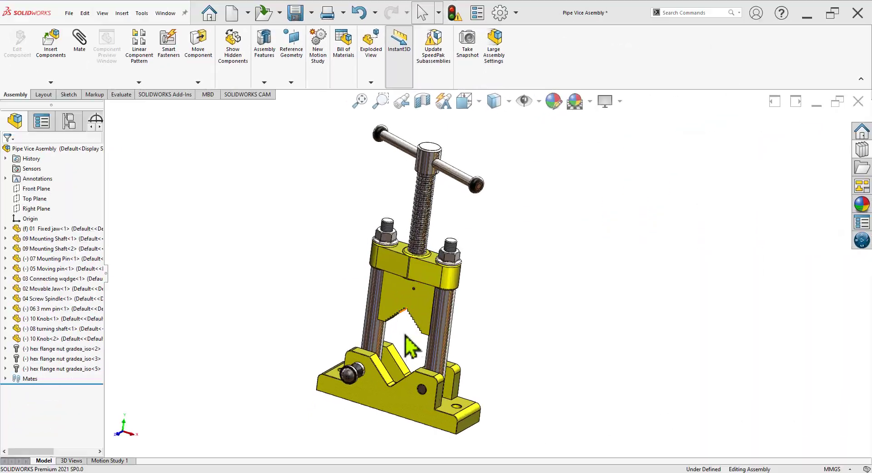
Orbit the vice, then play Animate explode on the top-level Pipe Vice Assembly.
{"action": "mouse_move", "coordinate": [408, 334]}
{"action": "middle_mouse_down"}
{"action": "mouse_move", "coordinate": [496, 303]}
{"action": "mouse_move", "coordinate": [615, 298]}
{"action": "mouse_move", "coordinate": [481, 323]}
{"action": "mouse_move", "coordinate": [452, 296]}
{"action": "mouse_move", "coordinate": [370, 424]}
{"action": "mouse_move", "coordinate": [438, 409]}
{"action": "mouse_move", "coordinate": [432, 364]}
{"action": "mouse_move", "coordinate": [413, 368]}
{"action": "mouse_move", "coordinate": [511, 214]}
{"action": "mouse_move", "coordinate": [474, 334]}
{"action": "mouse_move", "coordinate": [465, 327]}
{"action": "mouse_move", "coordinate": [369, 350]}
{"action": "mouse_move", "coordinate": [335, 413]}
{"action": "mouse_move", "coordinate": [415, 403]}
{"action": "mouse_move", "coordinate": [478, 334]}
{"action": "mouse_move", "coordinate": [454, 145]}
{"action": "mouse_move", "coordinate": [477, 302]}
{"action": "mouse_move", "coordinate": [454, 335]}
{"action": "middle_mouse_up"}
{"action": "scroll", "coordinate": [489, 319], "scroll_direction": "up", "scroll_amount": 3}
{"action": "scroll", "coordinate": [489, 318], "scroll_direction": "down", "scroll_amount": 3}
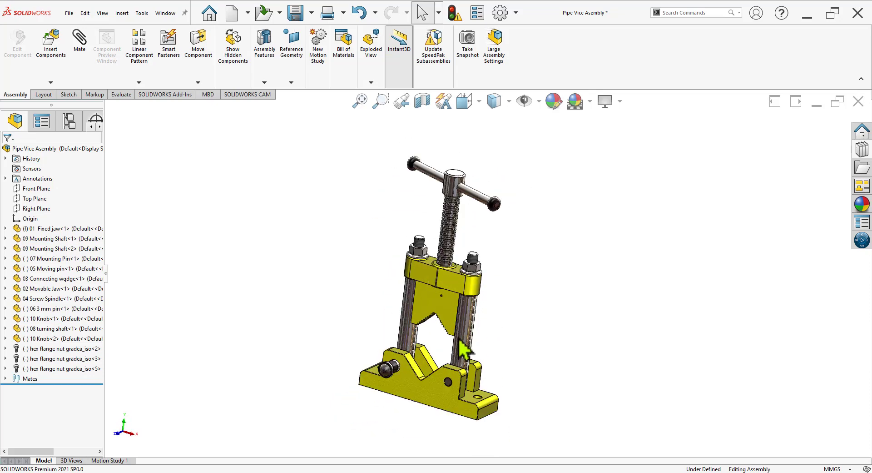
{"action": "left_click", "coordinate": [71, 150]}
{"action": "right_click", "coordinate": [71, 151]}
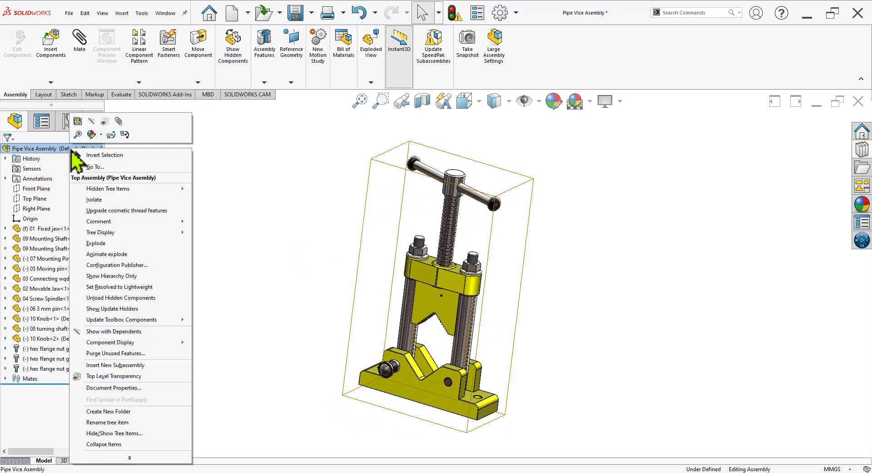
{"action": "left_click", "coordinate": [112, 253]}
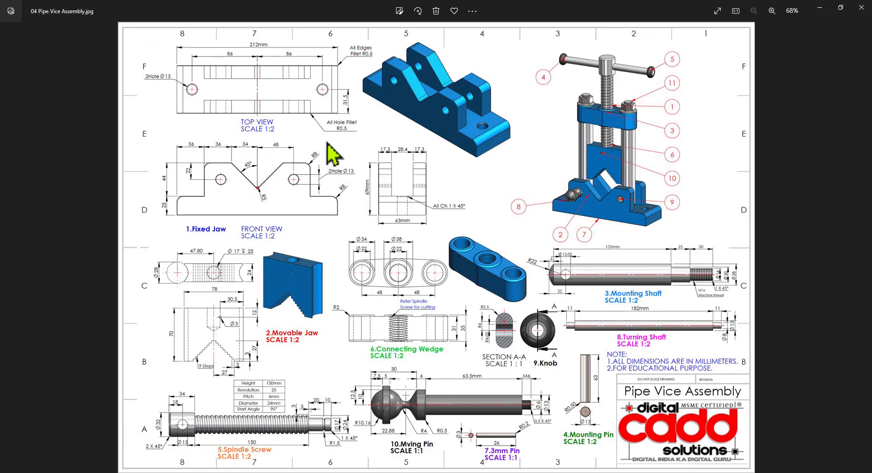
{"action": "scroll", "coordinate": [308, 107], "scroll_direction": "up", "scroll_amount": 2}
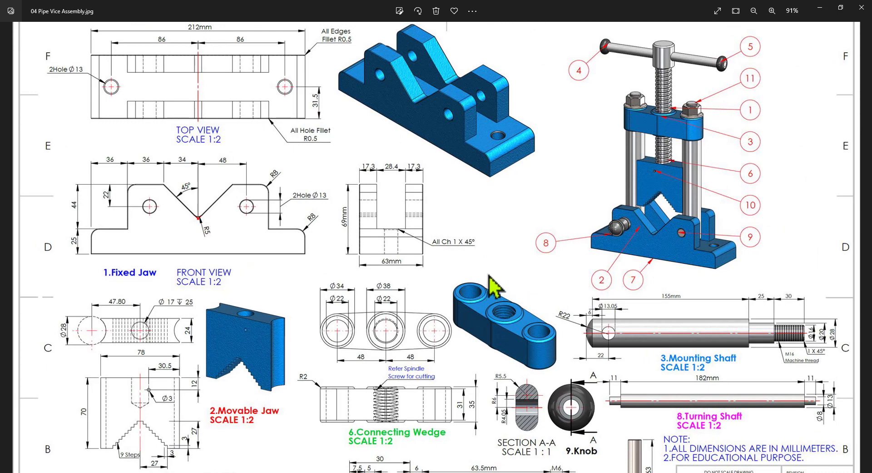
{"action": "left_click_drag", "start_coordinate": [464, 360], "coordinate": [464, 265]}
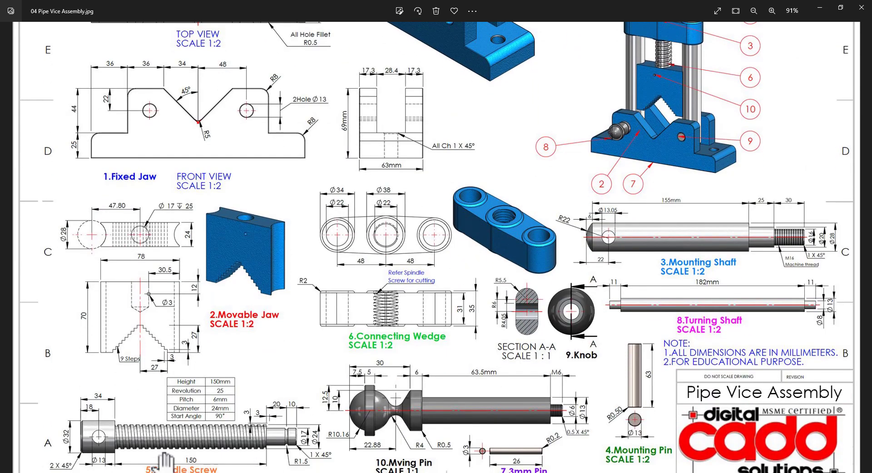
{"action": "scroll", "coordinate": [160, 452], "scroll_direction": "up", "scroll_amount": 3}
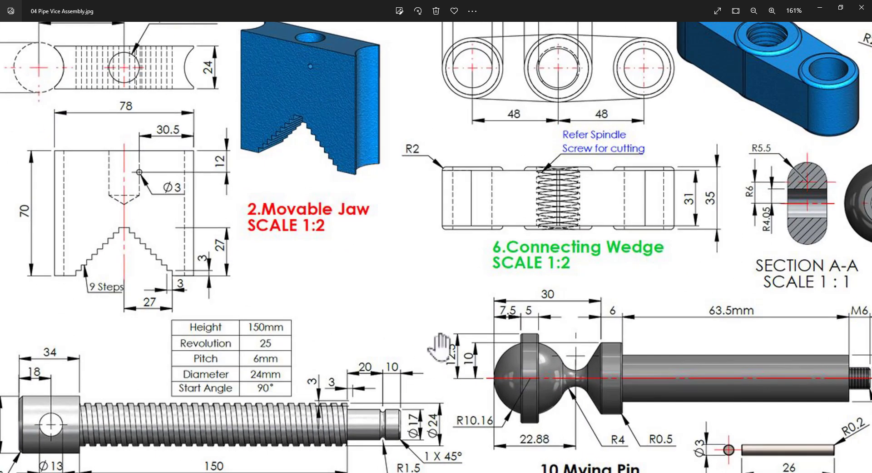
{"action": "left_click_drag", "start_coordinate": [515, 205], "coordinate": [380, 306]}
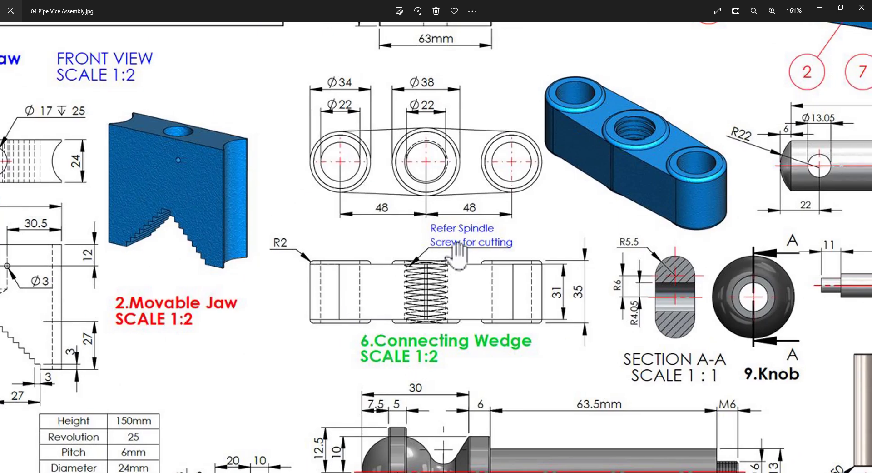
{"action": "left_click_drag", "start_coordinate": [336, 284], "coordinate": [249, 299]}
{"action": "left_click_drag", "start_coordinate": [409, 273], "coordinate": [135, 319]}
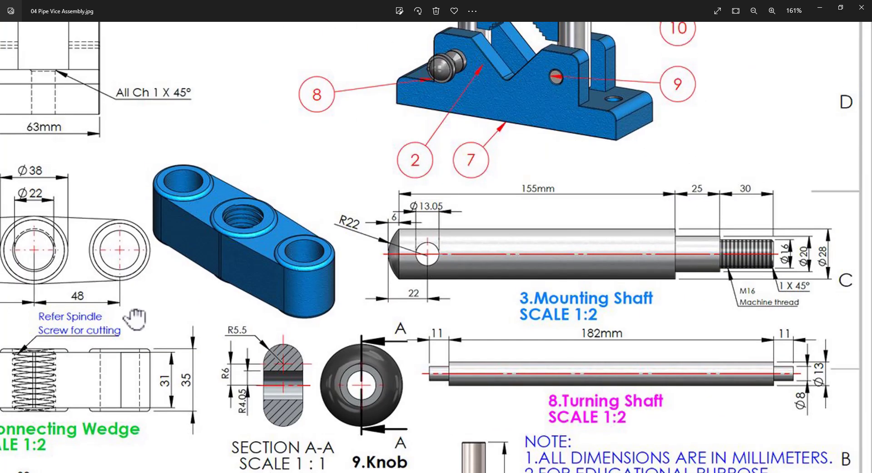
{"action": "mouse_move", "coordinate": [459, 228]}
{"action": "left_mouse_down"}
{"action": "mouse_move", "coordinate": [473, 390]}
{"action": "mouse_move", "coordinate": [483, 339]}
{"action": "left_mouse_up"}
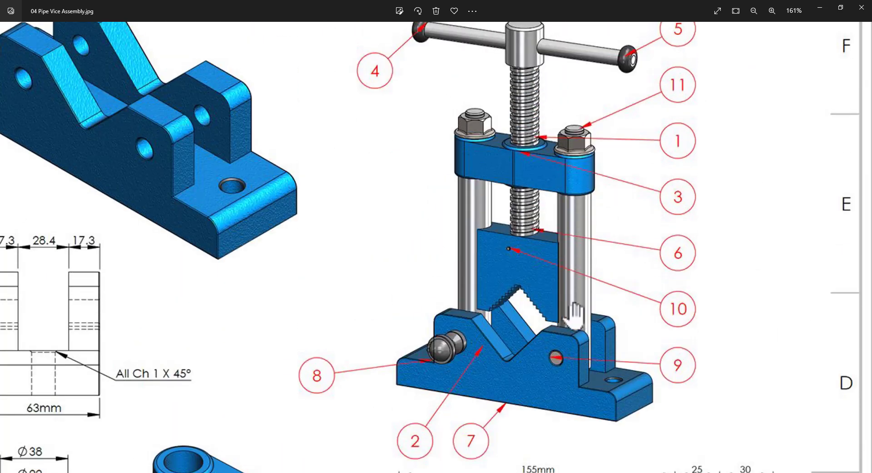
{"action": "scroll", "coordinate": [546, 191], "scroll_direction": "up", "scroll_amount": 1}
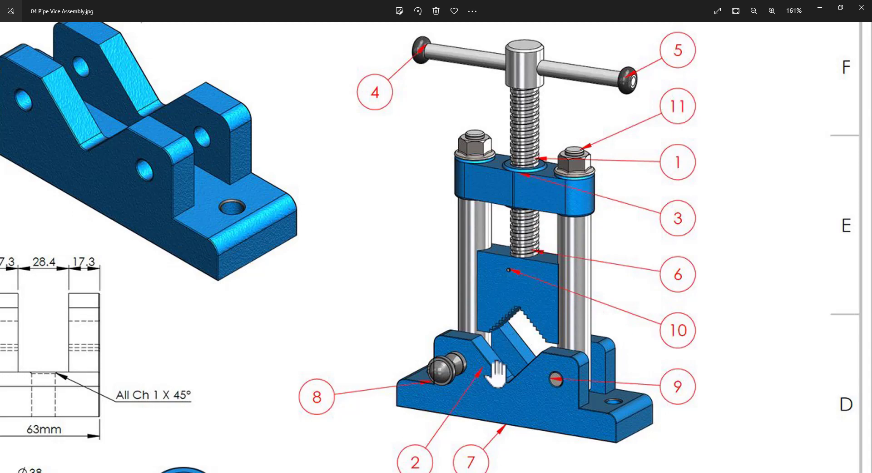
{"action": "scroll", "coordinate": [482, 300], "scroll_direction": "down", "scroll_amount": 2}
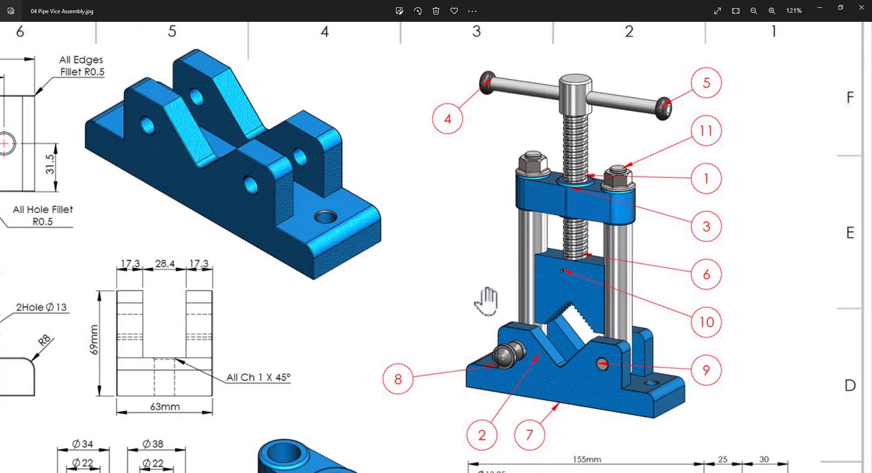
{"action": "scroll", "coordinate": [486, 298], "scroll_direction": "down", "scroll_amount": 2}
{"action": "left_click_drag", "start_coordinate": [274, 256], "coordinate": [286, 225]}
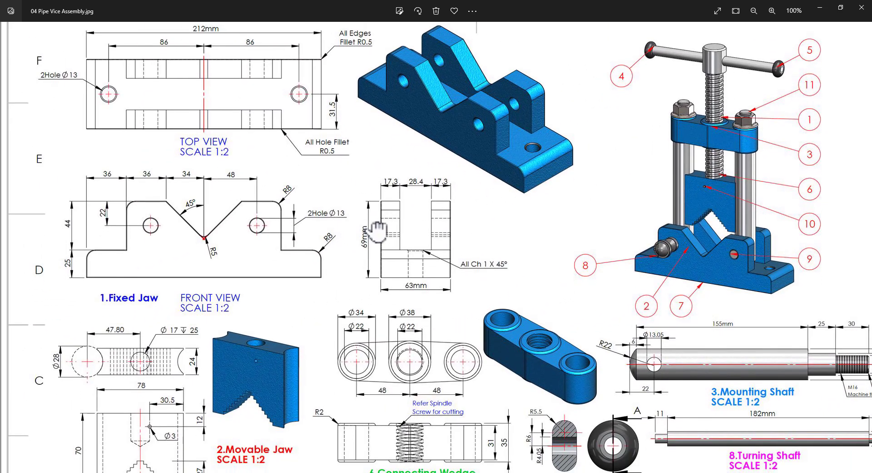
{"action": "left_click_drag", "start_coordinate": [298, 375], "coordinate": [299, 286]}
{"action": "scroll", "coordinate": [299, 285], "scroll_direction": "down", "scroll_amount": 1}
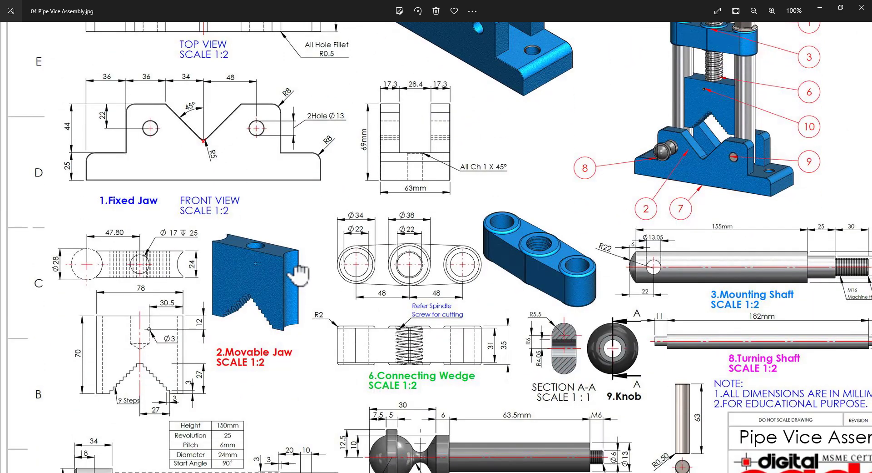
{"action": "scroll", "coordinate": [297, 272], "scroll_direction": "down", "scroll_amount": 1}
{"action": "scroll", "coordinate": [336, 279], "scroll_direction": "down", "scroll_amount": 1}
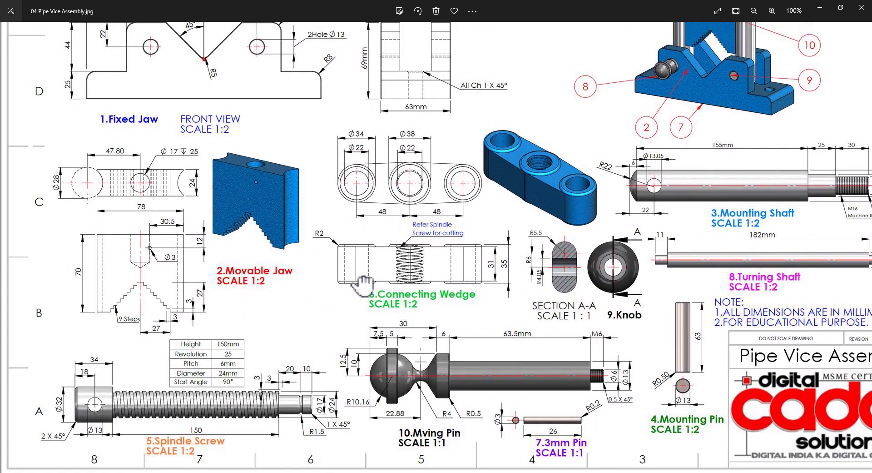
{"action": "scroll", "coordinate": [379, 236], "scroll_direction": "up", "scroll_amount": 3}
{"action": "scroll", "coordinate": [346, 302], "scroll_direction": "up", "scroll_amount": 2}
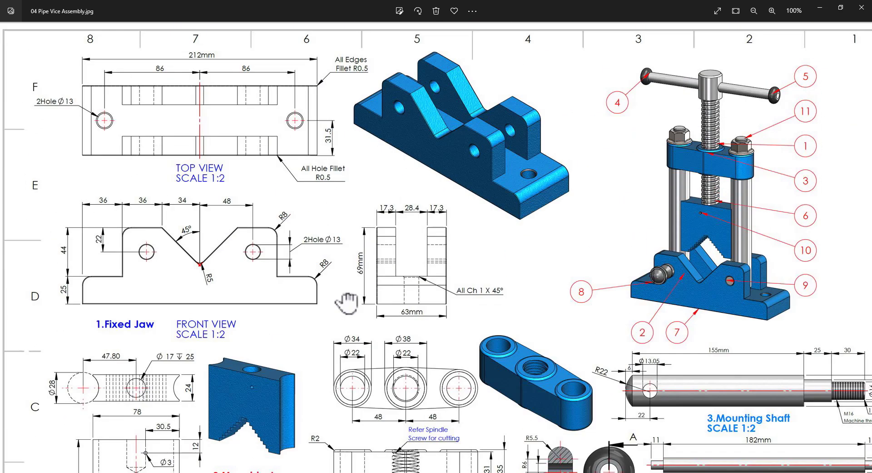
{"action": "scroll", "coordinate": [346, 303], "scroll_direction": "down", "scroll_amount": 2, "text": "ctrl"}
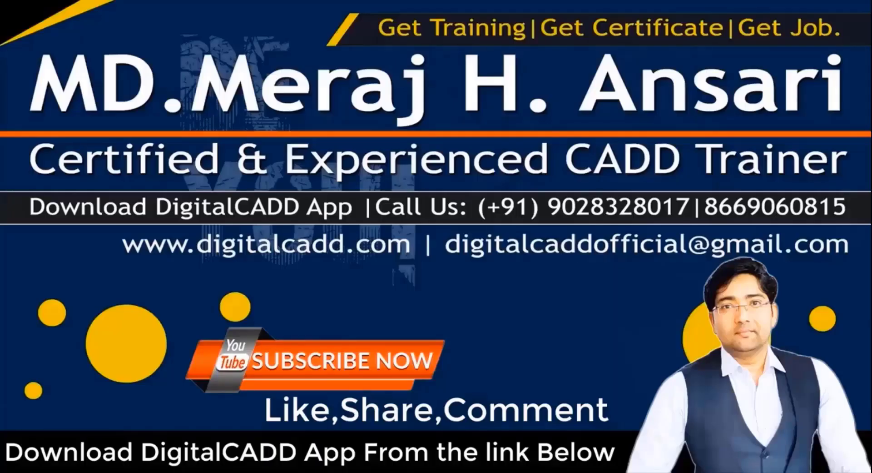
{"action": "scroll", "coordinate": [291, 154], "scroll_direction": "up", "scroll_amount": 2}
{"action": "scroll", "coordinate": [291, 145], "scroll_direction": "up", "scroll_amount": 2}
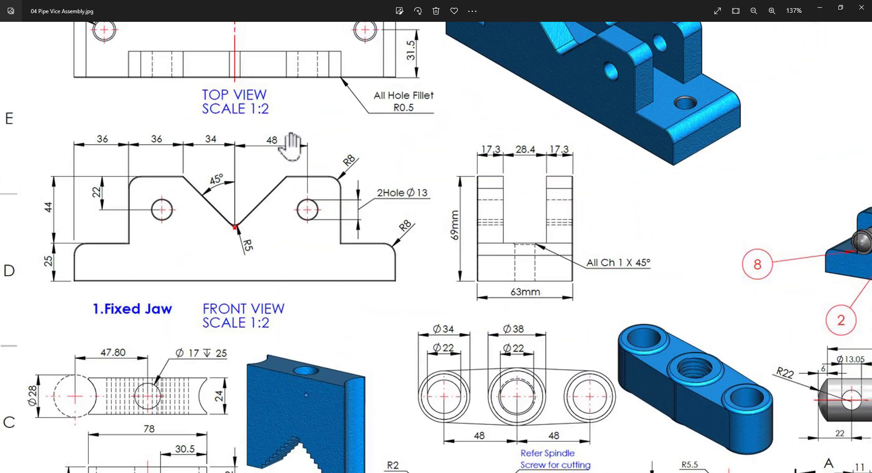
{"action": "left_click_drag", "start_coordinate": [291, 146], "coordinate": [331, 273]}
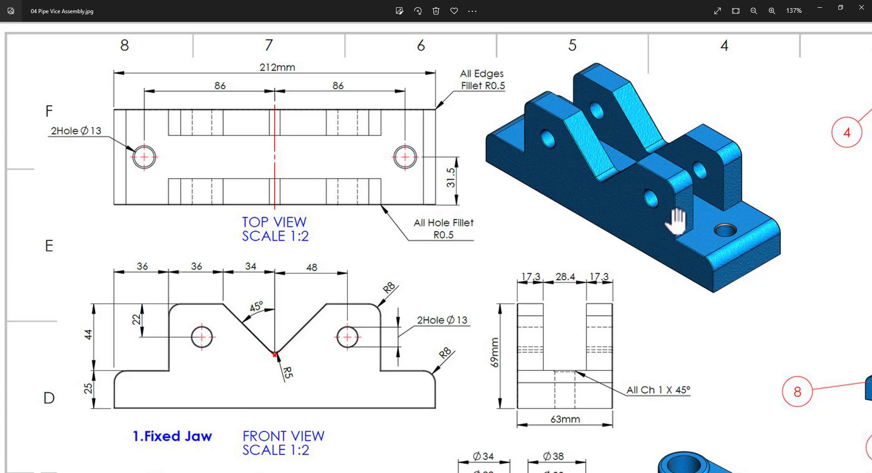
{"action": "scroll", "coordinate": [718, 234], "scroll_direction": "up", "scroll_amount": 4}
{"action": "scroll", "coordinate": [718, 234], "scroll_direction": "up", "scroll_amount": 1}
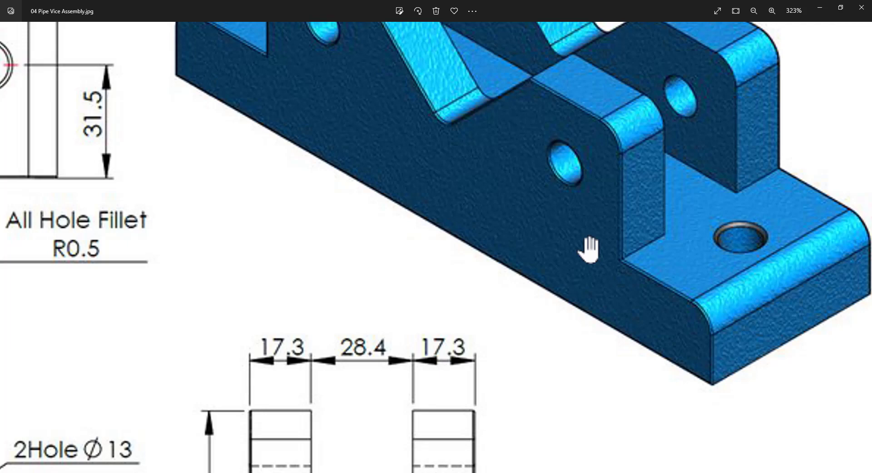
{"action": "scroll", "coordinate": [589, 249], "scroll_direction": "down", "scroll_amount": 1}
{"action": "scroll", "coordinate": [589, 249], "scroll_direction": "down", "scroll_amount": 2}
{"action": "scroll", "coordinate": [590, 249], "scroll_direction": "down", "scroll_amount": 2}
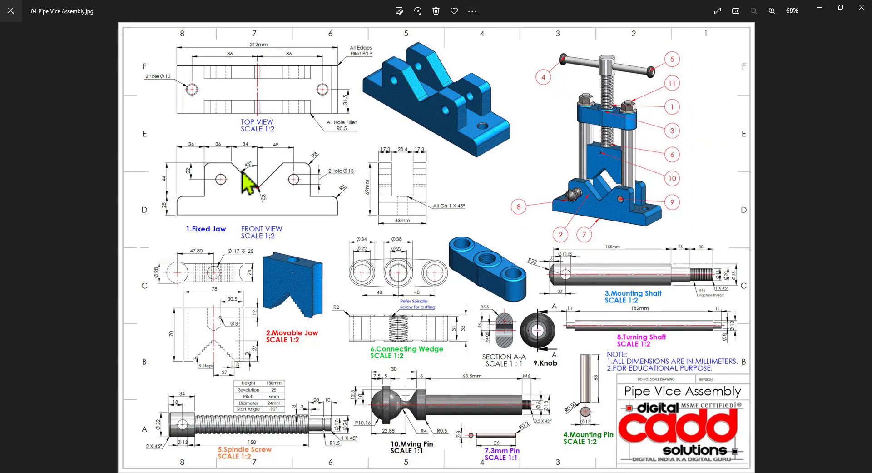
{"action": "scroll", "coordinate": [244, 179], "scroll_direction": "up", "scroll_amount": 3}
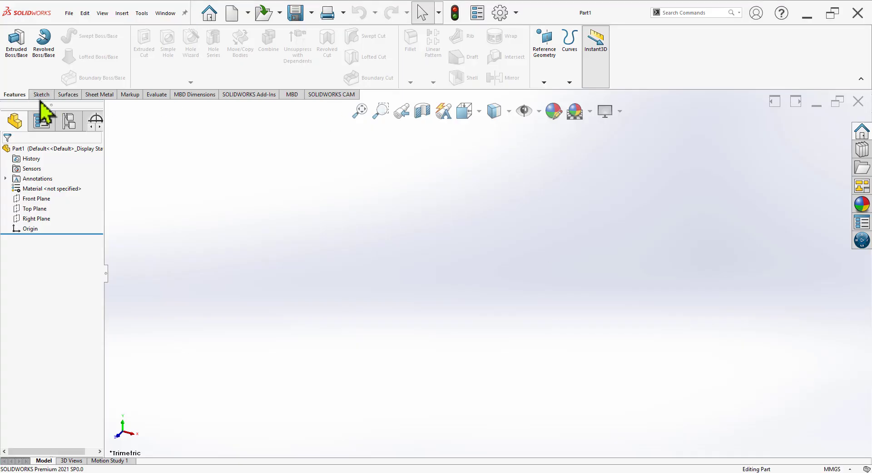
Start a Front Plane sketch with infinite vertical and horizontal centerlines through the origin.
{"action": "left_click", "coordinate": [40, 94]}
{"action": "left_click", "coordinate": [17, 45]}
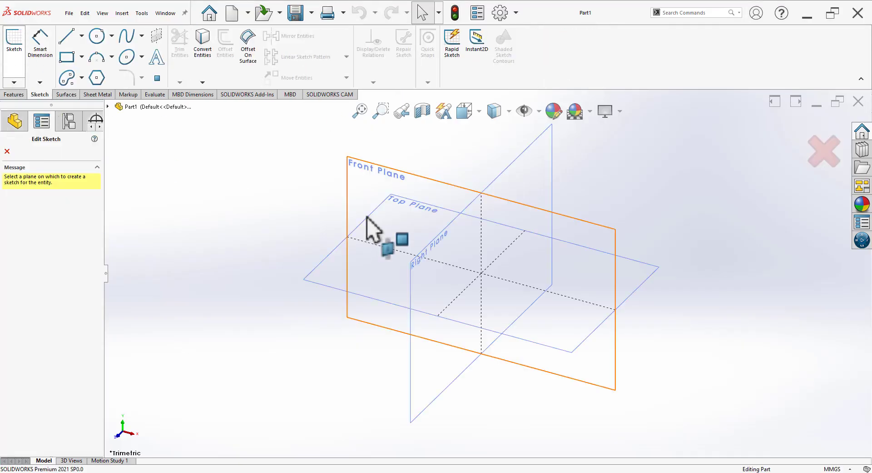
{"action": "left_click", "coordinate": [394, 172]}
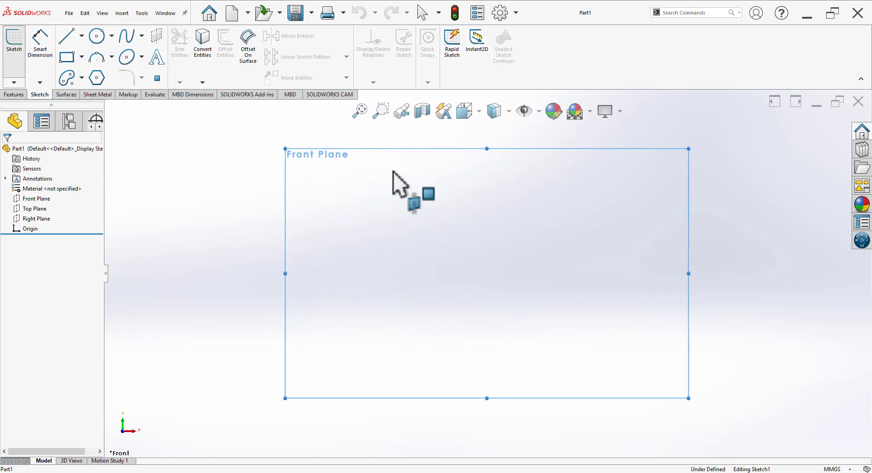
{"action": "left_click", "coordinate": [81, 36]}
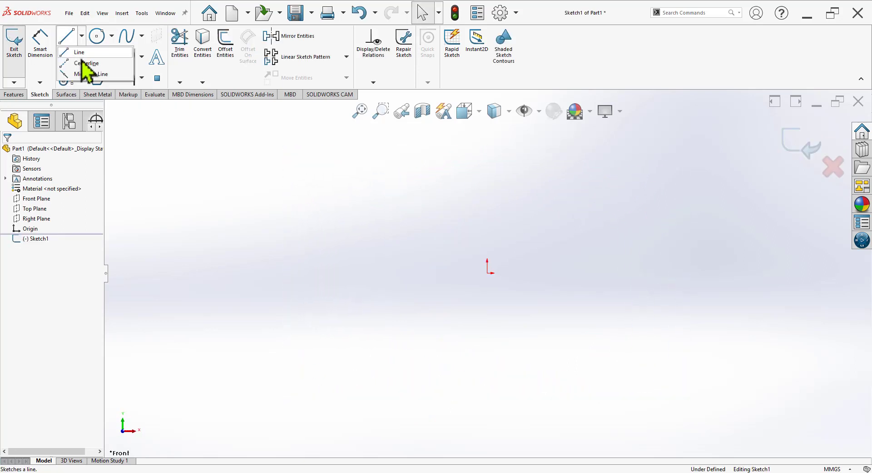
{"action": "left_click", "coordinate": [85, 63]}
{"action": "left_click", "coordinate": [41, 264]}
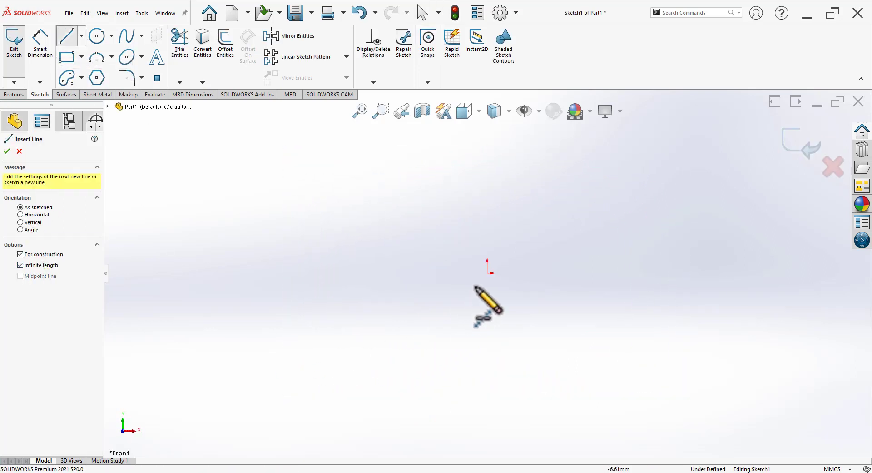
{"action": "left_click_drag", "start_coordinate": [487, 272], "coordinate": [487, 294]}
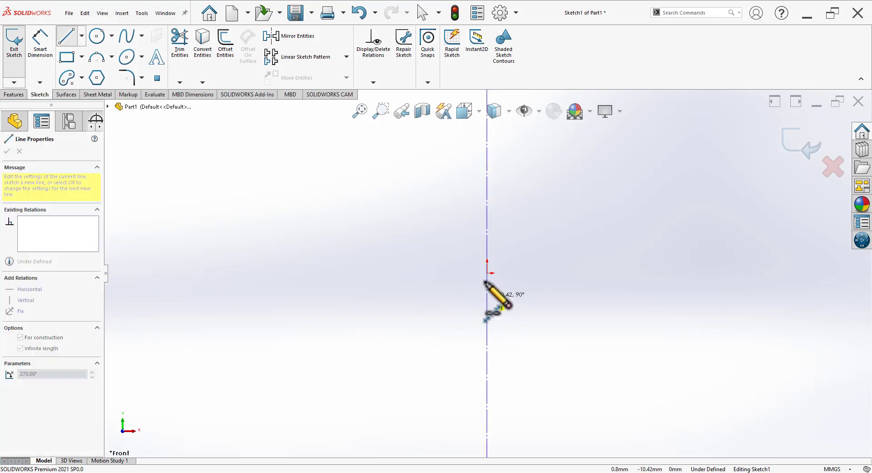
{"action": "left_click", "coordinate": [487, 273]}
{"action": "left_click", "coordinate": [527, 272]}
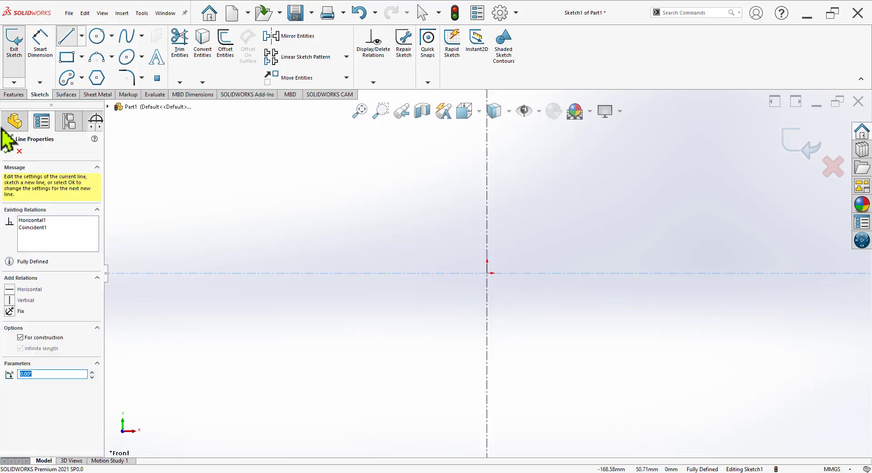
{"action": "left_click", "coordinate": [19, 151]}
{"action": "left_click", "coordinate": [19, 151]}
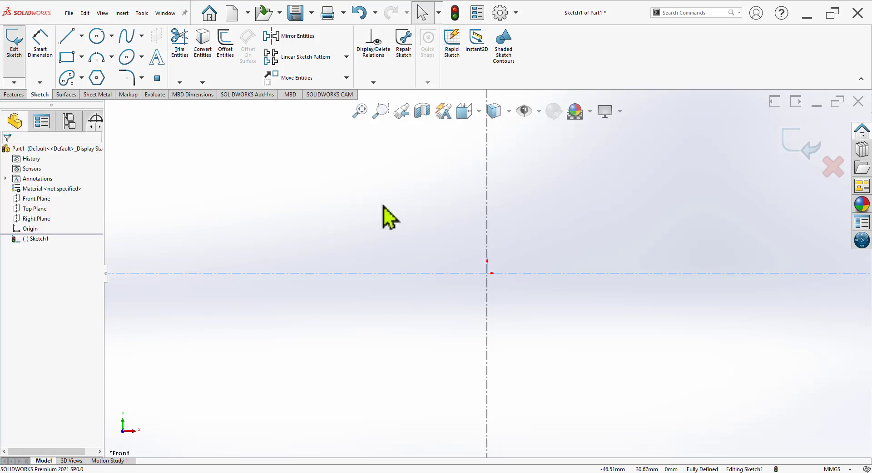
Draw a corner rectangle on the horizontal centerline, symmetric about the vertical centerline.
{"action": "left_click", "coordinate": [66, 57]}
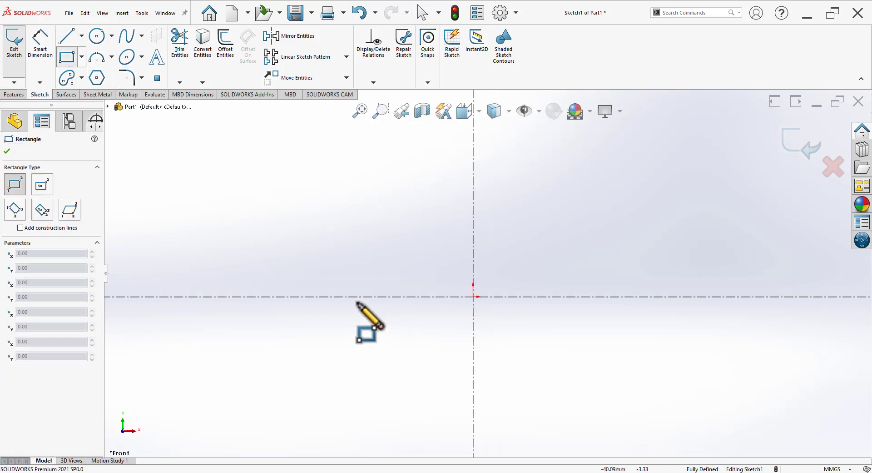
{"action": "left_click", "coordinate": [344, 296]}
{"action": "left_click", "coordinate": [631, 241]}
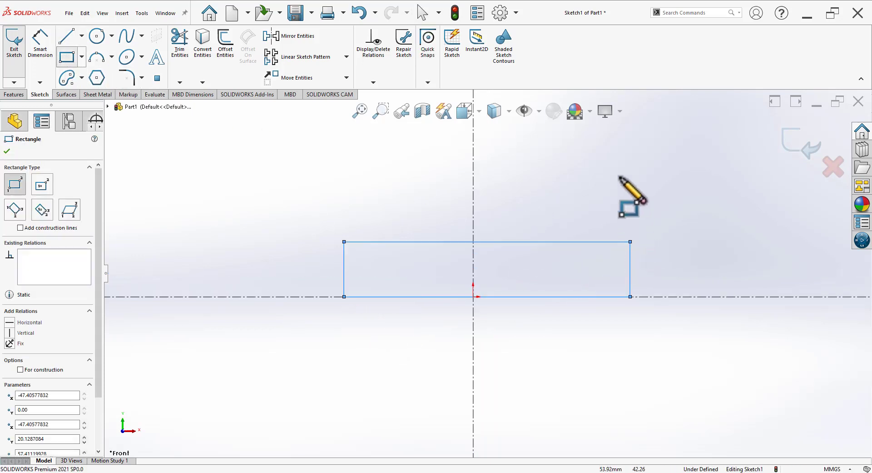
{"action": "right_click", "coordinate": [619, 176]}
{"action": "left_click", "coordinate": [639, 180]}
{"action": "left_click_drag", "start_coordinate": [654, 257], "coordinate": [329, 273]}
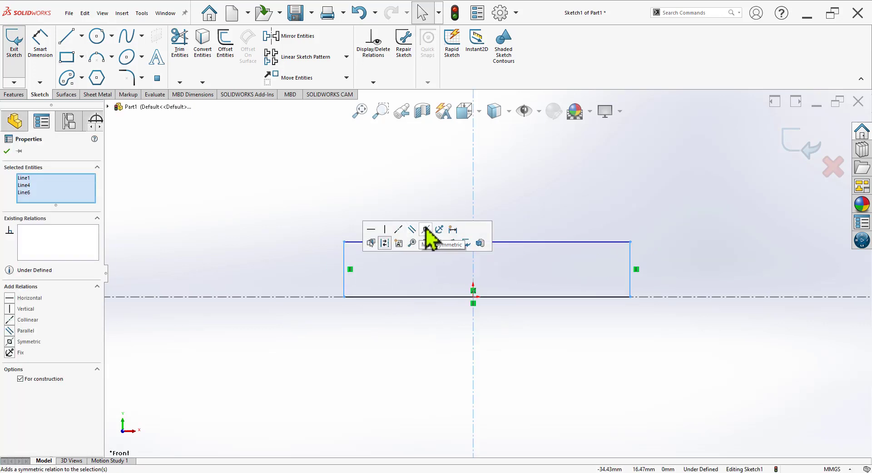
{"action": "left_click", "coordinate": [425, 229]}
Make the selected rectangle edges parallel and dimension the rectangle's width to 212 mm.
{"action": "left_click", "coordinate": [530, 368]}
{"action": "key", "text": "alt+Tab"}
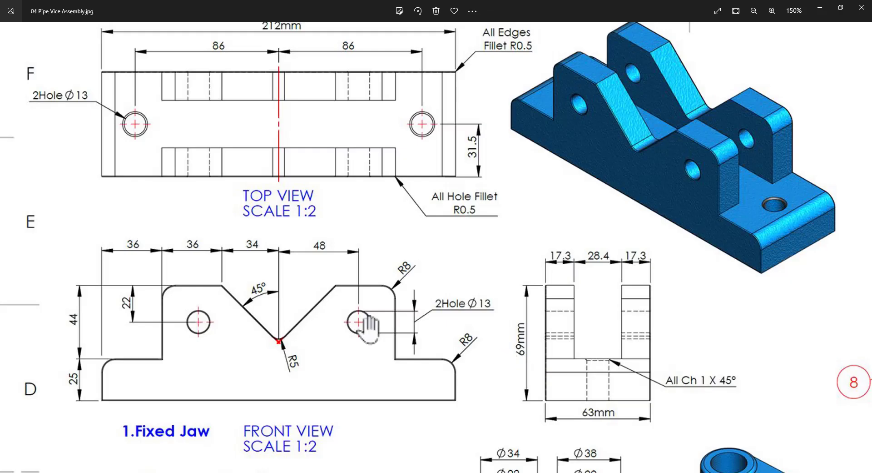
{"action": "scroll", "coordinate": [259, 282], "scroll_direction": "up", "scroll_amount": 2}
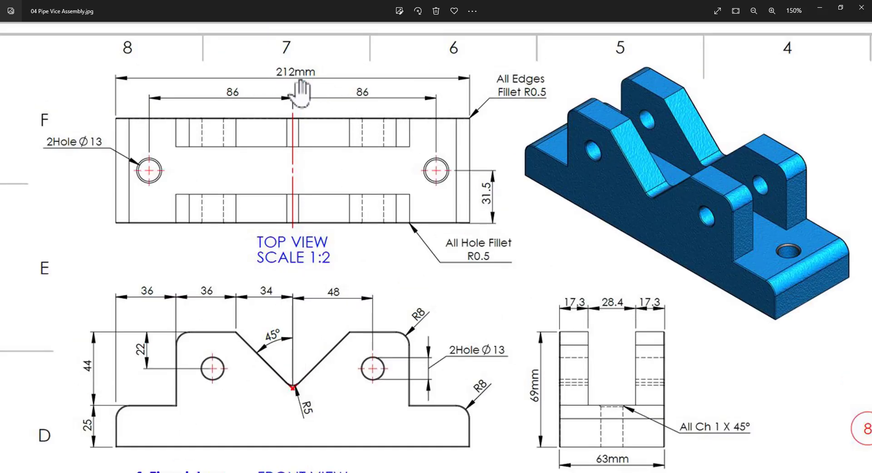
{"action": "key", "text": "alt+Tab"}
{"action": "left_click", "coordinate": [40, 46]}
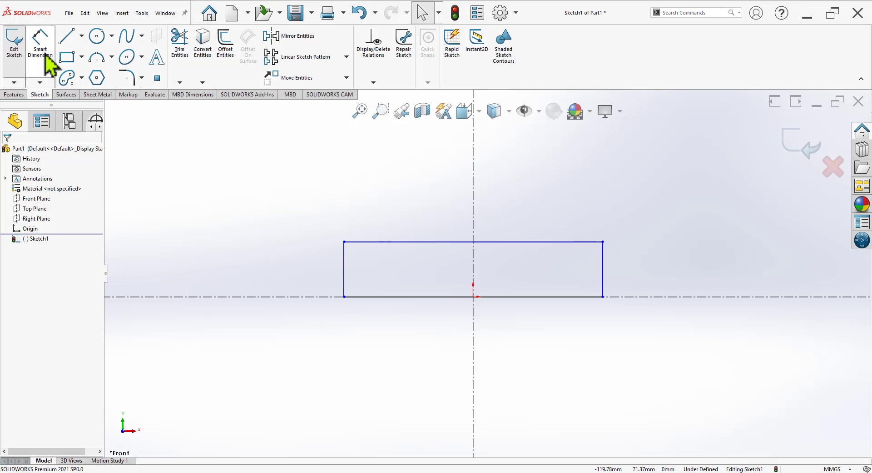
{"action": "left_click", "coordinate": [539, 297]}
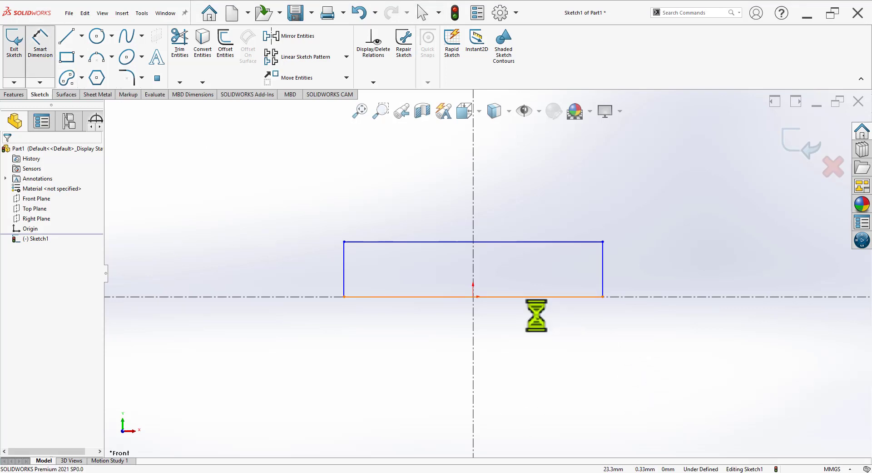
{"action": "left_click", "coordinate": [527, 353]}
{"action": "type", "text": "212"}
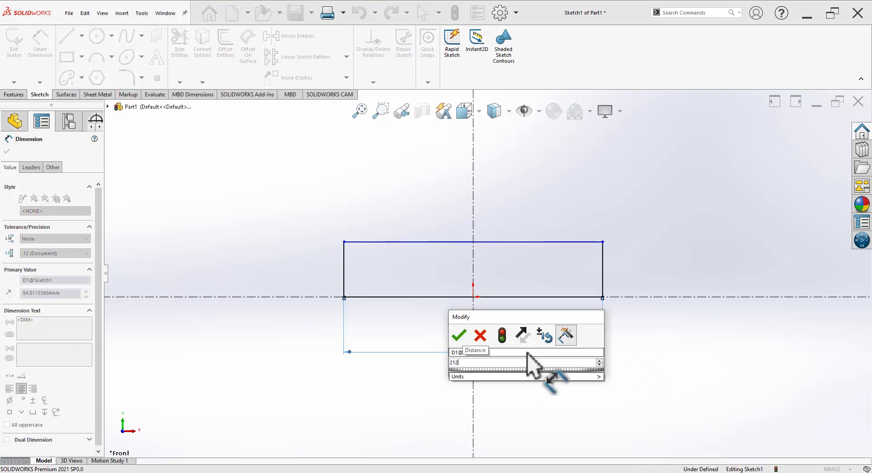
{"action": "key", "text": "Return"}
{"action": "key", "text": "Escape"}
Dimension the rectangle's right side to a 25 mm height, checking the reference drawing.
{"action": "key", "text": "alt+Tab"}
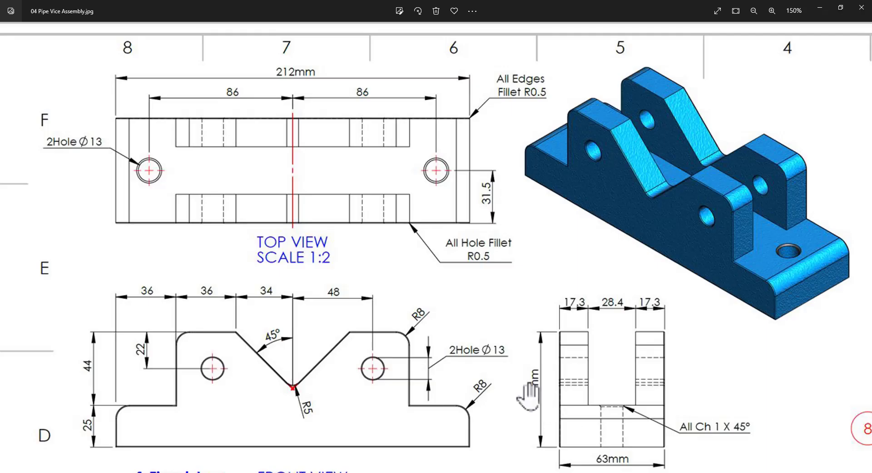
{"action": "left_click_drag", "start_coordinate": [225, 409], "coordinate": [178, 421]}
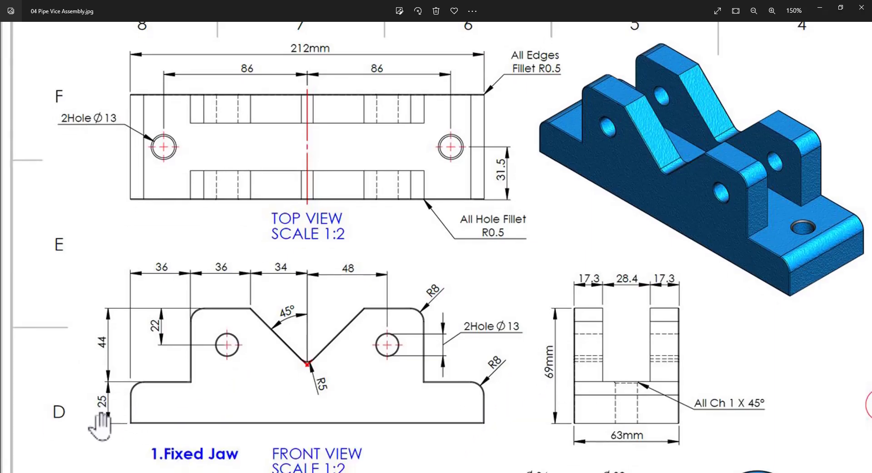
{"action": "key", "text": "alt+Tab"}
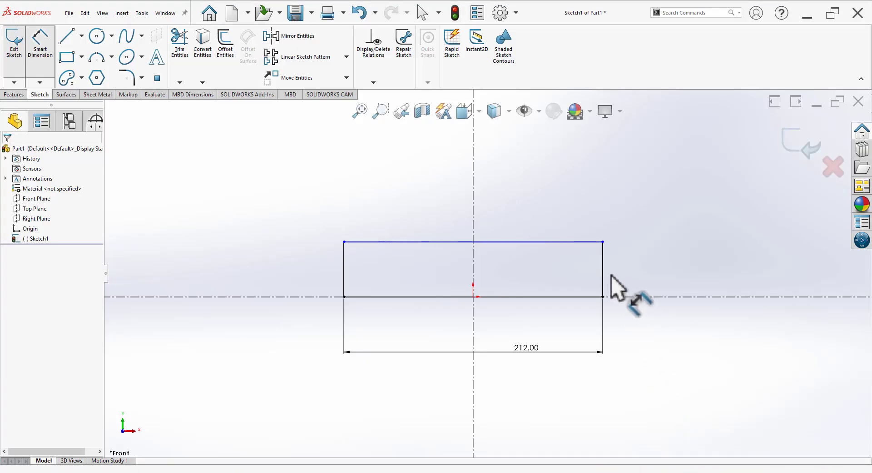
{"action": "left_click", "coordinate": [604, 274]}
{"action": "left_click", "coordinate": [630, 270]}
{"action": "type", "text": "25"}
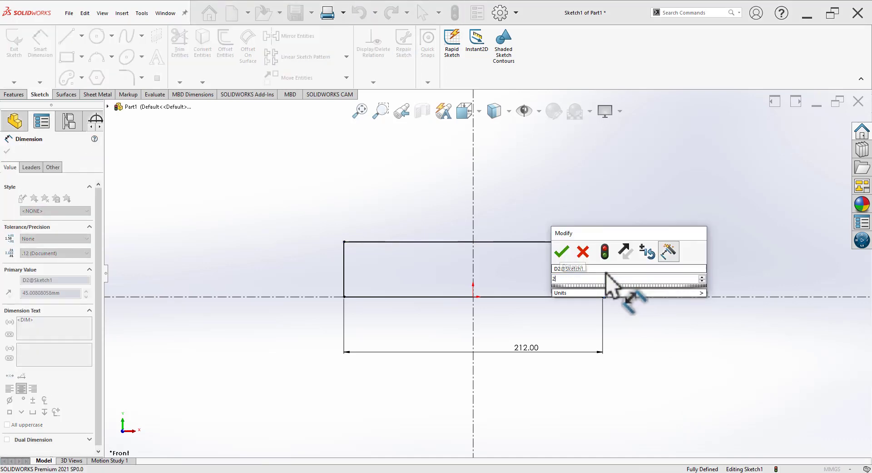
{"action": "key", "text": "Return"}
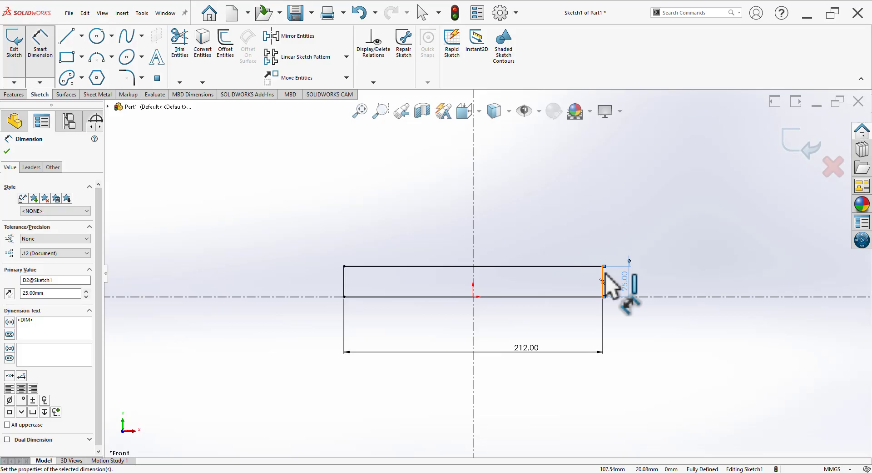
{"action": "key", "text": "alt+Tab"}
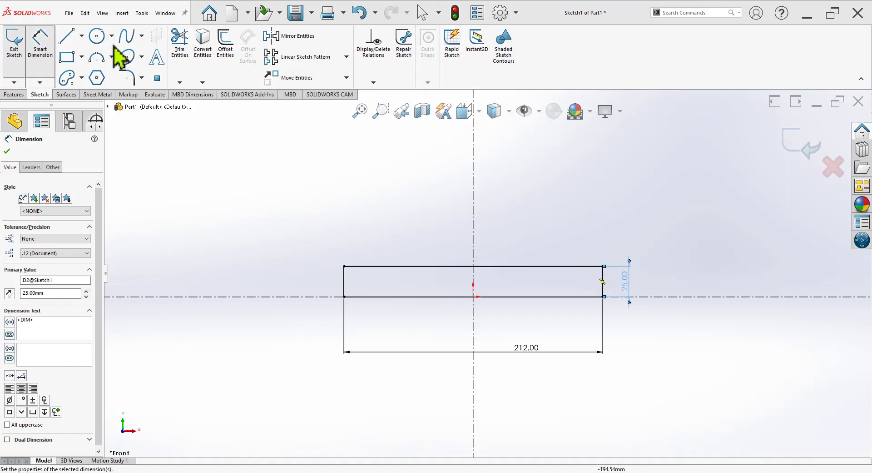
Draw the left jaw half as three connected lines: vertical side, top flat, slant to centre.
{"action": "key", "text": "alt+Tab"}
{"action": "left_click", "coordinate": [67, 35]}
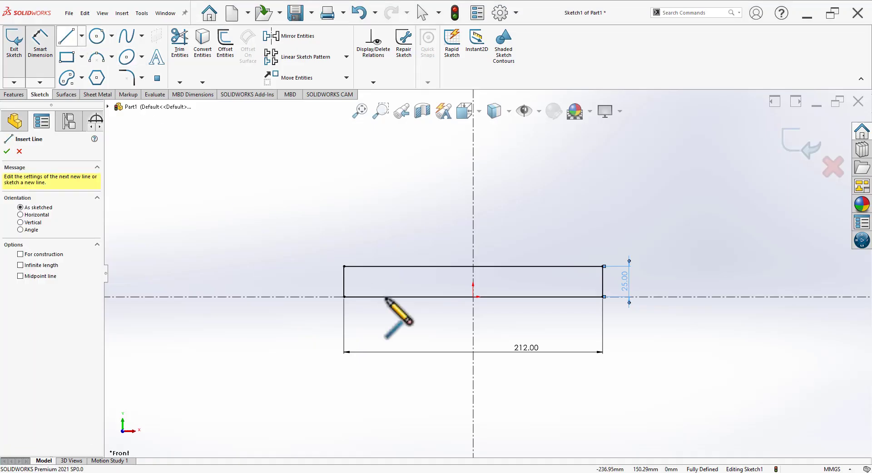
{"action": "left_click", "coordinate": [400, 266]}
{"action": "left_click", "coordinate": [400, 205]}
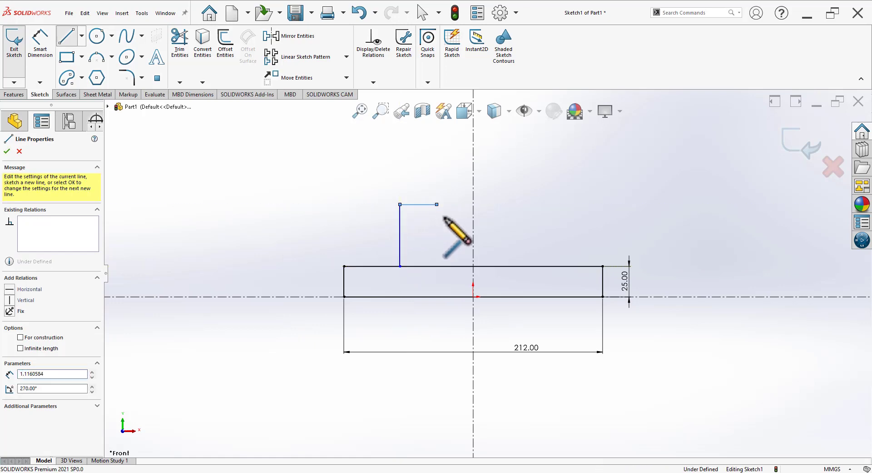
{"action": "left_click", "coordinate": [437, 204]}
{"action": "left_click", "coordinate": [472, 235]}
{"action": "right_click", "coordinate": [552, 157]}
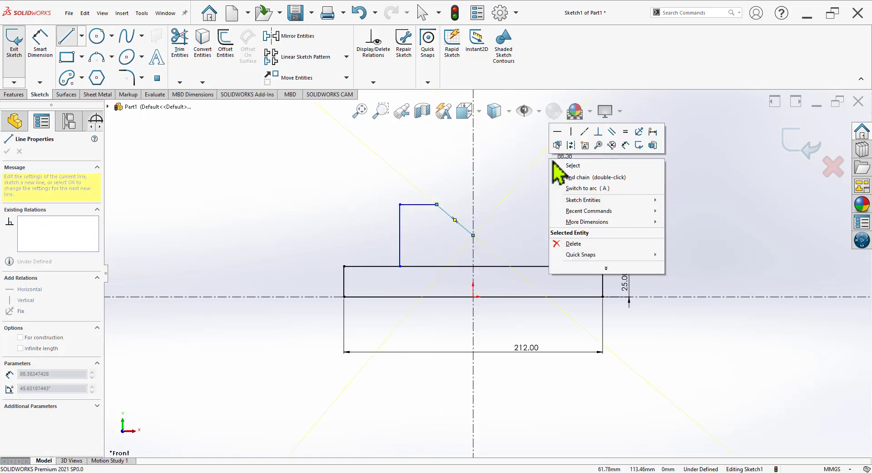
{"action": "left_click", "coordinate": [561, 164]}
Mirror the three jaw lines about the vertical centerline.
{"action": "left_click_drag", "start_coordinate": [450, 191], "coordinate": [368, 263]}
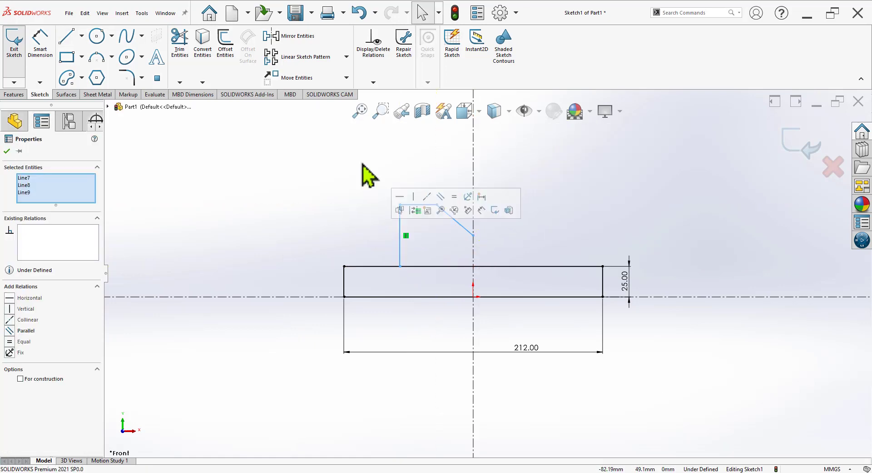
{"action": "left_click", "coordinate": [290, 41]}
{"action": "left_click", "coordinate": [39, 273]}
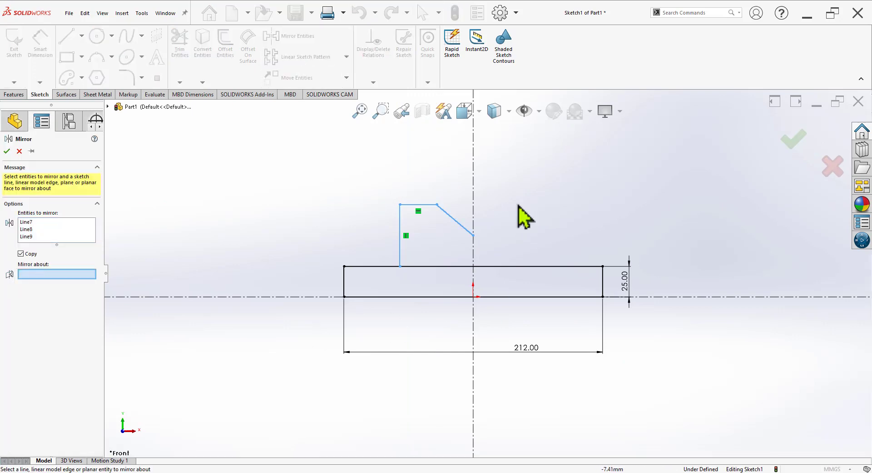
{"action": "left_click", "coordinate": [472, 286]}
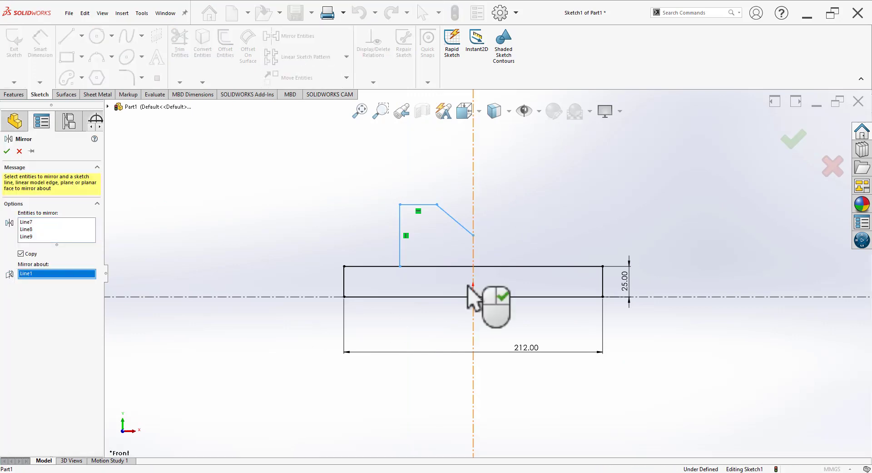
{"action": "left_click", "coordinate": [6, 150]}
{"action": "scroll", "coordinate": [502, 191], "scroll_direction": "down", "scroll_amount": 2}
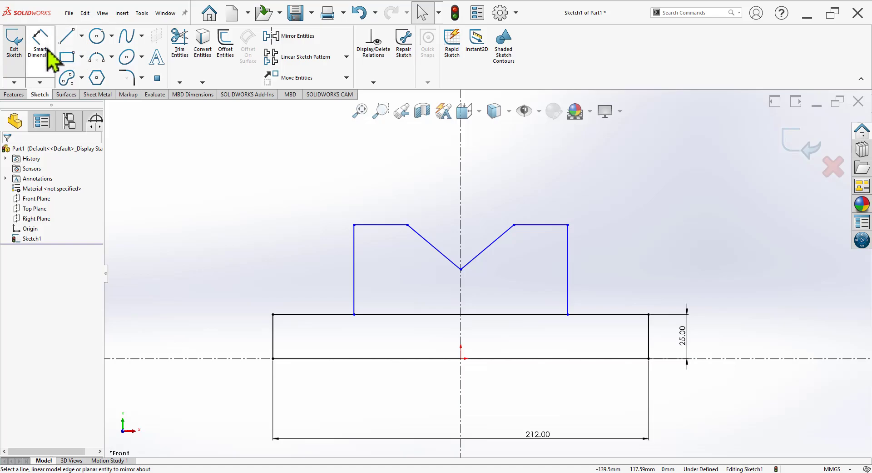
Dimension the jaw height above the base to 44 mm.
{"action": "key", "text": "alt+Tab"}
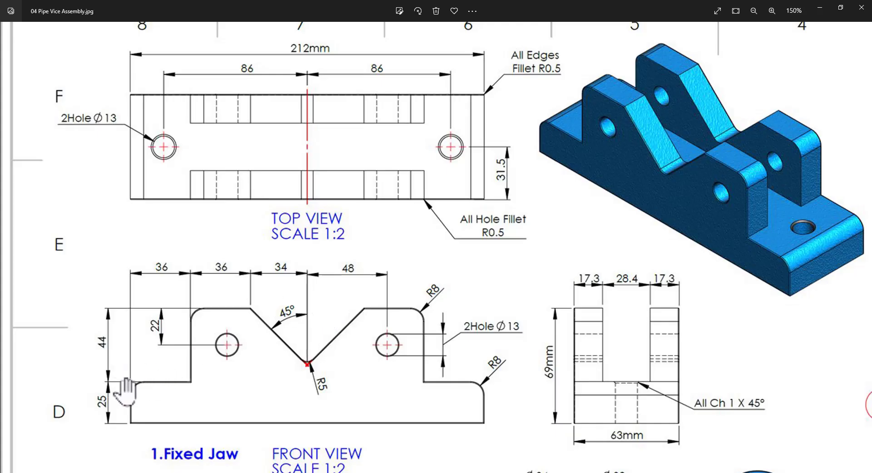
{"action": "key", "text": "alt+Tab"}
{"action": "left_click", "coordinate": [338, 314]}
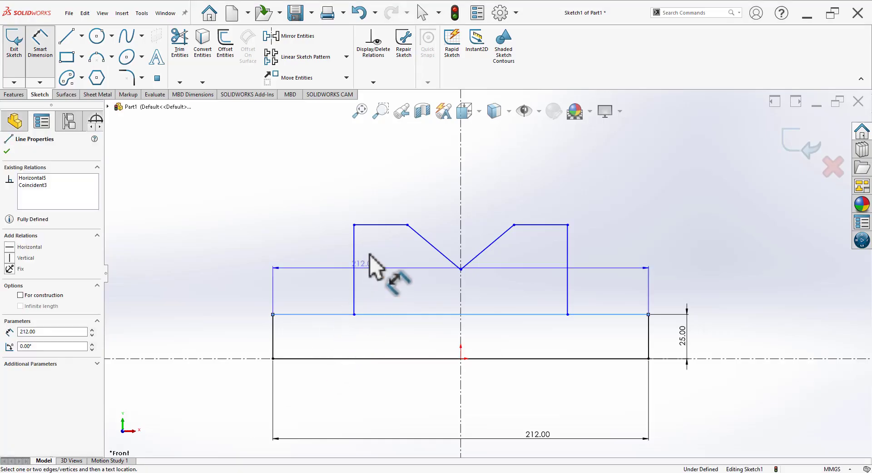
{"action": "left_click", "coordinate": [381, 224]}
{"action": "left_click", "coordinate": [167, 279]}
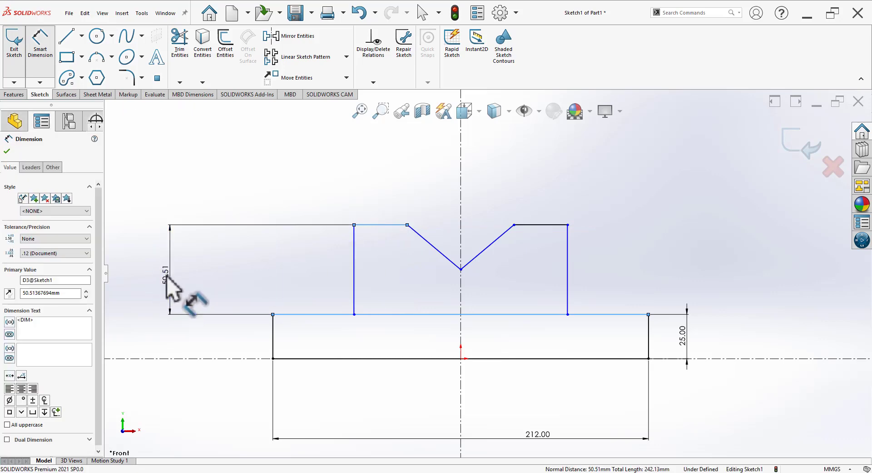
{"action": "type", "text": "44"}
{"action": "key", "text": "Return"}
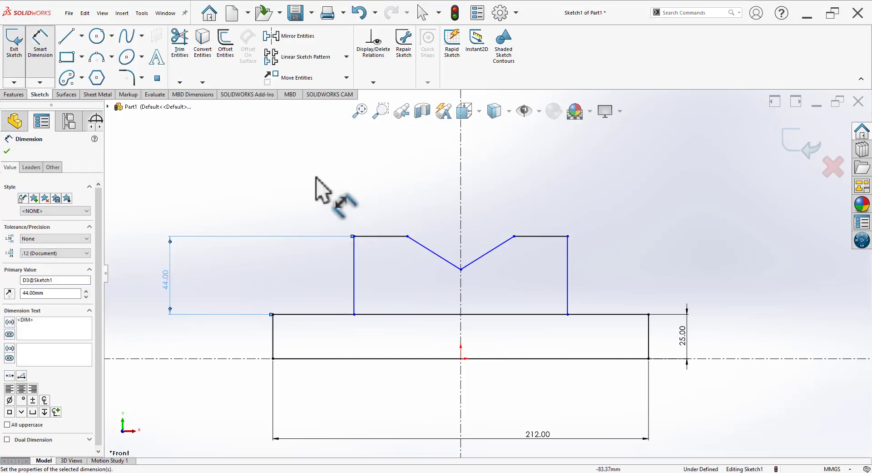
{"action": "key", "text": "Escape"}
Set the jaw's left side 36 mm in from the base's left end.
{"action": "key", "text": "alt+Tab"}
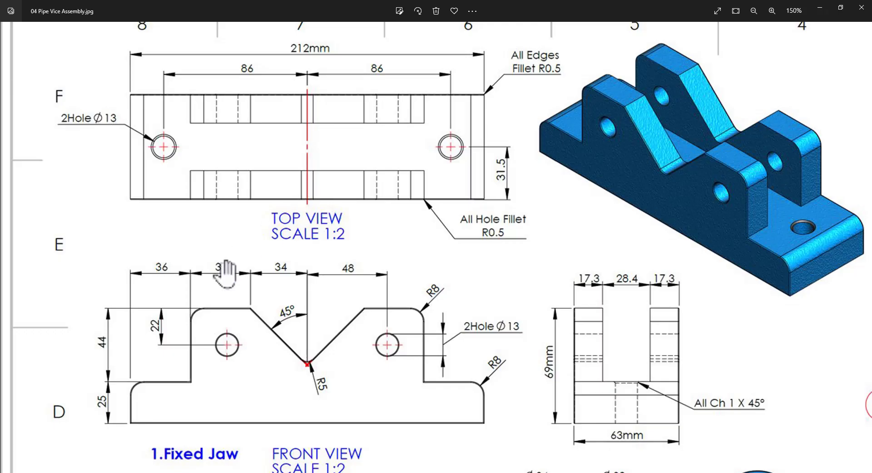
{"action": "key", "text": "alt+Tab"}
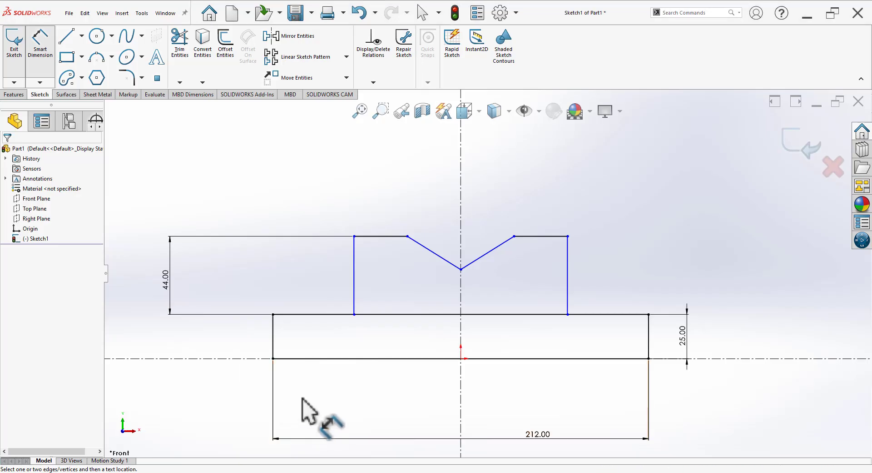
{"action": "left_click", "coordinate": [274, 336]}
{"action": "left_click", "coordinate": [355, 280]}
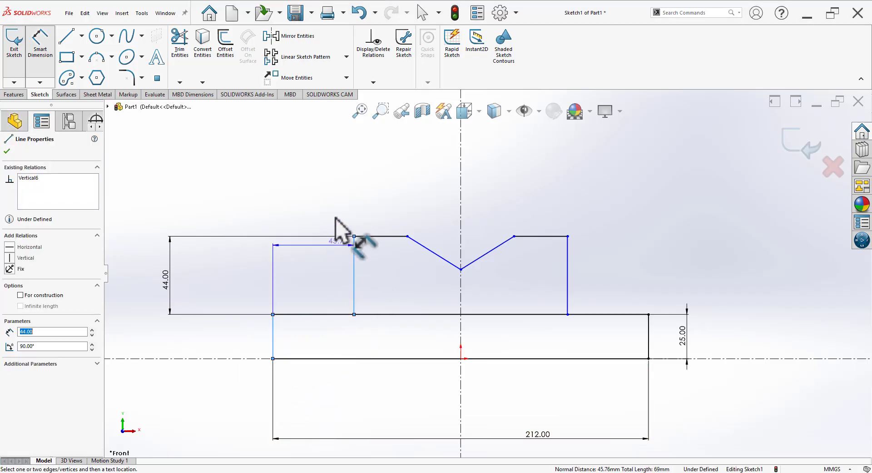
{"action": "left_click", "coordinate": [340, 223]}
{"action": "type", "text": "36"}
{"action": "key", "text": "Return"}
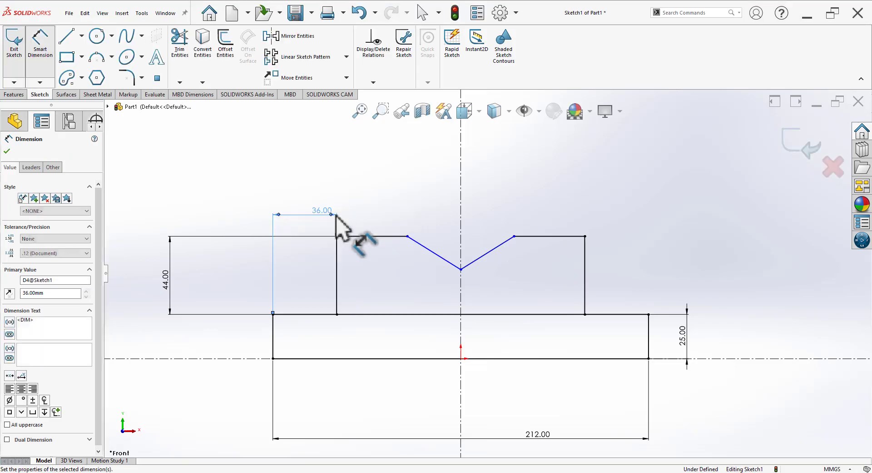
Dimension the jaw's top-left flat to 36 mm long.
{"action": "key", "text": "alt+Tab"}
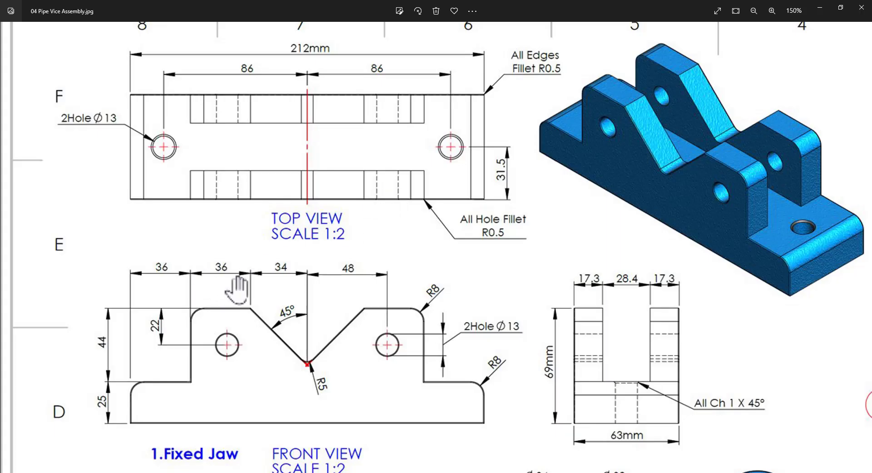
{"action": "key", "text": "alt+Tab"}
{"action": "left_click", "coordinate": [381, 236]}
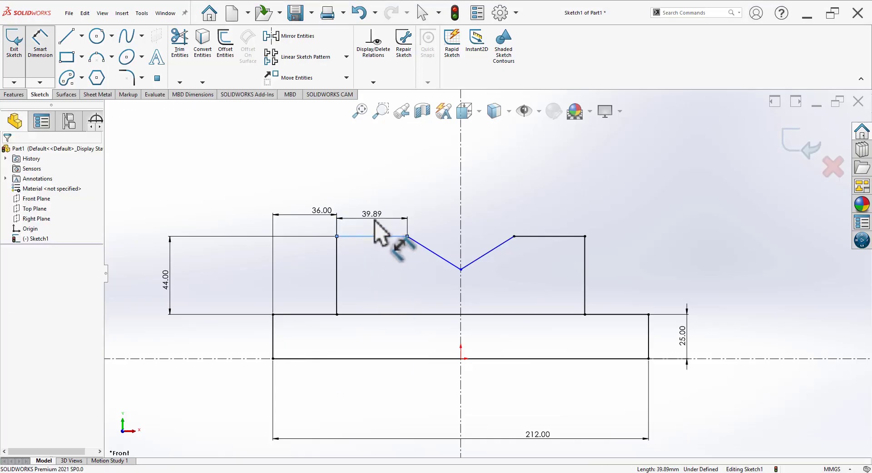
{"action": "left_click", "coordinate": [375, 221]}
{"action": "type", "text": "36"}
{"action": "key", "text": "Return"}
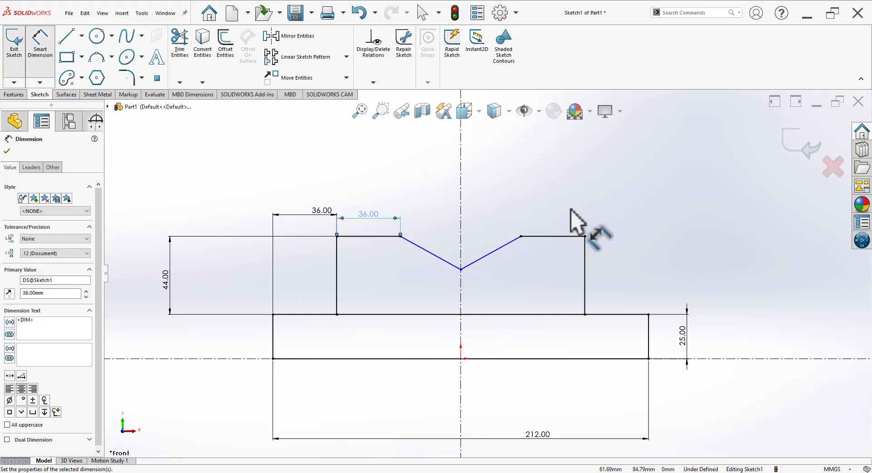
{"action": "key", "text": "alt+Tab"}
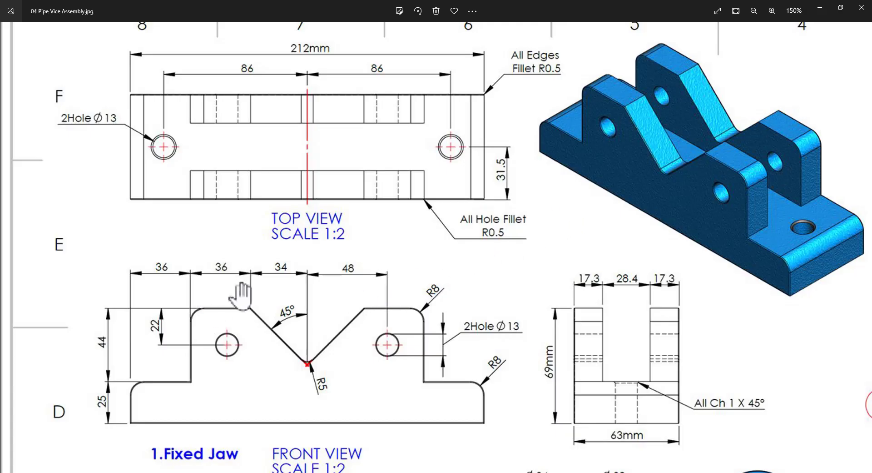
{"action": "key", "text": "alt+Tab"}
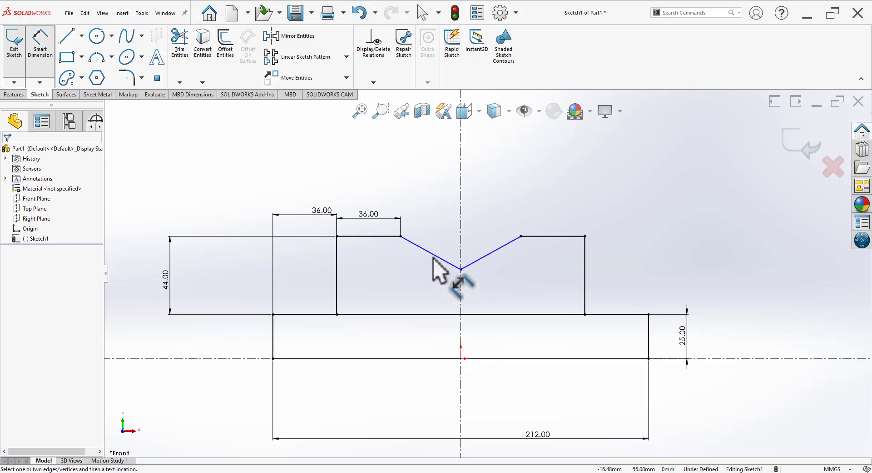
Dimension the V's left slanted side at 45° to the vertical centreline.
{"action": "left_click", "coordinate": [437, 254]}
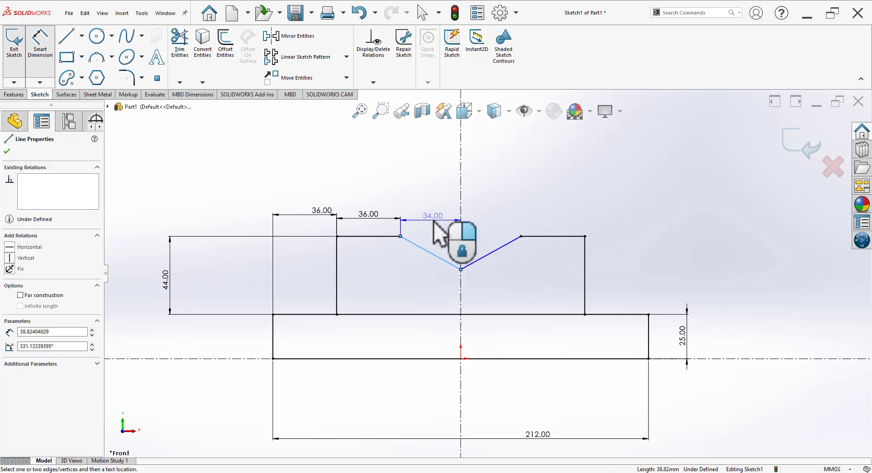
{"action": "left_click", "coordinate": [443, 234]}
{"action": "key", "text": "Return"}
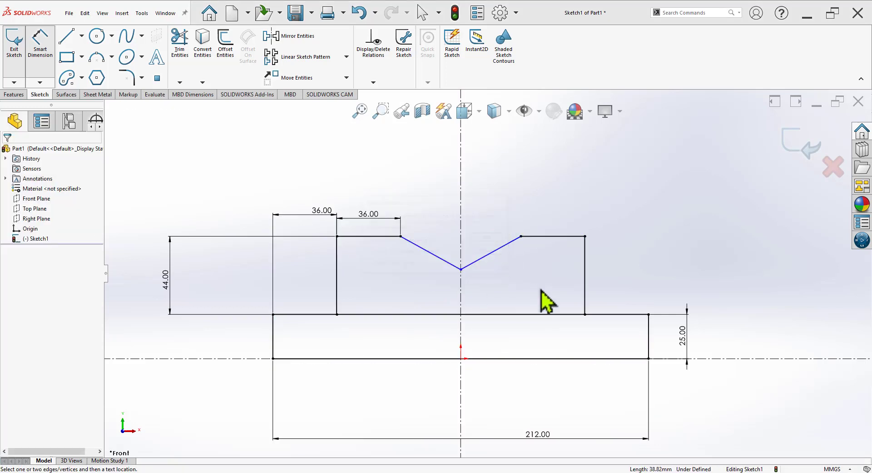
{"action": "key", "text": "alt+Tab"}
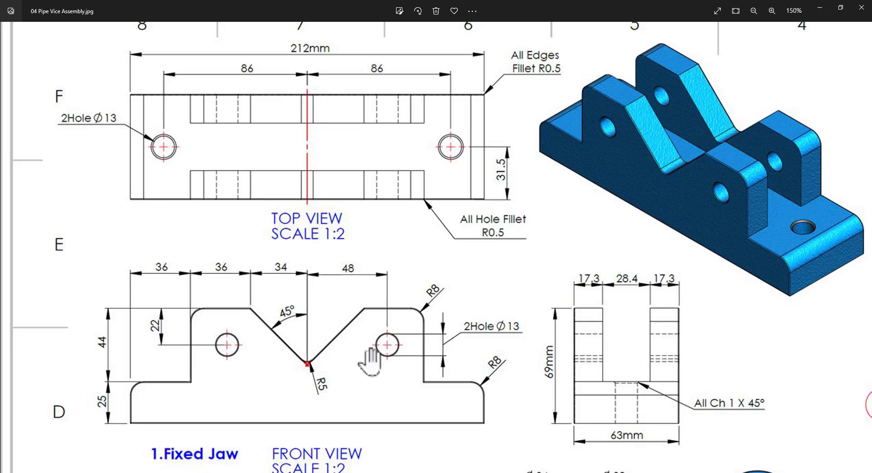
{"action": "key", "text": "alt+Tab"}
{"action": "left_click", "coordinate": [445, 257]}
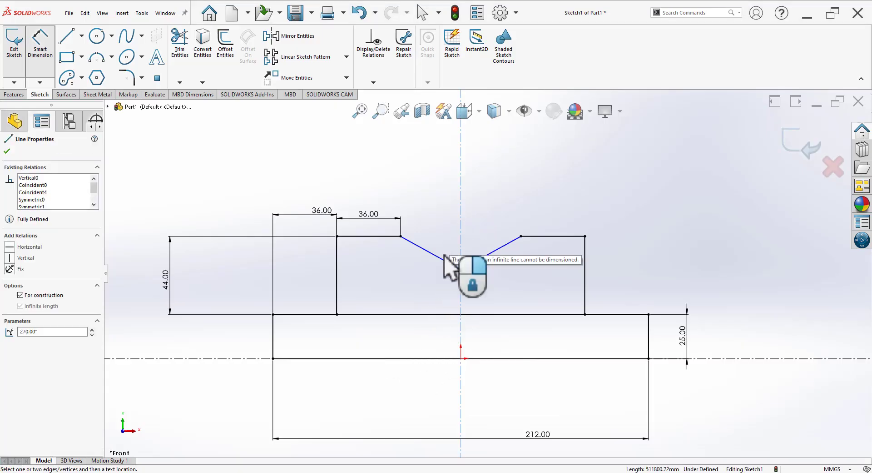
{"action": "left_click", "coordinate": [446, 260]}
{"action": "left_click", "coordinate": [449, 242]}
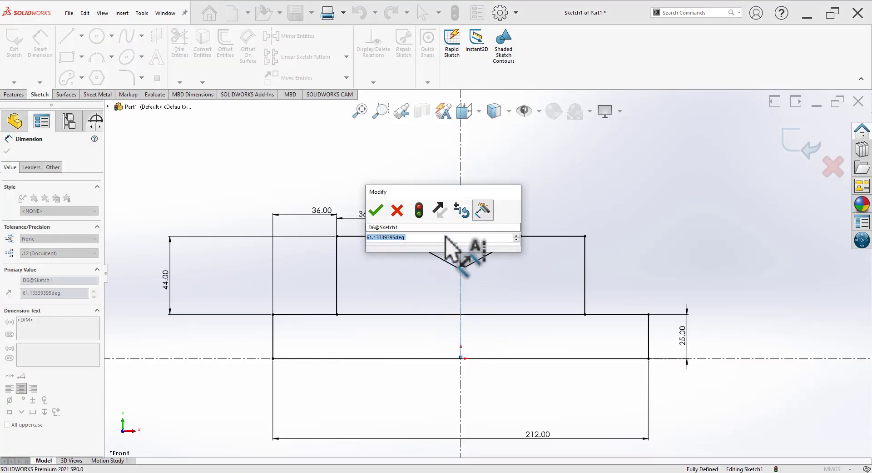
{"action": "type", "text": "45"}
{"action": "key", "text": "Return"}
{"action": "key", "text": "alt+Tab"}
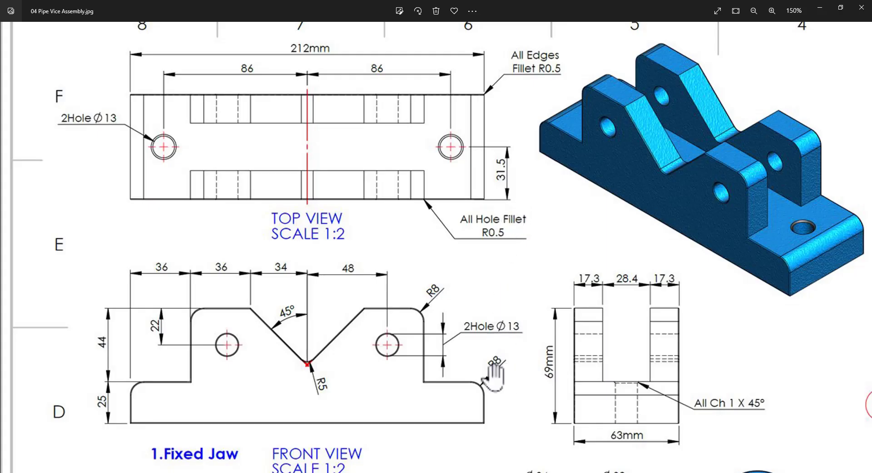
{"action": "key", "text": "alt+Tab"}
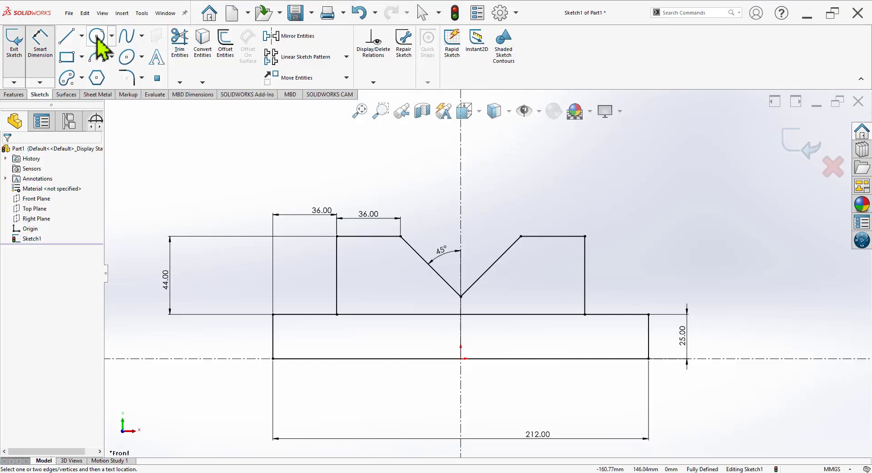
Draw a circle in the left jaw block and mirror it into the right block.
{"action": "left_click", "coordinate": [96, 36]}
{"action": "left_click", "coordinate": [373, 270]}
{"action": "left_click", "coordinate": [384, 280]}
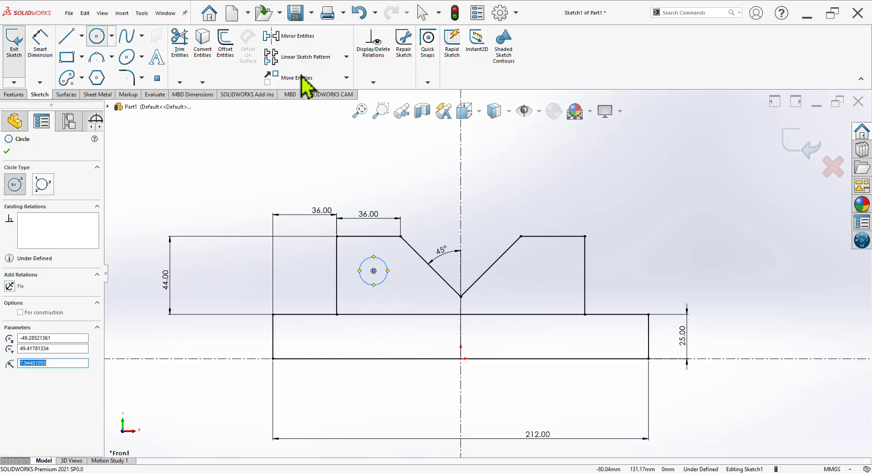
{"action": "left_click", "coordinate": [281, 35]}
{"action": "left_click", "coordinate": [84, 265]}
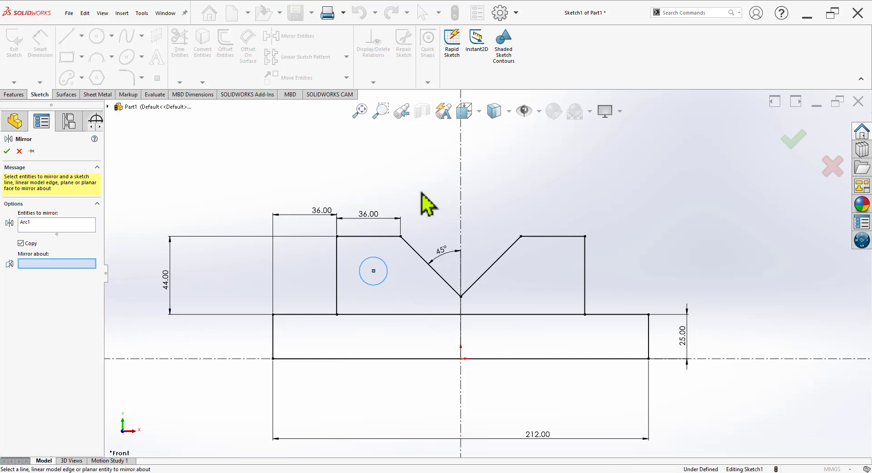
{"action": "left_click", "coordinate": [461, 171]}
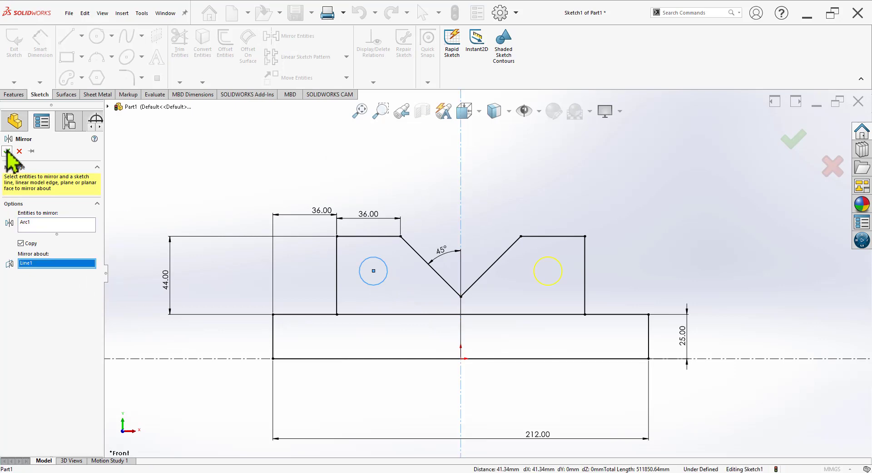
{"action": "left_click", "coordinate": [7, 151]}
{"action": "left_click", "coordinate": [40, 41]}
{"action": "key", "text": "alt+Tab"}
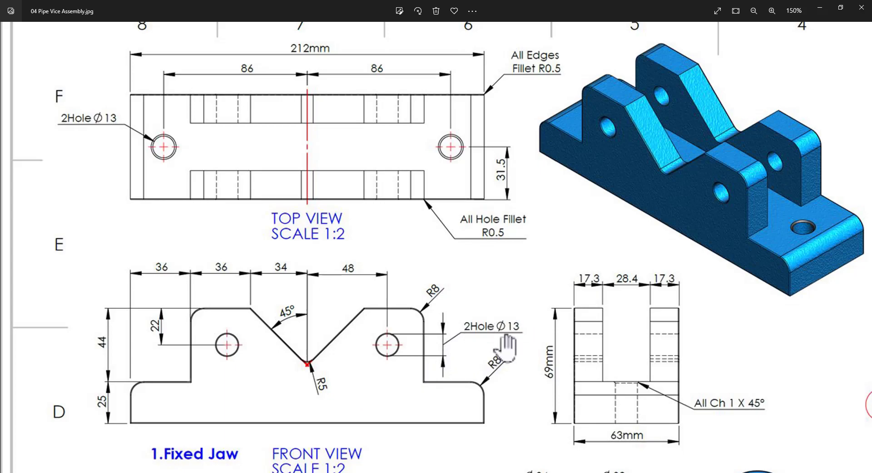
{"action": "key", "text": "alt+Tab"}
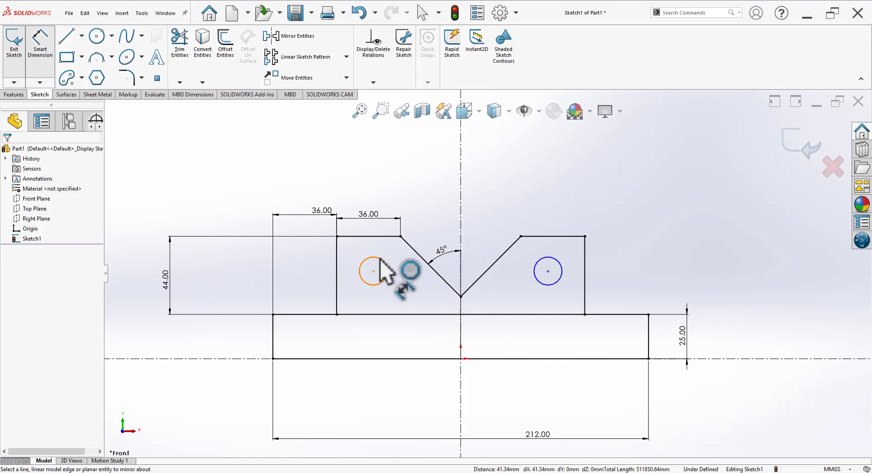
Dimension the left circle's diameter to 13 mm.
{"action": "left_click", "coordinate": [386, 270]}
{"action": "left_click", "coordinate": [263, 189]}
{"action": "type", "text": "13"}
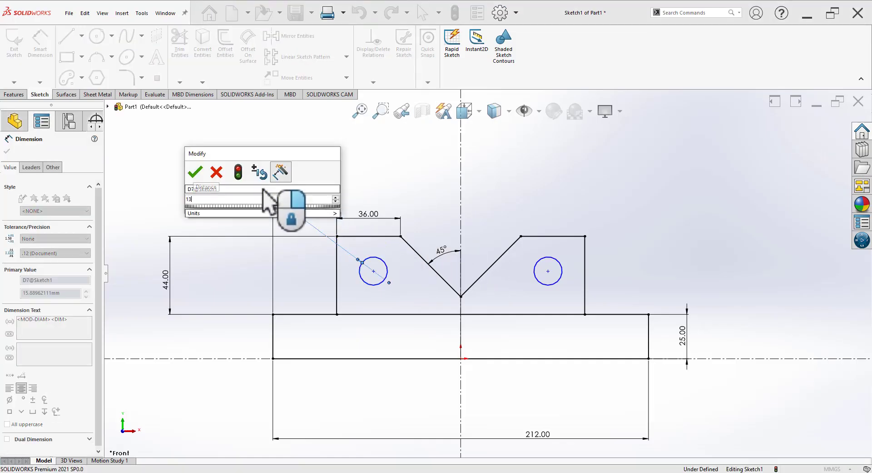
{"action": "key", "text": "Return"}
{"action": "key", "text": "alt+Tab"}
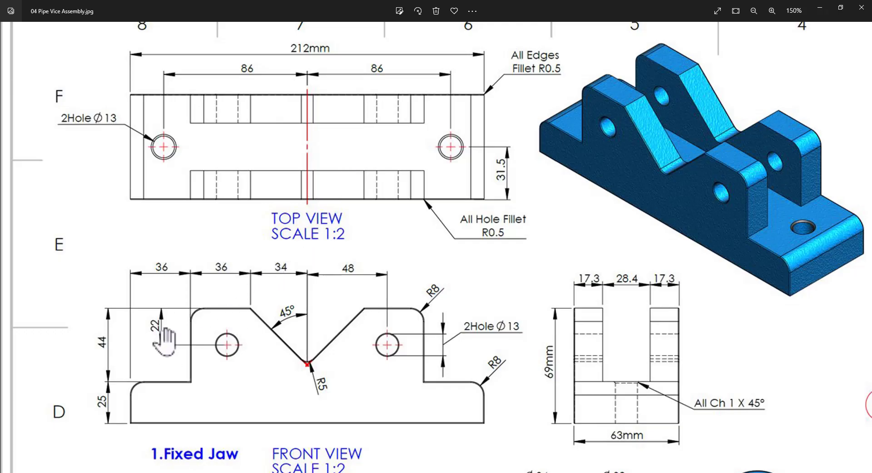
{"action": "key", "text": "alt+Tab"}
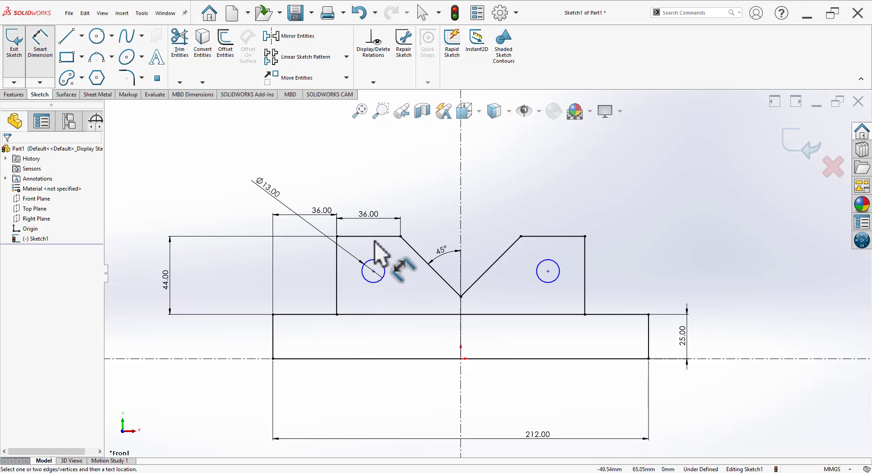
Place the circle's centre 22 mm below the left block's top edge.
{"action": "left_click", "coordinate": [373, 236]}
{"action": "left_click", "coordinate": [374, 271]}
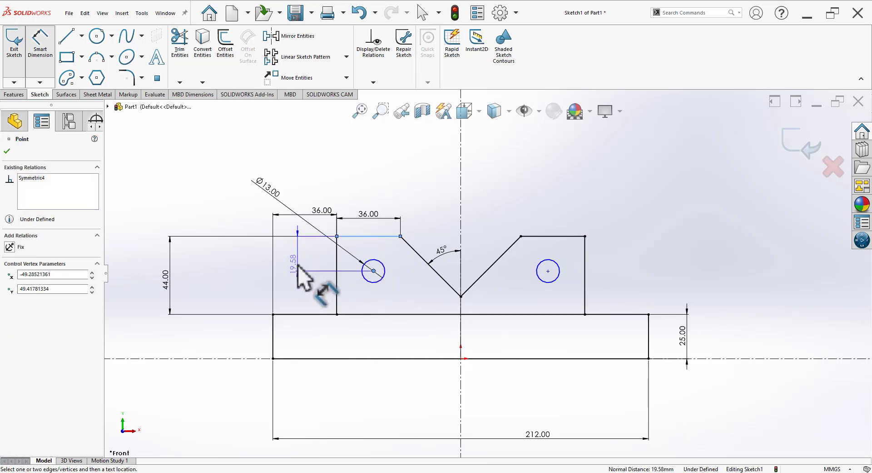
{"action": "left_click", "coordinate": [302, 272]}
{"action": "type", "text": "22"}
{"action": "key", "text": "Return"}
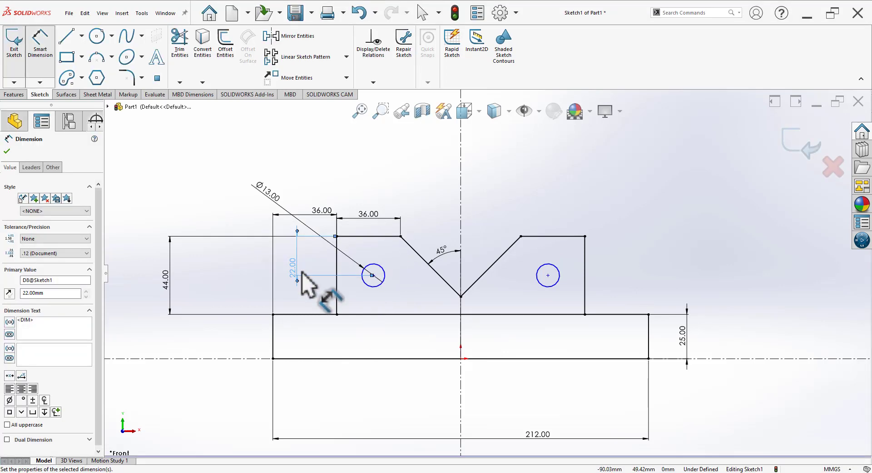
{"action": "key", "text": "alt+Tab"}
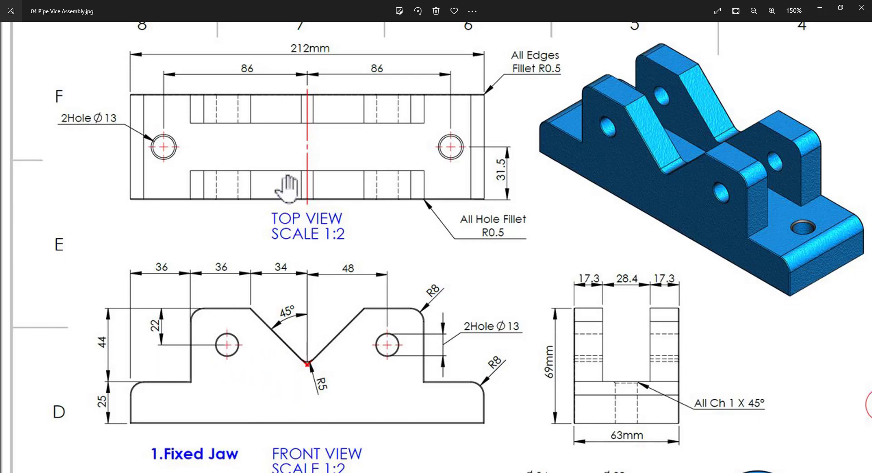
{"action": "scroll", "coordinate": [286, 187], "scroll_direction": "up", "scroll_amount": 1}
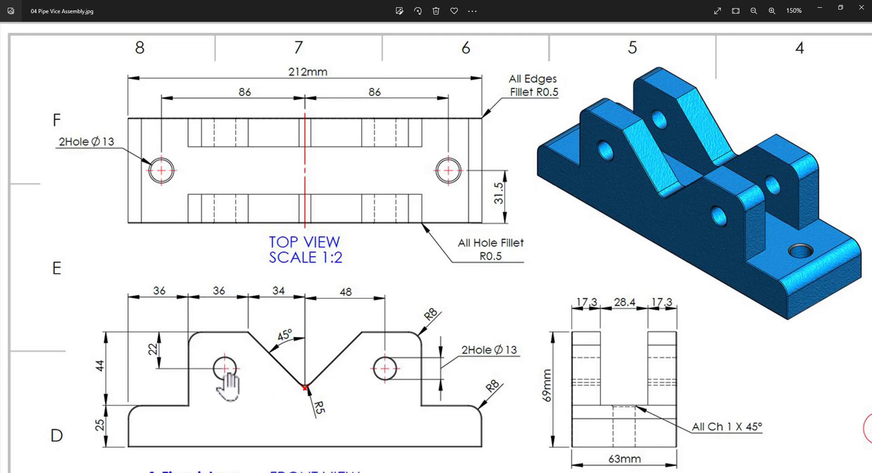
{"action": "mouse_move", "coordinate": [265, 392]}
{"action": "left_mouse_down"}
{"action": "mouse_move", "coordinate": [252, 234]}
{"action": "mouse_move", "coordinate": [250, 324]}
{"action": "mouse_move", "coordinate": [265, 365]}
{"action": "left_mouse_up"}
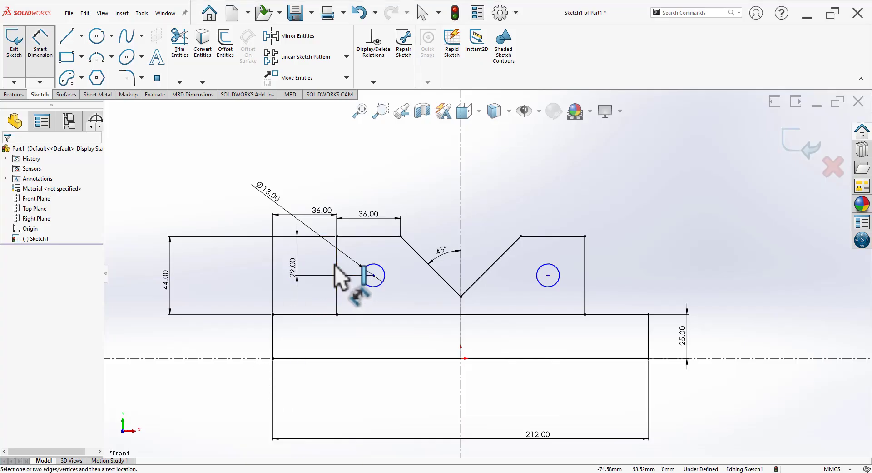
Place the circle's centre 22 mm from the left block's outer edge.
{"action": "left_click", "coordinate": [337, 275]}
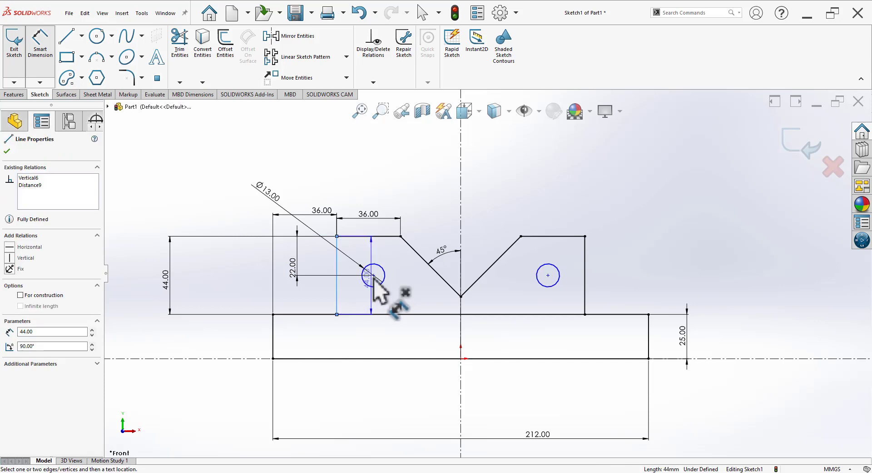
{"action": "left_click", "coordinate": [374, 275]}
{"action": "left_click", "coordinate": [370, 202]}
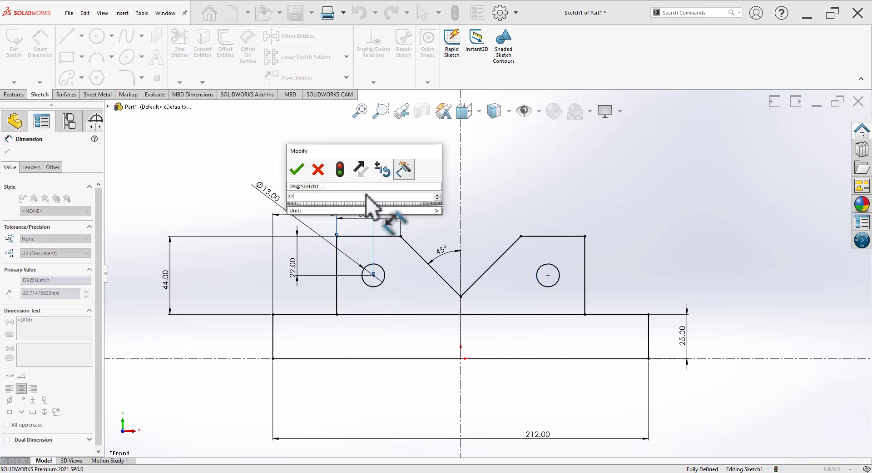
{"action": "type", "text": "22"}
{"action": "key", "text": "Return"}
{"action": "left_click", "coordinate": [577, 209]}
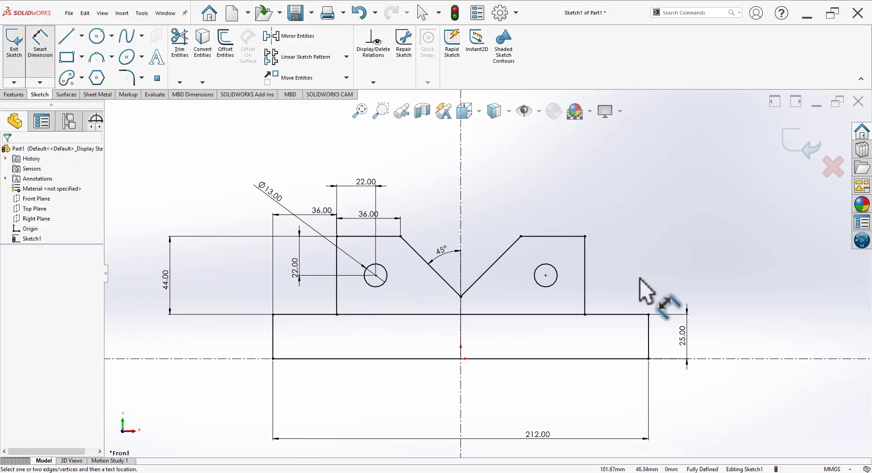
{"action": "scroll", "coordinate": [611, 248], "scroll_direction": "down", "scroll_amount": 1}
{"action": "key", "text": "alt+Tab"}
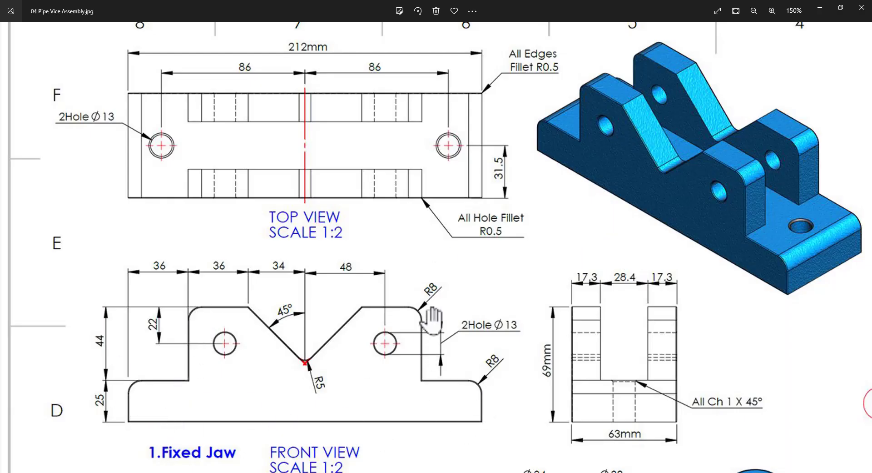
Apply 8 mm sketch fillets to the base's lower corners and both blocks' upper outer corners.
{"action": "key", "text": "alt+Tab"}
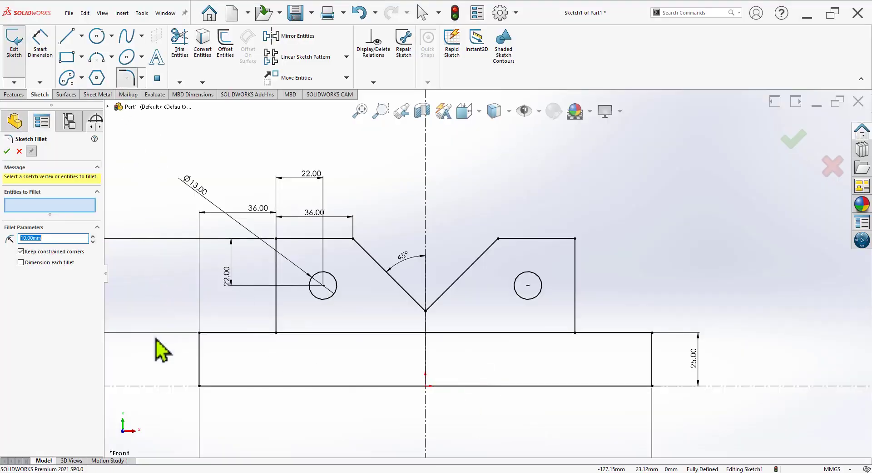
{"action": "key", "text": "alt+Tab"}
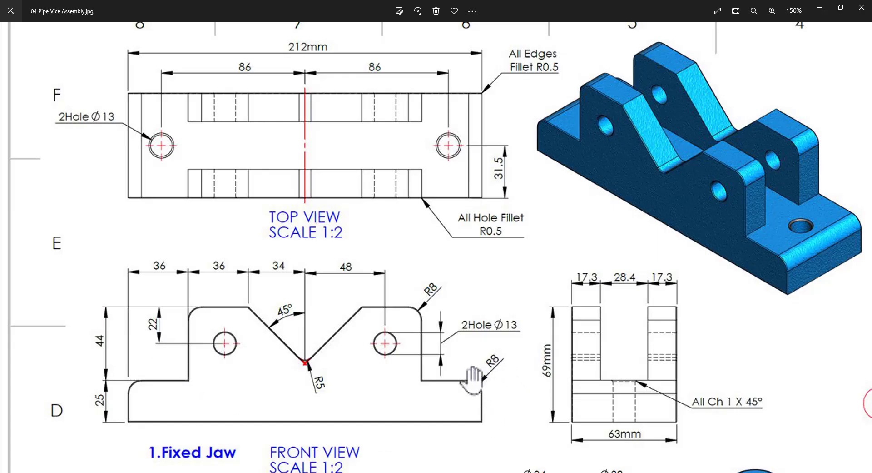
{"action": "key", "text": "alt+Tab"}
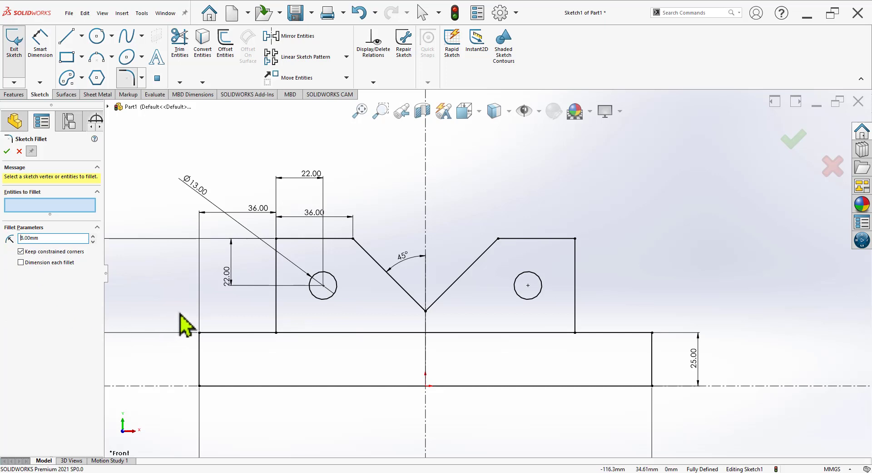
{"action": "left_click_drag", "start_coordinate": [182, 326], "coordinate": [215, 364]}
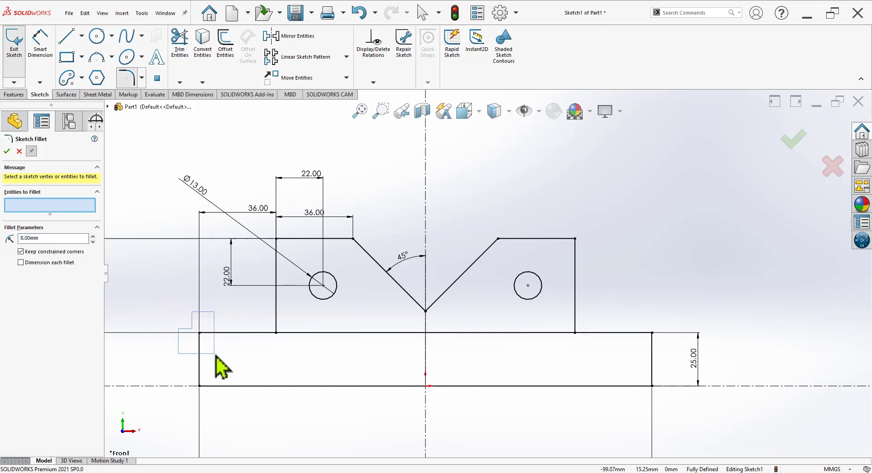
{"action": "left_click", "coordinate": [643, 345]}
{"action": "key", "text": "alt+Tab"}
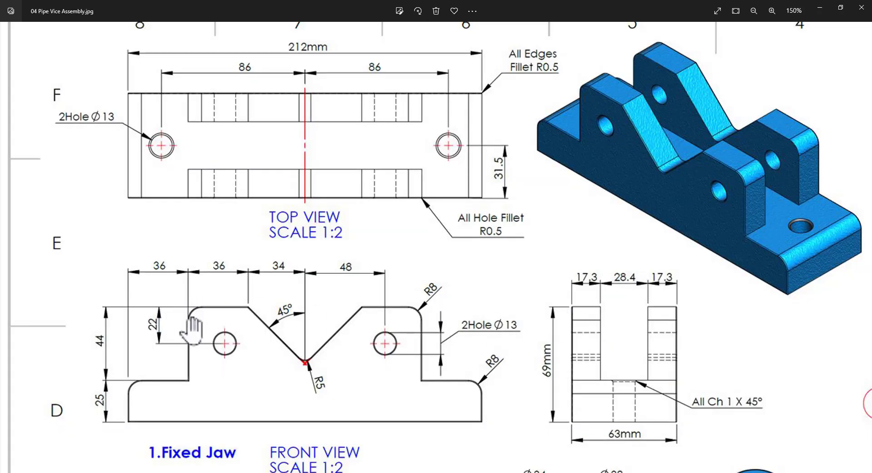
{"action": "key", "text": "alt+Tab"}
{"action": "left_click", "coordinate": [574, 239]}
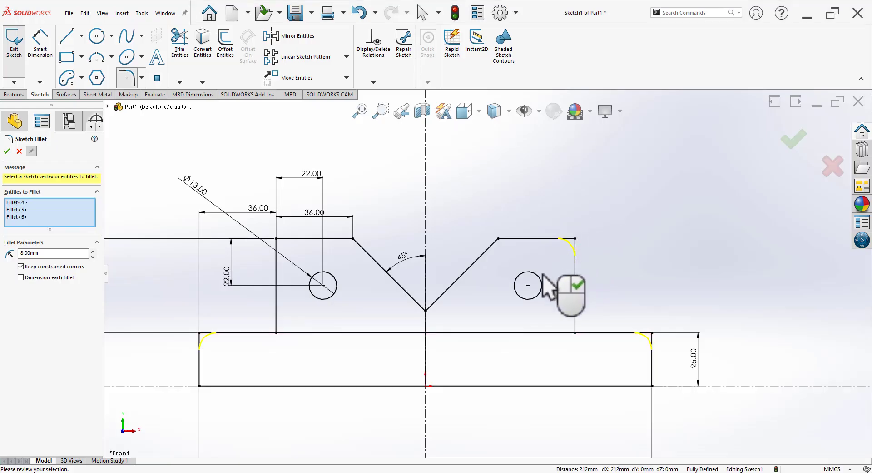
{"action": "left_click", "coordinate": [276, 239]}
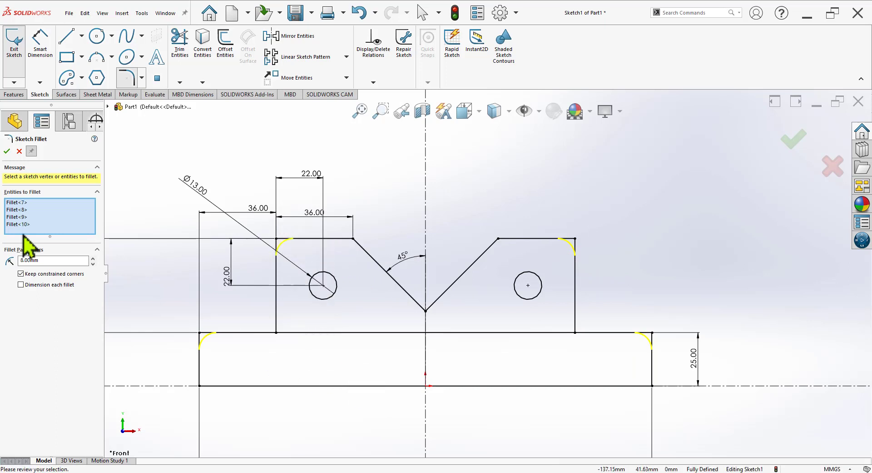
{"action": "key", "text": "Return"}
Fillet the bottom of the V-notch at R5 and zoom out to the full outline.
{"action": "key", "text": "alt+Tab"}
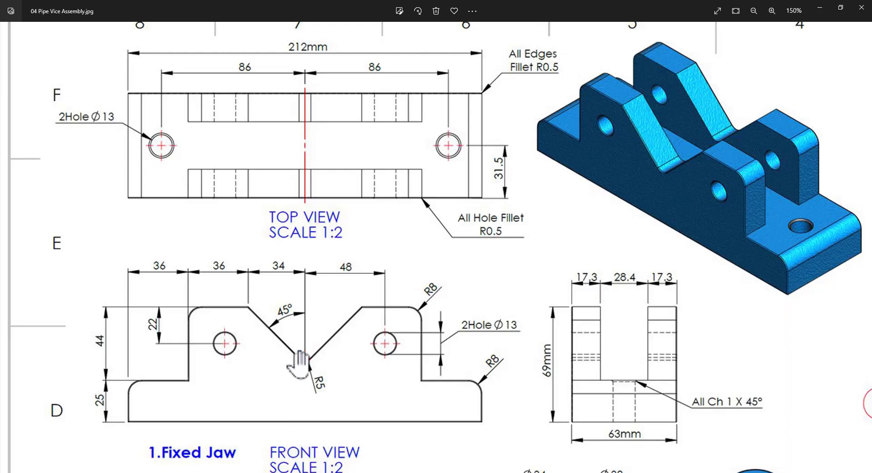
{"action": "key", "text": "alt+Tab"}
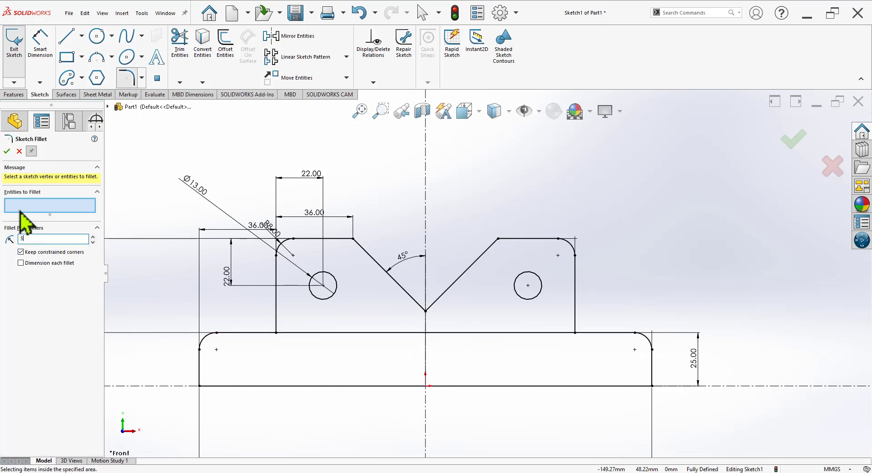
{"action": "left_click", "coordinate": [425, 311]}
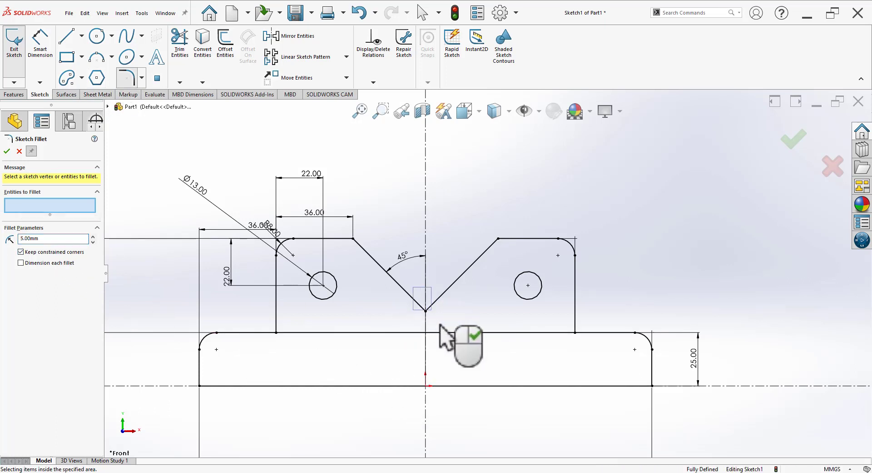
{"action": "left_click", "coordinate": [7, 152]}
{"action": "scroll", "coordinate": [496, 291], "scroll_direction": "up", "scroll_amount": 1}
{"action": "scroll", "coordinate": [493, 309], "scroll_direction": "up", "scroll_amount": 1}
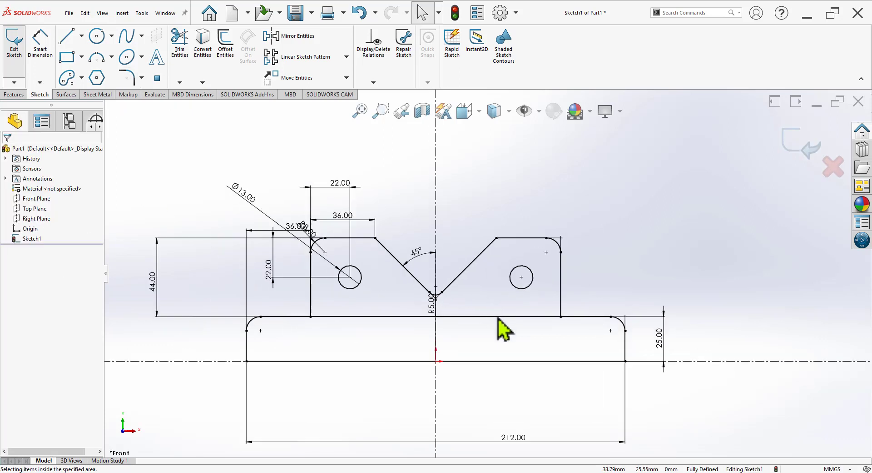
Replace the 22.00 hole spacing with a 48.00 dimension from the centreline to the right hole centre.
{"action": "key", "text": "alt+Tab"}
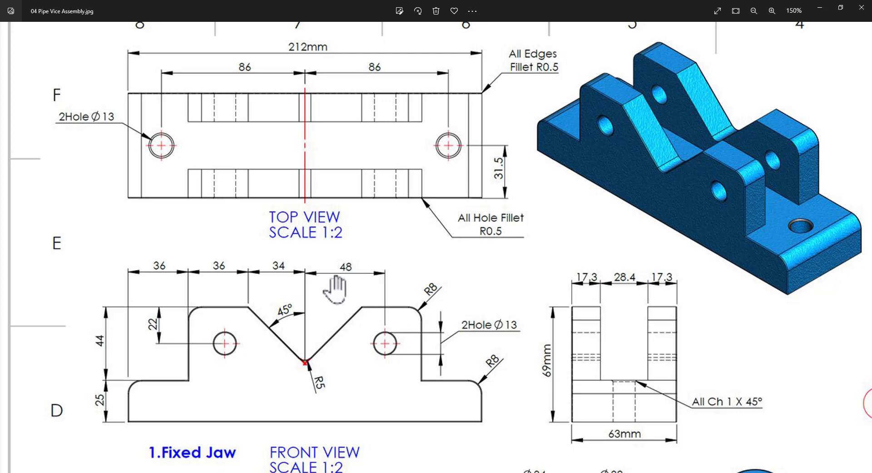
{"action": "key", "text": "alt+Tab"}
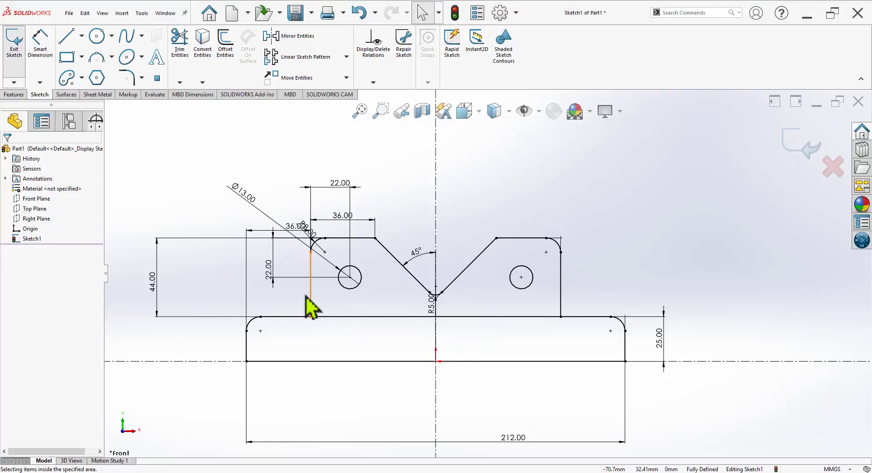
{"action": "left_click_drag", "start_coordinate": [333, 228], "coordinate": [386, 189]}
{"action": "key", "text": "Delete"}
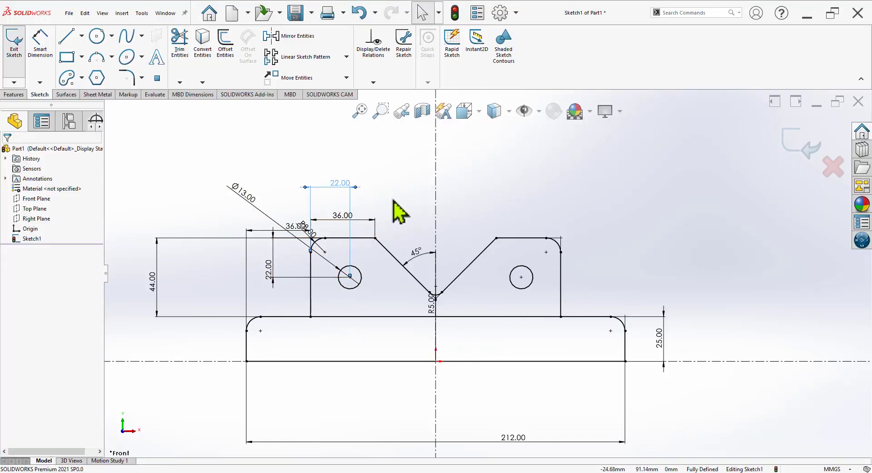
{"action": "left_click", "coordinate": [40, 43]}
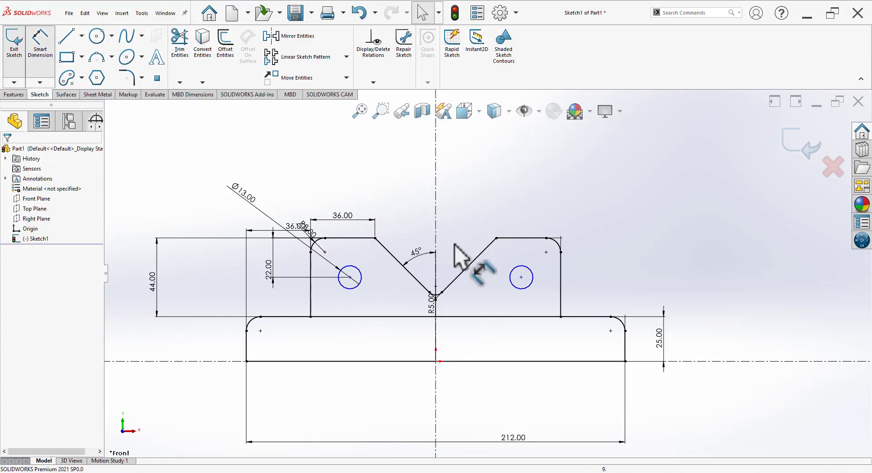
{"action": "left_click", "coordinate": [436, 197]}
{"action": "left_click", "coordinate": [521, 277]}
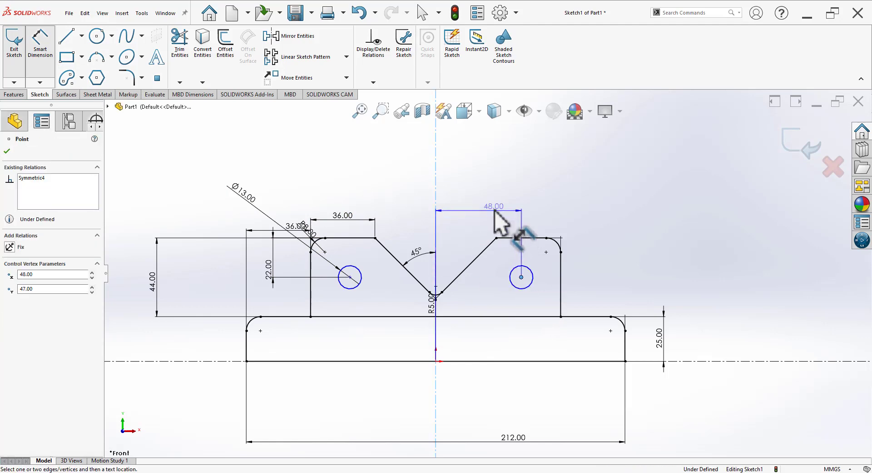
{"action": "left_click", "coordinate": [503, 220]}
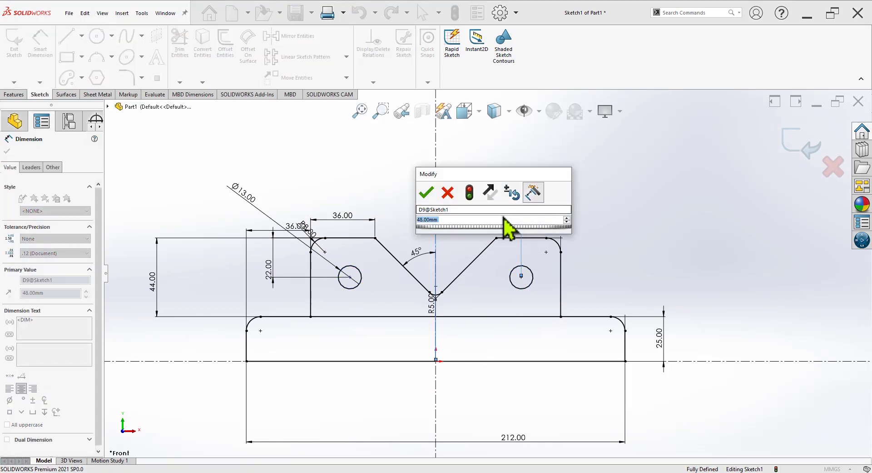
{"action": "left_click", "coordinate": [593, 235]}
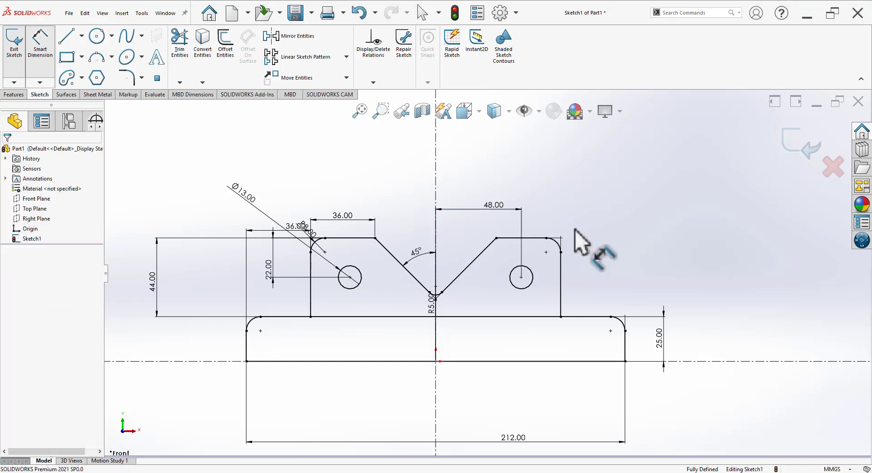
Cancel an unneeded left-hole dimension and move the R5.00 label below the V notch.
{"action": "scroll", "coordinate": [521, 254], "scroll_direction": "down", "scroll_amount": 2}
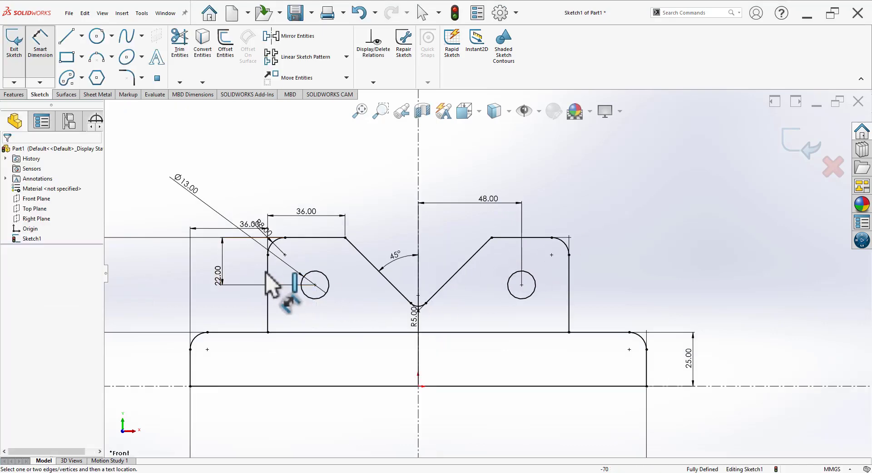
{"action": "left_click", "coordinate": [269, 286]}
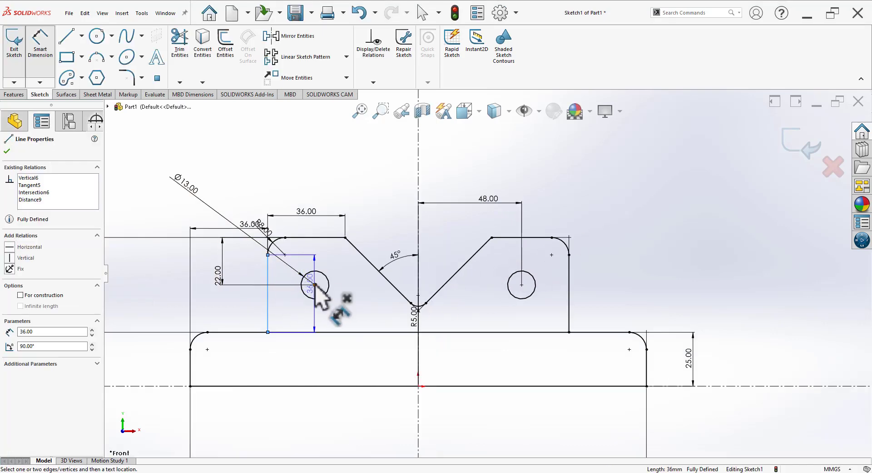
{"action": "left_click", "coordinate": [315, 285]}
{"action": "key", "text": "Escape"}
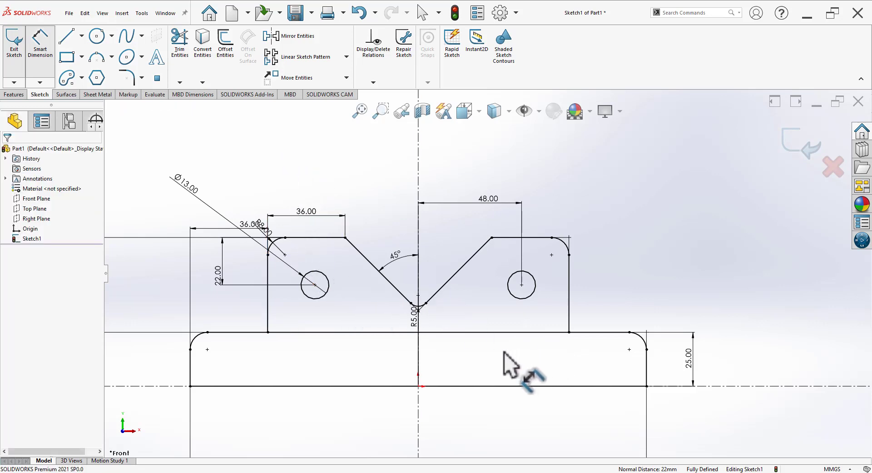
{"action": "left_click_drag", "start_coordinate": [415, 316], "coordinate": [372, 357]}
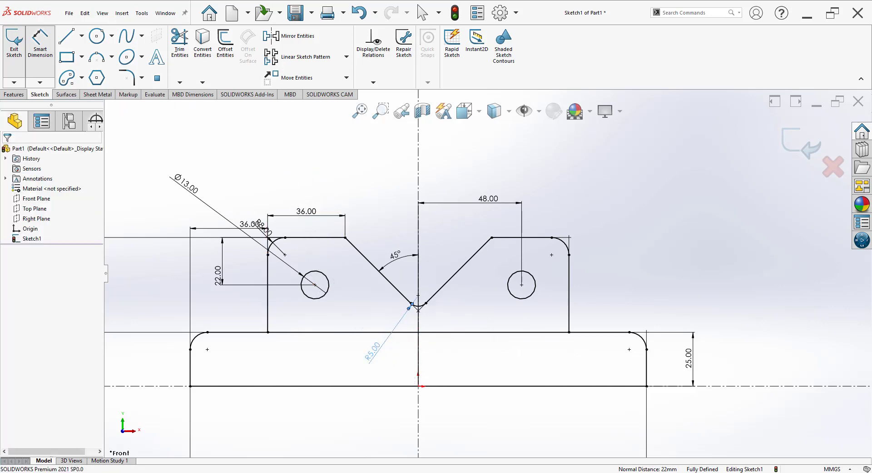
{"action": "key", "text": "alt+Tab"}
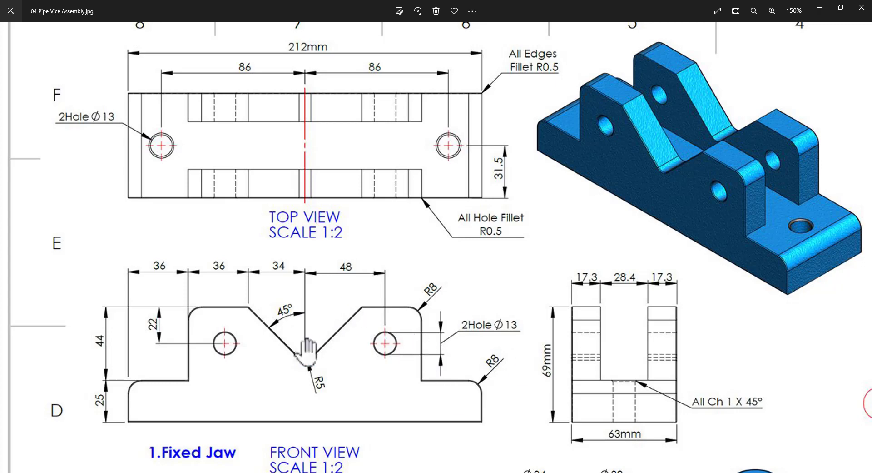
{"action": "key", "text": "alt+Tab"}
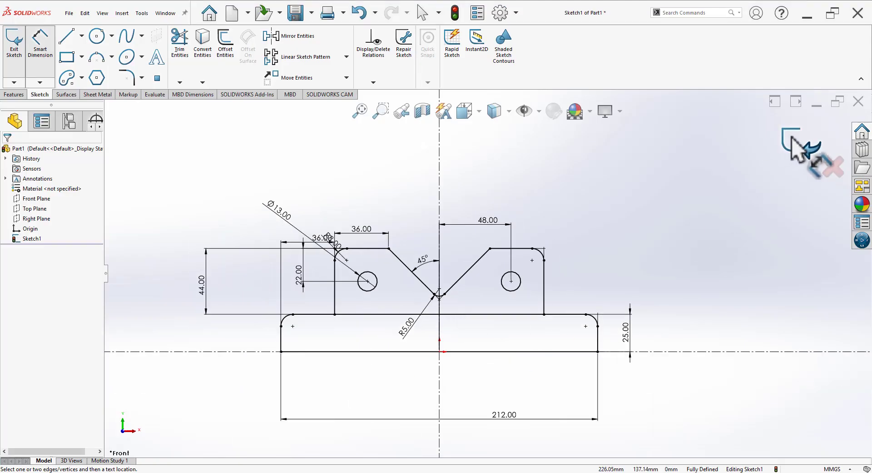
Exit the sketch, view it isometrically and pick the base region for an Extruded Boss/Base.
{"action": "left_click", "coordinate": [800, 150]}
{"action": "key", "text": "space"}
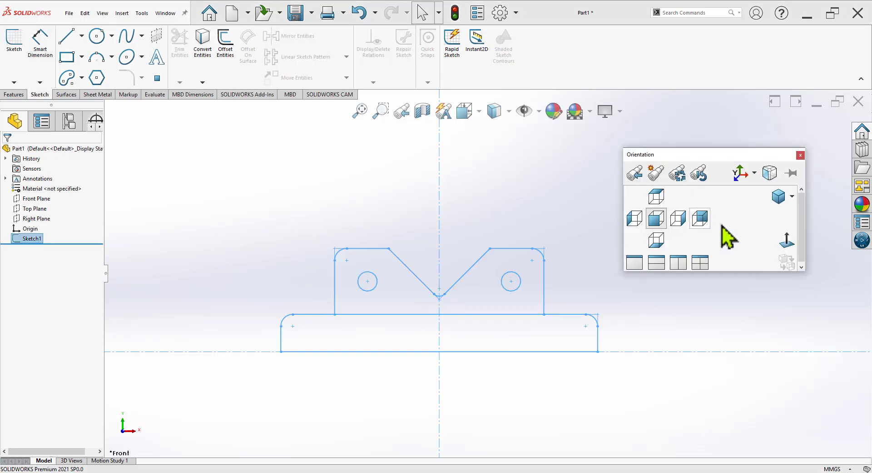
{"action": "left_click", "coordinate": [786, 196]}
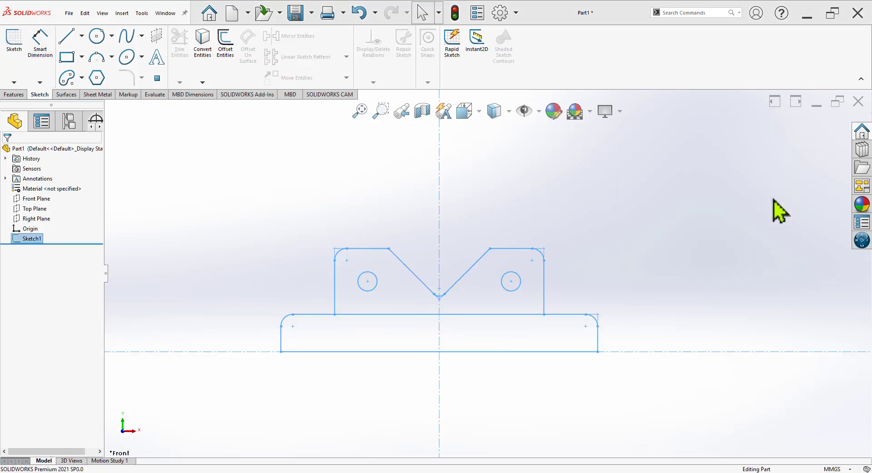
{"action": "left_click", "coordinate": [13, 95]}
{"action": "left_click", "coordinate": [18, 52]}
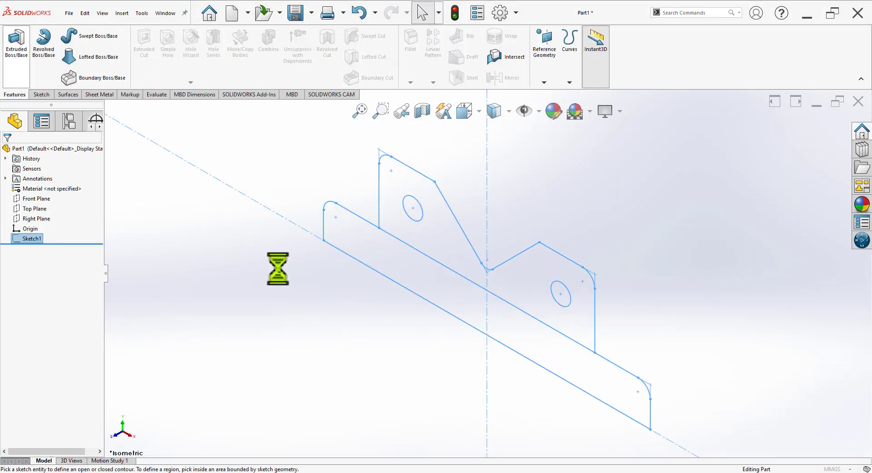
{"action": "left_click", "coordinate": [520, 323]}
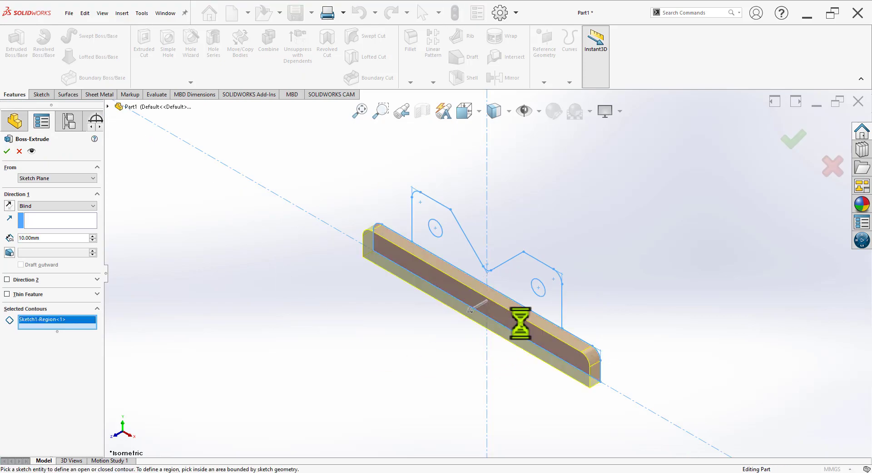
Extrude the base region 63 mm with a Mid Plane end condition.
{"action": "key", "text": "alt+Tab"}
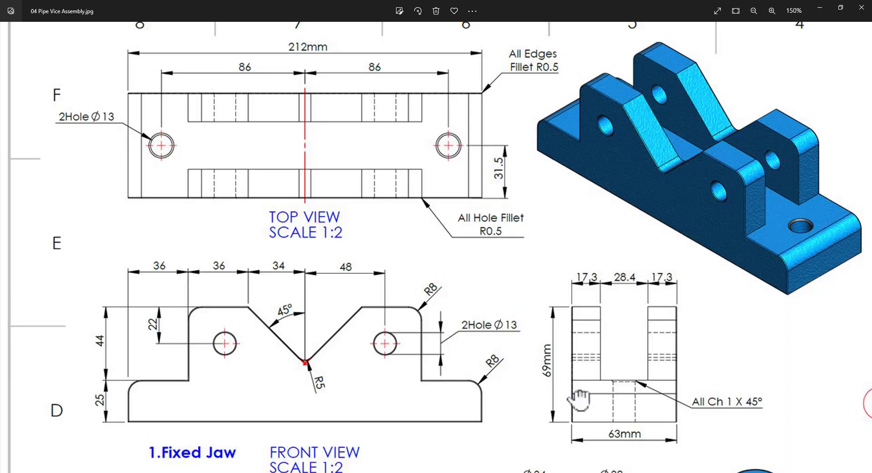
{"action": "left_click_drag", "start_coordinate": [579, 400], "coordinate": [543, 333]}
{"action": "scroll", "coordinate": [575, 377], "scroll_direction": "up", "scroll_amount": 2}
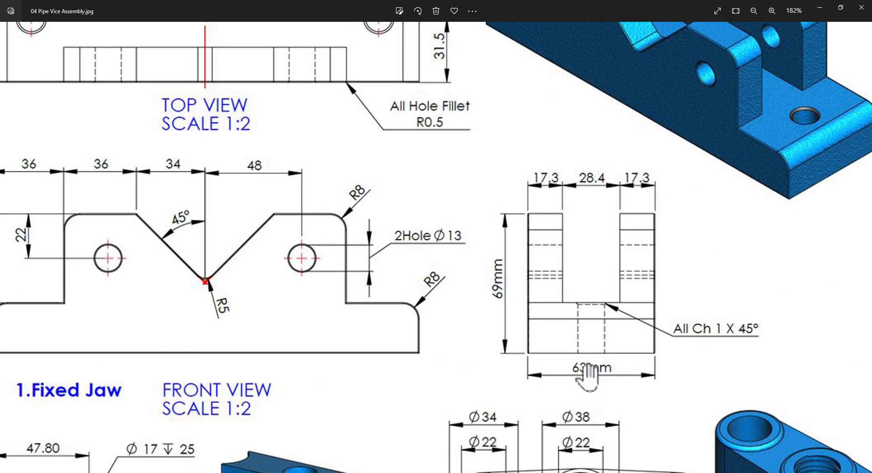
{"action": "key", "text": "alt+Tab"}
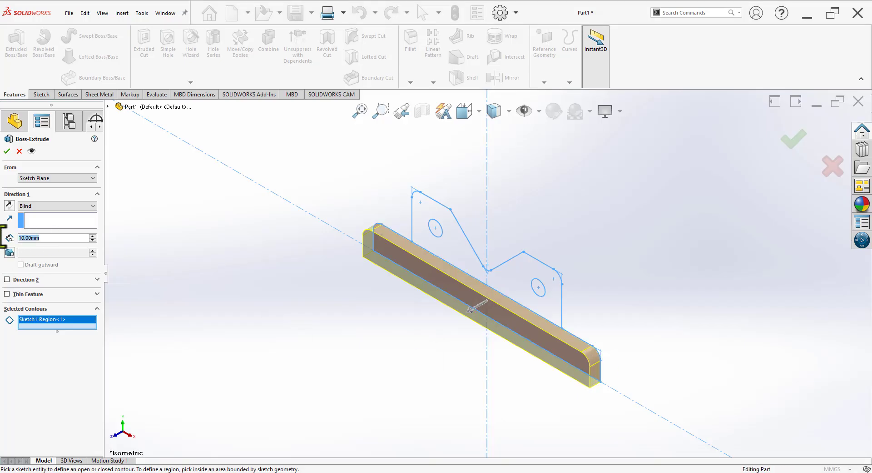
{"action": "type", "text": "63"}
{"action": "key", "text": "Return"}
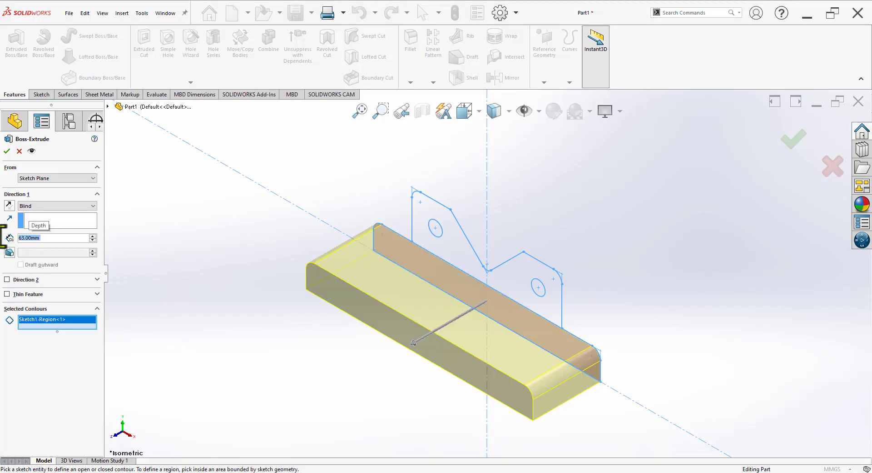
{"action": "left_click", "coordinate": [44, 206]}
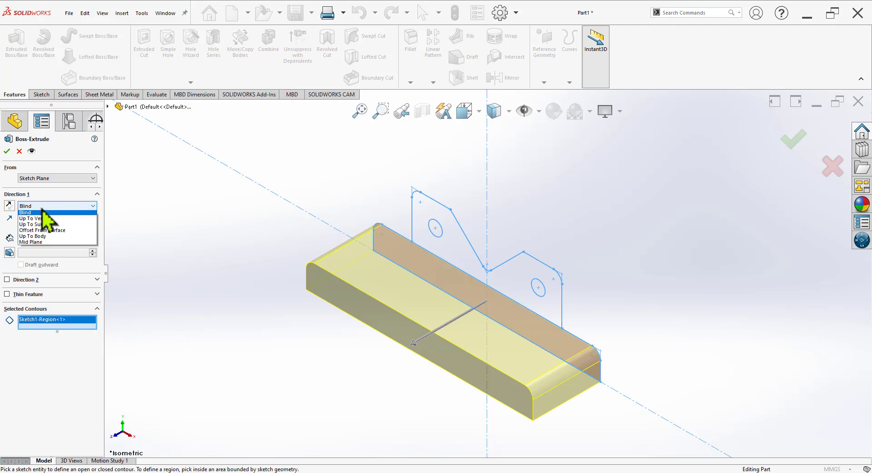
{"action": "left_click", "coordinate": [49, 246]}
{"action": "left_click", "coordinate": [7, 151]}
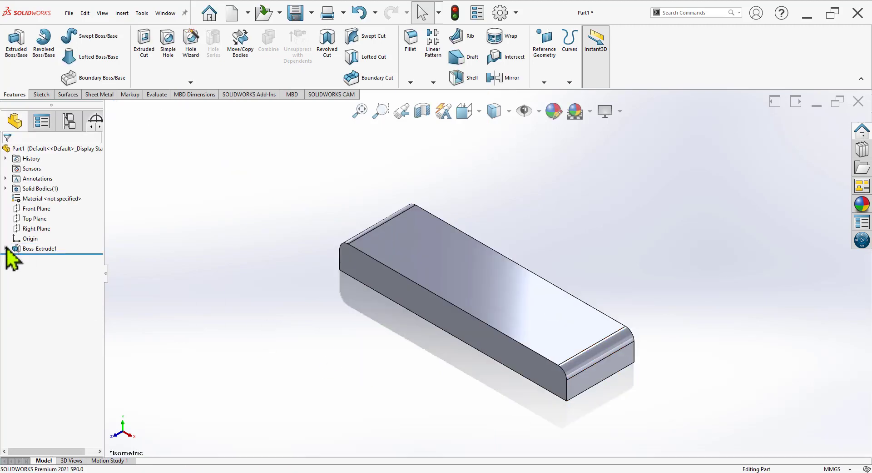
{"action": "left_click", "coordinate": [5, 248]}
Extrude Sketch1's upright region 17.30 mm blind, starting from a 27.4/2 (13.70 mm) offset.
{"action": "left_click", "coordinate": [28, 258]}
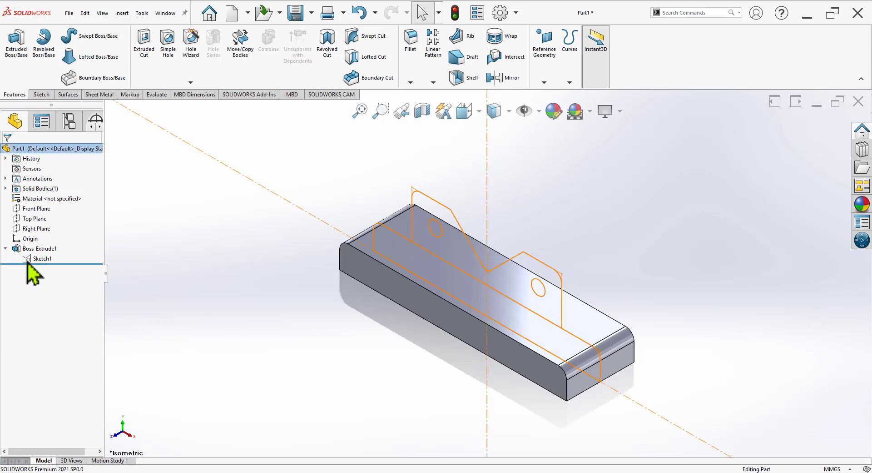
{"action": "left_click", "coordinate": [16, 40]}
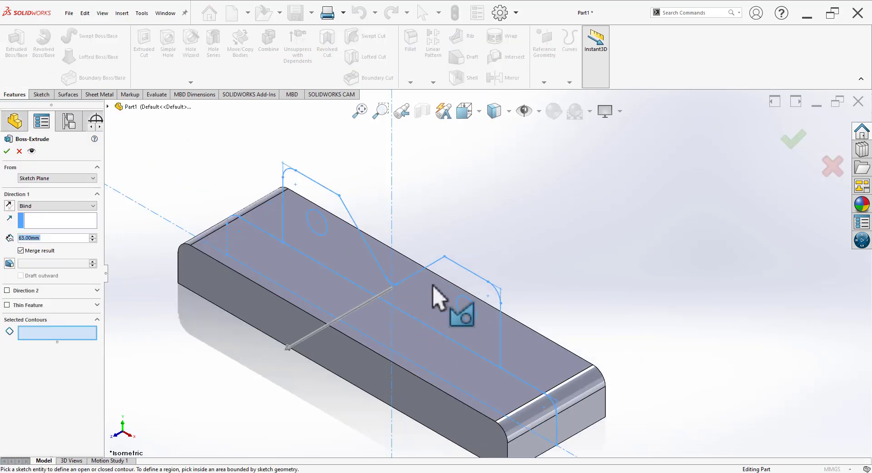
{"action": "left_click", "coordinate": [432, 285]}
{"action": "middle_click_drag", "start_coordinate": [644, 292], "coordinate": [629, 287]}
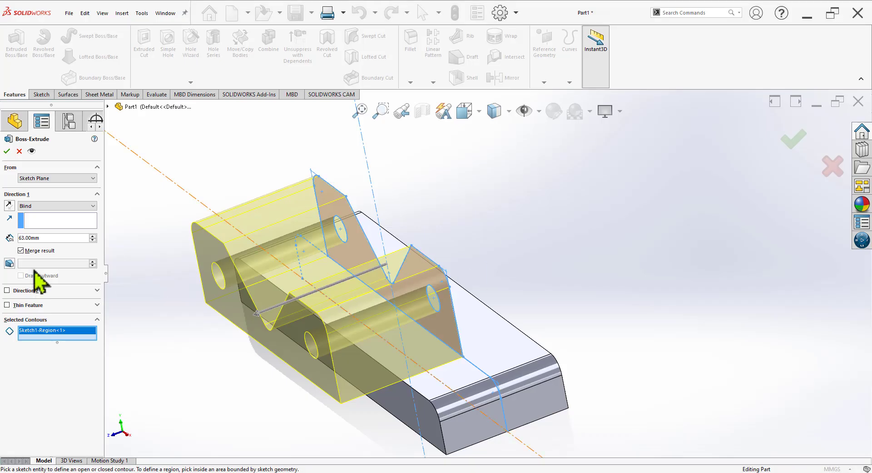
{"action": "type", "text": "1"}
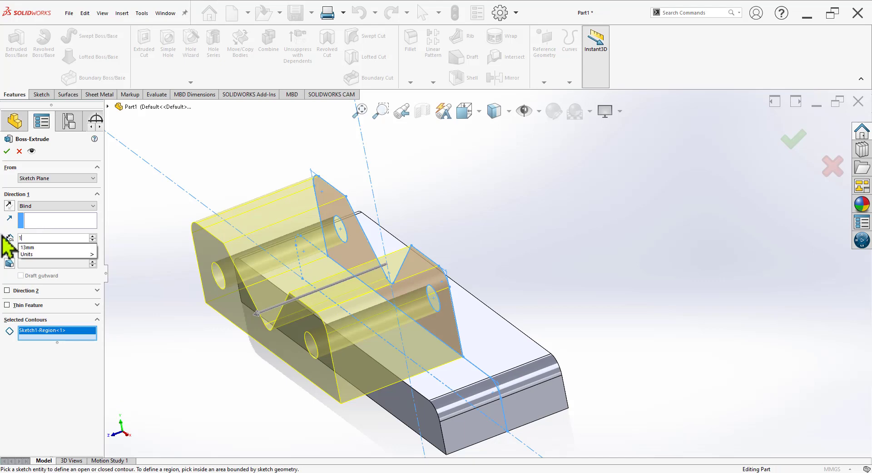
{"action": "type", "text": "7.3"}
{"action": "key", "text": "Return"}
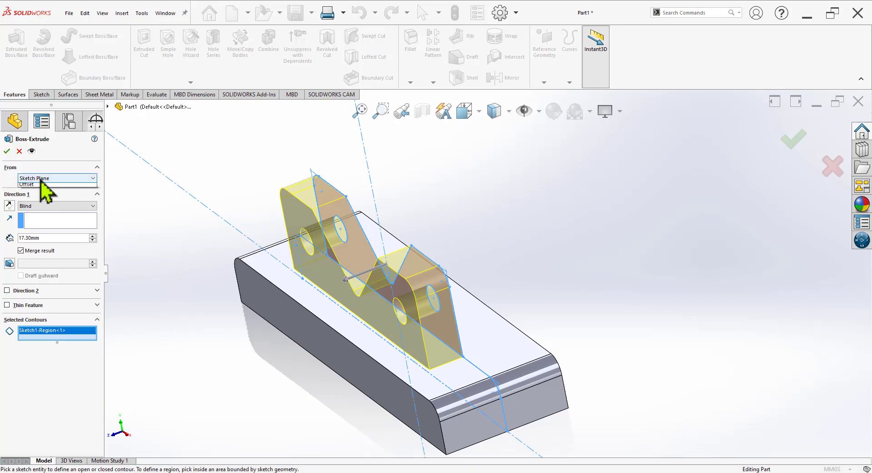
{"action": "left_click", "coordinate": [43, 178]}
{"action": "left_click", "coordinate": [43, 211]}
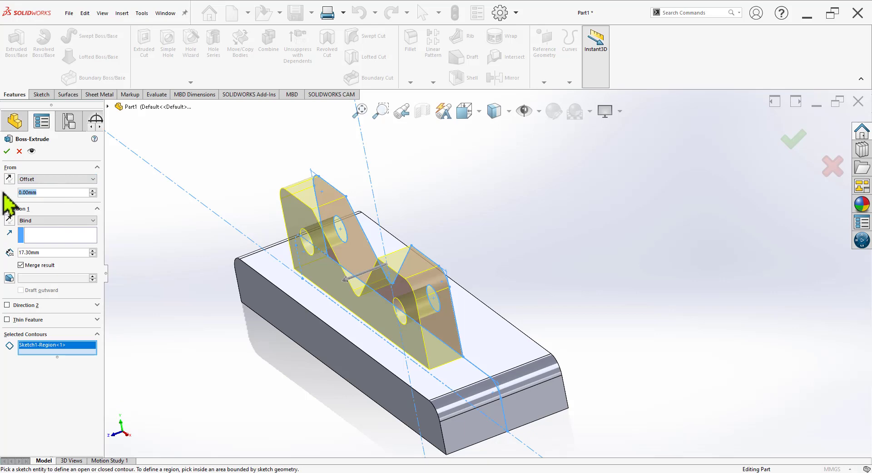
{"action": "type", "text": "27.4"}
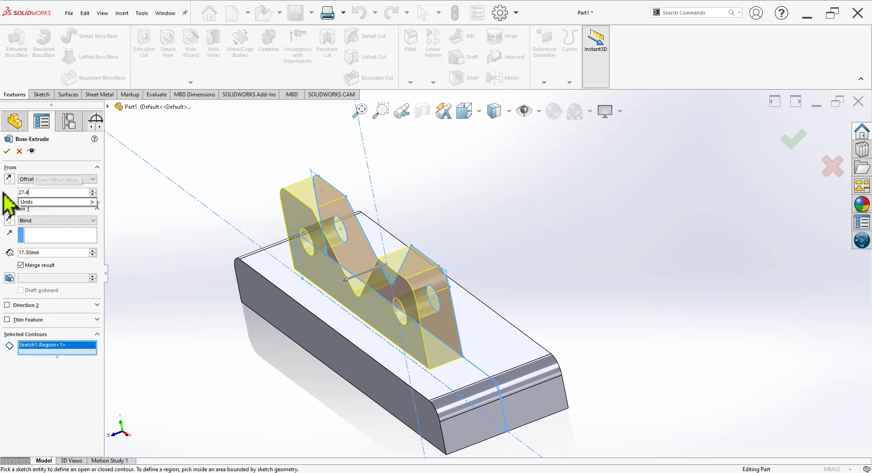
{"action": "type", "text": "/2"}
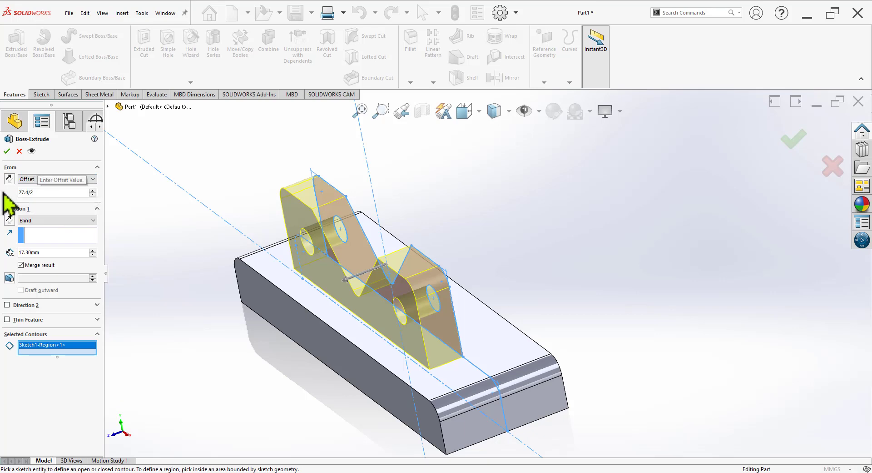
{"action": "key", "text": "Return"}
{"action": "mouse_move", "coordinate": [600, 267]}
{"action": "middle_mouse_down"}
{"action": "mouse_move", "coordinate": [555, 234]}
{"action": "mouse_move", "coordinate": [455, 230]}
{"action": "middle_mouse_up"}
{"action": "left_click", "coordinate": [7, 151]}
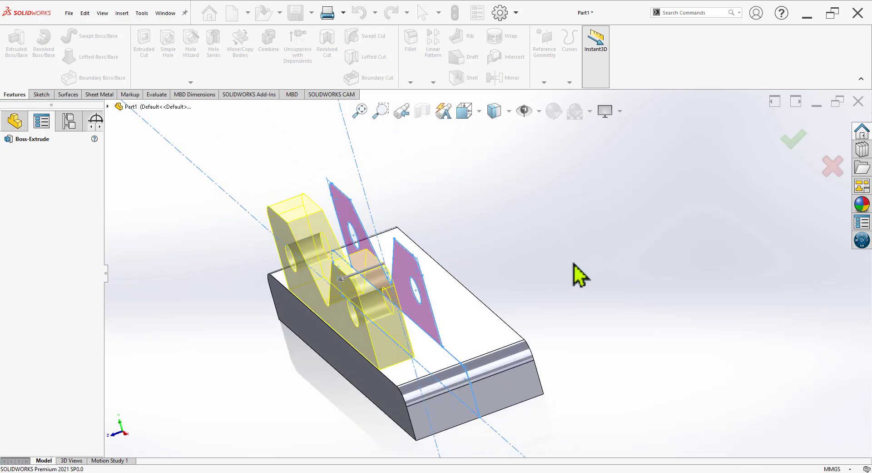
Extrude the same Sketch1 region 17.30 mm from a 14.20 mm (28.4/2) offset as Boss-Extrude3.
{"action": "left_click", "coordinate": [41, 258]}
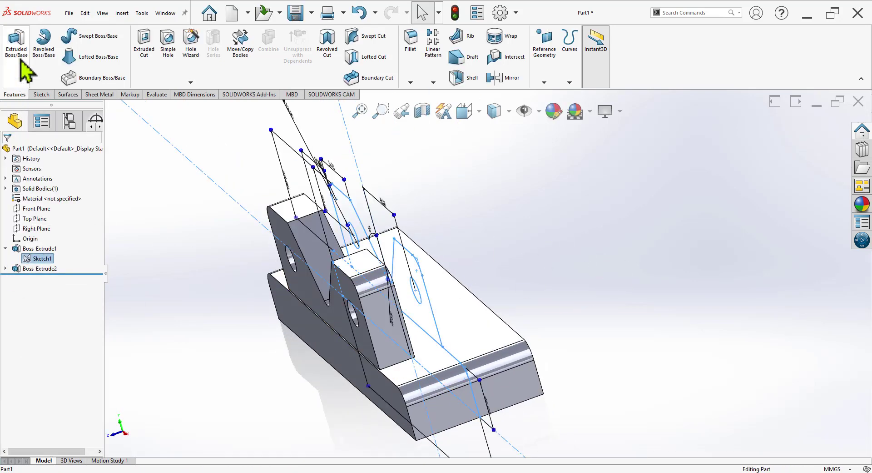
{"action": "left_click", "coordinate": [16, 41]}
{"action": "left_click", "coordinate": [425, 325]}
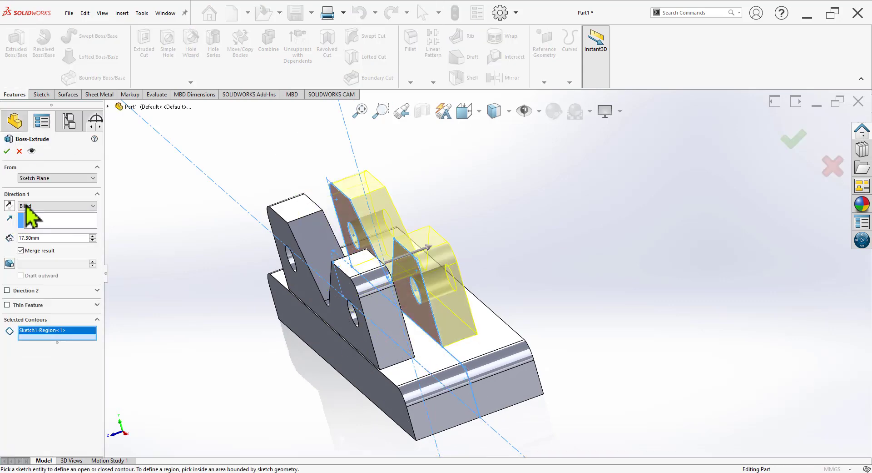
{"action": "left_click", "coordinate": [57, 179]}
{"action": "left_click", "coordinate": [47, 204]}
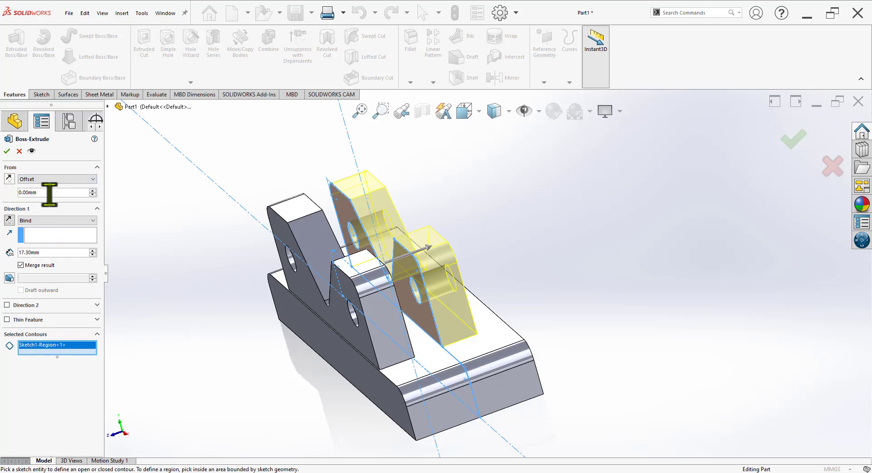
{"action": "type", "text": "27"}
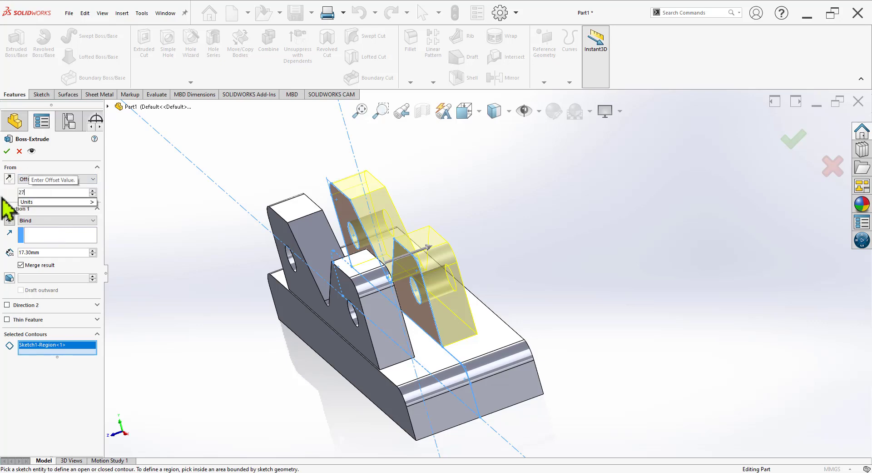
{"action": "key", "text": "BackSpace"}
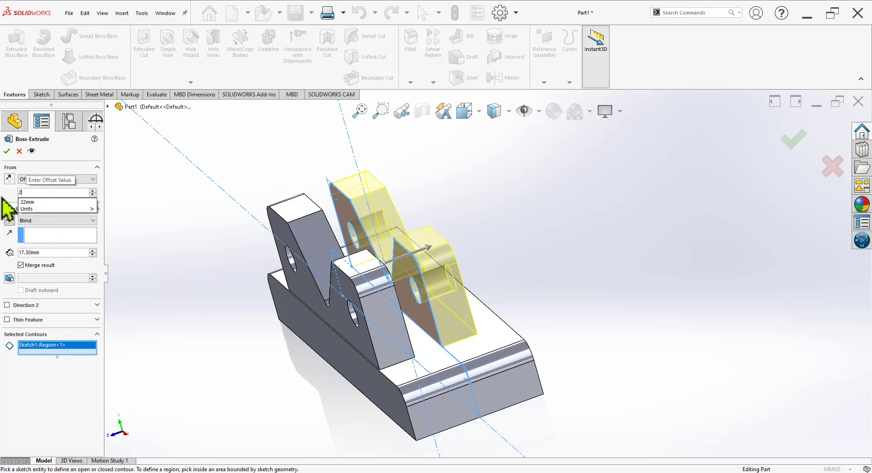
{"action": "type", "text": "8."}
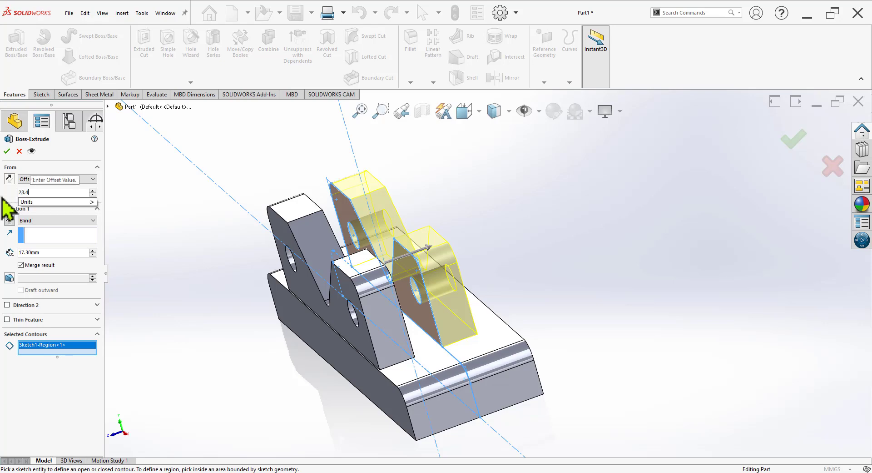
{"action": "type", "text": "4"}
{"action": "type", "text": "2"}
{"action": "key", "text": "Return"}
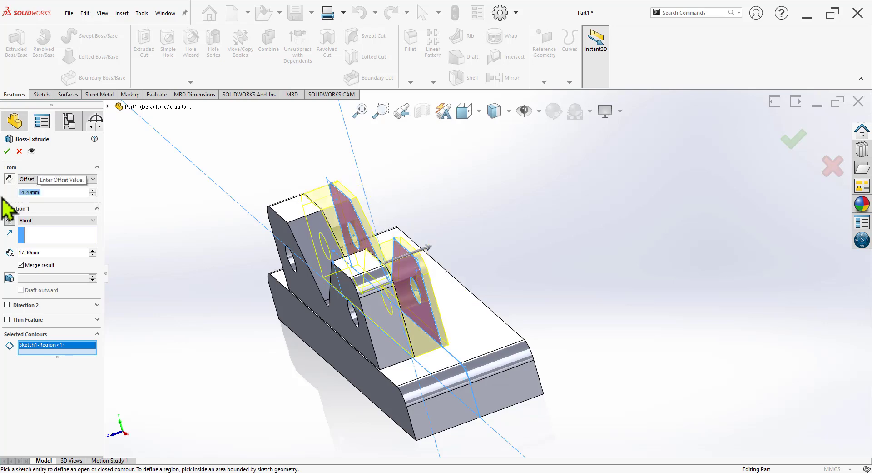
{"action": "mouse_move", "coordinate": [619, 331]}
{"action": "middle_mouse_down"}
{"action": "mouse_move", "coordinate": [564, 362]}
{"action": "mouse_move", "coordinate": [621, 319]}
{"action": "mouse_move", "coordinate": [614, 324]}
{"action": "middle_mouse_up"}
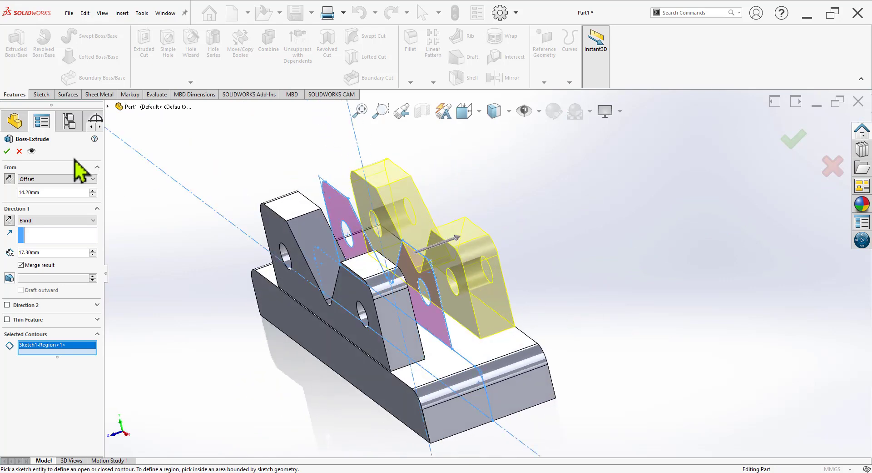
{"action": "left_click", "coordinate": [7, 151]}
{"action": "mouse_move", "coordinate": [575, 302]}
{"action": "middle_mouse_down"}
{"action": "mouse_move", "coordinate": [611, 282]}
{"action": "mouse_move", "coordinate": [569, 340]}
{"action": "mouse_move", "coordinate": [438, 413]}
{"action": "mouse_move", "coordinate": [633, 341]}
{"action": "mouse_move", "coordinate": [419, 370]}
{"action": "middle_mouse_up"}
{"action": "scroll", "coordinate": [438, 413], "scroll_direction": "down", "scroll_amount": 3}
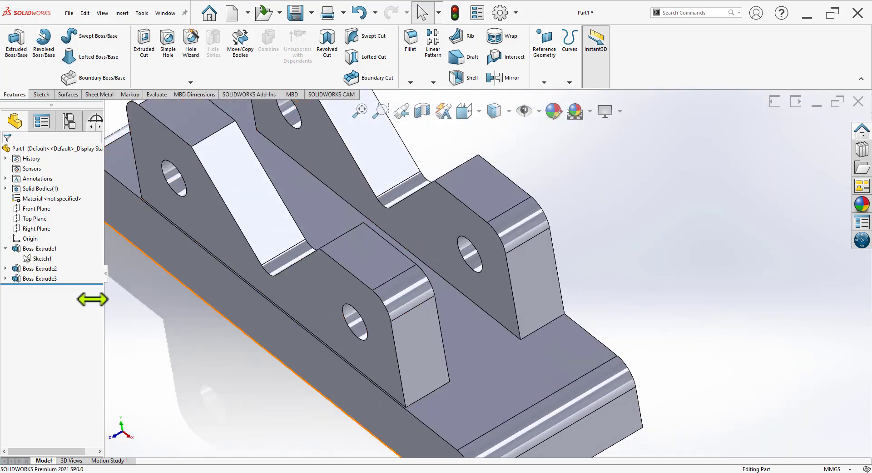
Edit Boss-Extrude2 and change its From Offset to 14.20 mm.
{"action": "left_click", "coordinate": [40, 268]}
{"action": "left_click", "coordinate": [81, 240]}
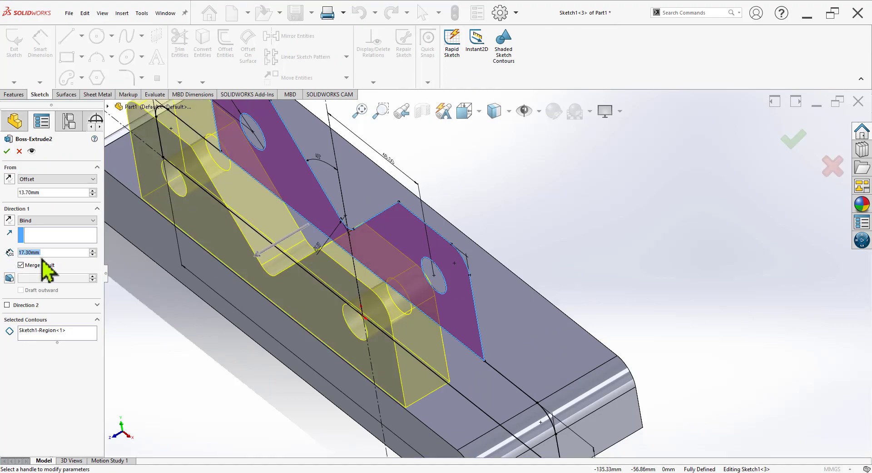
{"action": "key", "text": "alt+Tab"}
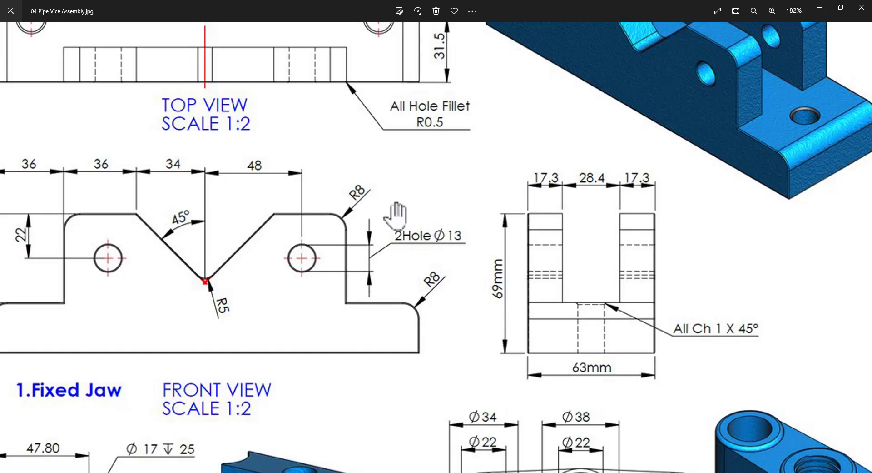
{"action": "key", "text": "alt+Tab"}
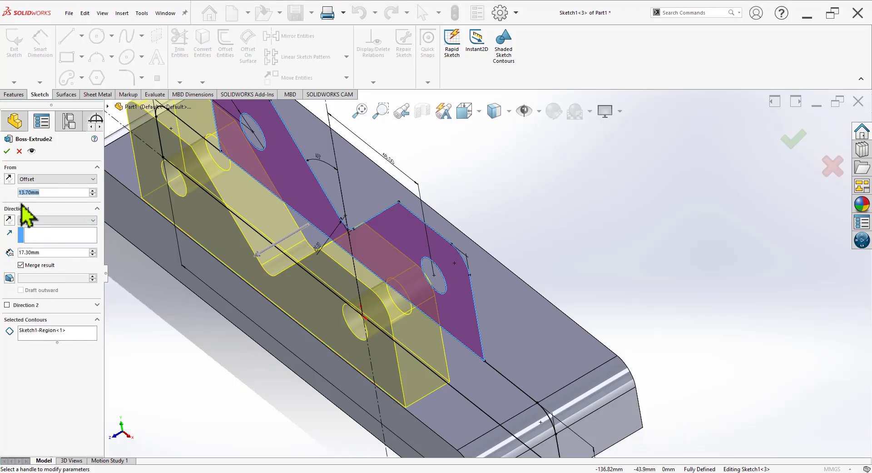
{"action": "type", "text": "14."}
{"action": "type", "text": "2"}
{"action": "key", "text": "Return"}
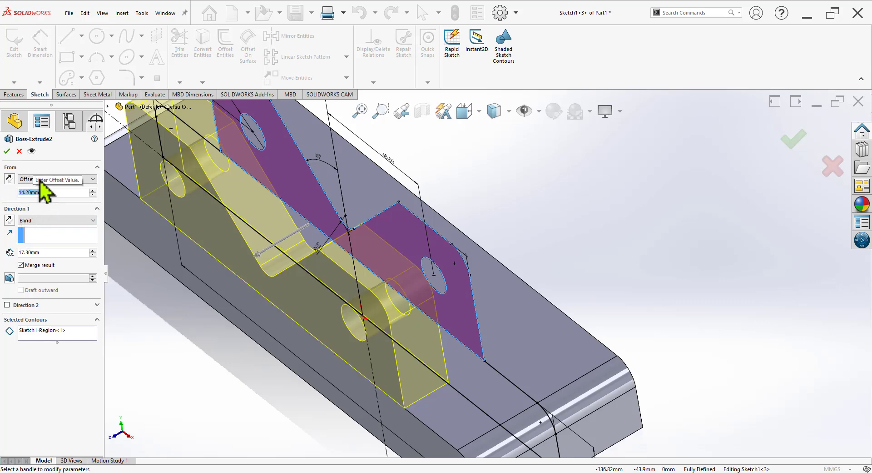
{"action": "left_click", "coordinate": [7, 151]}
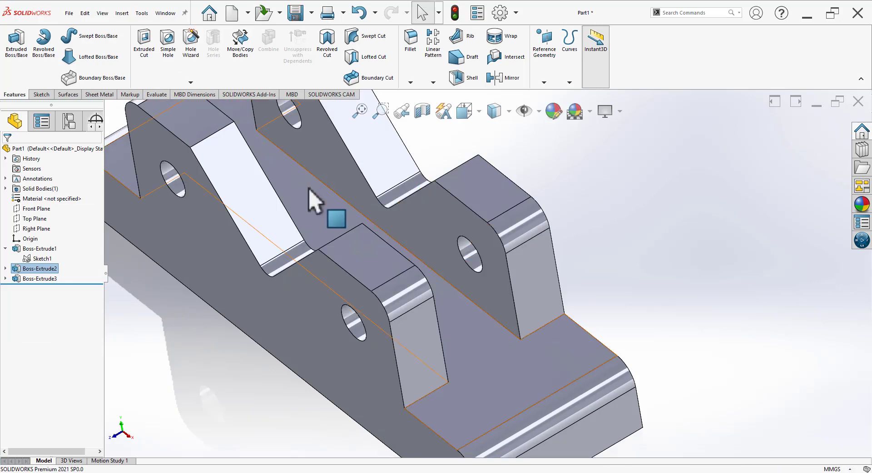
Fit the finished two-plate part in view and bring up the Appearances pane.
{"action": "left_click", "coordinate": [680, 321]}
{"action": "key", "text": "f"}
{"action": "mouse_move", "coordinate": [507, 288]}
{"action": "middle_mouse_down"}
{"action": "mouse_move", "coordinate": [534, 307]}
{"action": "mouse_move", "coordinate": [516, 358]}
{"action": "middle_mouse_up"}
{"action": "scroll", "coordinate": [532, 273], "scroll_direction": "up", "scroll_amount": 2}
{"action": "scroll", "coordinate": [545, 243], "scroll_direction": "down", "scroll_amount": 1}
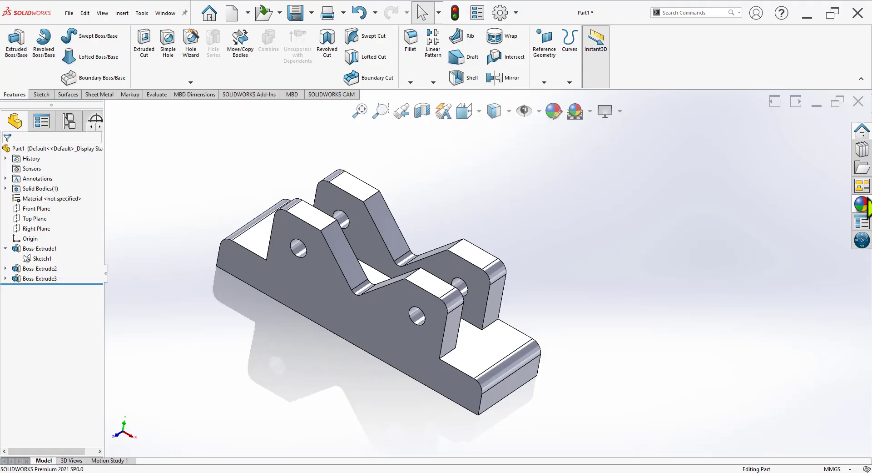
{"action": "left_click", "coordinate": [863, 205]}
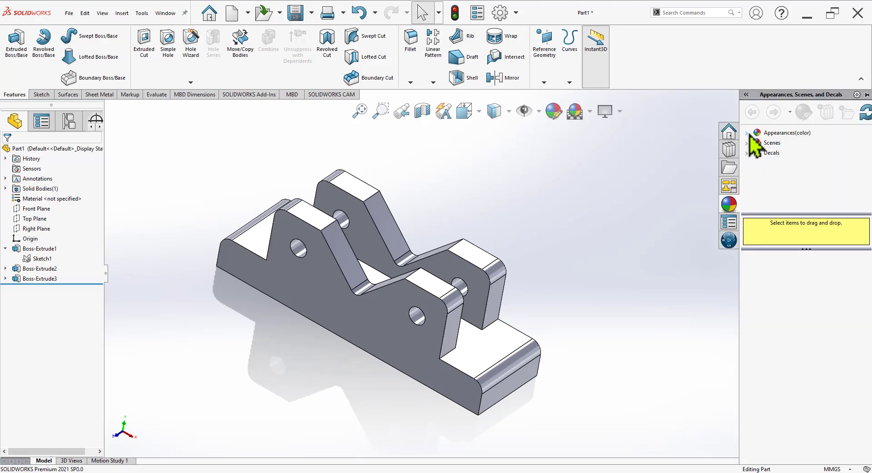
Browse Appearances(color) down to the Metal > Iron variants.
{"action": "double_click", "coordinate": [752, 133]}
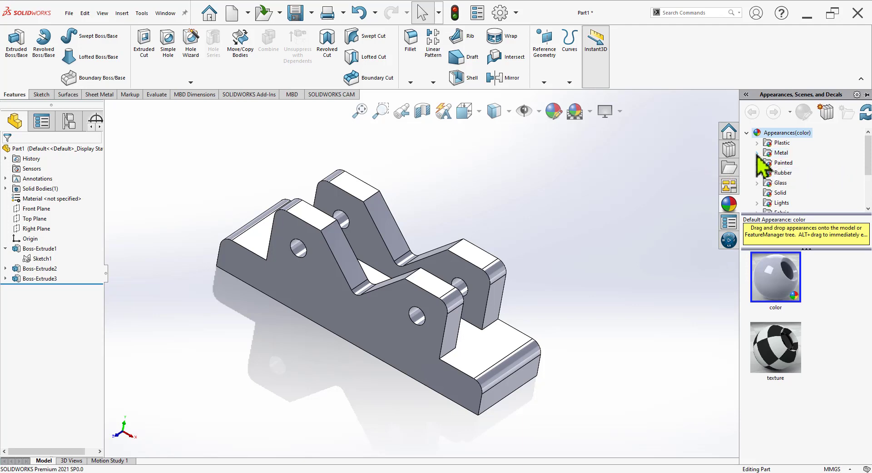
{"action": "left_click", "coordinate": [757, 153]}
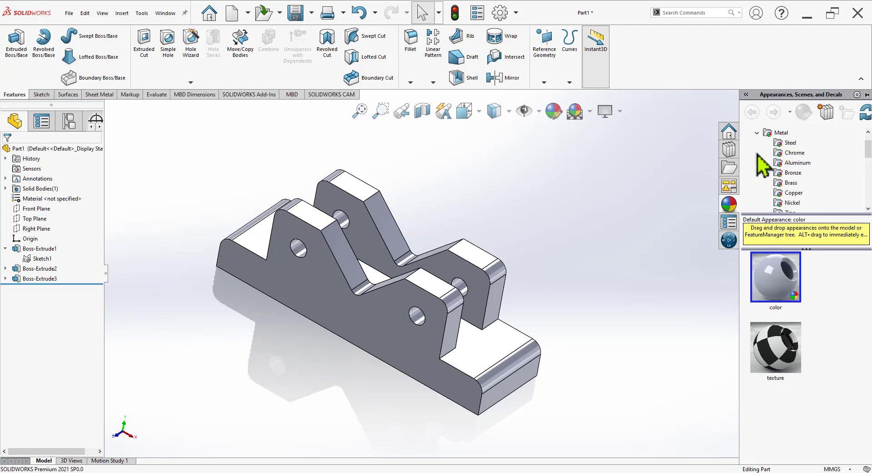
{"action": "scroll", "coordinate": [814, 204], "scroll_direction": "down", "scroll_amount": 1}
{"action": "left_click", "coordinate": [790, 203]}
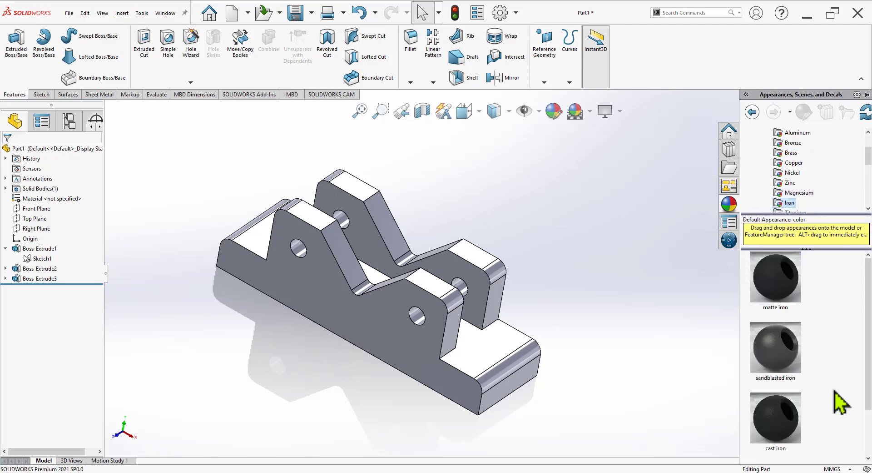
{"action": "scroll", "coordinate": [846, 408], "scroll_direction": "down", "scroll_amount": 1}
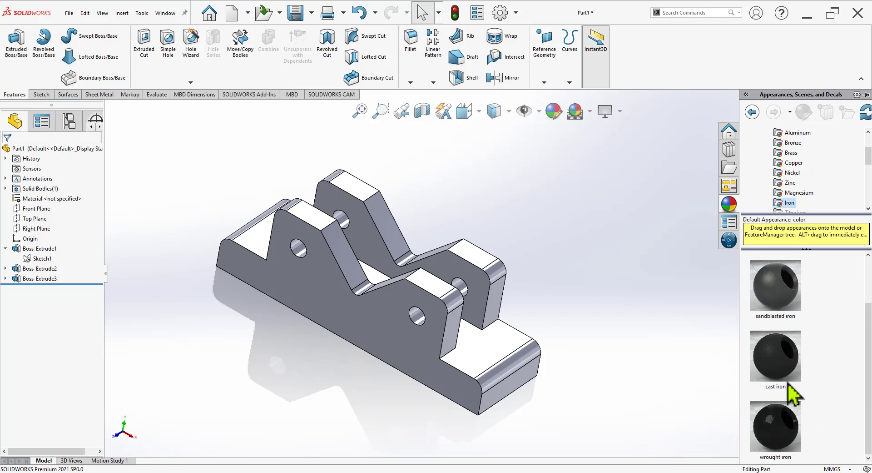
Apply cast iron to the whole part and open its appearance settings.
{"action": "left_click_drag", "start_coordinate": [778, 362], "coordinate": [432, 325]}
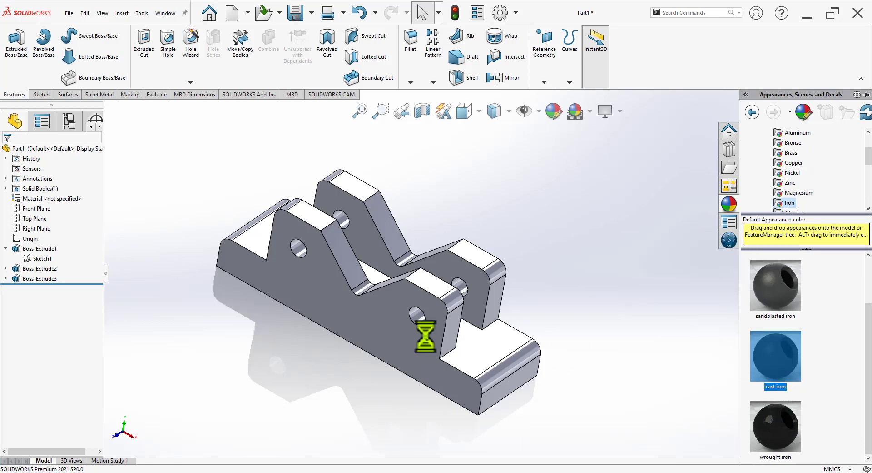
{"action": "scroll", "coordinate": [432, 325], "scroll_direction": "down", "scroll_amount": 2}
{"action": "scroll", "coordinate": [432, 324], "scroll_direction": "down", "scroll_amount": 4}
{"action": "middle_click_drag", "start_coordinate": [432, 324], "coordinate": [432, 325]}
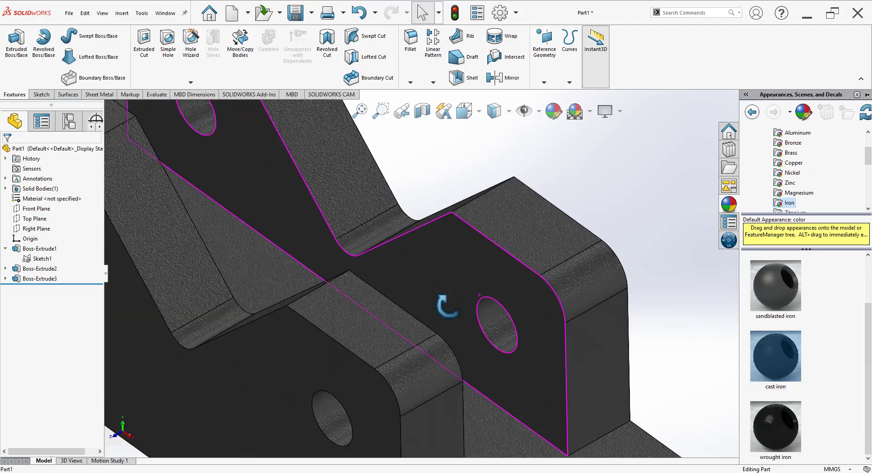
{"action": "scroll", "coordinate": [432, 325], "scroll_direction": "up", "scroll_amount": 2}
{"action": "middle_click_drag", "start_coordinate": [435, 246], "coordinate": [441, 284]}
{"action": "scroll", "coordinate": [441, 284], "scroll_direction": "up", "scroll_amount": 3}
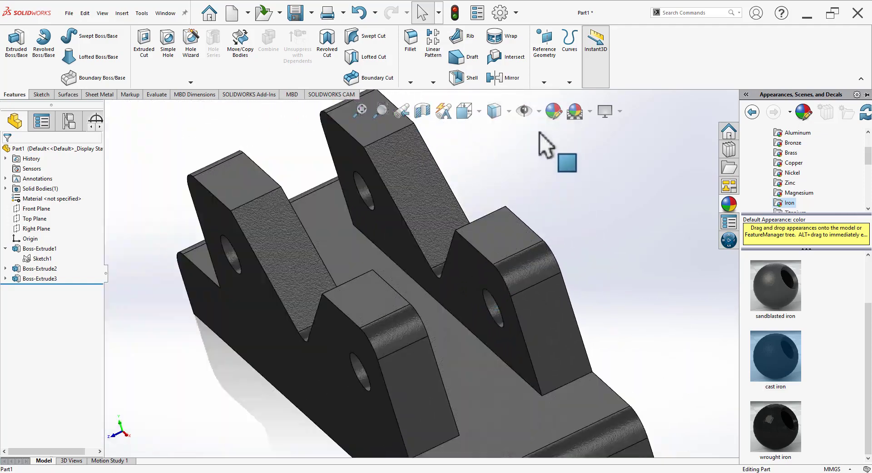
{"action": "left_click", "coordinate": [555, 111]}
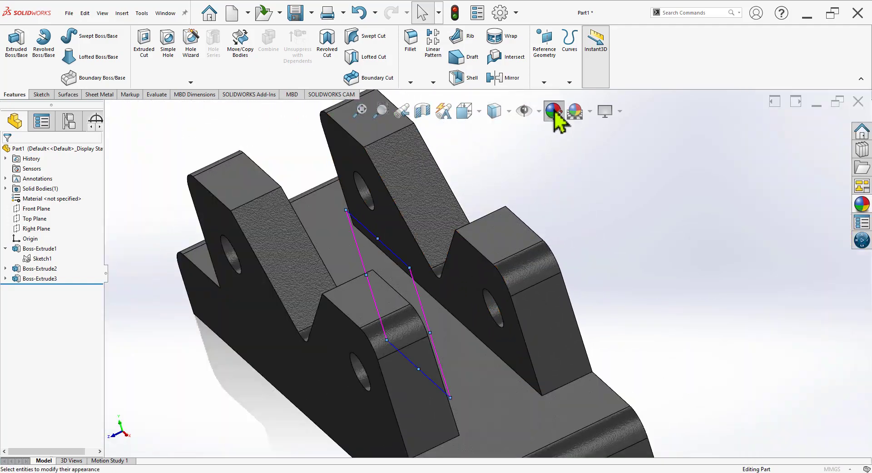
{"action": "scroll", "coordinate": [591, 218], "scroll_direction": "up", "scroll_amount": 2}
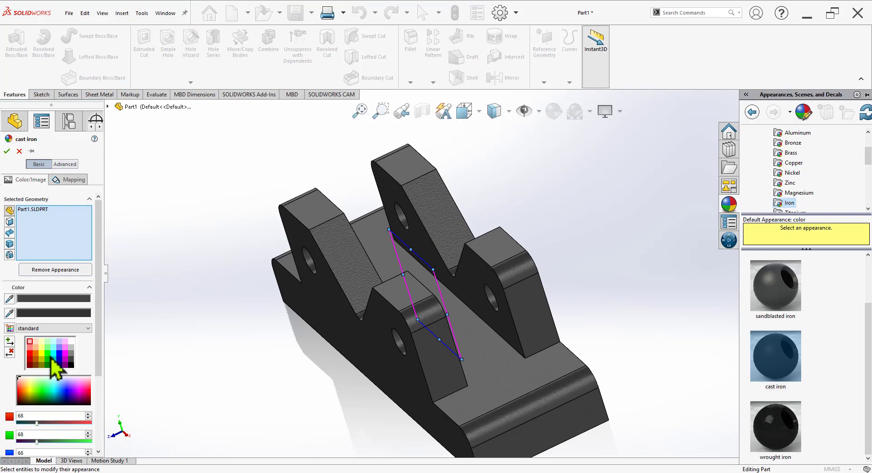
Tint the cast iron blue, adjusting the green value to reach RGB 0, 203, 232.
{"action": "left_click", "coordinate": [54, 359]}
{"action": "mouse_move", "coordinate": [552, 302]}
{"action": "middle_mouse_down"}
{"action": "mouse_move", "coordinate": [577, 243]}
{"action": "mouse_move", "coordinate": [566, 309]}
{"action": "middle_mouse_up"}
{"action": "scroll", "coordinate": [468, 347], "scroll_direction": "up", "scroll_amount": 2}
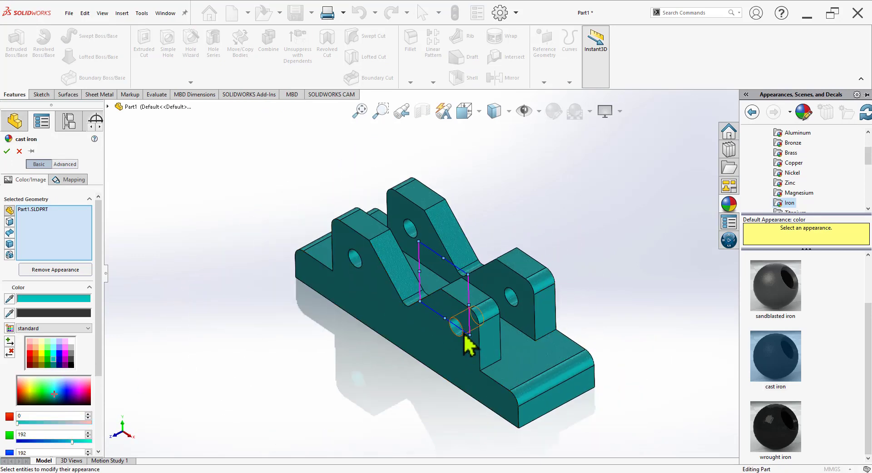
{"action": "scroll", "coordinate": [468, 347], "scroll_direction": "down", "scroll_amount": 5}
{"action": "left_click_drag", "start_coordinate": [73, 441], "coordinate": [80, 441]}
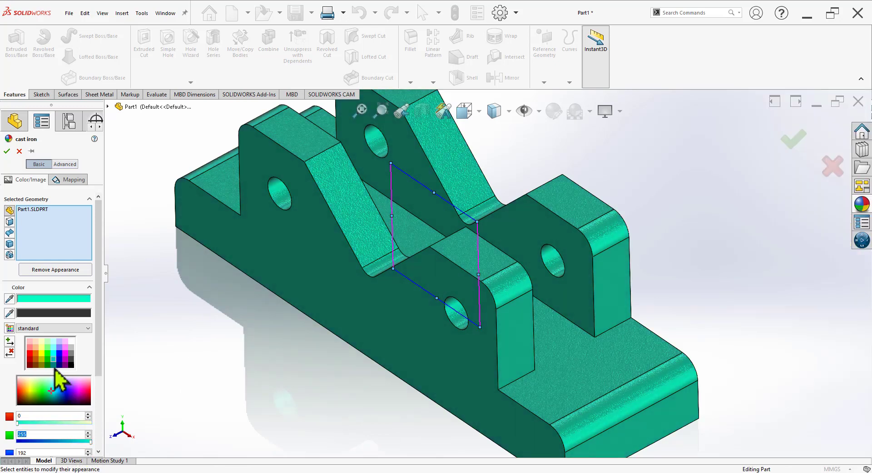
{"action": "left_click", "coordinate": [54, 365]}
{"action": "left_click", "coordinate": [59, 358]}
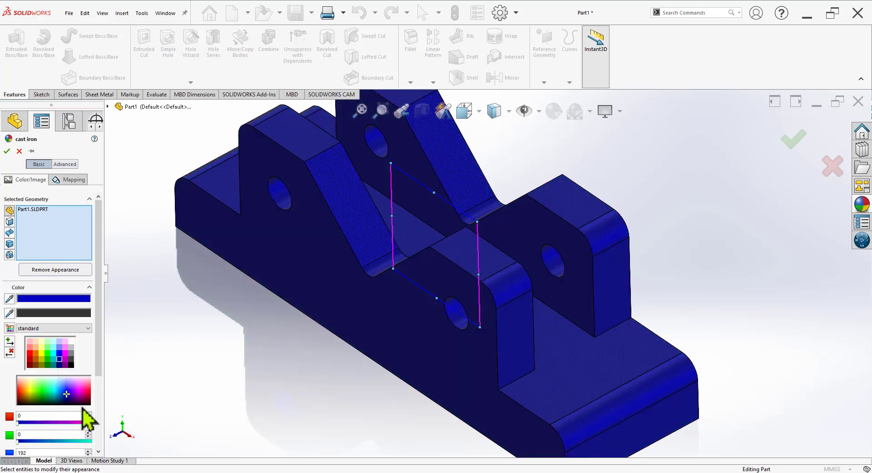
{"action": "left_click_drag", "start_coordinate": [101, 384], "coordinate": [101, 411]}
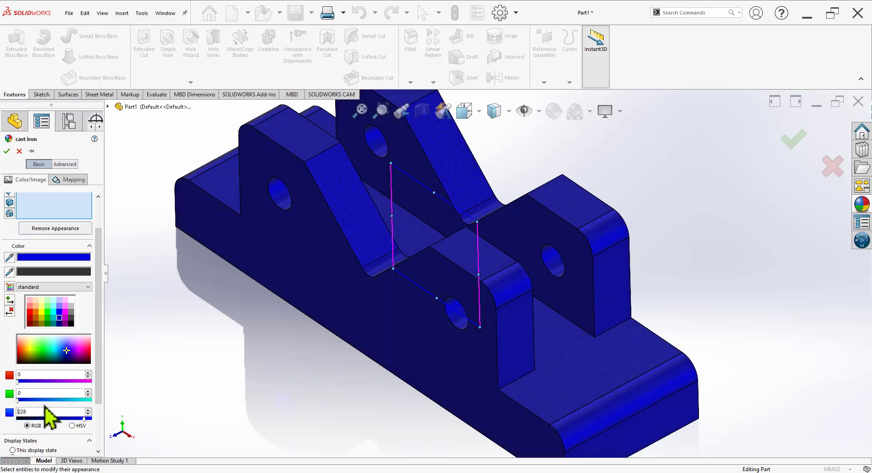
{"action": "left_click_drag", "start_coordinate": [19, 401], "coordinate": [53, 404]}
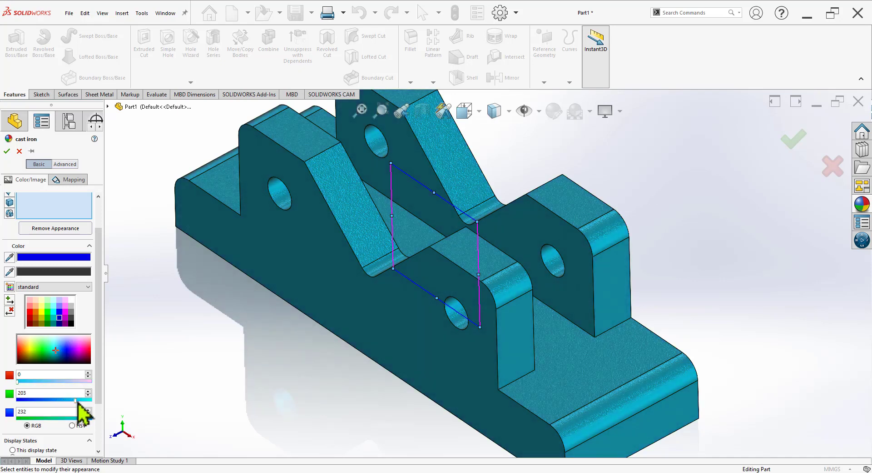
Move the texture mapping over the side face and resize it.
{"action": "mouse_move", "coordinate": [329, 409]}
{"action": "middle_mouse_down"}
{"action": "mouse_move", "coordinate": [467, 282]}
{"action": "mouse_move", "coordinate": [491, 234]}
{"action": "middle_mouse_up"}
{"action": "middle_click_drag", "start_coordinate": [448, 351], "coordinate": [579, 315]}
{"action": "scroll", "coordinate": [586, 311], "scroll_direction": "down", "scroll_amount": 2}
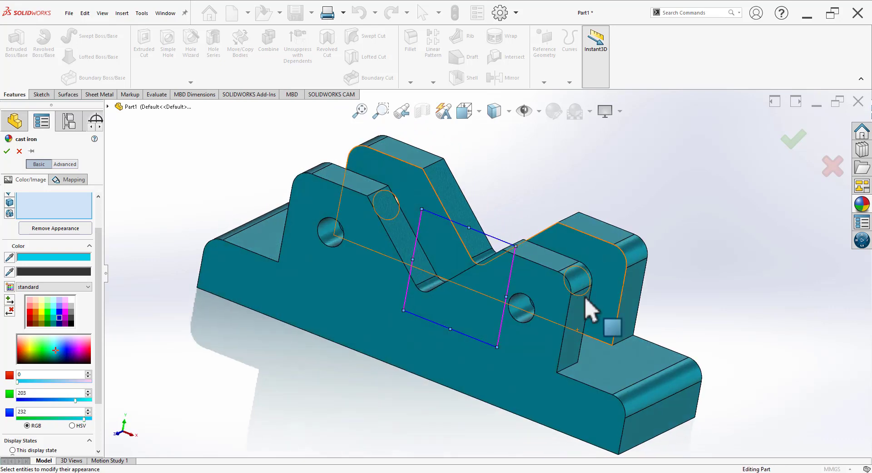
{"action": "scroll", "coordinate": [527, 299], "scroll_direction": "down", "scroll_amount": 3}
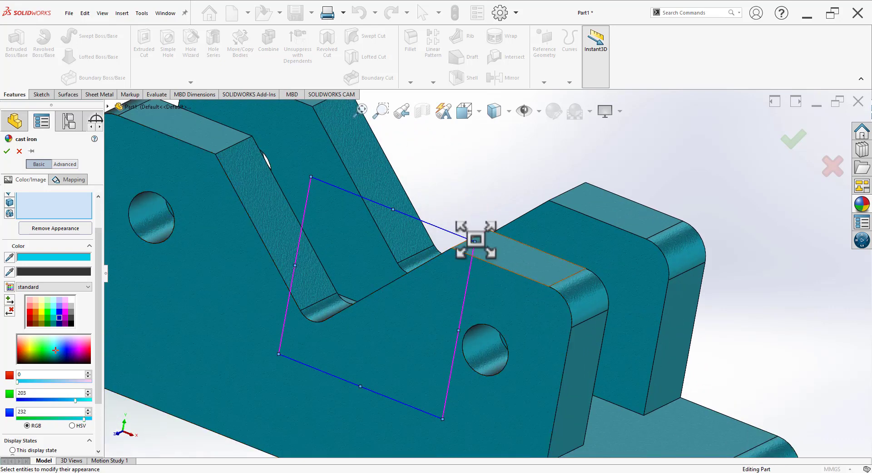
{"action": "mouse_move", "coordinate": [476, 239]}
{"action": "left_mouse_down"}
{"action": "mouse_move", "coordinate": [523, 207]}
{"action": "mouse_move", "coordinate": [578, 196]}
{"action": "left_mouse_up"}
{"action": "scroll", "coordinate": [423, 308], "scroll_direction": "up", "scroll_amount": 3}
{"action": "scroll", "coordinate": [411, 328], "scroll_direction": "down", "scroll_amount": 6}
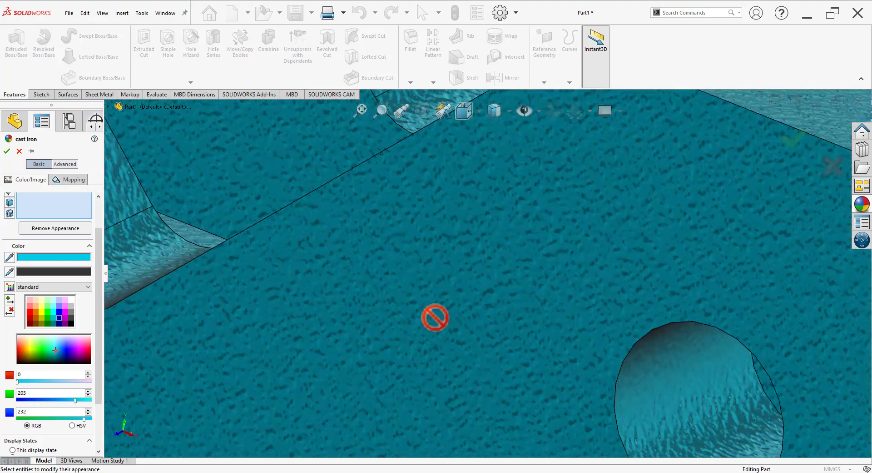
{"action": "scroll", "coordinate": [434, 318], "scroll_direction": "up", "scroll_amount": 5}
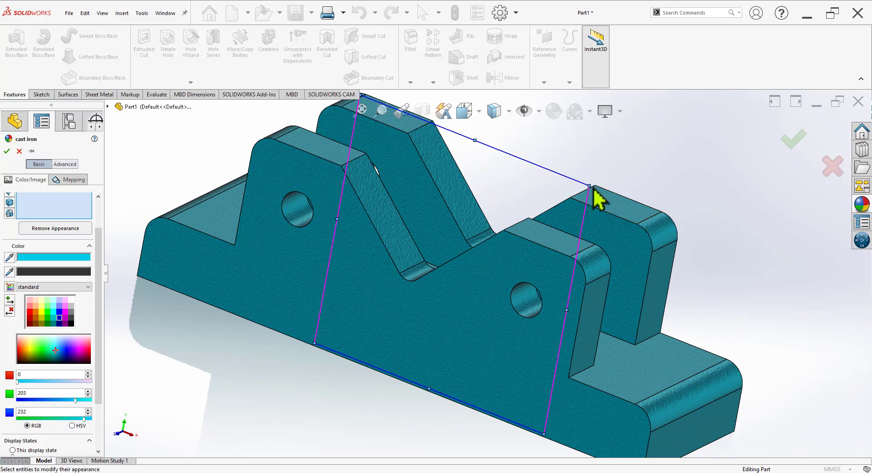
{"action": "mouse_move", "coordinate": [594, 186]}
{"action": "left_mouse_down"}
{"action": "mouse_move", "coordinate": [493, 253]}
{"action": "mouse_move", "coordinate": [527, 244]}
{"action": "mouse_move", "coordinate": [663, 159]}
{"action": "left_mouse_up"}
Rotate and scale the texture mapping to fit, then accept the cast iron appearance.
{"action": "scroll", "coordinate": [413, 294], "scroll_direction": "down", "scroll_amount": 1}
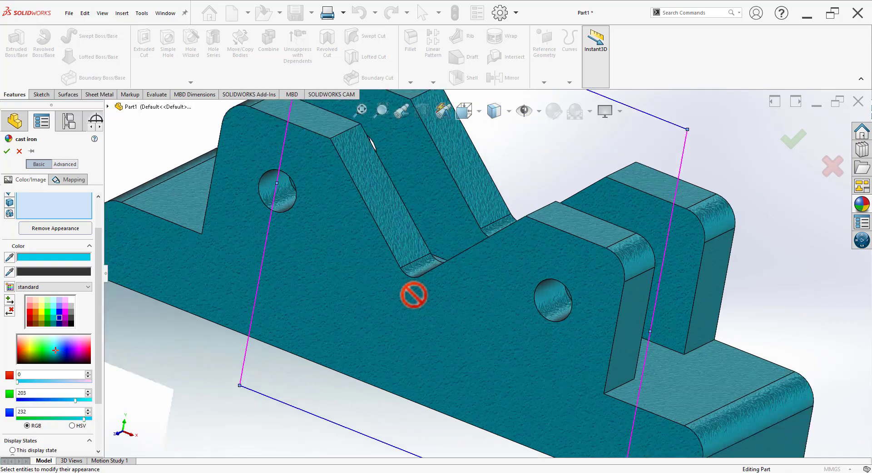
{"action": "scroll", "coordinate": [413, 294], "scroll_direction": "up", "scroll_amount": 2}
{"action": "scroll", "coordinate": [378, 362], "scroll_direction": "up", "scroll_amount": 3}
{"action": "mouse_move", "coordinate": [370, 380]}
{"action": "middle_mouse_down"}
{"action": "mouse_move", "coordinate": [549, 250]}
{"action": "mouse_move", "coordinate": [509, 330]}
{"action": "mouse_move", "coordinate": [468, 347]}
{"action": "mouse_move", "coordinate": [503, 334]}
{"action": "mouse_move", "coordinate": [473, 403]}
{"action": "mouse_move", "coordinate": [503, 332]}
{"action": "mouse_move", "coordinate": [553, 297]}
{"action": "middle_mouse_up"}
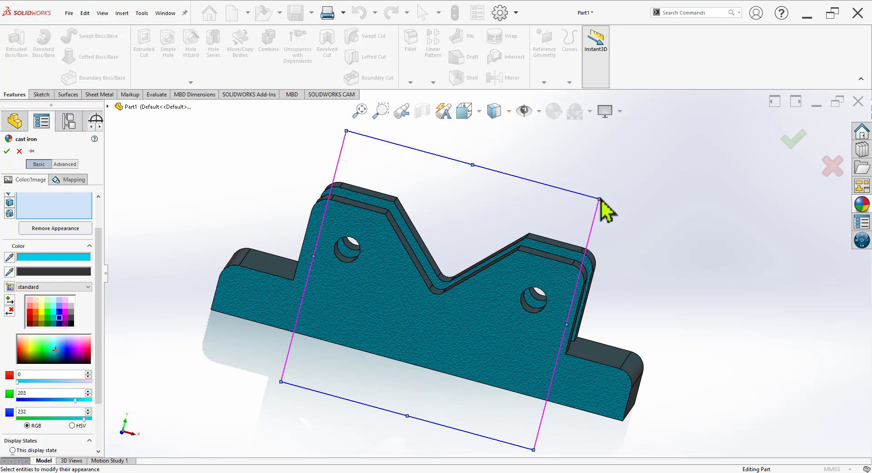
{"action": "mouse_move", "coordinate": [598, 197]}
{"action": "left_mouse_down"}
{"action": "mouse_move", "coordinate": [579, 210]}
{"action": "mouse_move", "coordinate": [596, 201]}
{"action": "left_mouse_up"}
{"action": "left_click", "coordinate": [7, 151]}
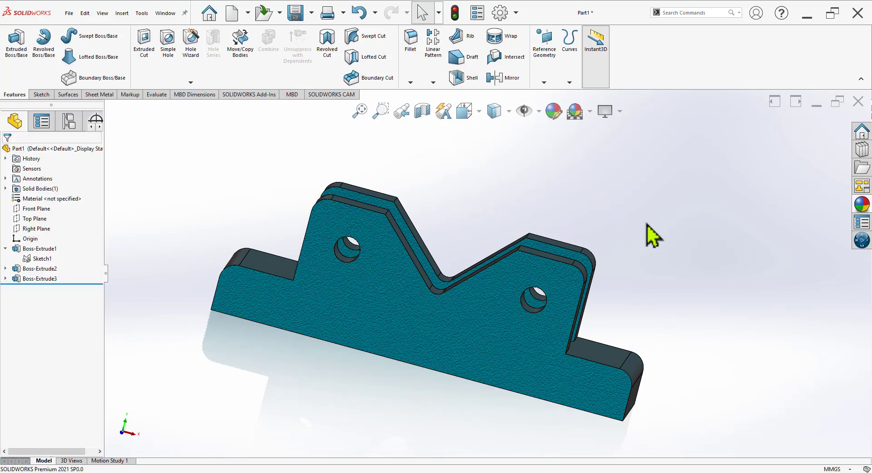
{"action": "mouse_move", "coordinate": [630, 262]}
{"action": "middle_mouse_down"}
{"action": "mouse_move", "coordinate": [575, 296]}
{"action": "mouse_move", "coordinate": [571, 286]}
{"action": "mouse_move", "coordinate": [606, 290]}
{"action": "middle_mouse_up"}
{"action": "scroll", "coordinate": [606, 300], "scroll_direction": "up", "scroll_amount": 4}
{"action": "key", "text": "alt+Tab"}
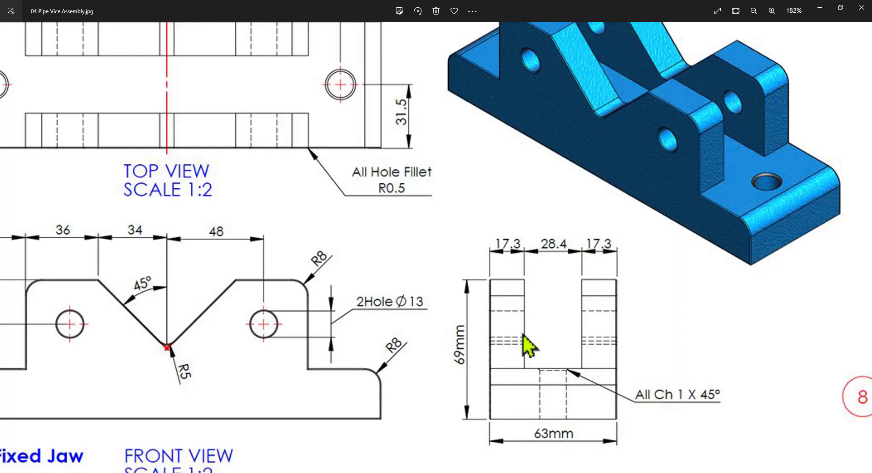
{"action": "left_click_drag", "start_coordinate": [261, 284], "coordinate": [376, 288]}
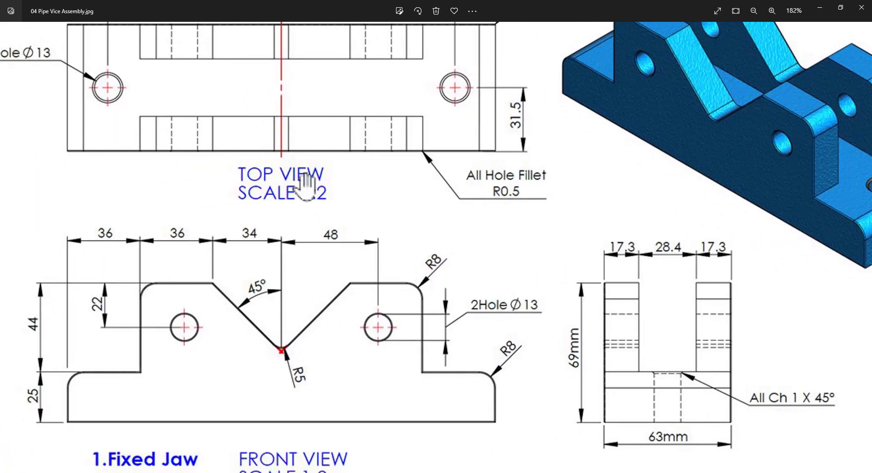
{"action": "left_click_drag", "start_coordinate": [305, 186], "coordinate": [324, 316]}
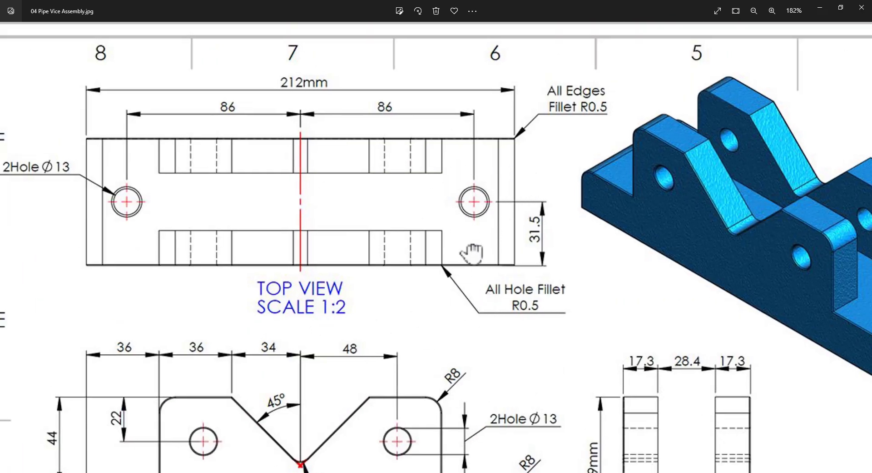
{"action": "left_click_drag", "start_coordinate": [472, 253], "coordinate": [432, 145]}
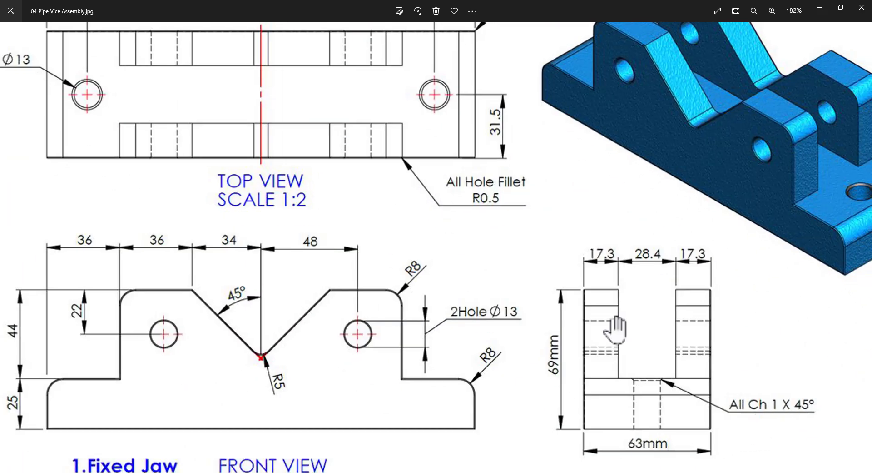
{"action": "left_click_drag", "start_coordinate": [365, 214], "coordinate": [406, 297]}
{"action": "left_click_drag", "start_coordinate": [243, 275], "coordinate": [285, 299]}
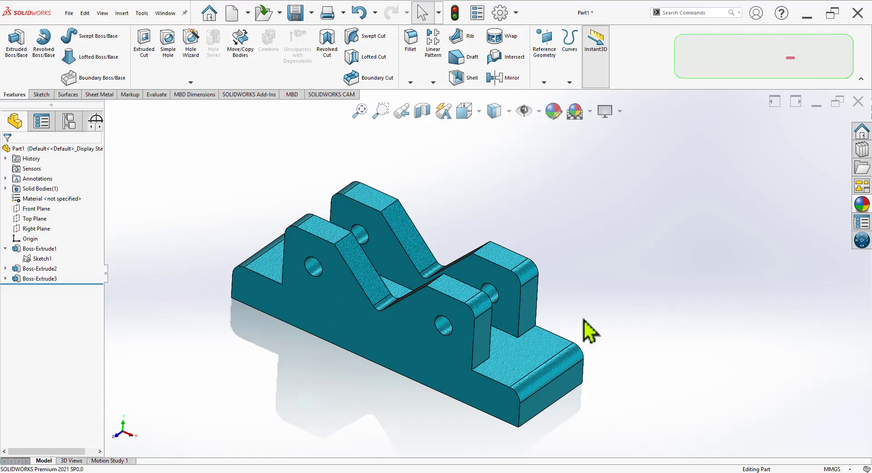
Start a hole on the base's top face, keeping the ANSI Metric standard after trying ISO.
{"action": "left_click", "coordinate": [505, 340]}
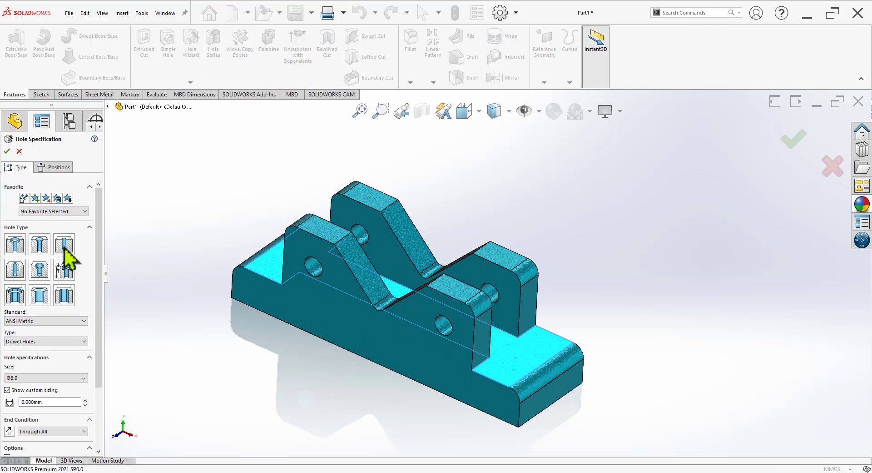
{"action": "scroll", "coordinate": [93, 241], "scroll_direction": "down", "scroll_amount": 3}
{"action": "left_click", "coordinate": [41, 322]}
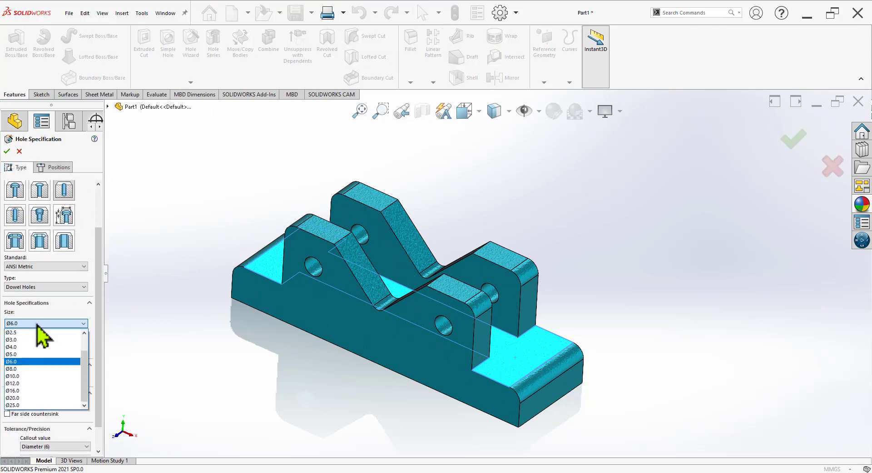
{"action": "left_click", "coordinate": [77, 287]}
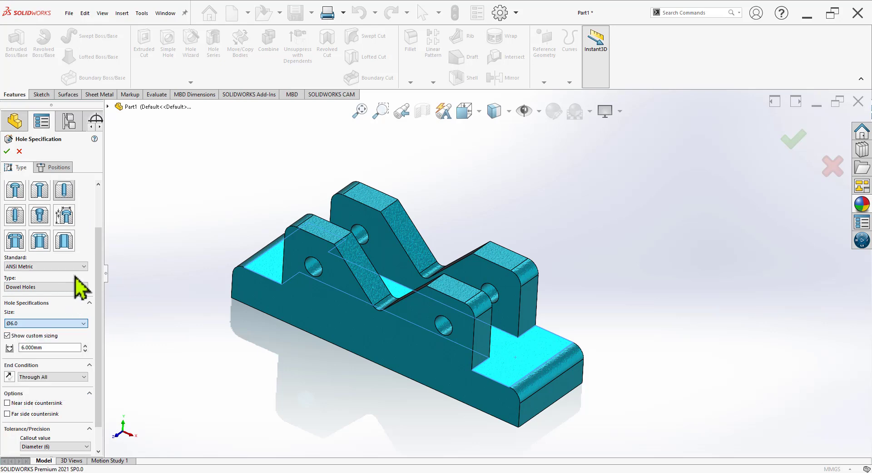
{"action": "left_click", "coordinate": [50, 268]}
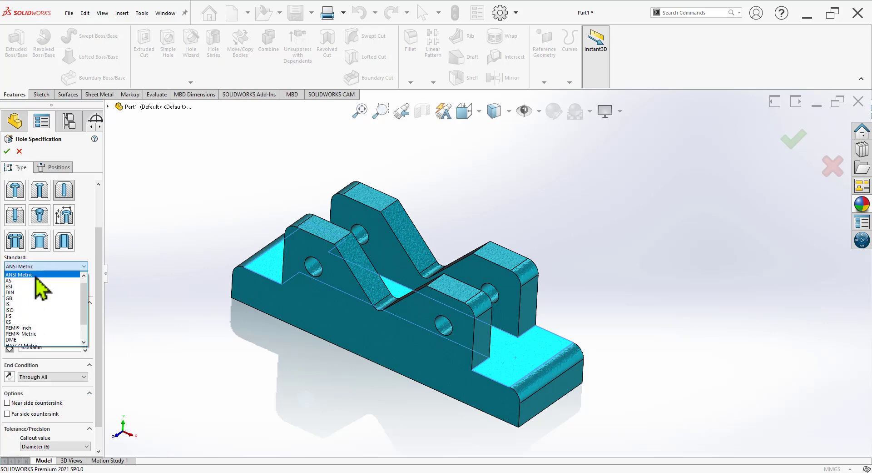
{"action": "left_click", "coordinate": [22, 310]}
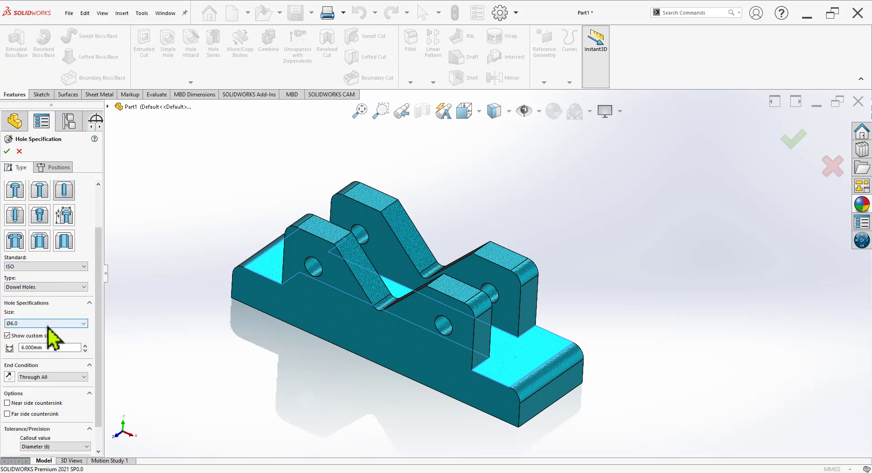
{"action": "left_click", "coordinate": [47, 324]}
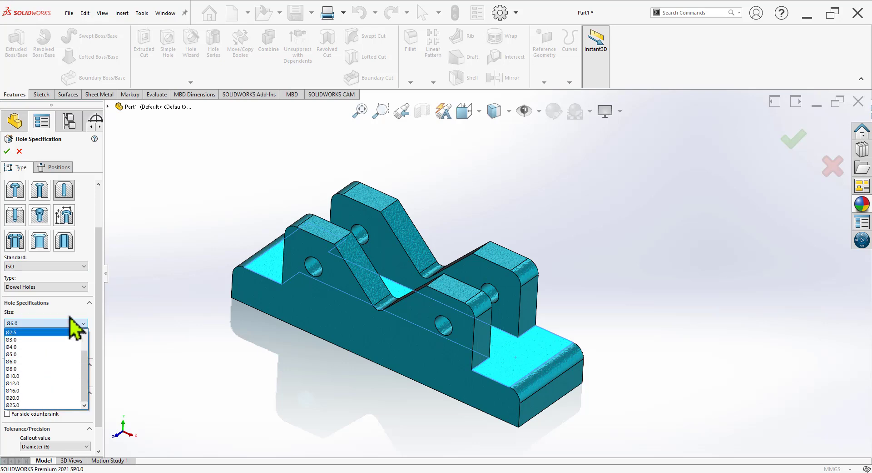
{"action": "left_click", "coordinate": [68, 266]}
{"action": "left_click", "coordinate": [66, 266]}
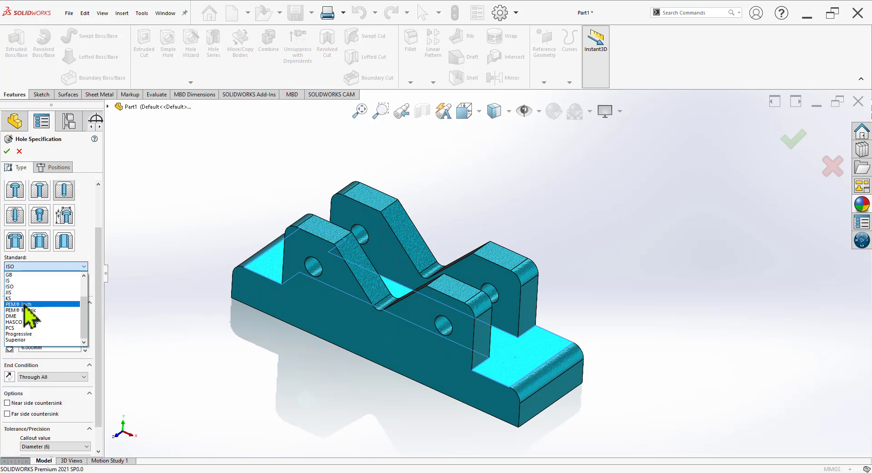
{"action": "left_click", "coordinate": [20, 276]}
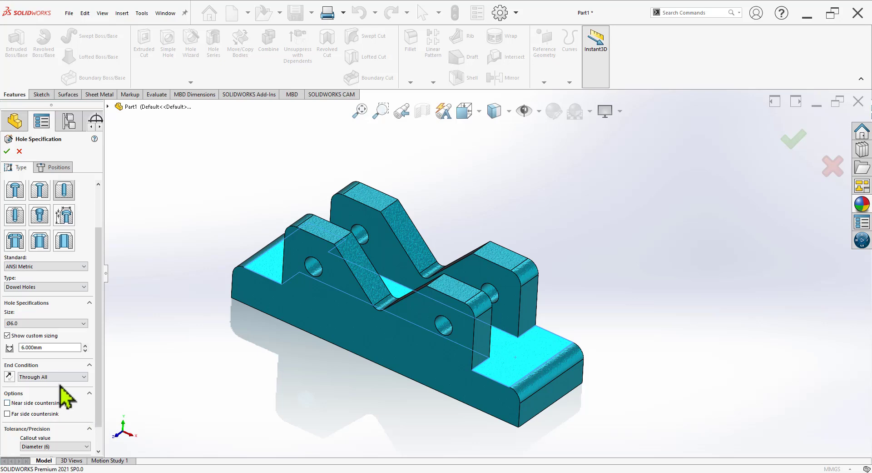
Give the hole a custom 13 mm diameter with an Up To Next end condition.
{"action": "double_click", "coordinate": [52, 347]}
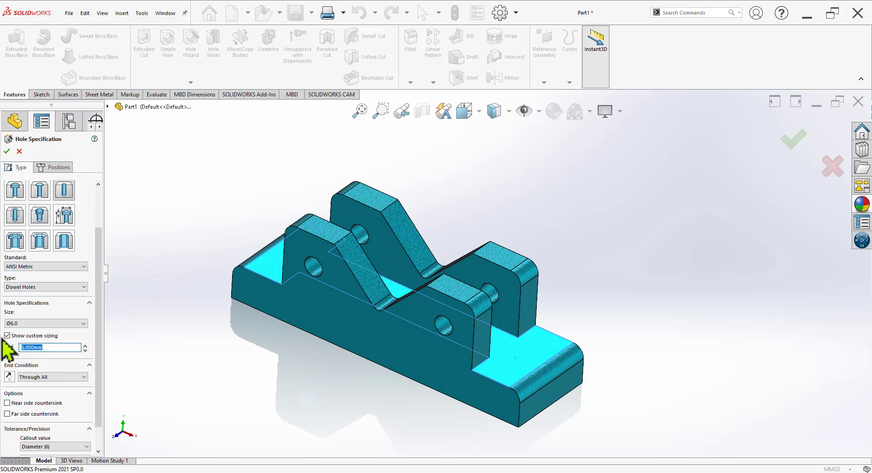
{"action": "type", "text": "13"}
{"action": "key", "text": "Return"}
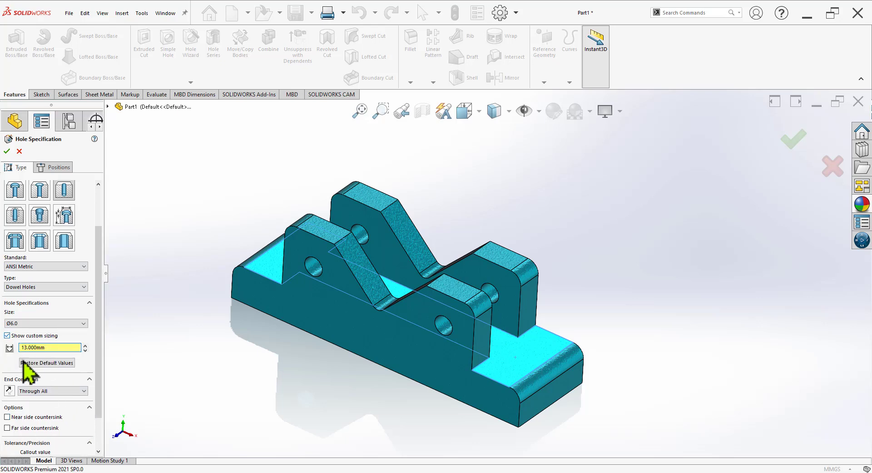
{"action": "left_click", "coordinate": [55, 391]}
{"action": "left_click", "coordinate": [50, 411]}
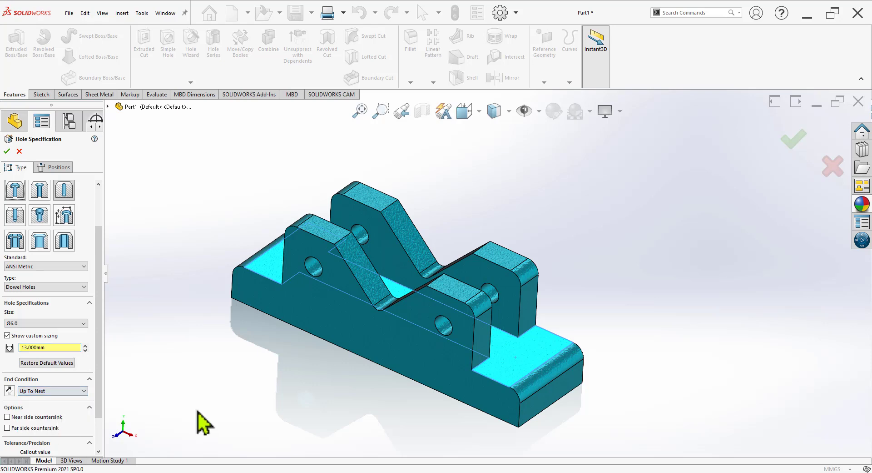
{"action": "scroll", "coordinate": [105, 313], "scroll_direction": "down", "scroll_amount": 2}
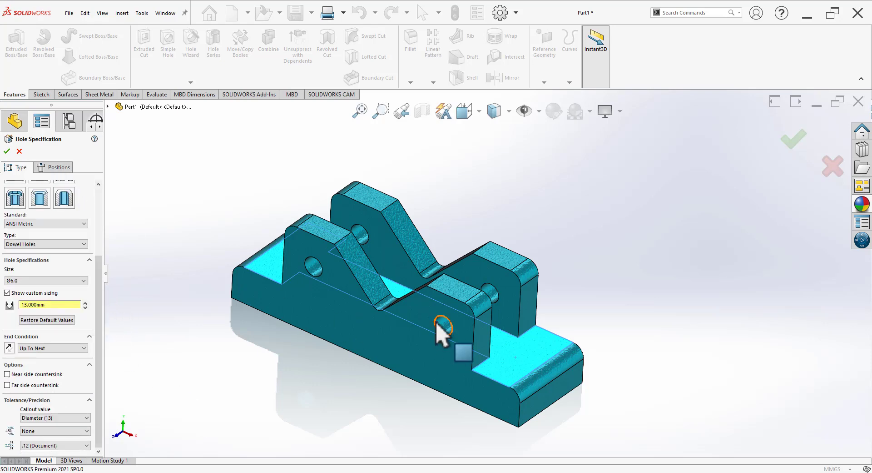
{"action": "left_click", "coordinate": [58, 167]}
Place two holes near each end of the base and align their centres horizontally with the origin.
{"action": "scroll", "coordinate": [655, 271], "scroll_direction": "down", "scroll_amount": 2}
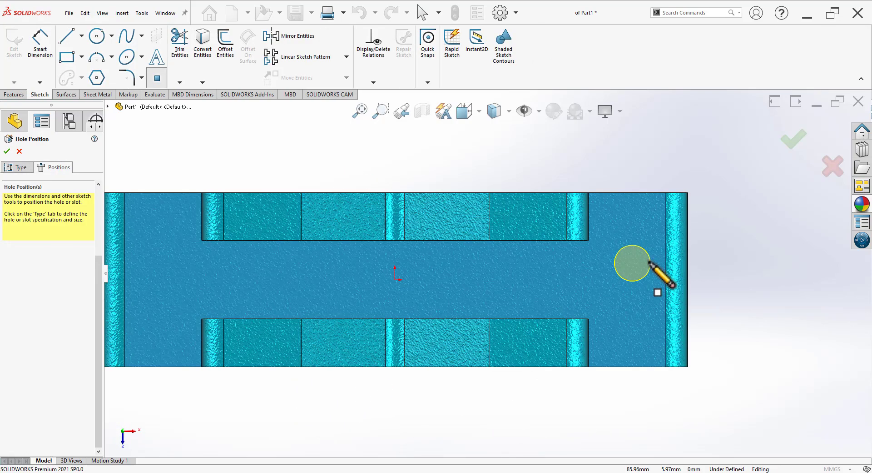
{"action": "left_click", "coordinate": [607, 280]}
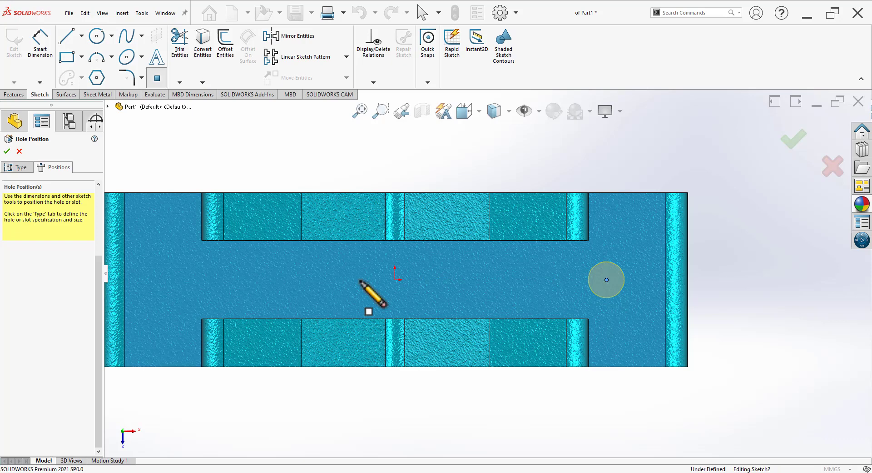
{"action": "left_click", "coordinate": [175, 280]}
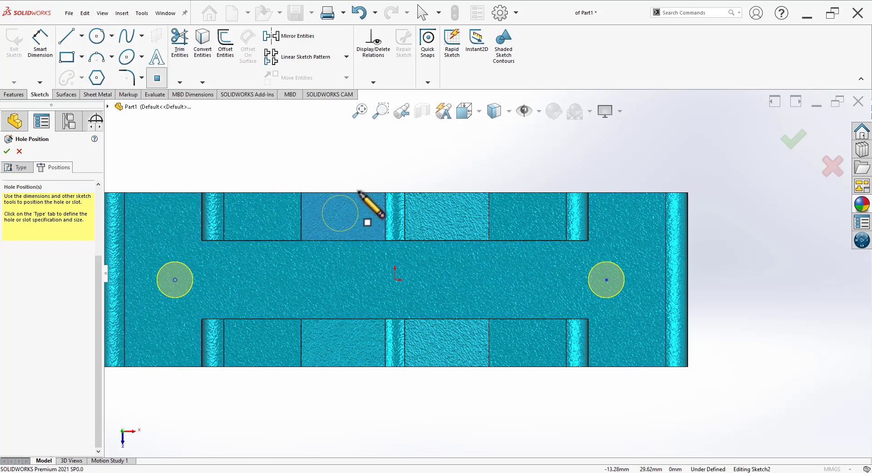
{"action": "key", "text": "Escape"}
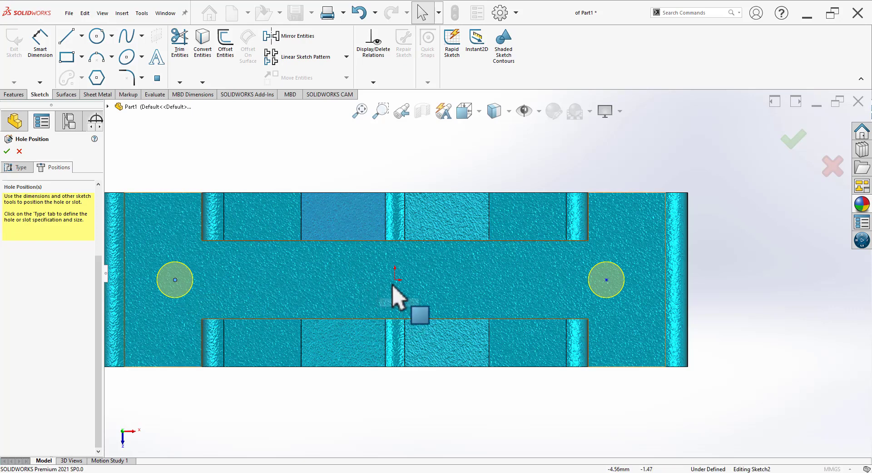
{"action": "left_click", "coordinate": [395, 279]}
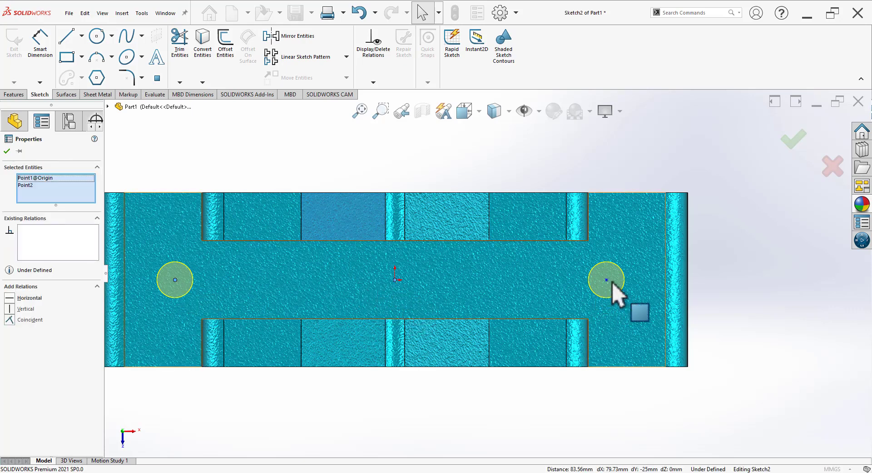
{"action": "left_click", "coordinate": [607, 280], "text": "ctrl"}
{"action": "left_click", "coordinate": [608, 281], "text": "ctrl"}
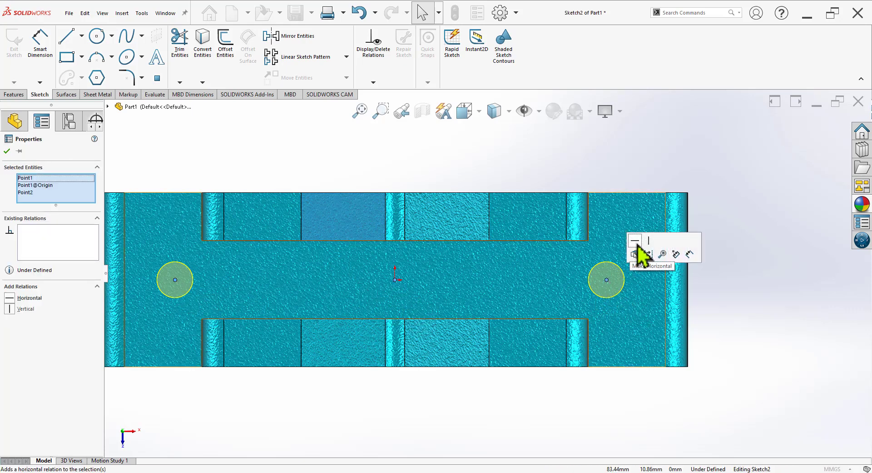
{"action": "left_click", "coordinate": [716, 323]}
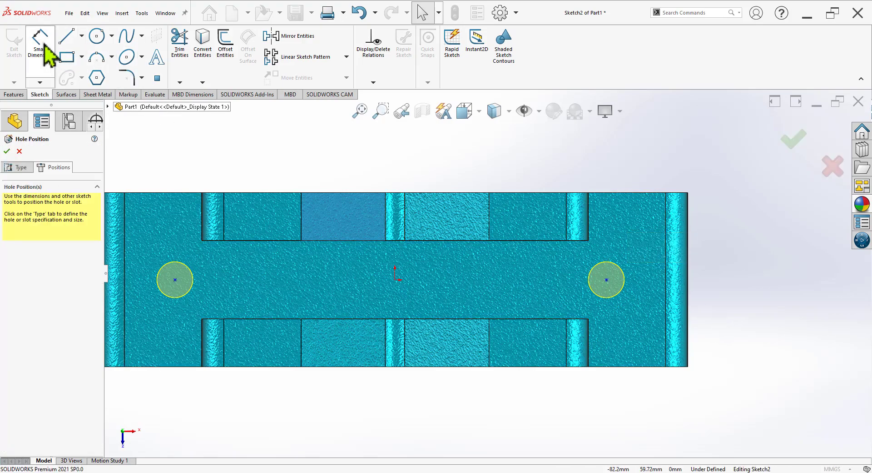
Dimension the left hole centre 86 mm from the origin.
{"action": "key", "text": "alt+Tab"}
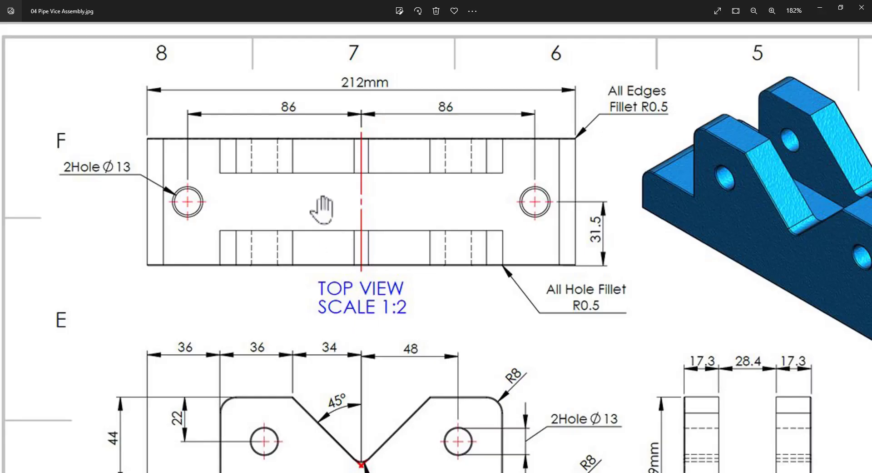
{"action": "key", "text": "alt+Tab"}
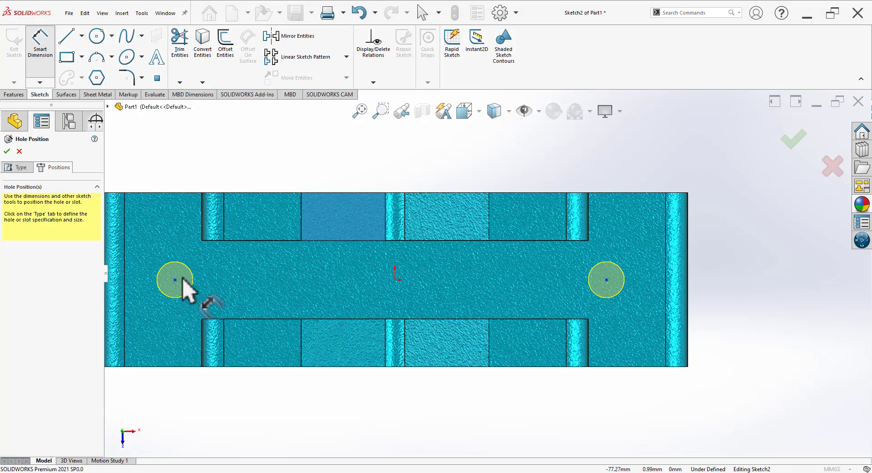
{"action": "left_click", "coordinate": [175, 279]}
{"action": "left_click", "coordinate": [395, 279]}
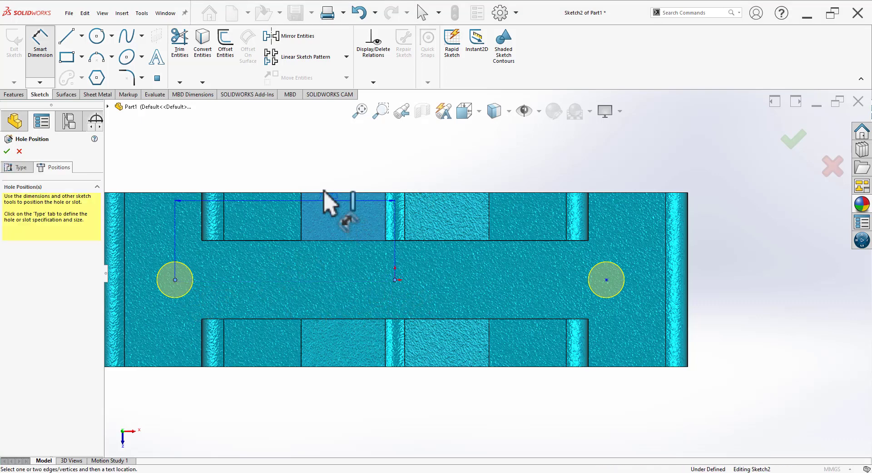
{"action": "left_click", "coordinate": [320, 173]}
{"action": "type", "text": "86"}
{"action": "key", "text": "Return"}
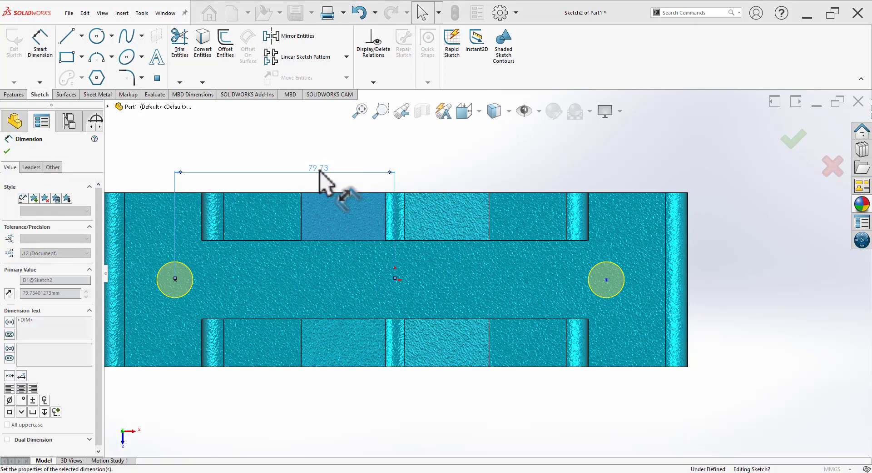
{"action": "left_click", "coordinate": [505, 130]}
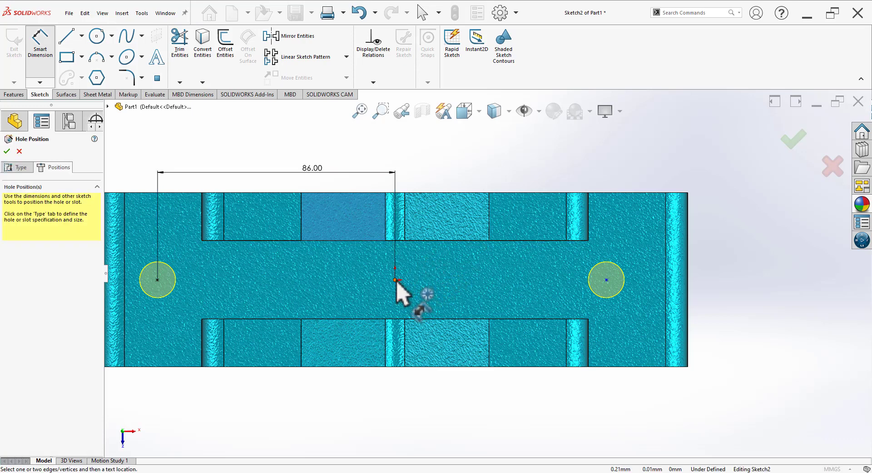
Dimension the right hole centre 86 mm from the origin and finish the Hole Wizard.
{"action": "left_click", "coordinate": [608, 280]}
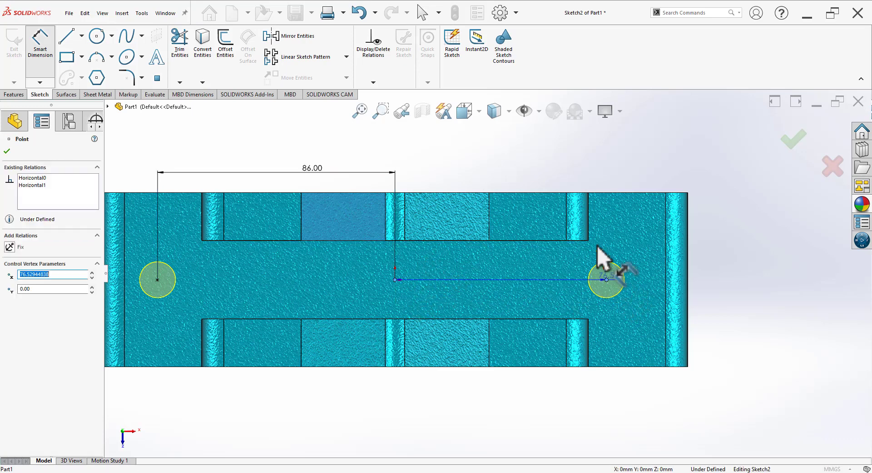
{"action": "left_click", "coordinate": [535, 182]}
{"action": "type", "text": "86"}
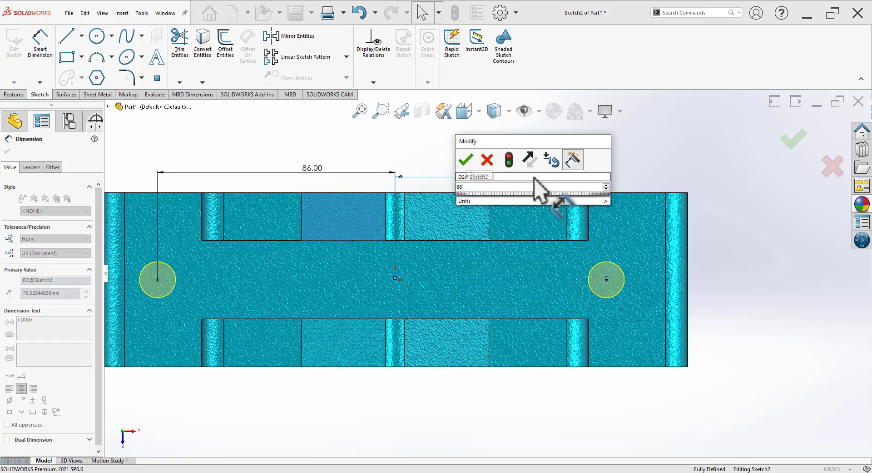
{"action": "key", "text": "Return"}
{"action": "left_click", "coordinate": [721, 291]}
{"action": "scroll", "coordinate": [444, 243], "scroll_direction": "up", "scroll_amount": 2}
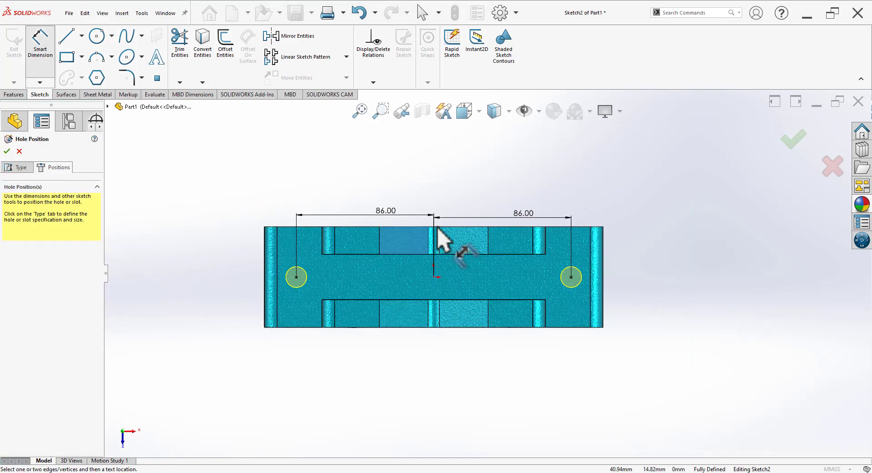
{"action": "left_click", "coordinate": [796, 142]}
{"action": "mouse_move", "coordinate": [573, 400]}
{"action": "middle_mouse_down"}
{"action": "mouse_move", "coordinate": [585, 343]}
{"action": "mouse_move", "coordinate": [565, 267]}
{"action": "mouse_move", "coordinate": [558, 179]}
{"action": "mouse_move", "coordinate": [545, 250]}
{"action": "mouse_move", "coordinate": [532, 273]}
{"action": "mouse_move", "coordinate": [541, 296]}
{"action": "middle_mouse_up"}
{"action": "scroll", "coordinate": [542, 296], "scroll_direction": "up", "scroll_amount": 1}
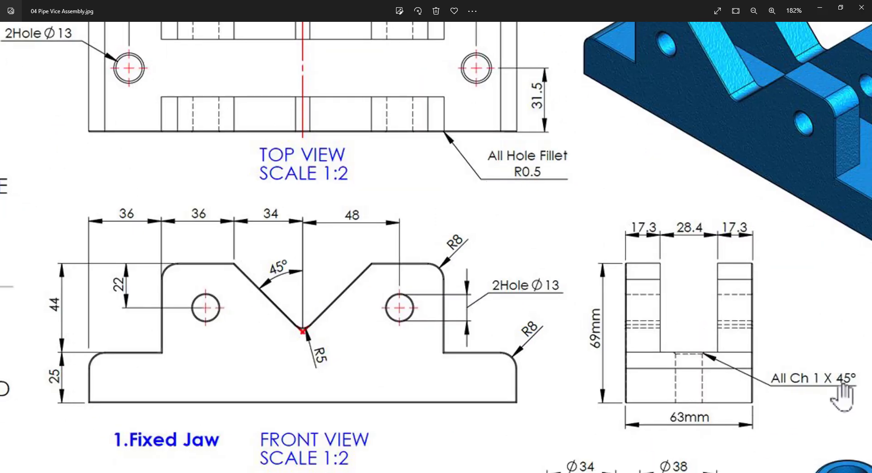
{"action": "left_click_drag", "start_coordinate": [843, 386], "coordinate": [768, 370]}
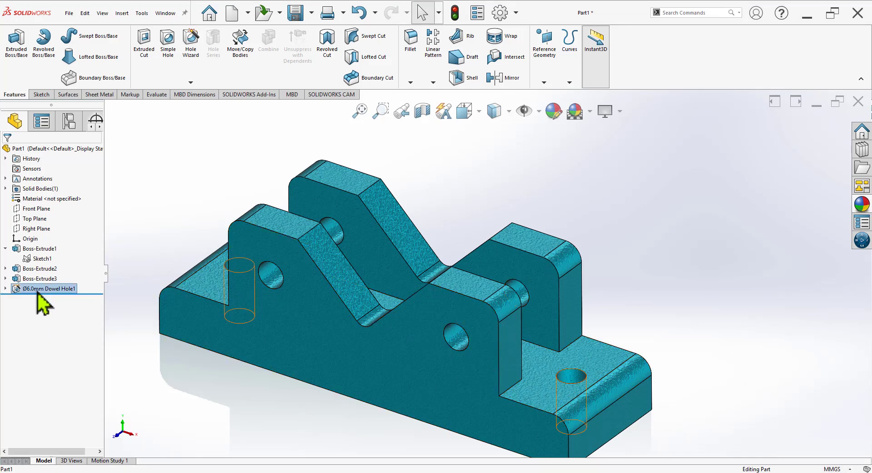
Edit Dowel Hole1 to add a 14 mm, 90° near-side countersink and apply it.
{"action": "left_click", "coordinate": [38, 289]}
{"action": "left_click", "coordinate": [51, 265]}
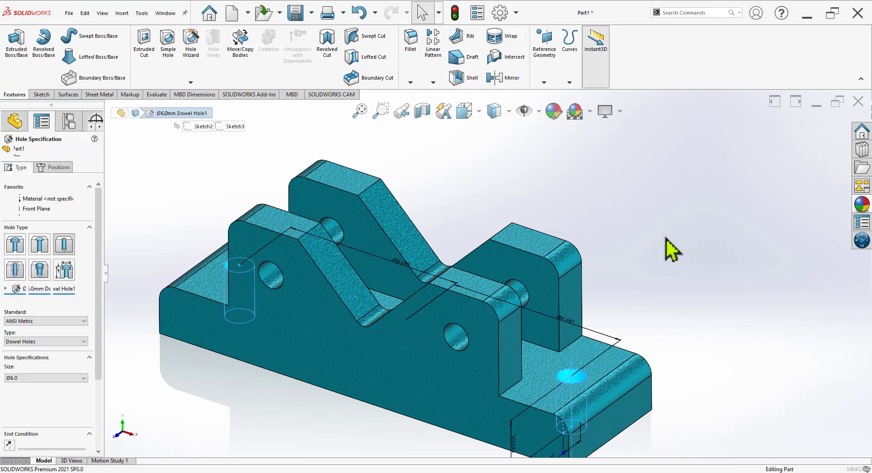
{"action": "left_click_drag", "start_coordinate": [100, 288], "coordinate": [100, 361]}
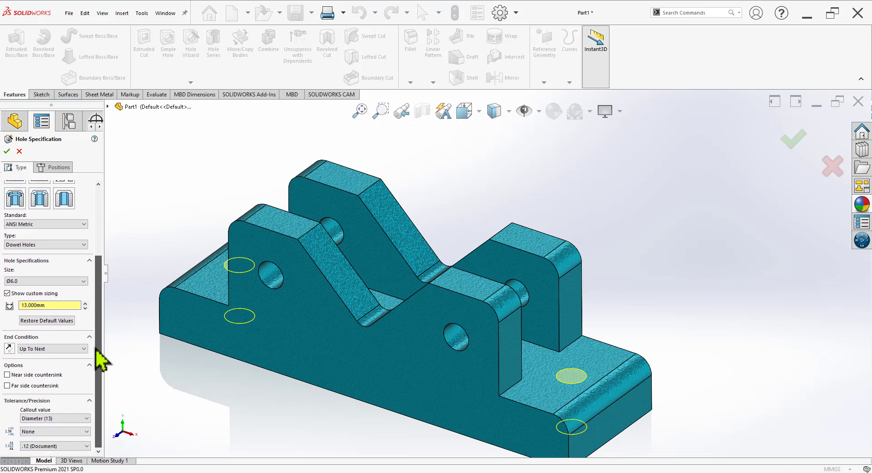
{"action": "left_click", "coordinate": [42, 374]}
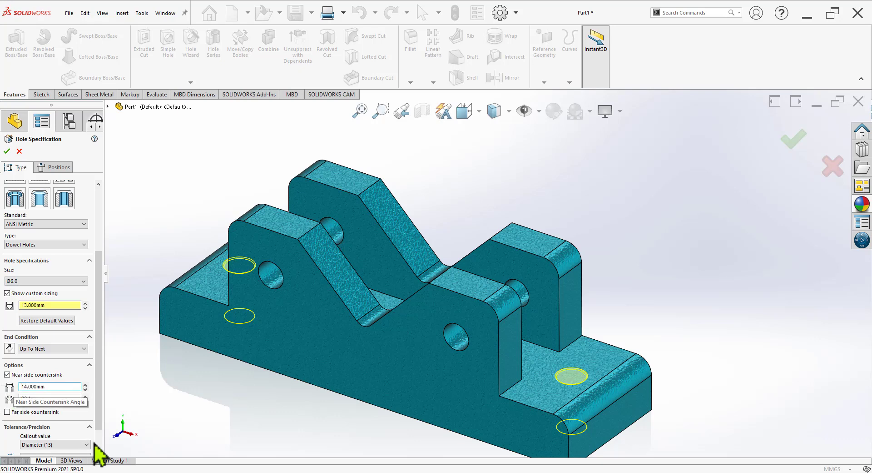
{"action": "left_click_drag", "start_coordinate": [43, 398], "coordinate": [9, 398]}
{"action": "type", "text": "45"}
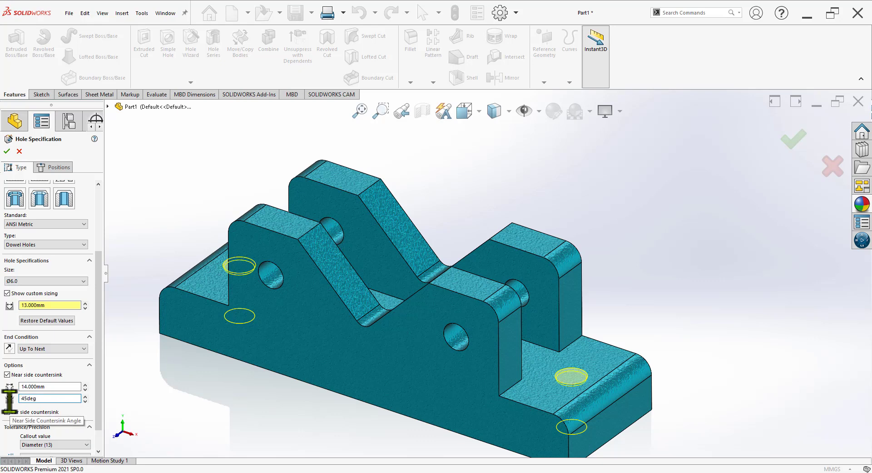
{"action": "left_click_drag", "start_coordinate": [45, 398], "coordinate": [3, 396]}
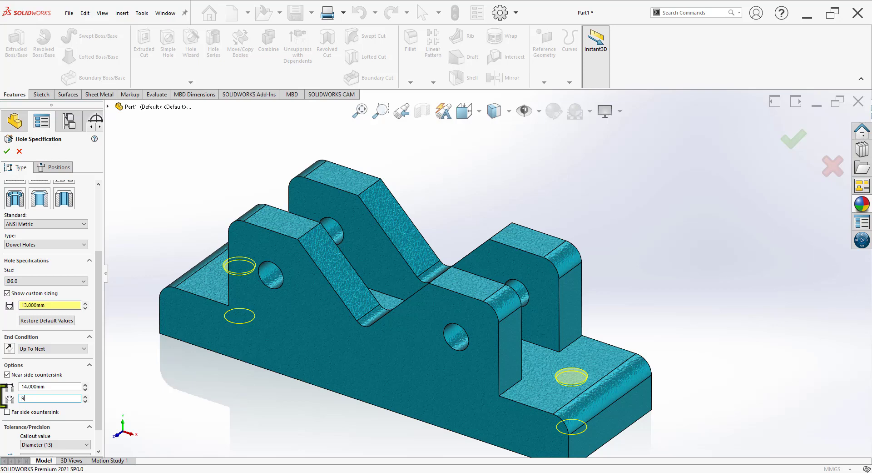
{"action": "scroll", "coordinate": [585, 389], "scroll_direction": "down", "scroll_amount": 3}
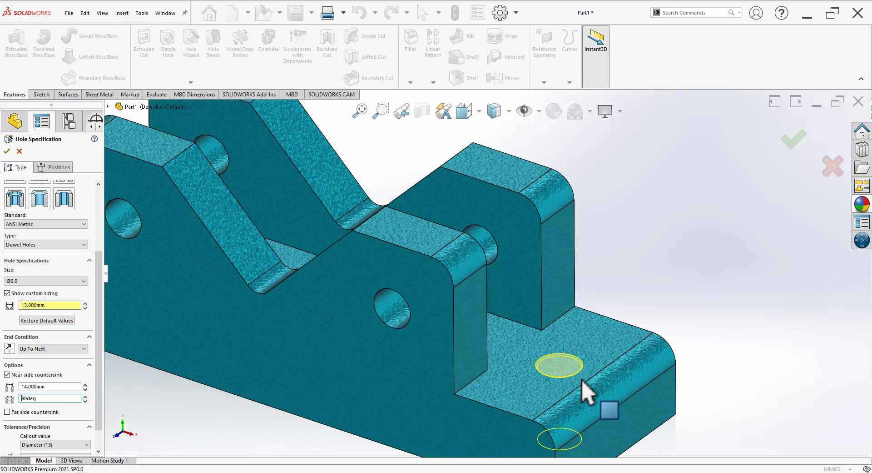
{"action": "scroll", "coordinate": [586, 391], "scroll_direction": "down", "scroll_amount": 3}
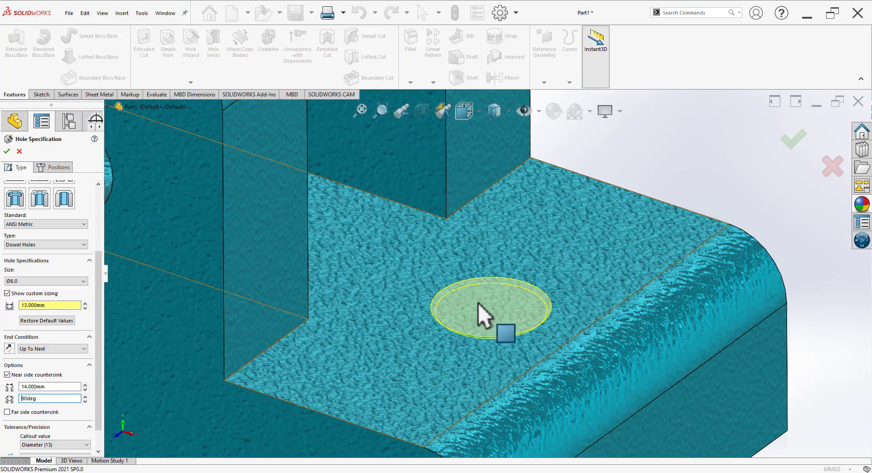
{"action": "scroll", "coordinate": [479, 308], "scroll_direction": "up", "scroll_amount": 3}
{"action": "left_click", "coordinate": [7, 151]}
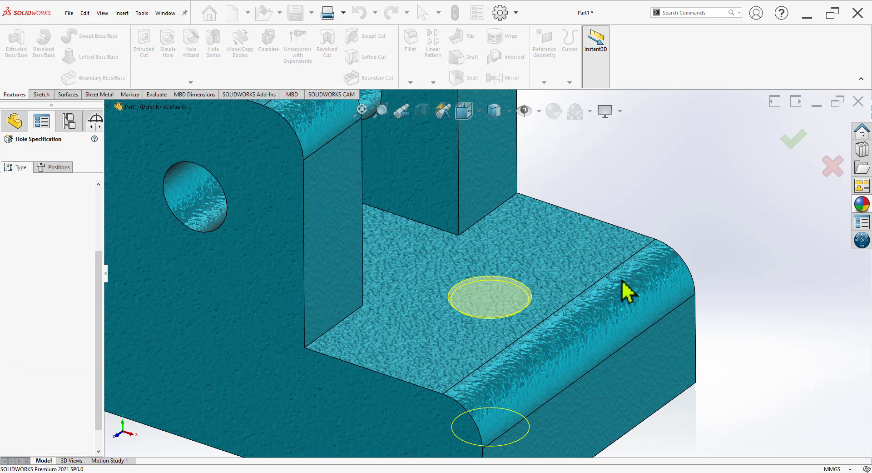
Re-edit Dowel Hole1, check it against the drawing, and accept the 13 mm countersunk hole settings.
{"action": "scroll", "coordinate": [531, 305], "scroll_direction": "down", "scroll_amount": 3}
{"action": "scroll", "coordinate": [500, 304], "scroll_direction": "down", "scroll_amount": 3}
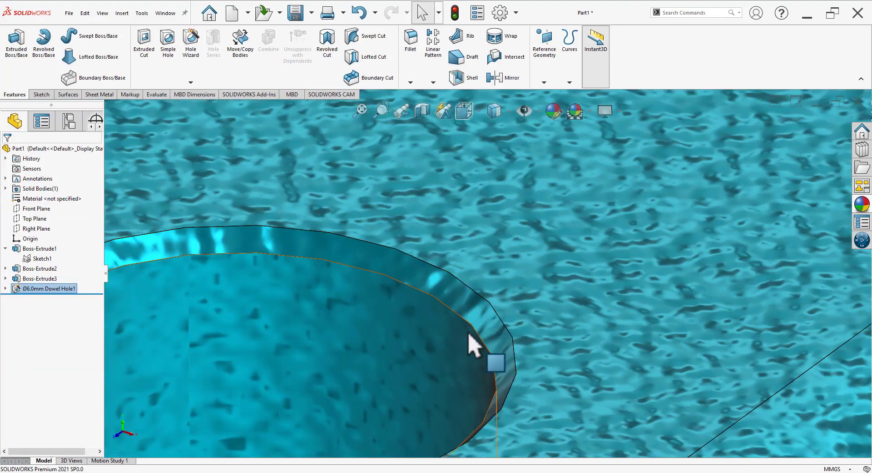
{"action": "scroll", "coordinate": [468, 348], "scroll_direction": "up", "scroll_amount": 5}
{"action": "scroll", "coordinate": [477, 350], "scroll_direction": "up", "scroll_amount": 2}
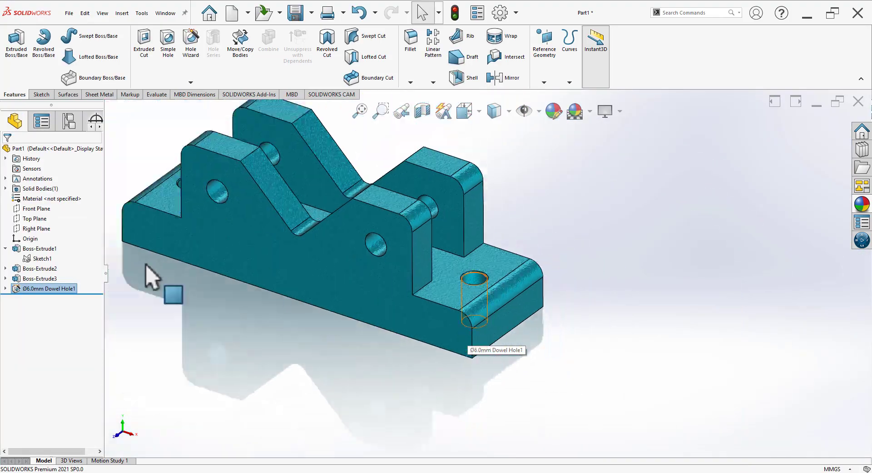
{"action": "left_click", "coordinate": [19, 289]}
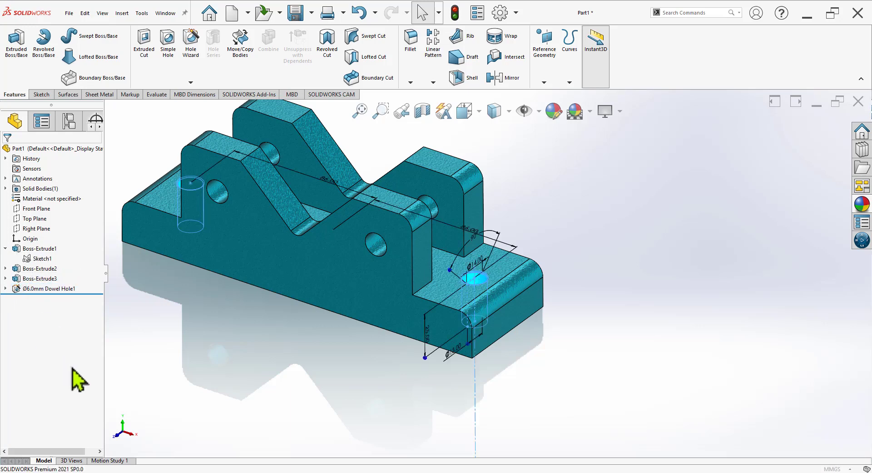
{"action": "mouse_move", "coordinate": [102, 313]}
{"action": "left_mouse_down"}
{"action": "mouse_move", "coordinate": [107, 448]}
{"action": "mouse_move", "coordinate": [107, 418]}
{"action": "left_mouse_up"}
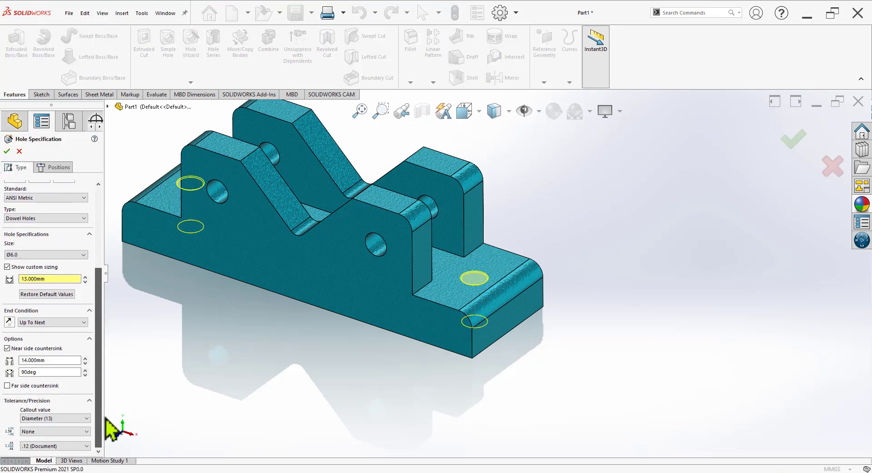
{"action": "key", "text": "alt+Tab"}
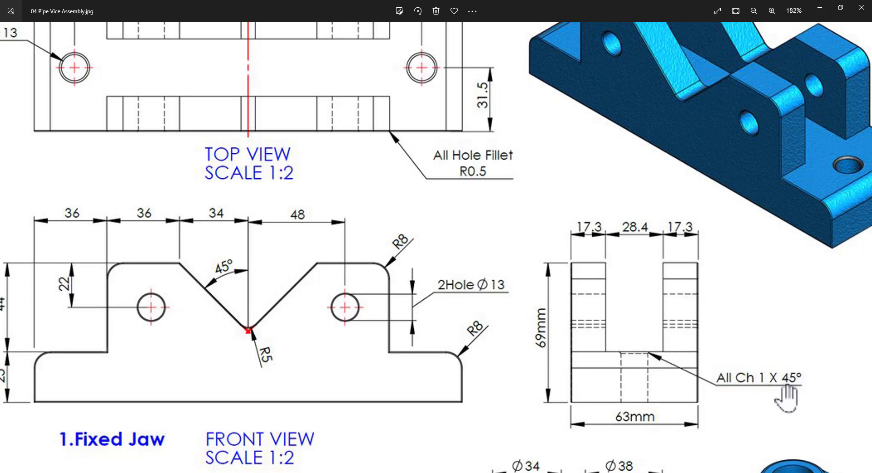
{"action": "key", "text": "alt+Tab"}
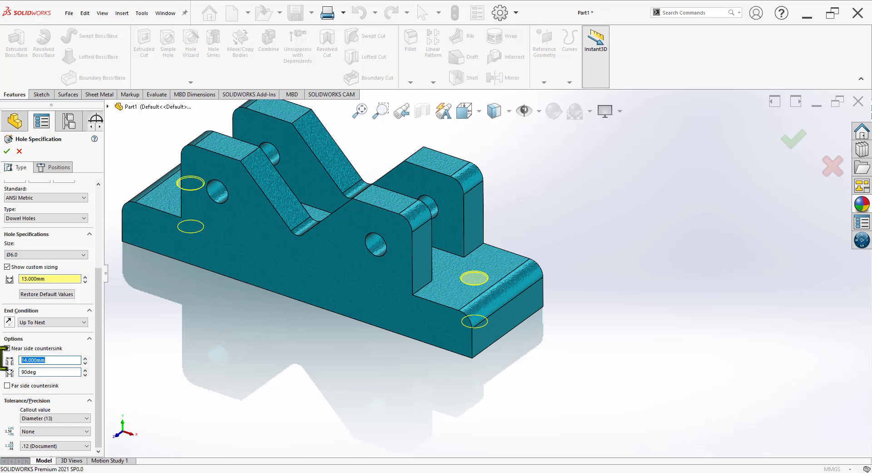
{"action": "scroll", "coordinate": [393, 297], "scroll_direction": "down", "scroll_amount": 3}
{"action": "scroll", "coordinate": [390, 305], "scroll_direction": "down", "scroll_amount": 3}
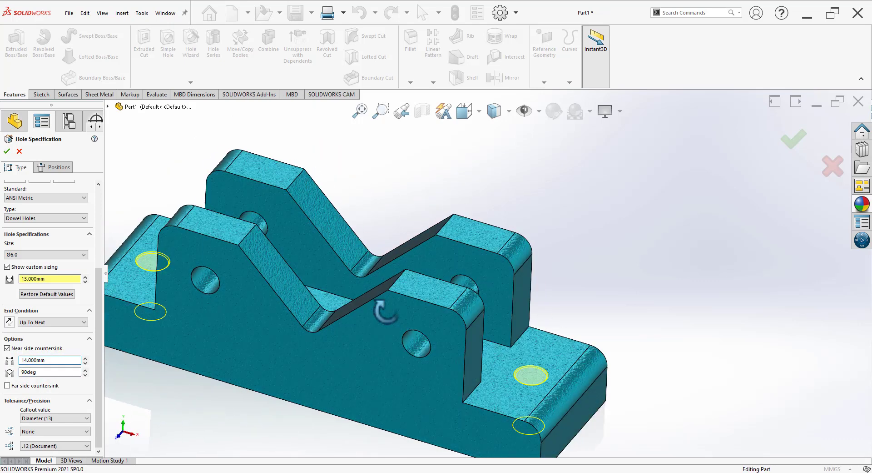
{"action": "left_click", "coordinate": [6, 151]}
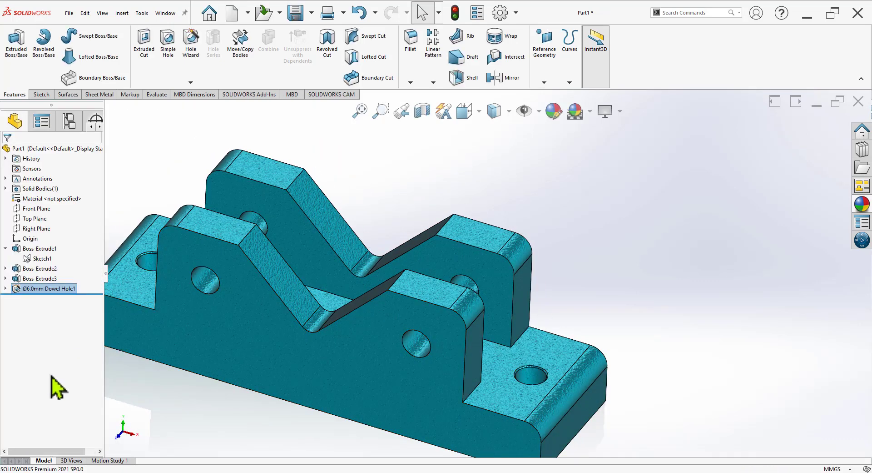
Orbit the jaw, then review the drawing's All Edges Fillet R0.5 note and 3D jaw view.
{"action": "scroll", "coordinate": [489, 273], "scroll_direction": "up", "scroll_amount": 4}
{"action": "mouse_move", "coordinate": [582, 235]}
{"action": "middle_mouse_down"}
{"action": "mouse_move", "coordinate": [545, 275]}
{"action": "mouse_move", "coordinate": [539, 328]}
{"action": "middle_mouse_up"}
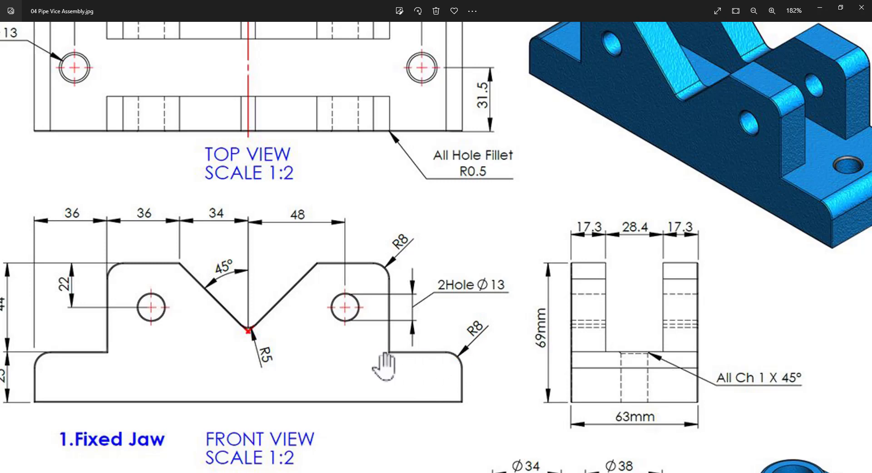
{"action": "scroll", "coordinate": [516, 381], "scroll_direction": "up", "scroll_amount": 3}
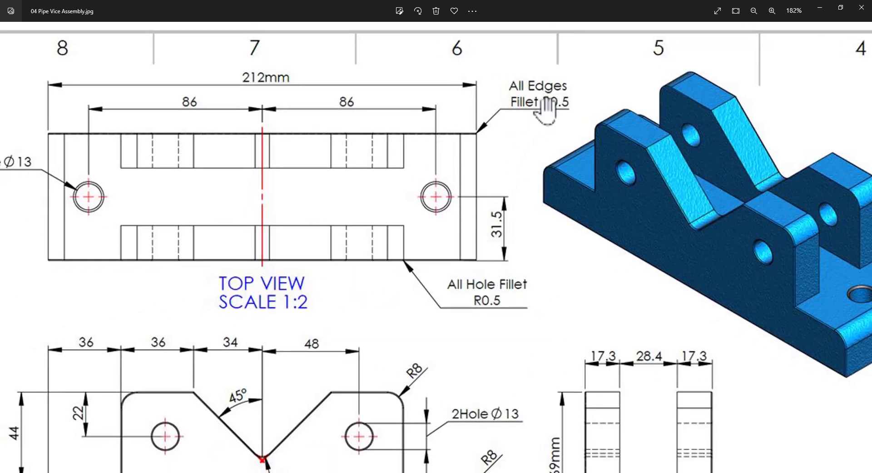
{"action": "left_click_drag", "start_coordinate": [713, 303], "coordinate": [621, 291]}
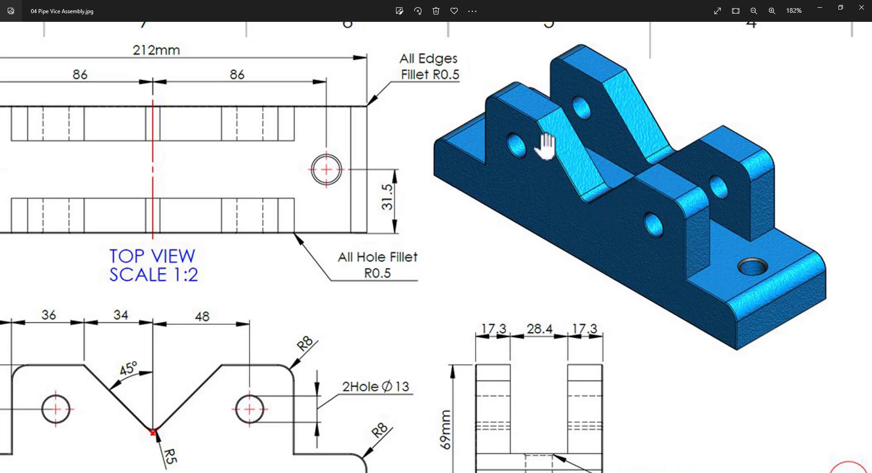
{"action": "key", "text": "alt+Tab"}
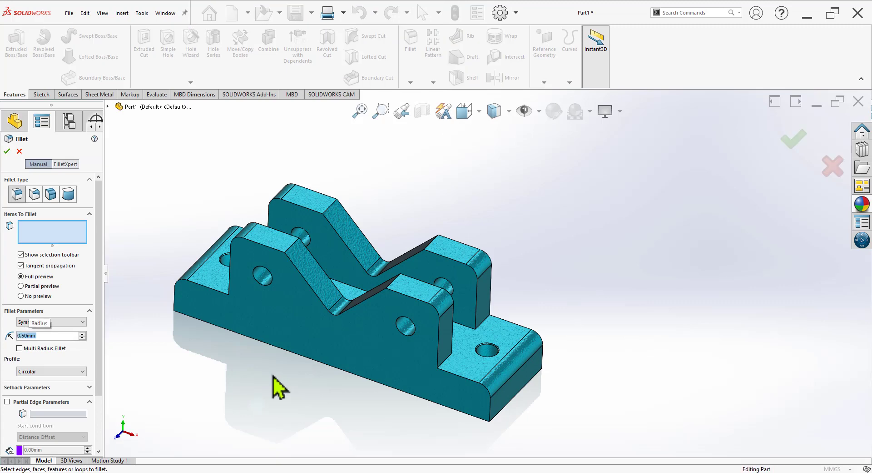
Fillet the edges of the front and back faces at 0.5 mm radius.
{"action": "left_click", "coordinate": [333, 345]}
{"action": "mouse_move", "coordinate": [653, 272]}
{"action": "middle_mouse_down"}
{"action": "mouse_move", "coordinate": [545, 274]}
{"action": "mouse_move", "coordinate": [530, 312]}
{"action": "middle_mouse_up"}
{"action": "left_click", "coordinate": [432, 243]}
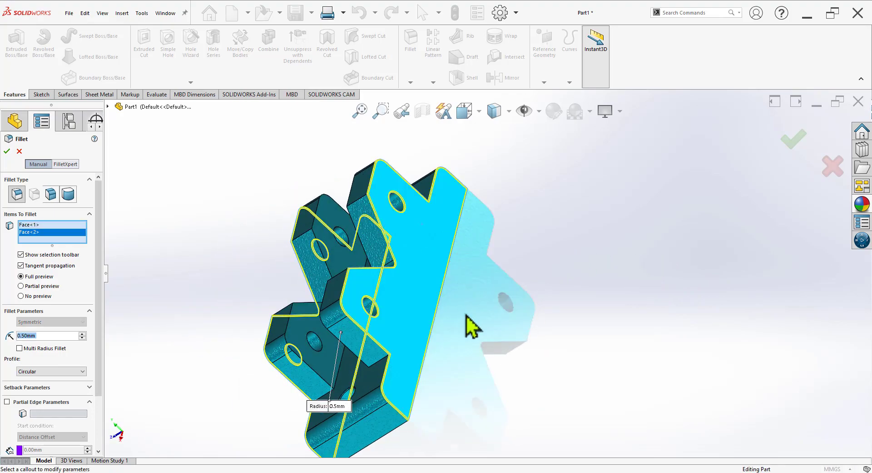
{"action": "middle_click_drag", "start_coordinate": [466, 315], "coordinate": [518, 288]}
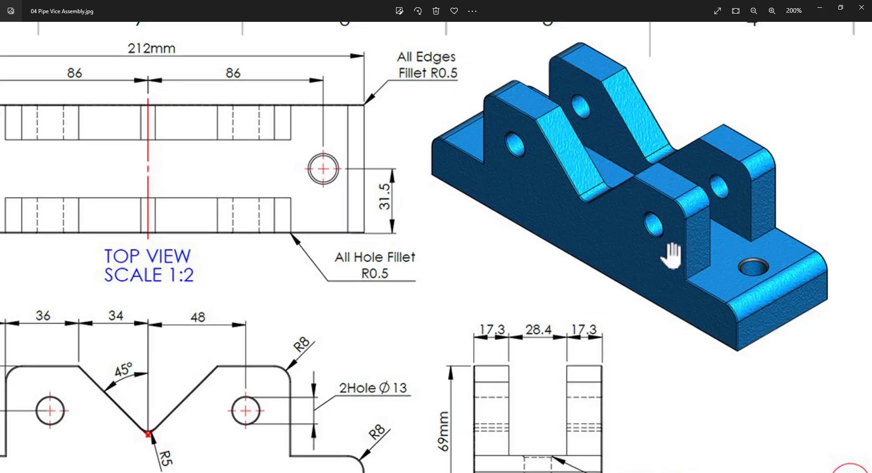
{"action": "scroll", "coordinate": [668, 253], "scroll_direction": "up", "scroll_amount": 3}
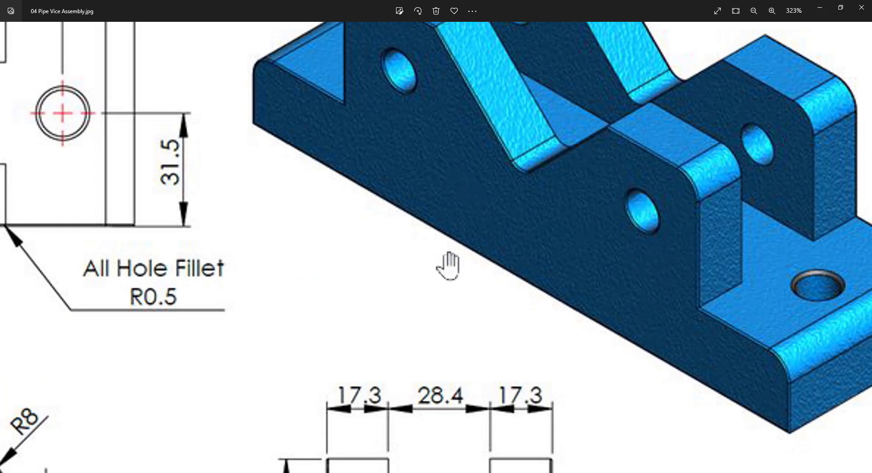
{"action": "scroll", "coordinate": [448, 263], "scroll_direction": "down", "scroll_amount": 3}
{"action": "scroll", "coordinate": [438, 312], "scroll_direction": "down", "scroll_amount": 2}
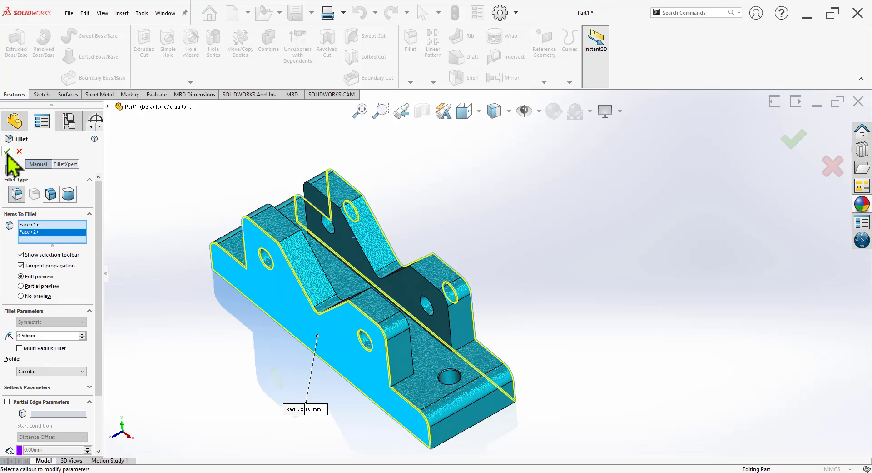
{"action": "scroll", "coordinate": [473, 409], "scroll_direction": "down", "scroll_amount": 3}
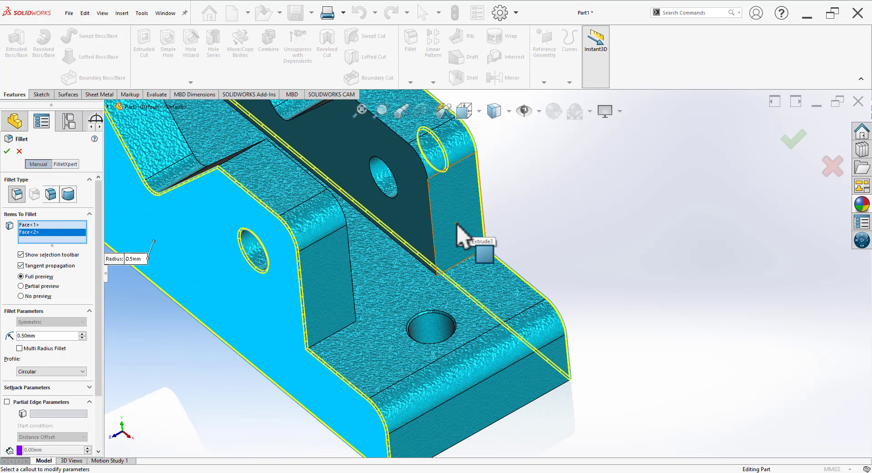
{"action": "scroll", "coordinate": [457, 223], "scroll_direction": "up", "scroll_amount": 4}
{"action": "left_click", "coordinate": [7, 151]}
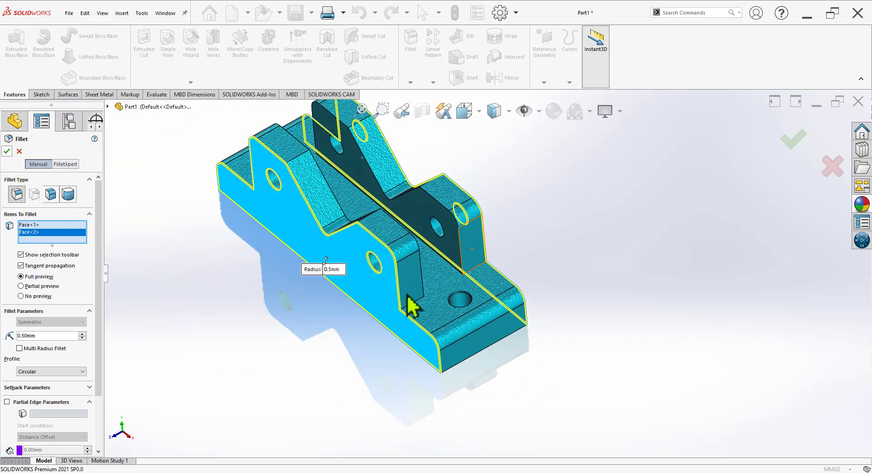
Orbit the filleted jaw and compare it with the reference drawing.
{"action": "mouse_move", "coordinate": [403, 403]}
{"action": "middle_mouse_down"}
{"action": "mouse_move", "coordinate": [495, 265]}
{"action": "mouse_move", "coordinate": [423, 374]}
{"action": "mouse_move", "coordinate": [428, 403]}
{"action": "middle_mouse_up"}
{"action": "scroll", "coordinate": [415, 230], "scroll_direction": "up", "scroll_amount": 1}
{"action": "scroll", "coordinate": [413, 334], "scroll_direction": "down", "scroll_amount": 3}
{"action": "mouse_move", "coordinate": [411, 323]}
{"action": "middle_mouse_down"}
{"action": "mouse_move", "coordinate": [473, 325]}
{"action": "mouse_move", "coordinate": [407, 382]}
{"action": "mouse_move", "coordinate": [452, 356]}
{"action": "mouse_move", "coordinate": [408, 337]}
{"action": "mouse_move", "coordinate": [409, 307]}
{"action": "middle_mouse_up"}
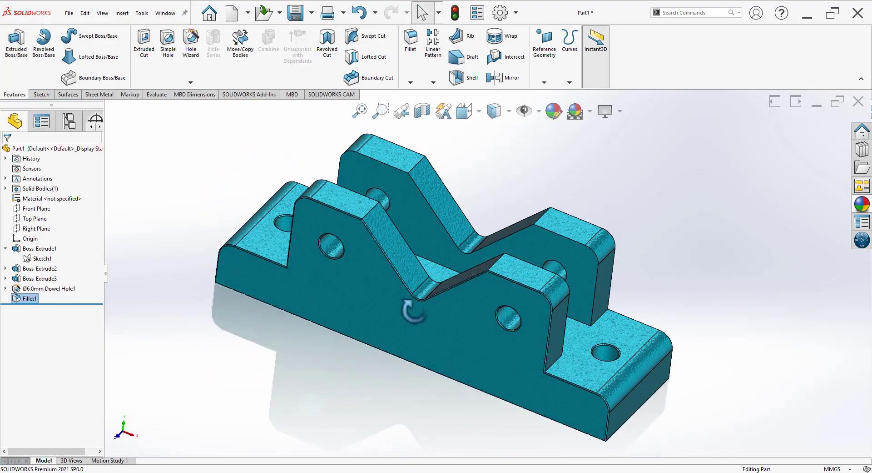
{"action": "key", "text": "alt+Tab"}
{"action": "scroll", "coordinate": [263, 282], "scroll_direction": "down", "scroll_amount": 1}
{"action": "mouse_move", "coordinate": [347, 289]}
{"action": "left_mouse_down"}
{"action": "mouse_move", "coordinate": [425, 266]}
{"action": "mouse_move", "coordinate": [370, 324]}
{"action": "mouse_move", "coordinate": [357, 364]}
{"action": "mouse_move", "coordinate": [423, 334]}
{"action": "mouse_move", "coordinate": [393, 231]}
{"action": "mouse_move", "coordinate": [362, 254]}
{"action": "left_mouse_up"}
{"action": "scroll", "coordinate": [530, 345], "scroll_direction": "down", "scroll_amount": 1}
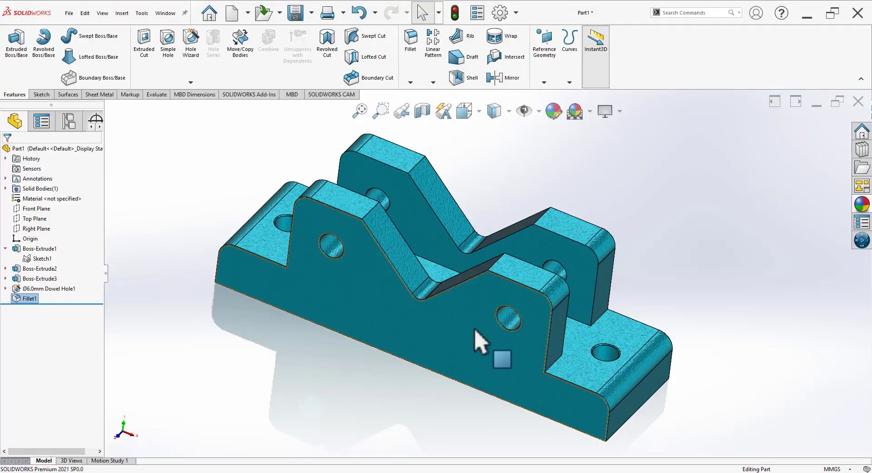
{"action": "mouse_move", "coordinate": [477, 336]}
{"action": "middle_mouse_down"}
{"action": "mouse_move", "coordinate": [516, 350]}
{"action": "mouse_move", "coordinate": [506, 356]}
{"action": "middle_mouse_up"}
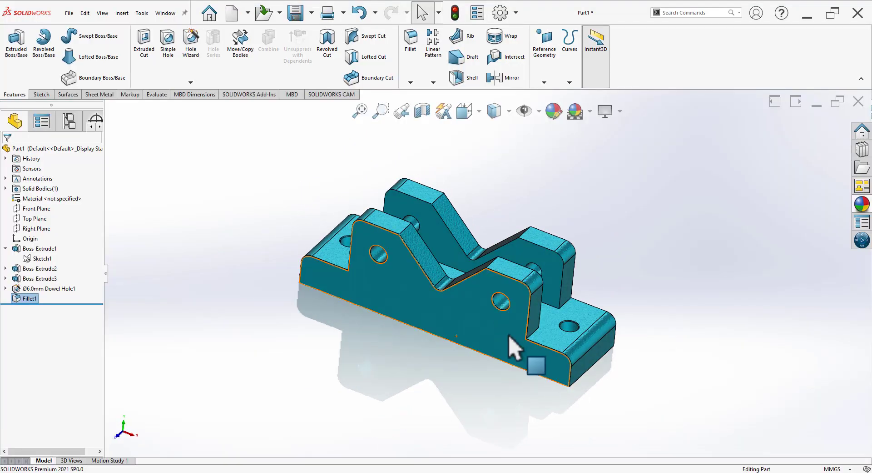
In Save As, create a Pipe Vice Assembly folder under SolidWorks Advance Tutorials.
{"action": "key", "text": "ctrl+s"}
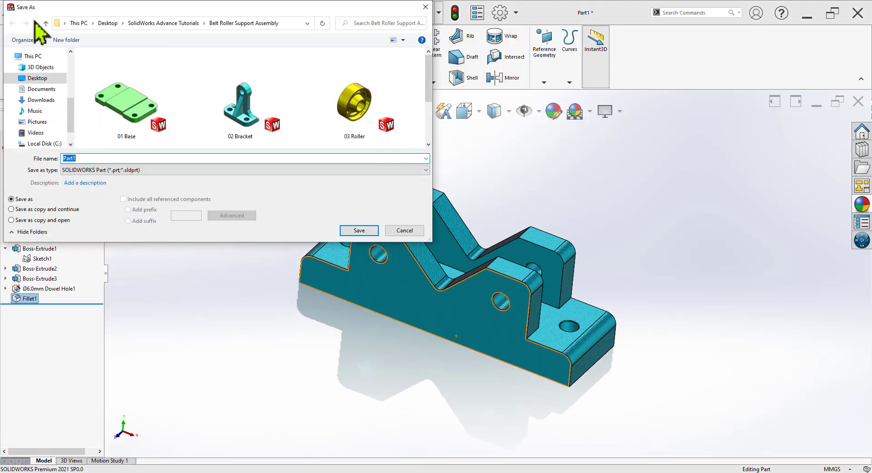
{"action": "left_click", "coordinate": [45, 21]}
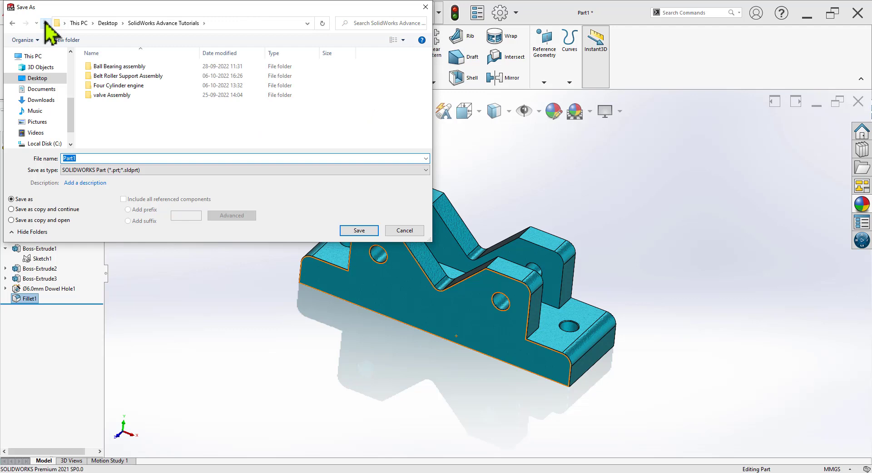
{"action": "left_click", "coordinate": [115, 130]}
{"action": "right_click", "coordinate": [114, 120]}
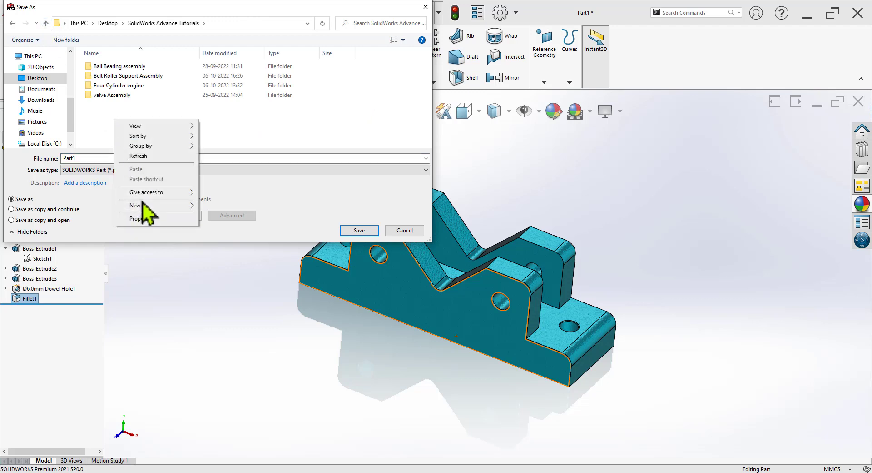
{"action": "left_click", "coordinate": [195, 207]}
{"action": "left_click", "coordinate": [219, 206]}
{"action": "type", "text": "Pipe Vice Assembly"}
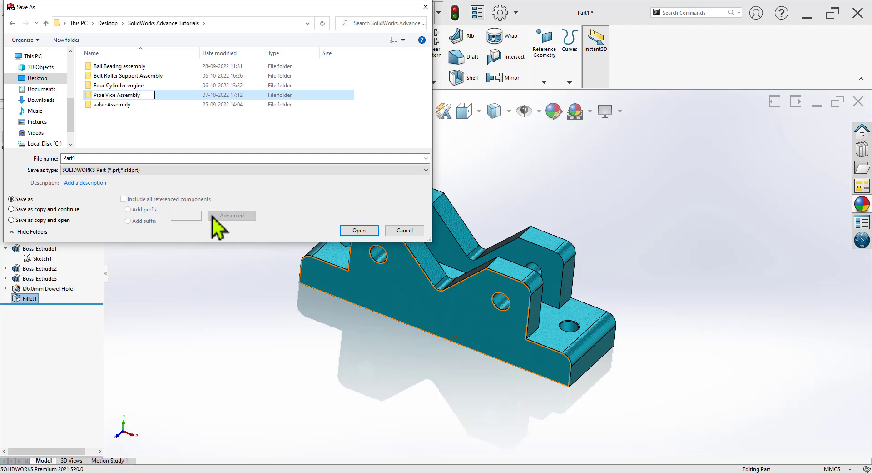
{"action": "key", "text": "Return"}
{"action": "key", "text": "Return"}
Name the file '01 Fixed jaw' and save it.
{"action": "double_click", "coordinate": [159, 158]}
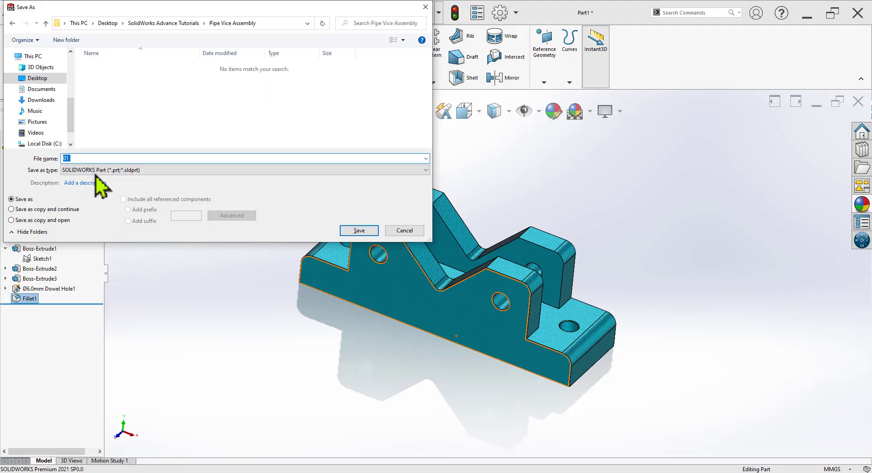
{"action": "left_click", "coordinate": [97, 158]}
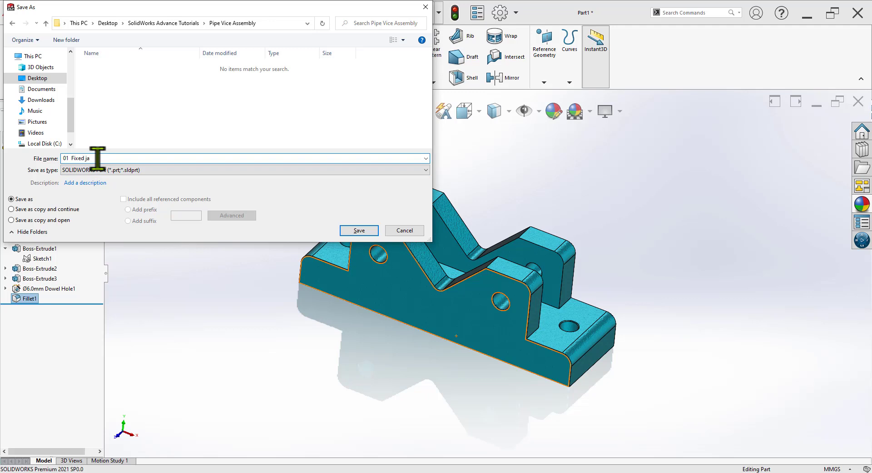
{"action": "key", "text": "Return"}
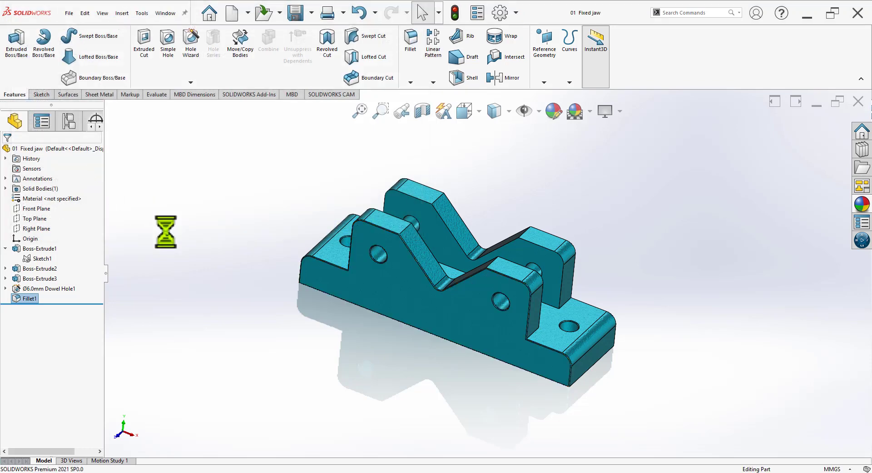
Give the whole part a pure yellow (255,255,0) appearance.
{"action": "mouse_move", "coordinate": [516, 302]}
{"action": "middle_mouse_down"}
{"action": "mouse_move", "coordinate": [454, 359]}
{"action": "mouse_move", "coordinate": [454, 342]}
{"action": "mouse_move", "coordinate": [432, 355]}
{"action": "middle_mouse_up"}
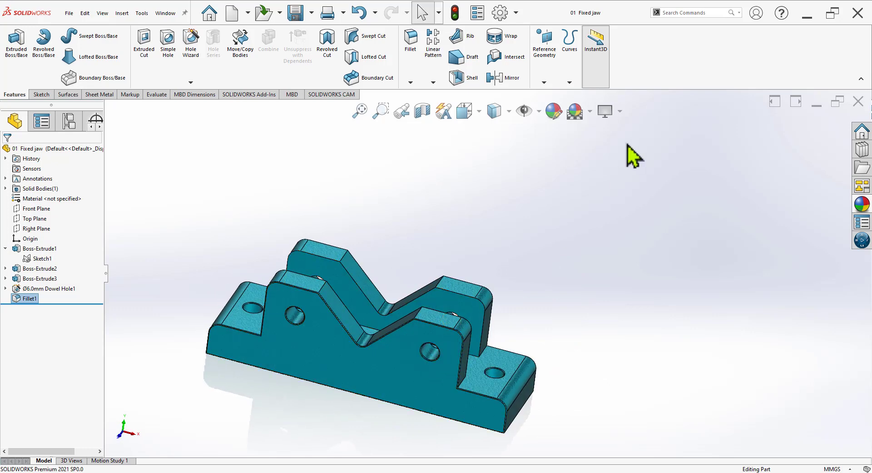
{"action": "left_click", "coordinate": [562, 115]}
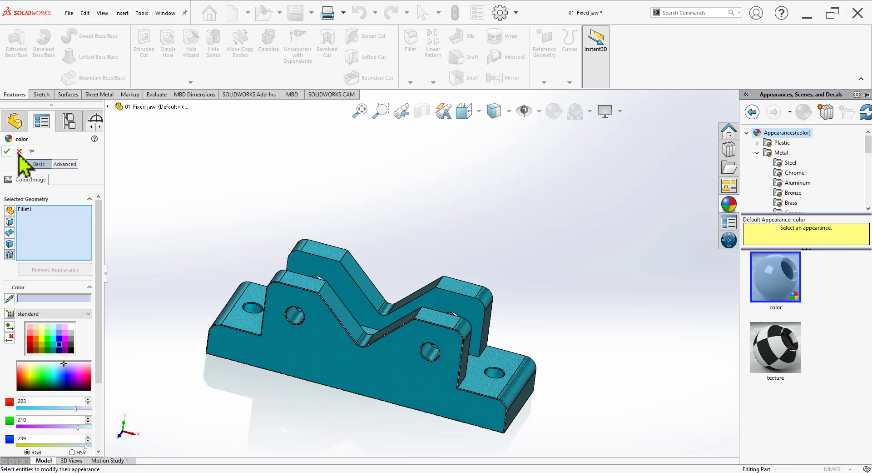
{"action": "left_click", "coordinate": [19, 151]}
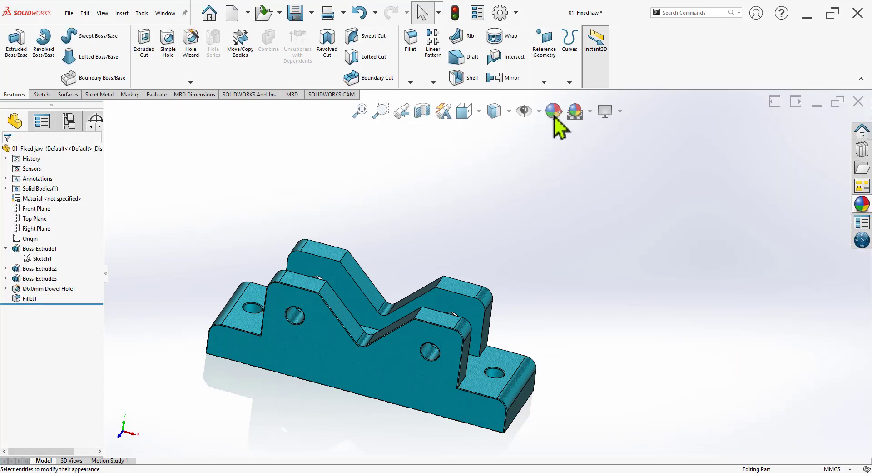
{"action": "left_click", "coordinate": [554, 117]}
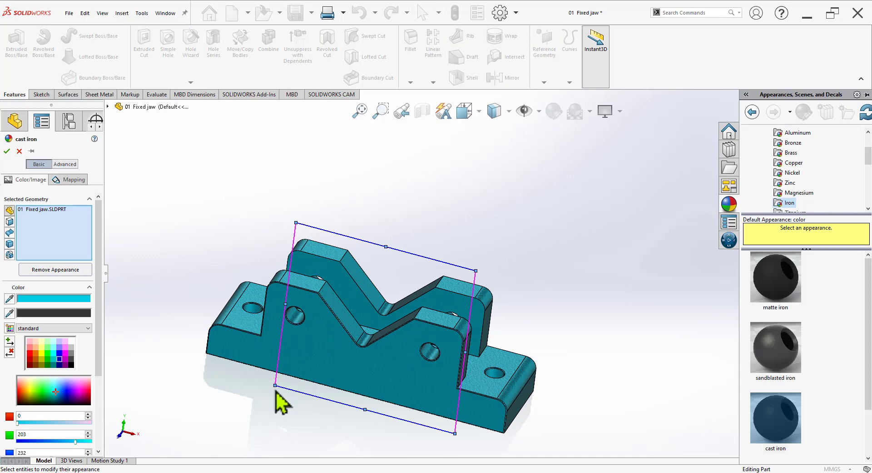
{"action": "left_click", "coordinate": [43, 359]}
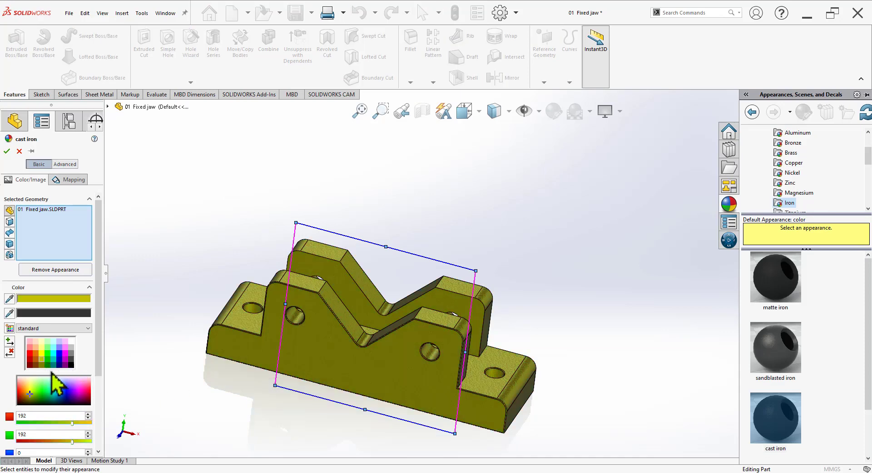
{"action": "left_click_drag", "start_coordinate": [98, 357], "coordinate": [97, 395]}
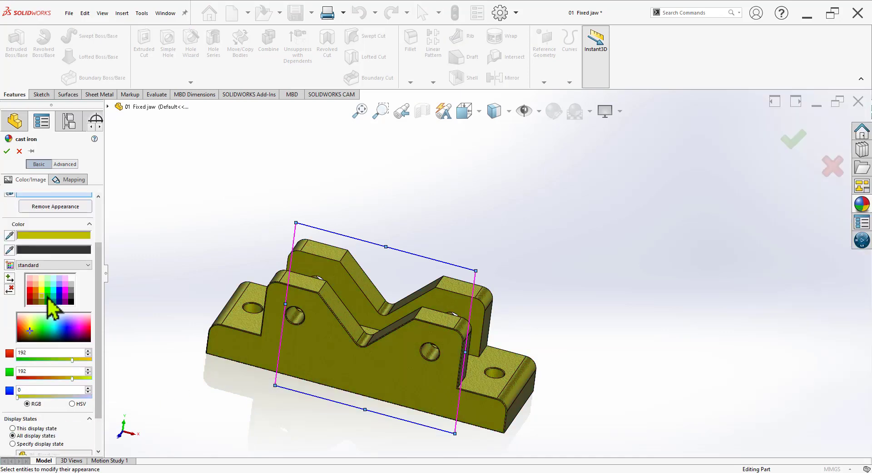
{"action": "left_click", "coordinate": [54, 298]}
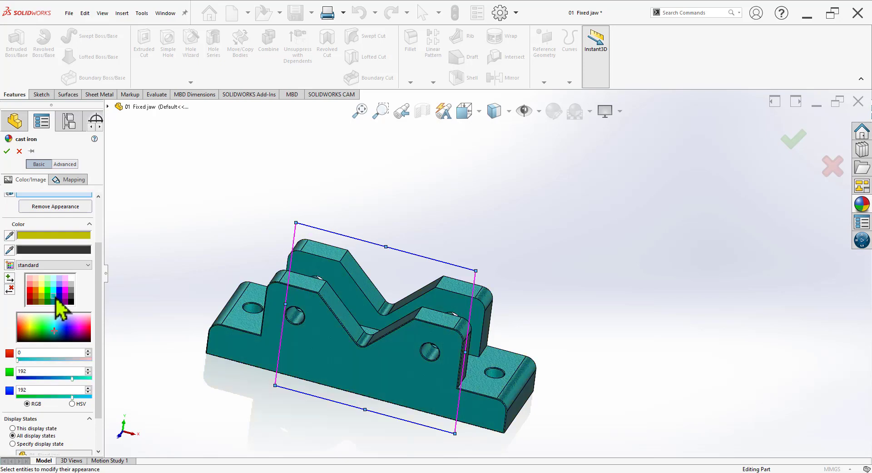
{"action": "scroll", "coordinate": [376, 390], "scroll_direction": "down", "scroll_amount": 3}
{"action": "scroll", "coordinate": [440, 298], "scroll_direction": "down", "scroll_amount": 2}
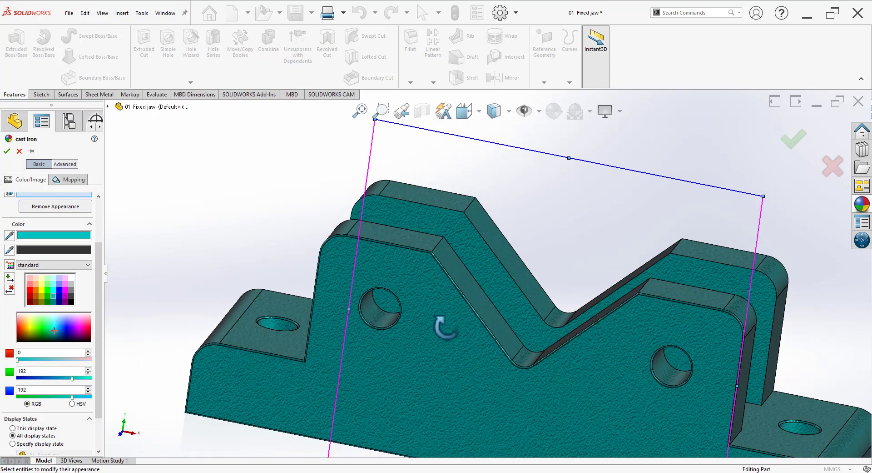
{"action": "left_click", "coordinate": [44, 294]}
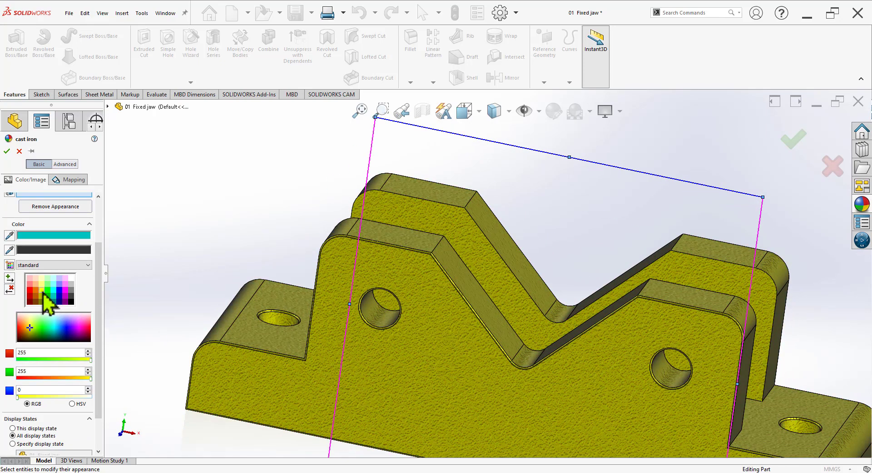
{"action": "scroll", "coordinate": [364, 288], "scroll_direction": "up", "scroll_amount": 3}
{"action": "middle_click_drag", "start_coordinate": [364, 288], "coordinate": [496, 320]}
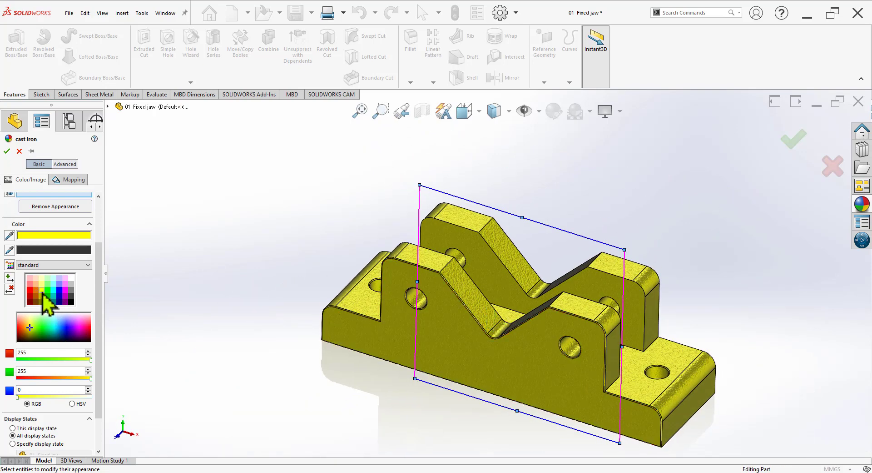
{"action": "left_click", "coordinate": [7, 152]}
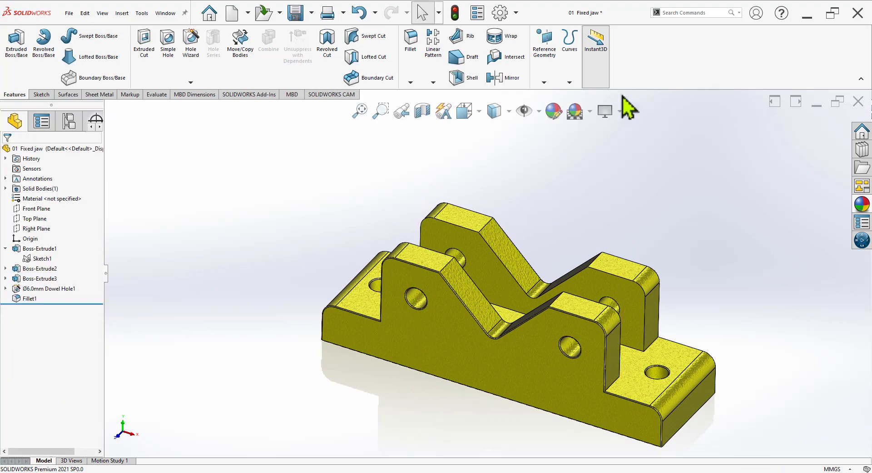
Switch the scene to Plain White, then close the part, answering the save prompt.
{"action": "left_click", "coordinate": [590, 111]}
{"action": "left_click", "coordinate": [598, 140]}
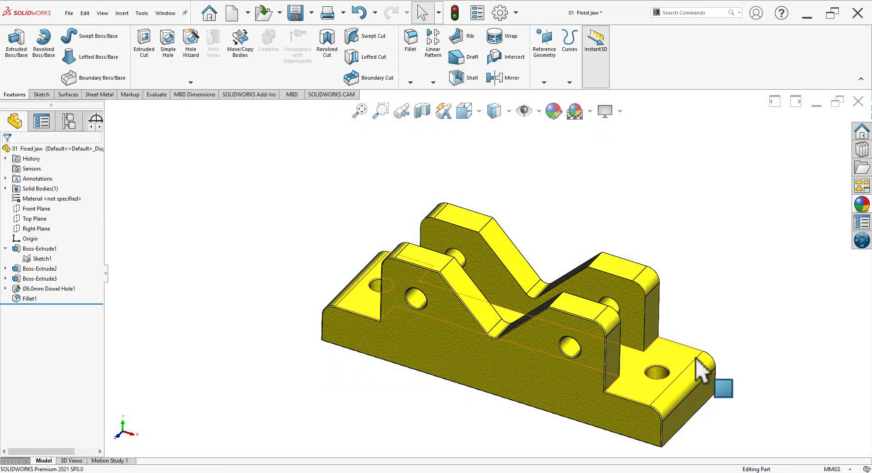
{"action": "mouse_move", "coordinate": [701, 367]}
{"action": "middle_mouse_down"}
{"action": "mouse_move", "coordinate": [633, 376]}
{"action": "mouse_move", "coordinate": [627, 282]}
{"action": "mouse_move", "coordinate": [638, 279]}
{"action": "mouse_move", "coordinate": [560, 335]}
{"action": "mouse_move", "coordinate": [488, 350]}
{"action": "mouse_move", "coordinate": [593, 313]}
{"action": "mouse_move", "coordinate": [584, 399]}
{"action": "mouse_move", "coordinate": [593, 342]}
{"action": "middle_mouse_up"}
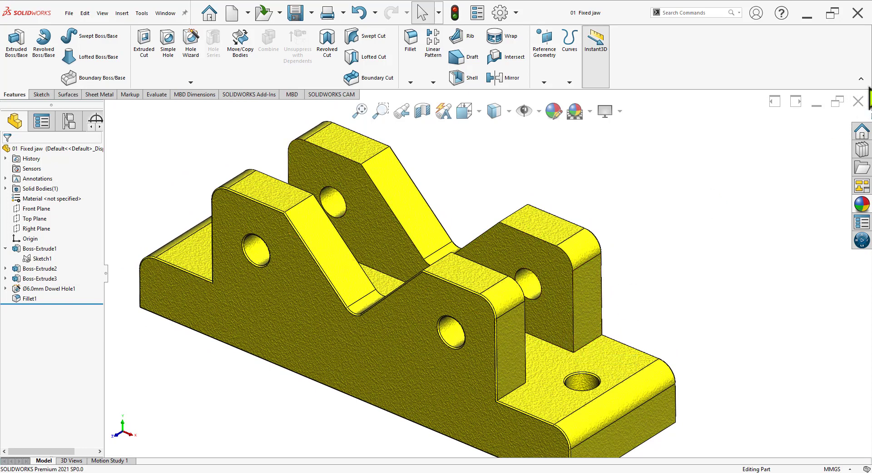
{"action": "left_click", "coordinate": [862, 104]}
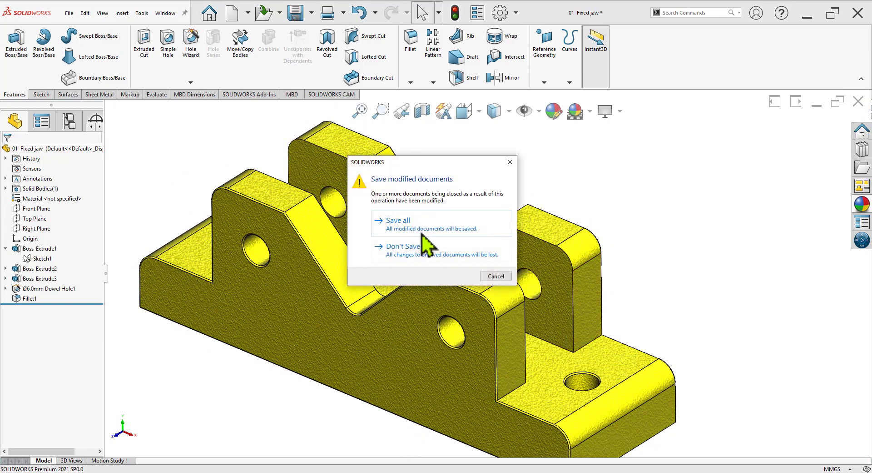
{"action": "left_click", "coordinate": [422, 241]}
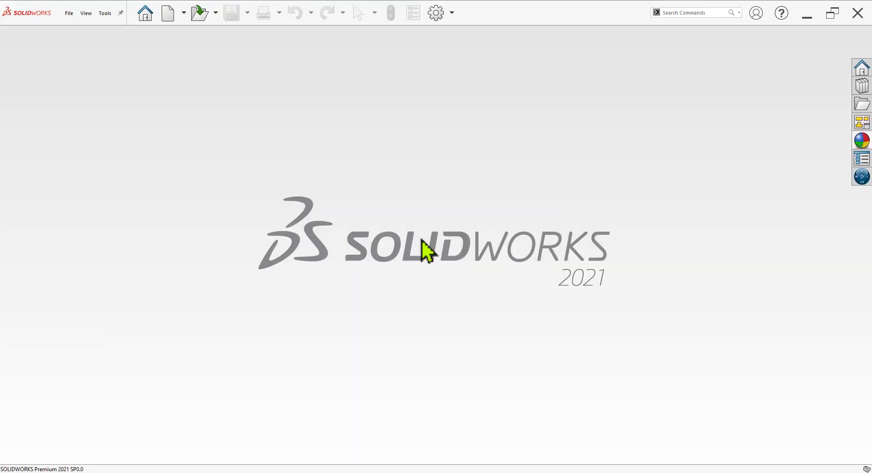
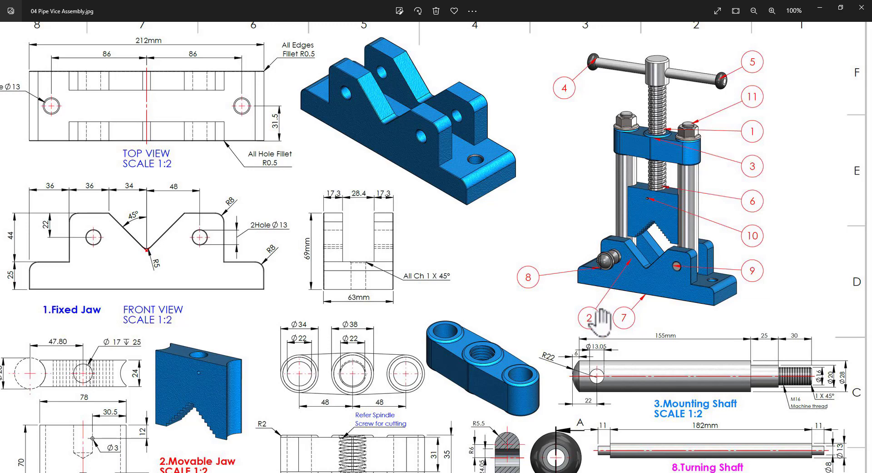
Pan the pipe vice drawing and zoom in on the Movable Jaw views.
{"action": "left_click_drag", "start_coordinate": [357, 325], "coordinate": [440, 239]}
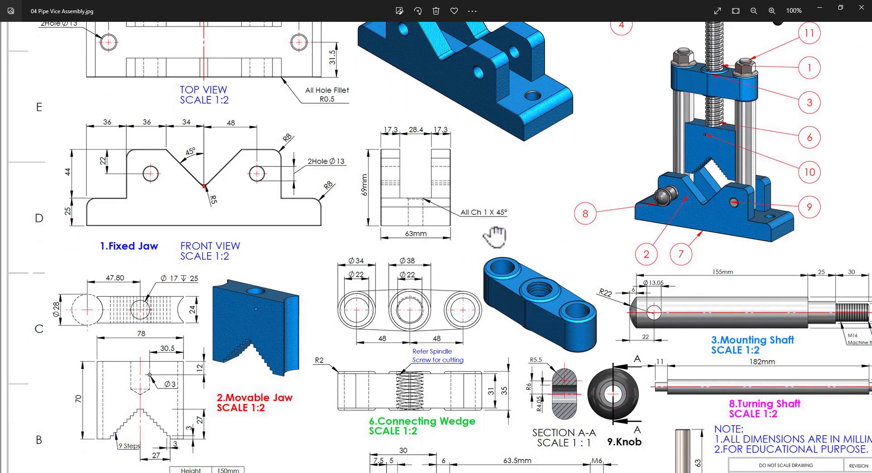
{"action": "scroll", "coordinate": [157, 345], "scroll_direction": "up", "scroll_amount": 2}
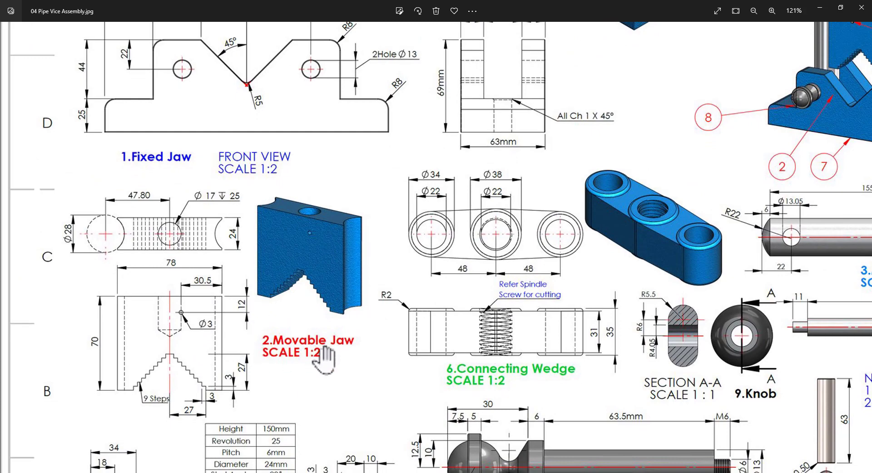
{"action": "scroll", "coordinate": [181, 360], "scroll_direction": "up", "scroll_amount": 3}
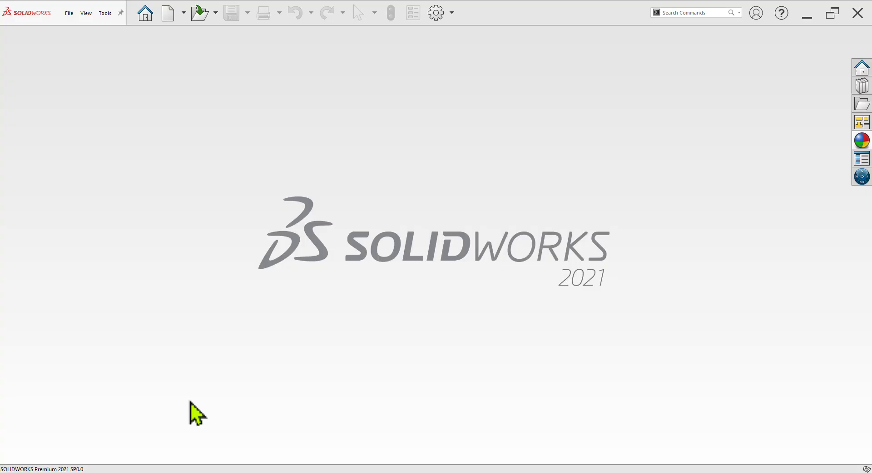
Create a new part and start a sketch on the Front Plane.
{"action": "left_click", "coordinate": [169, 15]}
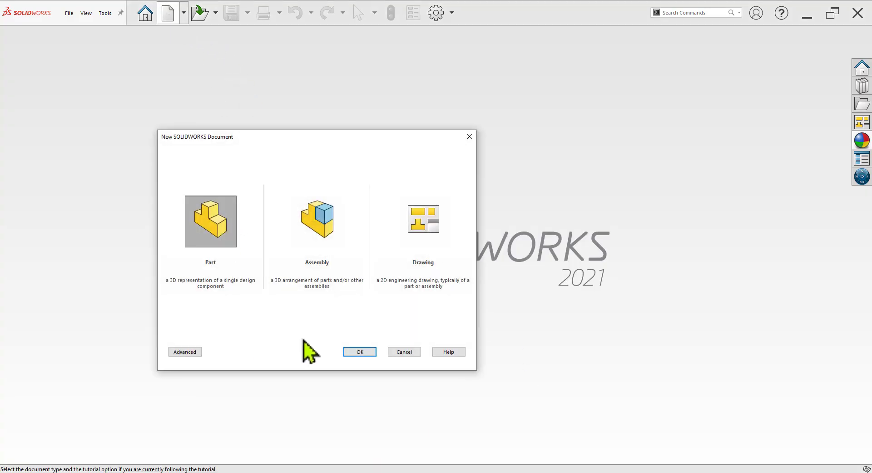
{"action": "left_click", "coordinate": [352, 353]}
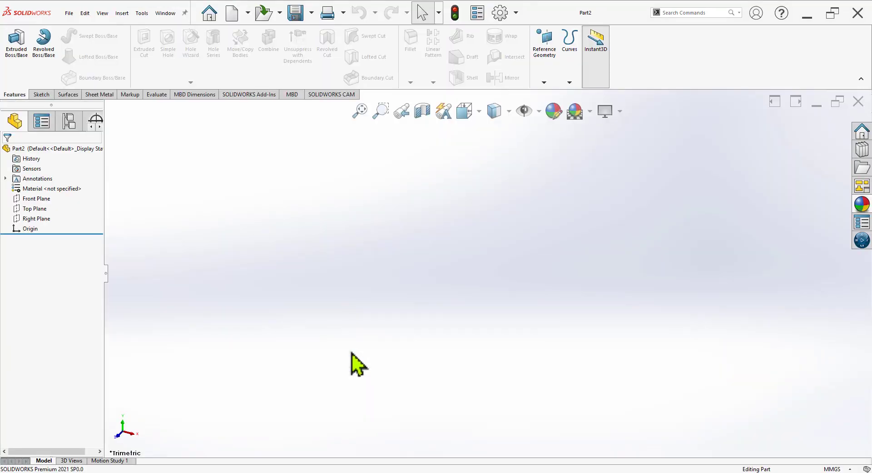
{"action": "left_click", "coordinate": [23, 54]}
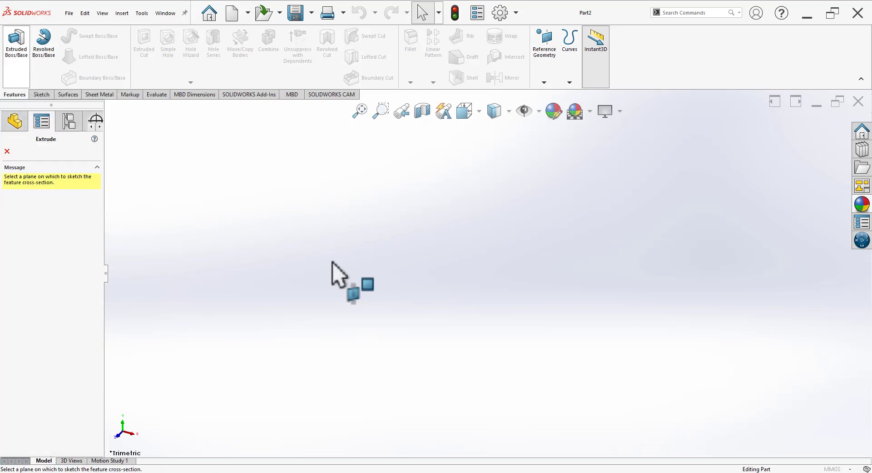
{"action": "key", "text": "Escape"}
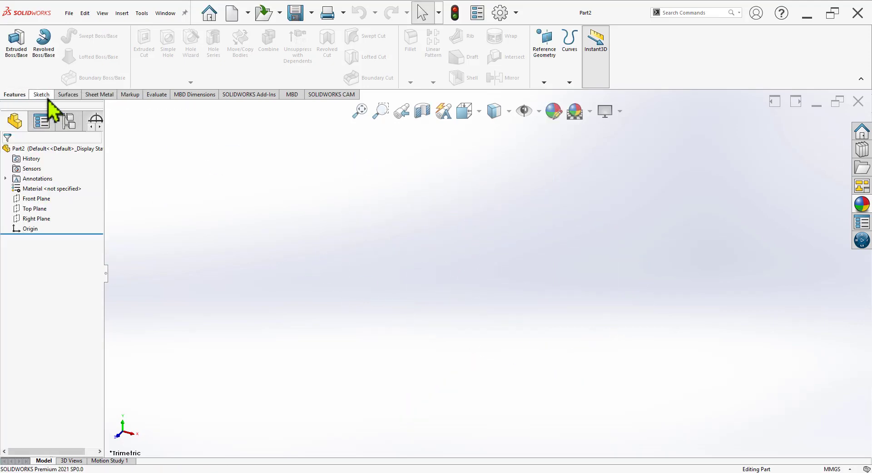
{"action": "left_click", "coordinate": [40, 94]}
{"action": "left_click", "coordinate": [18, 57]}
{"action": "left_click", "coordinate": [372, 170]}
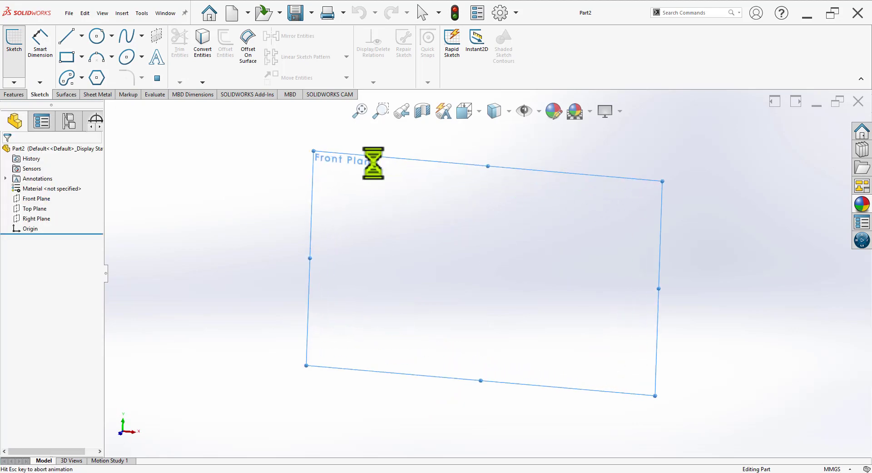
Draw infinite vertical and horizontal centerlines through the origin.
{"action": "left_click", "coordinate": [81, 36]}
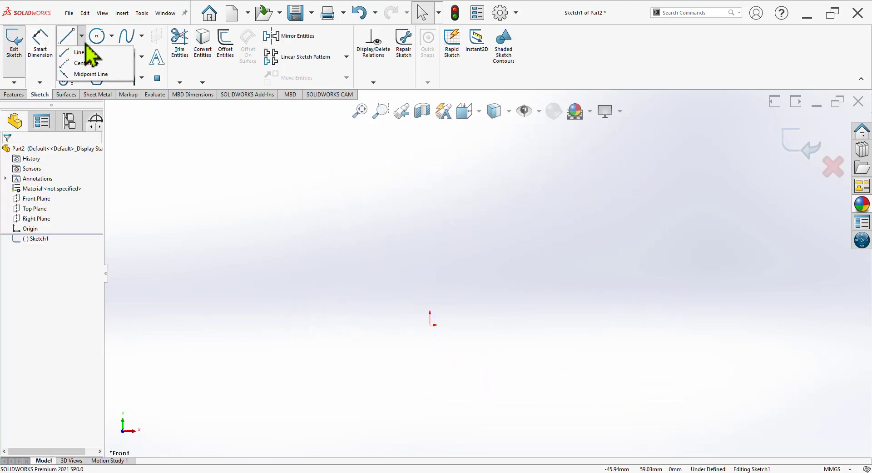
{"action": "left_click", "coordinate": [89, 65]}
{"action": "left_click", "coordinate": [56, 266]}
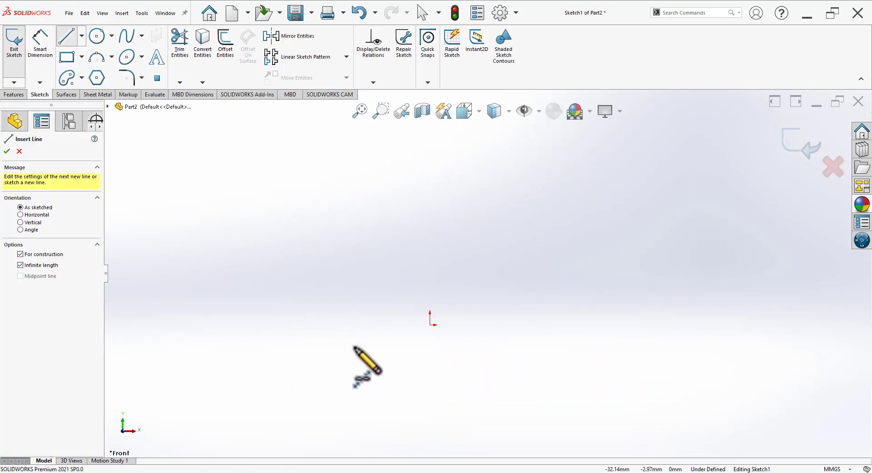
{"action": "left_click", "coordinate": [429, 324]}
{"action": "left_click", "coordinate": [429, 345]}
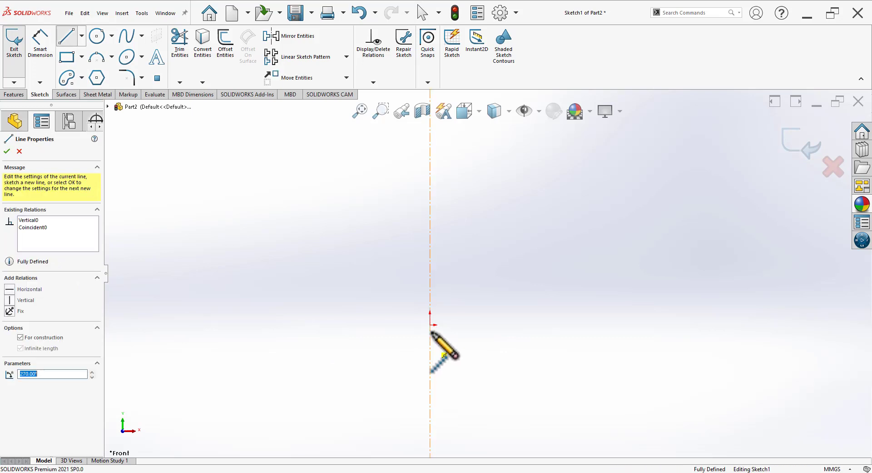
{"action": "left_click", "coordinate": [430, 324]}
{"action": "left_click", "coordinate": [462, 324]}
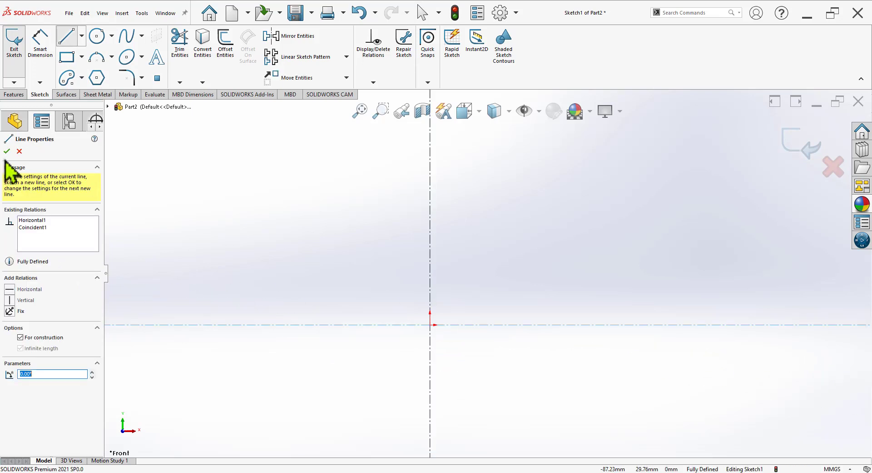
{"action": "left_click", "coordinate": [7, 151]}
{"action": "key", "text": "Escape"}
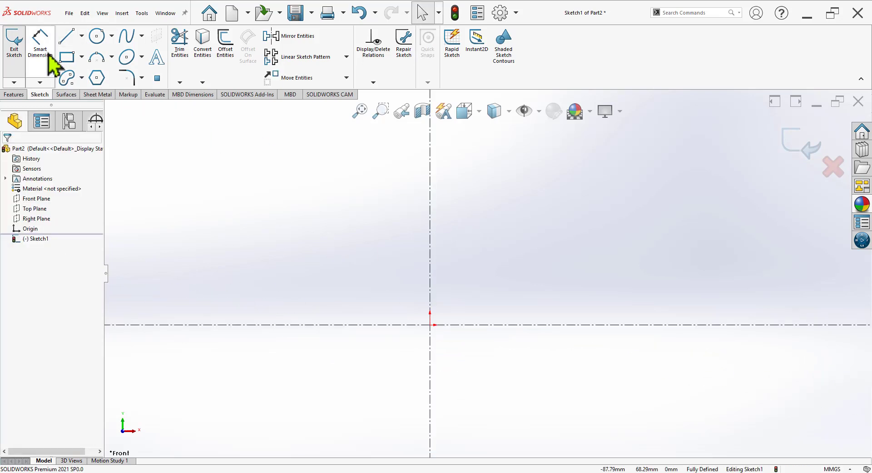
Draw a rectangle from the horizontal axis and make it symmetric about the vertical centerline.
{"action": "key", "text": "r"}
{"action": "left_click", "coordinate": [339, 324]}
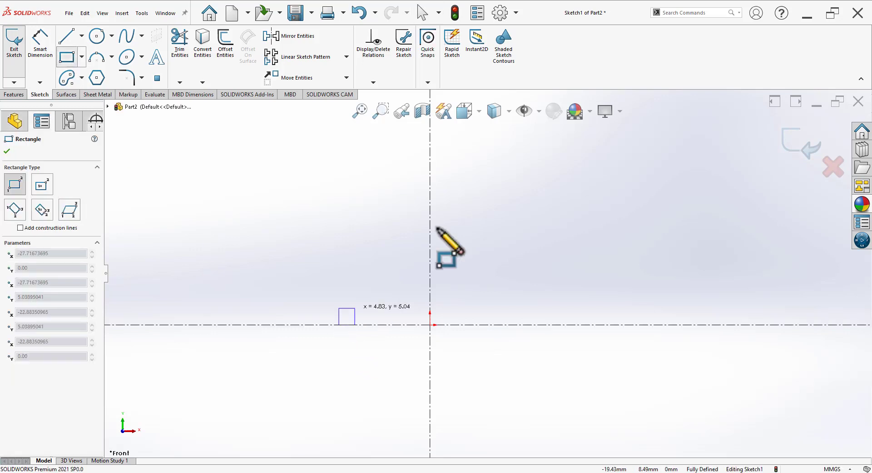
{"action": "left_click", "coordinate": [483, 149]}
{"action": "right_click", "coordinate": [552, 185]}
{"action": "left_click", "coordinate": [559, 187]}
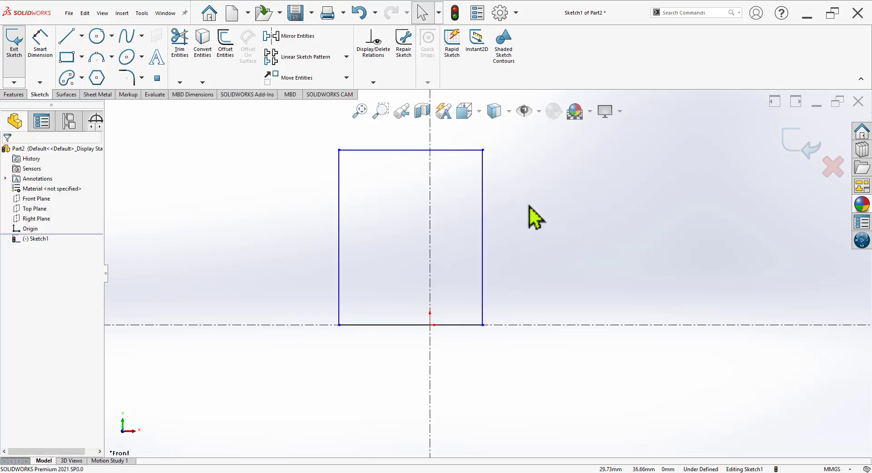
{"action": "left_click_drag", "start_coordinate": [527, 203], "coordinate": [285, 230]}
{"action": "left_click", "coordinate": [367, 190]}
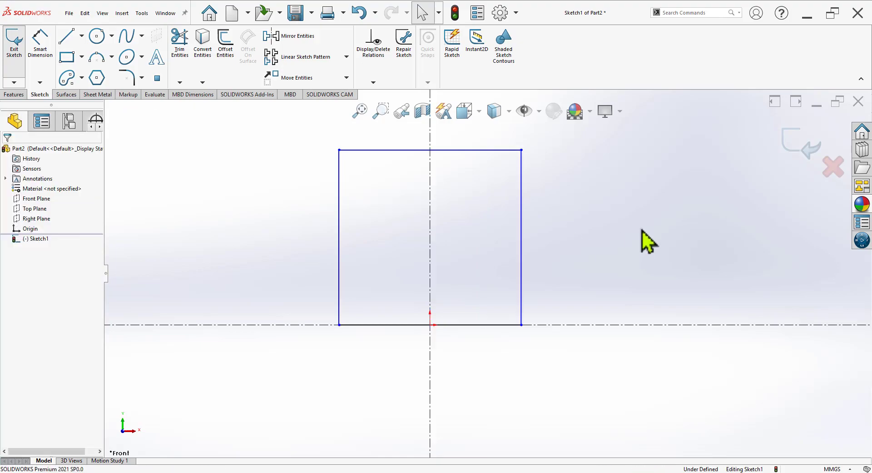
Dimension the rectangle to 78 mm wide and 70 mm tall.
{"action": "left_click", "coordinate": [46, 42]}
{"action": "key", "text": "alt+Tab"}
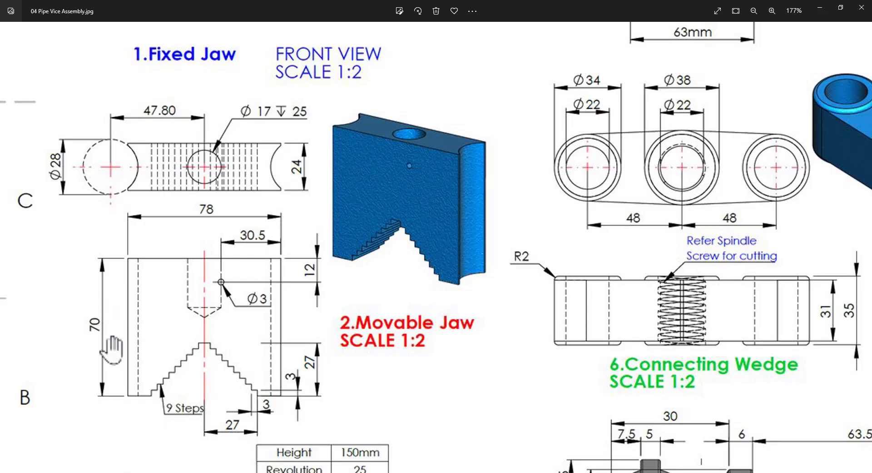
{"action": "key", "text": "alt+Tab"}
{"action": "left_click", "coordinate": [341, 198]}
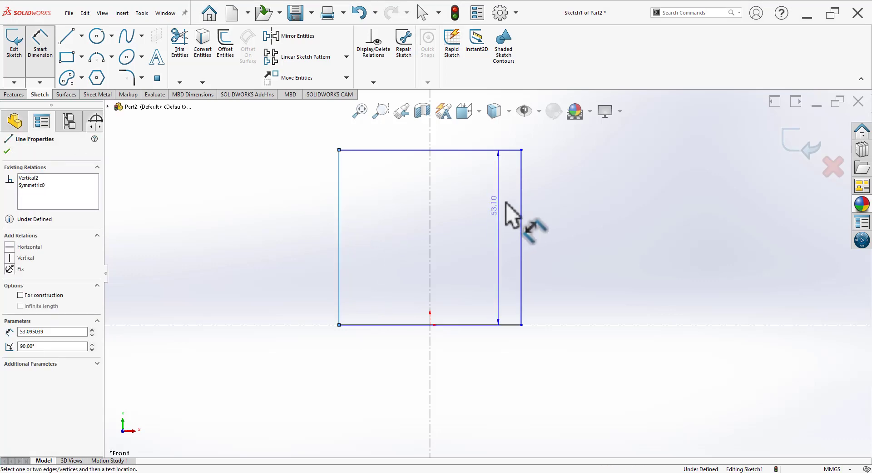
{"action": "left_click", "coordinate": [522, 205]}
{"action": "left_click", "coordinate": [477, 141]}
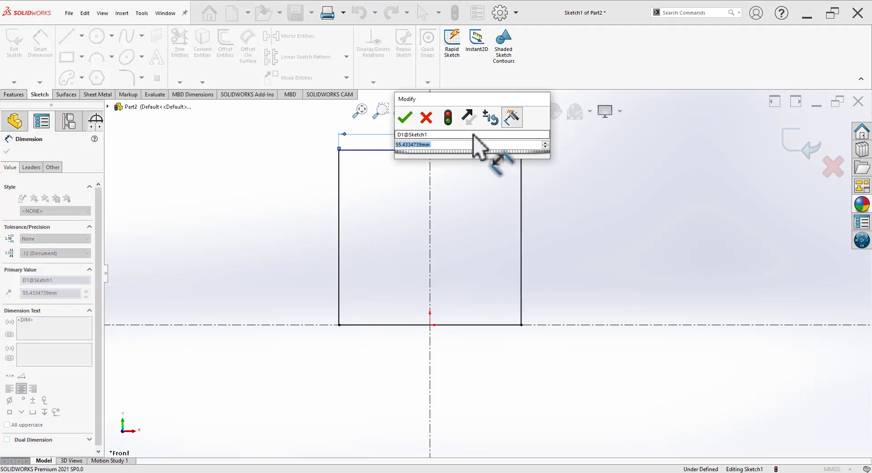
{"action": "type", "text": "78"}
{"action": "key", "text": "Return"}
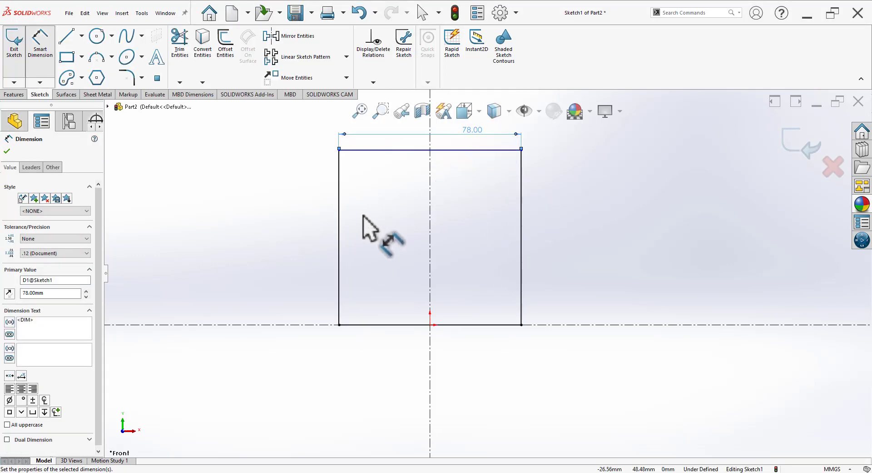
{"action": "left_click", "coordinate": [341, 225]}
{"action": "left_click", "coordinate": [297, 234]}
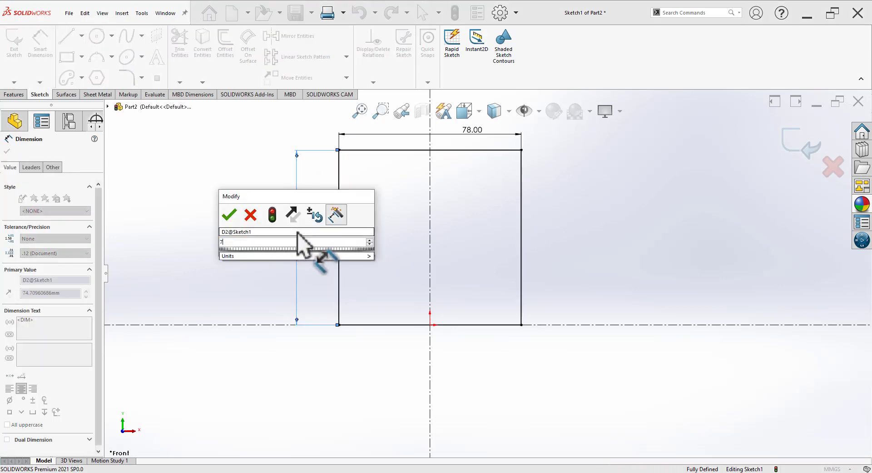
{"action": "type", "text": "70"}
{"action": "key", "text": "Return"}
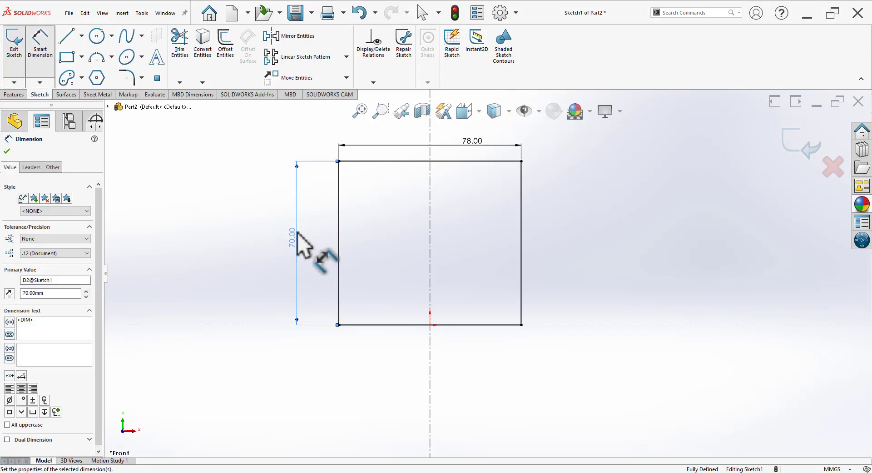
{"action": "left_click", "coordinate": [527, 195]}
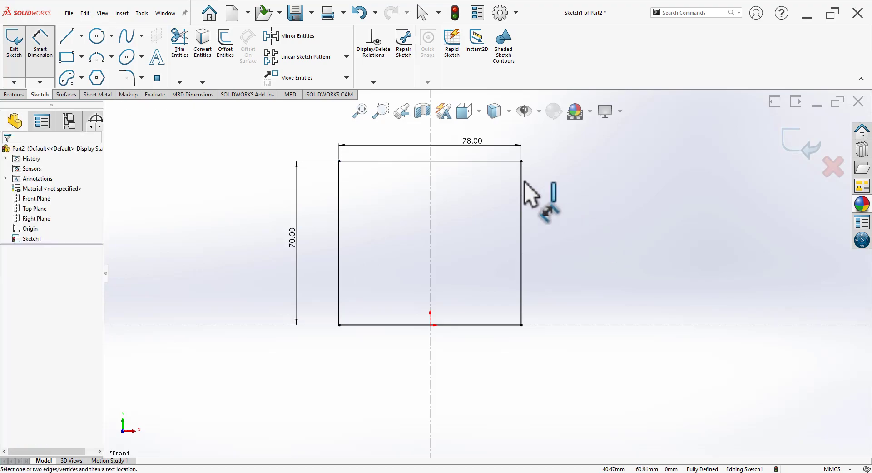
Switch back to the Movable Jaw reference drawing in Windows Photos.
{"action": "scroll", "coordinate": [559, 232], "scroll_direction": "up", "scroll_amount": 2}
{"action": "key", "text": "alt+Tab"}
{"action": "scroll", "coordinate": [91, 454], "scroll_direction": "up", "scroll_amount": 2}
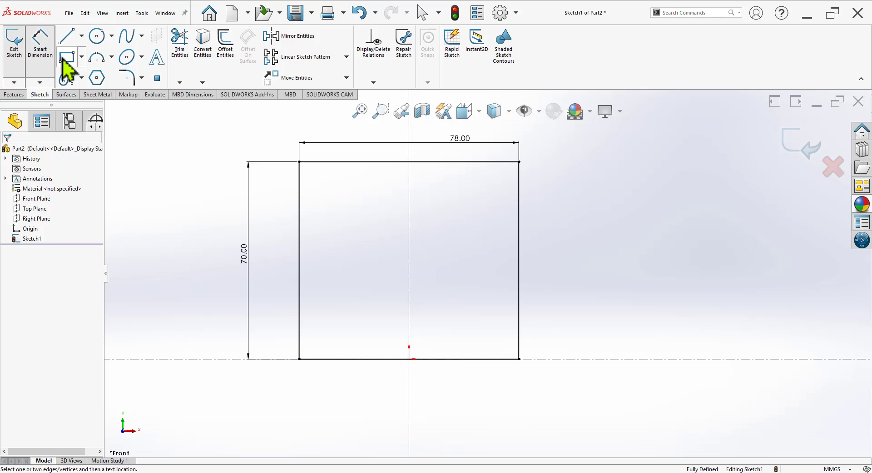
Draw the first rises and treads of the left staircase from the rectangle's bottom edge.
{"action": "left_click", "coordinate": [67, 57]}
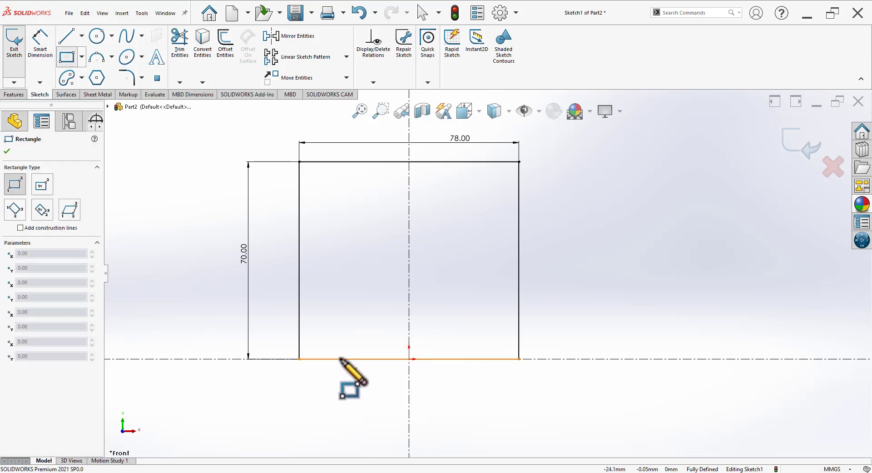
{"action": "key", "text": "Escape"}
{"action": "left_click", "coordinate": [67, 35]}
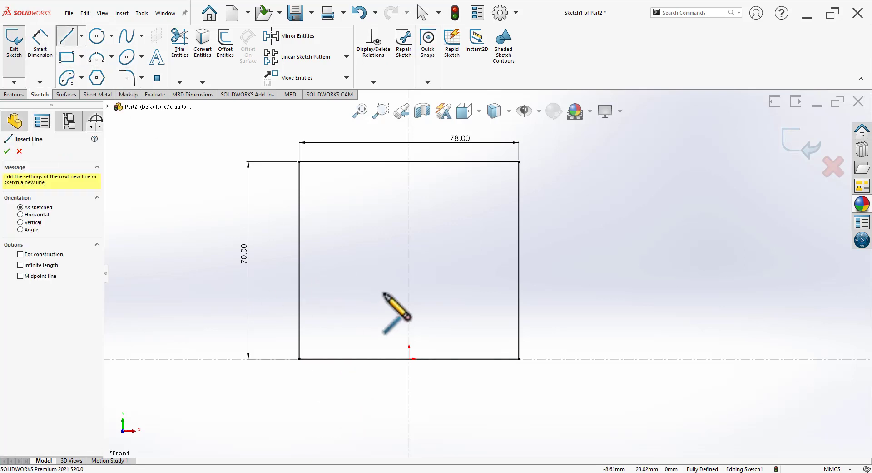
{"action": "scroll", "coordinate": [364, 298], "scroll_direction": "down", "scroll_amount": 2}
{"action": "left_click", "coordinate": [300, 385]}
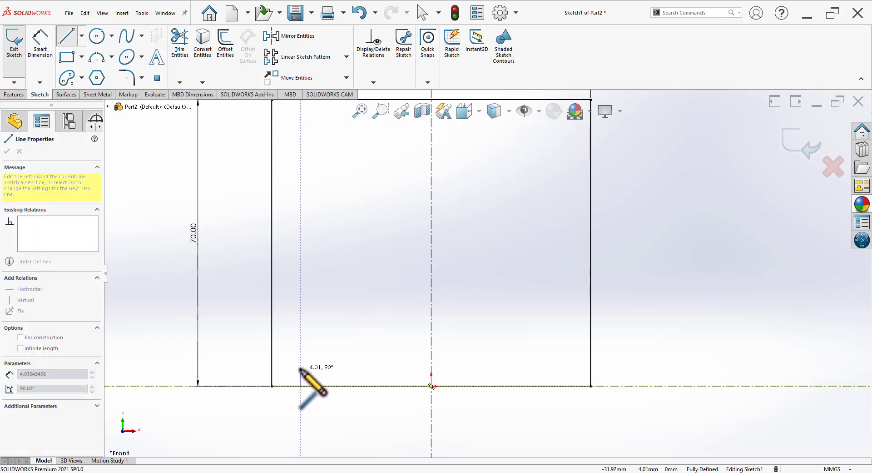
{"action": "left_click", "coordinate": [301, 369]}
{"action": "left_click", "coordinate": [319, 369]}
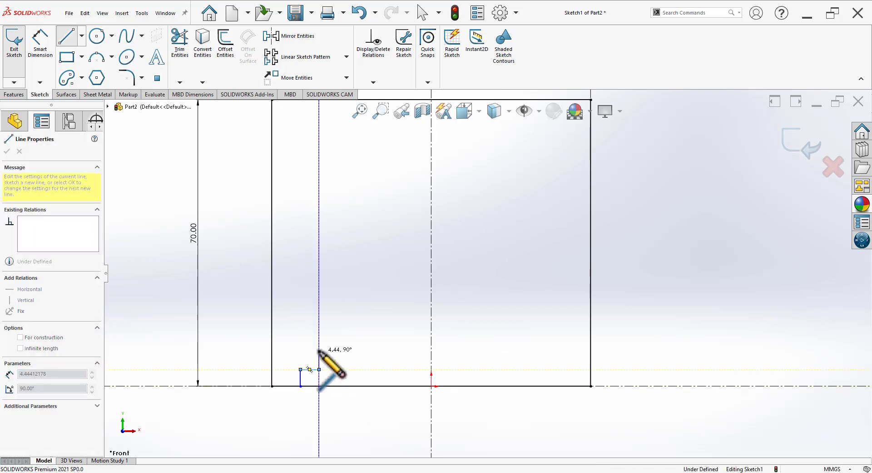
{"action": "left_click", "coordinate": [319, 351]}
{"action": "left_click", "coordinate": [336, 351]}
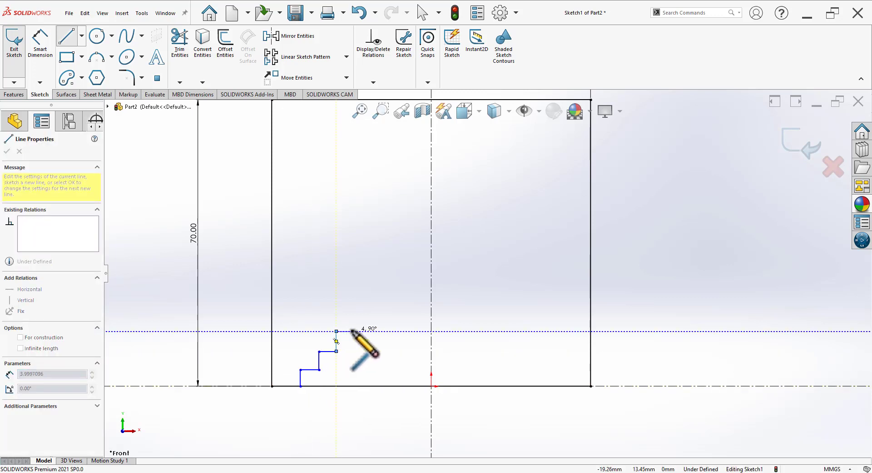
{"action": "left_click", "coordinate": [336, 331]}
{"action": "left_click", "coordinate": [353, 331]}
{"action": "left_click", "coordinate": [353, 315]}
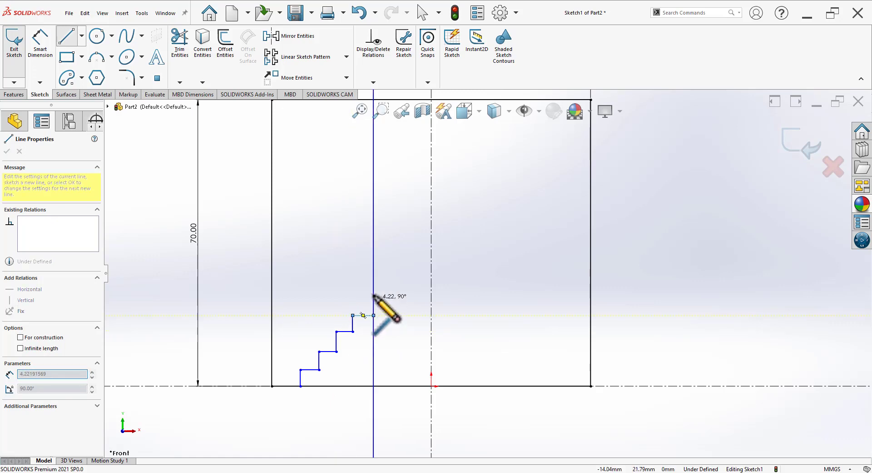
{"action": "left_click", "coordinate": [374, 295]}
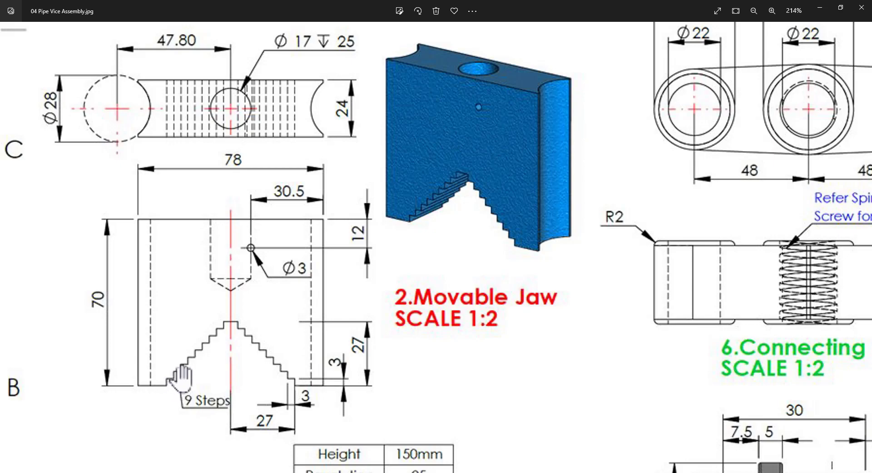
Continue the staircase upward, ending with a final vertical rise at the centreline.
{"action": "scroll", "coordinate": [182, 377], "scroll_direction": "up", "scroll_amount": 1}
{"action": "scroll", "coordinate": [186, 372], "scroll_direction": "up", "scroll_amount": 1}
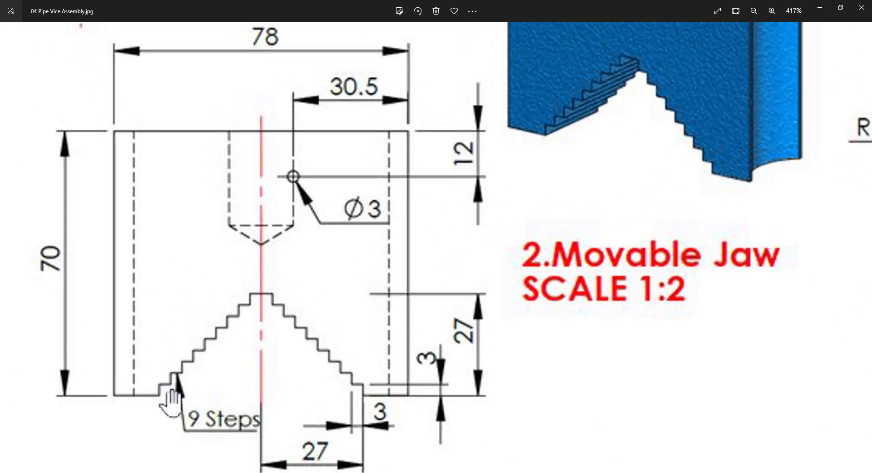
{"action": "scroll", "coordinate": [166, 400], "scroll_direction": "up", "scroll_amount": 1}
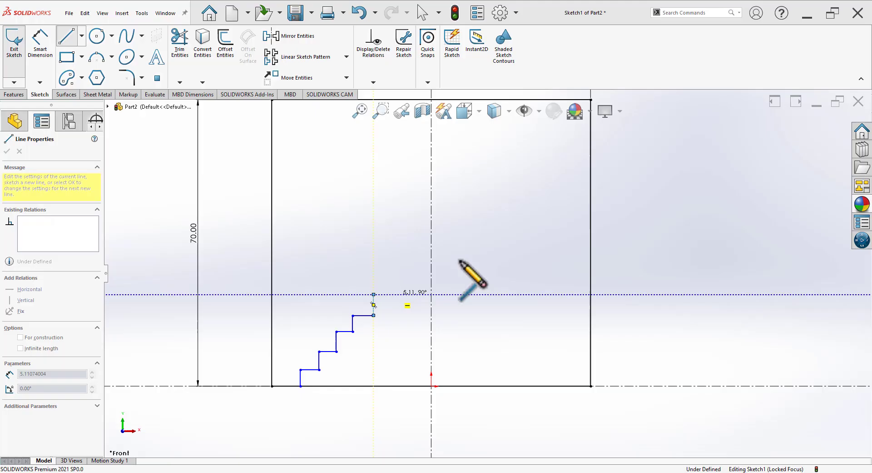
{"action": "left_click", "coordinate": [373, 294]}
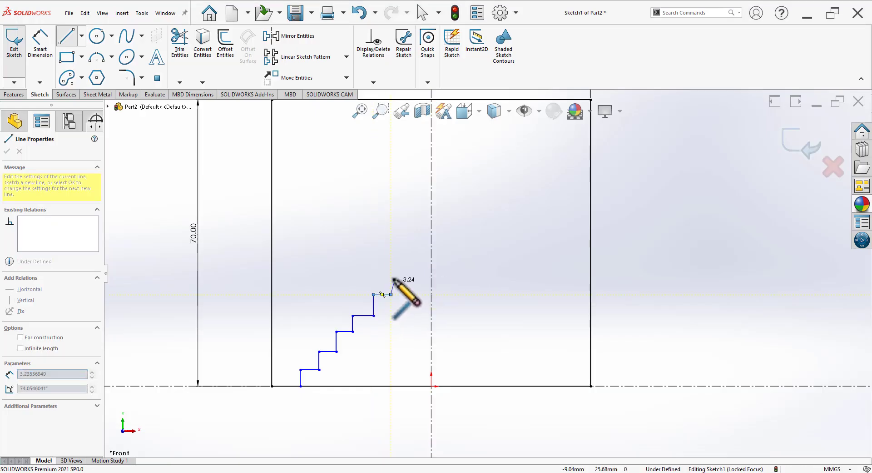
{"action": "left_click", "coordinate": [390, 294]}
{"action": "left_click", "coordinate": [390, 273]}
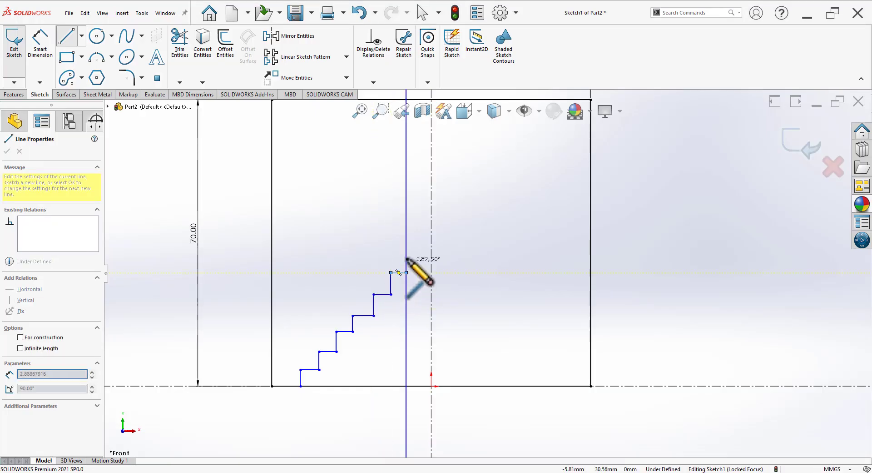
{"action": "left_click", "coordinate": [406, 273]}
{"action": "left_click", "coordinate": [406, 256]}
{"action": "left_click", "coordinate": [423, 240]}
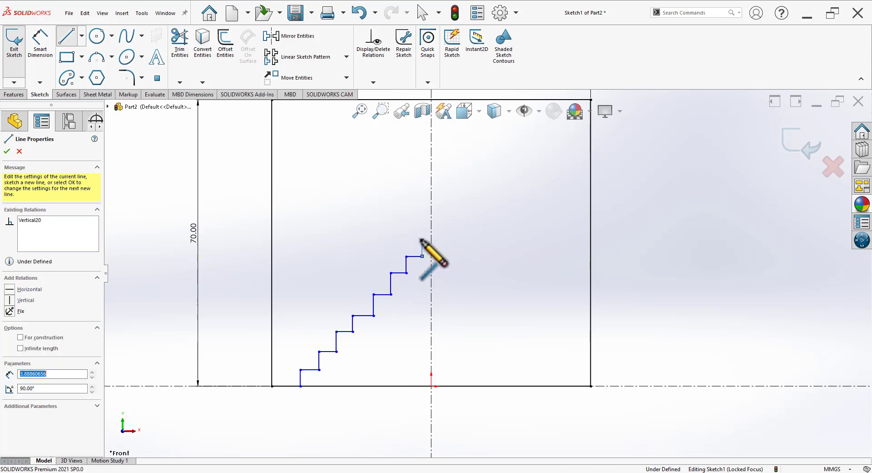
Box-select all the staircase lines and make them equal in length.
{"action": "scroll", "coordinate": [412, 304], "scroll_direction": "down", "scroll_amount": 2}
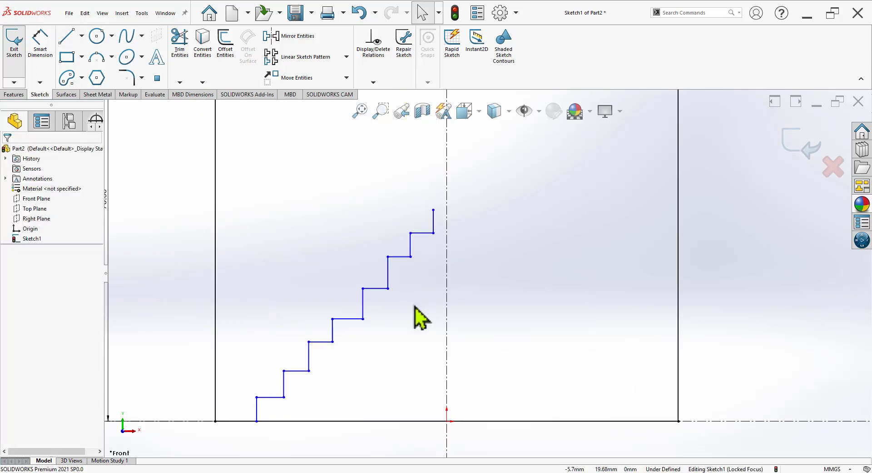
{"action": "left_click_drag", "start_coordinate": [437, 204], "coordinate": [236, 409]}
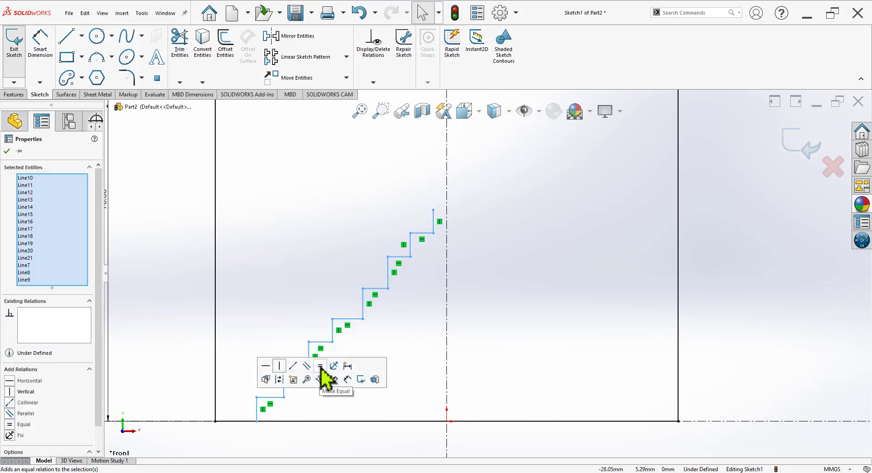
{"action": "left_click", "coordinate": [321, 366]}
{"action": "left_click", "coordinate": [521, 326]}
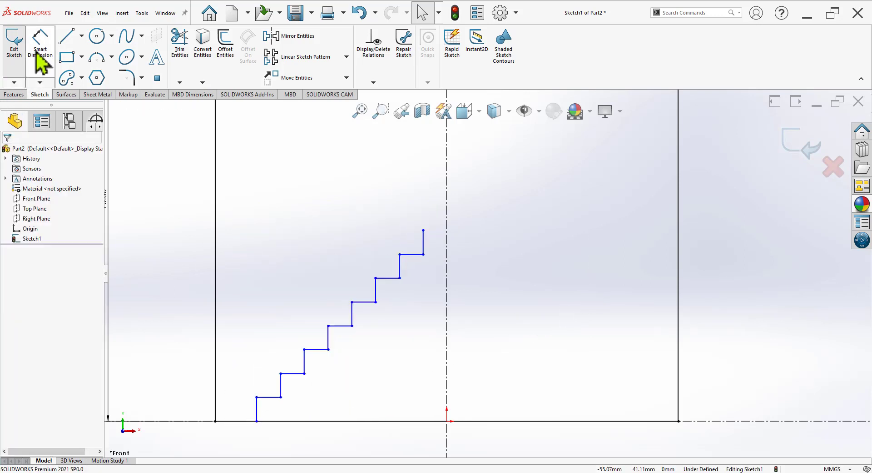
Check the jaw reference drawing, then box-select the staircase step lines again.
{"action": "left_click", "coordinate": [255, 468]}
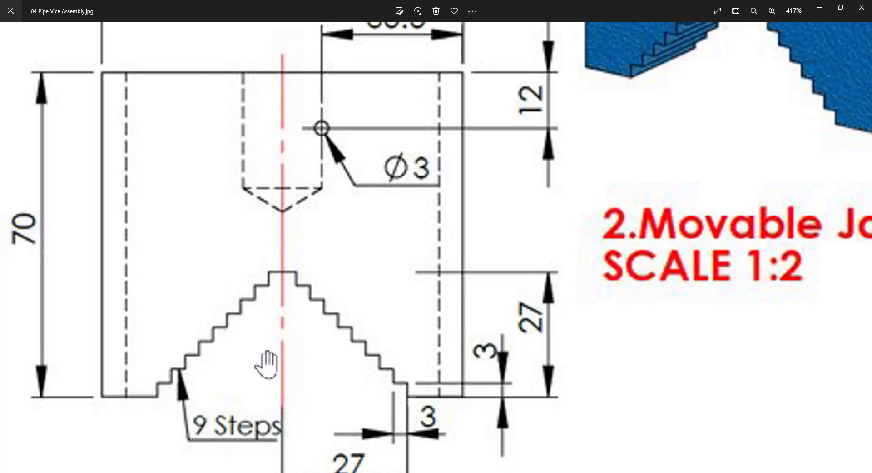
{"action": "key", "text": "alt+Tab"}
{"action": "scroll", "coordinate": [341, 314], "scroll_direction": "up", "scroll_amount": 2}
{"action": "scroll", "coordinate": [390, 307], "scroll_direction": "down", "scroll_amount": 4}
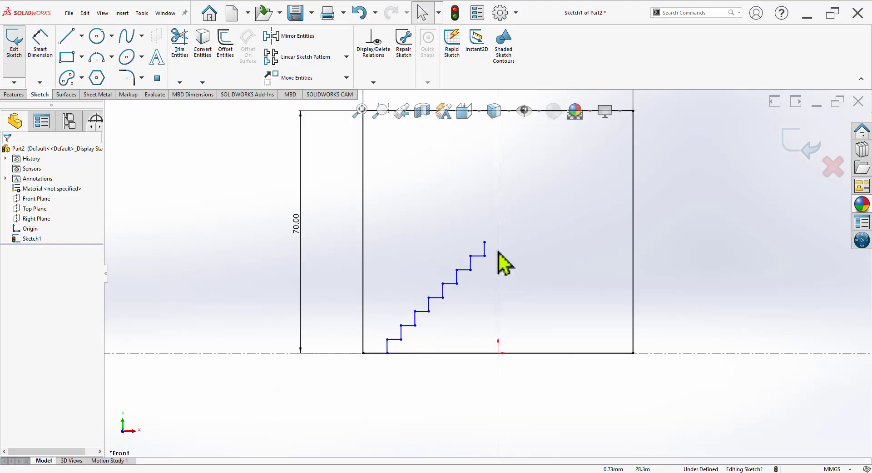
{"action": "left_click_drag", "start_coordinate": [489, 234], "coordinate": [379, 356]}
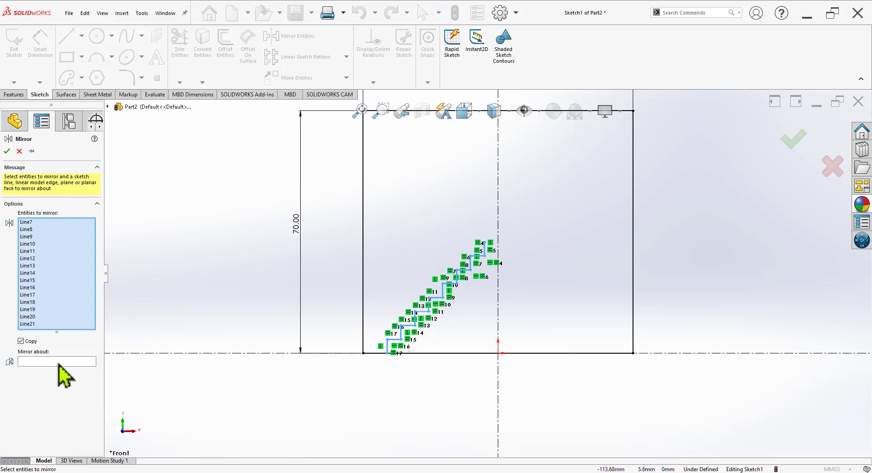
Mirror the staircase about the vertical centreline.
{"action": "left_click", "coordinate": [59, 363]}
{"action": "left_click", "coordinate": [499, 203]}
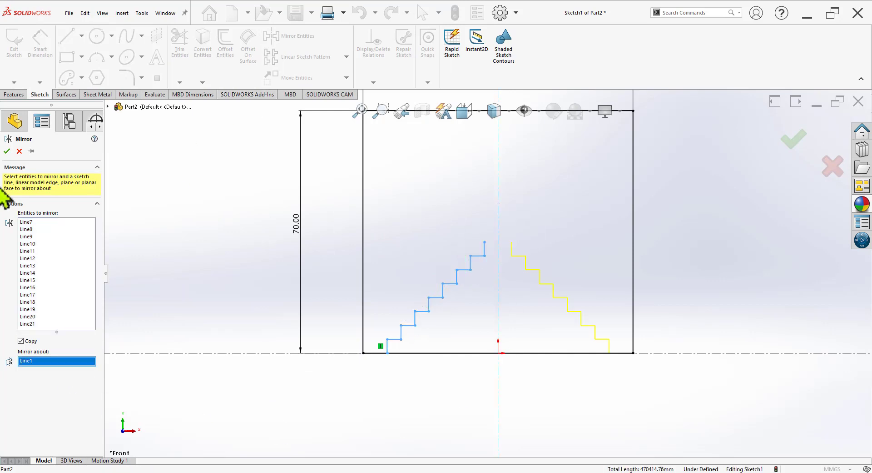
{"action": "left_click", "coordinate": [7, 151]}
{"action": "scroll", "coordinate": [580, 289], "scroll_direction": "down", "scroll_amount": 3}
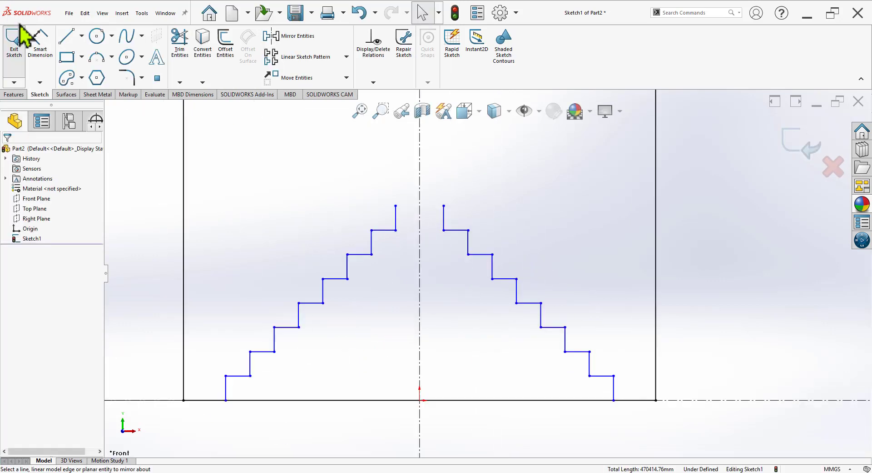
Dimension the bottom corner 27 from the centreline and the first step rise to 3.
{"action": "left_click", "coordinate": [226, 400]}
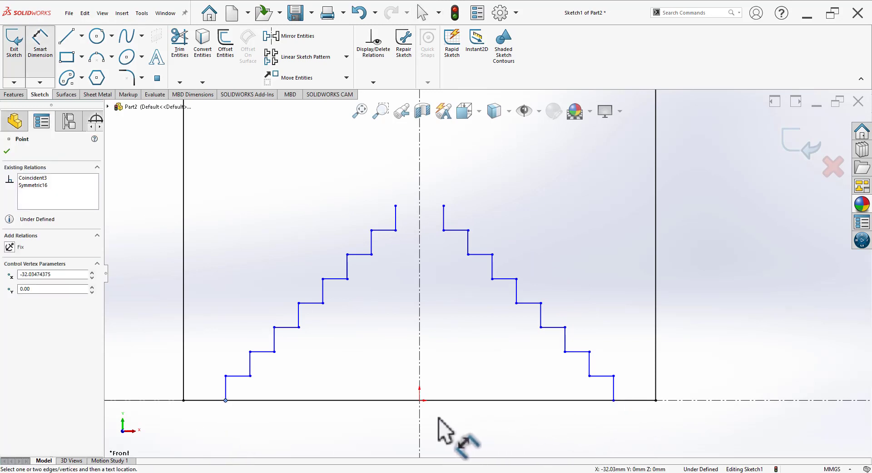
{"action": "left_click", "coordinate": [420, 416]}
{"action": "left_click", "coordinate": [346, 419]}
{"action": "type", "text": "27"}
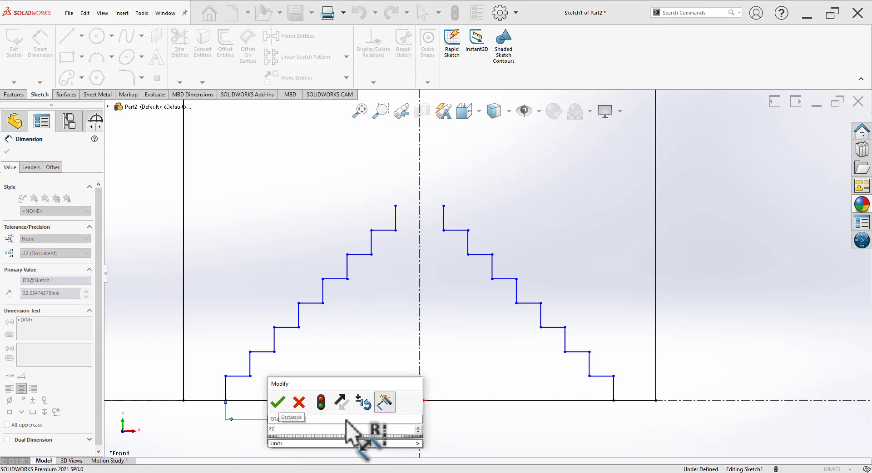
{"action": "key", "text": "Return"}
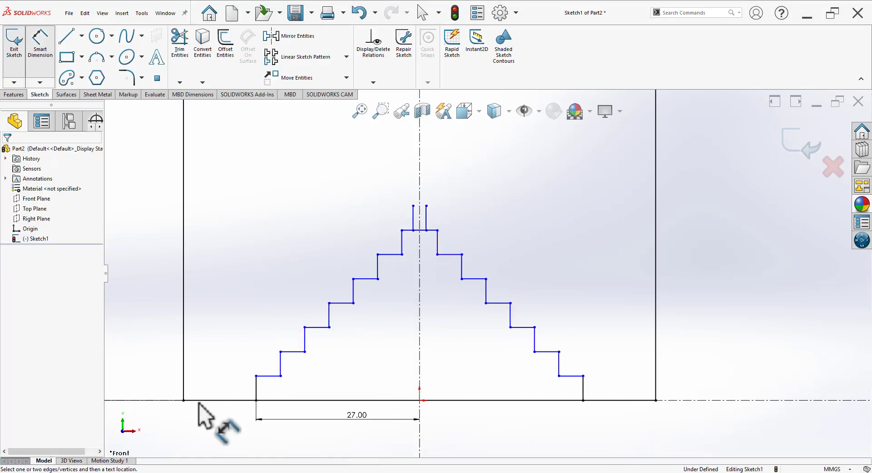
{"action": "left_click", "coordinate": [255, 389]}
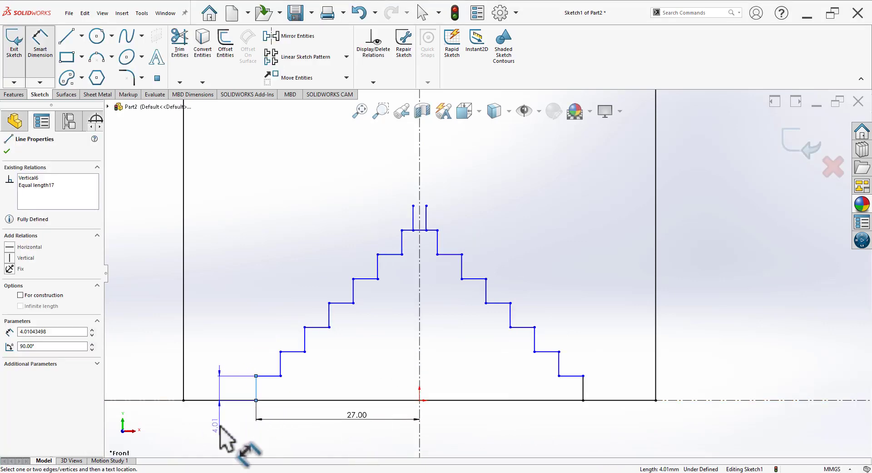
{"action": "left_click", "coordinate": [219, 429]}
{"action": "type", "text": "3"}
{"action": "key", "text": "Return"}
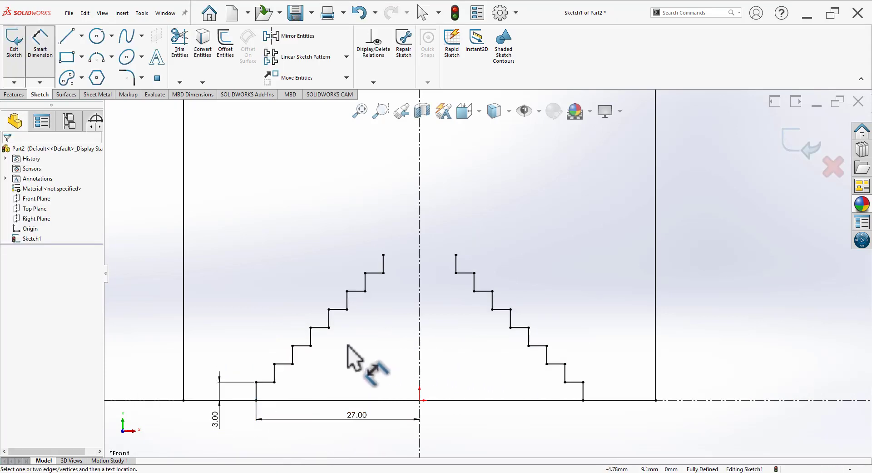
Extend the top of the staircase with additional rises and treads.
{"action": "scroll", "coordinate": [507, 222], "scroll_direction": "down", "scroll_amount": 1}
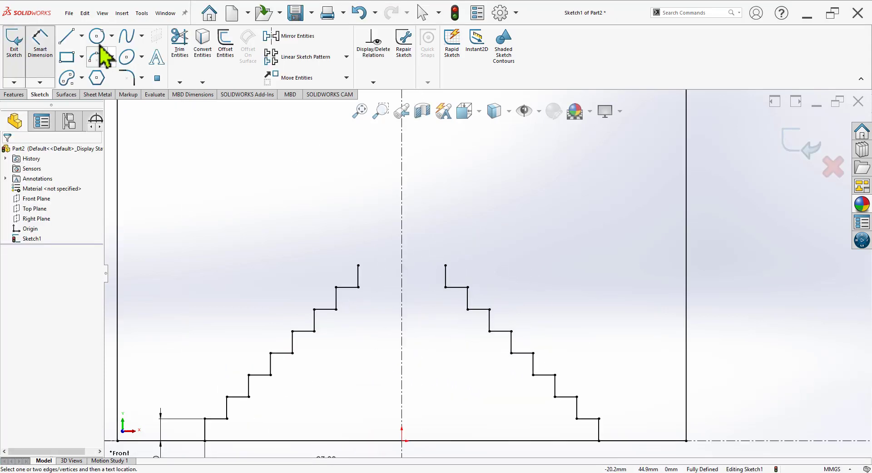
{"action": "key", "text": "l"}
{"action": "left_click", "coordinate": [358, 264]}
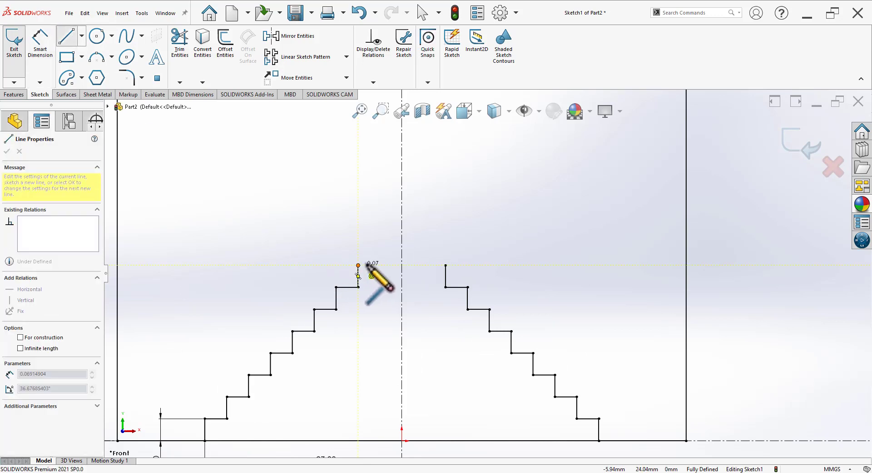
{"action": "left_click", "coordinate": [375, 265]}
{"action": "left_click", "coordinate": [376, 265]}
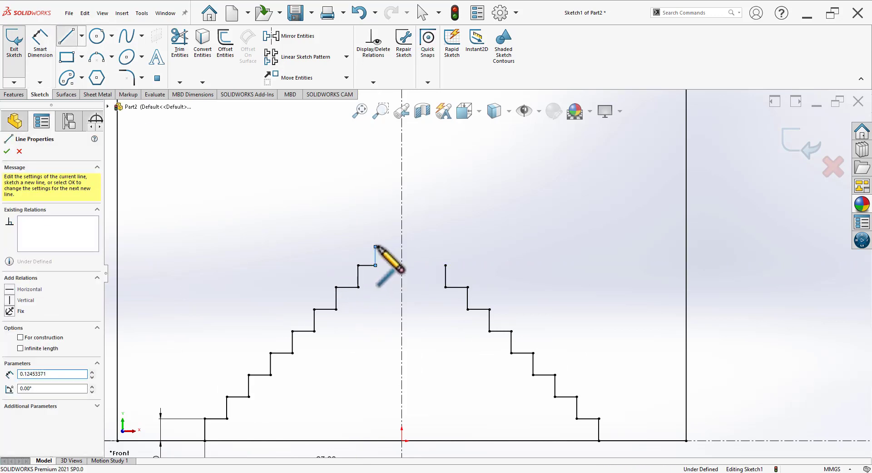
{"action": "left_click", "coordinate": [376, 246]}
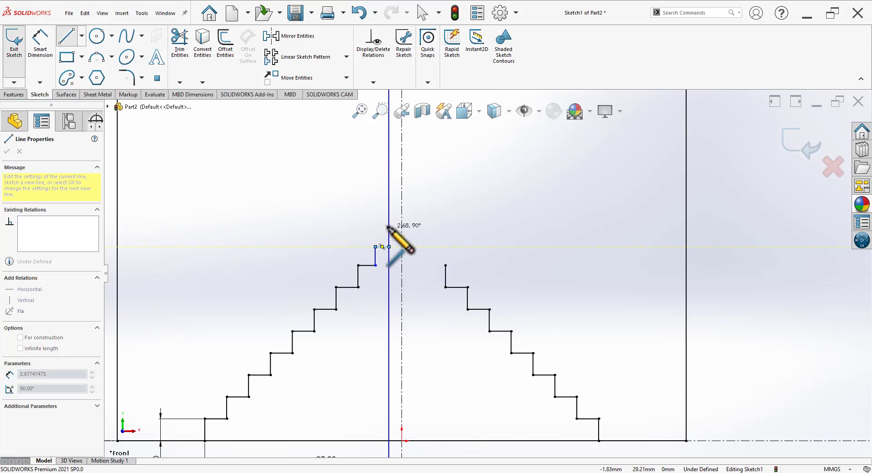
{"action": "left_click", "coordinate": [411, 223]}
{"action": "key", "text": "Escape"}
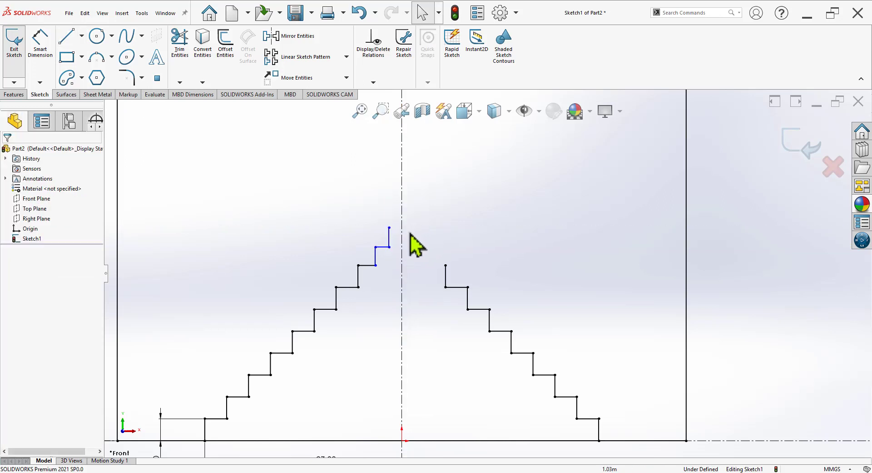
Make the upper stair lines equal and delete the short segment above the top stair.
{"action": "scroll", "coordinate": [400, 250], "scroll_direction": "down", "scroll_amount": 3}
{"action": "left_click_drag", "start_coordinate": [393, 241], "coordinate": [344, 300]}
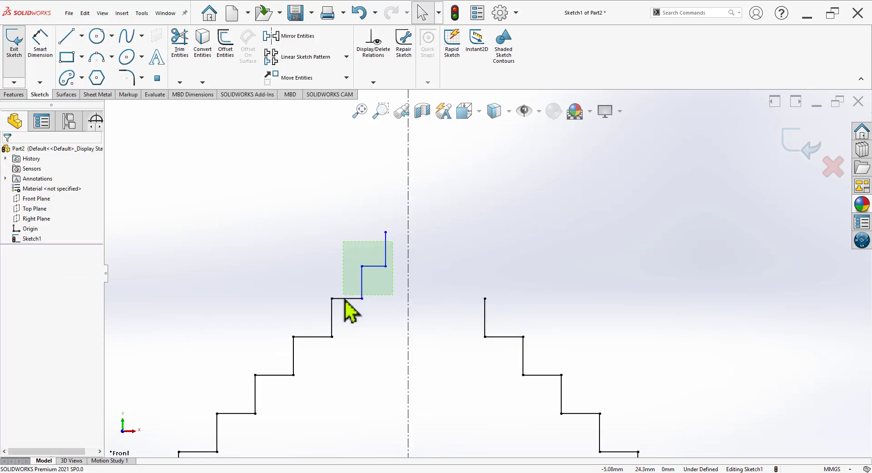
{"action": "left_click", "coordinate": [429, 277]}
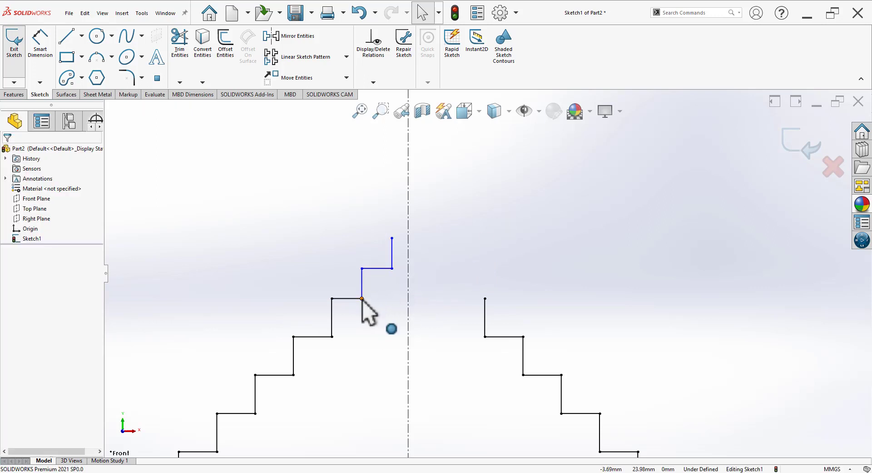
{"action": "left_click_drag", "start_coordinate": [363, 299], "coordinate": [377, 303]}
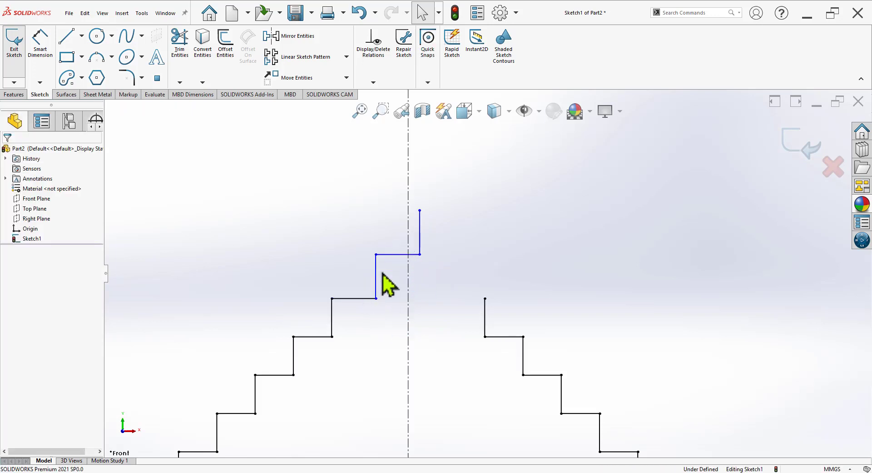
{"action": "mouse_move", "coordinate": [397, 233]}
{"action": "left_mouse_down"}
{"action": "mouse_move", "coordinate": [359, 331]}
{"action": "mouse_move", "coordinate": [331, 335]}
{"action": "mouse_move", "coordinate": [318, 351]}
{"action": "left_mouse_up"}
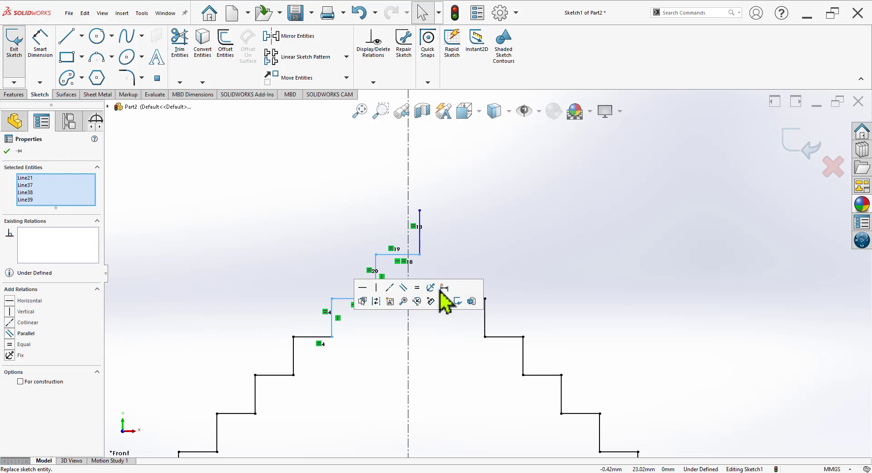
{"action": "left_click", "coordinate": [420, 241], "text": "ctrl"}
{"action": "left_click", "coordinate": [501, 202]}
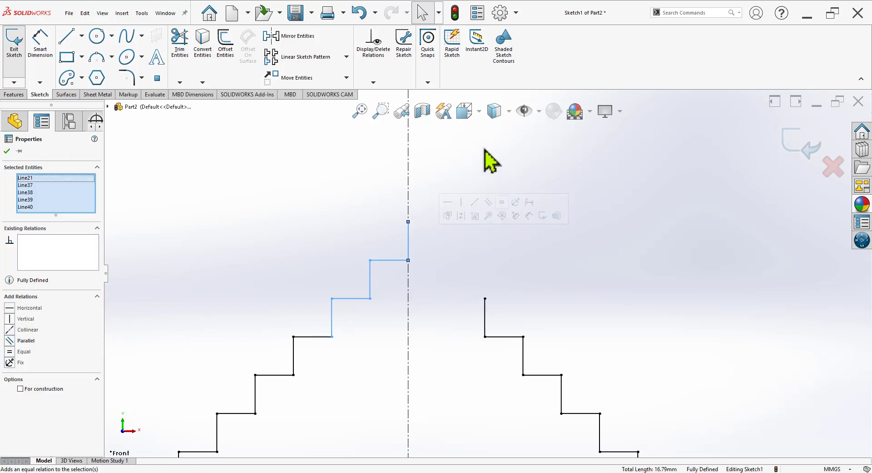
{"action": "left_click", "coordinate": [485, 155]}
{"action": "left_click", "coordinate": [409, 239]}
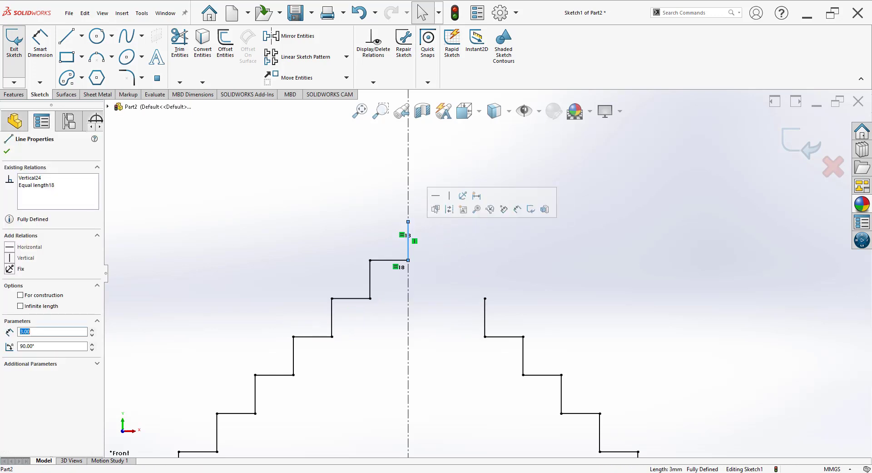
{"action": "key", "text": "Delete"}
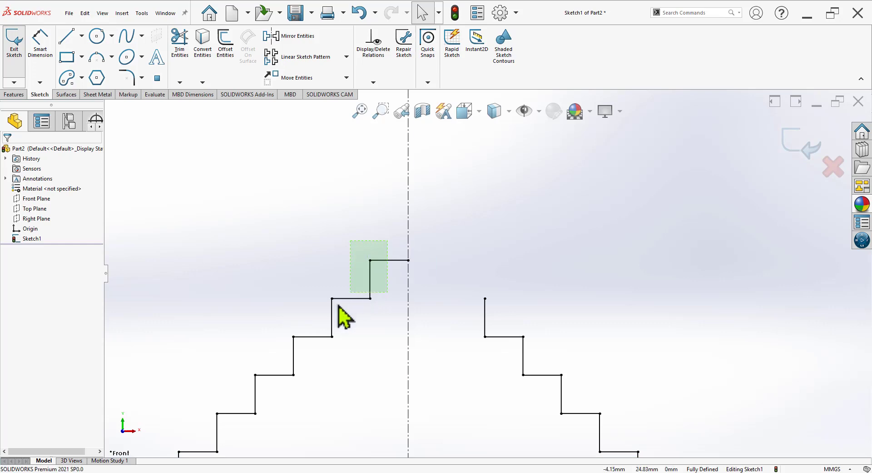
Mirror the upper stair lines about the centreline and delete the line across the peak.
{"action": "left_click_drag", "start_coordinate": [388, 244], "coordinate": [327, 312]}
{"action": "left_click", "coordinate": [303, 43]}
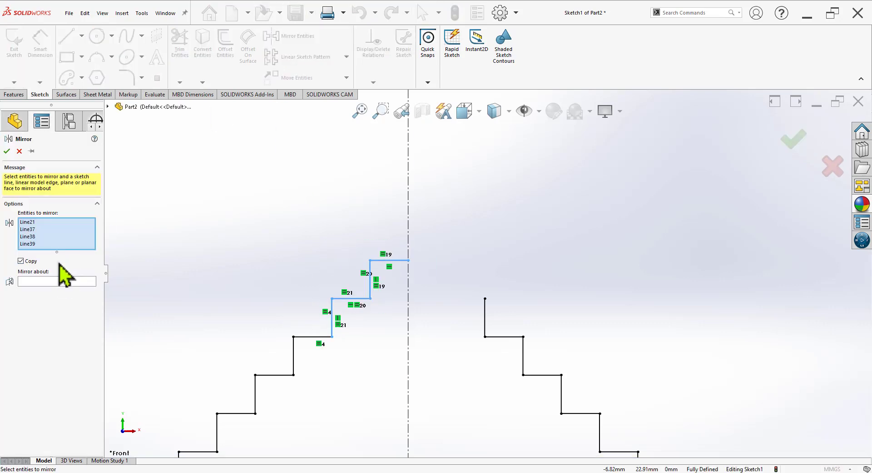
{"action": "left_click", "coordinate": [66, 280]}
{"action": "left_click", "coordinate": [409, 219]}
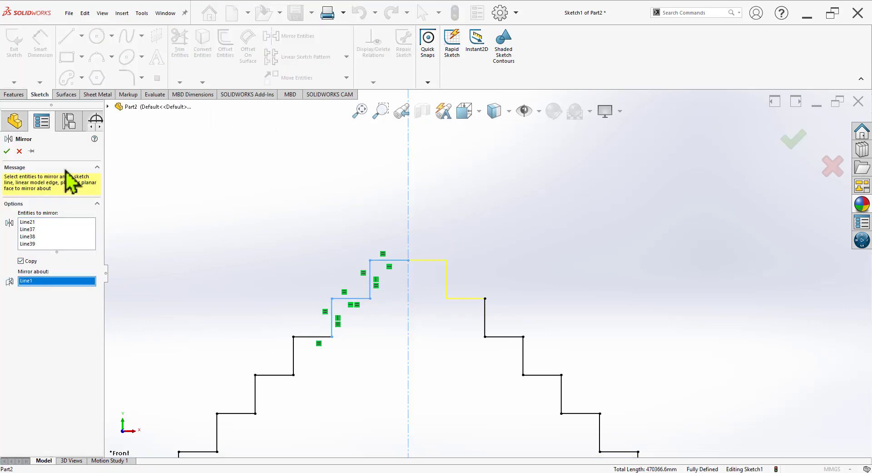
{"action": "left_click", "coordinate": [6, 152]}
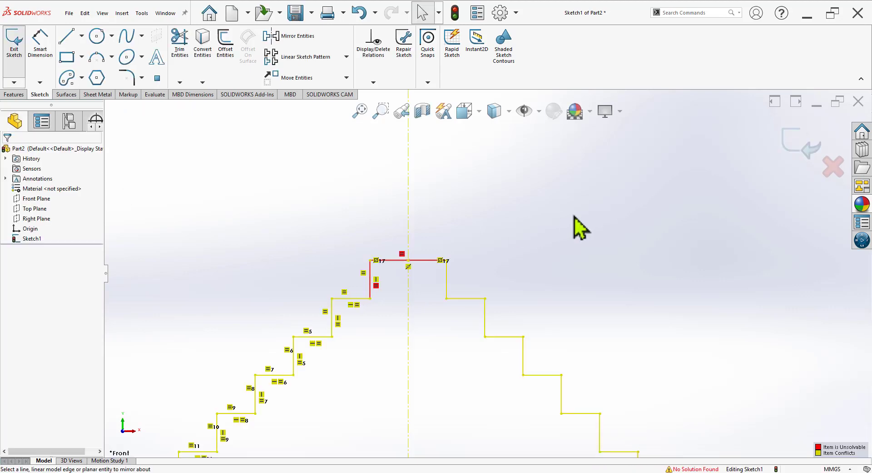
{"action": "left_click", "coordinate": [438, 260]}
{"action": "key", "text": "Delete"}
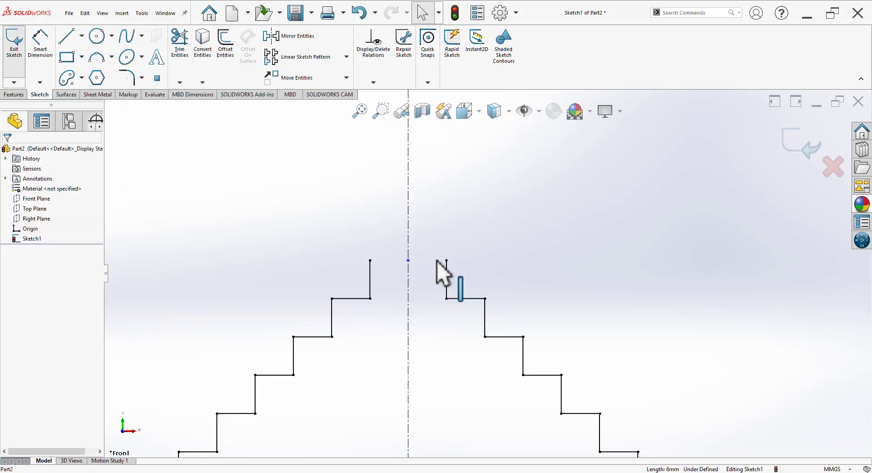
{"action": "left_click", "coordinate": [67, 35]}
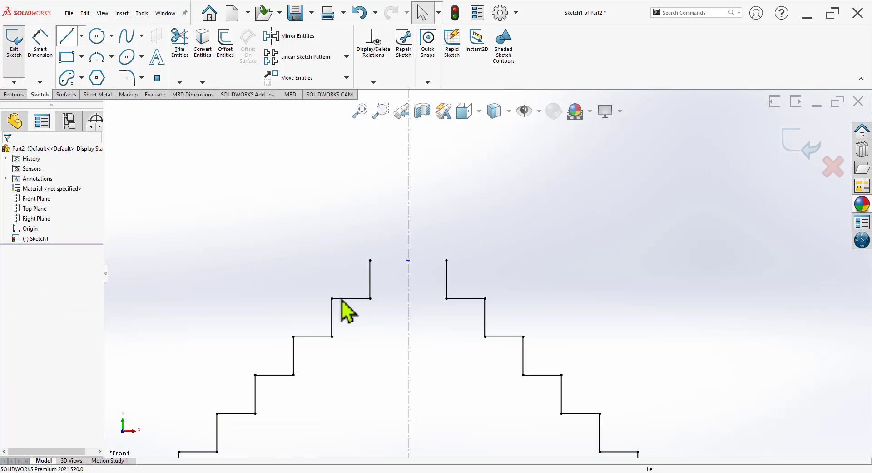
Close the stair peak with a top line joining both stair ends.
{"action": "left_click", "coordinate": [447, 260]}
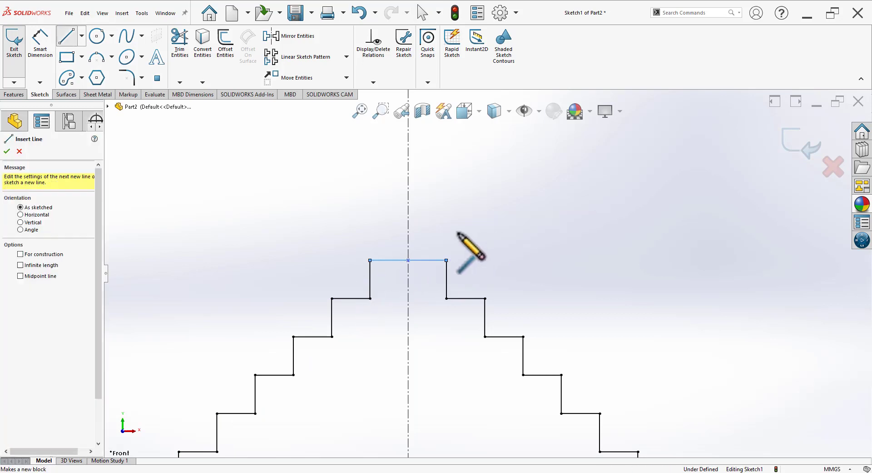
{"action": "key", "text": "Escape"}
{"action": "scroll", "coordinate": [469, 247], "scroll_direction": "up", "scroll_amount": 3}
{"action": "scroll", "coordinate": [532, 282], "scroll_direction": "up", "scroll_amount": 2}
{"action": "scroll", "coordinate": [482, 293], "scroll_direction": "down", "scroll_amount": 1}
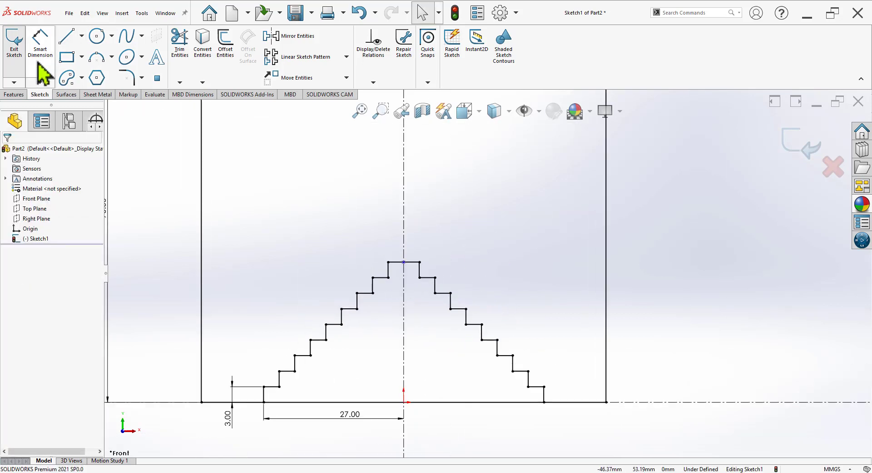
Dimension the peak height from the bottom line as 27 mm to fully define the sketch.
{"action": "left_click", "coordinate": [49, 47]}
{"action": "left_click", "coordinate": [411, 262]}
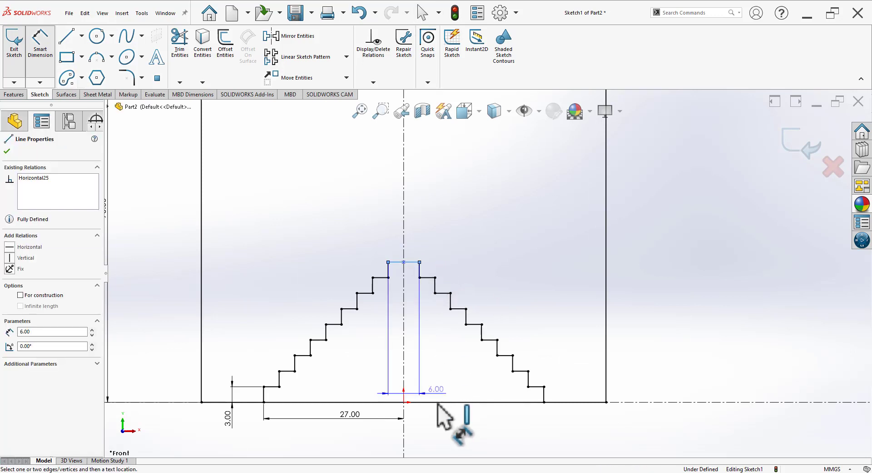
{"action": "left_click", "coordinate": [438, 403]}
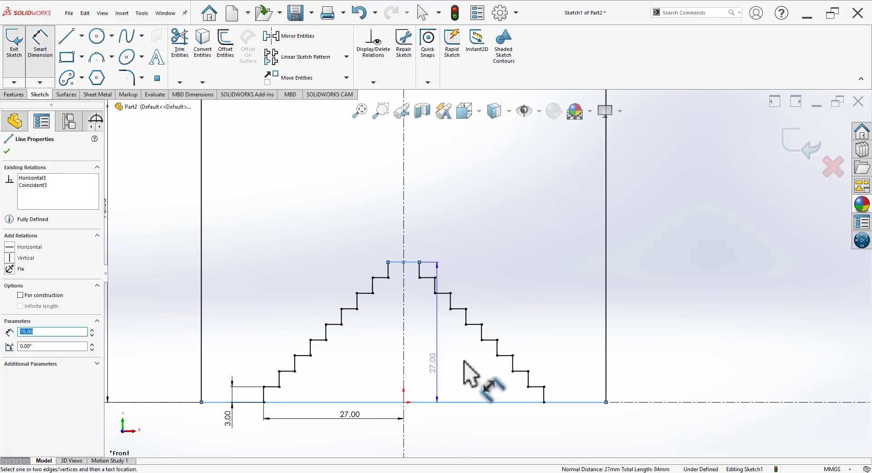
{"action": "key", "text": "Escape"}
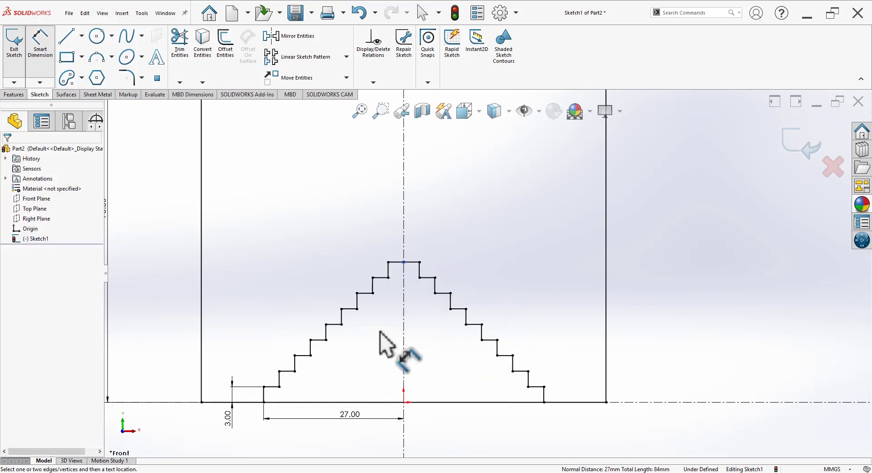
{"action": "scroll", "coordinate": [450, 318], "scroll_direction": "up", "scroll_amount": 5}
{"action": "scroll", "coordinate": [477, 291], "scroll_direction": "down", "scroll_amount": 2}
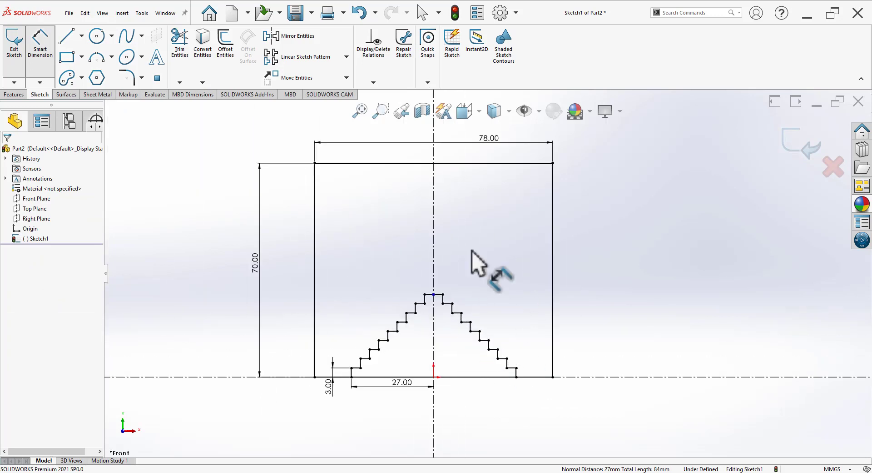
{"action": "scroll", "coordinate": [522, 300], "scroll_direction": "down", "scroll_amount": 2}
{"action": "left_click", "coordinate": [390, 296]}
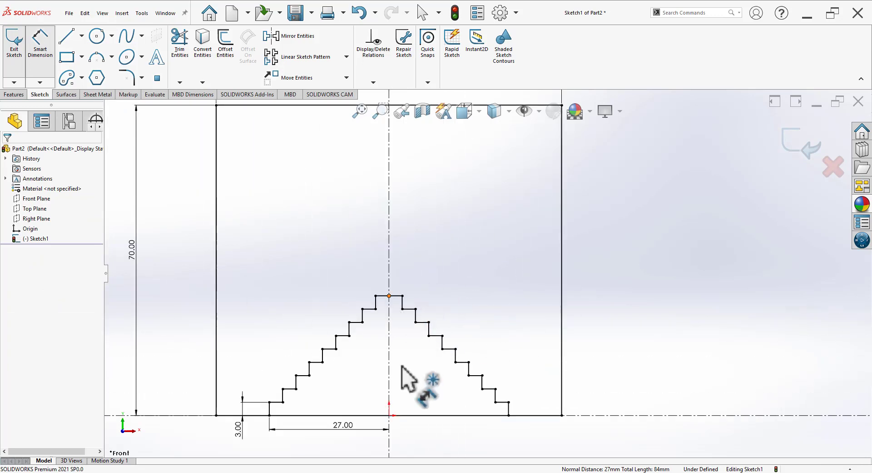
{"action": "left_click", "coordinate": [415, 415]}
{"action": "left_click", "coordinate": [177, 382]}
{"action": "left_click", "coordinate": [207, 406]}
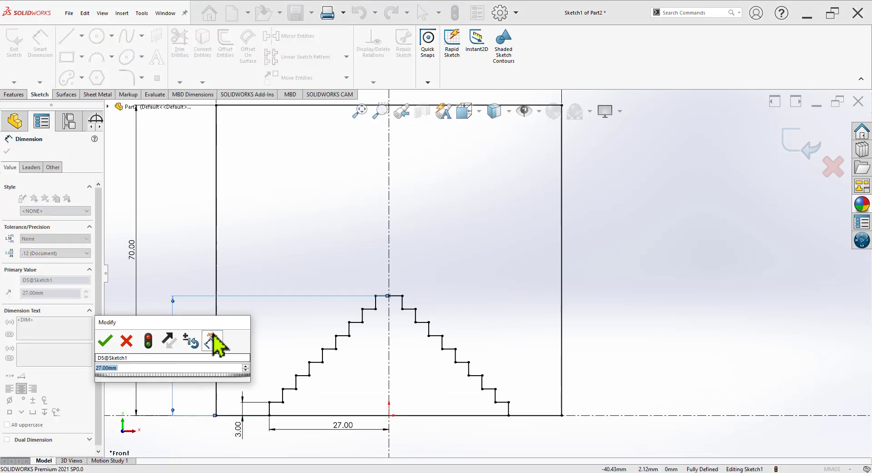
{"action": "left_click", "coordinate": [105, 341]}
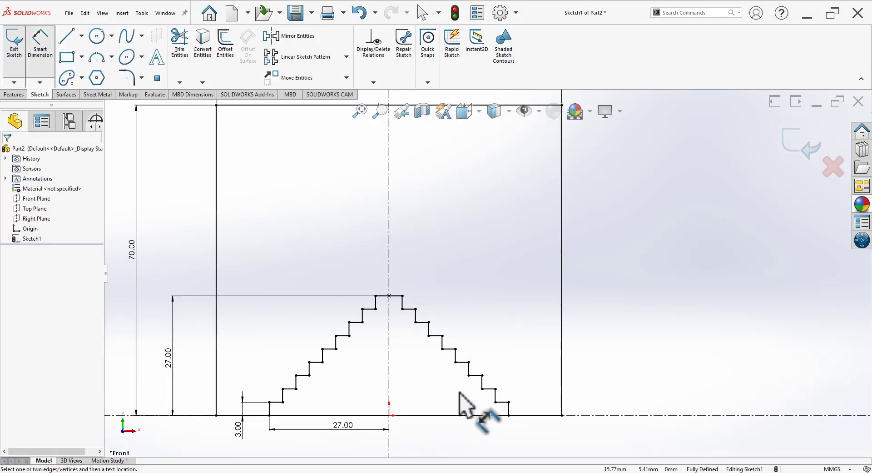
{"action": "scroll", "coordinate": [461, 400], "scroll_direction": "down", "scroll_amount": 3}
{"action": "scroll", "coordinate": [468, 377], "scroll_direction": "up", "scroll_amount": 3}
{"action": "scroll", "coordinate": [454, 336], "scroll_direction": "down", "scroll_amount": 1}
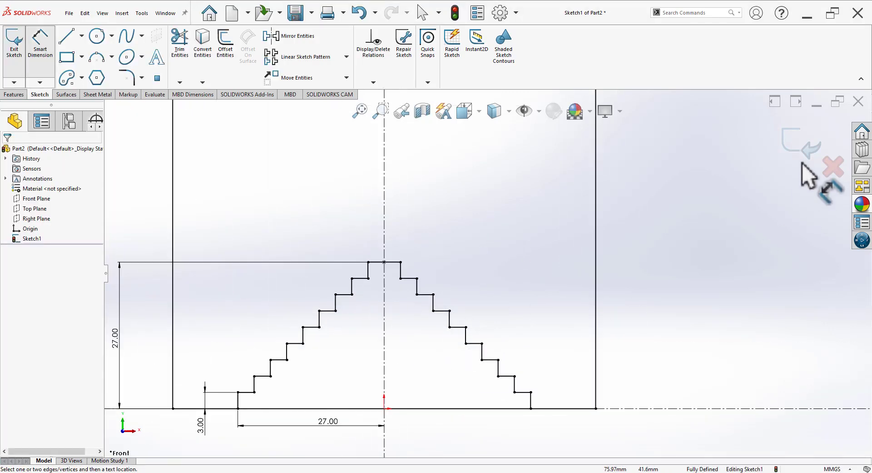
Exit the sketch and switch to the isometric view.
{"action": "left_click", "coordinate": [802, 146]}
{"action": "key", "text": "space"}
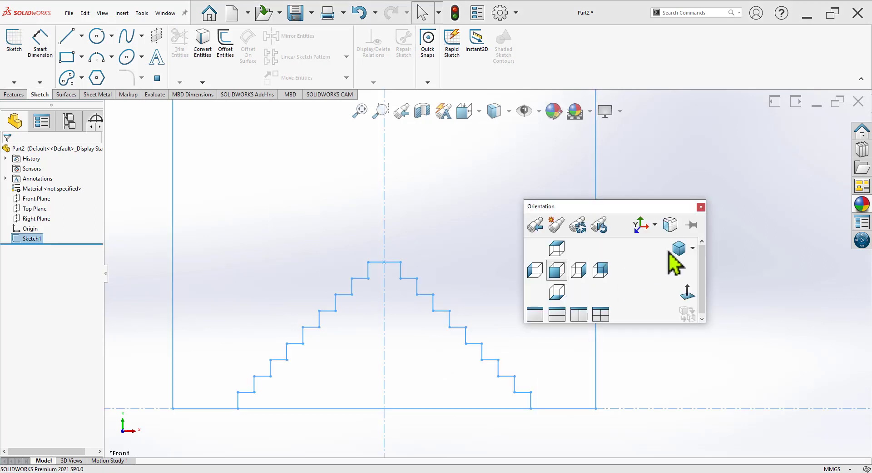
{"action": "left_click", "coordinate": [678, 249]}
Extrude the sketch 24 mm Mid Plane into a solid jaw block.
{"action": "left_click", "coordinate": [13, 94]}
{"action": "left_click", "coordinate": [17, 41]}
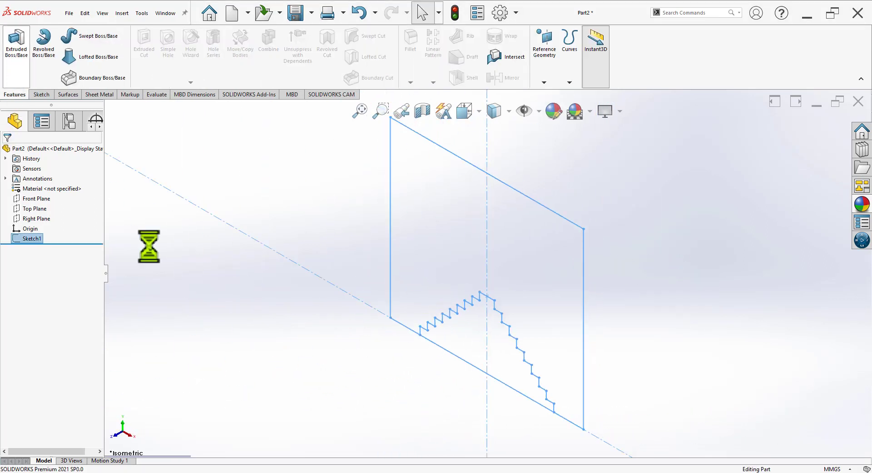
{"action": "key", "text": "alt+Tab"}
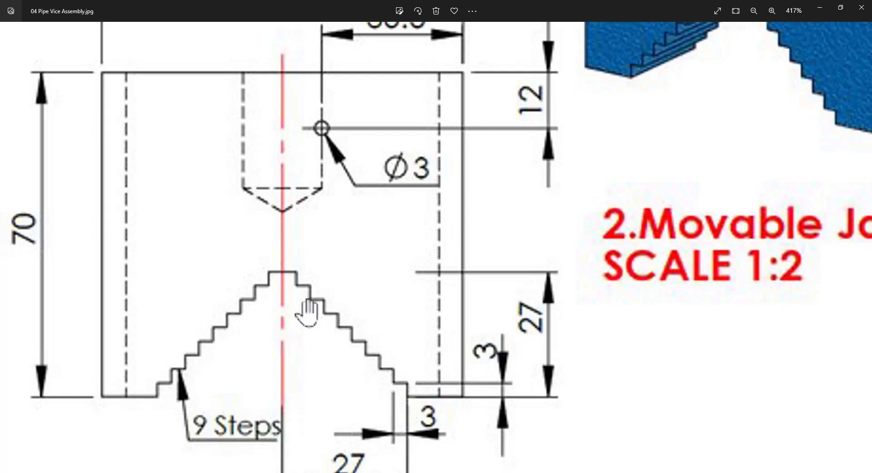
{"action": "scroll", "coordinate": [354, 236], "scroll_direction": "down", "scroll_amount": 5}
{"action": "scroll", "coordinate": [360, 247], "scroll_direction": "down", "scroll_amount": 2}
{"action": "scroll", "coordinate": [195, 282], "scroll_direction": "up", "scroll_amount": 2}
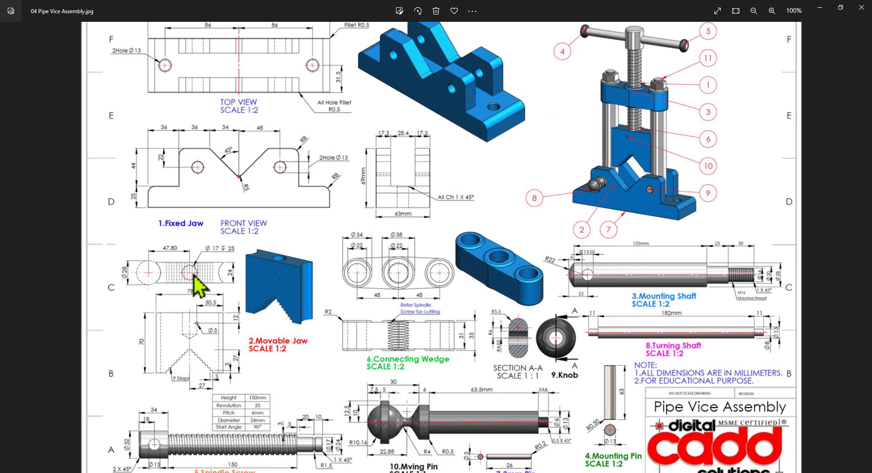
{"action": "scroll", "coordinate": [166, 336], "scroll_direction": "up", "scroll_amount": 2}
{"action": "left_click_drag", "start_coordinate": [161, 325], "coordinate": [203, 324]}
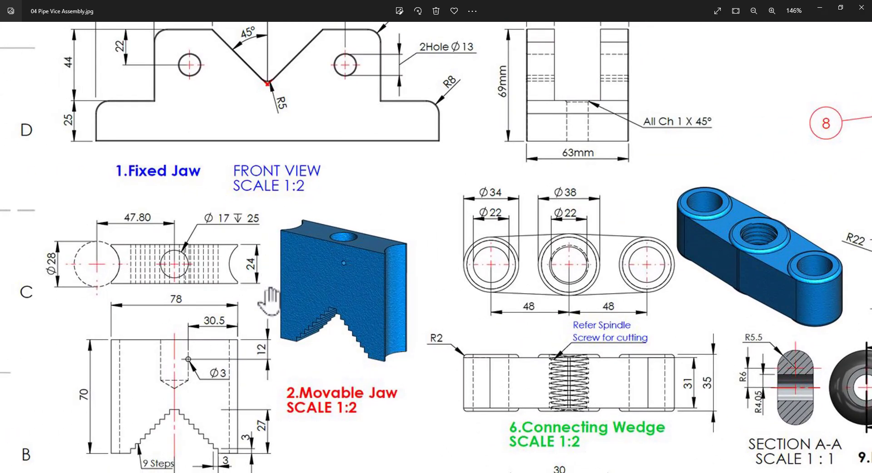
{"action": "key", "text": "alt+Tab"}
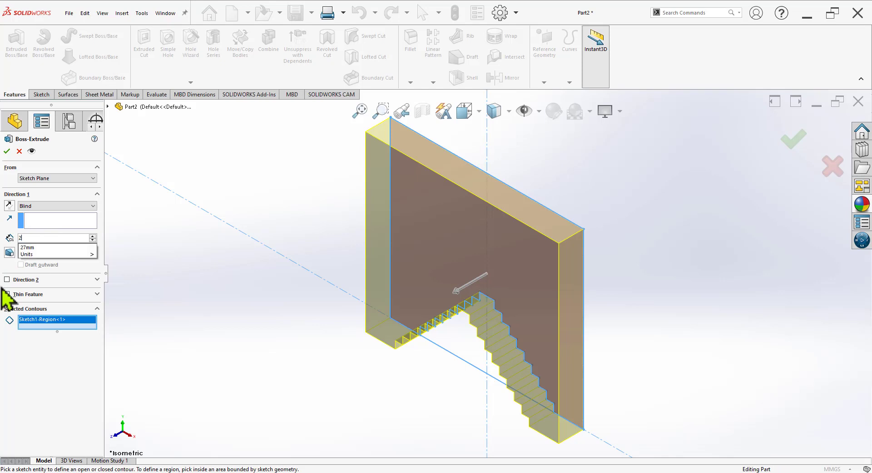
{"action": "type", "text": "4"}
{"action": "key", "text": "Return"}
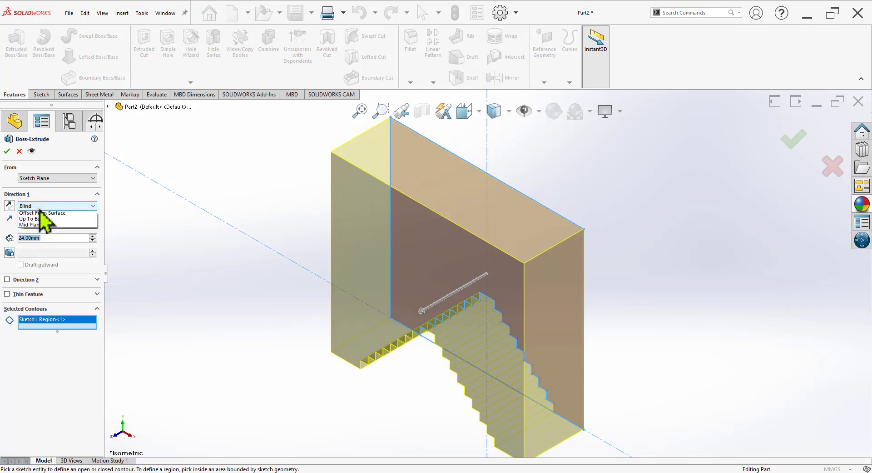
{"action": "left_click", "coordinate": [45, 244]}
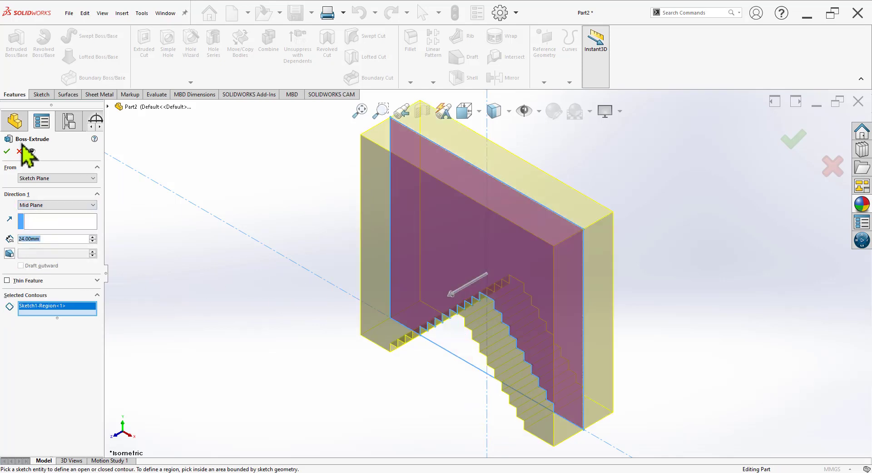
{"action": "left_click", "coordinate": [7, 152]}
{"action": "scroll", "coordinate": [489, 334], "scroll_direction": "up", "scroll_amount": 3}
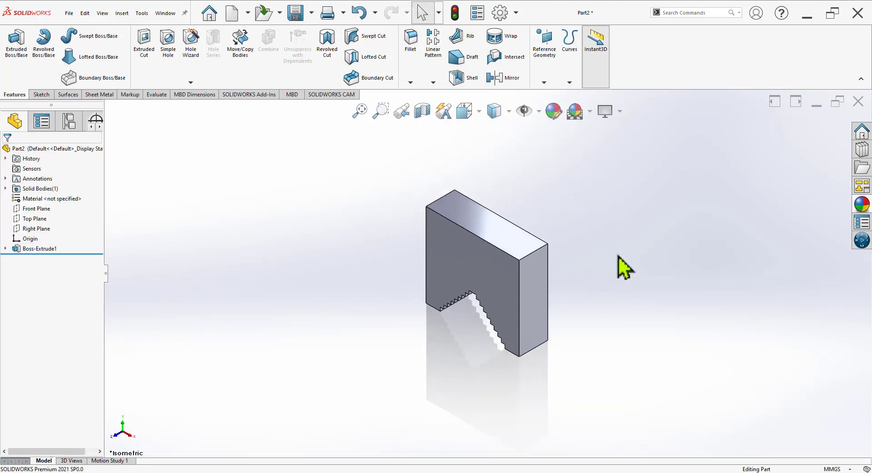
{"action": "scroll", "coordinate": [619, 267], "scroll_direction": "down", "scroll_amount": 2}
Set the scene background to Plain White.
{"action": "middle_click_drag", "start_coordinate": [579, 338], "coordinate": [591, 157]}
{"action": "left_click", "coordinate": [590, 111]}
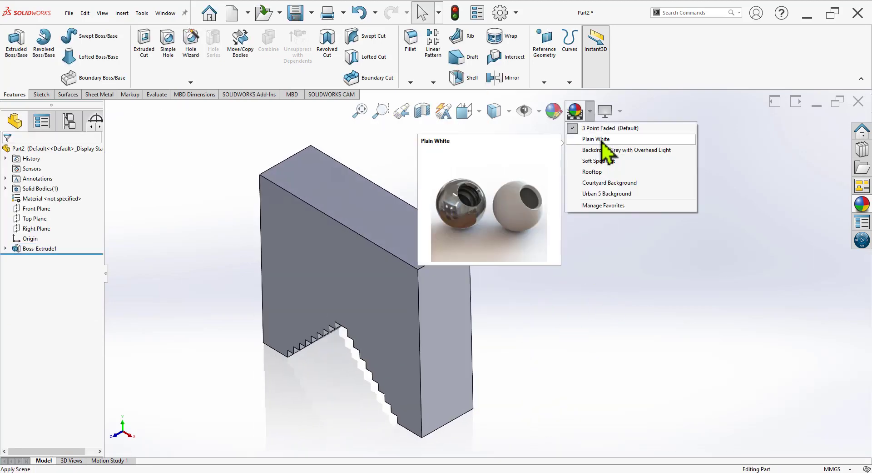
{"action": "left_click", "coordinate": [601, 138]}
Apply the Metal > Iron cast iron appearance to the part and colour it yellow.
{"action": "left_click", "coordinate": [862, 206]}
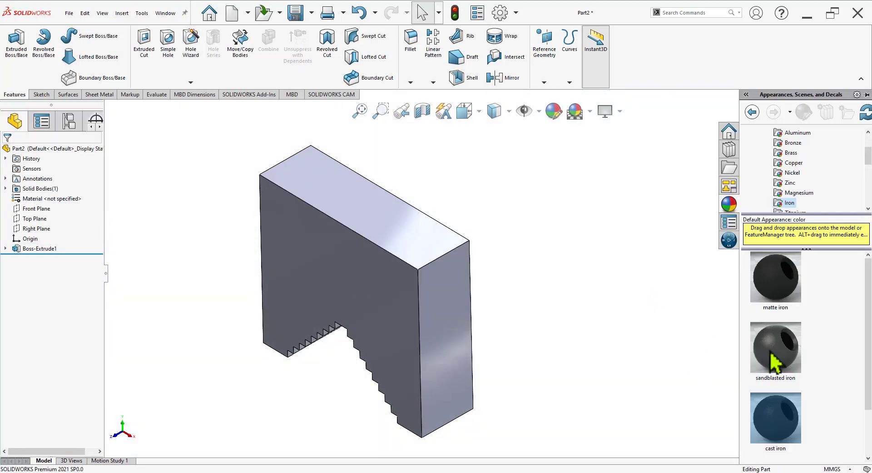
{"action": "double_click", "coordinate": [788, 415]}
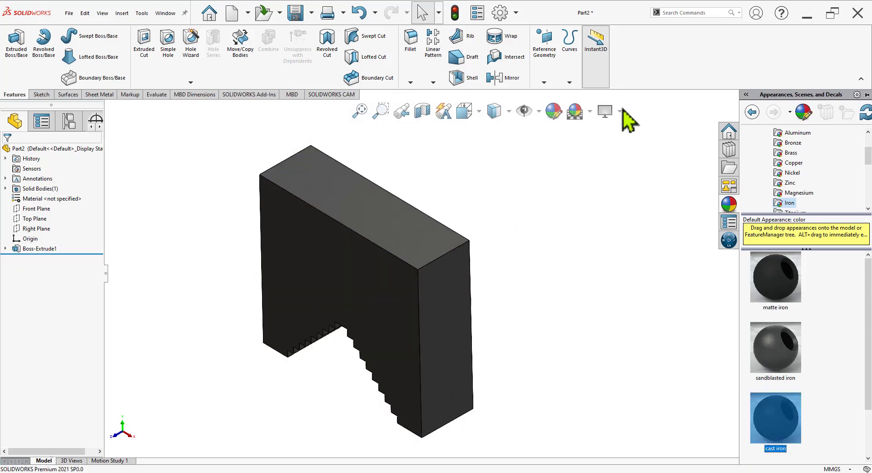
{"action": "left_click", "coordinate": [562, 116]}
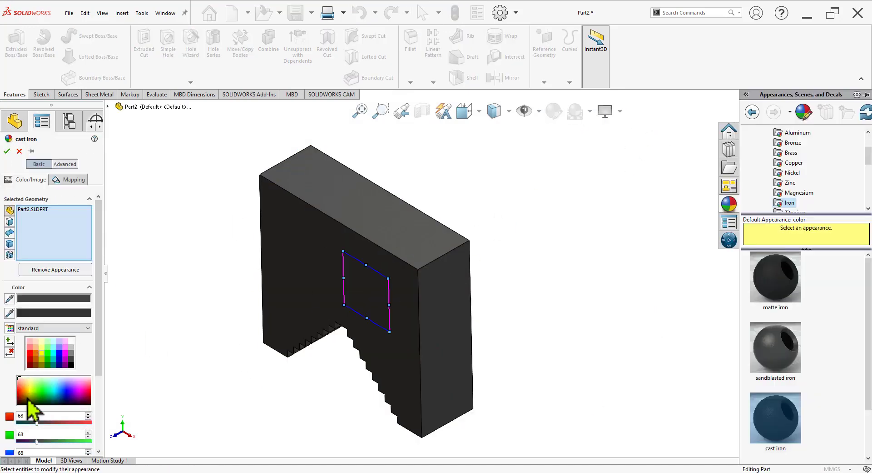
{"action": "left_click", "coordinate": [43, 354]}
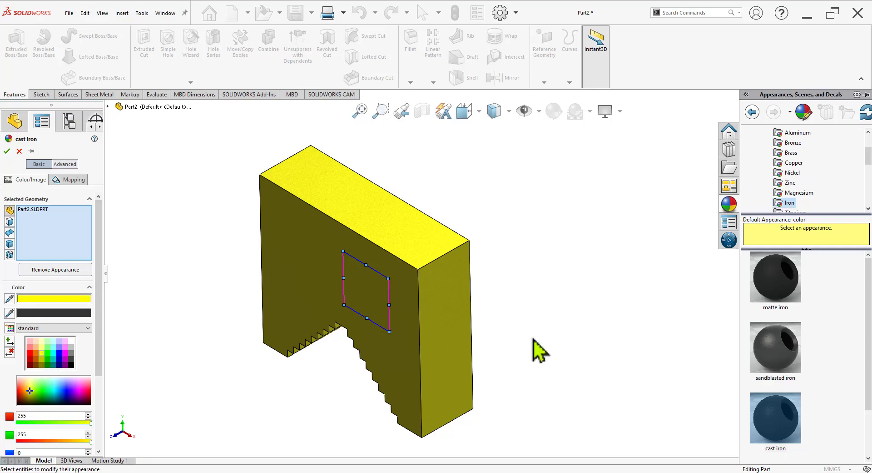
Stretch the texture mapping across the part and change the colour to teal (0, 192, 192).
{"action": "middle_click_drag", "start_coordinate": [534, 339], "coordinate": [386, 283]}
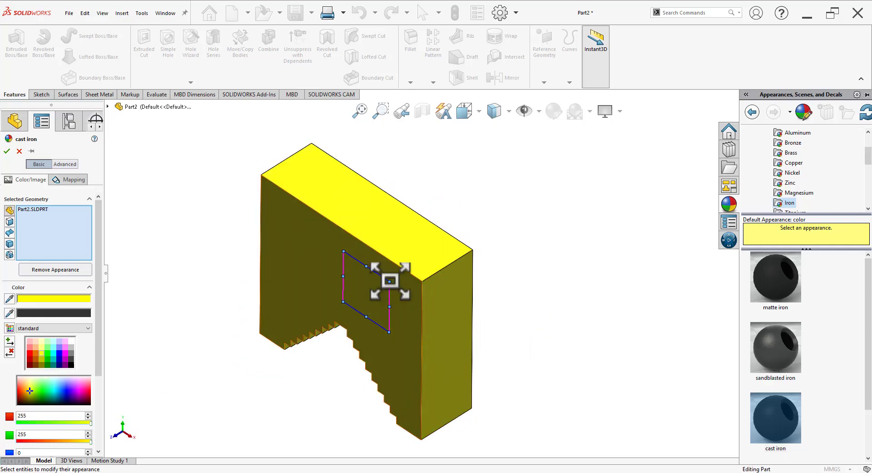
{"action": "left_click_drag", "start_coordinate": [390, 281], "coordinate": [458, 248]}
{"action": "scroll", "coordinate": [360, 276], "scroll_direction": "down", "scroll_amount": 2}
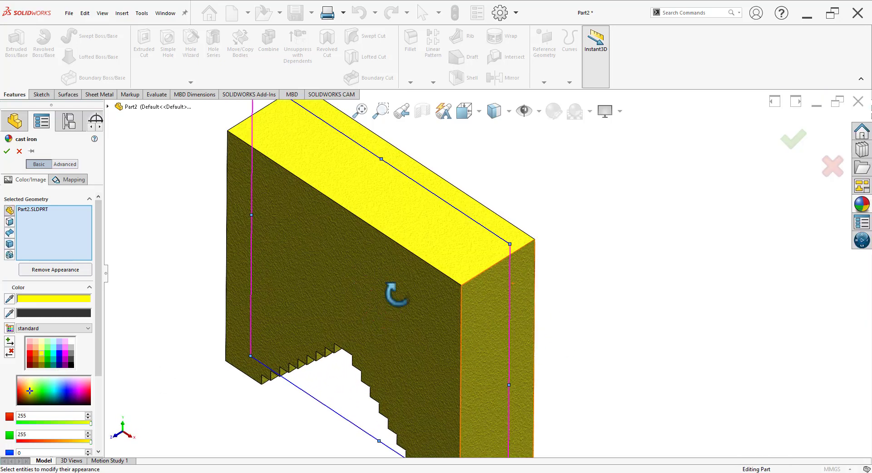
{"action": "mouse_move", "coordinate": [396, 293]}
{"action": "middle_mouse_down"}
{"action": "mouse_move", "coordinate": [415, 263]}
{"action": "mouse_move", "coordinate": [399, 288]}
{"action": "middle_mouse_up"}
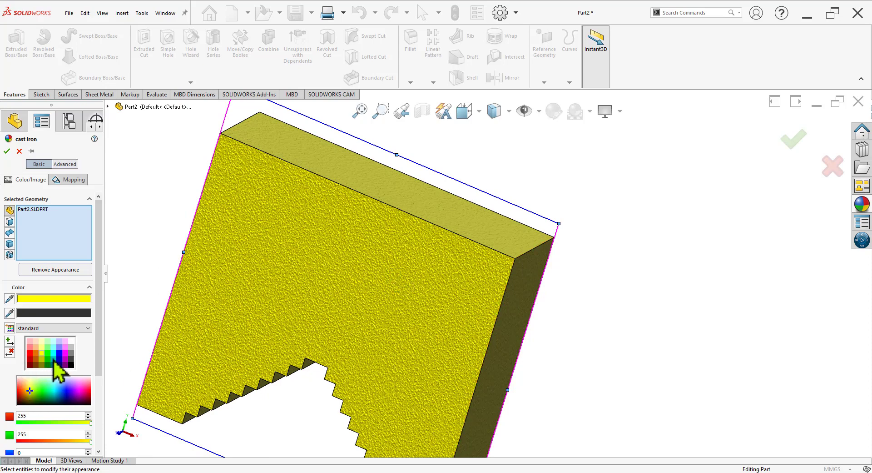
{"action": "left_click", "coordinate": [55, 361]}
{"action": "scroll", "coordinate": [334, 371], "scroll_direction": "up", "scroll_amount": 2}
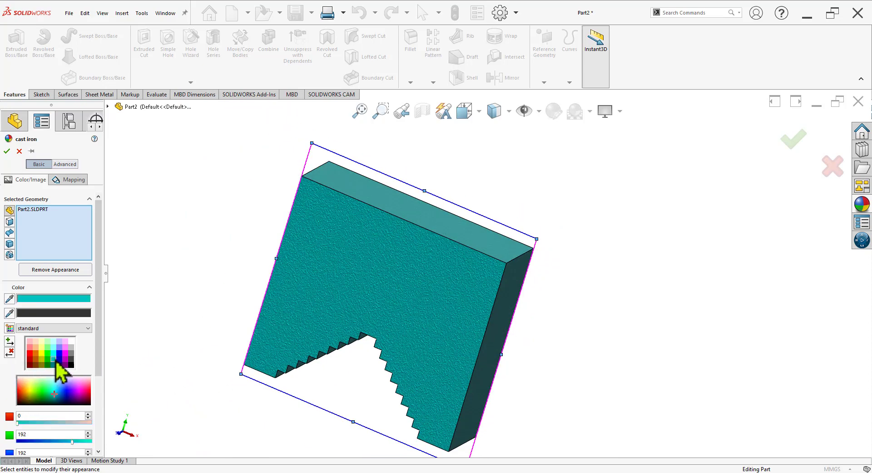
{"action": "left_click", "coordinate": [7, 152]}
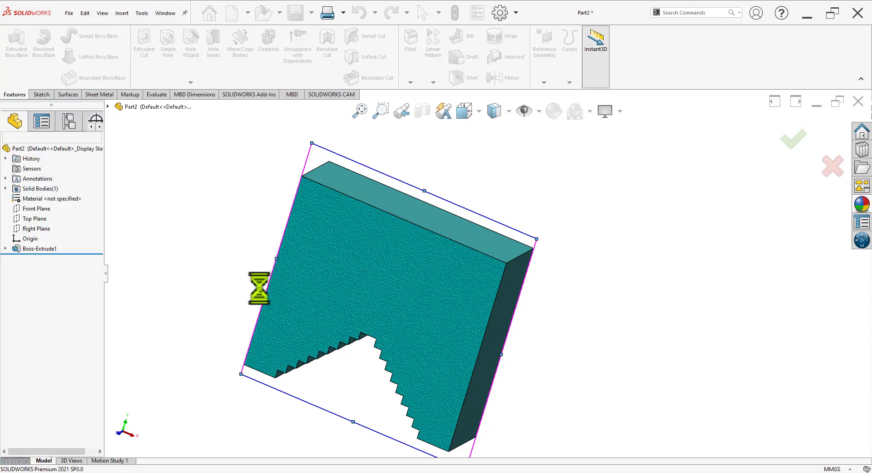
{"action": "mouse_move", "coordinate": [253, 287]}
{"action": "middle_mouse_down"}
{"action": "mouse_move", "coordinate": [616, 286]}
{"action": "mouse_move", "coordinate": [655, 276]}
{"action": "mouse_move", "coordinate": [598, 357]}
{"action": "mouse_move", "coordinate": [591, 390]}
{"action": "middle_mouse_up"}
Pan the drawing to the Movable Jaw views and the Ø3 hole.
{"action": "left_click_drag", "start_coordinate": [225, 328], "coordinate": [368, 258]}
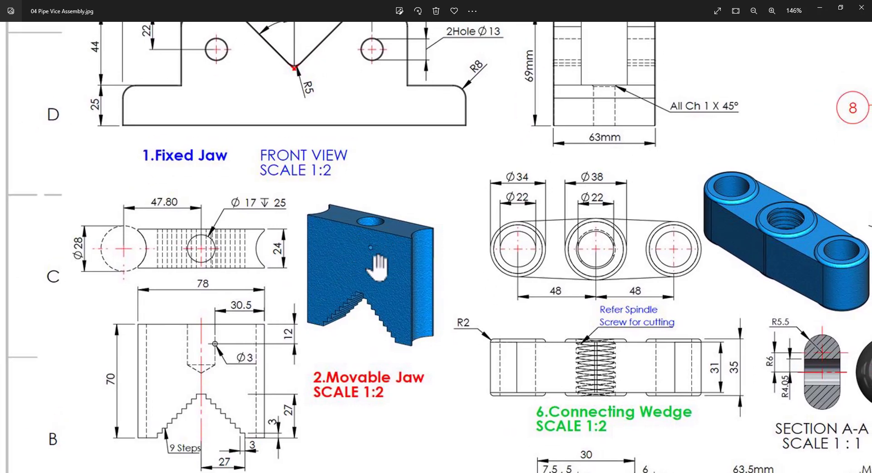
{"action": "left_click_drag", "start_coordinate": [235, 396], "coordinate": [239, 371]}
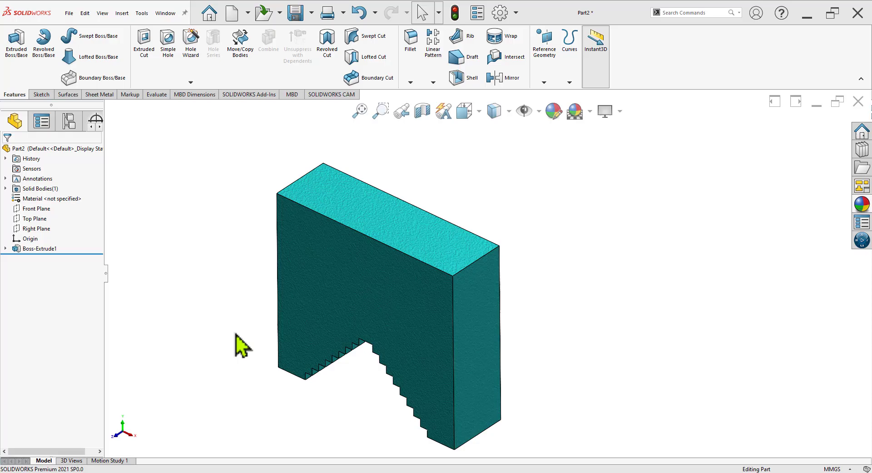
{"action": "mouse_move", "coordinate": [236, 344]}
{"action": "middle_mouse_down"}
{"action": "mouse_move", "coordinate": [579, 278]}
{"action": "mouse_move", "coordinate": [473, 292]}
{"action": "middle_mouse_up"}
Start a sketch on the top face and draw a circle at the left end.
{"action": "left_click", "coordinate": [509, 272]}
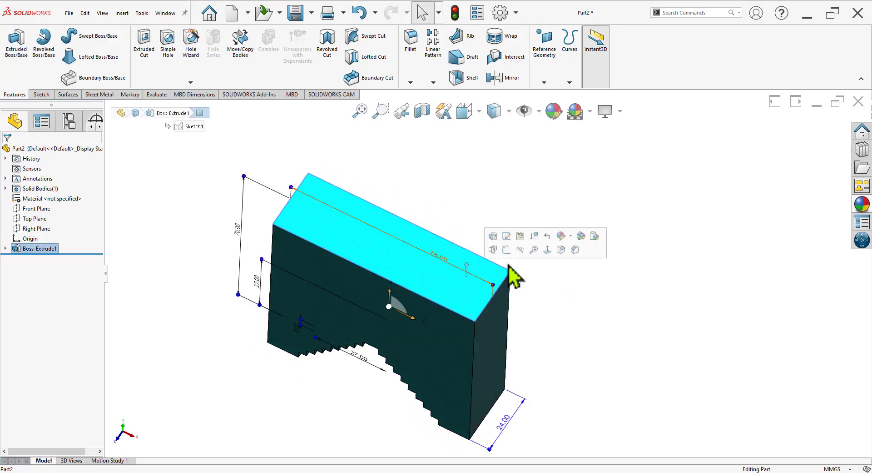
{"action": "left_click", "coordinate": [507, 249]}
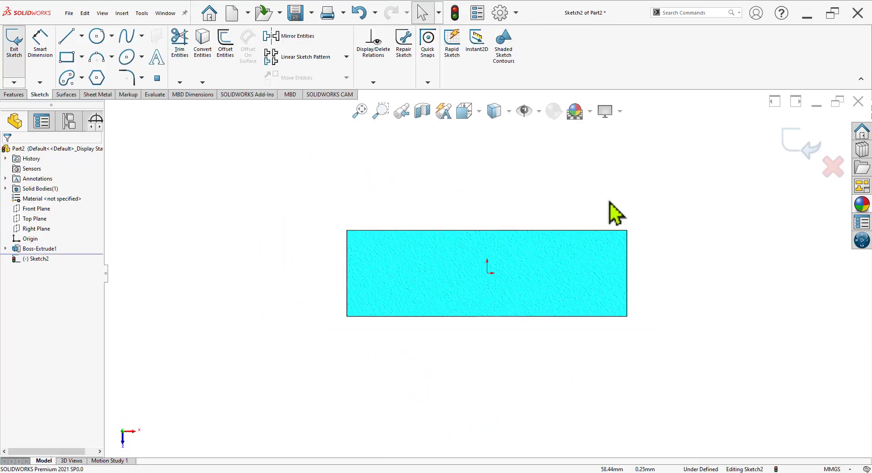
{"action": "scroll", "coordinate": [616, 213], "scroll_direction": "down", "scroll_amount": 2}
{"action": "left_click", "coordinate": [97, 37]}
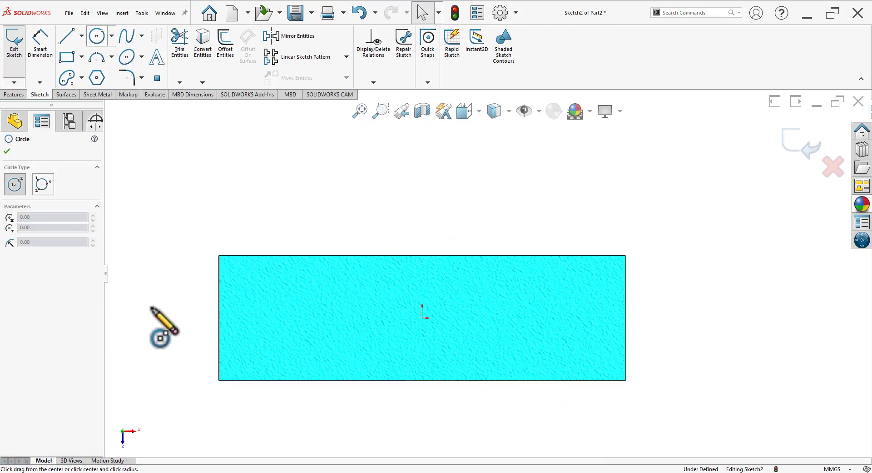
{"action": "left_click", "coordinate": [171, 317]}
{"action": "left_click", "coordinate": [233, 352]}
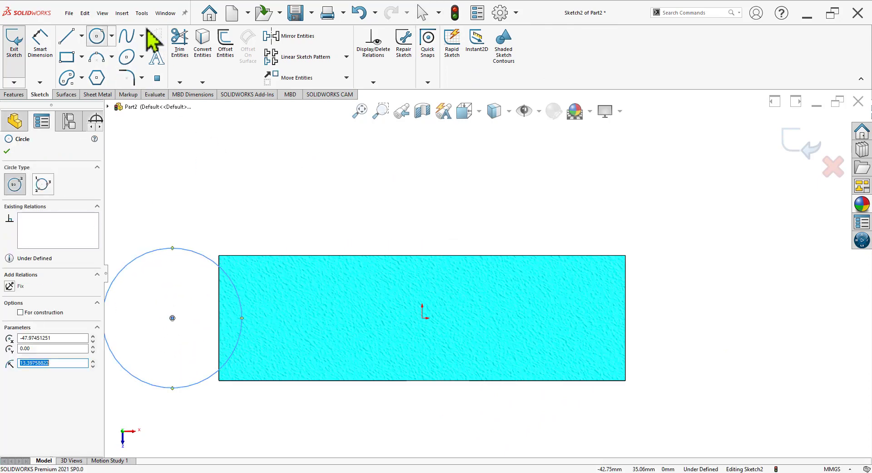
Draw an infinite vertical construction centreline through the origin.
{"action": "left_click", "coordinate": [82, 35]}
{"action": "left_click", "coordinate": [91, 97]}
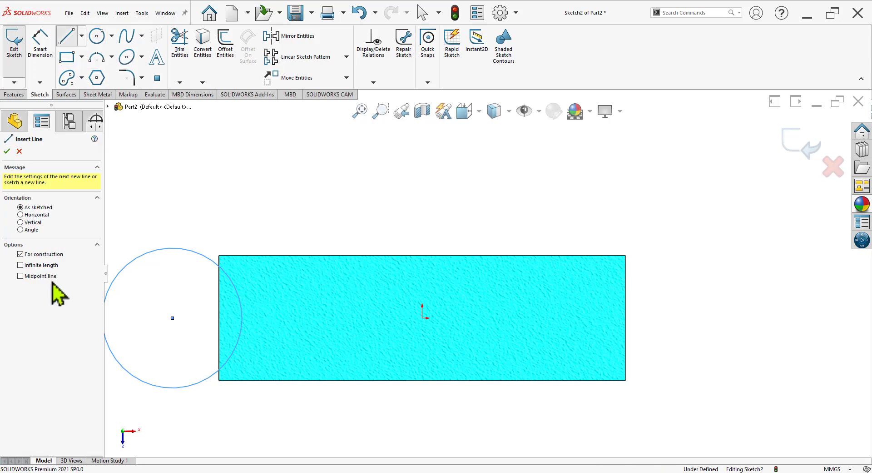
{"action": "left_click", "coordinate": [50, 266]}
{"action": "left_click_drag", "start_coordinate": [423, 318], "coordinate": [420, 342]}
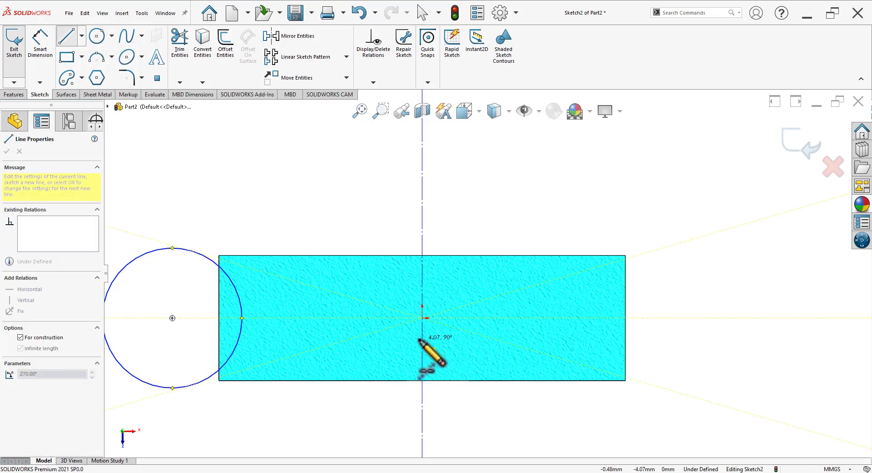
{"action": "key", "text": "Escape"}
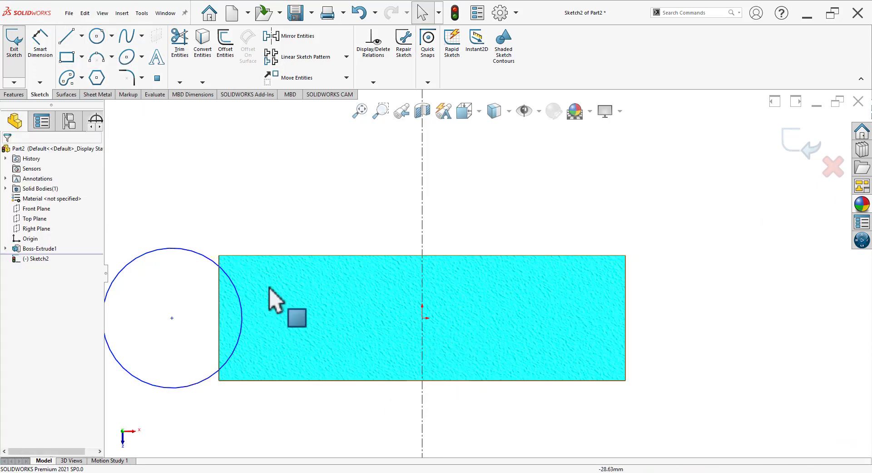
Mirror the left circle about the centreline to the right end.
{"action": "left_click", "coordinate": [187, 249]}
{"action": "left_click", "coordinate": [297, 35]}
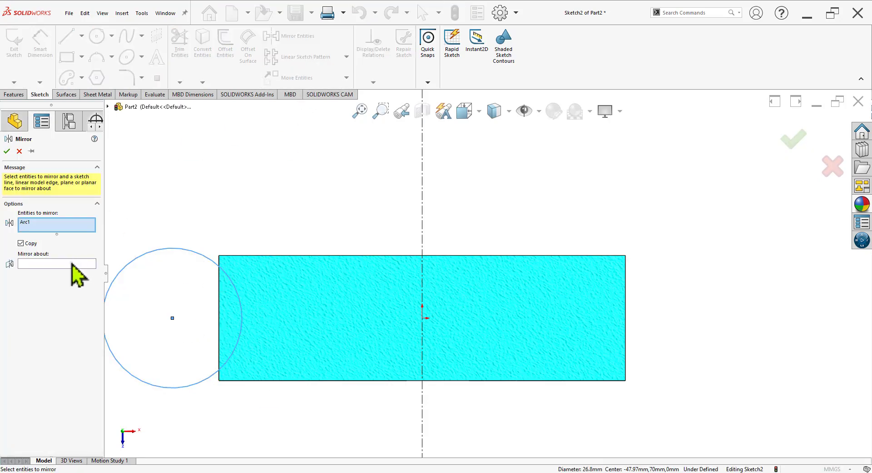
{"action": "left_click", "coordinate": [71, 265]}
{"action": "left_click", "coordinate": [421, 210]}
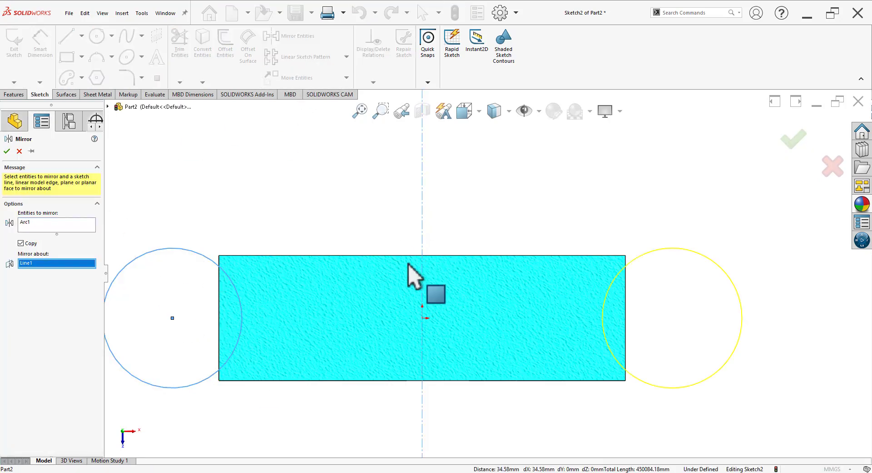
{"action": "left_click", "coordinate": [6, 151]}
{"action": "scroll", "coordinate": [452, 305], "scroll_direction": "up", "scroll_amount": 3}
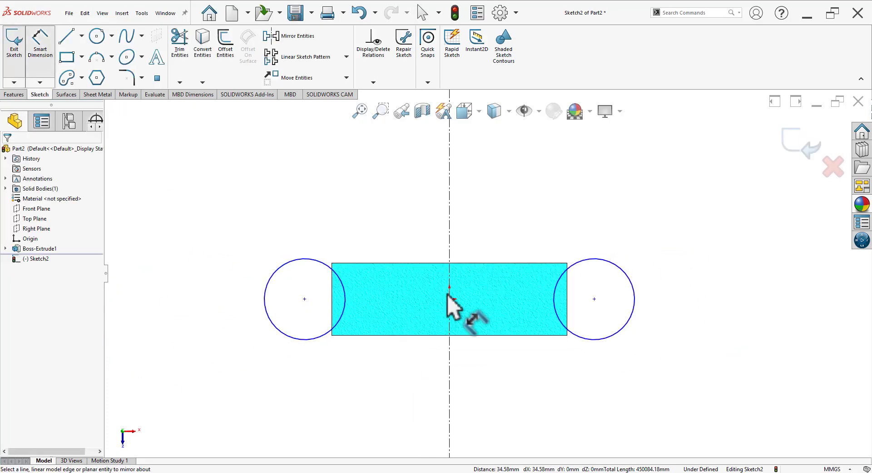
{"action": "scroll", "coordinate": [436, 336], "scroll_direction": "down", "scroll_amount": 3}
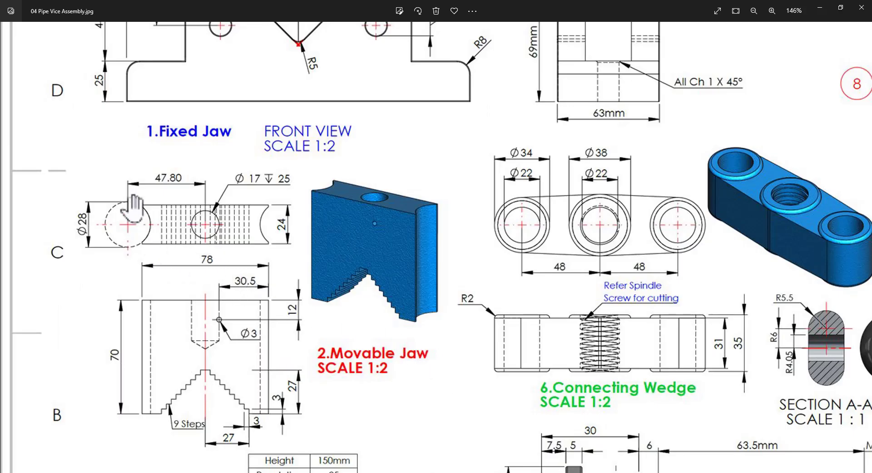
{"action": "scroll", "coordinate": [135, 197], "scroll_direction": "up", "scroll_amount": 2}
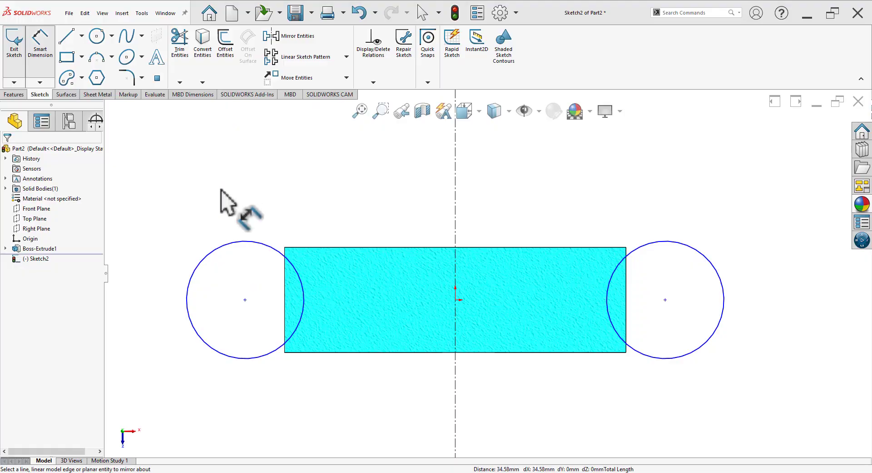
Dimension the left circle centre 47.8 mm from the centreline.
{"action": "left_click", "coordinate": [455, 286]}
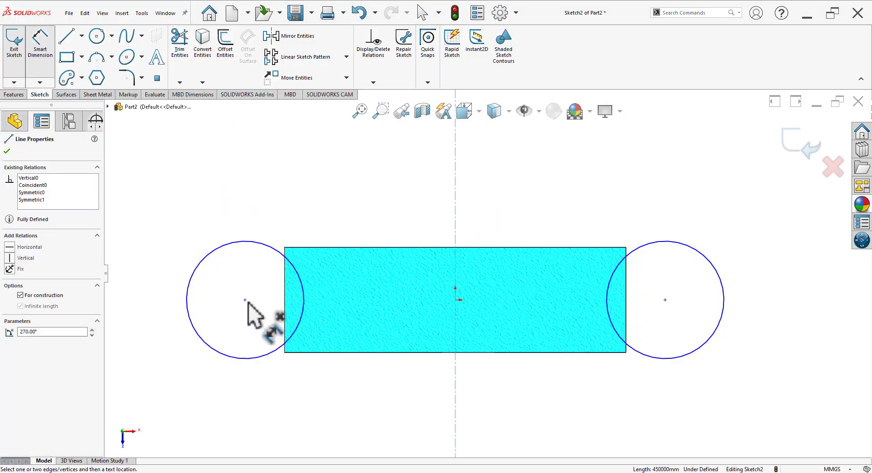
{"action": "left_click", "coordinate": [246, 300]}
{"action": "left_click", "coordinate": [334, 194]}
{"action": "type", "text": "47.8"}
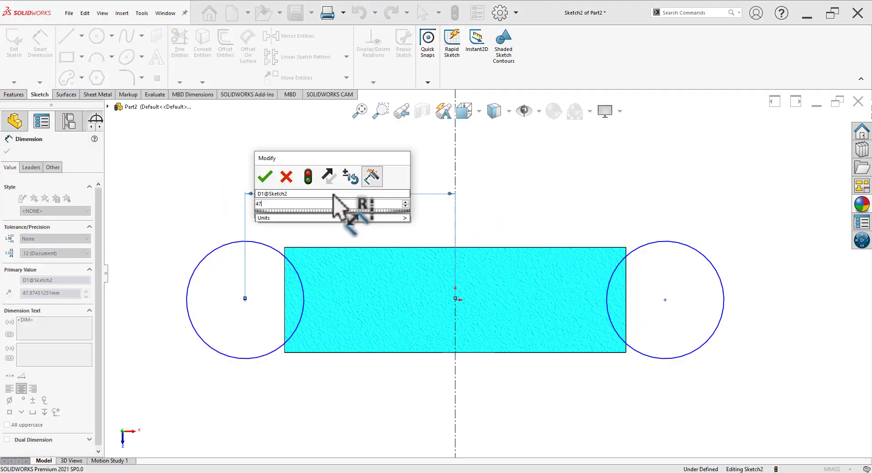
{"action": "key", "text": "Return"}
{"action": "left_click", "coordinate": [332, 177]}
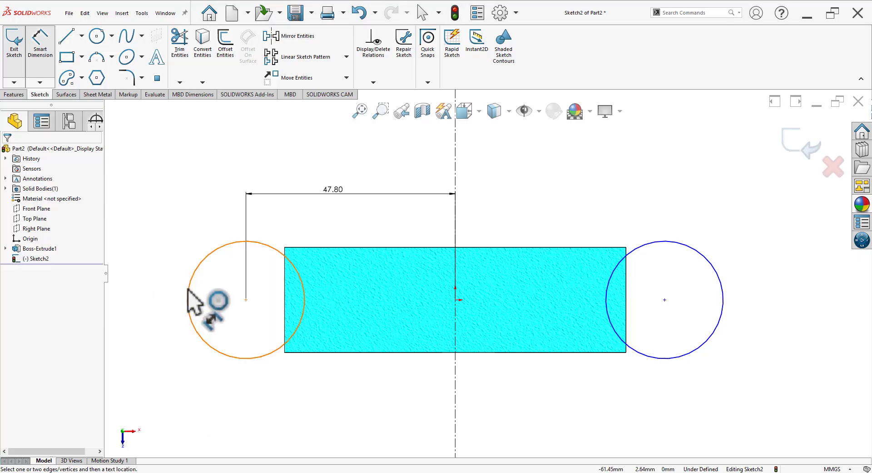
Give the left circle a 28 mm diameter.
{"action": "left_click", "coordinate": [188, 291]}
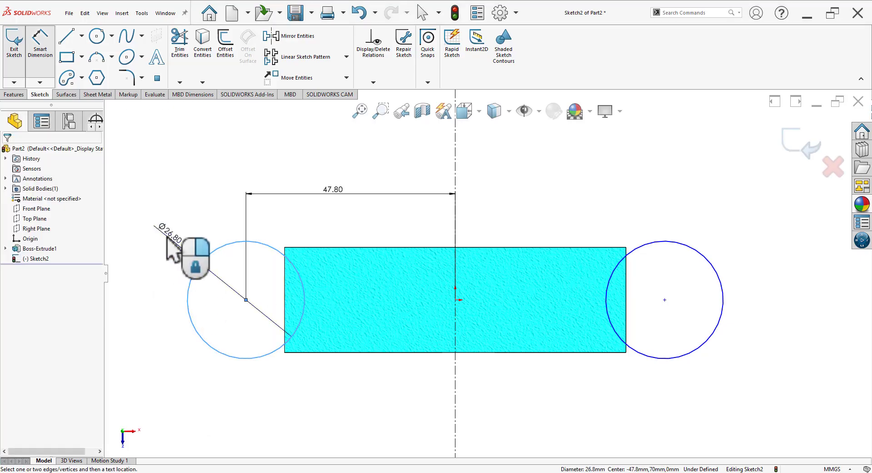
{"action": "left_click", "coordinate": [167, 238]}
{"action": "type", "text": "28"}
{"action": "key", "text": "Return"}
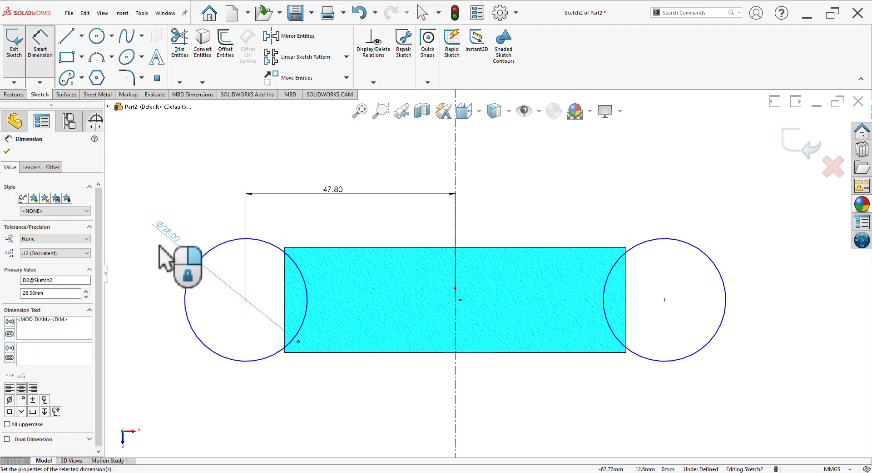
{"action": "key", "text": "Escape"}
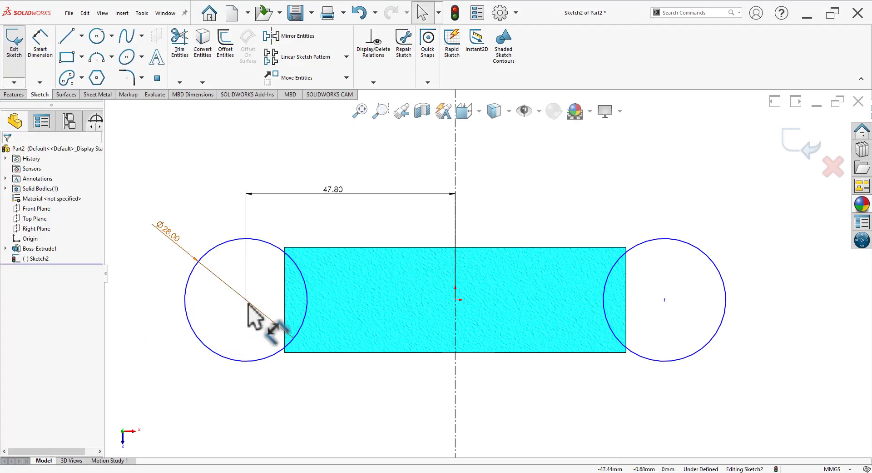
Align both circle centres horizontally with the origin and exit the sketch.
{"action": "left_click", "coordinate": [247, 300]}
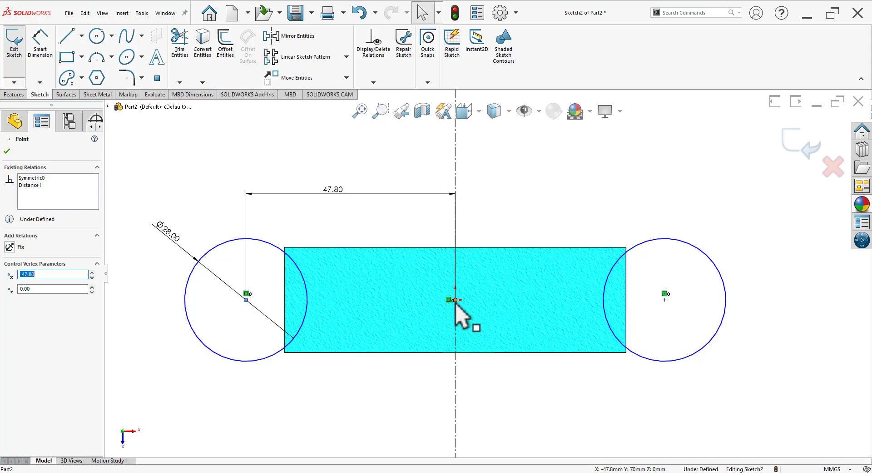
{"action": "left_click", "coordinate": [664, 300], "text": "ctrl"}
{"action": "left_click", "coordinate": [665, 300], "text": "ctrl"}
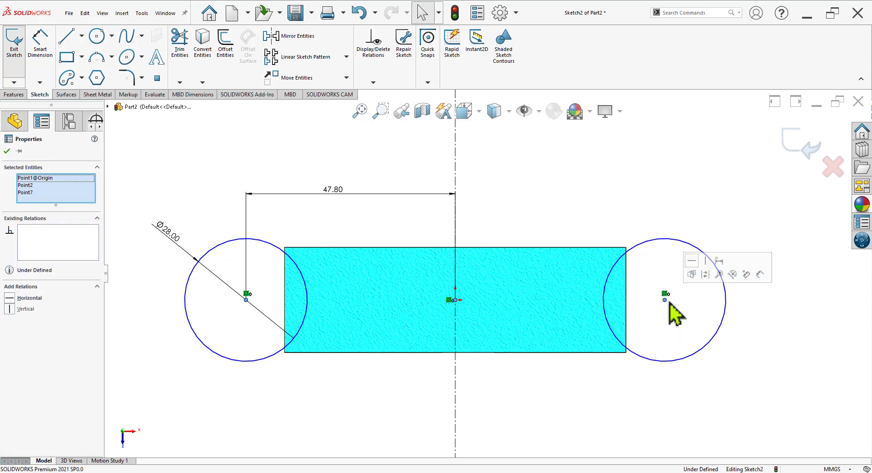
{"action": "left_click", "coordinate": [750, 377]}
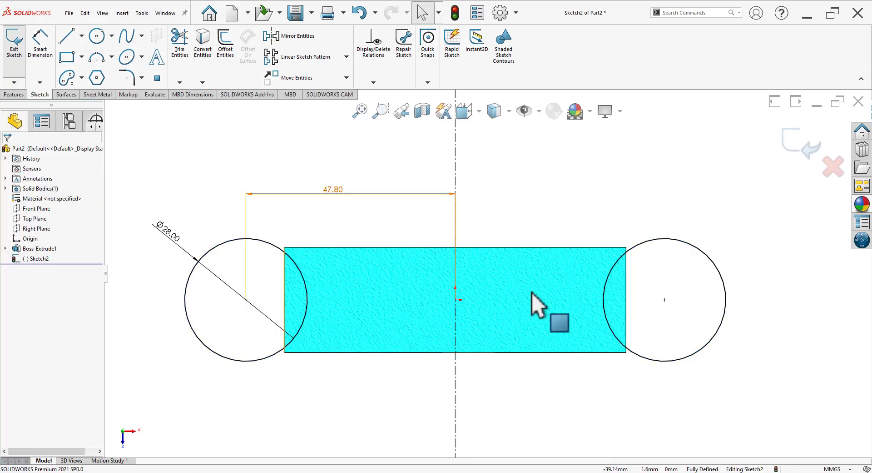
{"action": "scroll", "coordinate": [527, 318], "scroll_direction": "up", "scroll_amount": 5}
{"action": "scroll", "coordinate": [529, 337], "scroll_direction": "down", "scroll_amount": 2}
{"action": "left_click", "coordinate": [802, 134]}
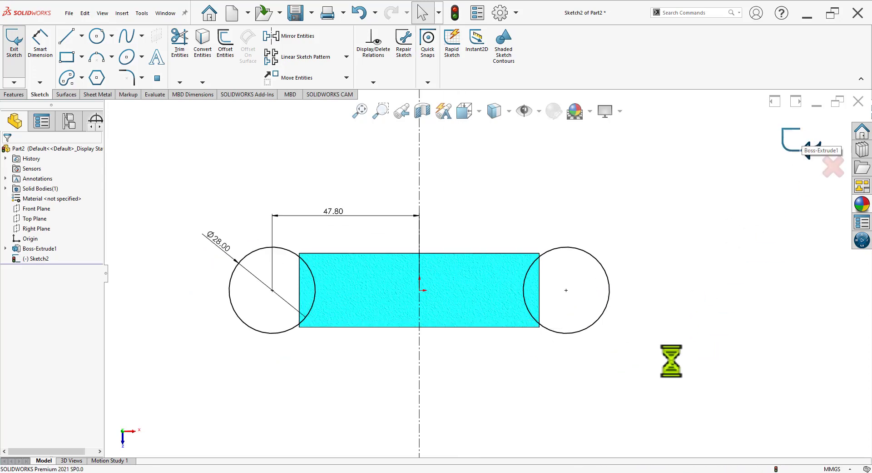
Extrude-cut Sketch2's circles Up To Next, notching both jaw ends.
{"action": "key", "text": "ctrl+7"}
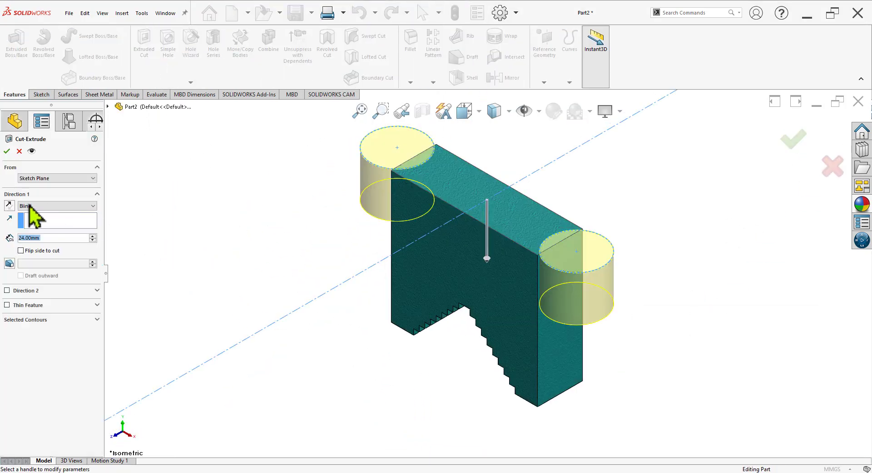
{"action": "left_click", "coordinate": [31, 202]}
{"action": "left_click", "coordinate": [44, 232]}
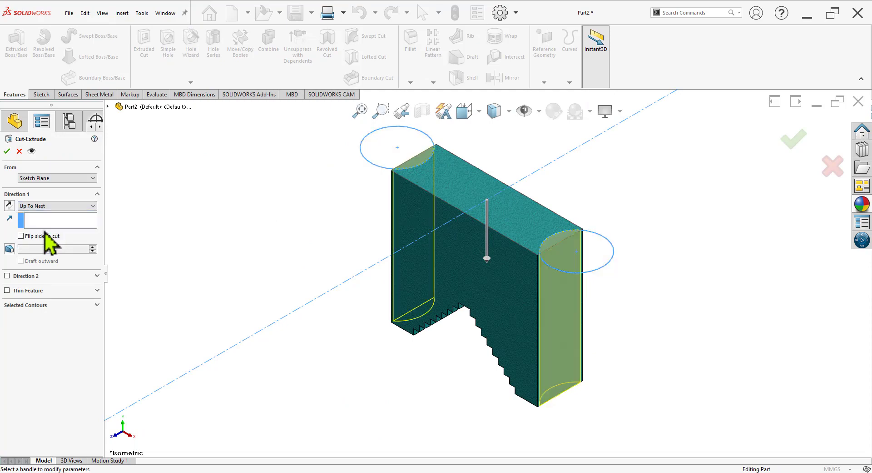
{"action": "key", "text": "Return"}
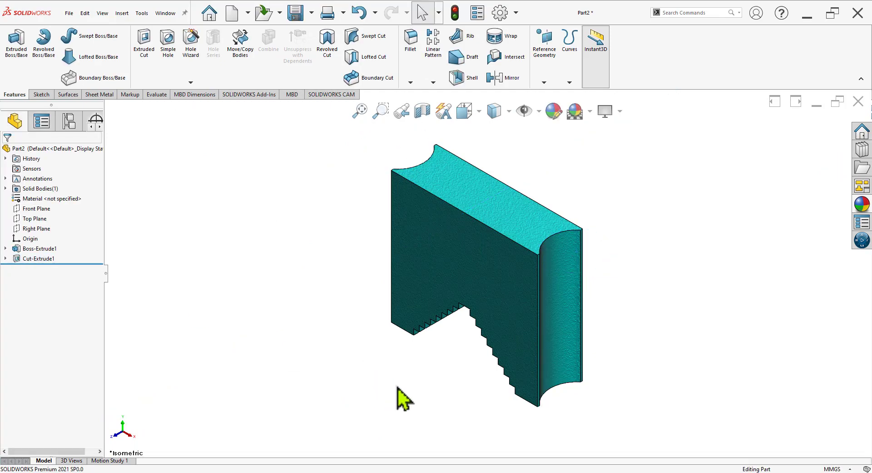
{"action": "middle_click_drag", "start_coordinate": [399, 387], "coordinate": [415, 390]}
{"action": "middle_click_drag", "start_coordinate": [431, 397], "coordinate": [547, 286]}
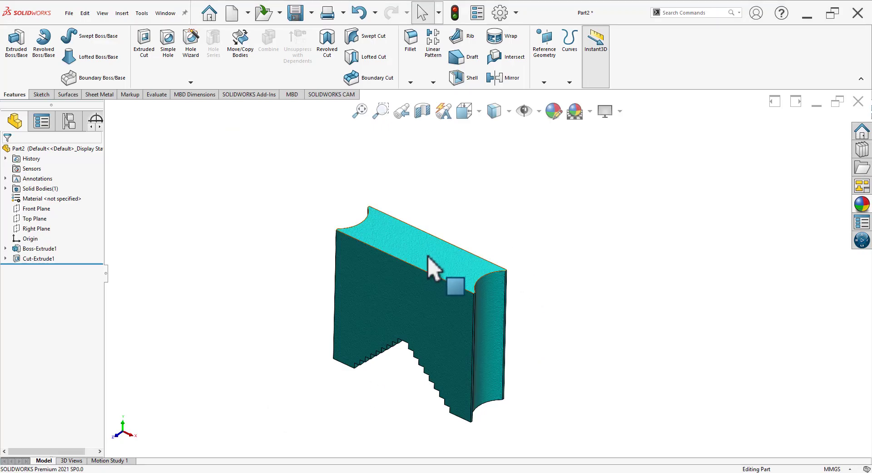
Start a Hole Wizard dowel hole on the top face with a 17 mm custom size.
{"action": "left_click", "coordinate": [428, 259]}
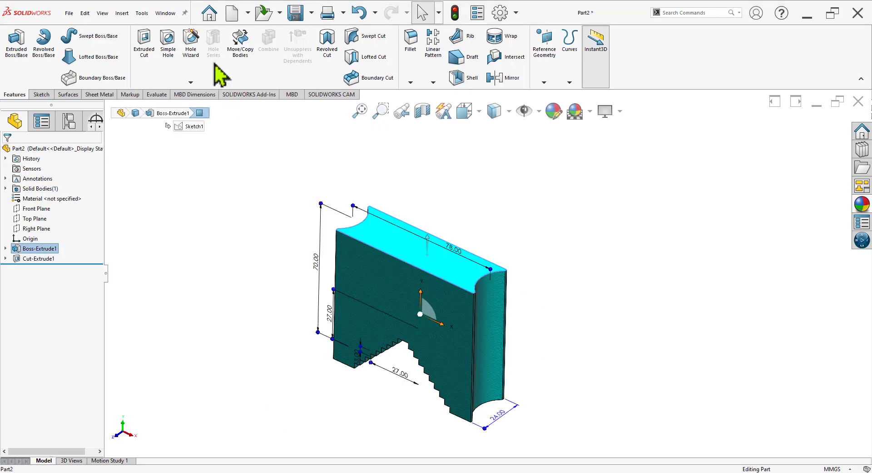
{"action": "left_click", "coordinate": [193, 41]}
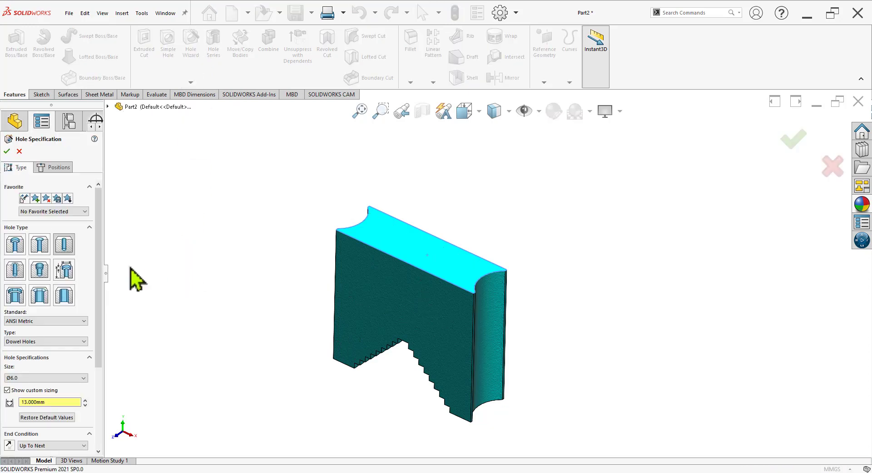
{"action": "key", "text": "alt+Tab"}
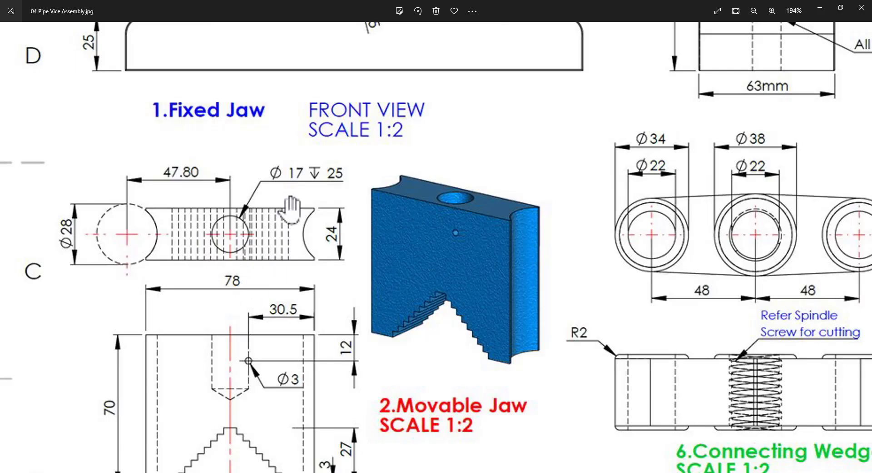
{"action": "key", "text": "alt+Tab"}
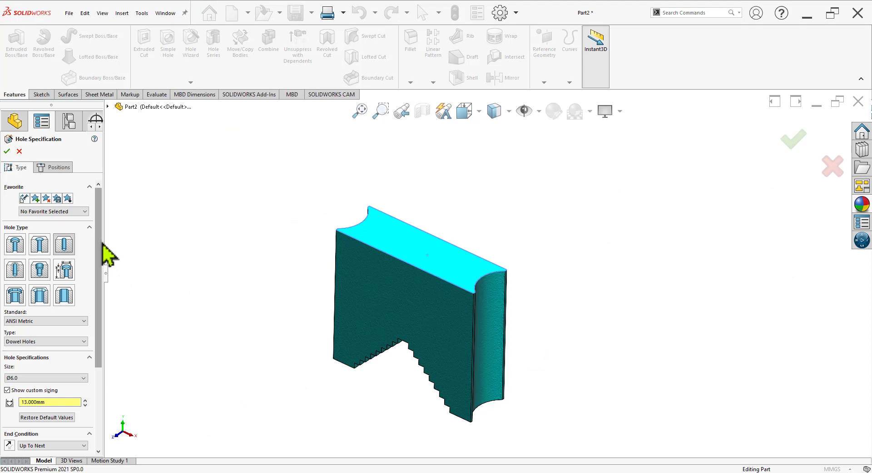
{"action": "scroll", "coordinate": [74, 326], "scroll_direction": "down", "scroll_amount": 2}
{"action": "double_click", "coordinate": [55, 316]}
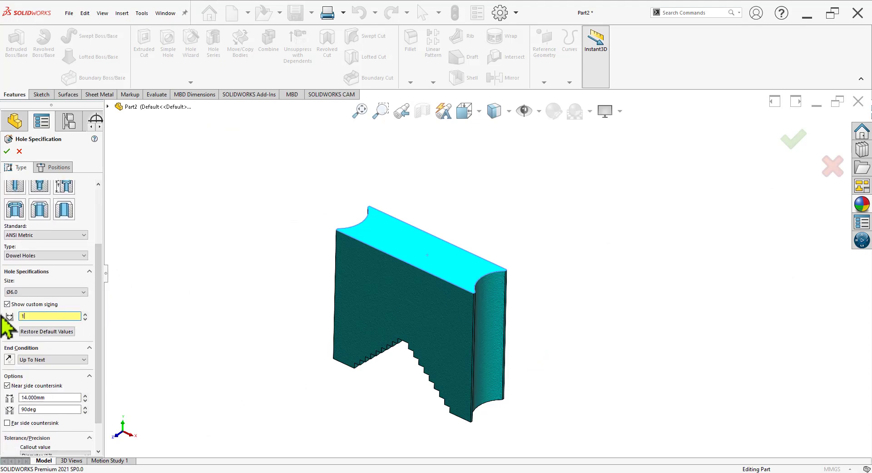
{"action": "type", "text": "7.000mm"}
{"action": "left_click", "coordinate": [27, 292]}
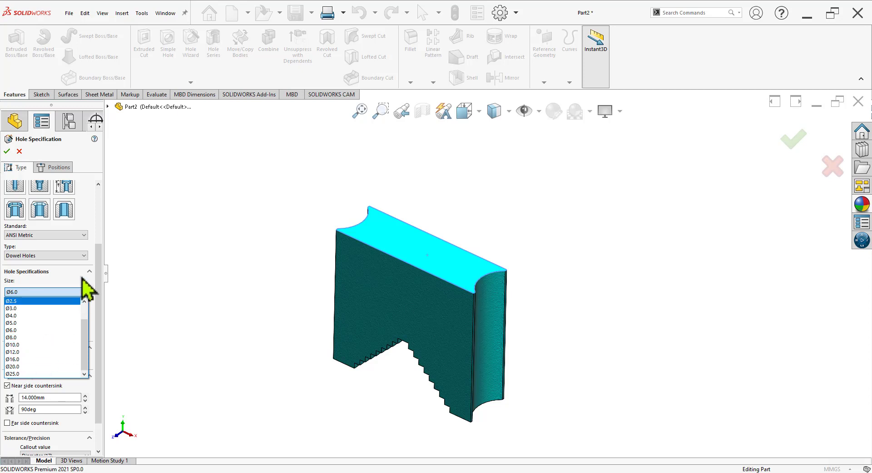
{"action": "left_click", "coordinate": [83, 291]}
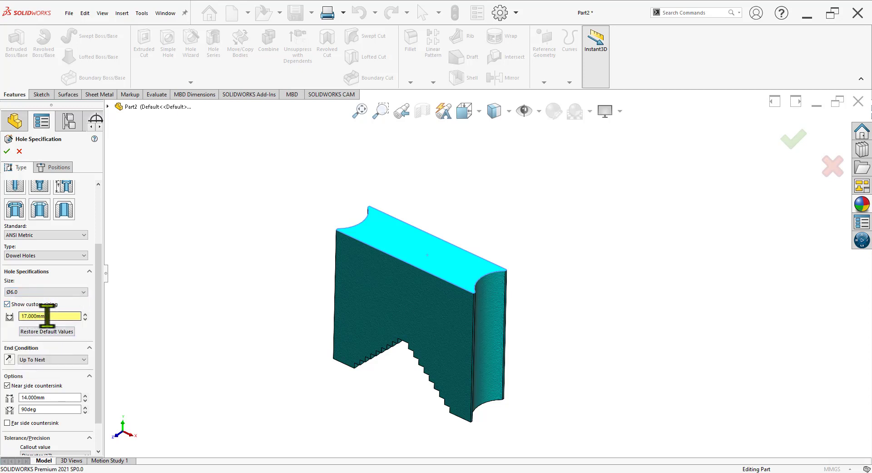
Set the hole's end condition to Blind at 25 mm depth.
{"action": "left_click", "coordinate": [43, 359]}
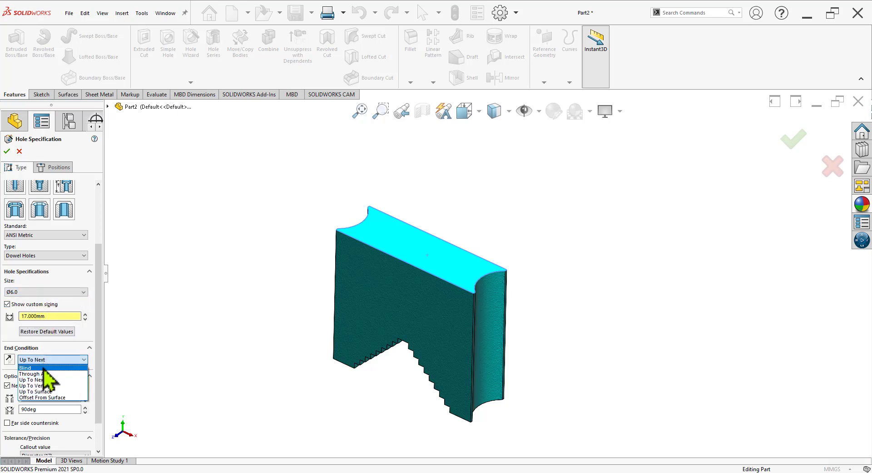
{"action": "left_click", "coordinate": [45, 368]}
{"action": "key", "text": "alt+Tab"}
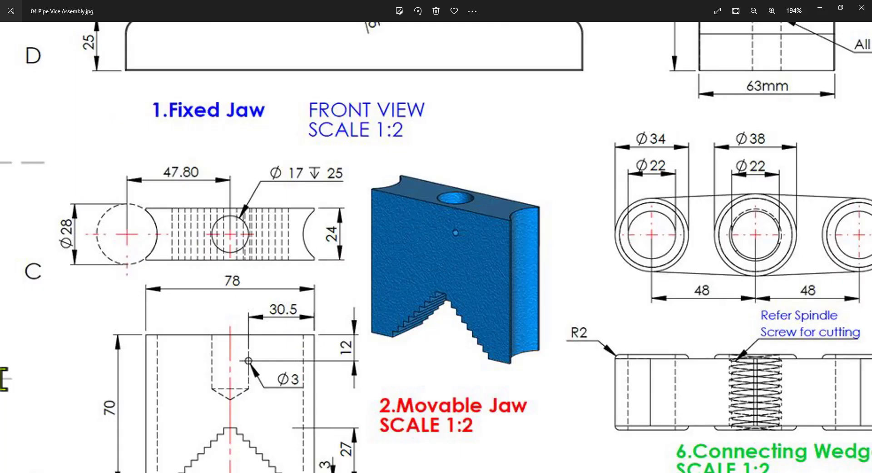
{"action": "key", "text": "alt+Tab"}
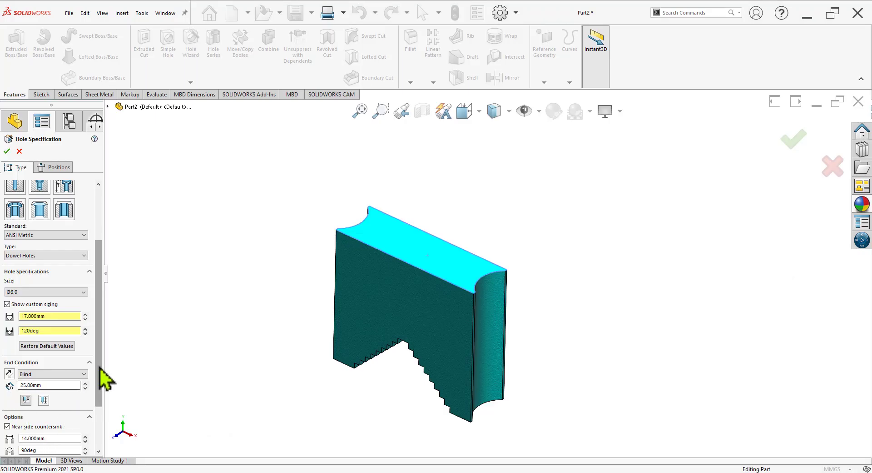
{"action": "left_click_drag", "start_coordinate": [99, 367], "coordinate": [98, 389]}
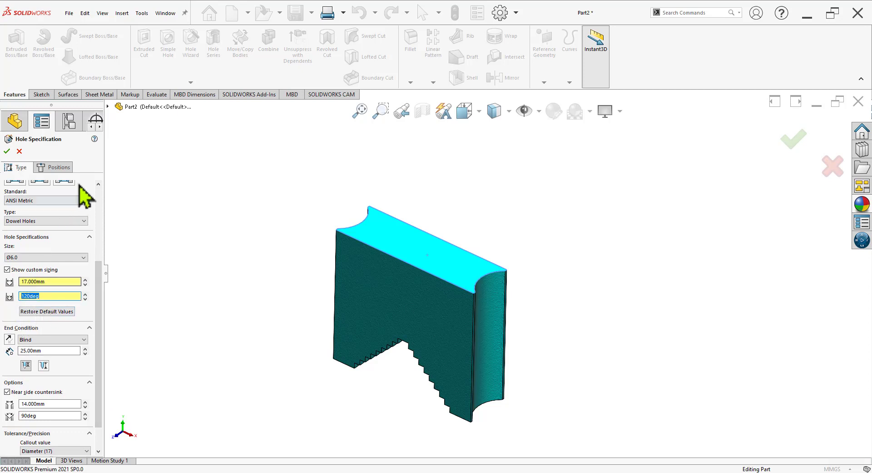
{"action": "left_click", "coordinate": [54, 167]}
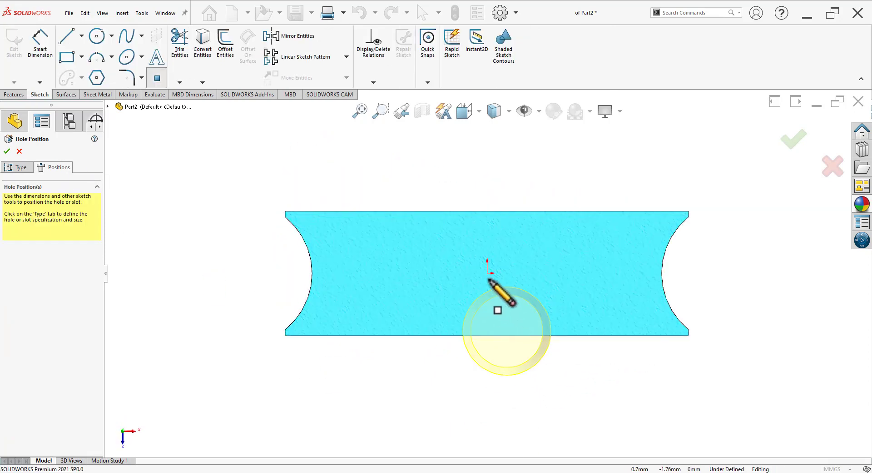
Place the hole at the origin, uncheck the near-side countersink, and create it.
{"action": "left_click", "coordinate": [487, 272]}
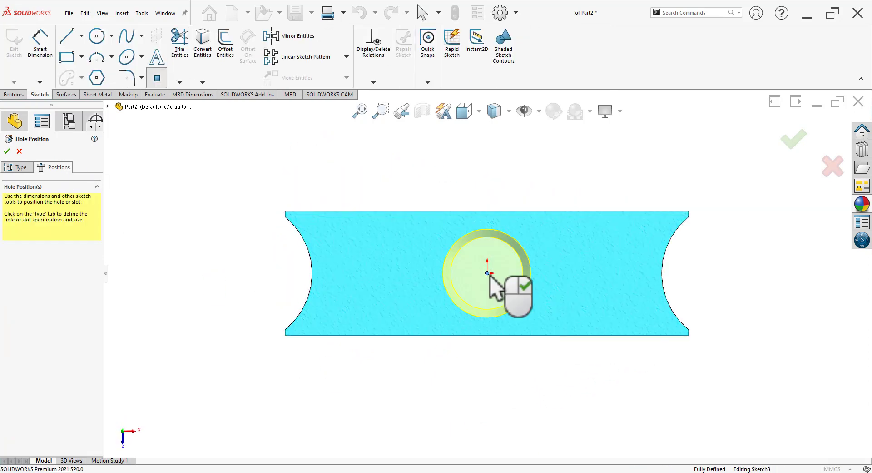
{"action": "left_click", "coordinate": [15, 167]}
{"action": "left_click_drag", "start_coordinate": [104, 289], "coordinate": [103, 390]}
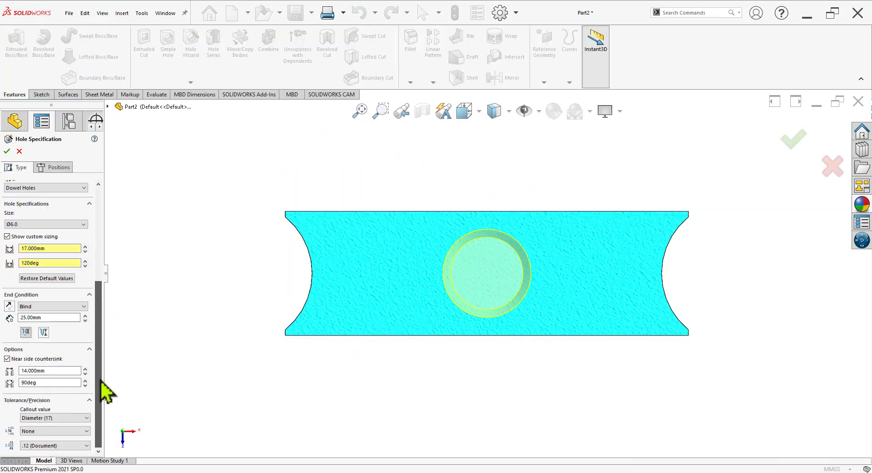
{"action": "left_click", "coordinate": [45, 359]}
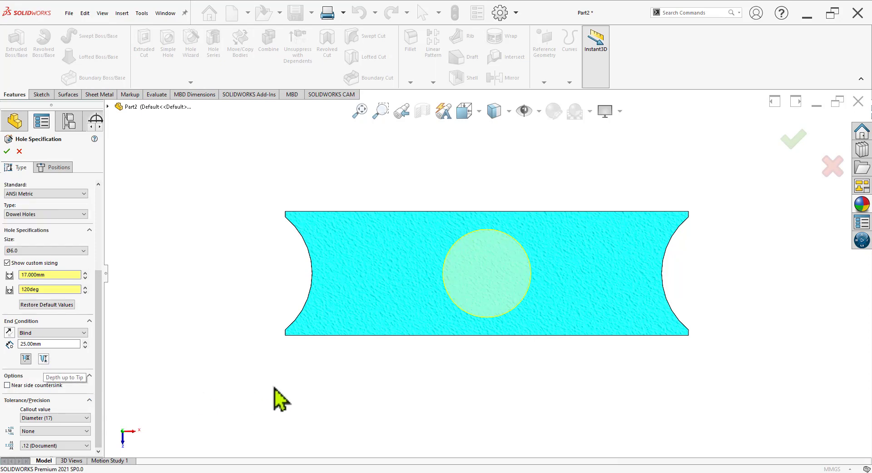
{"action": "key", "text": "alt+Tab"}
{"action": "scroll", "coordinate": [454, 227], "scroll_direction": "up", "scroll_amount": 3}
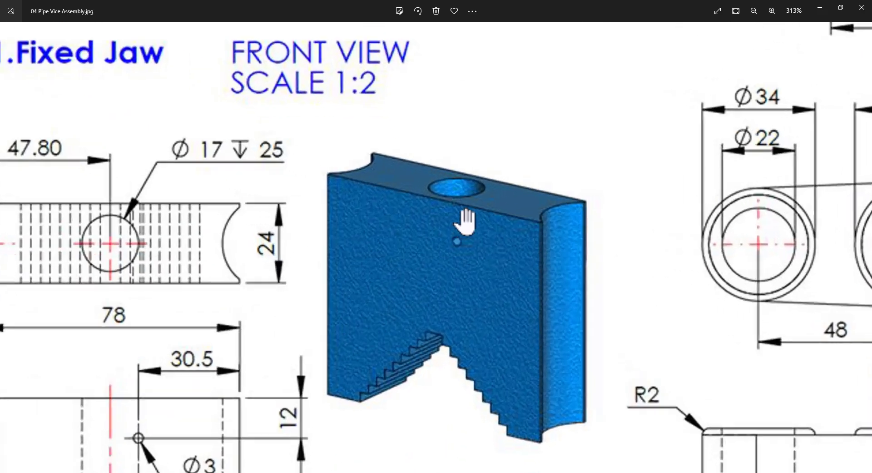
{"action": "scroll", "coordinate": [476, 196], "scroll_direction": "down", "scroll_amount": 3}
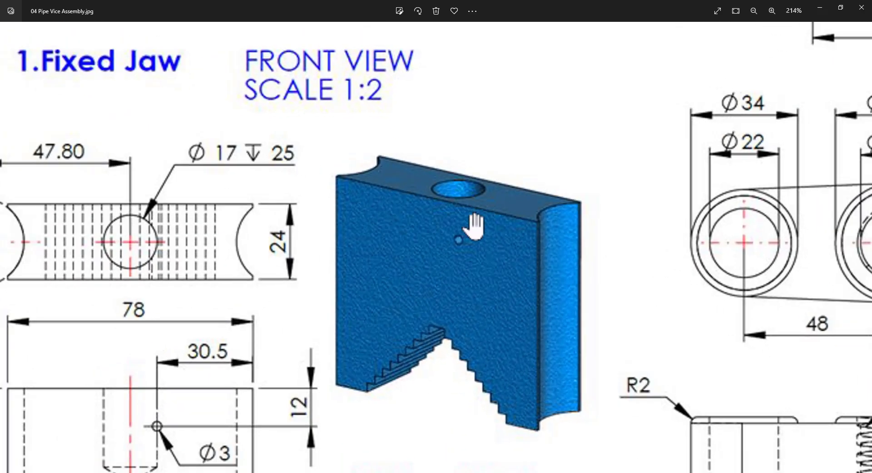
{"action": "key", "text": "alt+Tab"}
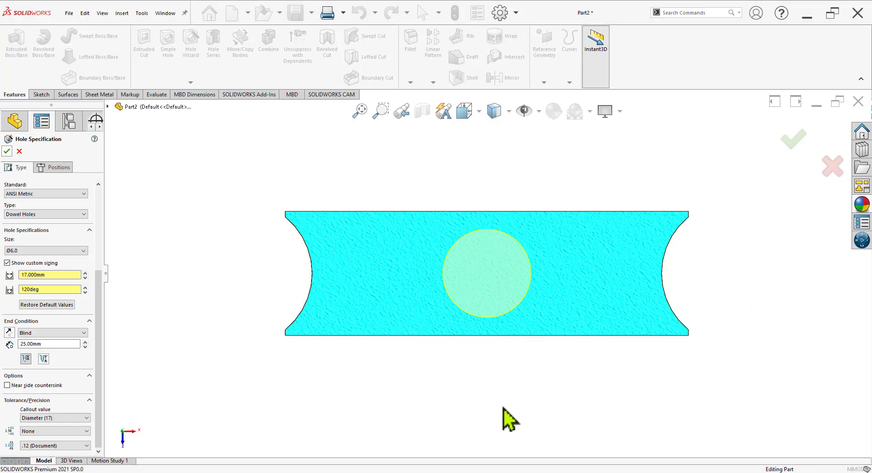
{"action": "key", "text": "Return"}
{"action": "middle_click_drag", "start_coordinate": [509, 418], "coordinate": [529, 370]}
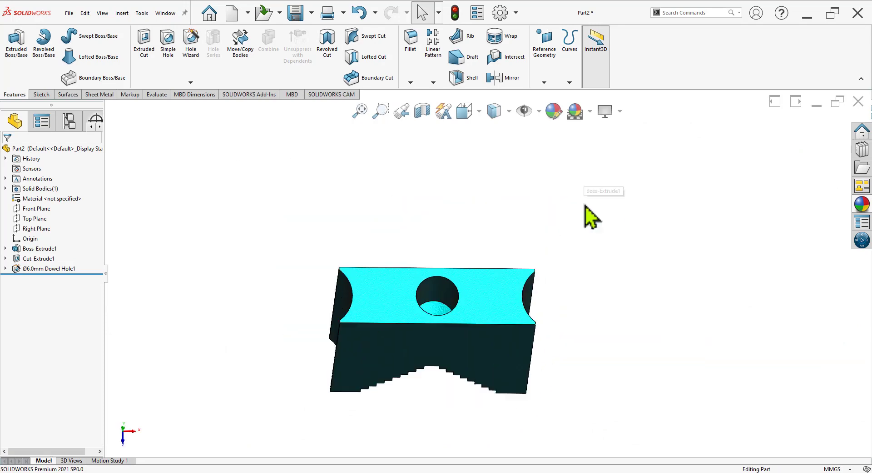
Exit the section view and orbit the full jaw to an angled view.
{"action": "middle_click_drag", "start_coordinate": [586, 205], "coordinate": [541, 356]}
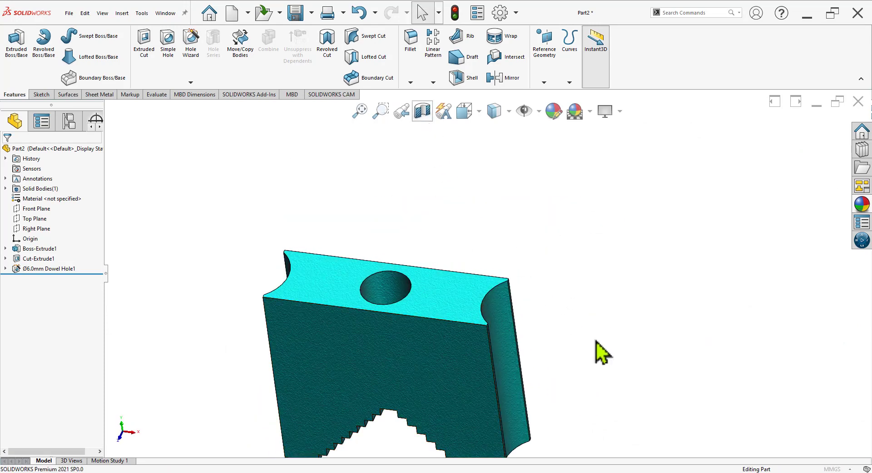
{"action": "middle_click_drag", "start_coordinate": [608, 327], "coordinate": [615, 259]}
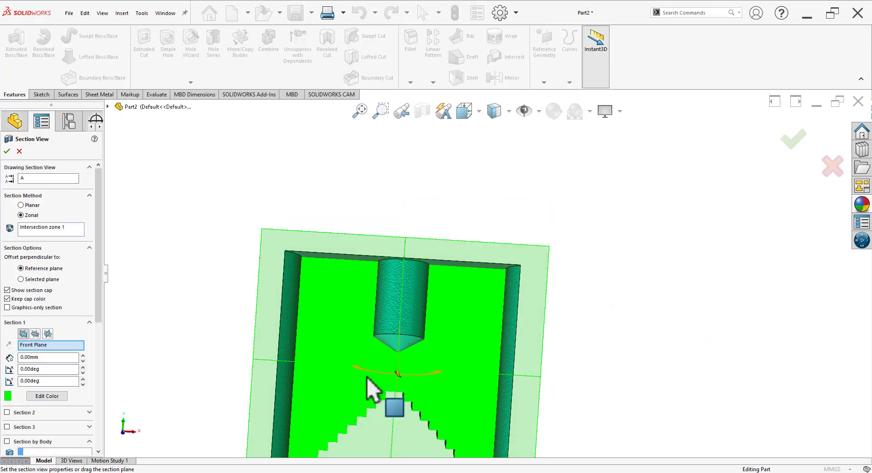
{"action": "scroll", "coordinate": [373, 389], "scroll_direction": "down", "scroll_amount": 3}
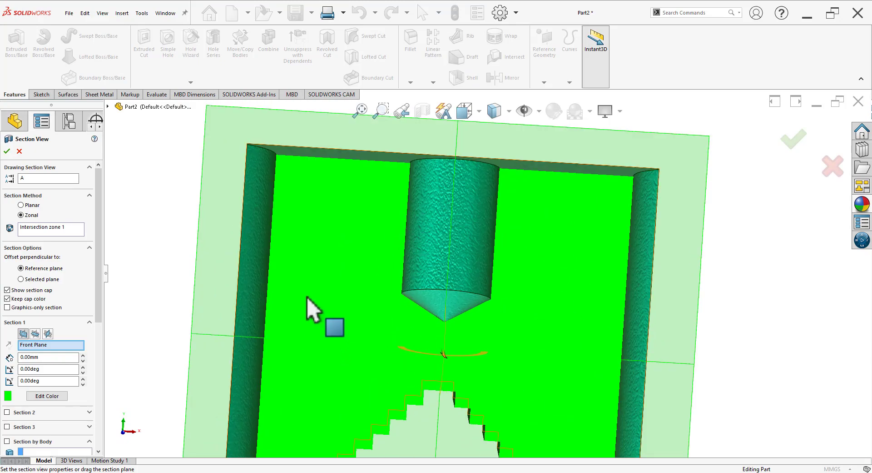
{"action": "key", "text": "Escape"}
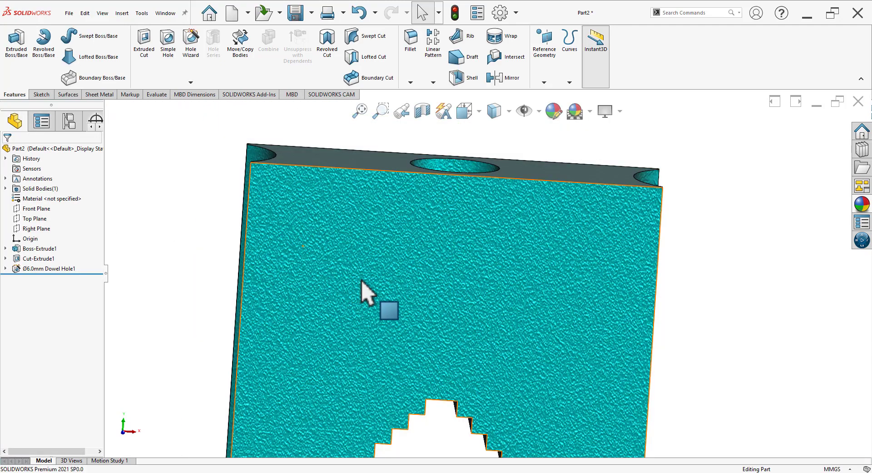
{"action": "scroll", "coordinate": [362, 292], "scroll_direction": "up", "scroll_amount": 3}
{"action": "middle_click_drag", "start_coordinate": [450, 354], "coordinate": [499, 334]}
Save the part under the file name '02 Movable Jaw'.
{"action": "key", "text": "ctrl+s"}
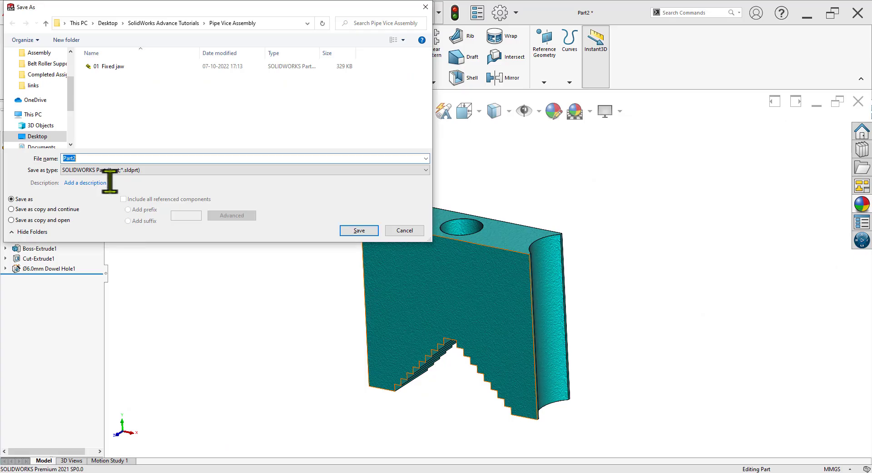
{"action": "type", "text": "02 Movable Jaw"}
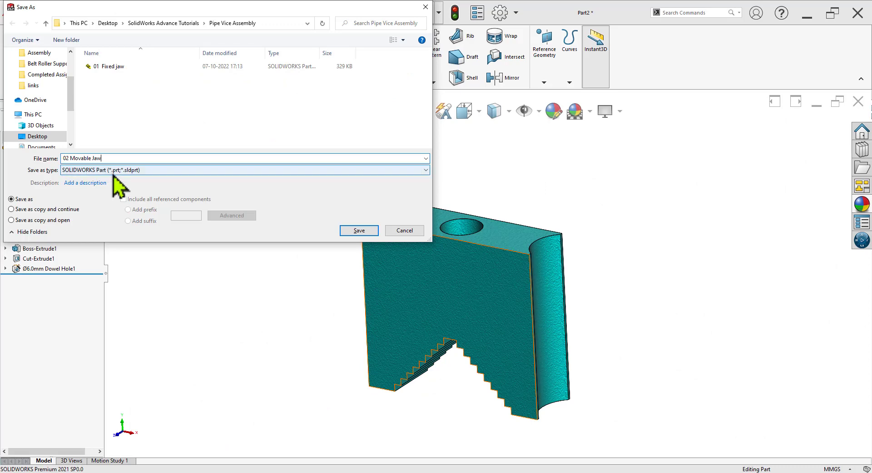
{"action": "key", "text": "Return"}
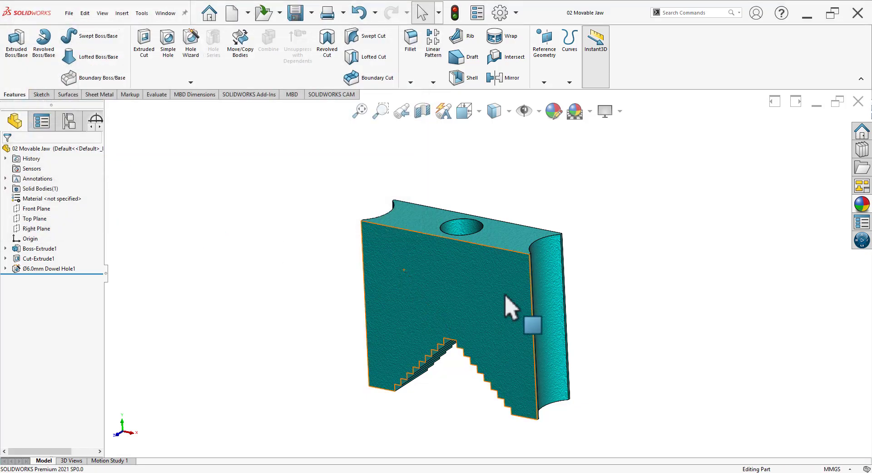
{"action": "middle_click_drag", "start_coordinate": [506, 295], "coordinate": [512, 289]}
Select the jaw's front face and set a Ø6.0 dowel hole to Through All.
{"action": "scroll", "coordinate": [585, 288], "scroll_direction": "down", "scroll_amount": 2}
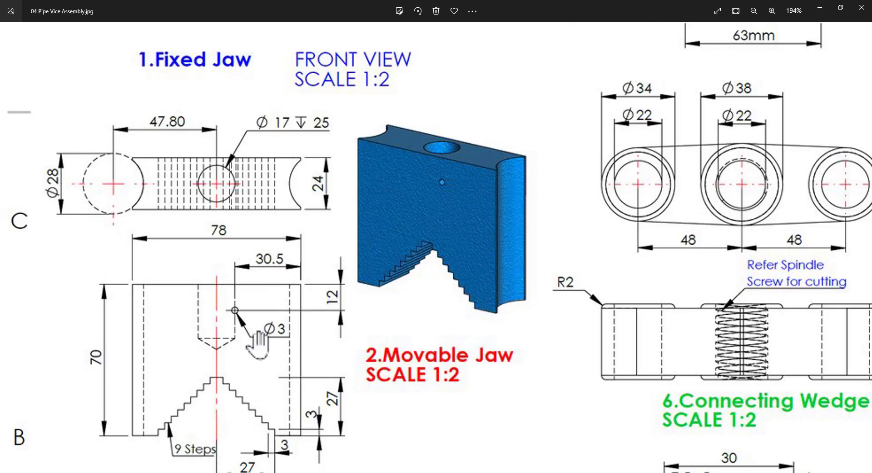
{"action": "scroll", "coordinate": [233, 334], "scroll_direction": "up", "scroll_amount": 2}
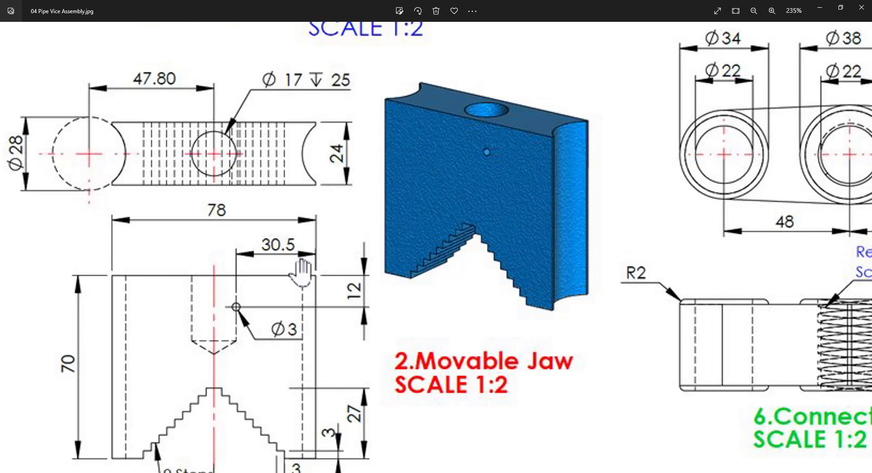
{"action": "key", "text": "alt+Tab"}
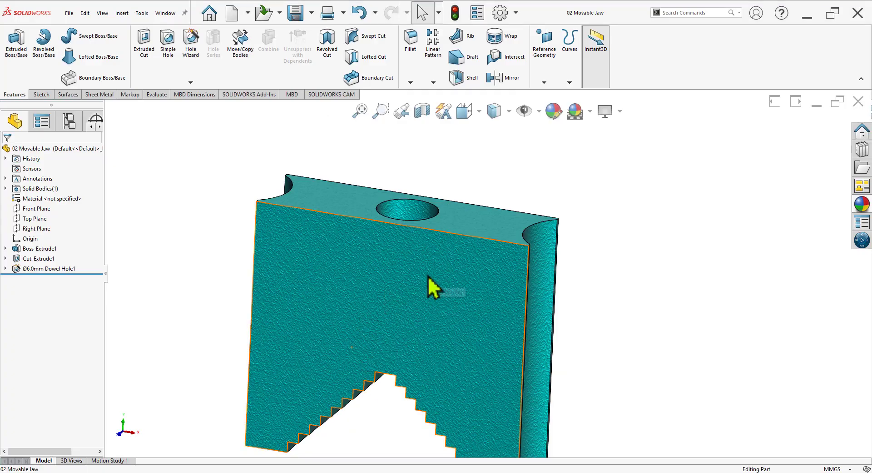
{"action": "left_click", "coordinate": [432, 288]}
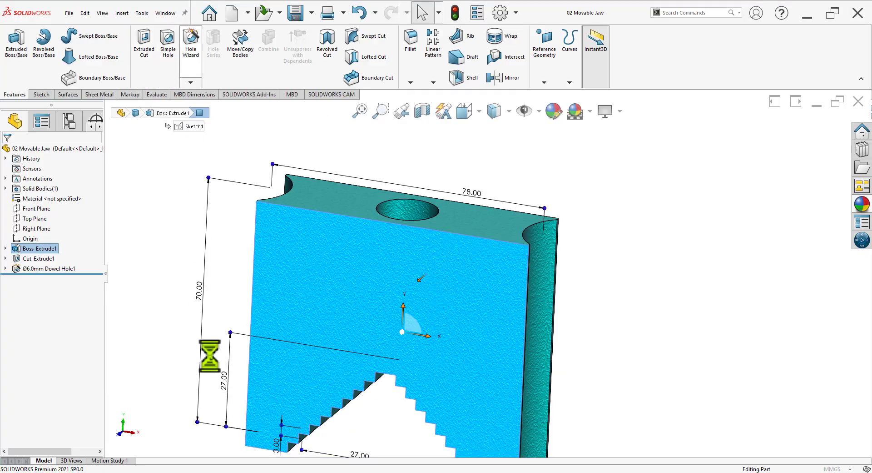
{"action": "key", "text": "alt+Tab"}
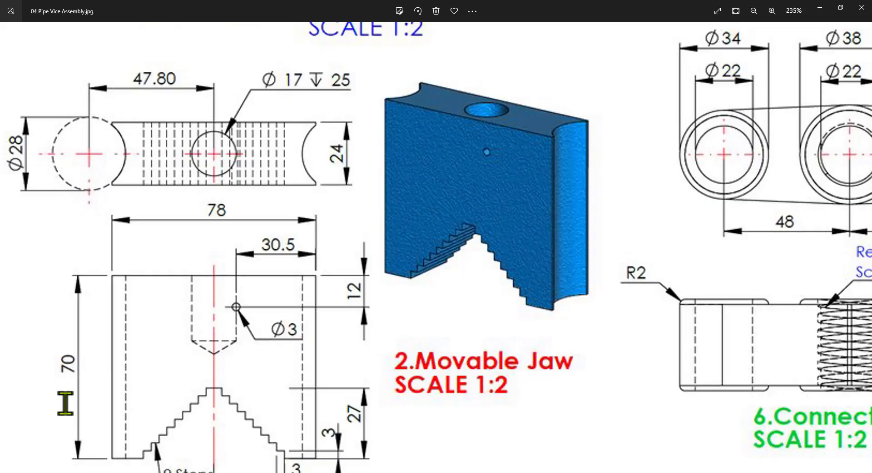
{"action": "key", "text": "alt+Tab"}
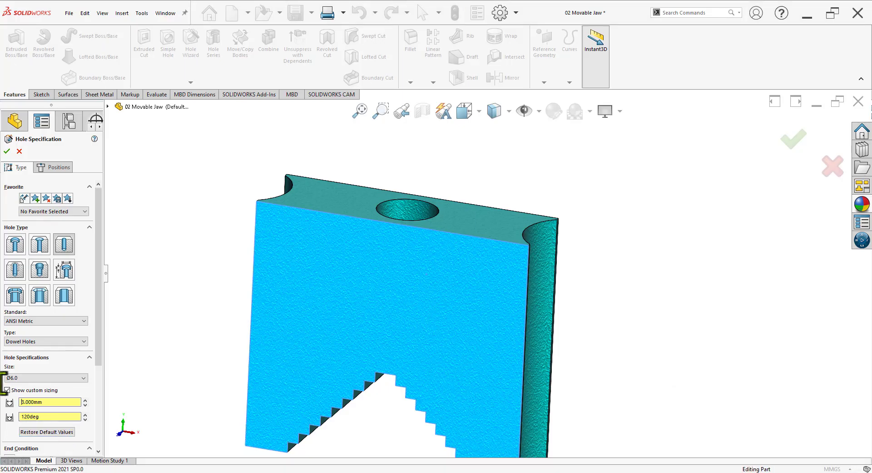
{"action": "left_click_drag", "start_coordinate": [96, 345], "coordinate": [93, 391]}
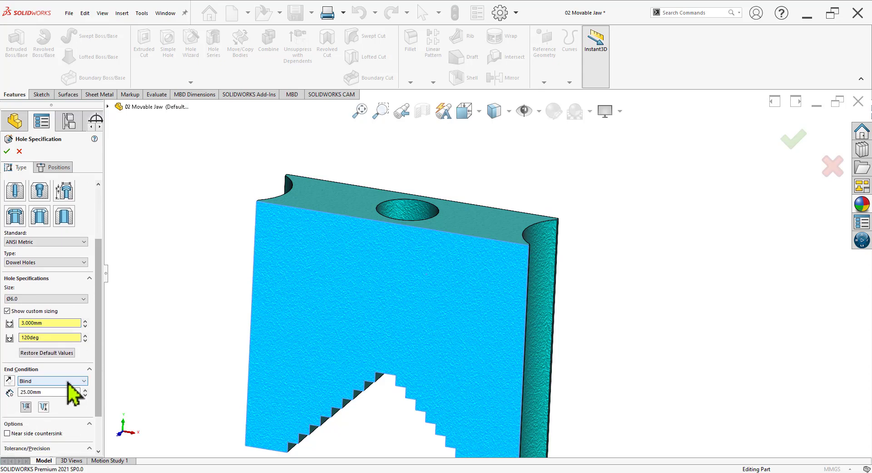
{"action": "left_click", "coordinate": [69, 380]}
{"action": "left_click", "coordinate": [59, 392]}
{"action": "left_click", "coordinate": [60, 167]}
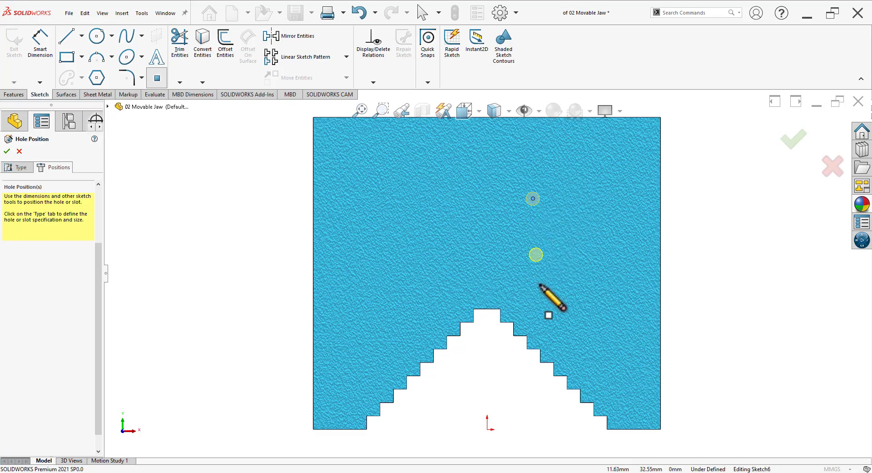
Dimension the hole centre 12 mm from the top edge and 30.5 mm from the right edge.
{"action": "left_click", "coordinate": [40, 46]}
{"action": "key", "text": "alt+Tab"}
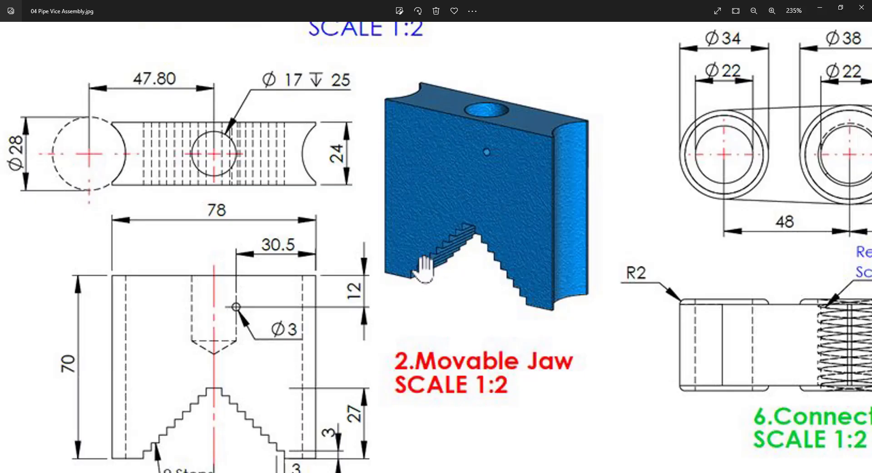
{"action": "key", "text": "alt+Tab"}
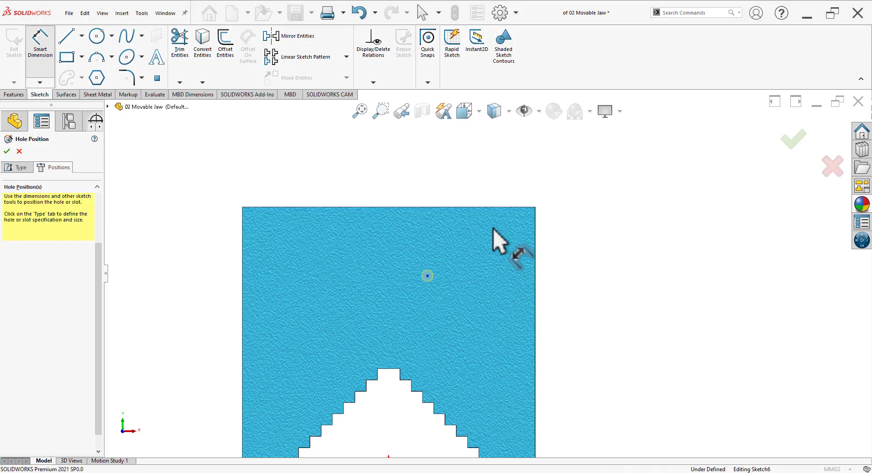
{"action": "left_click", "coordinate": [429, 276]}
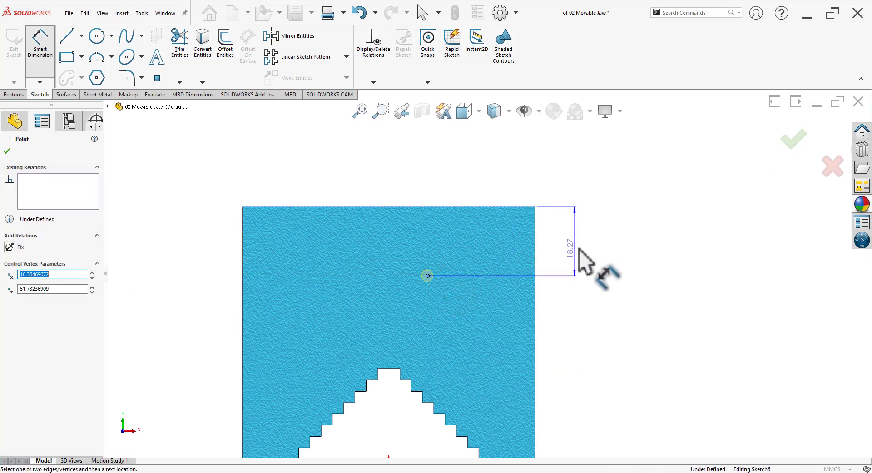
{"action": "left_click", "coordinate": [587, 253]}
{"action": "type", "text": "12"}
{"action": "key", "text": "Return"}
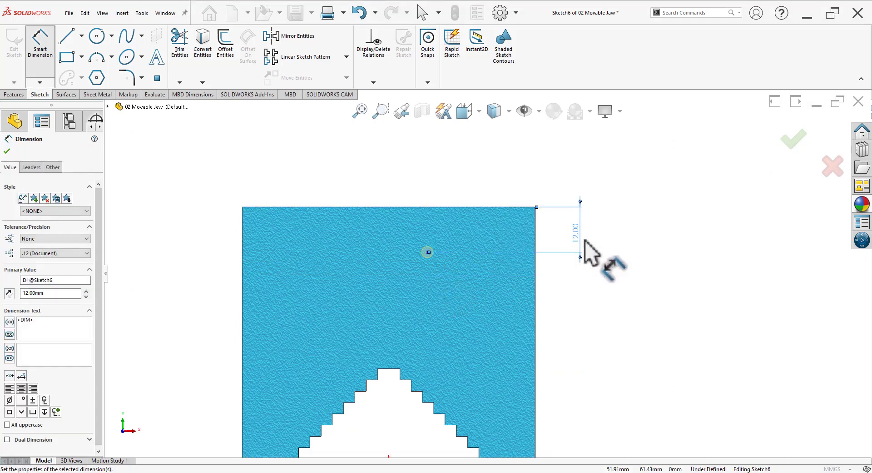
{"action": "left_click", "coordinate": [536, 234]}
{"action": "left_click", "coordinate": [428, 252]}
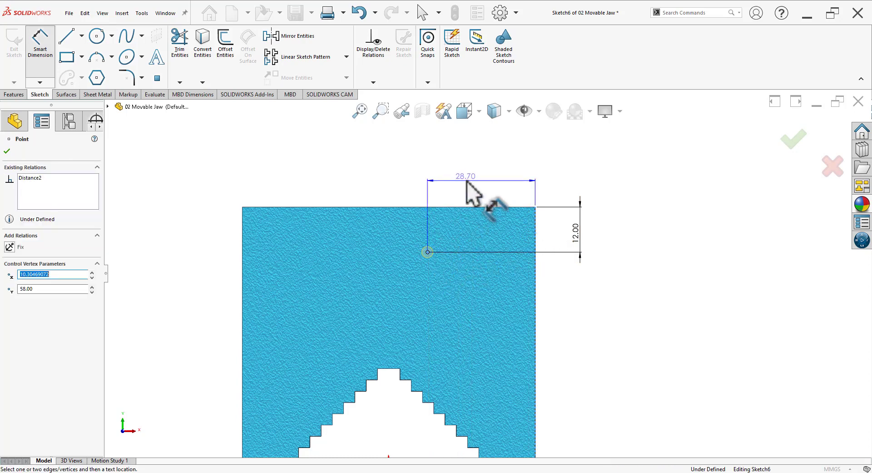
{"action": "left_click", "coordinate": [467, 181]}
{"action": "type", "text": "30.5"}
{"action": "key", "text": "Return"}
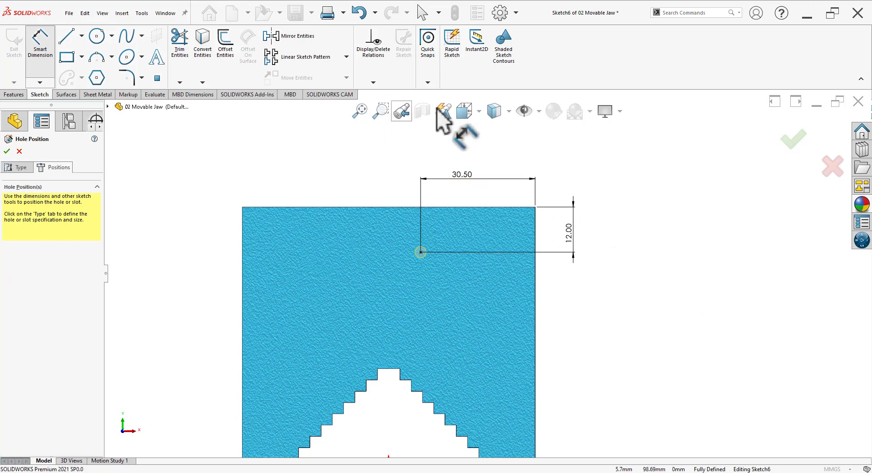
Switch to Hidden Lines Visible and confirm to create Ø6.0mm Dowel Hole2.
{"action": "left_click", "coordinate": [509, 111]}
{"action": "left_click", "coordinate": [497, 202]}
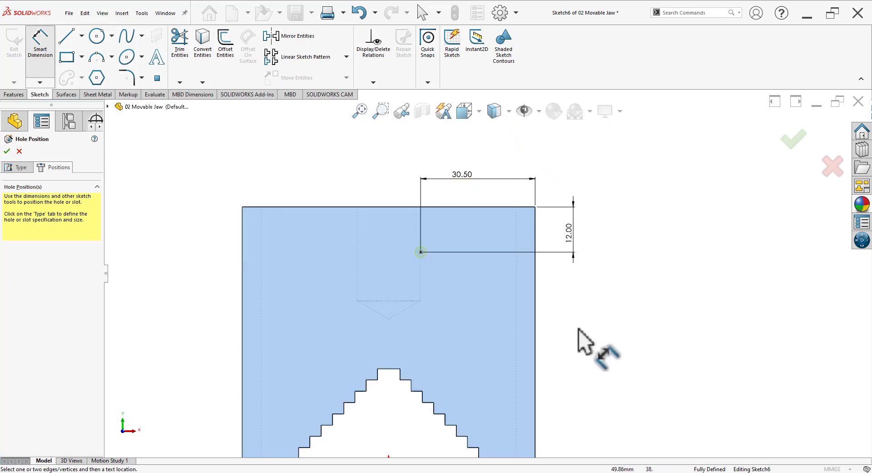
{"action": "scroll", "coordinate": [585, 343], "scroll_direction": "down", "scroll_amount": 3}
{"action": "scroll", "coordinate": [589, 355], "scroll_direction": "up", "scroll_amount": 3}
{"action": "scroll", "coordinate": [399, 263], "scroll_direction": "down", "scroll_amount": 2}
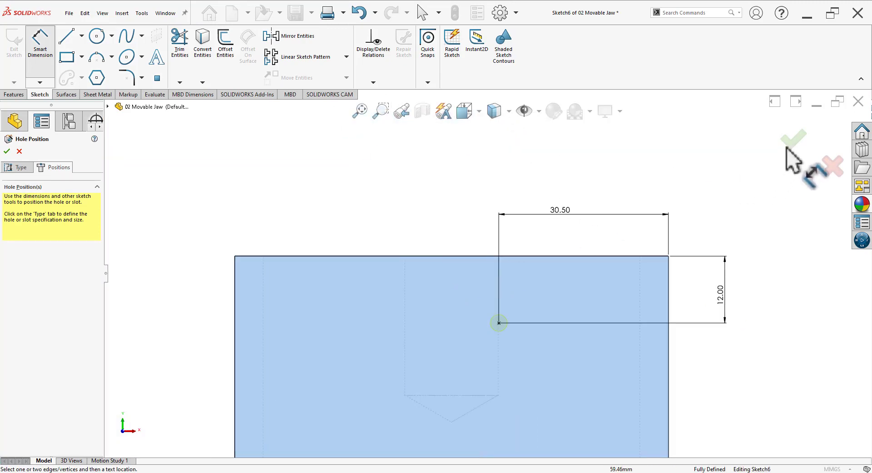
{"action": "left_click", "coordinate": [790, 145]}
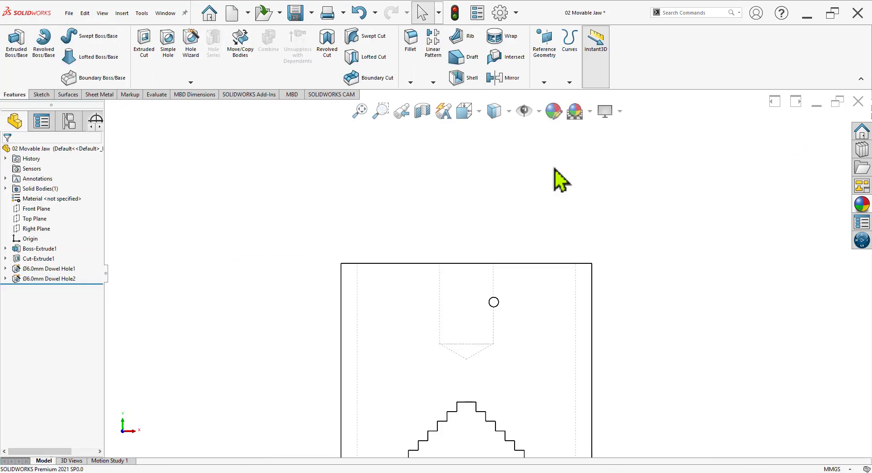
Restore Shaded with Edges display and orbit the jaw into a 3D view.
{"action": "left_click", "coordinate": [509, 111]}
{"action": "left_click", "coordinate": [496, 130]}
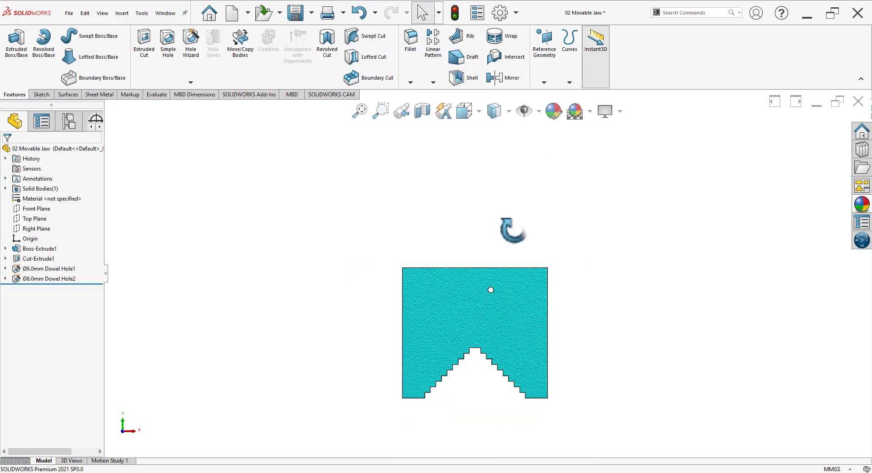
{"action": "mouse_move", "coordinate": [513, 229]}
{"action": "middle_mouse_down"}
{"action": "mouse_move", "coordinate": [555, 330]}
{"action": "mouse_move", "coordinate": [565, 233]}
{"action": "mouse_move", "coordinate": [539, 452]}
{"action": "mouse_move", "coordinate": [570, 239]}
{"action": "mouse_move", "coordinate": [555, 325]}
{"action": "mouse_move", "coordinate": [555, 306]}
{"action": "middle_mouse_up"}
Compare the jaw against the pipe vice reference drawing in Photos.
{"action": "key", "text": "alt+Tab"}
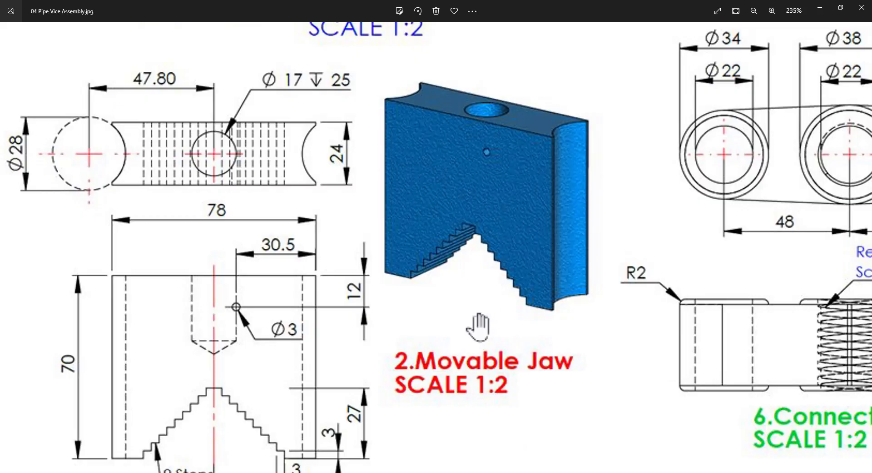
{"action": "scroll", "coordinate": [351, 259], "scroll_direction": "down", "scroll_amount": 2}
{"action": "scroll", "coordinate": [351, 252], "scroll_direction": "down", "scroll_amount": 1}
{"action": "scroll", "coordinate": [279, 286], "scroll_direction": "up", "scroll_amount": 1}
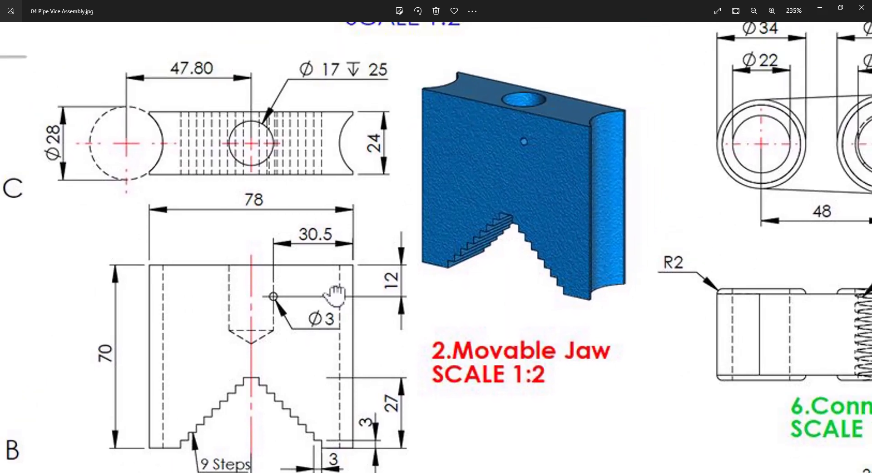
{"action": "scroll", "coordinate": [368, 293], "scroll_direction": "up", "scroll_amount": 1}
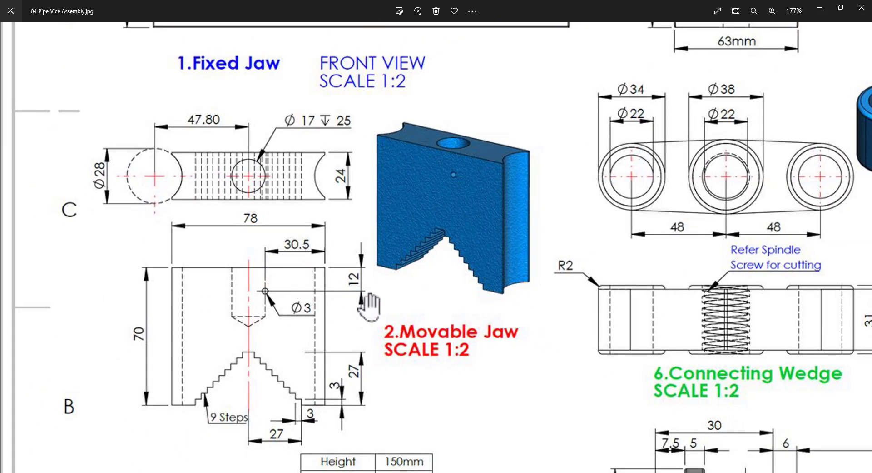
Change the Movable Jaw's appearance colour to yellow and accept it.
{"action": "key", "text": "alt+Tab"}
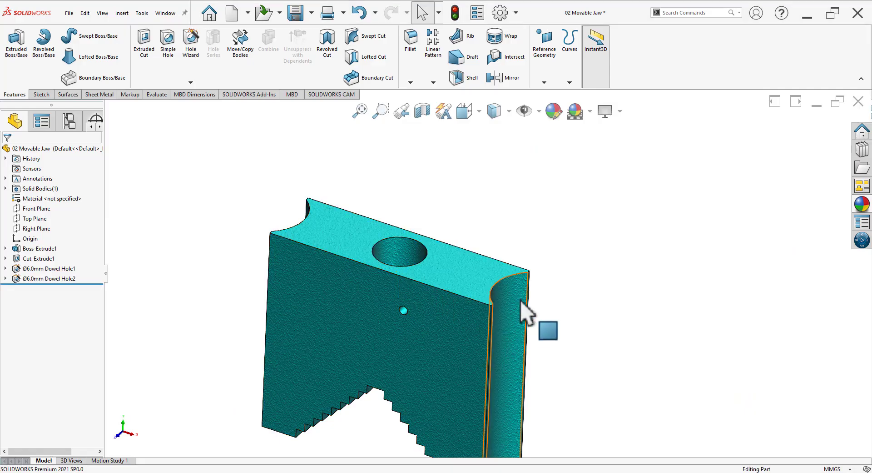
{"action": "middle_click_drag", "start_coordinate": [521, 308], "coordinate": [514, 298]}
{"action": "scroll", "coordinate": [513, 298], "scroll_direction": "up", "scroll_amount": 2}
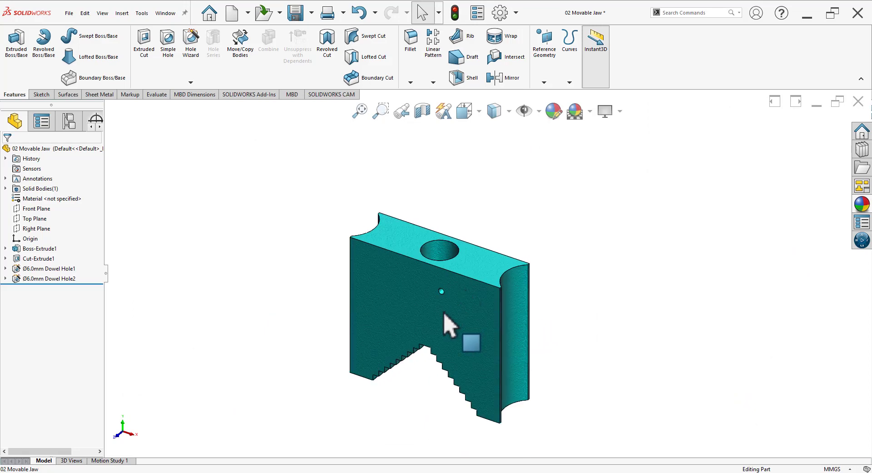
{"action": "left_click", "coordinate": [555, 111]}
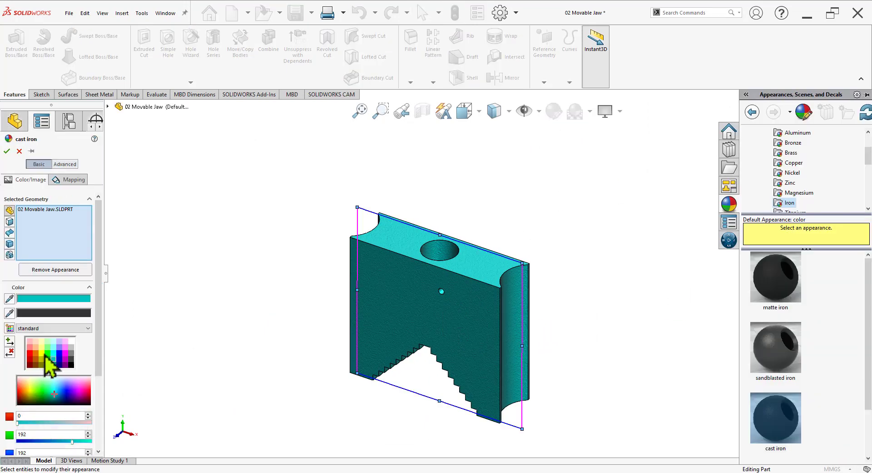
{"action": "left_click", "coordinate": [44, 353]}
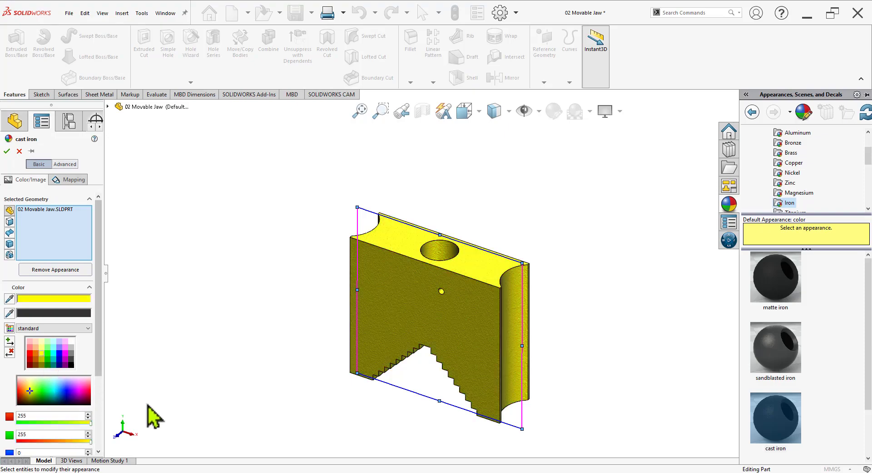
{"action": "scroll", "coordinate": [570, 385], "scroll_direction": "down", "scroll_amount": 3}
{"action": "mouse_move", "coordinate": [571, 385]}
{"action": "middle_mouse_down"}
{"action": "mouse_move", "coordinate": [604, 298]}
{"action": "mouse_move", "coordinate": [577, 348]}
{"action": "middle_mouse_up"}
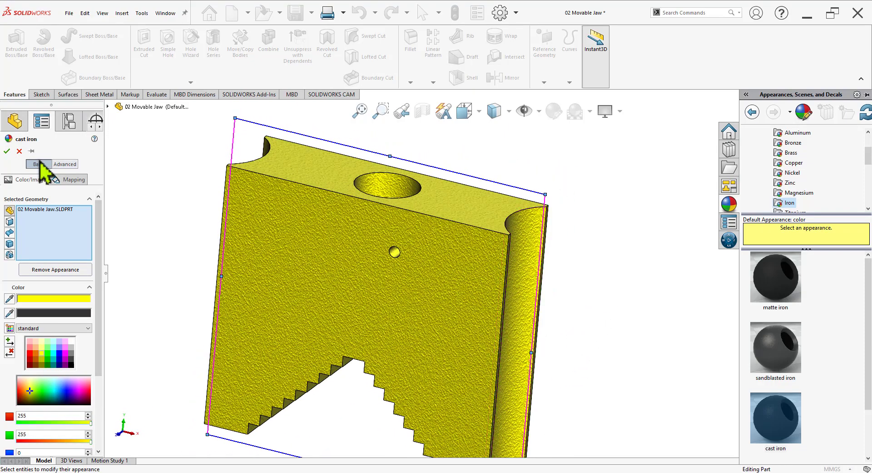
{"action": "left_click", "coordinate": [7, 151]}
Reapply the appearance to the whole jaw part and accept it again.
{"action": "mouse_move", "coordinate": [483, 312]}
{"action": "middle_mouse_down"}
{"action": "mouse_move", "coordinate": [452, 272]}
{"action": "mouse_move", "coordinate": [518, 350]}
{"action": "middle_mouse_up"}
{"action": "scroll", "coordinate": [530, 234], "scroll_direction": "up", "scroll_amount": 3}
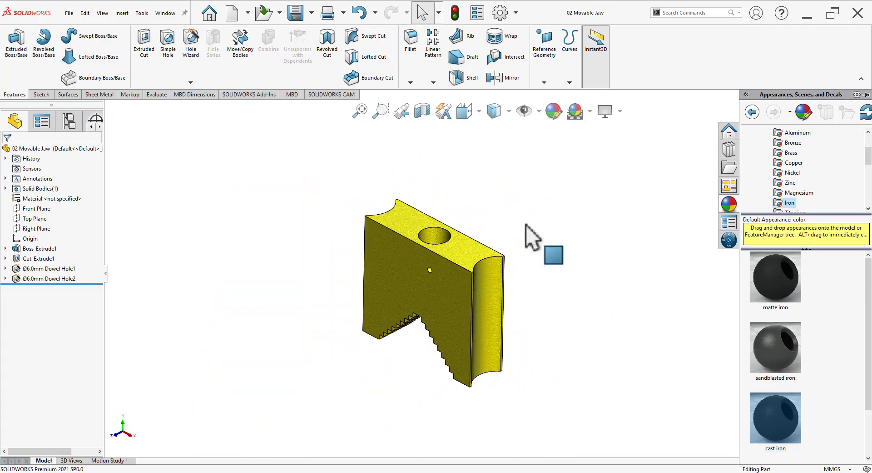
{"action": "scroll", "coordinate": [438, 294], "scroll_direction": "down", "scroll_amount": 2}
{"action": "scroll", "coordinate": [437, 284], "scroll_direction": "down", "scroll_amount": 3}
{"action": "mouse_move", "coordinate": [438, 284]}
{"action": "middle_mouse_down"}
{"action": "mouse_move", "coordinate": [477, 252]}
{"action": "mouse_move", "coordinate": [516, 200]}
{"action": "middle_mouse_up"}
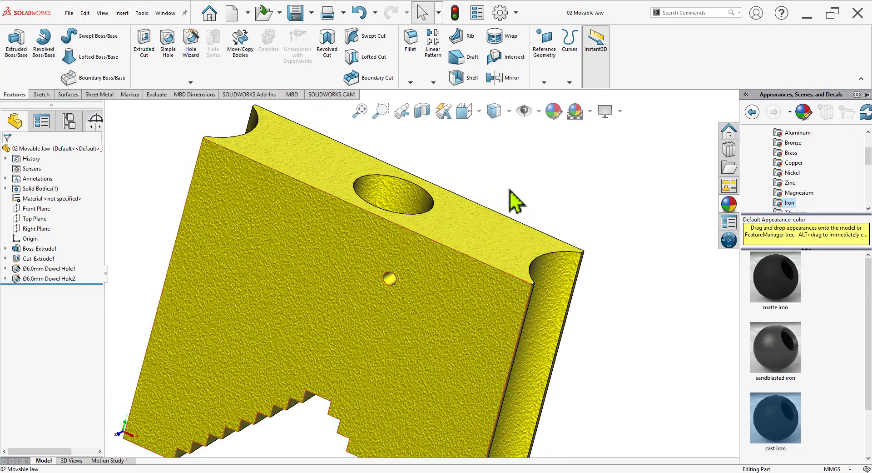
{"action": "left_click", "coordinate": [554, 110]}
{"action": "left_click", "coordinate": [468, 308]}
{"action": "scroll", "coordinate": [473, 277], "scroll_direction": "up", "scroll_amount": 3}
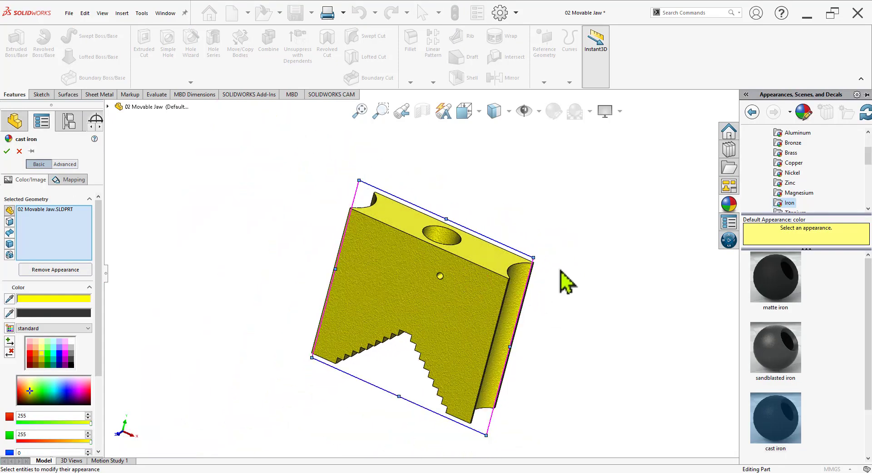
{"action": "middle_click_drag", "start_coordinate": [436, 295], "coordinate": [443, 291]}
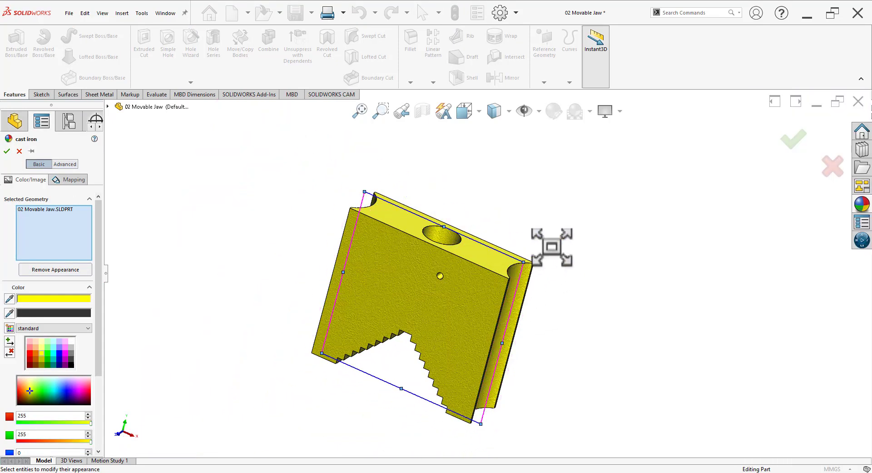
{"action": "middle_click_drag", "start_coordinate": [524, 257], "coordinate": [518, 259]}
{"action": "left_click", "coordinate": [6, 151]}
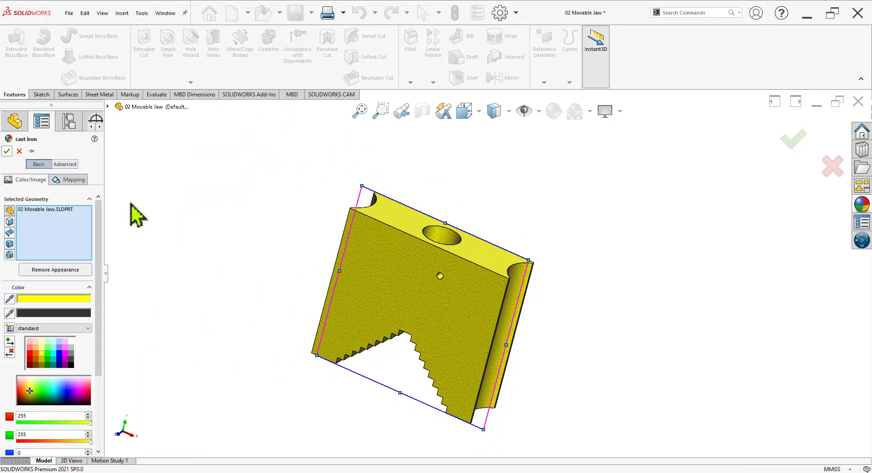
Review the cast iron appearance from the Display Manager Appearances list and confirm.
{"action": "scroll", "coordinate": [100, 129], "scroll_direction": "down", "scroll_amount": 1}
{"action": "scroll", "coordinate": [91, 134], "scroll_direction": "down", "scroll_amount": 2}
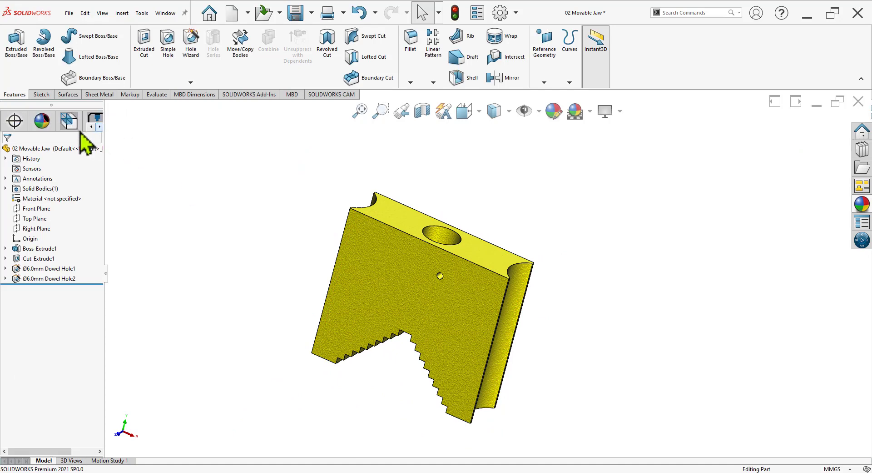
{"action": "left_click", "coordinate": [49, 128]}
{"action": "left_click", "coordinate": [37, 188]}
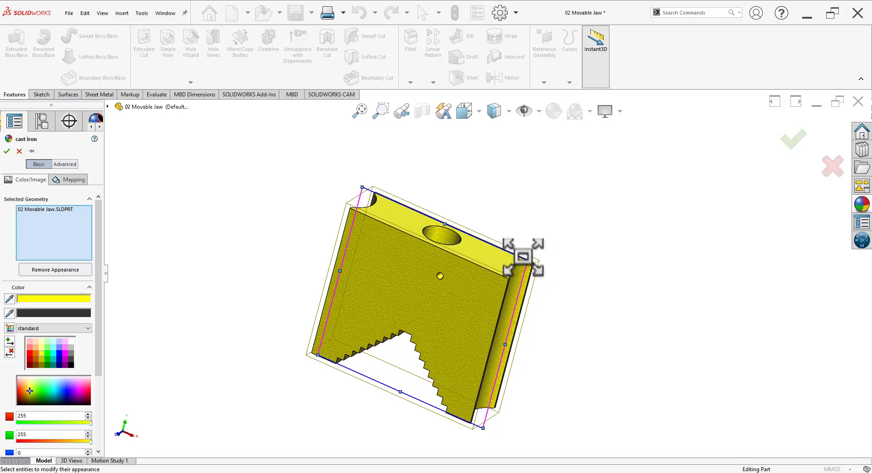
{"action": "left_click", "coordinate": [7, 151]}
Orbit the yellow jaw to check it, then close the Movable Jaw document.
{"action": "scroll", "coordinate": [561, 308], "scroll_direction": "down", "scroll_amount": 3}
{"action": "middle_click_drag", "start_coordinate": [530, 273], "coordinate": [539, 184]}
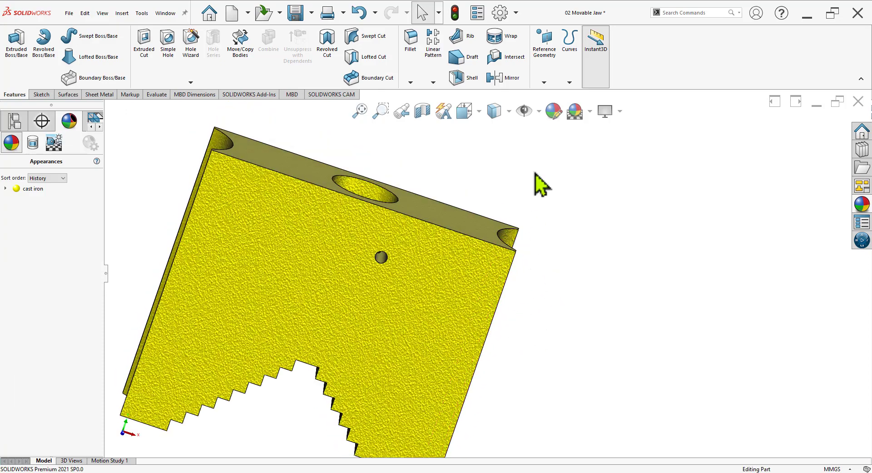
{"action": "scroll", "coordinate": [467, 317], "scroll_direction": "up", "scroll_amount": 2}
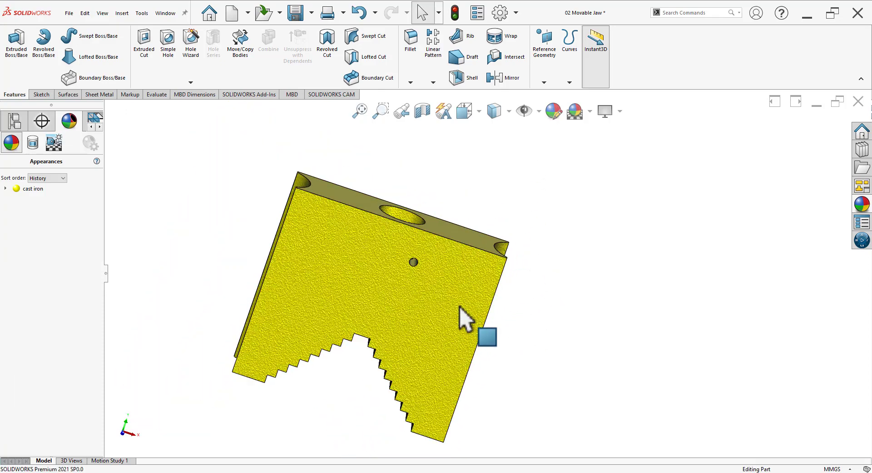
{"action": "mouse_move", "coordinate": [468, 317]}
{"action": "middle_mouse_down"}
{"action": "mouse_move", "coordinate": [536, 322]}
{"action": "mouse_move", "coordinate": [522, 353]}
{"action": "mouse_move", "coordinate": [551, 307]}
{"action": "mouse_move", "coordinate": [498, 357]}
{"action": "middle_mouse_up"}
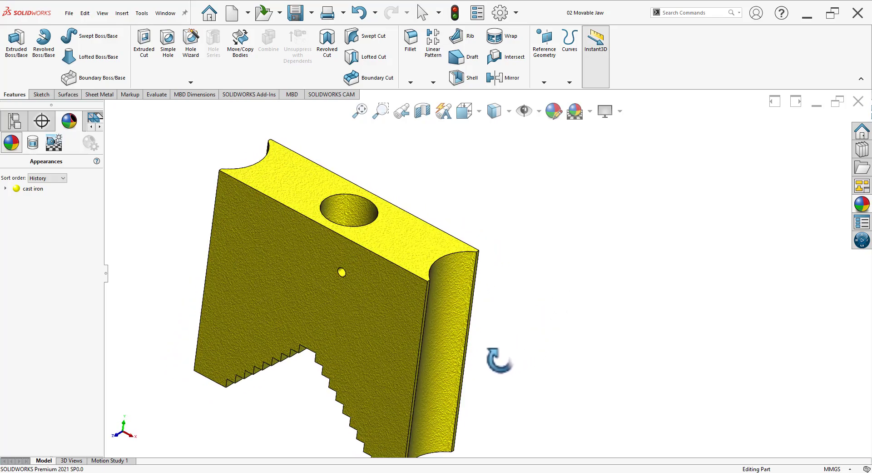
{"action": "left_click", "coordinate": [859, 102]}
Pan the Photos drawing to the Connecting Wedge views, then return to SOLIDWORKS.
{"action": "key", "text": "alt+Tab"}
{"action": "left_click_drag", "start_coordinate": [477, 271], "coordinate": [195, 357]}
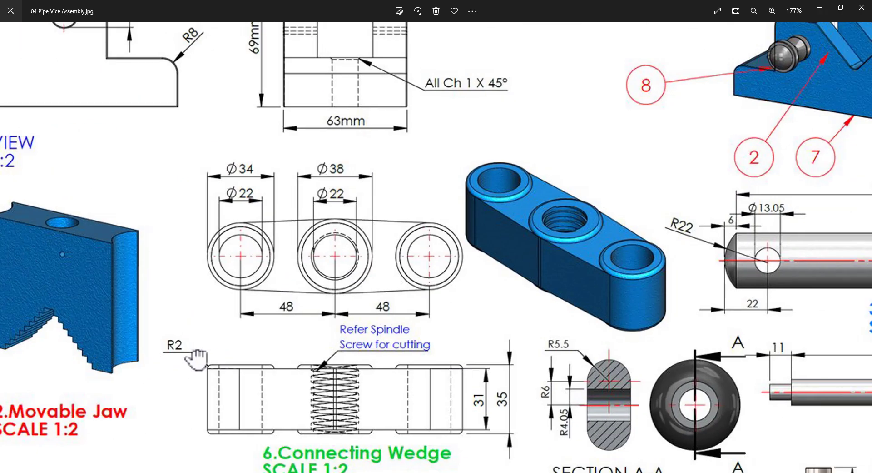
{"action": "left_click_drag", "start_coordinate": [337, 427], "coordinate": [346, 400]}
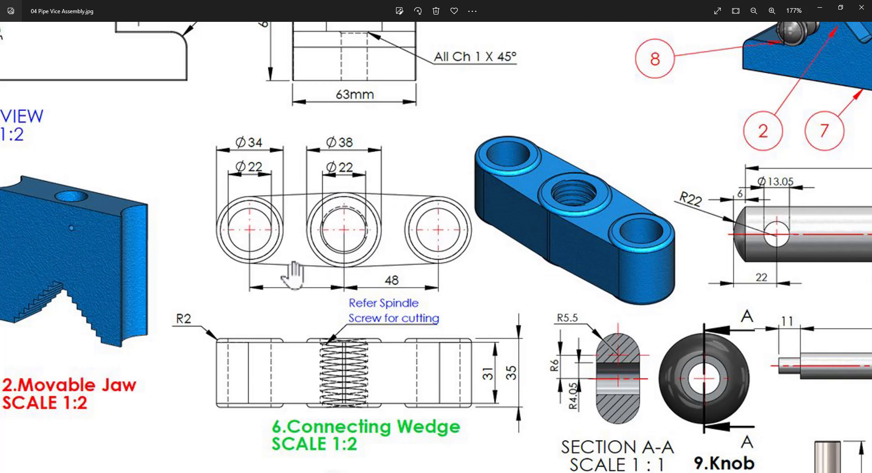
{"action": "key", "text": "alt+Tab"}
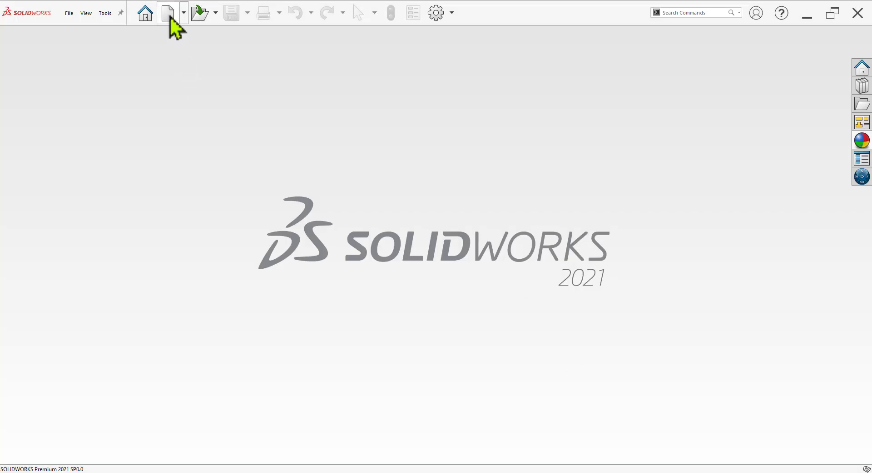
Create a new part and start a sketch on the Top Plane.
{"action": "left_click", "coordinate": [169, 15]}
{"action": "left_click", "coordinate": [372, 350]}
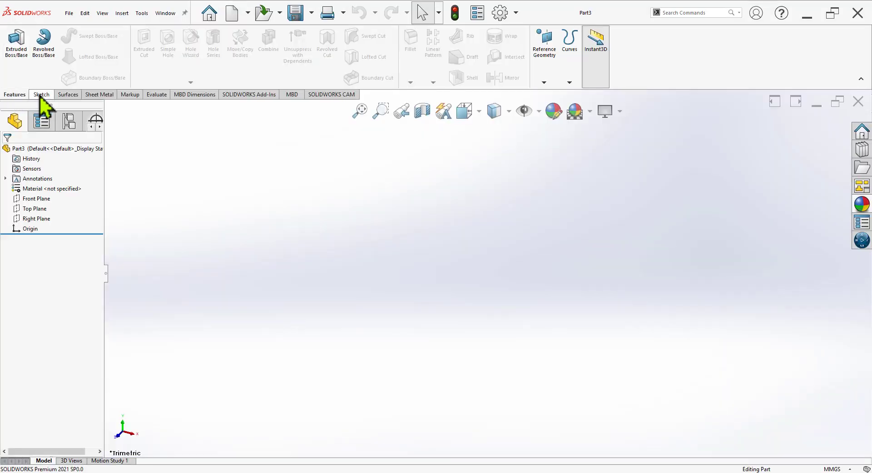
{"action": "left_click", "coordinate": [41, 94]}
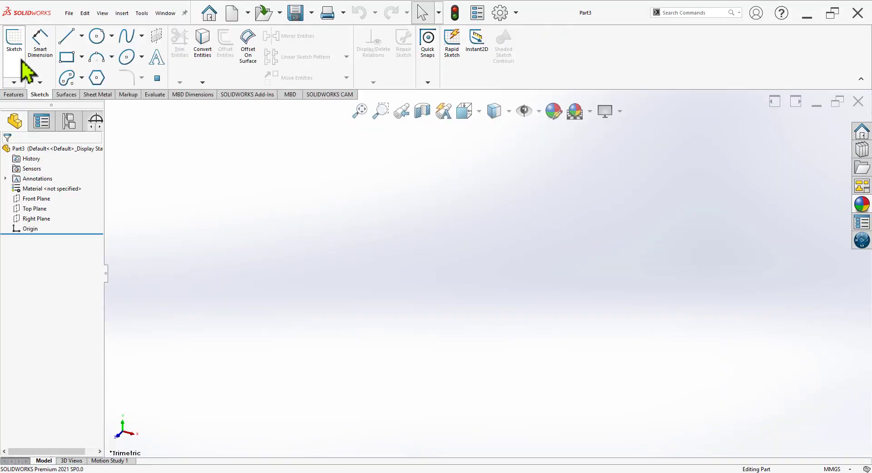
{"action": "left_click", "coordinate": [20, 68]}
{"action": "left_click", "coordinate": [643, 269]}
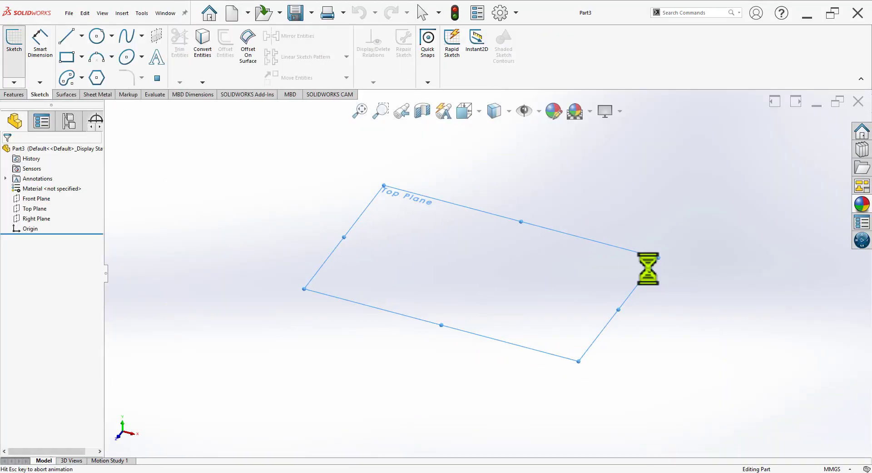
Draw vertical and horizontal infinite-length centerlines through the origin.
{"action": "left_click", "coordinate": [81, 36]}
{"action": "left_click", "coordinate": [84, 66]}
{"action": "left_click", "coordinate": [55, 266]}
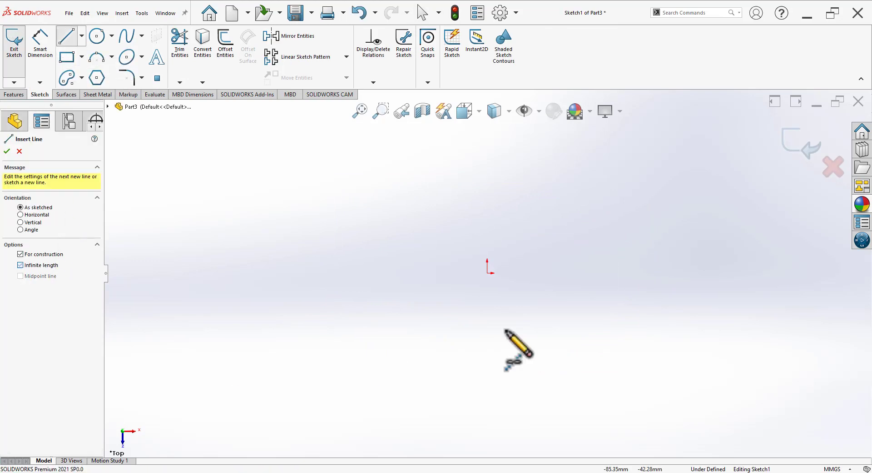
{"action": "left_click", "coordinate": [488, 272]}
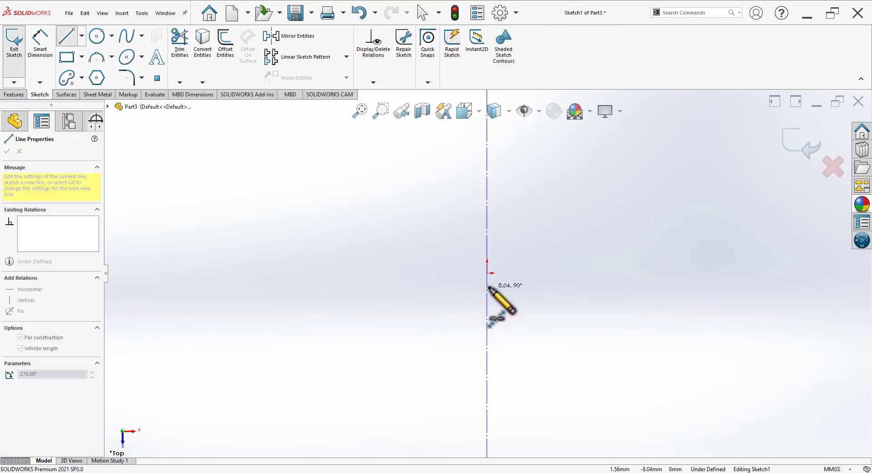
{"action": "left_click", "coordinate": [487, 284]}
{"action": "left_click", "coordinate": [504, 272]}
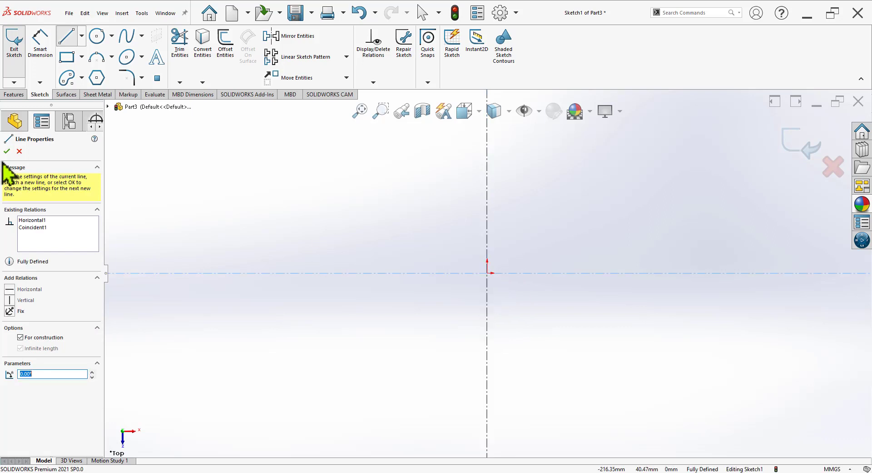
{"action": "left_click", "coordinate": [7, 151]}
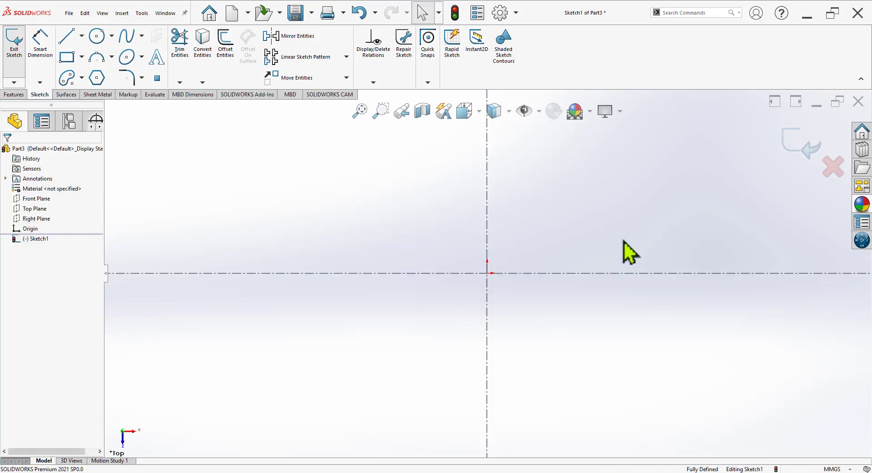
{"action": "key", "text": "alt+Tab"}
Draw two concentric circles at the origin and a concentric pair to the right.
{"action": "scroll", "coordinate": [351, 241], "scroll_direction": "up", "scroll_amount": 1}
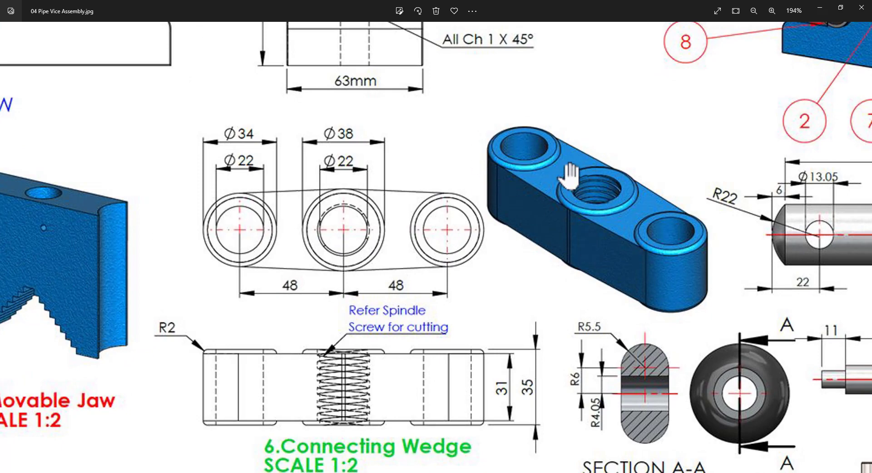
{"action": "key", "text": "alt+Tab"}
{"action": "left_click", "coordinate": [97, 36]}
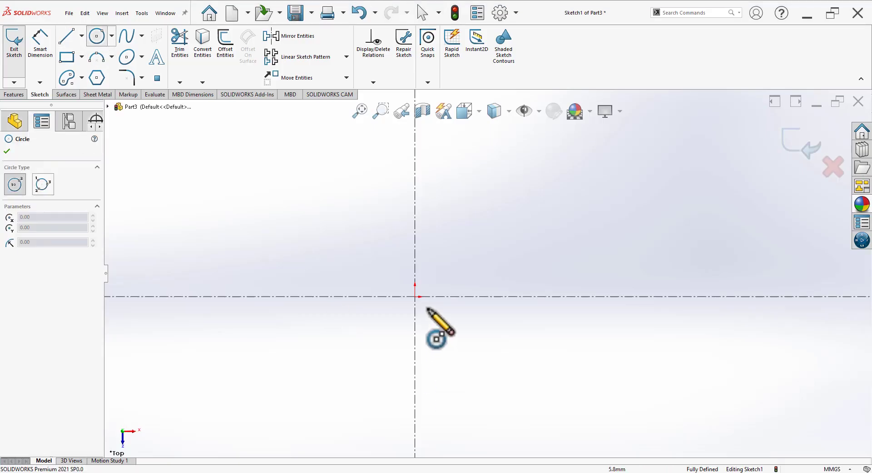
{"action": "left_click", "coordinate": [415, 296]}
{"action": "left_click", "coordinate": [444, 350]}
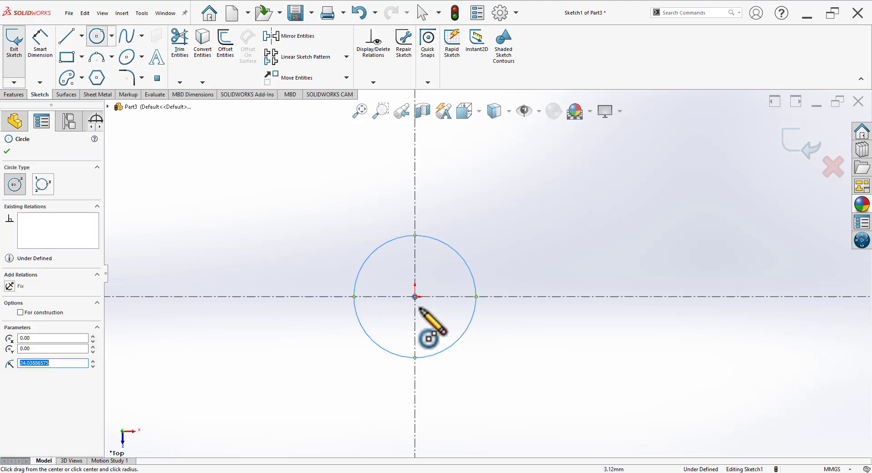
{"action": "left_click", "coordinate": [415, 296]}
{"action": "left_click", "coordinate": [436, 317]}
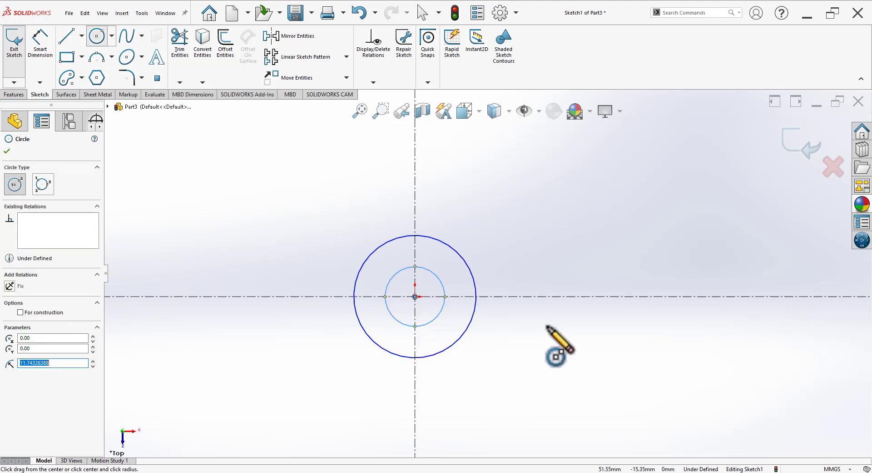
{"action": "left_click", "coordinate": [555, 296]}
{"action": "left_click", "coordinate": [554, 329]}
{"action": "left_click", "coordinate": [554, 296]}
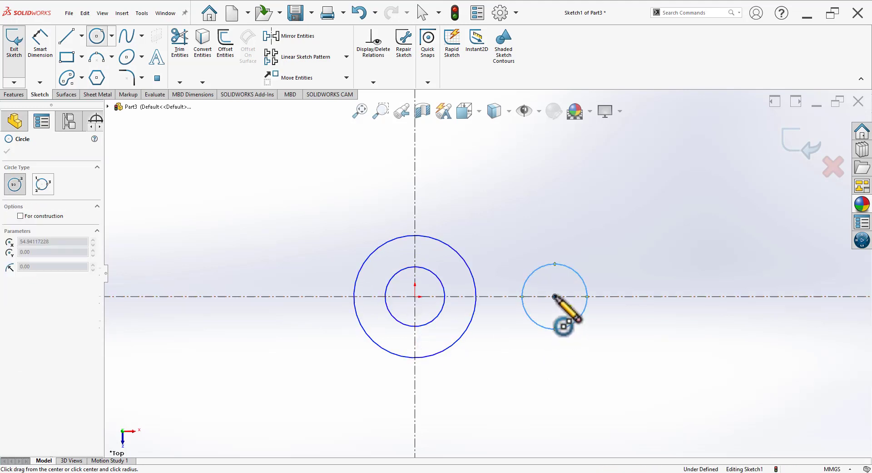
{"action": "left_click", "coordinate": [554, 318]}
Mirror the right circle pair about the vertical centerline to the left side.
{"action": "right_click", "coordinate": [587, 200]}
{"action": "left_click", "coordinate": [604, 205]}
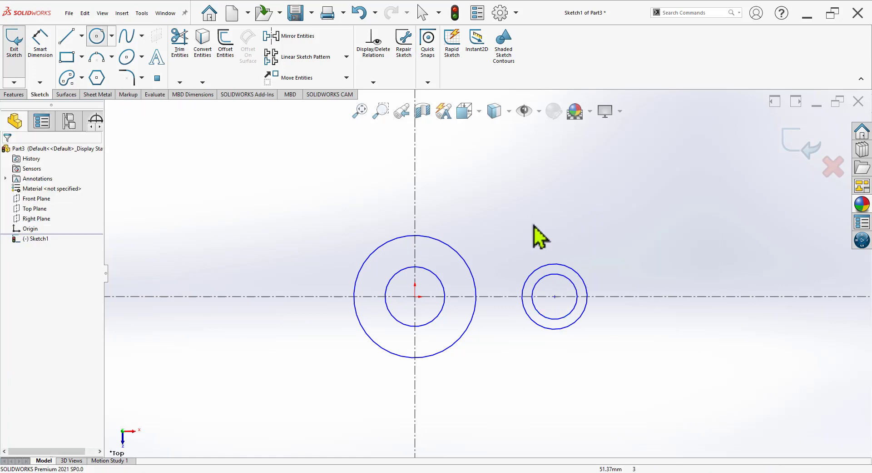
{"action": "left_click_drag", "start_coordinate": [574, 337], "coordinate": [636, 364]}
{"action": "left_click", "coordinate": [293, 36]}
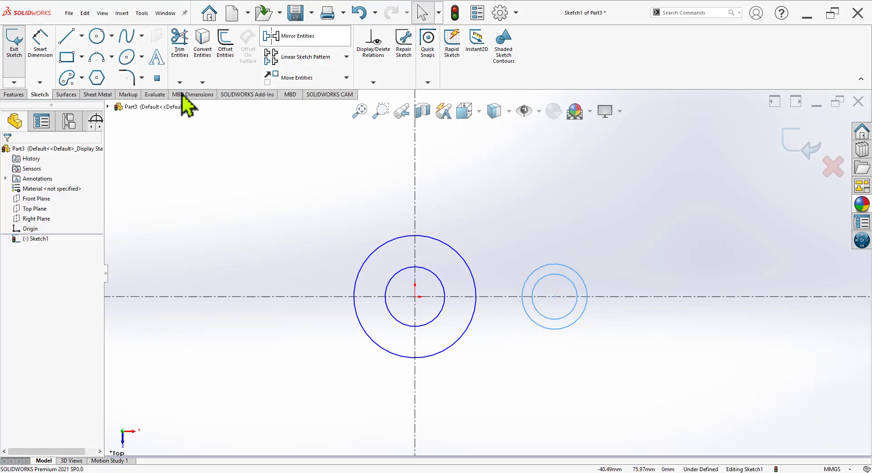
{"action": "left_click", "coordinate": [63, 267]}
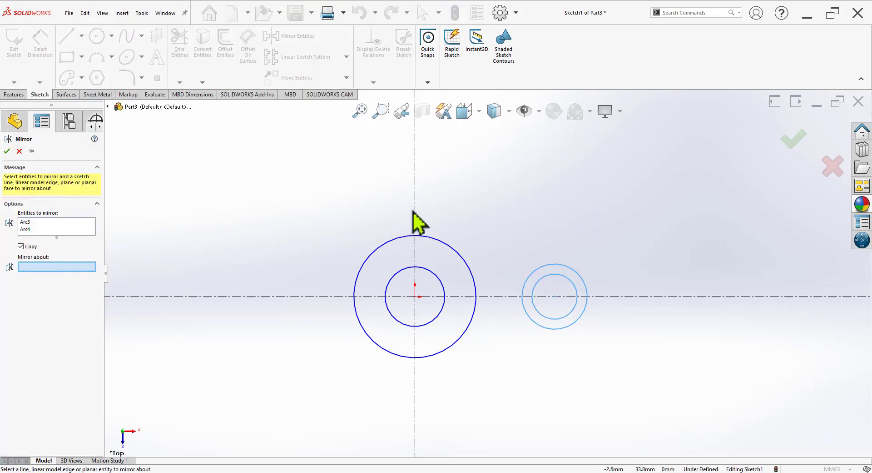
{"action": "left_click", "coordinate": [415, 213]}
{"action": "left_click", "coordinate": [7, 152]}
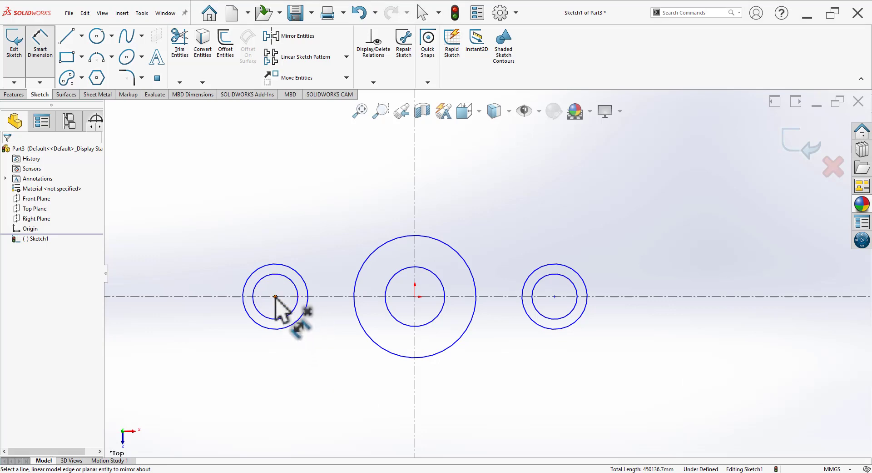
Dimension the left circles' centre 48 mm from the vertical centreline.
{"action": "left_click", "coordinate": [276, 296]}
{"action": "left_click", "coordinate": [415, 318]}
{"action": "left_click", "coordinate": [359, 415]}
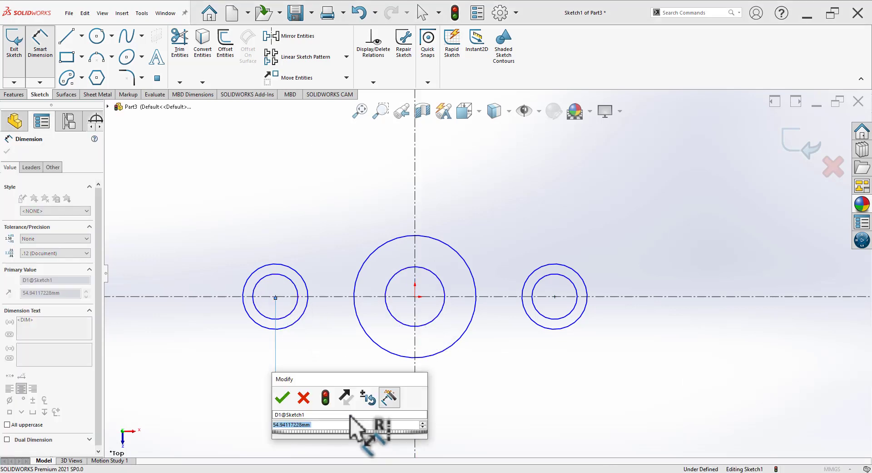
{"action": "type", "text": "48"}
{"action": "key", "text": "Return"}
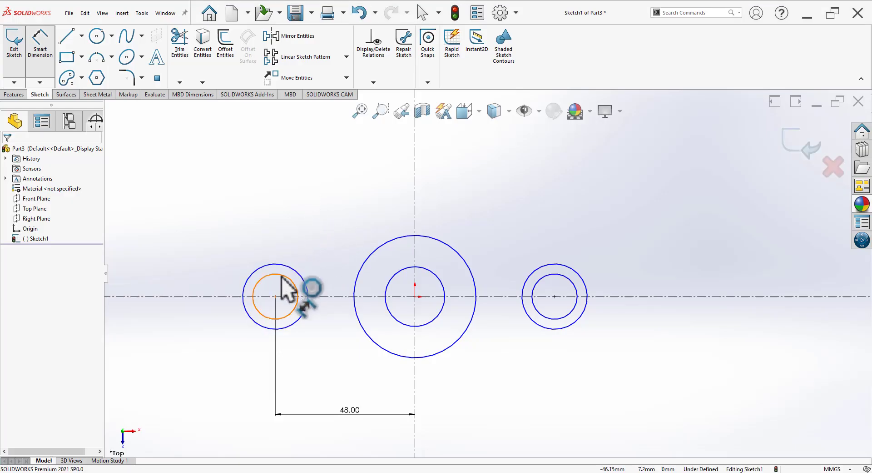
Size the left circles at Ø22 inner and Ø34 outer.
{"action": "left_click", "coordinate": [281, 274]}
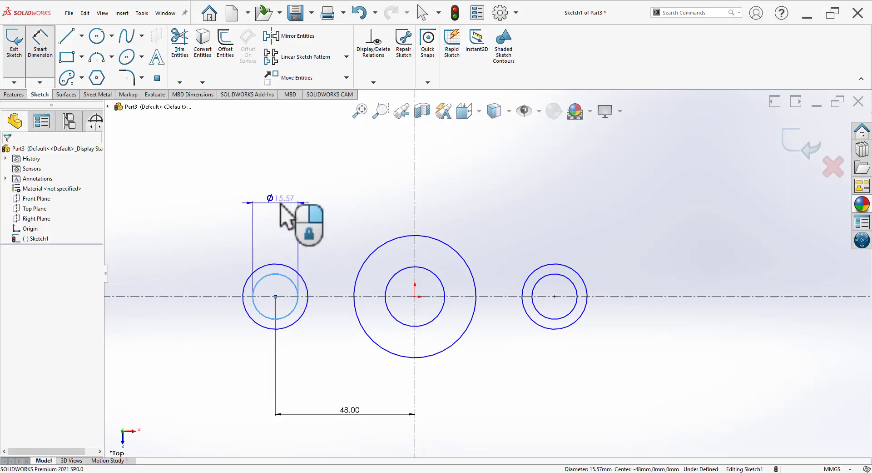
{"action": "left_click", "coordinate": [280, 204]}
{"action": "type", "text": "22"}
{"action": "key", "text": "Return"}
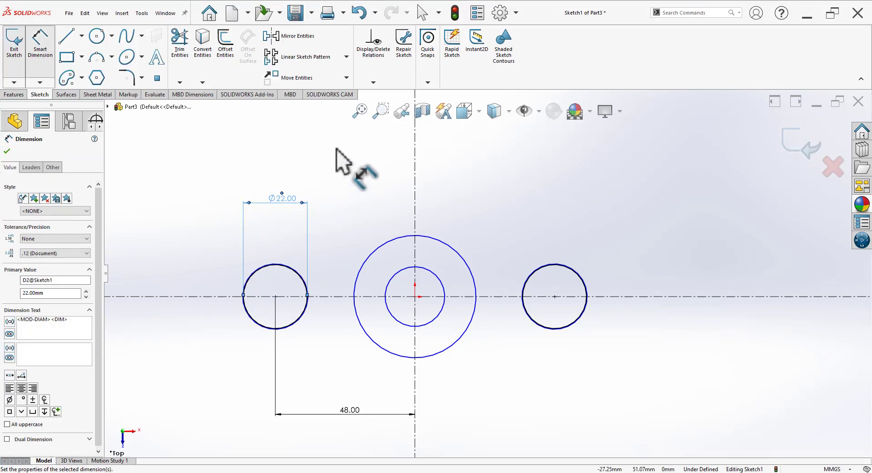
{"action": "left_click", "coordinate": [337, 149]}
{"action": "scroll", "coordinate": [292, 288], "scroll_direction": "down", "scroll_amount": 5}
{"action": "scroll", "coordinate": [311, 249], "scroll_direction": "down", "scroll_amount": 3}
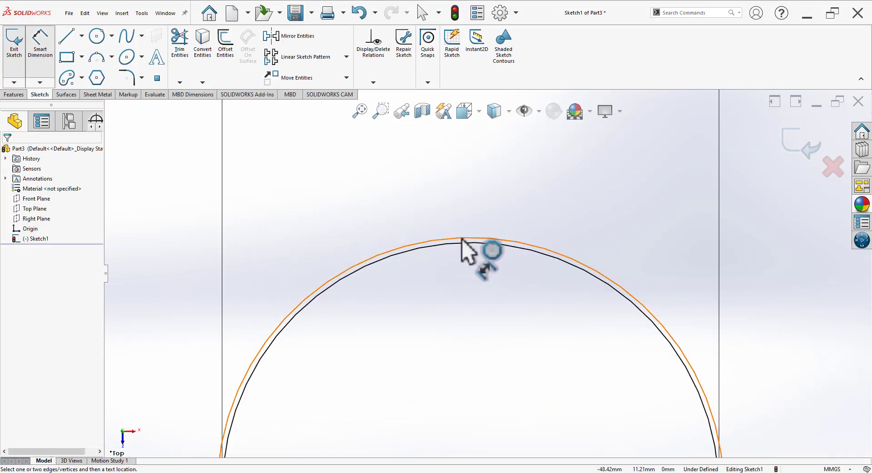
{"action": "left_click", "coordinate": [462, 239]}
{"action": "scroll", "coordinate": [463, 253], "scroll_direction": "up", "scroll_amount": 3}
{"action": "scroll", "coordinate": [487, 195], "scroll_direction": "up", "scroll_amount": 2}
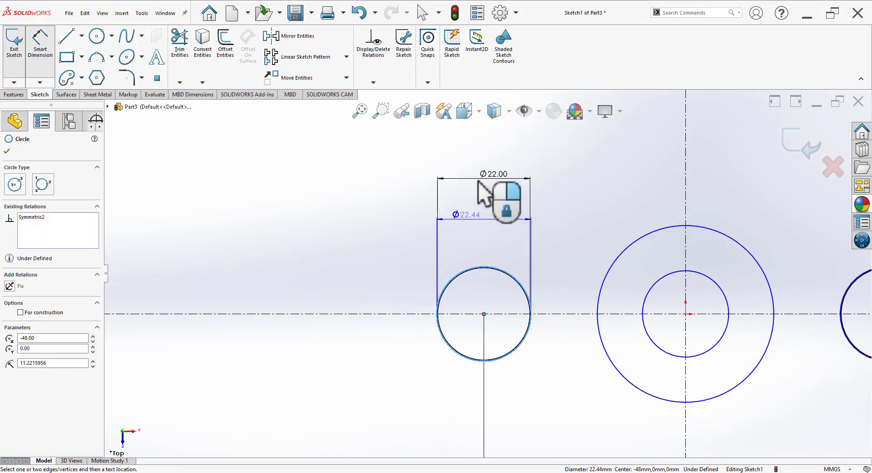
{"action": "left_click", "coordinate": [494, 149]}
{"action": "type", "text": "34"}
{"action": "key", "text": "Return"}
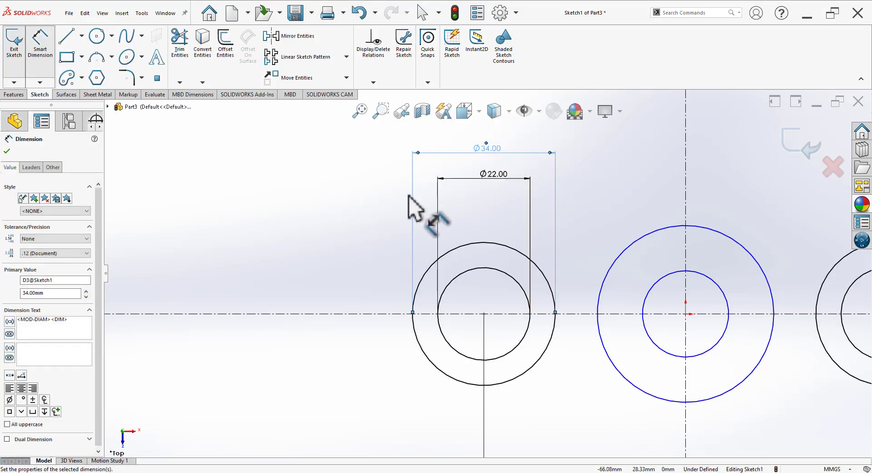
{"action": "key", "text": "Escape"}
{"action": "scroll", "coordinate": [273, 194], "scroll_direction": "up", "scroll_amount": 2}
{"action": "scroll", "coordinate": [464, 263], "scroll_direction": "up", "scroll_amount": 2}
{"action": "scroll", "coordinate": [672, 292], "scroll_direction": "down", "scroll_amount": 3}
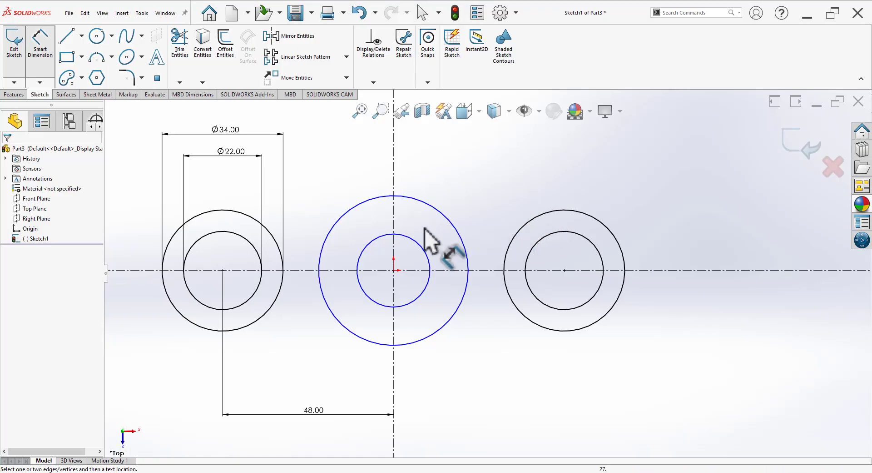
Size the middle circles at Ø22 inner and Ø38 outer.
{"action": "left_click", "coordinate": [395, 235]}
{"action": "left_click", "coordinate": [409, 146]}
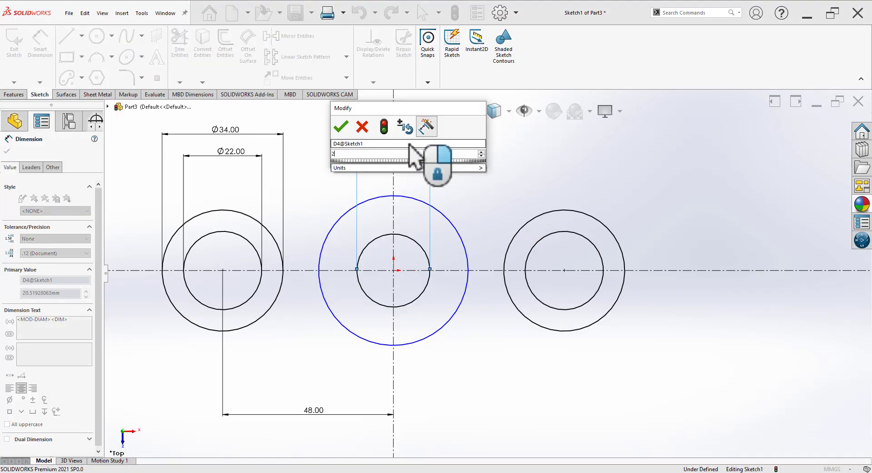
{"action": "type", "text": "22"}
{"action": "key", "text": "Return"}
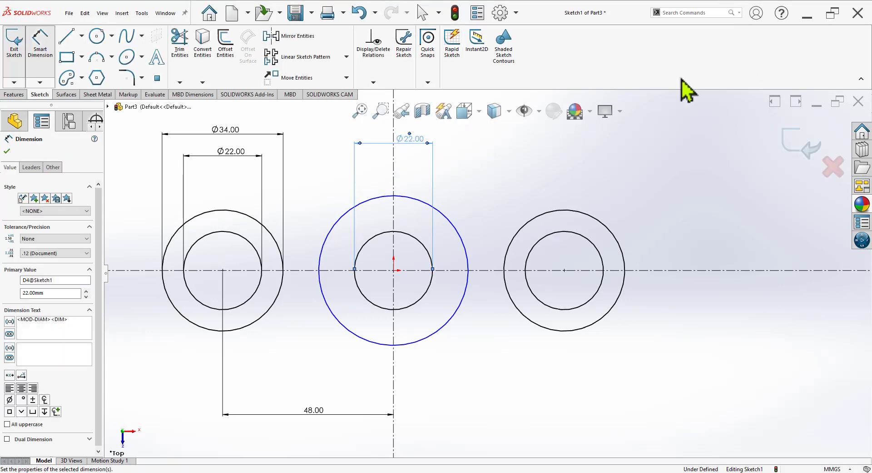
{"action": "scroll", "coordinate": [434, 246], "scroll_direction": "up", "scroll_amount": 2}
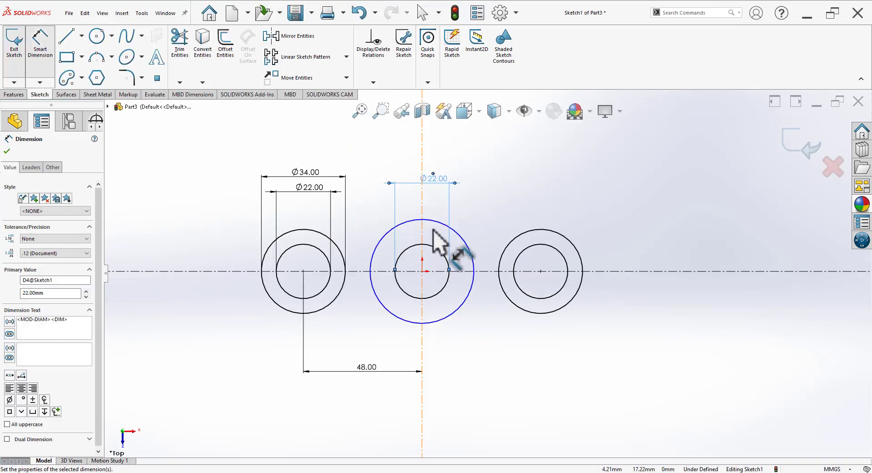
{"action": "left_click", "coordinate": [443, 231]}
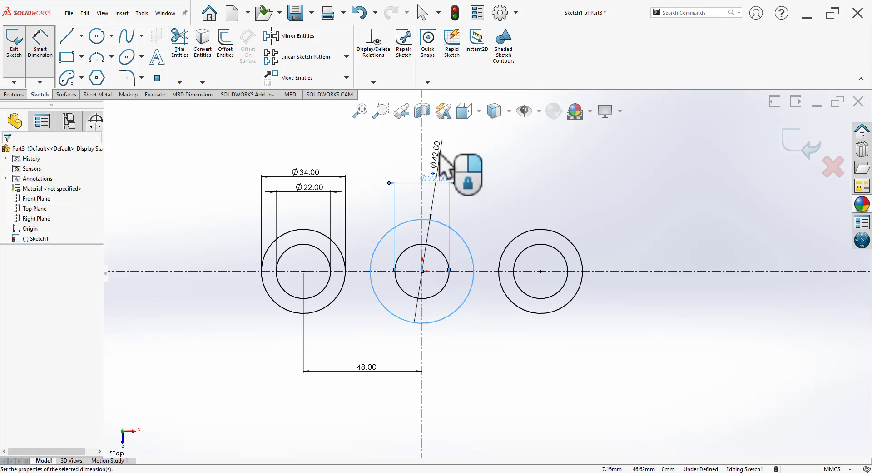
{"action": "left_click", "coordinate": [446, 168]}
{"action": "type", "text": "38"}
{"action": "key", "text": "Return"}
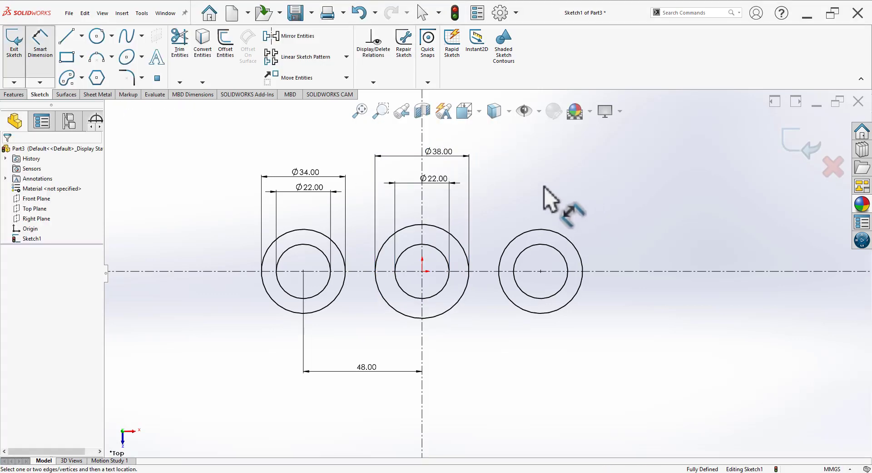
{"action": "scroll", "coordinate": [527, 196], "scroll_direction": "down", "scroll_amount": 1}
{"action": "key", "text": "alt+Tab"}
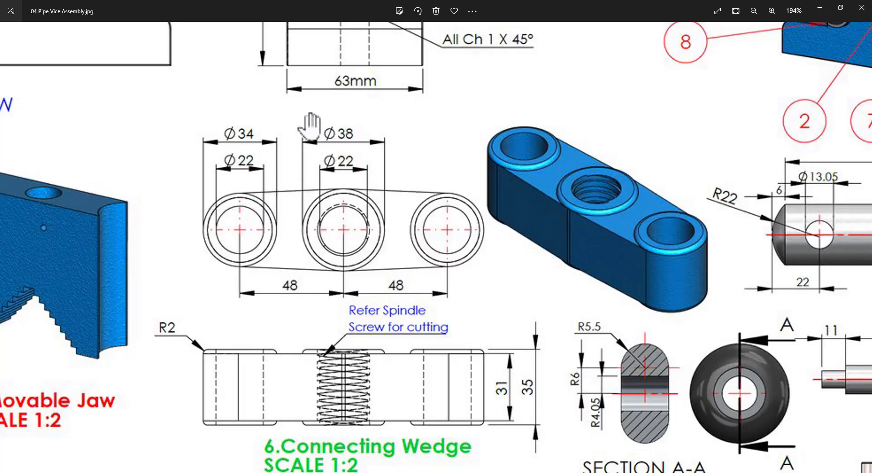
Replace the middle Ø22 dimension with an Equal relation to the left inner circle.
{"action": "key", "text": "alt+Tab"}
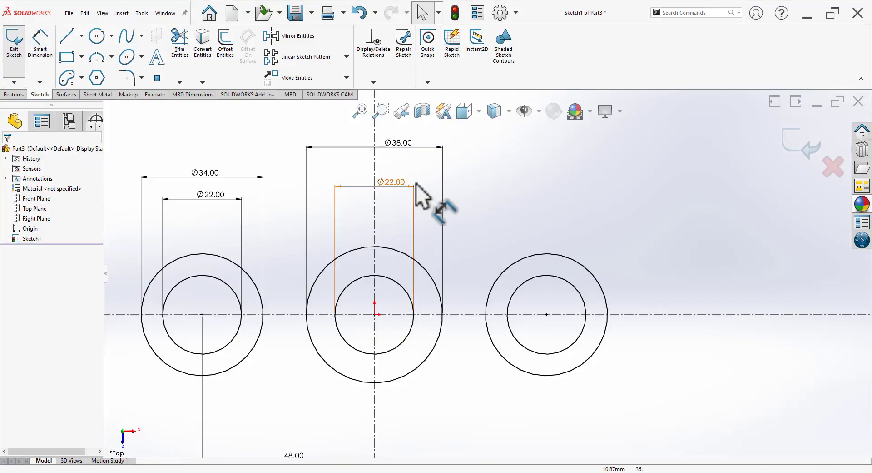
{"action": "left_click", "coordinate": [394, 200]}
{"action": "key", "text": "Delete"}
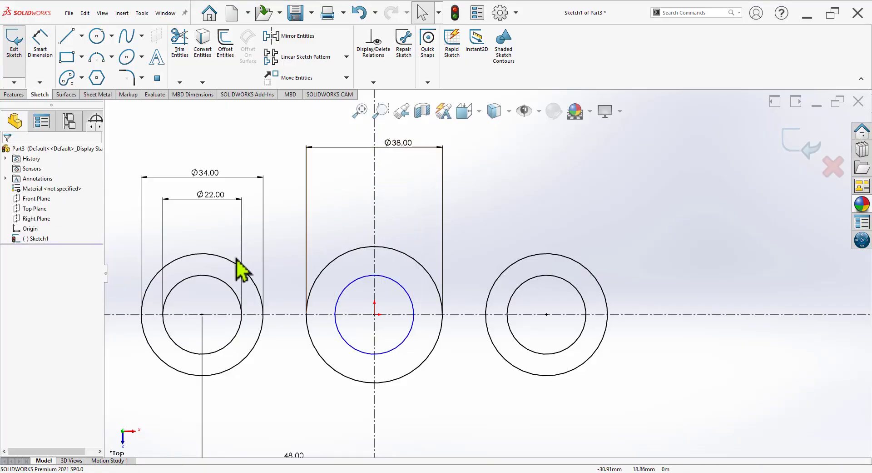
{"action": "left_click", "coordinate": [216, 280]}
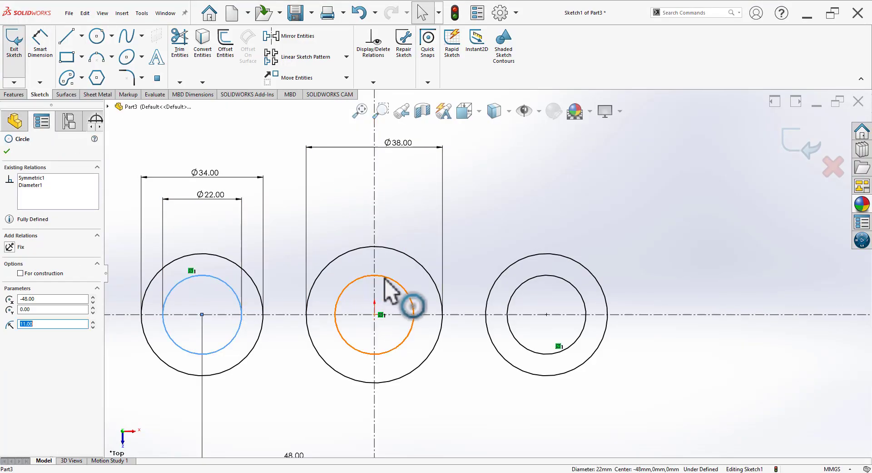
{"action": "left_click", "coordinate": [382, 276], "text": "ctrl"}
{"action": "left_click", "coordinate": [452, 237]}
{"action": "left_click", "coordinate": [492, 200]}
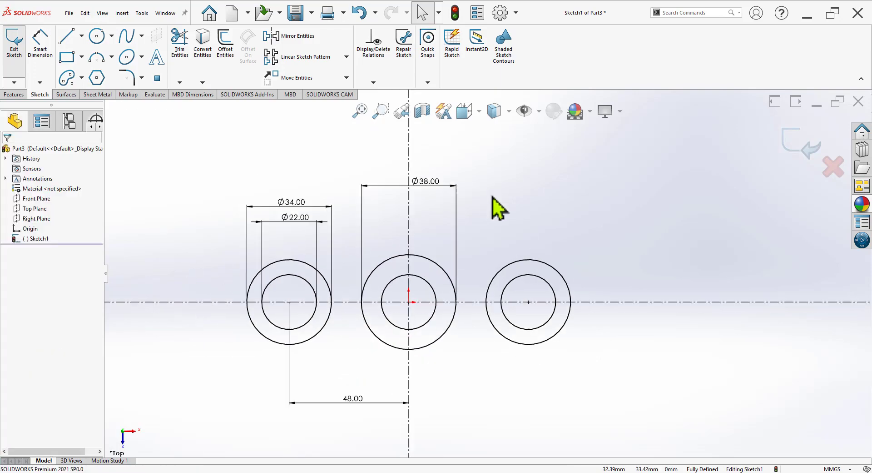
{"action": "key", "text": "alt+Tab"}
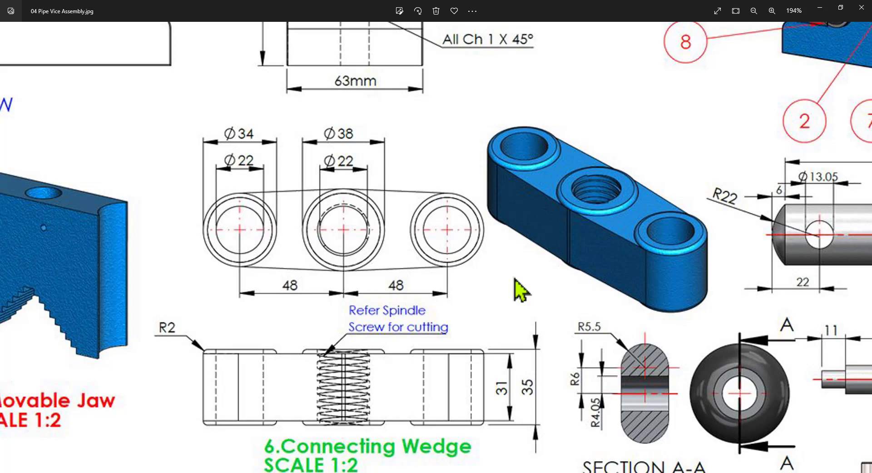
{"action": "key", "text": "alt+Tab"}
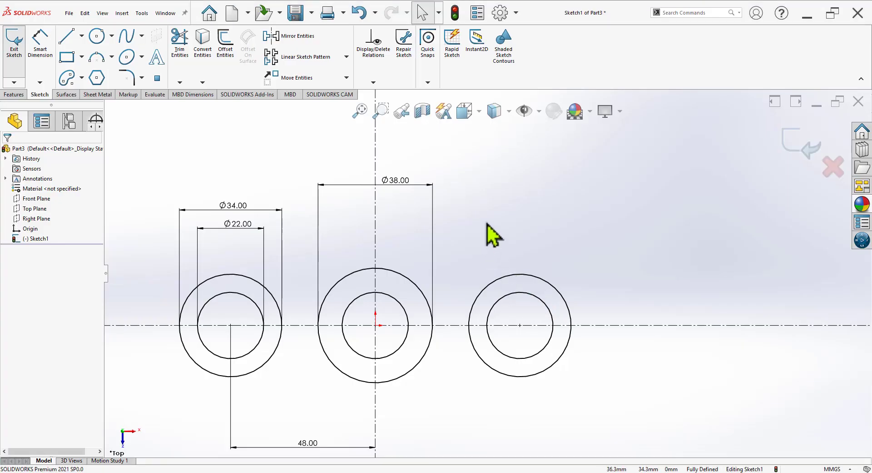
Draw a top line from the 34 mm circle and make it tangent to the 38 mm circle.
{"action": "left_click", "coordinate": [66, 40]}
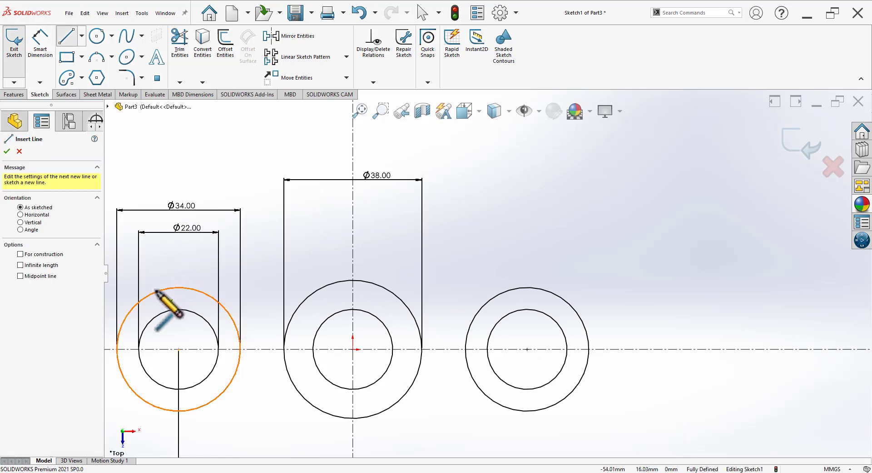
{"action": "left_click", "coordinate": [178, 287]}
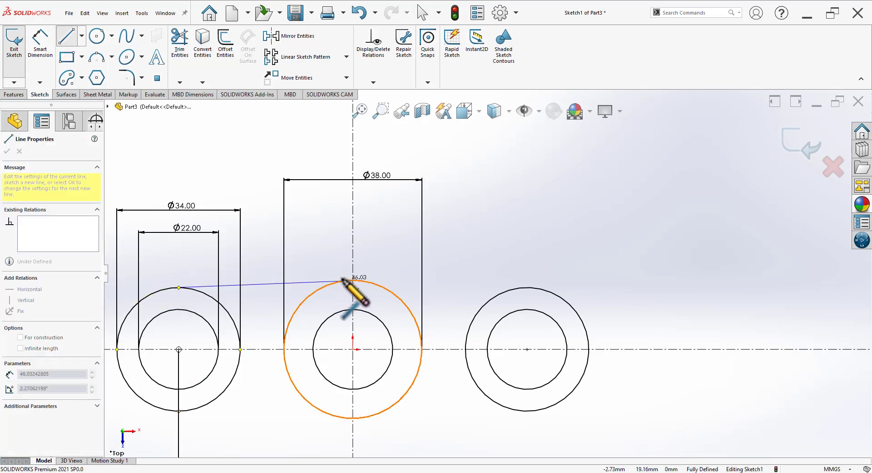
{"action": "right_click", "coordinate": [318, 219]}
{"action": "left_click", "coordinate": [321, 222]}
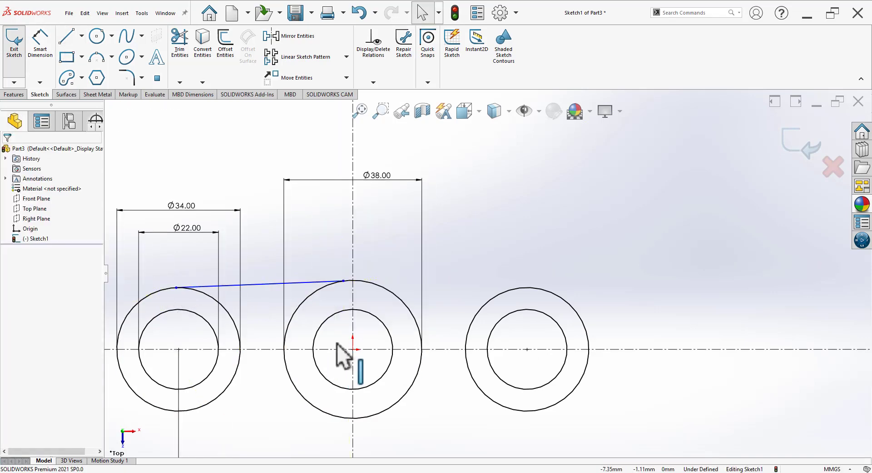
{"action": "left_click", "coordinate": [334, 284]}
{"action": "left_click", "coordinate": [340, 282], "text": "ctrl"}
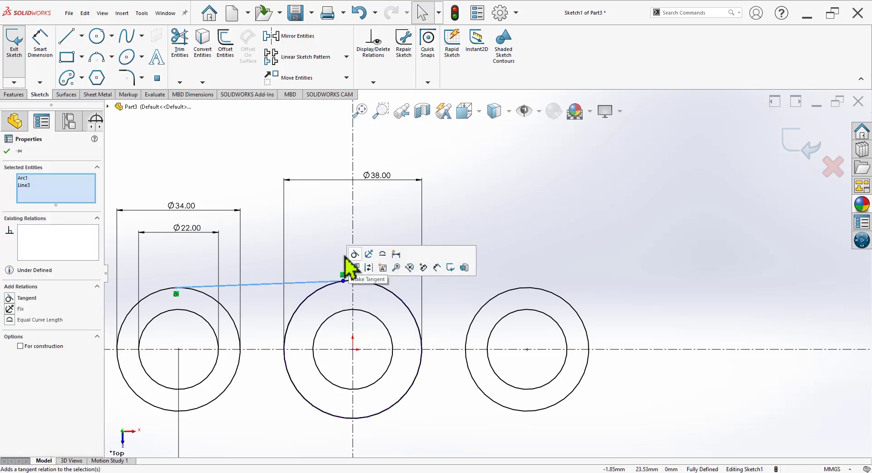
{"action": "left_click", "coordinate": [354, 254]}
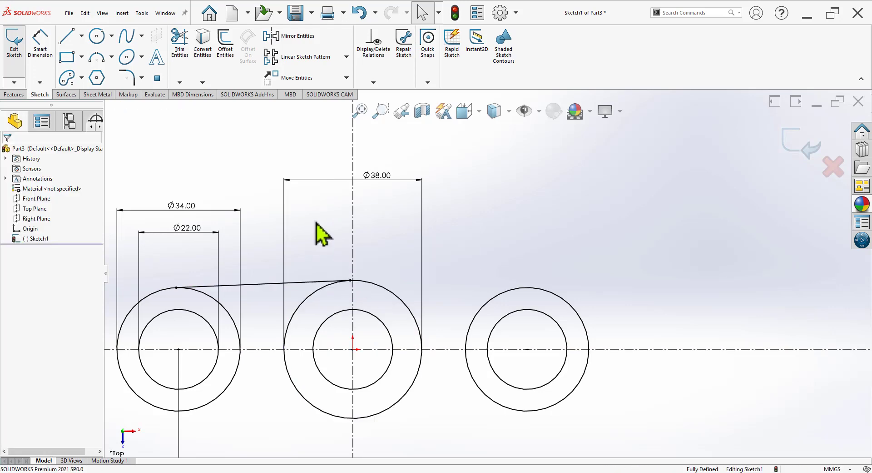
Mirror the top tangent line about the horizontal centreline to create the bottom line.
{"action": "left_click", "coordinate": [300, 283]}
{"action": "left_click", "coordinate": [298, 36]}
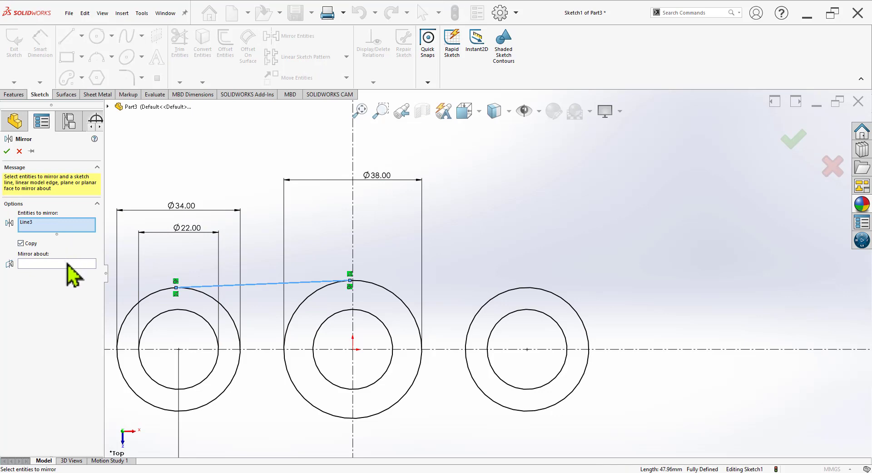
{"action": "left_click", "coordinate": [67, 264]}
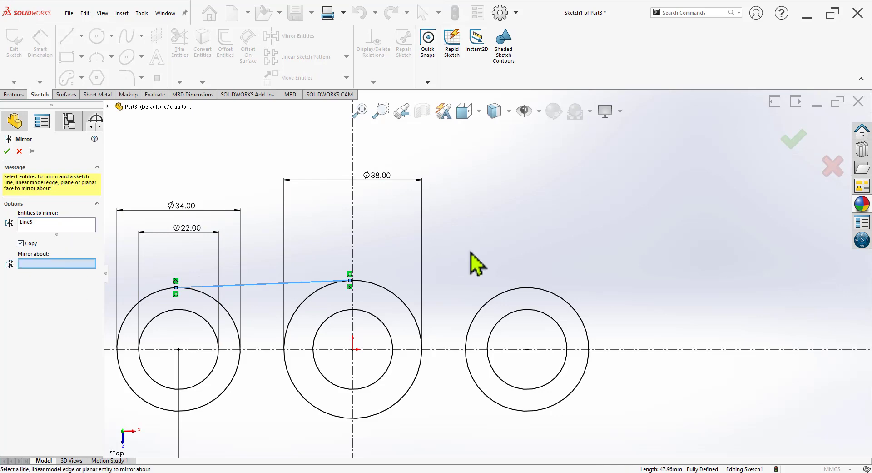
{"action": "left_click", "coordinate": [268, 349]}
{"action": "left_click", "coordinate": [7, 152]}
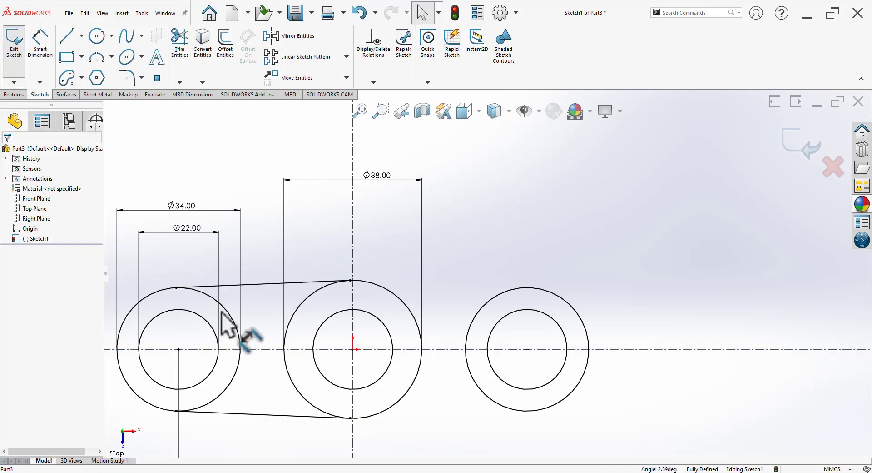
Mirror both tangent lines across the vertical centreline, then exit the sketch.
{"action": "left_click", "coordinate": [248, 284]}
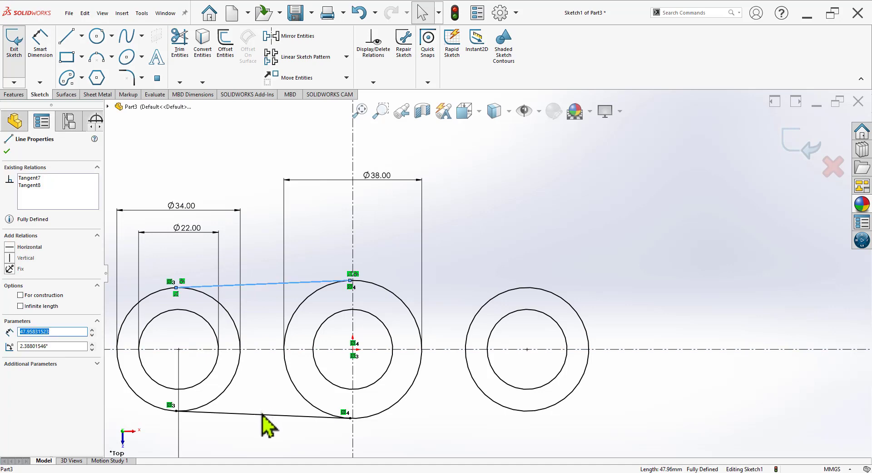
{"action": "left_click", "coordinate": [262, 414], "text": "ctrl"}
{"action": "left_click", "coordinate": [298, 36]}
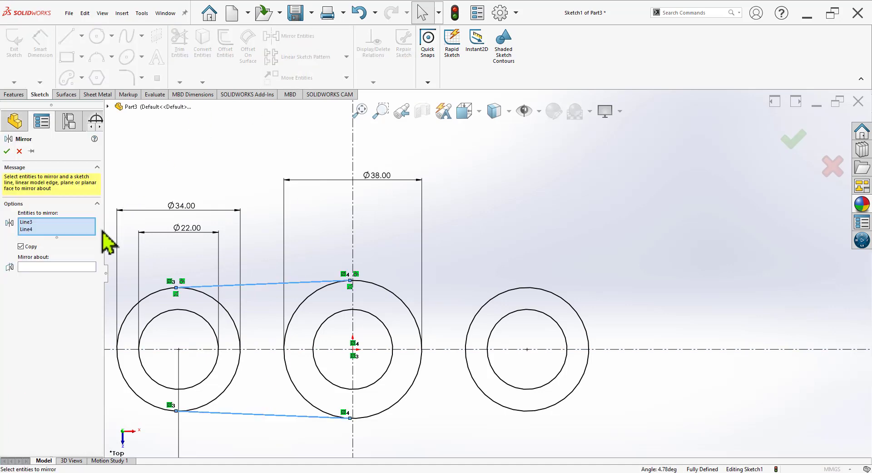
{"action": "left_click", "coordinate": [84, 267]}
{"action": "left_click", "coordinate": [353, 267]}
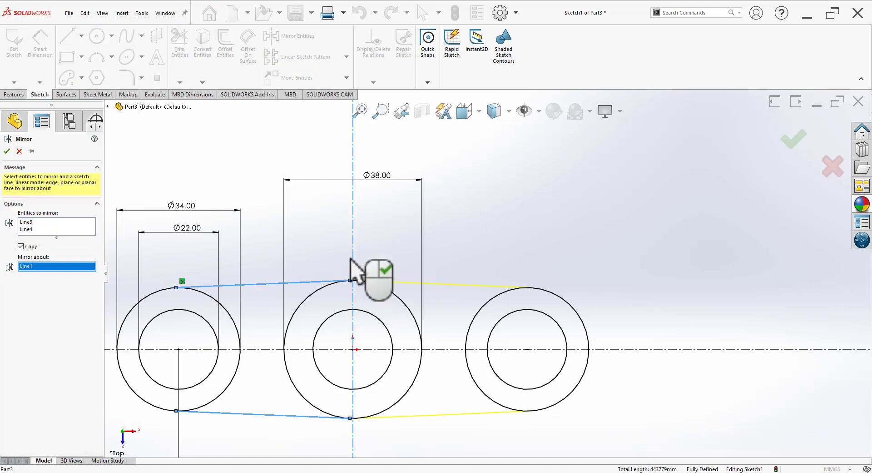
{"action": "left_click", "coordinate": [7, 151]}
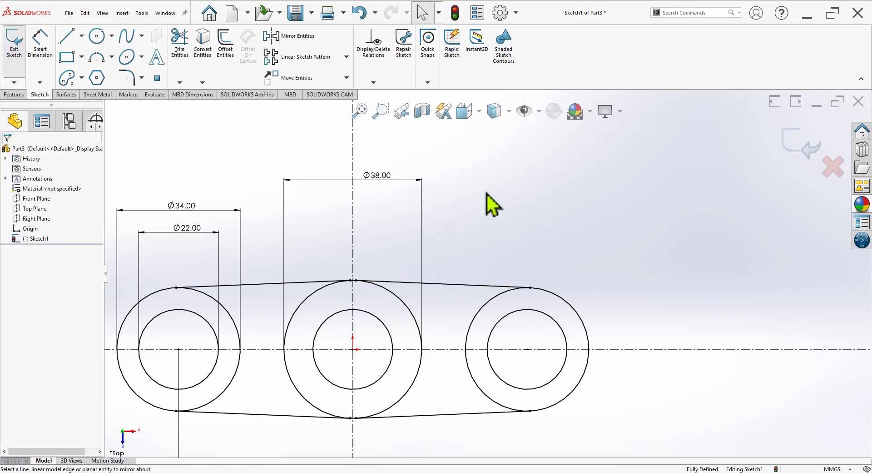
{"action": "left_click", "coordinate": [799, 151]}
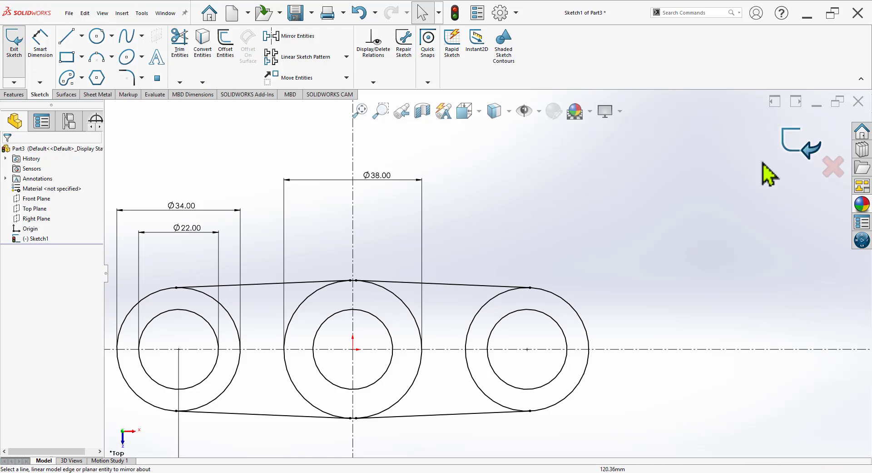
Switch to isometric view, start Extruded Boss/Base and check the reference drawing's dimensions.
{"action": "key", "text": "space"}
{"action": "left_click", "coordinate": [717, 214]}
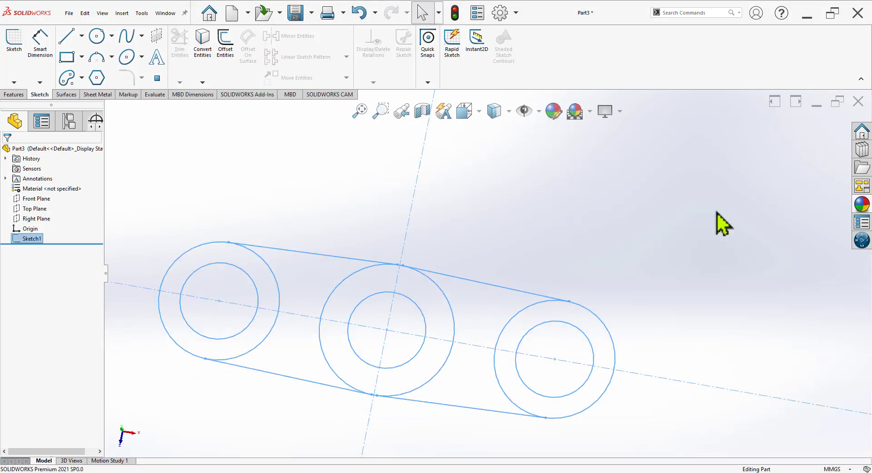
{"action": "left_click", "coordinate": [15, 94]}
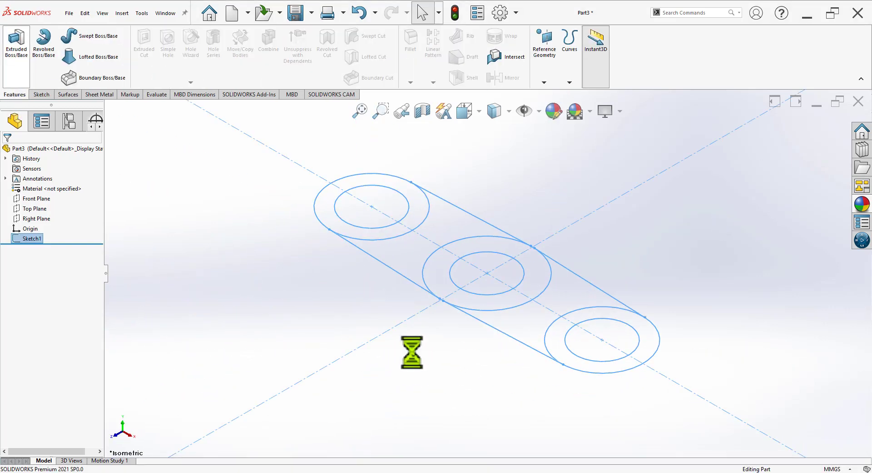
{"action": "key", "text": "alt+Tab"}
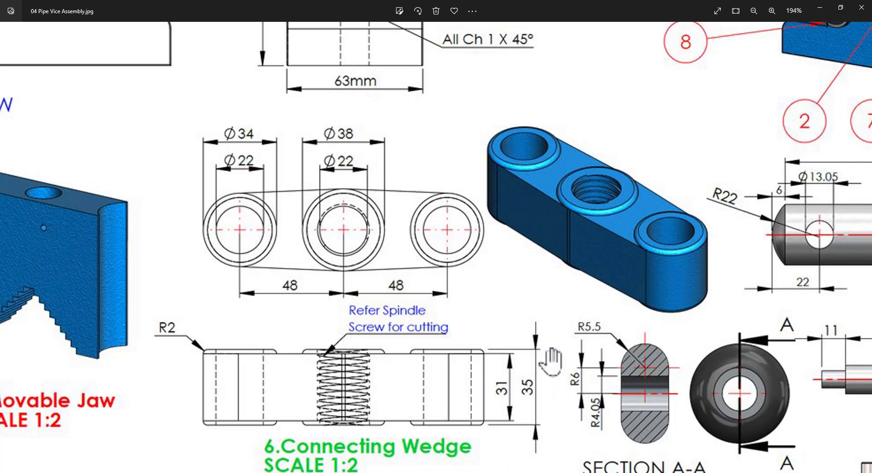
{"action": "key", "text": "alt+Tab"}
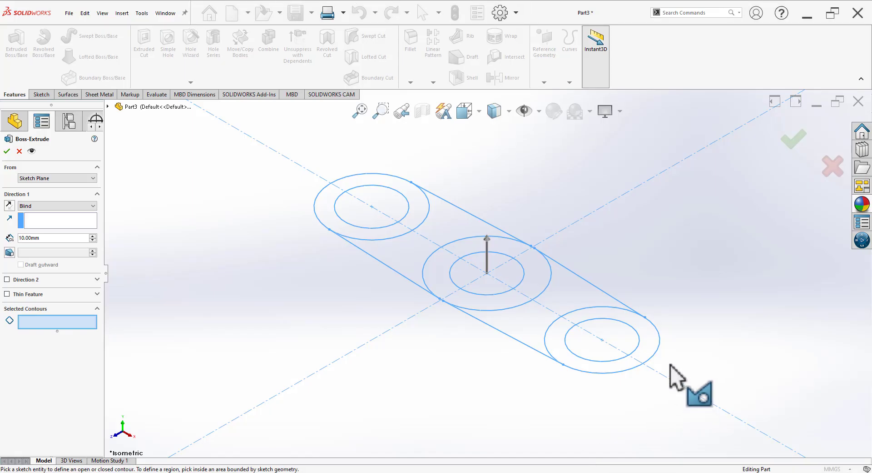
Extrude the right, middle and left ring regions 35 mm with a Mid Plane end condition.
{"action": "left_click", "coordinate": [659, 359]}
{"action": "left_click", "coordinate": [541, 275]}
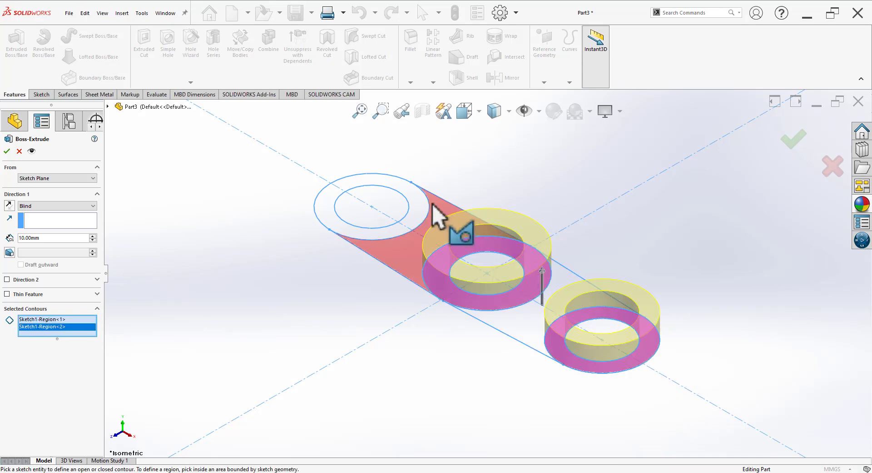
{"action": "left_click", "coordinate": [422, 202]}
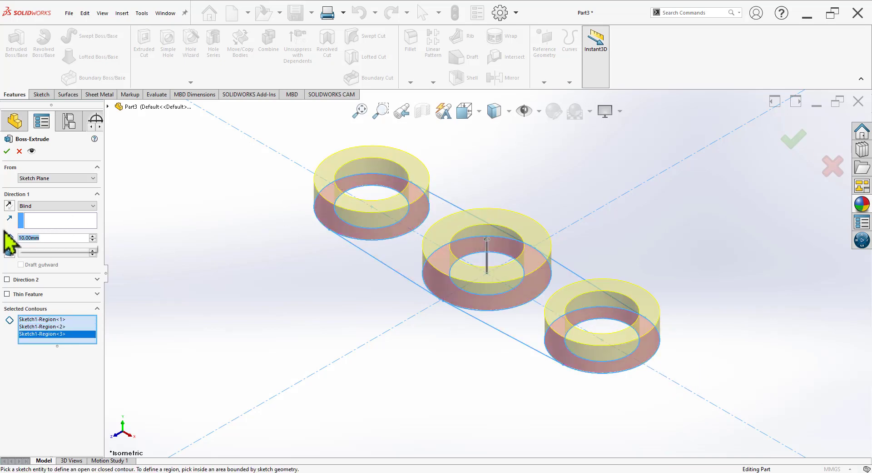
{"action": "type", "text": "35"}
{"action": "key", "text": "Return"}
{"action": "left_click", "coordinate": [50, 206]}
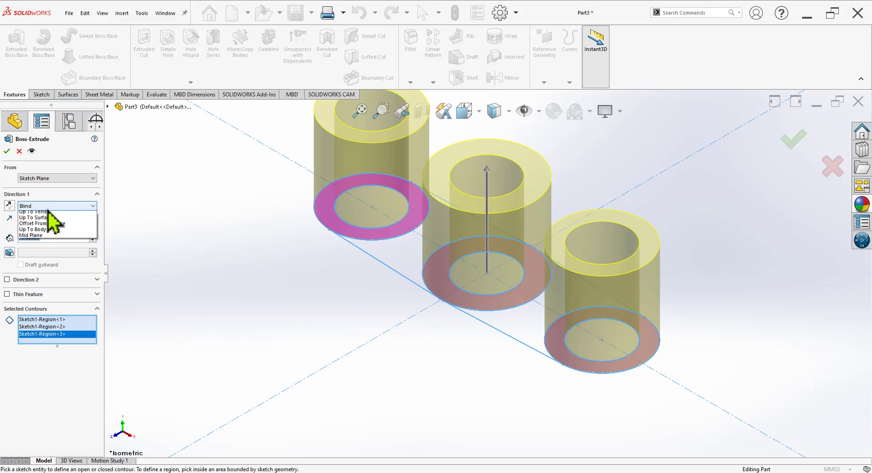
{"action": "left_click", "coordinate": [48, 249]}
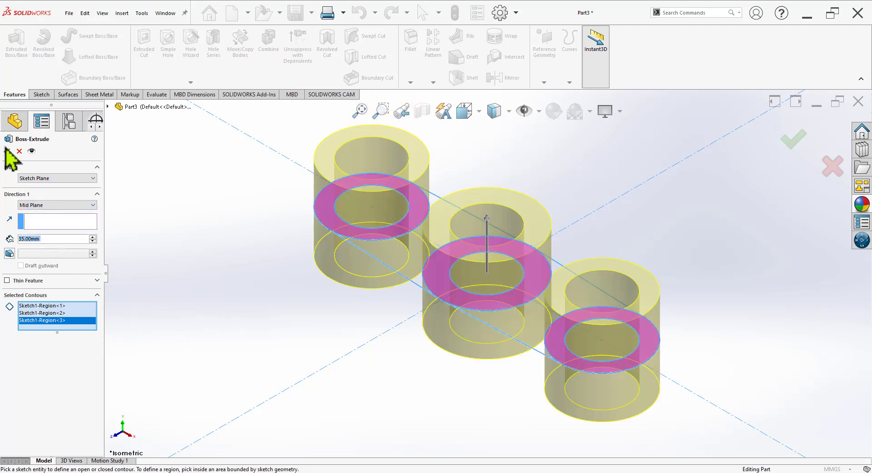
{"action": "left_click", "coordinate": [6, 151]}
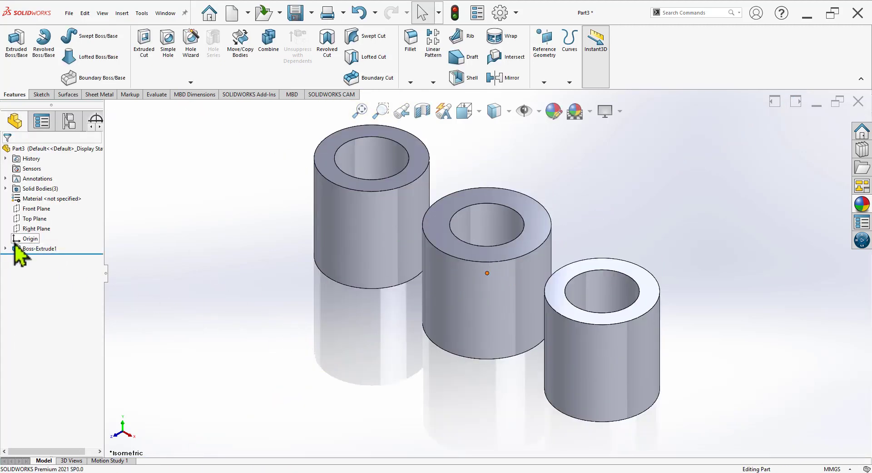
Reuse Sketch1 to extrude the two regions between the rings 31 mm, Mid Plane.
{"action": "left_click", "coordinate": [6, 248]}
{"action": "left_click", "coordinate": [40, 258]}
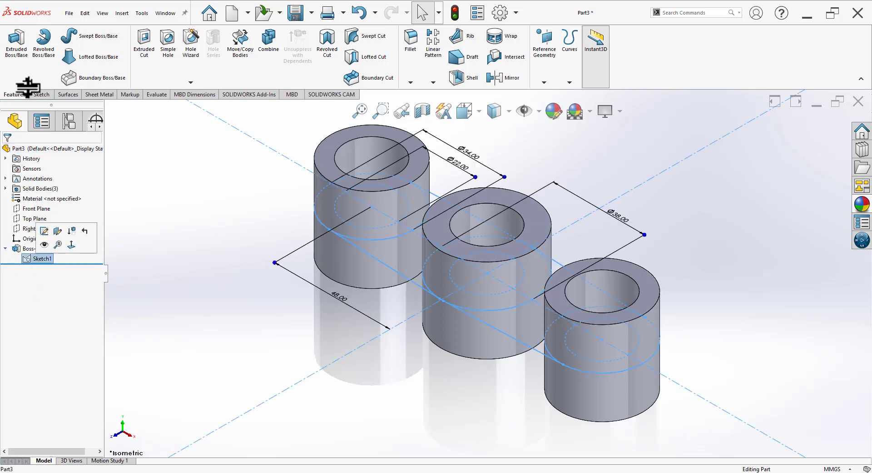
{"action": "left_click", "coordinate": [19, 50]}
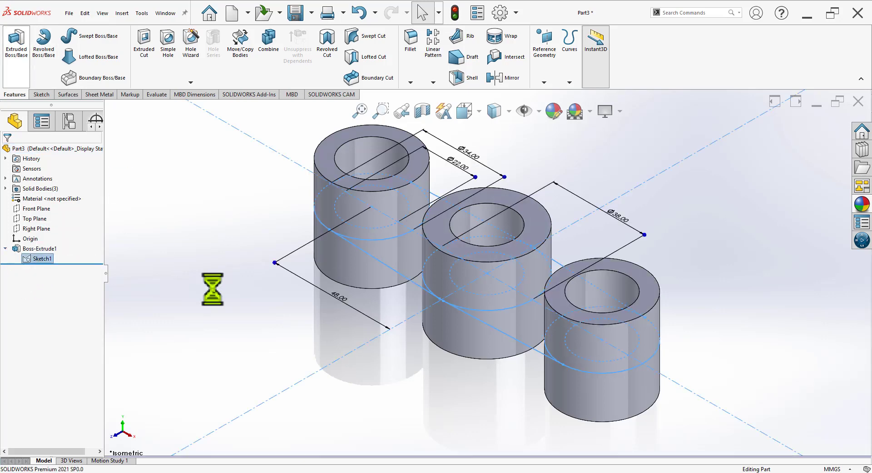
{"action": "left_click", "coordinate": [411, 256]}
{"action": "left_click", "coordinate": [546, 330]}
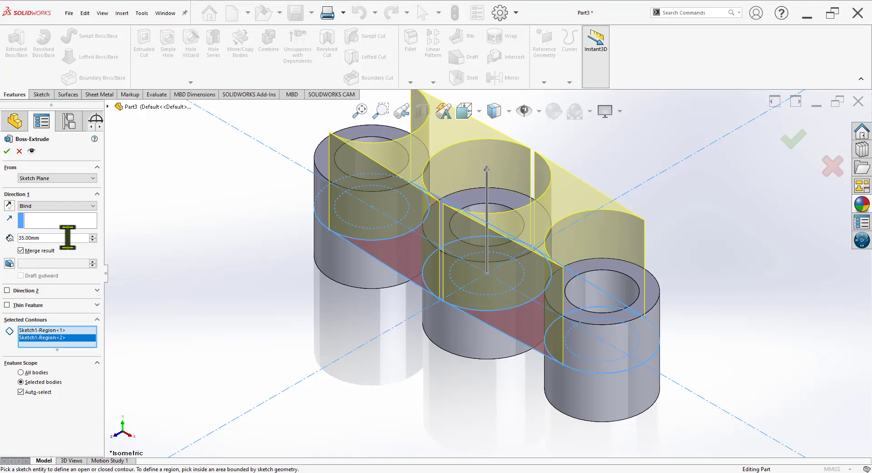
{"action": "type", "text": "31"}
{"action": "key", "text": "Return"}
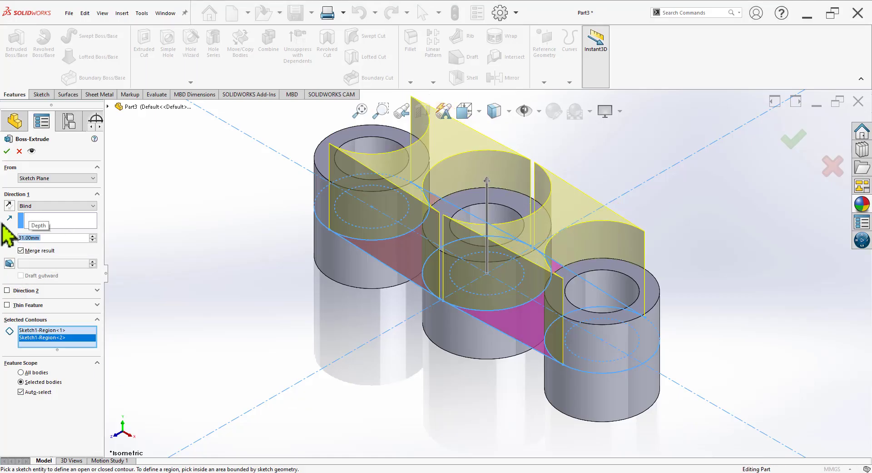
{"action": "left_click", "coordinate": [54, 205]}
{"action": "left_click", "coordinate": [46, 249]}
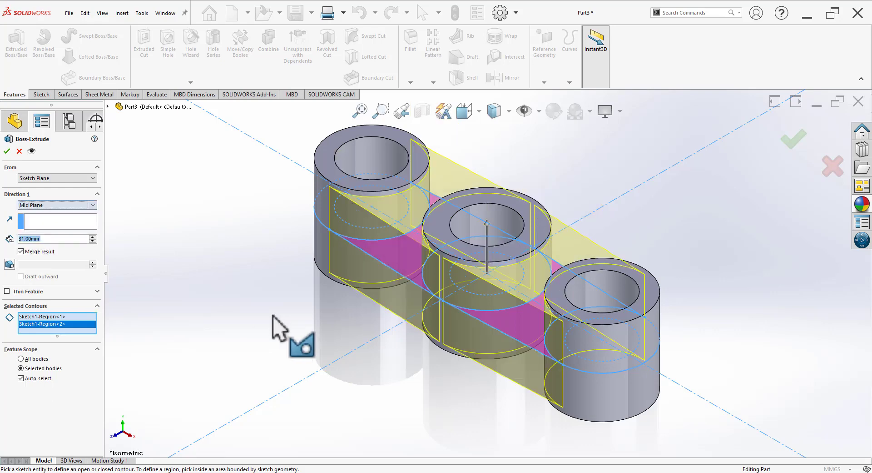
{"action": "left_click", "coordinate": [7, 151]}
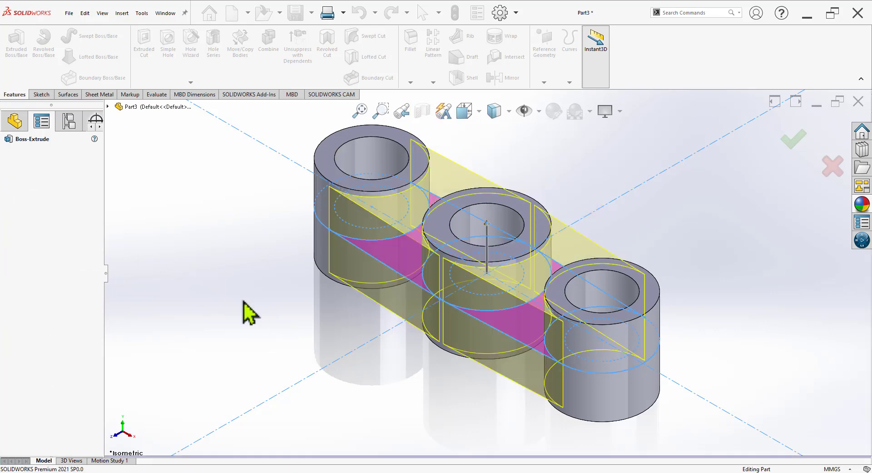
{"action": "left_click", "coordinate": [590, 111]}
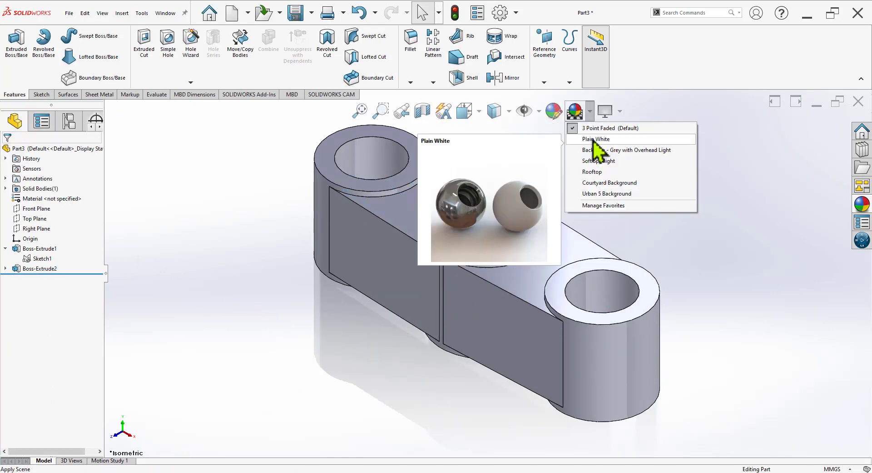
Switch to a plain white scene and drag the cast iron appearance onto the part.
{"action": "left_click", "coordinate": [595, 139]}
{"action": "left_click", "coordinate": [864, 206]}
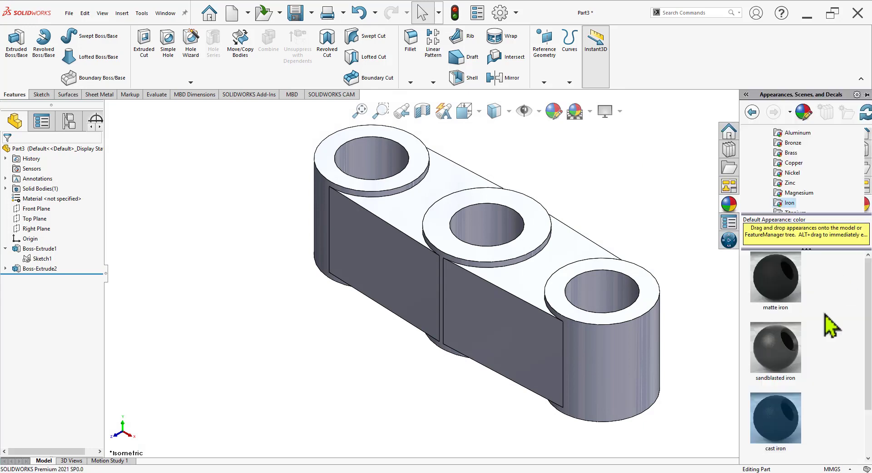
{"action": "left_click_drag", "start_coordinate": [781, 430], "coordinate": [627, 322]}
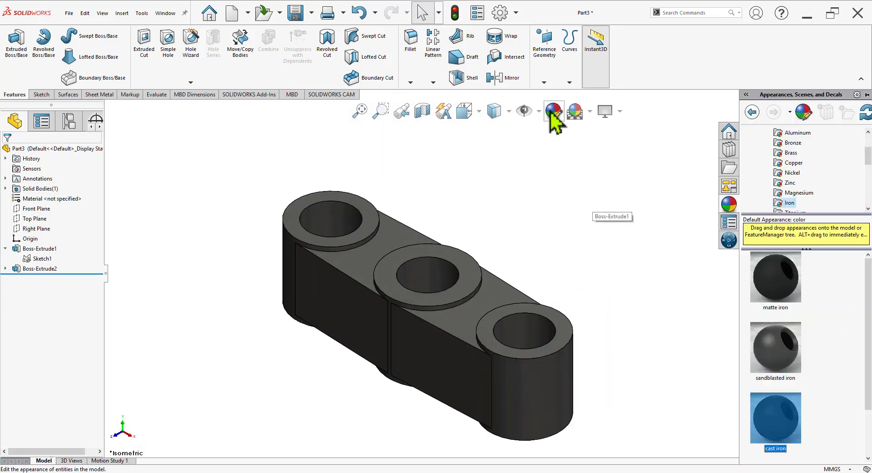
Colour the whole part yellow in the appearance settings.
{"action": "left_click", "coordinate": [554, 111]}
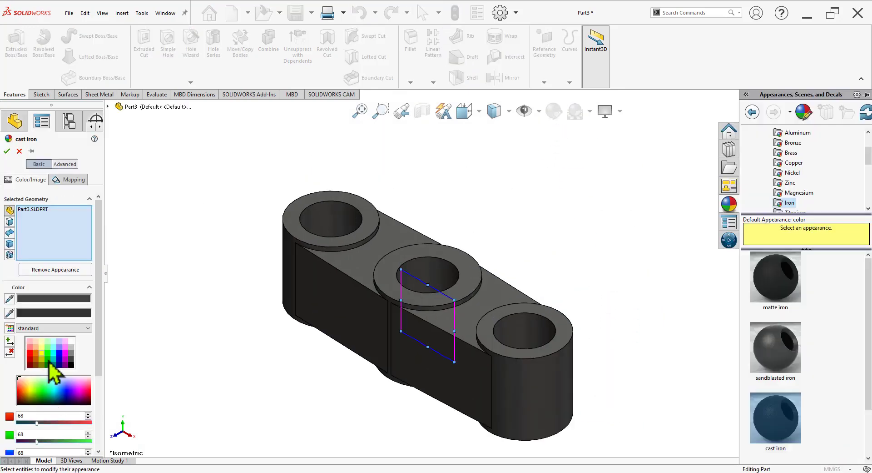
{"action": "left_click", "coordinate": [44, 358]}
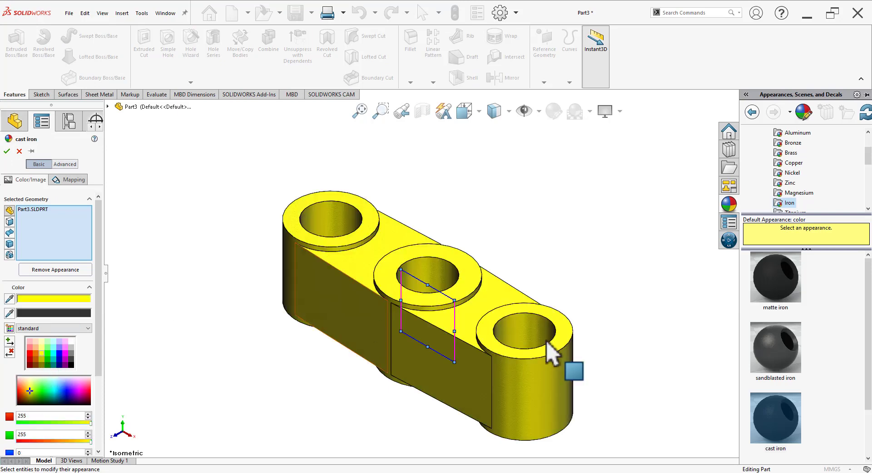
{"action": "left_click", "coordinate": [457, 301]}
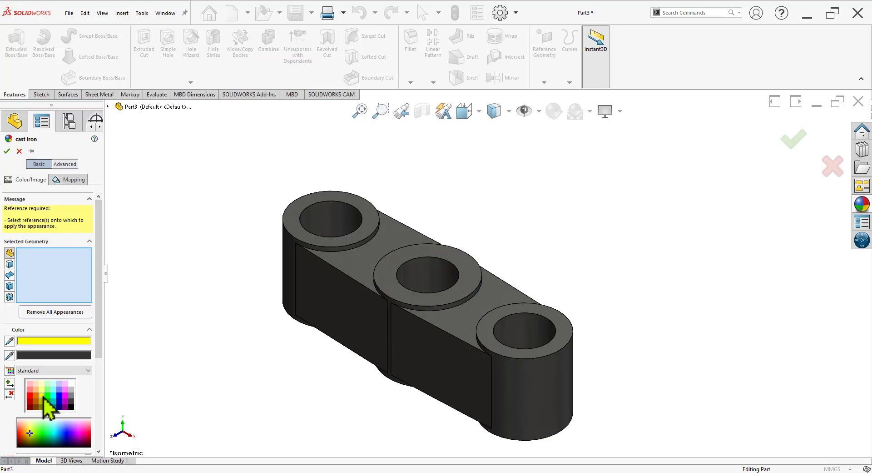
{"action": "key", "text": "Escape"}
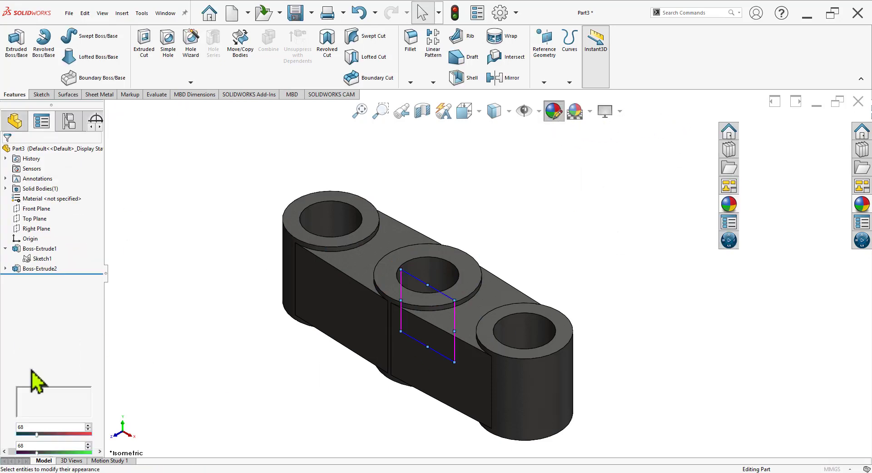
{"action": "left_click", "coordinate": [42, 354]}
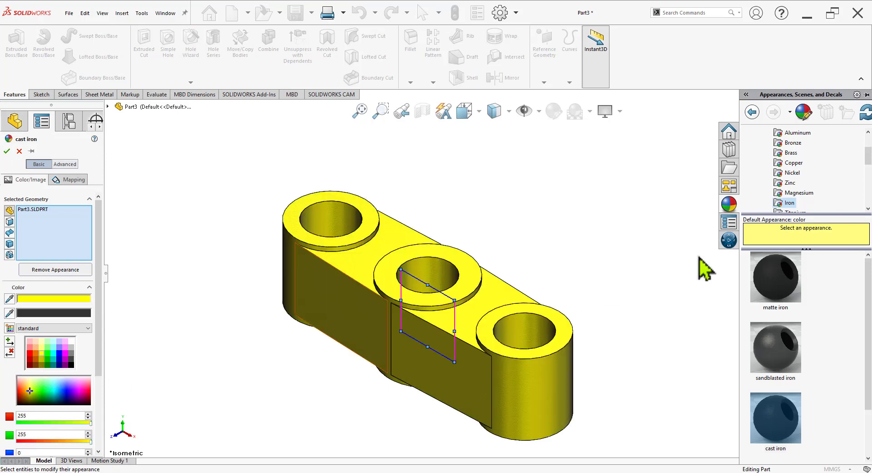
Stretch the appearance mapping box across the part and accept the cast iron appearance.
{"action": "middle_click_drag", "start_coordinate": [634, 271], "coordinate": [539, 281]}
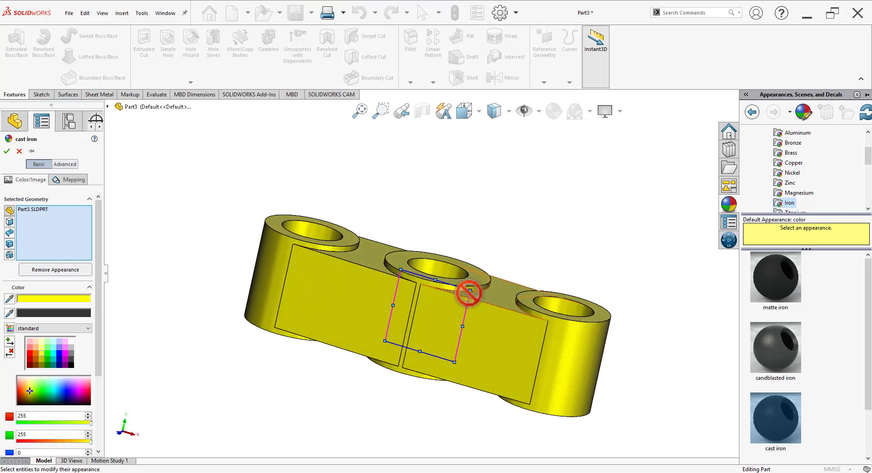
{"action": "left_click_drag", "start_coordinate": [470, 290], "coordinate": [517, 261]}
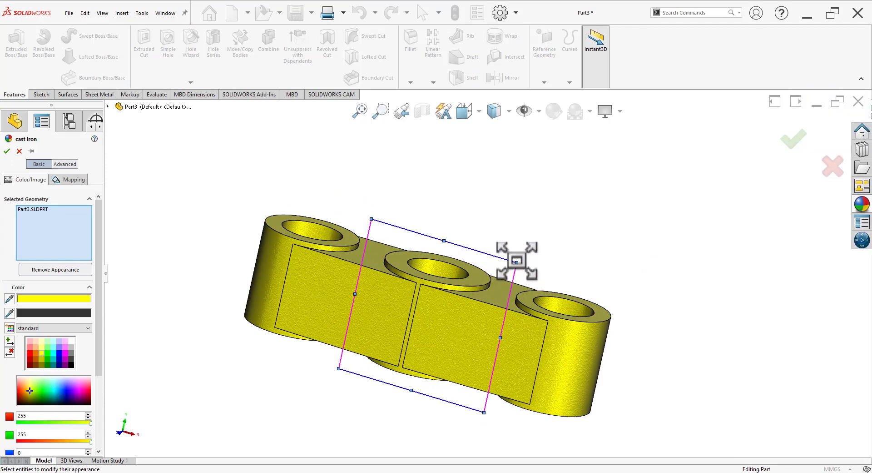
{"action": "scroll", "coordinate": [396, 307], "scroll_direction": "down", "scroll_amount": 1}
{"action": "scroll", "coordinate": [391, 322], "scroll_direction": "down", "scroll_amount": 4}
{"action": "scroll", "coordinate": [392, 325], "scroll_direction": "up", "scroll_amount": 2}
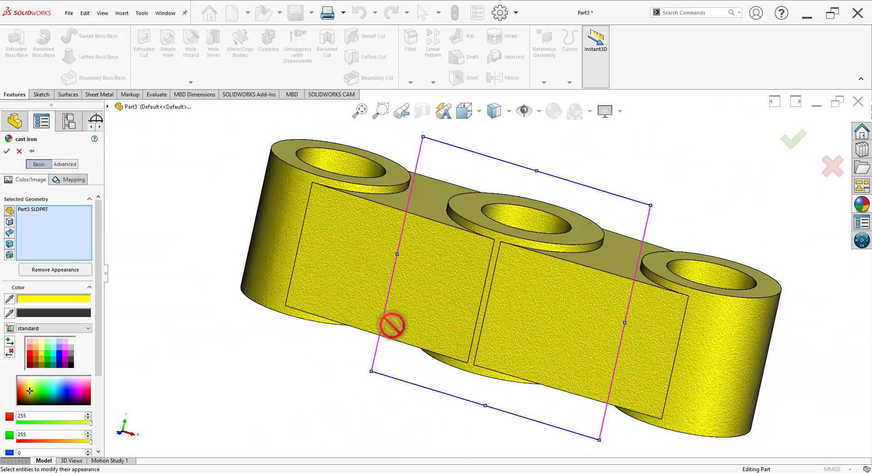
{"action": "scroll", "coordinate": [388, 330], "scroll_direction": "up", "scroll_amount": 2}
{"action": "middle_click_drag", "start_coordinate": [642, 214], "coordinate": [611, 259]}
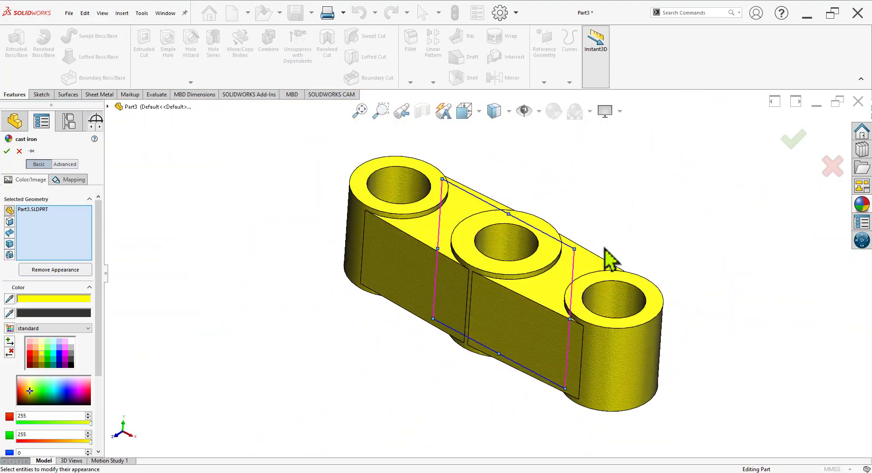
{"action": "left_click", "coordinate": [7, 152]}
{"action": "scroll", "coordinate": [590, 245], "scroll_direction": "up", "scroll_amount": 1}
{"action": "scroll", "coordinate": [545, 280], "scroll_direction": "down", "scroll_amount": 3}
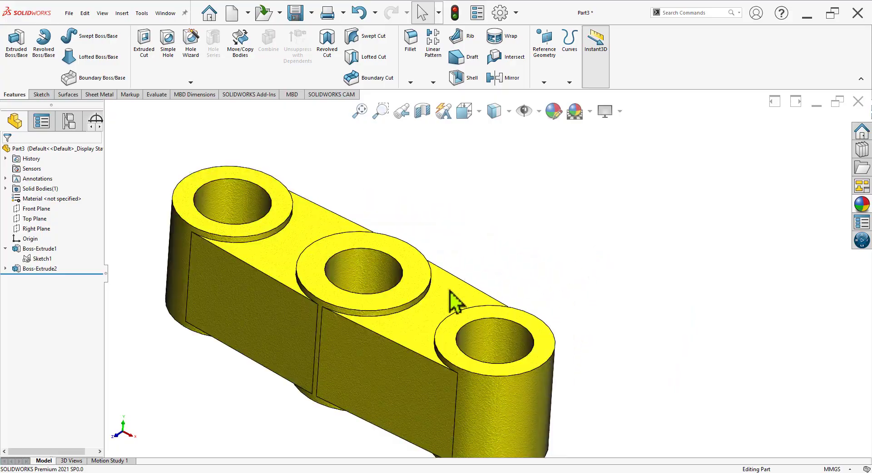
{"action": "mouse_move", "coordinate": [450, 291]}
{"action": "middle_mouse_down"}
{"action": "mouse_move", "coordinate": [473, 275]}
{"action": "mouse_move", "coordinate": [452, 303]}
{"action": "middle_mouse_up"}
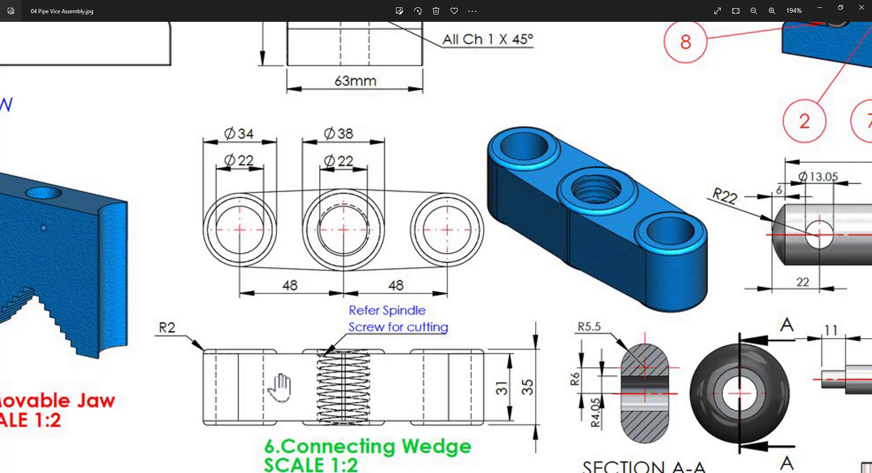
Pan to the Spindle Screw view and zoom into its helix table: 150mm height, 6mm pitch, 24mm diameter.
{"action": "left_click_drag", "start_coordinate": [279, 387], "coordinate": [291, 379]}
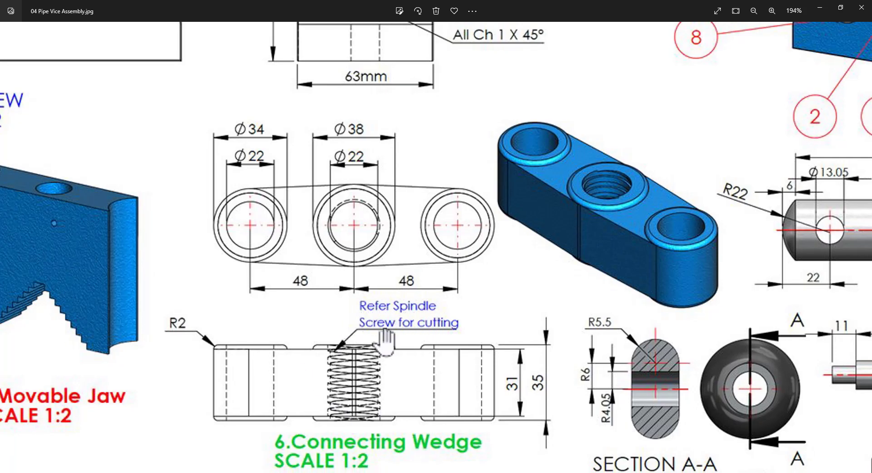
{"action": "mouse_move", "coordinate": [336, 374]}
{"action": "left_mouse_down"}
{"action": "mouse_move", "coordinate": [517, 234]}
{"action": "mouse_move", "coordinate": [384, 357]}
{"action": "mouse_move", "coordinate": [379, 187]}
{"action": "left_mouse_up"}
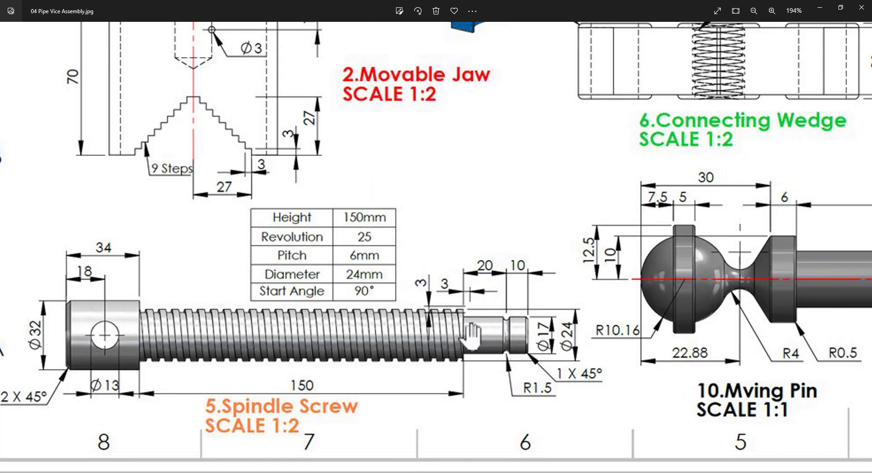
{"action": "scroll", "coordinate": [470, 326], "scroll_direction": "up", "scroll_amount": 2}
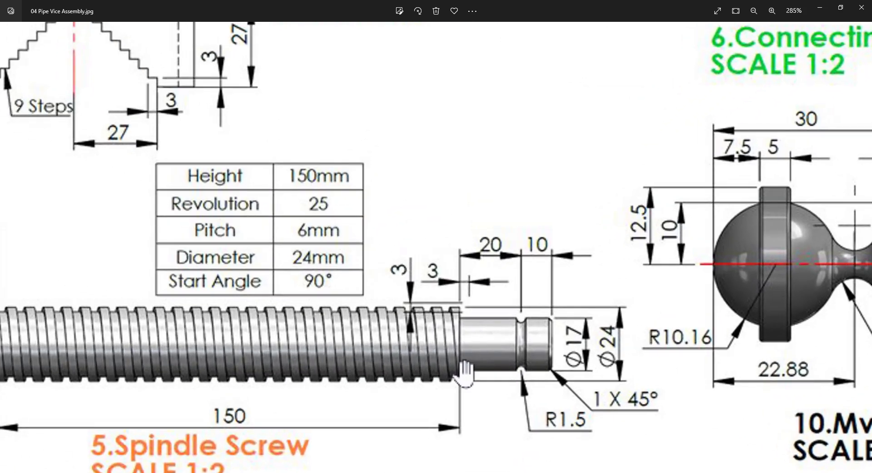
{"action": "scroll", "coordinate": [470, 326], "scroll_direction": "up", "scroll_amount": 1}
{"action": "scroll", "coordinate": [470, 321], "scroll_direction": "up", "scroll_amount": 2}
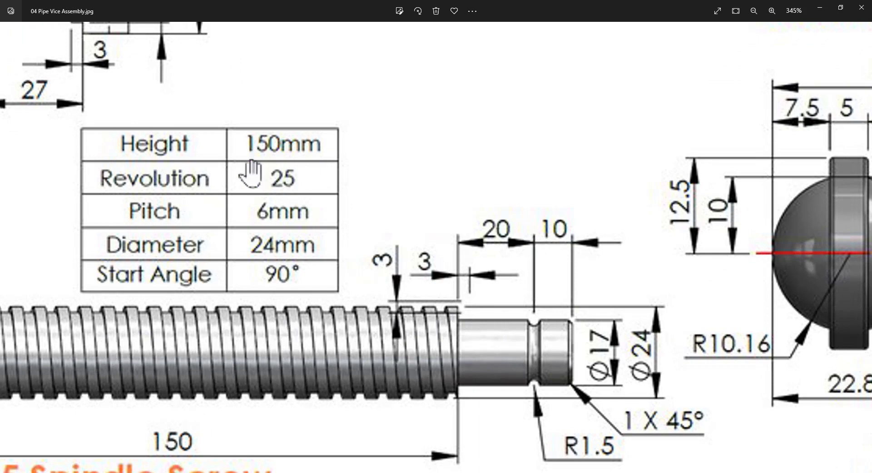
Orbit to the top faces and start a sketch on the middle boss's top face.
{"action": "scroll", "coordinate": [483, 296], "scroll_direction": "down", "scroll_amount": 3}
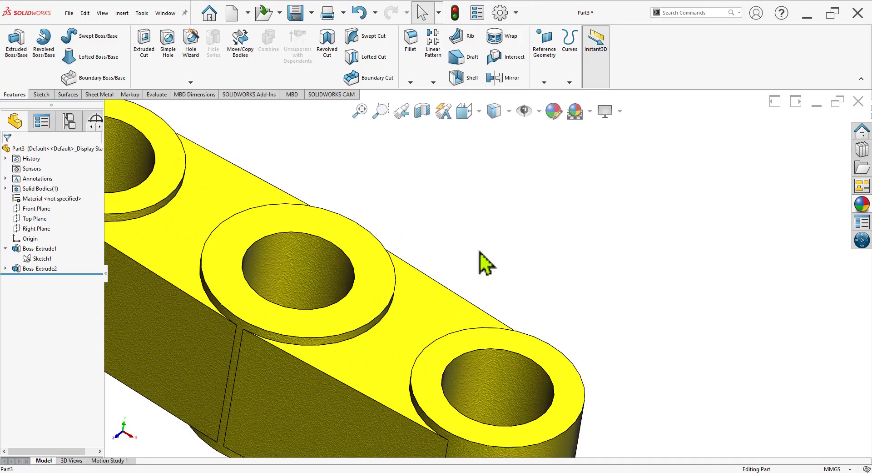
{"action": "scroll", "coordinate": [503, 253], "scroll_direction": "down", "scroll_amount": 1}
{"action": "scroll", "coordinate": [484, 272], "scroll_direction": "up", "scroll_amount": 5}
{"action": "middle_click_drag", "start_coordinate": [479, 263], "coordinate": [425, 303]}
{"action": "scroll", "coordinate": [436, 318], "scroll_direction": "down", "scroll_amount": 3}
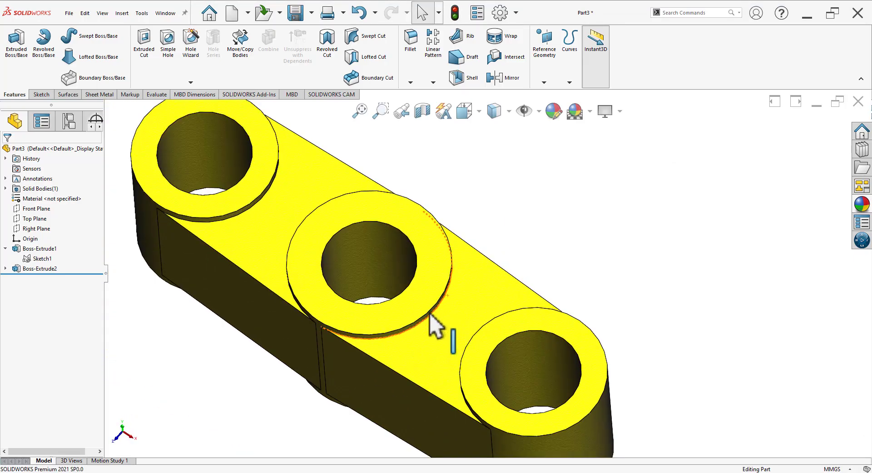
{"action": "middle_click_drag", "start_coordinate": [448, 243], "coordinate": [497, 282]}
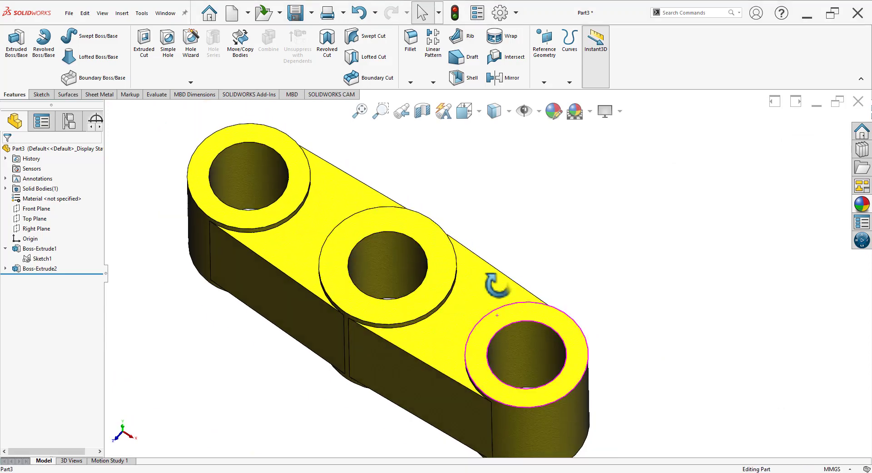
{"action": "mouse_move", "coordinate": [398, 352]}
{"action": "middle_mouse_down"}
{"action": "mouse_move", "coordinate": [429, 248]}
{"action": "mouse_move", "coordinate": [409, 361]}
{"action": "middle_mouse_up"}
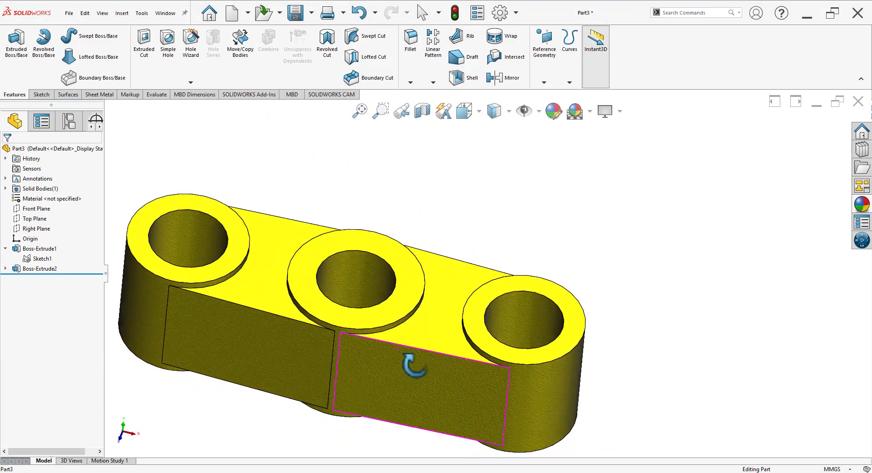
{"action": "left_click", "coordinate": [425, 268]}
{"action": "left_click", "coordinate": [448, 247]}
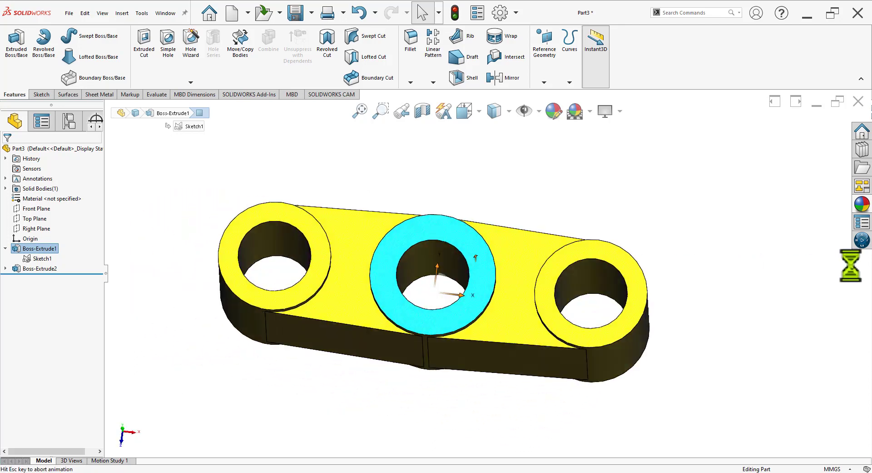
Convert the centre hole's inner edge into a Ø22 circle and exit the sketch.
{"action": "left_click", "coordinate": [433, 268]}
{"action": "left_click", "coordinate": [206, 59]}
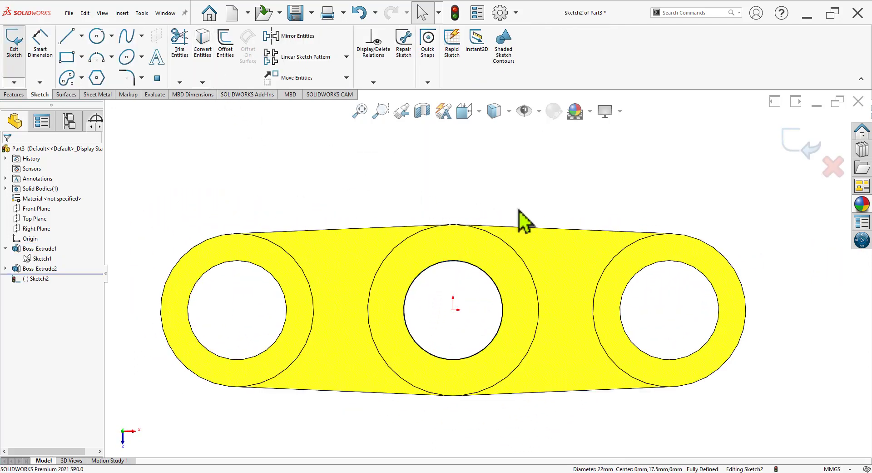
{"action": "left_click", "coordinate": [811, 150]}
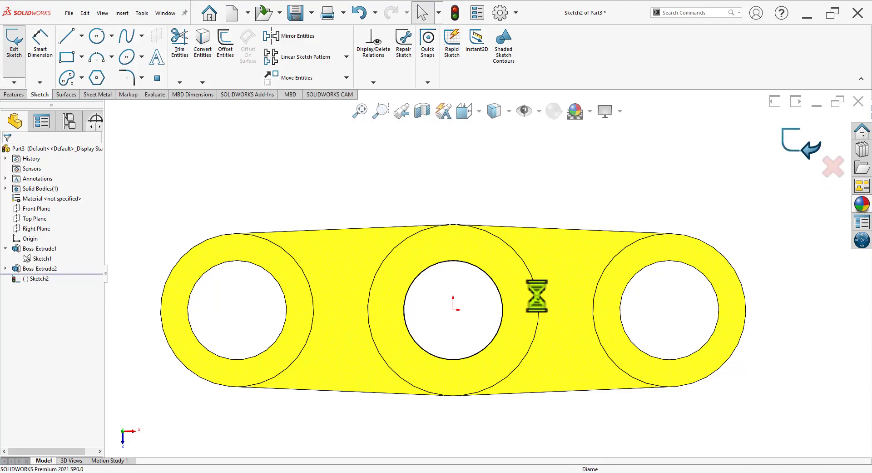
{"action": "mouse_move", "coordinate": [538, 404]}
{"action": "middle_mouse_down"}
{"action": "mouse_move", "coordinate": [536, 250]}
{"action": "mouse_move", "coordinate": [500, 238]}
{"action": "middle_mouse_up"}
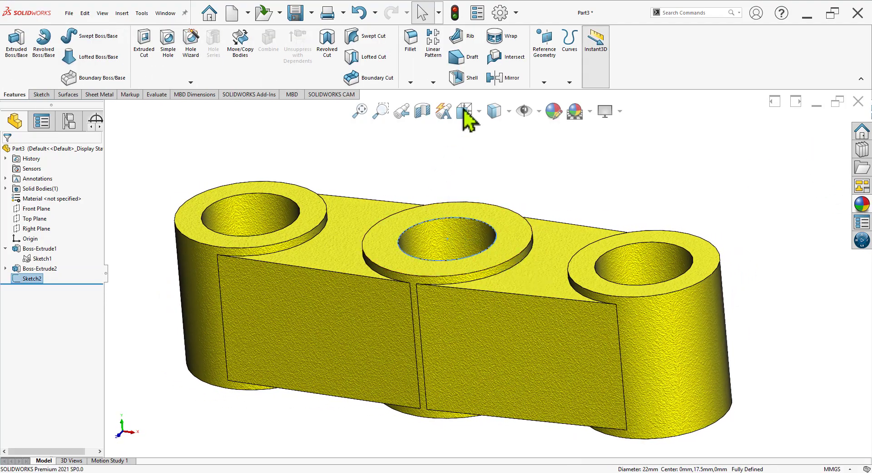
Start a Helix and Spiral on the centre-hole sketch, checking the drawing's helix table.
{"action": "left_click", "coordinate": [570, 83]}
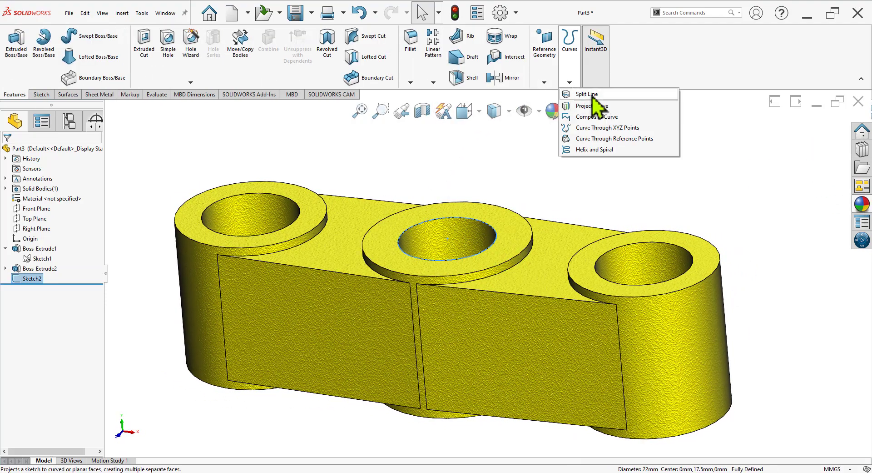
{"action": "left_click", "coordinate": [587, 160]}
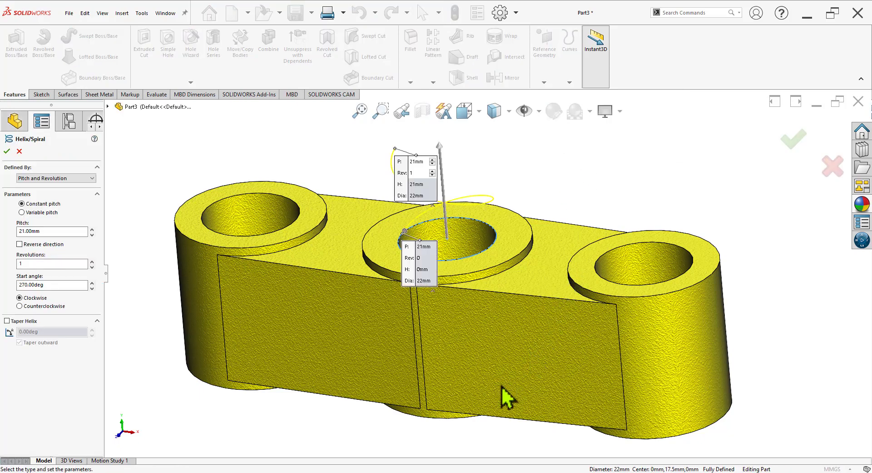
{"action": "key", "text": "alt+Tab"}
{"action": "left_click_drag", "start_coordinate": [194, 355], "coordinate": [235, 357]}
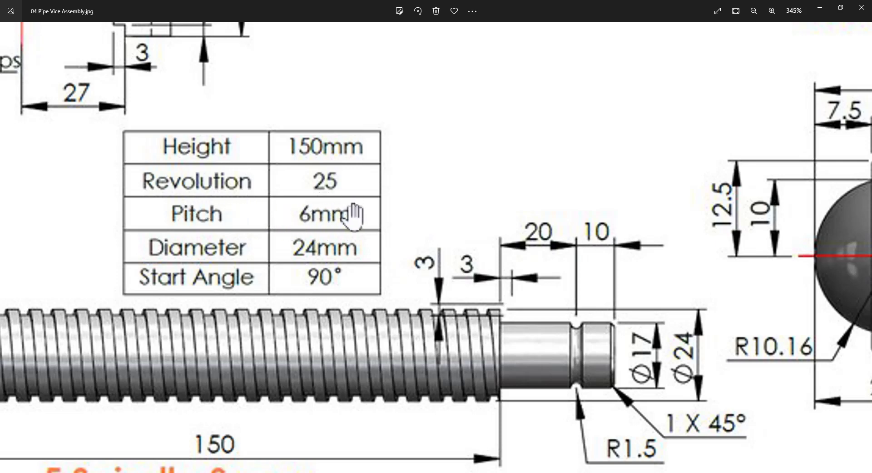
{"action": "key", "text": "alt+Tab"}
{"action": "mouse_move", "coordinate": [409, 370]}
{"action": "middle_mouse_down"}
{"action": "mouse_move", "coordinate": [536, 347]}
{"action": "mouse_move", "coordinate": [523, 366]}
{"action": "middle_mouse_up"}
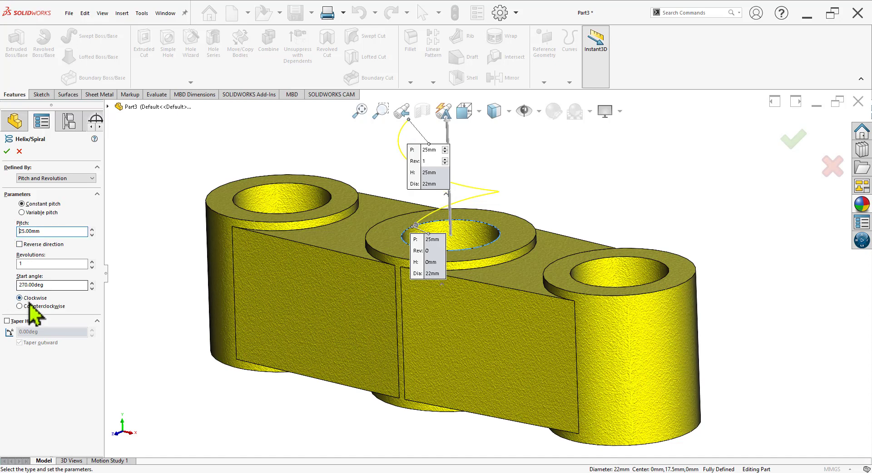
{"action": "key", "text": "alt+Tab"}
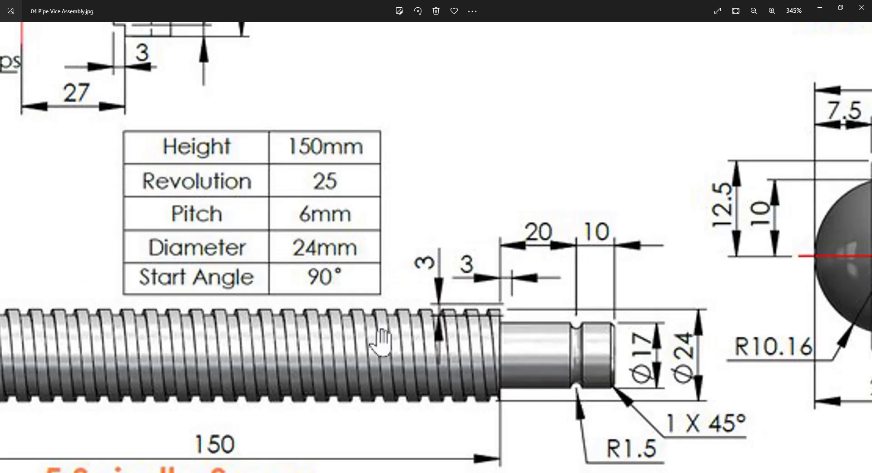
{"action": "key", "text": "alt+Tab"}
Set the helix pitch to 6 mm, reverse its direction, and raise revolutions to 8.25.
{"action": "double_click", "coordinate": [60, 230]}
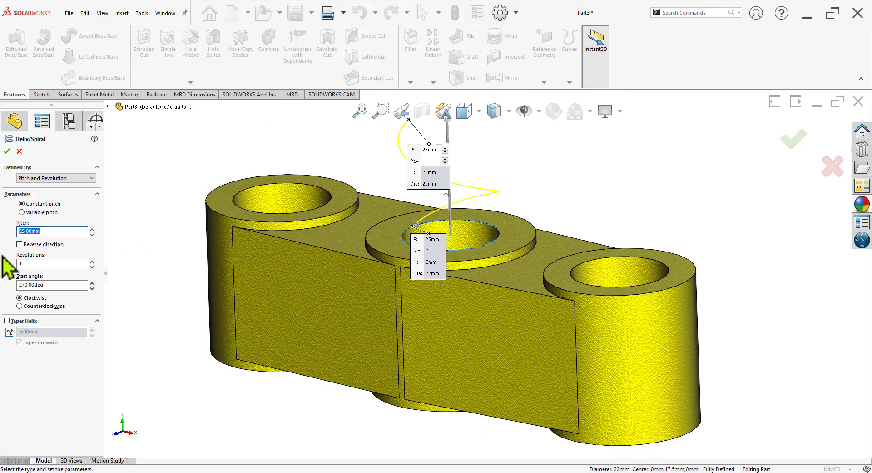
{"action": "type", "text": "6"}
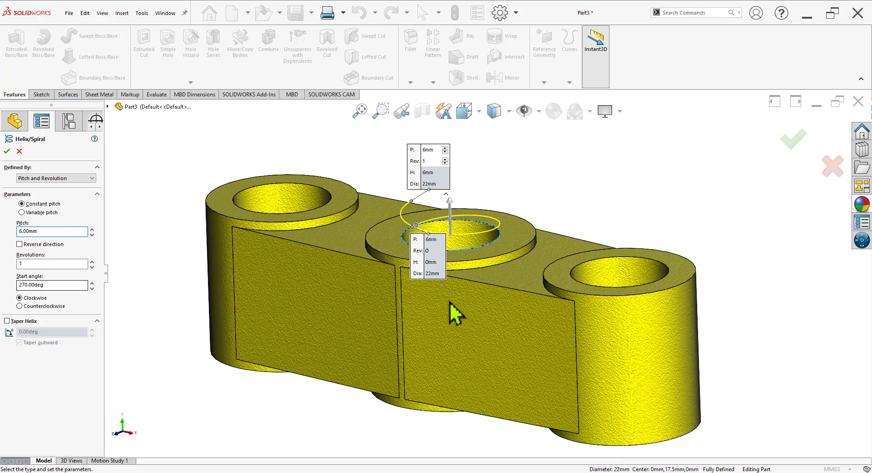
{"action": "scroll", "coordinate": [419, 286], "scroll_direction": "up", "scroll_amount": 2}
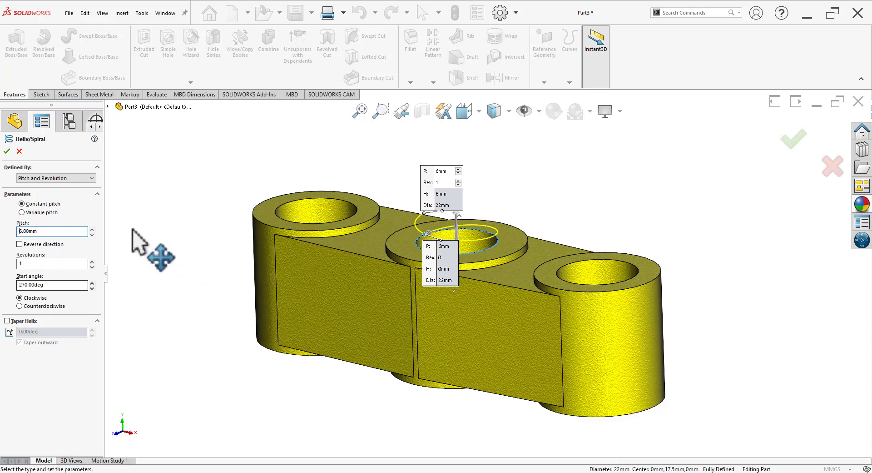
{"action": "left_click", "coordinate": [46, 245]}
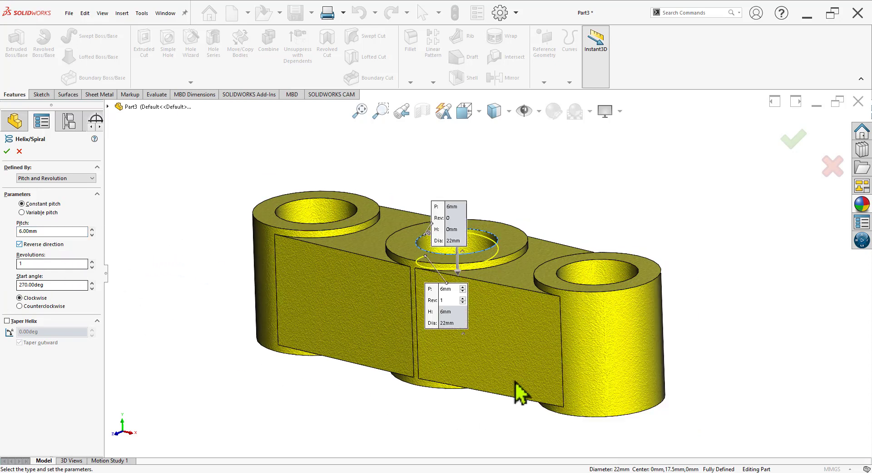
{"action": "middle_click_drag", "start_coordinate": [516, 390], "coordinate": [511, 369]}
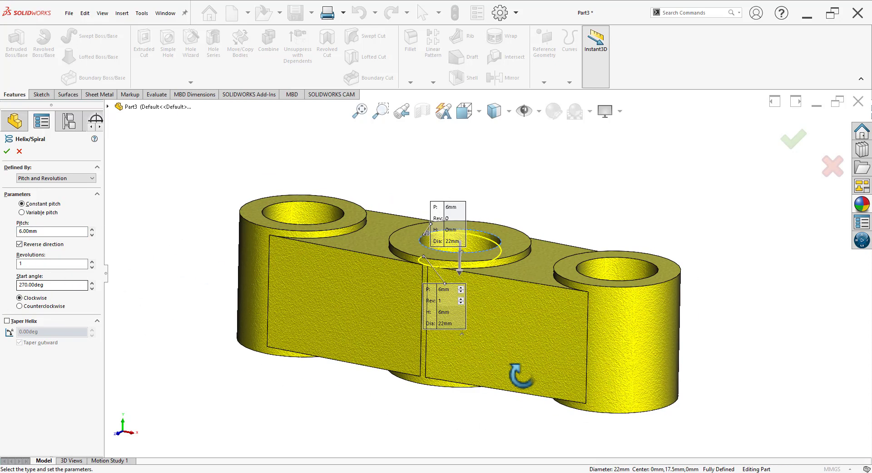
{"action": "left_click", "coordinate": [92, 261]}
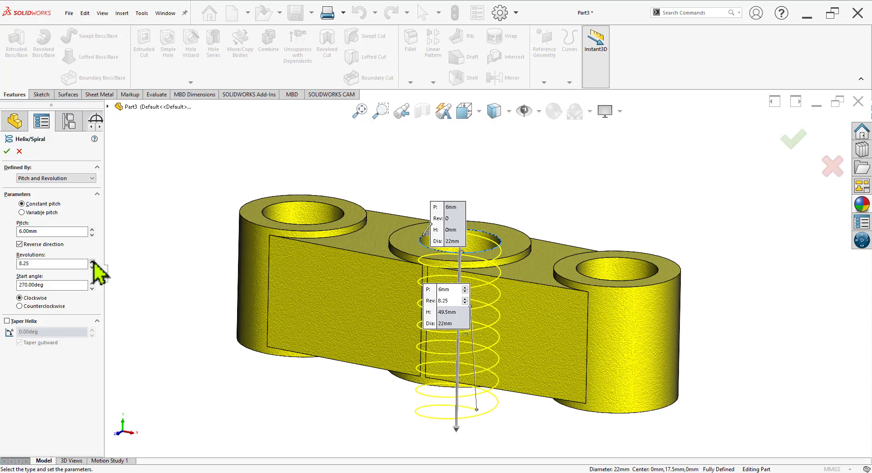
{"action": "middle_click_drag", "start_coordinate": [600, 368], "coordinate": [586, 359]}
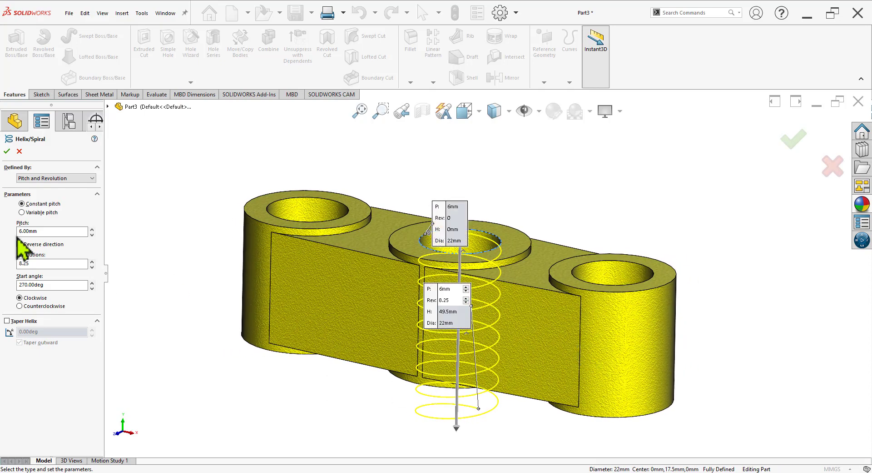
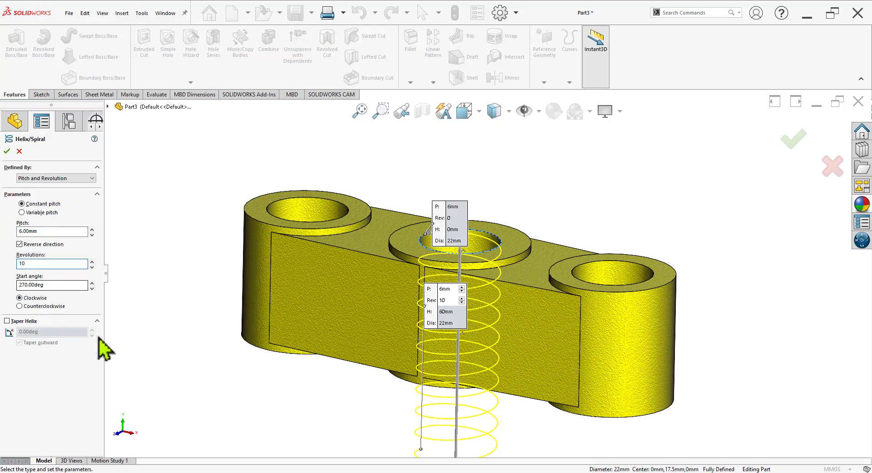
Set the helix start angle to 90° and make it wind counterclockwise.
{"action": "left_click", "coordinate": [43, 304]}
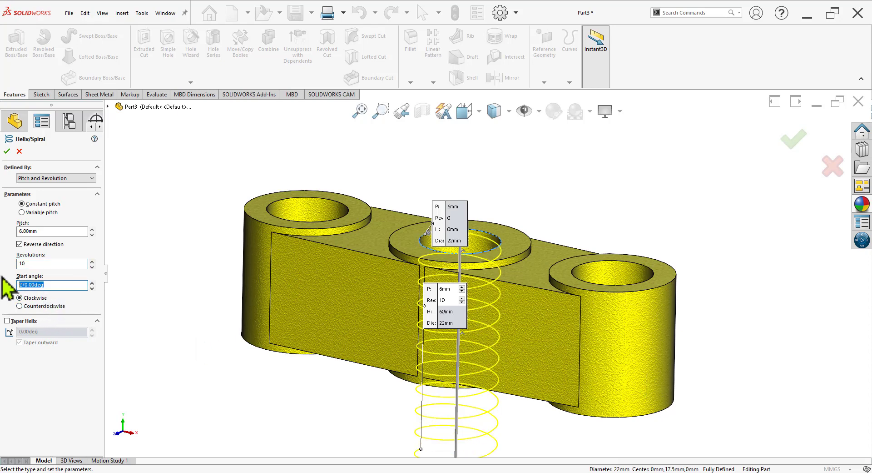
{"action": "key", "text": "alt+Tab"}
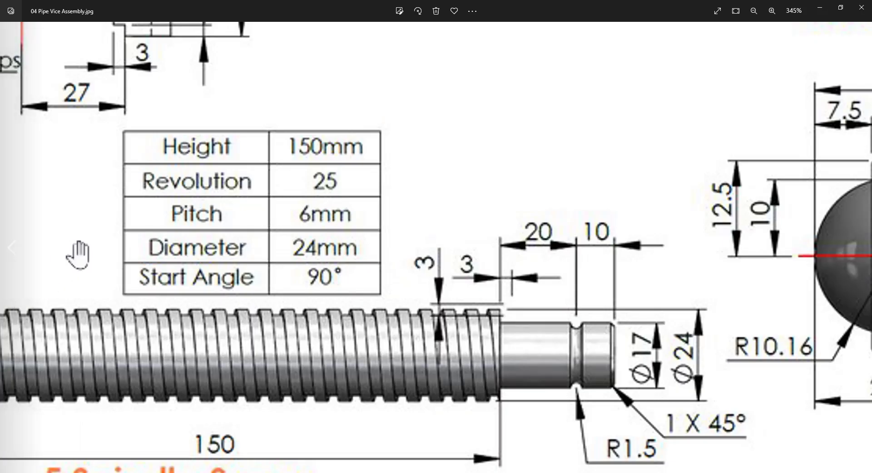
{"action": "key", "text": "alt+Tab"}
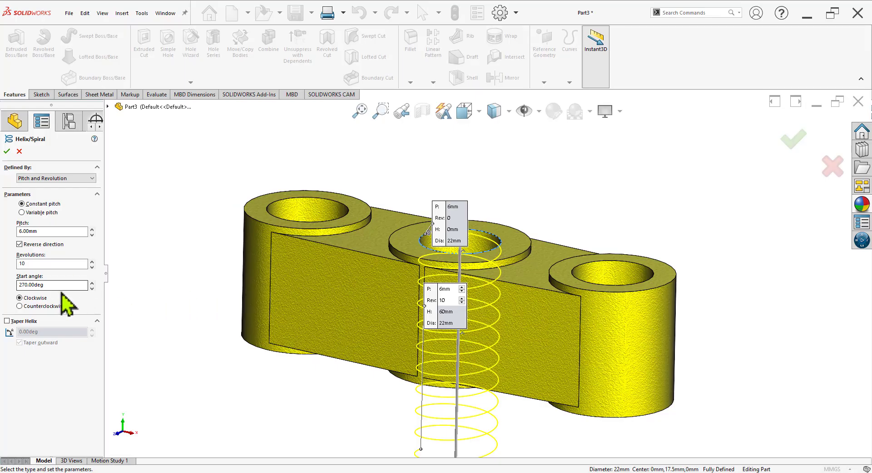
{"action": "type", "text": "0"}
{"action": "key", "text": "Return"}
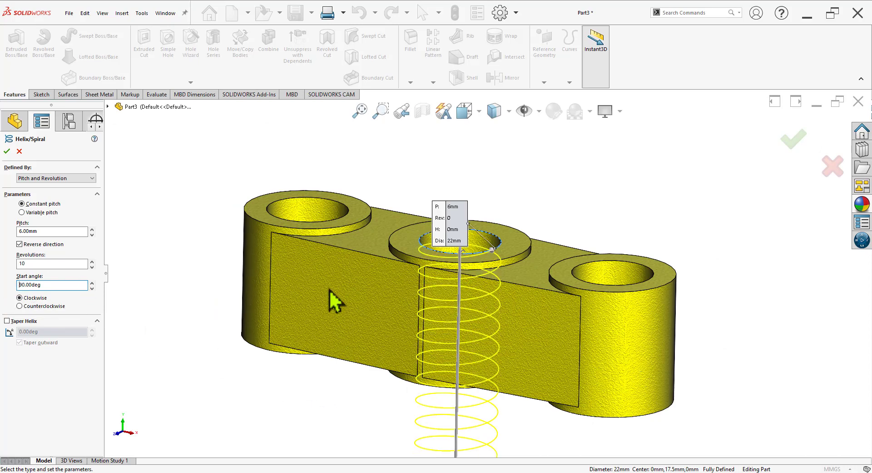
{"action": "middle_click_drag", "start_coordinate": [530, 366], "coordinate": [490, 373]}
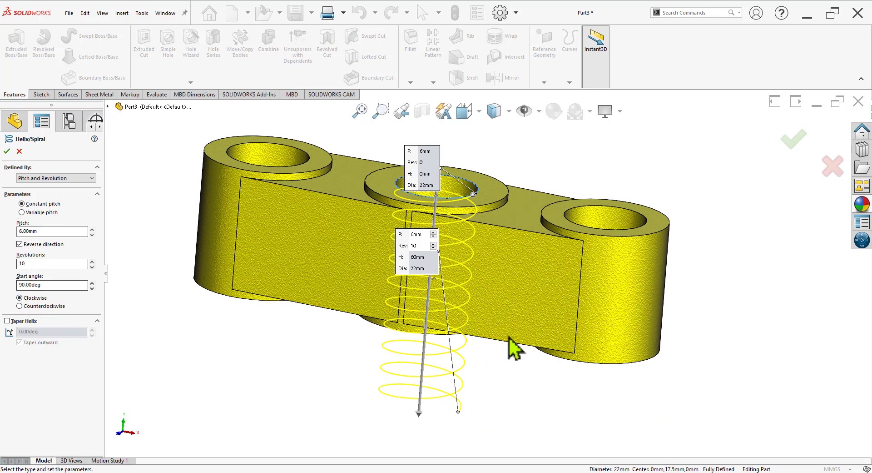
{"action": "middle_click_drag", "start_coordinate": [512, 347], "coordinate": [480, 354]}
{"action": "left_click", "coordinate": [38, 306]}
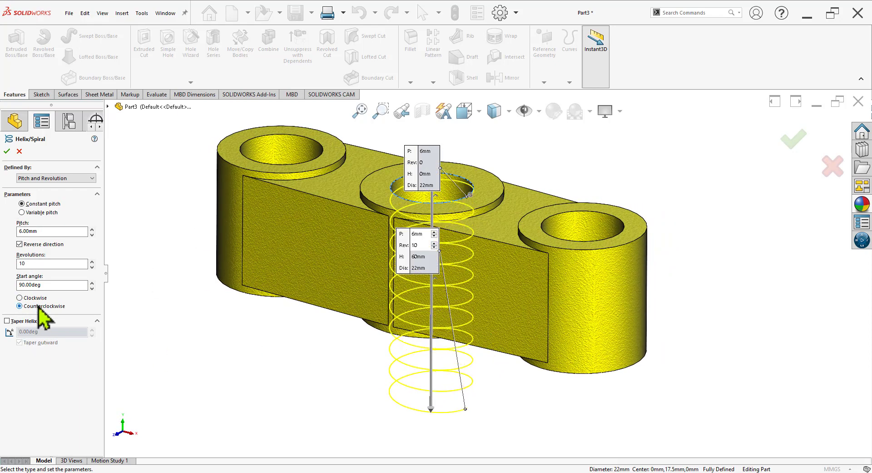
Accept the helix and orbit the part to inspect it along its axis.
{"action": "left_click", "coordinate": [8, 152]}
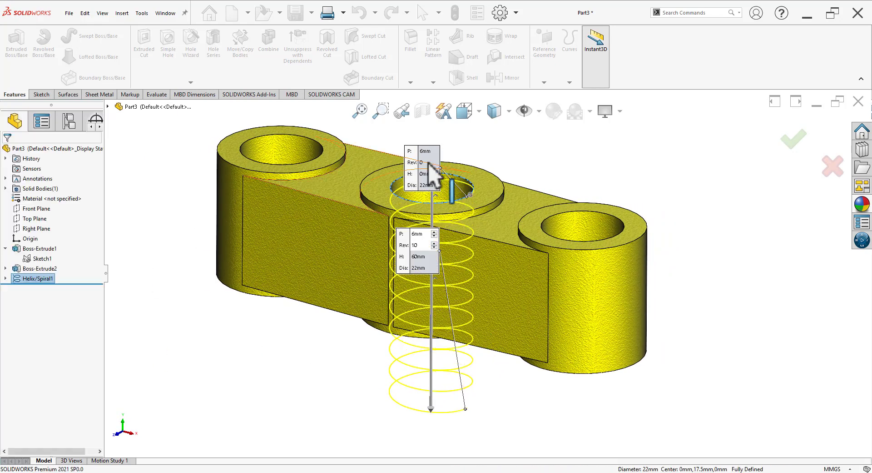
{"action": "scroll", "coordinate": [577, 184], "scroll_direction": "down", "scroll_amount": 3}
{"action": "scroll", "coordinate": [559, 251], "scroll_direction": "up", "scroll_amount": 5}
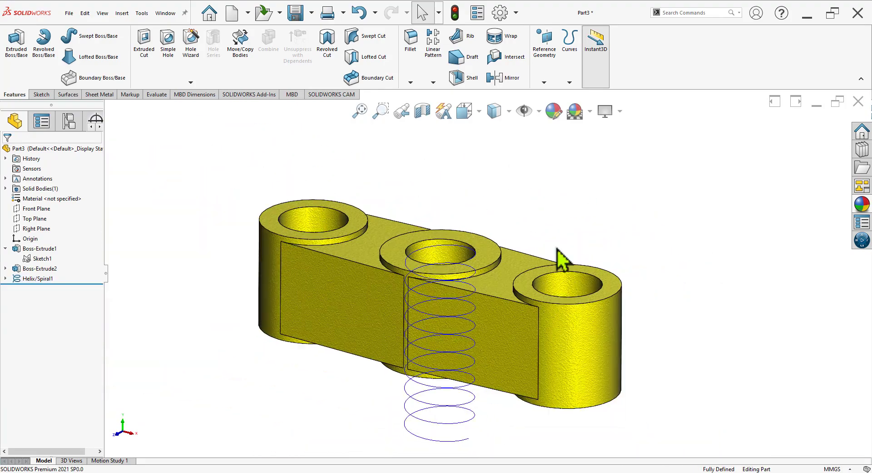
{"action": "mouse_move", "coordinate": [506, 399]}
{"action": "middle_mouse_down"}
{"action": "mouse_move", "coordinate": [513, 362]}
{"action": "mouse_move", "coordinate": [500, 396]}
{"action": "middle_mouse_up"}
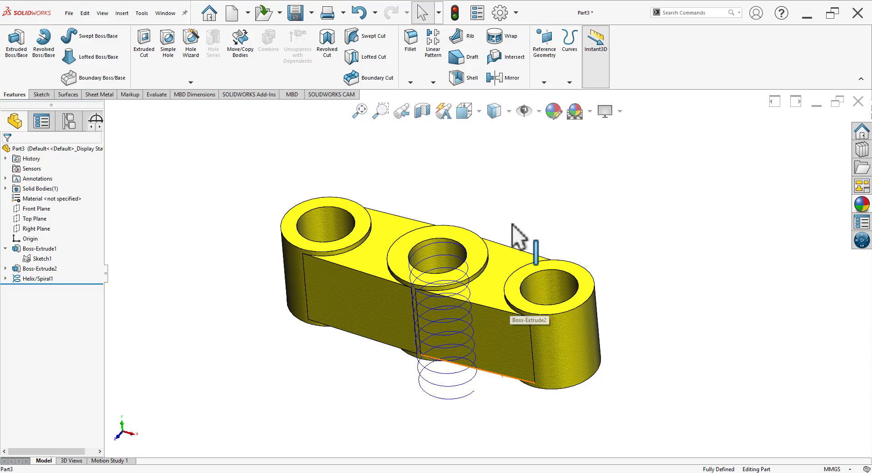
{"action": "mouse_move", "coordinate": [516, 234]}
{"action": "middle_mouse_down"}
{"action": "mouse_move", "coordinate": [489, 220]}
{"action": "mouse_move", "coordinate": [526, 229]}
{"action": "middle_mouse_up"}
{"action": "key", "text": "Escape"}
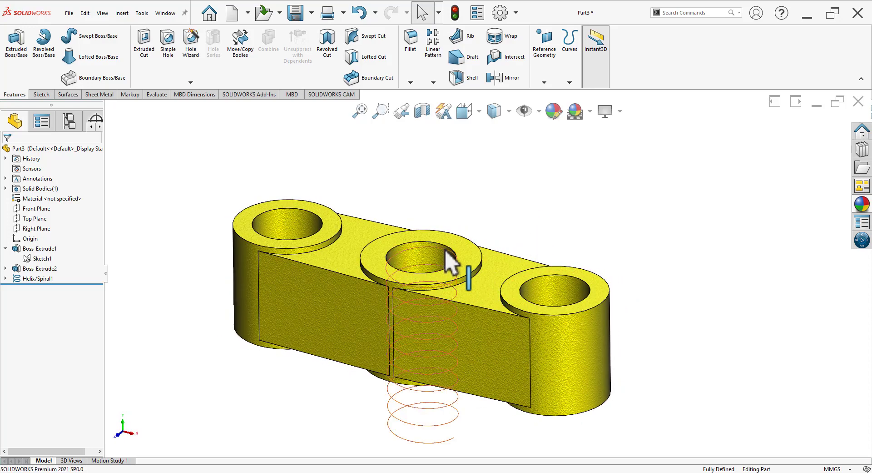
{"action": "left_click", "coordinate": [518, 296]}
{"action": "mouse_move", "coordinate": [565, 200]}
{"action": "middle_mouse_down"}
{"action": "mouse_move", "coordinate": [452, 321]}
{"action": "mouse_move", "coordinate": [458, 292]}
{"action": "mouse_move", "coordinate": [480, 286]}
{"action": "middle_mouse_up"}
{"action": "scroll", "coordinate": [499, 325], "scroll_direction": "down", "scroll_amount": 5}
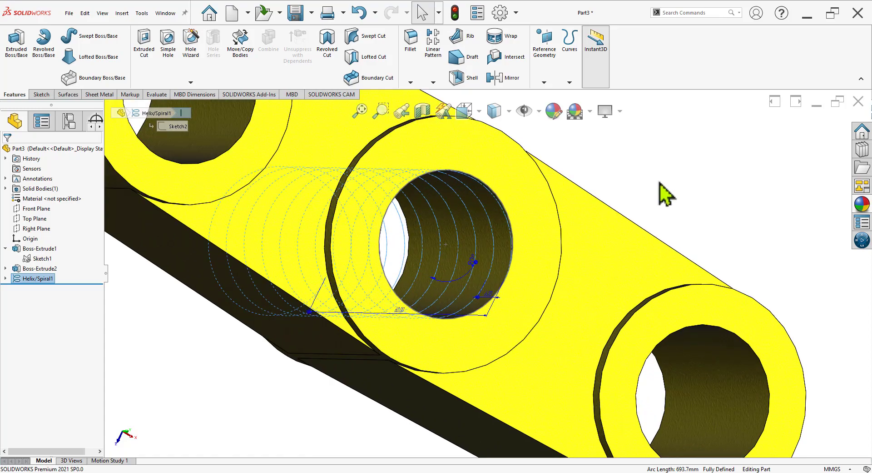
{"action": "key", "text": "Escape"}
{"action": "scroll", "coordinate": [470, 329], "scroll_direction": "up", "scroll_amount": 5}
{"action": "middle_click_drag", "start_coordinate": [444, 334], "coordinate": [559, 250]}
Compare the helix against the drawing's spec table, then select the Front Plane.
{"action": "key", "text": "alt+Tab"}
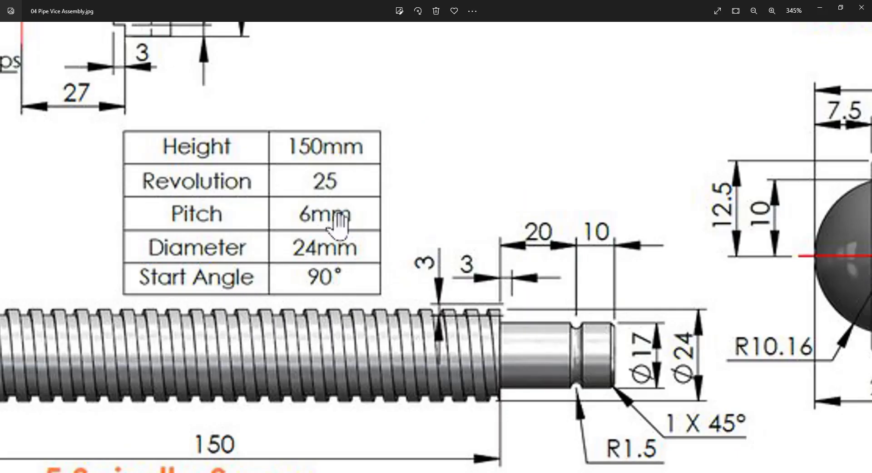
{"action": "key", "text": "alt+Tab"}
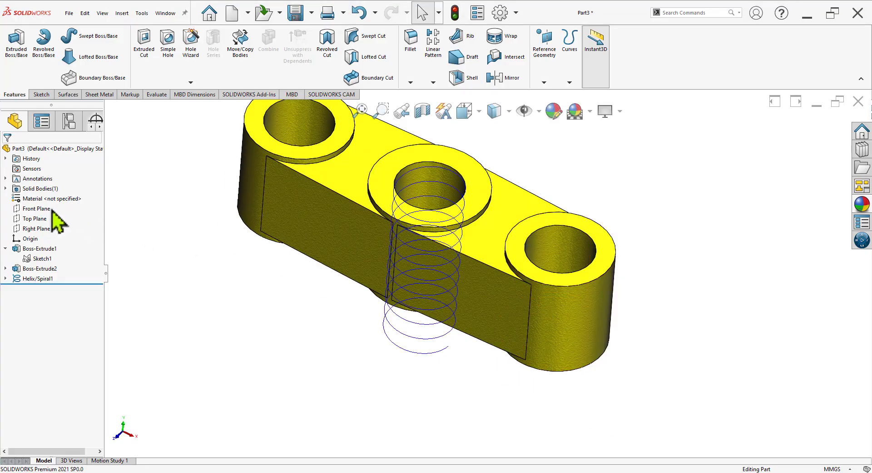
{"action": "left_click", "coordinate": [40, 209]}
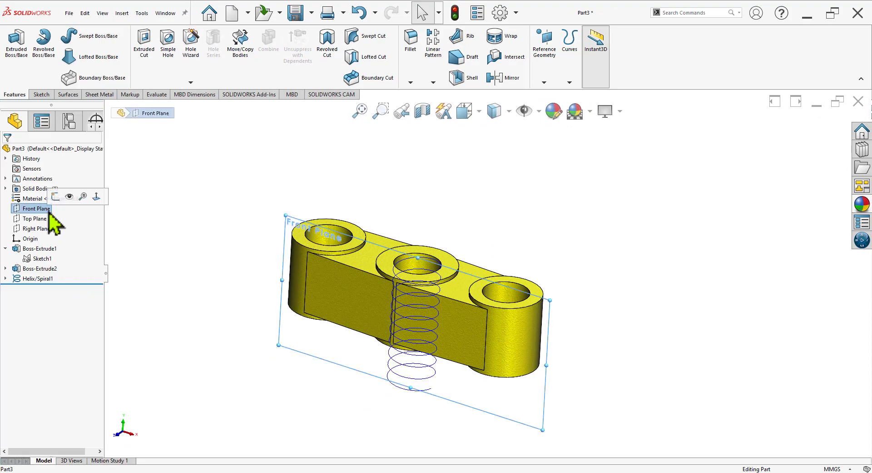
Start a sketch on the Front Plane and draw a small corner rectangle.
{"action": "left_click", "coordinate": [55, 196]}
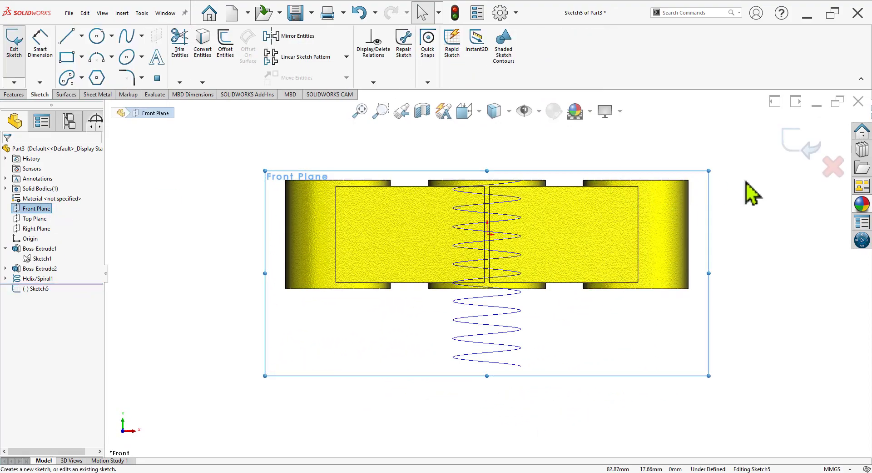
{"action": "left_click", "coordinate": [752, 194]}
{"action": "scroll", "coordinate": [545, 204], "scroll_direction": "down", "scroll_amount": 5}
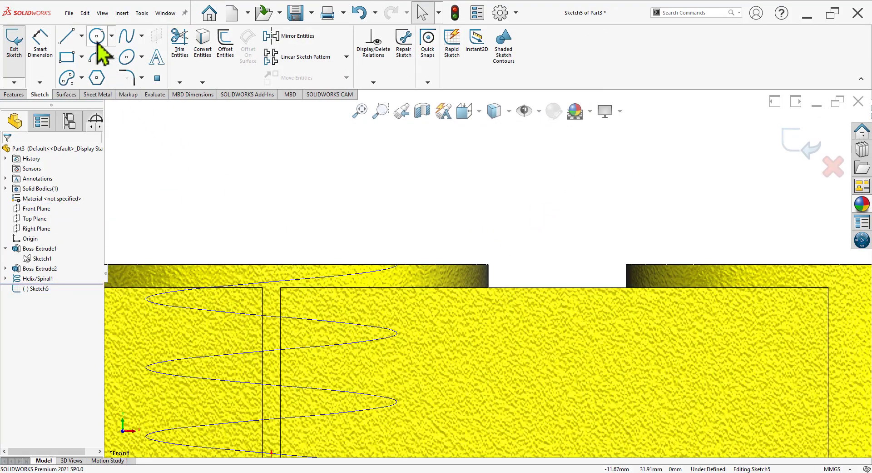
{"action": "left_click", "coordinate": [67, 57]}
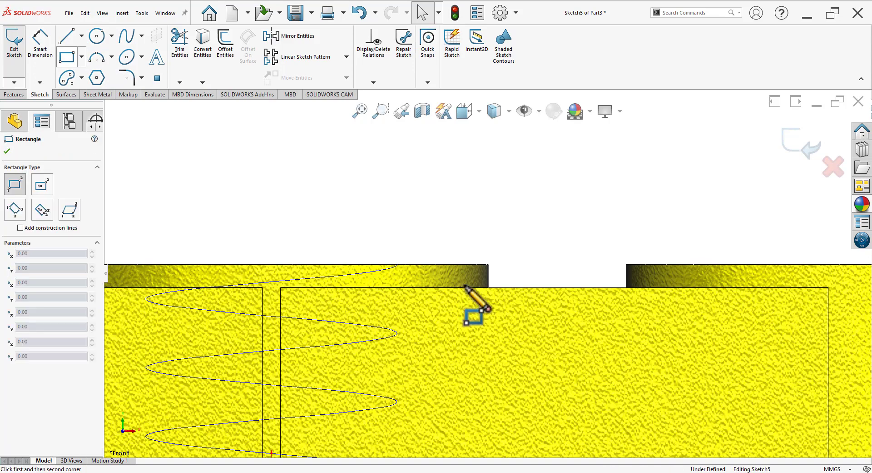
{"action": "left_click", "coordinate": [407, 271]}
{"action": "left_click", "coordinate": [427, 304]}
{"action": "scroll", "coordinate": [479, 241], "scroll_direction": "down", "scroll_amount": 3}
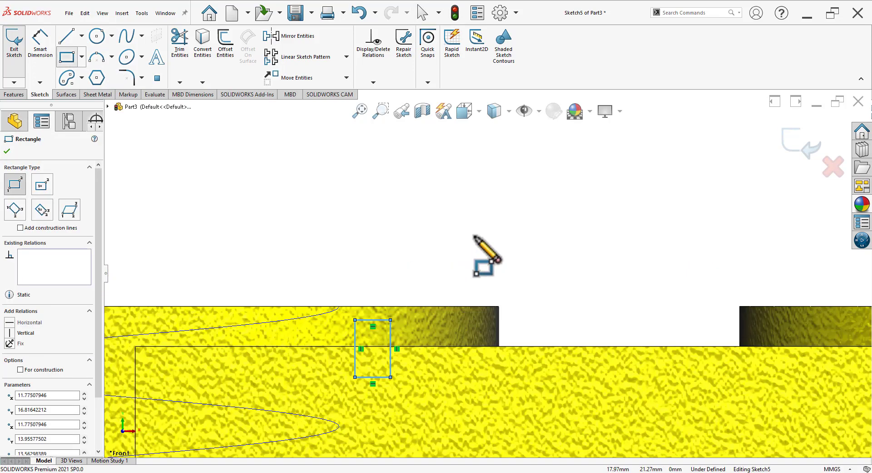
{"action": "key", "text": "Escape"}
Make two adjacent sides equal to form a square and hide relation symbols.
{"action": "left_click", "coordinate": [391, 346]}
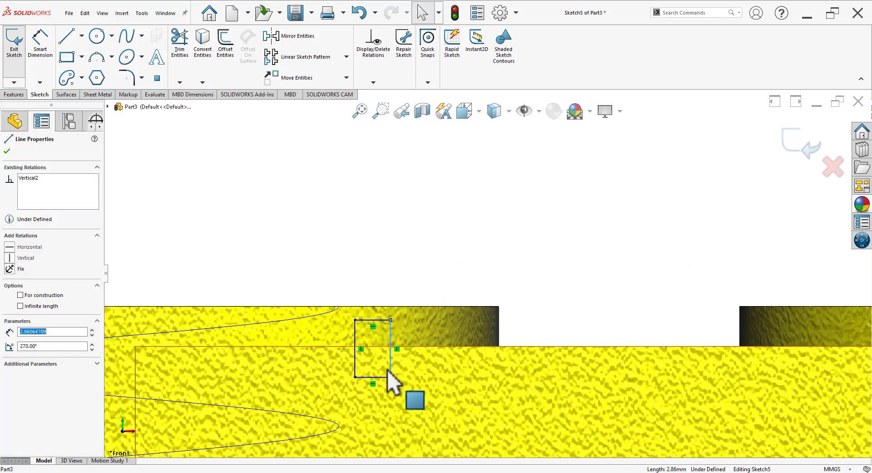
{"action": "left_click", "coordinate": [384, 377], "text": "ctrl"}
{"action": "left_click", "coordinate": [480, 339]}
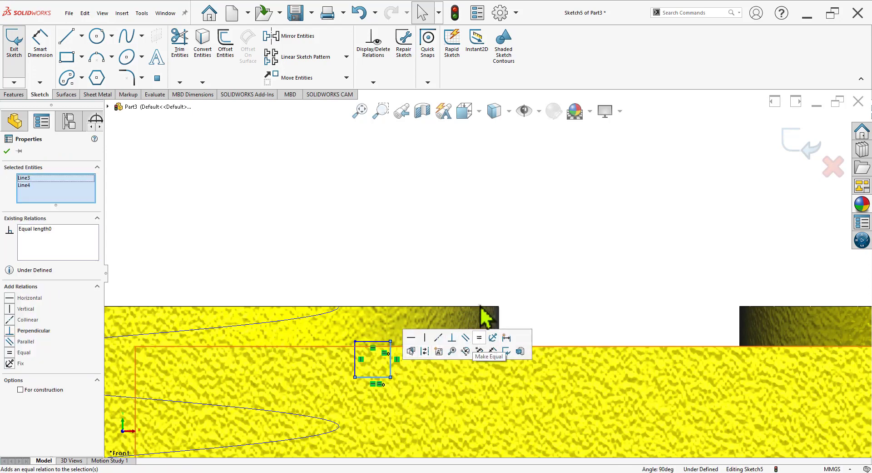
{"action": "left_click", "coordinate": [540, 111]}
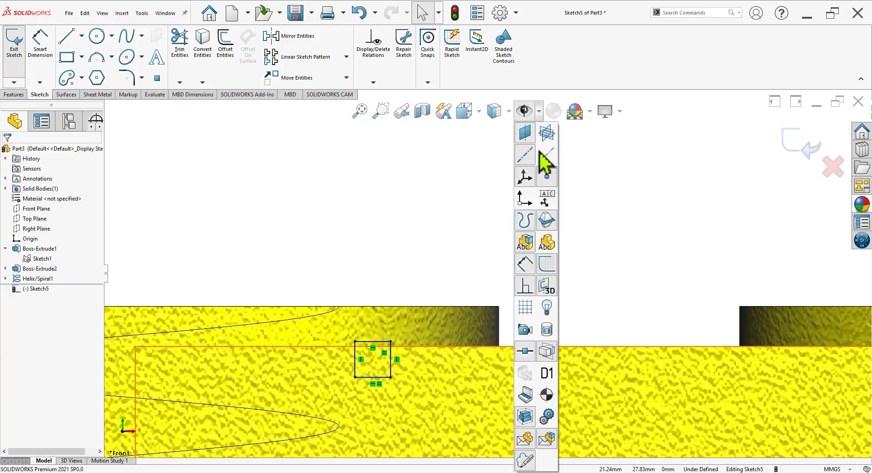
{"action": "left_click", "coordinate": [528, 291]}
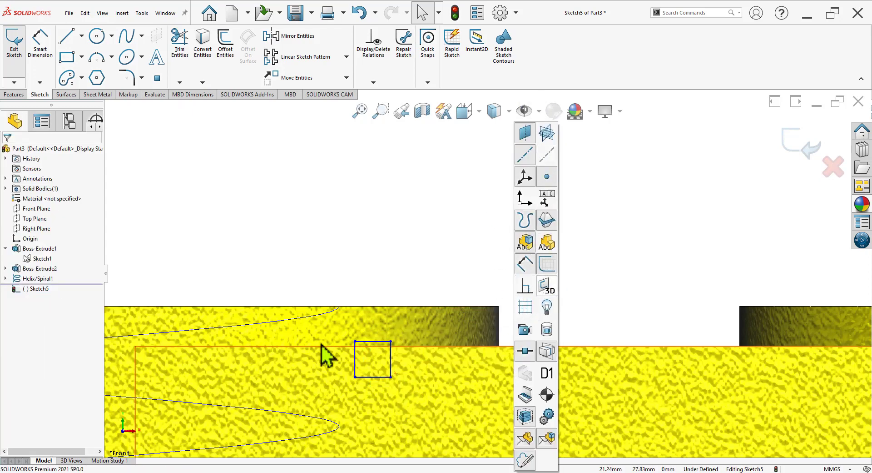
{"action": "left_click", "coordinate": [356, 348]}
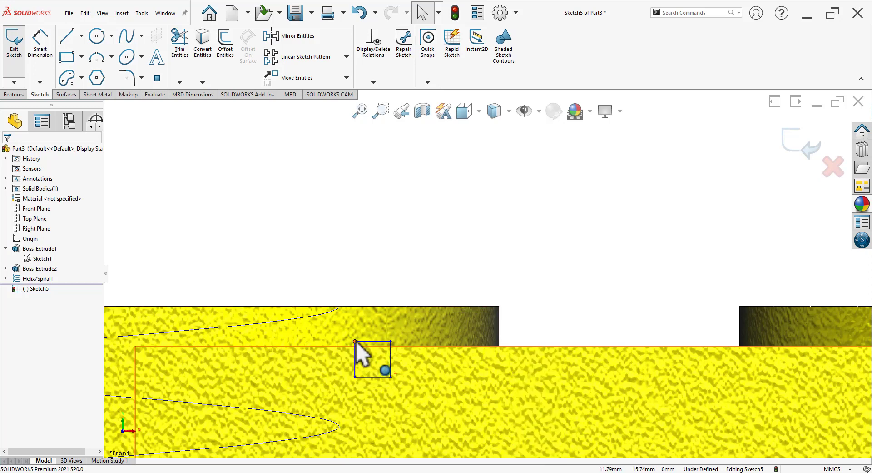
Make the square's top-left corner coincident with the helix end point.
{"action": "left_click", "coordinate": [356, 342]}
{"action": "left_click", "coordinate": [334, 313]}
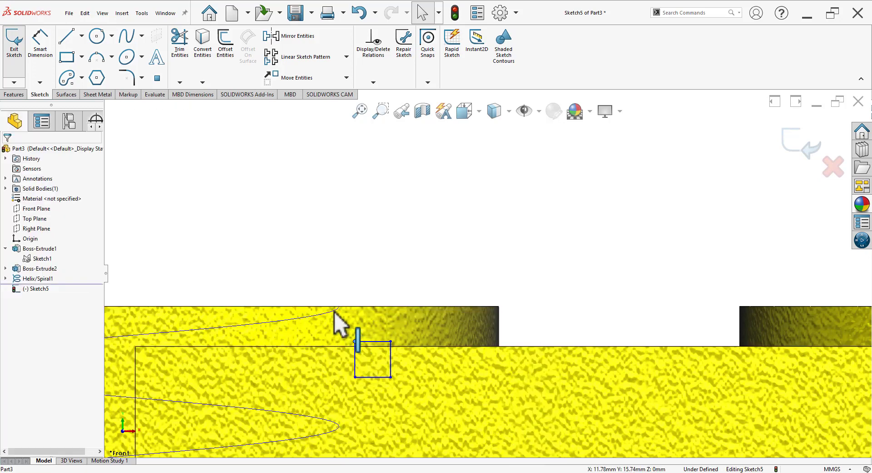
{"action": "left_click", "coordinate": [335, 311], "text": "ctrl"}
{"action": "left_click", "coordinate": [374, 270]}
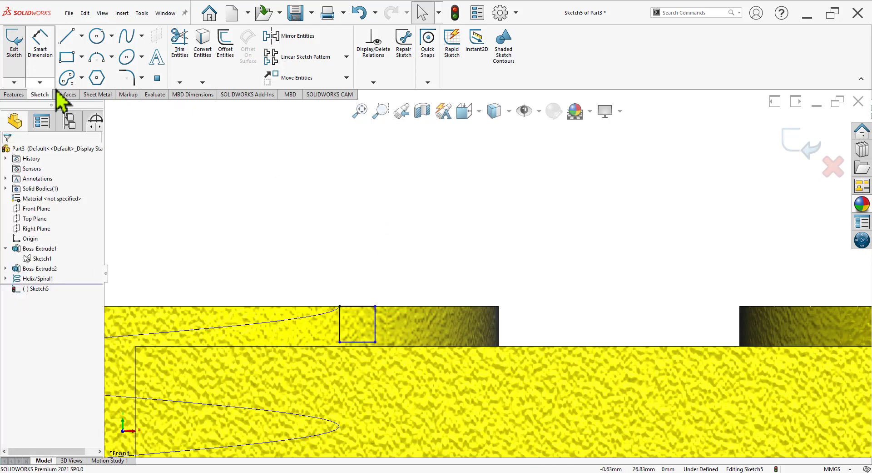
Dimension the square's side to 3 mm and orbit back to a 3D view.
{"action": "left_click", "coordinate": [48, 68]}
{"action": "left_click", "coordinate": [374, 331]}
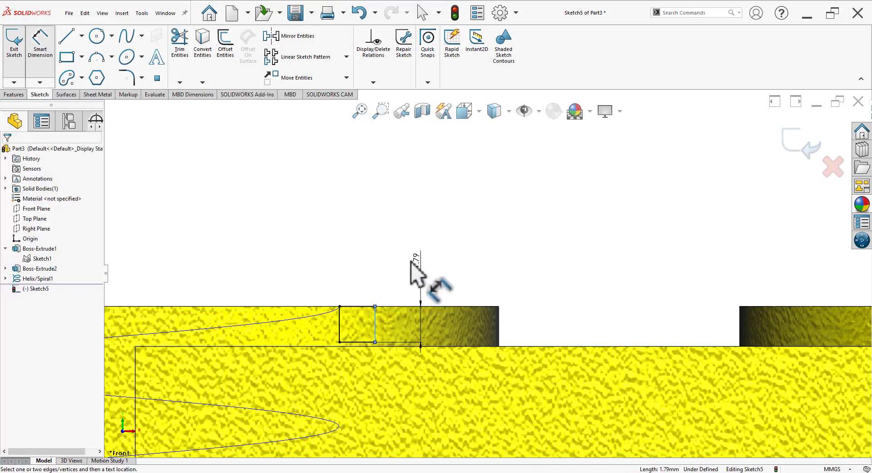
{"action": "left_click", "coordinate": [411, 263]}
{"action": "type", "text": "3"}
{"action": "key", "text": "Return"}
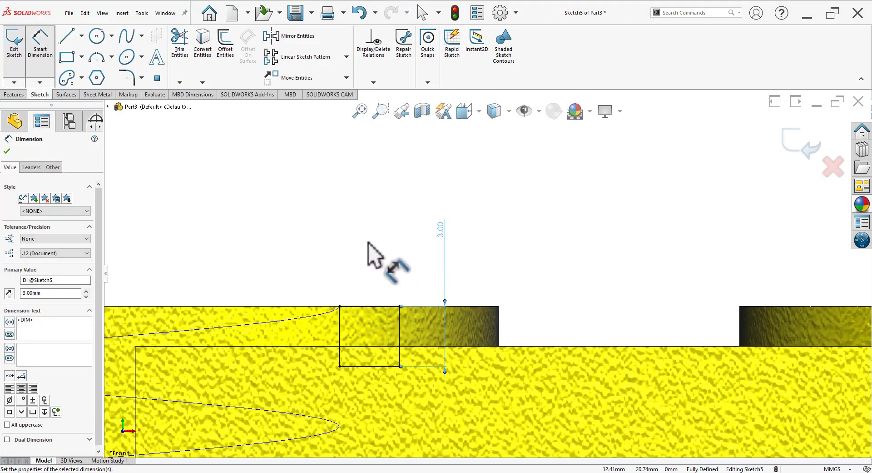
{"action": "scroll", "coordinate": [369, 247], "scroll_direction": "up", "scroll_amount": 5}
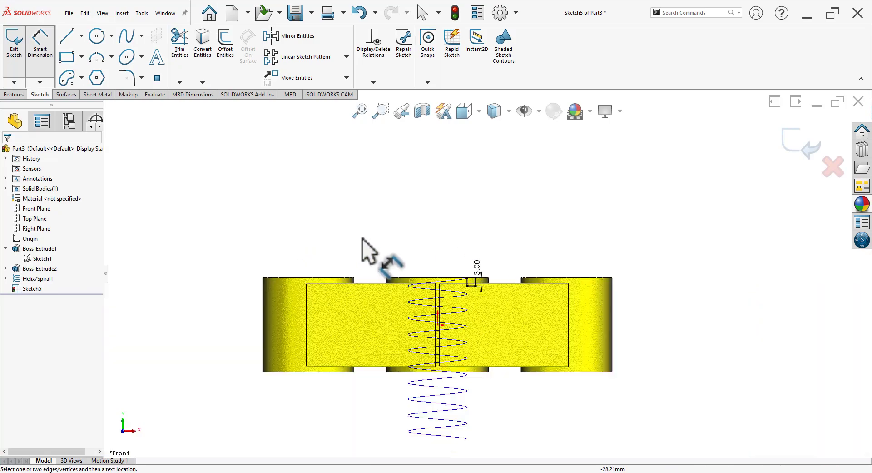
{"action": "mouse_move", "coordinate": [541, 357]}
{"action": "middle_mouse_down"}
{"action": "mouse_move", "coordinate": [483, 438]}
{"action": "mouse_move", "coordinate": [581, 404]}
{"action": "middle_mouse_up"}
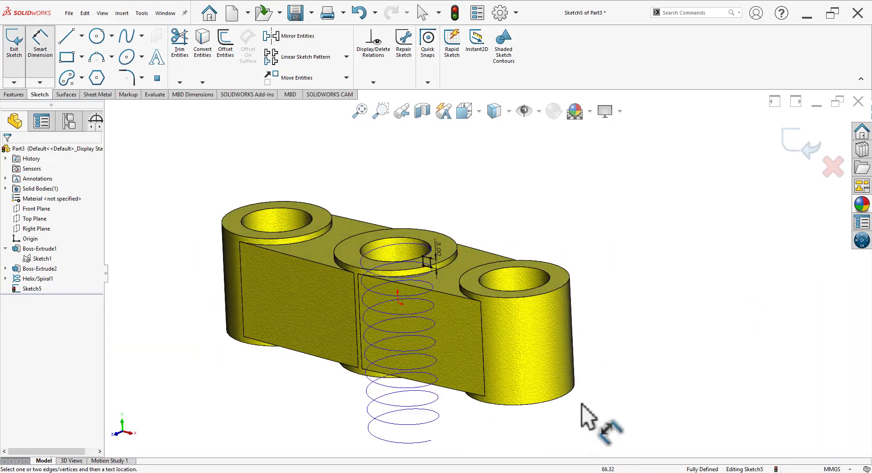
Close the square profile sketch and choose the helix as the sweep path.
{"action": "left_click", "coordinate": [795, 147]}
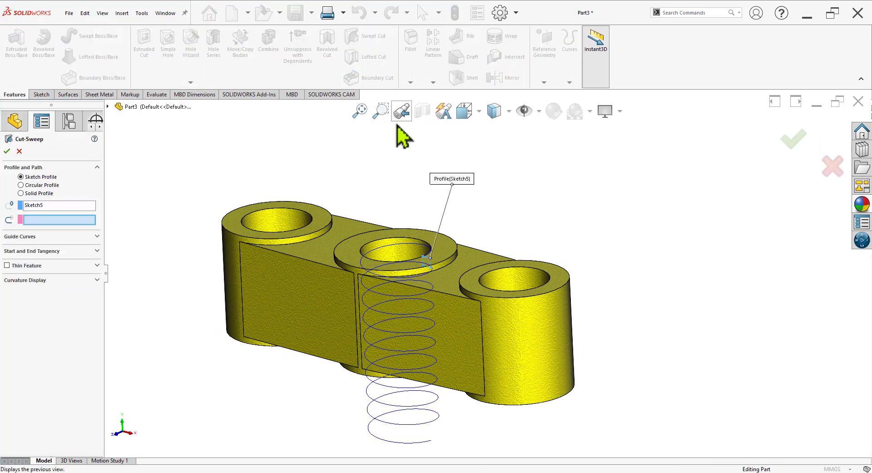
{"action": "left_click", "coordinate": [394, 388]}
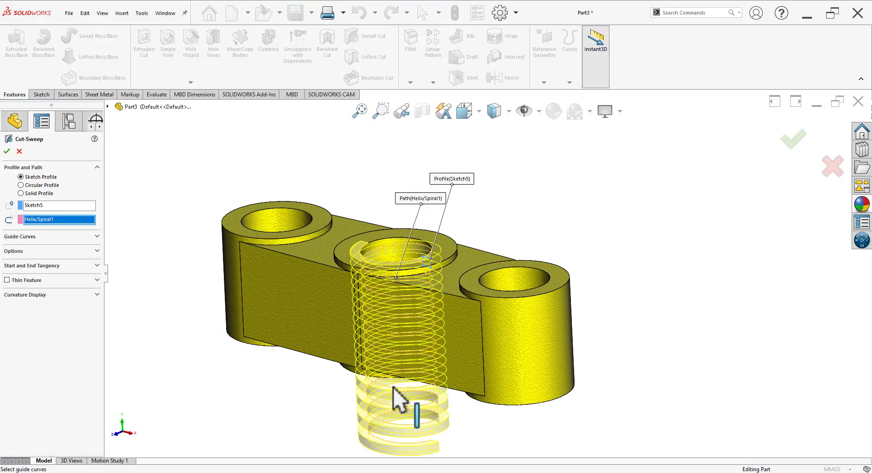
{"action": "scroll", "coordinate": [400, 249], "scroll_direction": "down", "scroll_amount": 3}
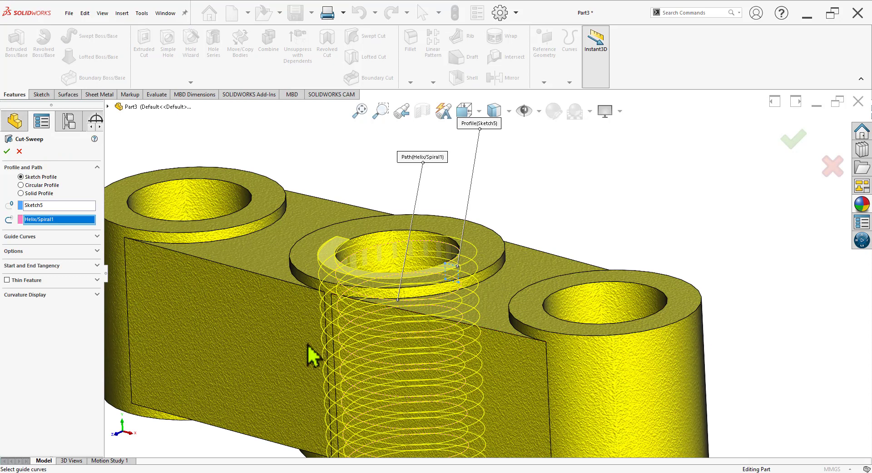
Enable Align with end faces and create the threaded cut-sweep.
{"action": "left_click", "coordinate": [31, 251]}
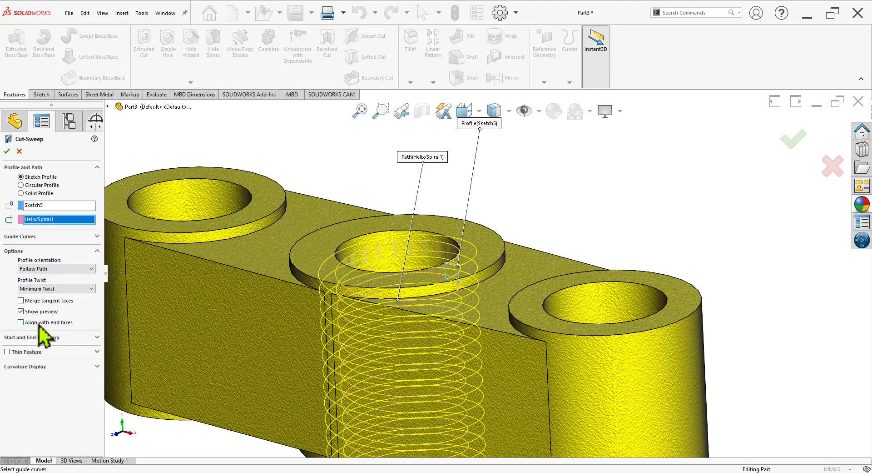
{"action": "scroll", "coordinate": [439, 295], "scroll_direction": "down", "scroll_amount": 2}
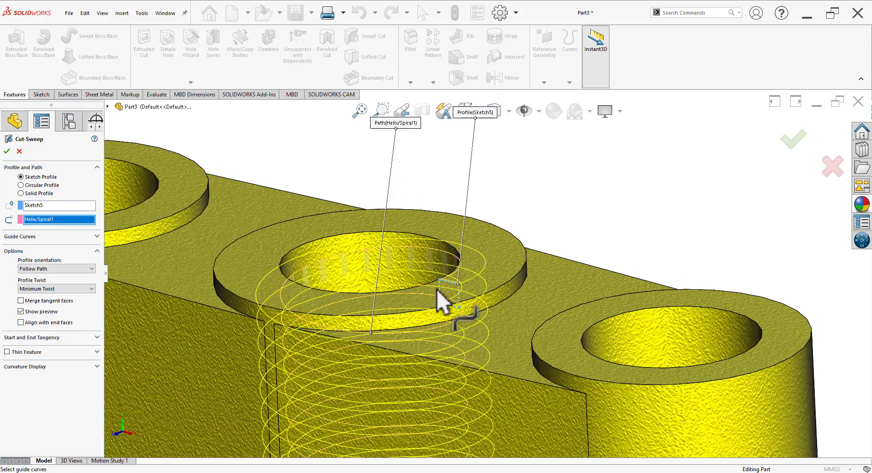
{"action": "left_click", "coordinate": [44, 322]}
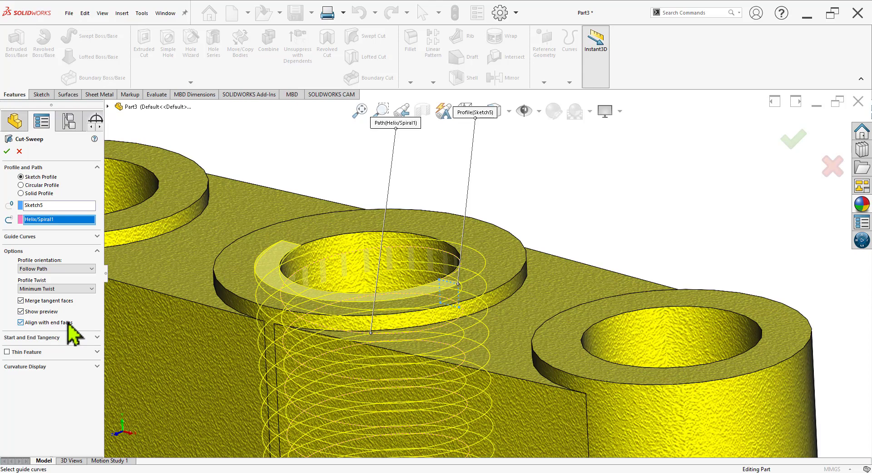
{"action": "left_click", "coordinate": [20, 322]}
{"action": "left_click", "coordinate": [59, 325]}
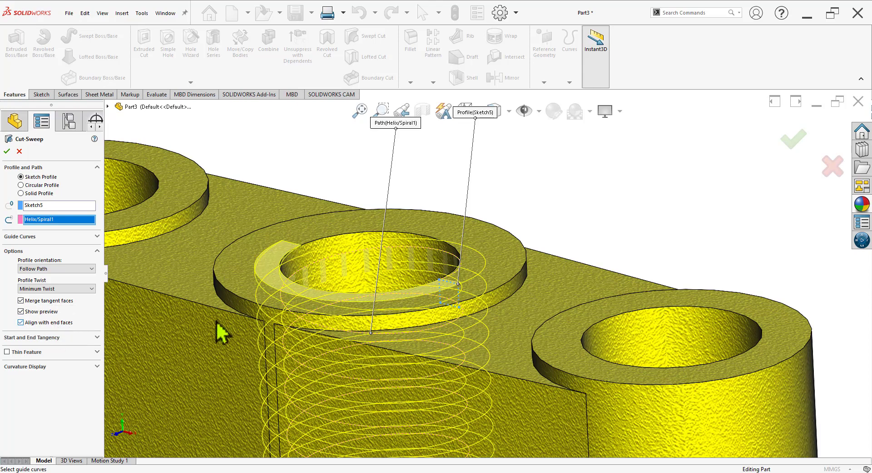
{"action": "middle_click_drag", "start_coordinate": [214, 331], "coordinate": [536, 278]}
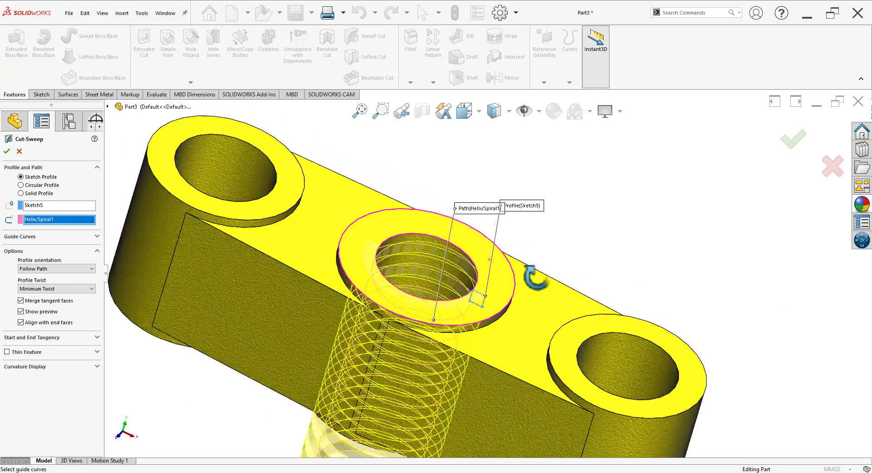
{"action": "left_click", "coordinate": [7, 152]}
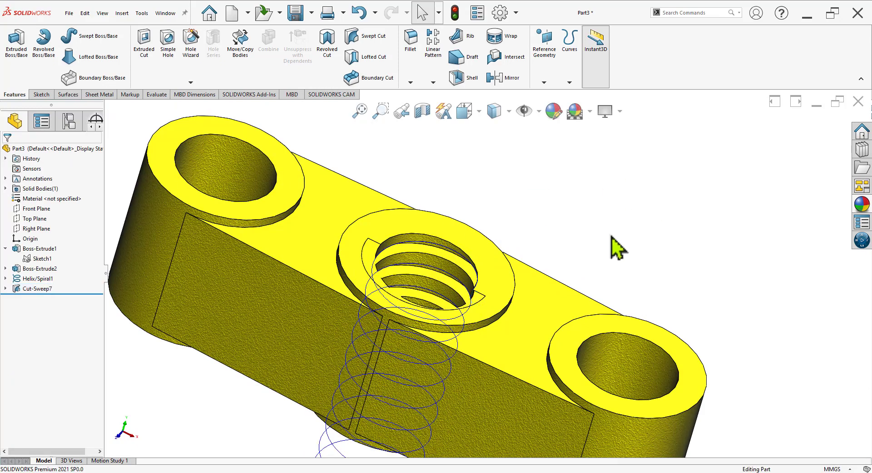
Hide the helix curve so only the threaded part shows.
{"action": "mouse_move", "coordinate": [612, 246]}
{"action": "middle_mouse_down"}
{"action": "mouse_move", "coordinate": [453, 289]}
{"action": "mouse_move", "coordinate": [454, 279]}
{"action": "middle_mouse_up"}
{"action": "scroll", "coordinate": [454, 279], "scroll_direction": "down", "scroll_amount": 5}
{"action": "scroll", "coordinate": [432, 360], "scroll_direction": "up", "scroll_amount": 5}
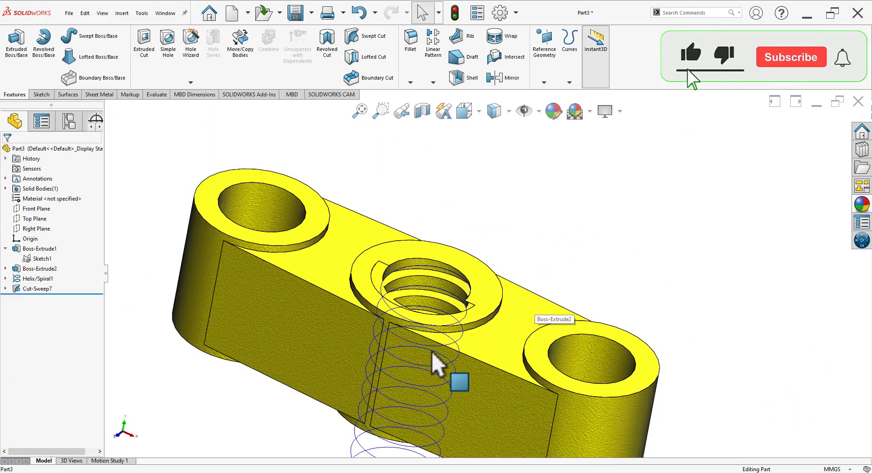
{"action": "scroll", "coordinate": [462, 410], "scroll_direction": "down", "scroll_amount": 3}
{"action": "scroll", "coordinate": [447, 390], "scroll_direction": "up", "scroll_amount": 2}
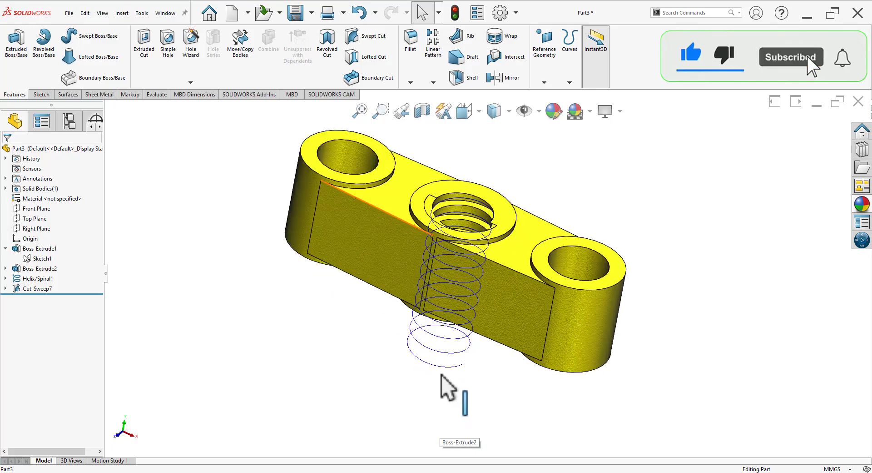
{"action": "left_click", "coordinate": [443, 366]}
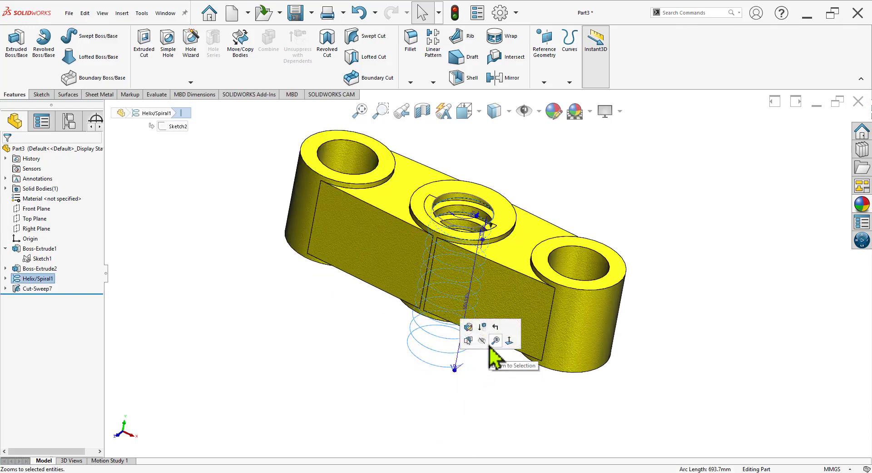
{"action": "left_click", "coordinate": [487, 347]}
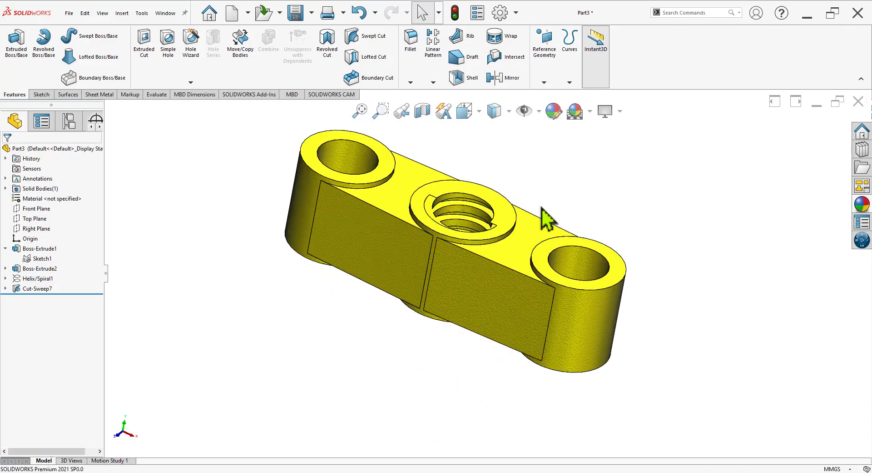
Orbit around the part, then check the Connecting Wedge front view in the drawing.
{"action": "mouse_move", "coordinate": [542, 208]}
{"action": "middle_mouse_down"}
{"action": "mouse_move", "coordinate": [506, 312]}
{"action": "mouse_move", "coordinate": [542, 296]}
{"action": "mouse_move", "coordinate": [462, 307]}
{"action": "mouse_move", "coordinate": [479, 273]}
{"action": "mouse_move", "coordinate": [433, 249]}
{"action": "middle_mouse_up"}
{"action": "scroll", "coordinate": [427, 273], "scroll_direction": "down", "scroll_amount": 3}
{"action": "scroll", "coordinate": [361, 268], "scroll_direction": "up", "scroll_amount": 3}
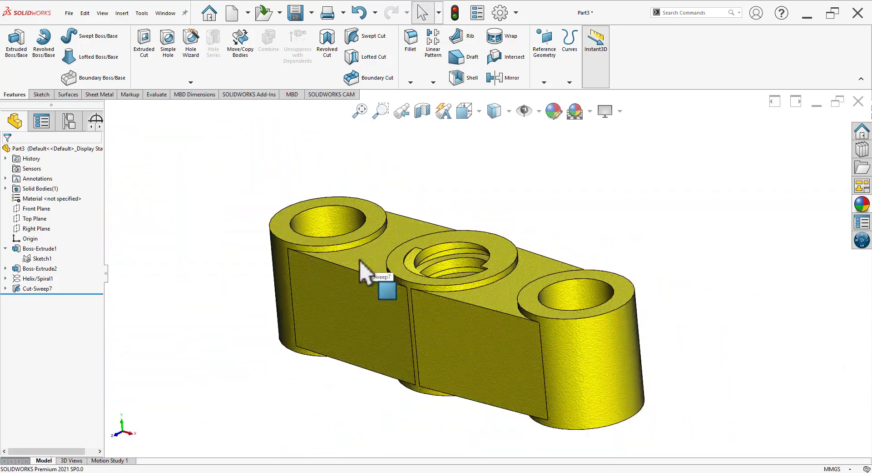
{"action": "scroll", "coordinate": [519, 327], "scroll_direction": "up", "scroll_amount": 3}
{"action": "scroll", "coordinate": [473, 356], "scroll_direction": "down", "scroll_amount": 3}
{"action": "mouse_move", "coordinate": [473, 357]}
{"action": "middle_mouse_down"}
{"action": "mouse_move", "coordinate": [470, 312]}
{"action": "mouse_move", "coordinate": [490, 186]}
{"action": "mouse_move", "coordinate": [473, 361]}
{"action": "mouse_move", "coordinate": [529, 273]}
{"action": "middle_mouse_up"}
{"action": "scroll", "coordinate": [523, 277], "scroll_direction": "down", "scroll_amount": 2}
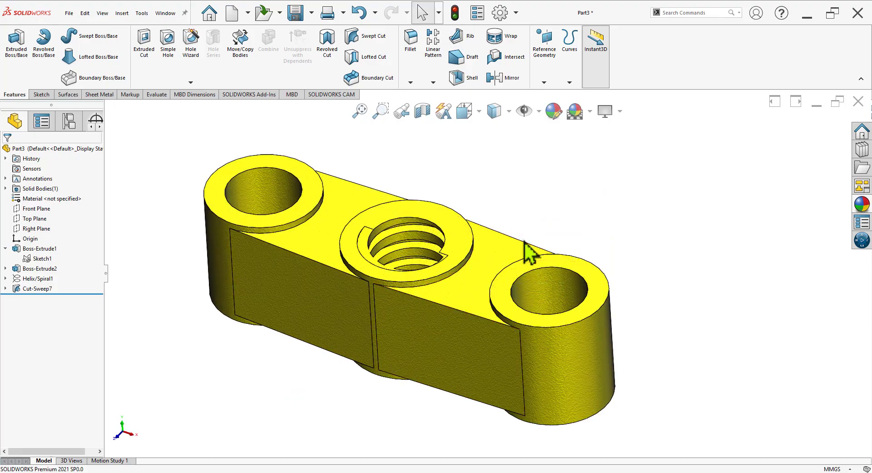
{"action": "key", "text": "alt+Tab"}
{"action": "mouse_move", "coordinate": [409, 370]}
{"action": "left_mouse_down"}
{"action": "mouse_move", "coordinate": [418, 451]}
{"action": "mouse_move", "coordinate": [168, 421]}
{"action": "left_mouse_up"}
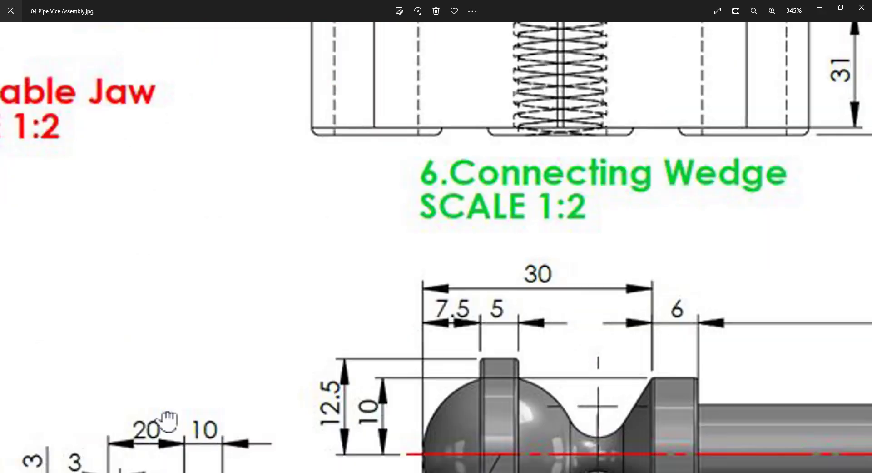
{"action": "left_click_drag", "start_coordinate": [372, 133], "coordinate": [126, 209]}
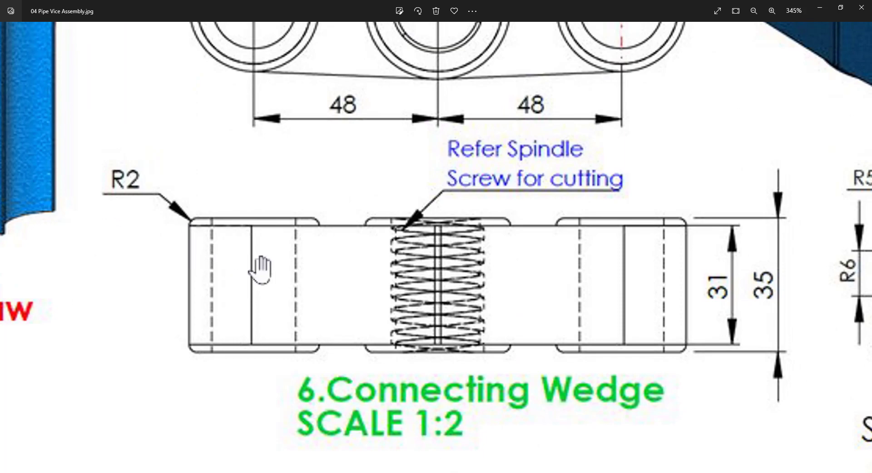
{"action": "key", "text": "alt+Tab"}
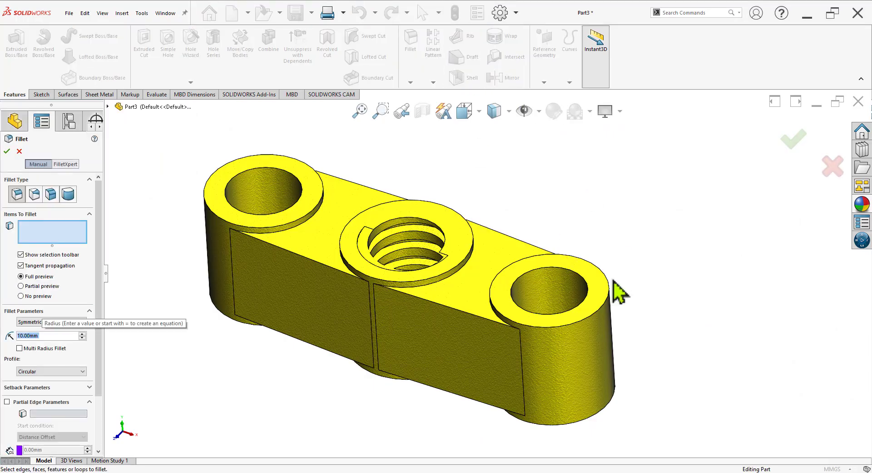
Set the fillet radius to 2 mm after rechecking the reference drawing.
{"action": "key", "text": "alt+Tab"}
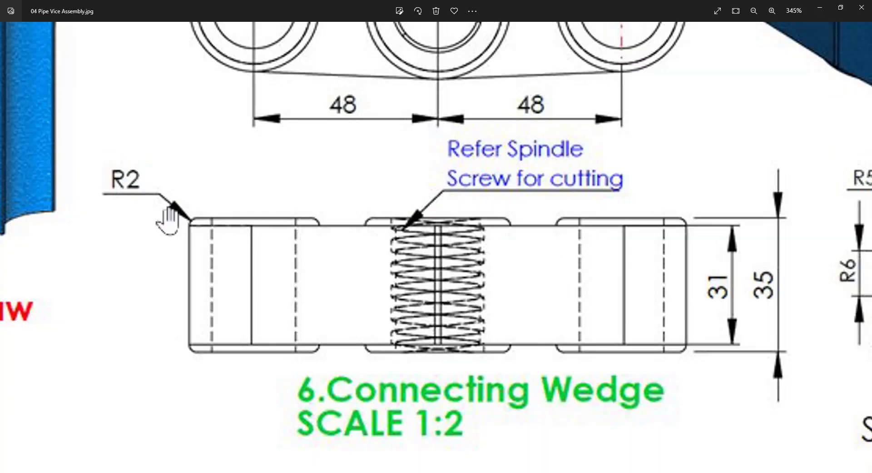
{"action": "key", "text": "alt+Tab"}
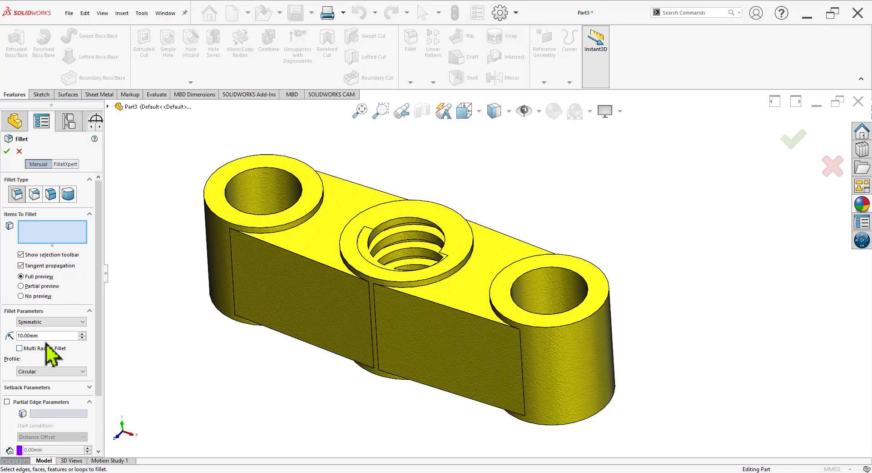
{"action": "left_click_drag", "start_coordinate": [43, 336], "coordinate": [6, 334]}
{"action": "type", "text": "2"}
{"action": "key", "text": "Return"}
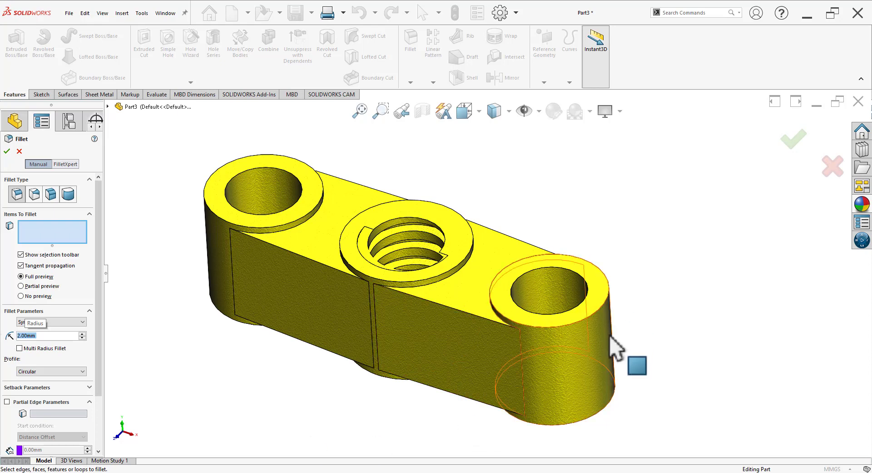
Fillet both outer bosses' top and bottom edges plus the middle boss's top edge.
{"action": "left_click", "coordinate": [604, 364]}
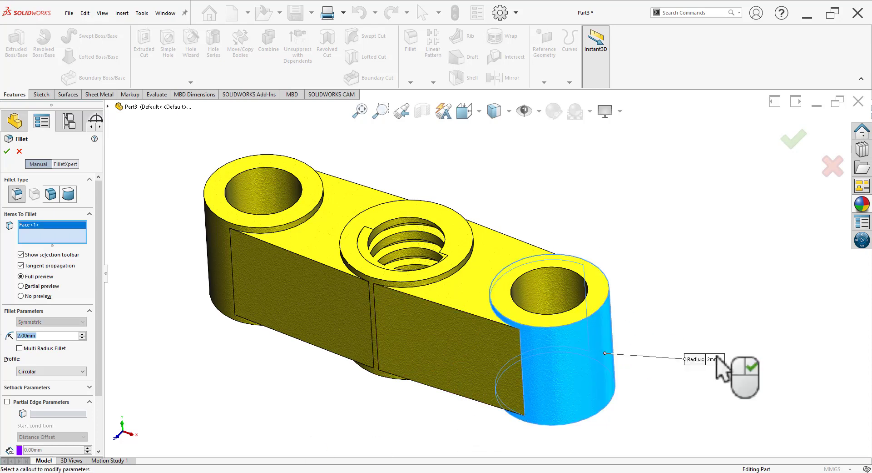
{"action": "right_click", "coordinate": [50, 230]}
{"action": "left_click", "coordinate": [136, 228]}
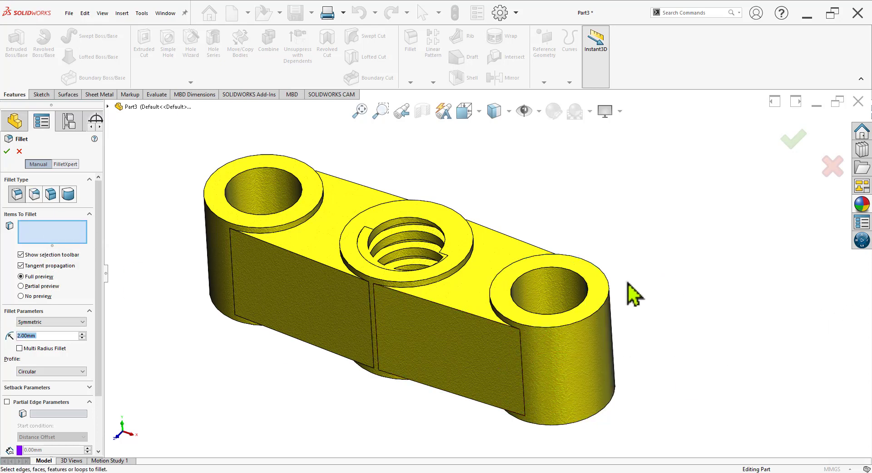
{"action": "left_click", "coordinate": [610, 294]}
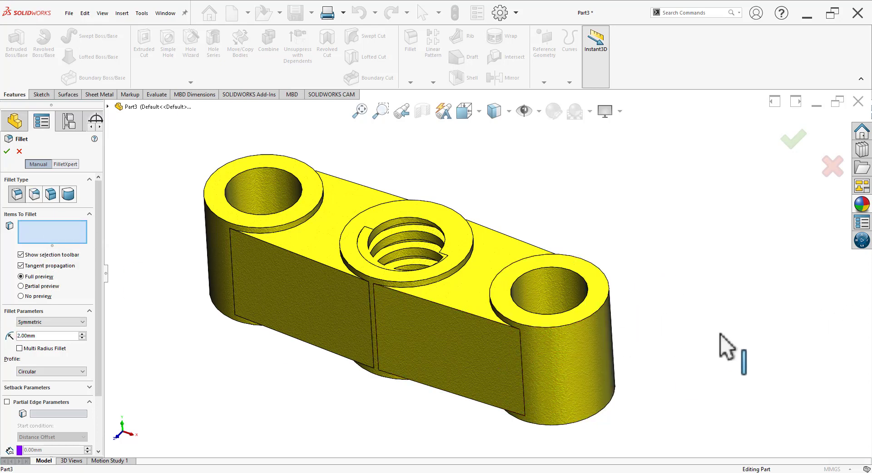
{"action": "left_click", "coordinate": [614, 411]}
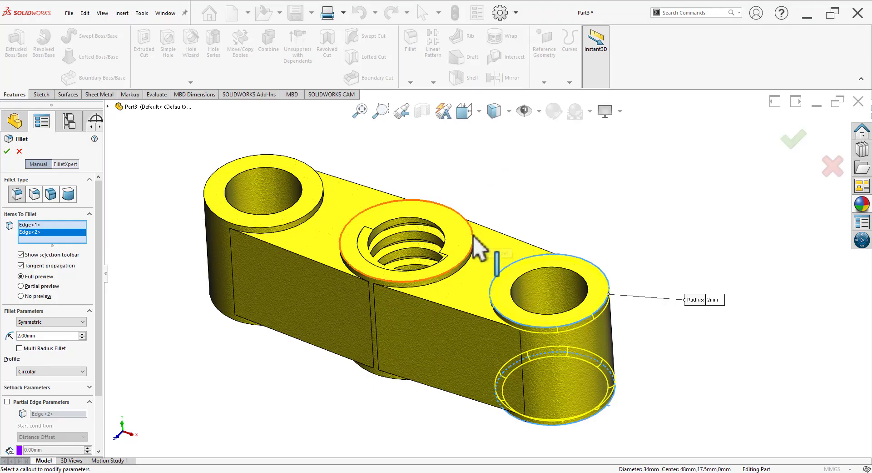
{"action": "left_click", "coordinate": [474, 244]}
{"action": "left_click", "coordinate": [273, 154]}
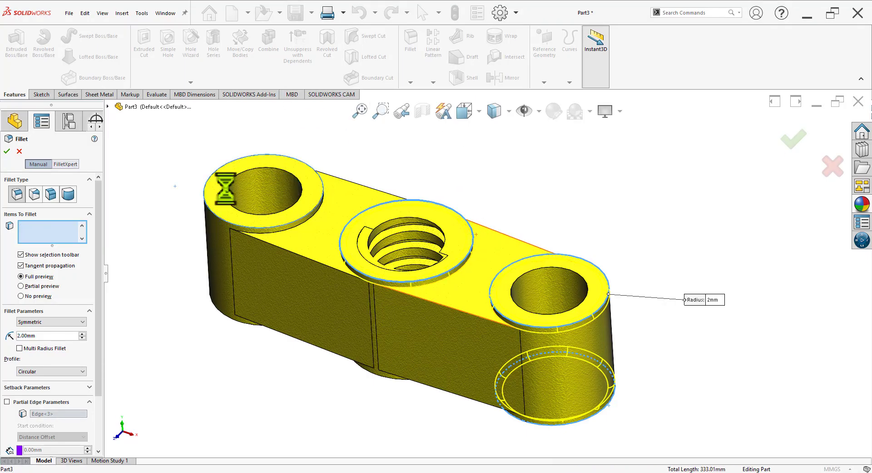
{"action": "left_click", "coordinate": [222, 320]}
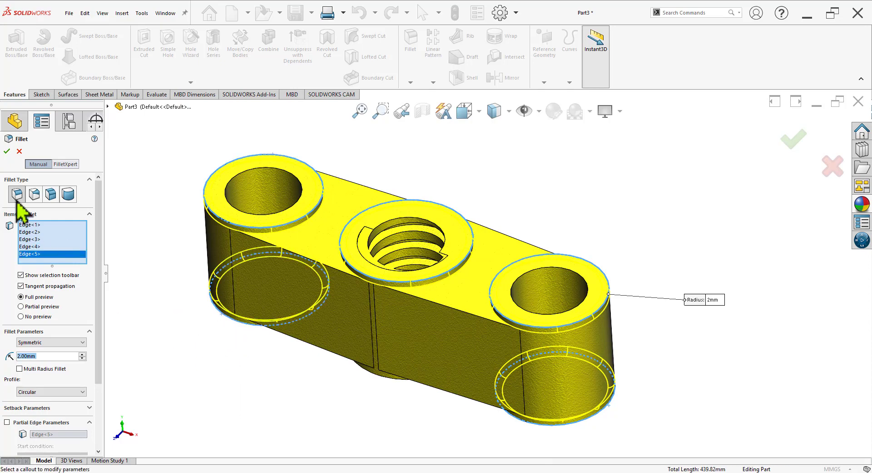
{"action": "left_click", "coordinate": [7, 152]}
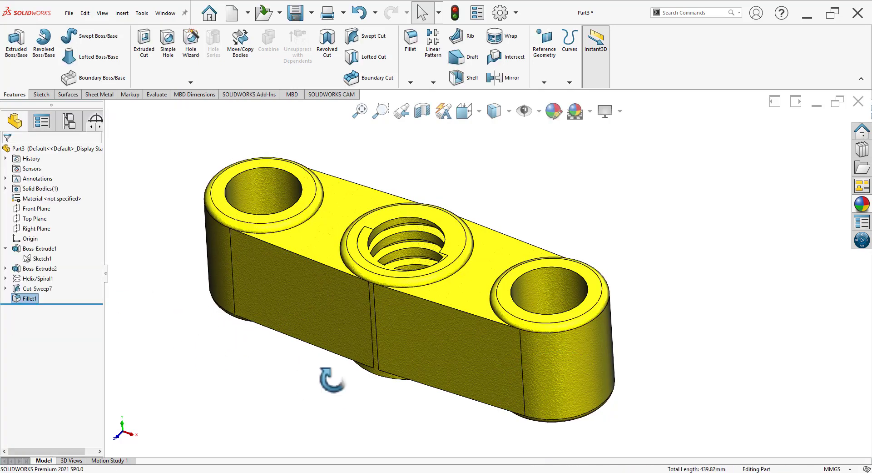
{"action": "mouse_move", "coordinate": [321, 366]}
{"action": "middle_mouse_down"}
{"action": "mouse_move", "coordinate": [411, 244]}
{"action": "mouse_move", "coordinate": [415, 194]}
{"action": "mouse_move", "coordinate": [354, 255]}
{"action": "middle_mouse_up"}
Edit Fillet1 to include the middle boss's underside edge, then view the Connecting Wedge drawing.
{"action": "left_click", "coordinate": [20, 300]}
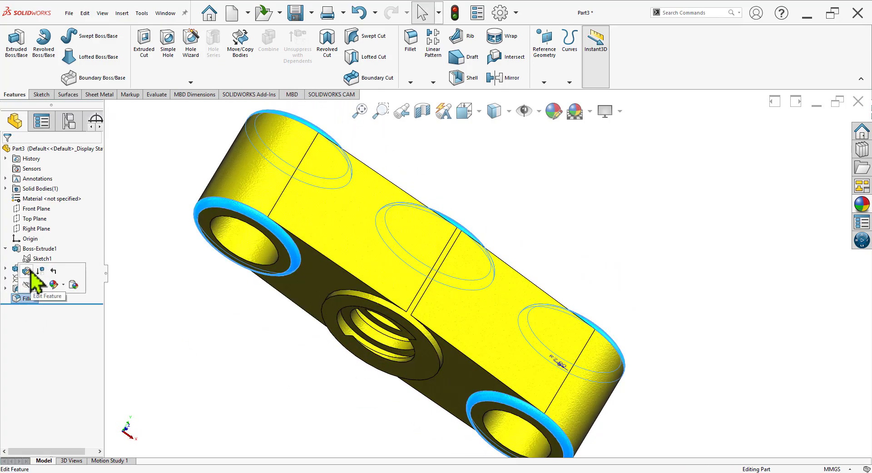
{"action": "left_click", "coordinate": [30, 272]}
{"action": "scroll", "coordinate": [425, 443], "scroll_direction": "down", "scroll_amount": 3}
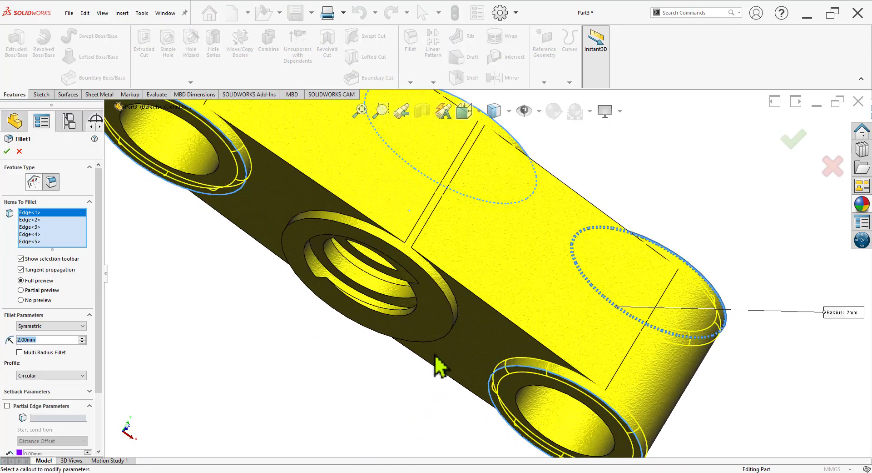
{"action": "left_click", "coordinate": [437, 356]}
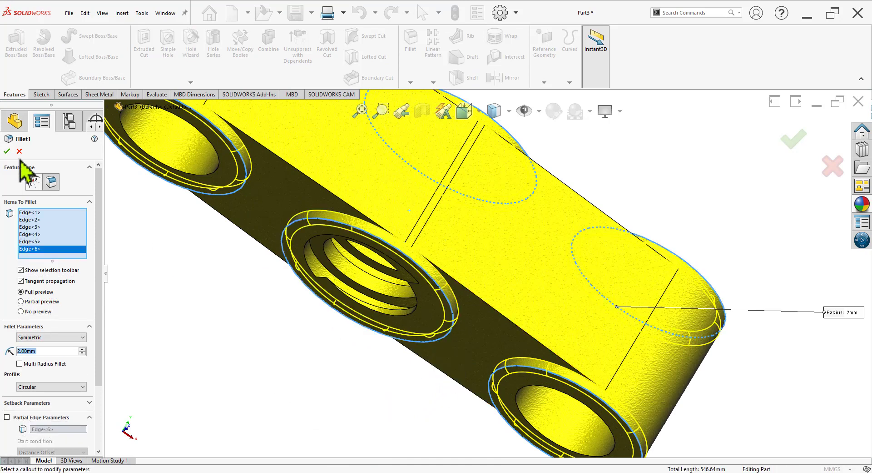
{"action": "left_click", "coordinate": [7, 151]}
{"action": "scroll", "coordinate": [471, 246], "scroll_direction": "up", "scroll_amount": 5}
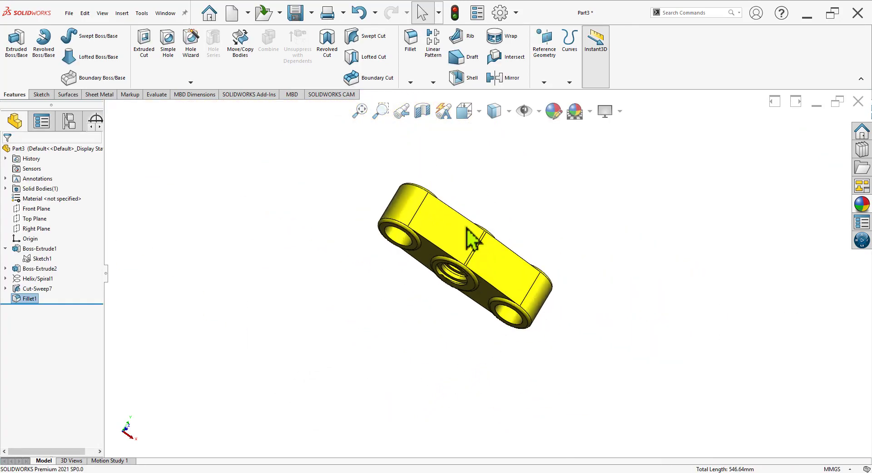
{"action": "mouse_move", "coordinate": [471, 246]}
{"action": "middle_mouse_down"}
{"action": "mouse_move", "coordinate": [403, 327]}
{"action": "mouse_move", "coordinate": [487, 332]}
{"action": "mouse_move", "coordinate": [487, 175]}
{"action": "mouse_move", "coordinate": [555, 171]}
{"action": "mouse_move", "coordinate": [491, 282]}
{"action": "mouse_move", "coordinate": [473, 367]}
{"action": "mouse_move", "coordinate": [452, 298]}
{"action": "middle_mouse_up"}
{"action": "scroll", "coordinate": [472, 326], "scroll_direction": "down", "scroll_amount": 2}
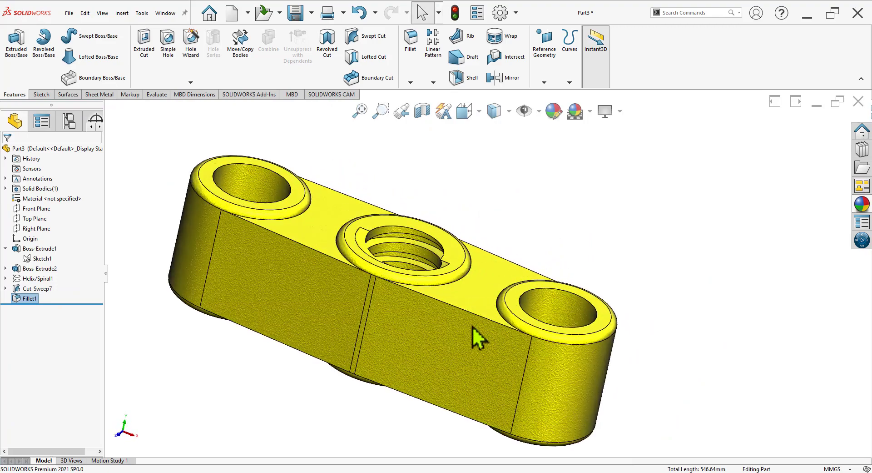
{"action": "key", "text": "alt+Tab"}
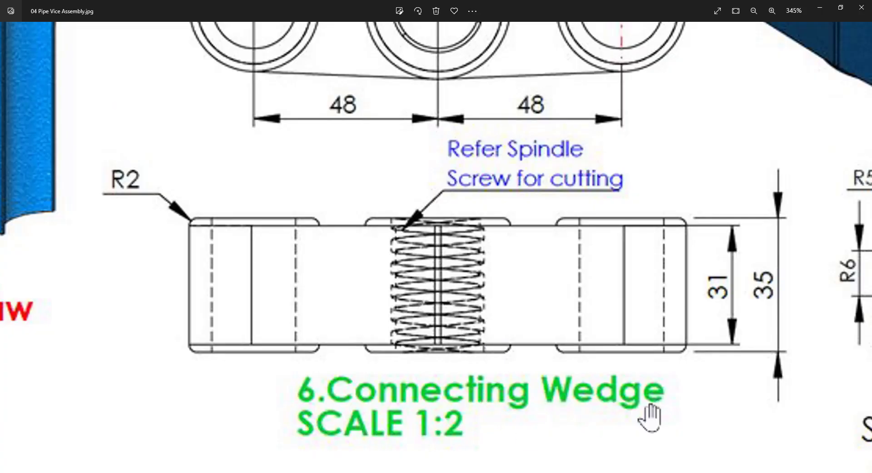
Save the part as '03 Connecting wqdge' in Pipe Vice Assembly and look it over.
{"action": "key", "text": "alt+Tab"}
{"action": "key", "text": "ctrl+s"}
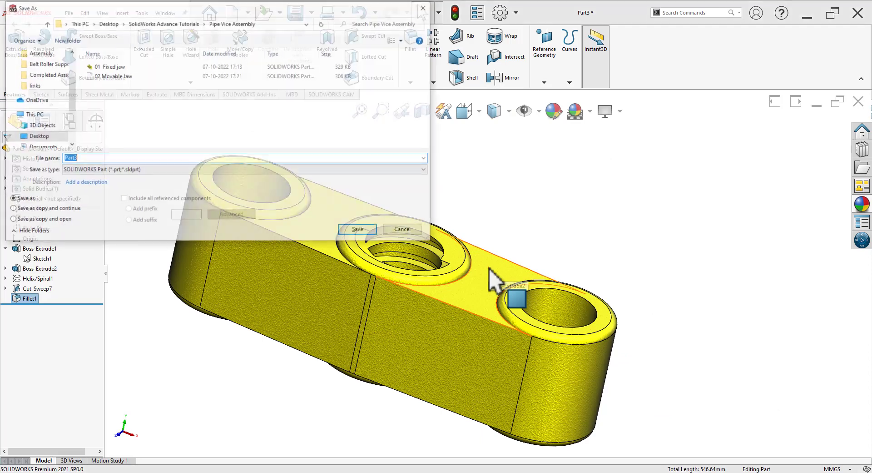
{"action": "type", "text": "03 Connecting wqdge"}
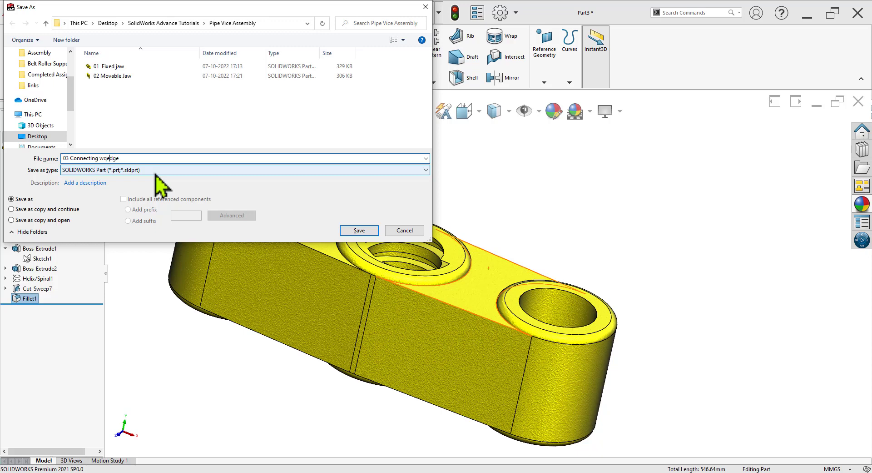
{"action": "key", "text": "Return"}
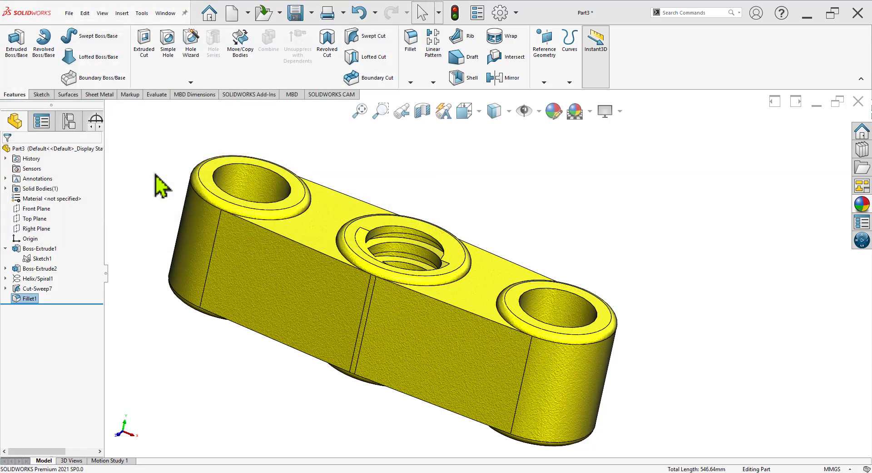
{"action": "scroll", "coordinate": [444, 282], "scroll_direction": "up", "scroll_amount": 3}
{"action": "middle_click_drag", "start_coordinate": [444, 283], "coordinate": [477, 355]}
{"action": "scroll", "coordinate": [563, 263], "scroll_direction": "down", "scroll_amount": 2}
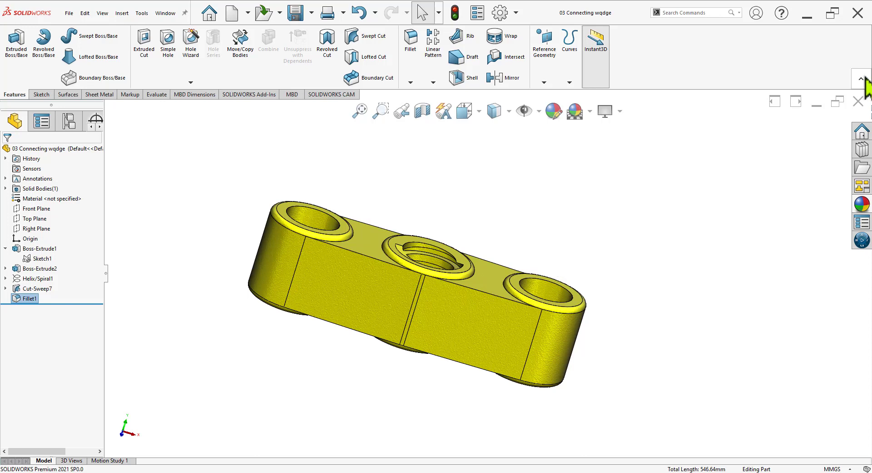
Close the wedge part, zoom through the Spindle Screw and Moving Pin dimensions, and return to SOLIDWORKS.
{"action": "left_click", "coordinate": [858, 101]}
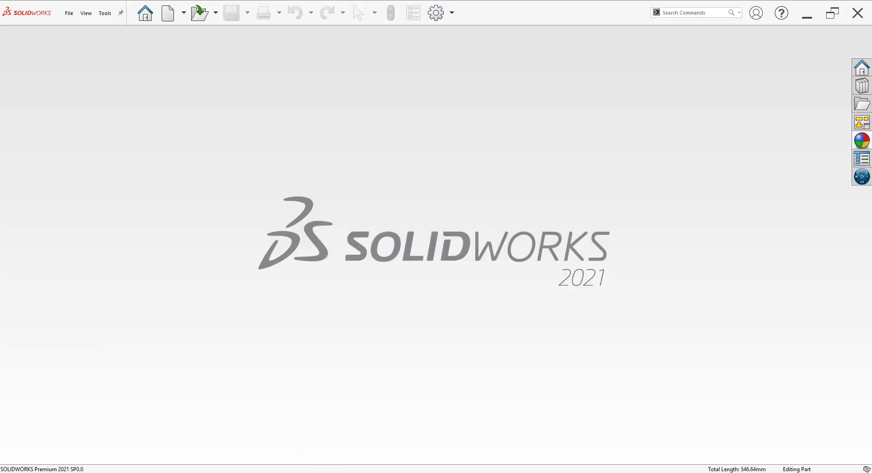
{"action": "scroll", "coordinate": [376, 355], "scroll_direction": "down", "scroll_amount": 2}
{"action": "scroll", "coordinate": [387, 354], "scroll_direction": "down", "scroll_amount": 3}
{"action": "scroll", "coordinate": [367, 200], "scroll_direction": "up", "scroll_amount": 3}
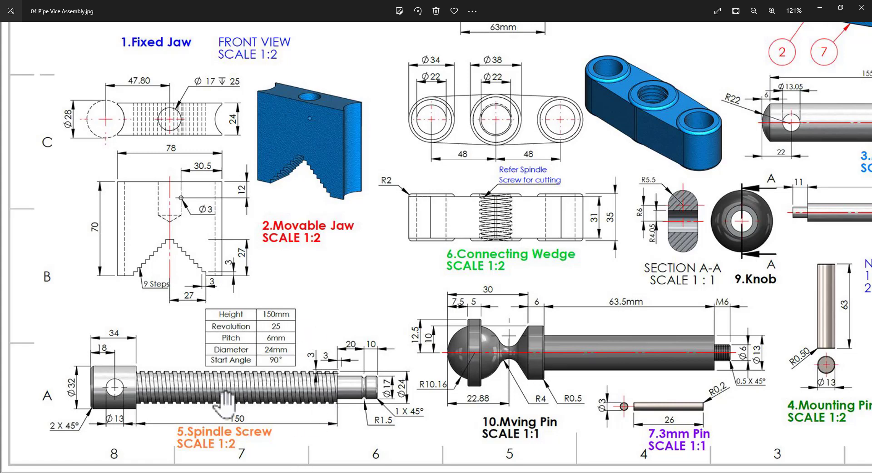
{"action": "scroll", "coordinate": [116, 425], "scroll_direction": "up", "scroll_amount": 3}
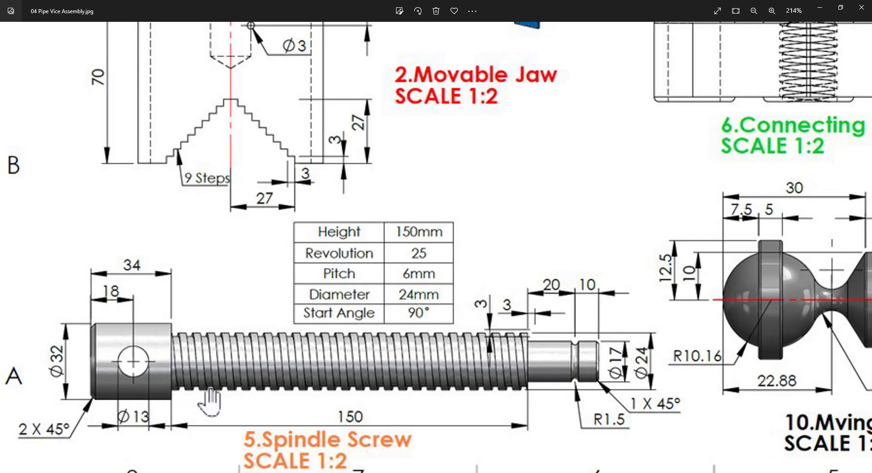
{"action": "scroll", "coordinate": [210, 401], "scroll_direction": "down", "scroll_amount": 3}
{"action": "key", "text": "alt+Tab"}
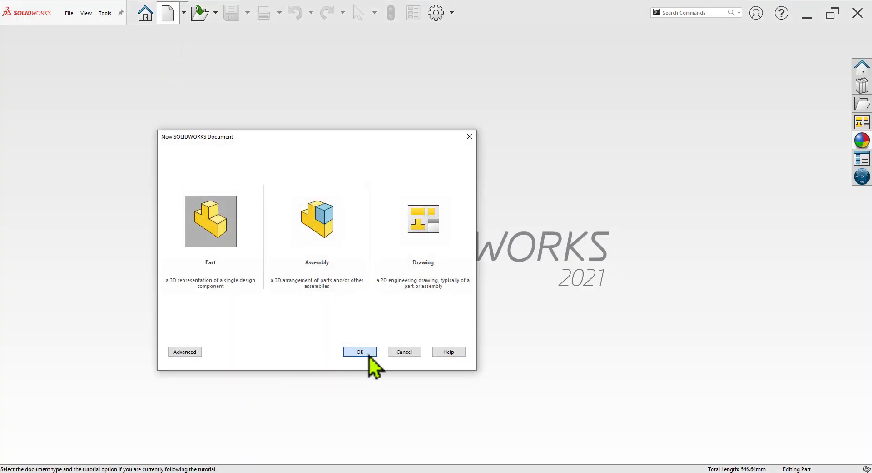
Create a new part and start a sketch on the Front Plane.
{"action": "left_click", "coordinate": [369, 355]}
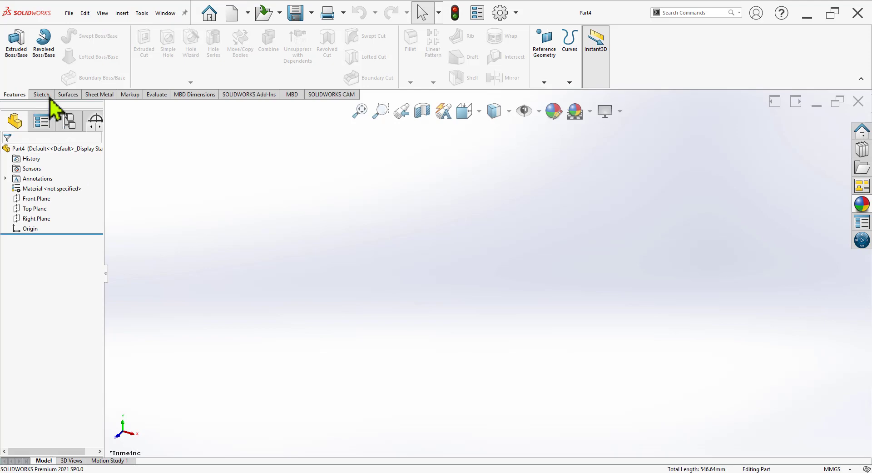
{"action": "left_click", "coordinate": [40, 94]}
{"action": "left_click", "coordinate": [14, 46]}
{"action": "left_click", "coordinate": [386, 179]}
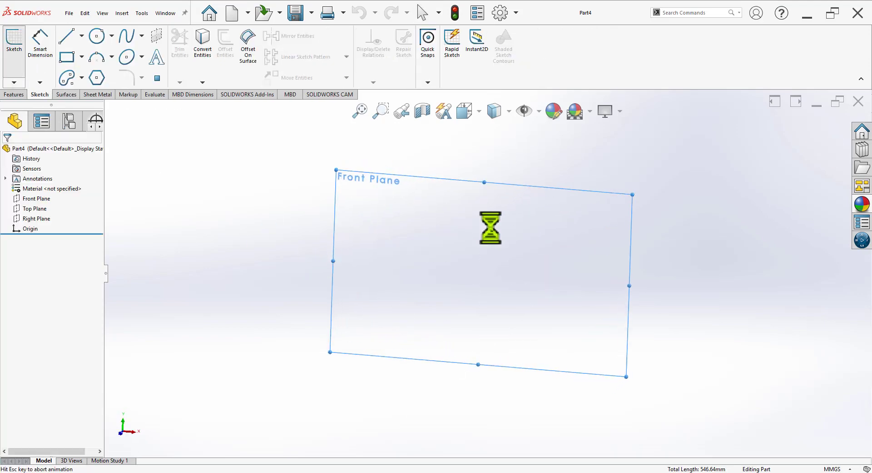
Add infinite vertical and horizontal construction centerlines through the origin.
{"action": "left_click", "coordinate": [81, 36]}
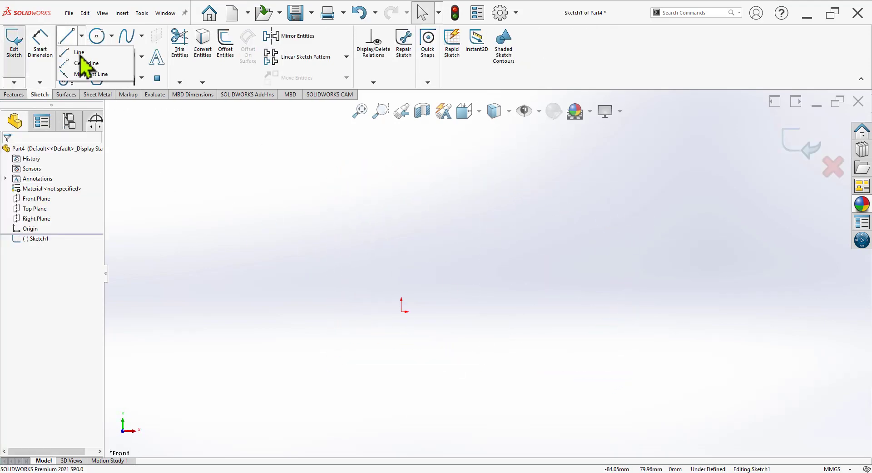
{"action": "left_click", "coordinate": [84, 63]}
{"action": "left_click", "coordinate": [55, 266]}
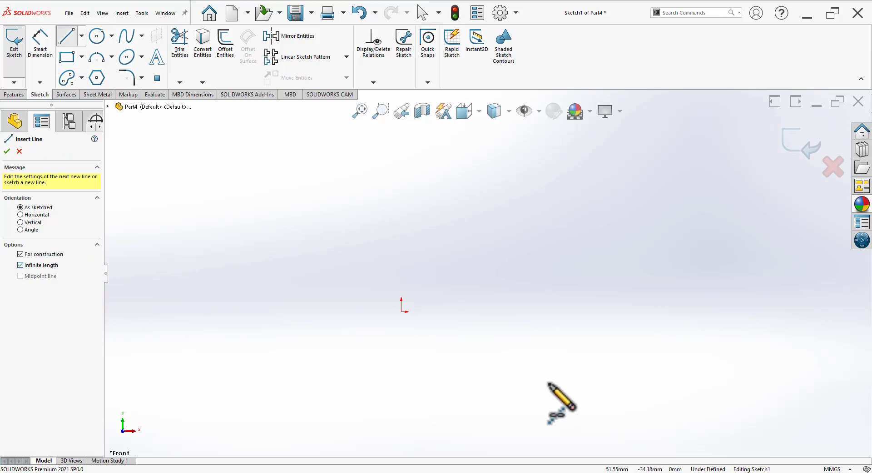
{"action": "left_click", "coordinate": [402, 312]}
{"action": "left_click", "coordinate": [403, 331]}
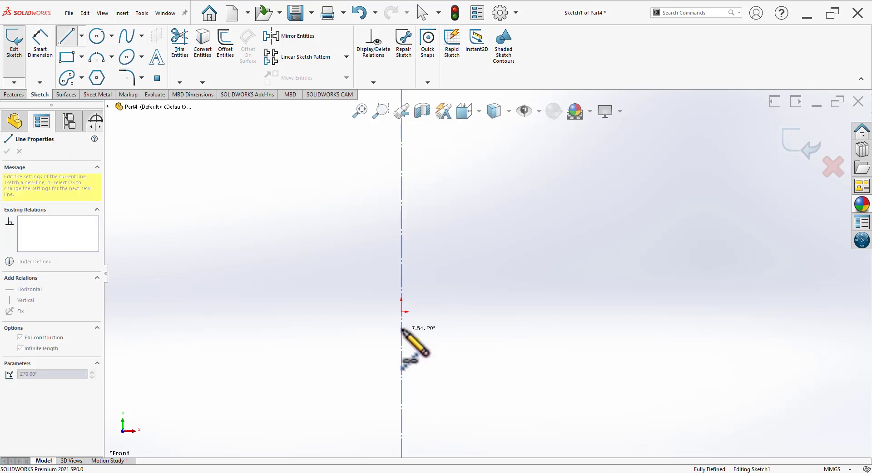
{"action": "left_click", "coordinate": [402, 312]}
{"action": "left_click", "coordinate": [388, 311]}
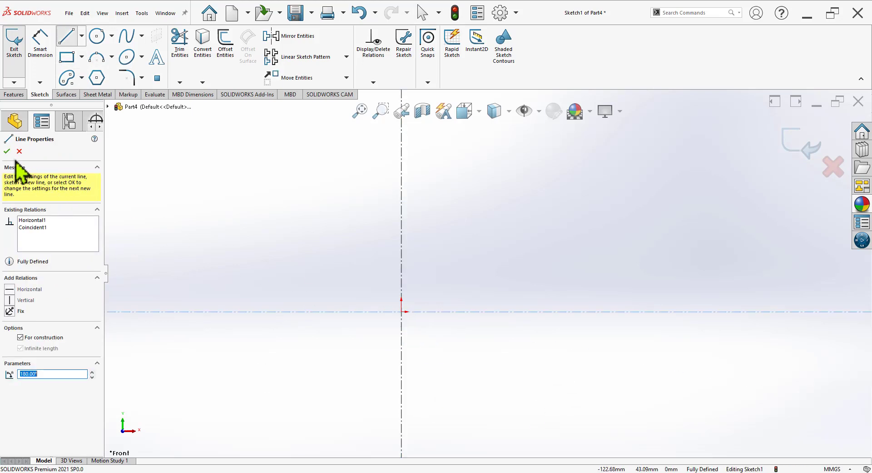
{"action": "left_click", "coordinate": [6, 150]}
{"action": "left_click", "coordinate": [7, 151]}
Draw the closed stepped half-profile outline with lines, starting and ending at the origin.
{"action": "scroll", "coordinate": [659, 313], "scroll_direction": "down", "scroll_amount": 3}
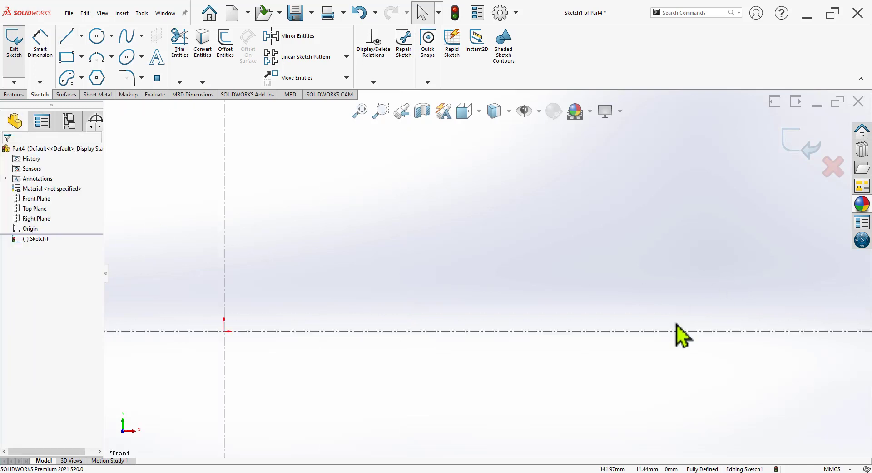
{"action": "key", "text": "l"}
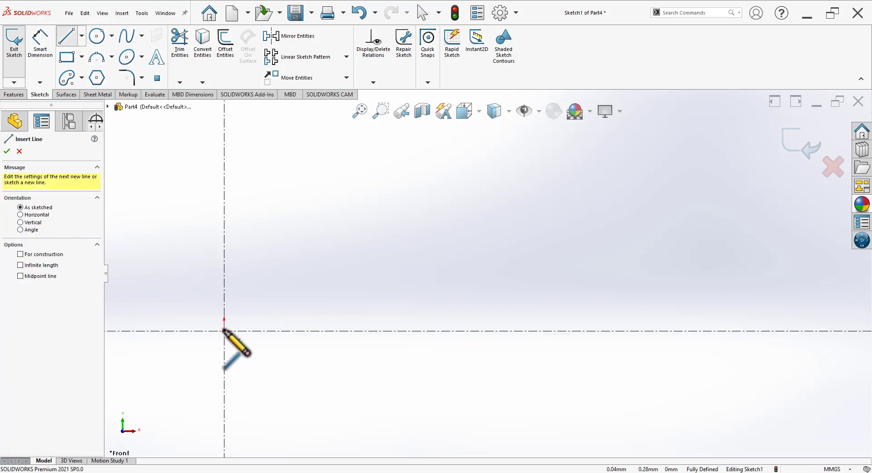
{"action": "left_click", "coordinate": [224, 331]}
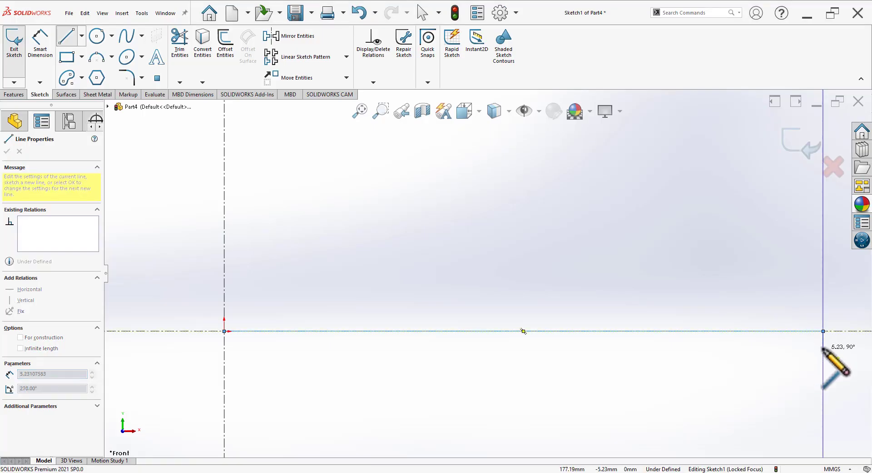
{"action": "left_click", "coordinate": [825, 334]}
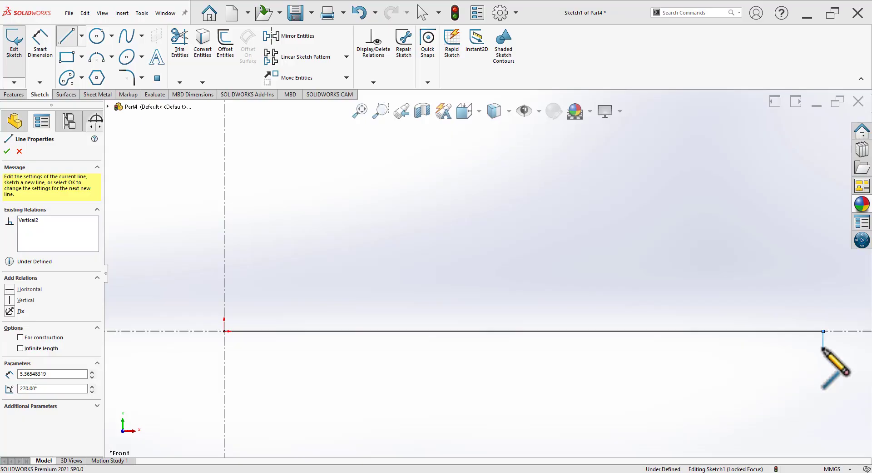
{"action": "left_click", "coordinate": [823, 349]}
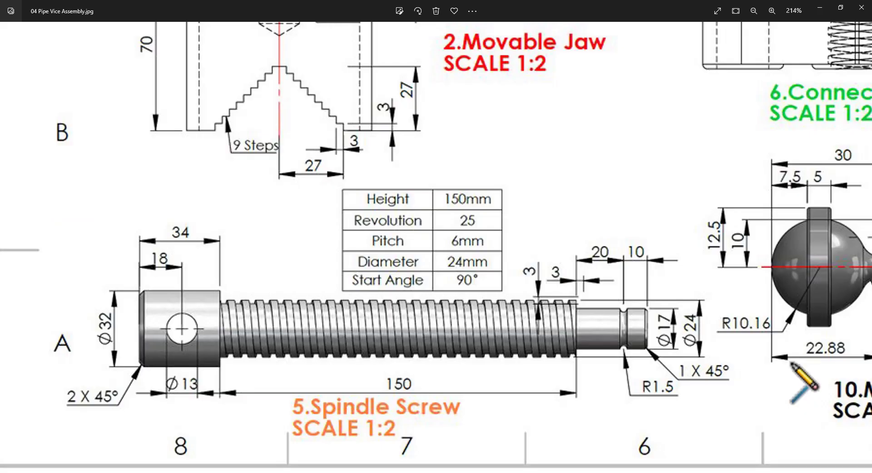
{"action": "left_click", "coordinate": [793, 363]}
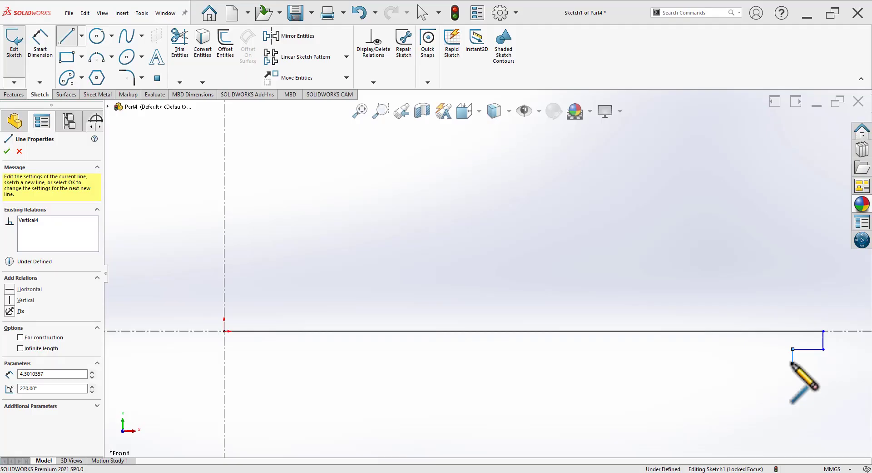
{"action": "left_click", "coordinate": [321, 363]}
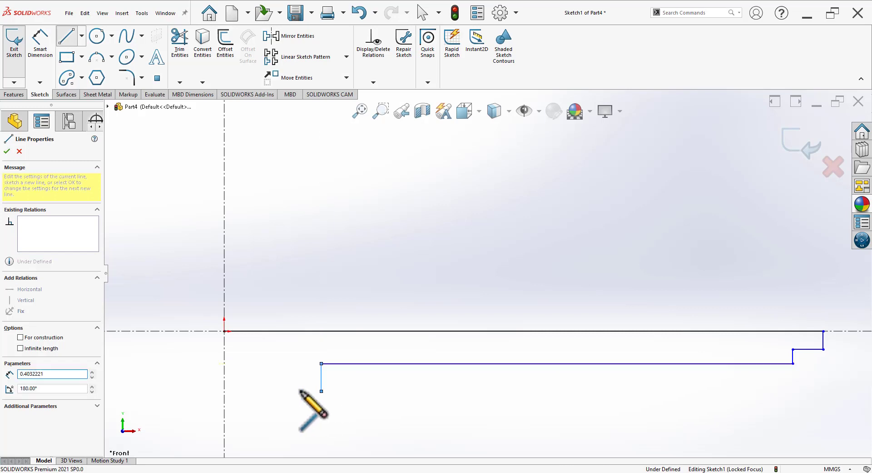
{"action": "left_click", "coordinate": [300, 390]}
{"action": "left_click", "coordinate": [224, 391]}
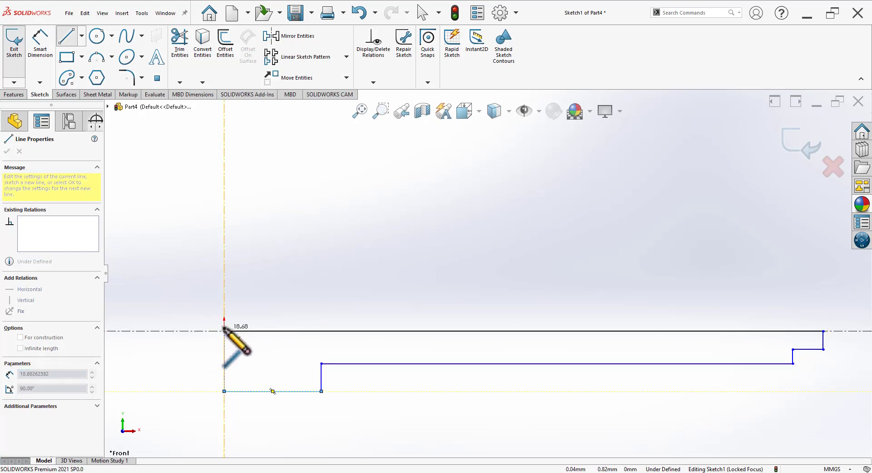
{"action": "left_click", "coordinate": [224, 330]}
{"action": "right_click", "coordinate": [387, 209]}
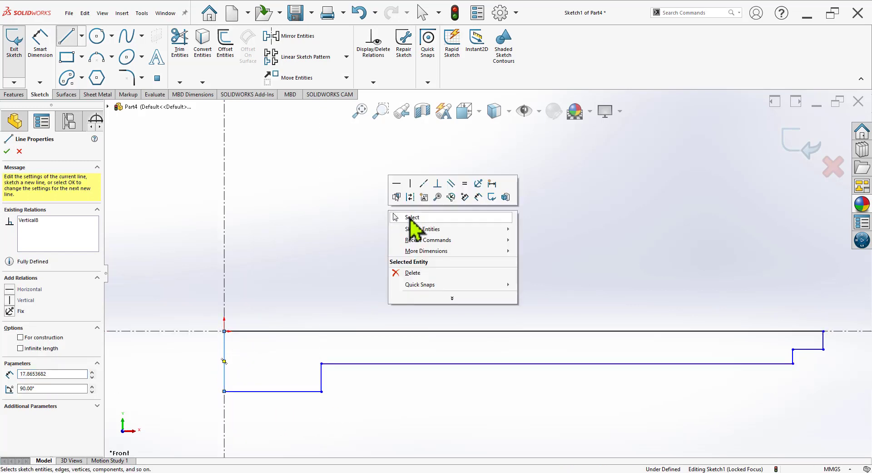
{"action": "left_click", "coordinate": [415, 224]}
{"action": "scroll", "coordinate": [491, 273], "scroll_direction": "up", "scroll_amount": 3}
{"action": "scroll", "coordinate": [637, 391], "scroll_direction": "down", "scroll_amount": 3}
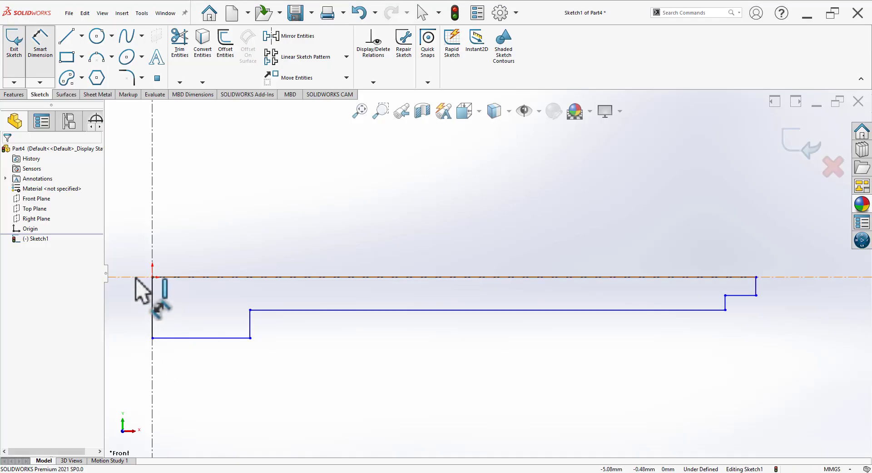
Dimension the left end edge to the centerline as a 32 diameter.
{"action": "left_click", "coordinate": [153, 276]}
{"action": "left_click", "coordinate": [168, 338]}
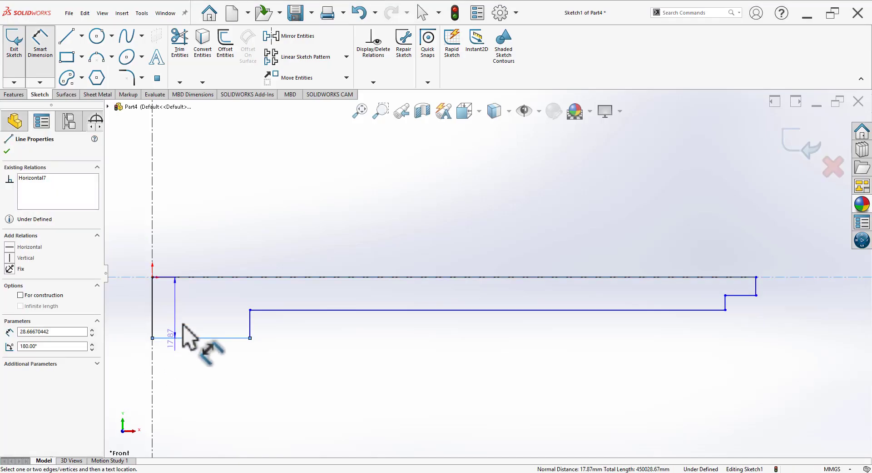
{"action": "key", "text": "z"}
{"action": "left_click", "coordinate": [223, 258]}
{"action": "type", "text": "3"}
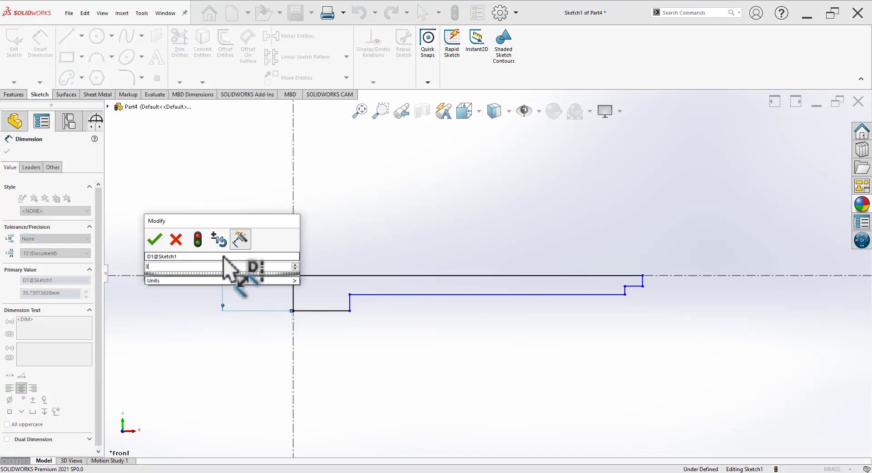
{"action": "key", "text": "Return"}
{"action": "key", "text": "alt+Tab"}
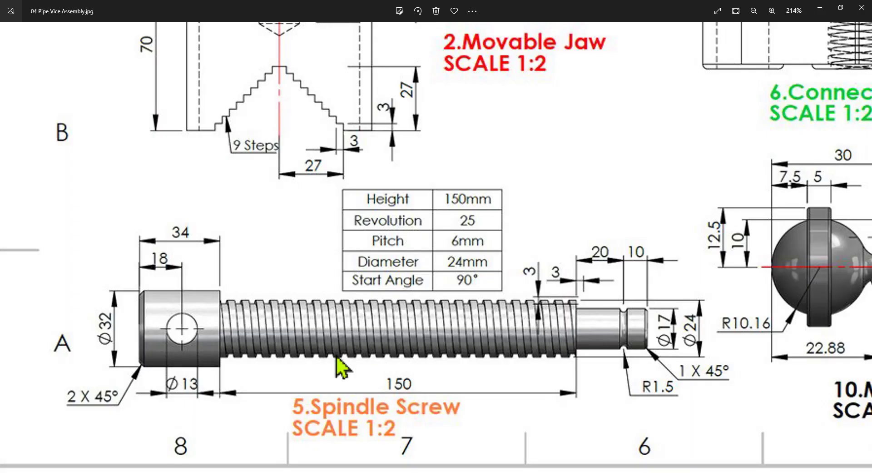
{"action": "key", "text": "alt+Tab"}
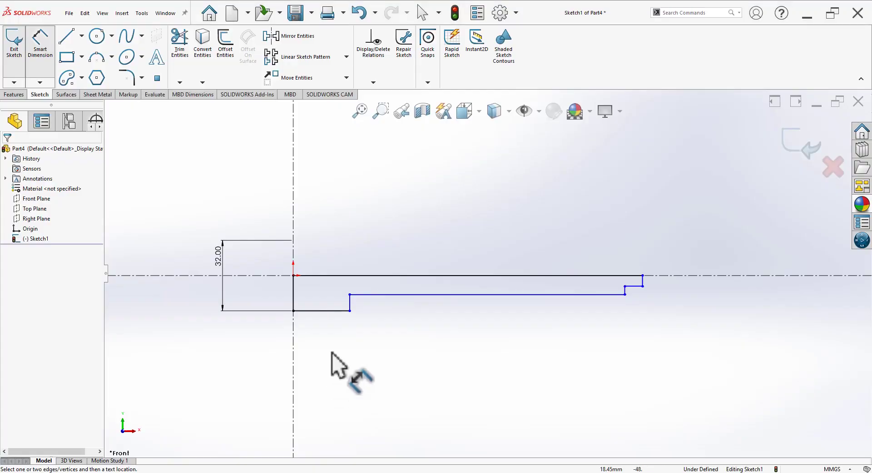
Dimension the bottom edge length to 34 mm.
{"action": "left_click", "coordinate": [335, 311]}
{"action": "left_click", "coordinate": [332, 361]}
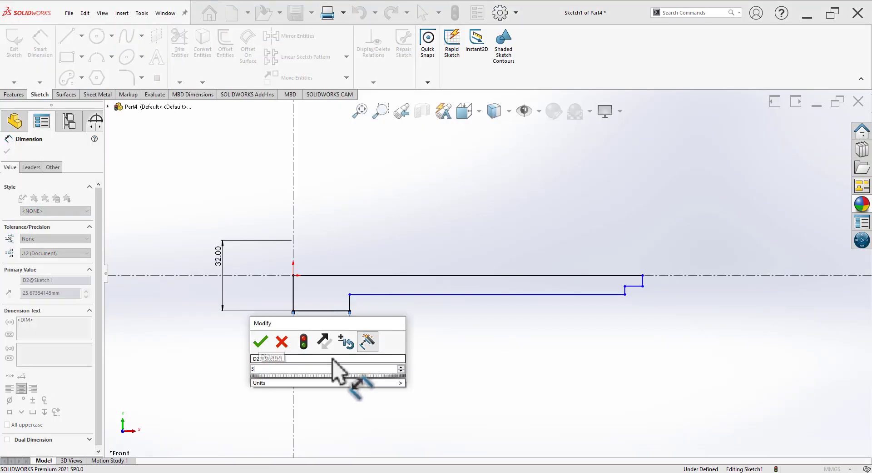
{"action": "type", "text": "34"}
{"action": "key", "text": "Return"}
{"action": "key", "text": "alt+Tab"}
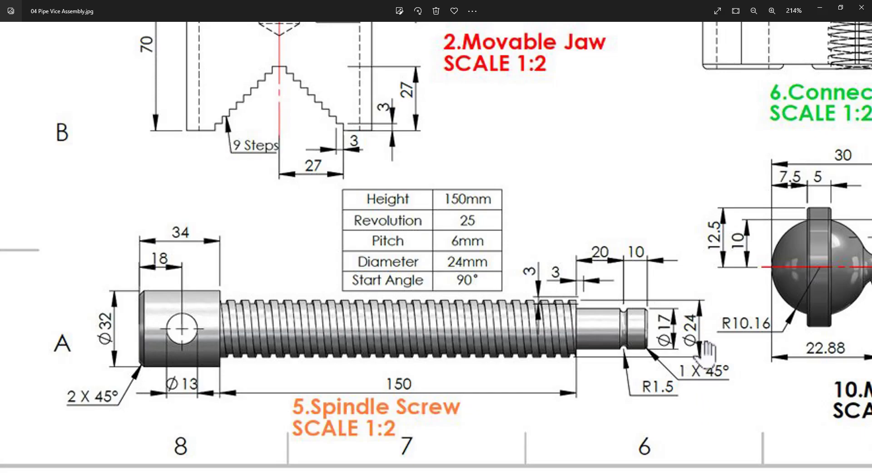
{"action": "key", "text": "alt+Tab"}
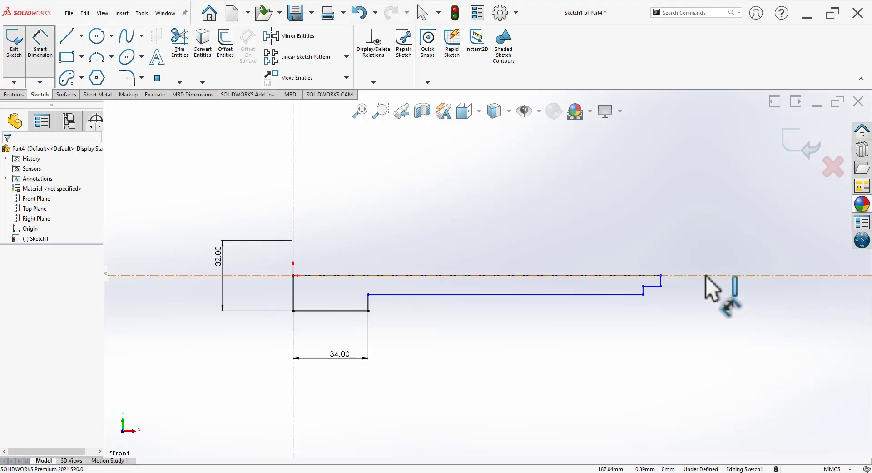
Set the long lower edge's diameter to 24 mm against the centerline.
{"action": "left_click", "coordinate": [705, 275]}
{"action": "left_click", "coordinate": [421, 296]}
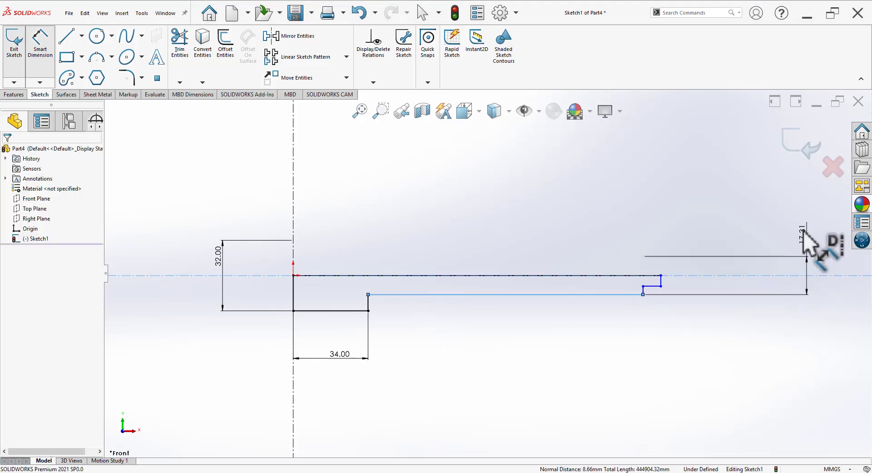
{"action": "left_click", "coordinate": [811, 240]}
{"action": "type", "text": "24"}
{"action": "key", "text": "Return"}
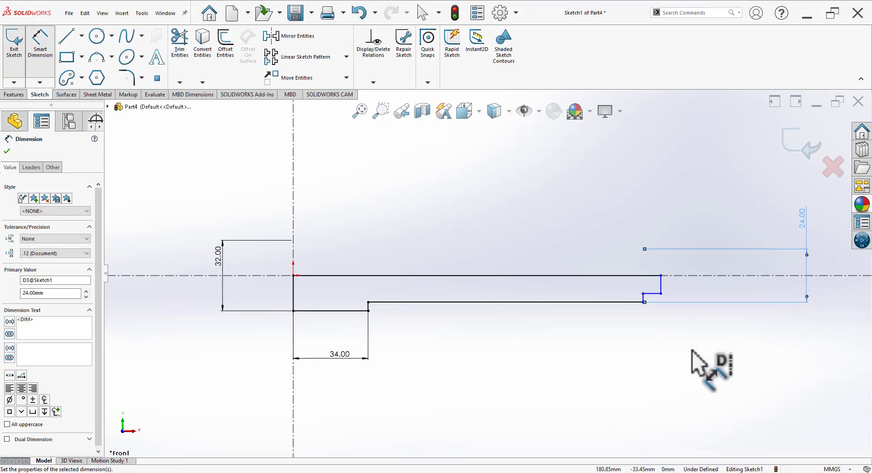
{"action": "scroll", "coordinate": [725, 291], "scroll_direction": "down", "scroll_amount": 3}
{"action": "scroll", "coordinate": [718, 326], "scroll_direction": "down", "scroll_amount": 1}
{"action": "key", "text": "alt+Tab"}
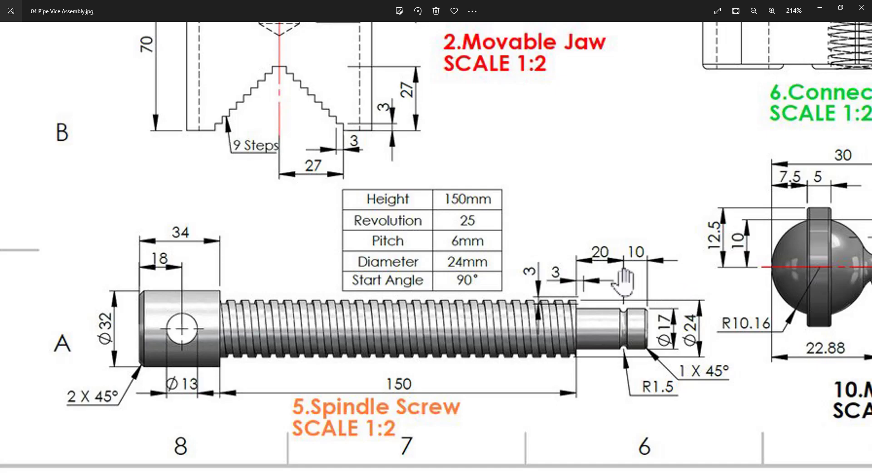
{"action": "key", "text": "alt+Tab"}
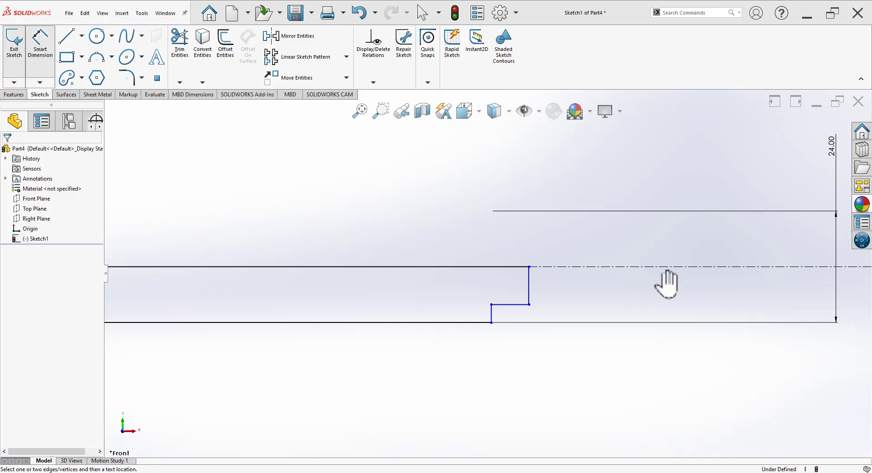
Dimension the short end step length to 30 mm.
{"action": "left_click", "coordinate": [509, 304]}
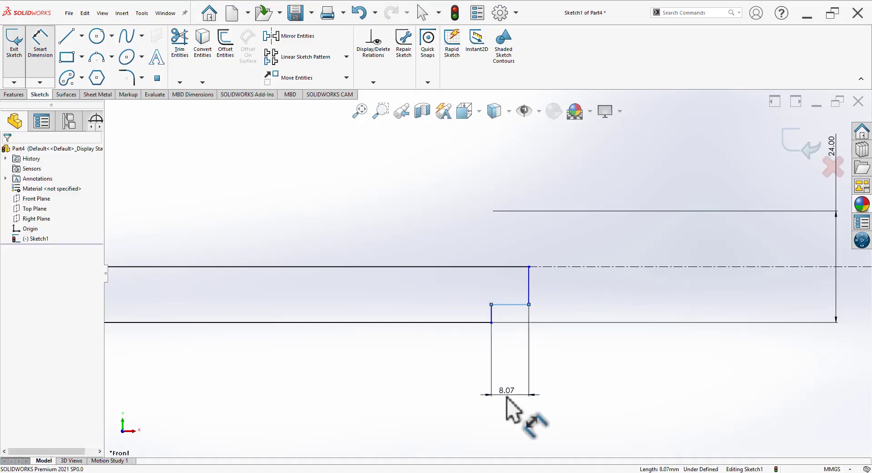
{"action": "left_click", "coordinate": [508, 396]}
{"action": "type", "text": "30"}
{"action": "key", "text": "Return"}
{"action": "key", "text": "Escape"}
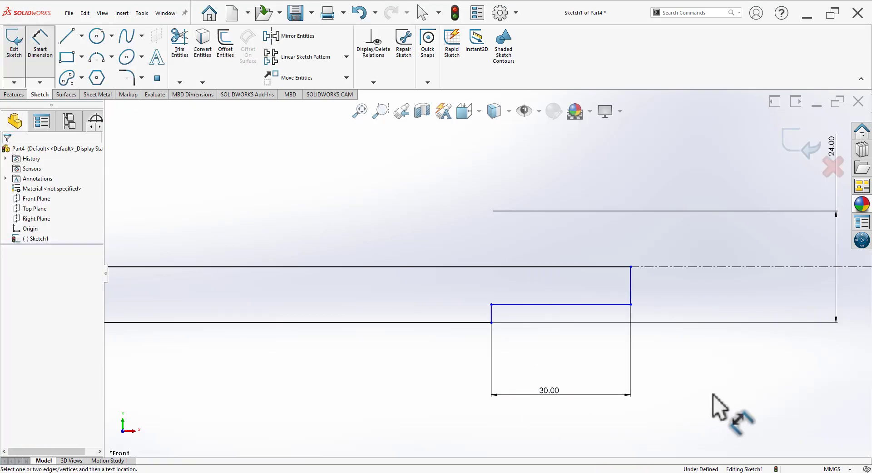
{"action": "key", "text": "alt+Tab"}
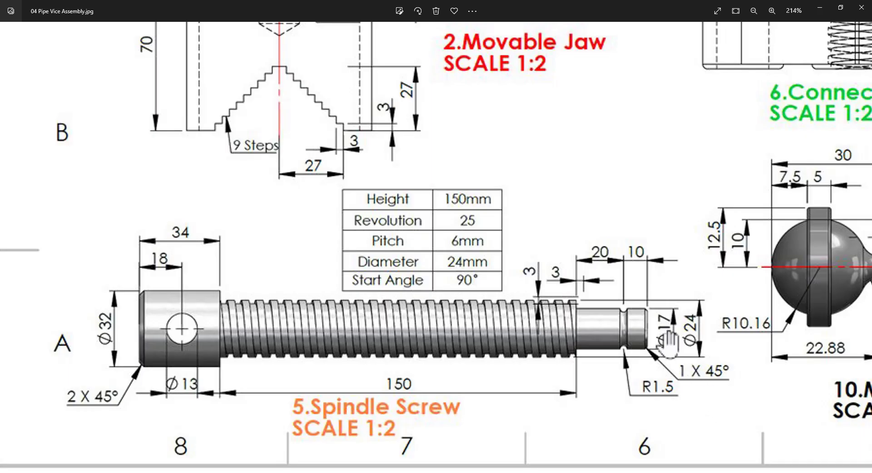
{"action": "key", "text": "alt+Tab"}
Set the step line's diameter to 17 mm against the centerline.
{"action": "left_click", "coordinate": [628, 304]}
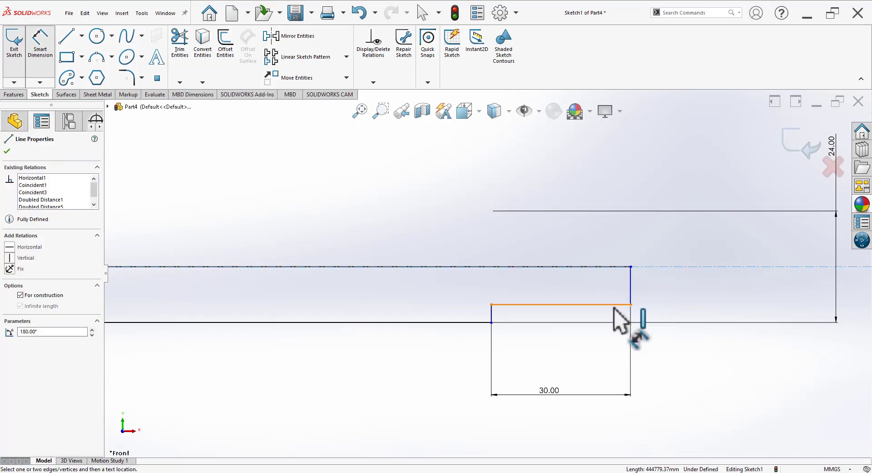
{"action": "left_click", "coordinate": [667, 267]}
{"action": "left_click", "coordinate": [675, 249]}
{"action": "type", "text": "17"}
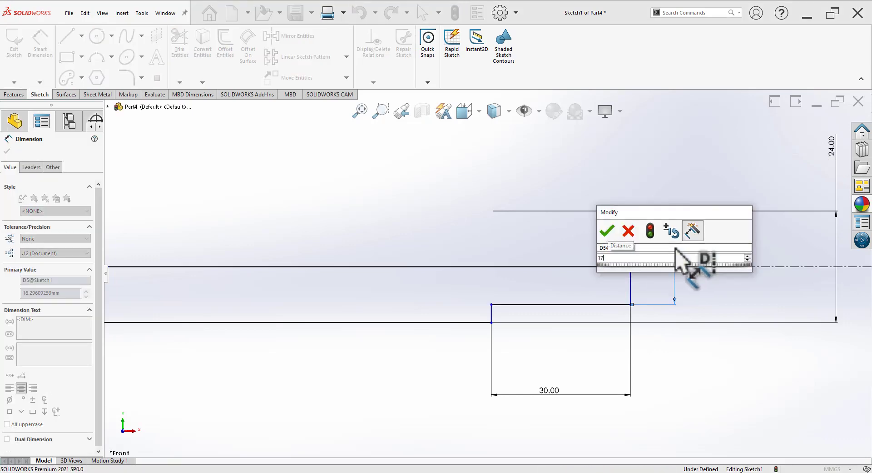
{"action": "key", "text": "Return"}
{"action": "key", "text": "Escape"}
{"action": "key", "text": "alt+Tab"}
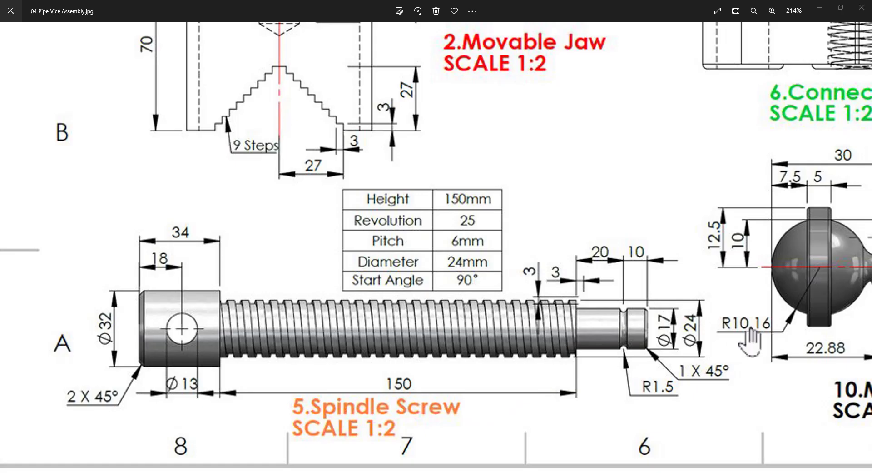
{"action": "key", "text": "alt+Tab"}
Dimension the long middle line to 150 mm and move the 17.00 dimension right.
{"action": "left_click", "coordinate": [357, 297]}
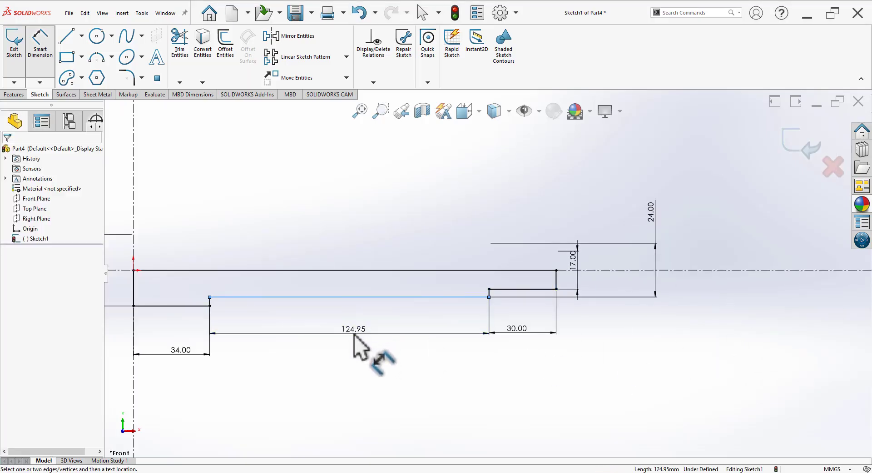
{"action": "left_click", "coordinate": [354, 335]}
{"action": "type", "text": "150"}
{"action": "key", "text": "Return"}
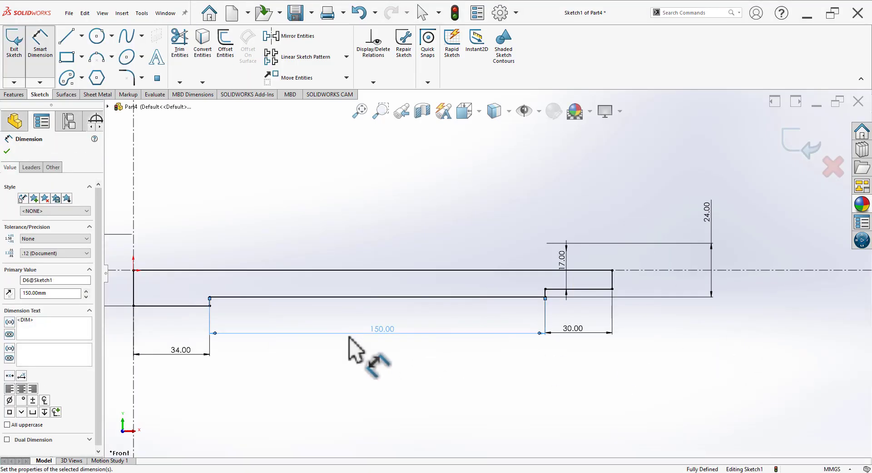
{"action": "left_click", "coordinate": [404, 370]}
{"action": "left_click_drag", "start_coordinate": [578, 259], "coordinate": [679, 272]}
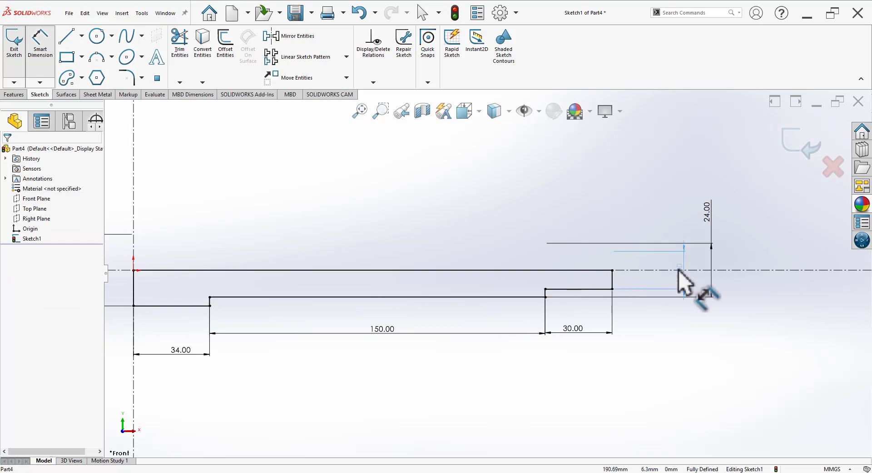
{"action": "scroll", "coordinate": [590, 305], "scroll_direction": "down", "scroll_amount": 3}
{"action": "key", "text": "alt+Tab"}
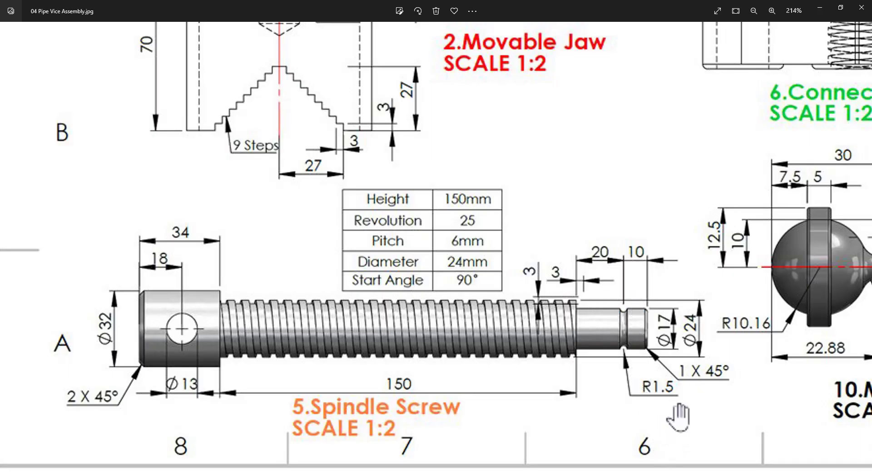
{"action": "key", "text": "alt+Tab"}
Draw a circle centred on the step line and dimension it to Ø3 mm.
{"action": "left_click", "coordinate": [97, 36]}
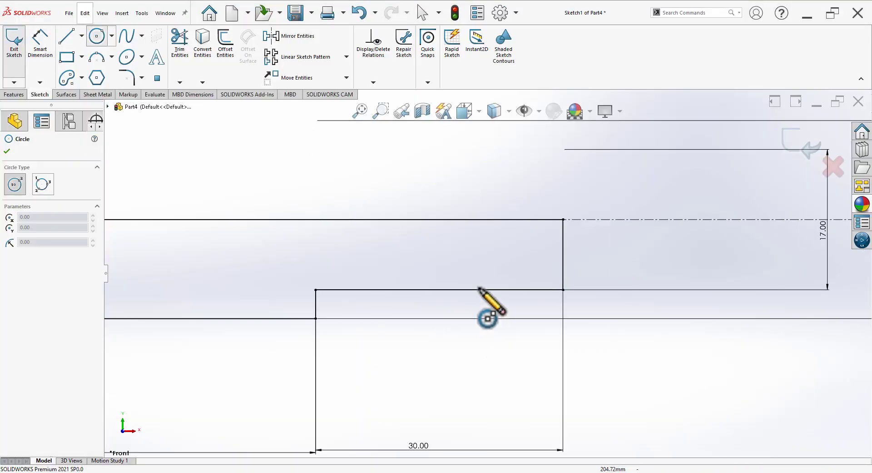
{"action": "left_click", "coordinate": [457, 289]}
{"action": "left_click", "coordinate": [457, 311]}
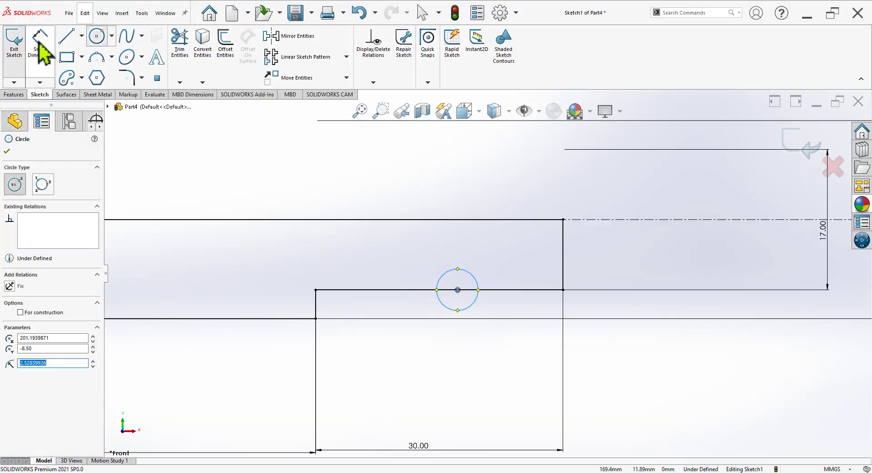
{"action": "left_click", "coordinate": [39, 44]}
{"action": "left_click", "coordinate": [463, 310]}
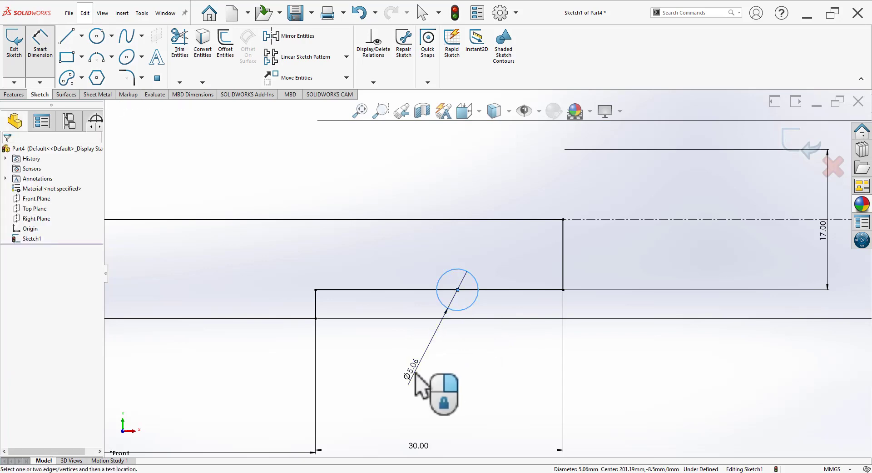
{"action": "left_click", "coordinate": [415, 373]}
{"action": "type", "text": "3"}
{"action": "key", "text": "Return"}
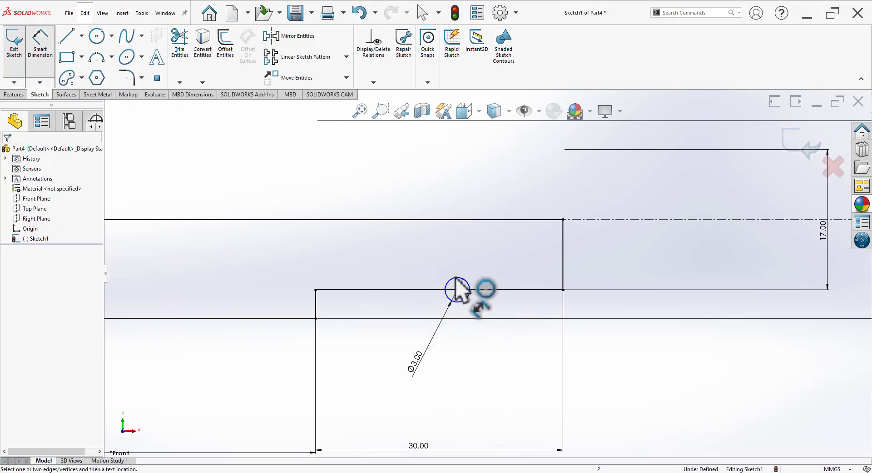
Locate the circle centre 10 mm from the end face line.
{"action": "left_click", "coordinate": [458, 289]}
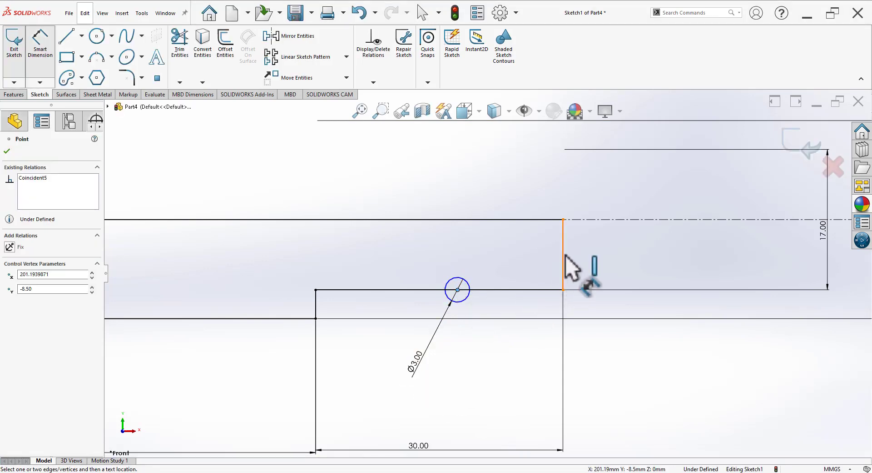
{"action": "left_click", "coordinate": [564, 257]}
{"action": "left_click", "coordinate": [526, 370]}
{"action": "type", "text": "10"}
{"action": "key", "text": "Return"}
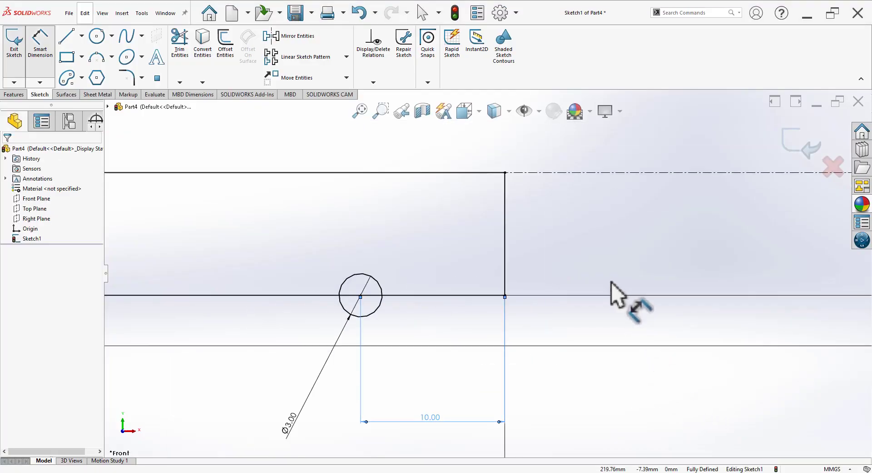
{"action": "left_click", "coordinate": [144, 77]}
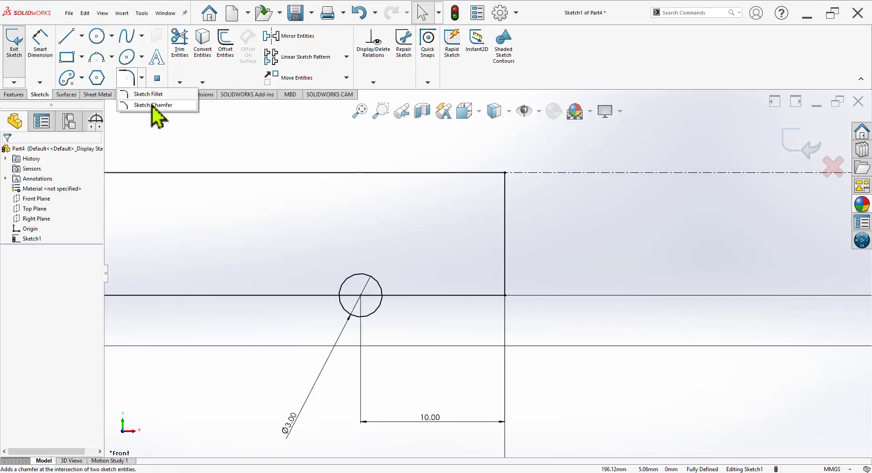
Chamfer the right-end step corner 1 mm at 45° using angle-distance.
{"action": "left_click", "coordinate": [154, 107]}
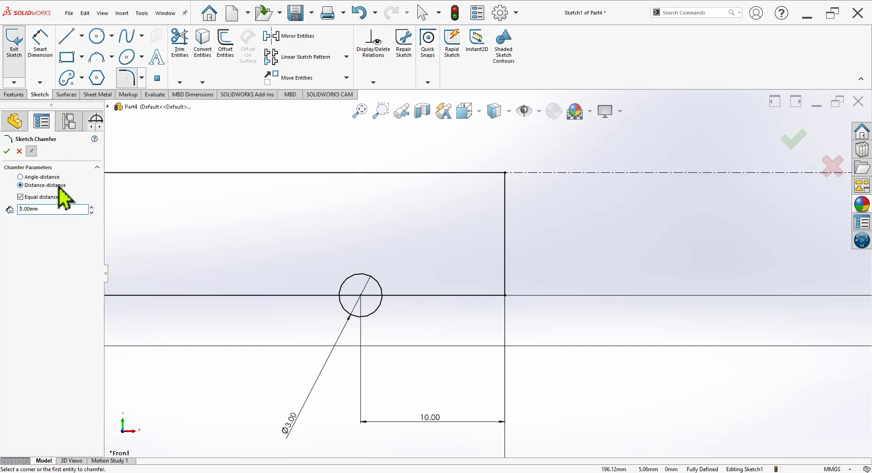
{"action": "left_click", "coordinate": [46, 177]}
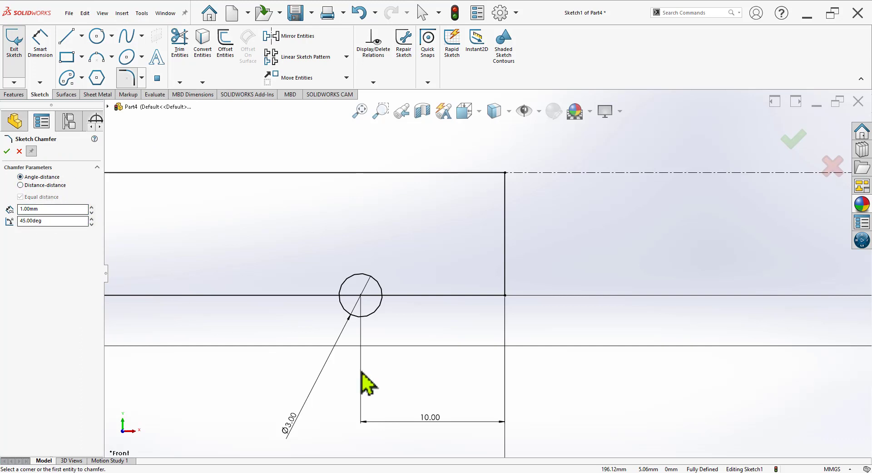
{"action": "left_click", "coordinate": [504, 296]}
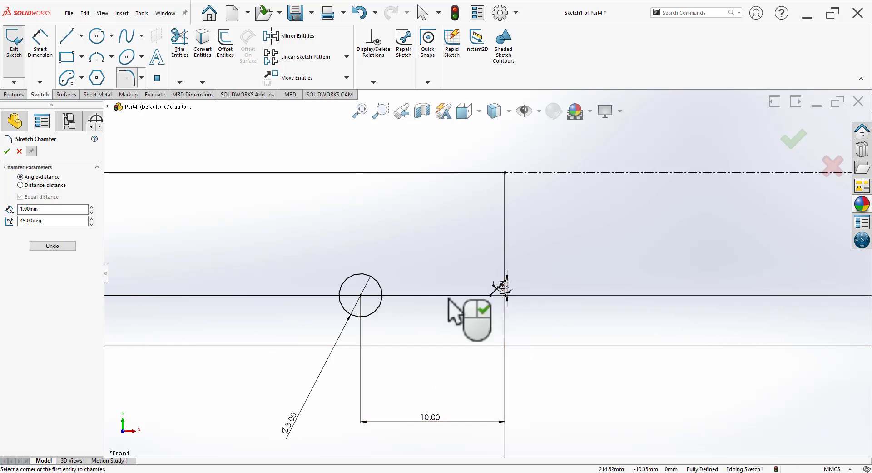
{"action": "left_click", "coordinate": [7, 151]}
{"action": "key", "text": "f"}
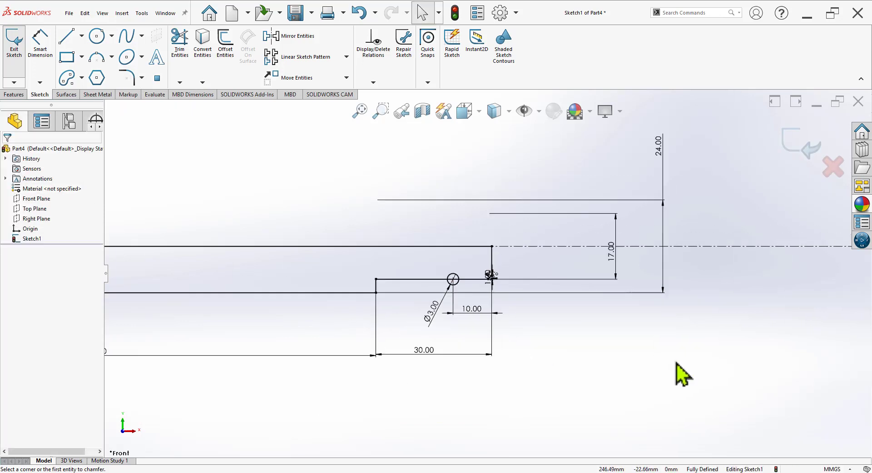
{"action": "scroll", "coordinate": [145, 282], "scroll_direction": "down", "scroll_amount": 2}
{"action": "scroll", "coordinate": [211, 292], "scroll_direction": "down", "scroll_amount": 3}
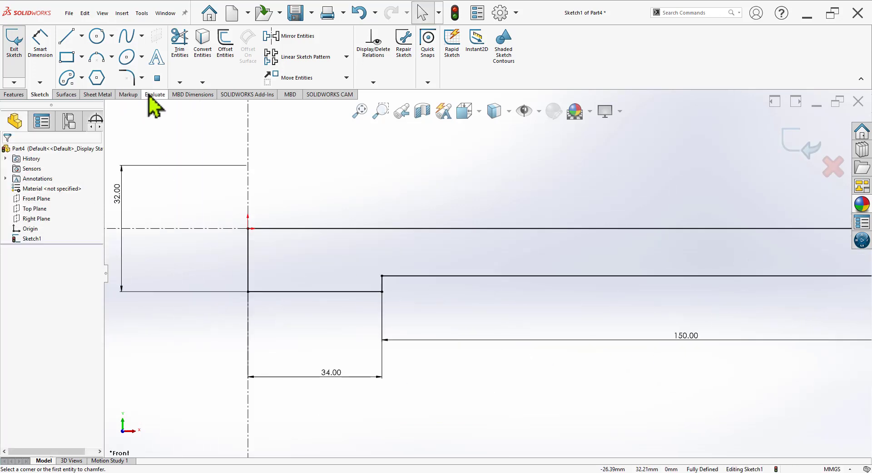
Chamfer the head's outer corner 2 mm at 45° using angle-distance.
{"action": "left_click", "coordinate": [143, 78]}
{"action": "left_click", "coordinate": [154, 105]}
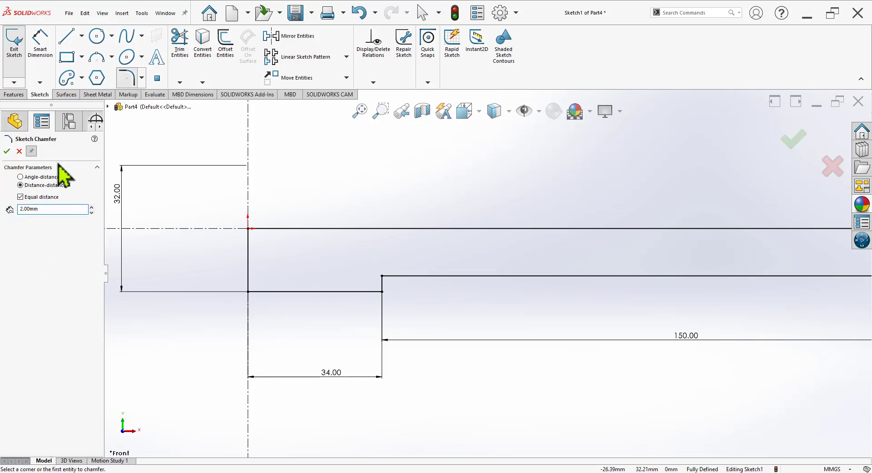
{"action": "left_click", "coordinate": [54, 177]}
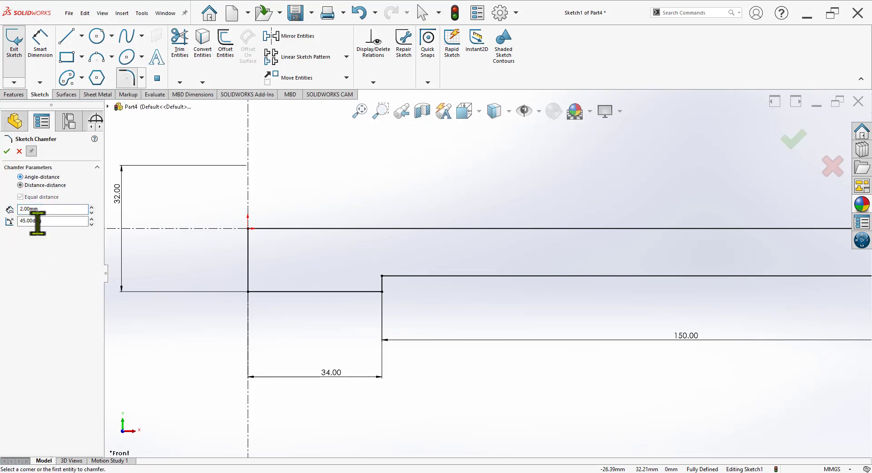
{"action": "left_click", "coordinate": [248, 291]}
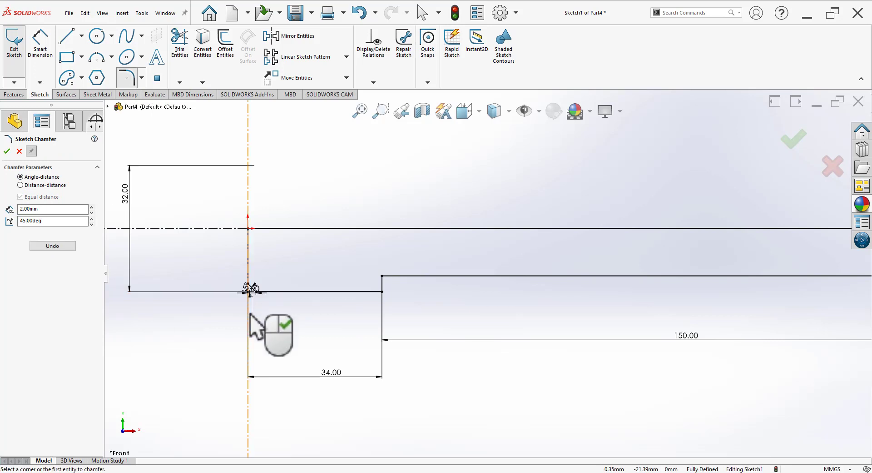
{"action": "left_click", "coordinate": [7, 151]}
Trim away the circle's lower half to leave a half-round groove.
{"action": "scroll", "coordinate": [331, 332], "scroll_direction": "up", "scroll_amount": 3}
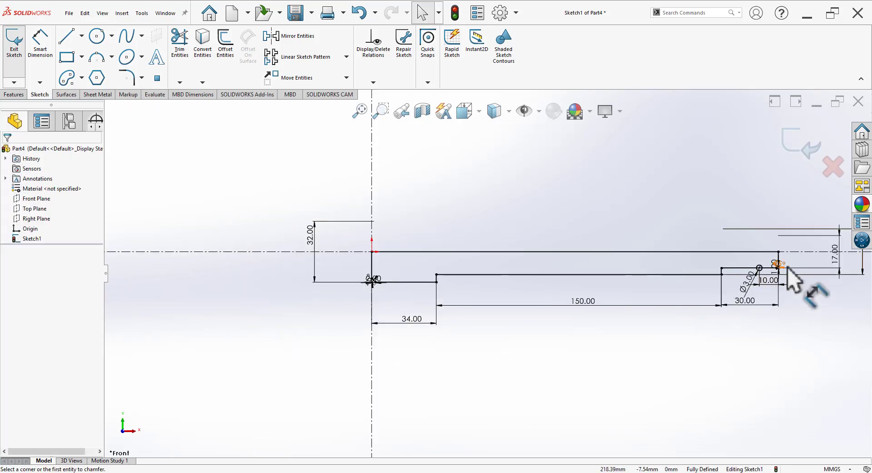
{"action": "scroll", "coordinate": [613, 321], "scroll_direction": "down", "scroll_amount": 3}
{"action": "scroll", "coordinate": [586, 336], "scroll_direction": "down", "scroll_amount": 2}
{"action": "left_click", "coordinate": [188, 51]}
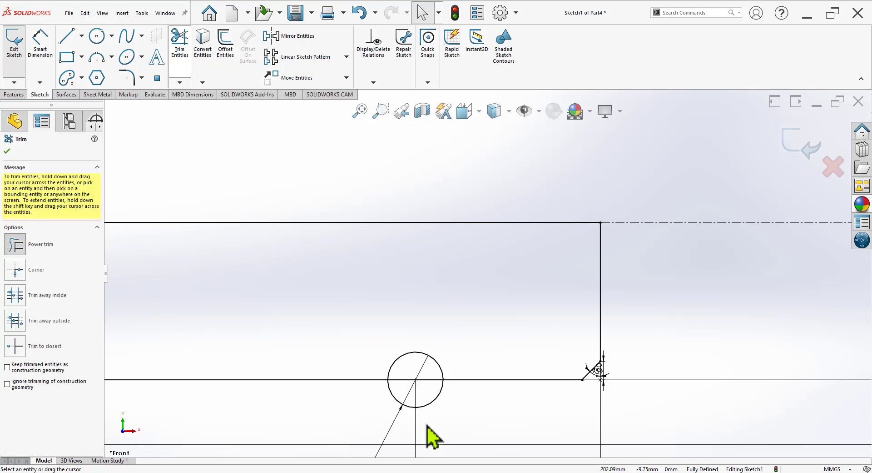
{"action": "scroll", "coordinate": [433, 440], "scroll_direction": "down", "scroll_amount": 3}
{"action": "left_click_drag", "start_coordinate": [432, 352], "coordinate": [427, 304]}
Revolve Sketch1 360° about its top line into the stepped shaft, shown isometrically.
{"action": "scroll", "coordinate": [427, 364], "scroll_direction": "up", "scroll_amount": 3}
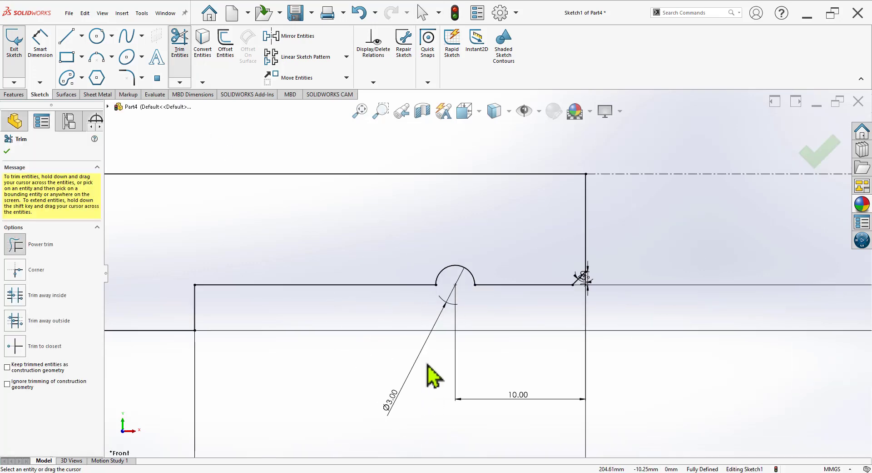
{"action": "scroll", "coordinate": [522, 384], "scroll_direction": "up", "scroll_amount": 3}
{"action": "scroll", "coordinate": [500, 363], "scroll_direction": "up", "scroll_amount": 3}
{"action": "scroll", "coordinate": [398, 300], "scroll_direction": "up", "scroll_amount": 2}
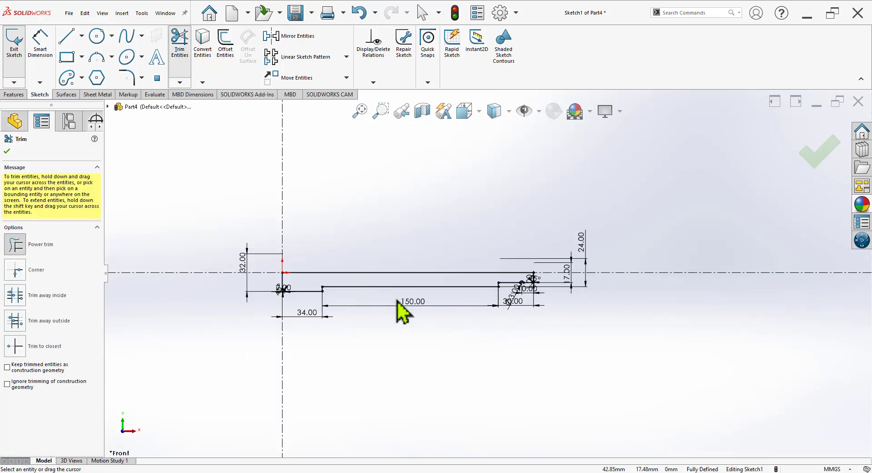
{"action": "left_click", "coordinate": [821, 154]}
{"action": "key", "text": "space"}
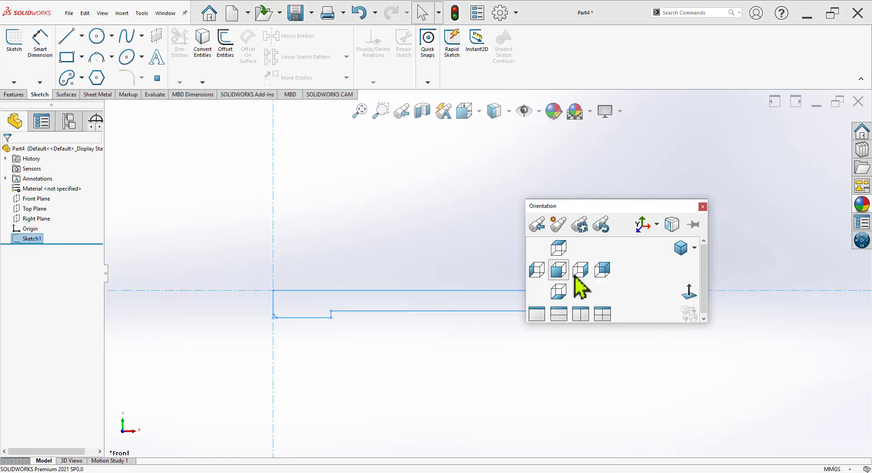
{"action": "left_click", "coordinate": [686, 253]}
{"action": "left_click", "coordinate": [14, 94]}
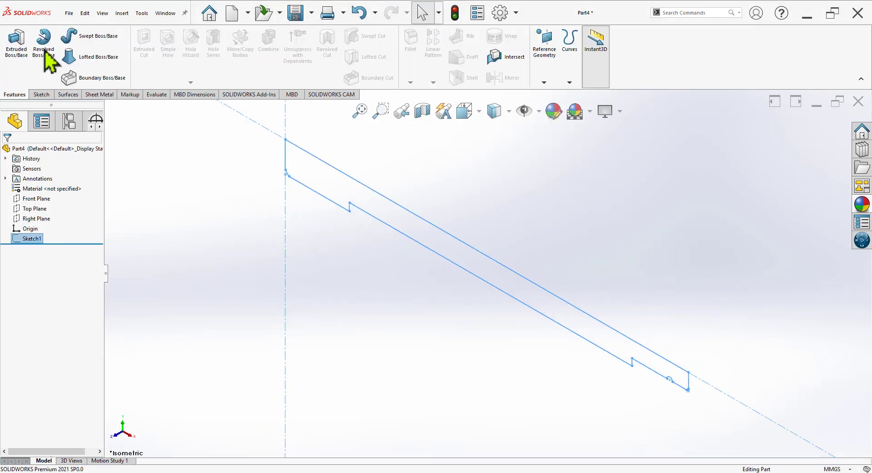
{"action": "left_click", "coordinate": [44, 43]}
{"action": "left_click", "coordinate": [537, 285]}
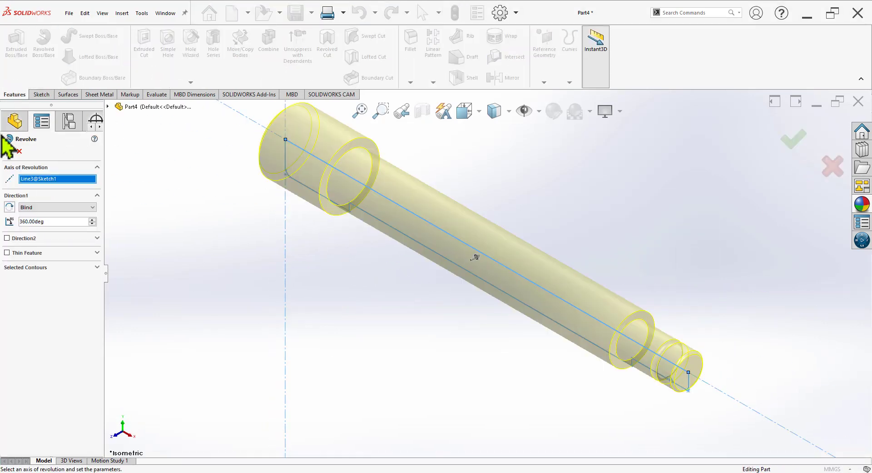
{"action": "left_click", "coordinate": [7, 152]}
{"action": "scroll", "coordinate": [590, 179], "scroll_direction": "up", "scroll_amount": 3}
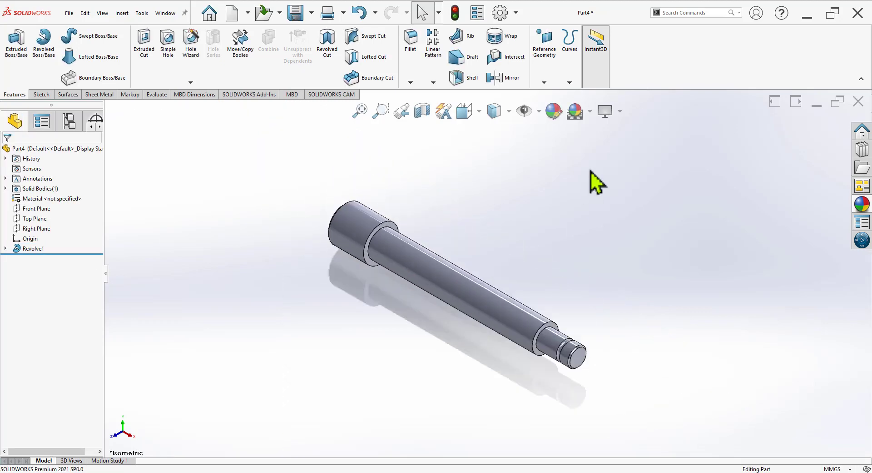
Use a plain white scene and apply the chrome 'chromium plate' appearance to the shaft.
{"action": "left_click", "coordinate": [591, 111]}
{"action": "left_click", "coordinate": [591, 140]}
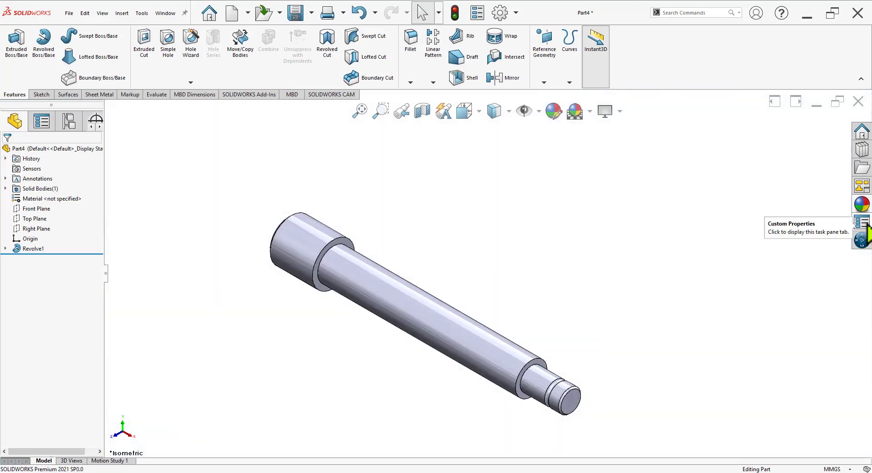
{"action": "left_click", "coordinate": [865, 208]}
{"action": "scroll", "coordinate": [780, 181], "scroll_direction": "up", "scroll_amount": 2}
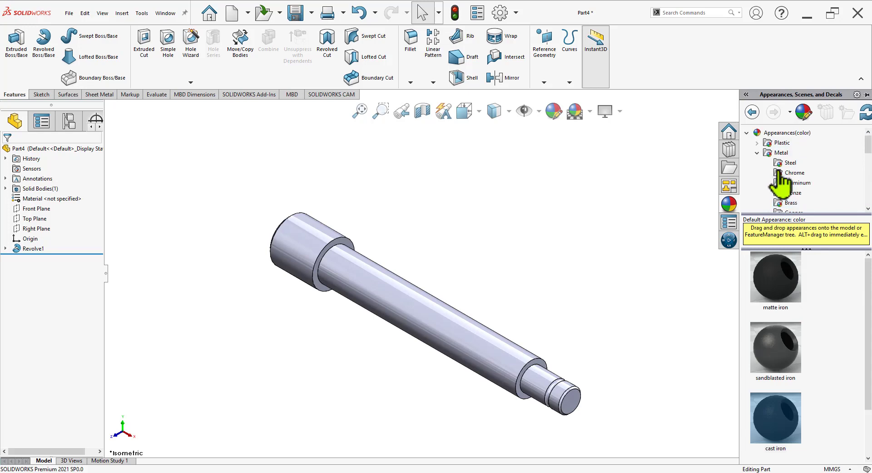
{"action": "left_click", "coordinate": [795, 173]}
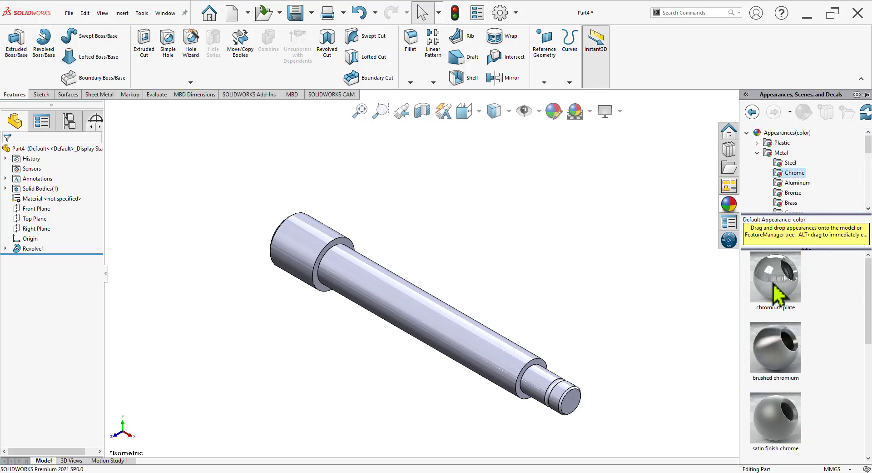
{"action": "left_click", "coordinate": [776, 291]}
{"action": "left_click_drag", "start_coordinate": [777, 291], "coordinate": [418, 350]}
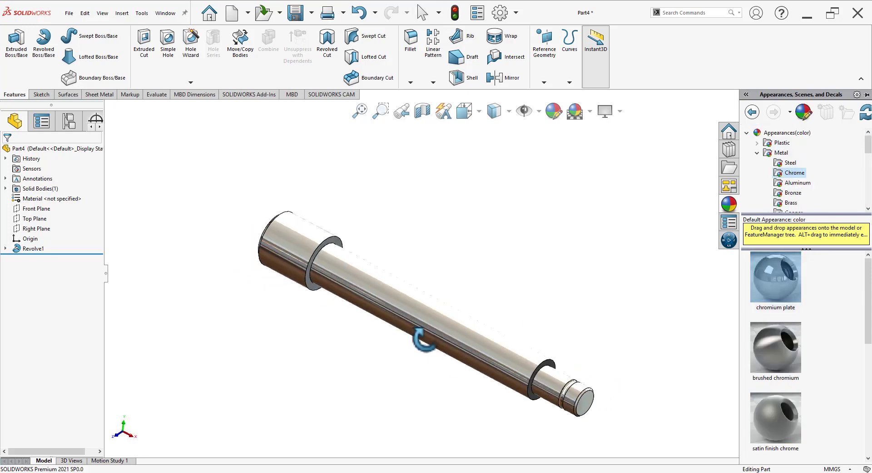
{"action": "middle_click_drag", "start_coordinate": [479, 381], "coordinate": [501, 363]}
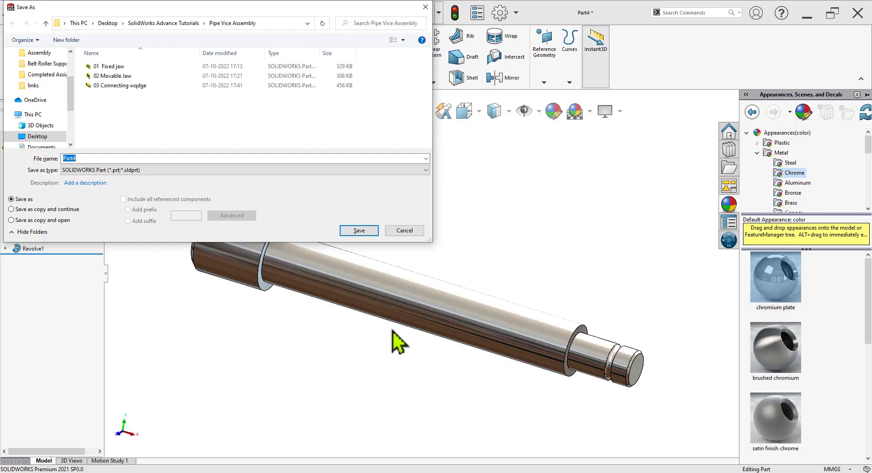
Save the part as '04 Screw Spindle'.
{"action": "type", "text": "04 Screw Spindle"}
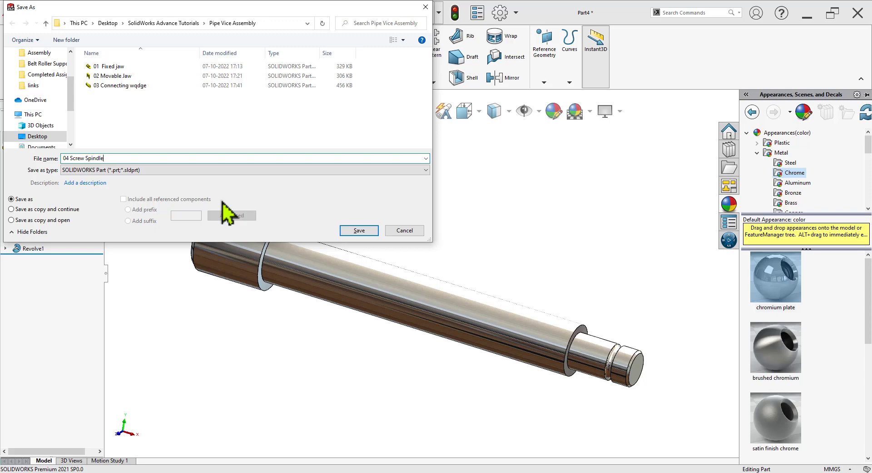
{"action": "key", "text": "Return"}
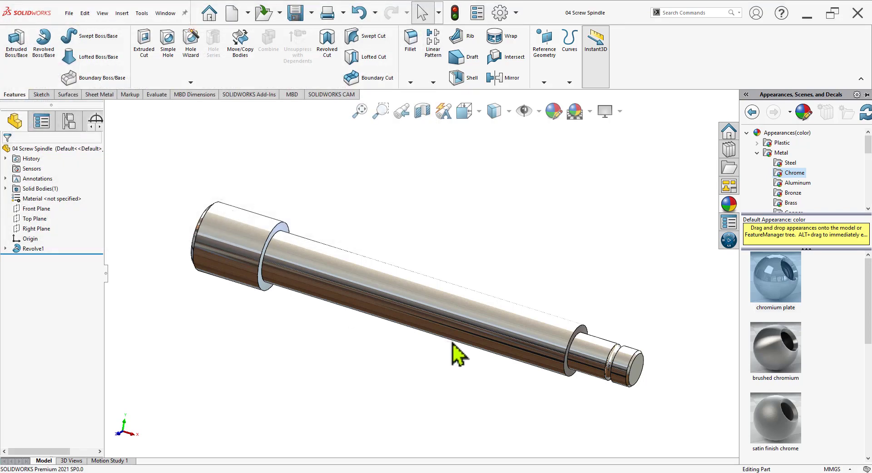
{"action": "middle_click_drag", "start_coordinate": [453, 344], "coordinate": [452, 360]}
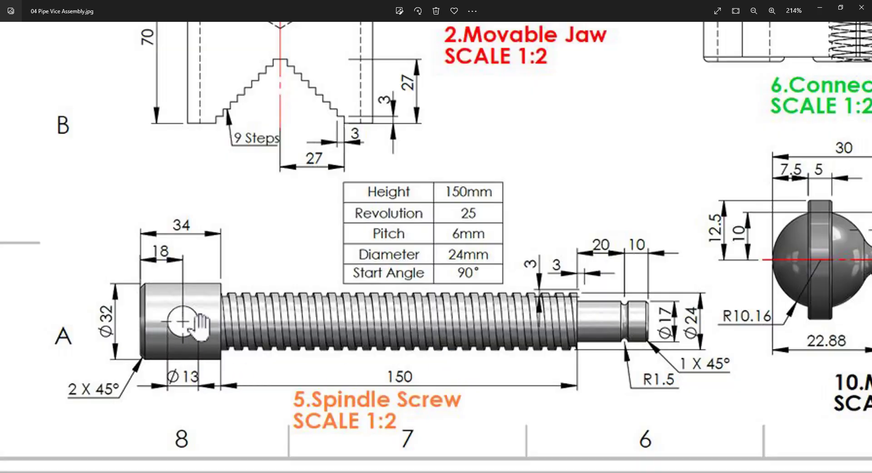
{"action": "key", "text": "alt+Tab"}
{"action": "key", "text": "space"}
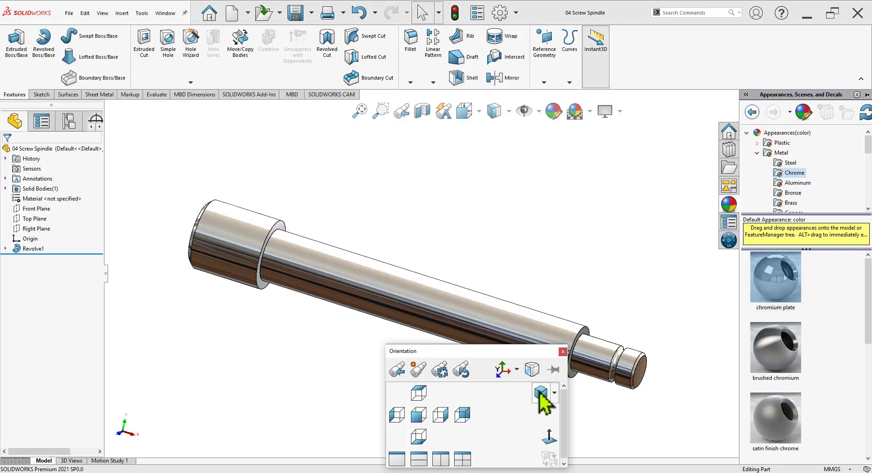
Start a sketch on the Front Plane and draw a circle on the shaft head.
{"action": "left_click", "coordinate": [540, 395]}
{"action": "left_click", "coordinate": [49, 207]}
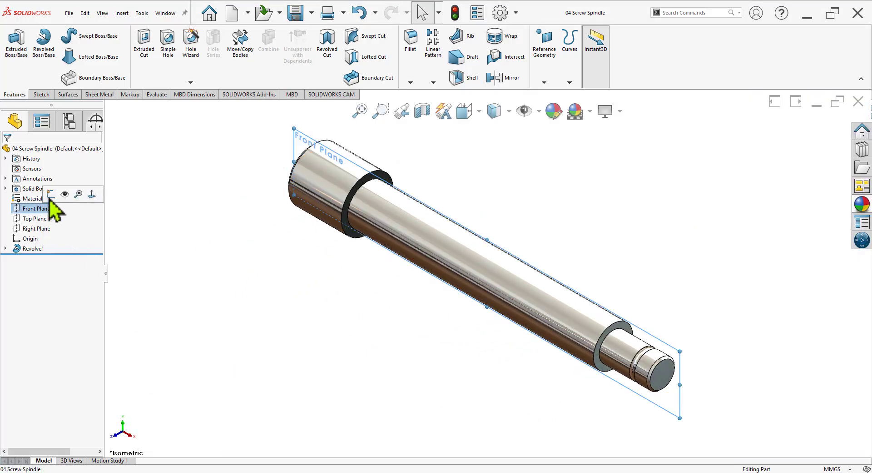
{"action": "left_click", "coordinate": [50, 194]}
{"action": "scroll", "coordinate": [361, 253], "scroll_direction": "down", "scroll_amount": 3}
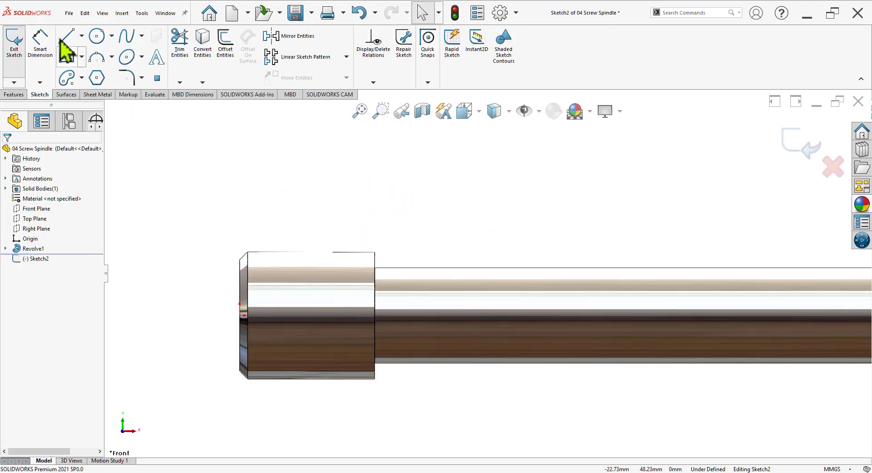
{"action": "left_click", "coordinate": [97, 36]}
{"action": "left_click", "coordinate": [312, 314]}
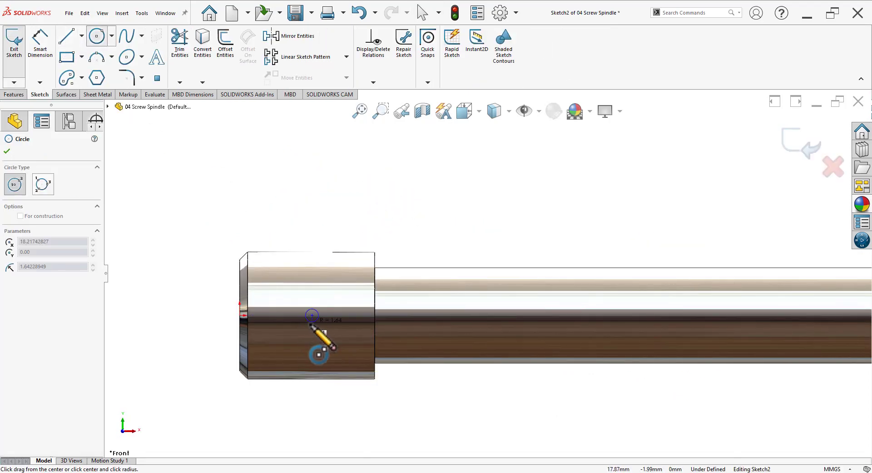
{"action": "left_click", "coordinate": [311, 335]}
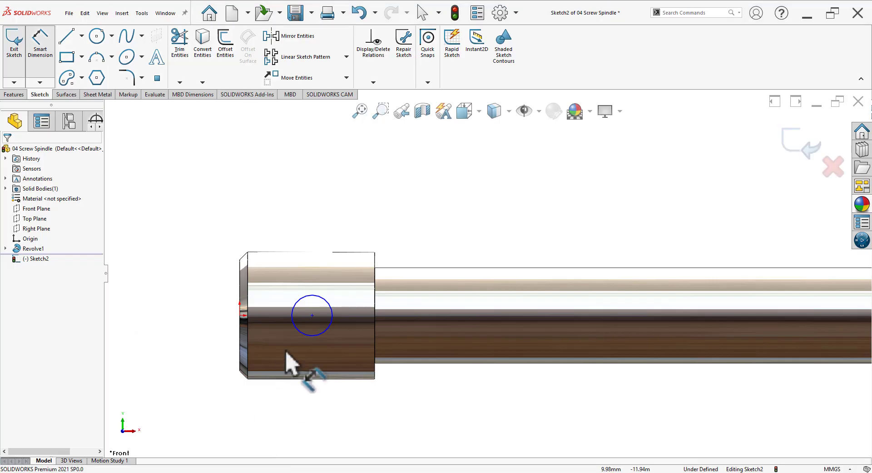
Dimension the circle to Ø13 and 18 mm from the shaft's left end.
{"action": "left_click", "coordinate": [297, 331]}
{"action": "left_click", "coordinate": [200, 423]}
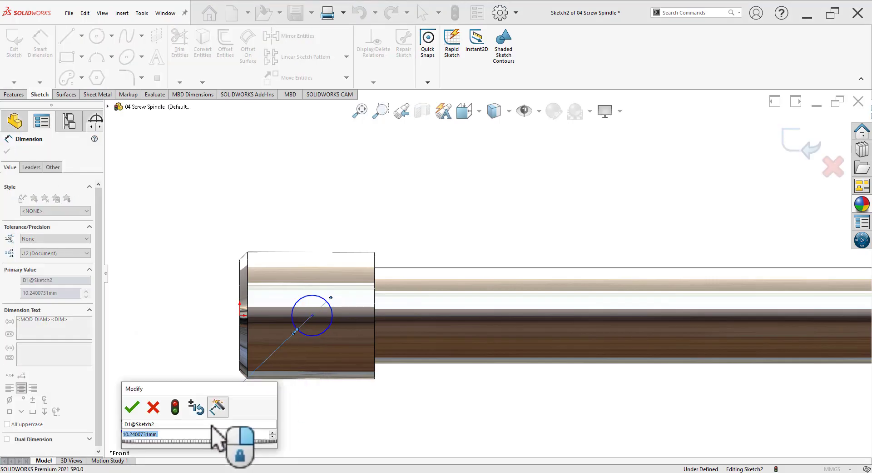
{"action": "type", "text": "13"}
{"action": "key", "text": "Return"}
{"action": "key", "text": "Escape"}
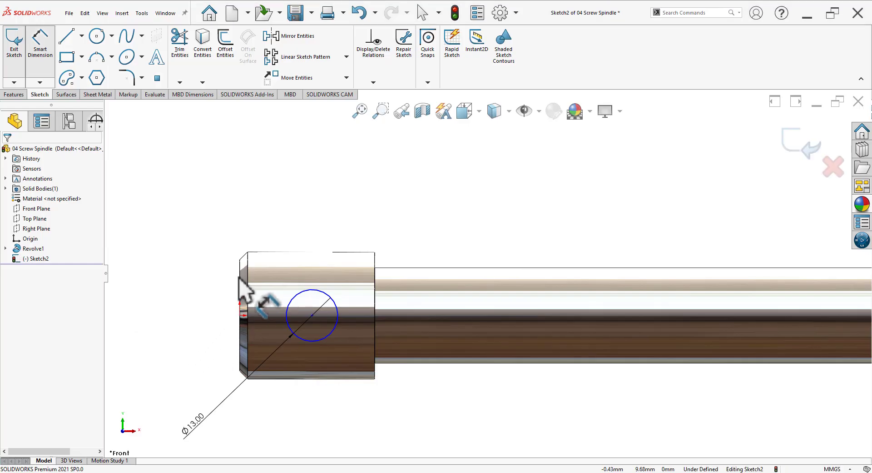
{"action": "left_click", "coordinate": [239, 277]}
{"action": "left_click", "coordinate": [312, 315]}
{"action": "left_click", "coordinate": [287, 192]}
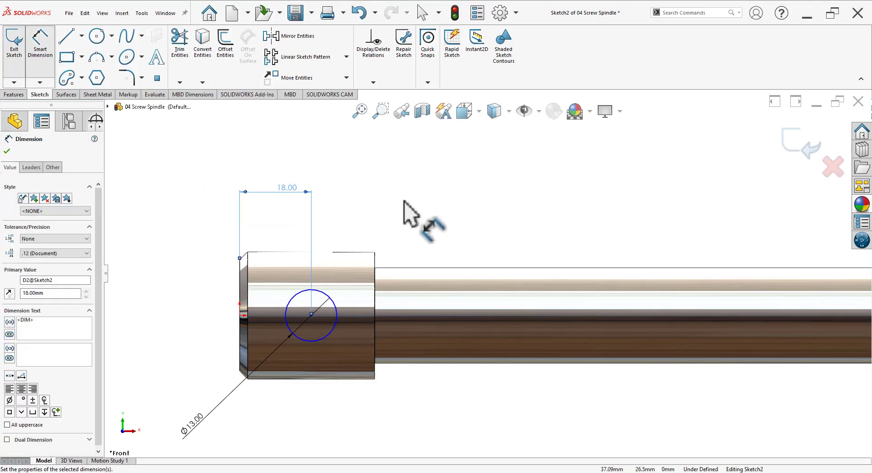
{"action": "key", "text": "Escape"}
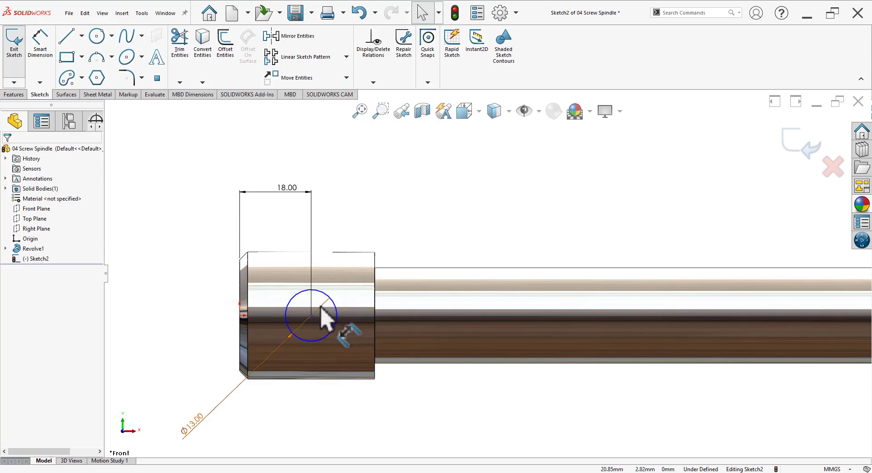
Make the circle centre horizontal with the origin and exit the fully defined sketch.
{"action": "left_click", "coordinate": [311, 314]}
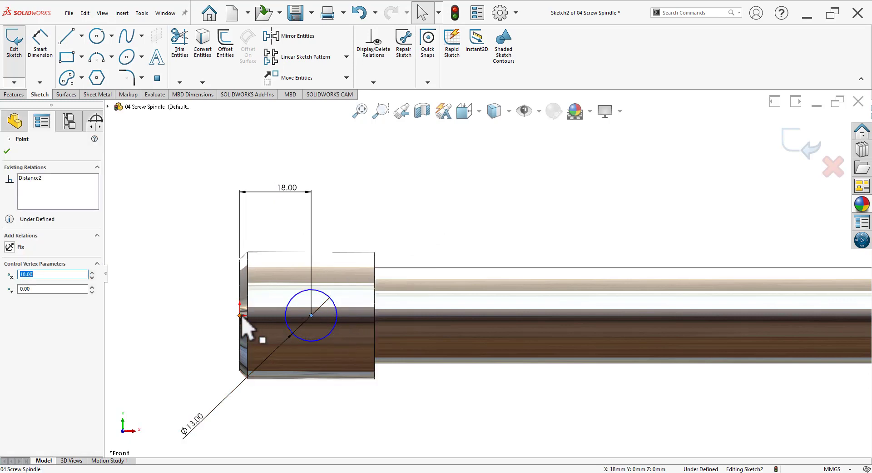
{"action": "left_click", "coordinate": [240, 315], "text": "ctrl"}
{"action": "left_click", "coordinate": [267, 274]}
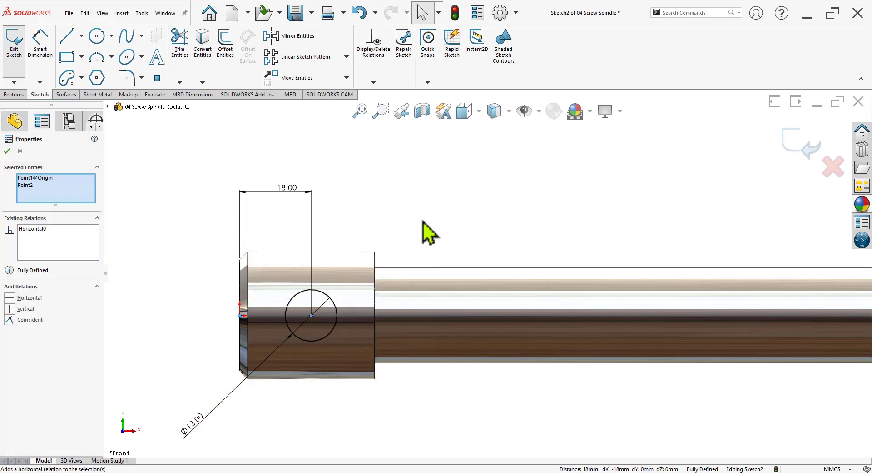
{"action": "left_click", "coordinate": [425, 230]}
{"action": "scroll", "coordinate": [426, 245], "scroll_direction": "up", "scroll_amount": 3}
{"action": "left_click", "coordinate": [802, 150]}
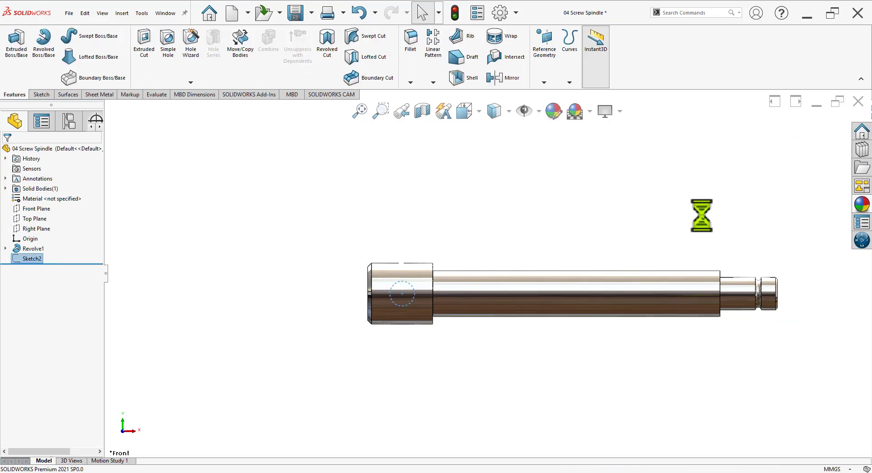
{"action": "key", "text": "space"}
Extrude-cut the Ø13 circle Through All – Both for the cross hole, then check the drawing.
{"action": "left_click", "coordinate": [826, 196]}
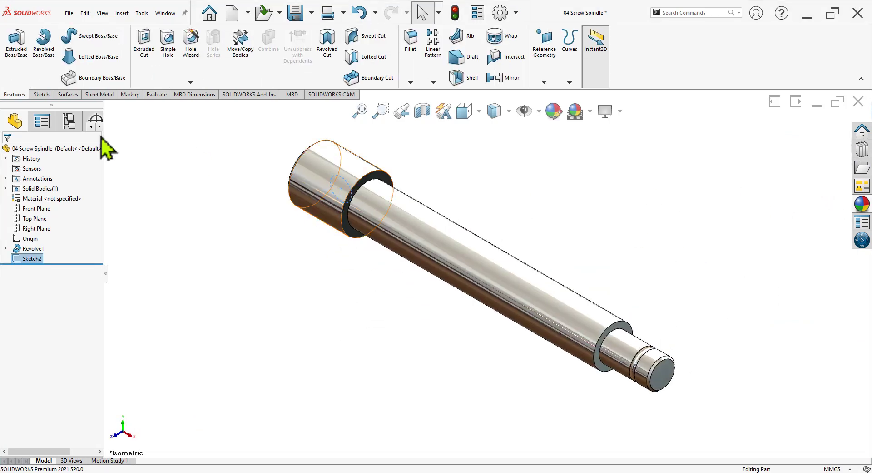
{"action": "left_click", "coordinate": [144, 48]}
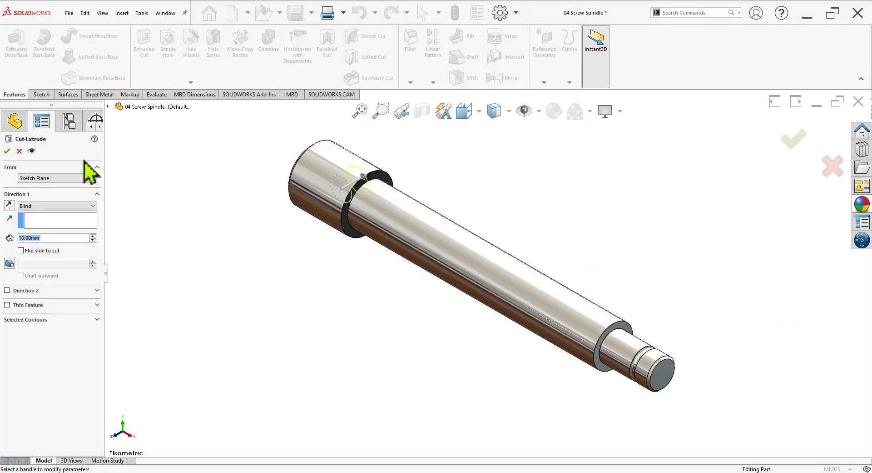
{"action": "left_click", "coordinate": [40, 208]}
{"action": "left_click", "coordinate": [50, 225]}
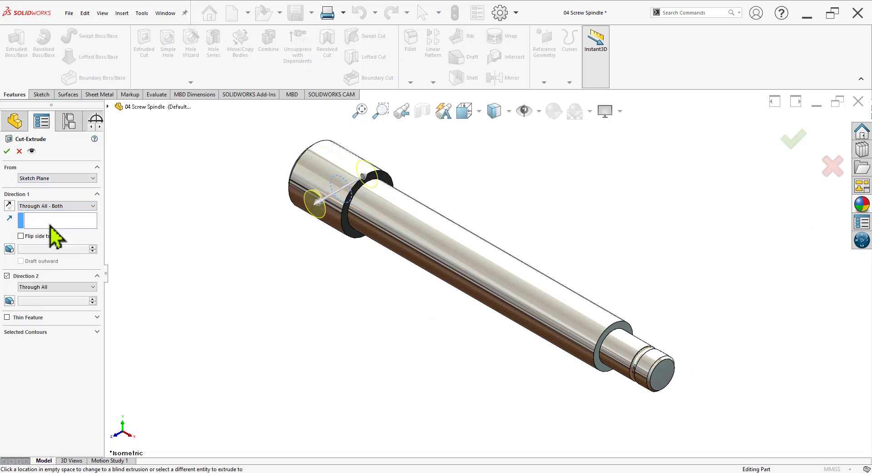
{"action": "left_click", "coordinate": [7, 151]}
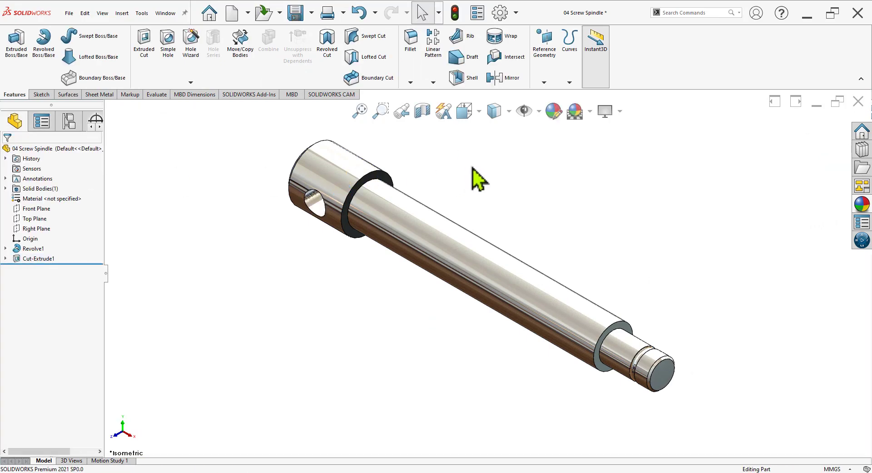
{"action": "middle_click_drag", "start_coordinate": [473, 179], "coordinate": [384, 259]}
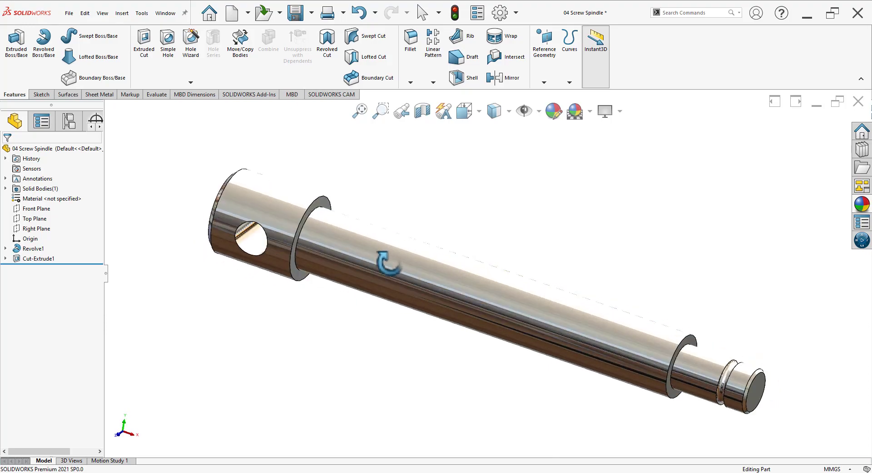
{"action": "scroll", "coordinate": [791, 406], "scroll_direction": "down", "scroll_amount": 2}
{"action": "key", "text": "alt+Tab"}
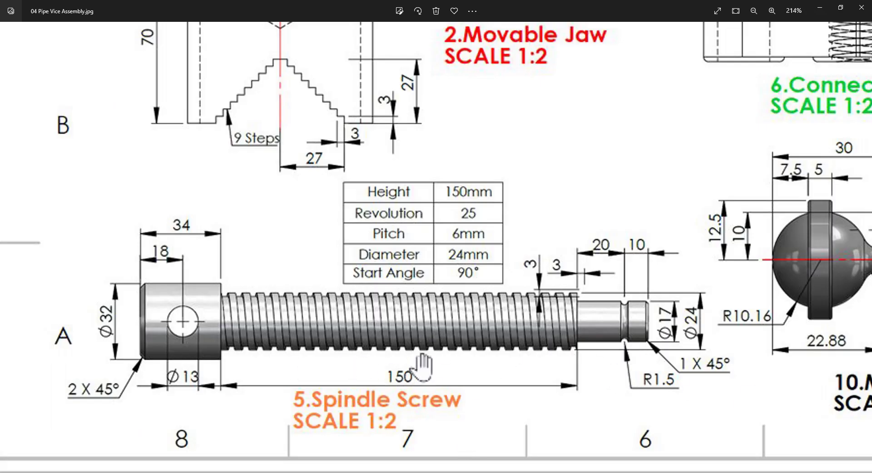
Convert the shoulder face's outer edge into a 24 mm circle sketch and exit it.
{"action": "key", "text": "alt+Tab"}
{"action": "scroll", "coordinate": [444, 366], "scroll_direction": "up", "scroll_amount": 2}
{"action": "scroll", "coordinate": [509, 277], "scroll_direction": "down", "scroll_amount": 2}
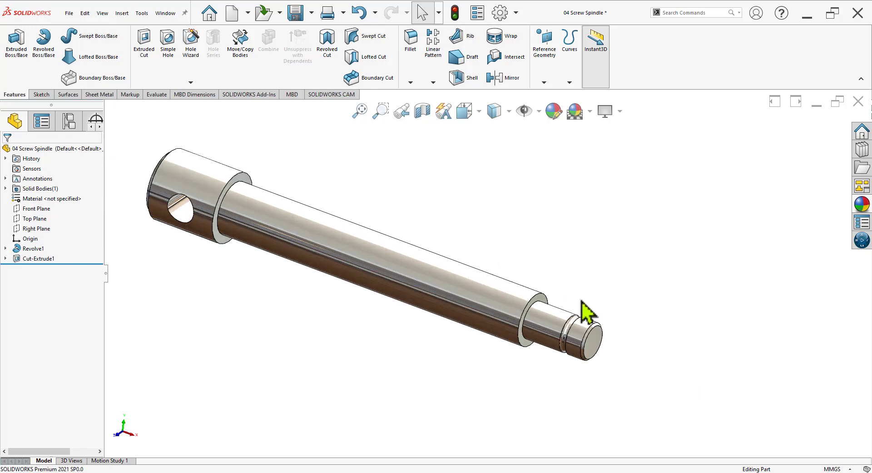
{"action": "scroll", "coordinate": [587, 313], "scroll_direction": "down", "scroll_amount": 2}
{"action": "scroll", "coordinate": [383, 159], "scroll_direction": "up", "scroll_amount": 2}
{"action": "scroll", "coordinate": [363, 273], "scroll_direction": "down", "scroll_amount": 2}
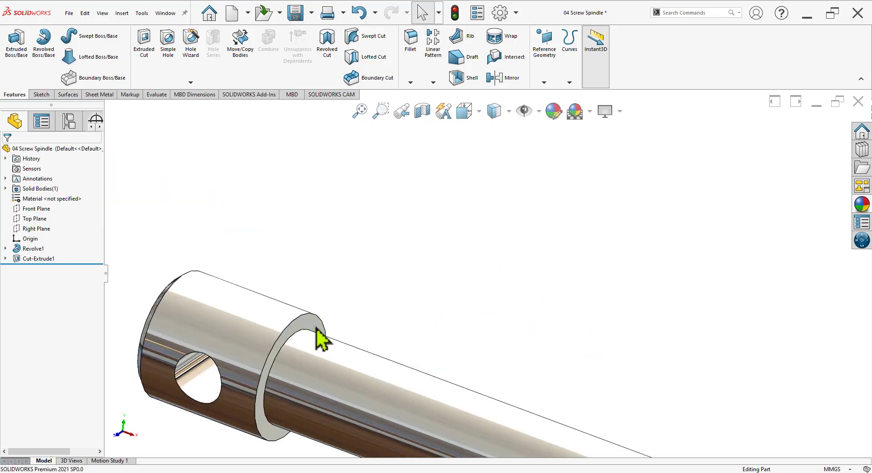
{"action": "left_click", "coordinate": [321, 339]}
{"action": "left_click", "coordinate": [361, 302]}
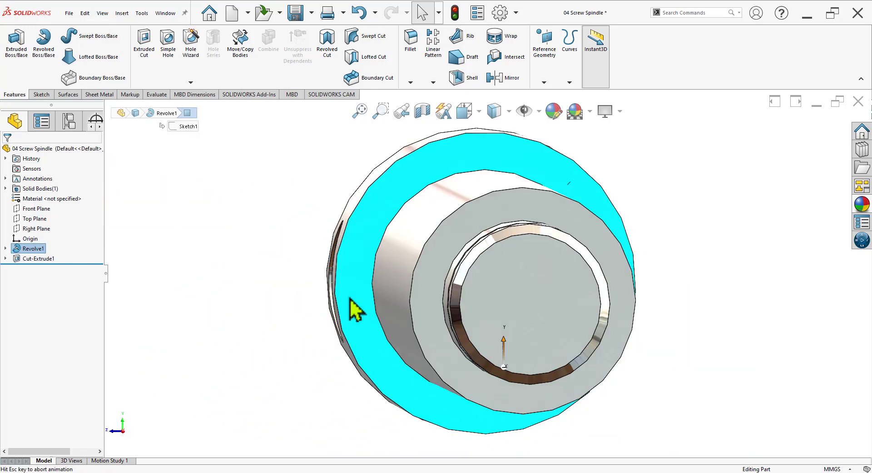
{"action": "left_click", "coordinate": [572, 198]}
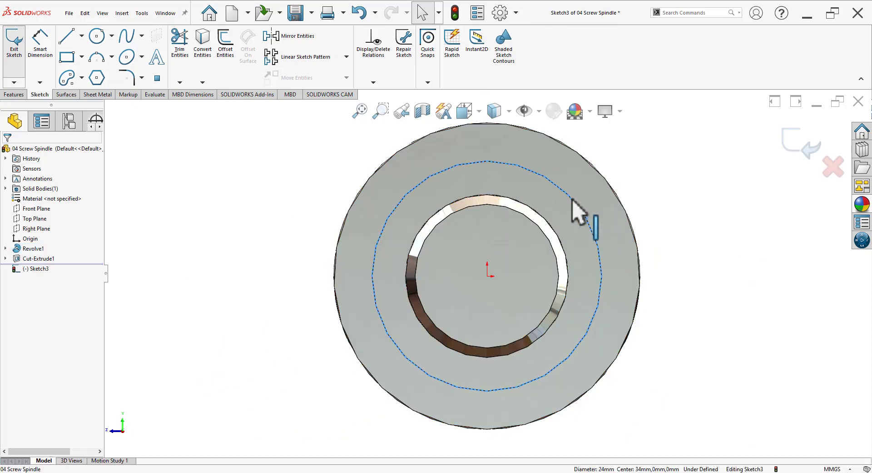
{"action": "left_click", "coordinate": [202, 40]}
{"action": "left_click", "coordinate": [799, 141]}
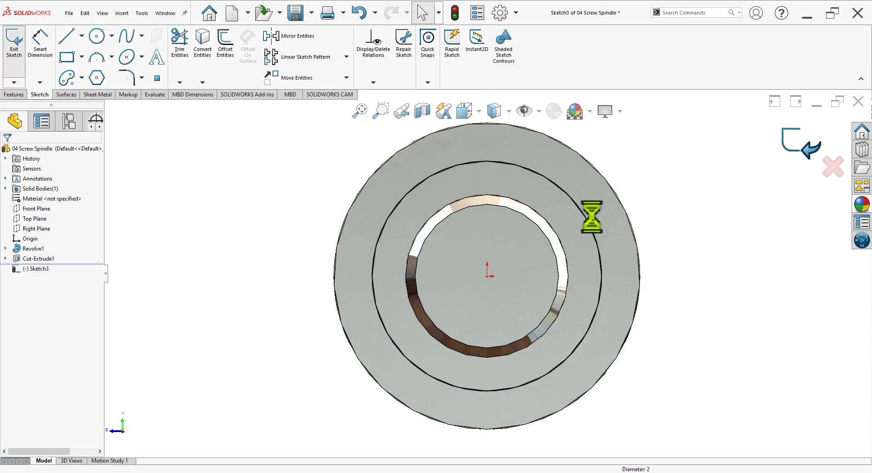
{"action": "middle_click_drag", "start_coordinate": [629, 325], "coordinate": [597, 335]}
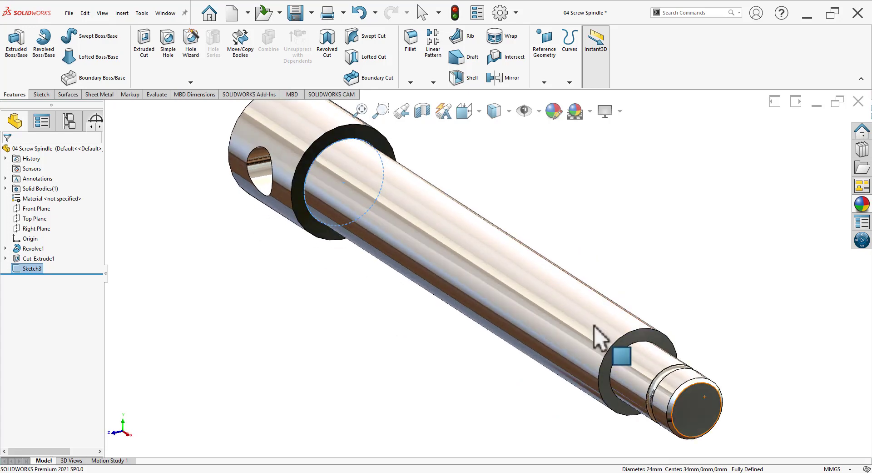
Create a reversed helix on the 24 mm circle defined by 150 mm height and 6 mm pitch.
{"action": "left_click", "coordinate": [569, 83]}
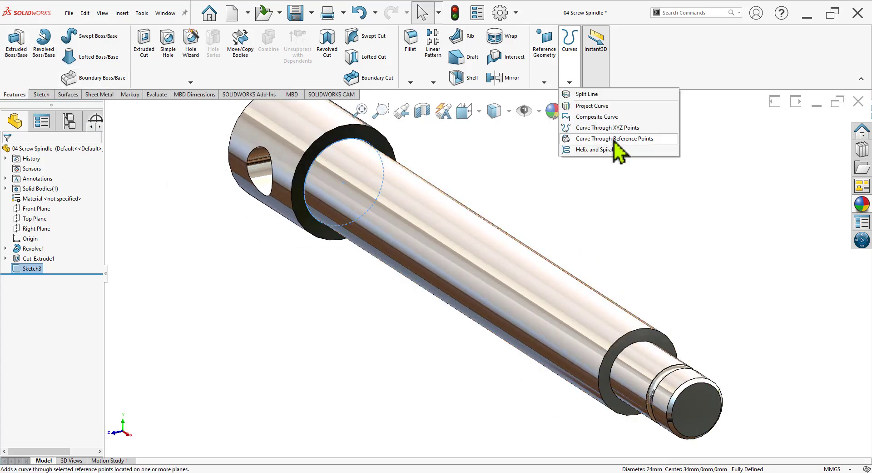
{"action": "left_click", "coordinate": [585, 163]}
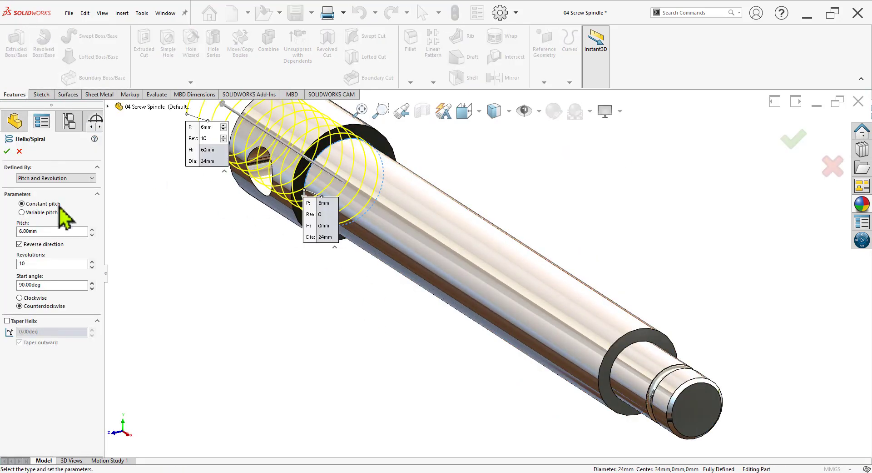
{"action": "left_click", "coordinate": [36, 245]}
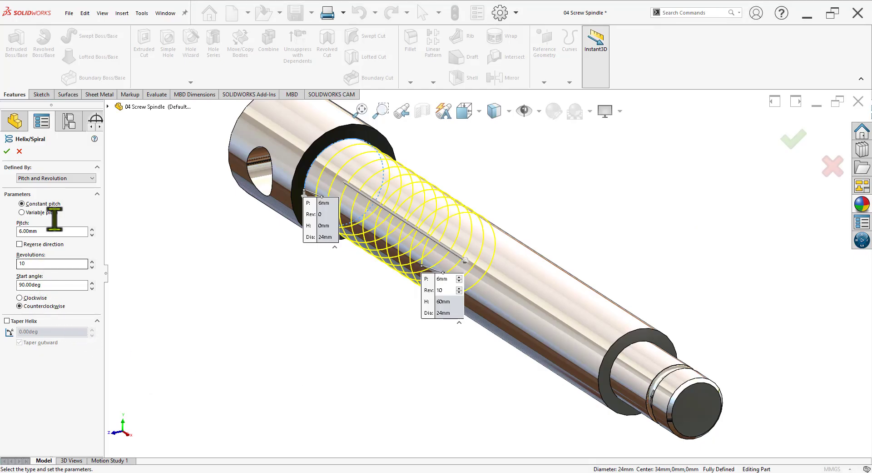
{"action": "left_click", "coordinate": [73, 178]}
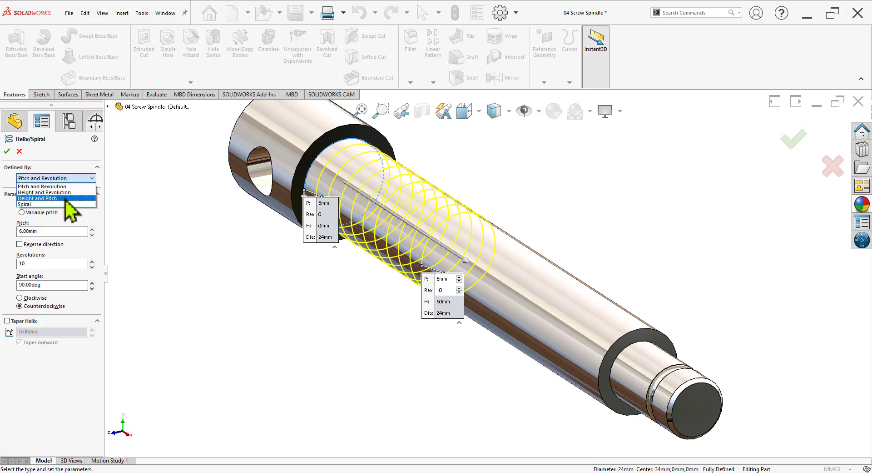
{"action": "left_click", "coordinate": [45, 198]}
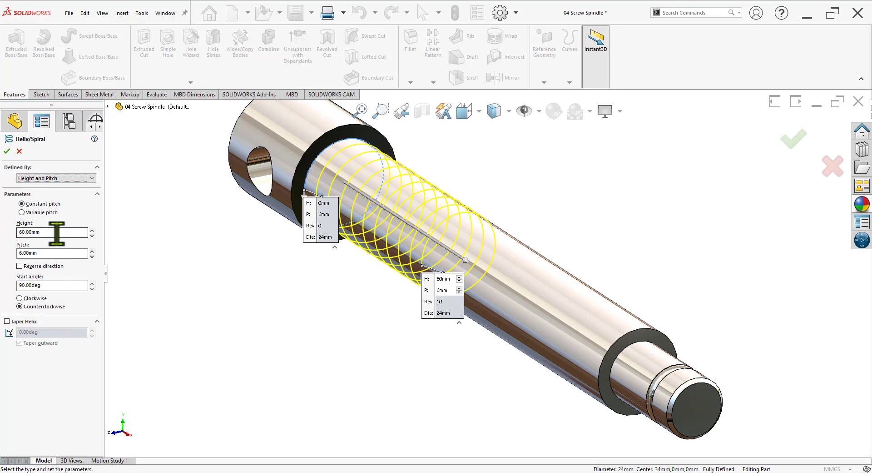
{"action": "type", "text": "0"}
{"action": "key", "text": "Return"}
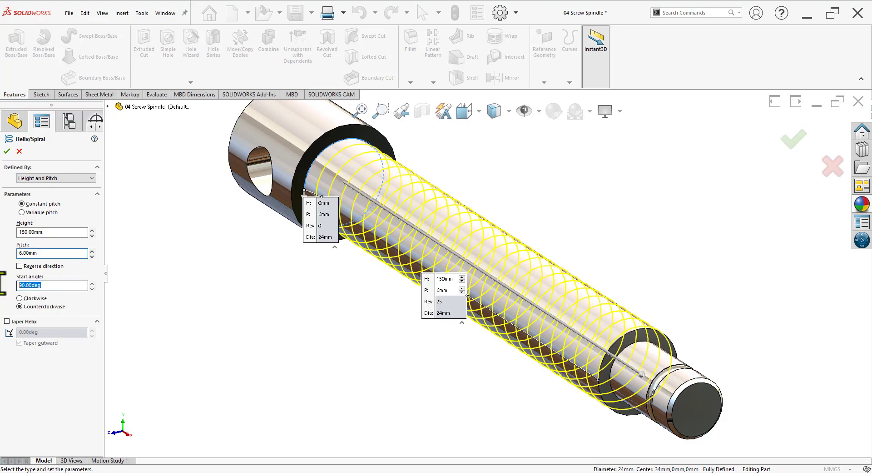
{"action": "middle_click_drag", "start_coordinate": [634, 294], "coordinate": [683, 257]}
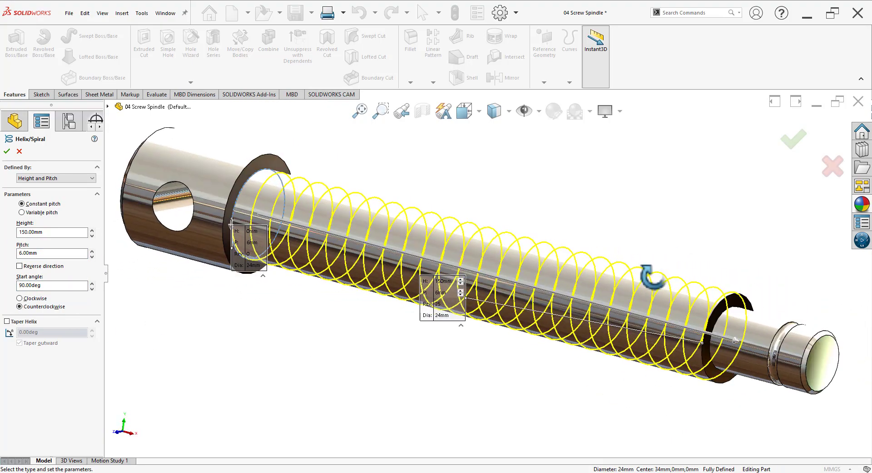
{"action": "middle_click_drag", "start_coordinate": [683, 258], "coordinate": [648, 278]}
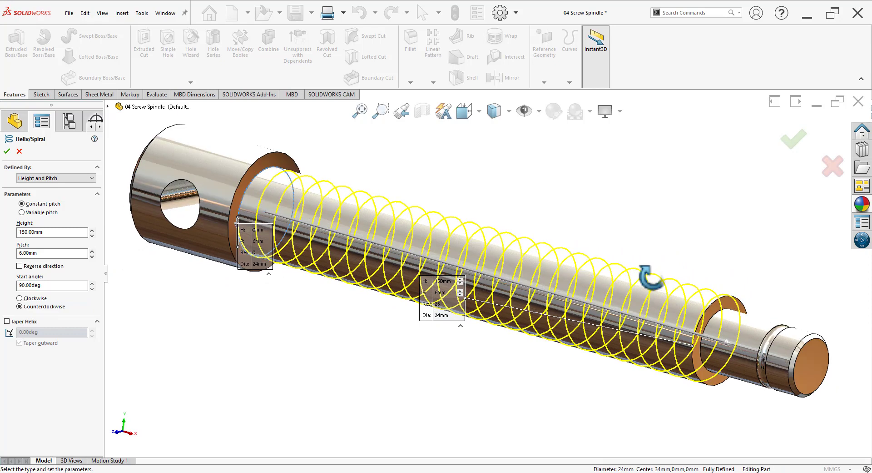
{"action": "left_click", "coordinate": [6, 151]}
Fit and orbit the spindle, select the Front Plane, and return to the isometric view.
{"action": "key", "text": "f"}
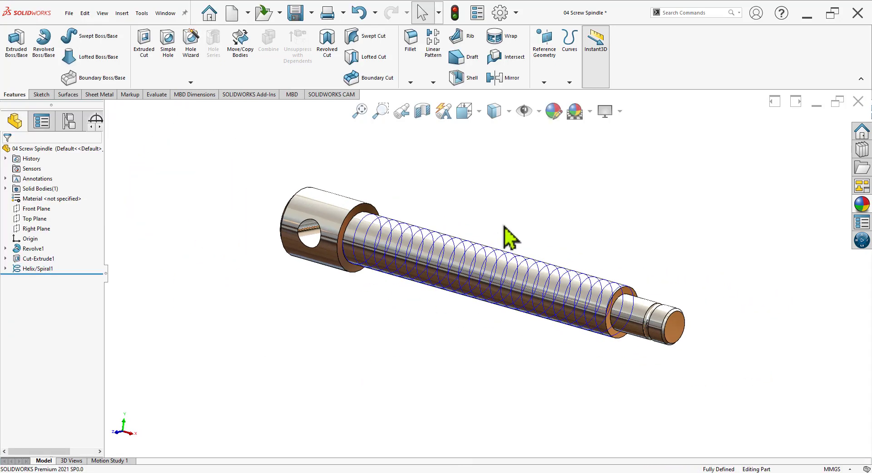
{"action": "scroll", "coordinate": [505, 226], "scroll_direction": "down", "scroll_amount": 2}
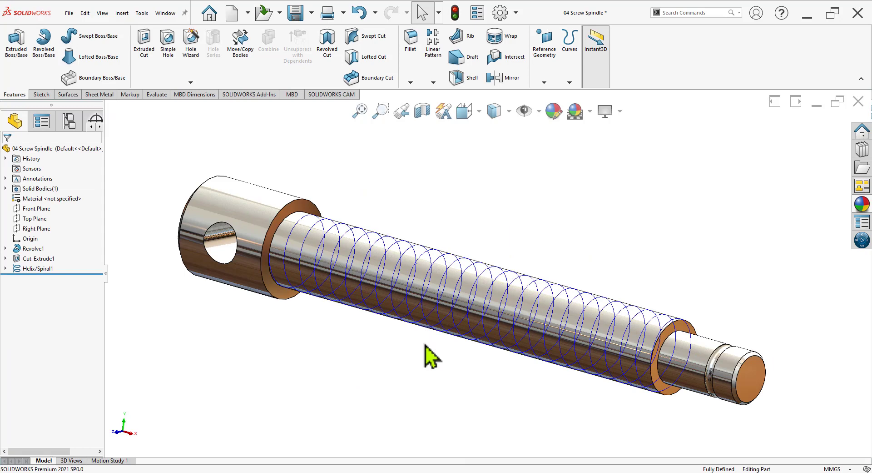
{"action": "mouse_move", "coordinate": [426, 344]}
{"action": "middle_mouse_down"}
{"action": "mouse_move", "coordinate": [440, 341]}
{"action": "mouse_move", "coordinate": [445, 349]}
{"action": "middle_mouse_up"}
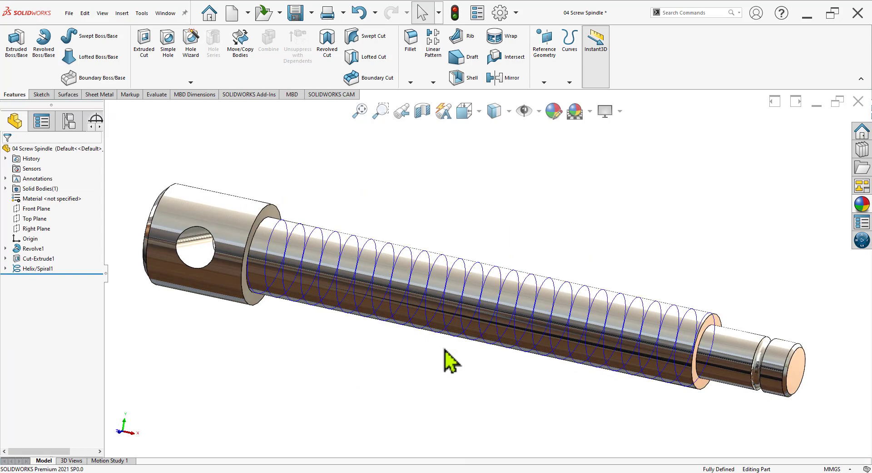
{"action": "left_click", "coordinate": [36, 209]}
{"action": "left_click", "coordinate": [207, 375]}
{"action": "key", "text": "space"}
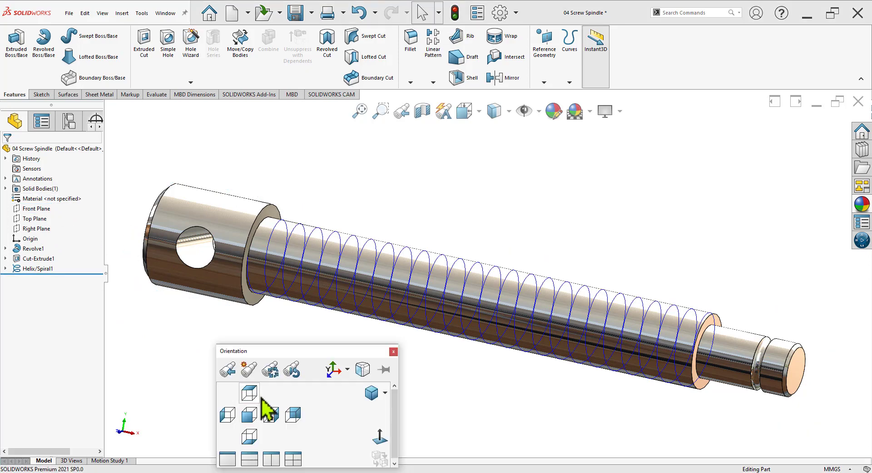
{"action": "left_click", "coordinate": [372, 393]}
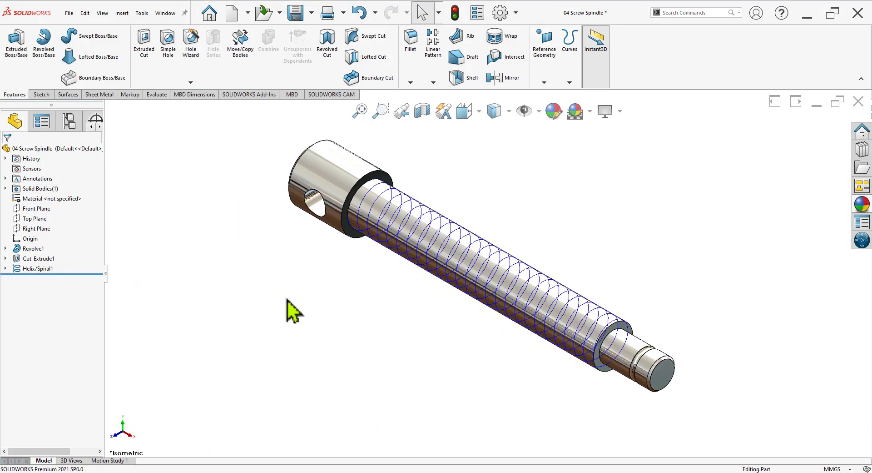
Open and discard an empty Front Plane sketch, then select the Top Plane in isometric view.
{"action": "left_click", "coordinate": [39, 208]}
{"action": "key", "text": "ctrl+8"}
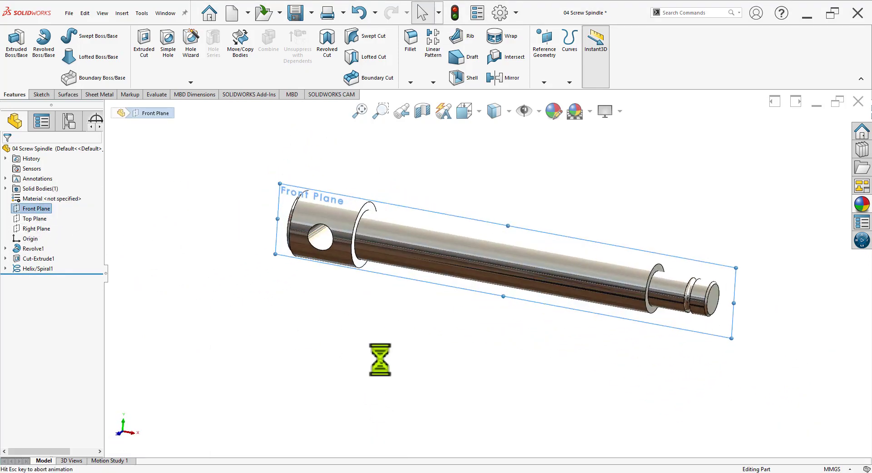
{"action": "scroll", "coordinate": [395, 272], "scroll_direction": "down", "scroll_amount": 1}
{"action": "scroll", "coordinate": [386, 287], "scroll_direction": "down", "scroll_amount": 4}
{"action": "scroll", "coordinate": [373, 313], "scroll_direction": "down", "scroll_amount": 5}
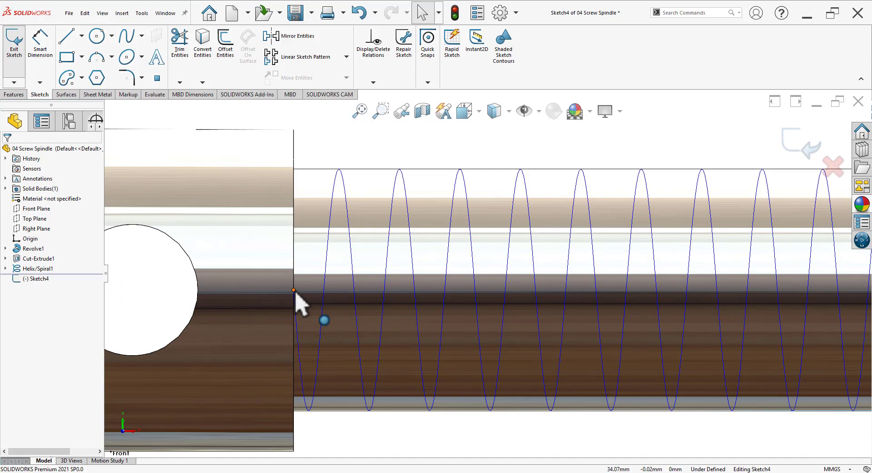
{"action": "scroll", "coordinate": [487, 273], "scroll_direction": "up", "scroll_amount": 3}
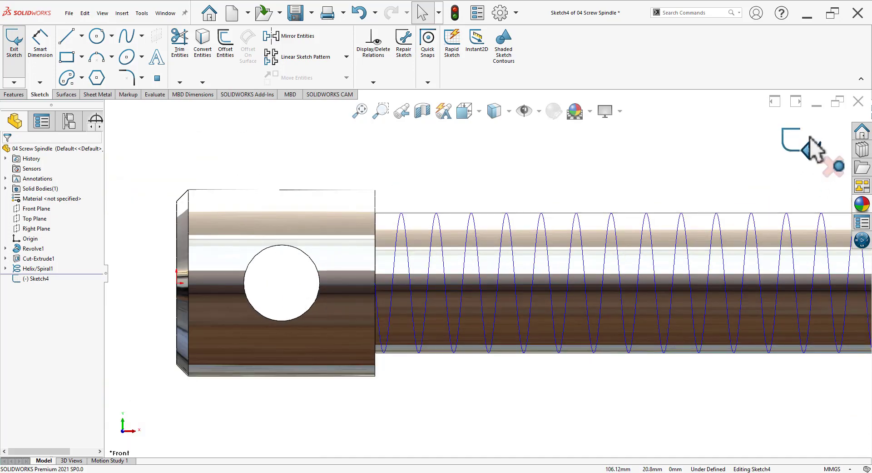
{"action": "left_click", "coordinate": [833, 165]}
{"action": "key", "text": "space"}
{"action": "left_click", "coordinate": [618, 176]}
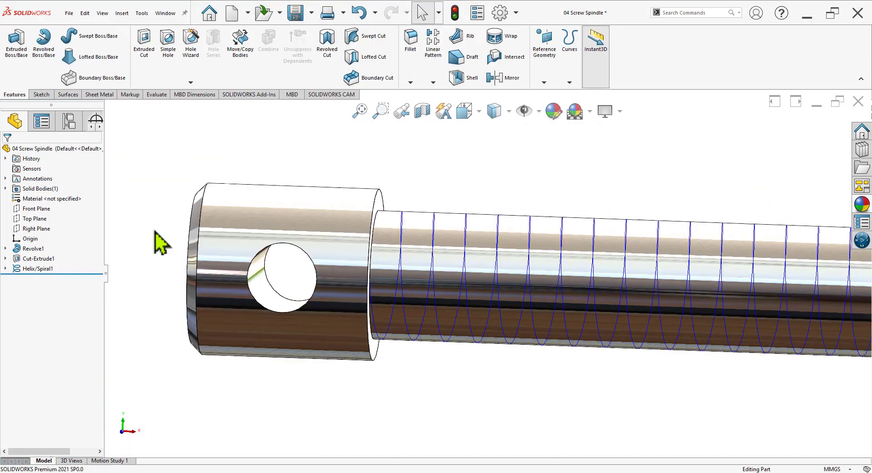
{"action": "left_click", "coordinate": [36, 218]}
Start a sketch on the Top Plane and draw a small rectangle near the helix start.
{"action": "left_click", "coordinate": [58, 203]}
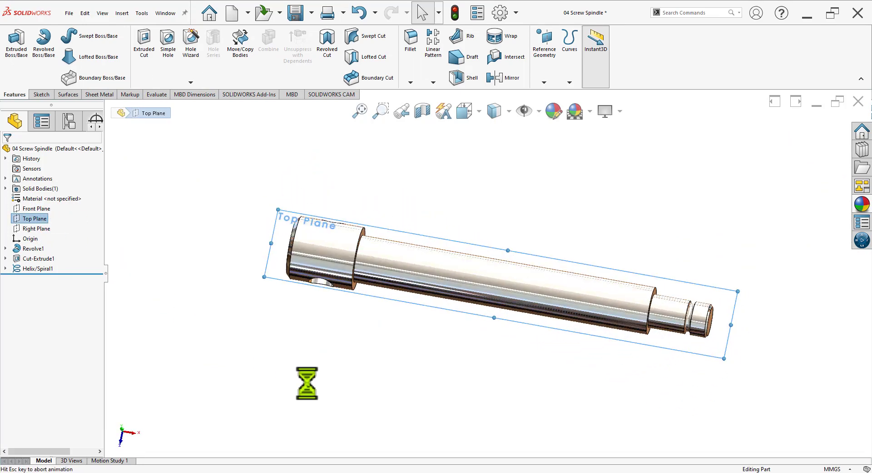
{"action": "scroll", "coordinate": [368, 271], "scroll_direction": "down", "scroll_amount": 5}
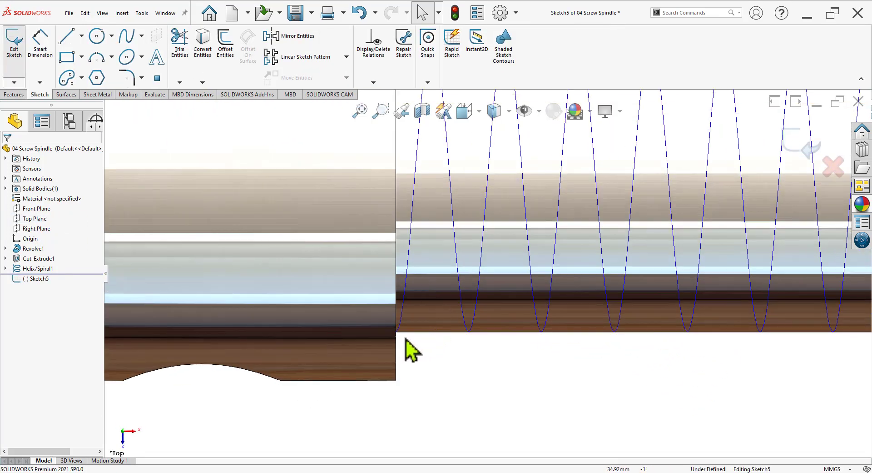
{"action": "left_click", "coordinate": [67, 57]}
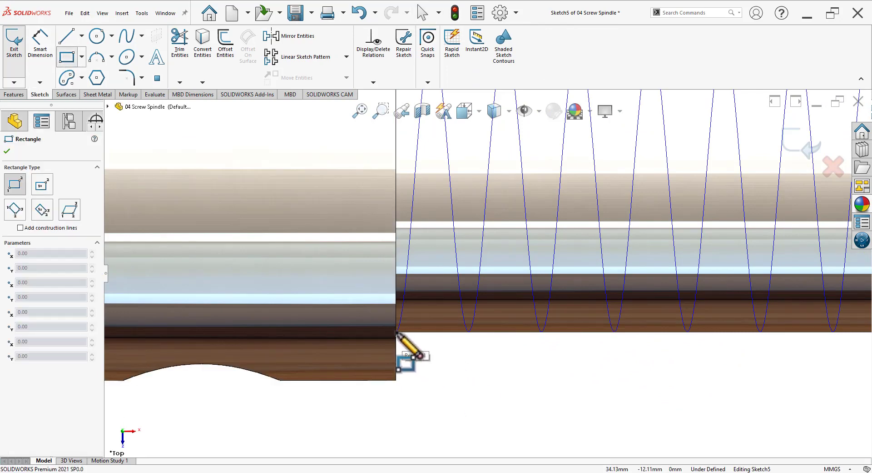
{"action": "left_click_drag", "start_coordinate": [331, 300], "coordinate": [381, 345]}
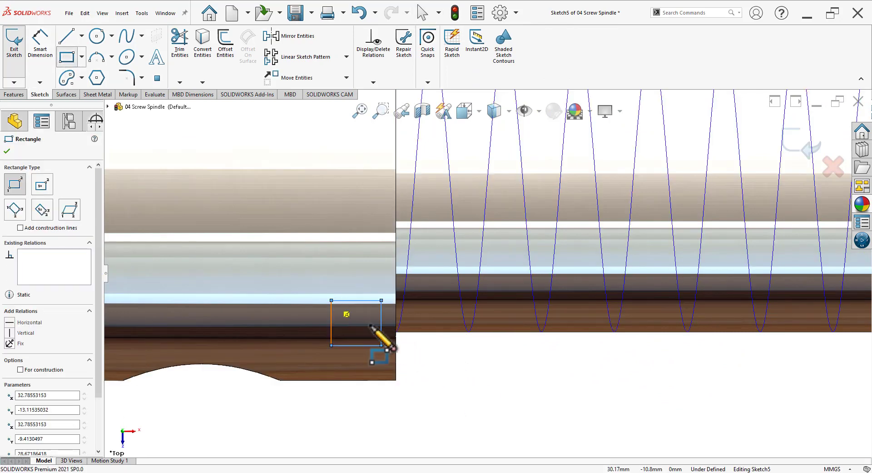
{"action": "key", "text": "Escape"}
Make the rectangle square and pin its bottom-right corner to the helix end.
{"action": "scroll", "coordinate": [432, 360], "scroll_direction": "down", "scroll_amount": 2}
{"action": "scroll", "coordinate": [432, 360], "scroll_direction": "down", "scroll_amount": 1}
{"action": "left_click", "coordinate": [354, 316]}
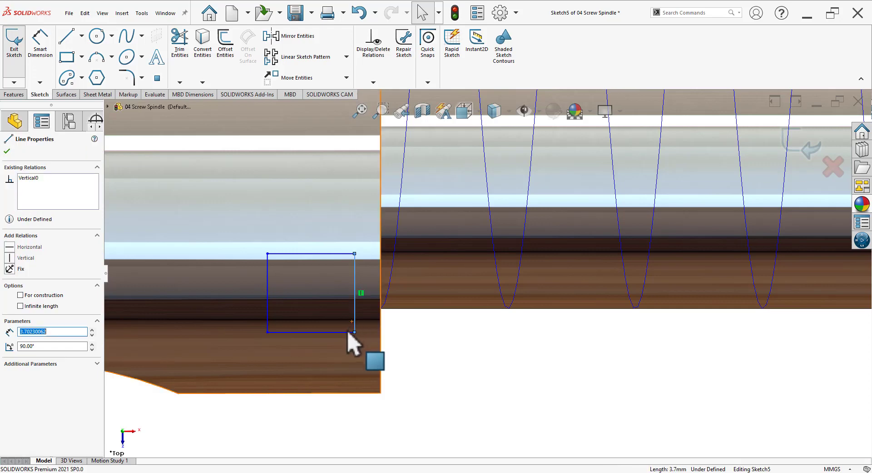
{"action": "left_click", "coordinate": [348, 332], "text": "ctrl"}
{"action": "left_click", "coordinate": [443, 292]}
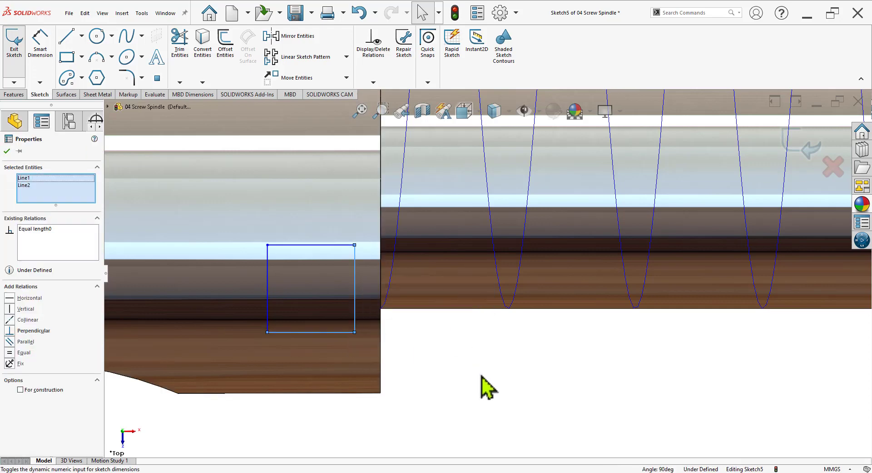
{"action": "left_click", "coordinate": [483, 384]}
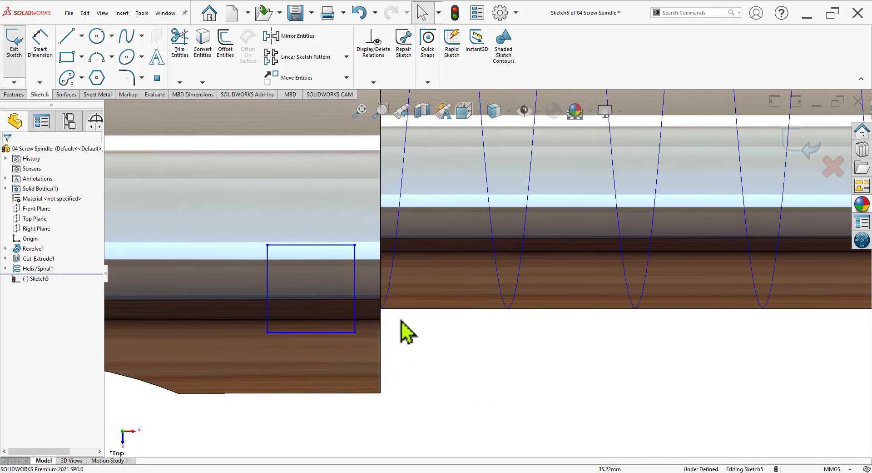
{"action": "left_click", "coordinate": [355, 332]}
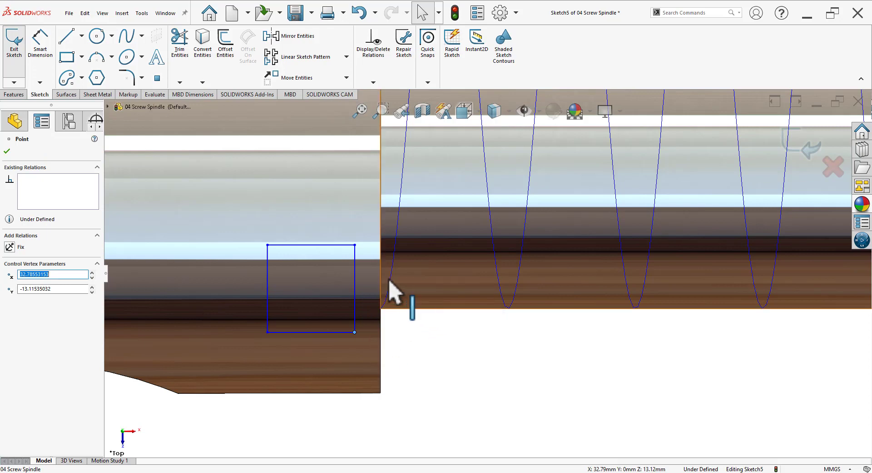
{"action": "left_click", "coordinate": [390, 284], "text": "ctrl"}
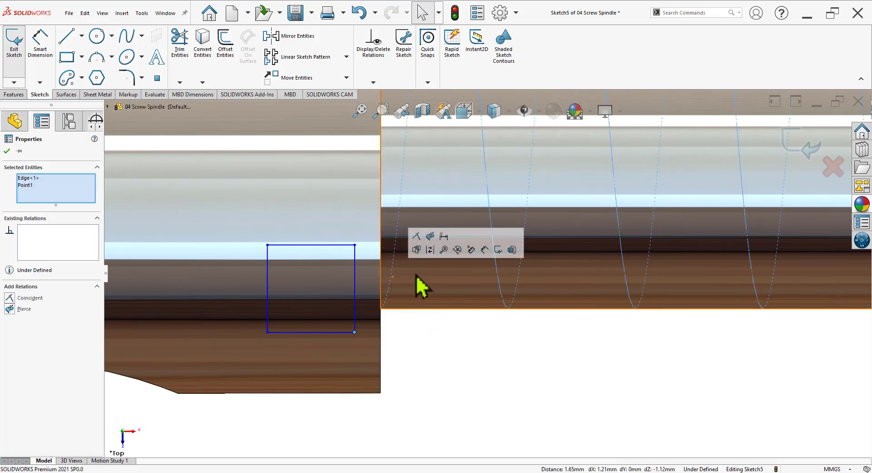
{"action": "left_click", "coordinate": [438, 248]}
{"action": "left_click", "coordinate": [474, 337]}
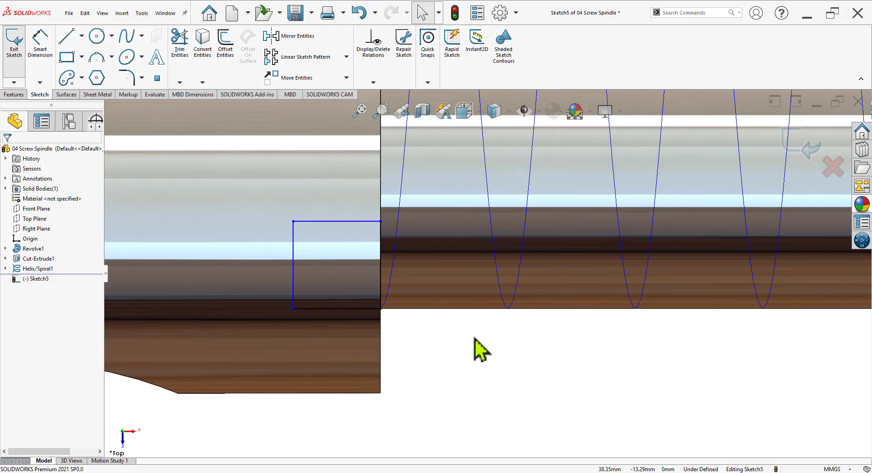
Dimension the rectangle's bottom edge to 3 mm and exit the fully defined sketch.
{"action": "left_click", "coordinate": [40, 41]}
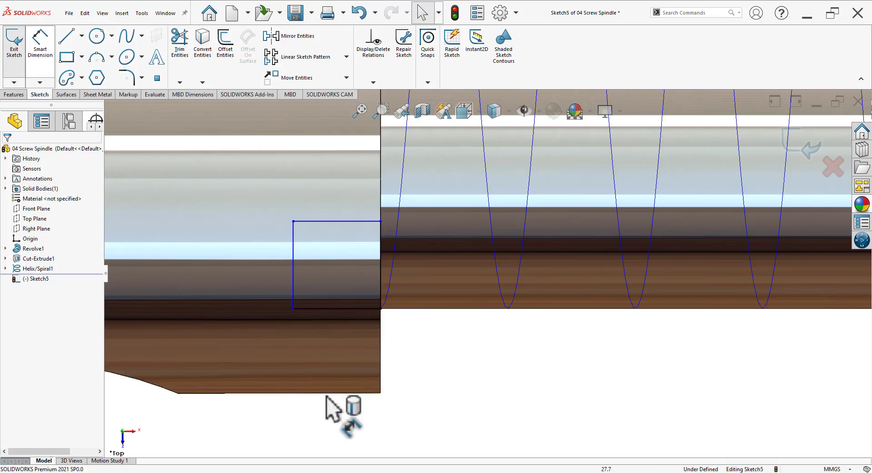
{"action": "left_click", "coordinate": [344, 336]}
{"action": "left_click", "coordinate": [354, 347]}
{"action": "type", "text": "3.00mm"}
{"action": "key", "text": "Return"}
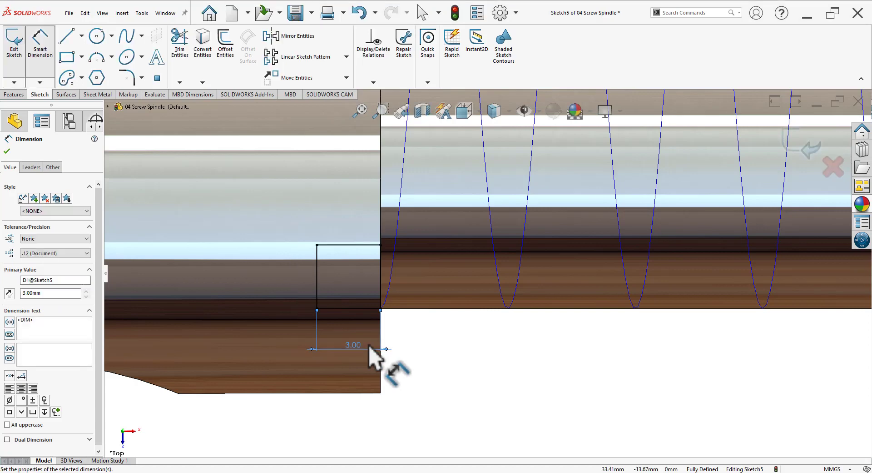
{"action": "left_click", "coordinate": [462, 384]}
{"action": "scroll", "coordinate": [355, 409], "scroll_direction": "up", "scroll_amount": 5}
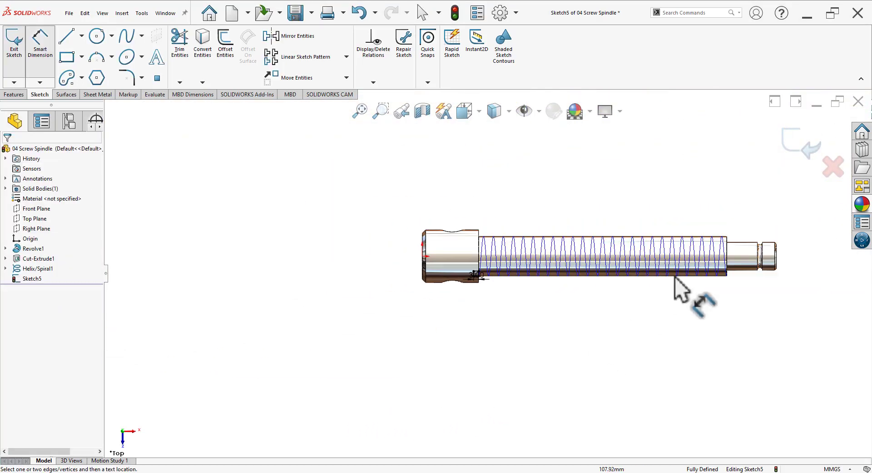
{"action": "scroll", "coordinate": [675, 277], "scroll_direction": "down", "scroll_amount": 4}
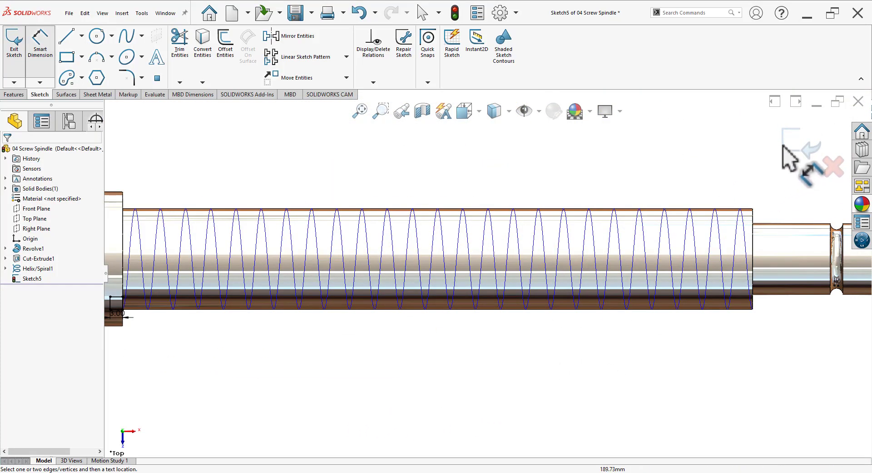
{"action": "left_click", "coordinate": [788, 149]}
{"action": "key", "text": "space"}
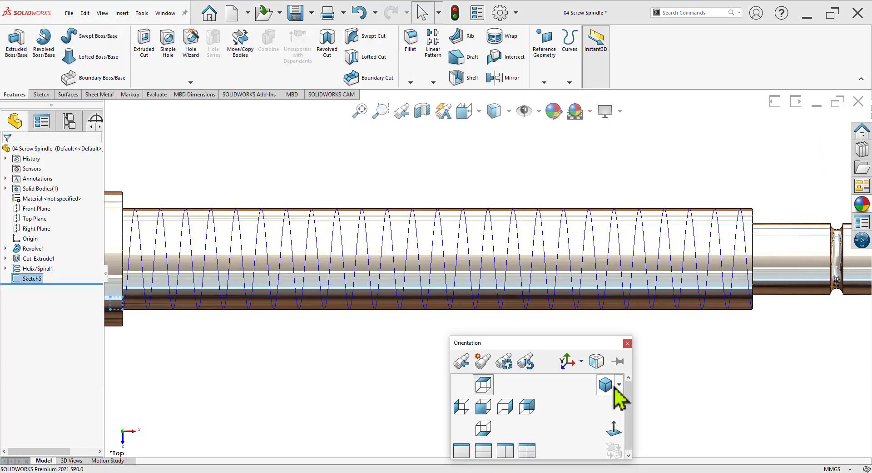
Swept-cut the square Sketch5 profile along Helix/Spiral1 to form the thread groove.
{"action": "left_click", "coordinate": [607, 386]}
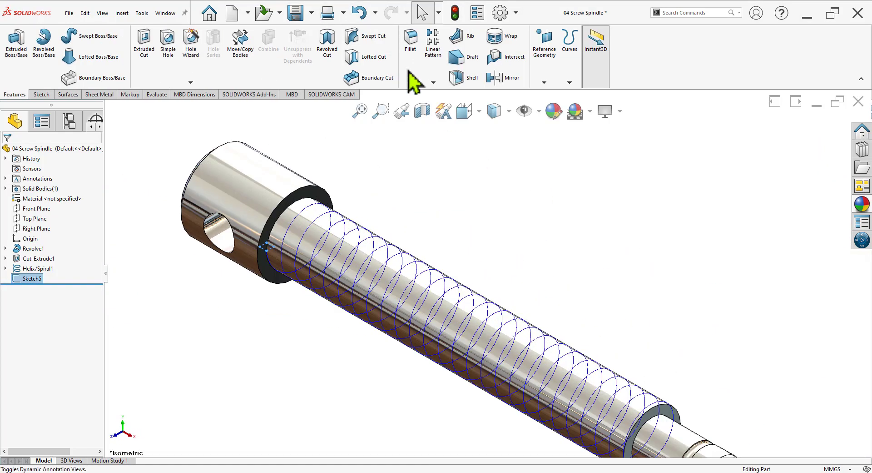
{"action": "left_click", "coordinate": [369, 40]}
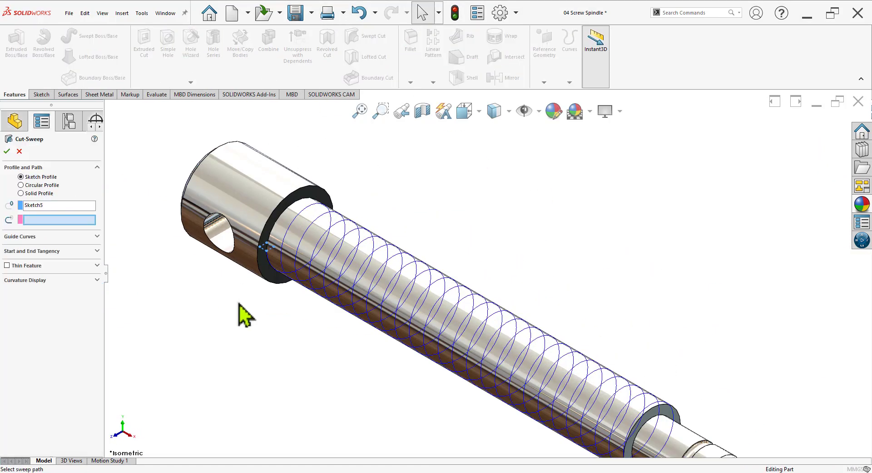
{"action": "left_click", "coordinate": [302, 225]}
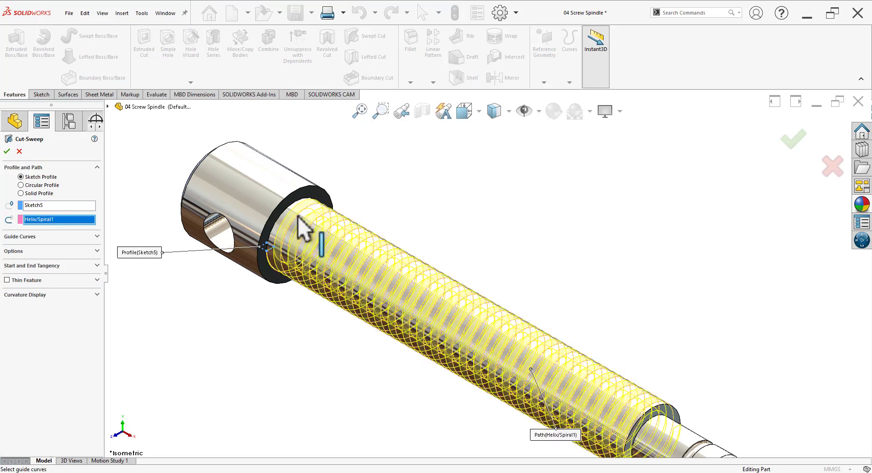
{"action": "scroll", "coordinate": [463, 291], "scroll_direction": "up", "scroll_amount": 3}
{"action": "scroll", "coordinate": [614, 396], "scroll_direction": "down", "scroll_amount": 5}
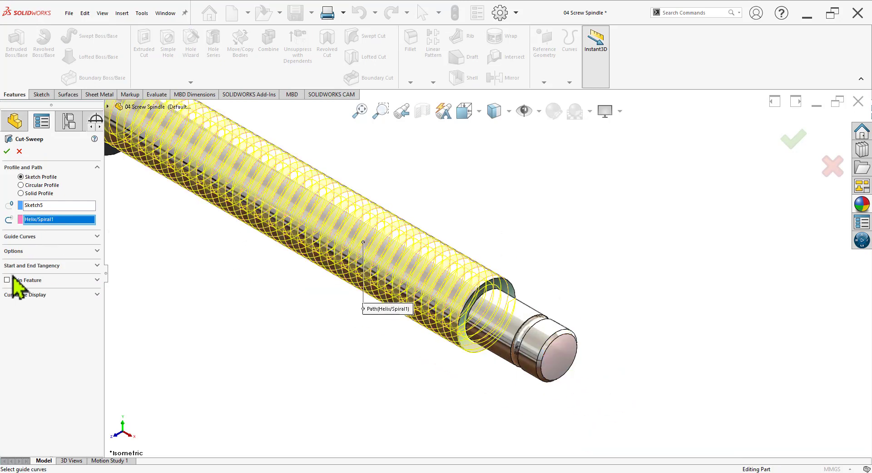
{"action": "left_click", "coordinate": [22, 255]}
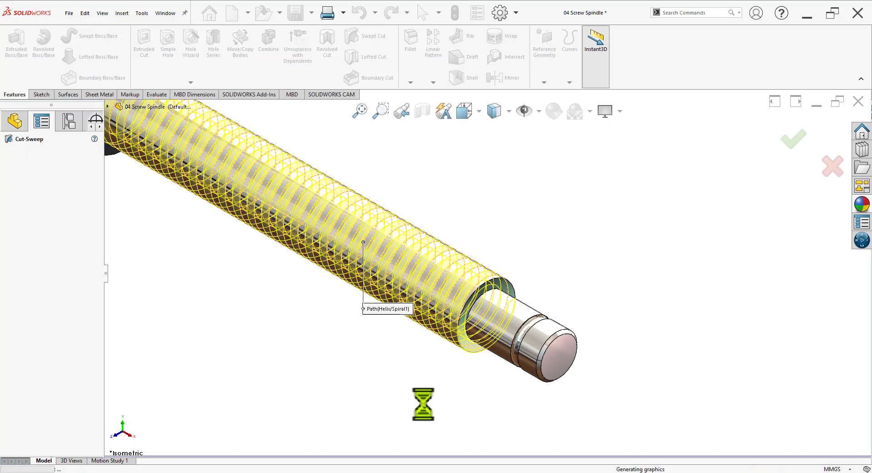
{"action": "scroll", "coordinate": [459, 377], "scroll_direction": "up", "scroll_amount": 4}
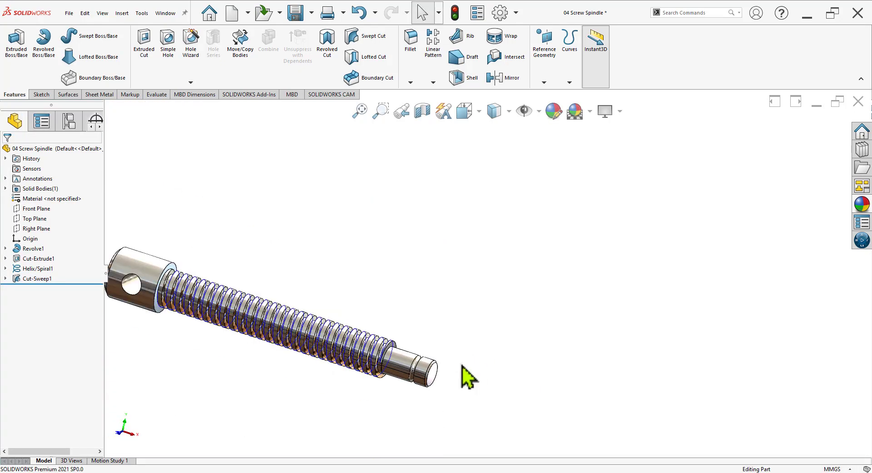
{"action": "scroll", "coordinate": [403, 298], "scroll_direction": "up", "scroll_amount": 2}
{"action": "scroll", "coordinate": [359, 297], "scroll_direction": "down", "scroll_amount": 4}
{"action": "scroll", "coordinate": [318, 346], "scroll_direction": "down", "scroll_amount": 3}
Hide the Helix/Spiral1 curve and fit the whole spindle in view.
{"action": "mouse_move", "coordinate": [302, 364]}
{"action": "middle_mouse_down"}
{"action": "mouse_move", "coordinate": [306, 346]}
{"action": "mouse_move", "coordinate": [290, 356]}
{"action": "middle_mouse_up"}
{"action": "key", "text": "Escape"}
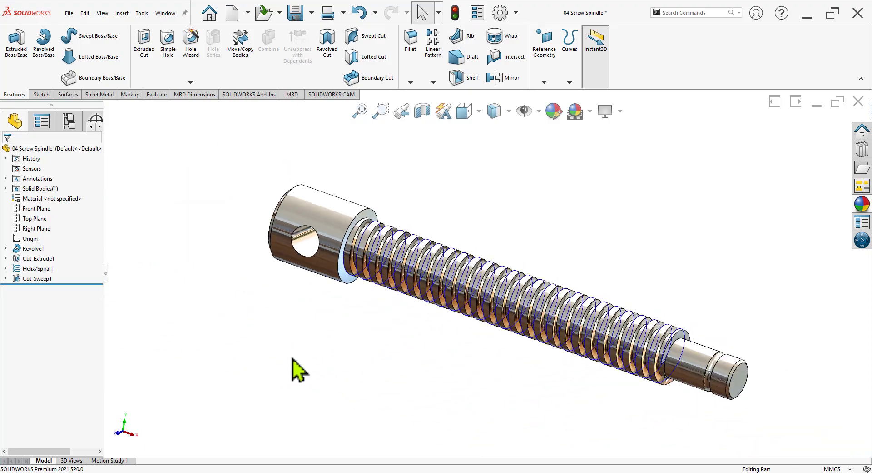
{"action": "left_click", "coordinate": [44, 269]}
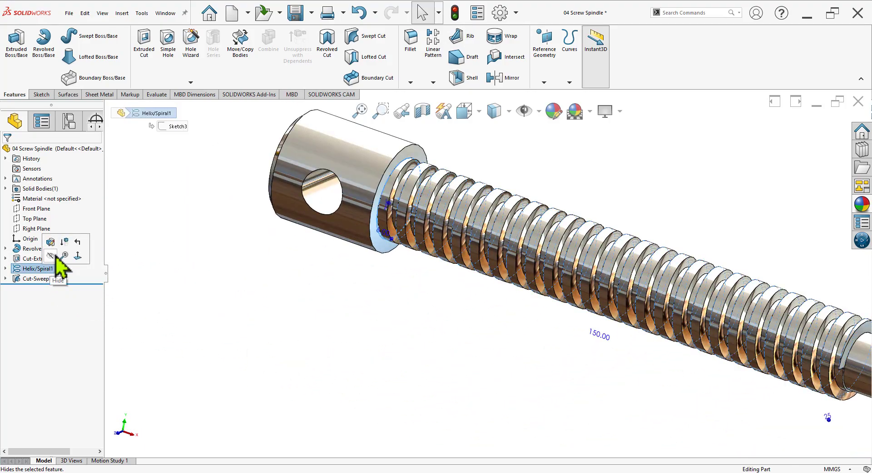
{"action": "left_click", "coordinate": [396, 337]}
{"action": "key", "text": "f"}
Orbit and zoom along the spindle to inspect the square thread, then return to isometric.
{"action": "mouse_move", "coordinate": [591, 282]}
{"action": "middle_mouse_down"}
{"action": "mouse_move", "coordinate": [653, 347]}
{"action": "mouse_move", "coordinate": [646, 350]}
{"action": "mouse_move", "coordinate": [654, 346]}
{"action": "mouse_move", "coordinate": [629, 402]}
{"action": "mouse_move", "coordinate": [725, 321]}
{"action": "middle_mouse_up"}
{"action": "scroll", "coordinate": [560, 390], "scroll_direction": "down", "scroll_amount": 5}
{"action": "middle_click_drag", "start_coordinate": [561, 390], "coordinate": [560, 384]}
{"action": "scroll", "coordinate": [560, 386], "scroll_direction": "up", "scroll_amount": 1}
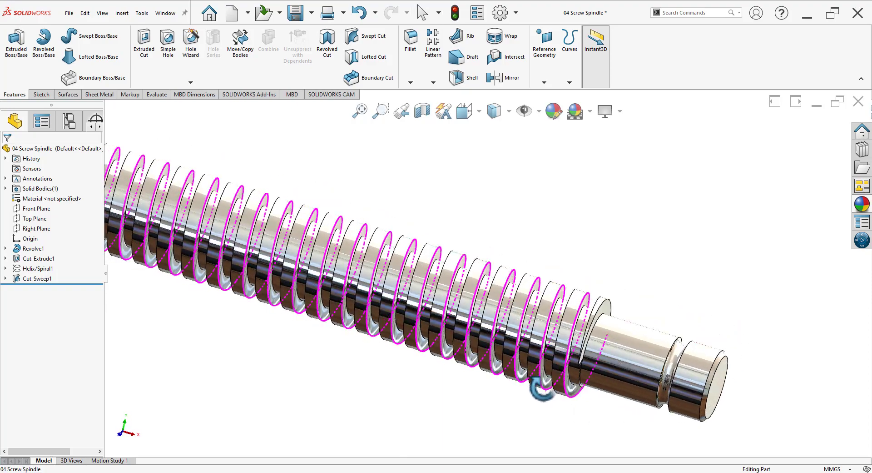
{"action": "scroll", "coordinate": [539, 391], "scroll_direction": "up", "scroll_amount": 2}
{"action": "scroll", "coordinate": [536, 389], "scroll_direction": "up", "scroll_amount": 2}
{"action": "scroll", "coordinate": [520, 399], "scroll_direction": "up", "scroll_amount": 5}
{"action": "mouse_move", "coordinate": [443, 250]}
{"action": "middle_mouse_down"}
{"action": "mouse_move", "coordinate": [416, 345]}
{"action": "mouse_move", "coordinate": [440, 305]}
{"action": "mouse_move", "coordinate": [403, 420]}
{"action": "middle_mouse_up"}
{"action": "scroll", "coordinate": [288, 384], "scroll_direction": "down", "scroll_amount": 3}
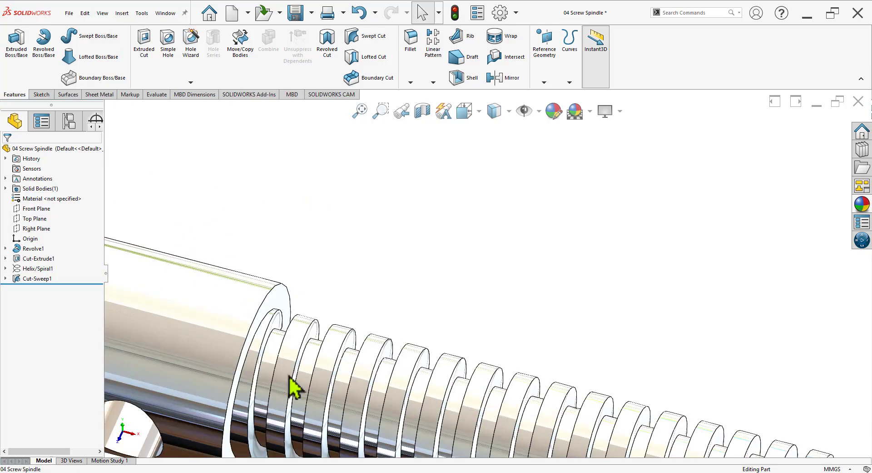
{"action": "scroll", "coordinate": [292, 402], "scroll_direction": "down", "scroll_amount": 2}
{"action": "scroll", "coordinate": [302, 395], "scroll_direction": "down", "scroll_amount": 2}
{"action": "scroll", "coordinate": [303, 391], "scroll_direction": "down", "scroll_amount": 2}
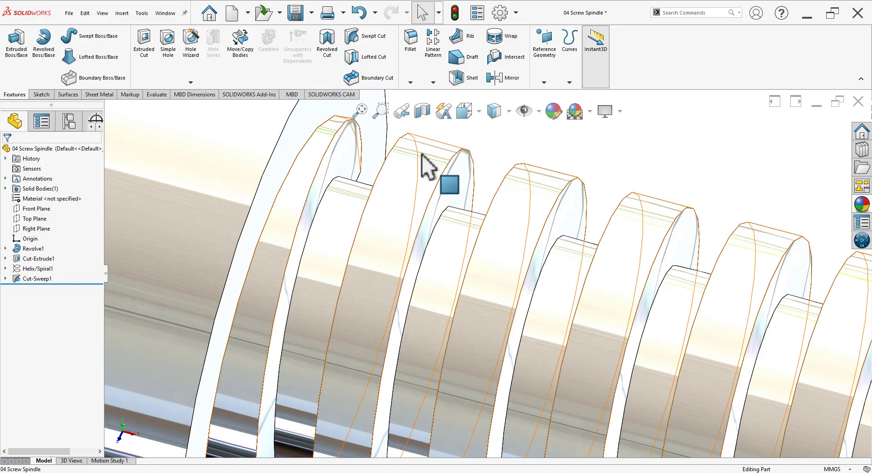
{"action": "scroll", "coordinate": [356, 194], "scroll_direction": "down", "scroll_amount": 5}
{"action": "key", "text": "space"}
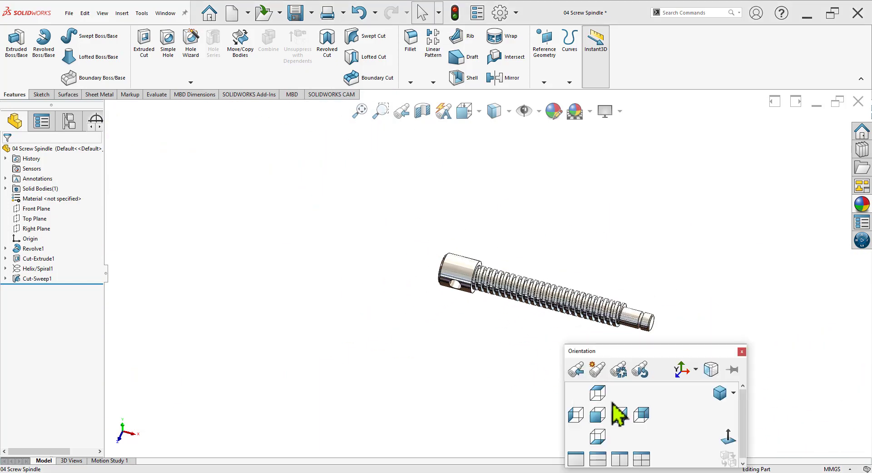
{"action": "left_click", "coordinate": [720, 393]}
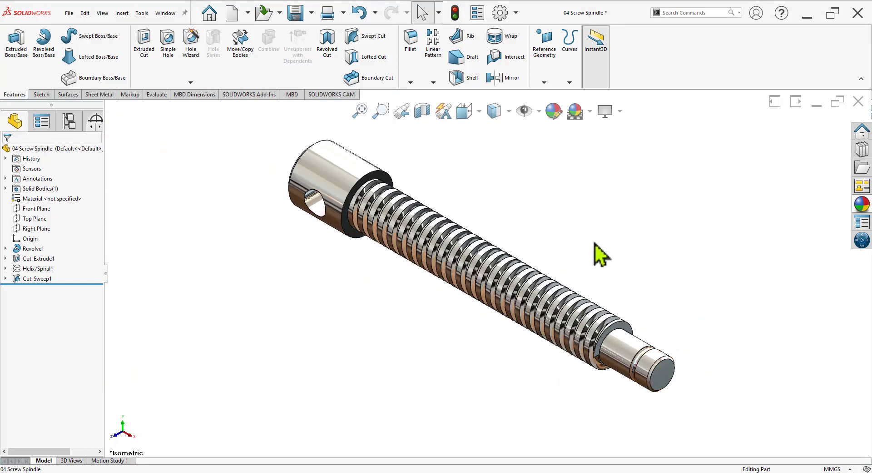
Orbit to a side-on view of the spindle's right end, then switch back to isometric.
{"action": "middle_click_drag", "start_coordinate": [565, 227], "coordinate": [572, 241]}
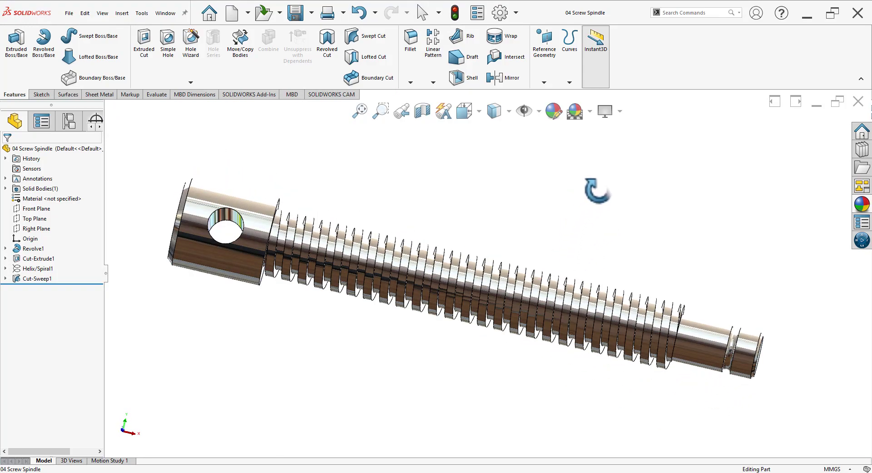
{"action": "middle_click_drag", "start_coordinate": [571, 240], "coordinate": [564, 255]}
{"action": "scroll", "coordinate": [698, 395], "scroll_direction": "down", "scroll_amount": 5}
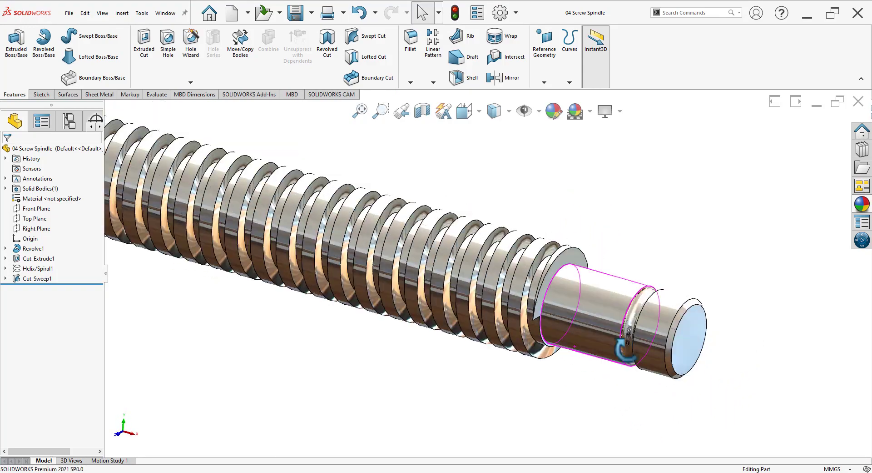
{"action": "middle_click_drag", "start_coordinate": [643, 340], "coordinate": [545, 313]}
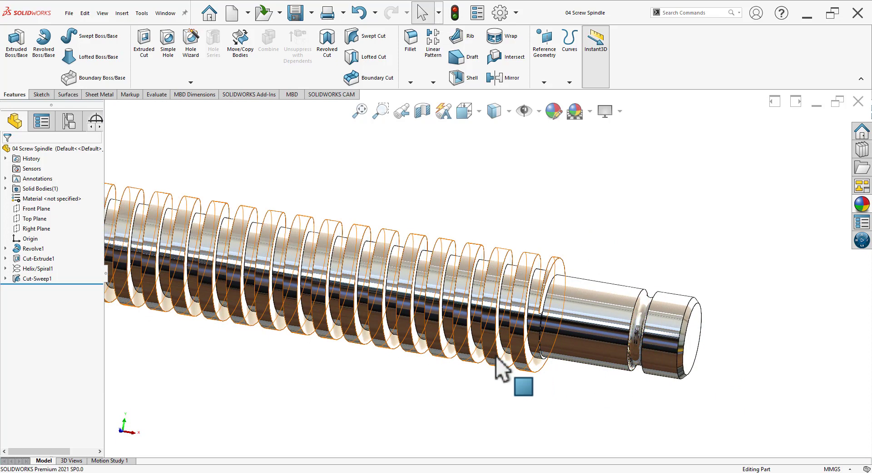
{"action": "key", "text": "space"}
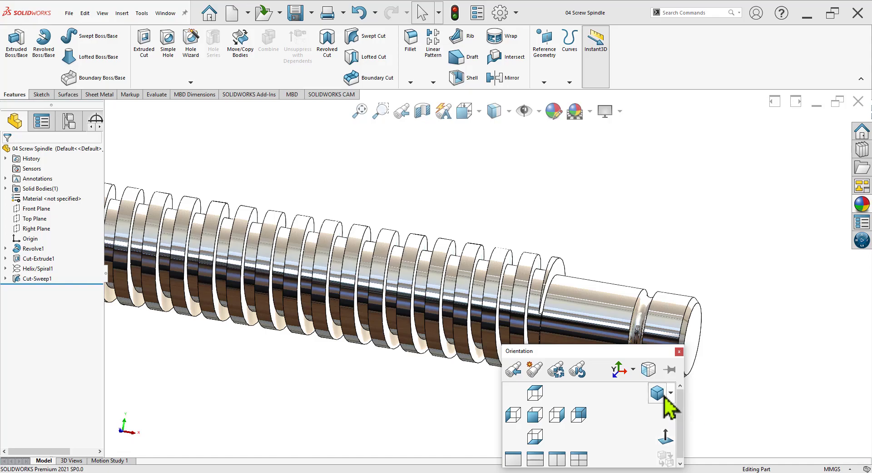
{"action": "left_click", "coordinate": [664, 395]}
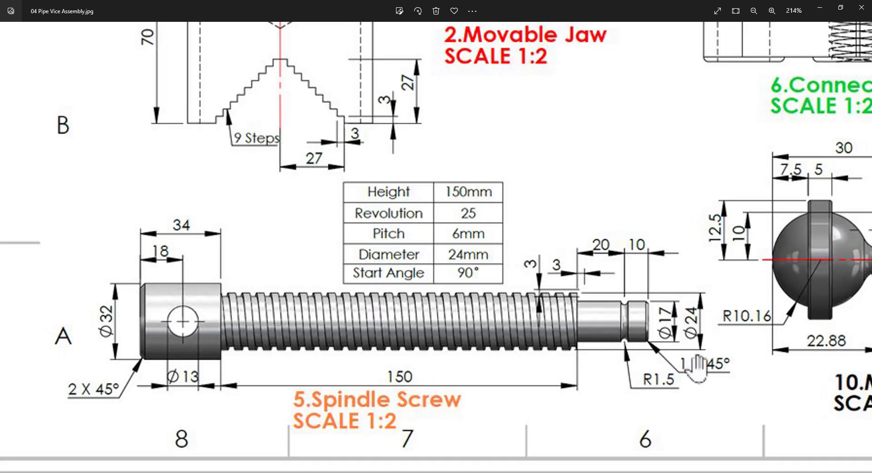
Close the 04 Screw Spindle part and pan and zoom the Pipe Vice Assembly drawing.
{"action": "scroll", "coordinate": [678, 386], "scroll_direction": "down", "scroll_amount": 3}
{"action": "scroll", "coordinate": [461, 375], "scroll_direction": "up", "scroll_amount": 2}
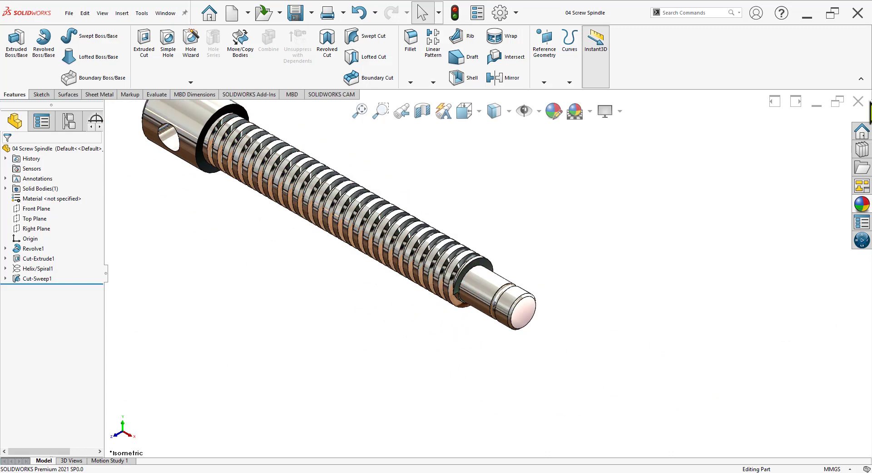
{"action": "left_click", "coordinate": [859, 102]}
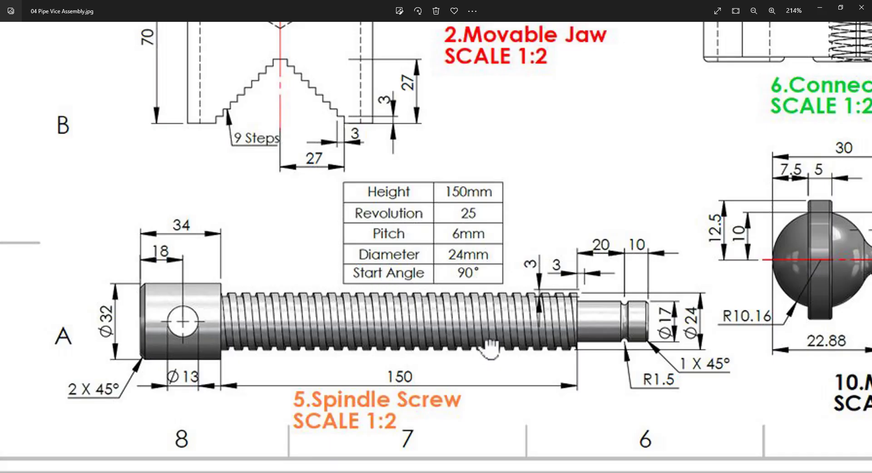
{"action": "left_click_drag", "start_coordinate": [489, 349], "coordinate": [411, 354]}
{"action": "scroll", "coordinate": [390, 338], "scroll_direction": "down", "scroll_amount": 5}
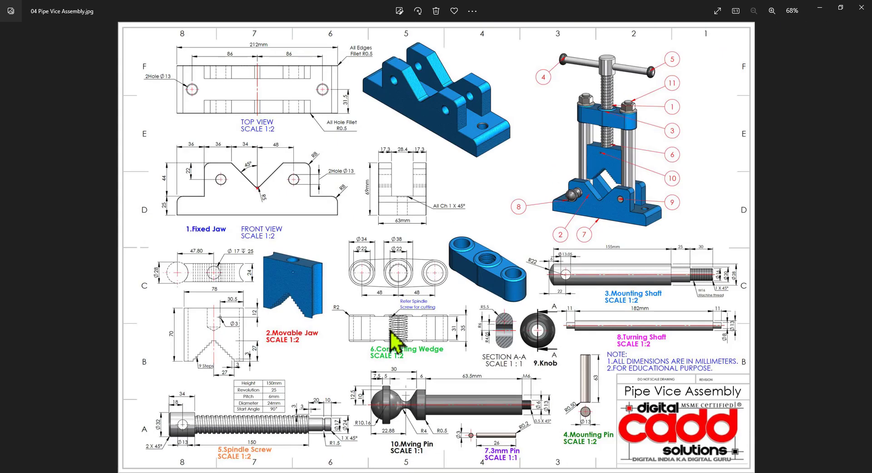
{"action": "scroll", "coordinate": [470, 436], "scroll_direction": "up", "scroll_amount": 2}
{"action": "scroll", "coordinate": [481, 443], "scroll_direction": "up", "scroll_amount": 1}
{"action": "scroll", "coordinate": [464, 418], "scroll_direction": "up", "scroll_amount": 1}
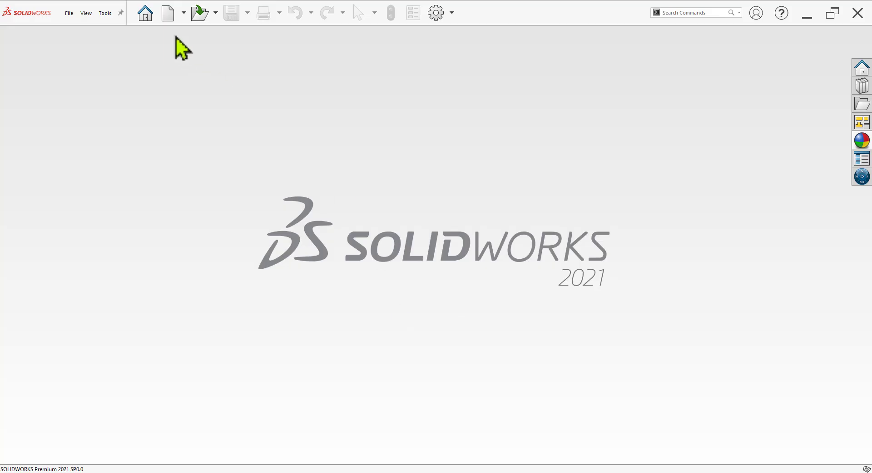
Create a new blank part and start a sketch on the Front Plane.
{"action": "left_click", "coordinate": [204, 211]}
{"action": "left_click", "coordinate": [359, 351]}
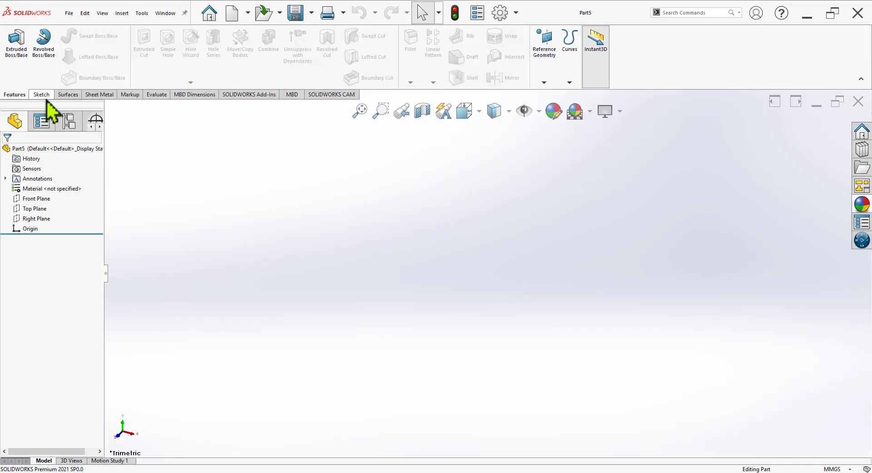
{"action": "left_click", "coordinate": [14, 51]}
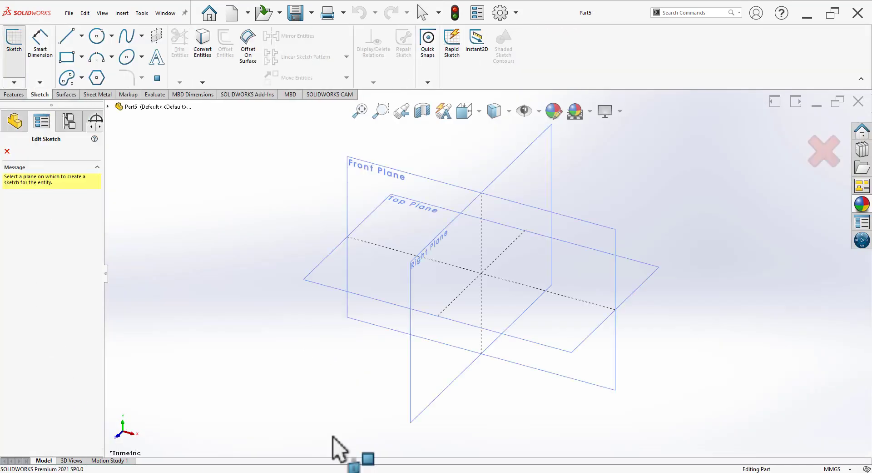
{"action": "left_click", "coordinate": [425, 190]}
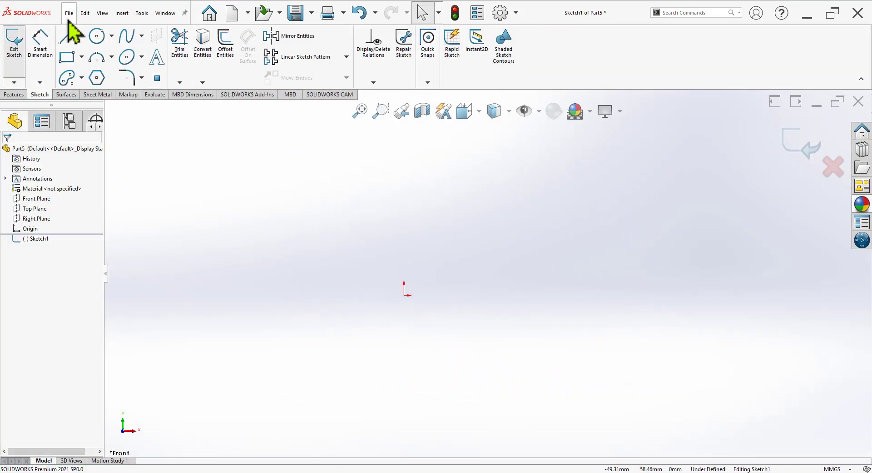
Draw infinite-length vertical and horizontal centerlines through the origin.
{"action": "left_click", "coordinate": [82, 36]}
{"action": "left_click", "coordinate": [86, 69]}
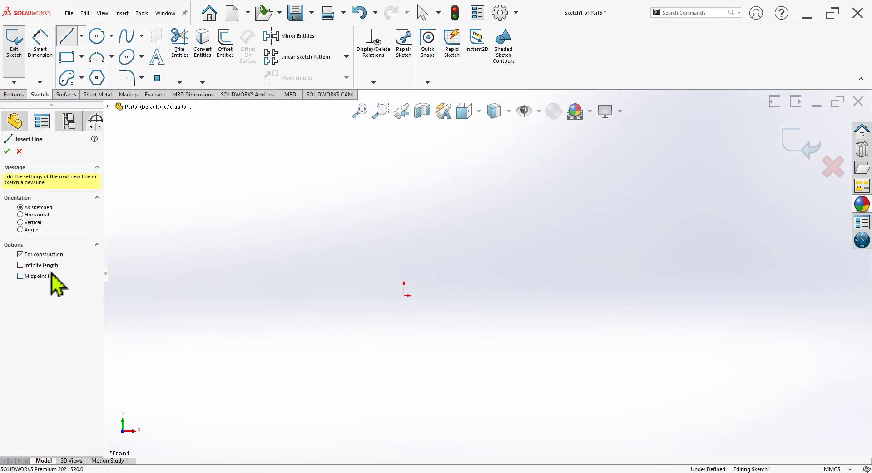
{"action": "left_click", "coordinate": [49, 267]}
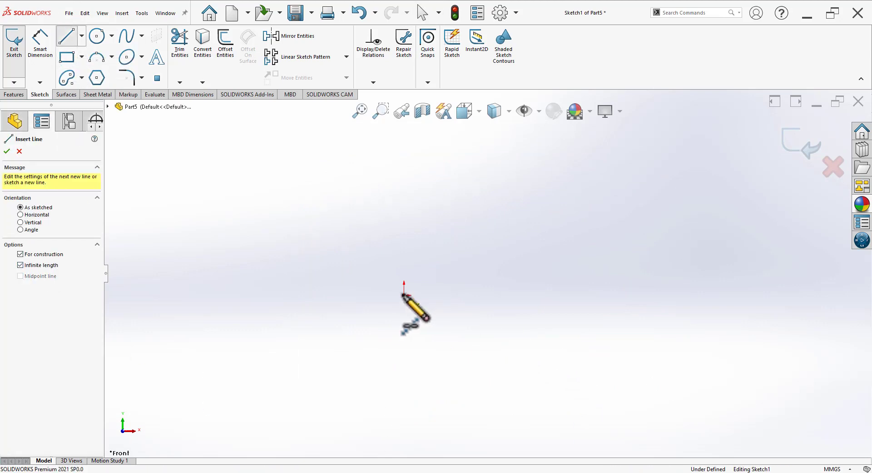
{"action": "left_click", "coordinate": [404, 294]}
{"action": "left_click", "coordinate": [404, 318]}
{"action": "left_click", "coordinate": [404, 294]}
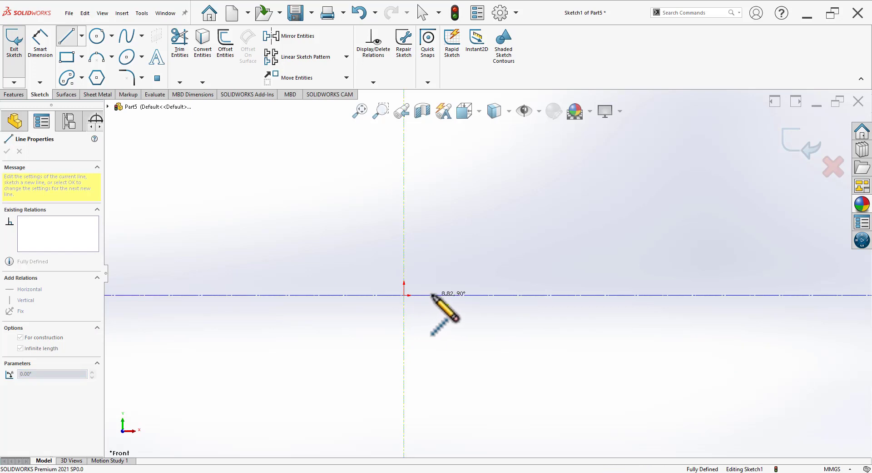
{"action": "left_click", "coordinate": [432, 294]}
{"action": "left_click", "coordinate": [8, 151]}
{"action": "left_click", "coordinate": [19, 151]}
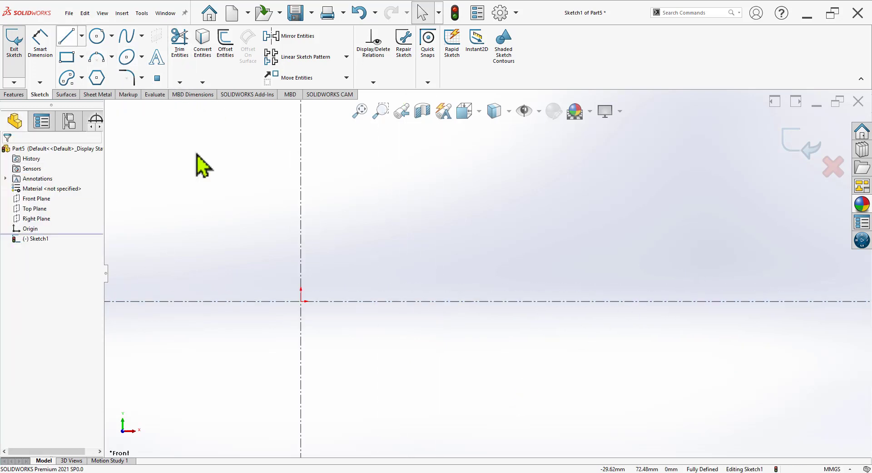
Line the stepped shaft outline from the origin along the centreline to the right end and back.
{"action": "key", "text": "l"}
{"action": "left_click", "coordinate": [301, 300]}
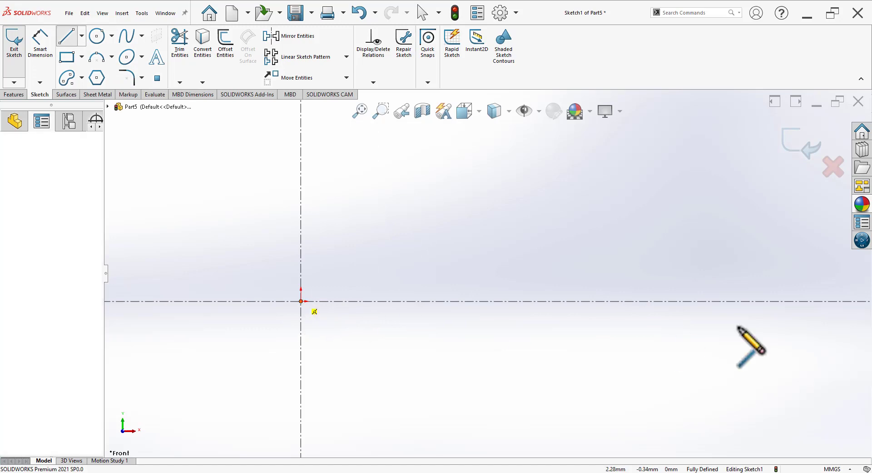
{"action": "left_click", "coordinate": [776, 301]}
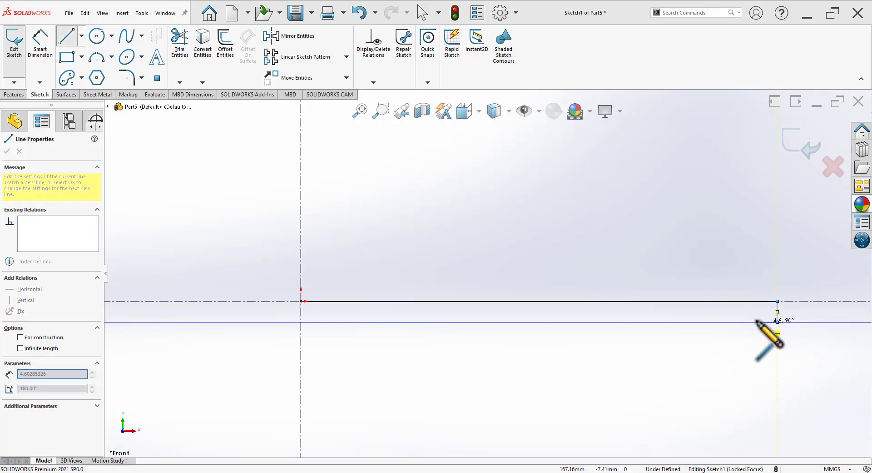
{"action": "left_click", "coordinate": [777, 322]}
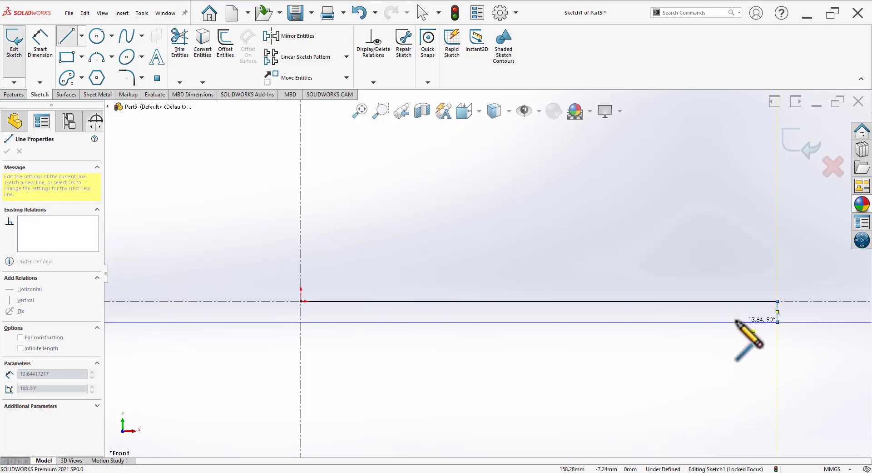
{"action": "left_click", "coordinate": [729, 321]}
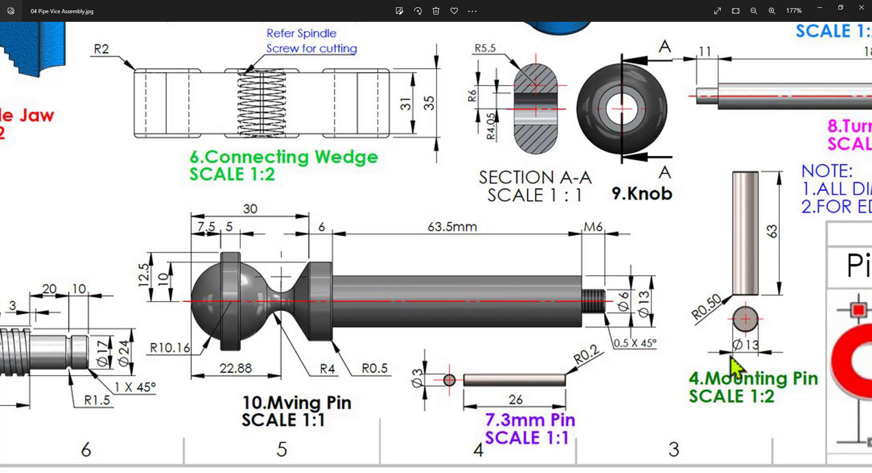
{"action": "left_click", "coordinate": [728, 352]}
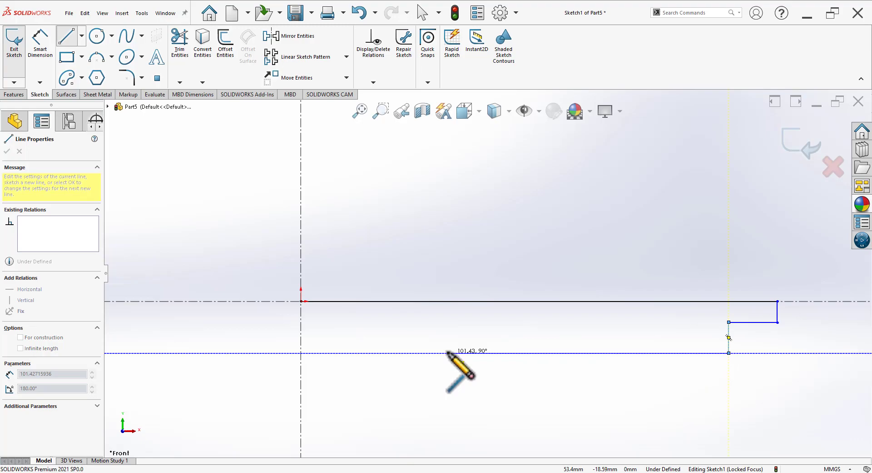
{"action": "left_click", "coordinate": [449, 353]}
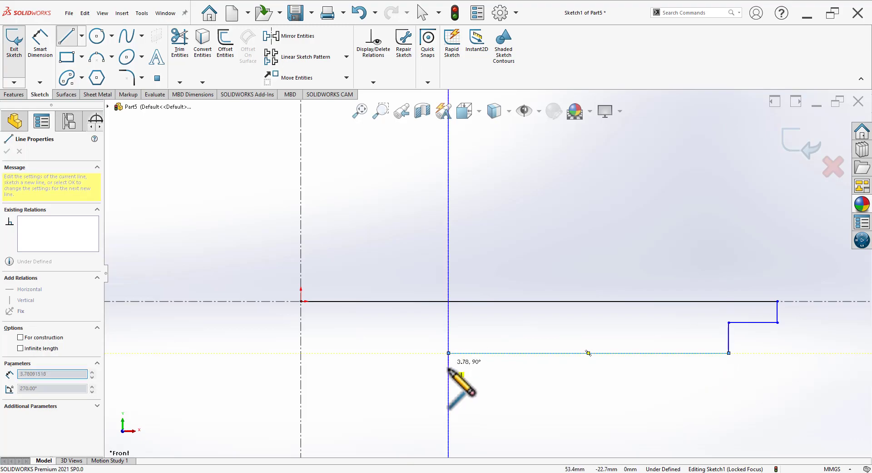
{"action": "key", "text": "Escape"}
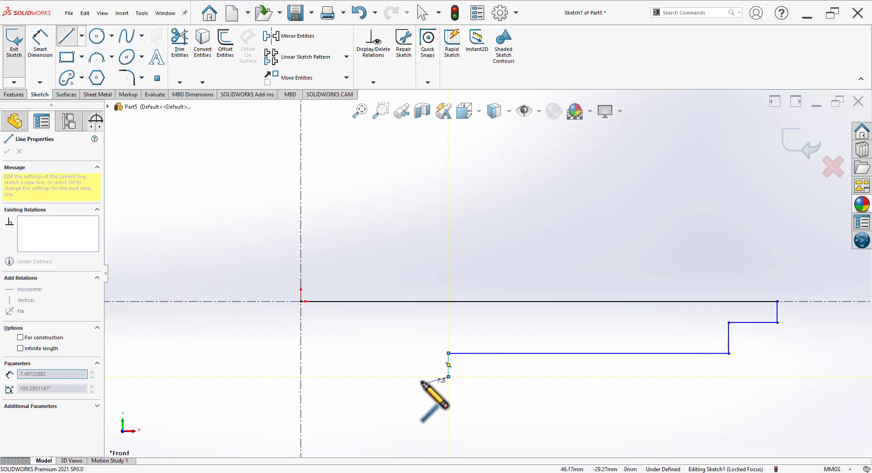
Add the short step, sloped neck, small neck arc and ball arc closing at the origin.
{"action": "left_click", "coordinate": [448, 376]}
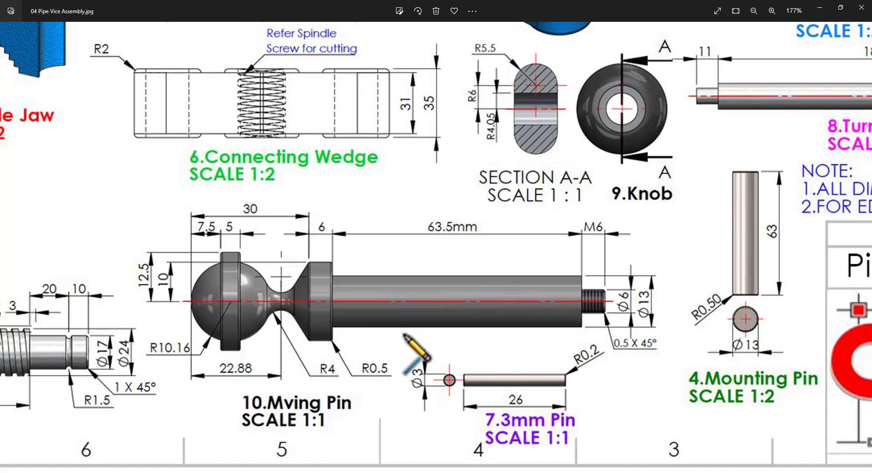
{"action": "left_click", "coordinate": [424, 377]}
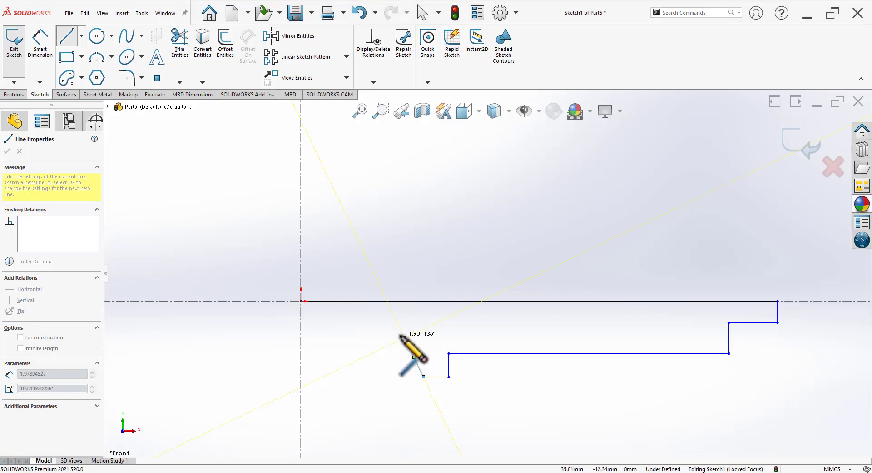
{"action": "left_click", "coordinate": [405, 338]}
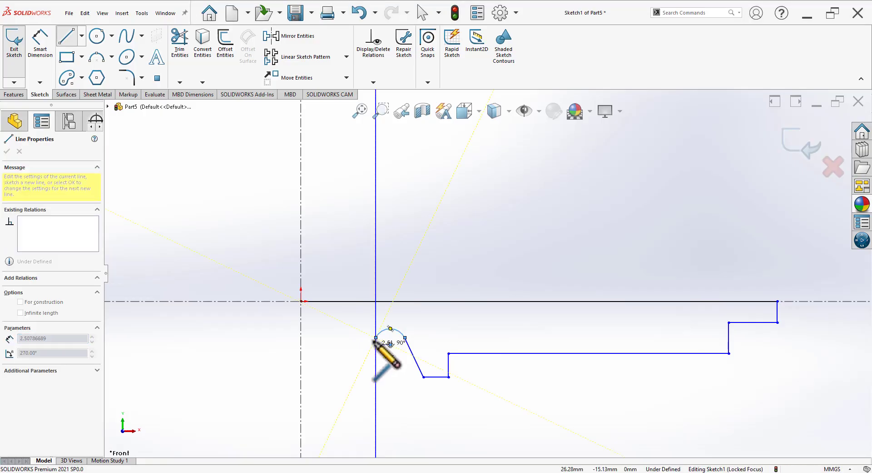
{"action": "left_click", "coordinate": [376, 338]}
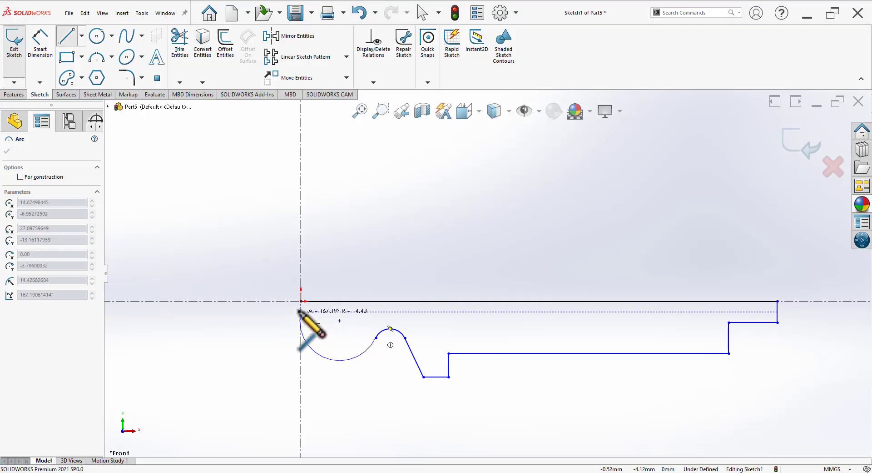
{"action": "left_click", "coordinate": [301, 301]}
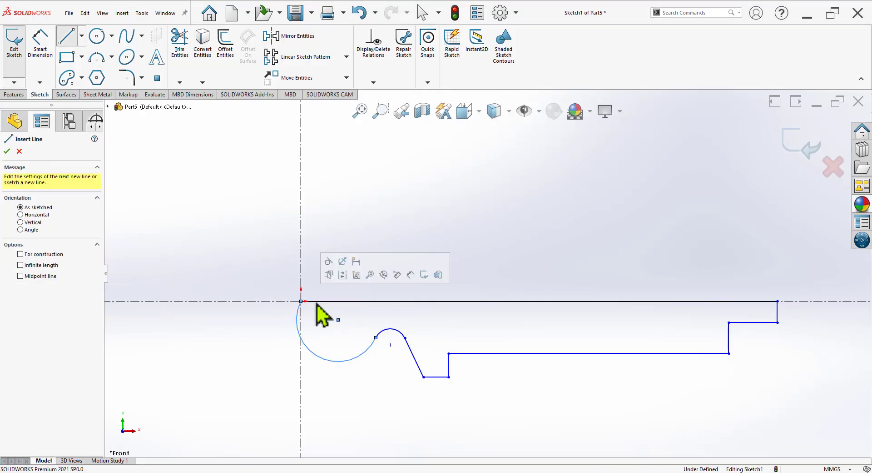
Make the top line collinear with the centreline and drag the right step corner down.
{"action": "right_click", "coordinate": [508, 208]}
{"action": "left_click", "coordinate": [530, 214]}
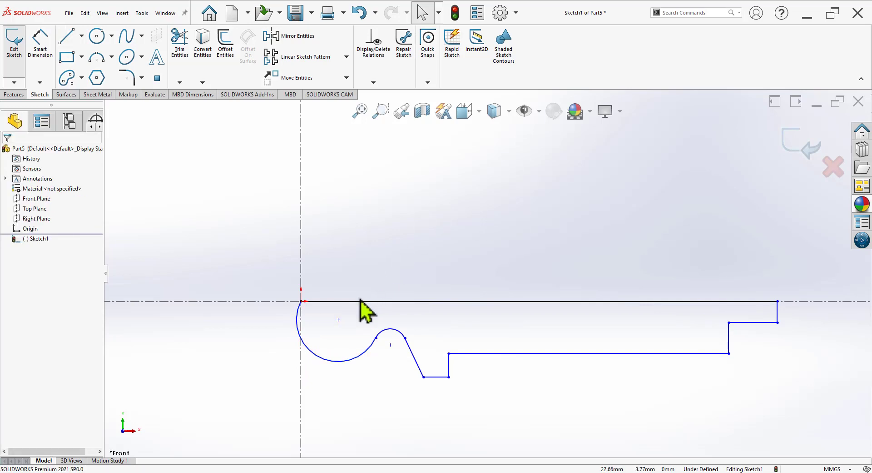
{"action": "left_click", "coordinate": [366, 348]}
{"action": "left_click", "coordinate": [357, 300]}
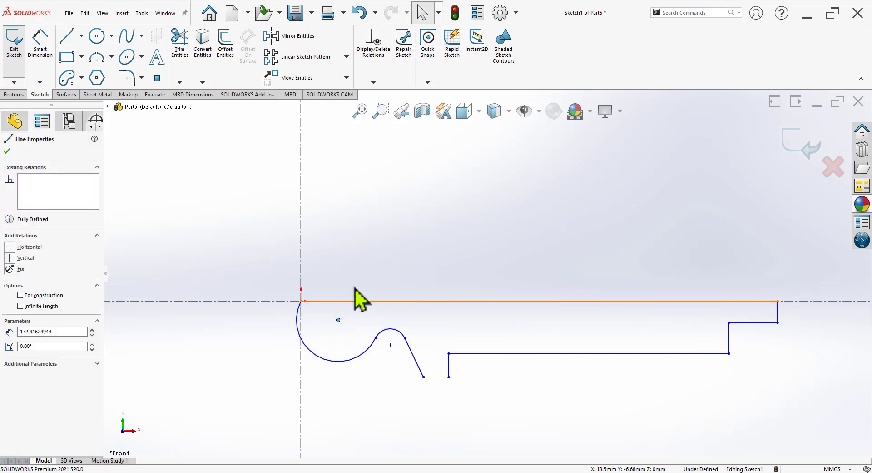
{"action": "left_click", "coordinate": [359, 301], "text": "ctrl"}
{"action": "left_click", "coordinate": [384, 268]}
{"action": "left_click", "coordinate": [395, 232]}
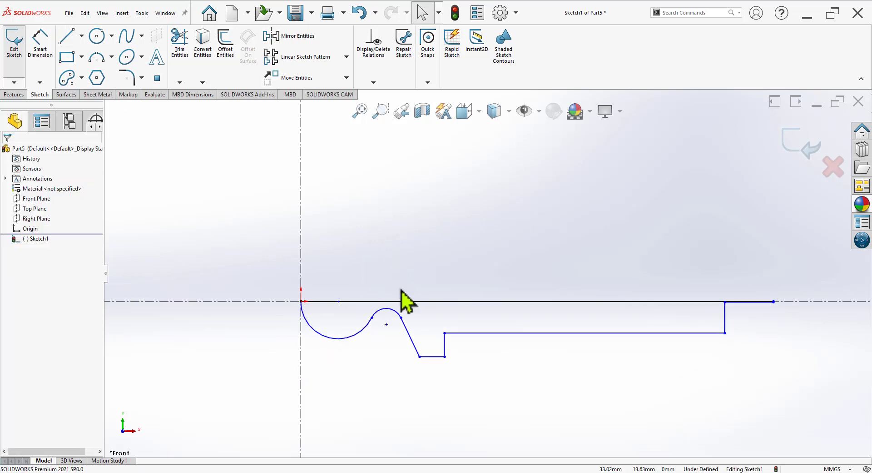
{"action": "left_click", "coordinate": [725, 302]}
{"action": "left_click_drag", "start_coordinate": [725, 315], "coordinate": [731, 325]}
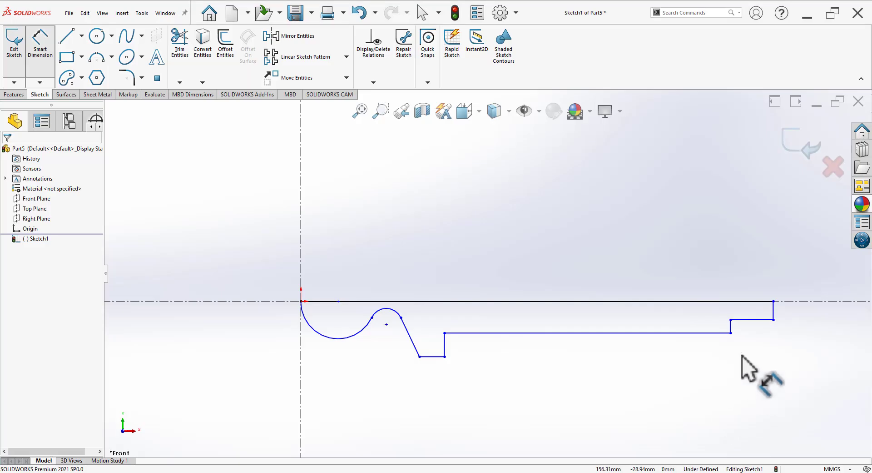
Dimension the thread end to 6 and the shaft height to 13.
{"action": "left_click", "coordinate": [768, 320]}
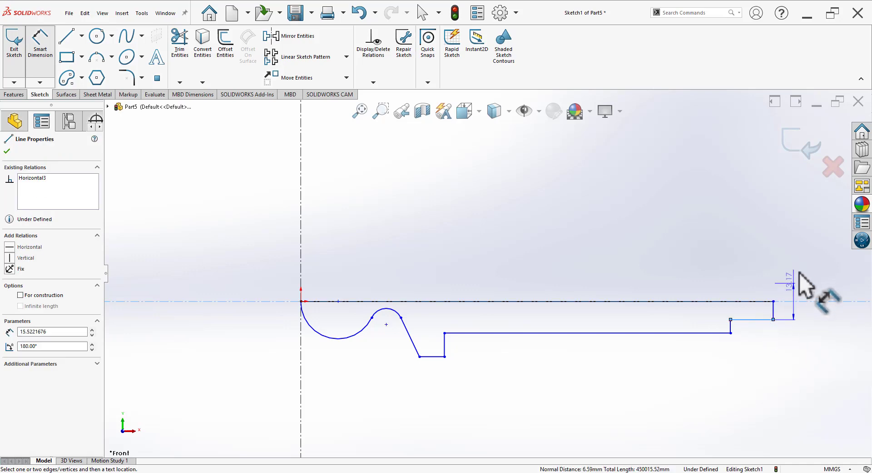
{"action": "left_click", "coordinate": [812, 269]}
{"action": "type", "text": "6"}
{"action": "key", "text": "Return"}
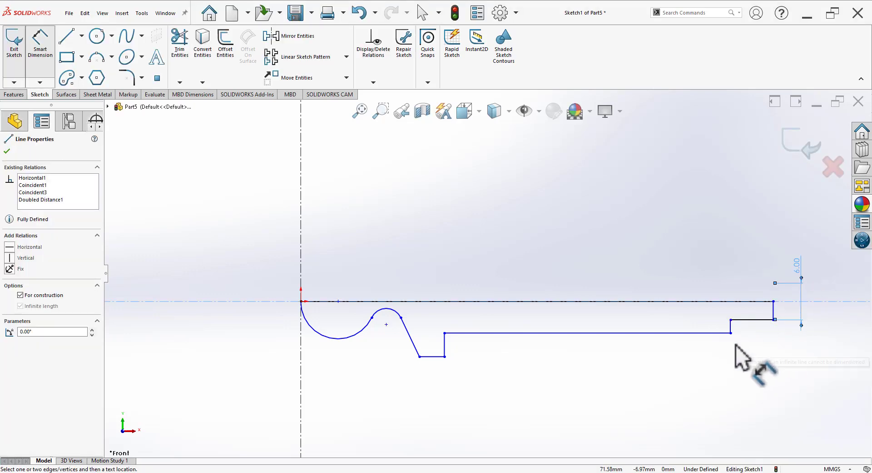
{"action": "left_click", "coordinate": [723, 334]}
{"action": "left_click", "coordinate": [852, 271]}
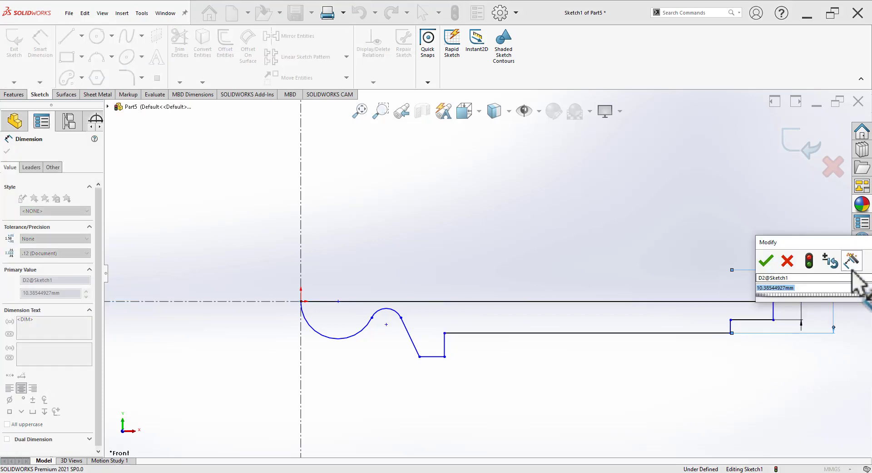
{"action": "type", "text": "413"}
{"action": "key", "text": "BackSpace"}
{"action": "key", "text": "BackSpace"}
{"action": "key", "text": "BackSpace"}
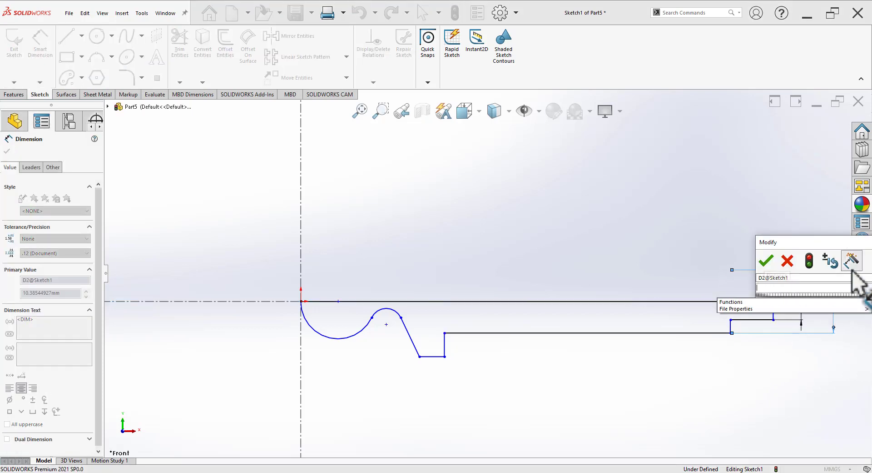
{"action": "type", "text": "13"}
{"action": "key", "text": "Return"}
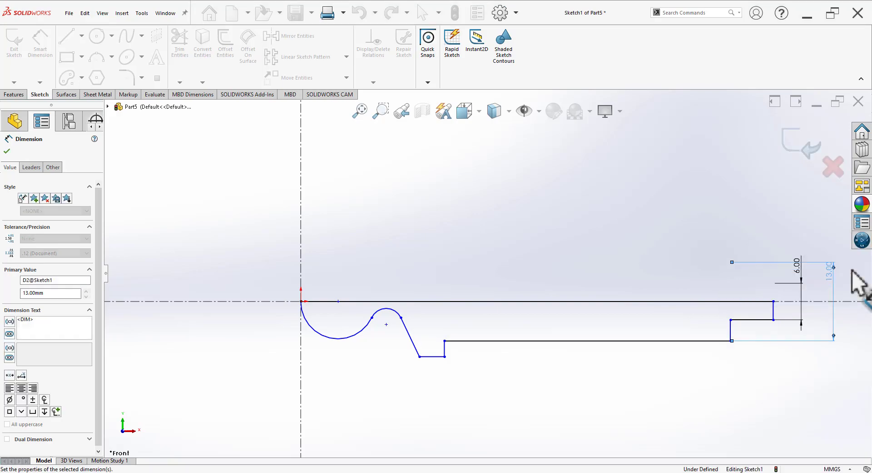
{"action": "left_click", "coordinate": [536, 404]}
Dimension the lower shaft line to 63.50, drag the step corner right, and show the reference drawing.
{"action": "key", "text": "alt+Tab"}
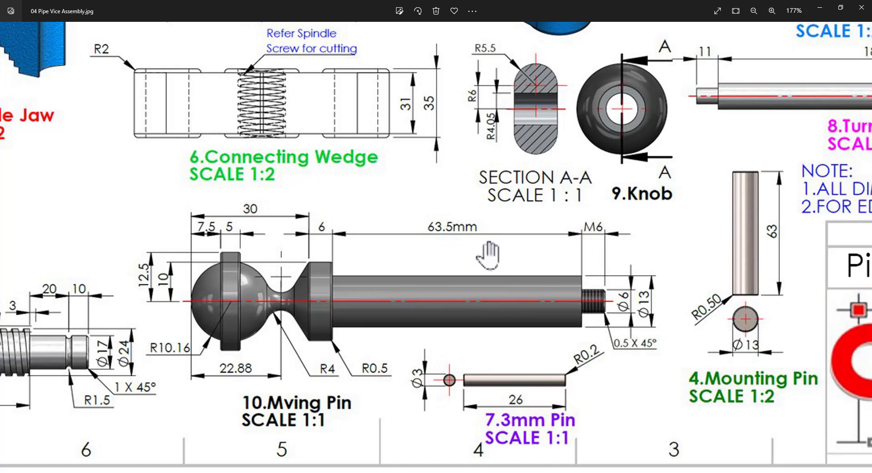
{"action": "key", "text": "alt+Tab"}
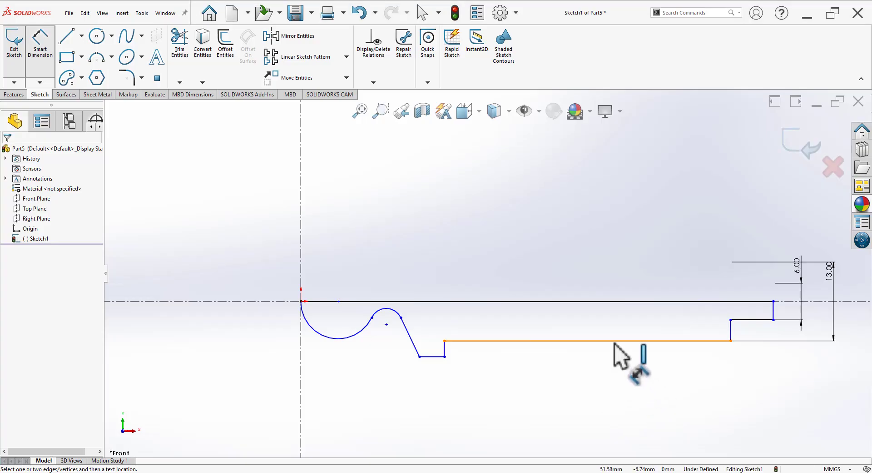
{"action": "left_click", "coordinate": [618, 341]}
{"action": "left_click", "coordinate": [631, 399]}
{"action": "type", "text": "63.5"}
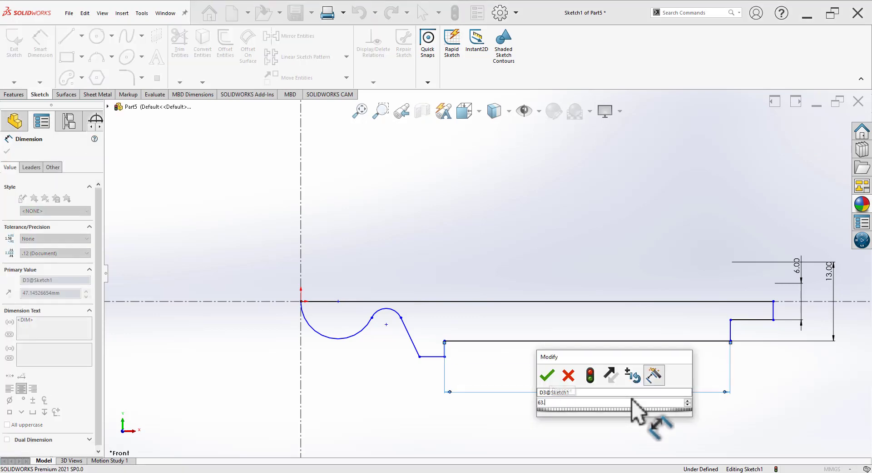
{"action": "key", "text": "Return"}
{"action": "key", "text": "Escape"}
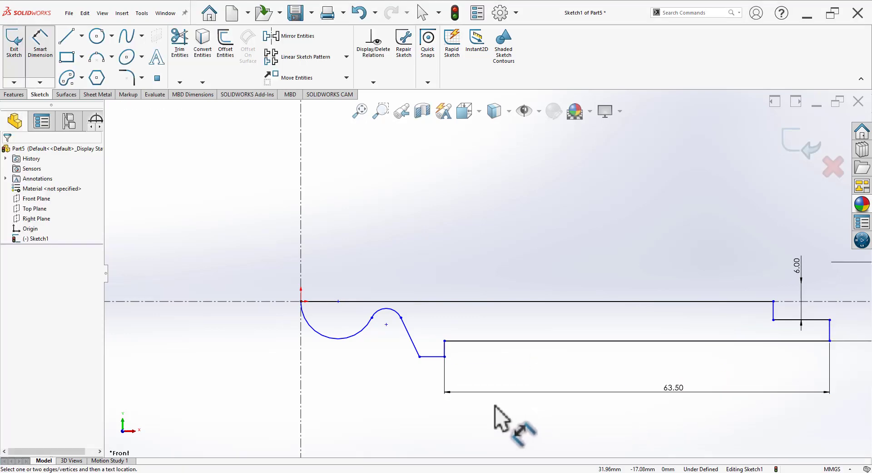
{"action": "key", "text": "f"}
{"action": "key", "text": "Escape"}
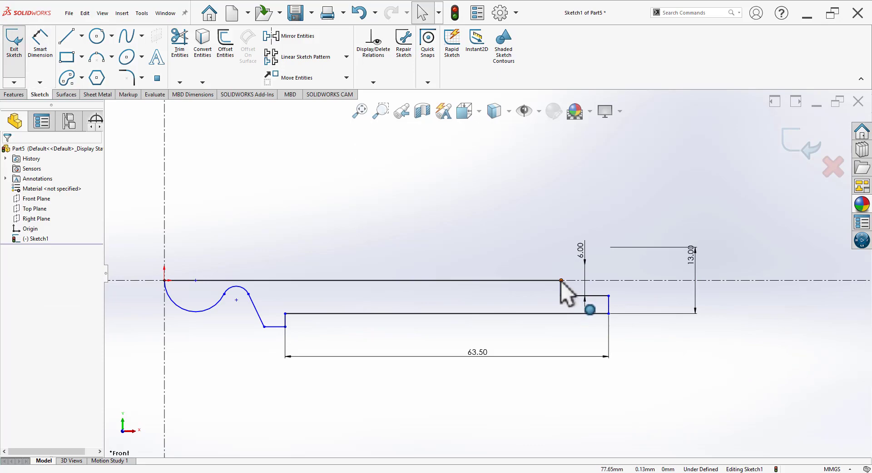
{"action": "left_click_drag", "start_coordinate": [563, 281], "coordinate": [651, 288]}
{"action": "key", "text": "alt+Tab"}
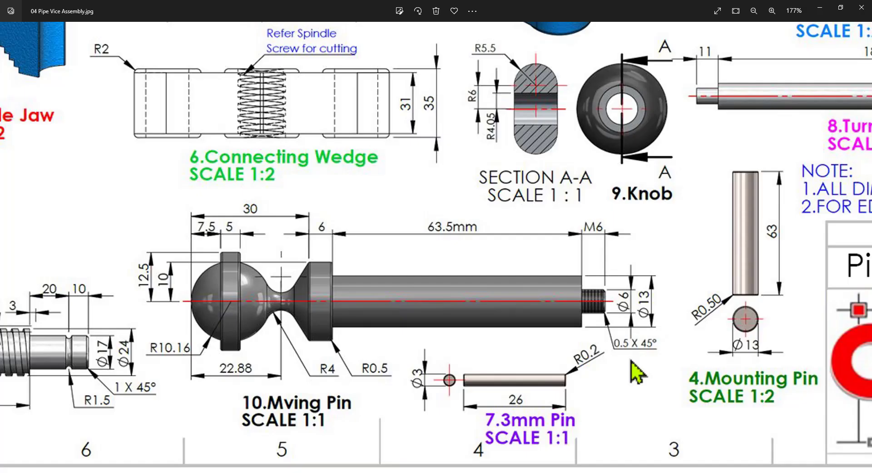
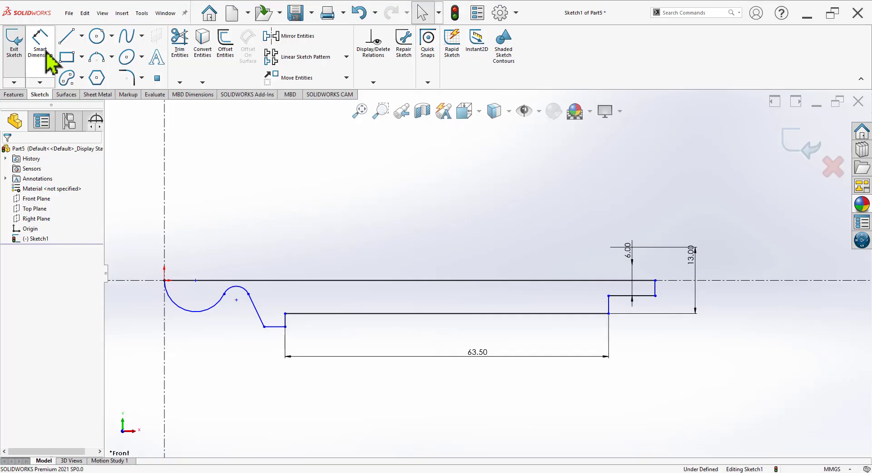
Dimension the neck step line to 6 mm.
{"action": "left_click", "coordinate": [45, 50]}
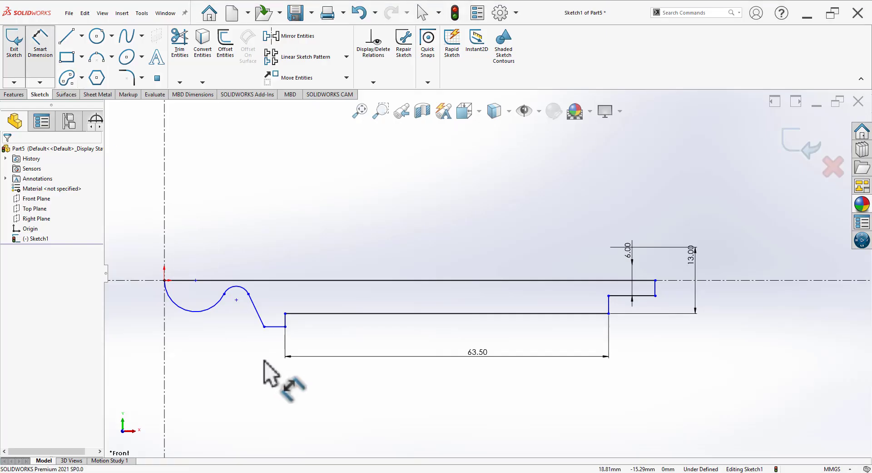
{"action": "left_click", "coordinate": [274, 326]}
{"action": "left_click", "coordinate": [274, 357]}
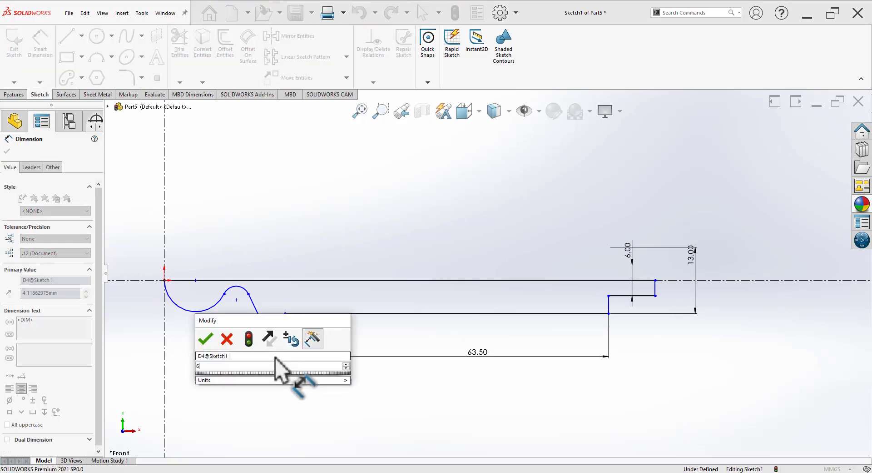
{"action": "type", "text": "6"}
{"action": "key", "text": "Return"}
{"action": "key", "text": "Escape"}
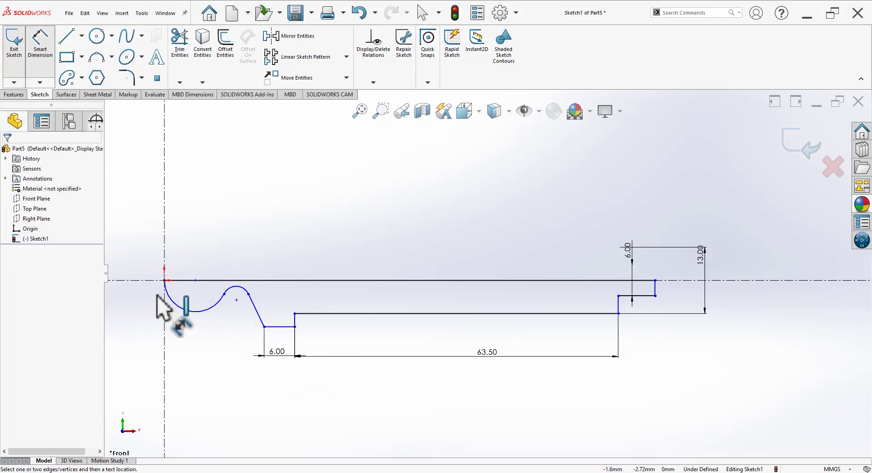
{"action": "scroll", "coordinate": [166, 302], "scroll_direction": "down", "scroll_amount": 2}
{"action": "key", "text": "alt+Tab"}
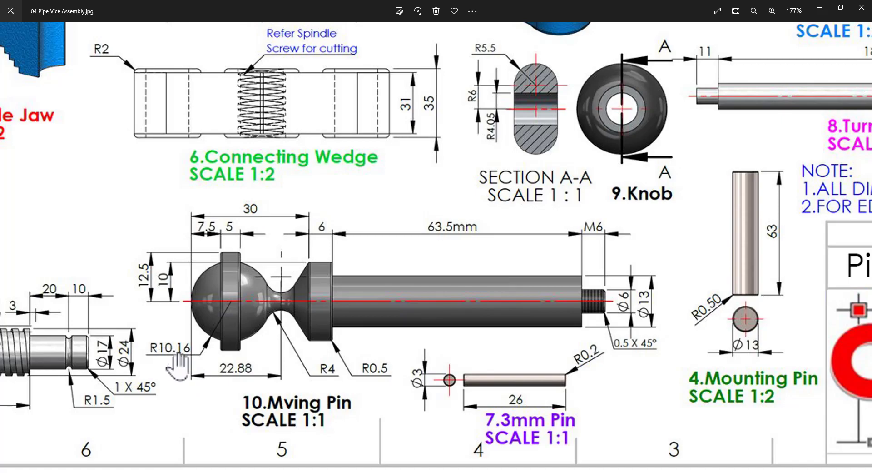
{"action": "key", "text": "alt+Tab"}
Add the R10.16 radius dimension to the large ball arc.
{"action": "left_click", "coordinate": [229, 315]}
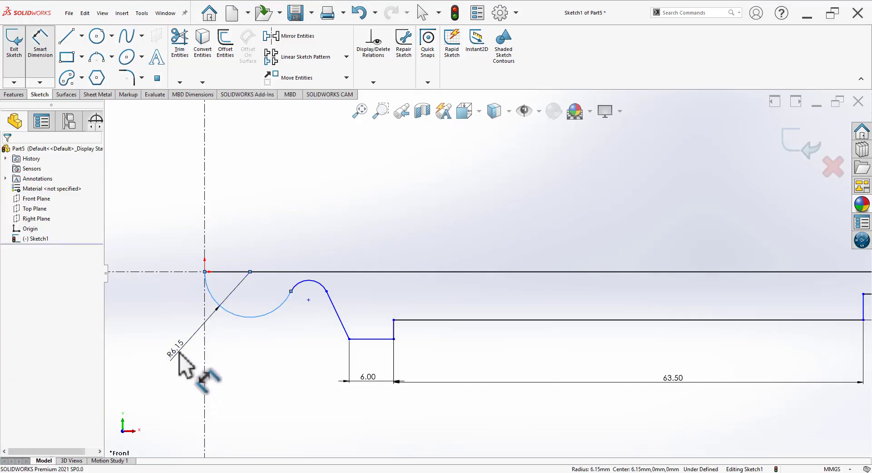
{"action": "left_click", "coordinate": [179, 352]}
{"action": "key", "text": "Return"}
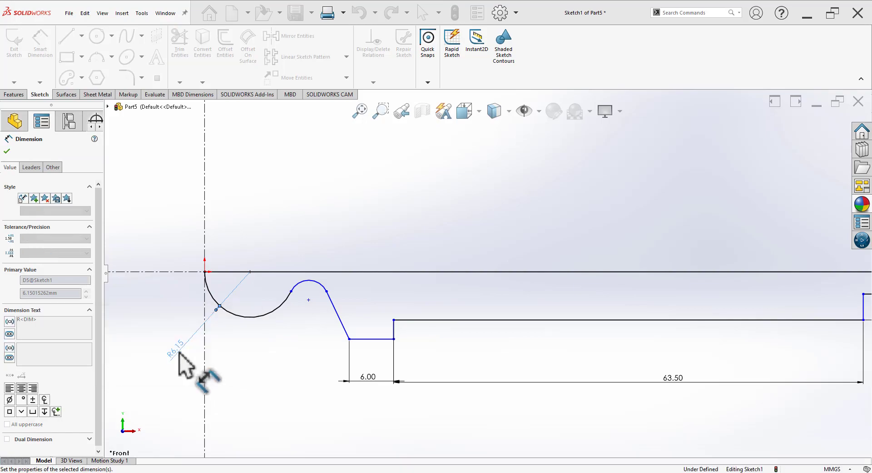
{"action": "key", "text": "Escape"}
{"action": "key", "text": "alt+Tab"}
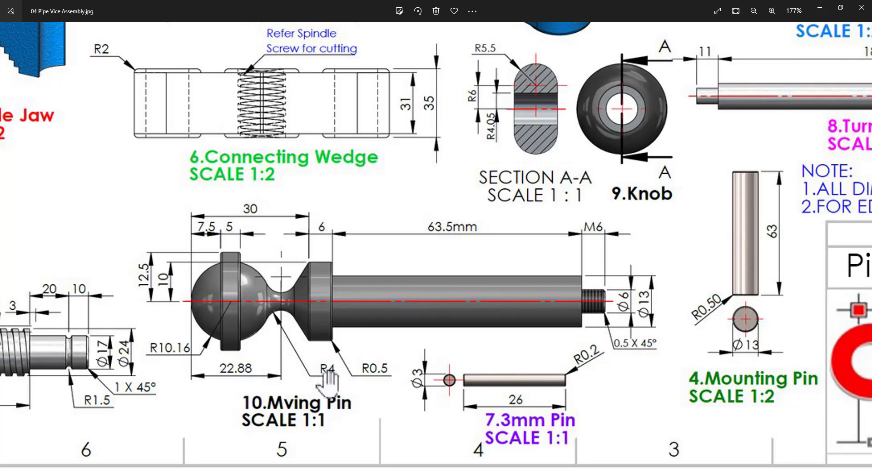
{"action": "key", "text": "alt+Tab"}
Dimension the small neck arc as R4.
{"action": "left_click", "coordinate": [371, 295]}
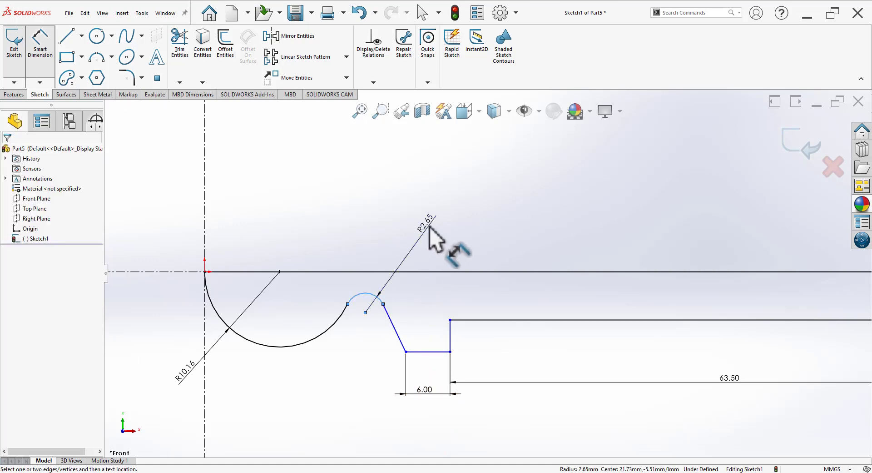
{"action": "left_click", "coordinate": [432, 239]}
{"action": "type", "text": "4"}
{"action": "key", "text": "Return"}
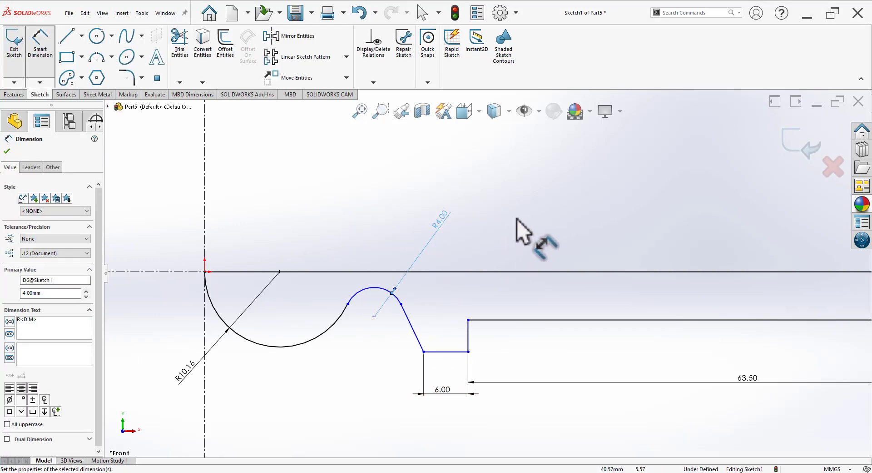
{"action": "key", "text": "Escape"}
{"action": "key", "text": "alt+Tab"}
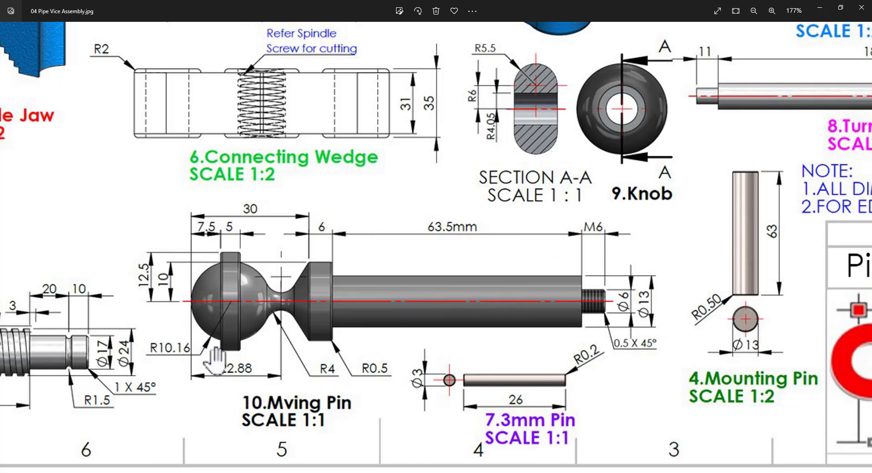
{"action": "key", "text": "alt+Tab"}
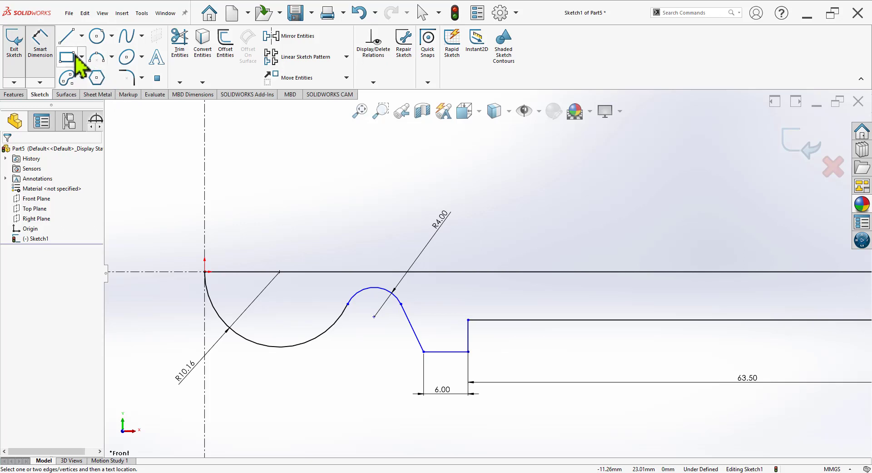
Draw a corner rectangle from the centreline down below the profile.
{"action": "left_click", "coordinate": [74, 58]}
{"action": "left_click", "coordinate": [261, 271]}
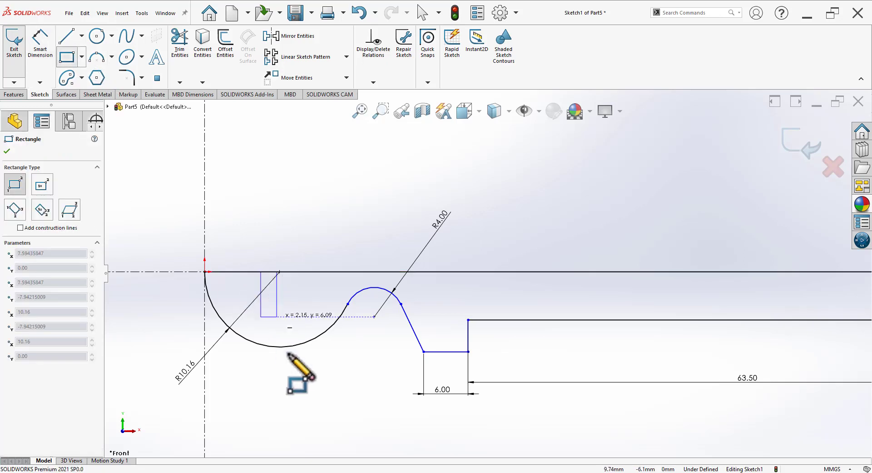
{"action": "left_click", "coordinate": [300, 397]}
{"action": "key", "text": "Escape"}
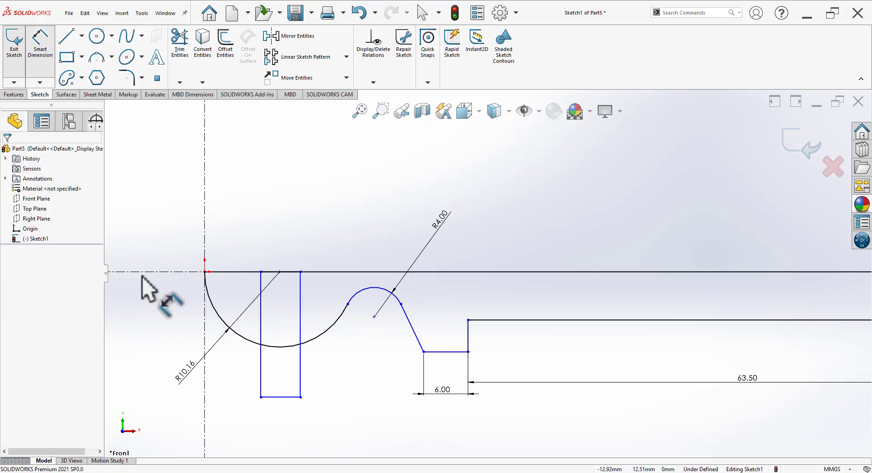
{"action": "key", "text": "alt+Tab"}
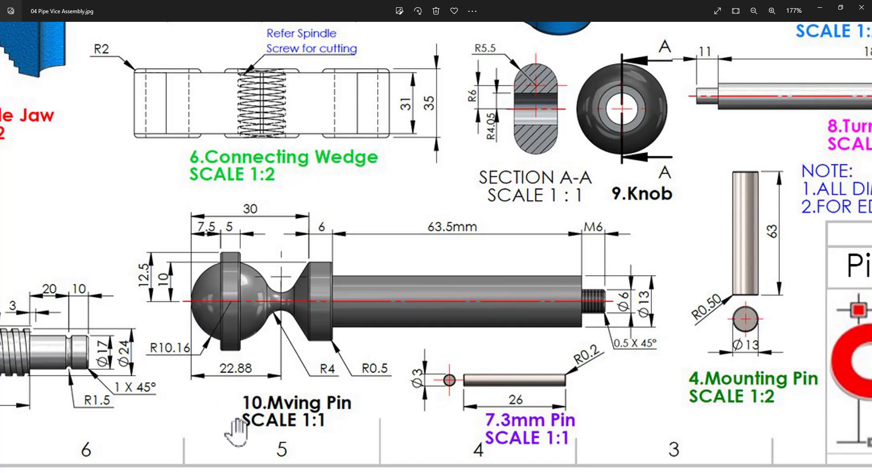
{"action": "key", "text": "alt+Tab"}
Dimension the rectangle 7.50 mm from the origin and 5 mm wide.
{"action": "left_click", "coordinate": [205, 272]}
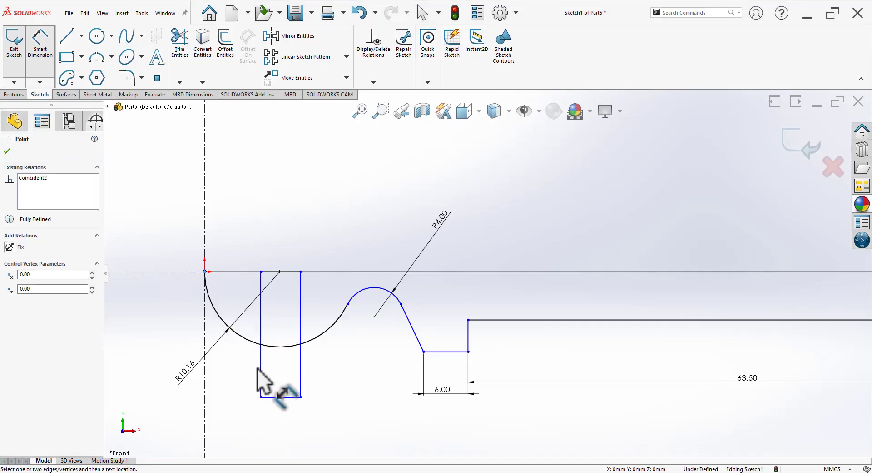
{"action": "left_click", "coordinate": [261, 370]}
{"action": "left_click", "coordinate": [244, 431]}
{"action": "type", "text": "7"}
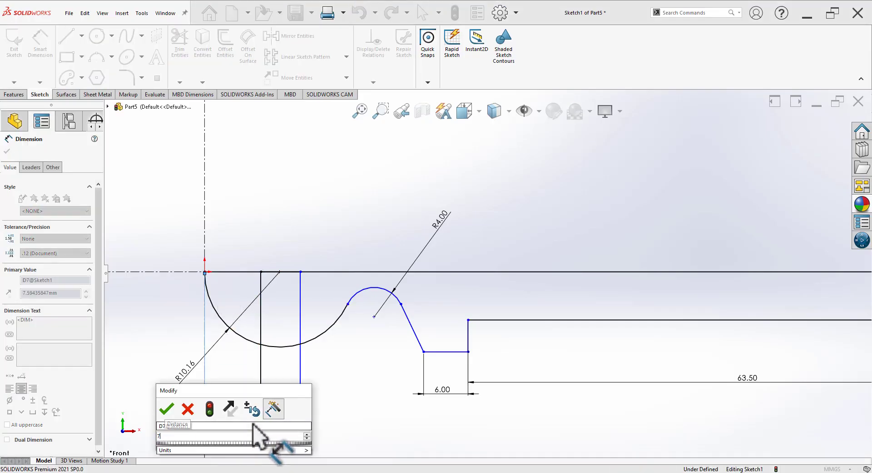
{"action": "type", "text": ".5"}
{"action": "key", "text": "Return"}
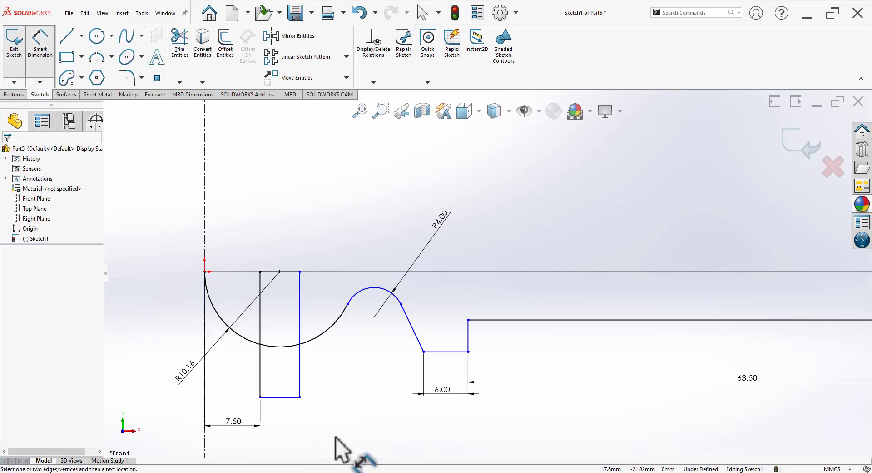
{"action": "key", "text": "alt+Tab"}
{"action": "key", "text": "alt+Tab"}
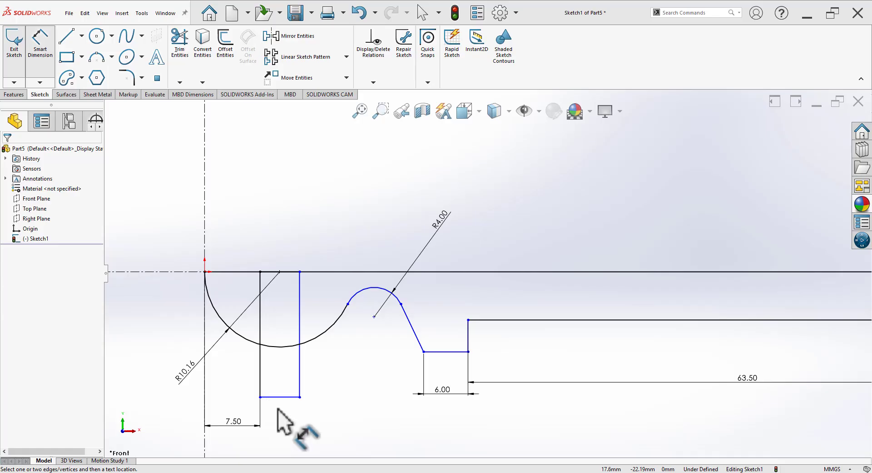
{"action": "left_click", "coordinate": [286, 397]}
{"action": "left_click", "coordinate": [297, 422]}
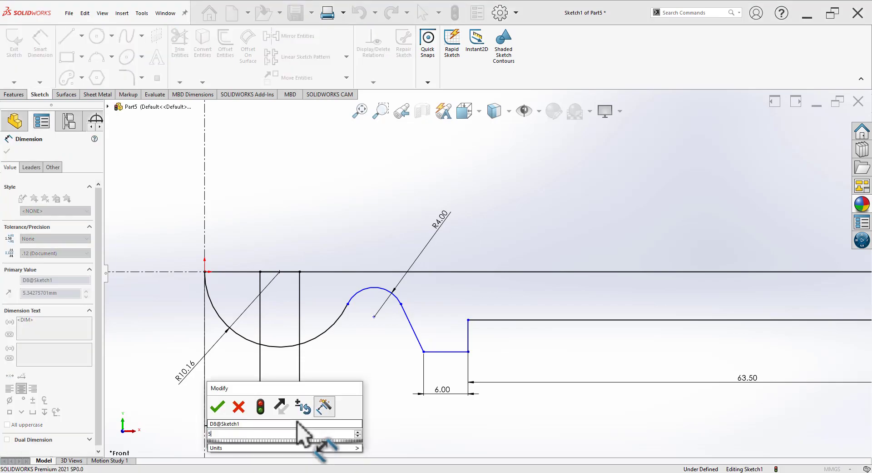
{"action": "type", "text": "5"}
{"action": "key", "text": "Return"}
{"action": "key", "text": "alt+Tab"}
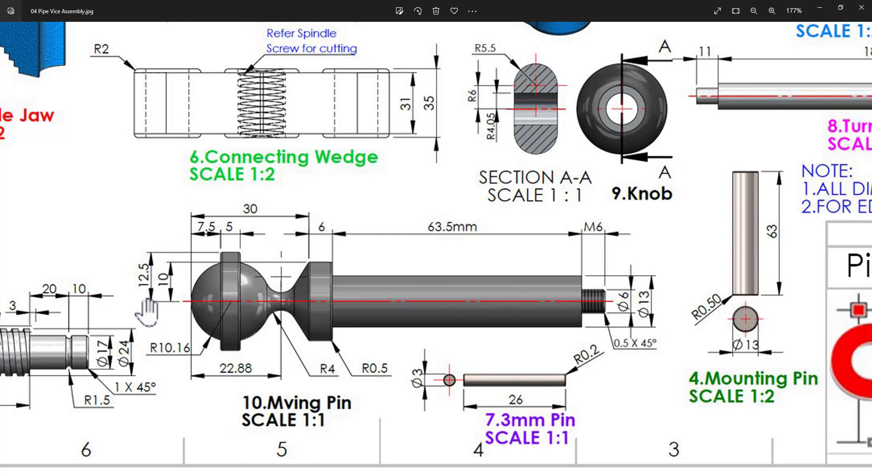
{"action": "key", "text": "alt+Tab"}
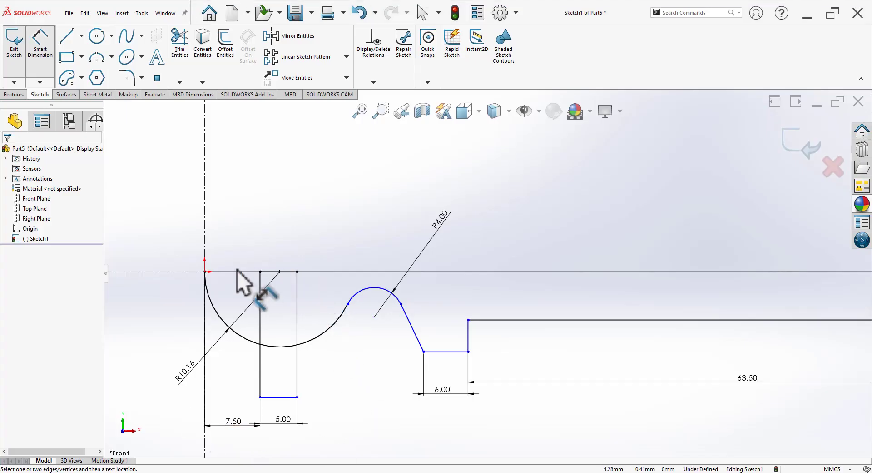
Set the collar's bottom corner 12.50 mm below the centreline.
{"action": "left_click", "coordinate": [248, 272]}
{"action": "left_click", "coordinate": [260, 397]}
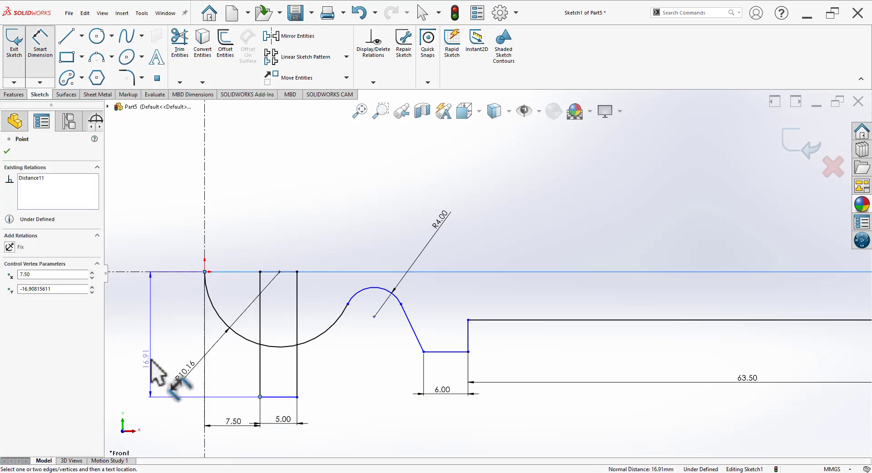
{"action": "left_click", "coordinate": [151, 360]}
{"action": "type", "text": "12.5"}
{"action": "key", "text": "Return"}
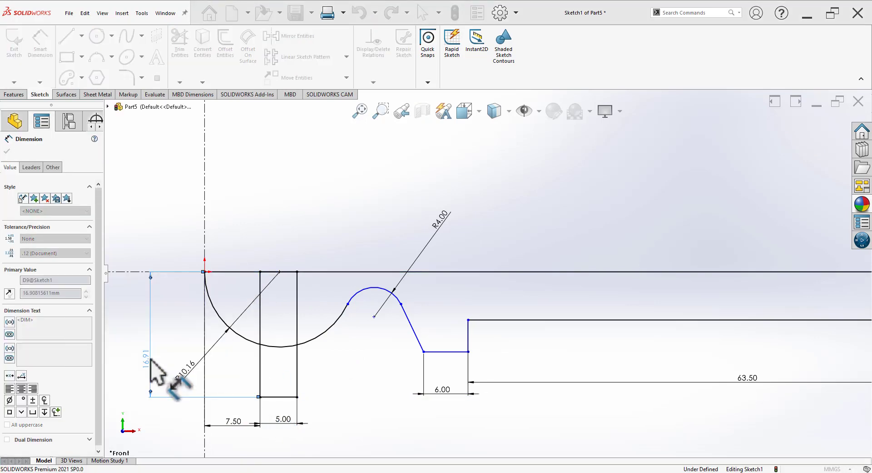
{"action": "key", "text": "Escape"}
{"action": "key", "text": "alt+Tab"}
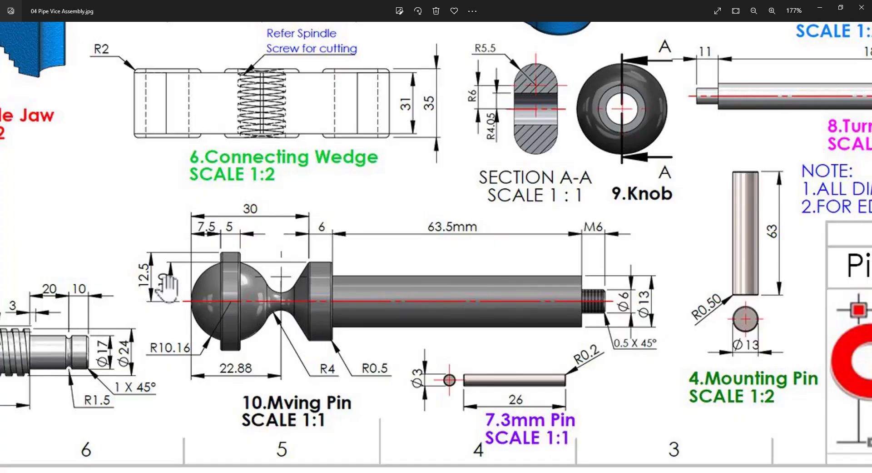
{"action": "key", "text": "alt+Tab"}
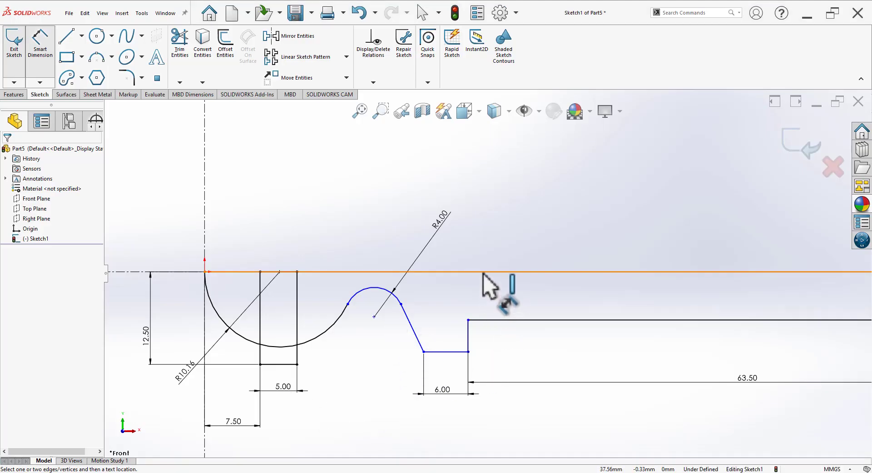
{"action": "left_click", "coordinate": [483, 271]}
{"action": "key", "text": "alt+Tab"}
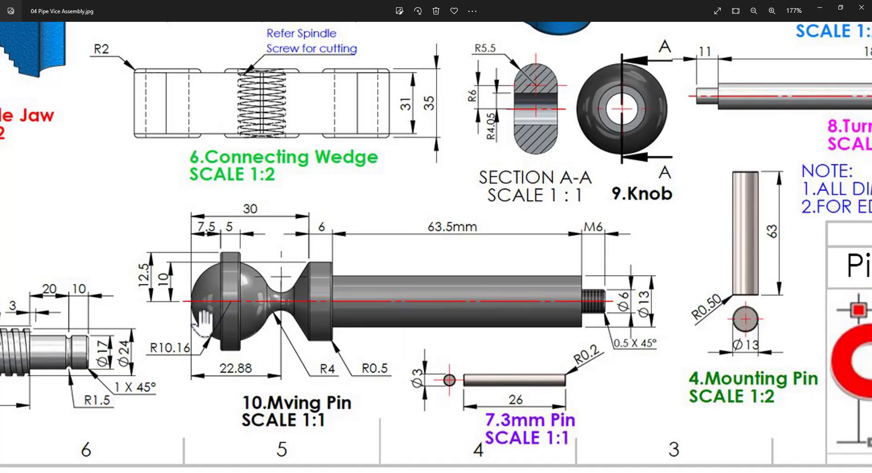
Dimension the neck step height to 10 mm.
{"action": "key", "text": "alt+Tab"}
{"action": "left_click", "coordinate": [183, 347]}
{"action": "left_click", "coordinate": [189, 309]}
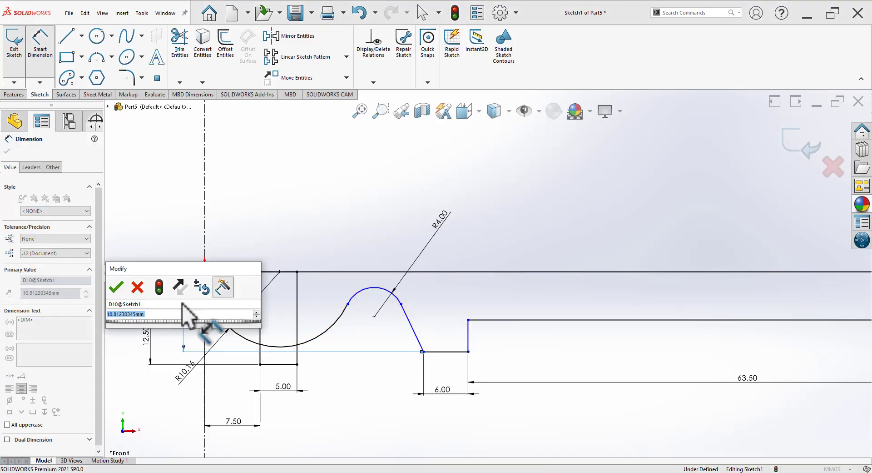
{"action": "type", "text": "10"}
{"action": "key", "text": "Return"}
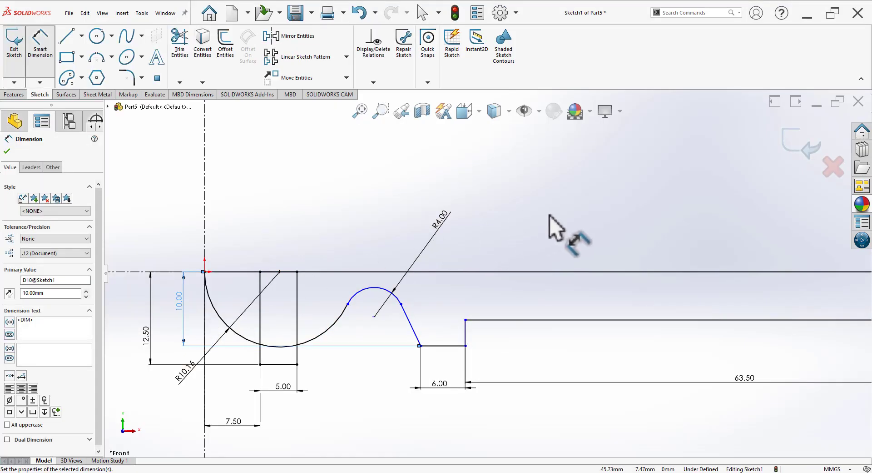
{"action": "key", "text": "alt+Tab"}
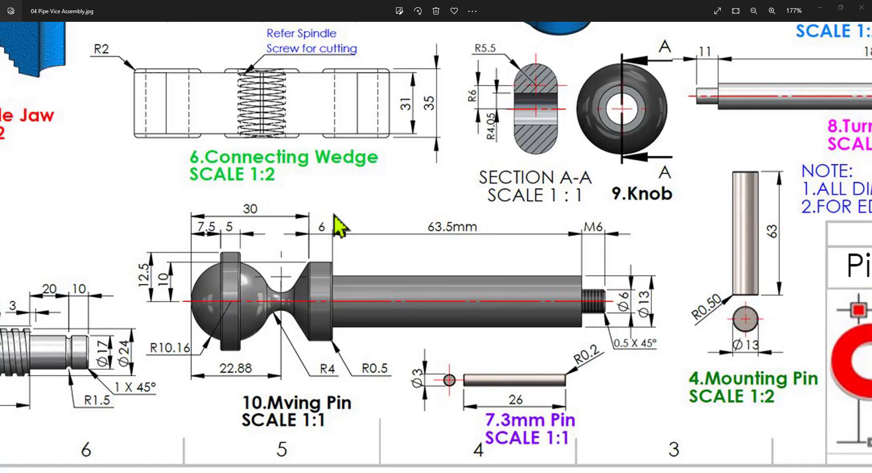
{"action": "key", "text": "alt+Tab"}
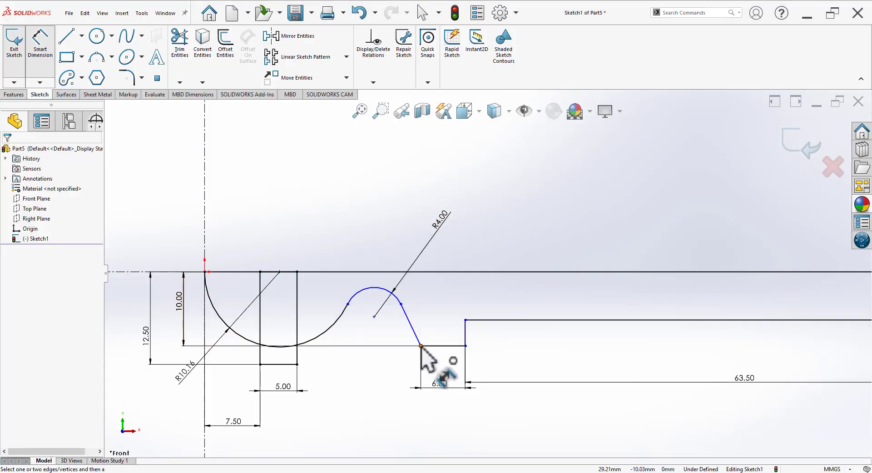
Set 30 mm from the vertical centreline to the slope's foot.
{"action": "left_click", "coordinate": [422, 346]}
{"action": "left_click", "coordinate": [205, 446]}
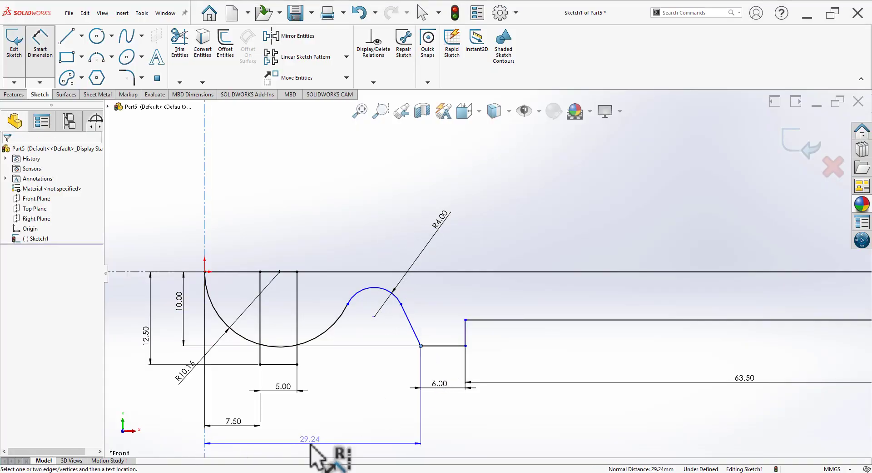
{"action": "left_click", "coordinate": [310, 444]}
{"action": "type", "text": "30"}
{"action": "key", "text": "Return"}
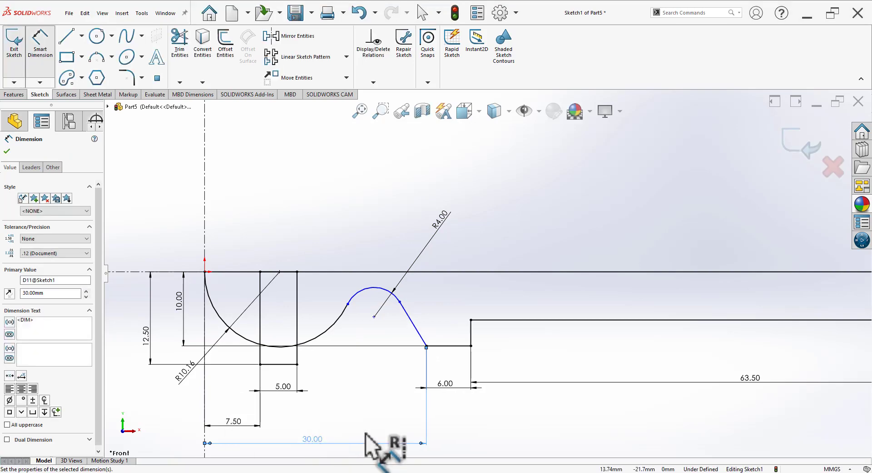
{"action": "left_click", "coordinate": [491, 432]}
{"action": "key", "text": "alt+Tab"}
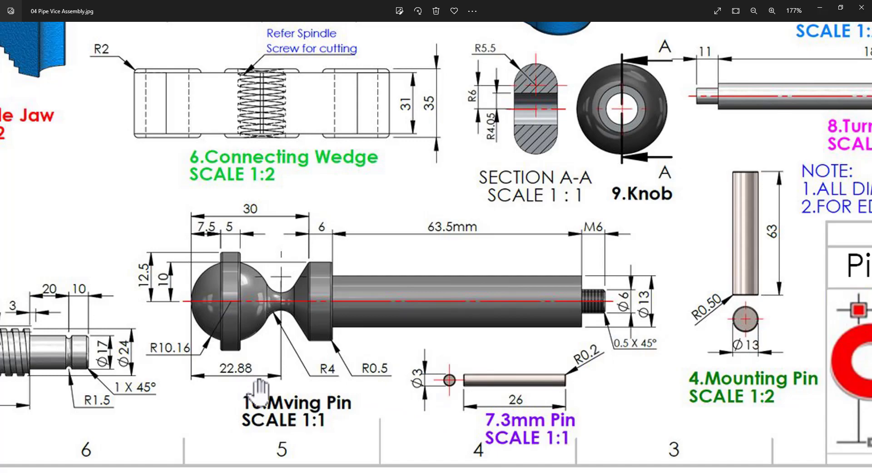
{"action": "key", "text": "alt+Tab"}
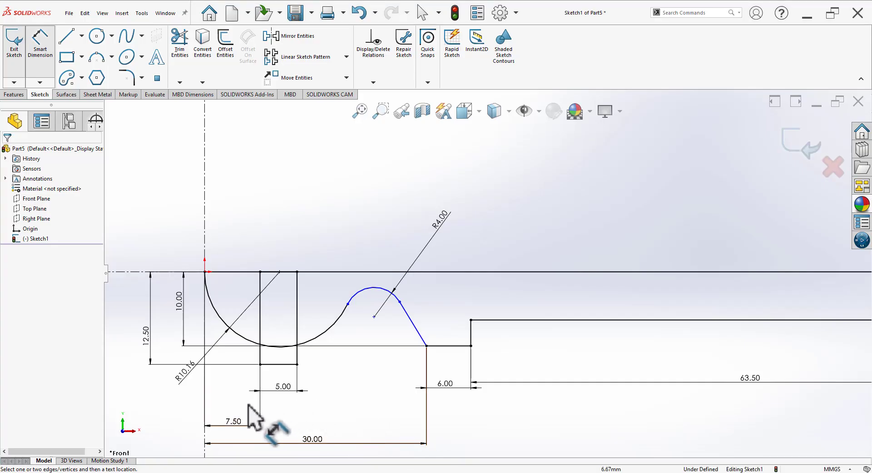
Place the R4 arc centre 22.88 mm from the vertical centreline.
{"action": "left_click", "coordinate": [374, 316]}
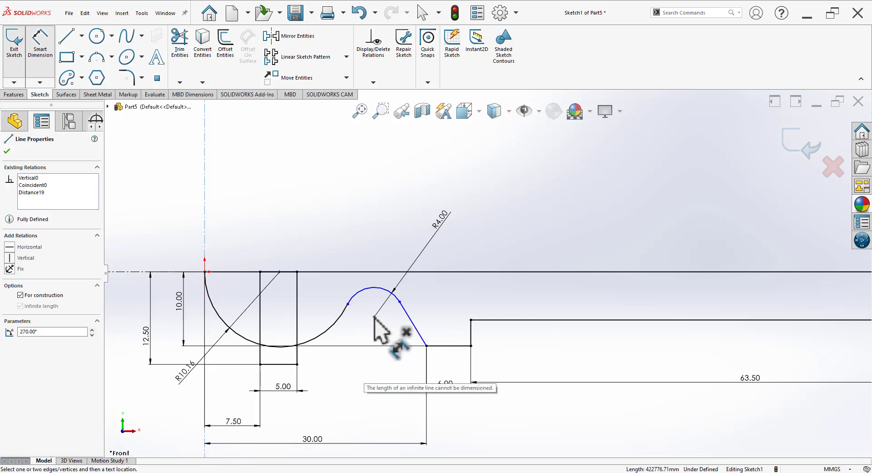
{"action": "scroll", "coordinate": [488, 272], "scroll_direction": "down", "scroll_amount": 3}
{"action": "left_click", "coordinate": [324, 418]}
{"action": "left_click", "coordinate": [362, 422]}
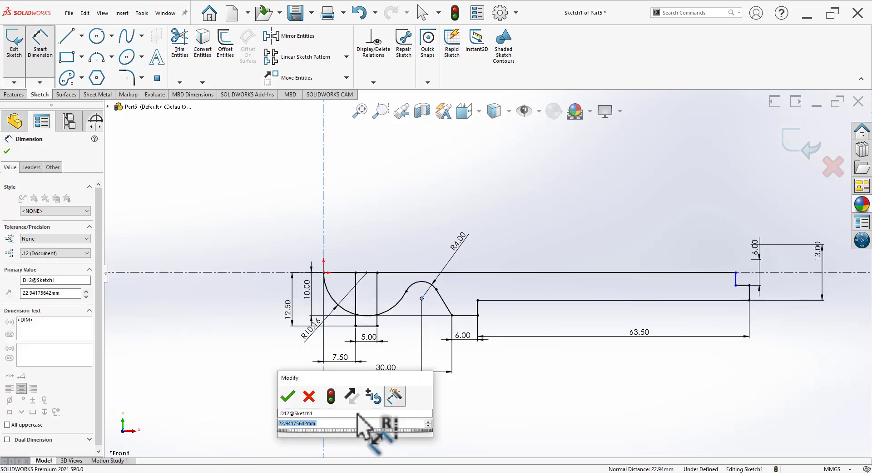
{"action": "type", "text": "22.88"}
{"action": "key", "text": "Return"}
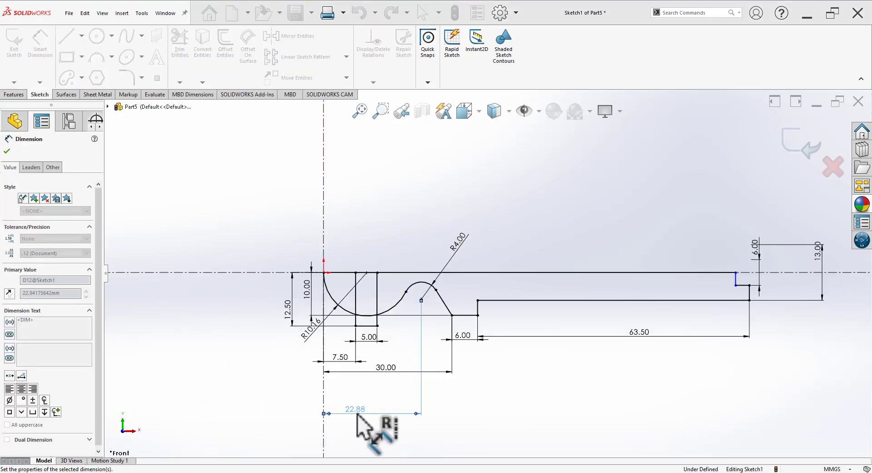
Stretch the small end step further to the right.
{"action": "scroll", "coordinate": [572, 314], "scroll_direction": "down", "scroll_amount": 2}
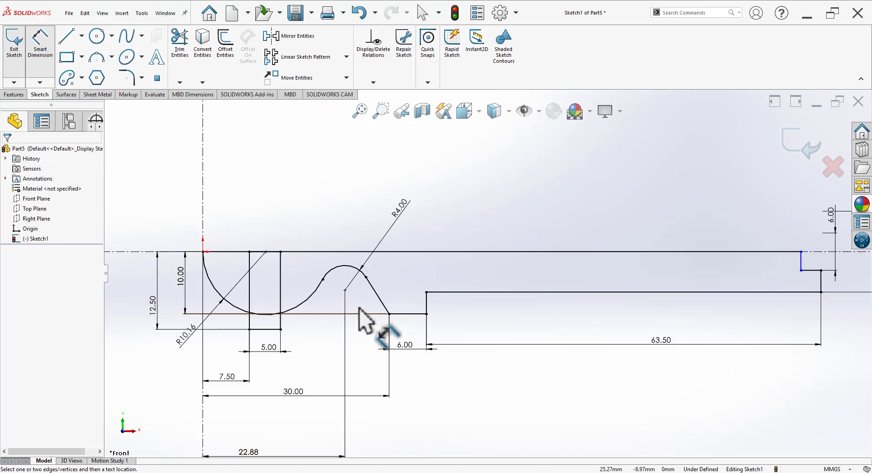
{"action": "scroll", "coordinate": [491, 291], "scroll_direction": "up", "scroll_amount": 2}
{"action": "scroll", "coordinate": [681, 292], "scroll_direction": "down", "scroll_amount": 1}
{"action": "scroll", "coordinate": [546, 300], "scroll_direction": "down", "scroll_amount": 3}
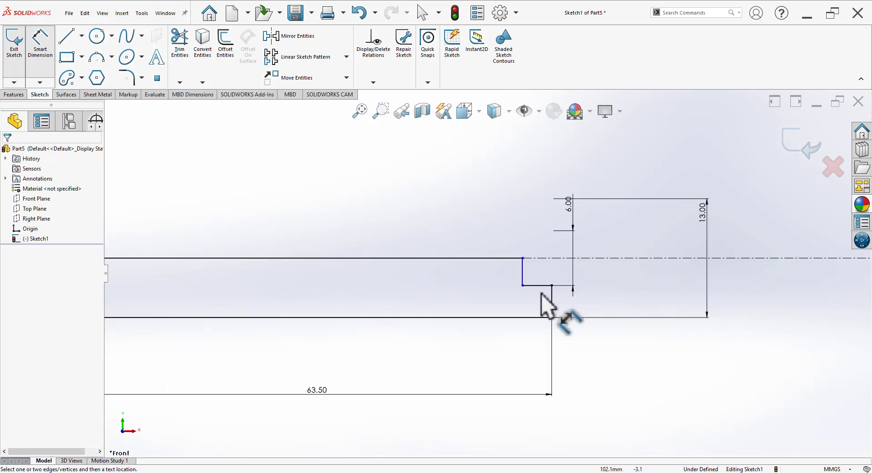
{"action": "key", "text": "Escape"}
{"action": "left_click_drag", "start_coordinate": [526, 288], "coordinate": [618, 296]}
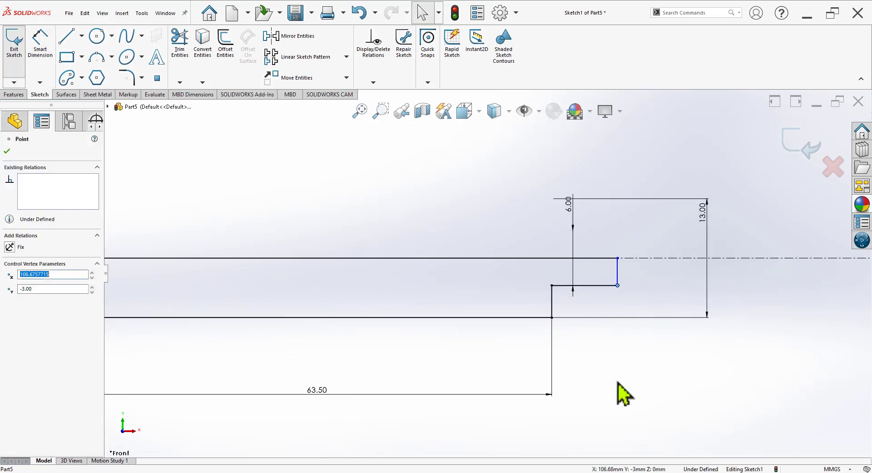
{"action": "key", "text": "alt+Tab"}
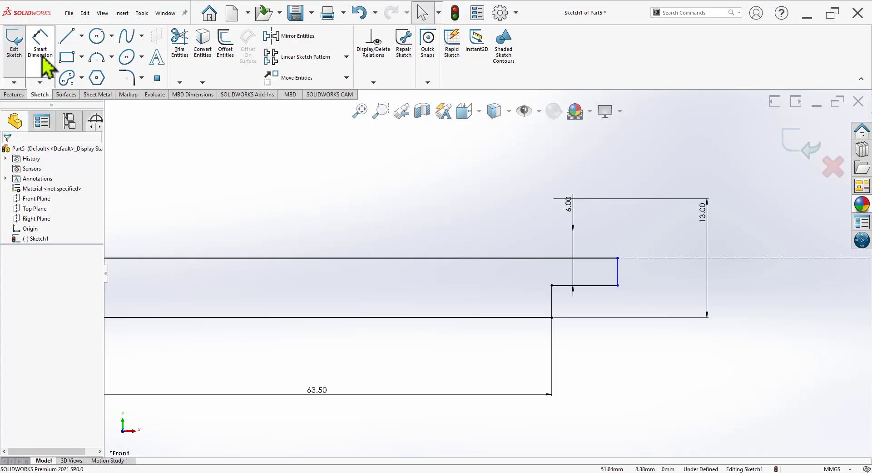
Dimension the end step length, correcting it from 10 to 7 mm.
{"action": "left_click", "coordinate": [41, 47]}
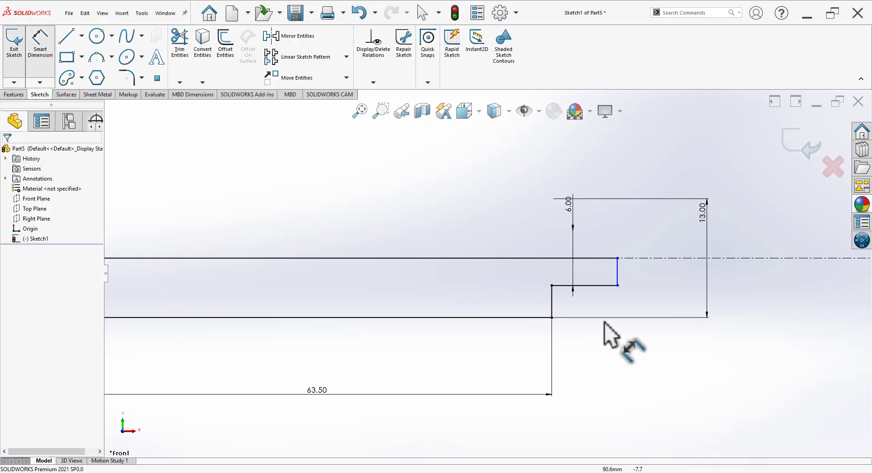
{"action": "left_click", "coordinate": [602, 286]}
{"action": "left_click", "coordinate": [599, 317]}
{"action": "left_click", "coordinate": [594, 368]}
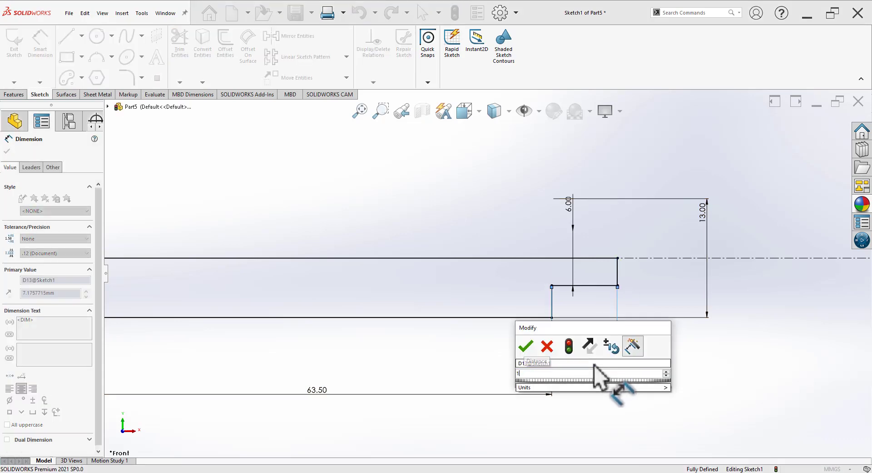
{"action": "type", "text": "10"}
{"action": "key", "text": "Return"}
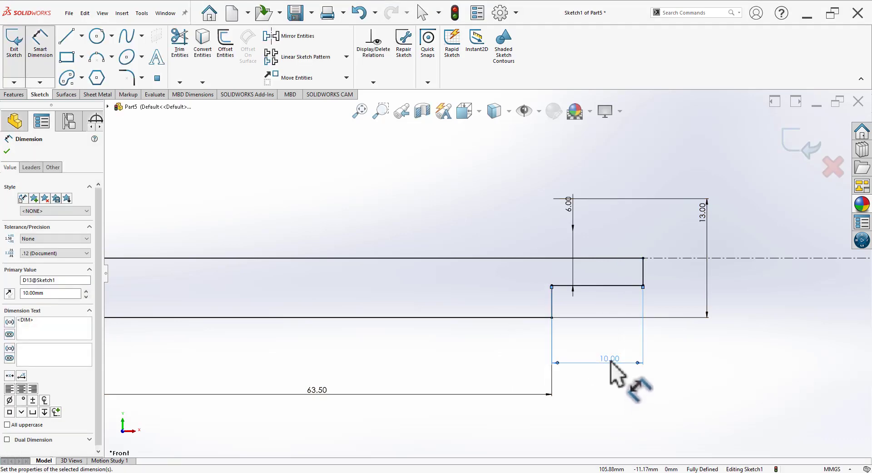
{"action": "left_click", "coordinate": [610, 362]}
{"action": "type", "text": "7"}
{"action": "key", "text": "Return"}
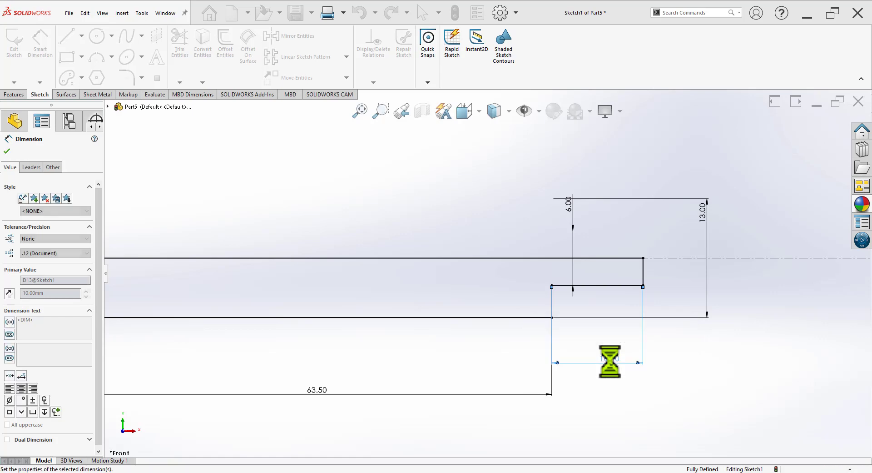
{"action": "left_click", "coordinate": [591, 359]}
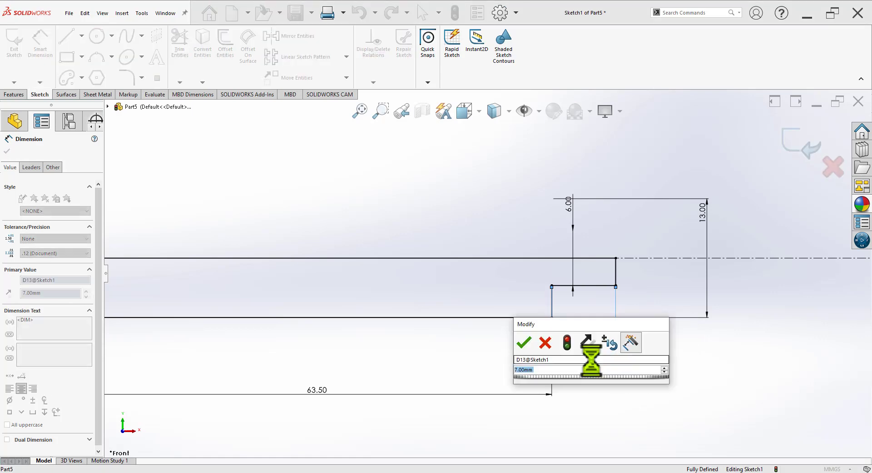
Check the profile is fully defined and exit the sketch.
{"action": "key", "text": "alt+Tab"}
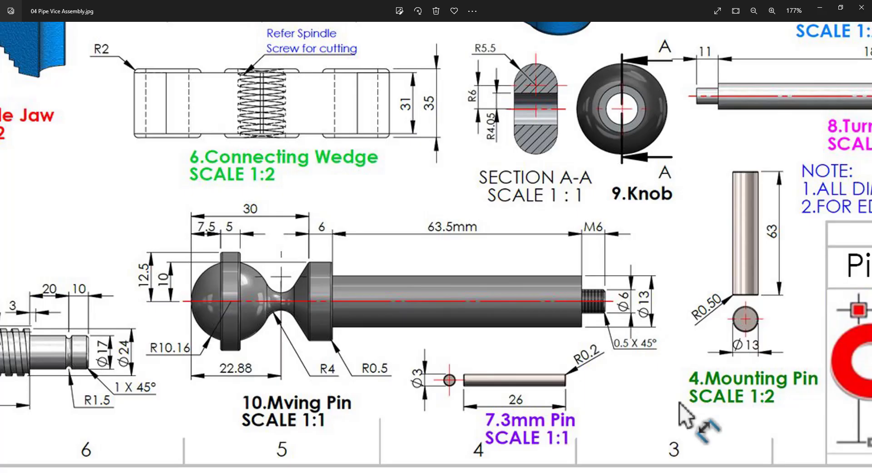
{"action": "key", "text": "alt+Tab"}
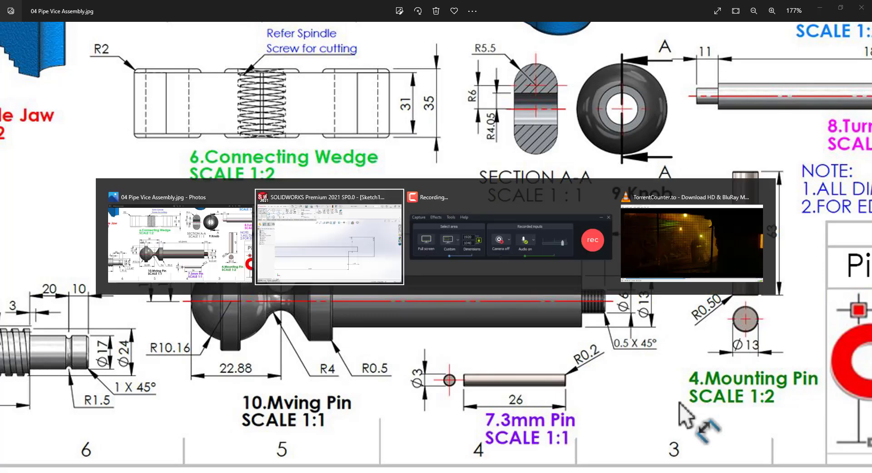
{"action": "key", "text": "z"}
{"action": "key", "text": "z"}
{"action": "key", "text": "z"}
{"action": "scroll", "coordinate": [372, 266], "scroll_direction": "down", "scroll_amount": 8}
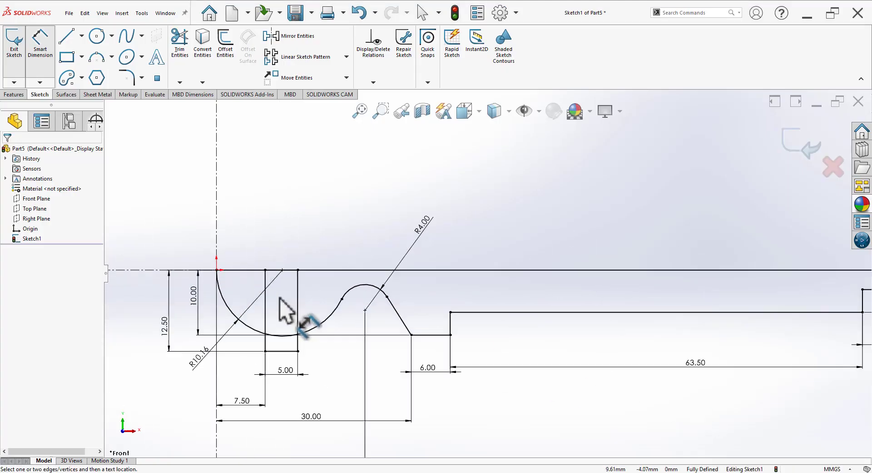
{"action": "scroll", "coordinate": [287, 312], "scroll_direction": "down", "scroll_amount": 1}
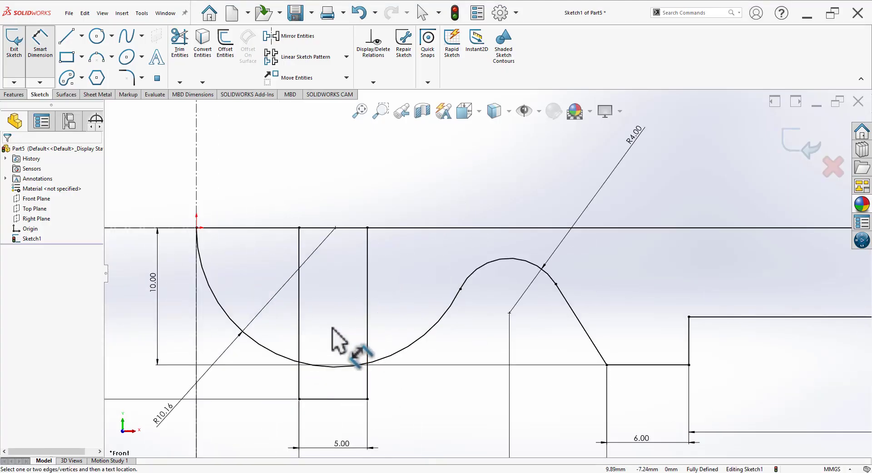
{"action": "scroll", "coordinate": [345, 345], "scroll_direction": "up", "scroll_amount": 5}
{"action": "scroll", "coordinate": [350, 349], "scroll_direction": "up", "scroll_amount": 2}
{"action": "scroll", "coordinate": [536, 309], "scroll_direction": "down", "scroll_amount": 4}
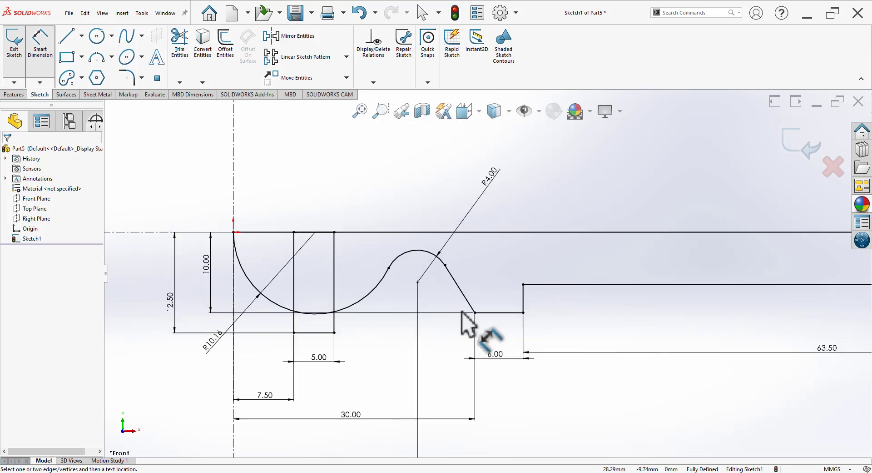
{"action": "left_click", "coordinate": [799, 143]}
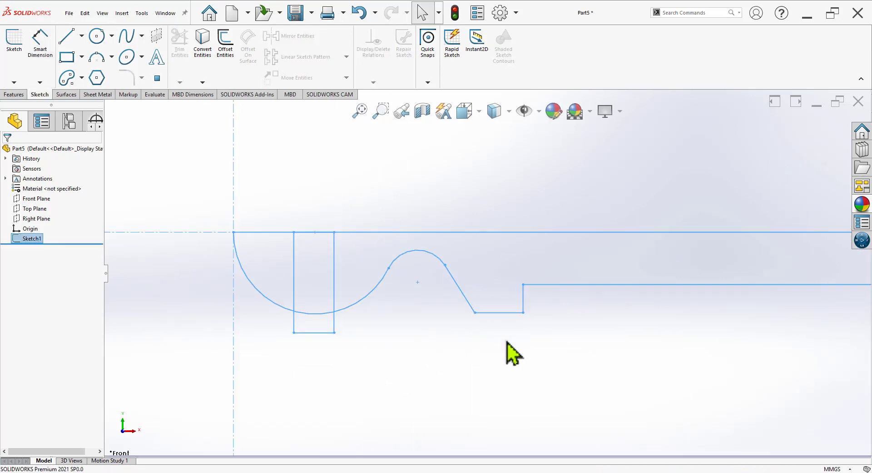
{"action": "key", "text": "space"}
Revolve all four profile regions 360° about the centreline into a solid shaft.
{"action": "left_click", "coordinate": [628, 320]}
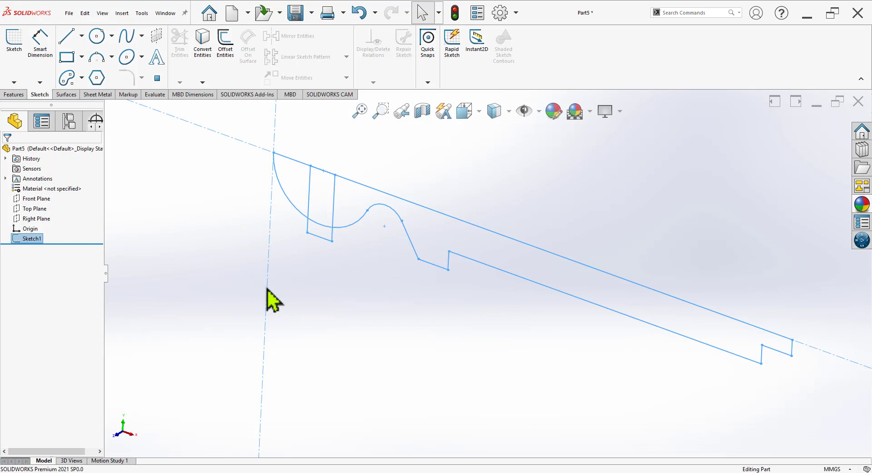
{"action": "left_click", "coordinate": [15, 95]}
{"action": "left_click", "coordinate": [47, 62]}
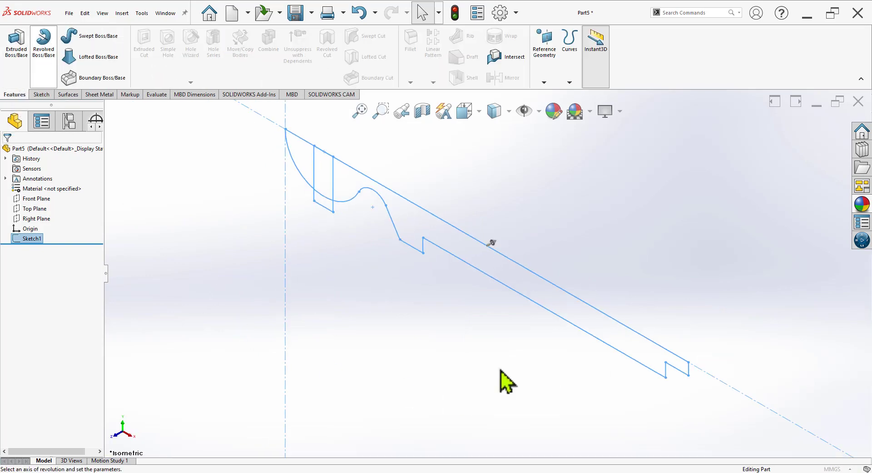
{"action": "left_click", "coordinate": [432, 227]}
{"action": "left_click", "coordinate": [330, 186]}
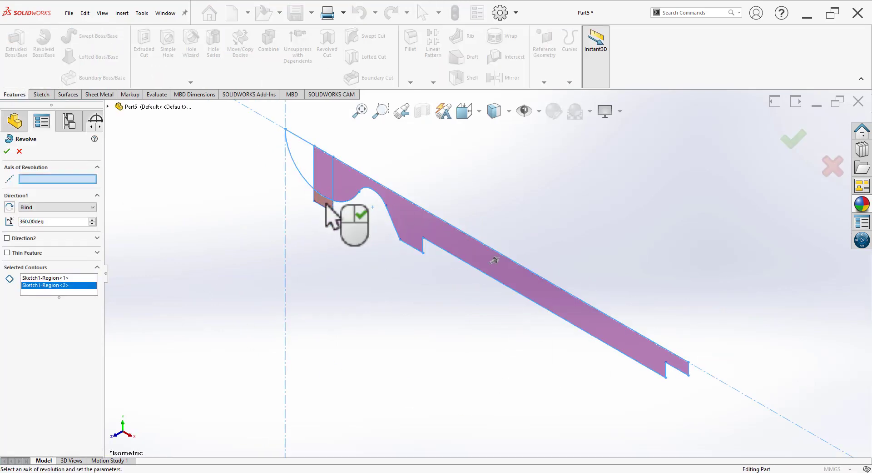
{"action": "left_click", "coordinate": [324, 187]}
{"action": "left_click", "coordinate": [300, 154]}
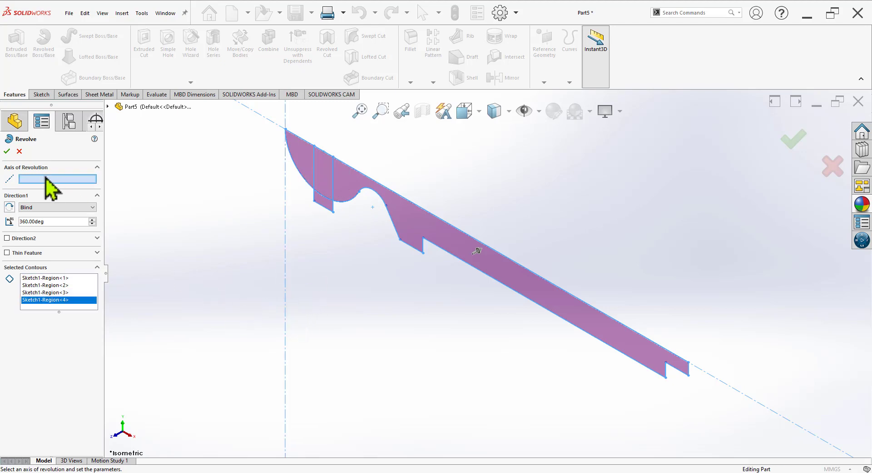
{"action": "left_click", "coordinate": [261, 116]}
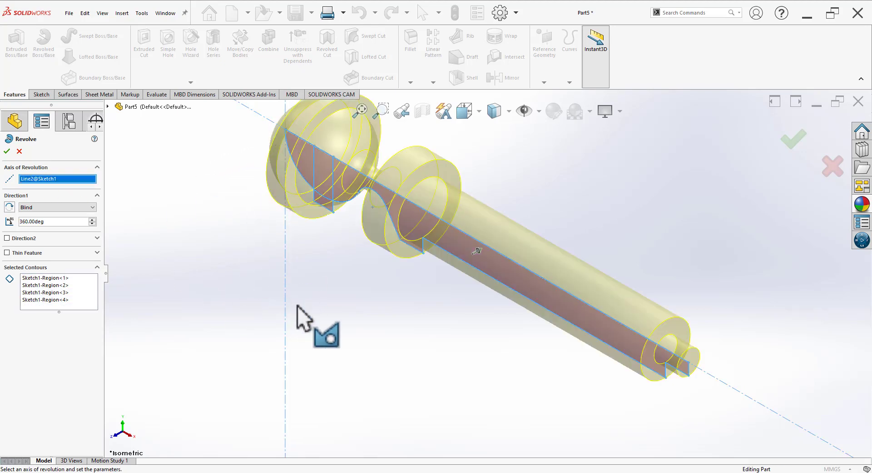
{"action": "left_click", "coordinate": [7, 151]}
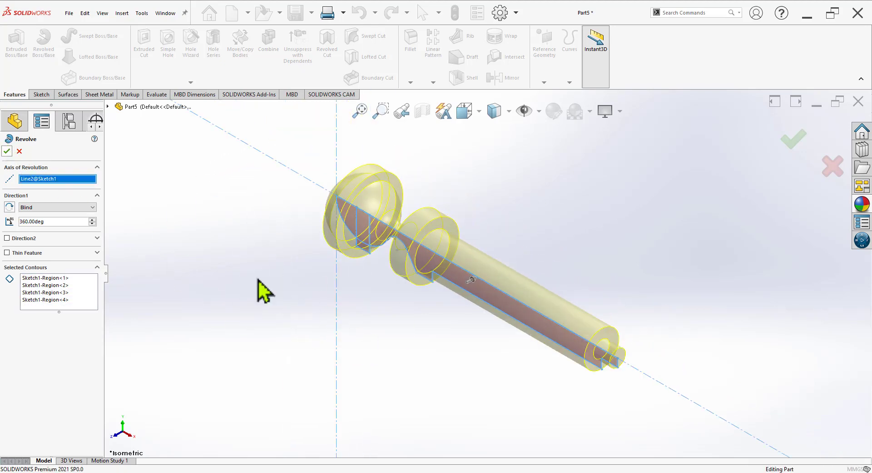
{"action": "mouse_move", "coordinate": [444, 369]}
{"action": "middle_mouse_down"}
{"action": "mouse_move", "coordinate": [479, 325]}
{"action": "mouse_move", "coordinate": [515, 311]}
{"action": "mouse_move", "coordinate": [483, 360]}
{"action": "middle_mouse_up"}
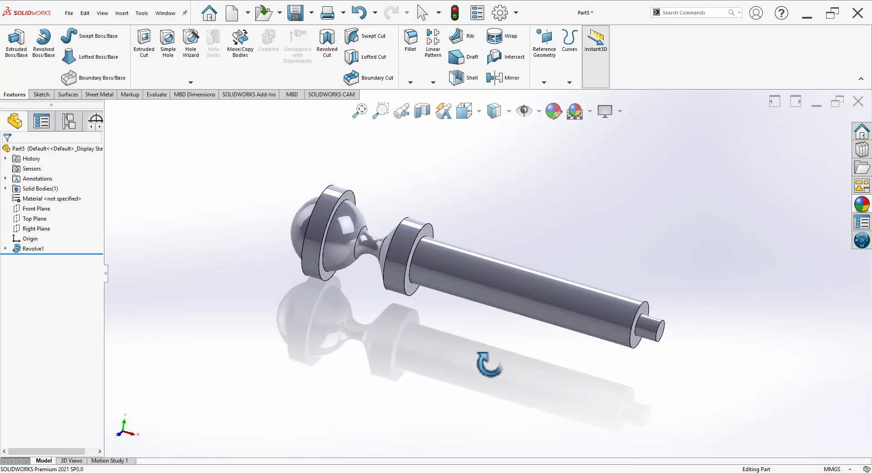
Switch the background scene to Plain White.
{"action": "scroll", "coordinate": [468, 329], "scroll_direction": "down", "scroll_amount": 3}
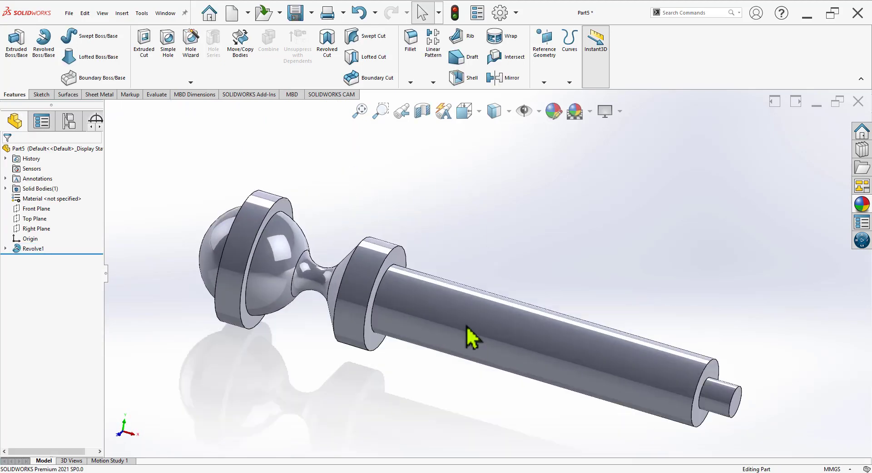
{"action": "left_click", "coordinate": [589, 111]}
{"action": "left_click", "coordinate": [591, 137]}
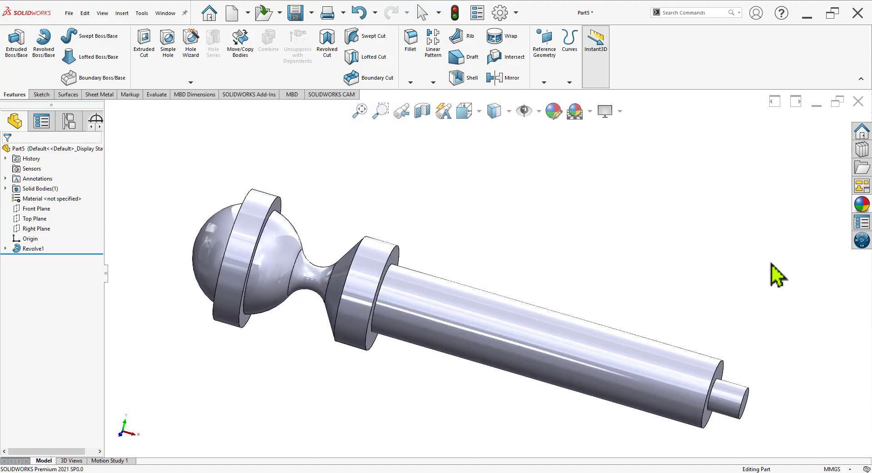
Apply the chromium plate appearance to the shaft.
{"action": "left_click", "coordinate": [862, 205]}
{"action": "key", "text": "alt+Tab"}
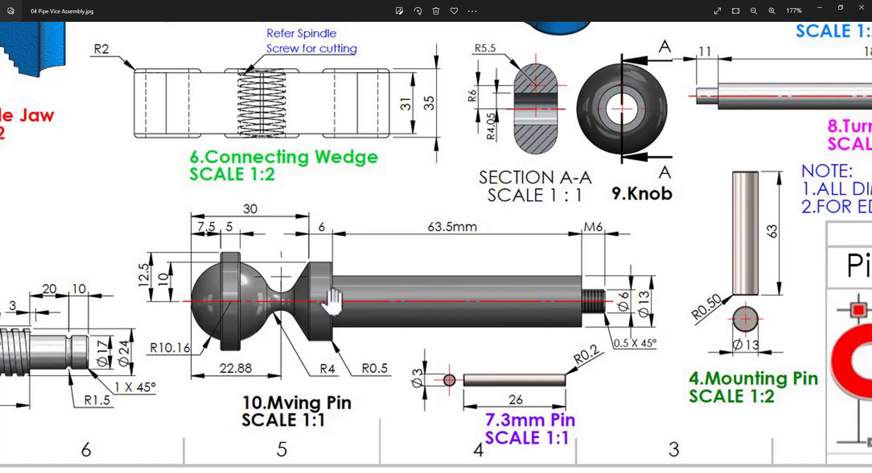
{"action": "key", "text": "alt+Tab"}
{"action": "double_click", "coordinate": [776, 277]}
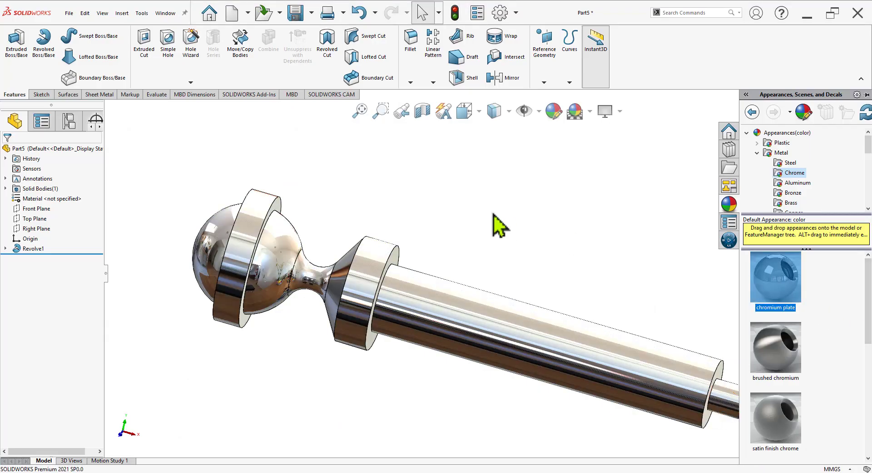
Tint the chromium plate dark grey (64, 64, 64) and accept it.
{"action": "scroll", "coordinate": [500, 225], "scroll_direction": "up", "scroll_amount": 3}
{"action": "left_click", "coordinate": [554, 110]}
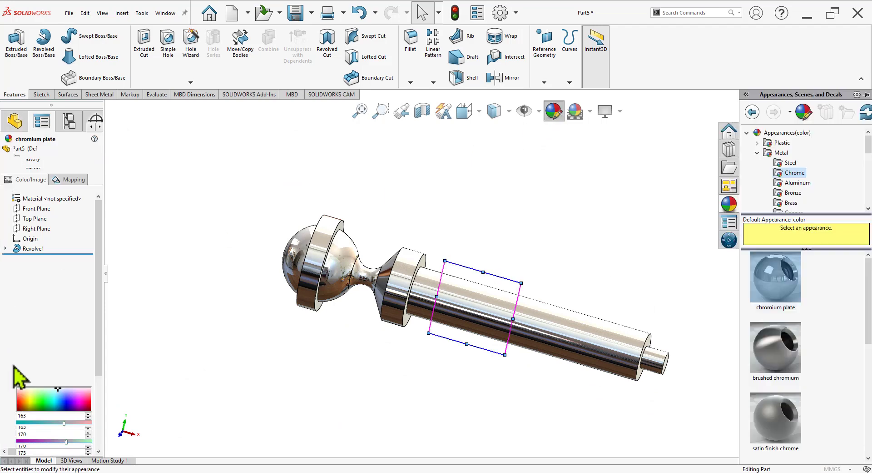
{"action": "left_click", "coordinate": [70, 353]}
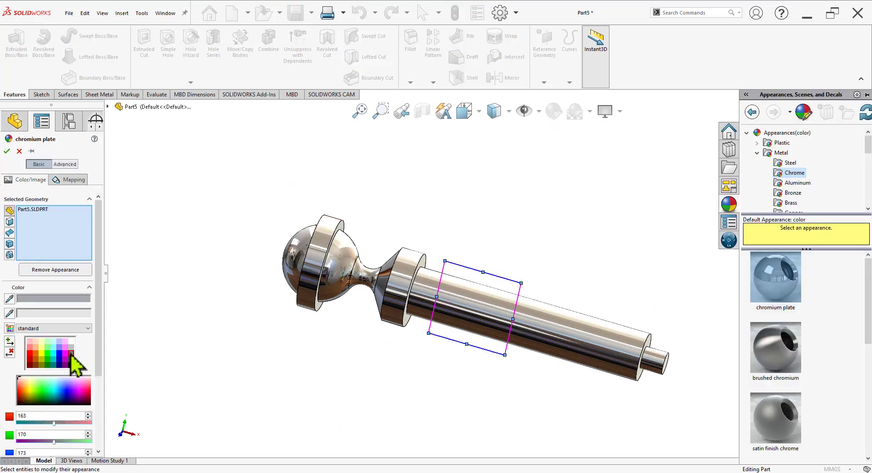
{"action": "middle_click_drag", "start_coordinate": [559, 413], "coordinate": [532, 369]}
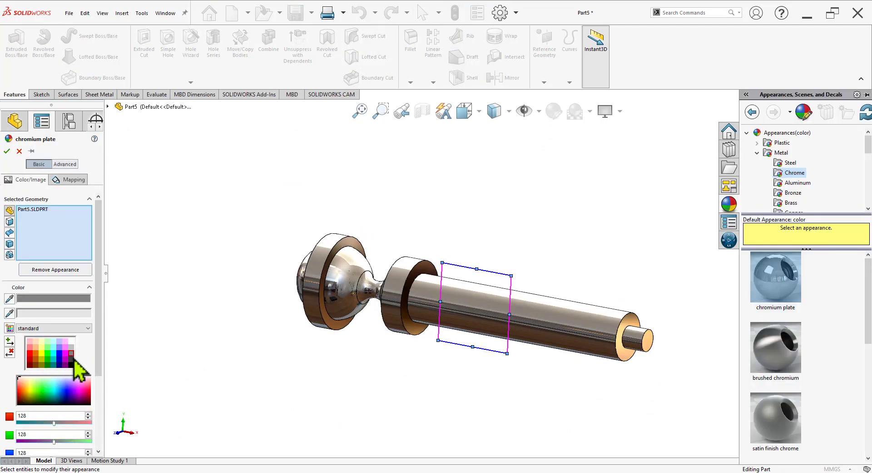
{"action": "left_click", "coordinate": [71, 359]}
{"action": "middle_click_drag", "start_coordinate": [551, 395], "coordinate": [578, 370]}
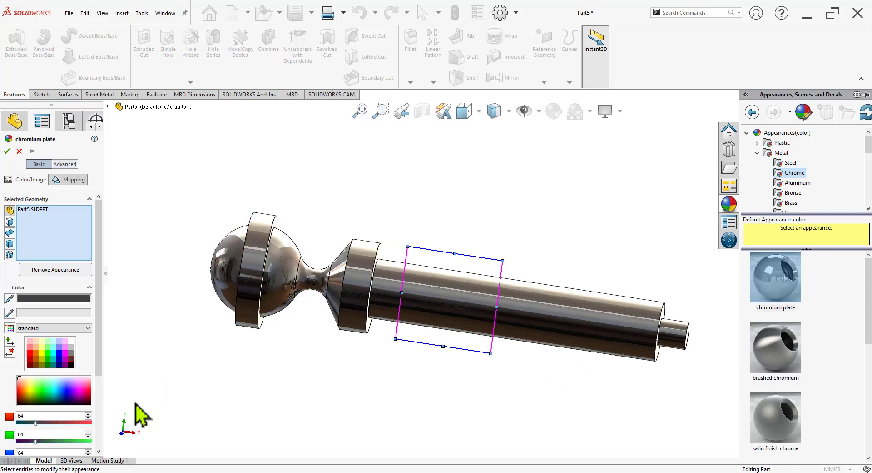
{"action": "left_click", "coordinate": [72, 365]}
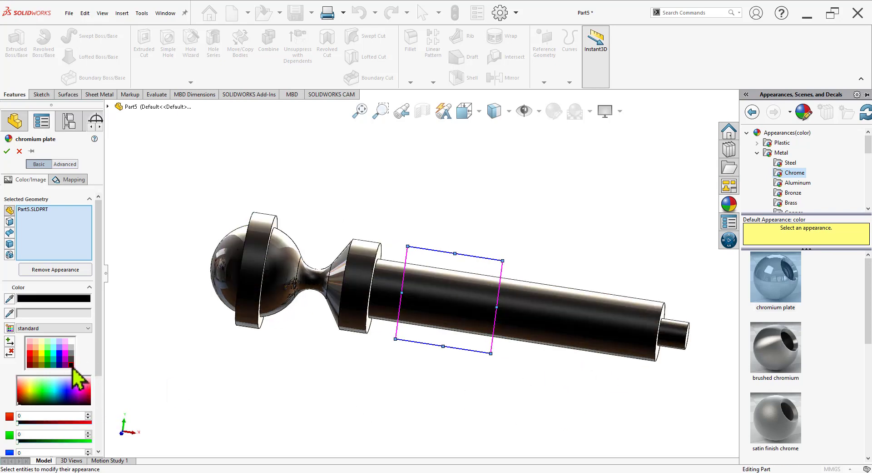
{"action": "left_click", "coordinate": [71, 348]}
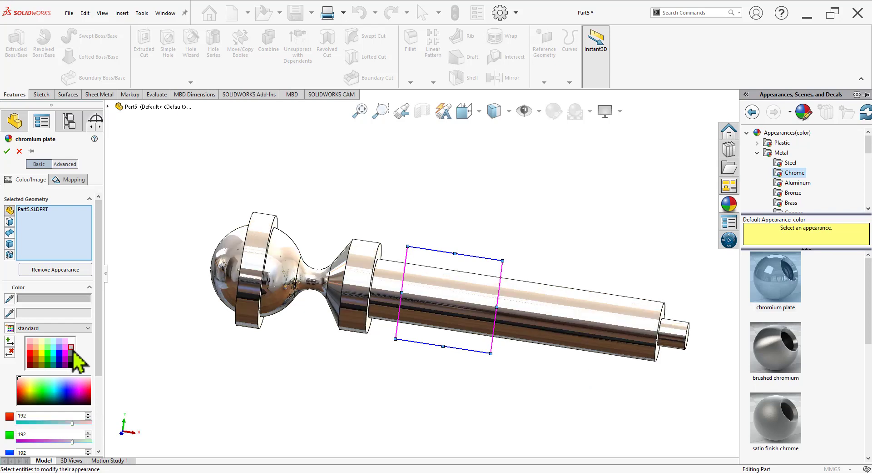
{"action": "left_click", "coordinate": [72, 354]}
{"action": "left_click", "coordinate": [71, 359]}
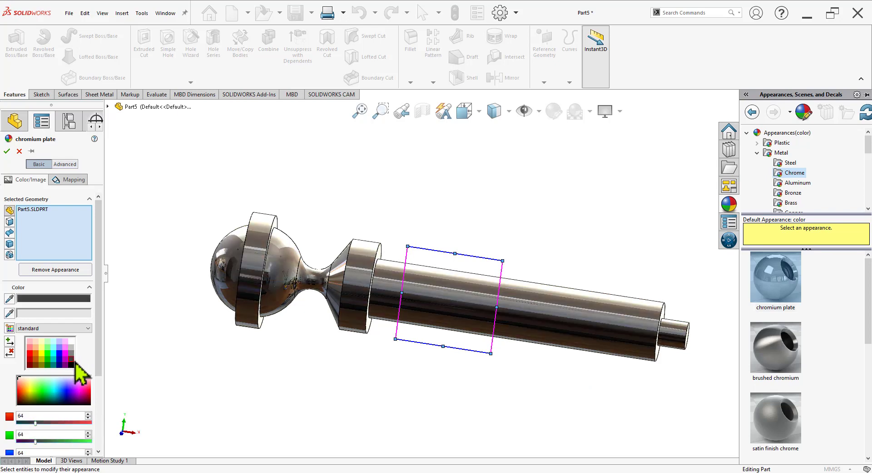
{"action": "left_click", "coordinate": [7, 152]}
{"action": "mouse_move", "coordinate": [546, 405]}
{"action": "middle_mouse_down"}
{"action": "mouse_move", "coordinate": [483, 357]}
{"action": "mouse_move", "coordinate": [526, 357]}
{"action": "mouse_move", "coordinate": [531, 372]}
{"action": "middle_mouse_up"}
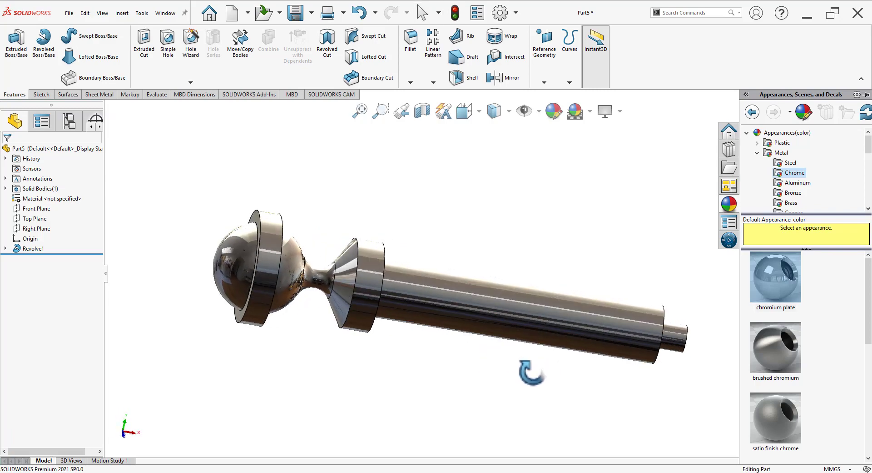
{"action": "middle_click_drag", "start_coordinate": [473, 360], "coordinate": [450, 353]}
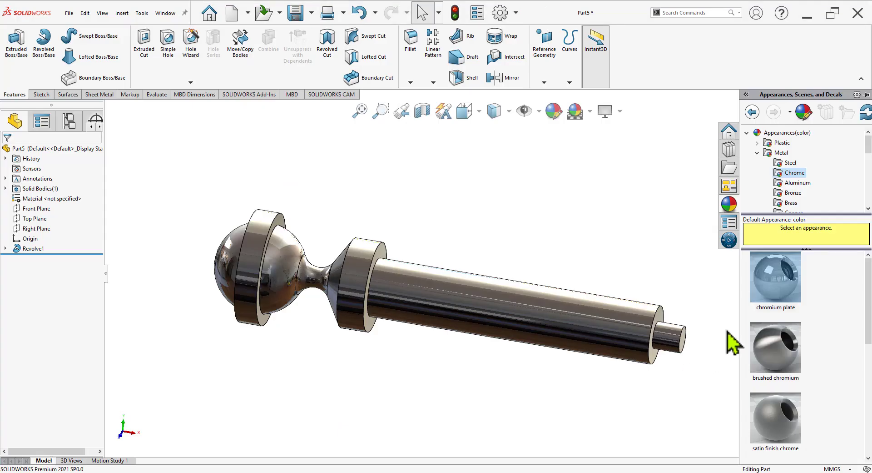
{"action": "scroll", "coordinate": [686, 383], "scroll_direction": "down", "scroll_amount": 5}
{"action": "middle_click_drag", "start_coordinate": [686, 384], "coordinate": [580, 357]}
{"action": "middle_click_drag", "start_coordinate": [627, 380], "coordinate": [625, 387]}
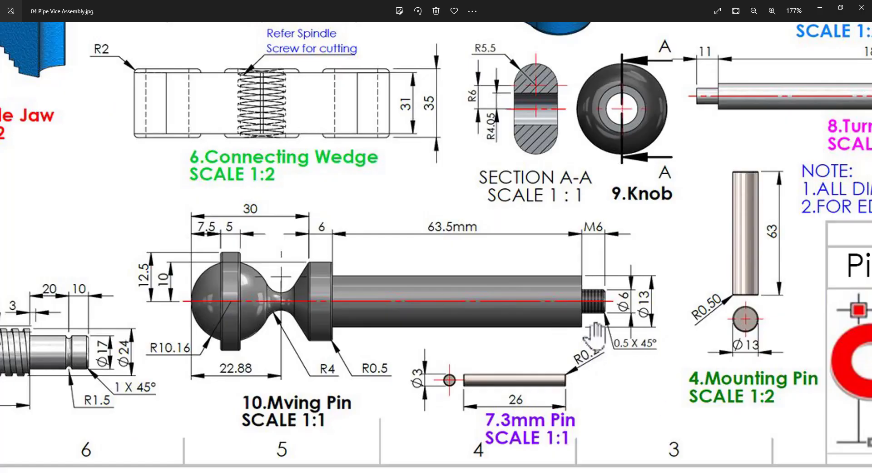
{"action": "scroll", "coordinate": [593, 335], "scroll_direction": "up", "scroll_amount": 2}
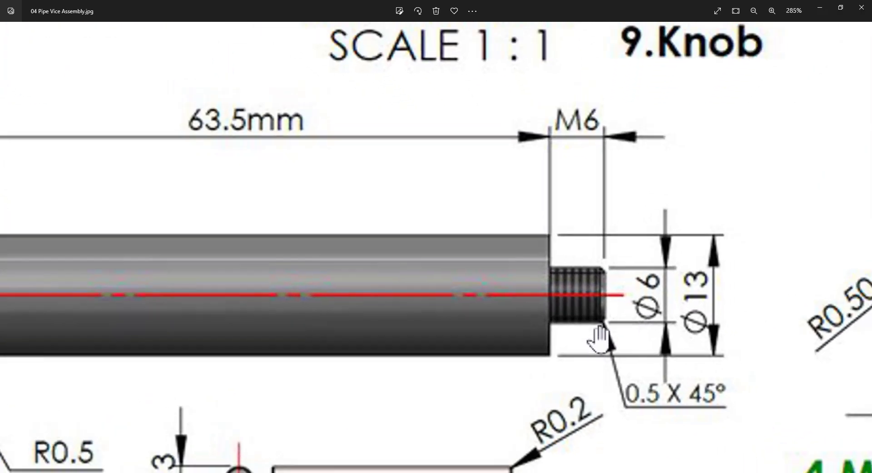
{"action": "scroll", "coordinate": [599, 338], "scroll_direction": "down", "scroll_amount": 2}
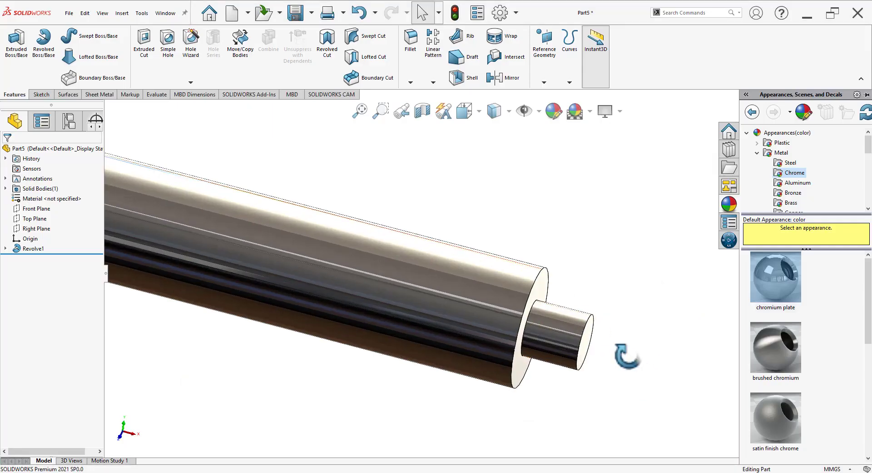
{"action": "middle_click_drag", "start_coordinate": [627, 356], "coordinate": [622, 354]}
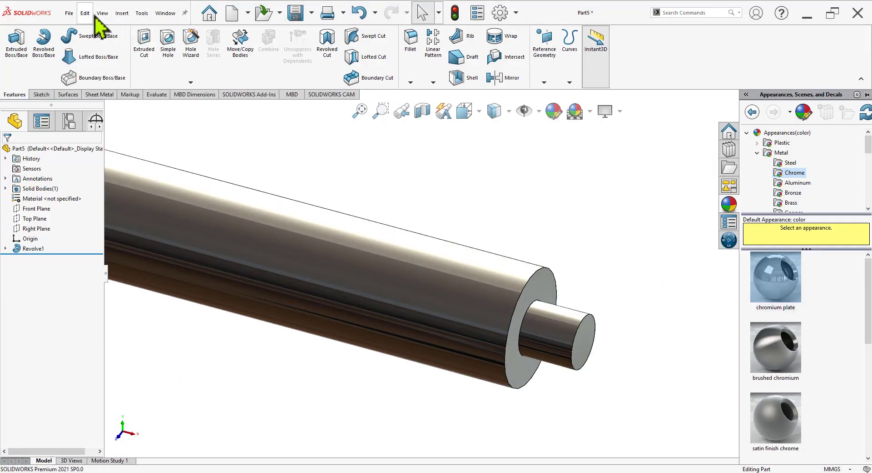
Add an M6x1.0 cosmetic thread to the shaft's small end edge.
{"action": "left_click", "coordinate": [122, 13]}
{"action": "mouse_move", "coordinate": [143, 372]}
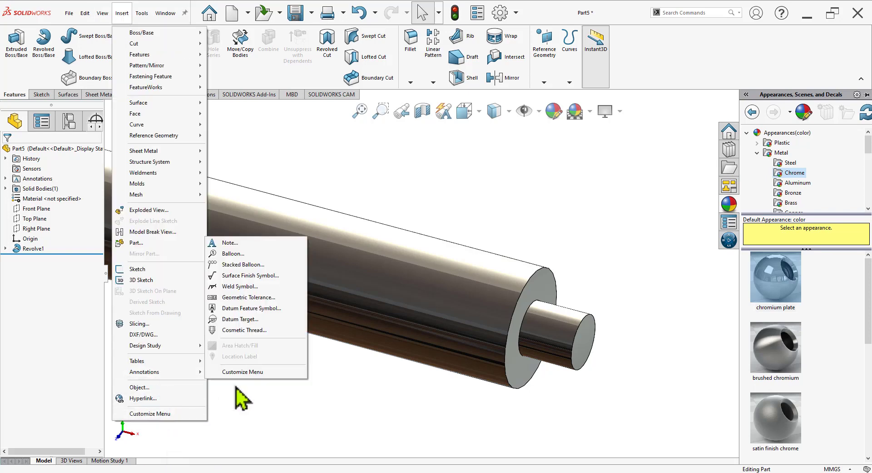
{"action": "left_click", "coordinate": [261, 329]}
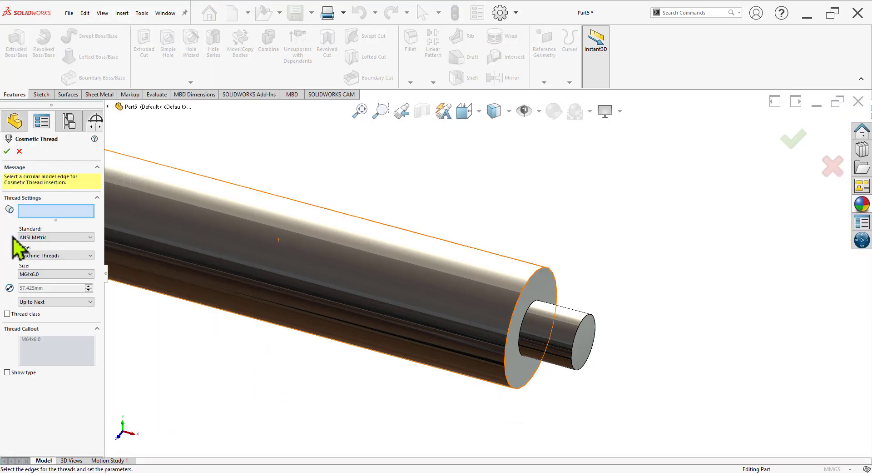
{"action": "left_click", "coordinate": [37, 275]}
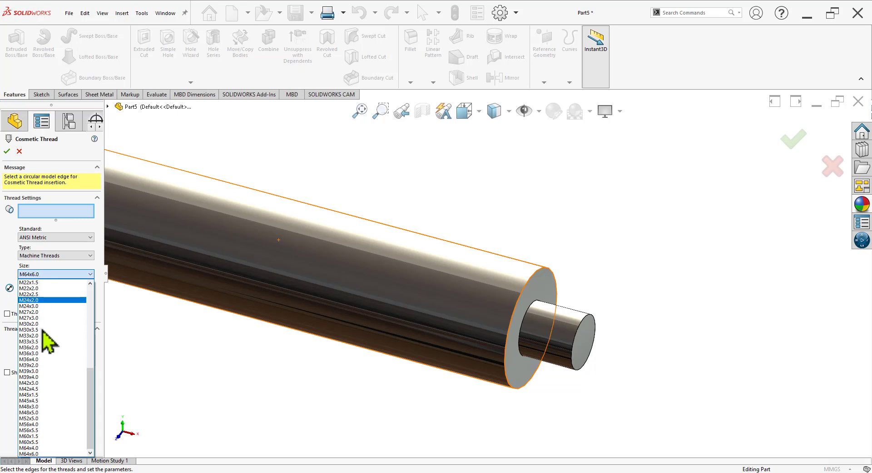
{"action": "scroll", "coordinate": [61, 407], "scroll_direction": "up", "scroll_amount": 3}
{"action": "scroll", "coordinate": [59, 400], "scroll_direction": "up", "scroll_amount": 5}
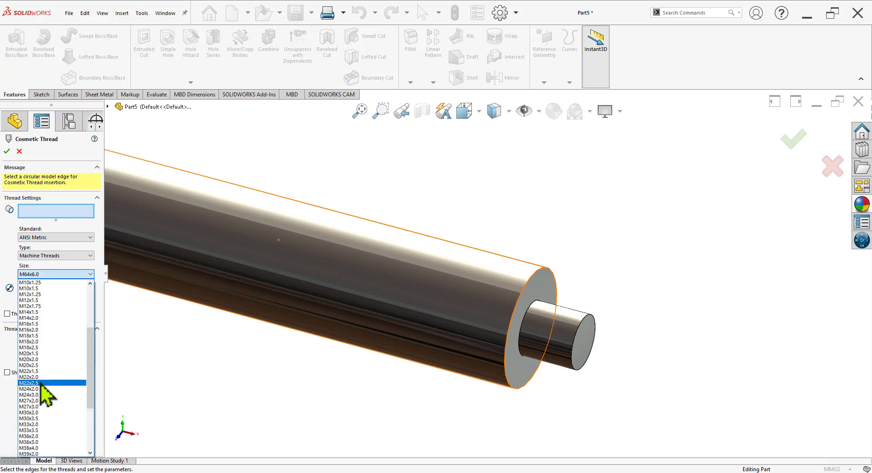
{"action": "scroll", "coordinate": [44, 386], "scroll_direction": "up", "scroll_amount": 2}
{"action": "scroll", "coordinate": [43, 386], "scroll_direction": "up", "scroll_amount": 2}
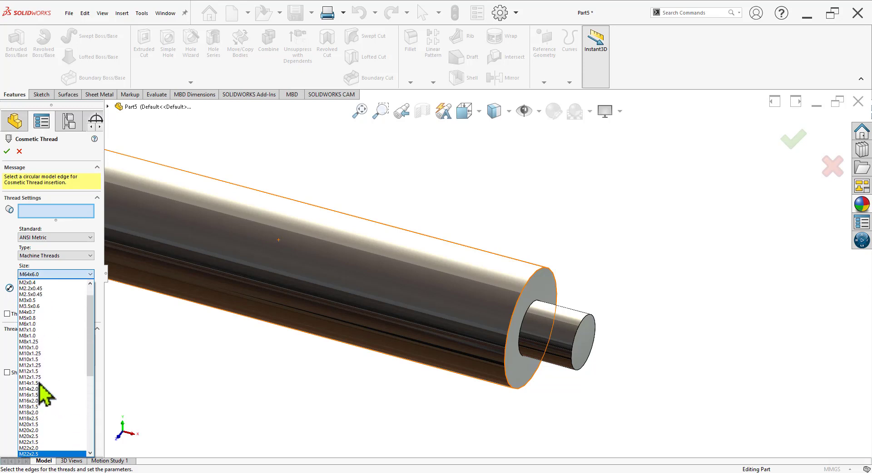
{"action": "left_click", "coordinate": [45, 323]}
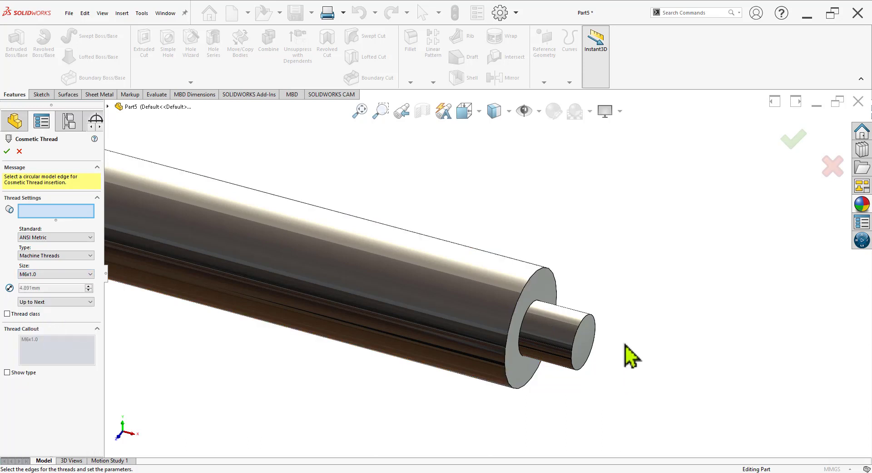
{"action": "left_click", "coordinate": [585, 321]}
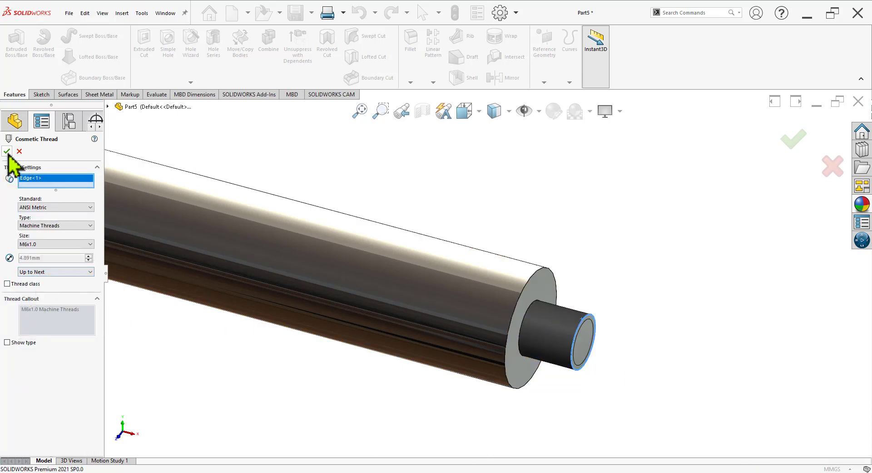
{"action": "key", "text": "Return"}
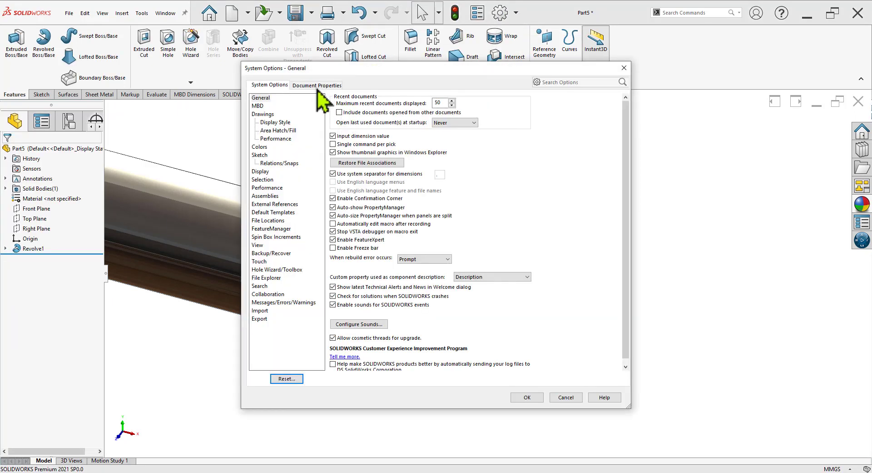
Enable shaded cosmetic threads in Document Properties > Detailing.
{"action": "left_click", "coordinate": [317, 87]}
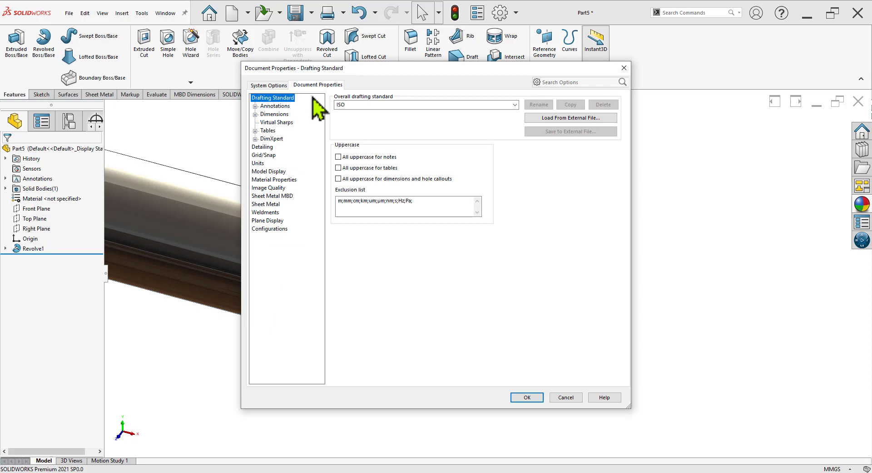
{"action": "left_click", "coordinate": [267, 147]}
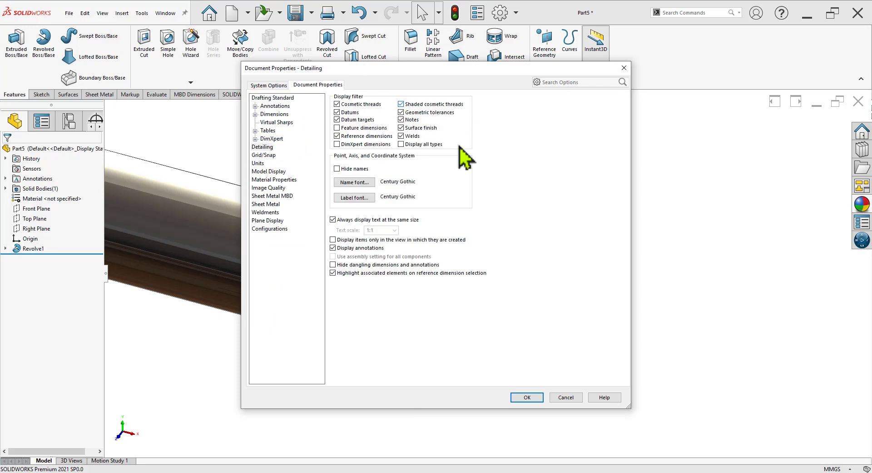
{"action": "left_click", "coordinate": [539, 400]}
{"action": "scroll", "coordinate": [606, 366], "scroll_direction": "down", "scroll_amount": 5}
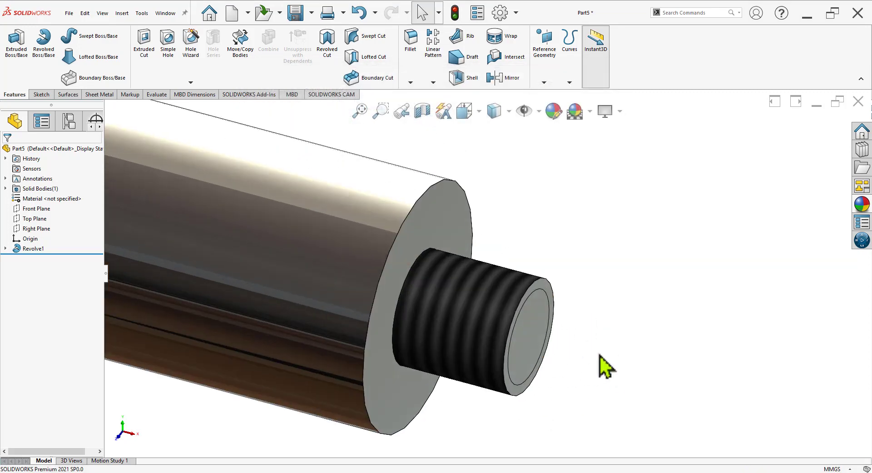
Chamfer the threaded tip's end face with a 0.5 mm × 45° chamfer.
{"action": "scroll", "coordinate": [607, 366], "scroll_direction": "up", "scroll_amount": 3}
{"action": "scroll", "coordinate": [606, 365], "scroll_direction": "up", "scroll_amount": 3}
{"action": "scroll", "coordinate": [501, 266], "scroll_direction": "down", "scroll_amount": 3}
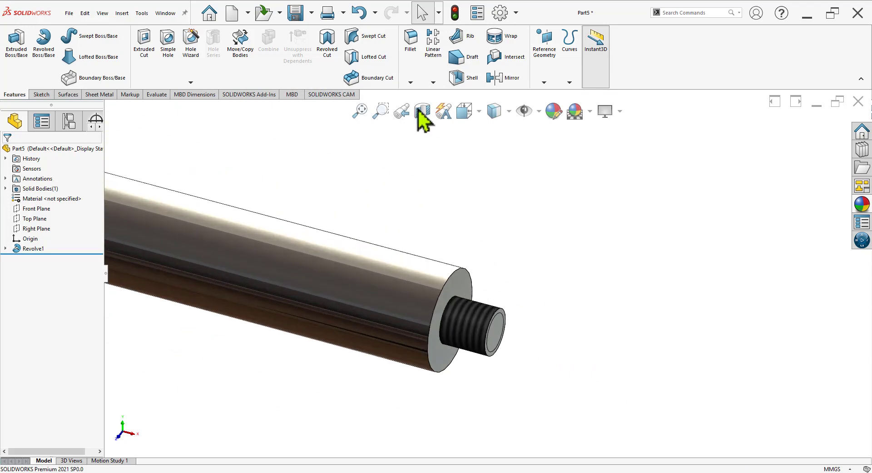
{"action": "left_click", "coordinate": [411, 82]}
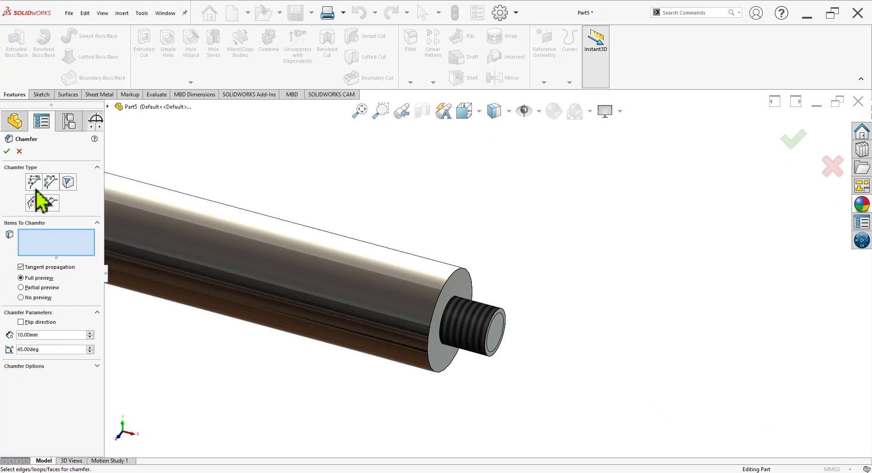
{"action": "left_click_drag", "start_coordinate": [51, 337], "coordinate": [9, 331]}
{"action": "type", "text": "0"}
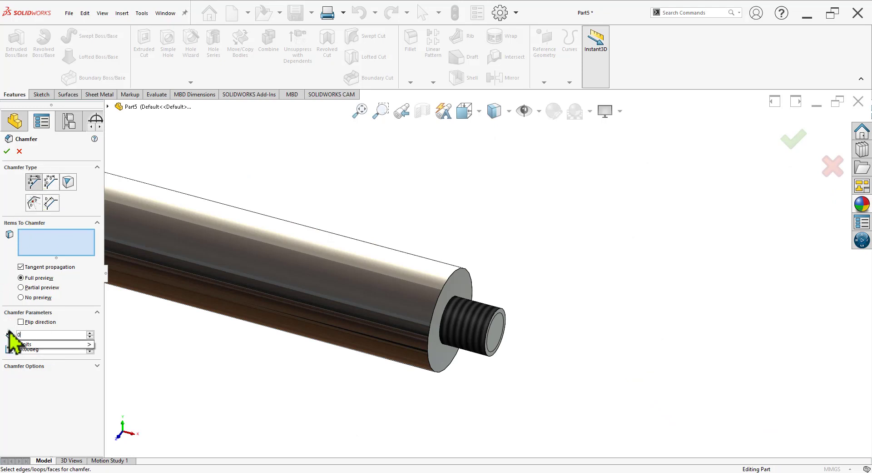
{"action": "type", "text": ".5"}
{"action": "key", "text": "Return"}
{"action": "scroll", "coordinate": [511, 371], "scroll_direction": "down", "scroll_amount": 3}
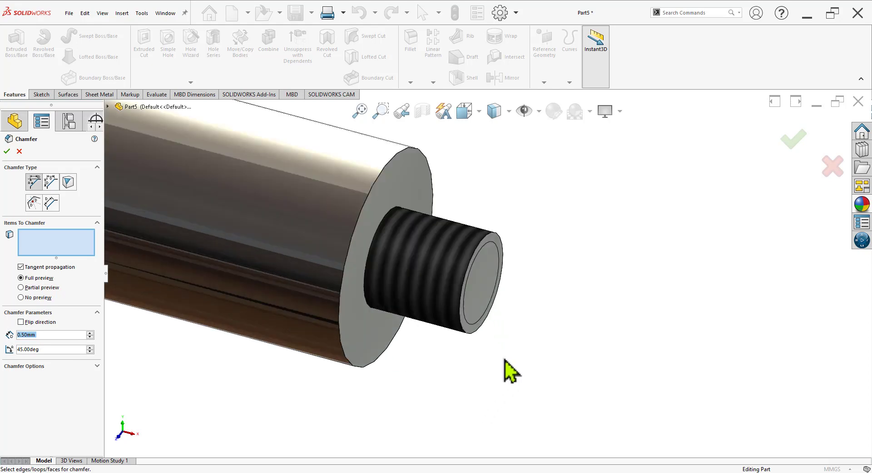
{"action": "left_click", "coordinate": [469, 294]}
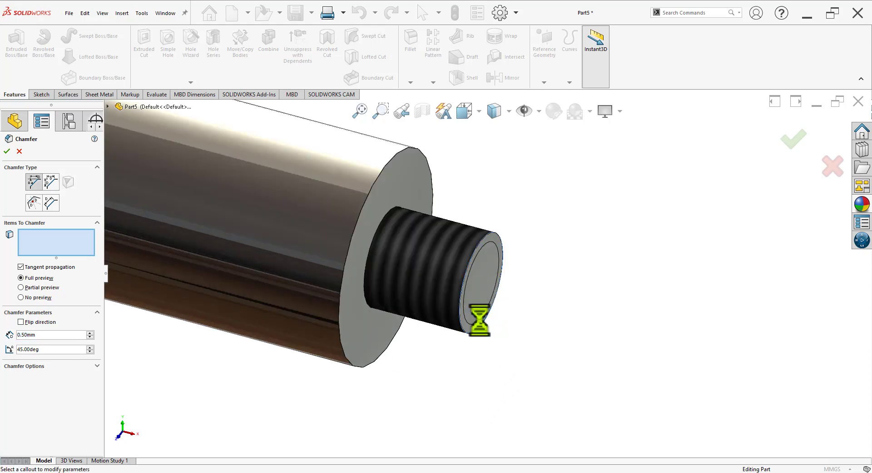
{"action": "left_click", "coordinate": [7, 151]}
Inspect the chamfered tip and compare it with the Moving Pin reference drawing.
{"action": "scroll", "coordinate": [616, 357], "scroll_direction": "up", "scroll_amount": 3}
{"action": "scroll", "coordinate": [623, 357], "scroll_direction": "up", "scroll_amount": 3}
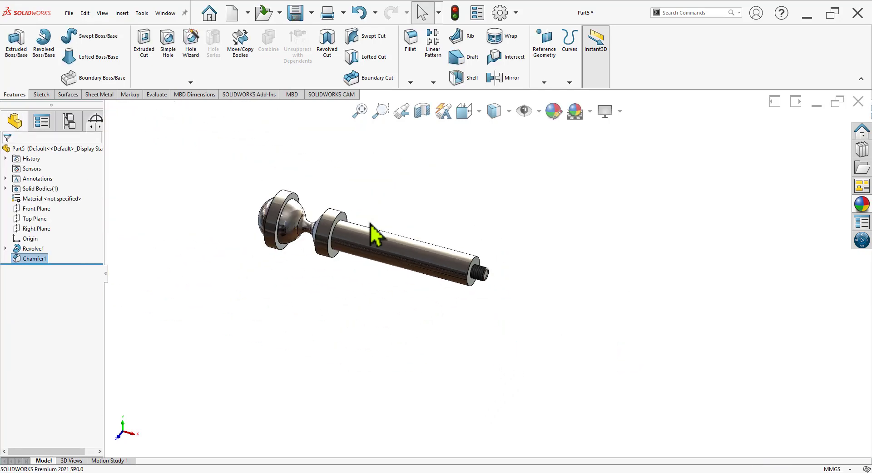
{"action": "mouse_move", "coordinate": [372, 234]}
{"action": "middle_mouse_down"}
{"action": "mouse_move", "coordinate": [368, 381]}
{"action": "mouse_move", "coordinate": [415, 350]}
{"action": "mouse_move", "coordinate": [385, 402]}
{"action": "middle_mouse_up"}
{"action": "key", "text": "alt+Tab"}
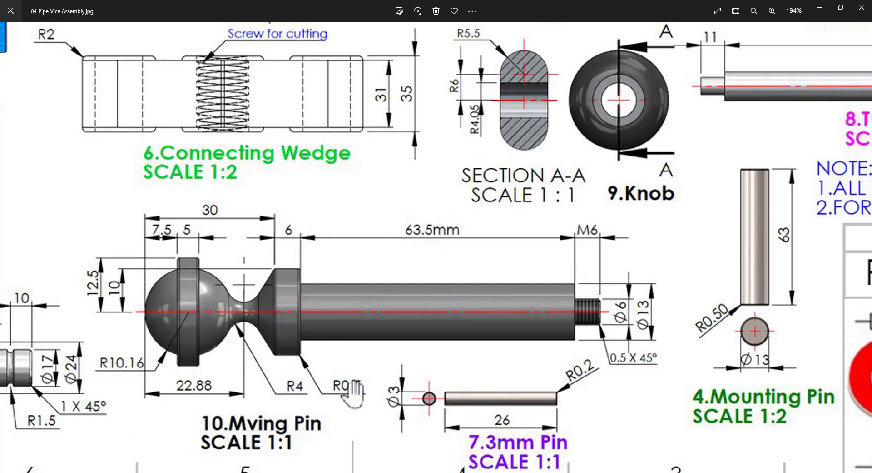
{"action": "left_click_drag", "start_coordinate": [354, 392], "coordinate": [392, 398]}
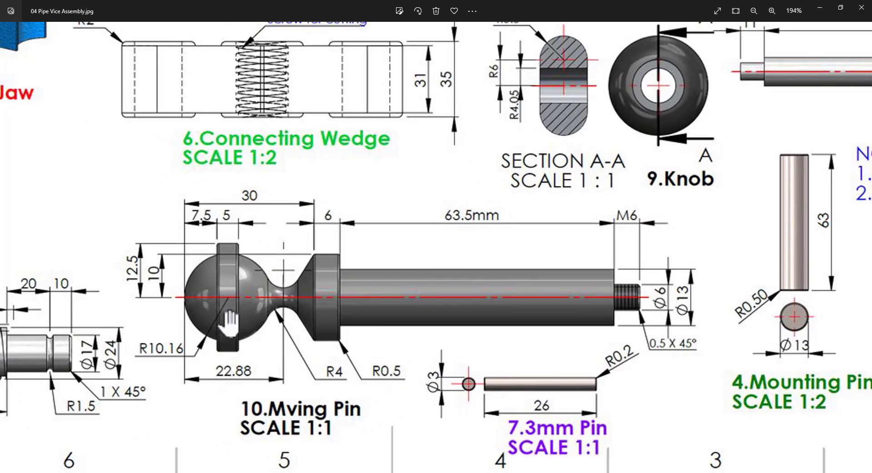
{"action": "key", "text": "alt+Tab"}
{"action": "left_click", "coordinate": [407, 46]}
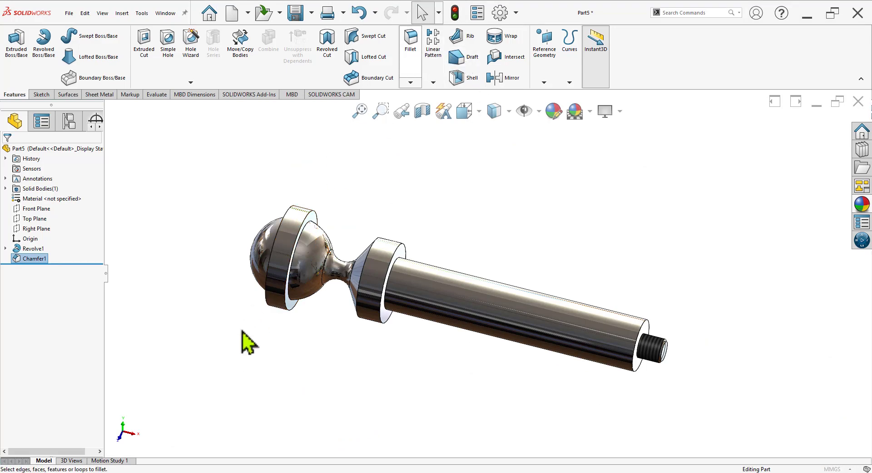
Fillet both collar faces at 0.5 mm radius, checking the reference drawing for the size.
{"action": "type", "text": "0.50mm"}
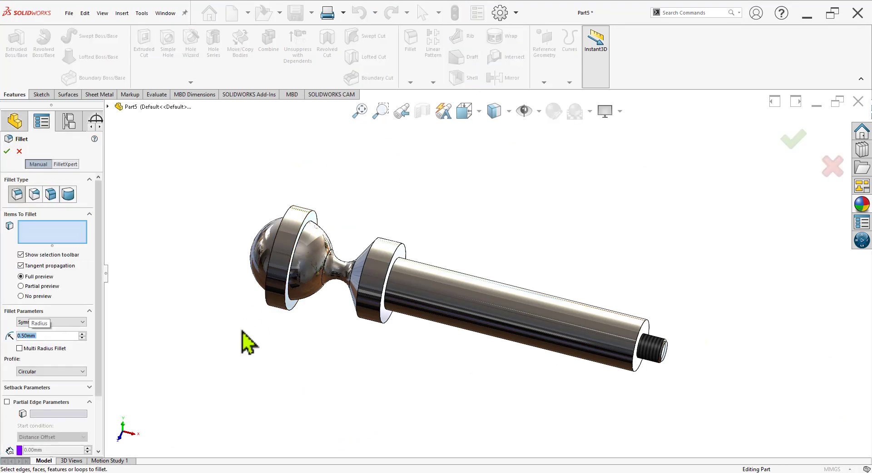
{"action": "key", "text": "alt+Tab"}
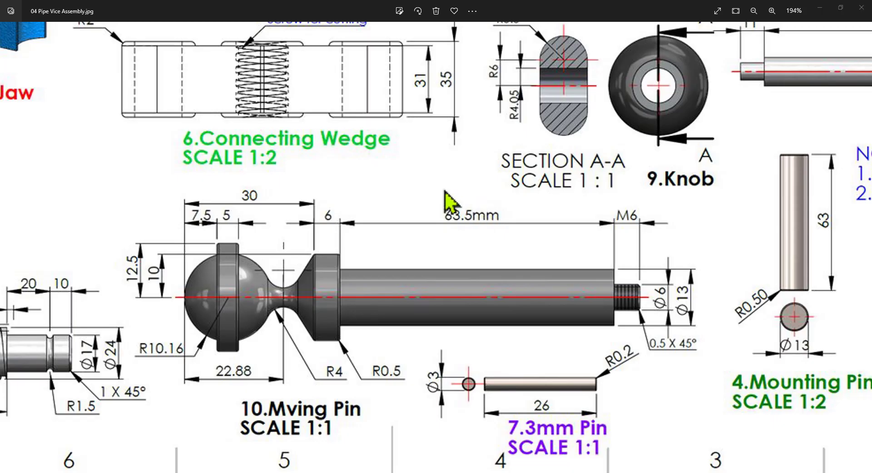
{"action": "key", "text": "alt+Tab"}
{"action": "left_click", "coordinate": [384, 259]}
{"action": "key", "text": "alt+Tab"}
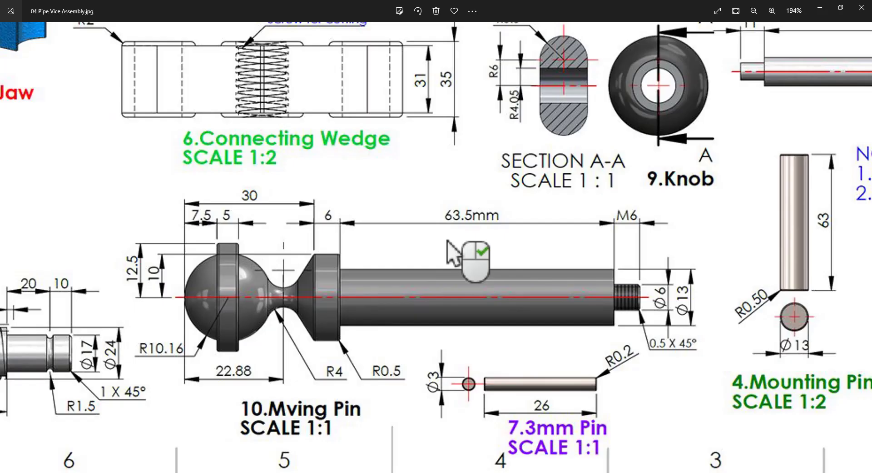
{"action": "key", "text": "alt+Tab"}
{"action": "left_click", "coordinate": [229, 231]}
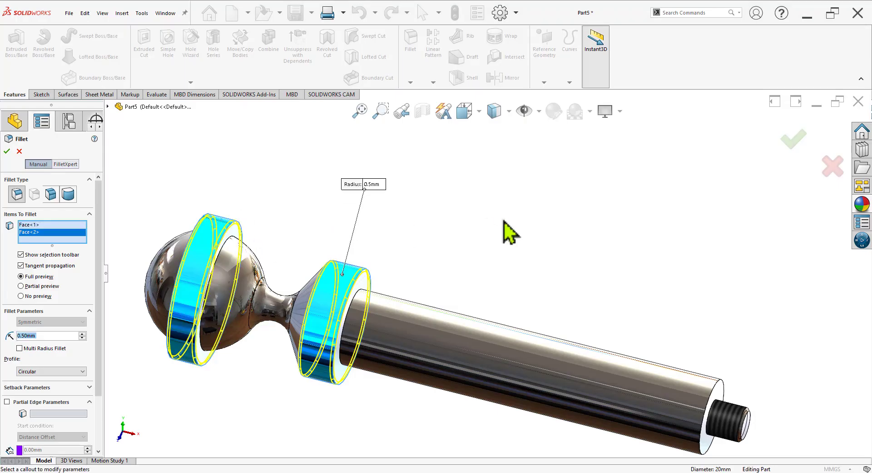
{"action": "key", "text": "alt+Tab"}
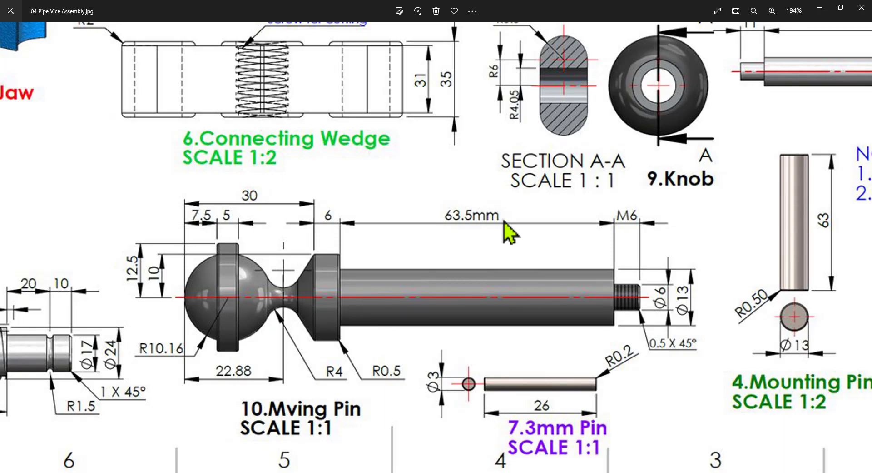
{"action": "key", "text": "alt+Tab"}
{"action": "left_click", "coordinate": [7, 150]}
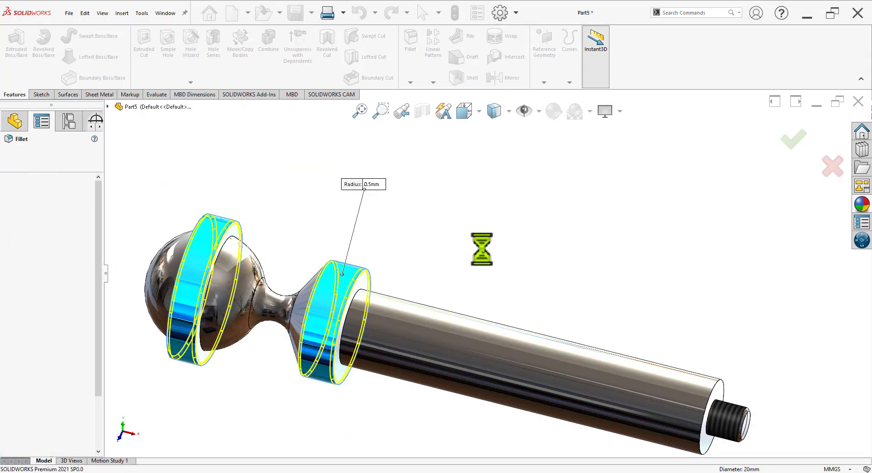
{"action": "scroll", "coordinate": [483, 259], "scroll_direction": "up", "scroll_amount": 3}
{"action": "mouse_move", "coordinate": [483, 259]}
{"action": "middle_mouse_down"}
{"action": "mouse_move", "coordinate": [491, 306]}
{"action": "mouse_move", "coordinate": [503, 295]}
{"action": "mouse_move", "coordinate": [526, 302]}
{"action": "mouse_move", "coordinate": [448, 385]}
{"action": "mouse_move", "coordinate": [444, 454]}
{"action": "mouse_move", "coordinate": [454, 416]}
{"action": "mouse_move", "coordinate": [456, 430]}
{"action": "middle_mouse_up"}
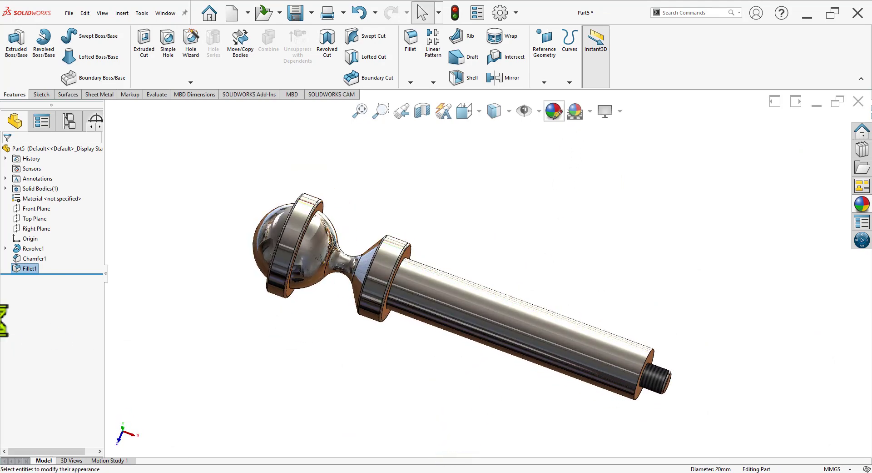
Colour the Fillet1 faces orange.
{"action": "left_click", "coordinate": [558, 114]}
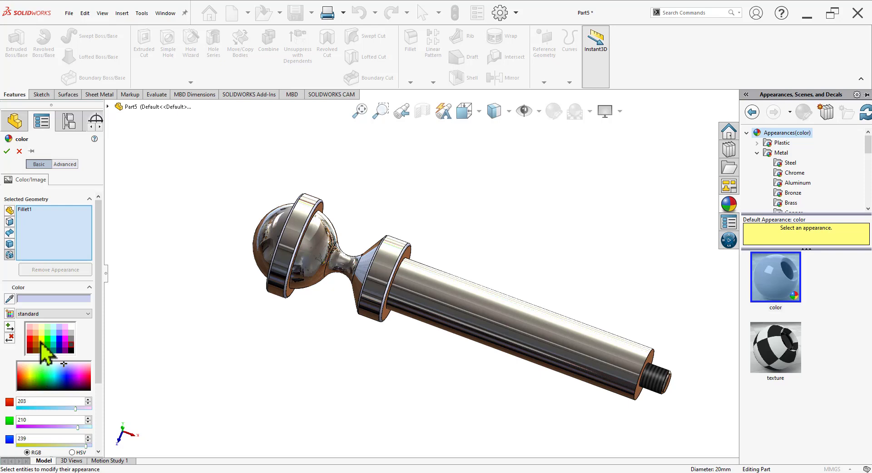
{"action": "left_click", "coordinate": [36, 339]}
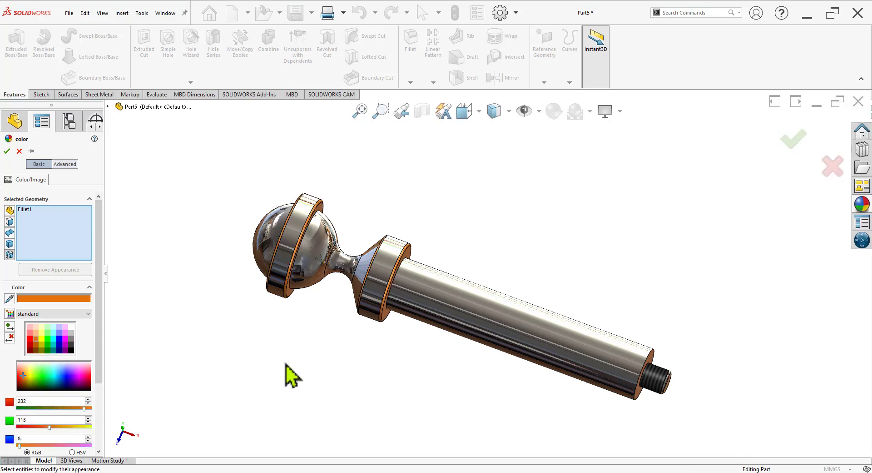
{"action": "left_click", "coordinate": [7, 151]}
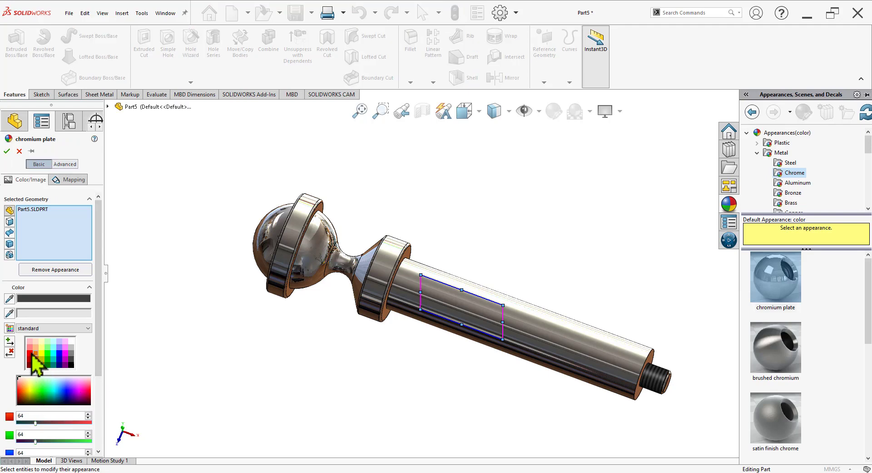
Set the pin's chromium plate appearance colour to dark grey (64, 64, 64).
{"action": "left_click", "coordinate": [30, 352]}
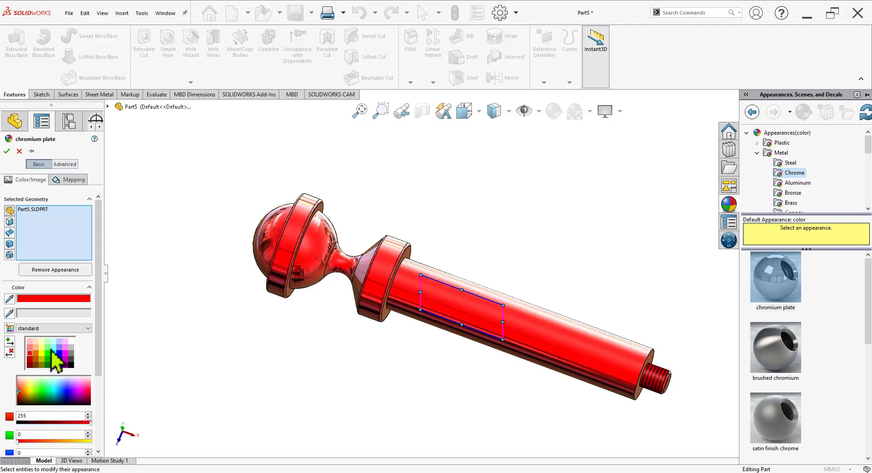
{"action": "left_click", "coordinate": [57, 357]}
{"action": "mouse_move", "coordinate": [394, 417]}
{"action": "middle_mouse_down"}
{"action": "mouse_move", "coordinate": [522, 275]}
{"action": "mouse_move", "coordinate": [598, 301]}
{"action": "mouse_move", "coordinate": [552, 313]}
{"action": "middle_mouse_up"}
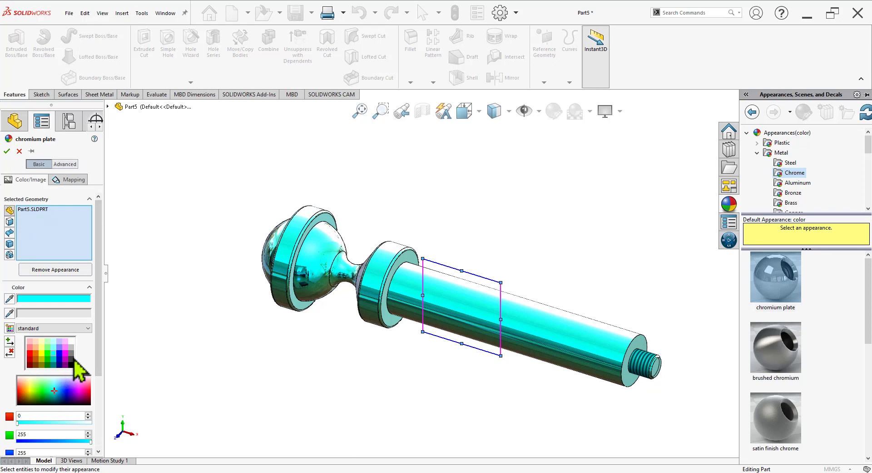
{"action": "left_click", "coordinate": [71, 361]}
{"action": "mouse_move", "coordinate": [187, 381]}
{"action": "middle_mouse_down"}
{"action": "mouse_move", "coordinate": [452, 288]}
{"action": "mouse_move", "coordinate": [425, 425]}
{"action": "mouse_move", "coordinate": [306, 318]}
{"action": "middle_mouse_up"}
{"action": "left_click", "coordinate": [8, 150]}
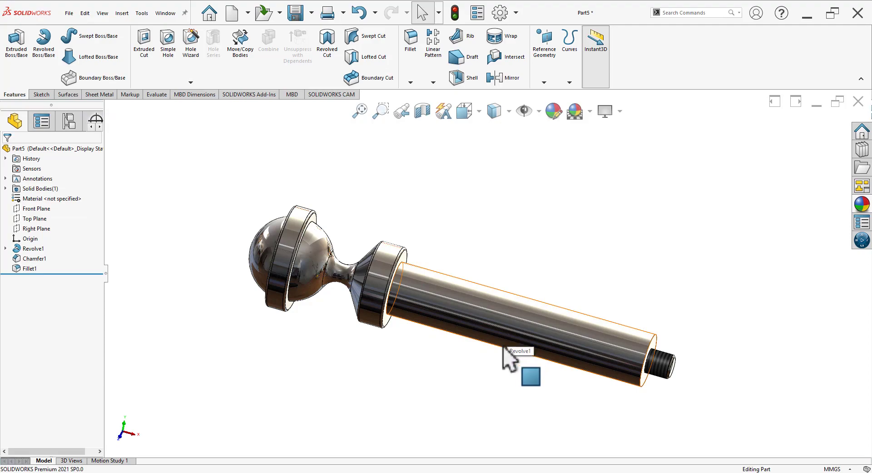
Save the part as '05 Moving pin' in the Pipe Vice Assembly folder.
{"action": "key", "text": "ctrl+s"}
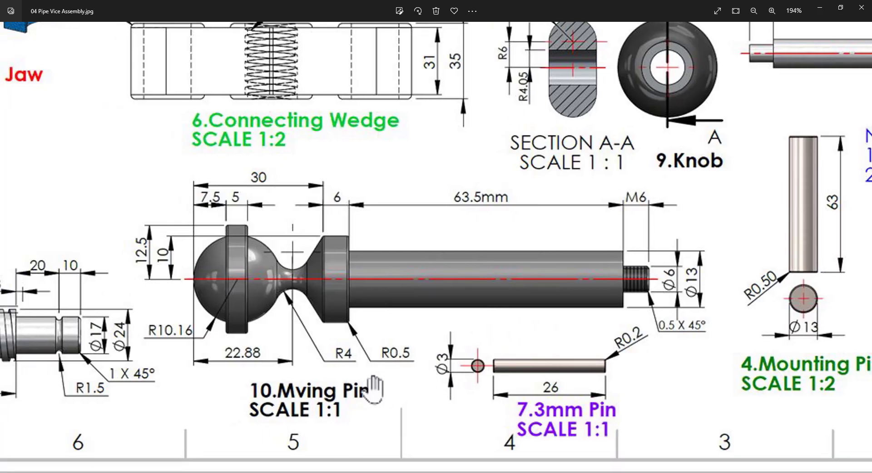
{"action": "type", "text": "0"}
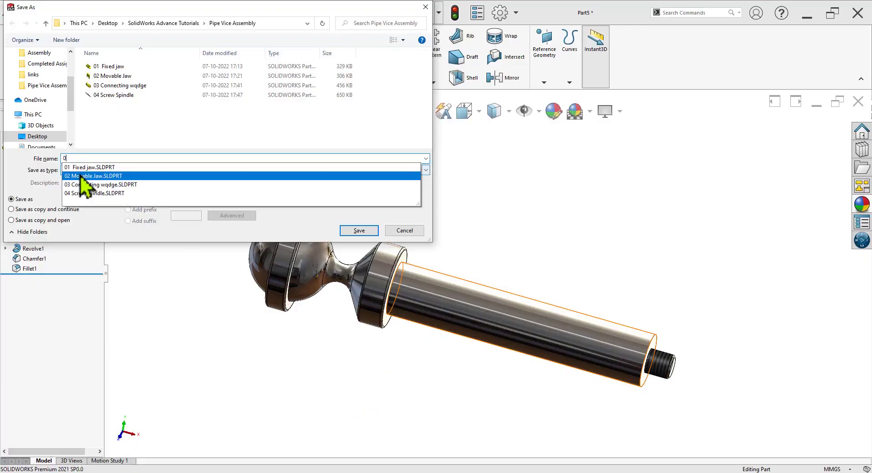
{"action": "type", "text": "5 Moving pin"}
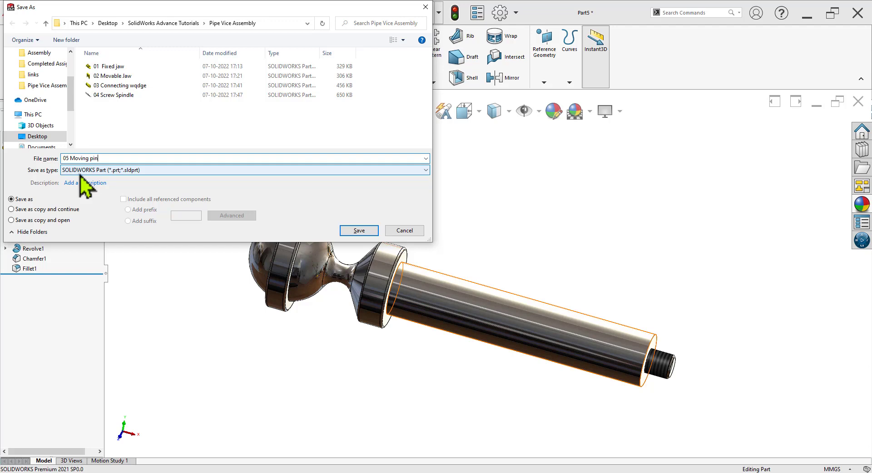
{"action": "key", "text": "Return"}
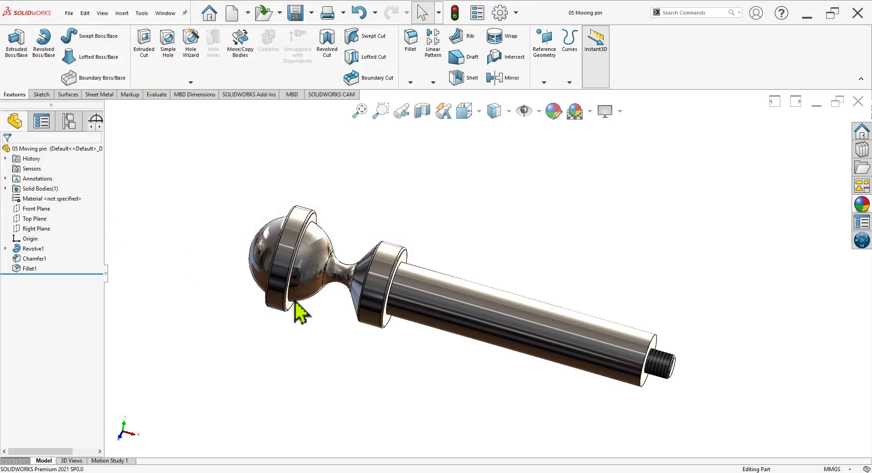
{"action": "mouse_move", "coordinate": [366, 312]}
{"action": "middle_mouse_down"}
{"action": "mouse_move", "coordinate": [399, 350]}
{"action": "mouse_move", "coordinate": [383, 391]}
{"action": "mouse_move", "coordinate": [369, 373]}
{"action": "mouse_move", "coordinate": [391, 308]}
{"action": "mouse_move", "coordinate": [403, 380]}
{"action": "mouse_move", "coordinate": [472, 350]}
{"action": "mouse_move", "coordinate": [457, 309]}
{"action": "mouse_move", "coordinate": [444, 343]}
{"action": "mouse_move", "coordinate": [473, 305]}
{"action": "mouse_move", "coordinate": [476, 360]}
{"action": "middle_mouse_up"}
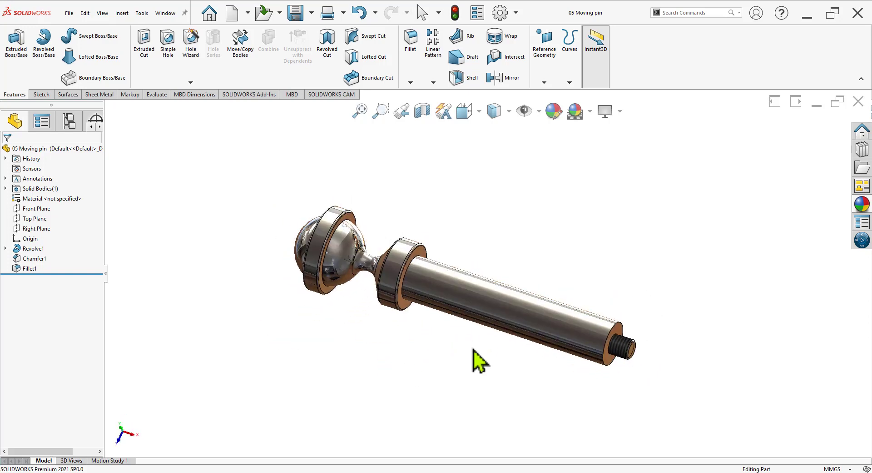
Close the pin part and study the 7.3mm Pin detail on the vice drawing in Photos.
{"action": "left_click", "coordinate": [858, 101]}
{"action": "key", "text": "alt+Tab"}
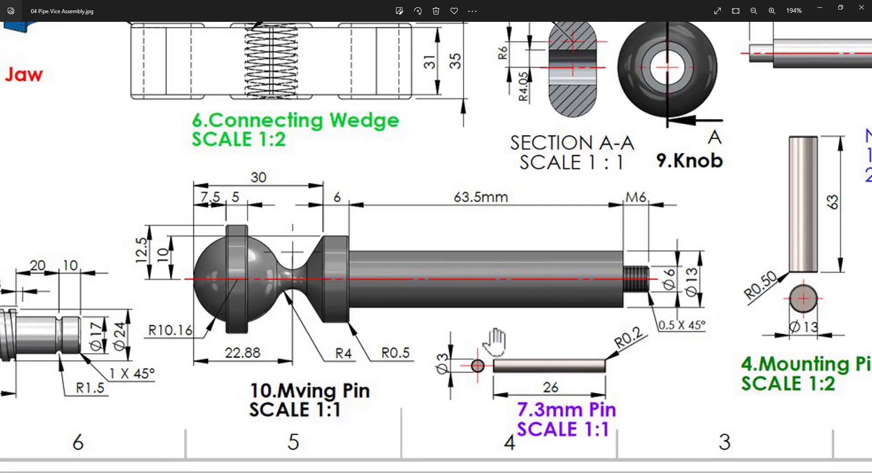
{"action": "left_click_drag", "start_coordinate": [460, 359], "coordinate": [387, 353]}
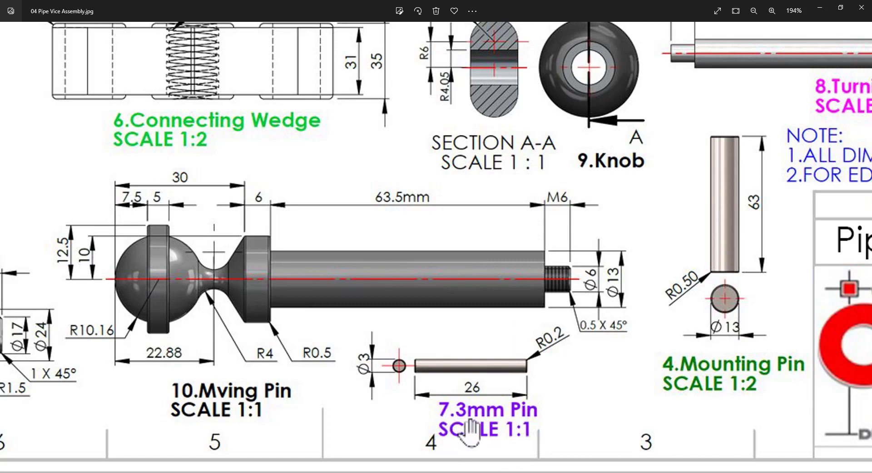
{"action": "scroll", "coordinate": [470, 421], "scroll_direction": "down", "scroll_amount": 5}
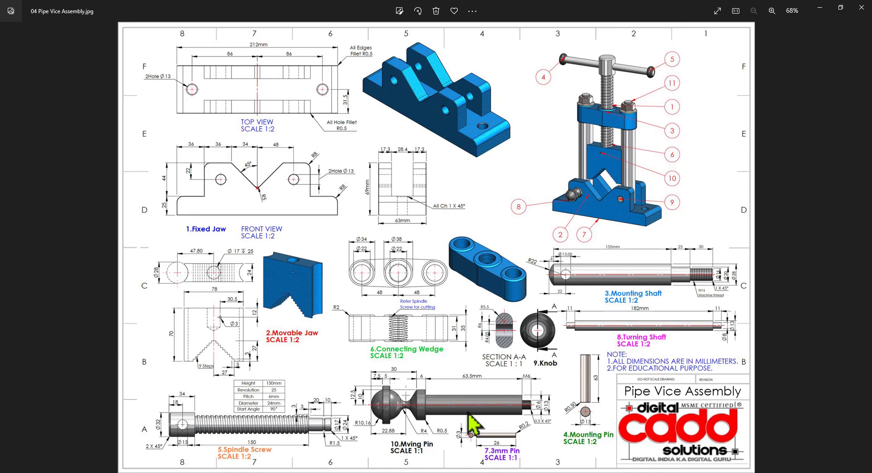
{"action": "scroll", "coordinate": [468, 422], "scroll_direction": "up", "scroll_amount": 1}
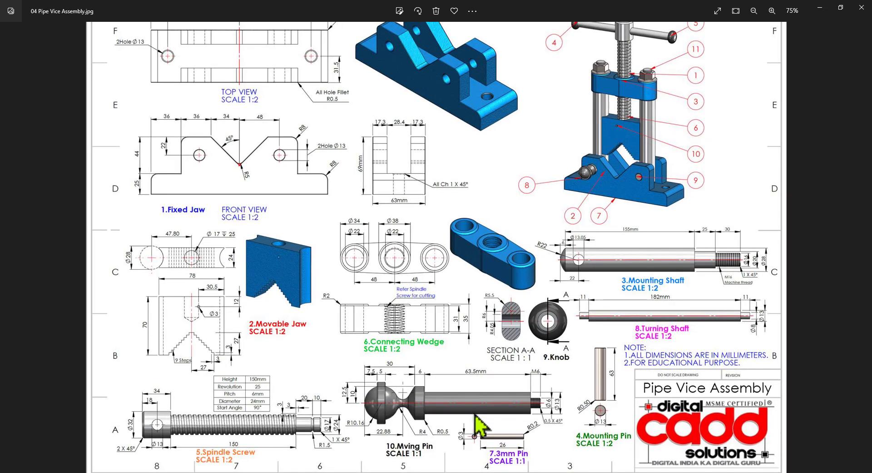
{"action": "scroll", "coordinate": [563, 372], "scroll_direction": "up", "scroll_amount": 1}
{"action": "scroll", "coordinate": [559, 390], "scroll_direction": "up", "scroll_amount": 1}
{"action": "scroll", "coordinate": [536, 427], "scroll_direction": "up", "scroll_amount": 1}
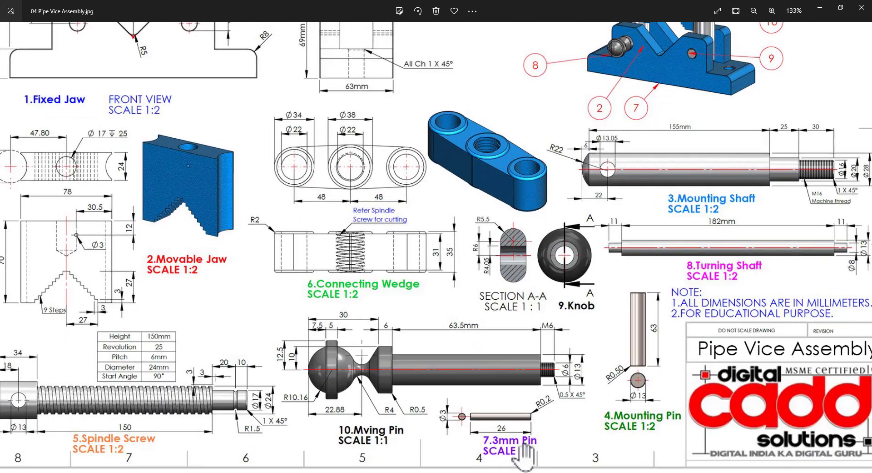
{"action": "scroll", "coordinate": [518, 443], "scroll_direction": "up", "scroll_amount": 1}
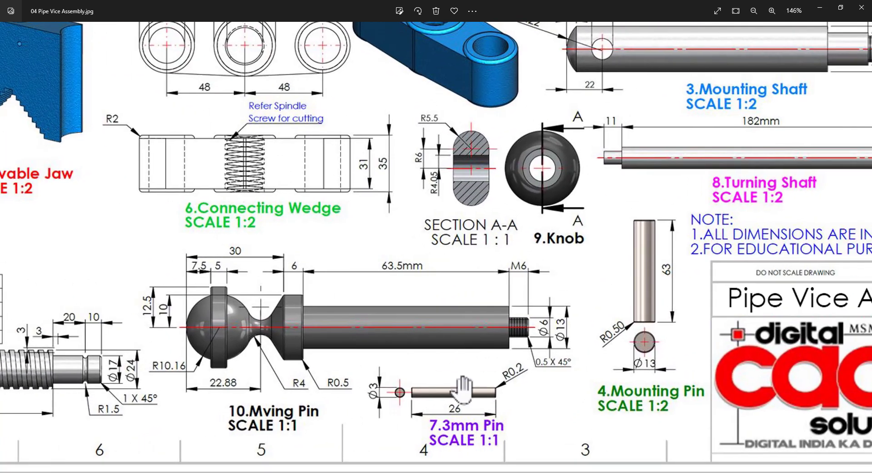
{"action": "key", "text": "alt+Tab"}
Start a new part and sketch a Ø3 mm circle at the origin on the Front Plane.
{"action": "key", "text": "ctrl+n"}
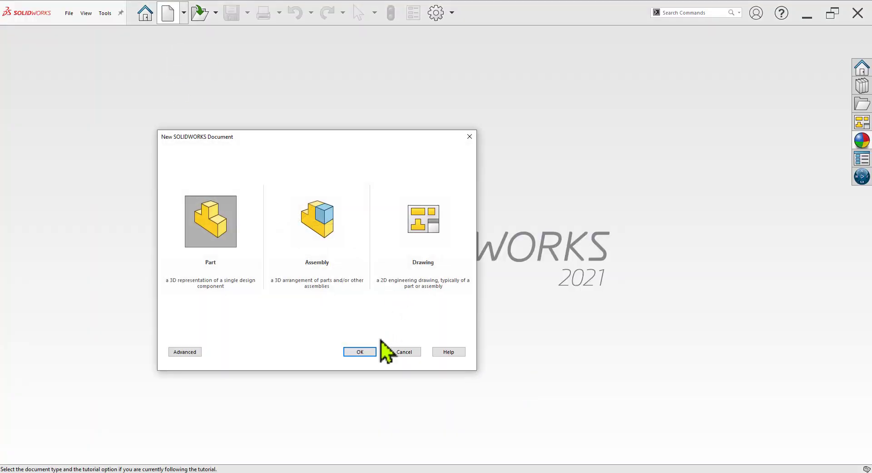
{"action": "left_click", "coordinate": [375, 355]}
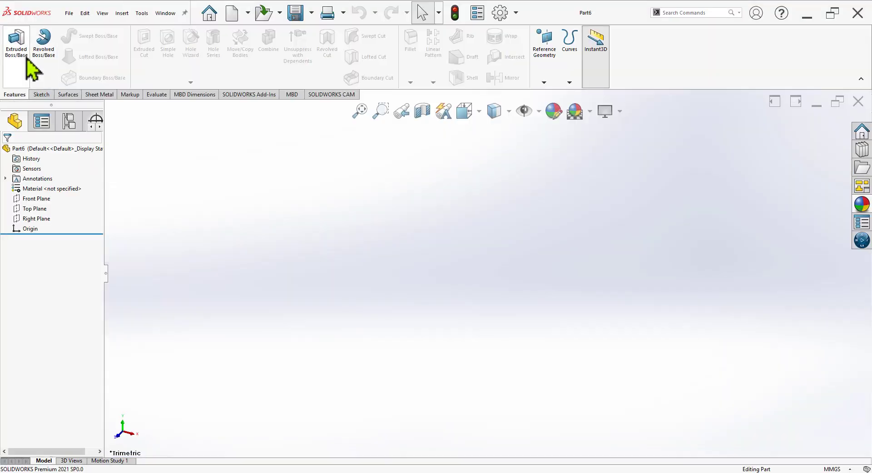
{"action": "left_click", "coordinate": [17, 42]}
{"action": "left_click", "coordinate": [565, 224]}
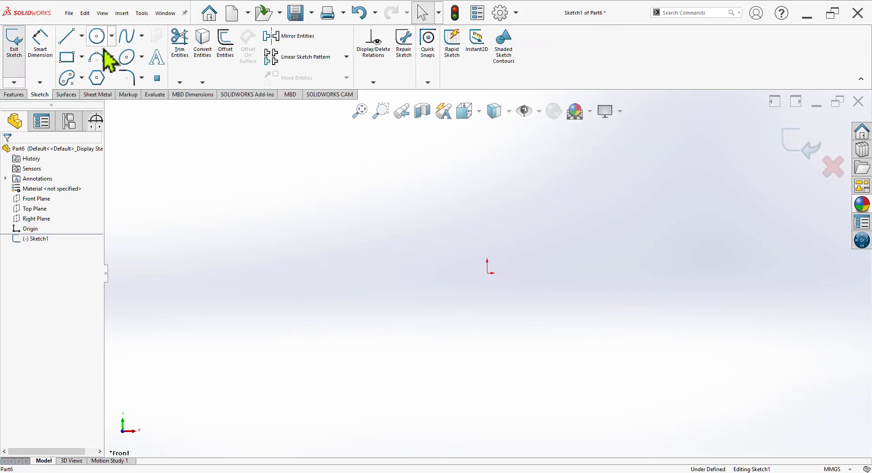
{"action": "left_click", "coordinate": [98, 37]}
{"action": "left_click", "coordinate": [487, 273]}
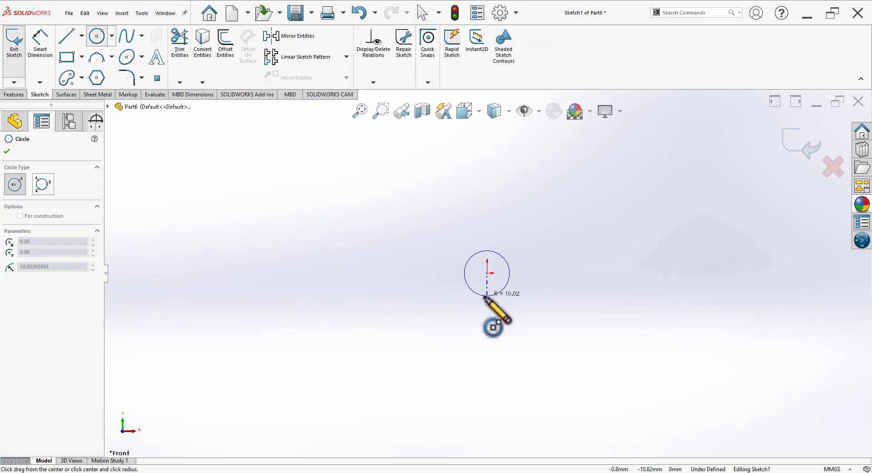
{"action": "left_click", "coordinate": [487, 297]}
{"action": "left_click", "coordinate": [40, 41]}
{"action": "left_click", "coordinate": [475, 296]}
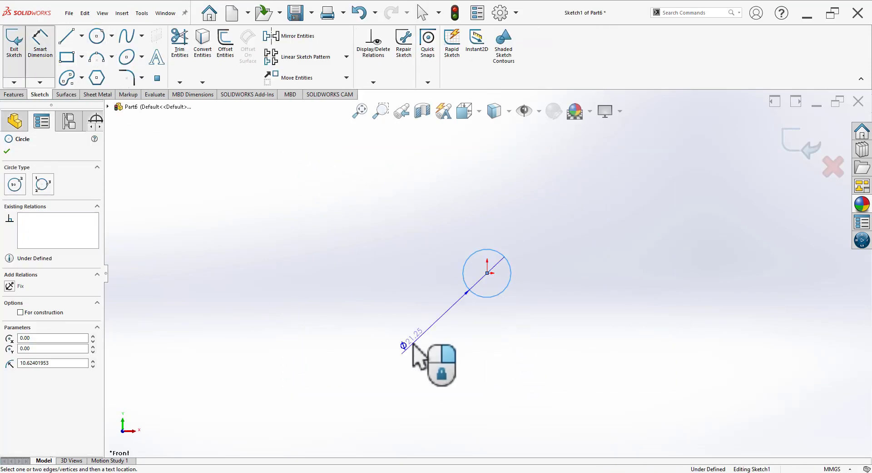
{"action": "left_click", "coordinate": [413, 346]}
{"action": "type", "text": "3"}
{"action": "key", "text": "Return"}
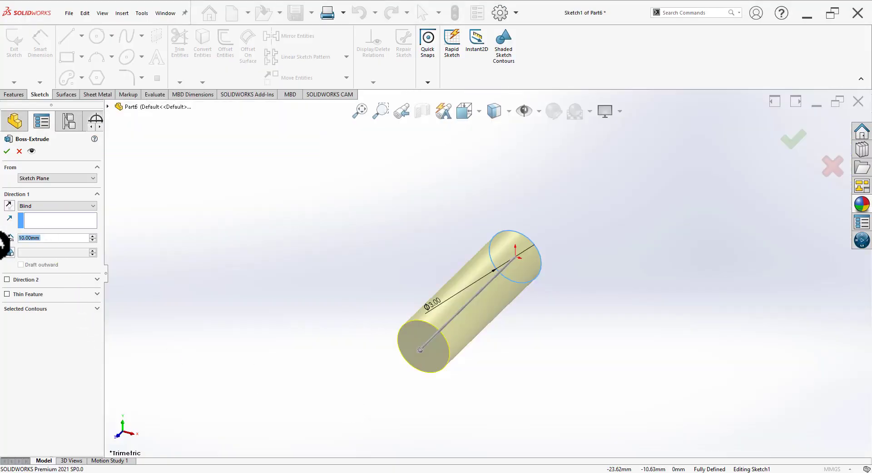
Extrude the circle 26 mm, use a Plain White scene and apply chromium plate.
{"action": "type", "text": "26"}
{"action": "key", "text": "Return"}
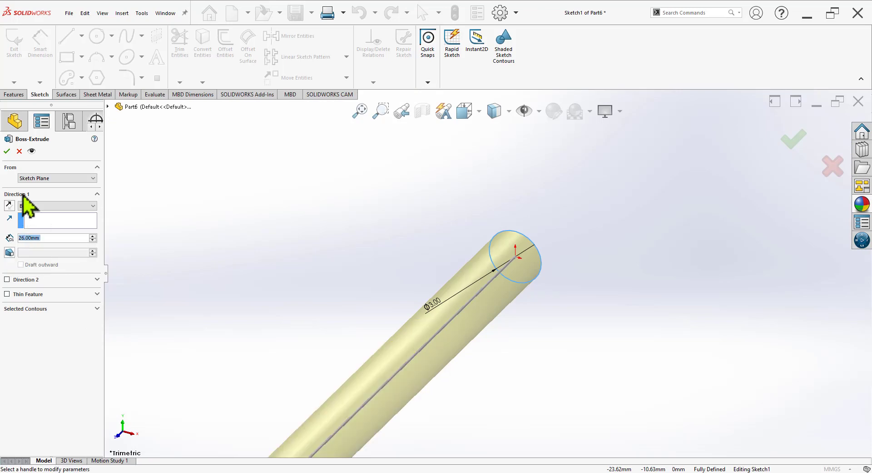
{"action": "left_click", "coordinate": [7, 151]}
{"action": "scroll", "coordinate": [486, 190], "scroll_direction": "up", "scroll_amount": 3}
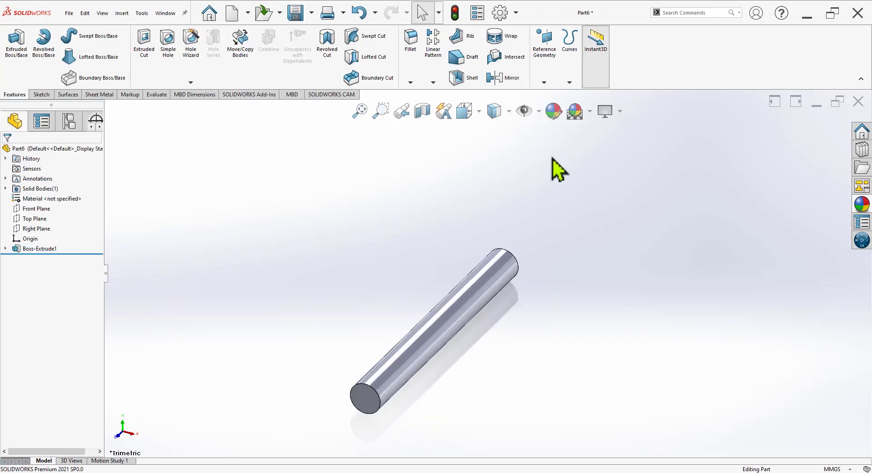
{"action": "left_click", "coordinate": [590, 111]}
{"action": "left_click", "coordinate": [598, 139]}
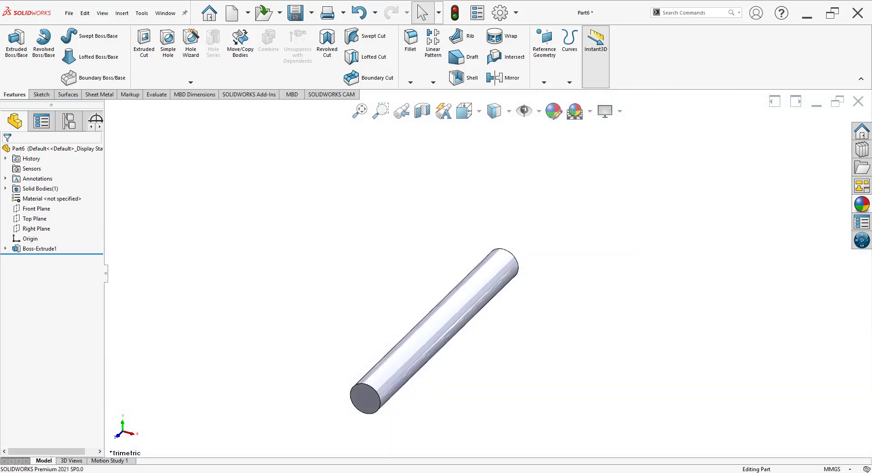
{"action": "left_click", "coordinate": [859, 212]}
{"action": "left_click_drag", "start_coordinate": [777, 295], "coordinate": [486, 369]}
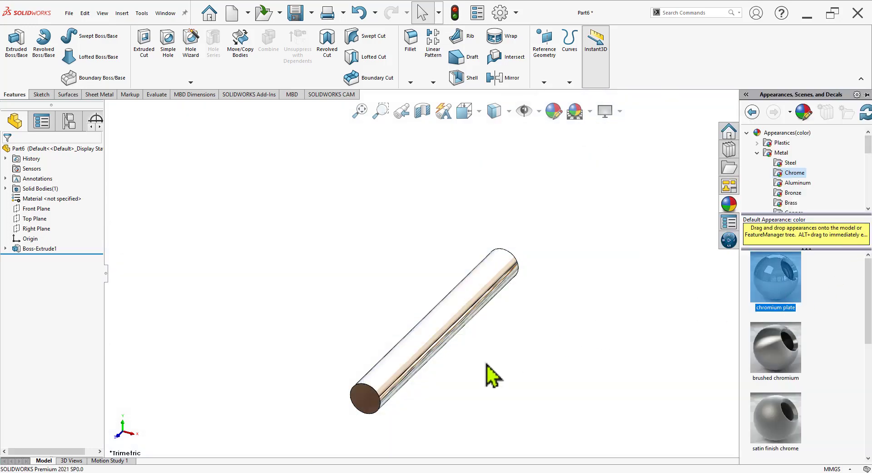
{"action": "middle_click_drag", "start_coordinate": [486, 369], "coordinate": [364, 411]}
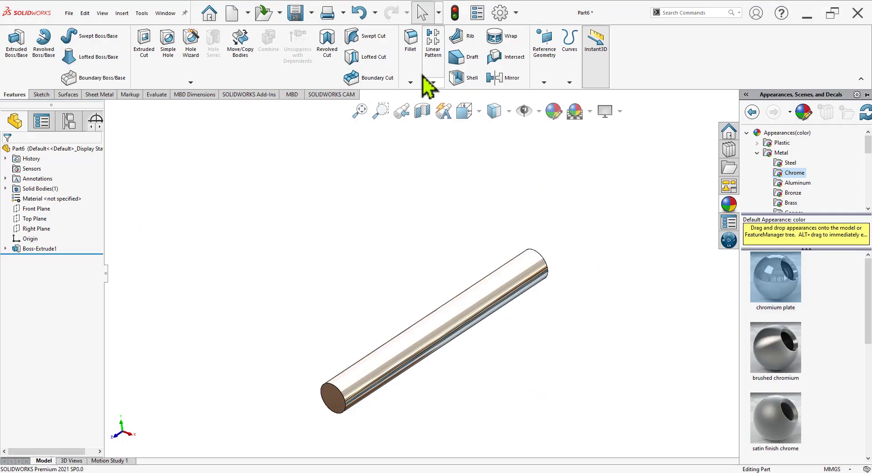
{"action": "left_click", "coordinate": [410, 41]}
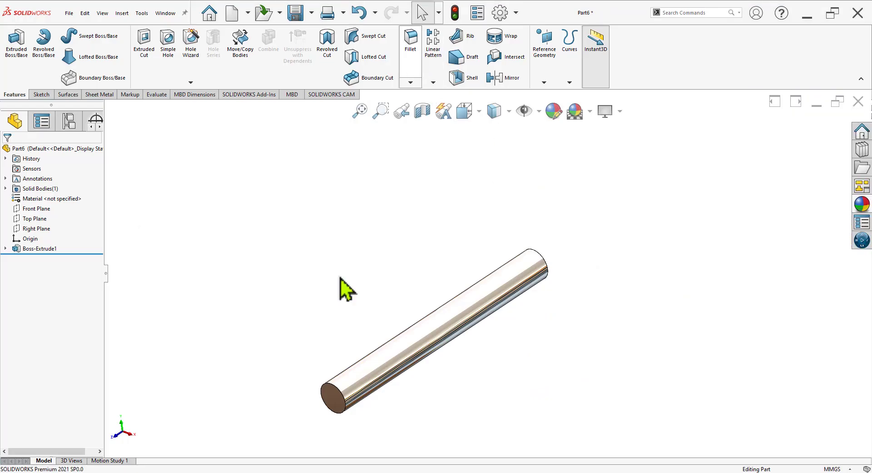
Round the Ø3 pin's face edges with a 0.2 mm fillet.
{"action": "type", "text": "0.20mm"}
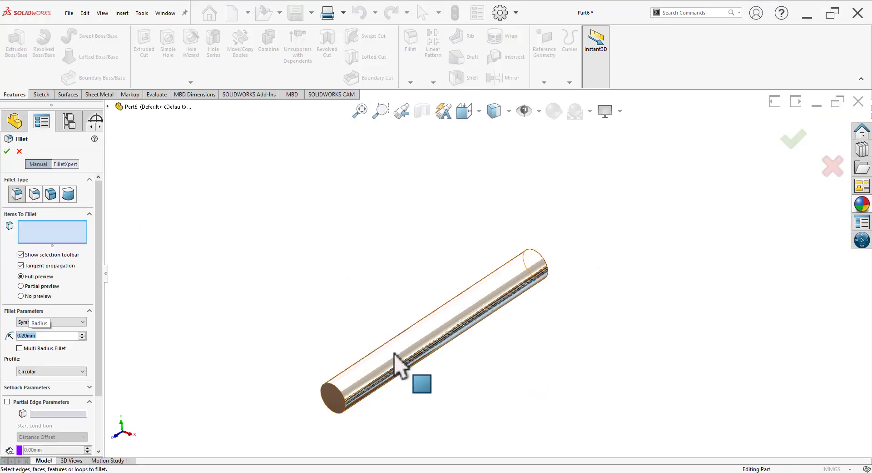
{"action": "left_click", "coordinate": [394, 353]}
{"action": "left_click", "coordinate": [6, 152]}
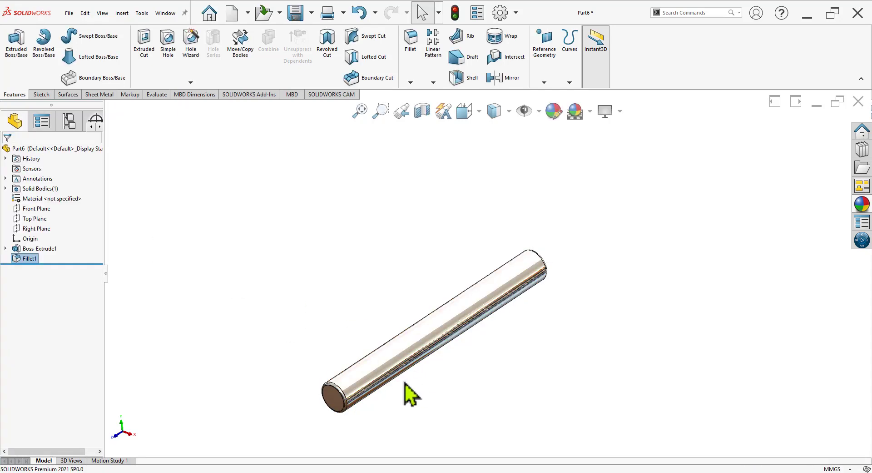
Save the part as '06 3 mm pin' in the Pipe Vice Assembly folder.
{"action": "key", "text": "ctrl+s"}
{"action": "type", "text": "06 3 mm pin"}
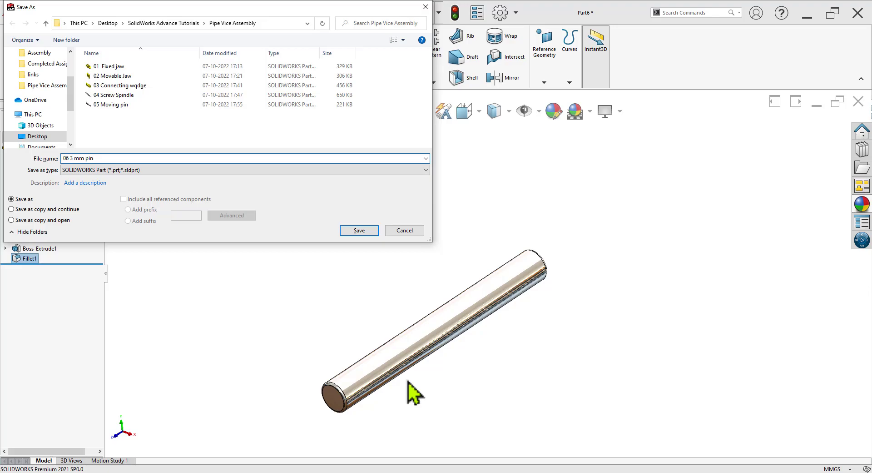
{"action": "key", "text": "Return"}
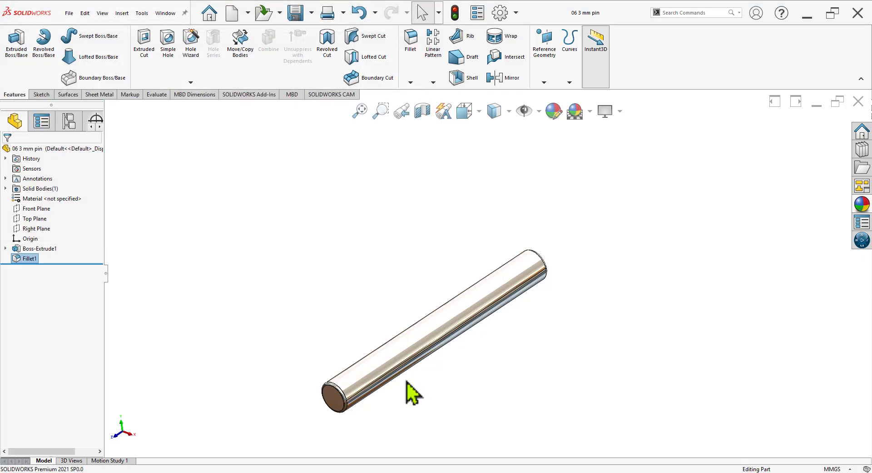
{"action": "key", "text": "alt+Tab"}
{"action": "left_click_drag", "start_coordinate": [498, 395], "coordinate": [371, 360]}
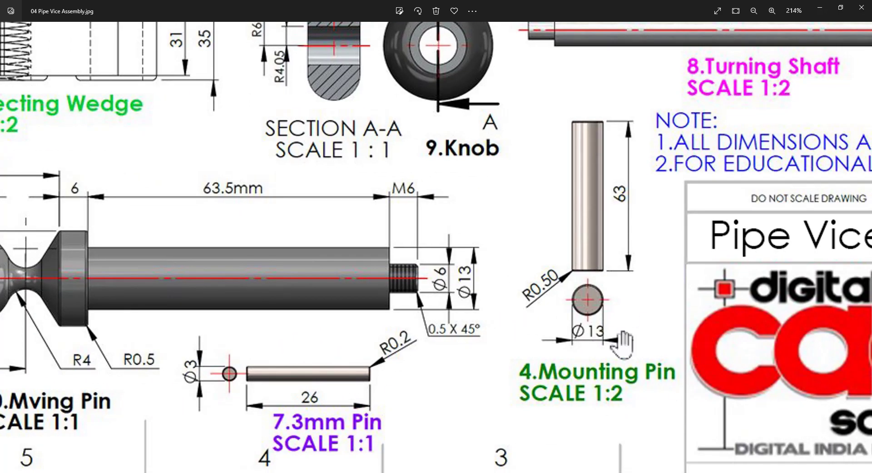
{"action": "key", "text": "alt+Tab"}
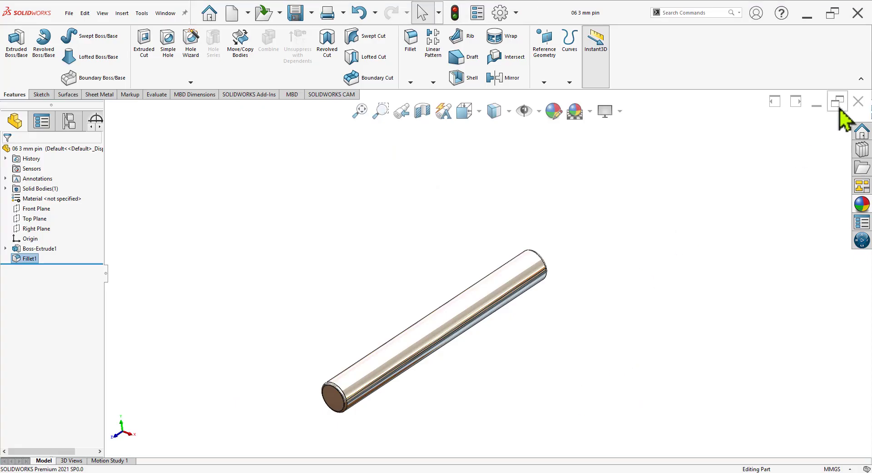
Close the 3 mm pin, start a new part and sketch a Ø13 mm circle at the origin.
{"action": "left_click", "coordinate": [856, 99]}
{"action": "left_click", "coordinate": [175, 10]}
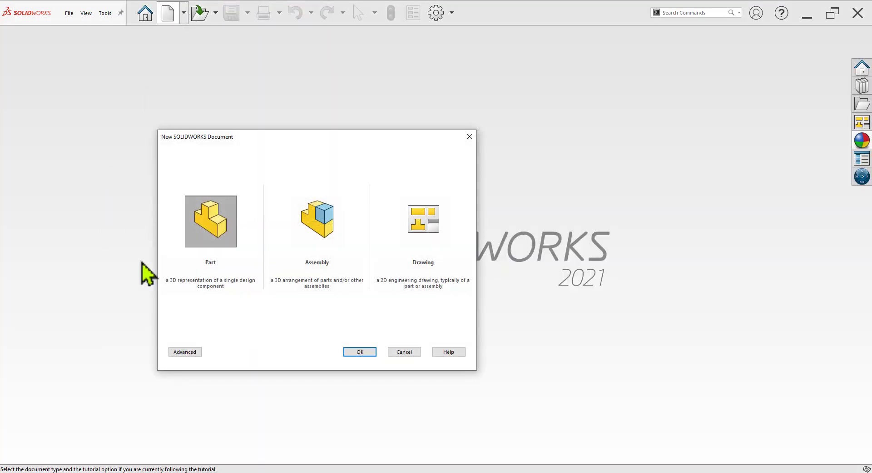
{"action": "left_click", "coordinate": [373, 351]}
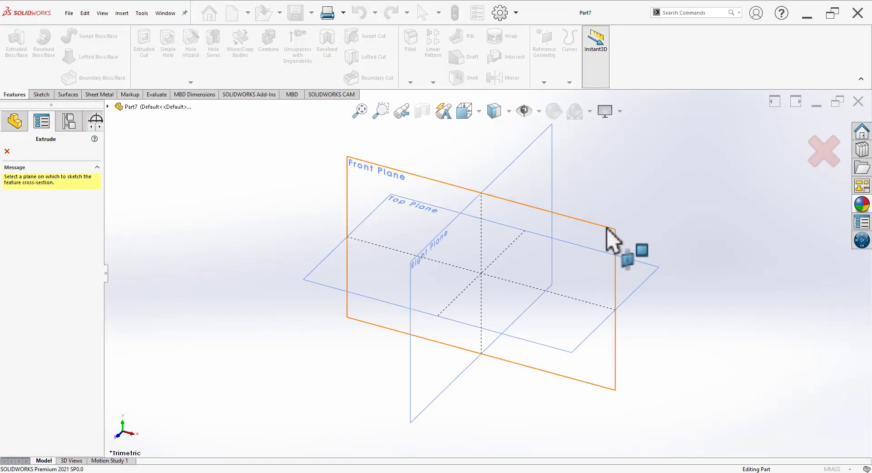
{"action": "left_click", "coordinate": [607, 237]}
{"action": "left_click", "coordinate": [97, 35]}
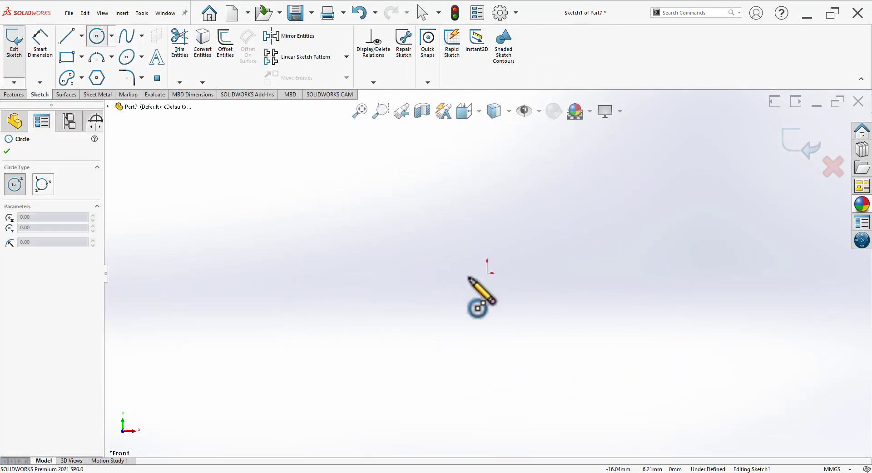
{"action": "left_click", "coordinate": [487, 273]}
{"action": "left_click", "coordinate": [487, 321]}
{"action": "left_click", "coordinate": [36, 73]}
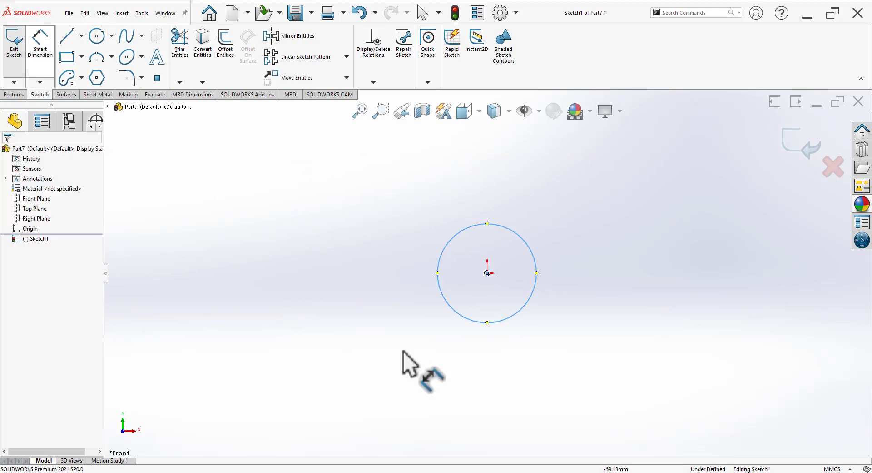
{"action": "left_click", "coordinate": [466, 316]}
{"action": "left_click", "coordinate": [389, 359]}
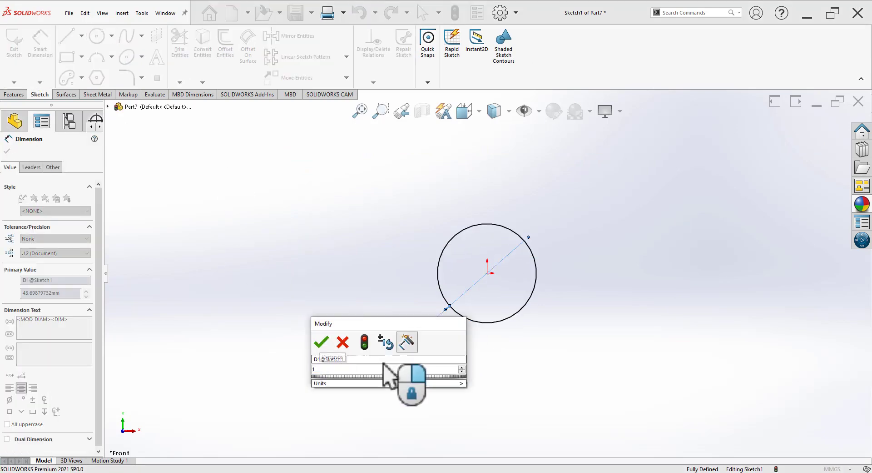
{"action": "type", "text": "13"}
{"action": "key", "text": "Return"}
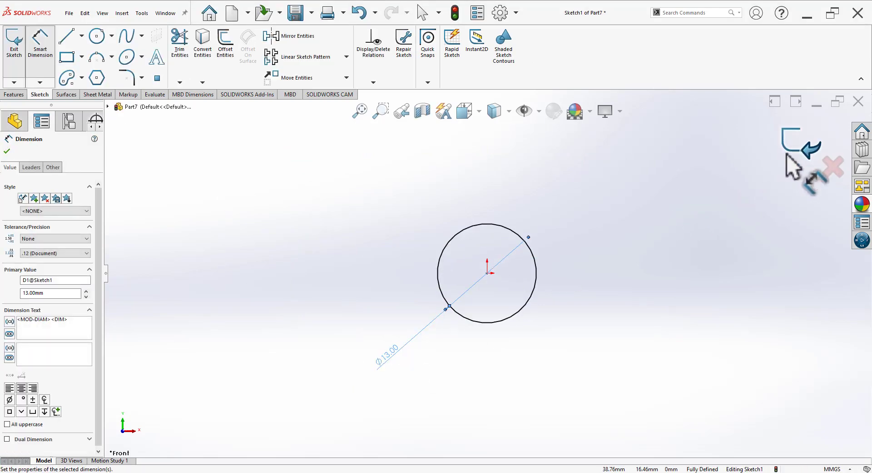
{"action": "left_click", "coordinate": [793, 152]}
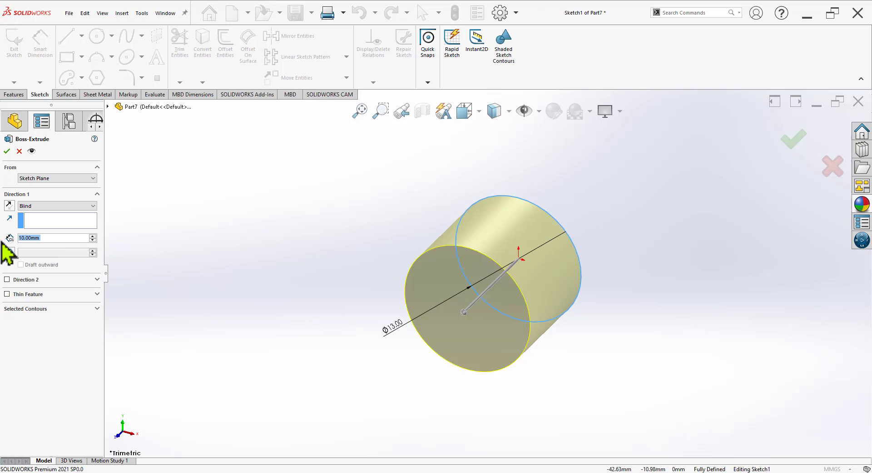
Extrude the Ø13 circle 63 mm with a Mid Plane end condition.
{"action": "type", "text": "63"}
{"action": "key", "text": "Return"}
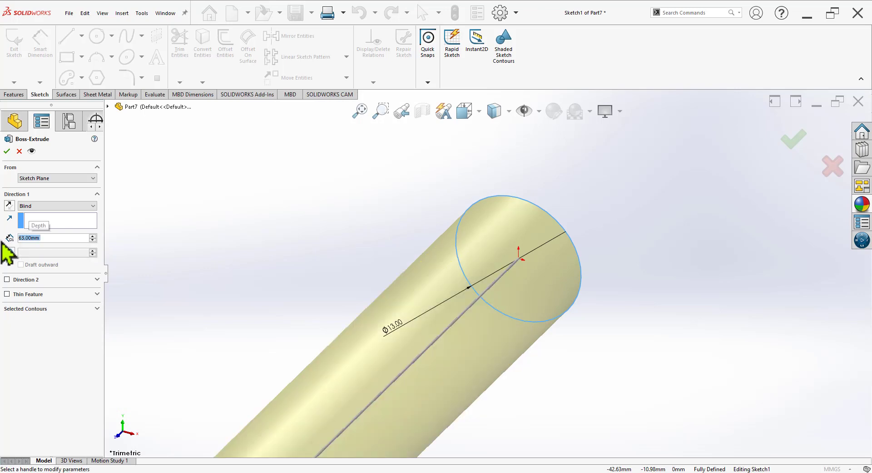
{"action": "left_click", "coordinate": [43, 206]}
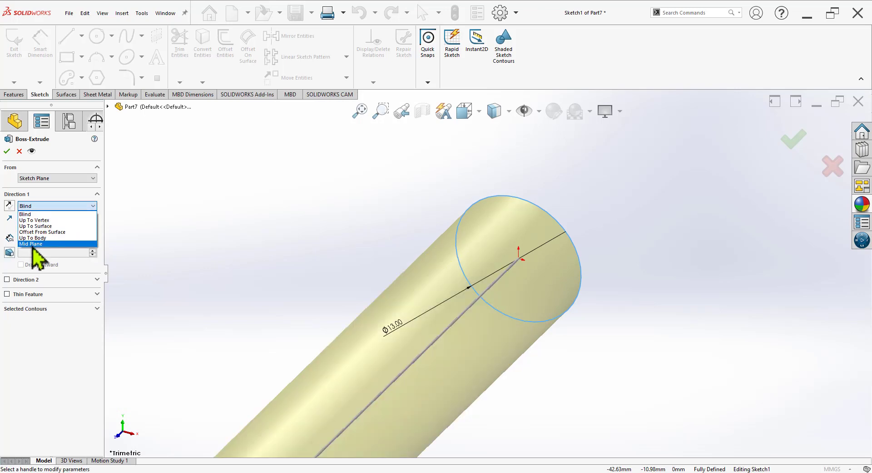
{"action": "left_click", "coordinate": [36, 244]}
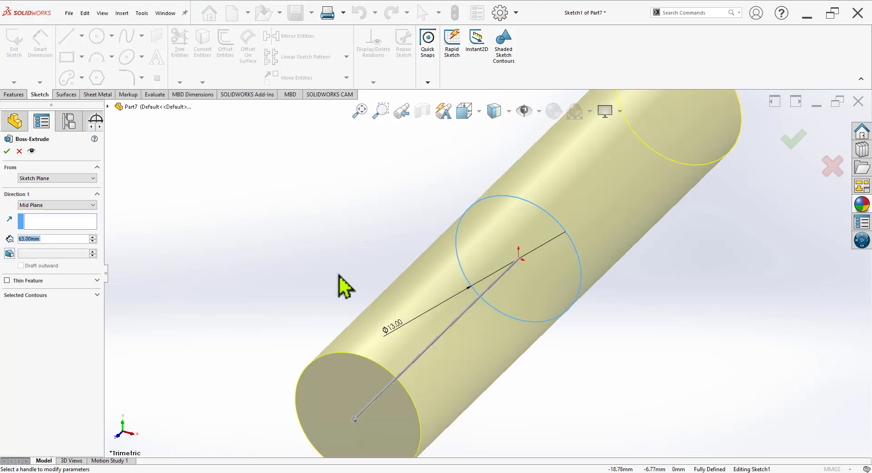
{"action": "left_click", "coordinate": [8, 151]}
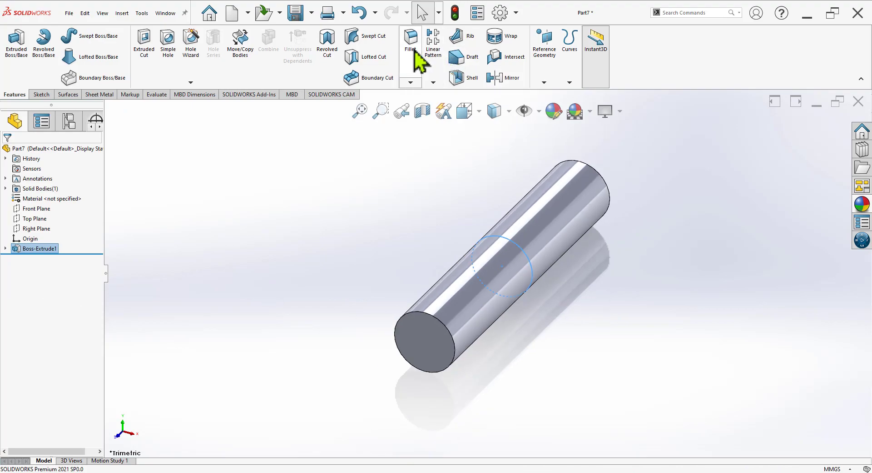
Fillet the cylinder's end edges with a 0.5 mm radius.
{"action": "key", "text": "alt+Tab"}
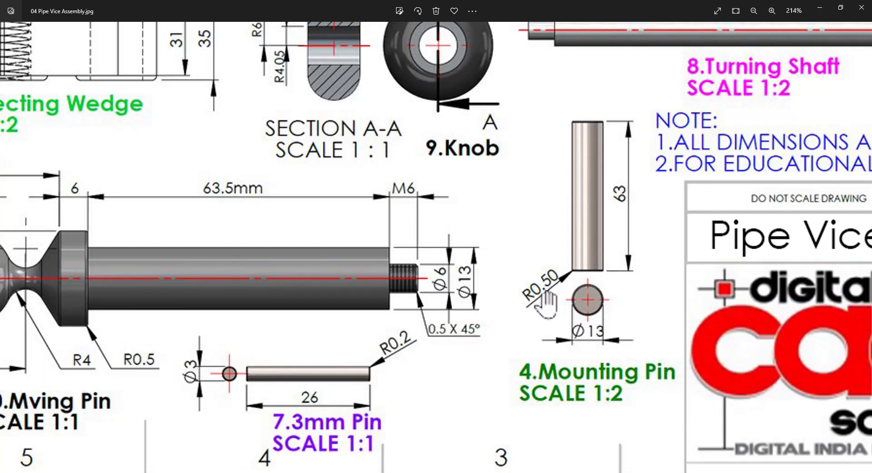
{"action": "key", "text": "alt+Tab"}
{"action": "left_click", "coordinate": [27, 336]}
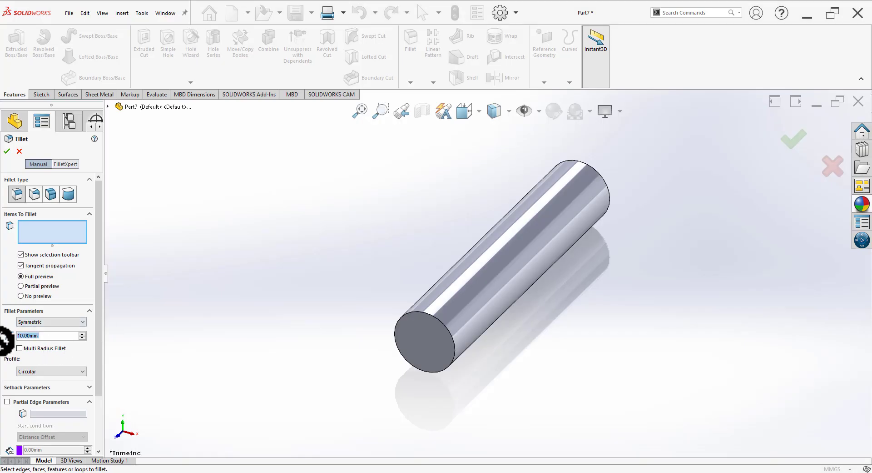
{"action": "type", "text": "0.5"}
{"action": "key", "text": "Return"}
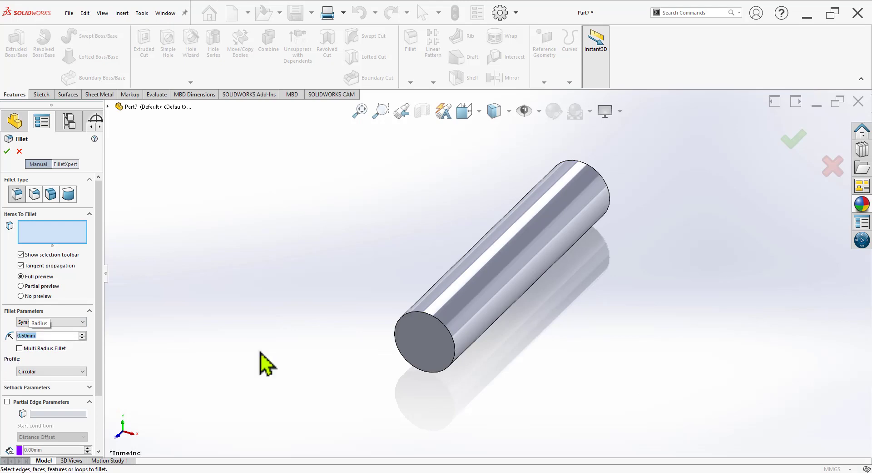
{"action": "left_click", "coordinate": [532, 245]}
{"action": "left_click", "coordinate": [6, 151]}
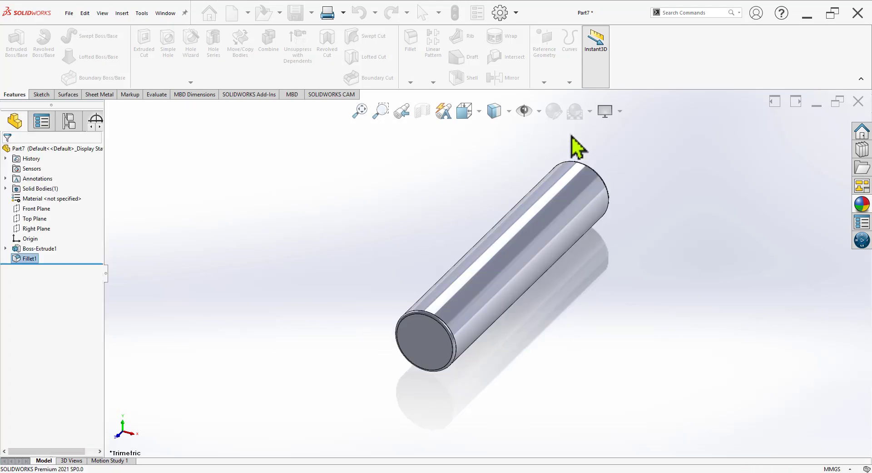
Set a Plain White scene and apply chromium plate to the mounting pin.
{"action": "left_click", "coordinate": [590, 110]}
{"action": "left_click", "coordinate": [596, 138]}
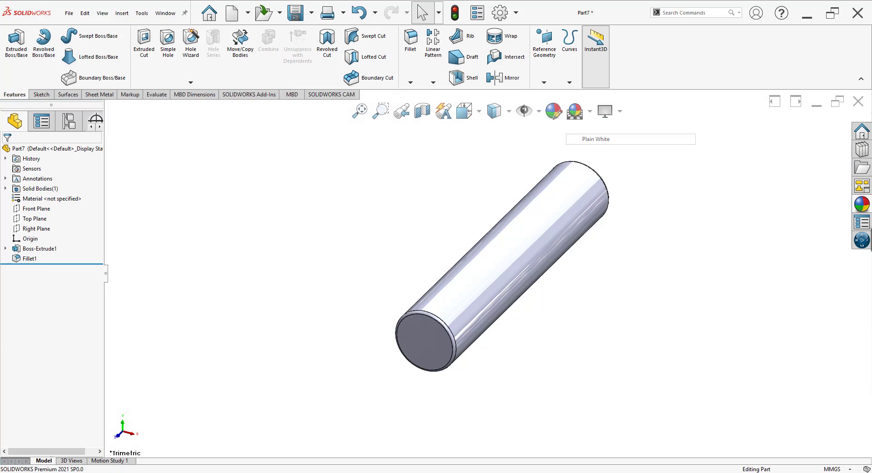
{"action": "left_click", "coordinate": [866, 207]}
{"action": "double_click", "coordinate": [776, 291]}
{"action": "middle_click_drag", "start_coordinate": [541, 343], "coordinate": [547, 352]}
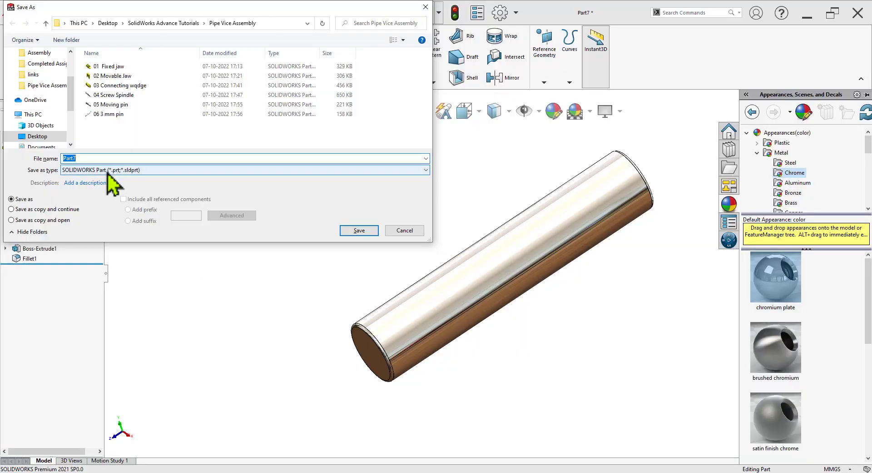
Save the part as '07 Mounting Pin', then pan the reference drawing to the Mounting Shaft dimensions.
{"action": "type", "text": "07 Mo"}
{"action": "type", "text": "unting Pin"}
{"action": "key", "text": "Return"}
{"action": "key", "text": "alt+Tab"}
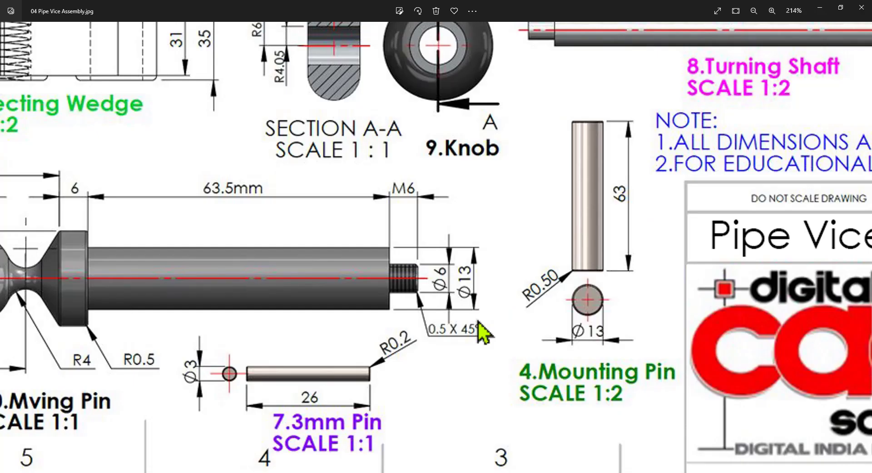
{"action": "left_click_drag", "start_coordinate": [549, 269], "coordinate": [548, 352]}
{"action": "left_click_drag", "start_coordinate": [457, 406], "coordinate": [398, 426]}
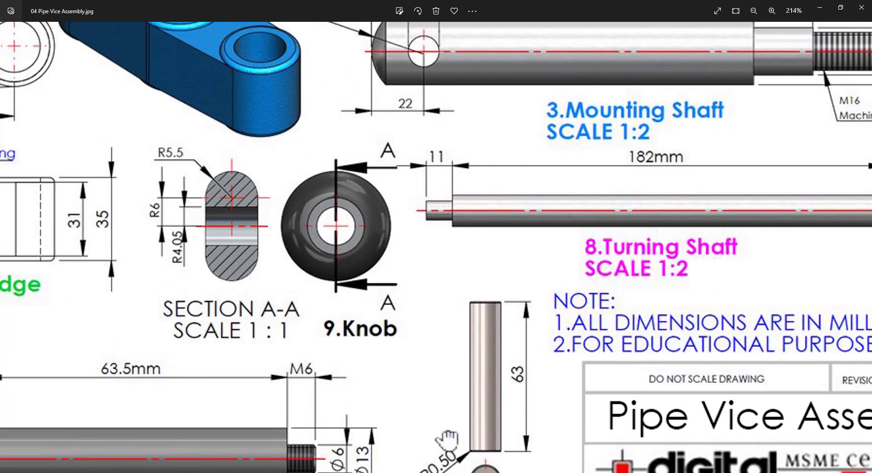
{"action": "mouse_move", "coordinate": [440, 241]}
{"action": "left_mouse_down"}
{"action": "mouse_move", "coordinate": [341, 305]}
{"action": "mouse_move", "coordinate": [417, 309]}
{"action": "left_mouse_up"}
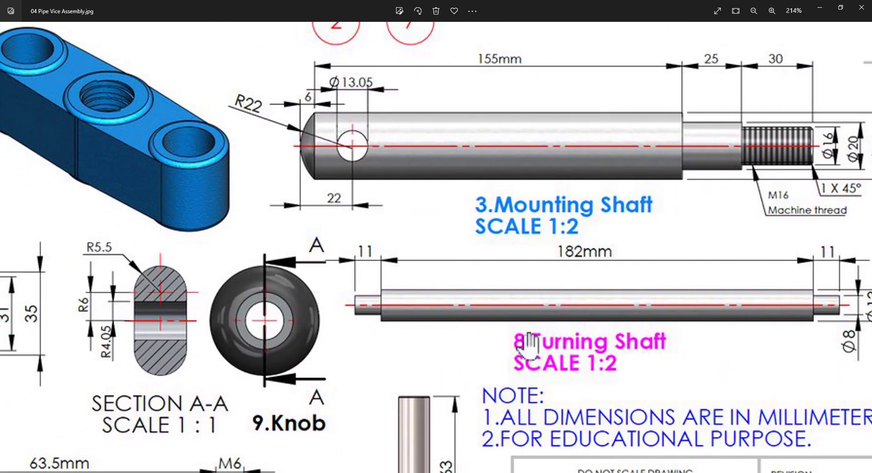
{"action": "left_click_drag", "start_coordinate": [522, 341], "coordinate": [423, 348]}
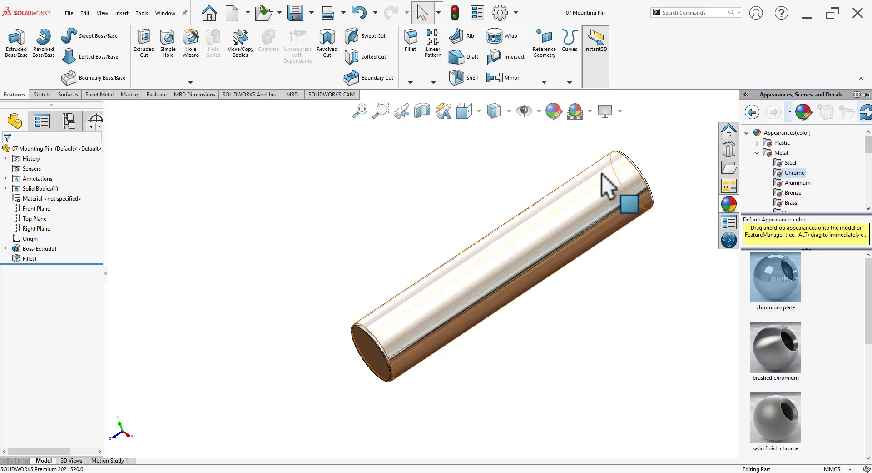
Close the mounting pin and start a new part sketched on the Right Plane.
{"action": "key", "text": "ctrl+w"}
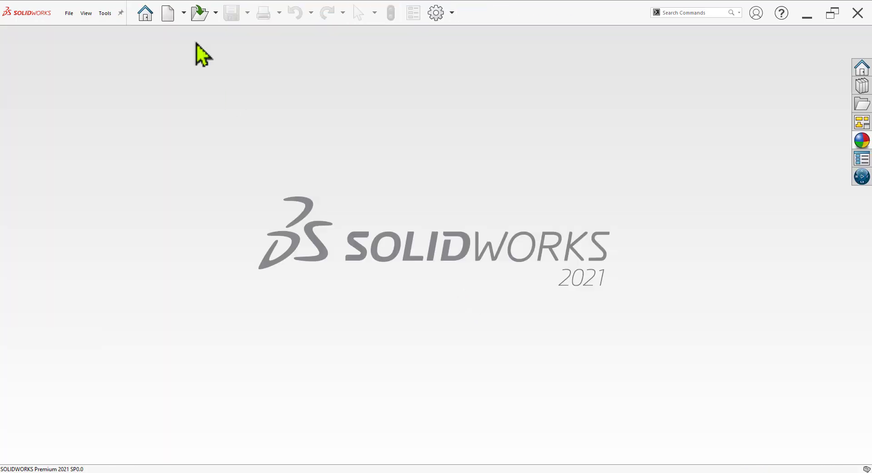
{"action": "left_click", "coordinate": [168, 20]}
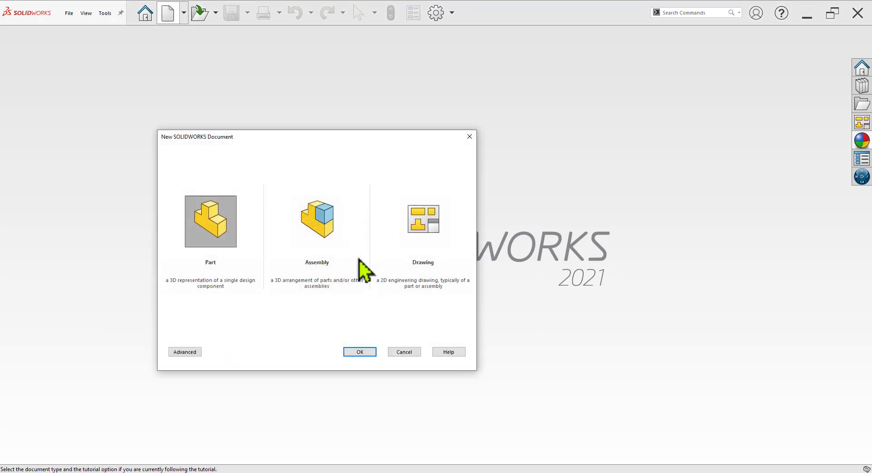
{"action": "left_click", "coordinate": [356, 355]}
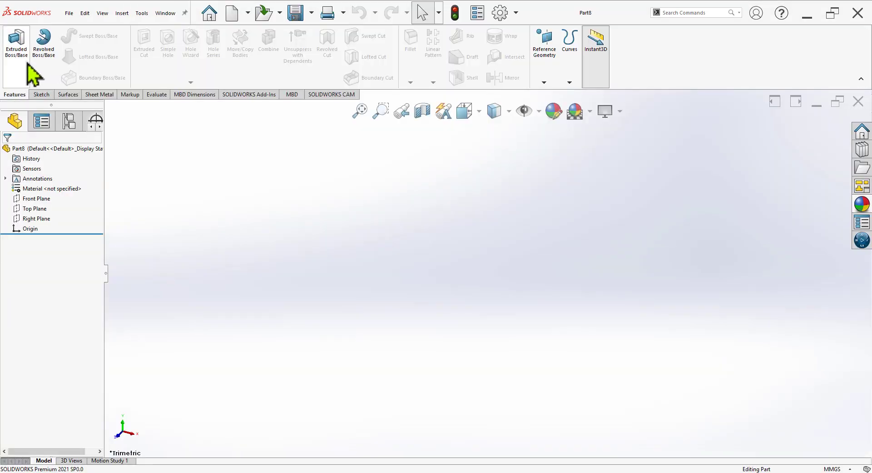
{"action": "left_click", "coordinate": [41, 96]}
{"action": "left_click", "coordinate": [18, 68]}
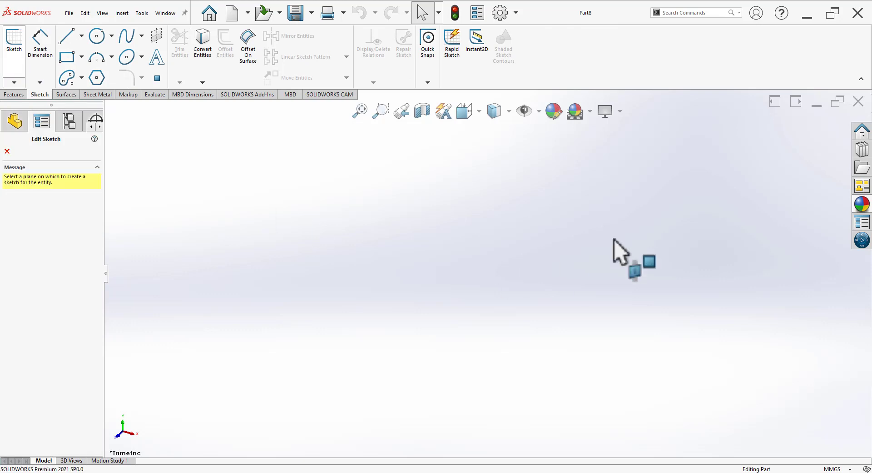
{"action": "left_click", "coordinate": [556, 168]}
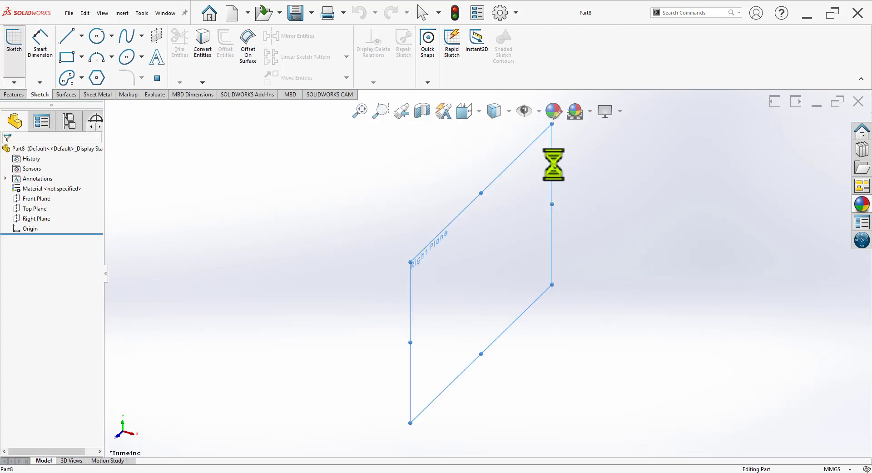
Draw two concentric circles centred on the origin.
{"action": "left_click", "coordinate": [96, 36]}
{"action": "left_click", "coordinate": [487, 273]}
{"action": "left_click", "coordinate": [487, 334]}
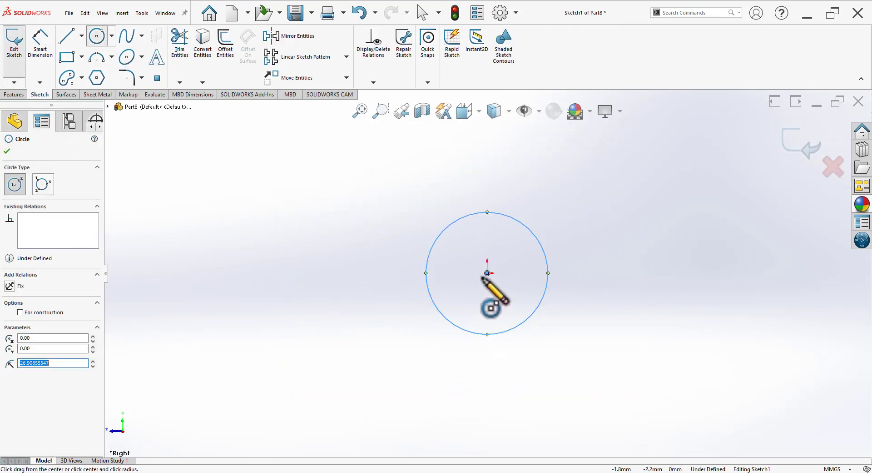
{"action": "left_click", "coordinate": [488, 273]}
{"action": "left_click", "coordinate": [486, 375]}
{"action": "left_click", "coordinate": [14, 41]}
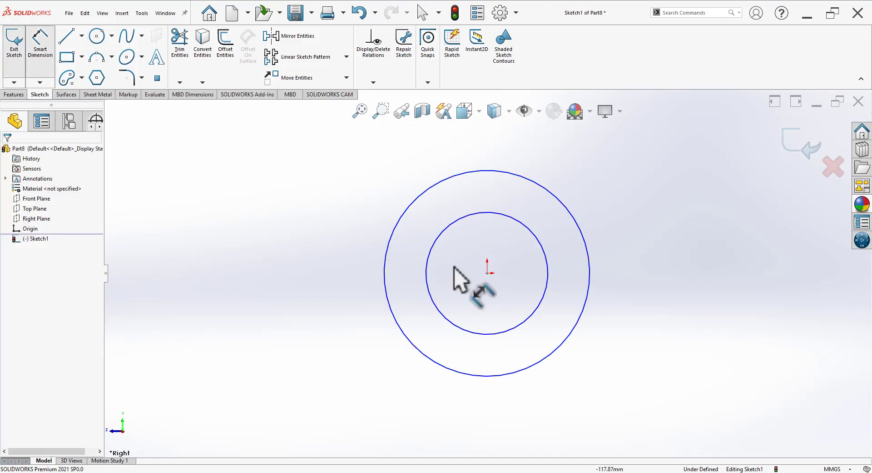
{"action": "key", "text": "alt+Tab"}
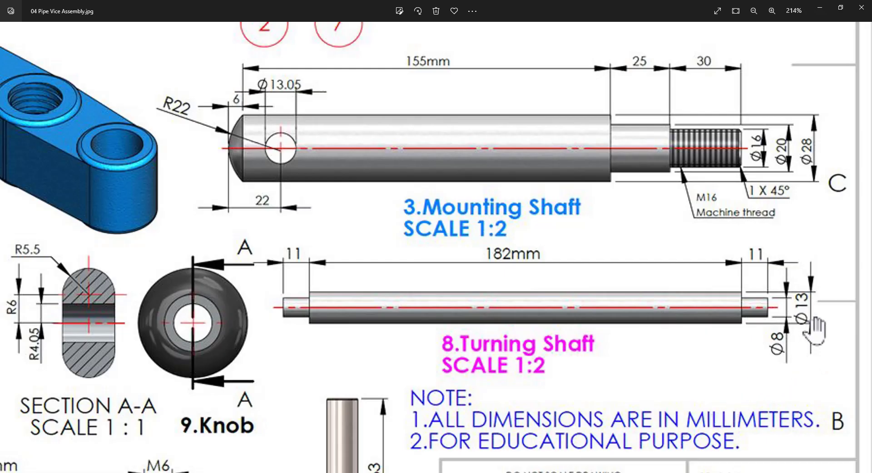
{"action": "key", "text": "alt+Tab"}
Dimension the inner circle Ø8 mm and the outer circle Ø13 mm, then exit the sketch.
{"action": "left_click", "coordinate": [548, 277]}
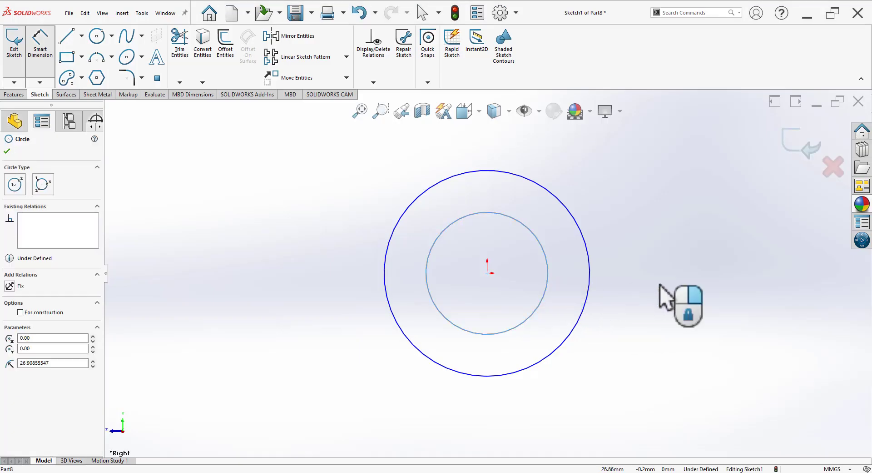
{"action": "left_click", "coordinate": [679, 313]}
{"action": "type", "text": "8"}
{"action": "key", "text": "Return"}
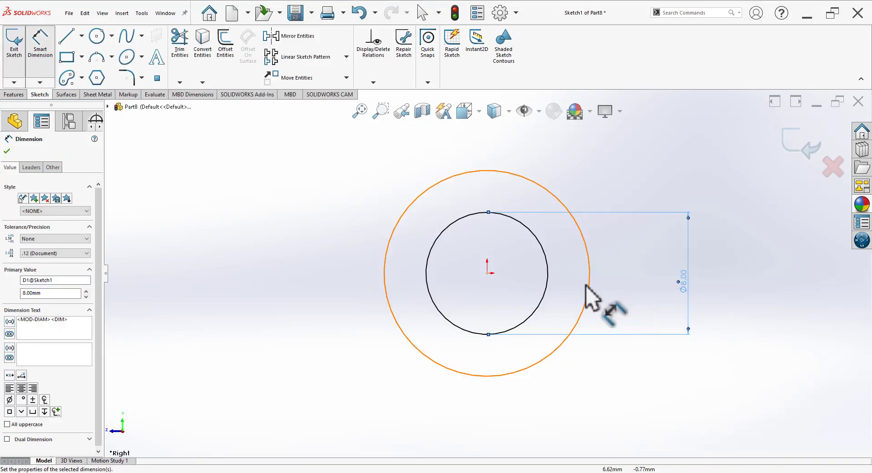
{"action": "left_click", "coordinate": [589, 291]}
{"action": "left_click", "coordinate": [712, 287]}
{"action": "type", "text": "1"}
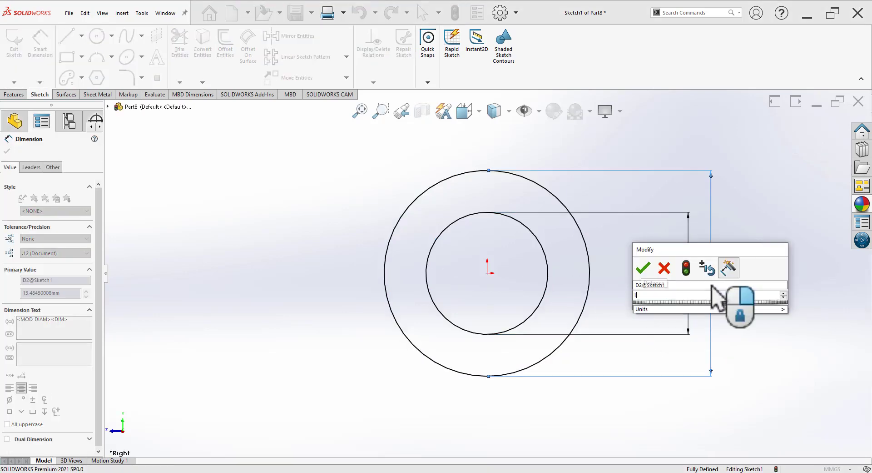
{"action": "type", "text": "3"}
{"action": "key", "text": "Return"}
{"action": "left_click", "coordinate": [805, 145]}
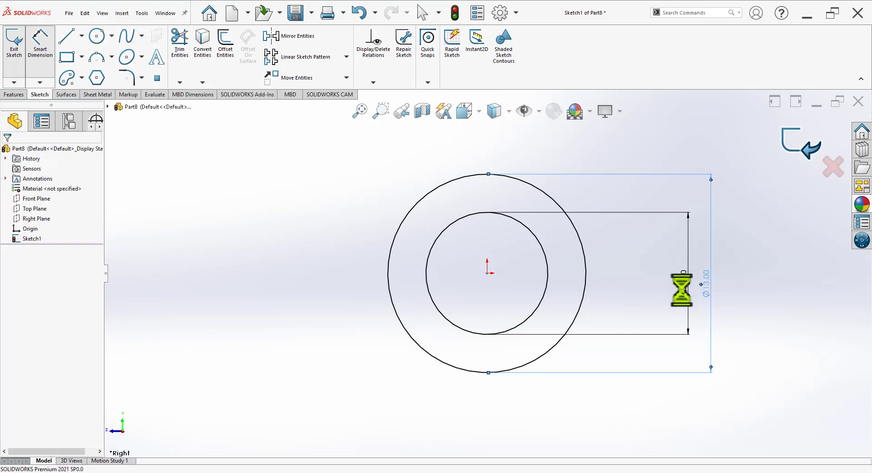
{"action": "key", "text": "space"}
In isometric view, start an extrusion limited to the inner Ø8 circle region.
{"action": "left_click", "coordinate": [784, 273]}
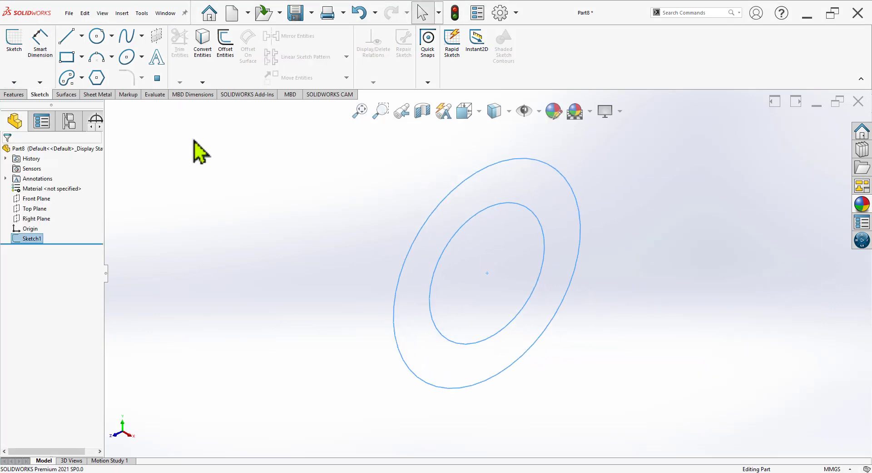
{"action": "left_click", "coordinate": [19, 94]}
{"action": "left_click", "coordinate": [16, 41]}
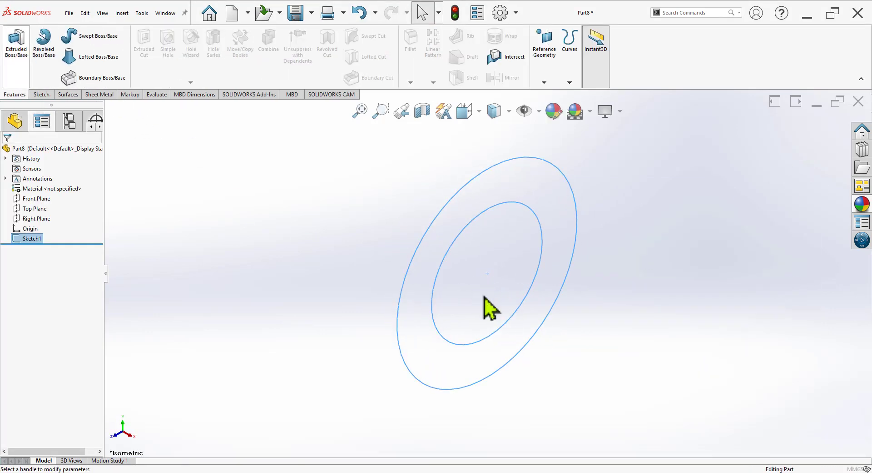
{"action": "left_click", "coordinate": [18, 313]}
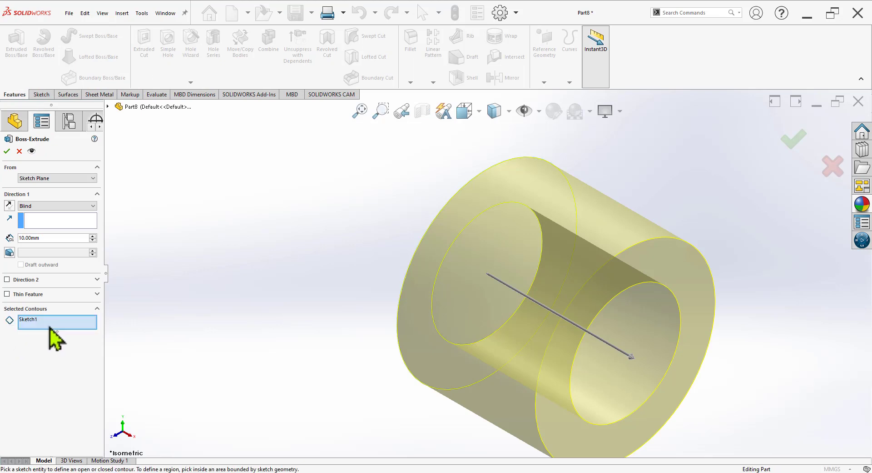
{"action": "right_click", "coordinate": [39, 320]}
{"action": "left_click", "coordinate": [69, 337]}
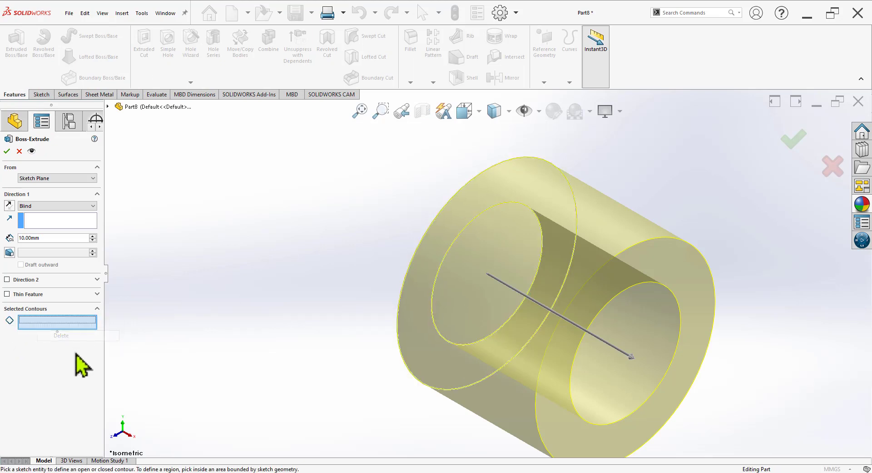
{"action": "left_click", "coordinate": [528, 263]}
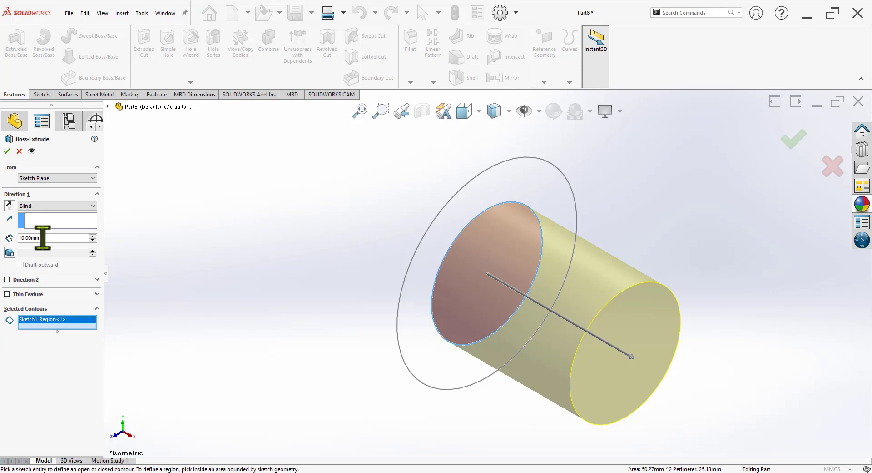
Extrude the rod 204 mm (182+22) with a Mid Plane end condition.
{"action": "type", "text": "182"}
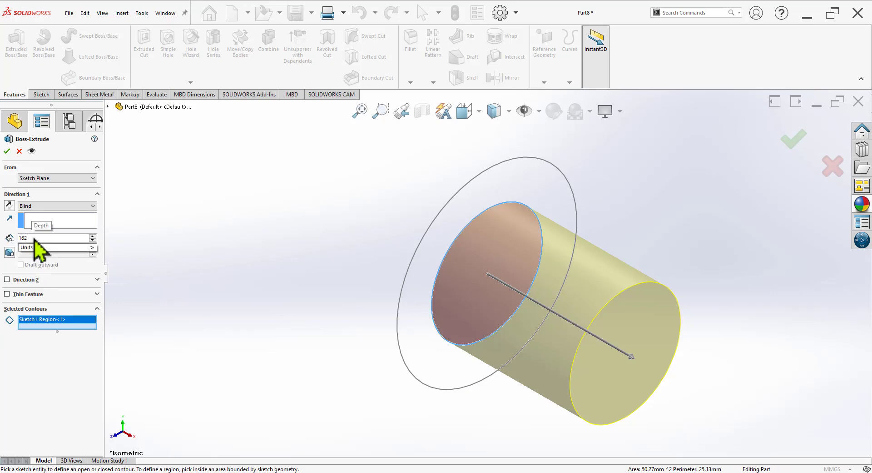
{"action": "type", "text": "+22"}
{"action": "key", "text": "Return"}
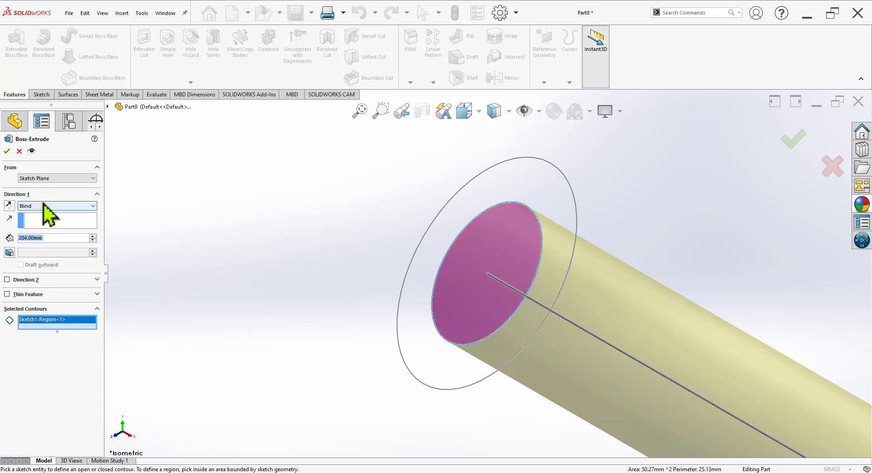
{"action": "left_click", "coordinate": [44, 205]}
{"action": "left_click", "coordinate": [43, 244]}
{"action": "key", "text": "f"}
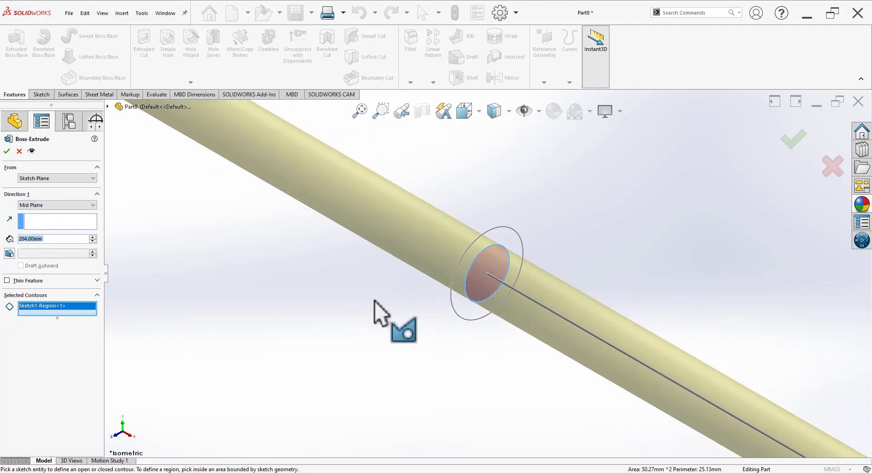
{"action": "left_click", "coordinate": [7, 151]}
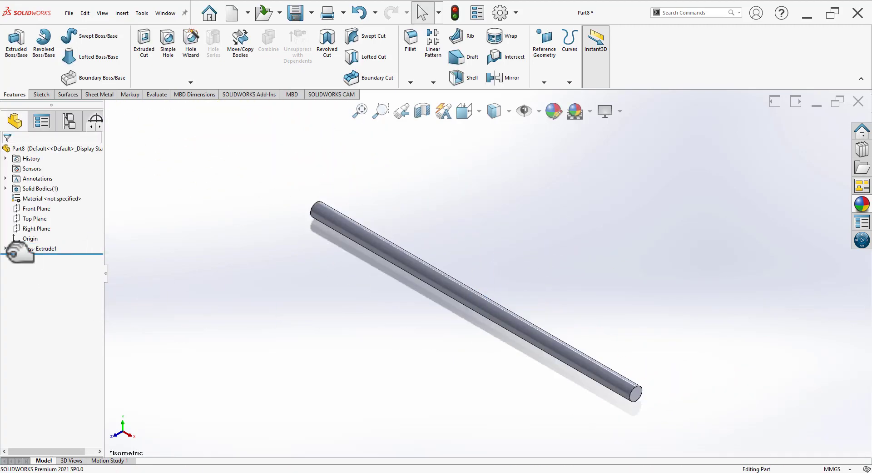
Reuse Sketch1 to extrude the Ø13 ring 182 mm mid-plane over the rod.
{"action": "left_click", "coordinate": [5, 249]}
{"action": "left_click", "coordinate": [41, 258]}
{"action": "left_click", "coordinate": [16, 43]}
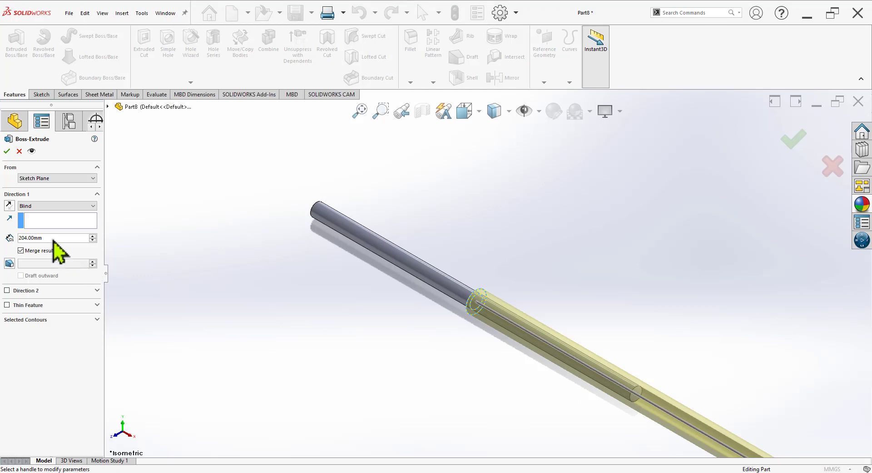
{"action": "left_click", "coordinate": [5, 237]}
{"action": "type", "text": "182"}
{"action": "key", "text": "Return"}
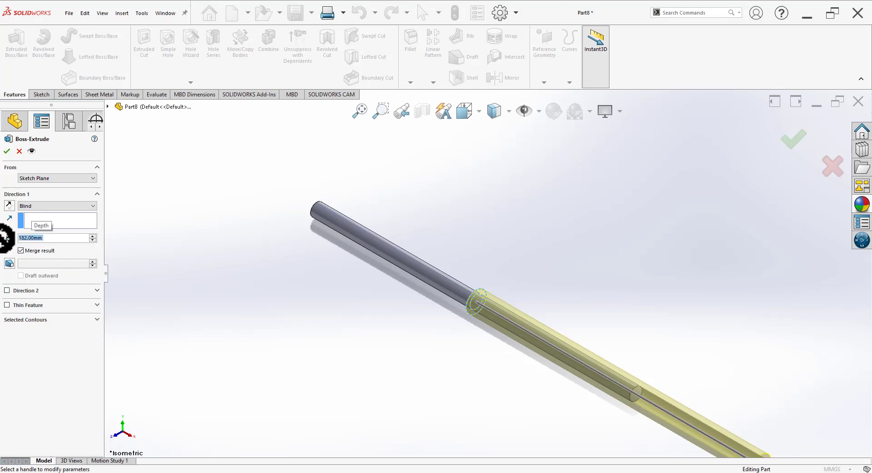
{"action": "left_click", "coordinate": [44, 208]}
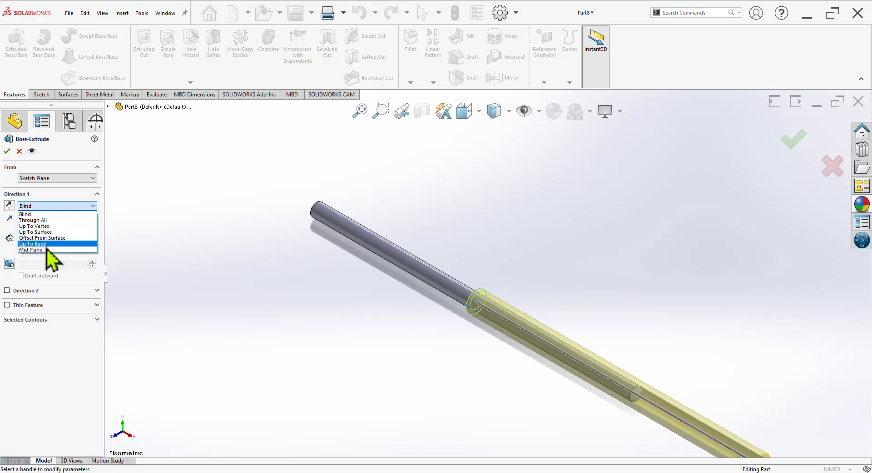
{"action": "left_click", "coordinate": [43, 244]}
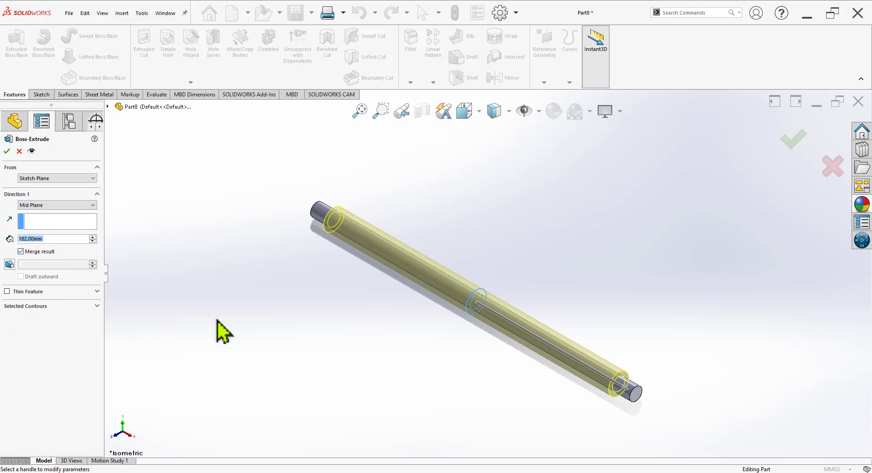
{"action": "left_click", "coordinate": [8, 153]}
{"action": "mouse_move", "coordinate": [609, 247]}
{"action": "middle_mouse_down"}
{"action": "mouse_move", "coordinate": [602, 314]}
{"action": "mouse_move", "coordinate": [580, 336]}
{"action": "middle_mouse_up"}
Switch to a Plain White scene and apply chromium plate to the shaft.
{"action": "left_click", "coordinate": [589, 111]}
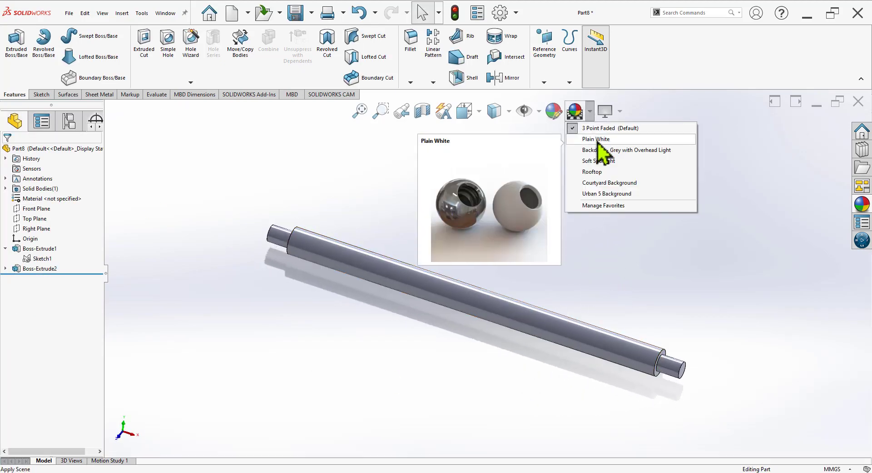
{"action": "left_click", "coordinate": [595, 139]}
{"action": "left_click", "coordinate": [863, 207]}
{"action": "double_click", "coordinate": [763, 295]}
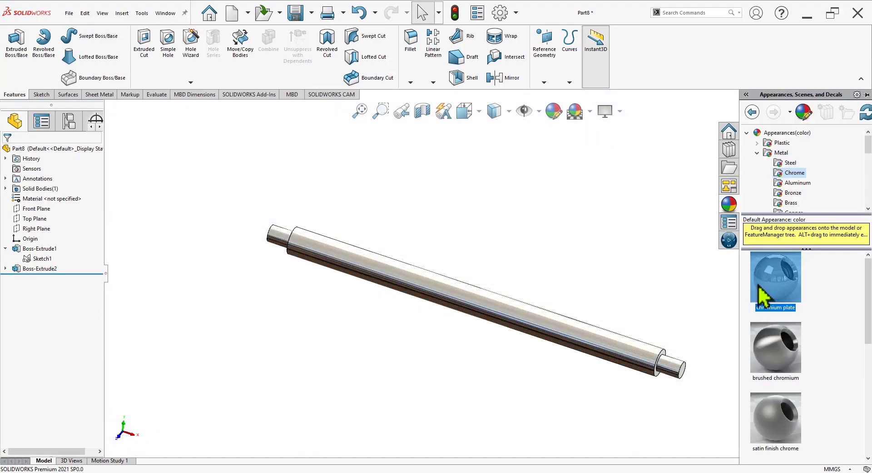
Start a 0.2 mm fillet and pick the shaft's right end face.
{"action": "key", "text": "alt+Tab"}
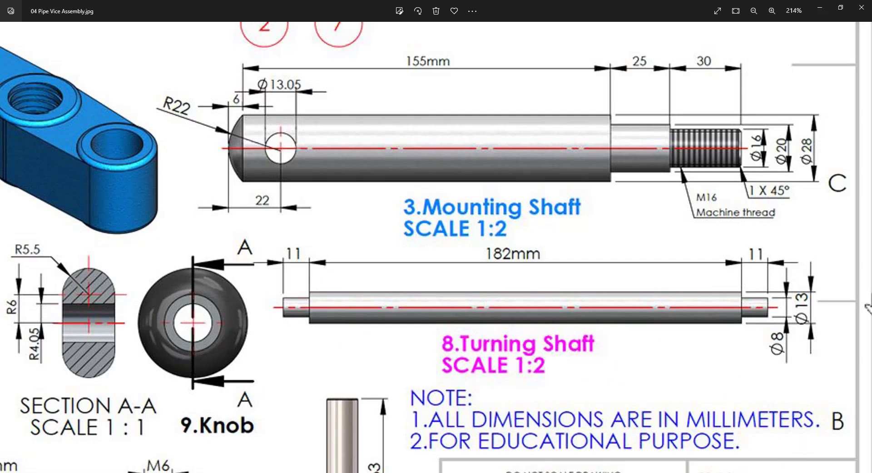
{"action": "key", "text": "alt+Tab"}
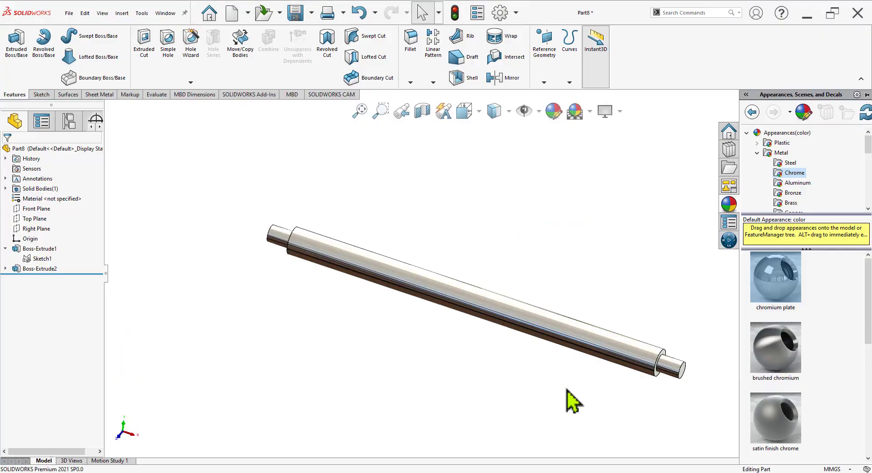
{"action": "left_click", "coordinate": [413, 39]}
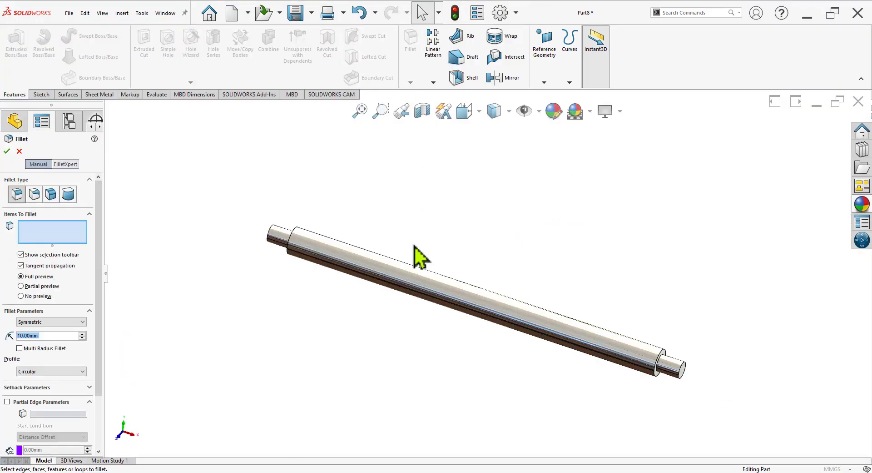
{"action": "type", "text": "0.2"}
{"action": "key", "text": "Return"}
{"action": "scroll", "coordinate": [726, 366], "scroll_direction": "down", "scroll_amount": 4}
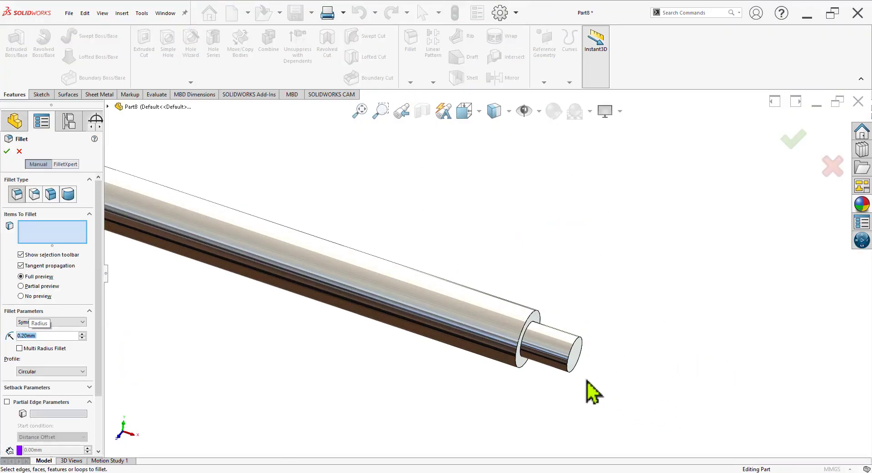
{"action": "left_click", "coordinate": [580, 360]}
Add the left end face to the 0.2 mm fillet and accept it.
{"action": "scroll", "coordinate": [491, 311], "scroll_direction": "up", "scroll_amount": 4}
{"action": "scroll", "coordinate": [205, 191], "scroll_direction": "down", "scroll_amount": 5}
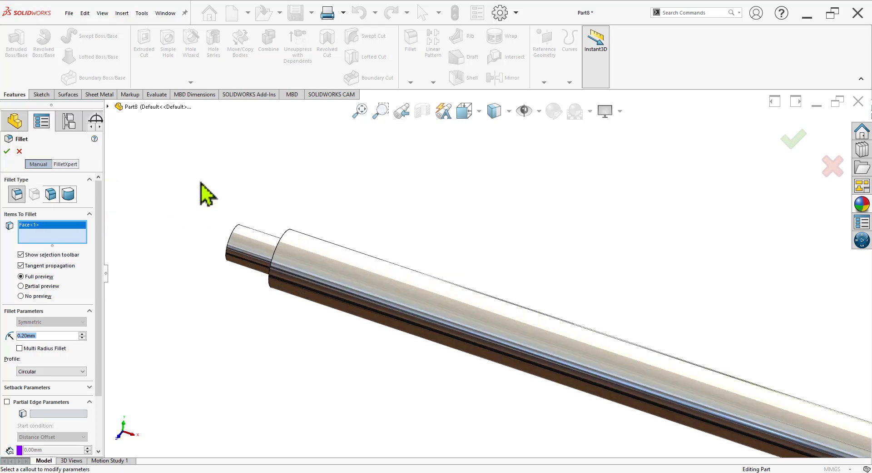
{"action": "scroll", "coordinate": [273, 313], "scroll_direction": "down", "scroll_amount": 2}
{"action": "middle_click_drag", "start_coordinate": [273, 310], "coordinate": [292, 302]}
{"action": "left_click", "coordinate": [292, 302]}
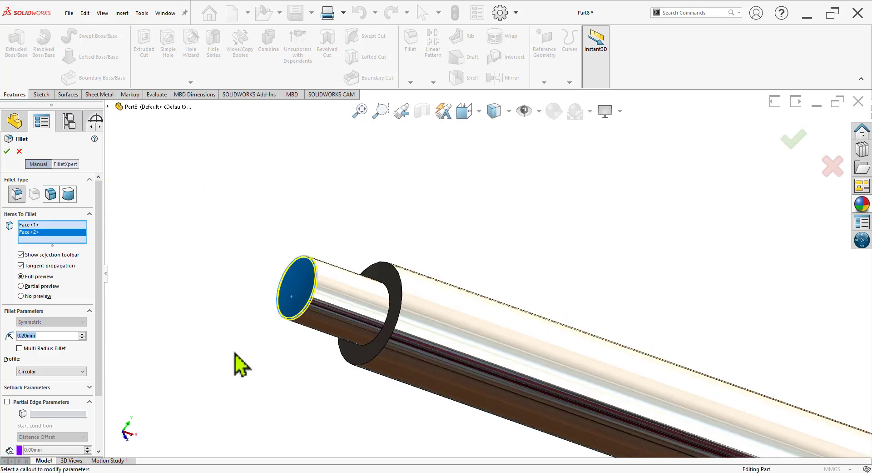
{"action": "left_click", "coordinate": [8, 151]}
{"action": "scroll", "coordinate": [332, 218], "scroll_direction": "up", "scroll_amount": 3}
{"action": "scroll", "coordinate": [444, 308], "scroll_direction": "up", "scroll_amount": 2}
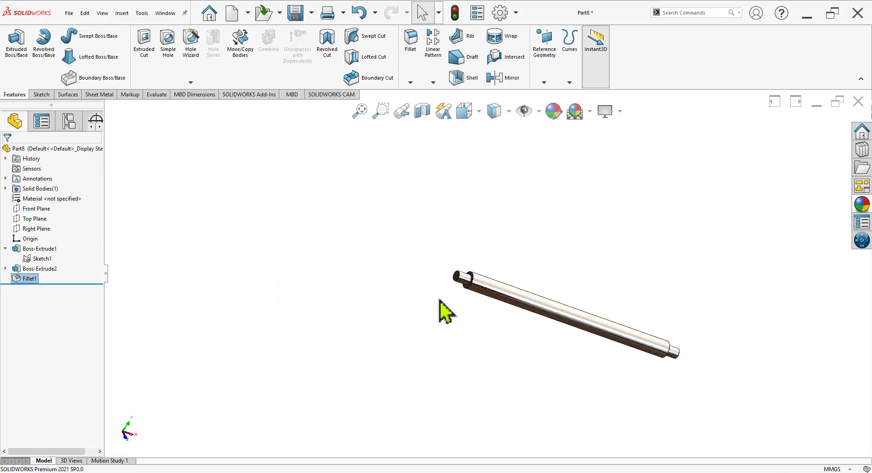
{"action": "mouse_move", "coordinate": [444, 308]}
{"action": "middle_mouse_down"}
{"action": "mouse_move", "coordinate": [359, 283]}
{"action": "mouse_move", "coordinate": [571, 346]}
{"action": "mouse_move", "coordinate": [530, 346]}
{"action": "middle_mouse_up"}
Save the shaft part as '08 turning shaft'.
{"action": "key", "text": "alt+Tab"}
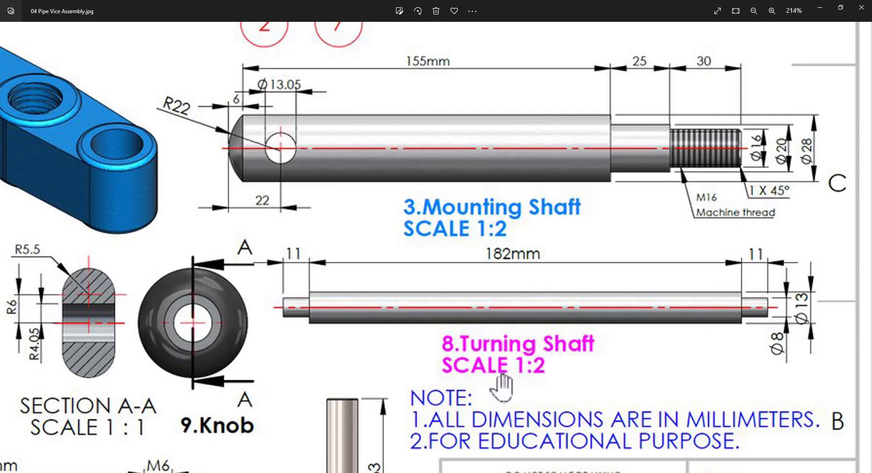
{"action": "key", "text": "alt+Tab"}
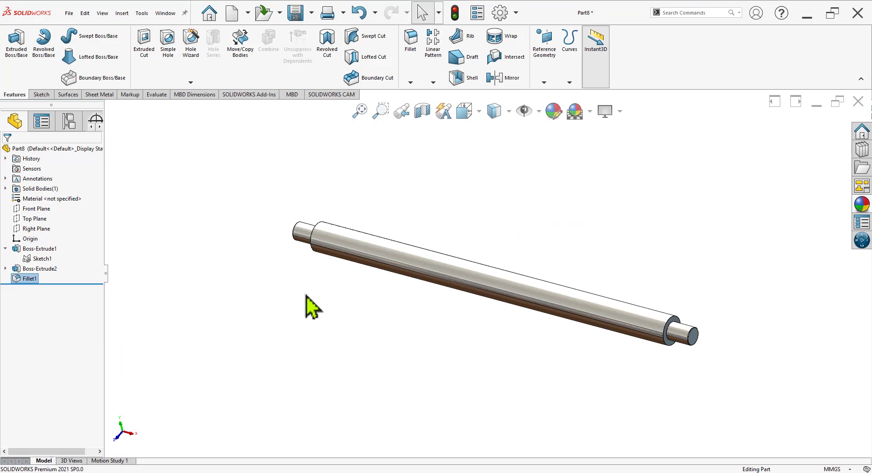
{"action": "key", "text": "ctrl+s"}
{"action": "type", "text": "0"}
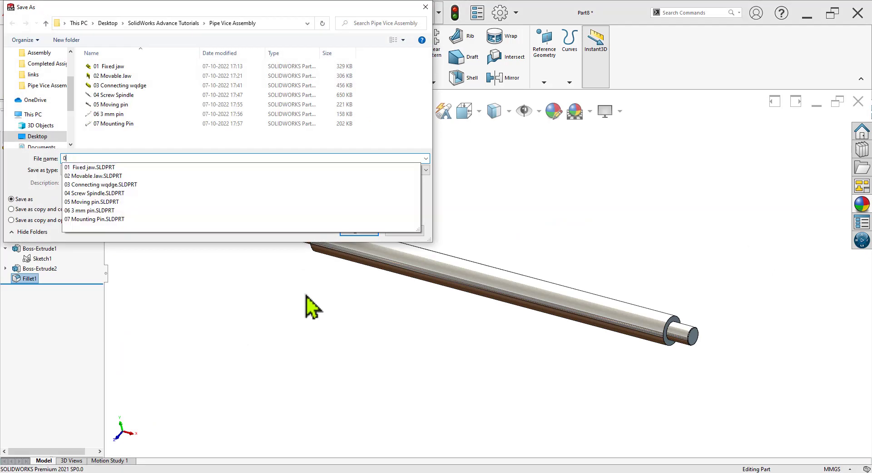
{"action": "type", "text": "8 turning shaft"}
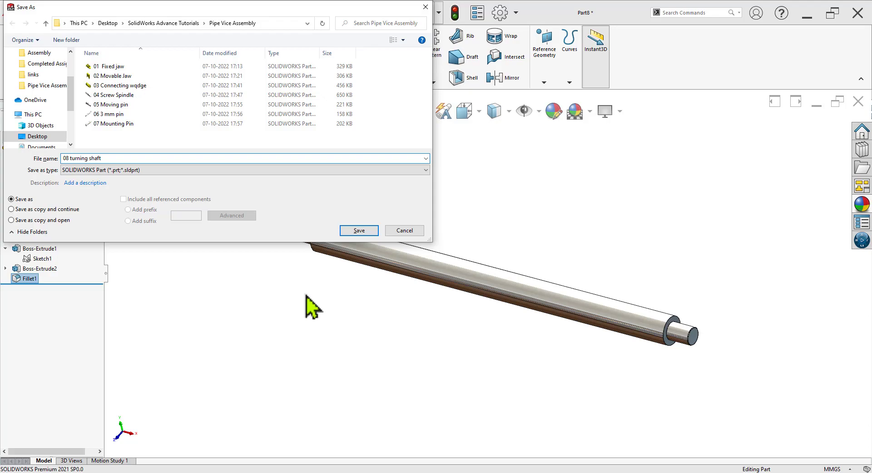
{"action": "key", "text": "Return"}
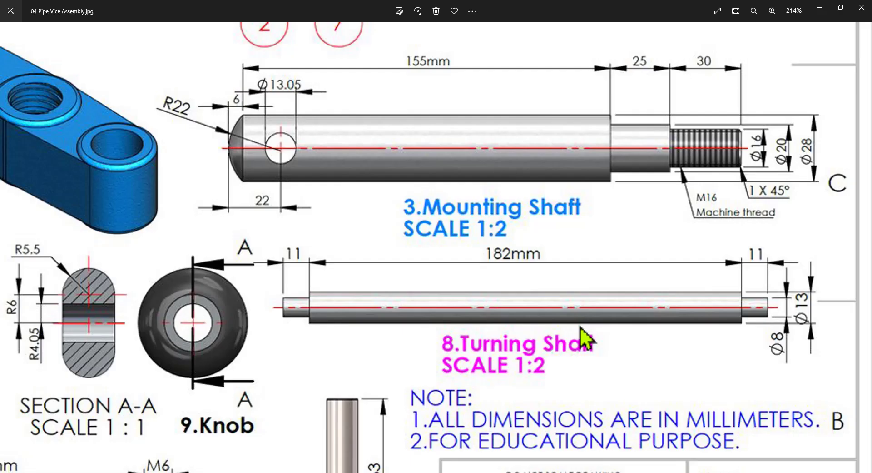
{"action": "scroll", "coordinate": [479, 241], "scroll_direction": "up", "scroll_amount": 2}
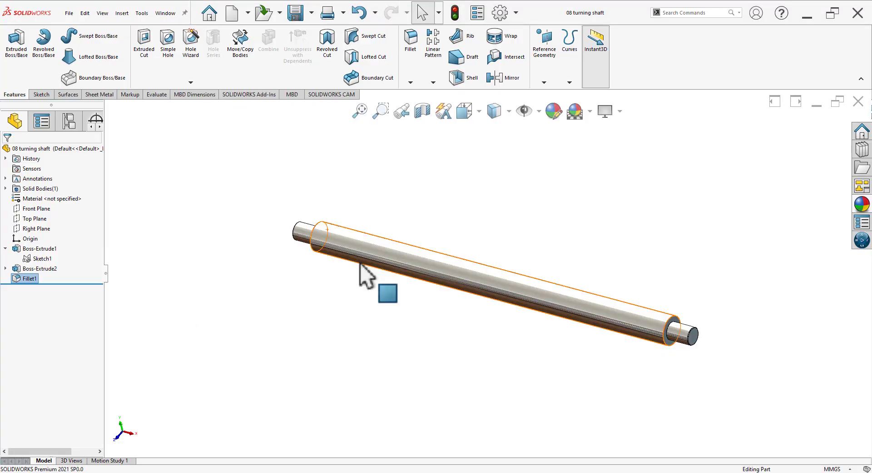
Close the turning shaft and start a new part sketched on the Front Plane.
{"action": "left_click", "coordinate": [859, 103]}
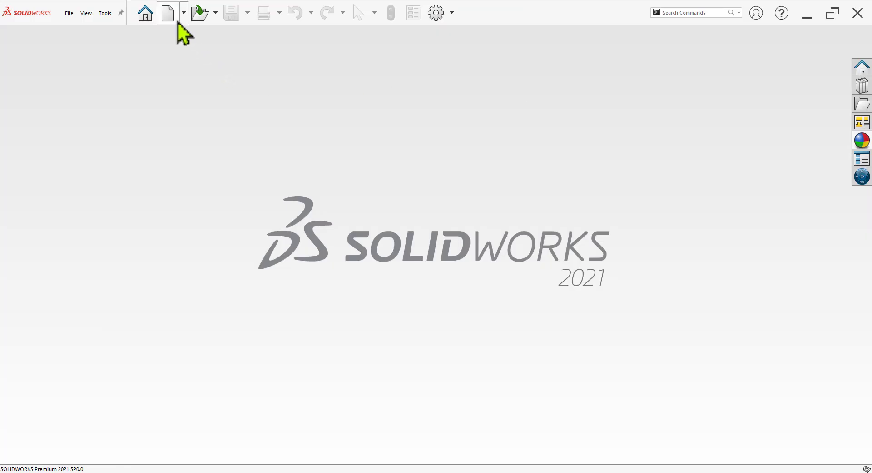
{"action": "left_click", "coordinate": [177, 20]}
{"action": "left_click", "coordinate": [364, 355]}
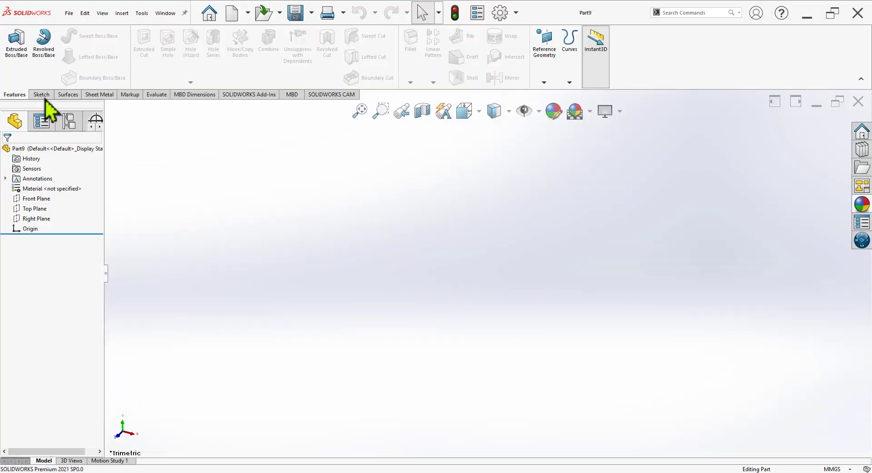
{"action": "left_click", "coordinate": [41, 94]}
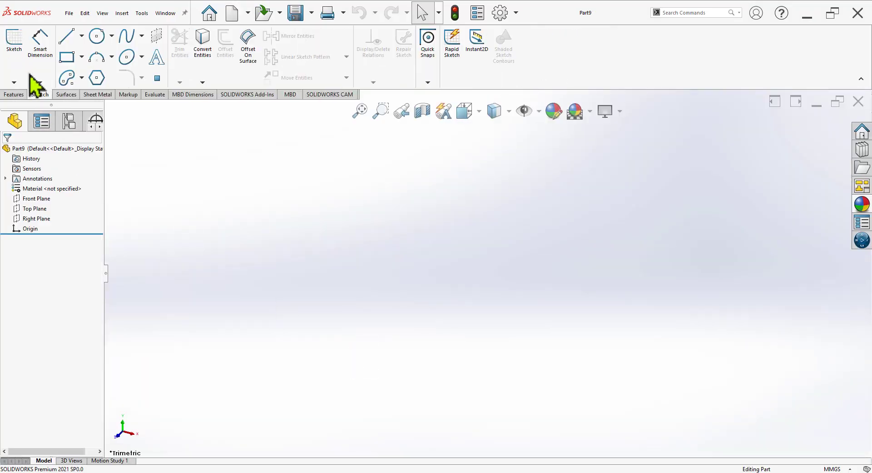
{"action": "left_click", "coordinate": [15, 46]}
{"action": "left_click", "coordinate": [612, 228]}
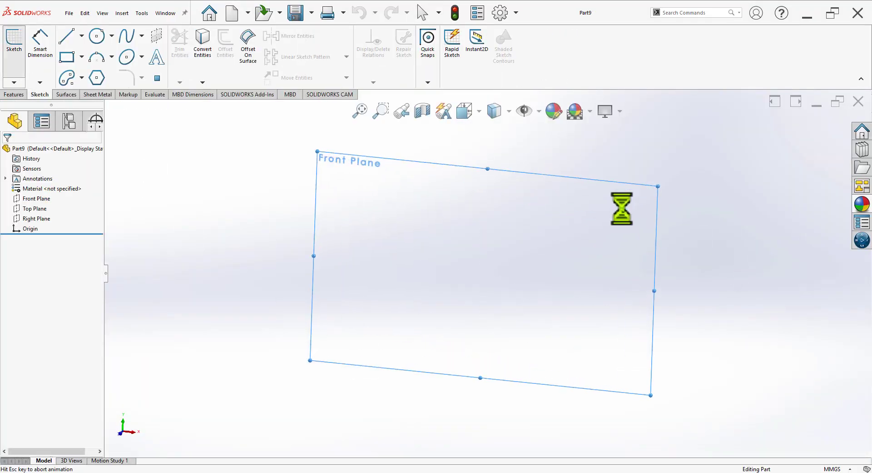
Draw infinite-length vertical and horizontal centerlines through the origin.
{"action": "left_click", "coordinate": [81, 36]}
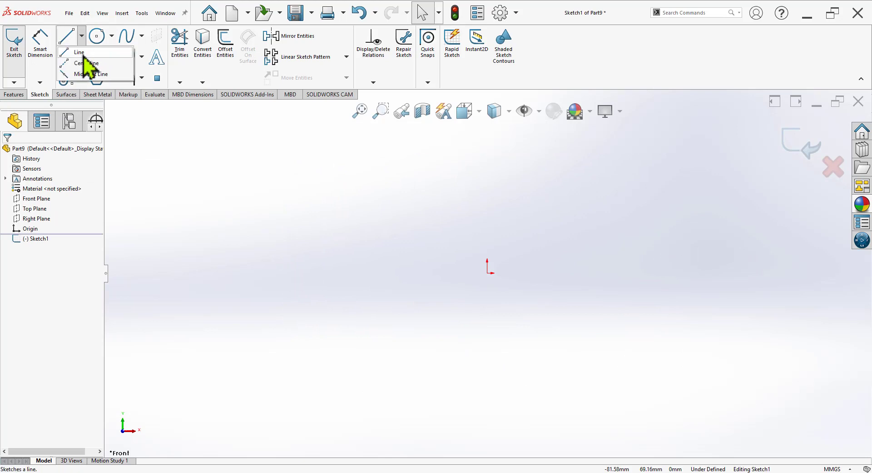
{"action": "left_click", "coordinate": [84, 63]}
{"action": "left_click", "coordinate": [36, 269]}
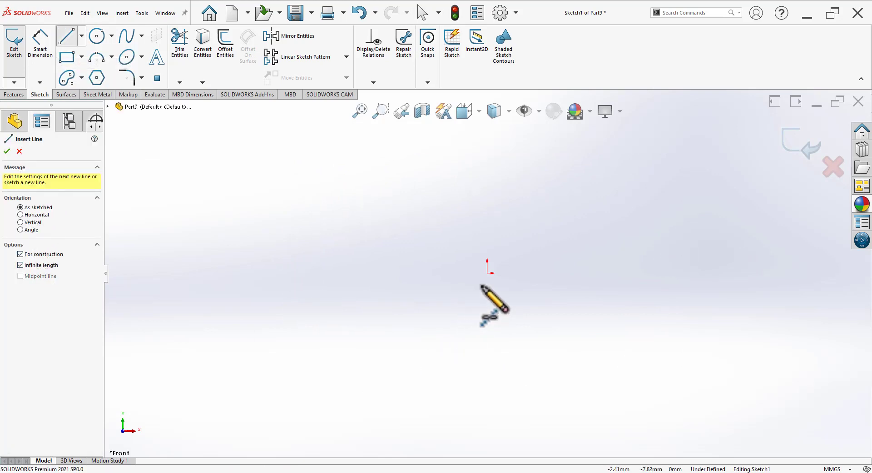
{"action": "left_click", "coordinate": [487, 272]}
{"action": "left_click", "coordinate": [486, 289]}
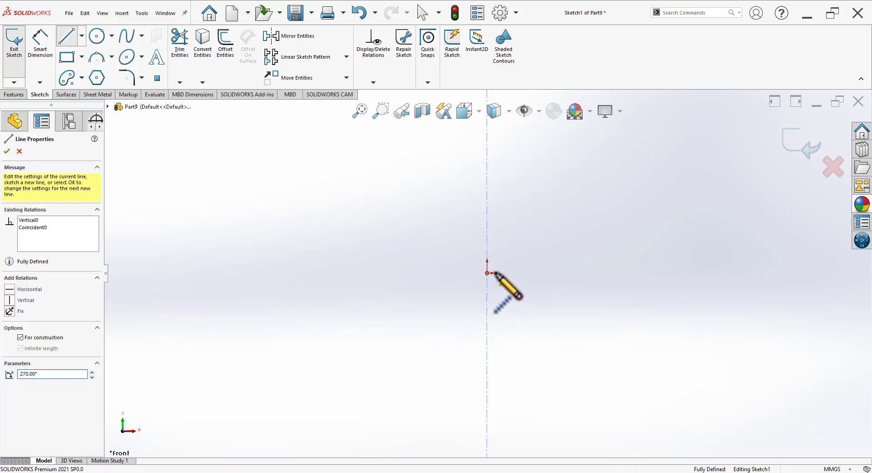
{"action": "left_click", "coordinate": [487, 273]}
{"action": "left_click", "coordinate": [518, 273]}
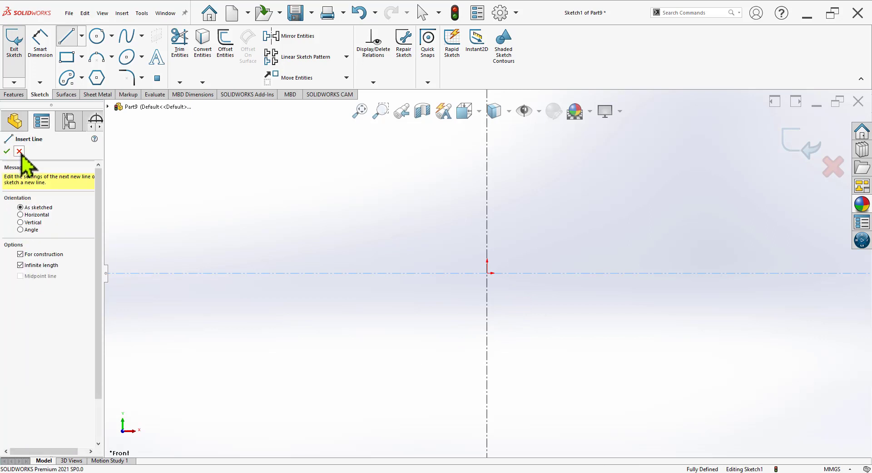
{"action": "key", "text": "Escape"}
{"action": "scroll", "coordinate": [675, 255], "scroll_direction": "down", "scroll_amount": 3}
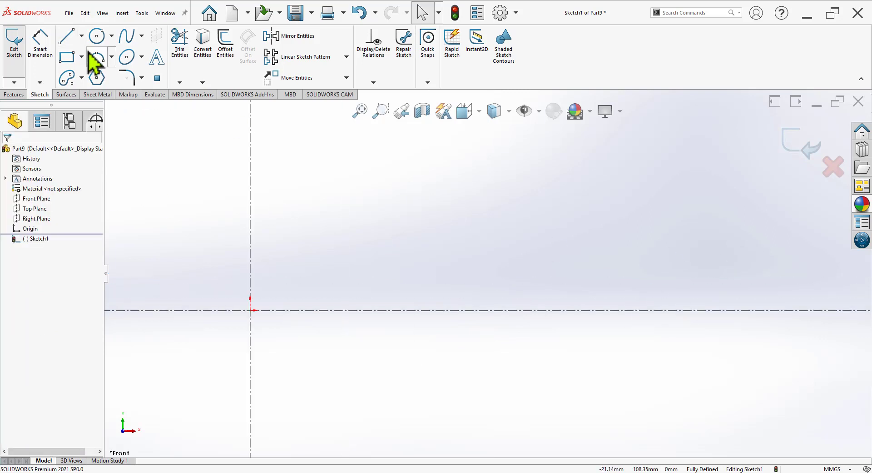
{"action": "left_click", "coordinate": [67, 36]}
Draw the stepped outline lines from the origin out along the shaft and back along the bottom.
{"action": "left_click", "coordinate": [250, 310]}
{"action": "key", "text": "alt+Tab"}
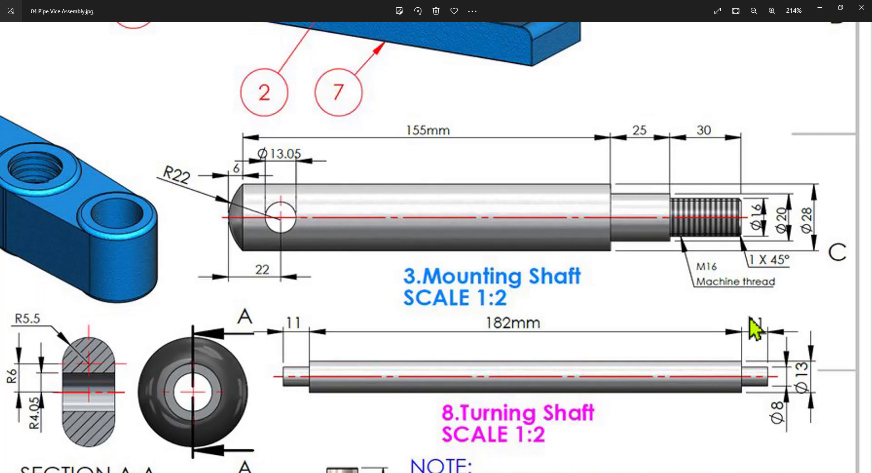
{"action": "key", "text": "alt+Tab"}
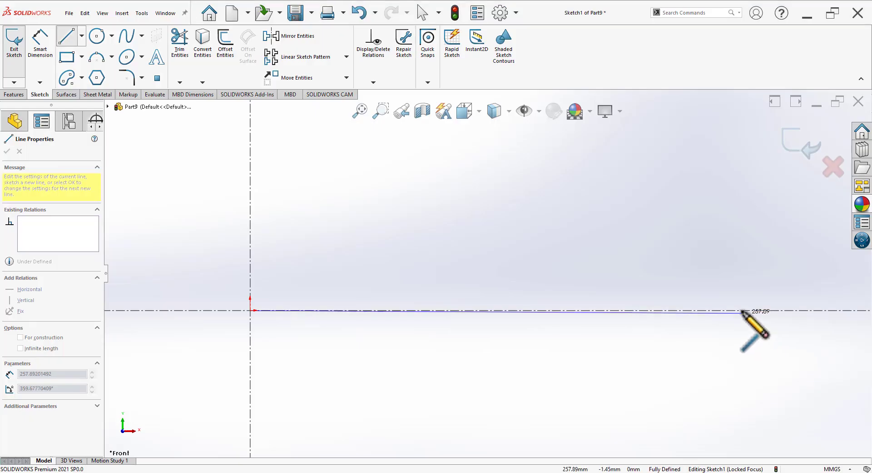
{"action": "left_click", "coordinate": [742, 309]}
{"action": "key", "text": "alt+Tab"}
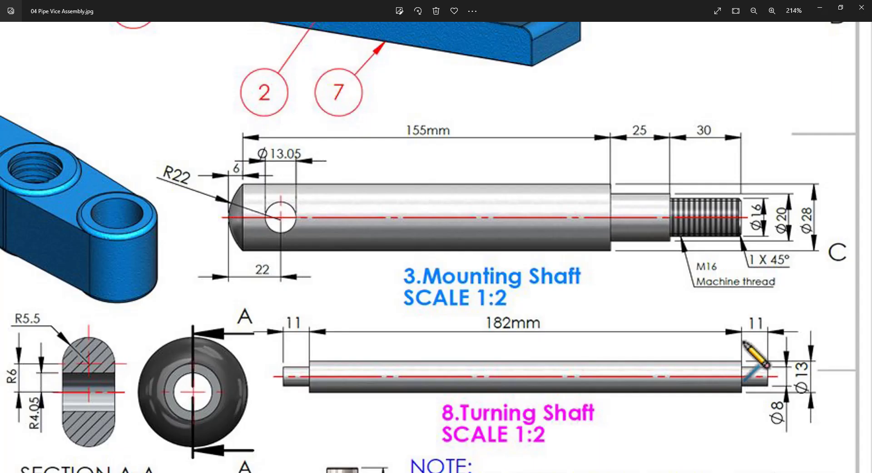
{"action": "key", "text": "alt+Tab"}
{"action": "left_click", "coordinate": [742, 341]}
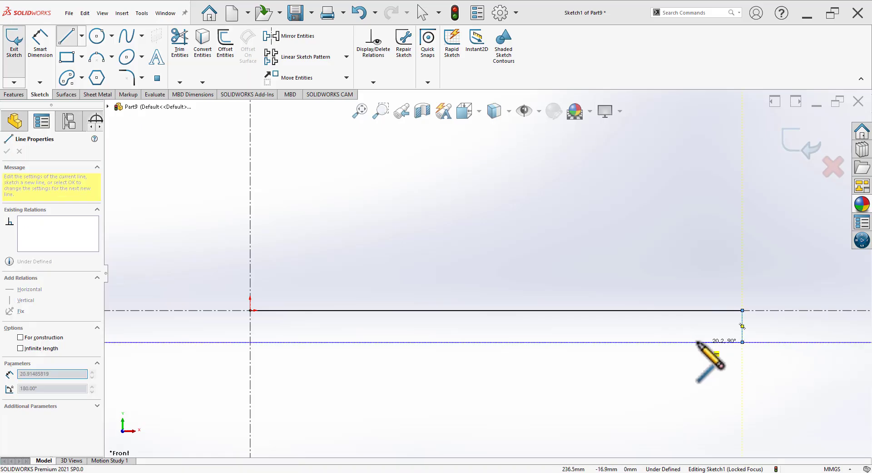
{"action": "left_click", "coordinate": [665, 355]}
{"action": "key", "text": "alt+Tab"}
{"action": "key", "text": "alt+Tab"}
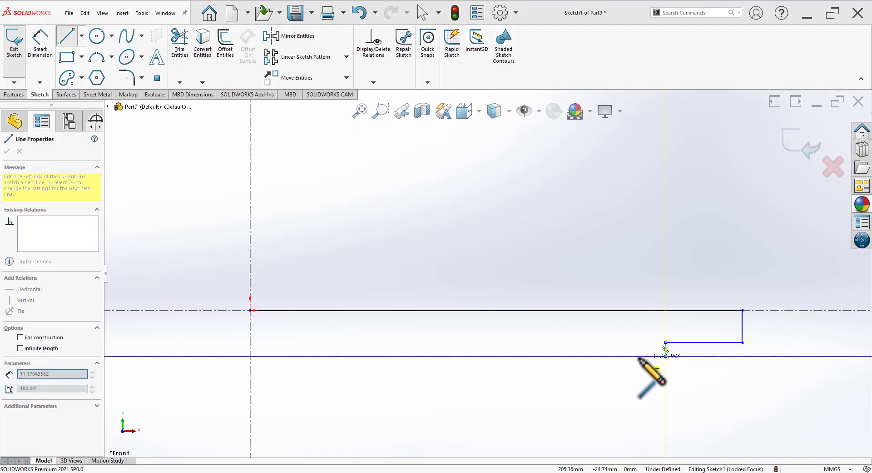
{"action": "left_click", "coordinate": [620, 356]}
{"action": "left_click", "coordinate": [620, 372]}
{"action": "key", "text": "alt+Tab"}
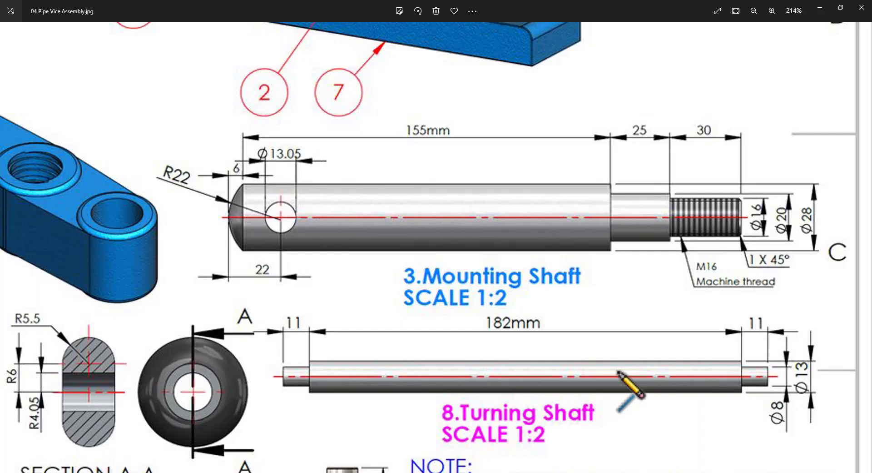
{"action": "key", "text": "alt+Tab"}
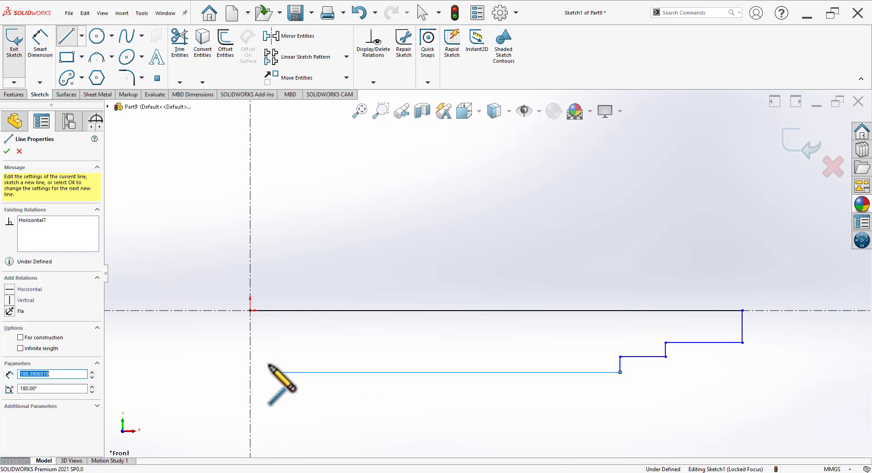
{"action": "left_click", "coordinate": [276, 372]}
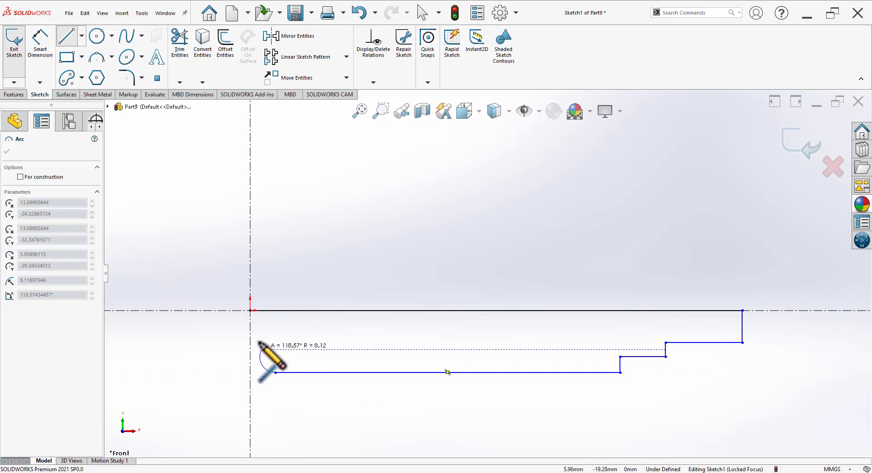
{"action": "key", "text": "Escape"}
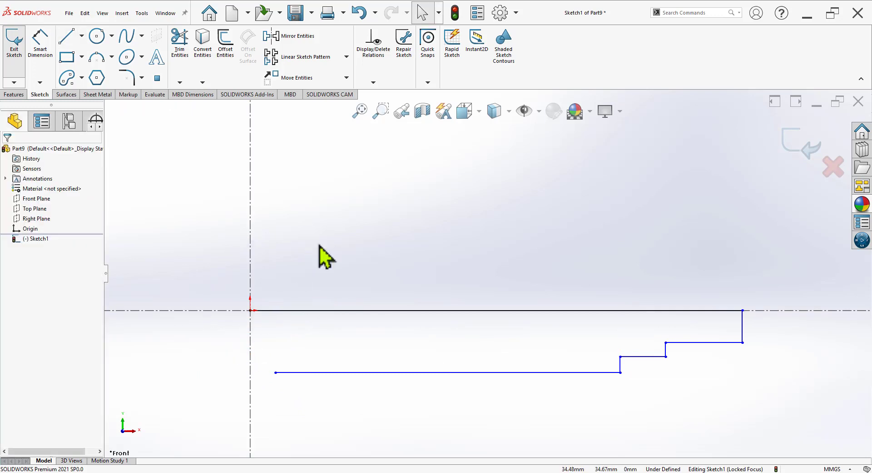
Close the profile with a three-point arc from the origin, its centre coincident with the top line.
{"action": "left_click", "coordinate": [111, 57]}
{"action": "left_click", "coordinate": [121, 91]}
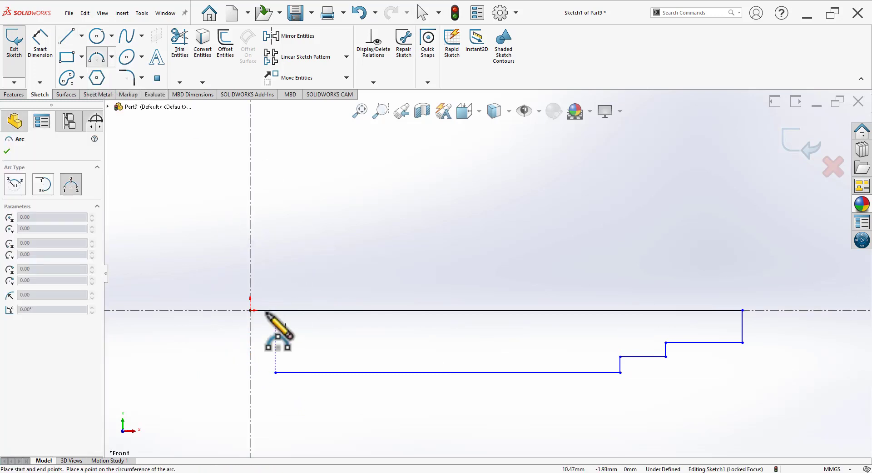
{"action": "left_click", "coordinate": [250, 310]}
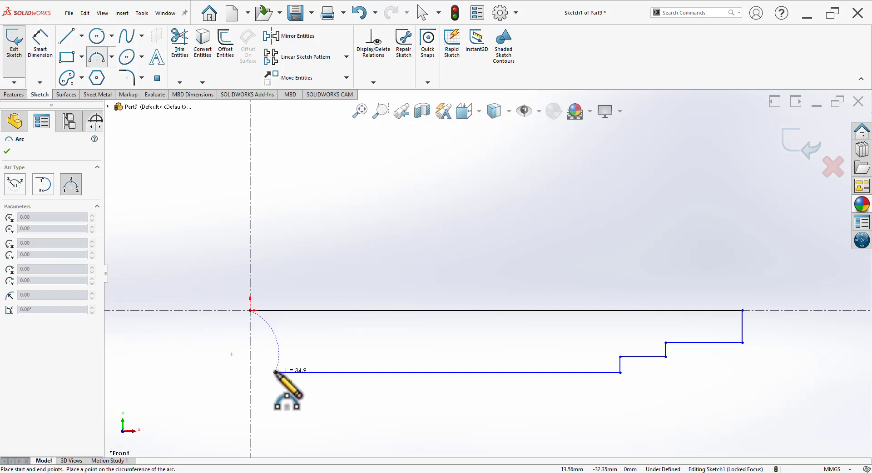
{"action": "left_click", "coordinate": [266, 359]}
{"action": "key", "text": "Escape"}
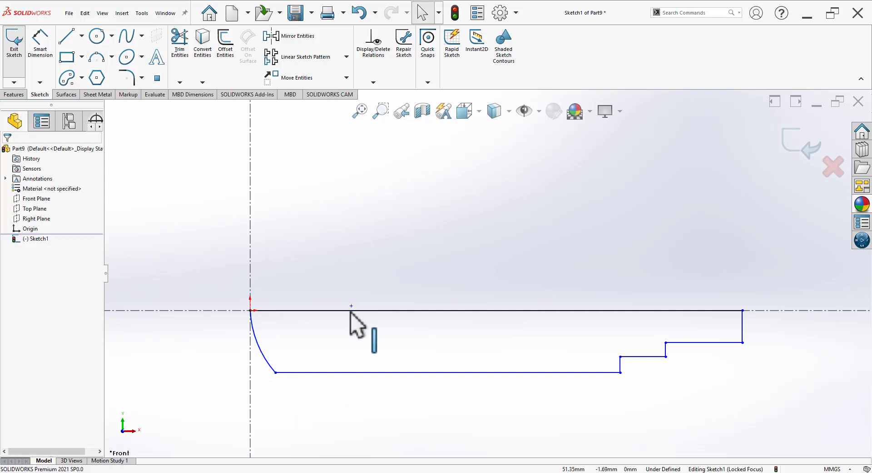
{"action": "left_click", "coordinate": [352, 305]}
{"action": "left_click", "coordinate": [354, 310], "text": "ctrl"}
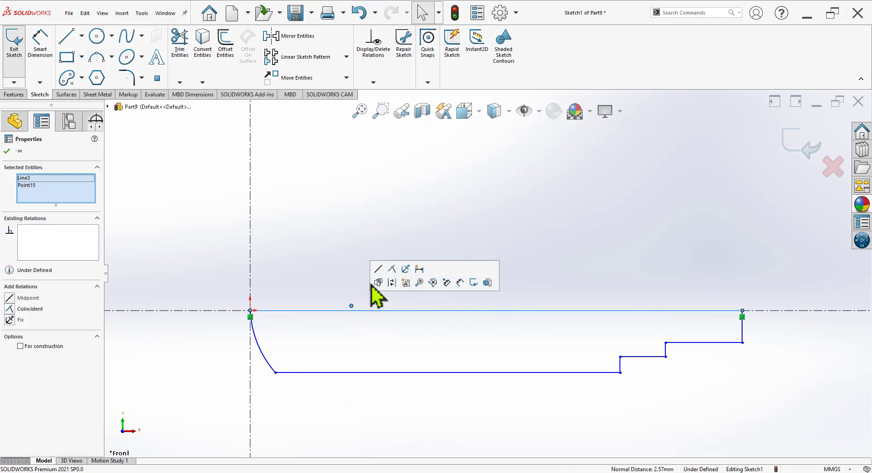
{"action": "left_click", "coordinate": [392, 268]}
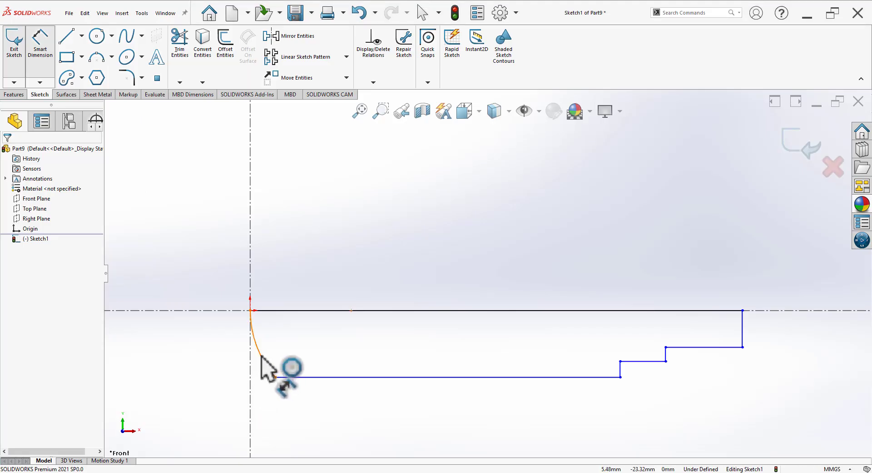
Dimension the end arc R22 and give the bottom line a vertical dimension of 2 beside it.
{"action": "left_click", "coordinate": [263, 359]}
{"action": "left_click", "coordinate": [220, 371]}
{"action": "type", "text": "22"}
{"action": "key", "text": "Return"}
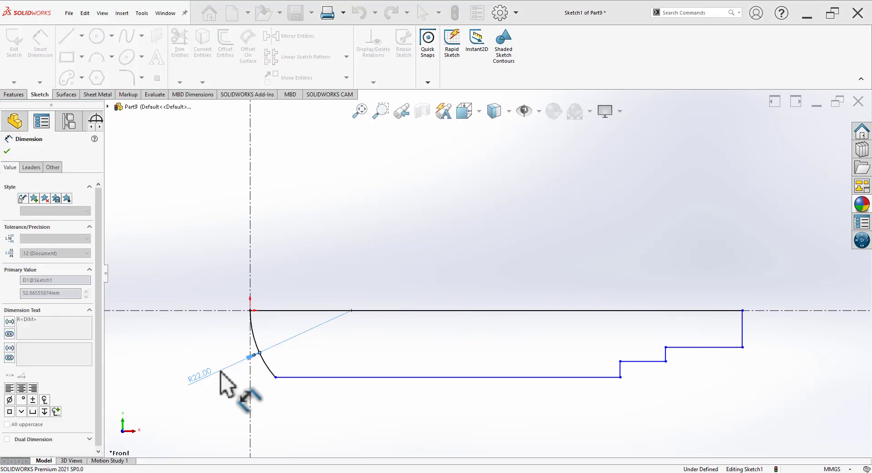
{"action": "key", "text": "alt+Tab"}
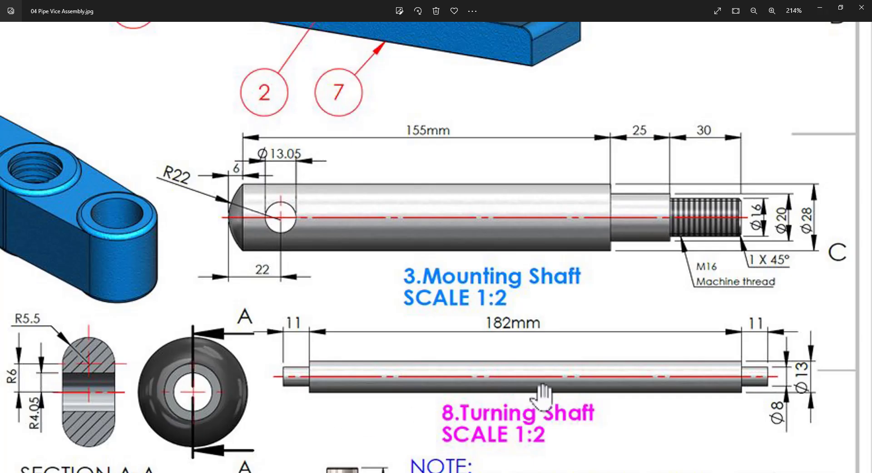
{"action": "key", "text": "alt+Tab"}
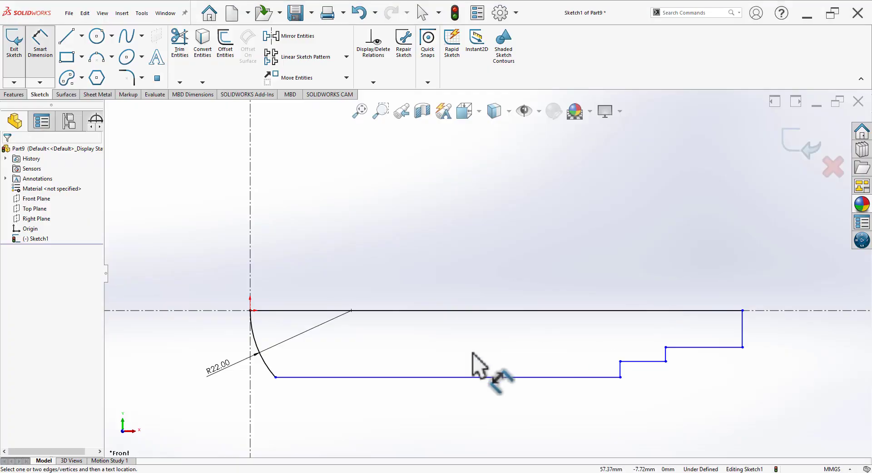
{"action": "left_click", "coordinate": [291, 377]}
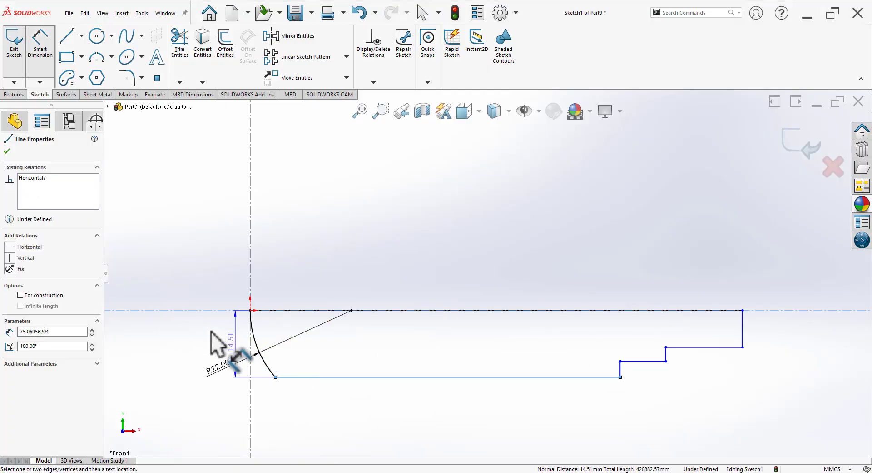
{"action": "left_click", "coordinate": [189, 292]}
{"action": "type", "text": "2"}
{"action": "key", "text": "Return"}
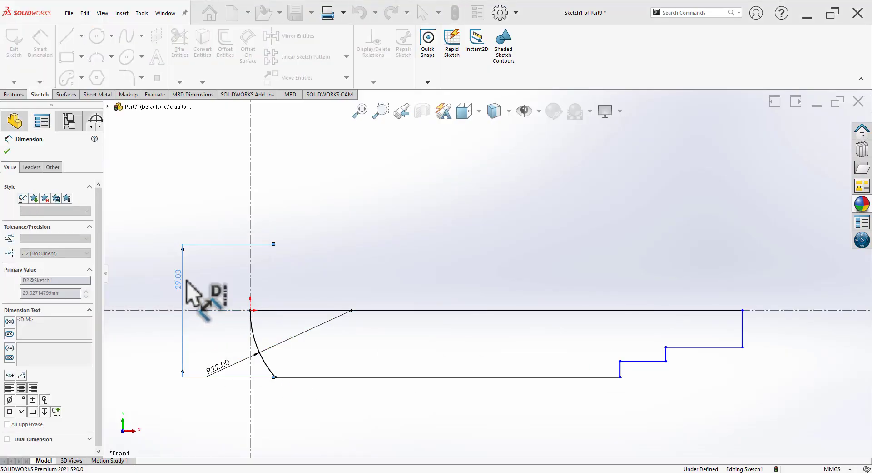
{"action": "key", "text": "alt+Tab"}
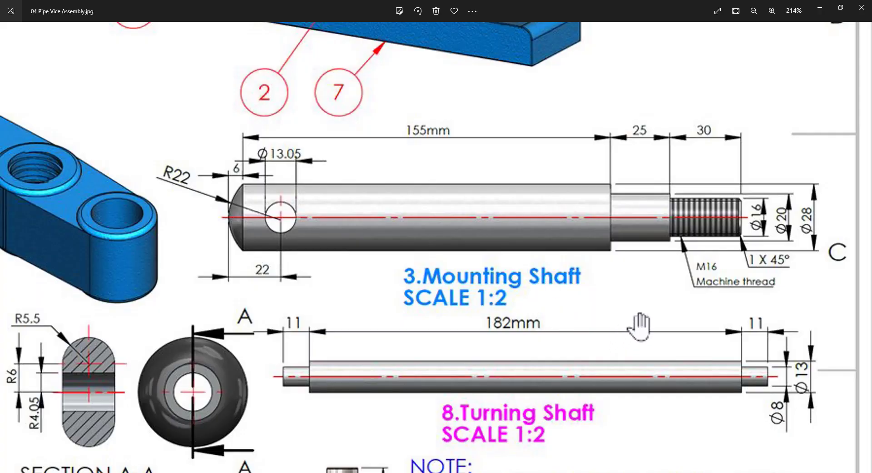
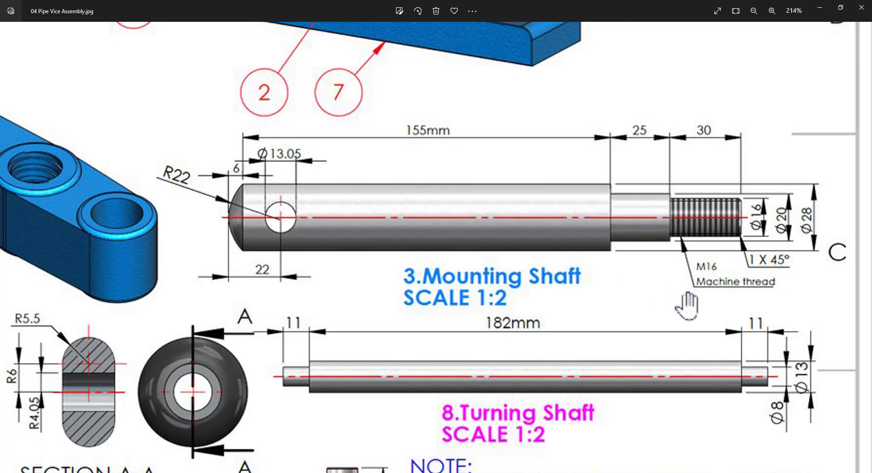
Dimension the shaft profile's diameters from the centreline to 20 mm and 16 mm (thread).
{"action": "key", "text": "alt+Tab"}
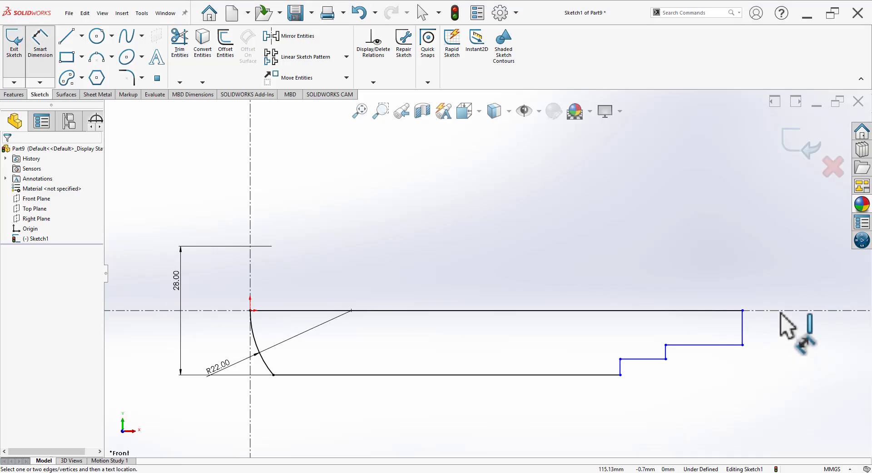
{"action": "left_click", "coordinate": [783, 311]}
{"action": "left_click", "coordinate": [657, 360]}
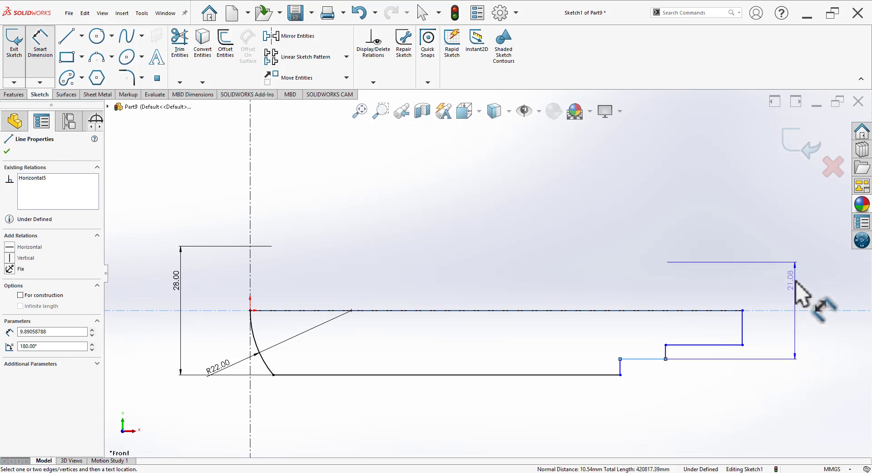
{"action": "left_click", "coordinate": [803, 282]}
{"action": "type", "text": "20"}
{"action": "key", "text": "Return"}
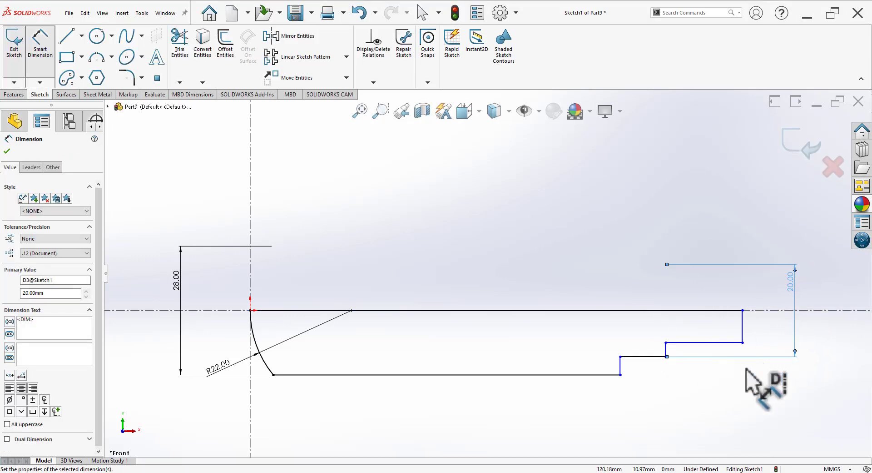
{"action": "key", "text": "Escape"}
{"action": "left_click", "coordinate": [731, 344]}
{"action": "left_click", "coordinate": [841, 310]}
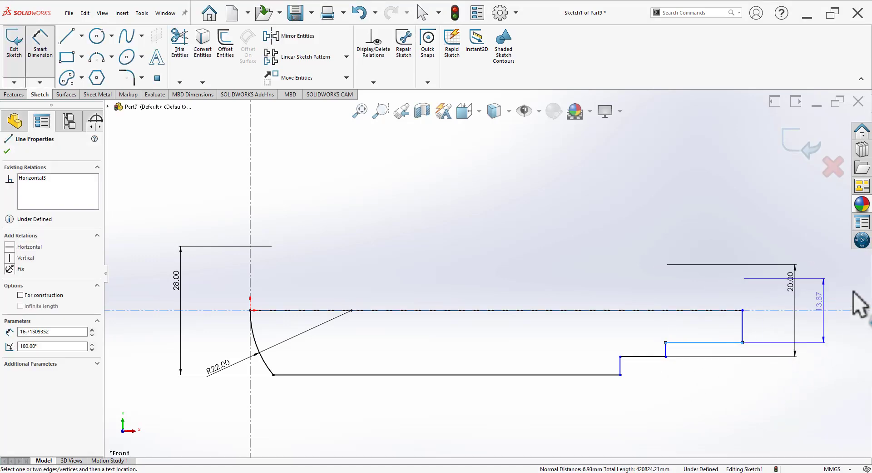
{"action": "left_click", "coordinate": [858, 293]}
{"action": "type", "text": "16"}
{"action": "key", "text": "Return"}
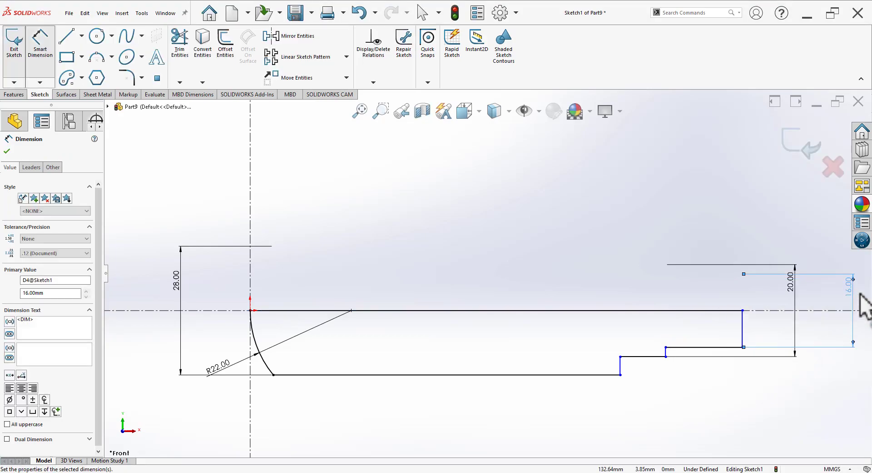
{"action": "key", "text": "alt+Tab"}
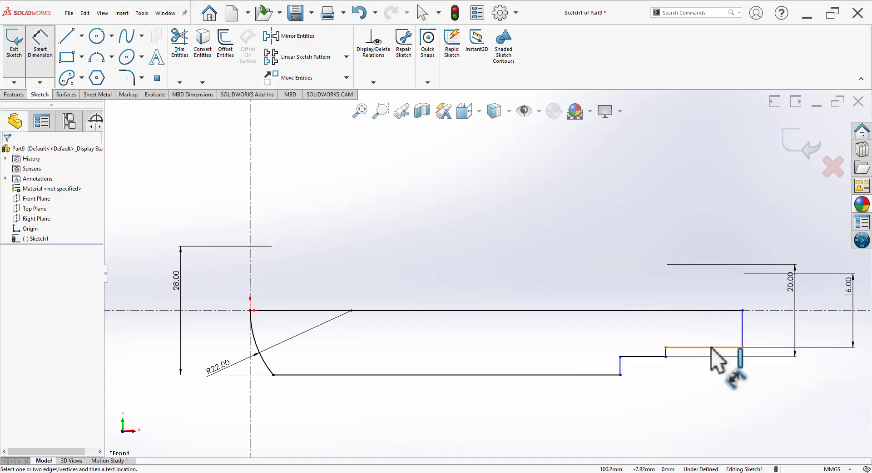
Dimension the section lengths: 30 mm thread, 25 mm shorter step and 155 mm long section.
{"action": "left_click", "coordinate": [709, 347]}
{"action": "left_click", "coordinate": [703, 402]}
{"action": "type", "text": "30"}
{"action": "key", "text": "Return"}
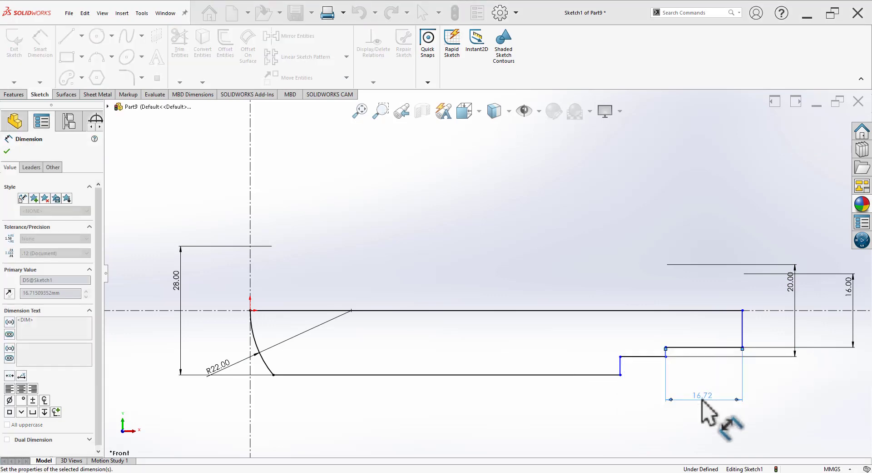
{"action": "left_click", "coordinate": [646, 357]}
{"action": "left_click", "coordinate": [645, 405]}
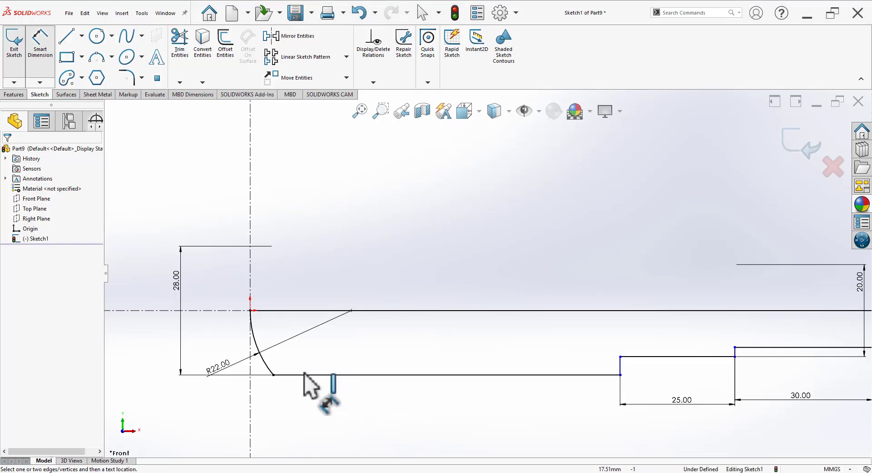
{"action": "left_click", "coordinate": [364, 375]}
{"action": "left_click", "coordinate": [373, 417]}
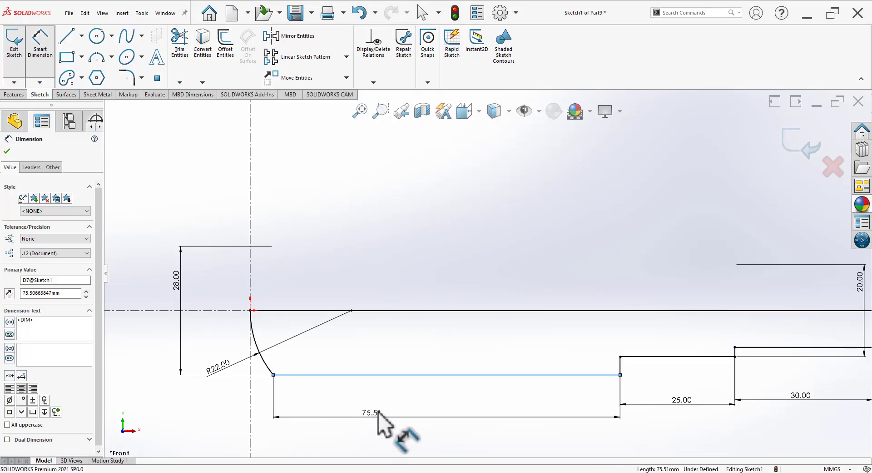
{"action": "type", "text": "155"}
{"action": "key", "text": "Return"}
{"action": "left_click", "coordinate": [496, 204]}
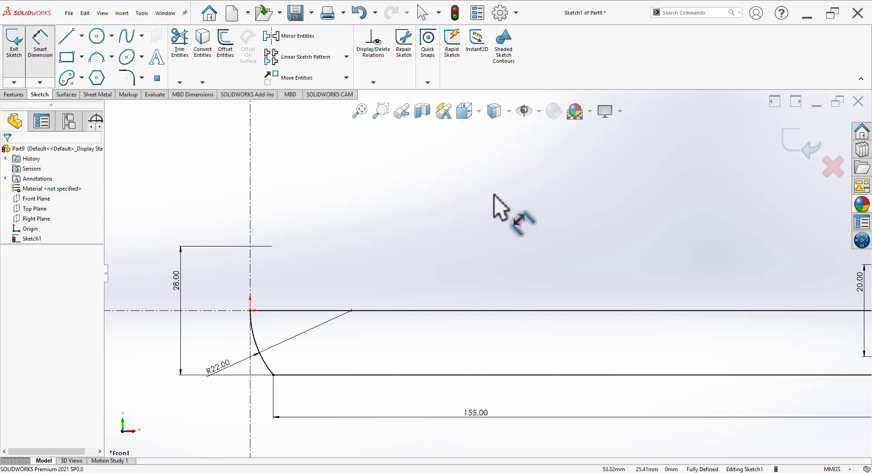
{"action": "scroll", "coordinate": [419, 298], "scroll_direction": "up", "scroll_amount": 3}
{"action": "scroll", "coordinate": [633, 278], "scroll_direction": "up", "scroll_amount": 2}
{"action": "scroll", "coordinate": [457, 300], "scroll_direction": "down", "scroll_amount": 4}
{"action": "scroll", "coordinate": [459, 314], "scroll_direction": "down", "scroll_amount": 2}
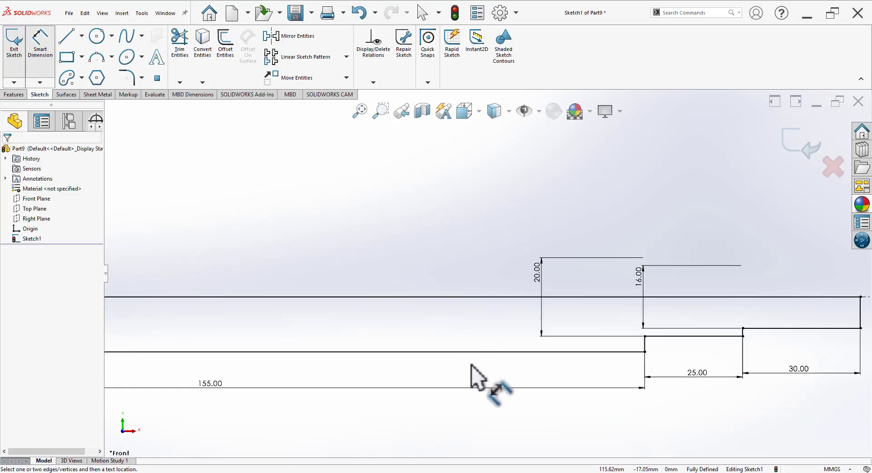
{"action": "scroll", "coordinate": [474, 372], "scroll_direction": "up", "scroll_amount": 3}
{"action": "scroll", "coordinate": [367, 286], "scroll_direction": "down", "scroll_amount": 1}
Compare the sketch with the drawing and cancel the redundant offset dimension on the arc.
{"action": "key", "text": "alt+Tab"}
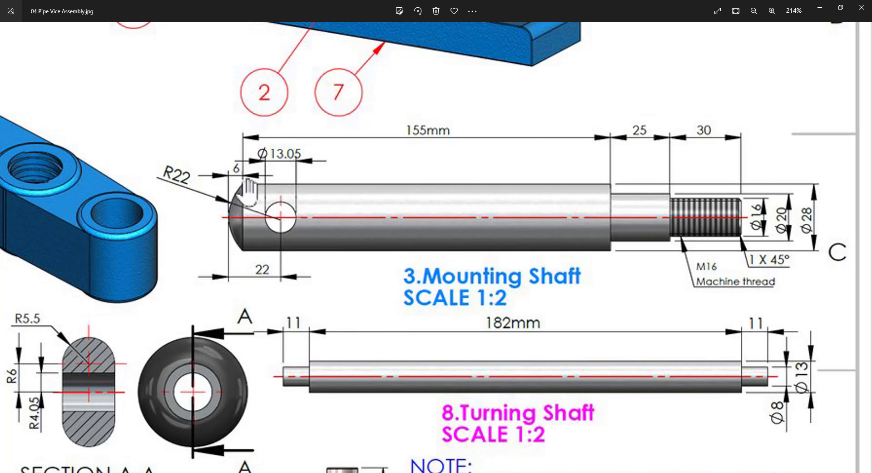
{"action": "key", "text": "alt+Tab"}
{"action": "scroll", "coordinate": [195, 352], "scroll_direction": "down", "scroll_amount": 3}
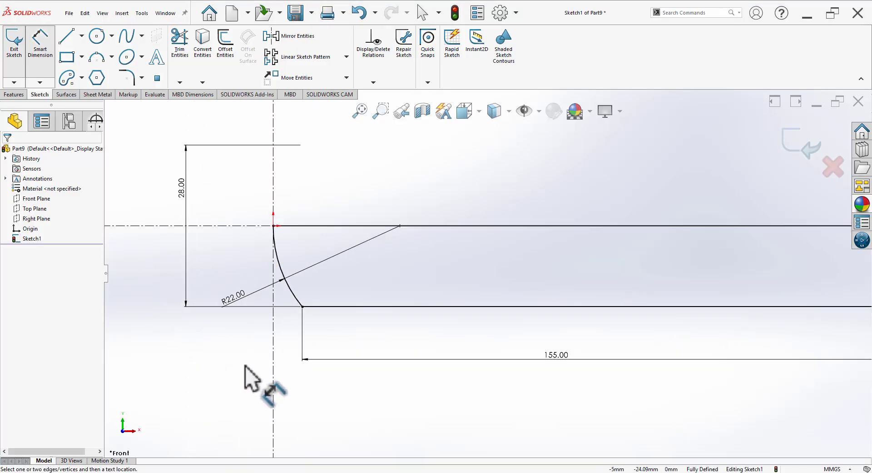
{"action": "scroll", "coordinate": [455, 272], "scroll_direction": "up", "scroll_amount": 3}
{"action": "scroll", "coordinate": [434, 256], "scroll_direction": "down", "scroll_amount": 3}
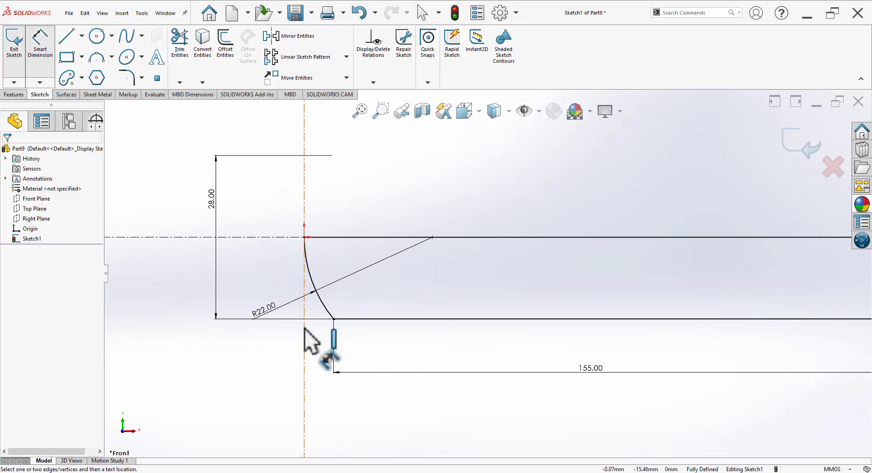
{"action": "left_click", "coordinate": [305, 330]}
{"action": "left_click", "coordinate": [334, 319]}
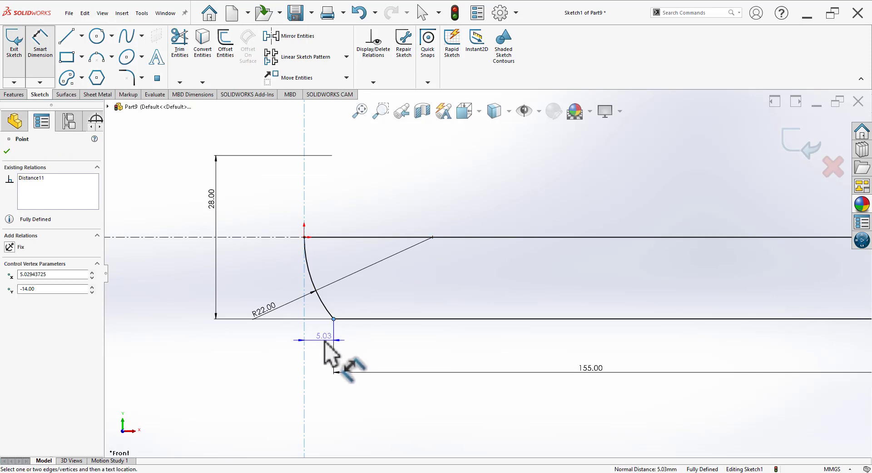
{"action": "left_click", "coordinate": [321, 344]}
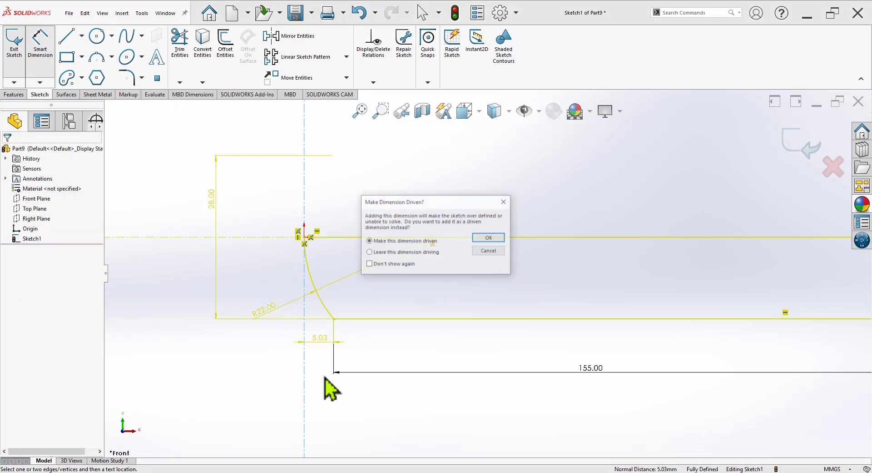
{"action": "key", "text": "Escape"}
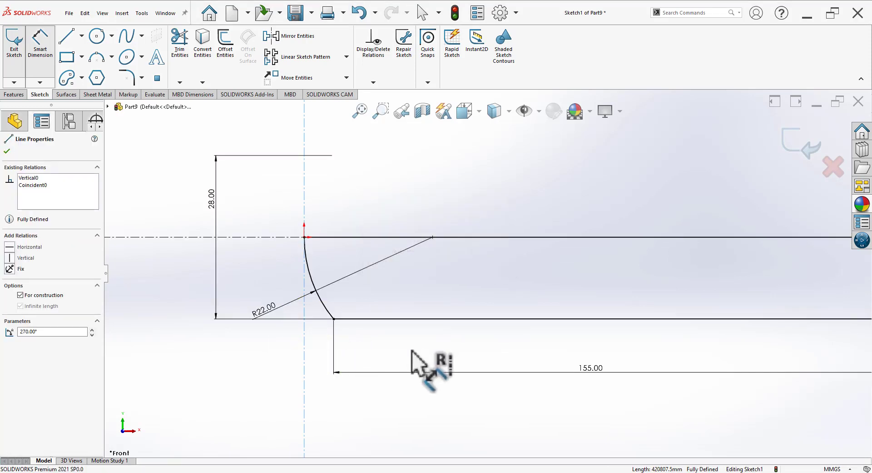
{"action": "left_click", "coordinate": [432, 249]}
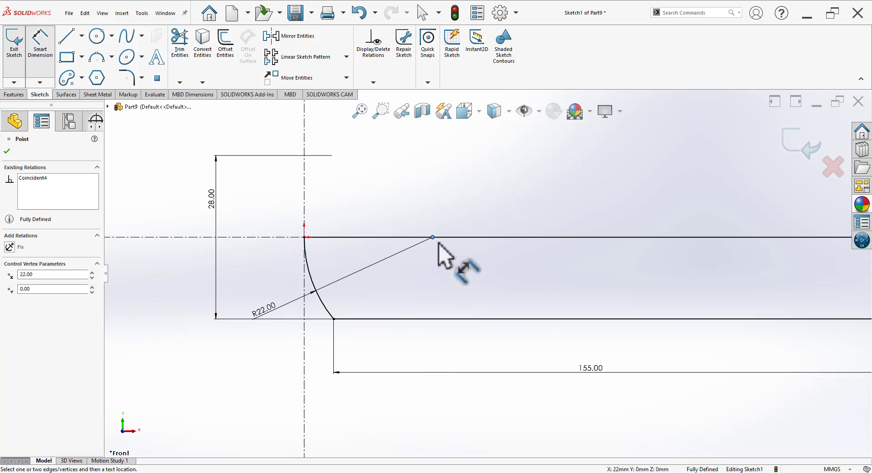
{"action": "key", "text": "Escape"}
{"action": "key", "text": "Escape"}
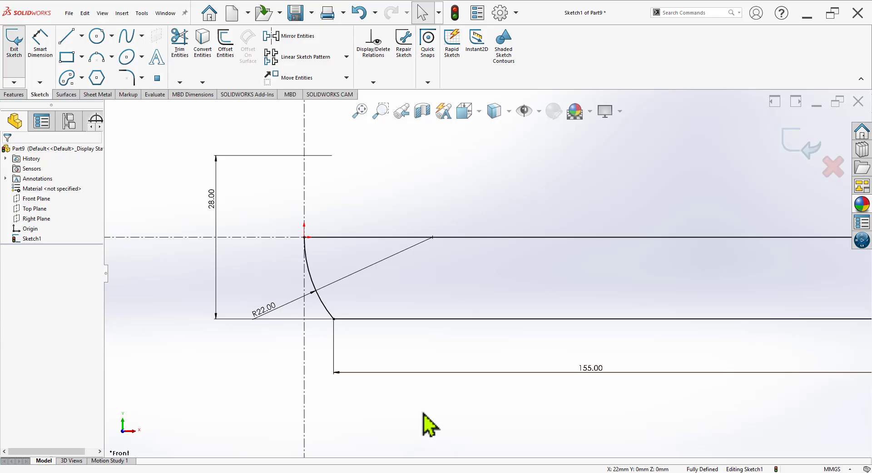
Recheck the reference drawing, then exit the fully defined shaft profile sketch.
{"action": "key", "text": "alt+Tab"}
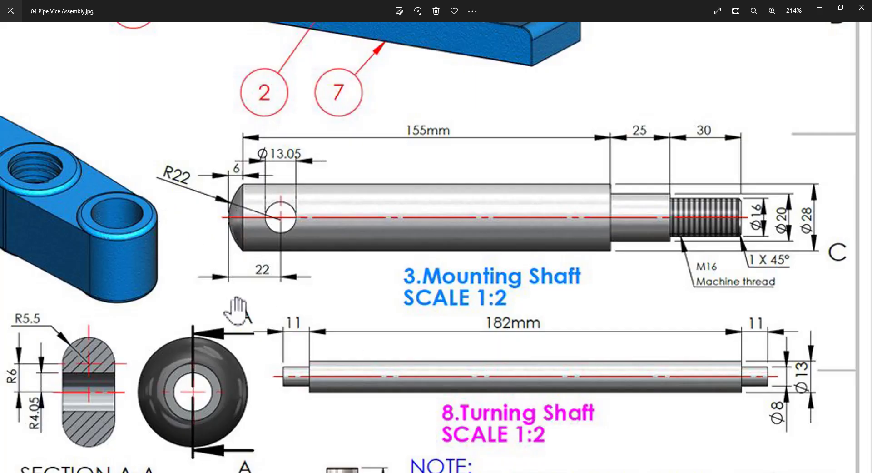
{"action": "key", "text": "alt+Tab"}
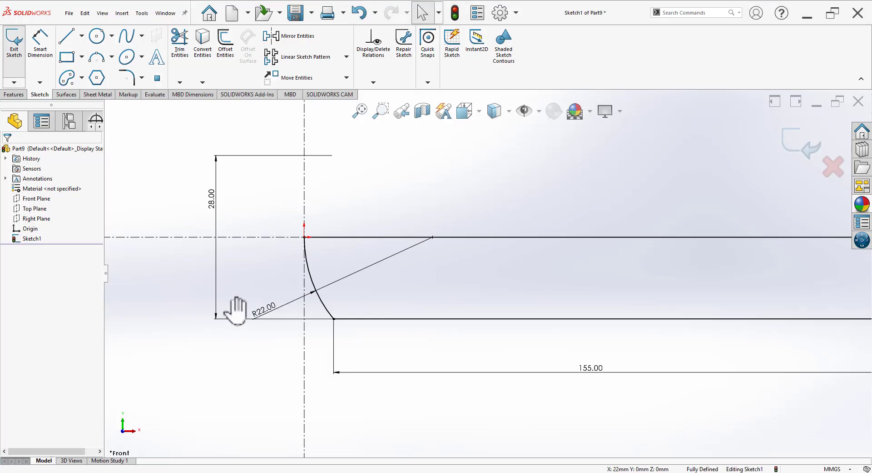
{"action": "key", "text": "alt+Tab"}
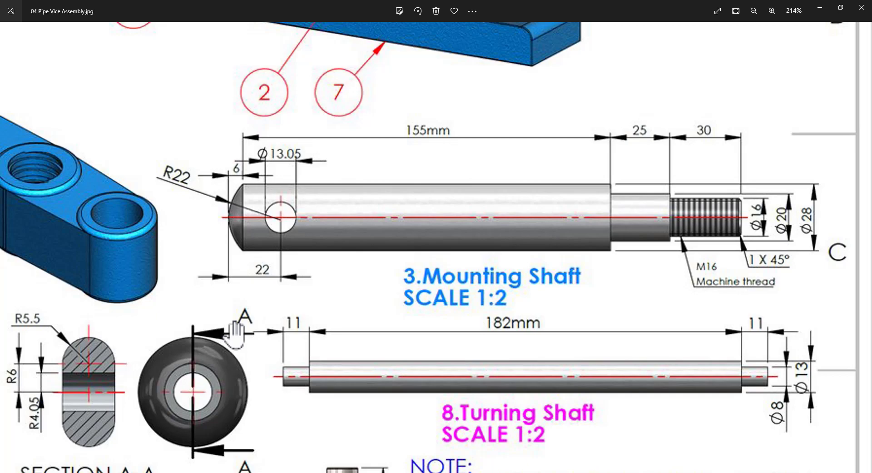
{"action": "key", "text": "alt+Tab"}
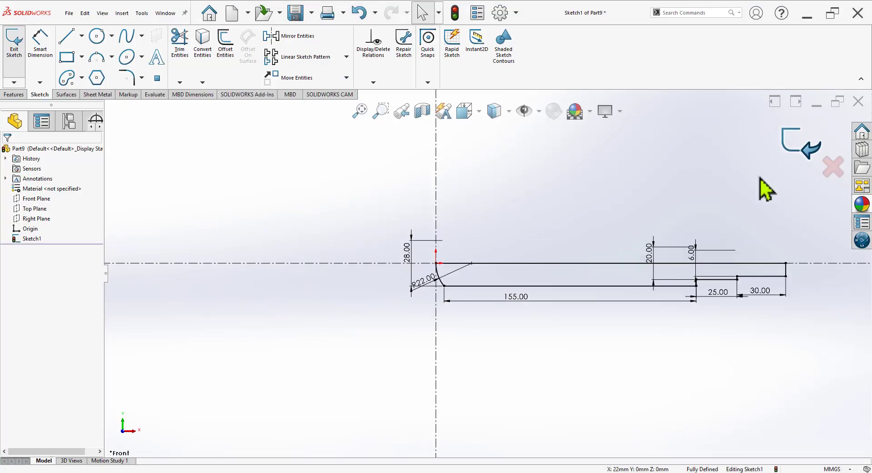
{"action": "key", "text": "ctrl+b"}
{"action": "key", "text": "space"}
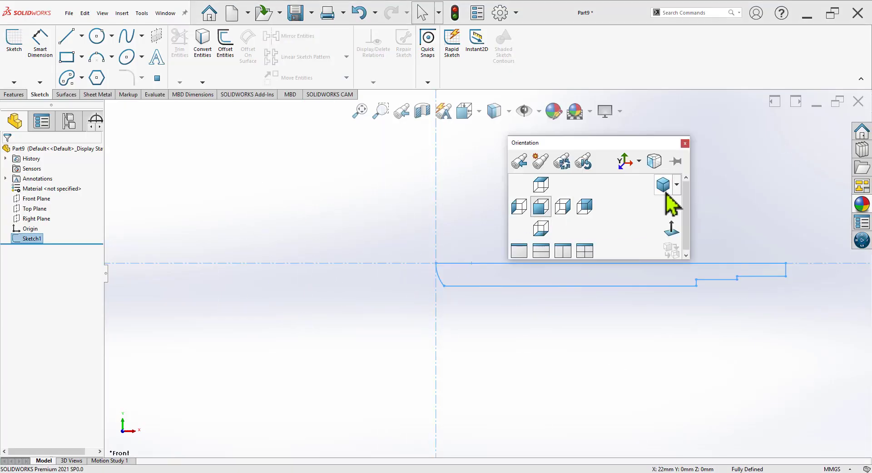
Revolve the profile about the centreline into a solid shaft in isometric view.
{"action": "left_click", "coordinate": [665, 191]}
{"action": "left_click", "coordinate": [17, 95]}
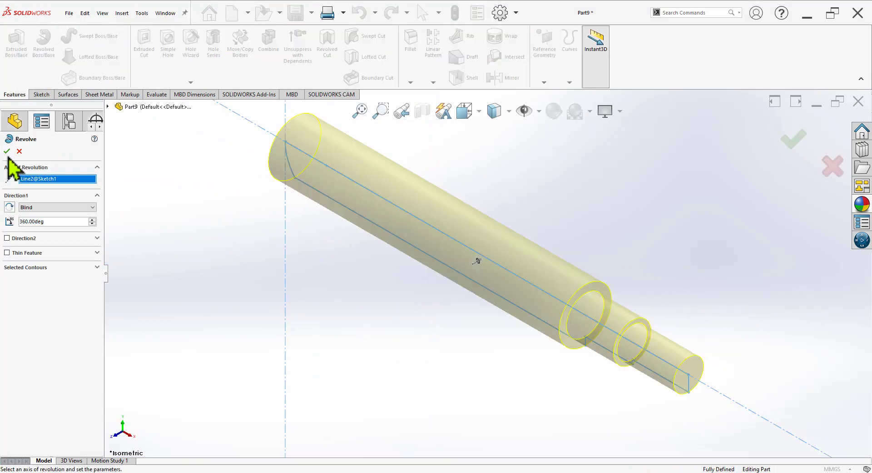
{"action": "left_click", "coordinate": [7, 151]}
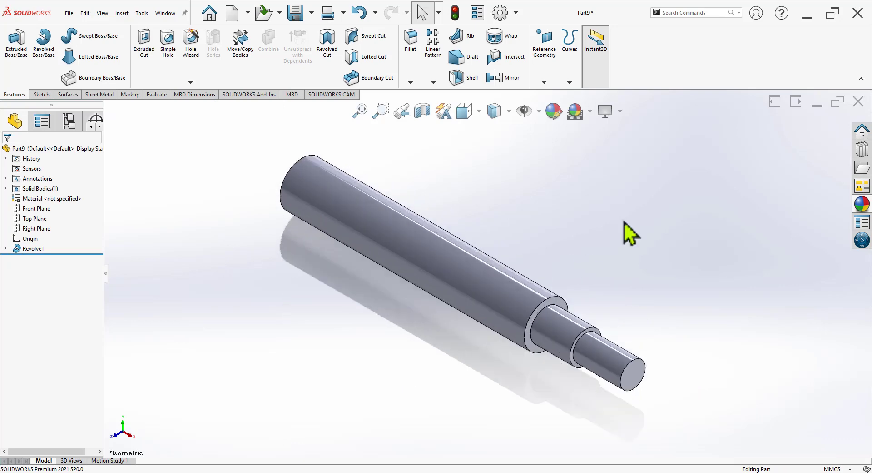
Apply the Plain White background scene and a chromium plate appearance to the shaft.
{"action": "left_click", "coordinate": [590, 110]}
{"action": "left_click", "coordinate": [596, 138]}
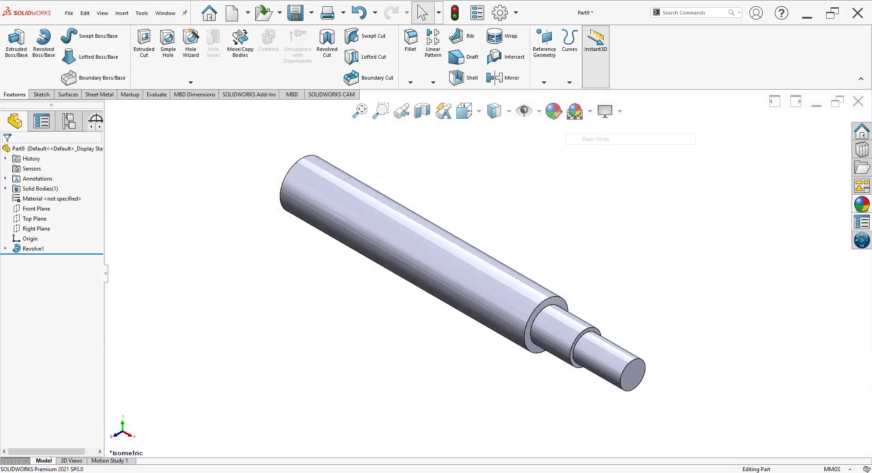
{"action": "left_click", "coordinate": [862, 205]}
{"action": "double_click", "coordinate": [776, 276]}
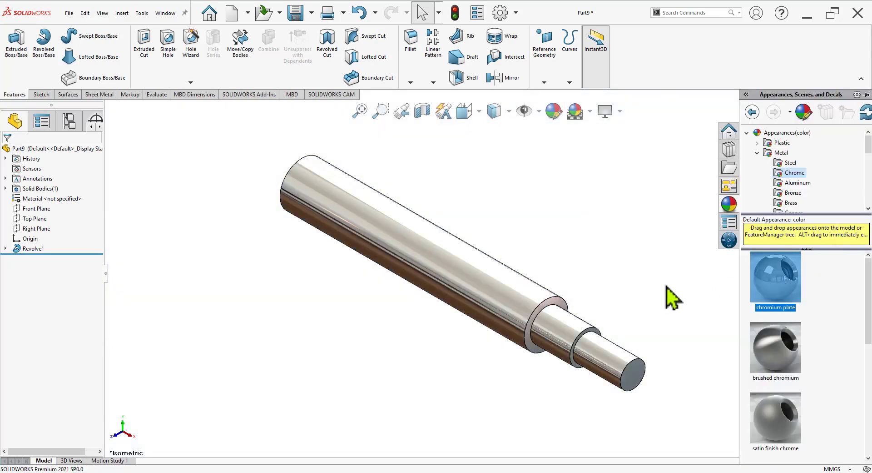
{"action": "middle_click_drag", "start_coordinate": [672, 298], "coordinate": [668, 286]}
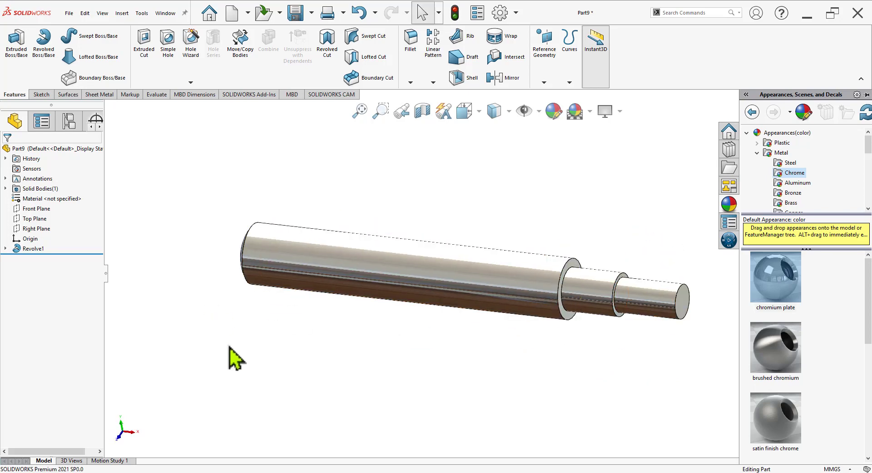
{"action": "key", "text": "space"}
{"action": "left_click", "coordinate": [377, 389]}
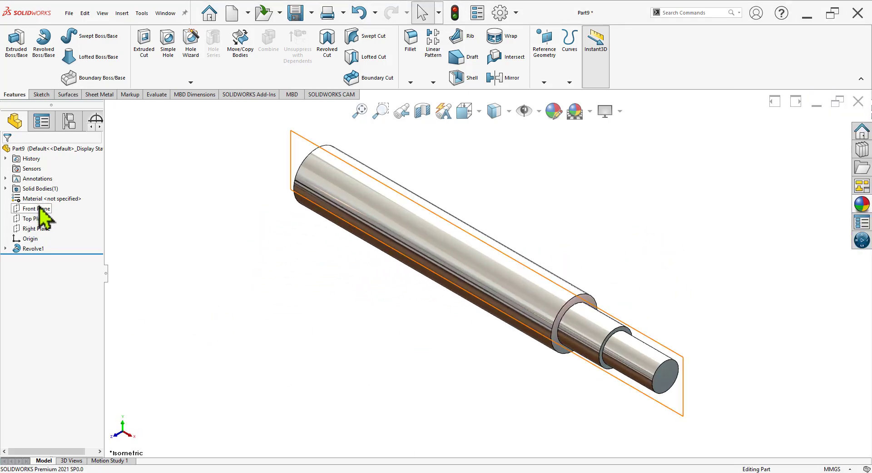
{"action": "left_click", "coordinate": [36, 208]}
Sketch a circle on the Front Plane on the shaft axis with a 13.05 mm diameter.
{"action": "left_click", "coordinate": [74, 192]}
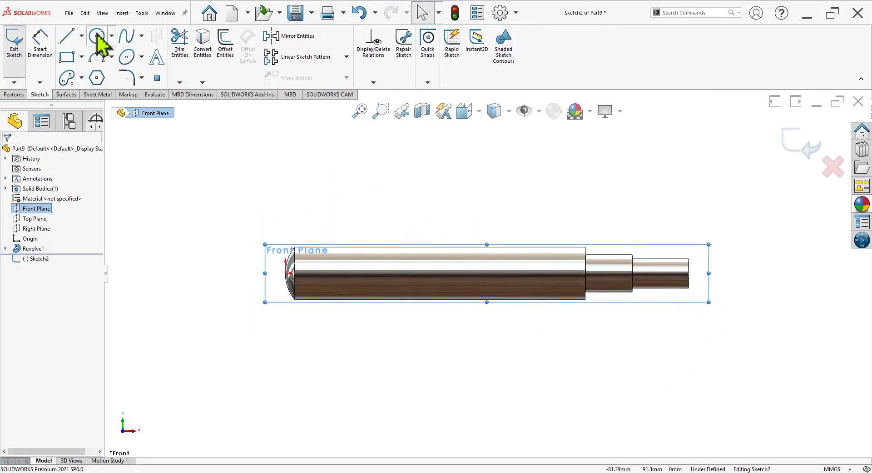
{"action": "left_click", "coordinate": [96, 36]}
{"action": "scroll", "coordinate": [353, 271], "scroll_direction": "down", "scroll_amount": 4}
{"action": "left_click", "coordinate": [378, 270]}
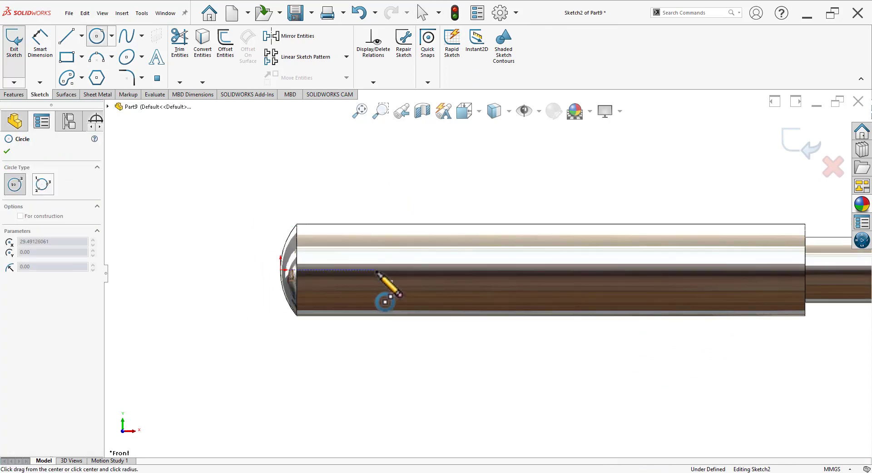
{"action": "left_click", "coordinate": [377, 289]}
{"action": "key", "text": "alt+Tab"}
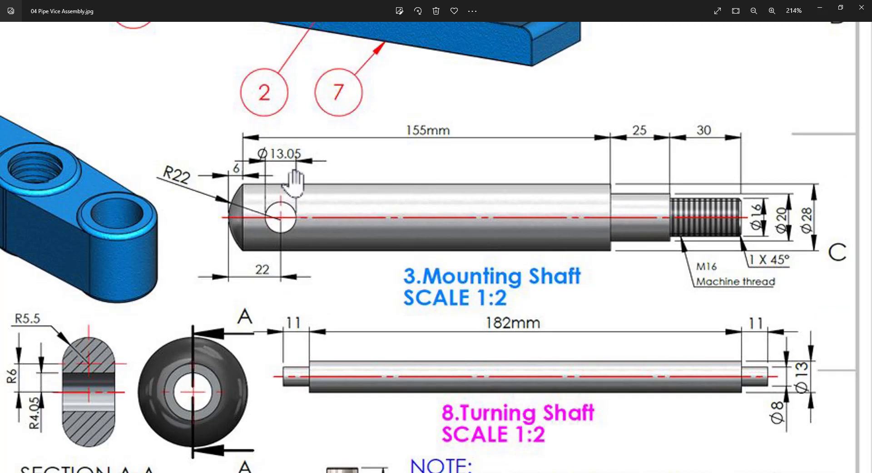
{"action": "key", "text": "alt+Tab"}
{"action": "left_click", "coordinate": [361, 286]}
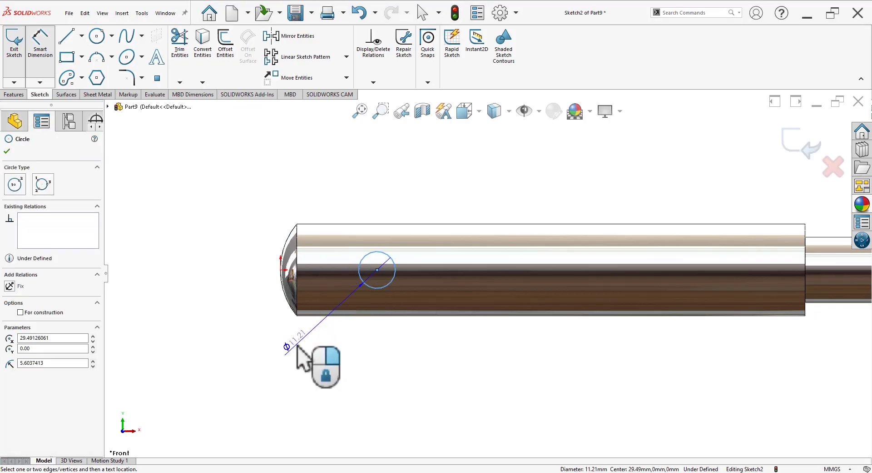
{"action": "left_click", "coordinate": [308, 342]}
{"action": "type", "text": "13.05"}
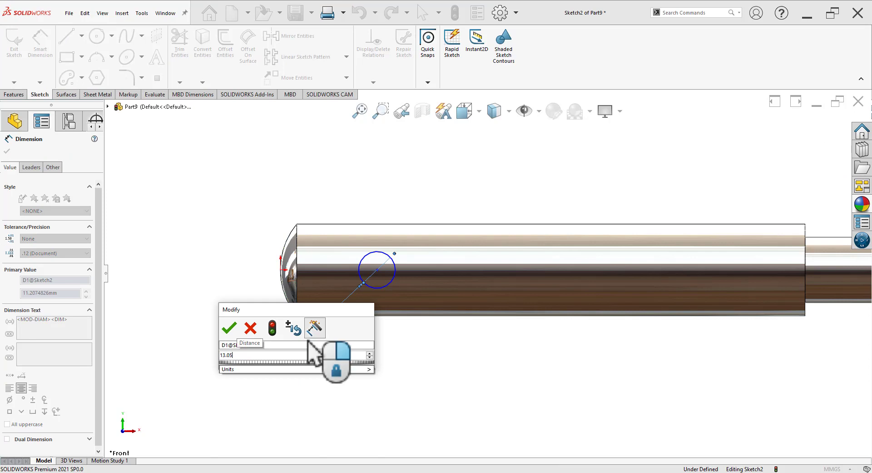
{"action": "key", "text": "Return"}
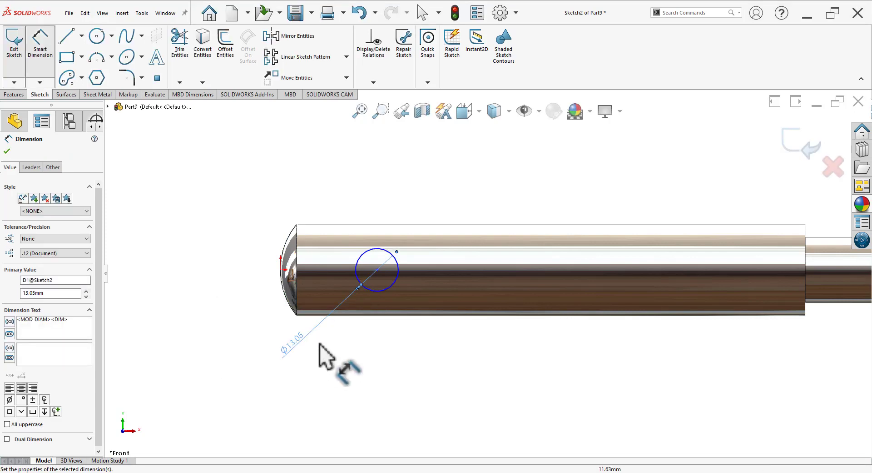
{"action": "key", "text": "Escape"}
Place the circle centre 22 mm from the origin and close the sketch.
{"action": "scroll", "coordinate": [318, 300], "scroll_direction": "up", "scroll_amount": 3}
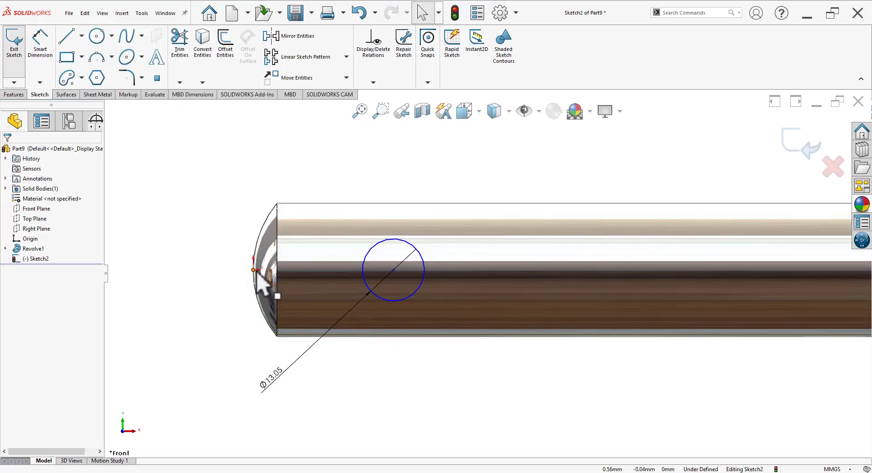
{"action": "left_click", "coordinate": [253, 270]}
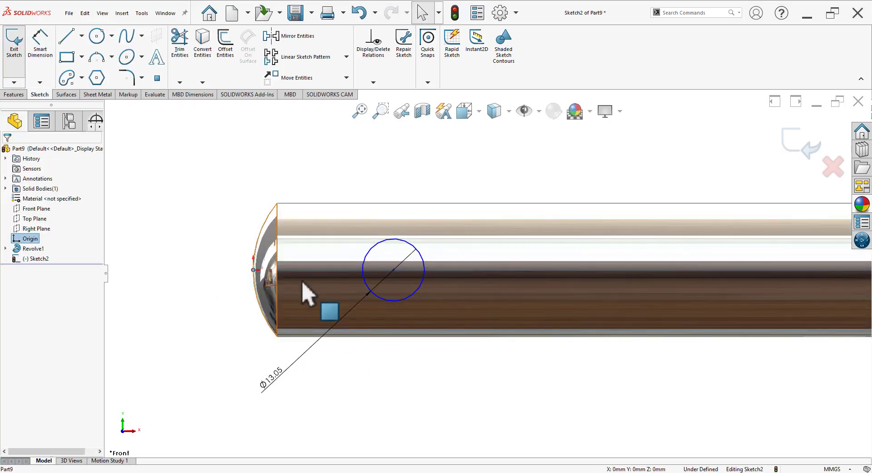
{"action": "left_click", "coordinate": [394, 269], "text": "ctrl"}
{"action": "left_click", "coordinate": [410, 395]}
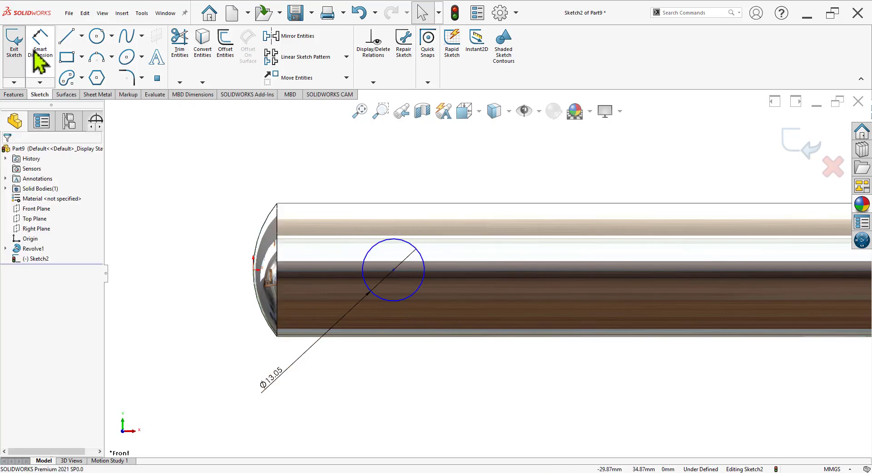
{"action": "key", "text": "alt+Tab"}
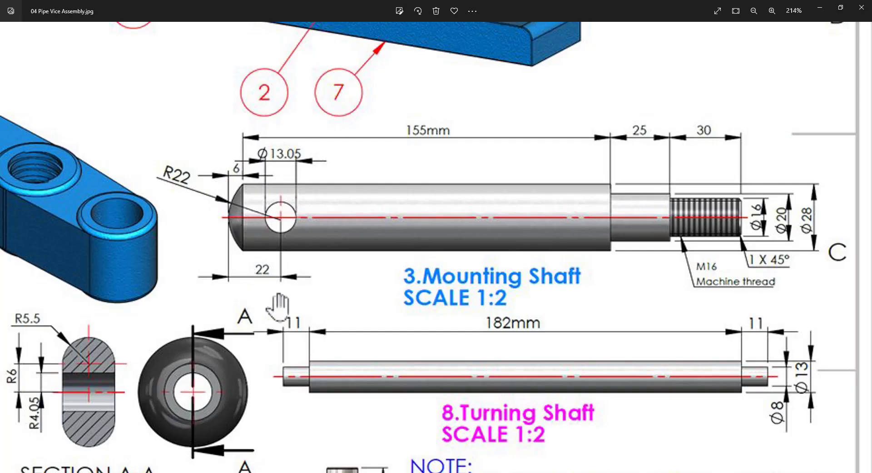
{"action": "key", "text": "alt+Tab"}
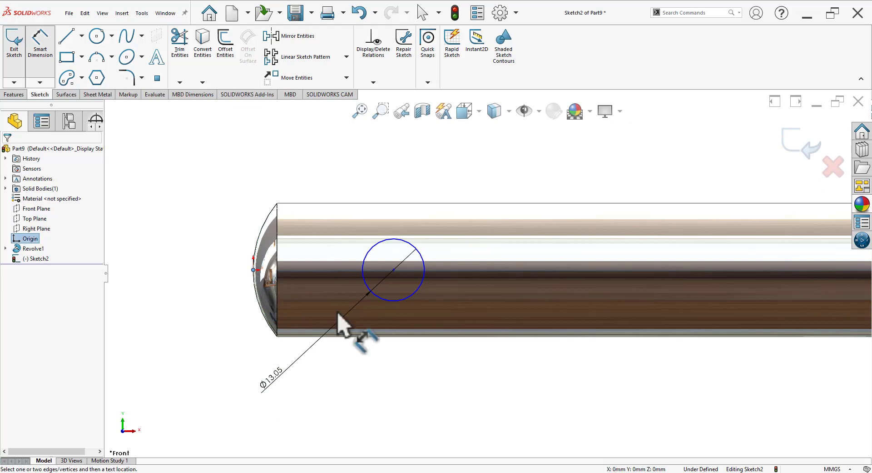
{"action": "left_click", "coordinate": [394, 270]}
{"action": "left_click", "coordinate": [353, 377]}
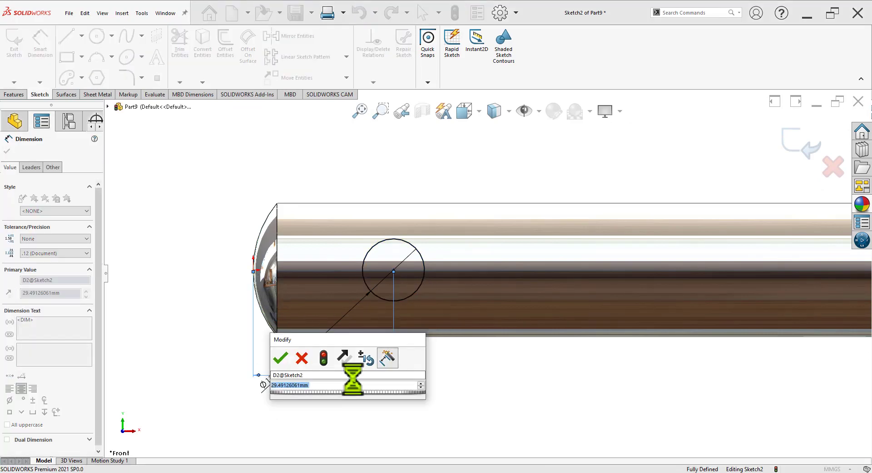
{"action": "type", "text": "22"}
{"action": "key", "text": "Return"}
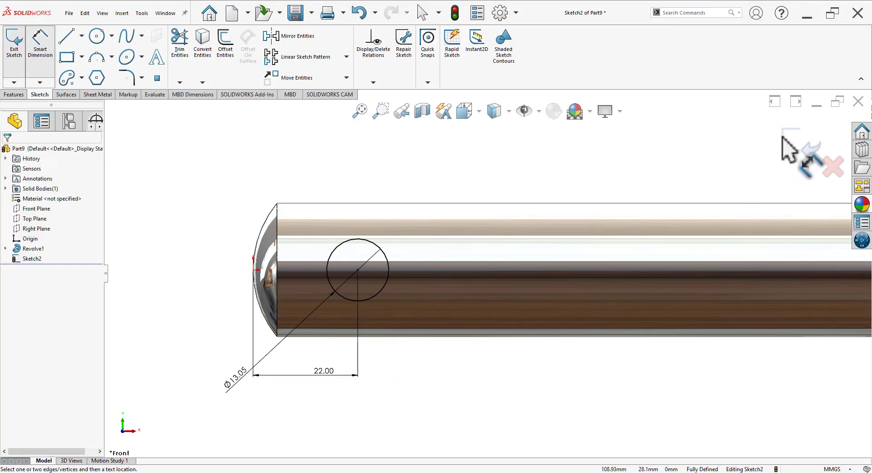
{"action": "left_click", "coordinate": [783, 139]}
{"action": "key", "text": "space"}
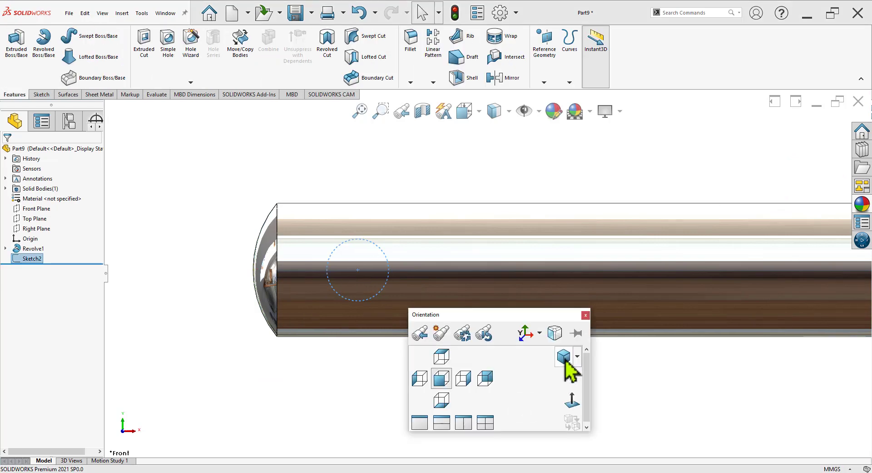
Extrude-cut the 13.05 mm circle Through All – Both to bore the cross hole, then inspect it.
{"action": "left_click", "coordinate": [565, 358]}
{"action": "left_click", "coordinate": [144, 46]}
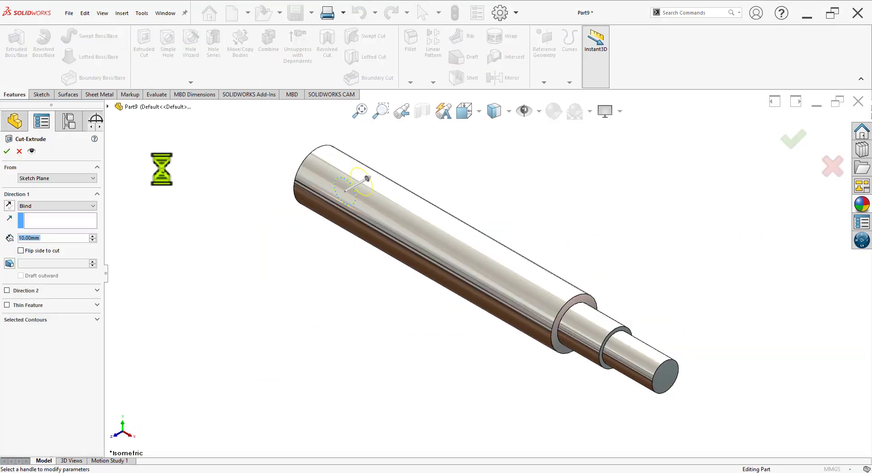
{"action": "left_click", "coordinate": [27, 206]}
{"action": "left_click", "coordinate": [52, 223]}
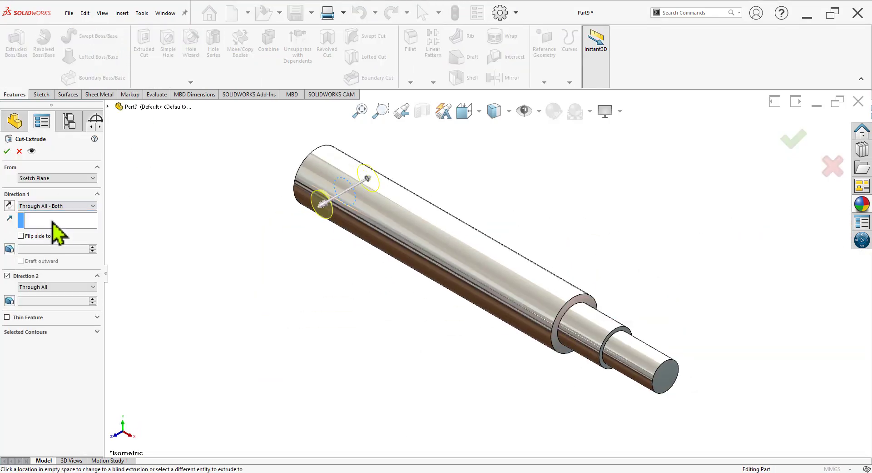
{"action": "scroll", "coordinate": [426, 311], "scroll_direction": "down", "scroll_amount": 3}
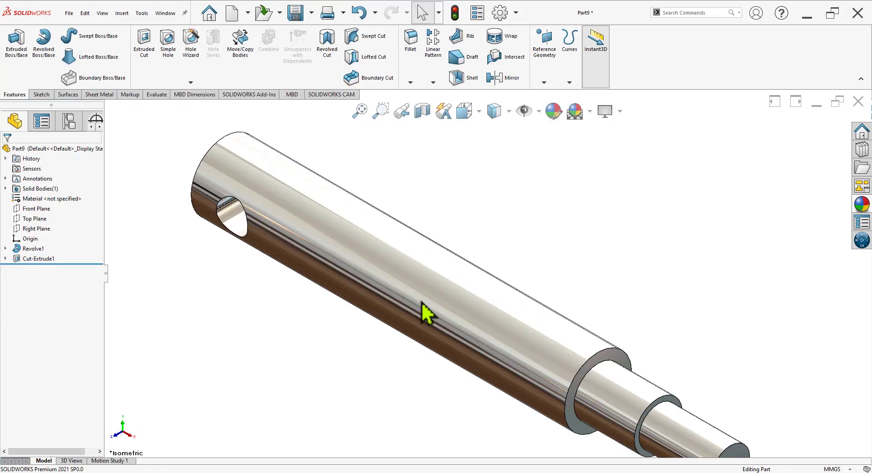
{"action": "mouse_move", "coordinate": [426, 311]}
{"action": "middle_mouse_down"}
{"action": "mouse_move", "coordinate": [472, 253]}
{"action": "mouse_move", "coordinate": [437, 287]}
{"action": "middle_mouse_up"}
{"action": "scroll", "coordinate": [432, 296], "scroll_direction": "up", "scroll_amount": 3}
{"action": "scroll", "coordinate": [608, 346], "scroll_direction": "down", "scroll_amount": 3}
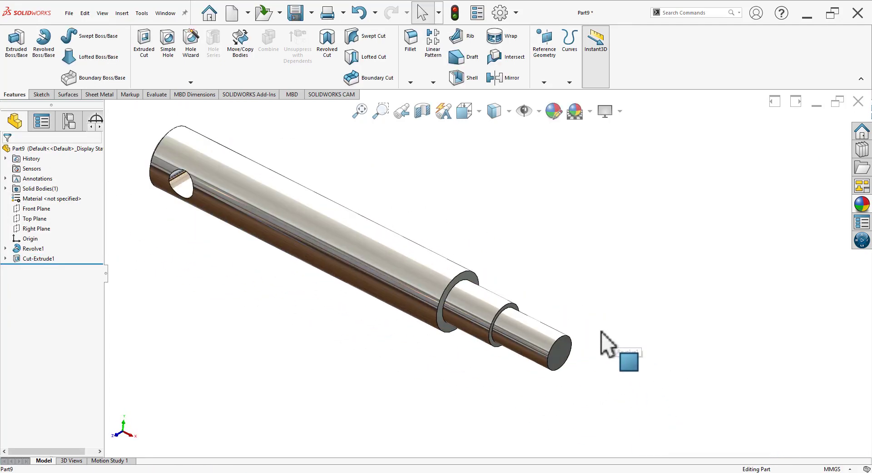
{"action": "mouse_move", "coordinate": [607, 347]}
{"action": "middle_mouse_down"}
{"action": "mouse_move", "coordinate": [510, 267]}
{"action": "mouse_move", "coordinate": [557, 319]}
{"action": "middle_mouse_up"}
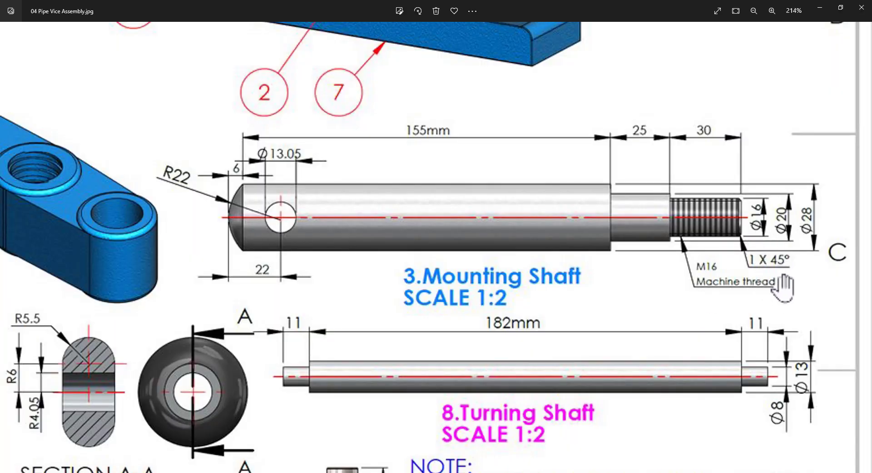
{"action": "scroll", "coordinate": [603, 364], "scroll_direction": "up", "scroll_amount": 2}
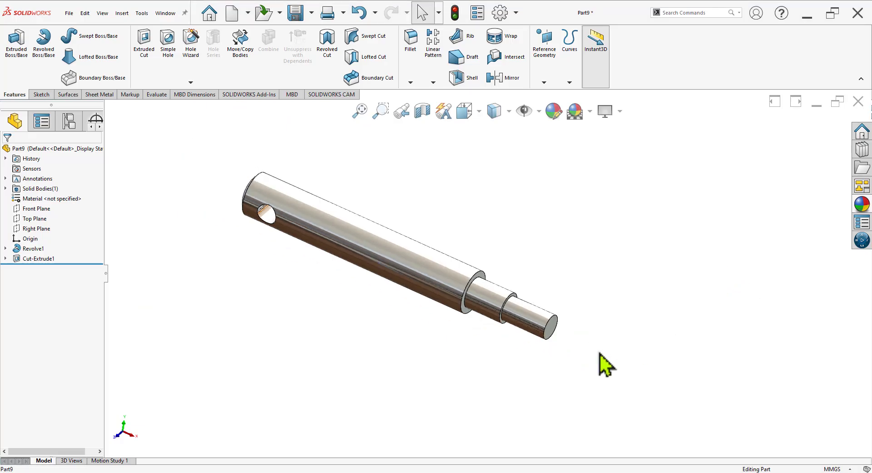
{"action": "scroll", "coordinate": [561, 284], "scroll_direction": "down", "scroll_amount": 5}
{"action": "scroll", "coordinate": [417, 136], "scroll_direction": "down", "scroll_amount": 2}
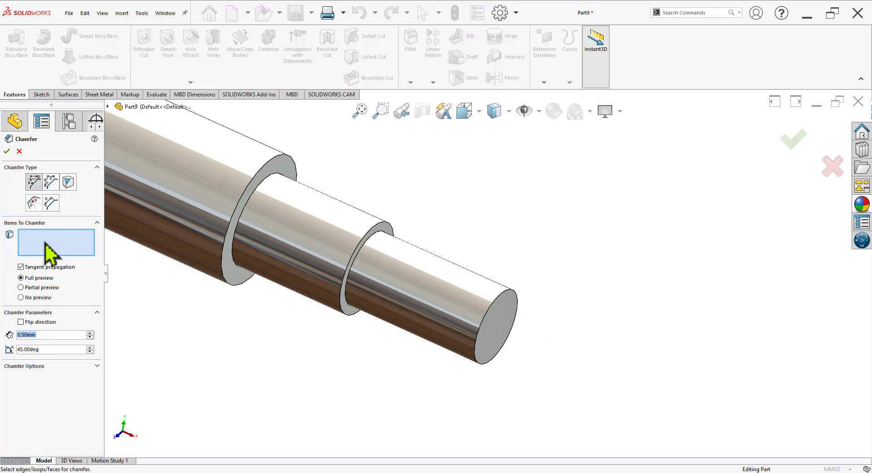
Chamfer the shaft's end face edge with a 1 mm distance.
{"action": "type", "text": "1"}
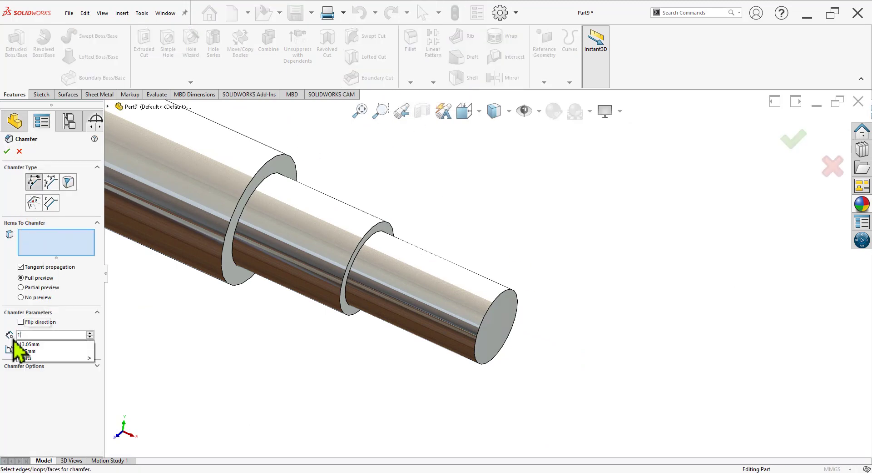
{"action": "key", "text": "Return"}
{"action": "left_click", "coordinate": [497, 343]}
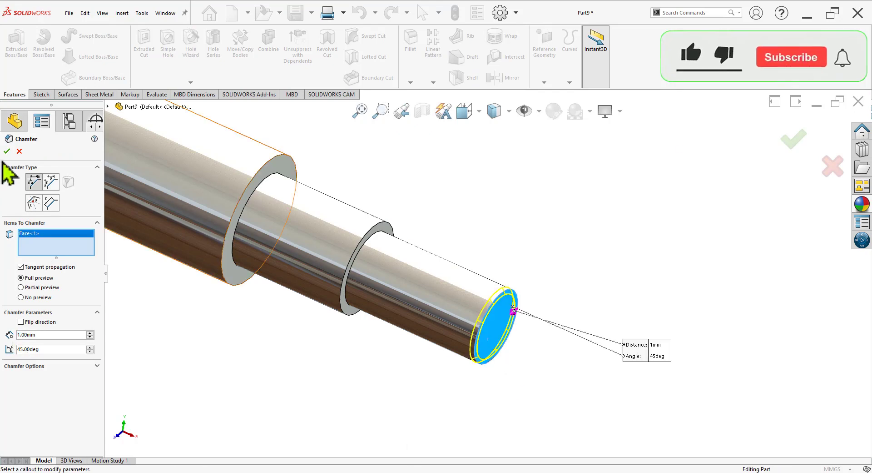
{"action": "left_click", "coordinate": [6, 151]}
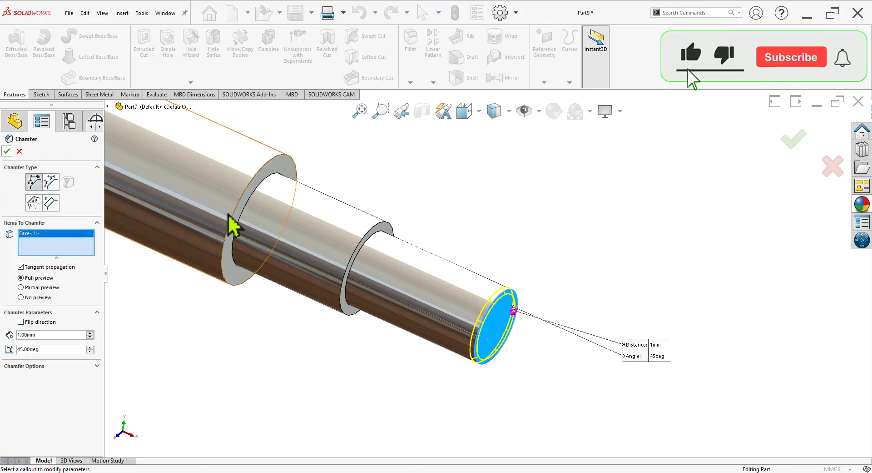
Add an M16x2.0 cosmetic thread on the shaft's end edge.
{"action": "left_click", "coordinate": [122, 13]}
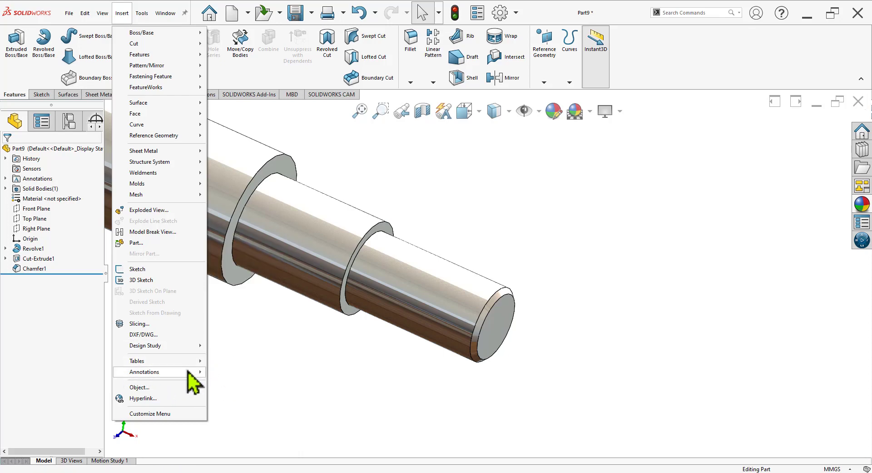
{"action": "mouse_move", "coordinate": [145, 371]}
{"action": "left_click", "coordinate": [244, 330]}
{"action": "key", "text": "alt+Tab"}
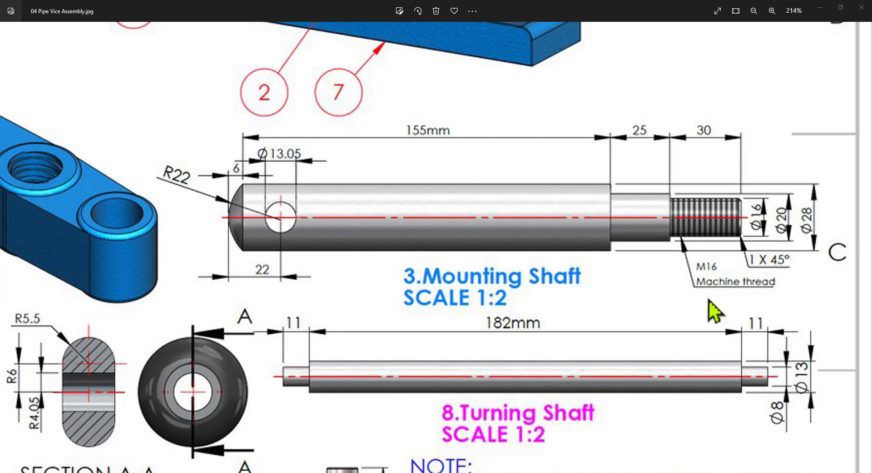
{"action": "key", "text": "alt+Tab"}
{"action": "left_click", "coordinate": [57, 274]}
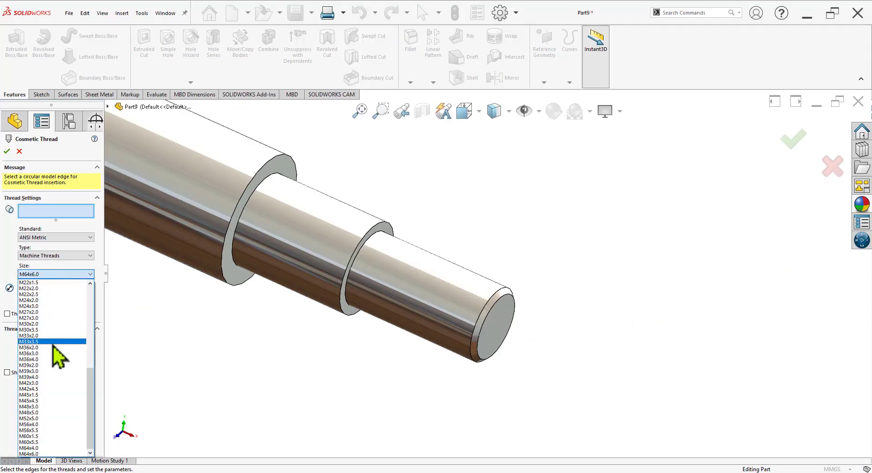
{"action": "scroll", "coordinate": [54, 354], "scroll_direction": "up", "scroll_amount": 5}
{"action": "scroll", "coordinate": [53, 348], "scroll_direction": "up", "scroll_amount": 5}
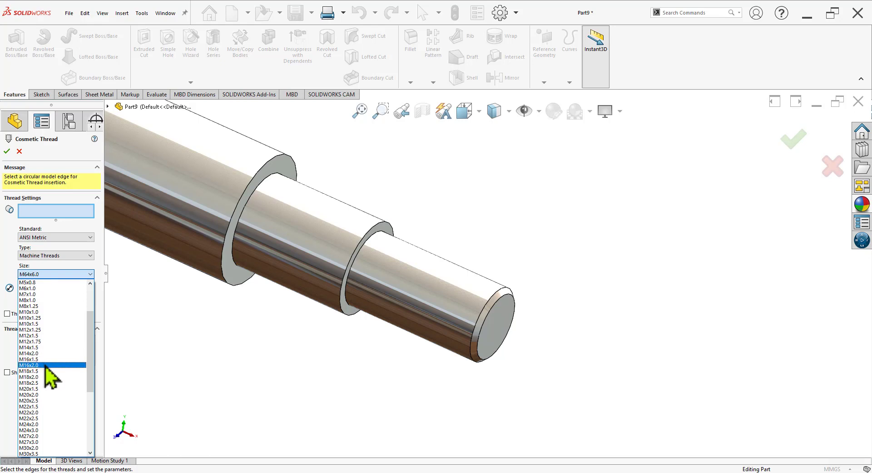
{"action": "left_click", "coordinate": [45, 365]}
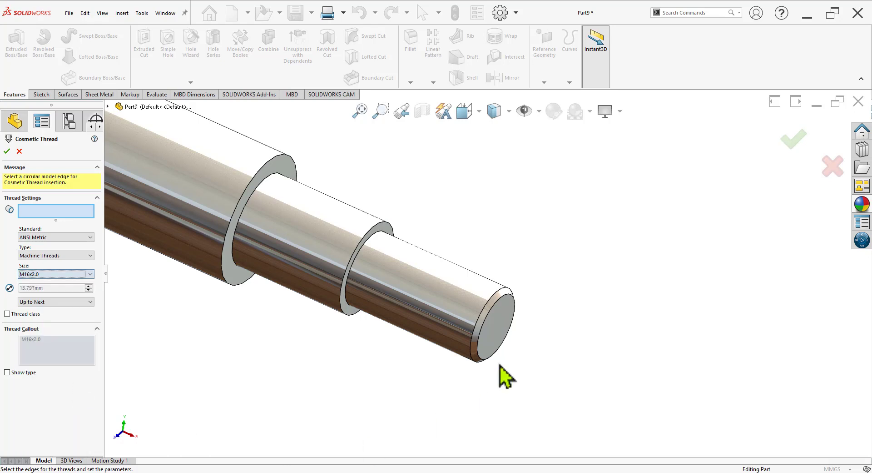
{"action": "scroll", "coordinate": [522, 332], "scroll_direction": "down", "scroll_amount": 2}
{"action": "left_click", "coordinate": [518, 287]}
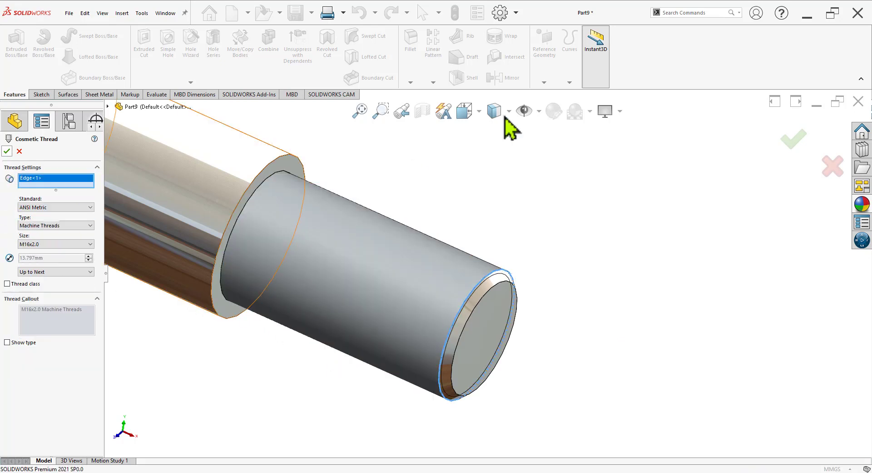
{"action": "key", "text": "Return"}
Enable Shaded cosmetic threads under Document Properties > Detailing and inspect the shaft.
{"action": "left_click", "coordinate": [516, 13]}
{"action": "left_click", "coordinate": [521, 30]}
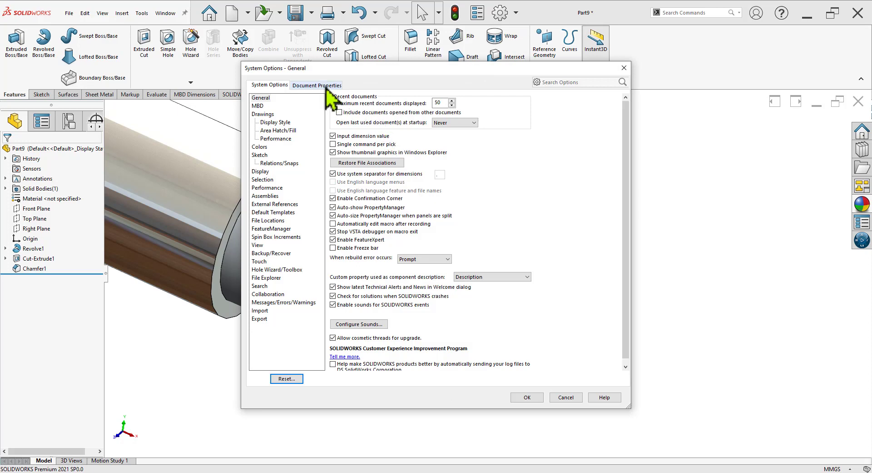
{"action": "left_click", "coordinate": [326, 86]}
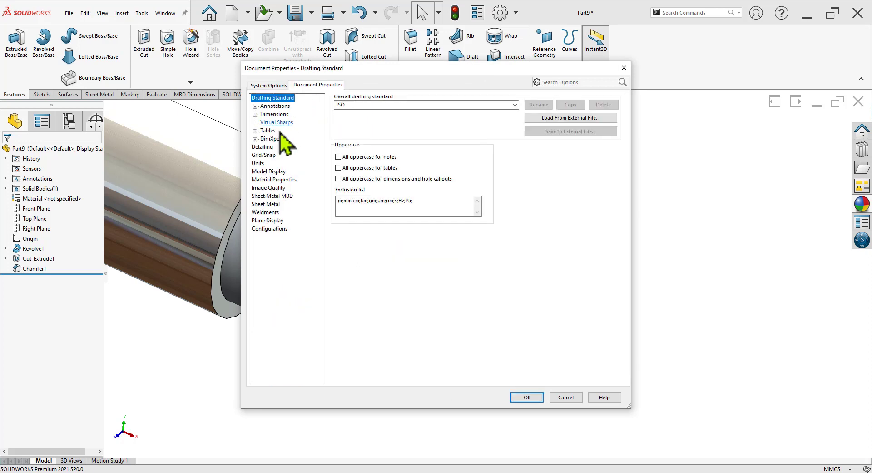
{"action": "left_click", "coordinate": [270, 147]}
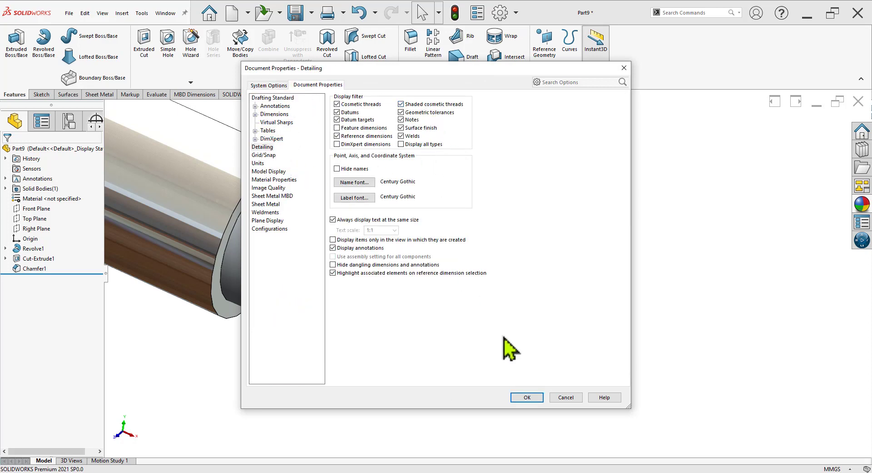
{"action": "left_click", "coordinate": [527, 397]}
{"action": "mouse_move", "coordinate": [552, 385]}
{"action": "middle_mouse_down"}
{"action": "mouse_move", "coordinate": [580, 331]}
{"action": "mouse_move", "coordinate": [551, 356]}
{"action": "middle_mouse_up"}
{"action": "scroll", "coordinate": [557, 366], "scroll_direction": "up", "scroll_amount": 3}
{"action": "scroll", "coordinate": [511, 325], "scroll_direction": "up", "scroll_amount": 3}
{"action": "mouse_move", "coordinate": [366, 318]}
{"action": "middle_mouse_down"}
{"action": "mouse_move", "coordinate": [477, 292]}
{"action": "mouse_move", "coordinate": [422, 391]}
{"action": "mouse_move", "coordinate": [410, 296]}
{"action": "mouse_move", "coordinate": [452, 403]}
{"action": "mouse_move", "coordinate": [415, 360]}
{"action": "mouse_move", "coordinate": [404, 321]}
{"action": "mouse_move", "coordinate": [418, 362]}
{"action": "middle_mouse_up"}
{"action": "key", "text": "alt+Tab"}
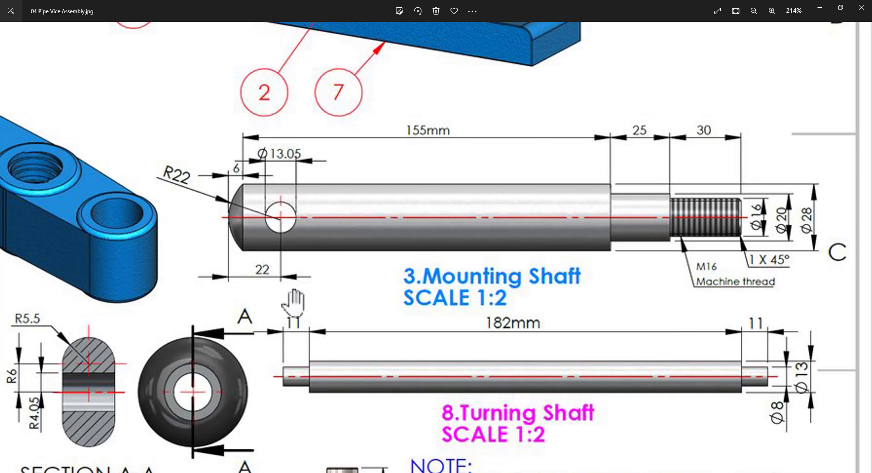
Save the shaft part as '09 Mounting Shaft' in the Pipe Vice Assembly folder.
{"action": "key", "text": "alt+Tab"}
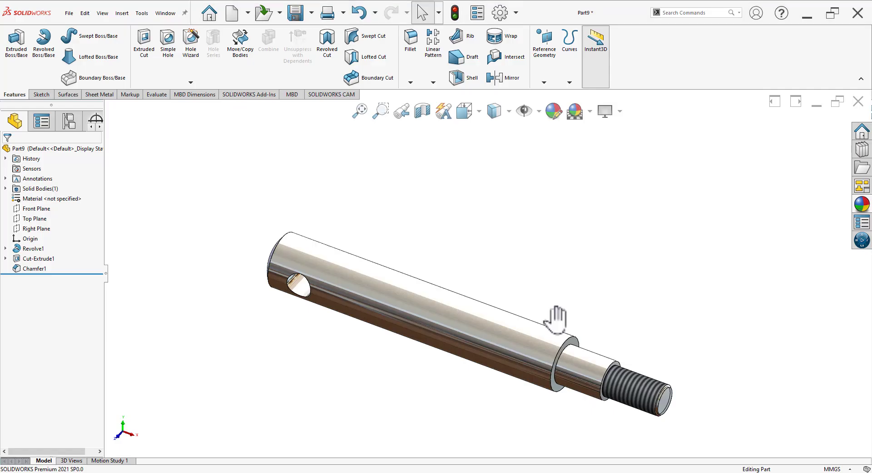
{"action": "key", "text": "ctrl+s"}
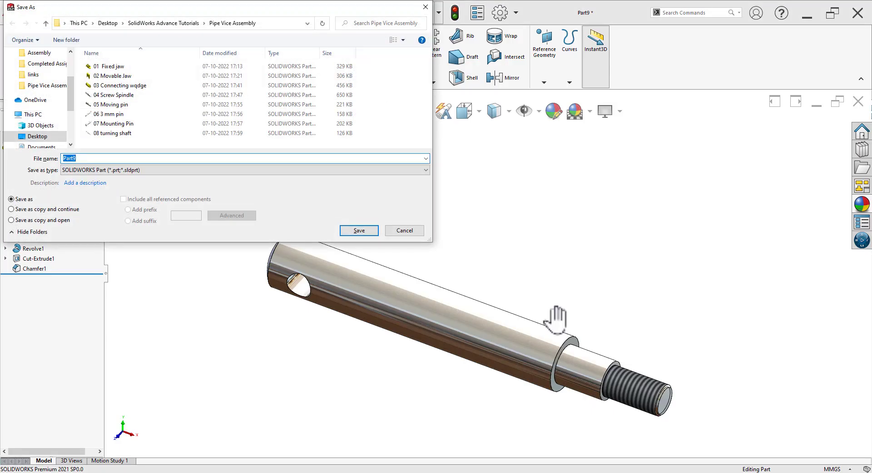
{"action": "type", "text": "09 Mounting Shaft"}
{"action": "key", "text": "Return"}
Scroll the reference drawing up to the 9.Knob section.
{"action": "key", "text": "alt+Tab"}
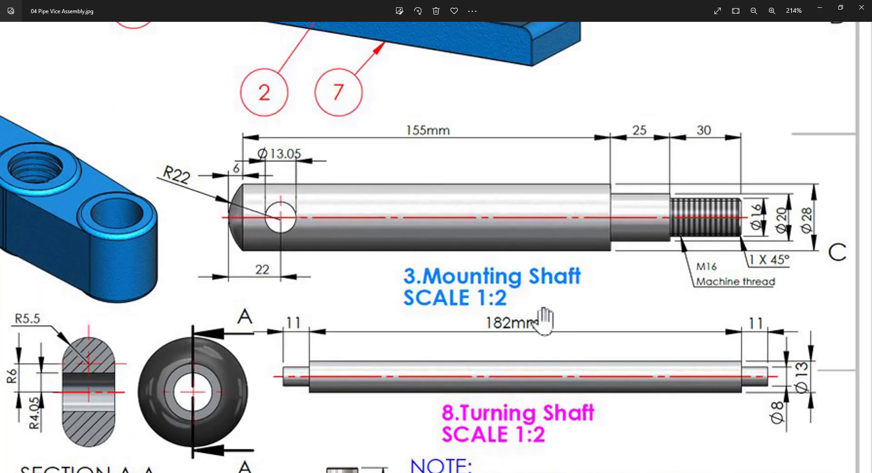
{"action": "scroll", "coordinate": [487, 300], "scroll_direction": "up", "scroll_amount": 2}
{"action": "scroll", "coordinate": [607, 173], "scroll_direction": "up", "scroll_amount": 5}
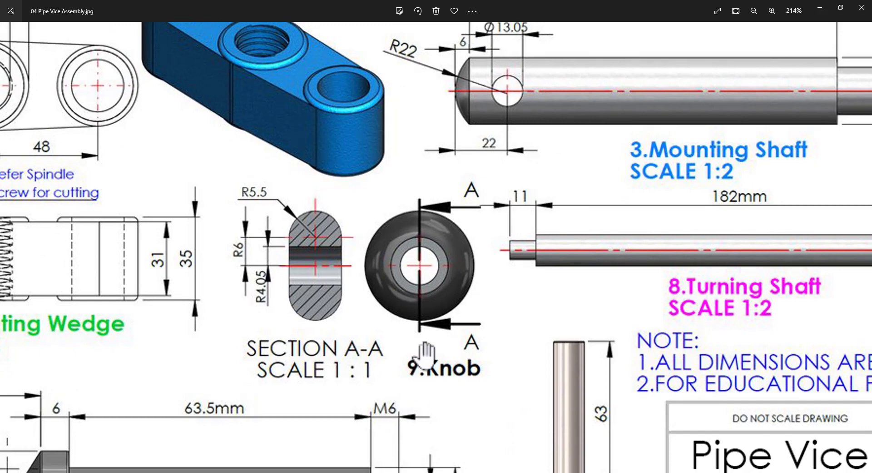
{"action": "scroll", "coordinate": [425, 353], "scroll_direction": "up", "scroll_amount": 1}
{"action": "scroll", "coordinate": [387, 342], "scroll_direction": "up", "scroll_amount": 1}
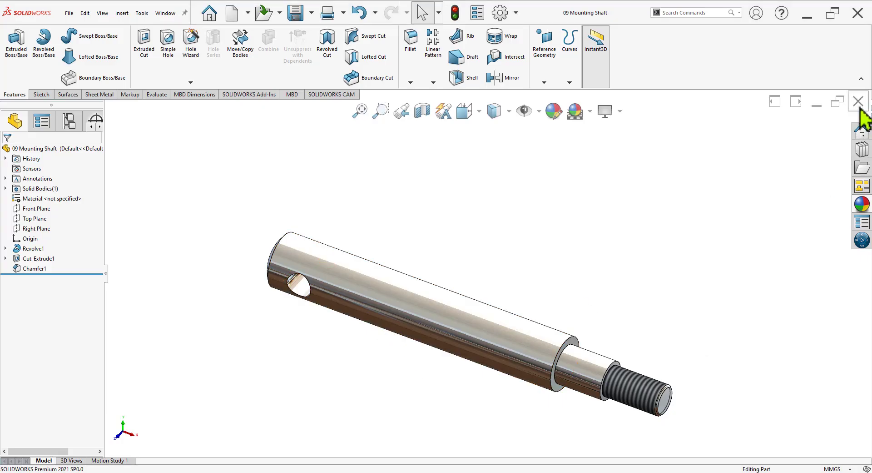
Close the shaft part and start a new part sketch on the Front Plane.
{"action": "left_click", "coordinate": [859, 107]}
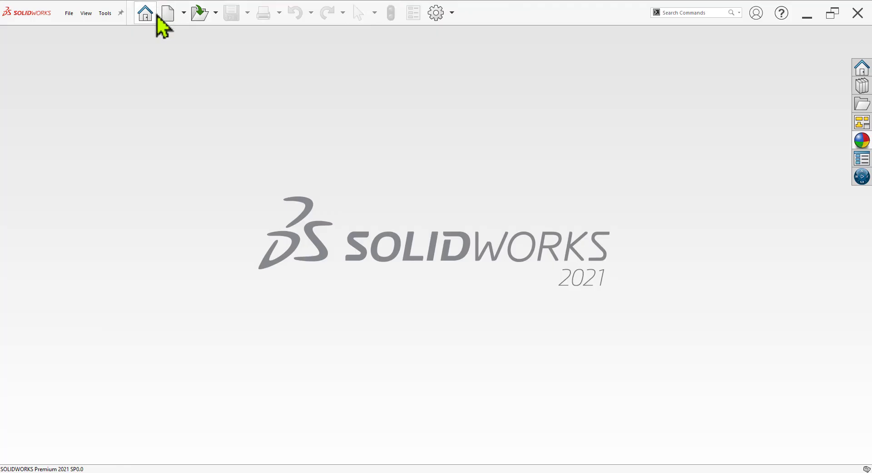
{"action": "left_click", "coordinate": [167, 19]}
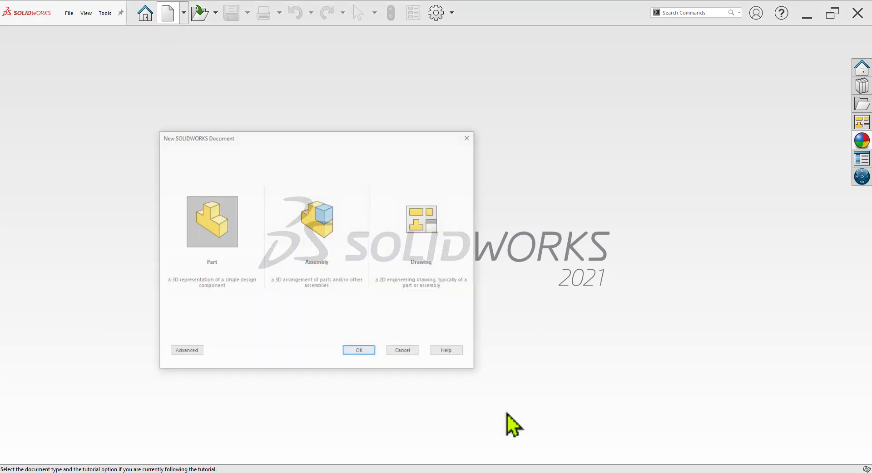
{"action": "left_click", "coordinate": [374, 351]}
{"action": "left_click", "coordinate": [41, 94]}
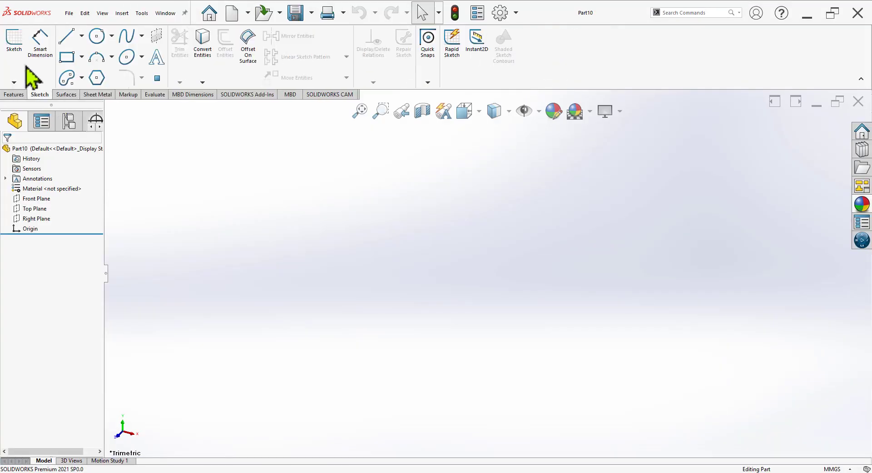
{"action": "left_click", "coordinate": [23, 71]}
{"action": "left_click", "coordinate": [611, 233]}
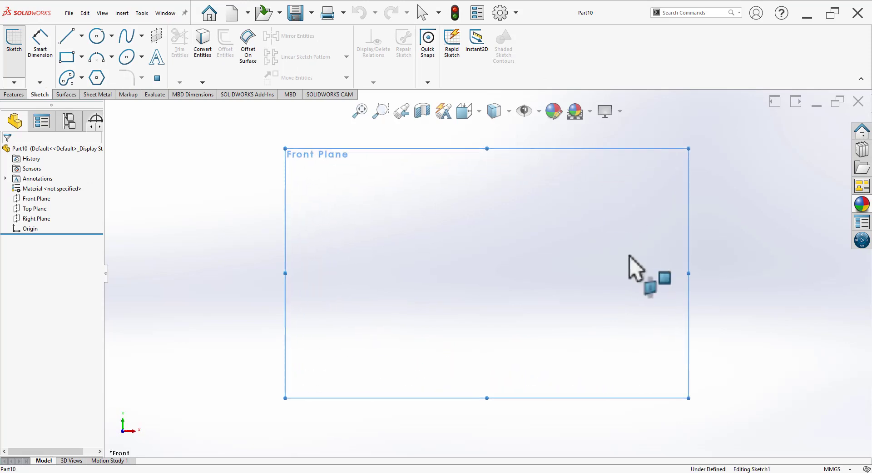
Draw a vertical centerpoint straight slot starting at the origin.
{"action": "left_click", "coordinate": [81, 77]}
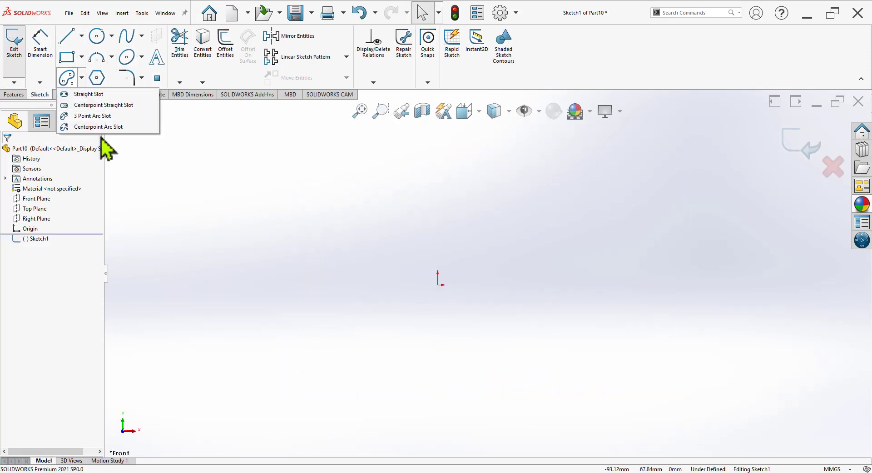
{"action": "left_click", "coordinate": [101, 105]}
{"action": "left_click", "coordinate": [438, 284]}
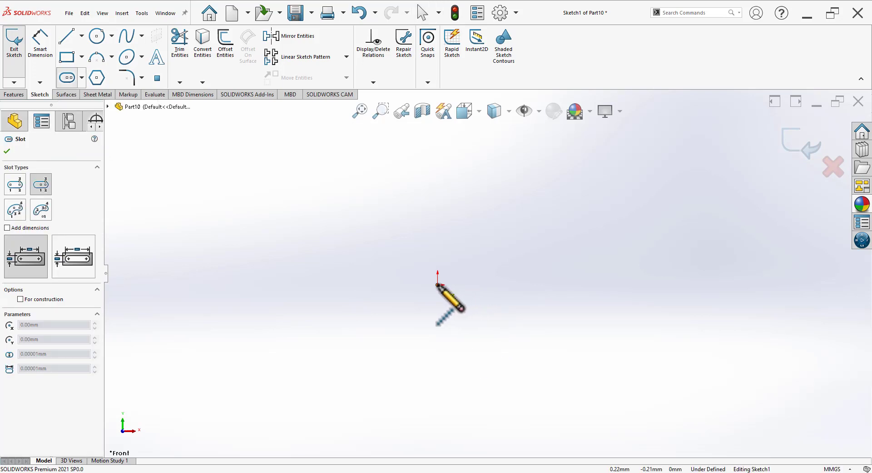
{"action": "left_click", "coordinate": [438, 230]}
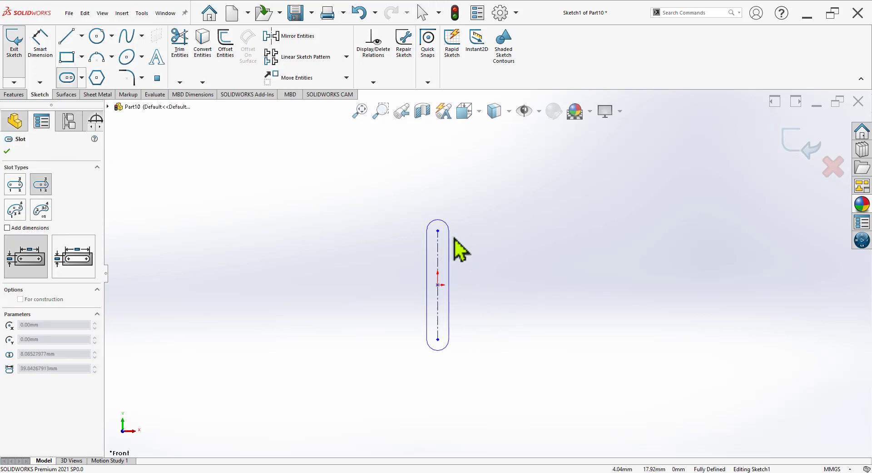
{"action": "left_click", "coordinate": [477, 245]}
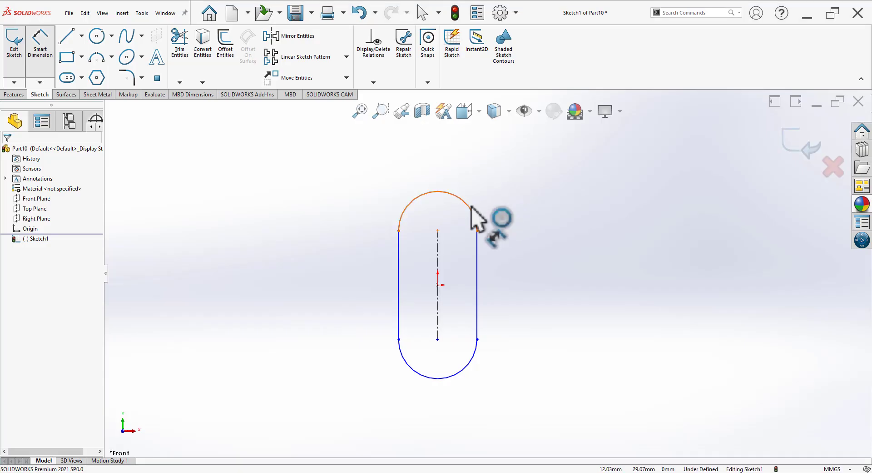
Dimension the slot's end arc to a 5.5 mm radius.
{"action": "left_click", "coordinate": [473, 212]}
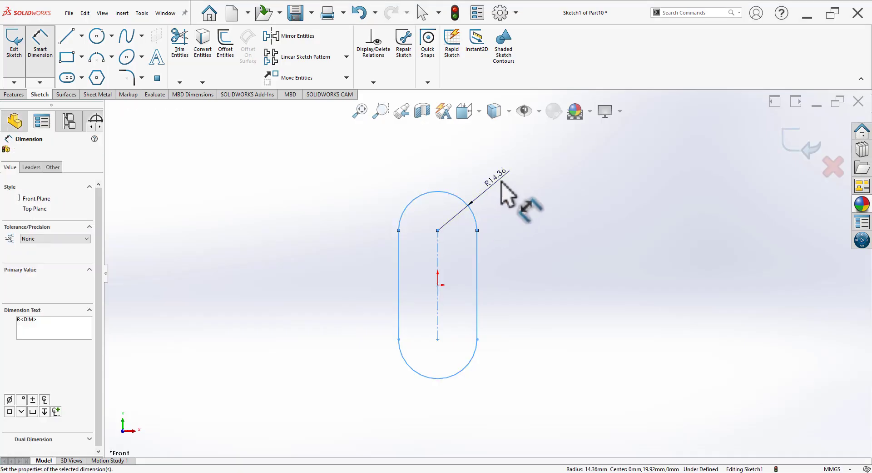
{"action": "left_click", "coordinate": [501, 181]}
{"action": "type", "text": "5.5"}
{"action": "key", "text": "Return"}
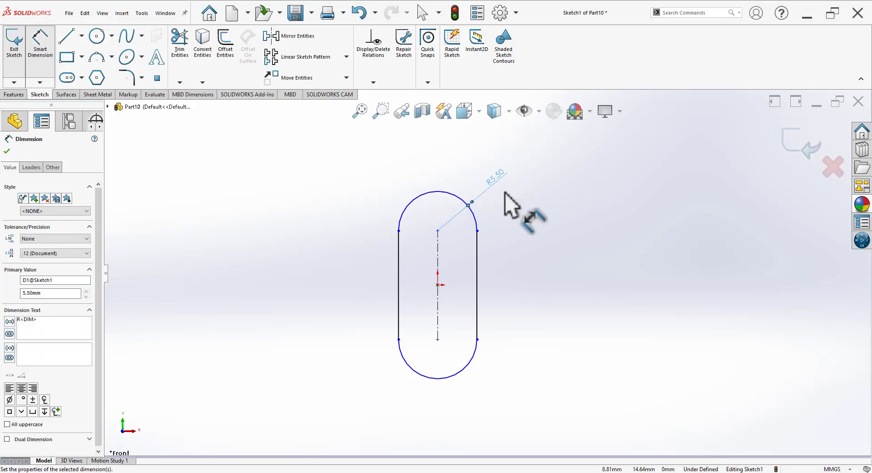
{"action": "key", "text": "alt+Tab"}
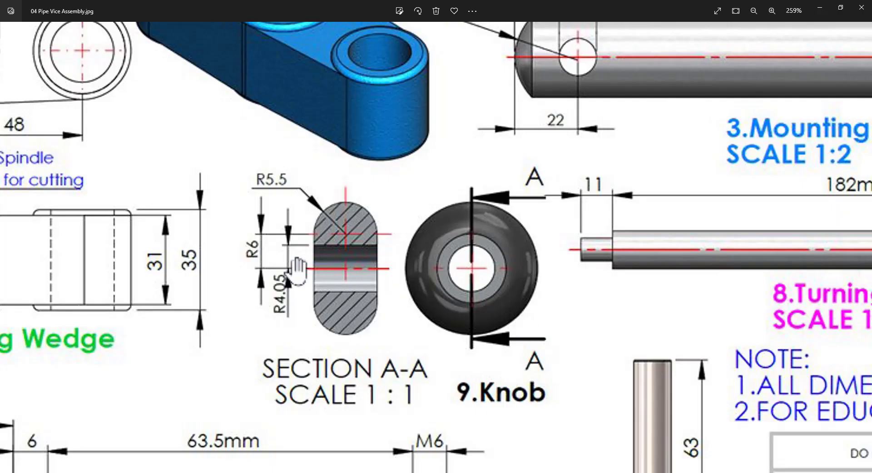
{"action": "key", "text": "alt+Tab"}
Draw a line across the slot and an infinite horizontal centerline through the origin.
{"action": "left_click", "coordinate": [66, 36]}
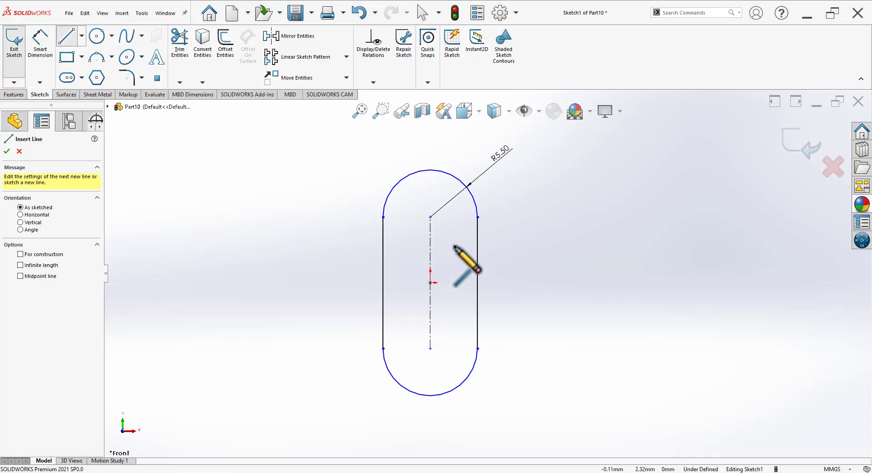
{"action": "left_click", "coordinate": [478, 238]}
{"action": "left_click", "coordinate": [383, 238]}
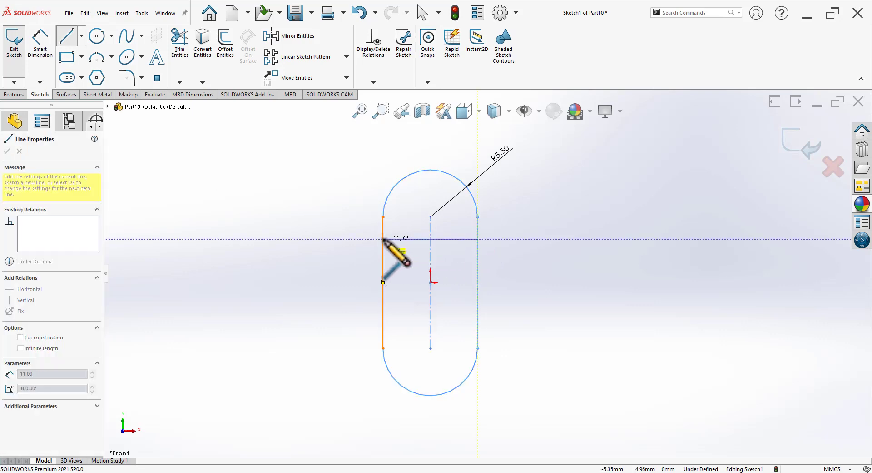
{"action": "key", "text": "Escape"}
{"action": "left_click", "coordinate": [81, 37]}
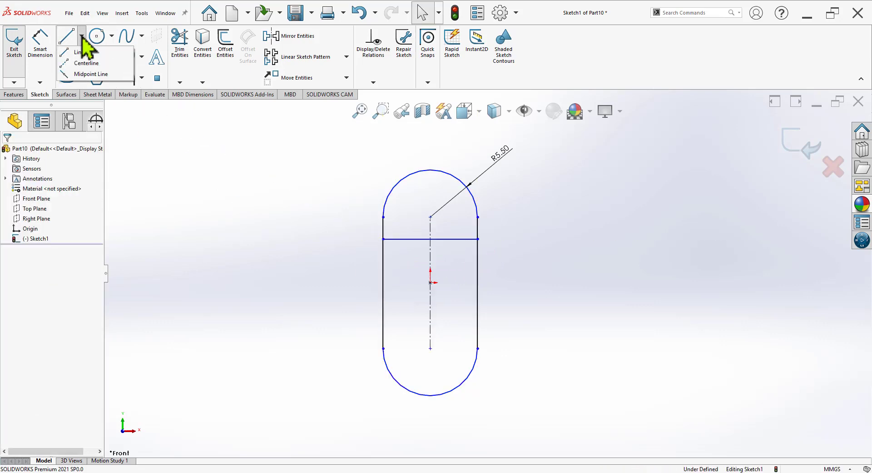
{"action": "left_click", "coordinate": [89, 64]}
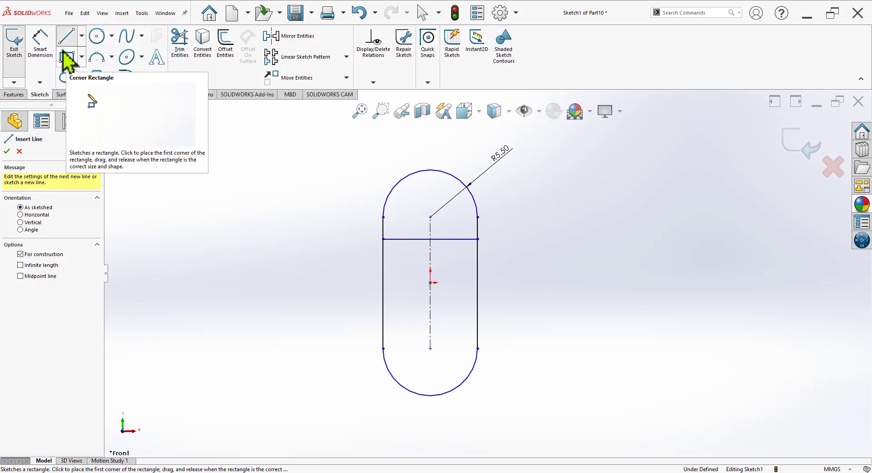
{"action": "left_click", "coordinate": [43, 268]}
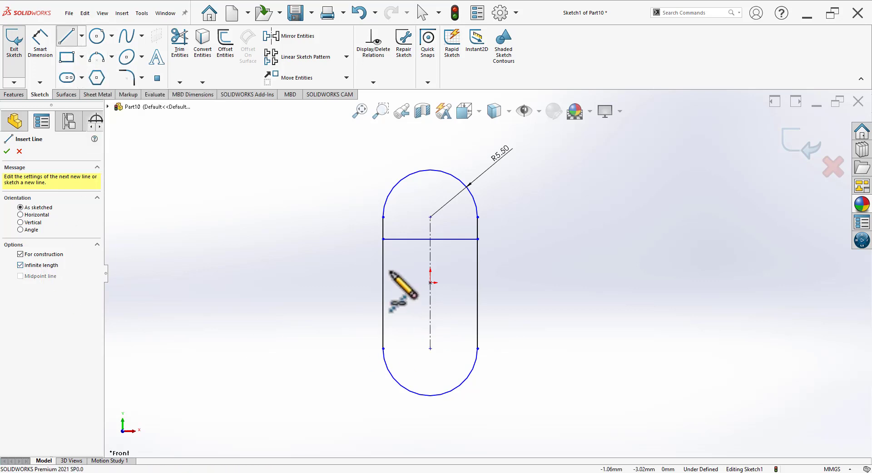
{"action": "left_click", "coordinate": [430, 282]}
{"action": "left_click", "coordinate": [517, 280]}
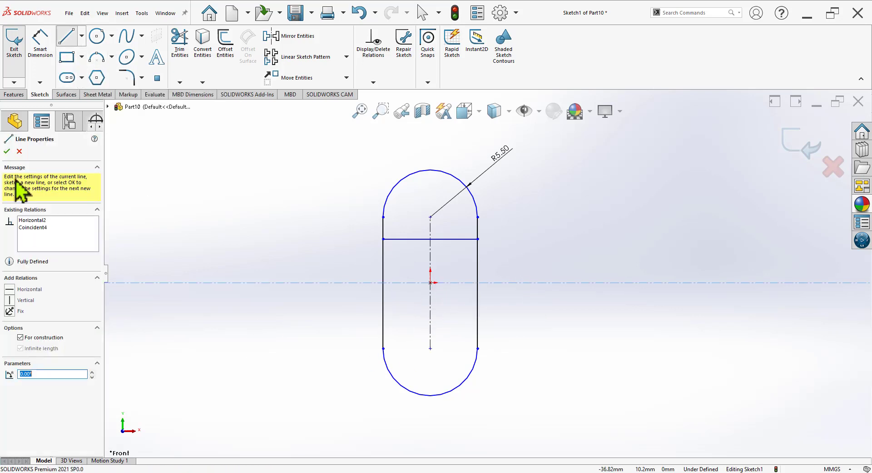
{"action": "left_click", "coordinate": [7, 151]}
Dimension the horizontal slot line at 4.05 mm.
{"action": "key", "text": "Escape"}
{"action": "key", "text": "alt+Tab"}
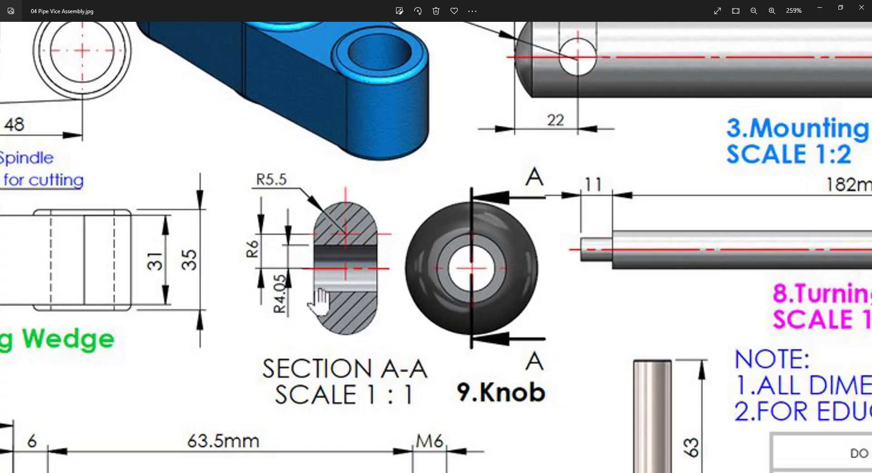
{"action": "key", "text": "alt+Tab"}
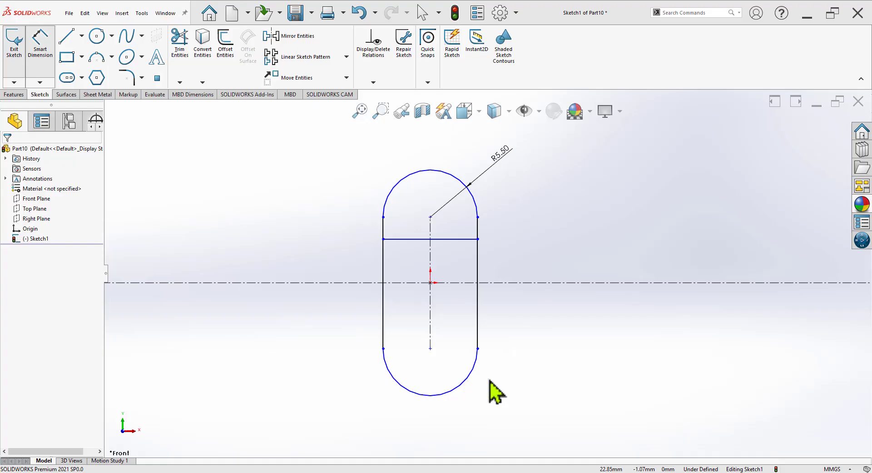
{"action": "key", "text": "alt+Tab"}
{"action": "key", "text": "alt+Tab"}
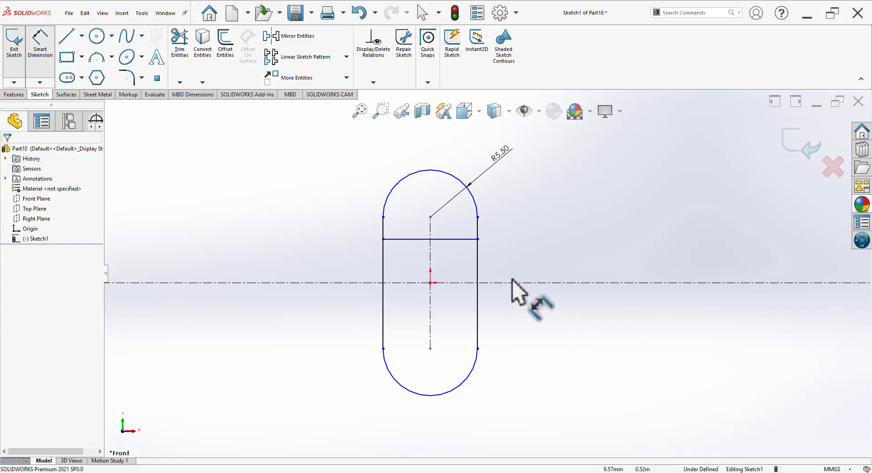
{"action": "left_click", "coordinate": [473, 238]}
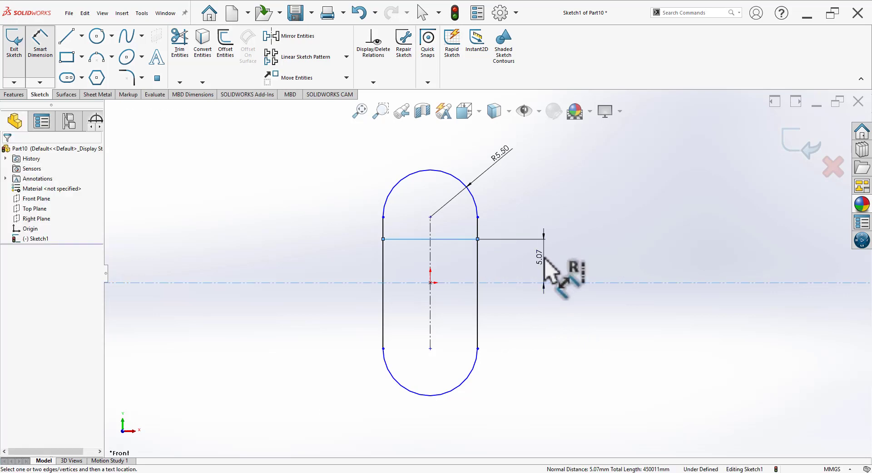
{"action": "left_click", "coordinate": [545, 266]}
{"action": "type", "text": "4.05"}
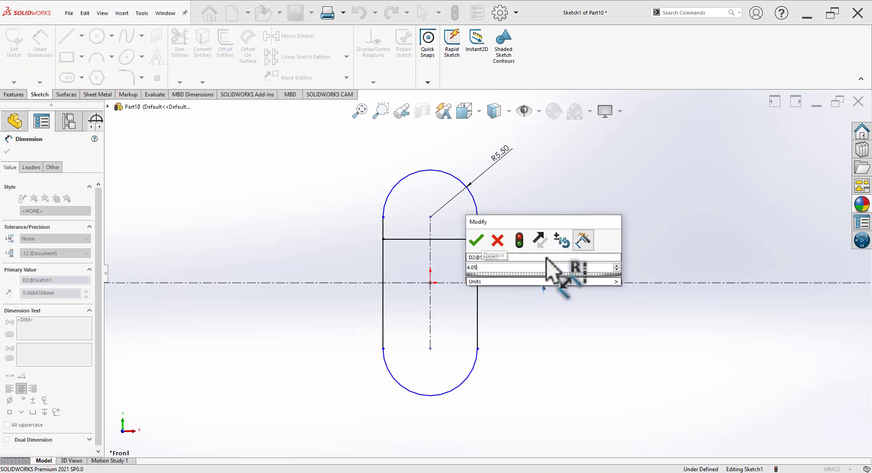
{"action": "key", "text": "Return"}
Dimension the arc centre 6 mm from the centerline and exit the sketch.
{"action": "key", "text": "alt+Tab"}
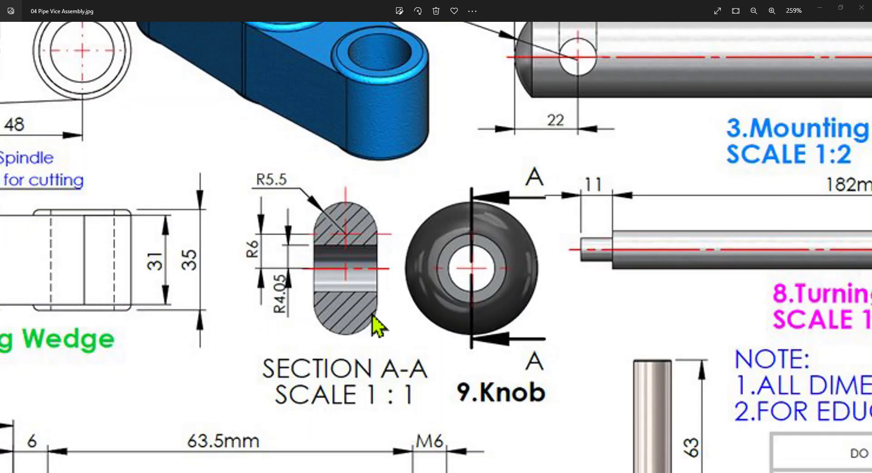
{"action": "key", "text": "alt+Tab"}
{"action": "left_click", "coordinate": [512, 282]}
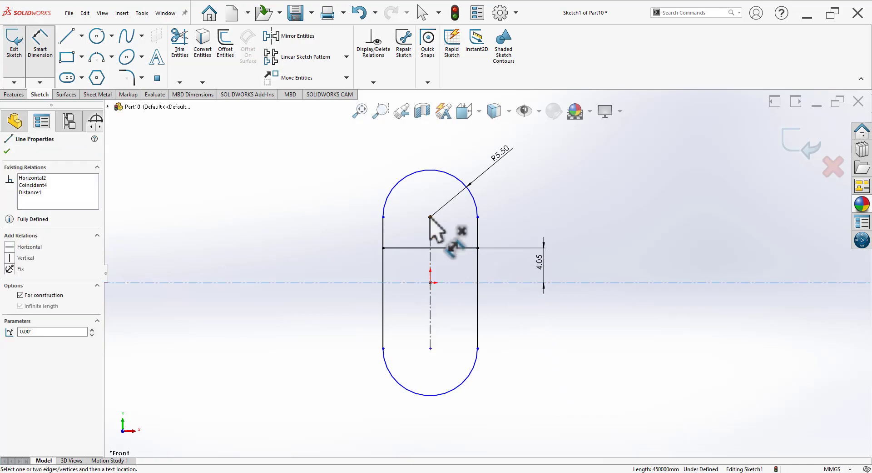
{"action": "left_click", "coordinate": [430, 217]}
{"action": "key", "text": "alt+Tab"}
{"action": "key", "text": "alt+Tab"}
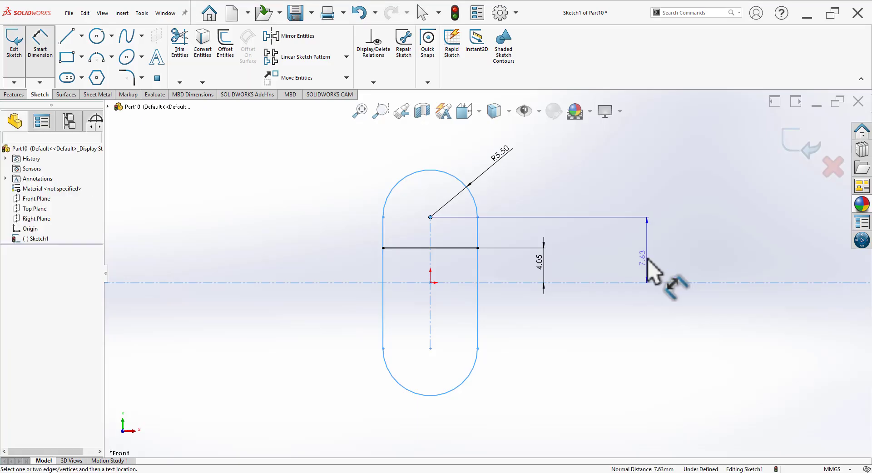
{"action": "left_click", "coordinate": [653, 268]}
{"action": "type", "text": "6.00mm"}
{"action": "key", "text": "Return"}
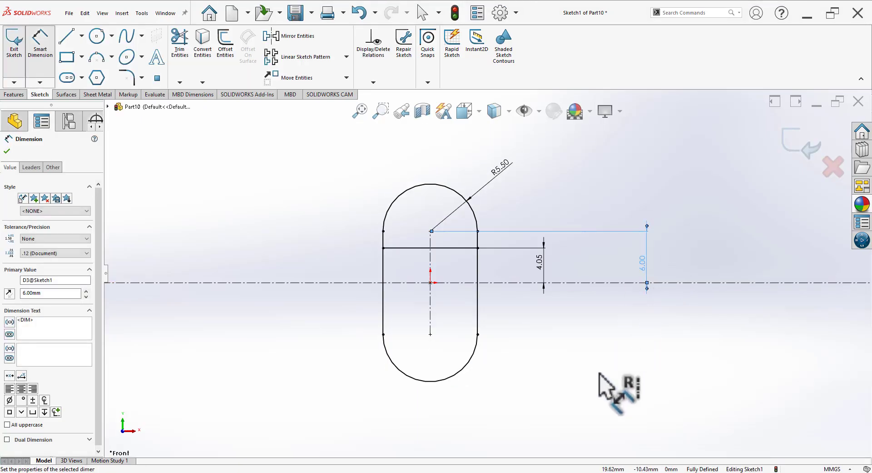
{"action": "left_click", "coordinate": [604, 383]}
{"action": "scroll", "coordinate": [552, 318], "scroll_direction": "down", "scroll_amount": 2}
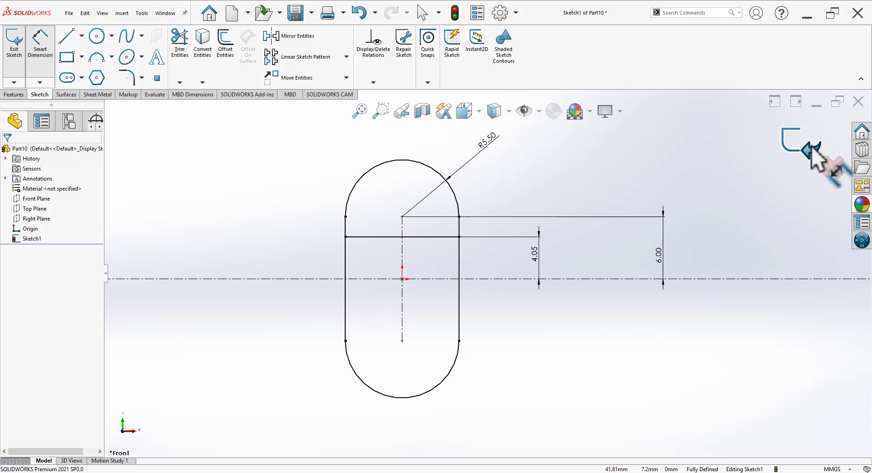
{"action": "left_click", "coordinate": [814, 152]}
{"action": "middle_click_drag", "start_coordinate": [547, 332], "coordinate": [506, 375]}
Revolve the top sketch region 360° around the centerline as a solid, non-thin feature.
{"action": "left_click", "coordinate": [13, 95]}
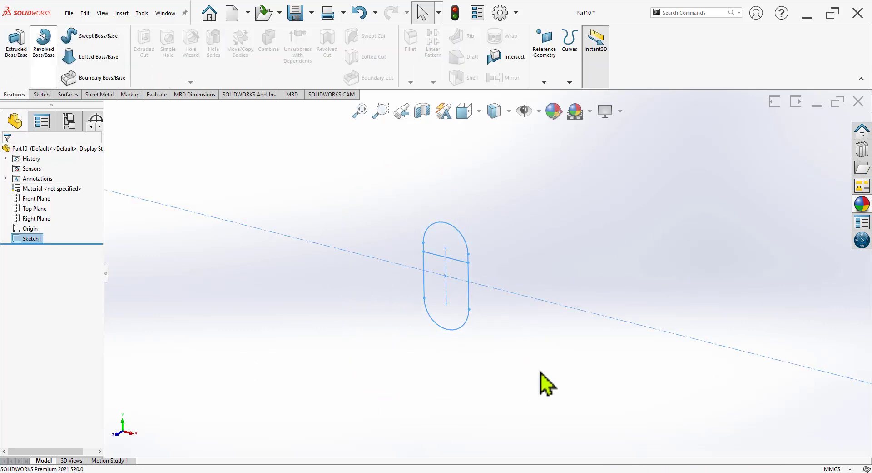
{"action": "left_click", "coordinate": [462, 237]}
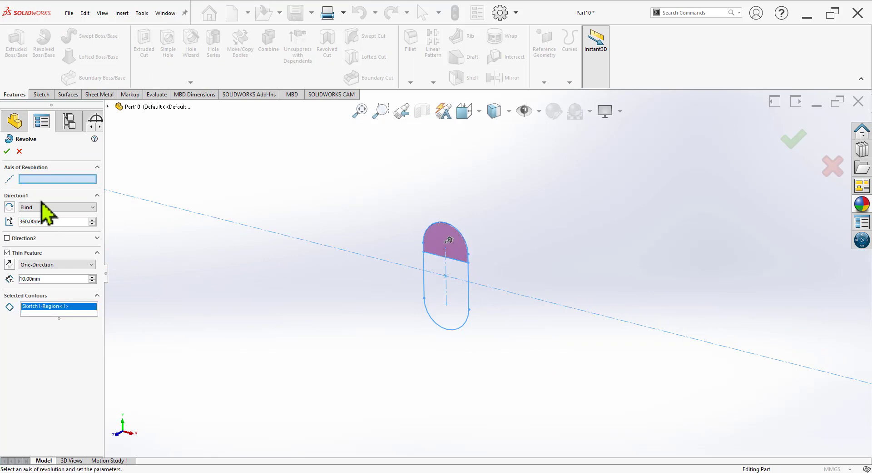
{"action": "left_click", "coordinate": [512, 292]}
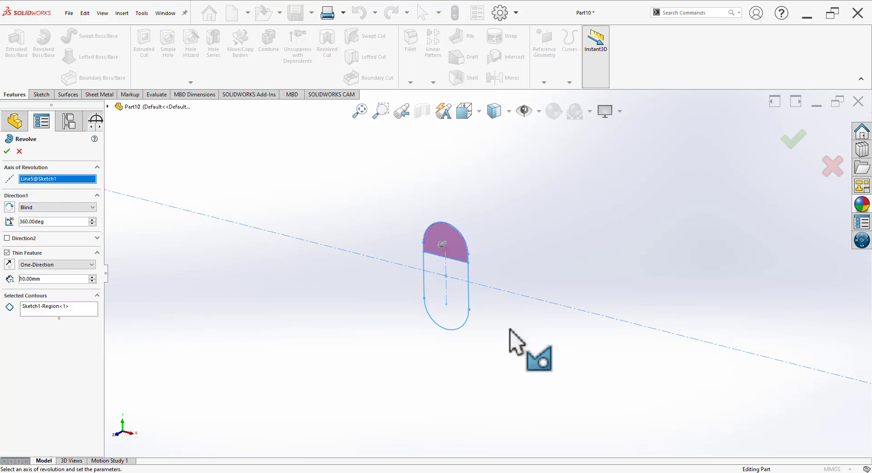
{"action": "left_click", "coordinate": [8, 253]}
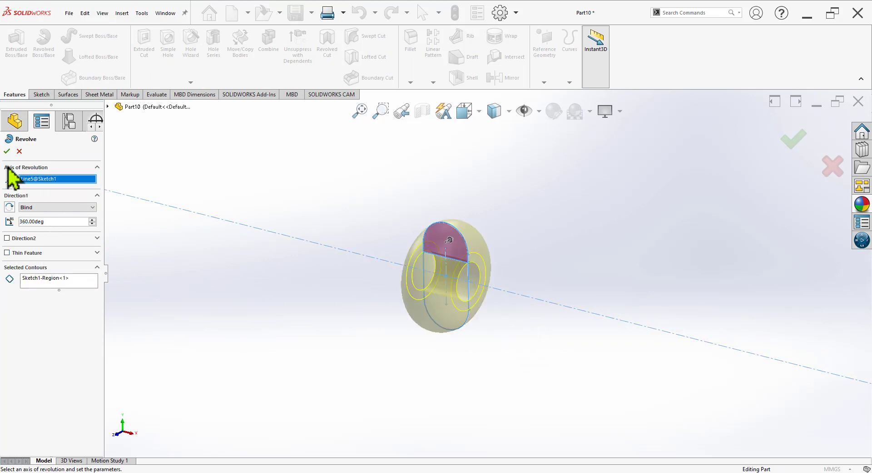
{"action": "left_click", "coordinate": [6, 151]}
{"action": "mouse_move", "coordinate": [512, 259]}
{"action": "middle_mouse_down"}
{"action": "mouse_move", "coordinate": [485, 306]}
{"action": "mouse_move", "coordinate": [525, 279]}
{"action": "mouse_move", "coordinate": [514, 289]}
{"action": "middle_mouse_up"}
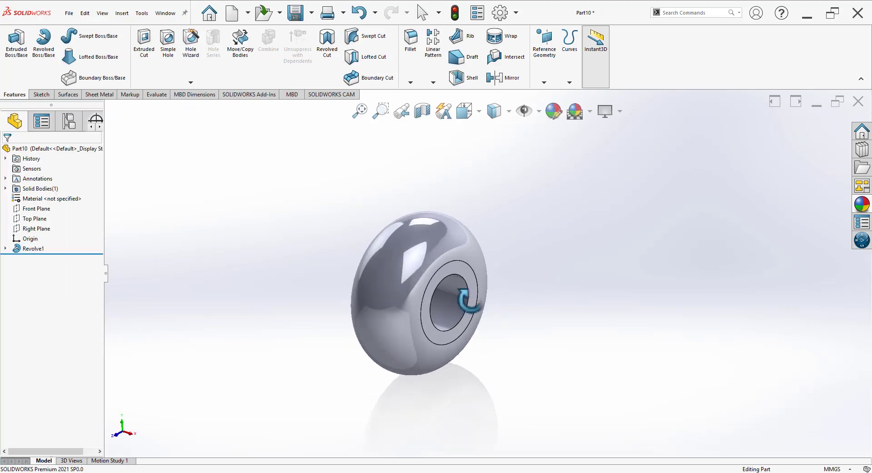
Set a Plain White scene and apply chromium plate recoloured black to the whole part.
{"action": "left_click", "coordinate": [590, 111]}
{"action": "left_click", "coordinate": [596, 139]}
{"action": "left_click", "coordinate": [862, 204]}
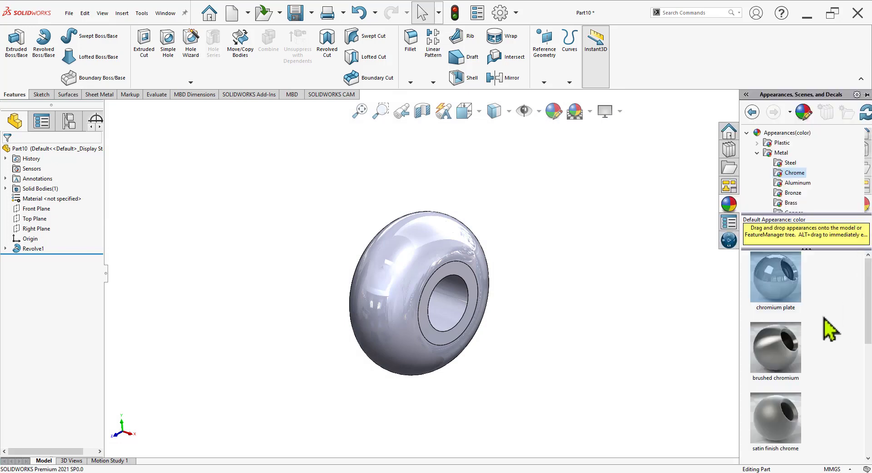
{"action": "double_click", "coordinate": [776, 277]}
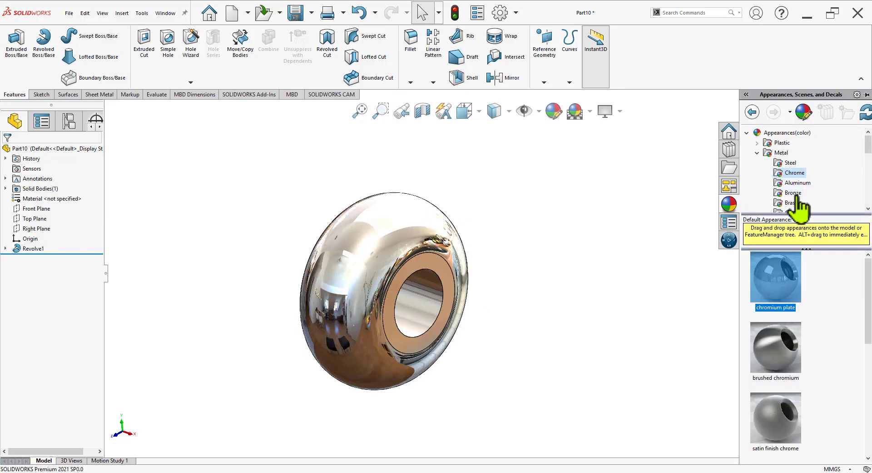
{"action": "scroll", "coordinate": [811, 205], "scroll_direction": "down", "scroll_amount": 3}
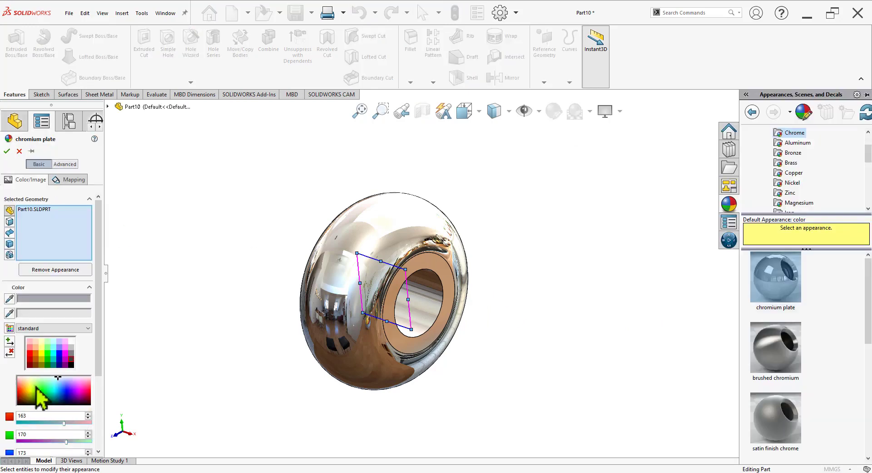
{"action": "left_click", "coordinate": [71, 364]}
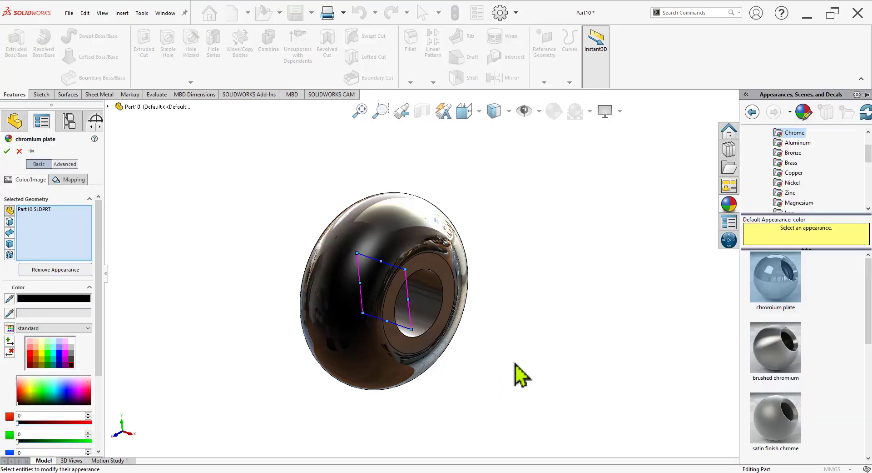
{"action": "middle_click_drag", "start_coordinate": [516, 364], "coordinate": [488, 319]}
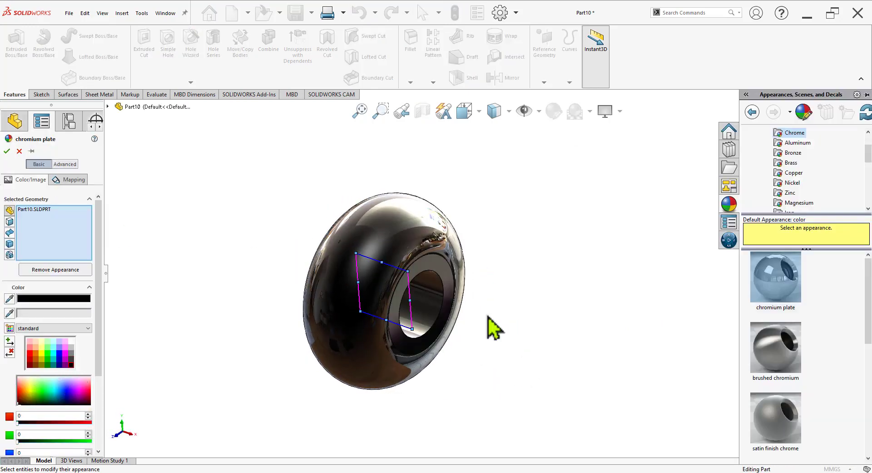
{"action": "left_click", "coordinate": [6, 150]}
{"action": "mouse_move", "coordinate": [522, 292]}
{"action": "middle_mouse_down"}
{"action": "mouse_move", "coordinate": [590, 316]}
{"action": "mouse_move", "coordinate": [522, 337]}
{"action": "mouse_move", "coordinate": [505, 286]}
{"action": "mouse_move", "coordinate": [510, 360]}
{"action": "middle_mouse_up"}
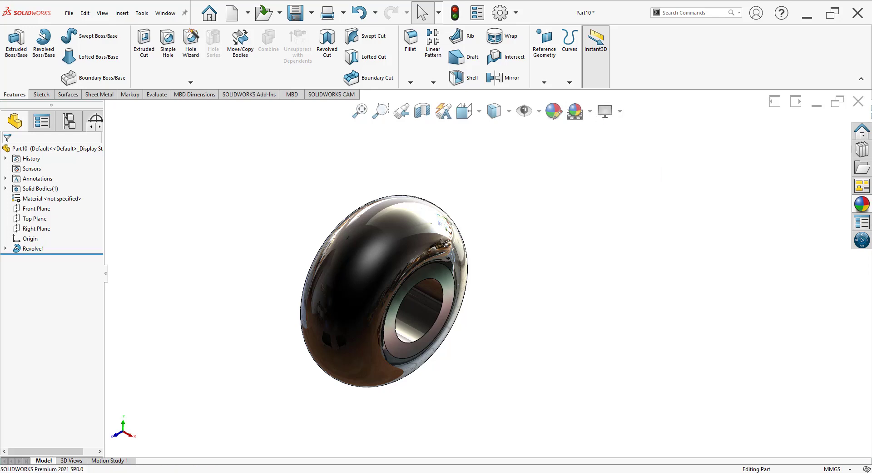
Apply chromium plate to the flat inner ring face only.
{"action": "left_click", "coordinate": [862, 204]}
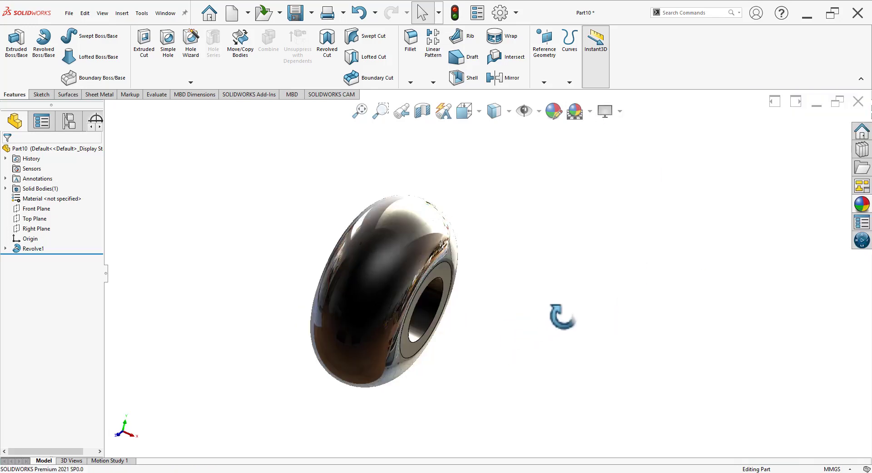
{"action": "mouse_move", "coordinate": [563, 316]}
{"action": "middle_mouse_down"}
{"action": "mouse_move", "coordinate": [474, 351]}
{"action": "mouse_move", "coordinate": [511, 237]}
{"action": "mouse_move", "coordinate": [486, 332]}
{"action": "mouse_move", "coordinate": [452, 294]}
{"action": "middle_mouse_up"}
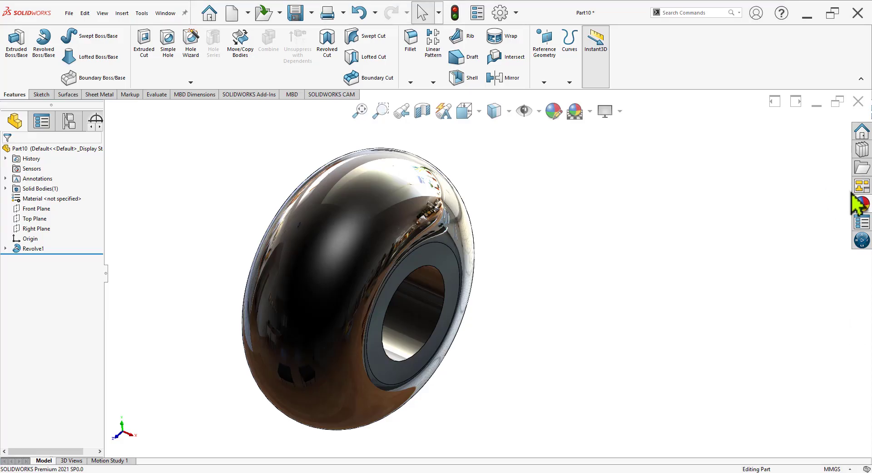
{"action": "left_click", "coordinate": [861, 210]}
{"action": "middle_click_drag", "start_coordinate": [477, 352], "coordinate": [479, 350]}
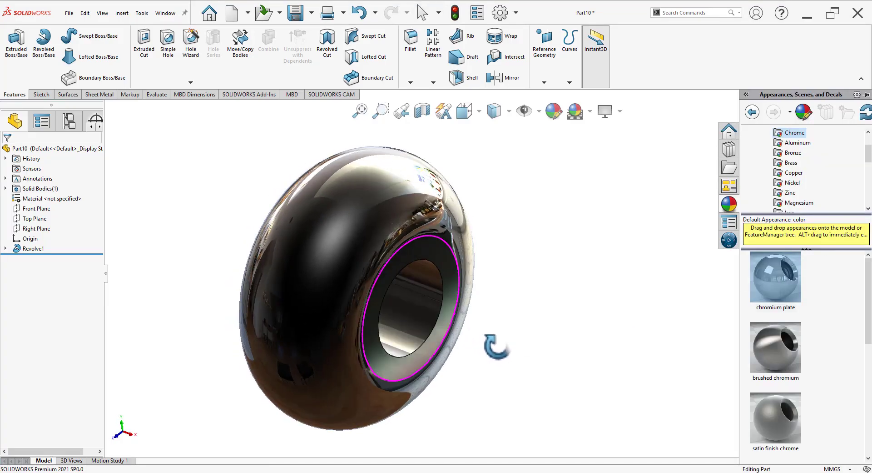
{"action": "left_click_drag", "start_coordinate": [791, 294], "coordinate": [451, 287]}
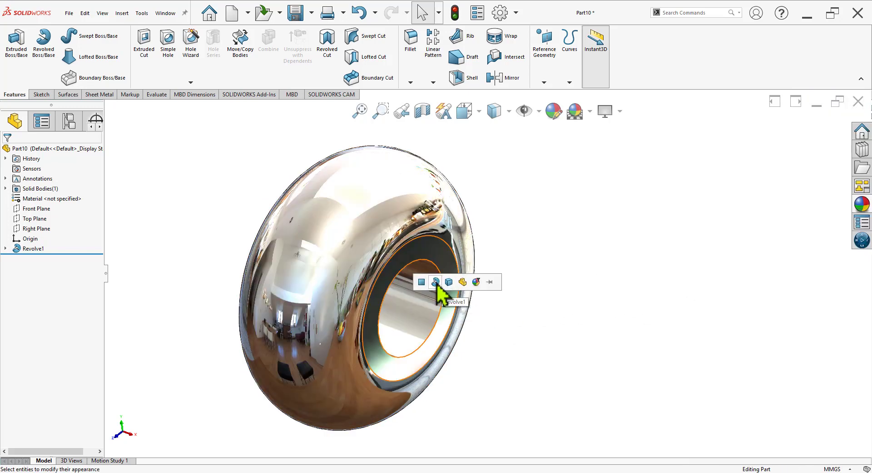
{"action": "left_click", "coordinate": [423, 283]}
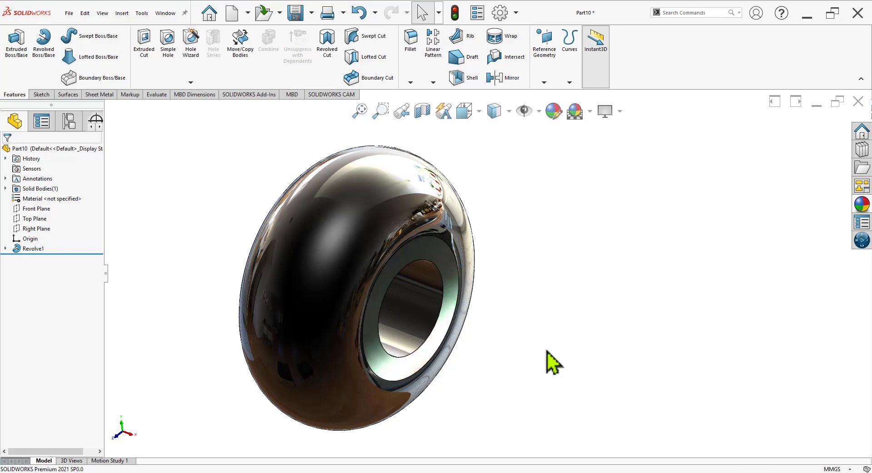
{"action": "mouse_move", "coordinate": [551, 361]}
{"action": "middle_mouse_down"}
{"action": "mouse_move", "coordinate": [532, 309]}
{"action": "mouse_move", "coordinate": [551, 340]}
{"action": "mouse_move", "coordinate": [629, 306]}
{"action": "mouse_move", "coordinate": [543, 340]}
{"action": "middle_mouse_up"}
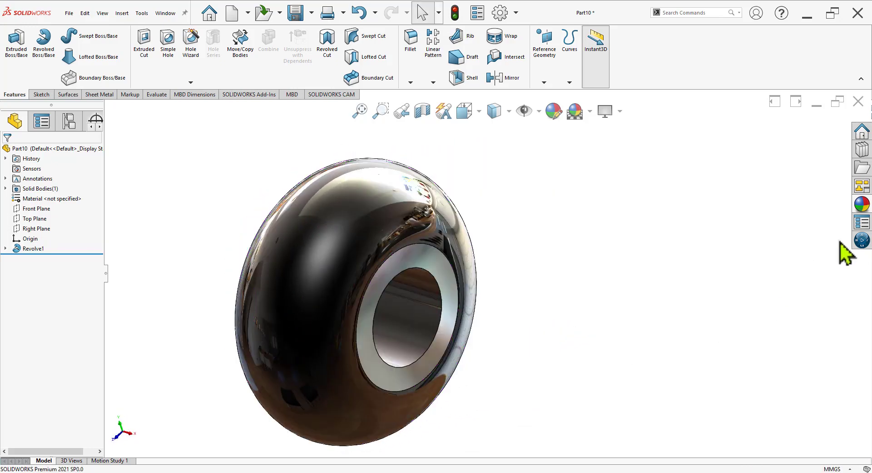
Apply chromium plate to the bore face and reapply it to the inner ring face.
{"action": "left_click", "coordinate": [863, 205]}
{"action": "mouse_move", "coordinate": [724, 288]}
{"action": "left_mouse_down"}
{"action": "mouse_move", "coordinate": [623, 330]}
{"action": "mouse_move", "coordinate": [413, 334]}
{"action": "left_mouse_up"}
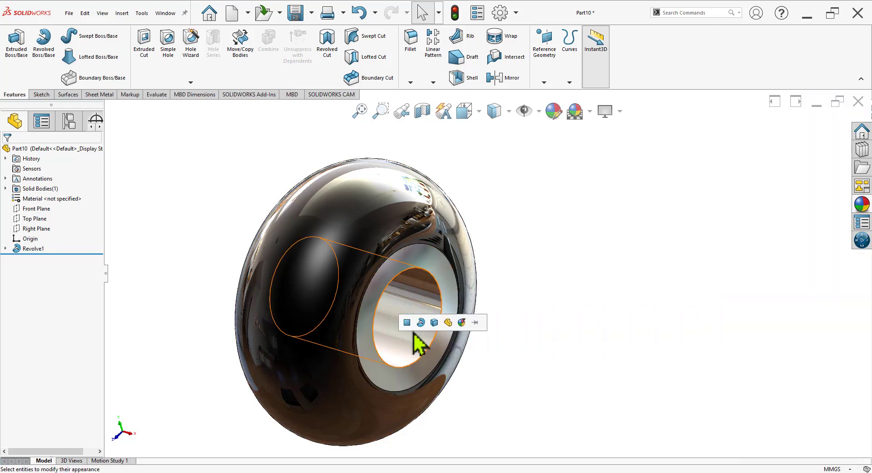
{"action": "left_click", "coordinate": [407, 323]}
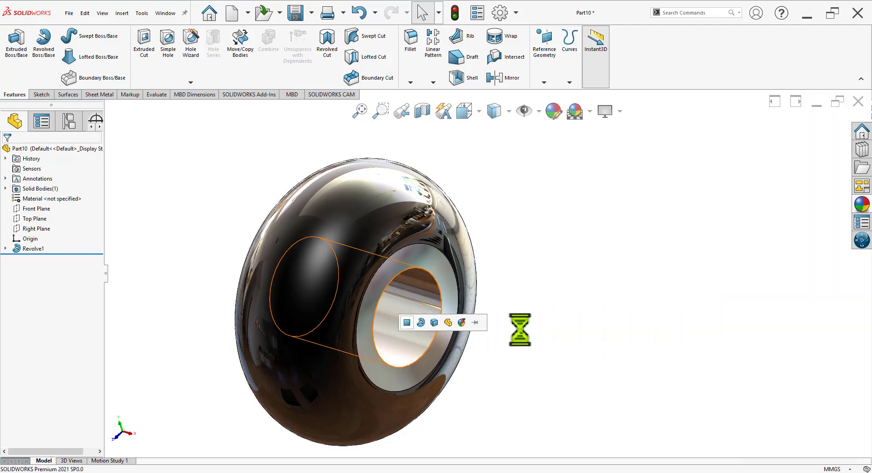
{"action": "left_click", "coordinate": [862, 205]}
{"action": "middle_click_drag", "start_coordinate": [503, 353], "coordinate": [589, 302]}
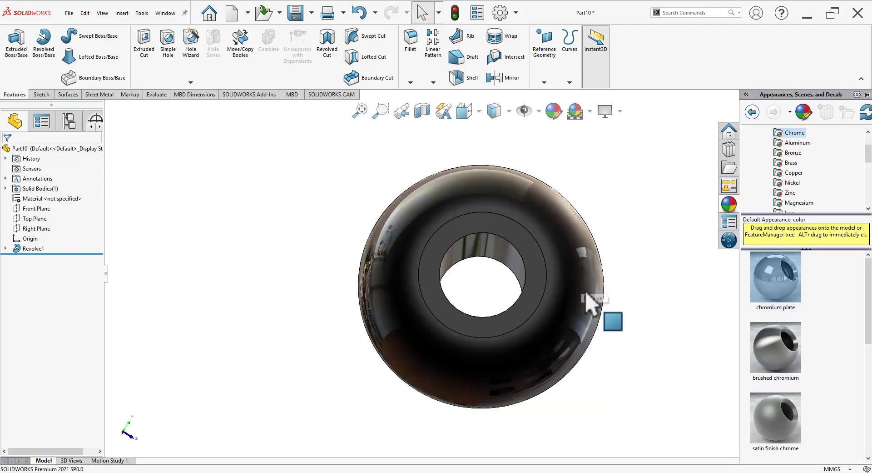
{"action": "left_click_drag", "start_coordinate": [589, 302], "coordinate": [590, 303]}
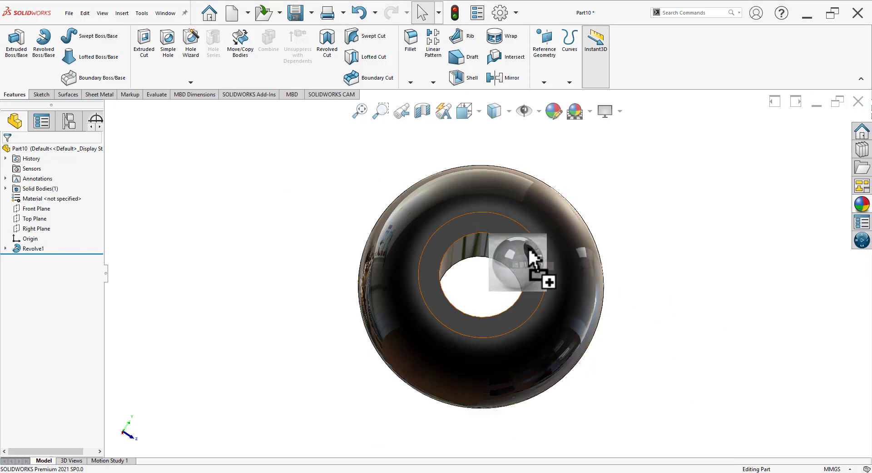
{"action": "left_click_drag", "start_coordinate": [784, 265], "coordinate": [529, 254]}
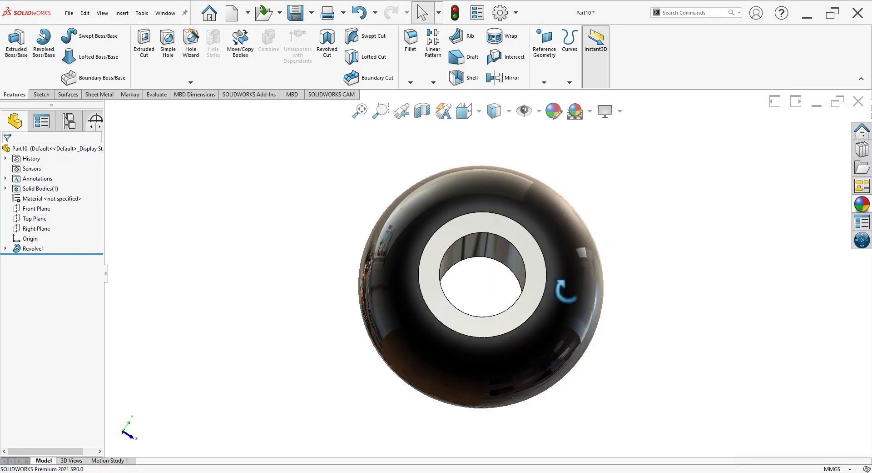
Inspect the chrome faces against the reference drawing and start saving the part under a new name.
{"action": "mouse_move", "coordinate": [563, 288]}
{"action": "middle_mouse_down"}
{"action": "mouse_move", "coordinate": [594, 282]}
{"action": "mouse_move", "coordinate": [432, 305]}
{"action": "mouse_move", "coordinate": [452, 350]}
{"action": "mouse_move", "coordinate": [487, 360]}
{"action": "middle_mouse_up"}
{"action": "scroll", "coordinate": [594, 283], "scroll_direction": "up", "scroll_amount": 3}
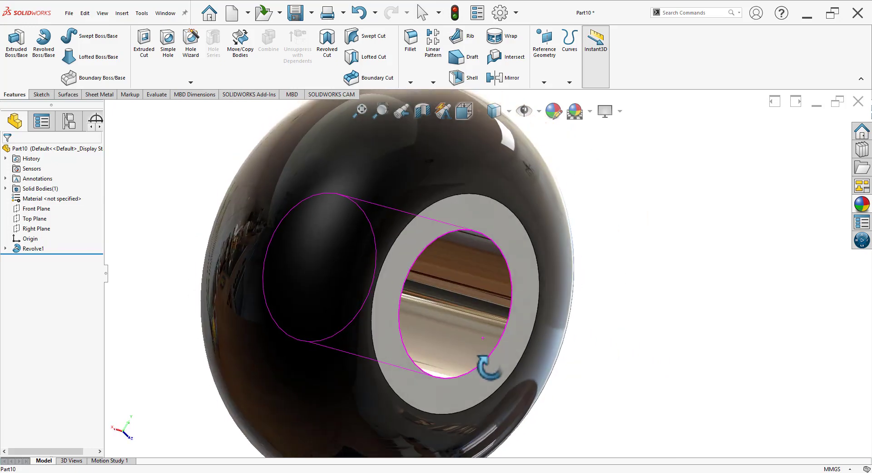
{"action": "scroll", "coordinate": [491, 318], "scroll_direction": "down", "scroll_amount": 3}
{"action": "mouse_move", "coordinate": [514, 323]}
{"action": "middle_mouse_down"}
{"action": "mouse_move", "coordinate": [477, 335]}
{"action": "mouse_move", "coordinate": [343, 199]}
{"action": "middle_mouse_up"}
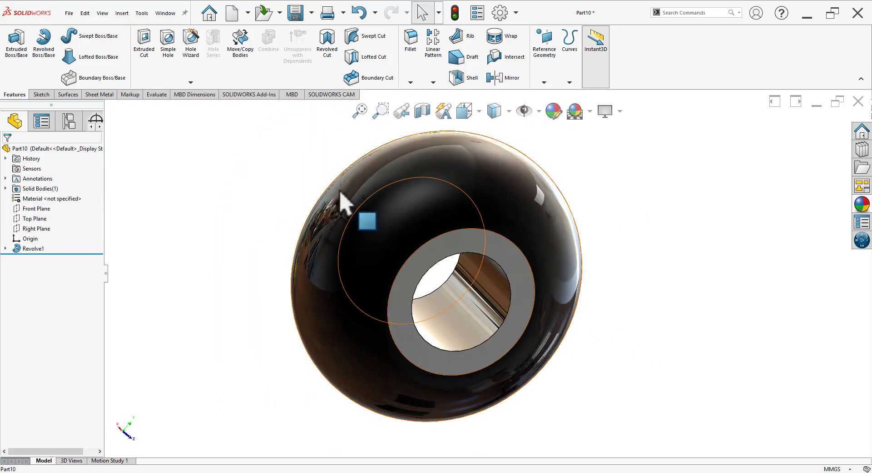
{"action": "mouse_move", "coordinate": [383, 246]}
{"action": "middle_mouse_down"}
{"action": "mouse_move", "coordinate": [528, 309]}
{"action": "mouse_move", "coordinate": [575, 341]}
{"action": "mouse_move", "coordinate": [585, 315]}
{"action": "middle_mouse_up"}
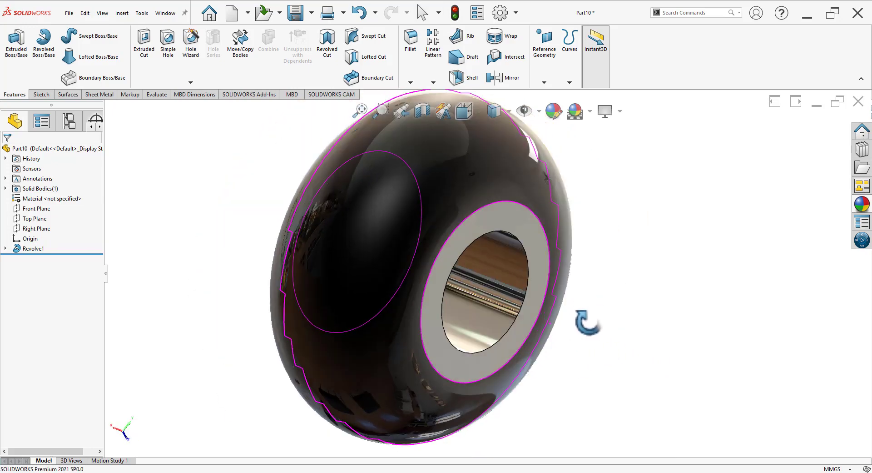
{"action": "key", "text": "alt+Tab"}
{"action": "key", "text": "alt+Tab"}
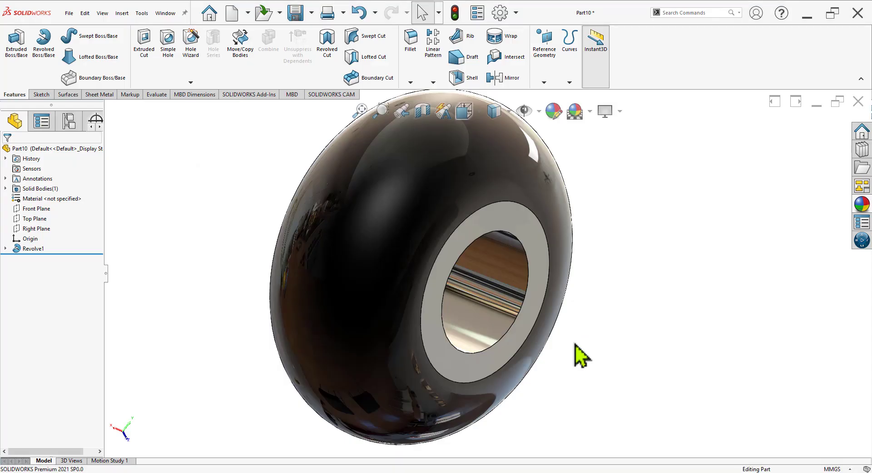
{"action": "key", "text": "ctrl+s"}
{"action": "type", "text": "10 Knob"}
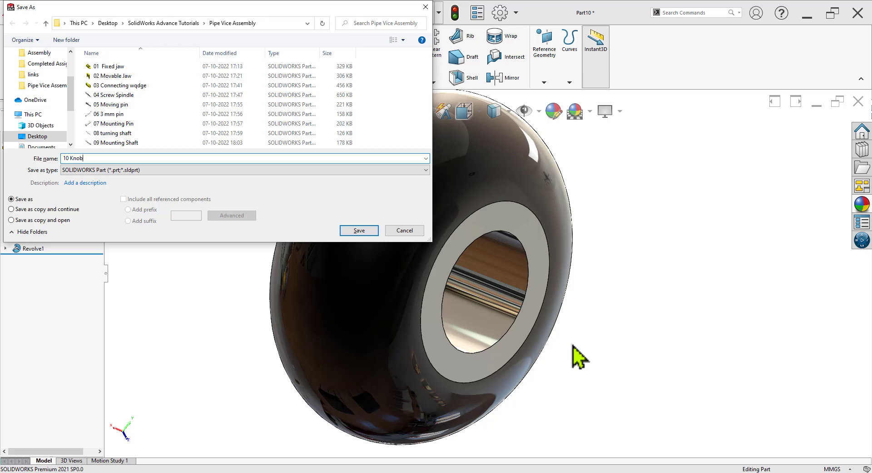
Save the part as 10 Knob, then bring up the Pipe Vice Assembly drawing.
{"action": "key", "text": "Return"}
{"action": "scroll", "coordinate": [575, 355], "scroll_direction": "up", "scroll_amount": 3}
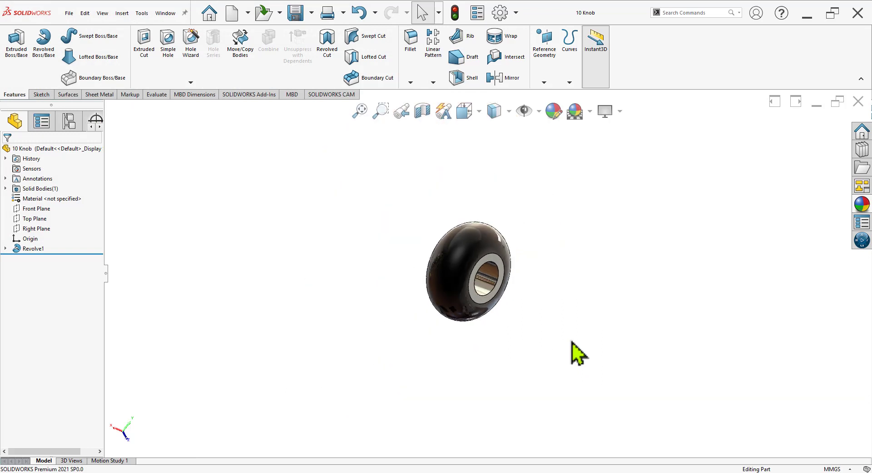
{"action": "scroll", "coordinate": [473, 347], "scroll_direction": "down", "scroll_amount": 2}
{"action": "mouse_move", "coordinate": [473, 347]}
{"action": "middle_mouse_down"}
{"action": "mouse_move", "coordinate": [536, 322]}
{"action": "mouse_move", "coordinate": [473, 340]}
{"action": "mouse_move", "coordinate": [510, 311]}
{"action": "middle_mouse_up"}
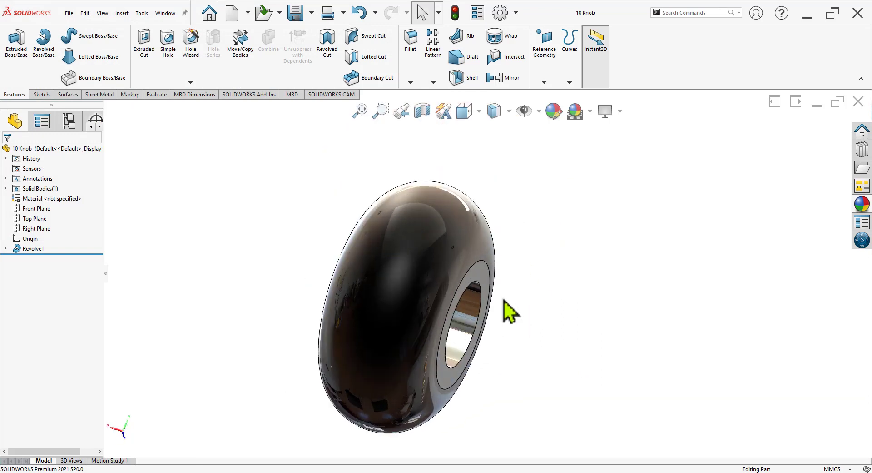
{"action": "key", "text": "alt+Tab"}
{"action": "scroll", "coordinate": [429, 204], "scroll_direction": "down", "scroll_amount": 3}
{"action": "scroll", "coordinate": [414, 259], "scroll_direction": "down", "scroll_amount": 3}
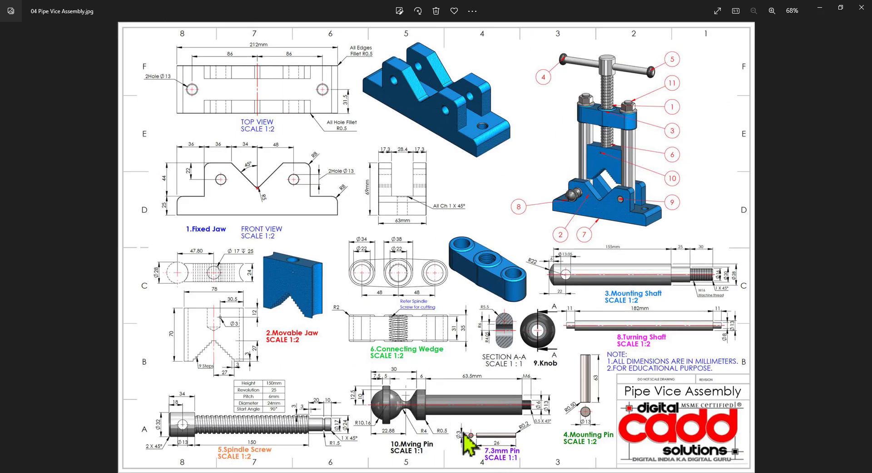
Zoom and pan the assembly drawing to study the part callouts, including base callouts 2 and 7.
{"action": "scroll", "coordinate": [465, 437], "scroll_direction": "up", "scroll_amount": 2}
{"action": "scroll", "coordinate": [415, 379], "scroll_direction": "down", "scroll_amount": 2}
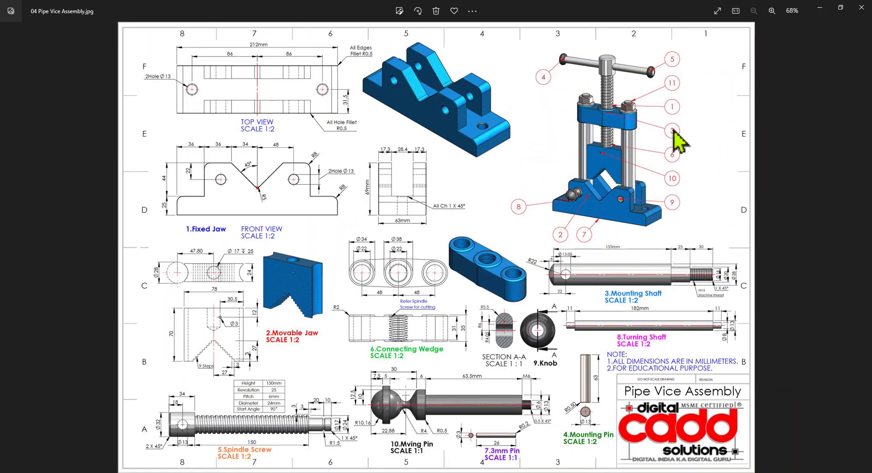
{"action": "scroll", "coordinate": [674, 130], "scroll_direction": "up", "scroll_amount": 2}
{"action": "scroll", "coordinate": [656, 131], "scroll_direction": "up", "scroll_amount": 3}
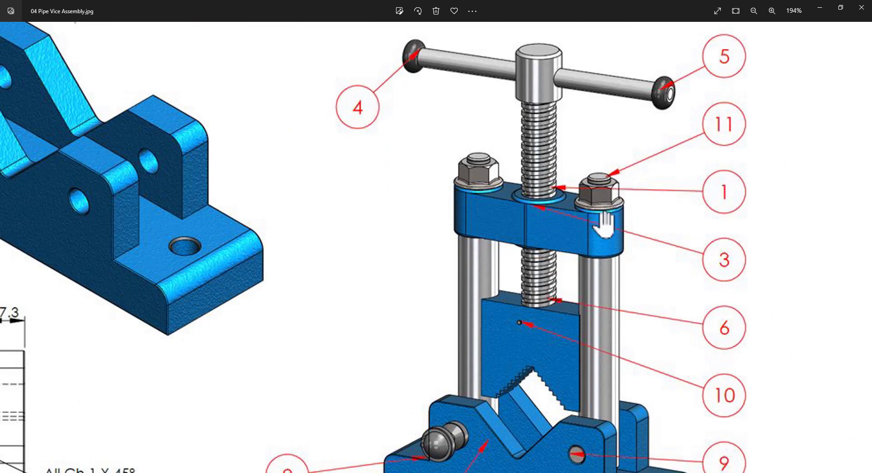
{"action": "scroll", "coordinate": [604, 223], "scroll_direction": "down", "scroll_amount": 5}
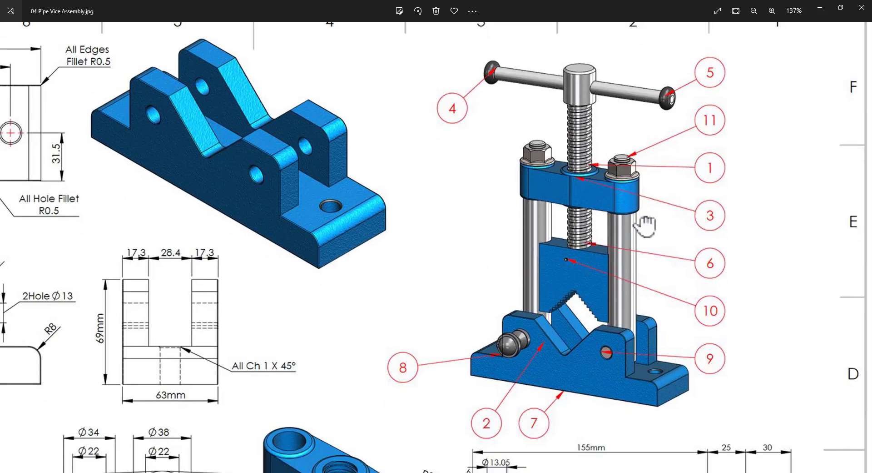
{"action": "scroll", "coordinate": [710, 312], "scroll_direction": "up", "scroll_amount": 1}
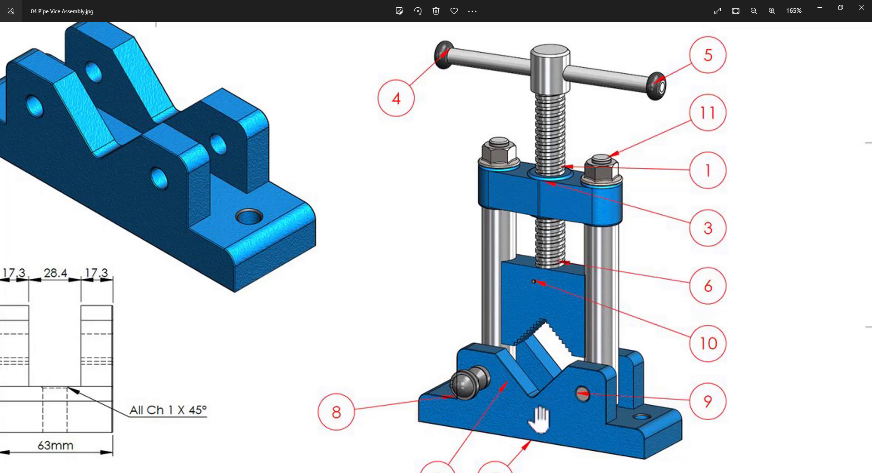
{"action": "left_click_drag", "start_coordinate": [551, 411], "coordinate": [549, 358]}
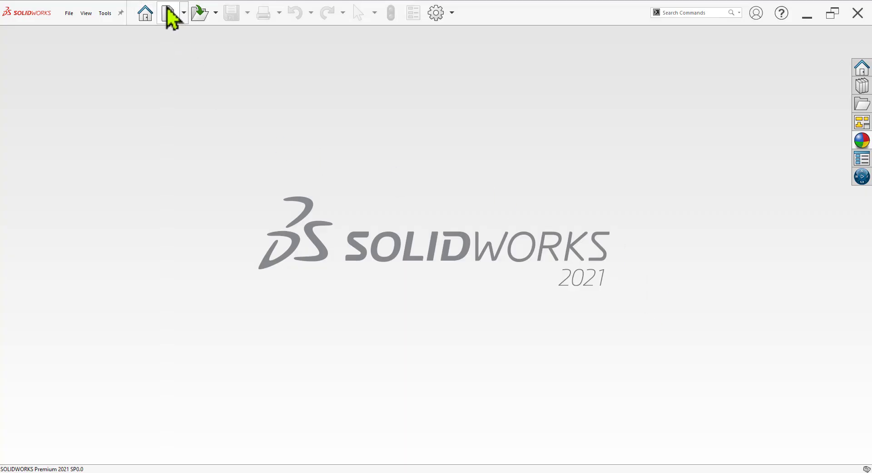
Create a new assembly and load the 01 Fixed jaw part as its first component.
{"action": "left_click", "coordinate": [168, 13]}
{"action": "left_click", "coordinate": [335, 237]}
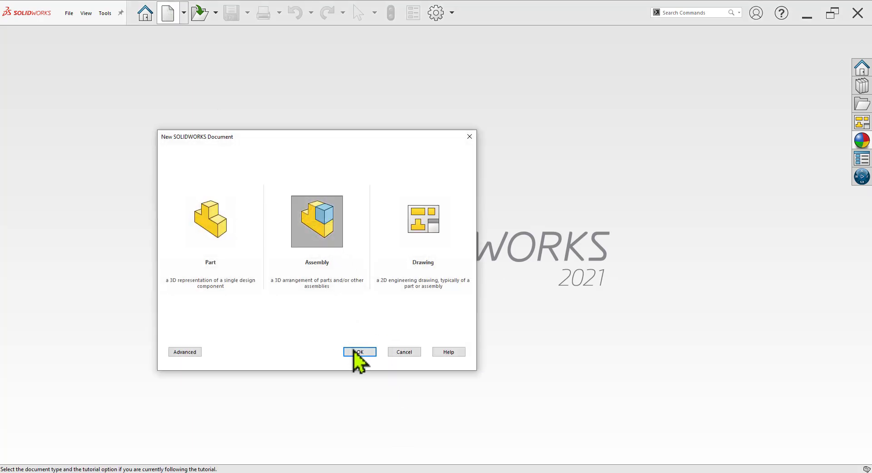
{"action": "left_click", "coordinate": [358, 355]}
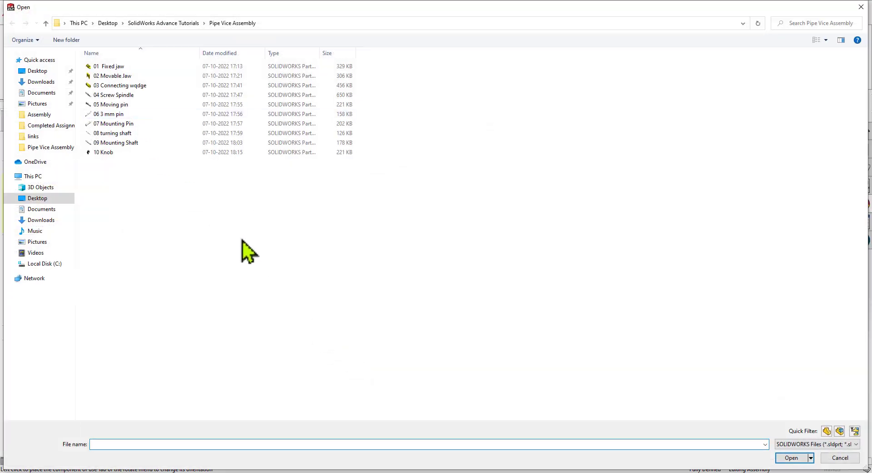
{"action": "scroll", "coordinate": [257, 274], "scroll_direction": "up", "scroll_amount": 2, "text": "ctrl"}
{"action": "scroll", "coordinate": [257, 274], "scroll_direction": "up", "scroll_amount": 2, "text": "ctrl"}
{"action": "scroll", "coordinate": [256, 274], "scroll_direction": "up", "scroll_amount": 2, "text": "ctrl"}
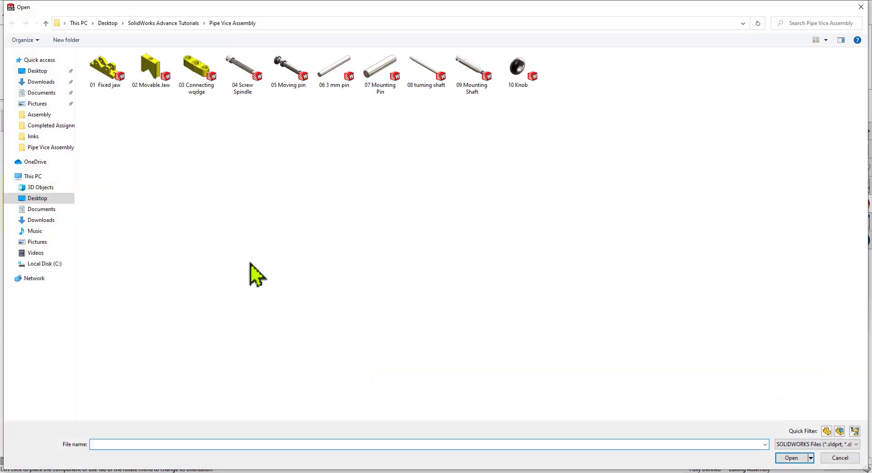
{"action": "scroll", "coordinate": [256, 274], "scroll_direction": "up", "scroll_amount": 1, "text": "ctrl"}
{"action": "left_click", "coordinate": [136, 91]}
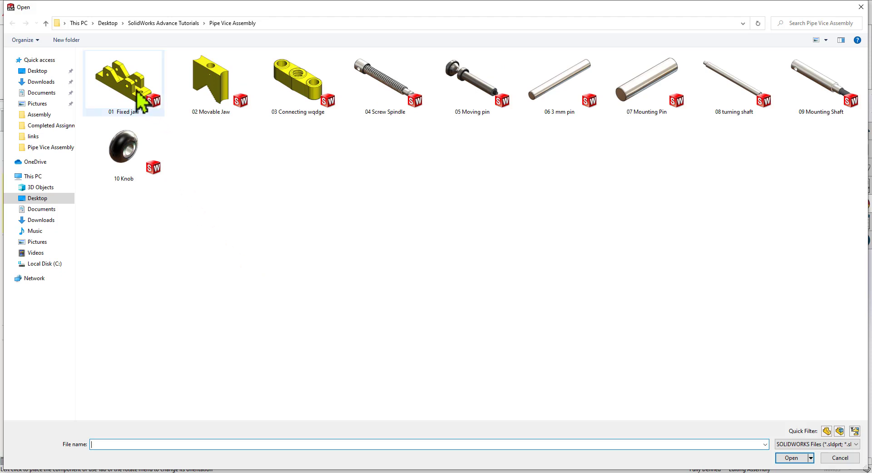
{"action": "left_click", "coordinate": [789, 458]}
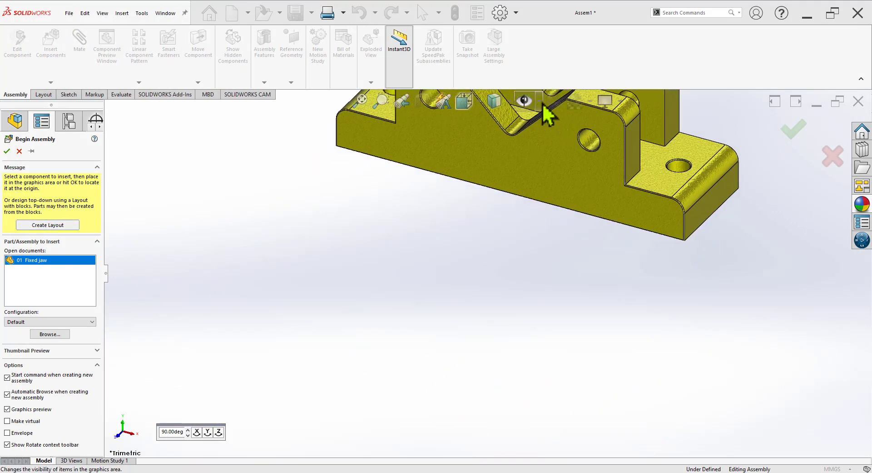
{"action": "left_click", "coordinate": [541, 102]}
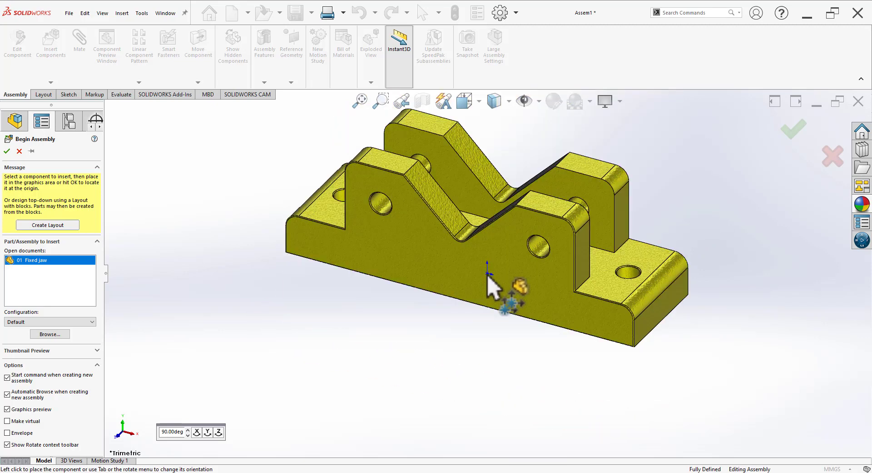
Fix the jaw at the assembly origin and switch to an isometric view.
{"action": "left_click", "coordinate": [490, 278]}
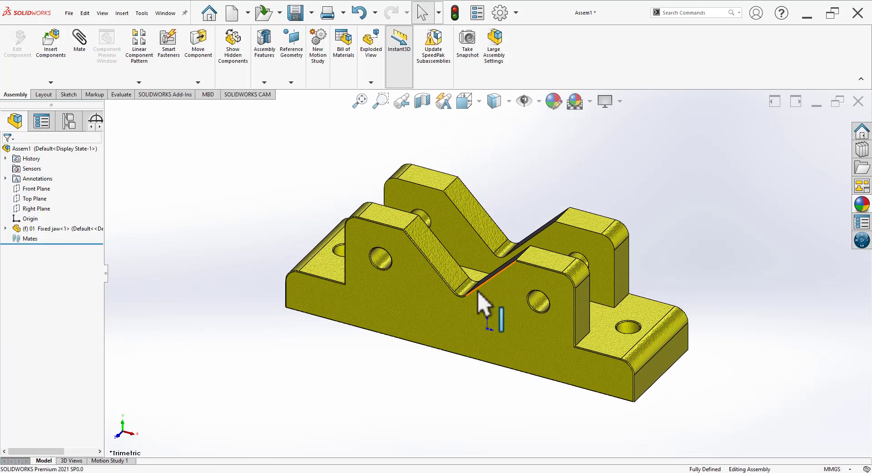
{"action": "middle_click_drag", "start_coordinate": [430, 341], "coordinate": [417, 367]}
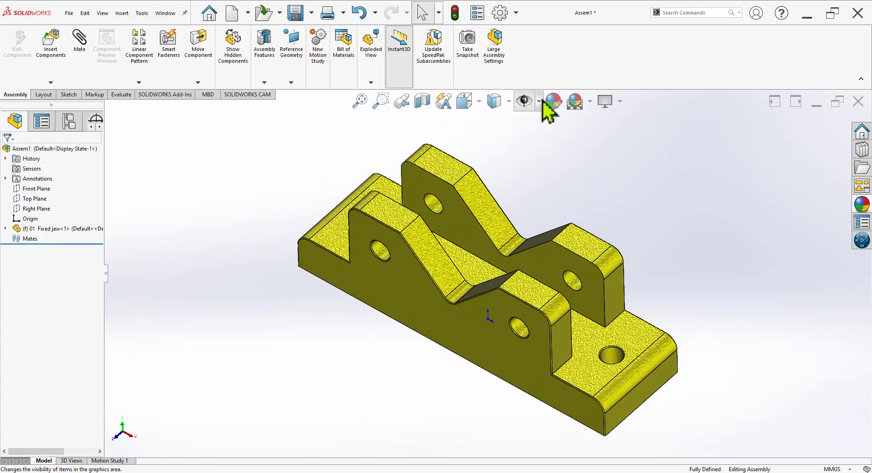
{"action": "left_click", "coordinate": [539, 101]}
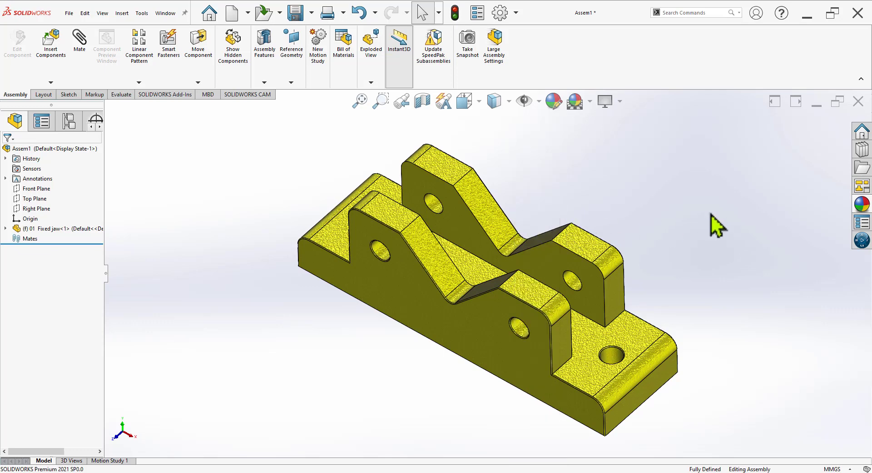
{"action": "scroll", "coordinate": [636, 268], "scroll_direction": "up", "scroll_amount": 4}
{"action": "mouse_move", "coordinate": [629, 267]}
{"action": "middle_mouse_down"}
{"action": "mouse_move", "coordinate": [541, 306]}
{"action": "mouse_move", "coordinate": [549, 318]}
{"action": "mouse_move", "coordinate": [483, 374]}
{"action": "middle_mouse_up"}
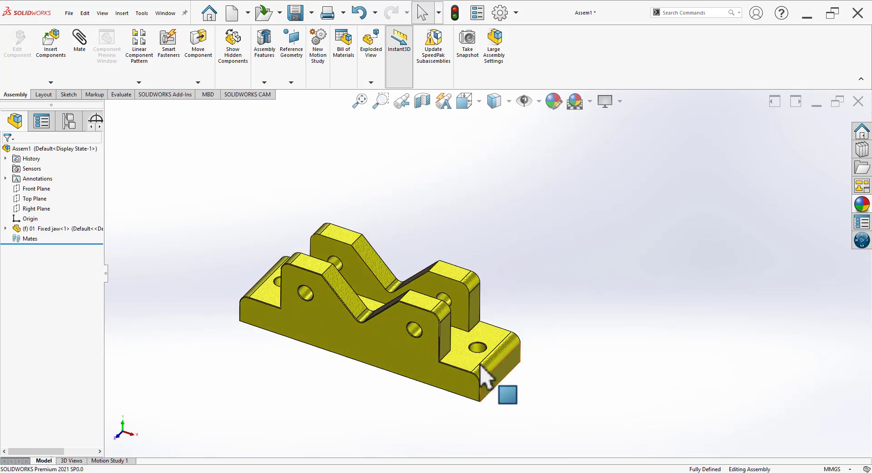
{"action": "scroll", "coordinate": [323, 366], "scroll_direction": "down", "scroll_amount": 2}
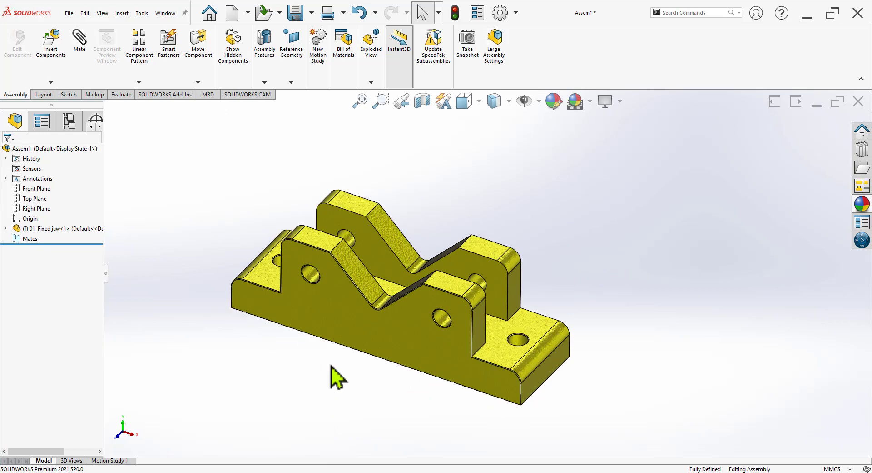
{"action": "mouse_move", "coordinate": [462, 202]}
{"action": "middle_mouse_down"}
{"action": "mouse_move", "coordinate": [424, 357]}
{"action": "mouse_move", "coordinate": [456, 220]}
{"action": "mouse_move", "coordinate": [433, 206]}
{"action": "mouse_move", "coordinate": [468, 211]}
{"action": "middle_mouse_up"}
{"action": "key", "text": "space"}
{"action": "left_click", "coordinate": [680, 305]}
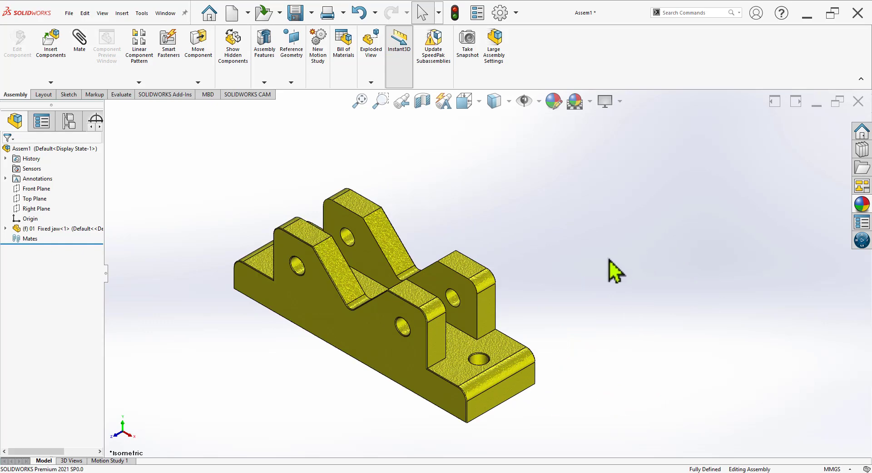
{"action": "scroll", "coordinate": [591, 236], "scroll_direction": "up", "scroll_amount": 1}
{"action": "scroll", "coordinate": [564, 227], "scroll_direction": "up", "scroll_amount": 1}
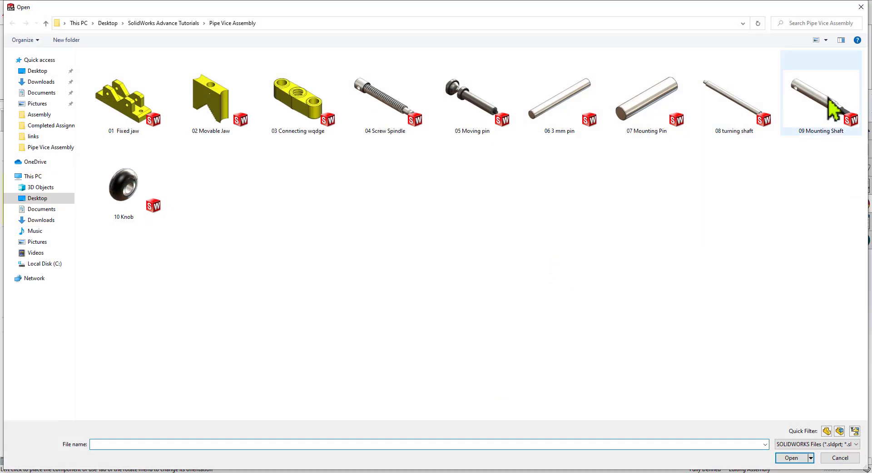
Insert the 09 Mounting Shaft, rotated upright, beside the fixed jaw.
{"action": "key", "text": "alt+Tab"}
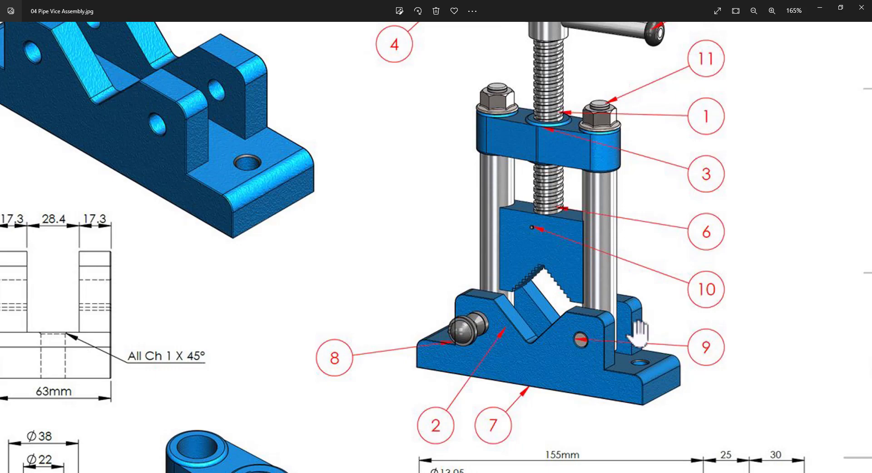
{"action": "key", "text": "alt+Tab"}
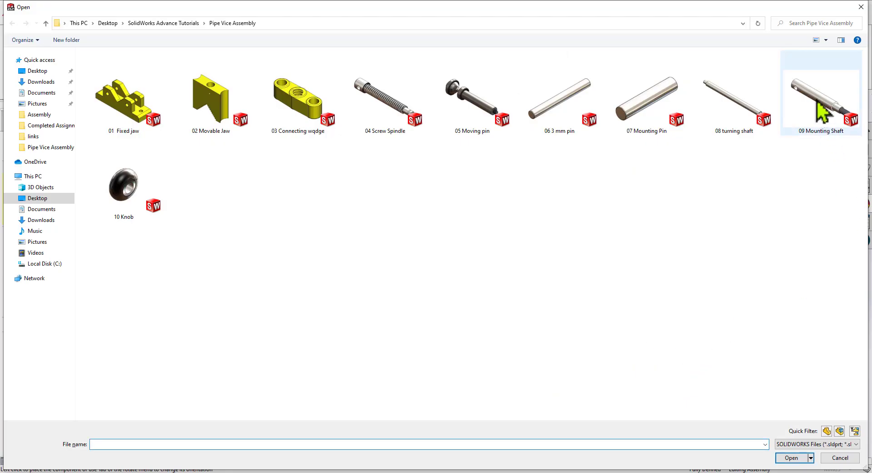
{"action": "double_click", "coordinate": [821, 115]}
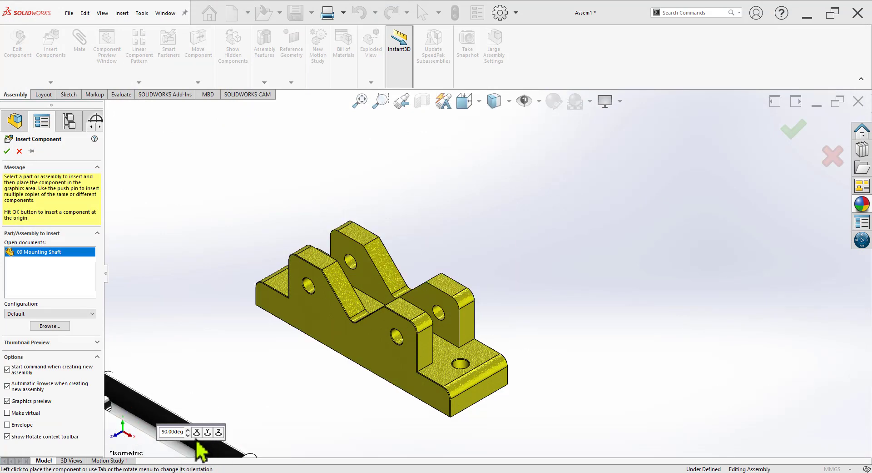
{"action": "left_click", "coordinate": [219, 432]}
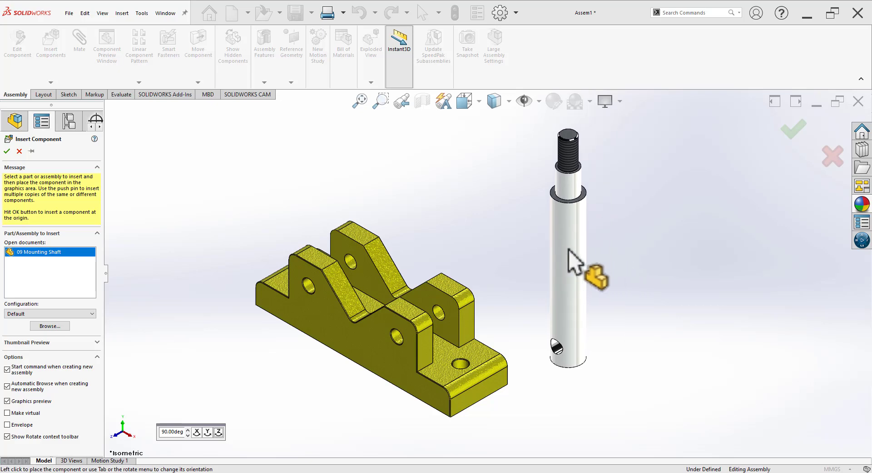
{"action": "left_click", "coordinate": [564, 242]}
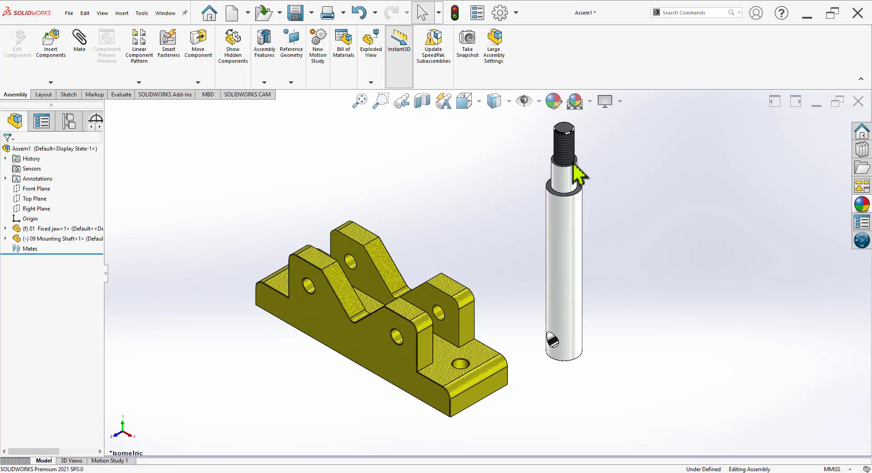
Switch the assembly scene background to Plain White.
{"action": "left_click", "coordinate": [590, 101]}
{"action": "left_click", "coordinate": [591, 129]}
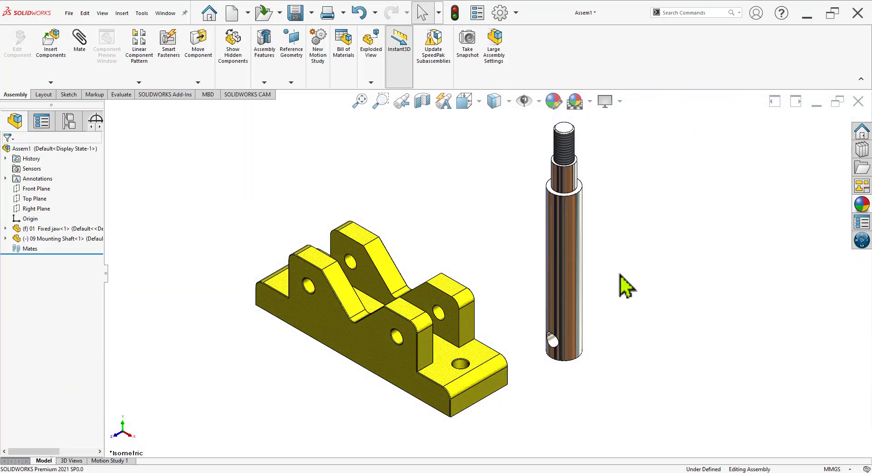
{"action": "scroll", "coordinate": [590, 277], "scroll_direction": "up", "scroll_amount": 3}
{"action": "scroll", "coordinate": [575, 273], "scroll_direction": "down", "scroll_amount": 4}
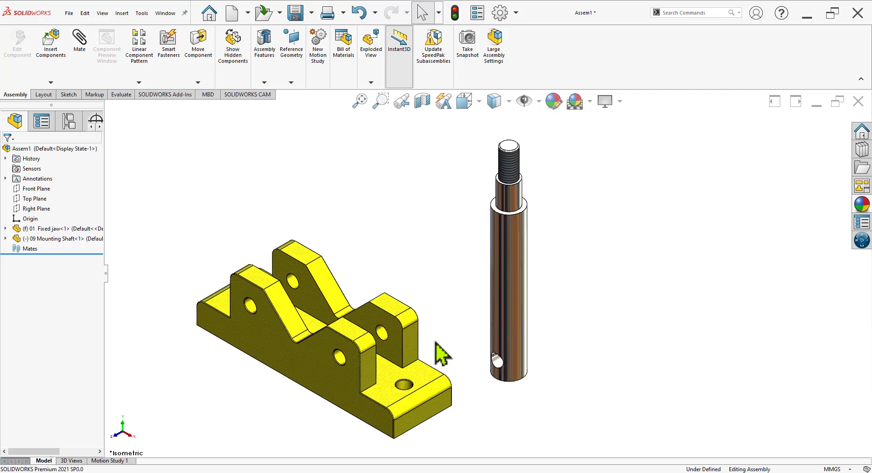
{"action": "scroll", "coordinate": [415, 339], "scroll_direction": "down", "scroll_amount": 1}
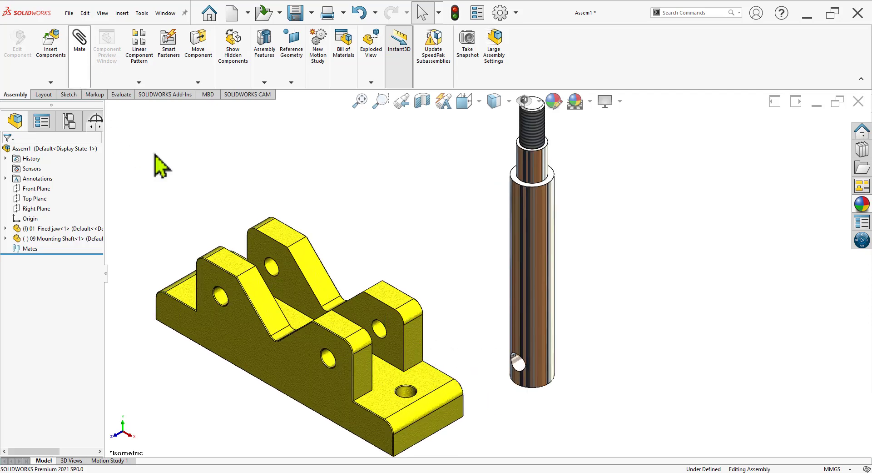
Mate the shaft concentric with the jaw's hole, test its swing, and show Advanced mates.
{"action": "left_click", "coordinate": [328, 364]}
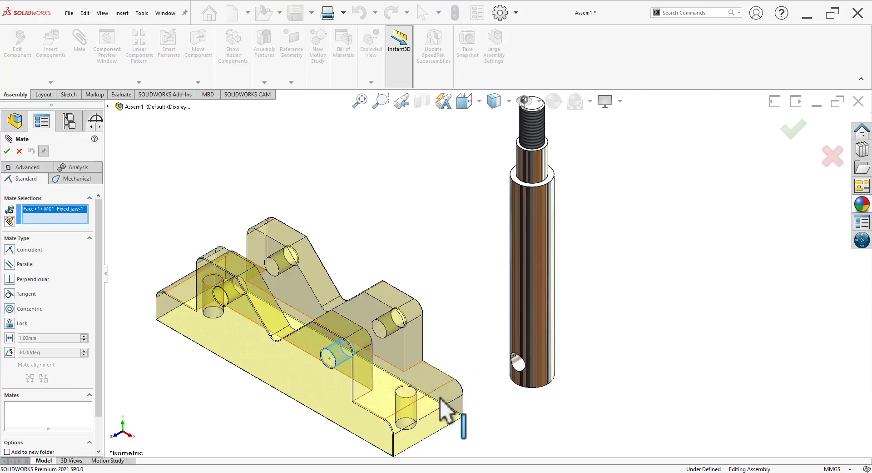
{"action": "left_click", "coordinate": [518, 361]}
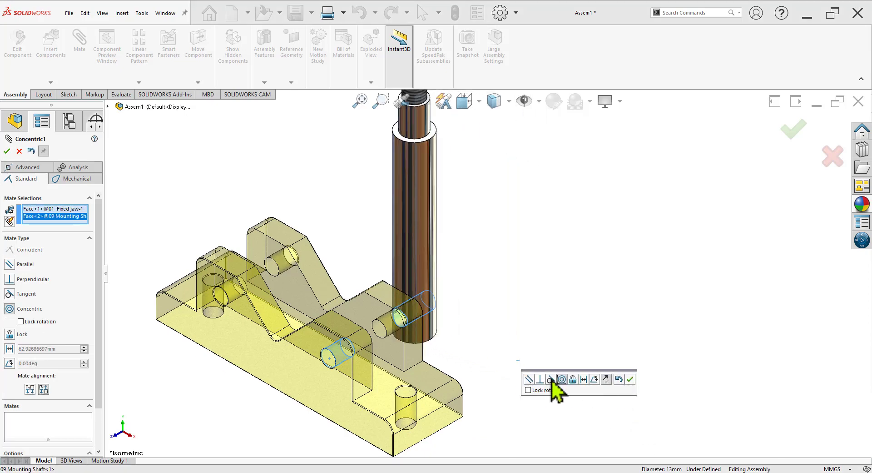
{"action": "left_click", "coordinate": [631, 380]}
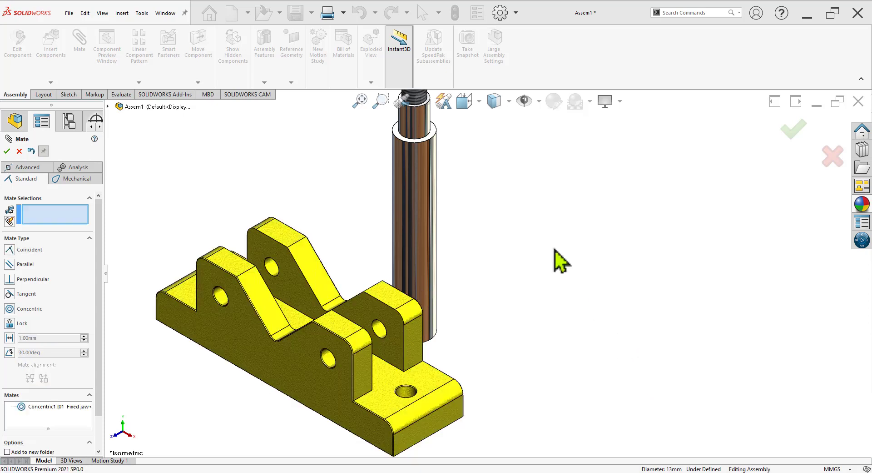
{"action": "left_click_drag", "start_coordinate": [397, 240], "coordinate": [470, 227]}
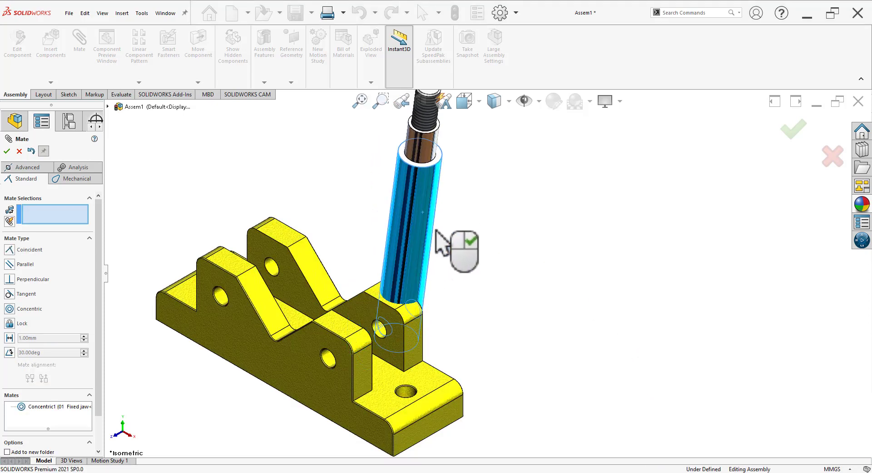
{"action": "left_click", "coordinate": [33, 170]}
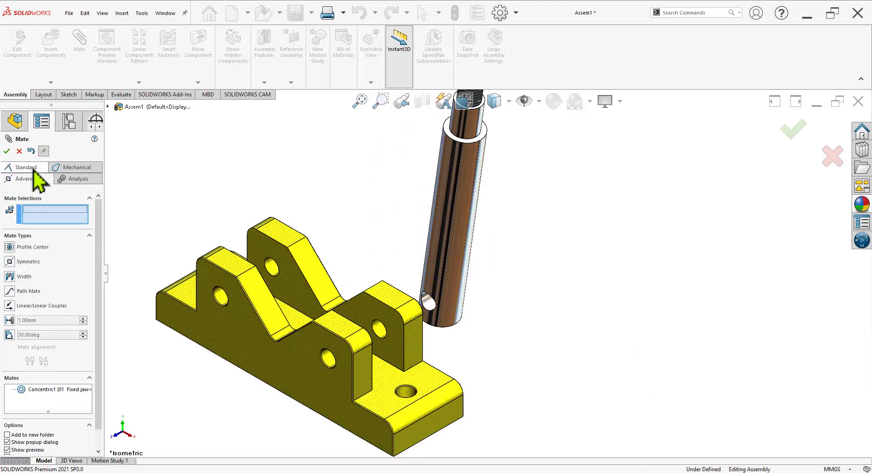
Centre the mounting shaft with a Width mate between the fixed jaw's two inner faces.
{"action": "left_click", "coordinate": [12, 276]}
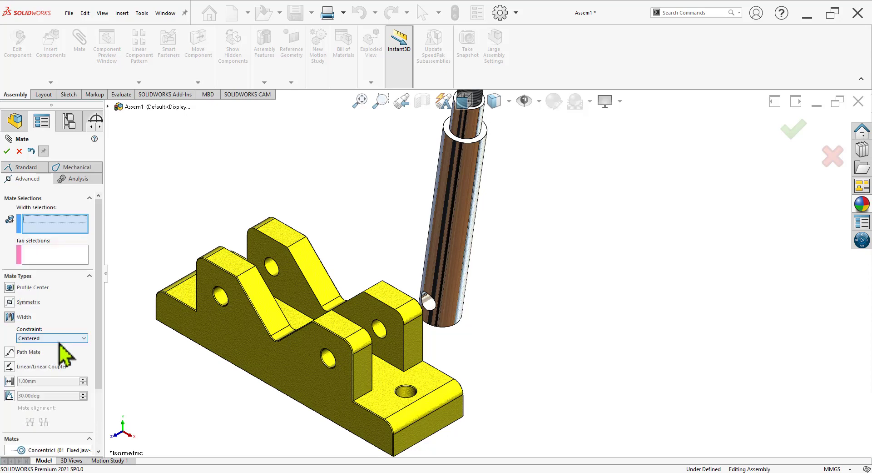
{"action": "left_click", "coordinate": [397, 353]}
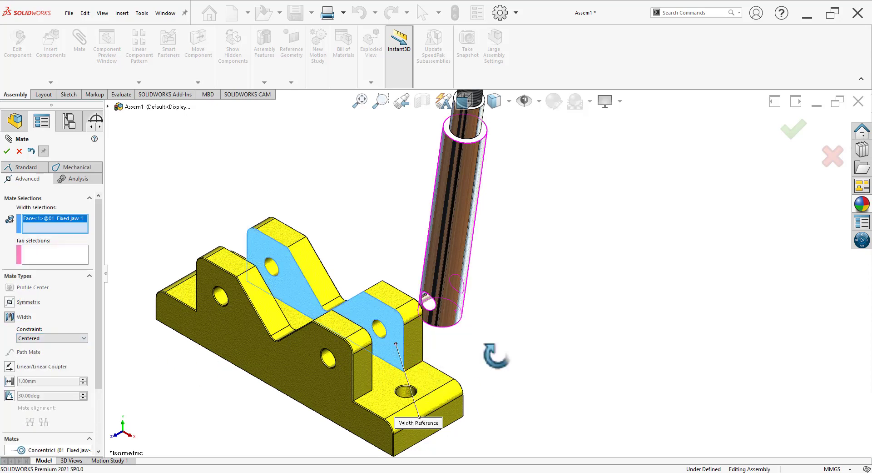
{"action": "middle_click_drag", "start_coordinate": [495, 354], "coordinate": [452, 374]}
{"action": "left_click", "coordinate": [368, 361]}
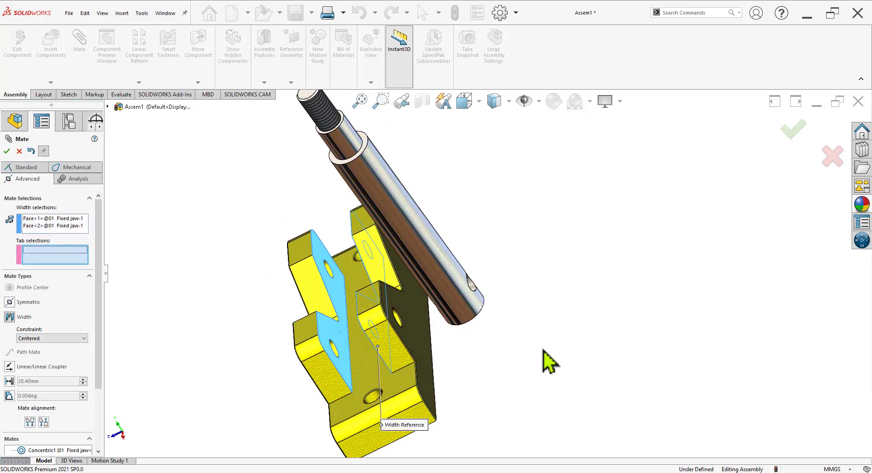
{"action": "middle_click_drag", "start_coordinate": [544, 350], "coordinate": [578, 331]}
{"action": "left_click", "coordinate": [407, 250]}
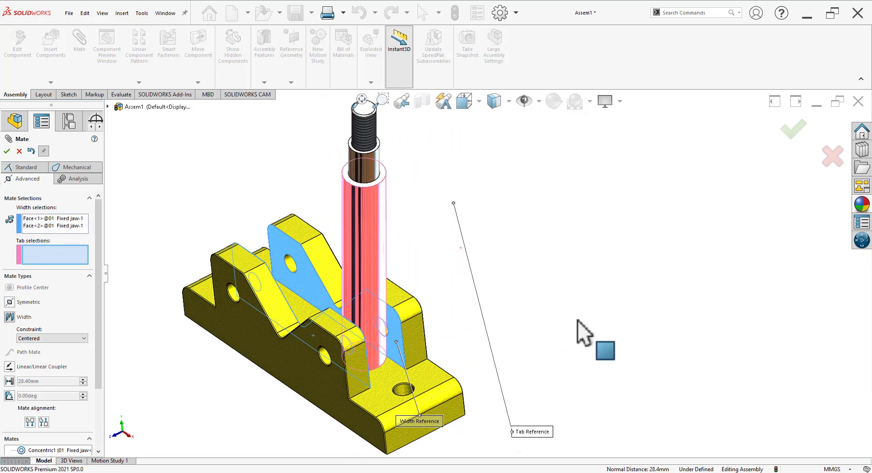
{"action": "mouse_move", "coordinate": [522, 337]}
{"action": "middle_mouse_down"}
{"action": "mouse_move", "coordinate": [505, 310]}
{"action": "mouse_move", "coordinate": [559, 279]}
{"action": "mouse_move", "coordinate": [569, 253]}
{"action": "middle_mouse_up"}
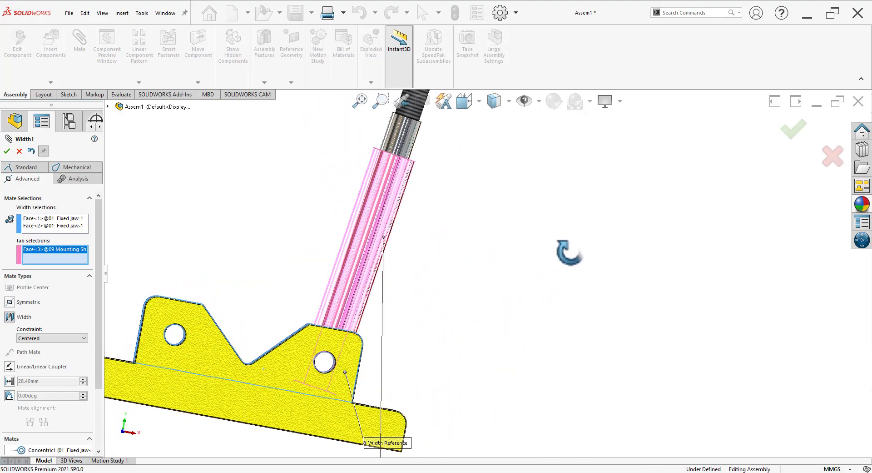
{"action": "scroll", "coordinate": [332, 369], "scroll_direction": "down", "scroll_amount": 2}
{"action": "scroll", "coordinate": [330, 379], "scroll_direction": "up", "scroll_amount": 3}
{"action": "scroll", "coordinate": [331, 379], "scroll_direction": "up", "scroll_amount": 2}
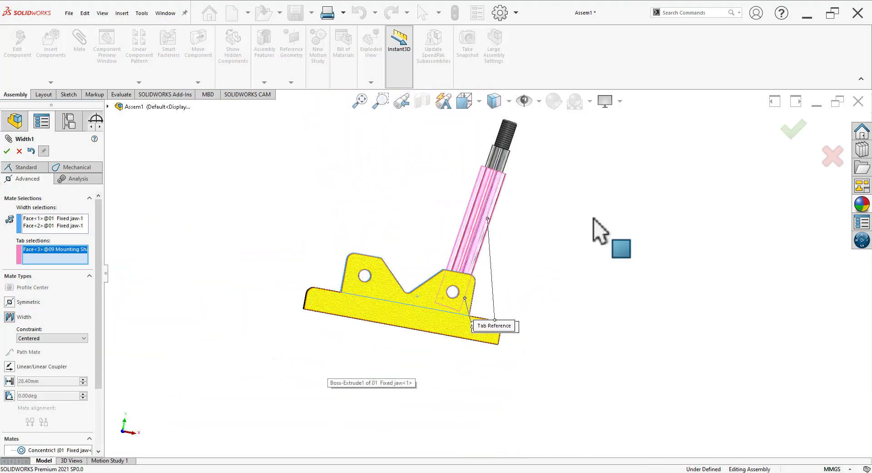
{"action": "middle_click_drag", "start_coordinate": [593, 218], "coordinate": [553, 213]}
{"action": "scroll", "coordinate": [461, 214], "scroll_direction": "down", "scroll_amount": 2}
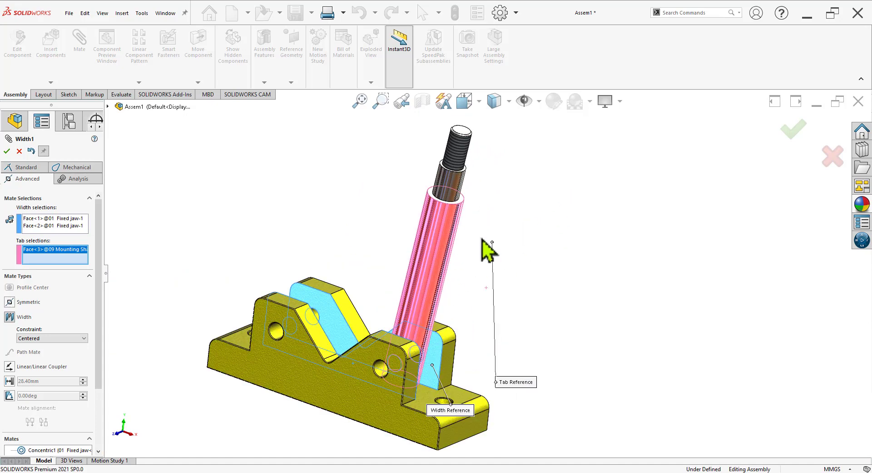
{"action": "left_click", "coordinate": [7, 151]}
{"action": "scroll", "coordinate": [536, 273], "scroll_direction": "up", "scroll_amount": 3}
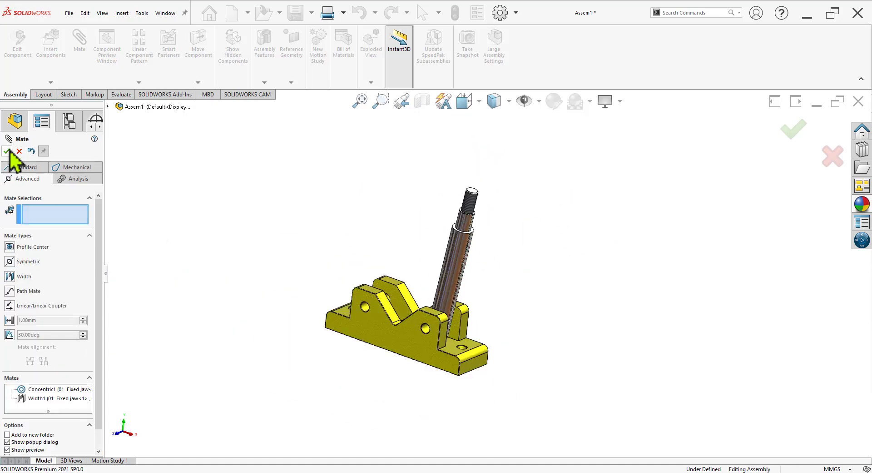
{"action": "left_click", "coordinate": [7, 152]}
Place a second 09 Mounting Shaft copy to the left of the jaw.
{"action": "mouse_move", "coordinate": [613, 327]}
{"action": "middle_mouse_down"}
{"action": "mouse_move", "coordinate": [591, 307]}
{"action": "mouse_move", "coordinate": [604, 315]}
{"action": "middle_mouse_up"}
{"action": "scroll", "coordinate": [412, 331], "scroll_direction": "down", "scroll_amount": 2}
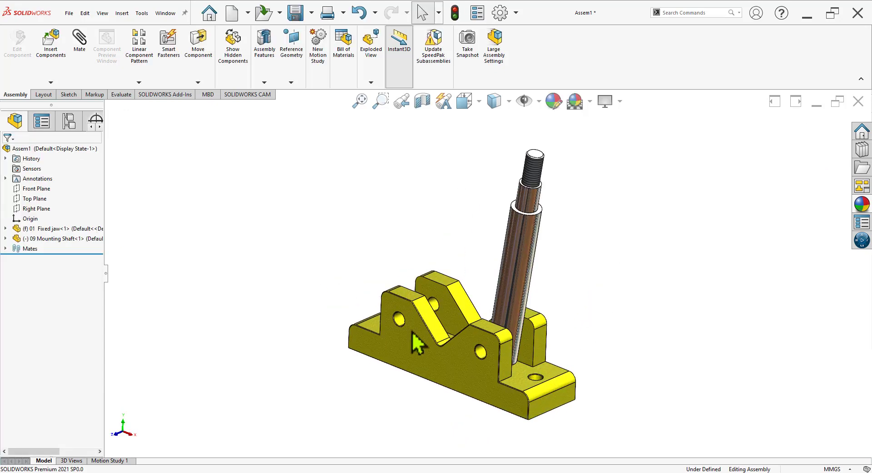
{"action": "left_click_drag", "start_coordinate": [527, 273], "coordinate": [352, 252], "text": "ctrl"}
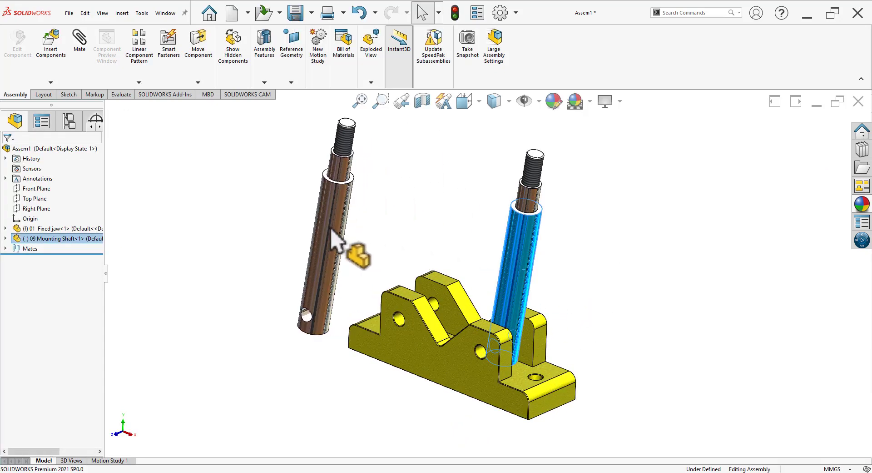
{"action": "middle_click_drag", "start_coordinate": [437, 216], "coordinate": [432, 216]}
Make the second shaft concentric with the jaw's left hole.
{"action": "scroll", "coordinate": [449, 214], "scroll_direction": "down", "scroll_amount": 1}
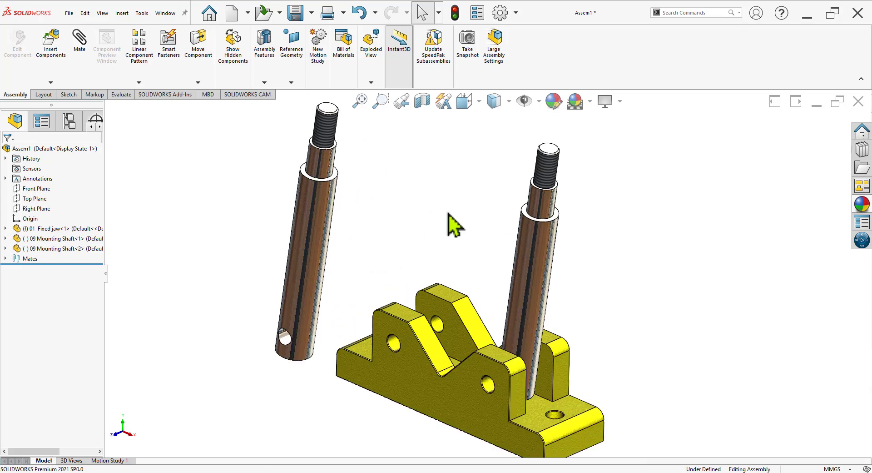
{"action": "left_click", "coordinate": [287, 340]}
{"action": "left_click", "coordinate": [395, 344]}
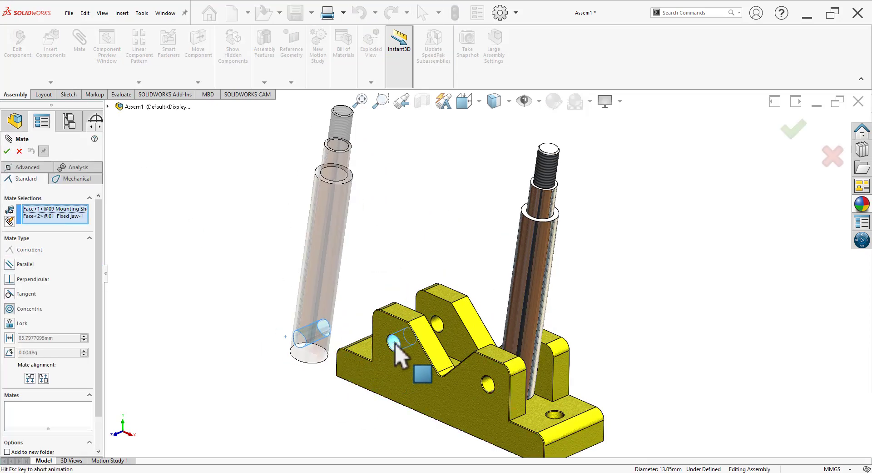
{"action": "left_click", "coordinate": [384, 358]}
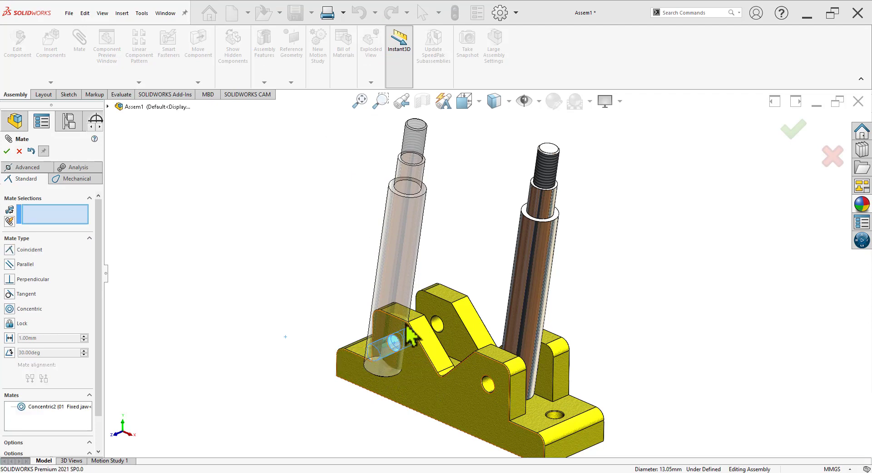
{"action": "left_click_drag", "start_coordinate": [400, 272], "coordinate": [314, 302]}
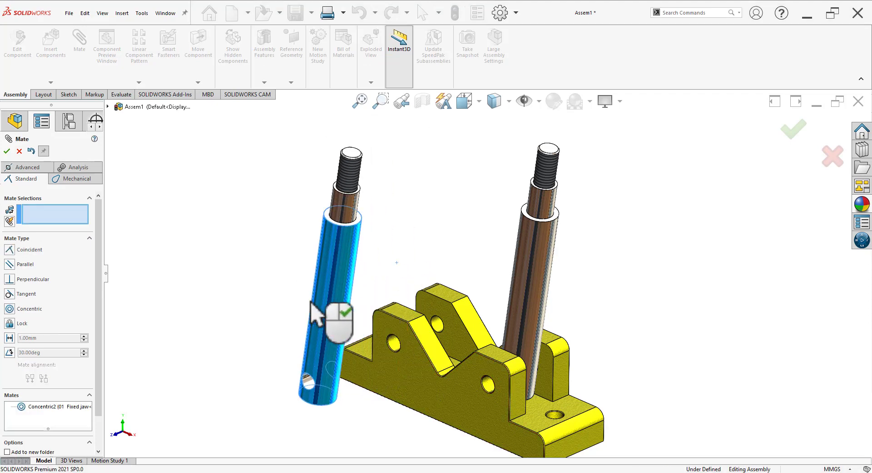
Centre the second shaft between the jaw's inner faces with a Width mate.
{"action": "left_click", "coordinate": [25, 168]}
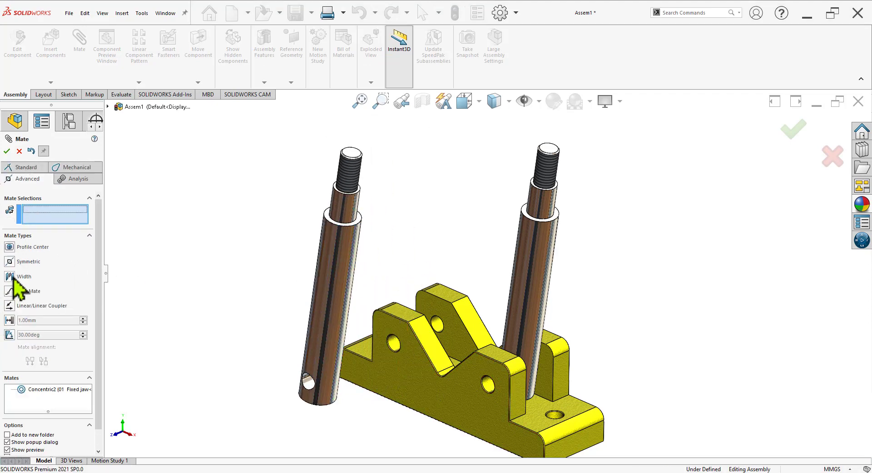
{"action": "left_click", "coordinate": [13, 277]}
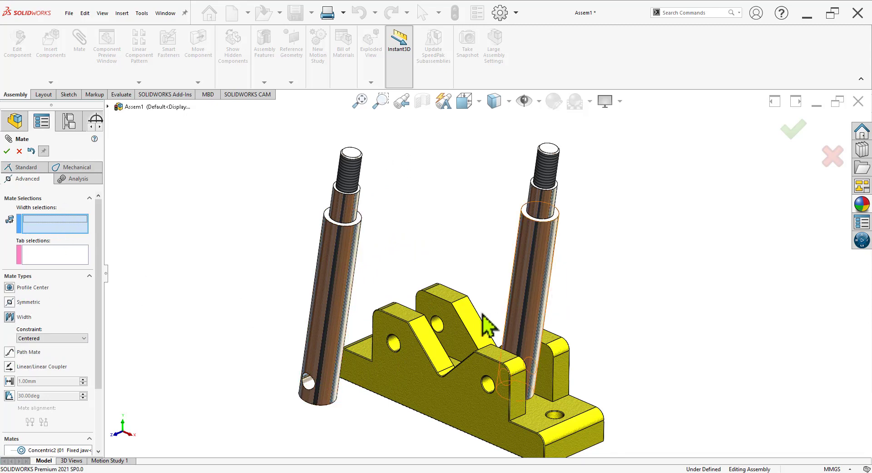
{"action": "left_click", "coordinate": [460, 339]}
{"action": "mouse_move", "coordinate": [460, 318]}
{"action": "middle_mouse_down"}
{"action": "mouse_move", "coordinate": [422, 342]}
{"action": "mouse_move", "coordinate": [440, 335]}
{"action": "middle_mouse_up"}
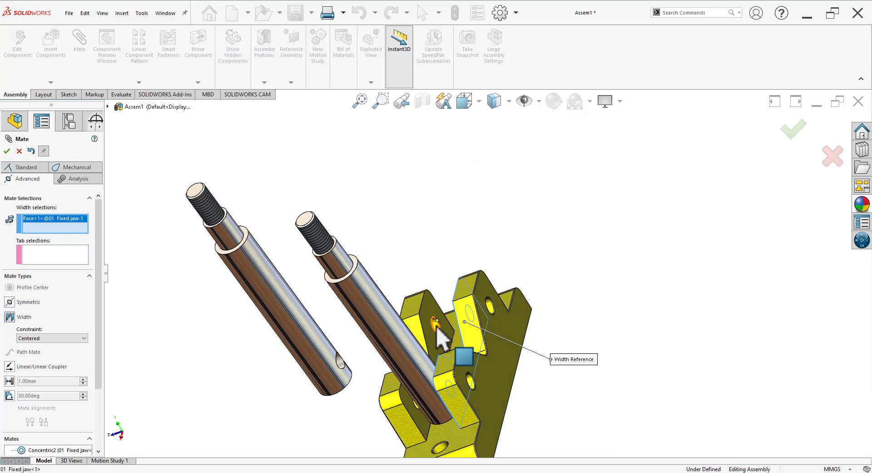
{"action": "left_click", "coordinate": [423, 316]}
{"action": "left_click", "coordinate": [250, 299]}
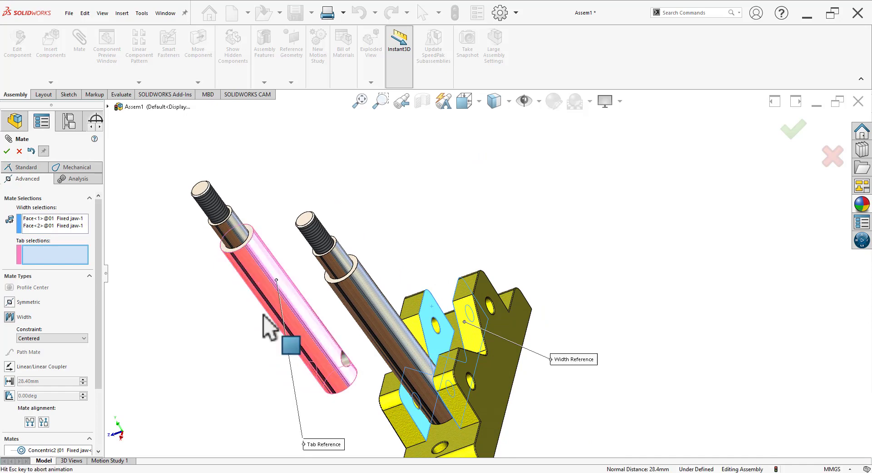
{"action": "mouse_move", "coordinate": [623, 308]}
{"action": "middle_mouse_down"}
{"action": "mouse_move", "coordinate": [677, 246]}
{"action": "mouse_move", "coordinate": [526, 312]}
{"action": "middle_mouse_up"}
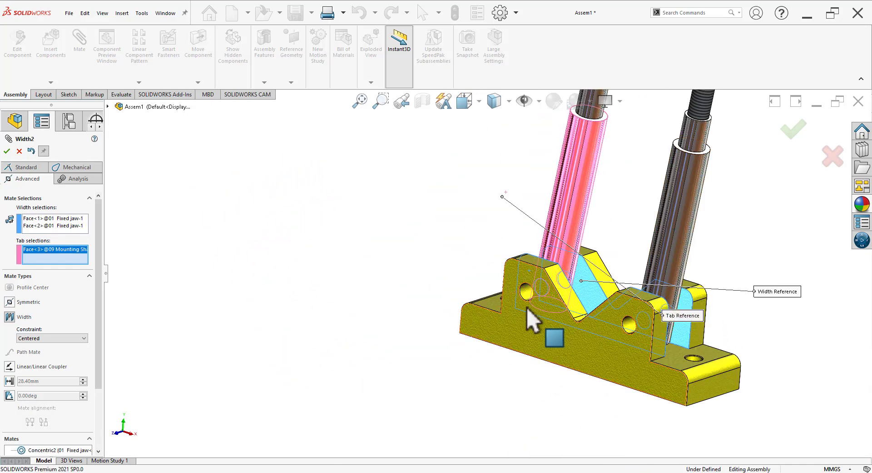
{"action": "scroll", "coordinate": [561, 179], "scroll_direction": "up", "scroll_amount": 3}
{"action": "scroll", "coordinate": [561, 179], "scroll_direction": "down", "scroll_amount": 4}
{"action": "left_click", "coordinate": [7, 151]}
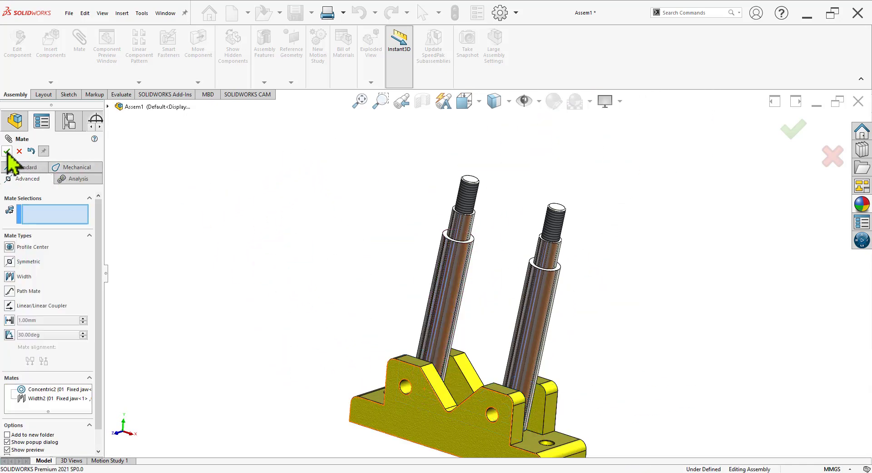
{"action": "left_click", "coordinate": [7, 152]}
Drag both mounting shafts upright, then switch to the pipe vice reference drawing.
{"action": "scroll", "coordinate": [564, 312], "scroll_direction": "up", "scroll_amount": 3}
{"action": "scroll", "coordinate": [564, 311], "scroll_direction": "down", "scroll_amount": 3}
{"action": "mouse_move", "coordinate": [565, 312]}
{"action": "middle_mouse_down"}
{"action": "mouse_move", "coordinate": [562, 283]}
{"action": "mouse_move", "coordinate": [551, 376]}
{"action": "mouse_move", "coordinate": [501, 308]}
{"action": "mouse_move", "coordinate": [526, 331]}
{"action": "mouse_move", "coordinate": [517, 302]}
{"action": "mouse_move", "coordinate": [386, 255]}
{"action": "middle_mouse_up"}
{"action": "left_click_drag", "start_coordinate": [382, 248], "coordinate": [344, 248]}
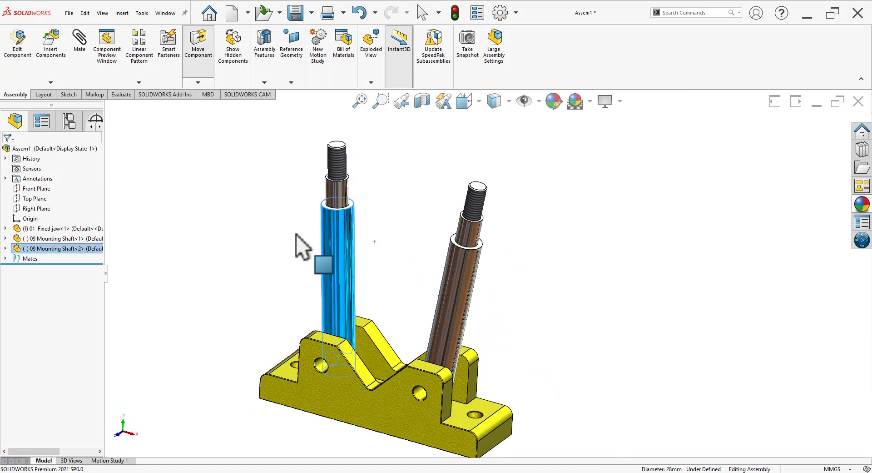
{"action": "left_click_drag", "start_coordinate": [455, 280], "coordinate": [408, 251]}
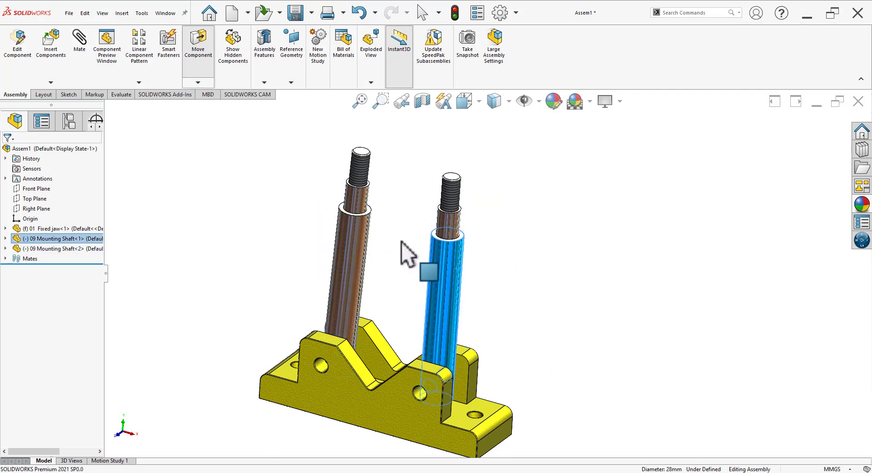
{"action": "left_click", "coordinate": [597, 296]}
{"action": "mouse_move", "coordinate": [541, 317]}
{"action": "middle_mouse_down"}
{"action": "mouse_move", "coordinate": [512, 385]}
{"action": "mouse_move", "coordinate": [492, 360]}
{"action": "mouse_move", "coordinate": [487, 378]}
{"action": "middle_mouse_up"}
{"action": "key", "text": "alt+Tab"}
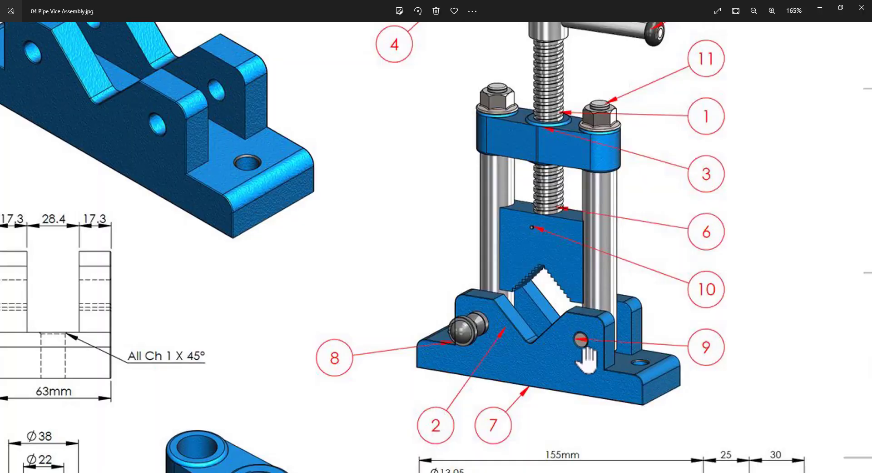
Pan the drawing to the fixed jaw and assembly views, then return to SOLIDWORKS.
{"action": "left_click_drag", "start_coordinate": [589, 359], "coordinate": [675, 162]}
{"action": "left_click_drag", "start_coordinate": [224, 281], "coordinate": [468, 127]}
{"action": "left_click_drag", "start_coordinate": [387, 463], "coordinate": [378, 323]}
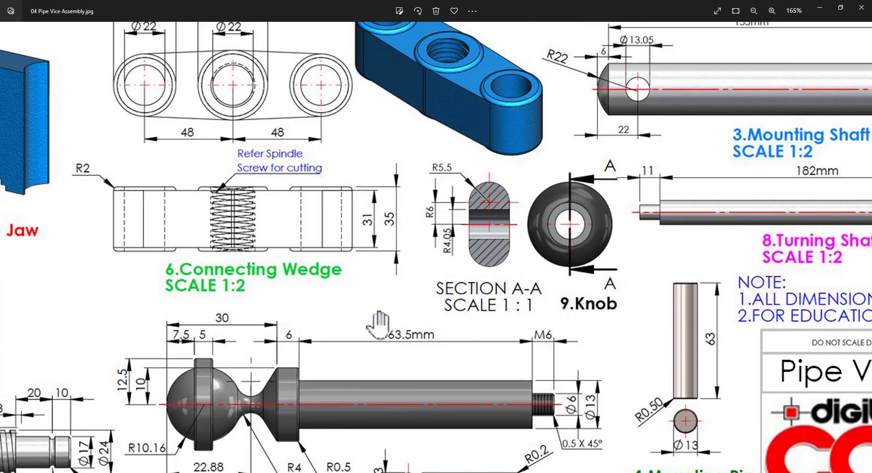
{"action": "scroll", "coordinate": [391, 340], "scroll_direction": "down", "scroll_amount": 5}
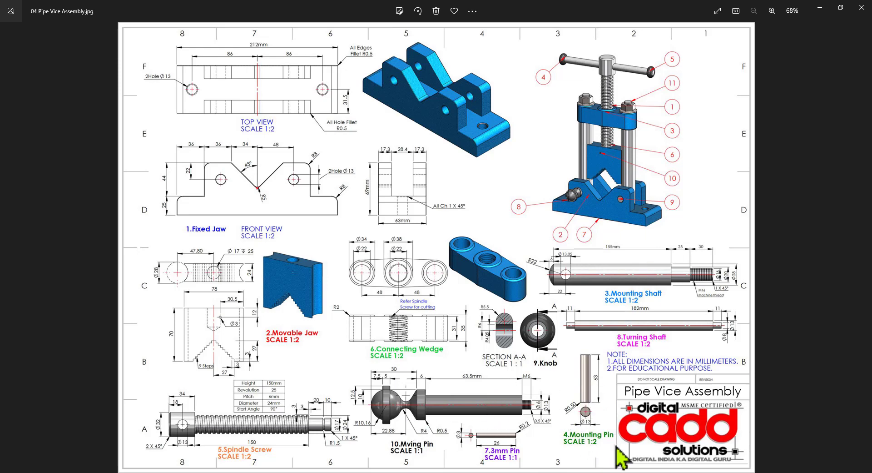
{"action": "scroll", "coordinate": [590, 432], "scroll_direction": "up", "scroll_amount": 3}
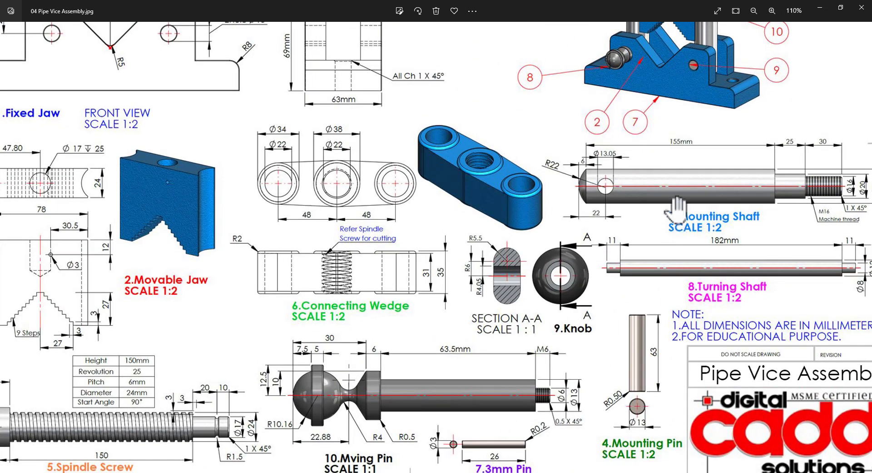
{"action": "left_click_drag", "start_coordinate": [676, 207], "coordinate": [549, 346]}
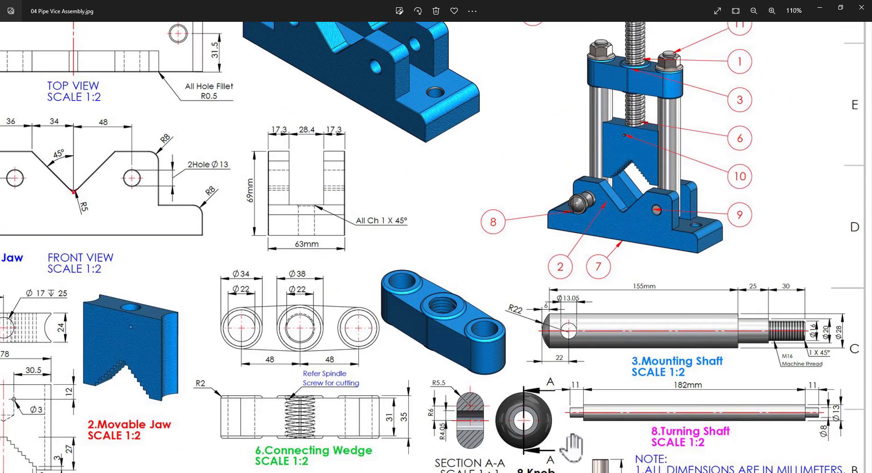
{"action": "left_click_drag", "start_coordinate": [572, 447], "coordinate": [535, 248]}
{"action": "scroll", "coordinate": [618, 150], "scroll_direction": "up", "scroll_amount": 3}
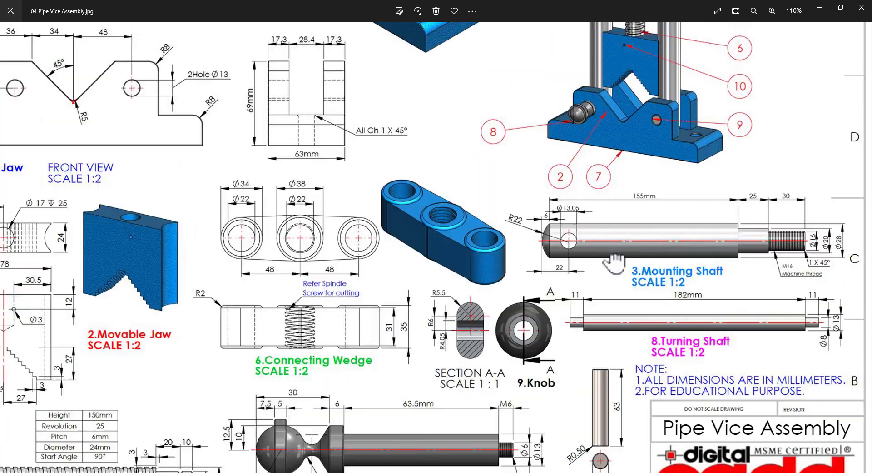
{"action": "left_click_drag", "start_coordinate": [184, 173], "coordinate": [314, 220]}
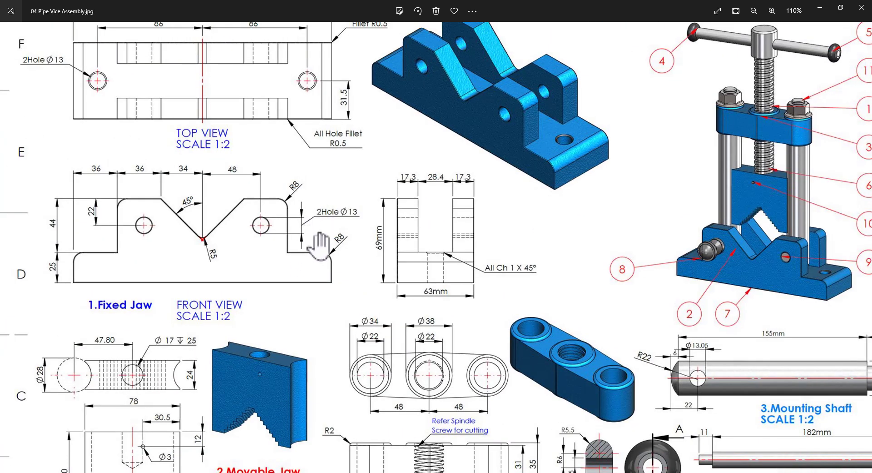
{"action": "key", "text": "alt+Tab"}
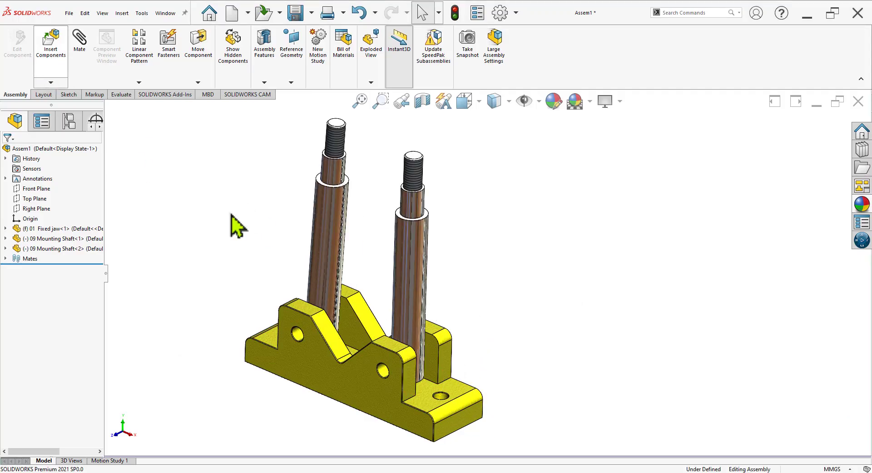
Insert the 07 Mounting Pin and make it concentric with the jaw's lower hole.
{"action": "key", "text": "i"}
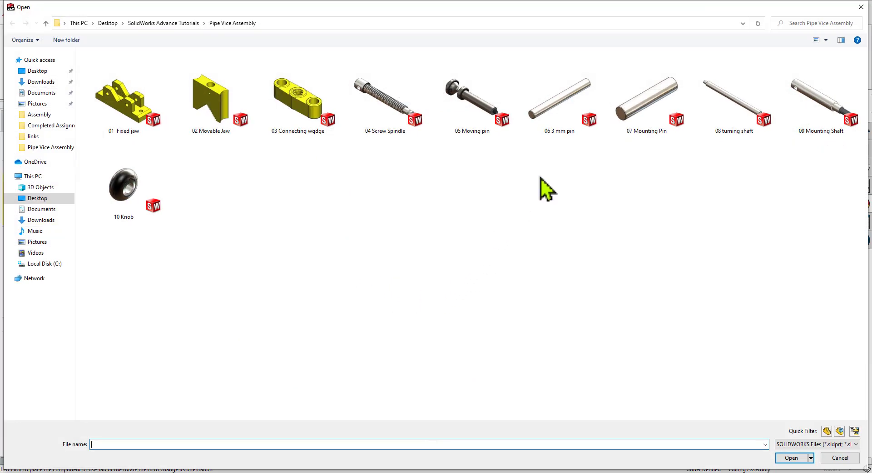
{"action": "double_click", "coordinate": [653, 109]}
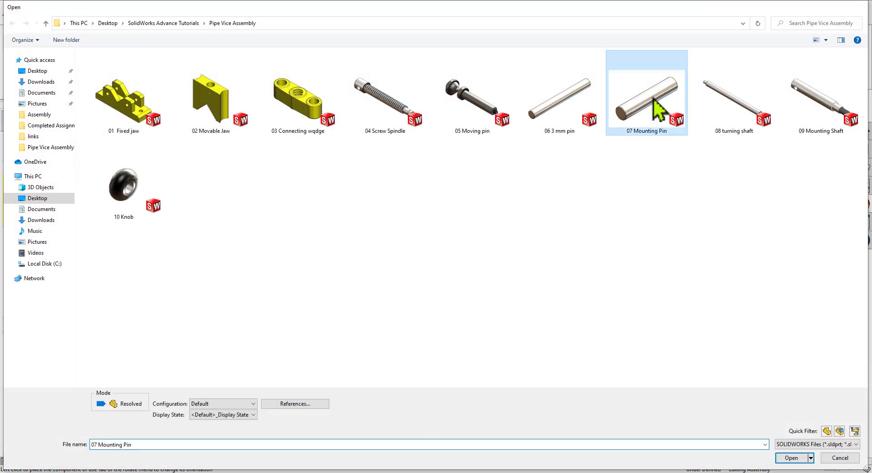
{"action": "left_click", "coordinate": [497, 353]}
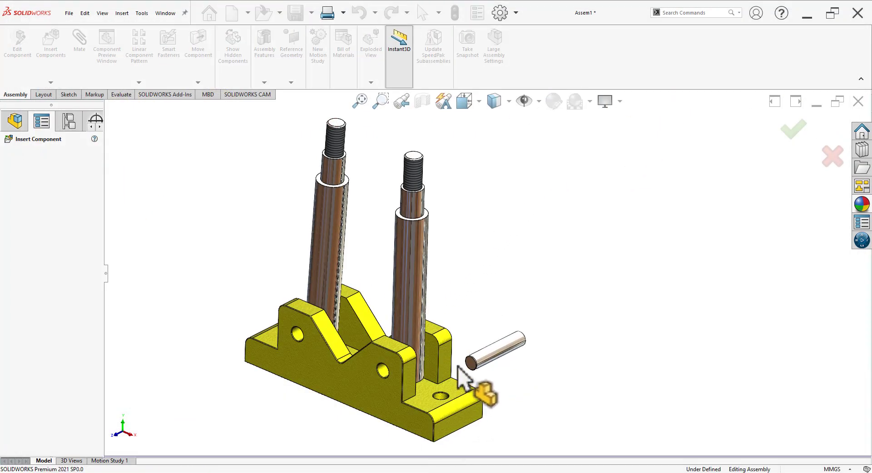
{"action": "scroll", "coordinate": [454, 386], "scroll_direction": "down", "scroll_amount": 3}
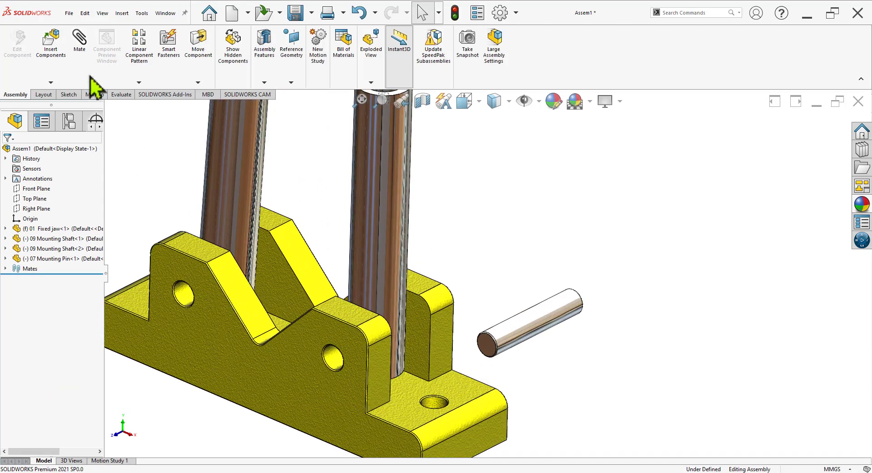
{"action": "left_click", "coordinate": [333, 359]}
{"action": "left_click", "coordinate": [536, 325]}
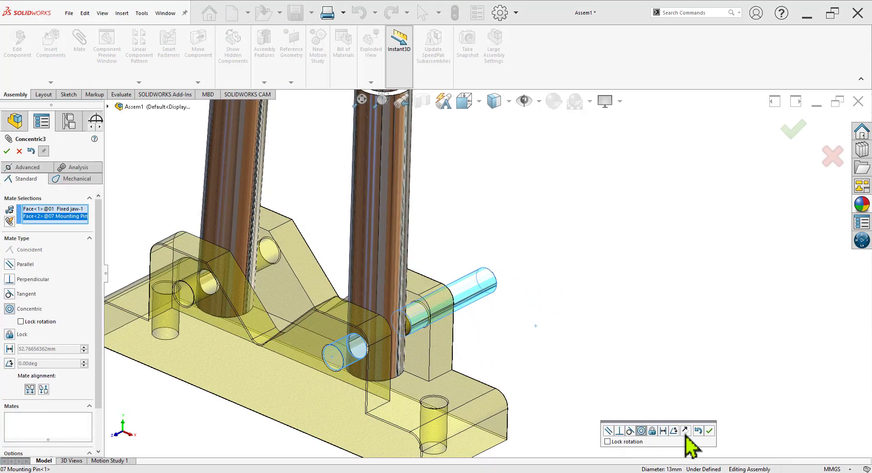
{"action": "left_click", "coordinate": [709, 429]}
{"action": "left_click_drag", "start_coordinate": [477, 302], "coordinate": [587, 268]}
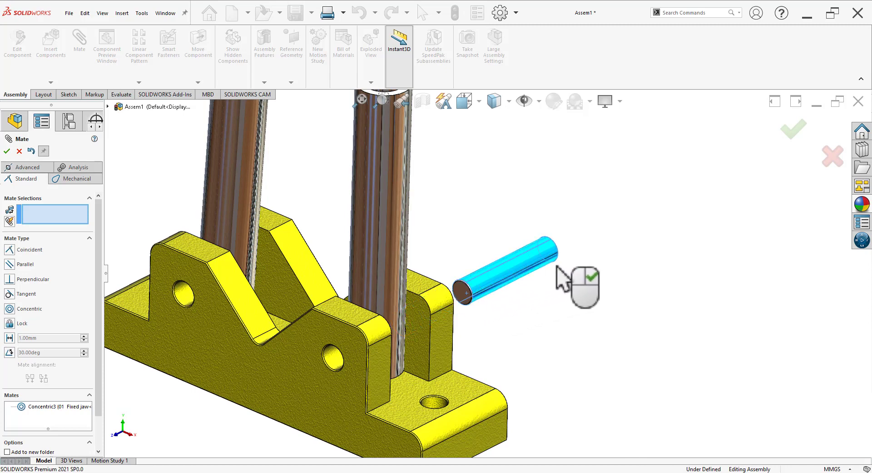
Centre the pin with a Width mate using the jaw's outer faces and the pin's end faces.
{"action": "left_click", "coordinate": [23, 178]}
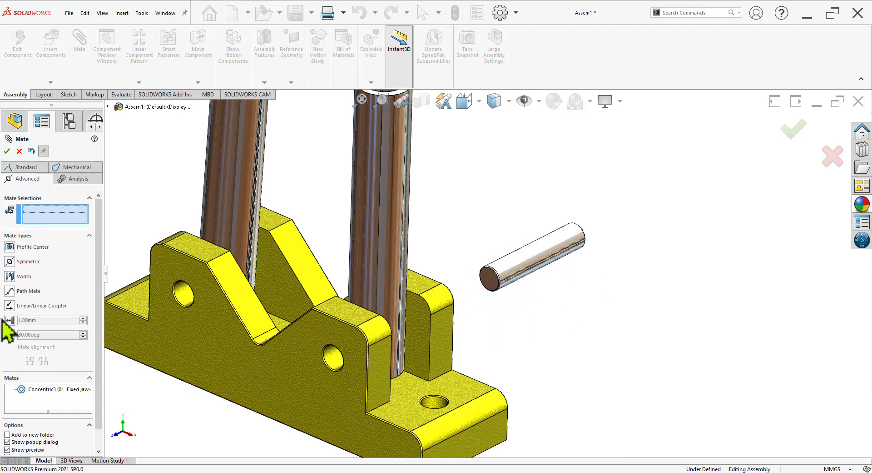
{"action": "left_click", "coordinate": [10, 277]}
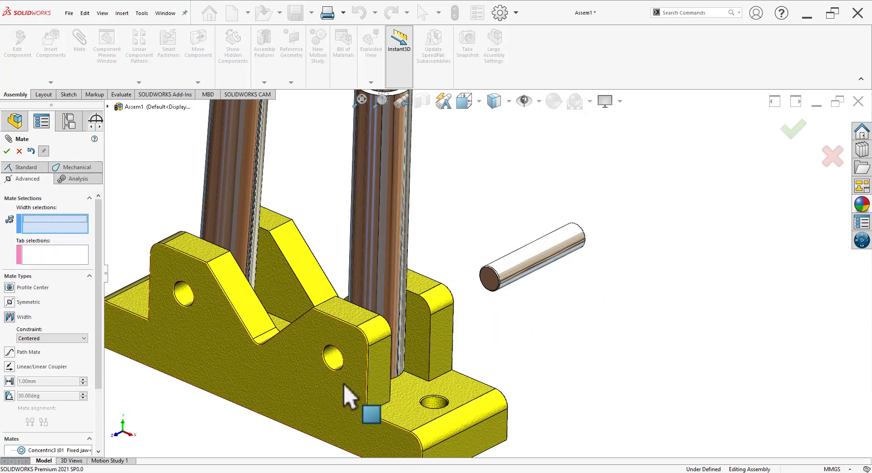
{"action": "left_click", "coordinate": [351, 395]}
{"action": "middle_click_drag", "start_coordinate": [609, 335], "coordinate": [523, 352]}
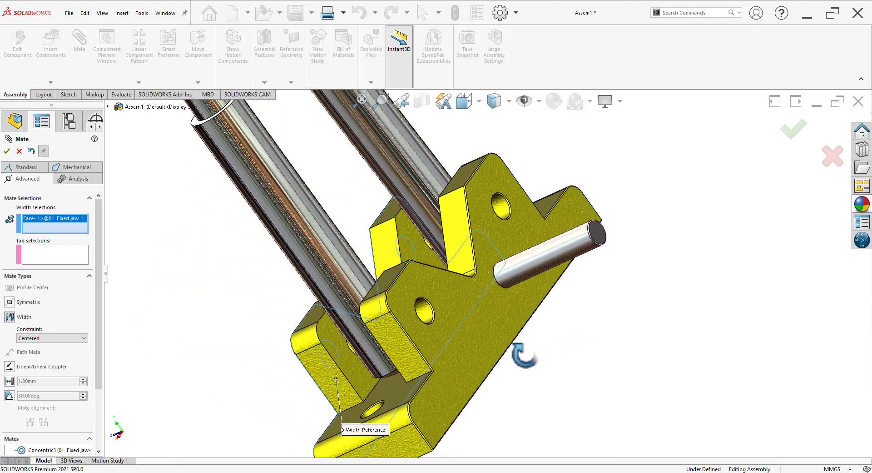
{"action": "left_click", "coordinate": [474, 330]}
{"action": "mouse_move", "coordinate": [475, 331]}
{"action": "middle_mouse_down"}
{"action": "mouse_move", "coordinate": [604, 355]}
{"action": "mouse_move", "coordinate": [712, 266]}
{"action": "mouse_move", "coordinate": [671, 287]}
{"action": "middle_mouse_up"}
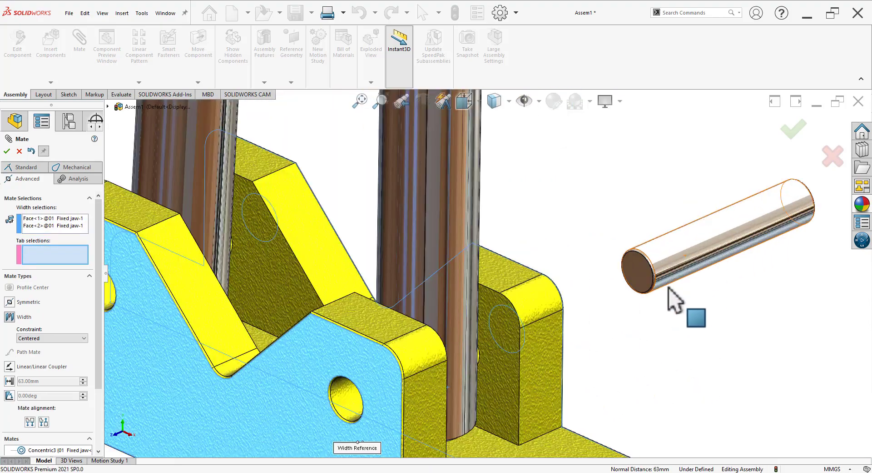
{"action": "left_click", "coordinate": [638, 284]}
{"action": "mouse_move", "coordinate": [591, 331]}
{"action": "middle_mouse_down"}
{"action": "mouse_move", "coordinate": [650, 264]}
{"action": "mouse_move", "coordinate": [641, 275]}
{"action": "middle_mouse_up"}
{"action": "scroll", "coordinate": [574, 268], "scroll_direction": "down", "scroll_amount": 5}
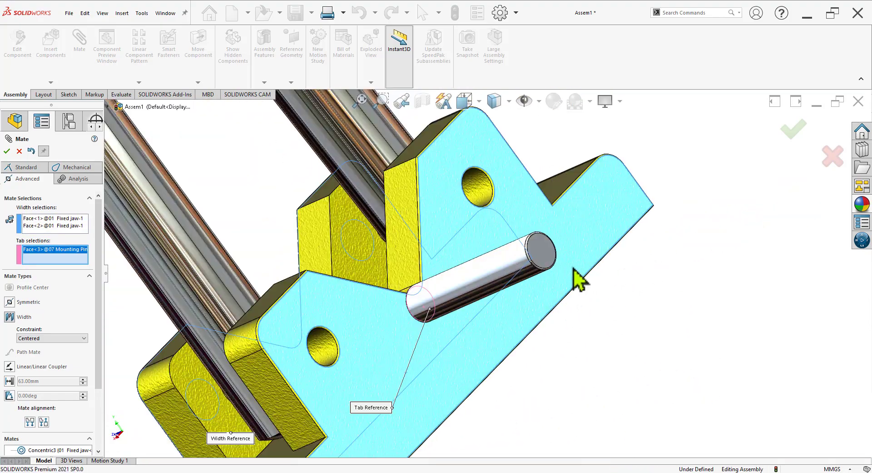
{"action": "left_click", "coordinate": [546, 258]}
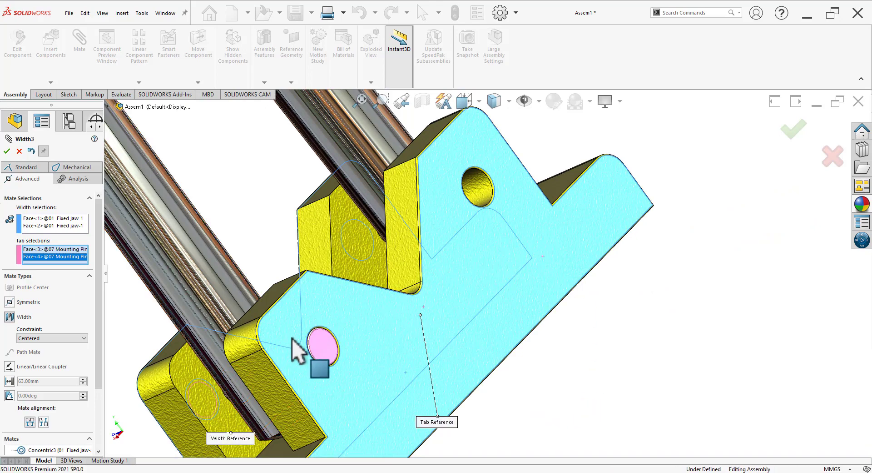
{"action": "middle_click_drag", "start_coordinate": [301, 356], "coordinate": [444, 357]}
{"action": "scroll", "coordinate": [253, 410], "scroll_direction": "down", "scroll_amount": 5}
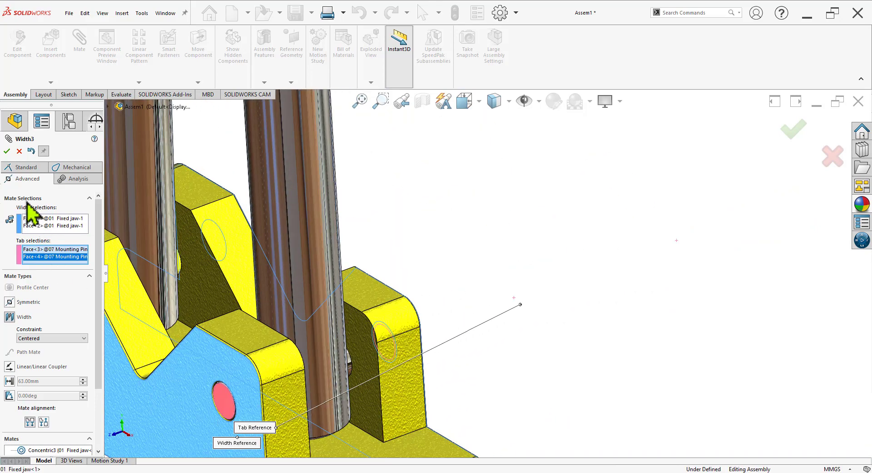
{"action": "left_click", "coordinate": [7, 151]}
Inspect the centred pin from several angles, close the mate tool, and switch to the drawing.
{"action": "scroll", "coordinate": [286, 409], "scroll_direction": "up", "scroll_amount": 3}
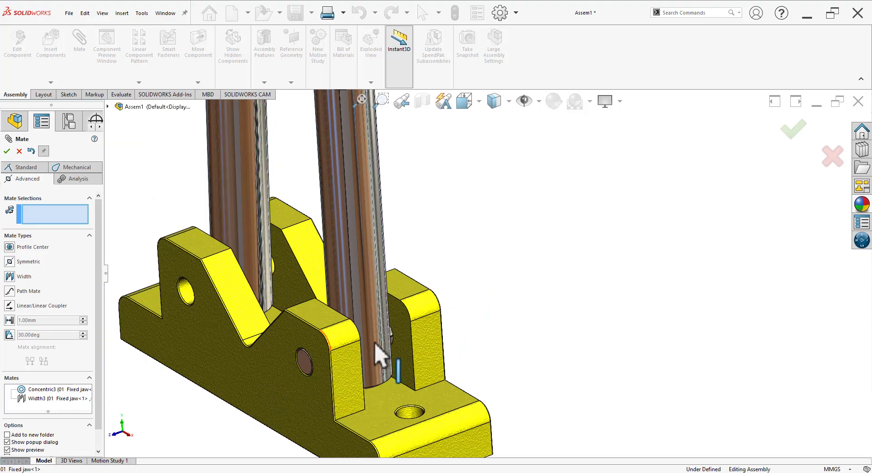
{"action": "scroll", "coordinate": [296, 359], "scroll_direction": "down", "scroll_amount": 3}
{"action": "scroll", "coordinate": [314, 386], "scroll_direction": "down", "scroll_amount": 3}
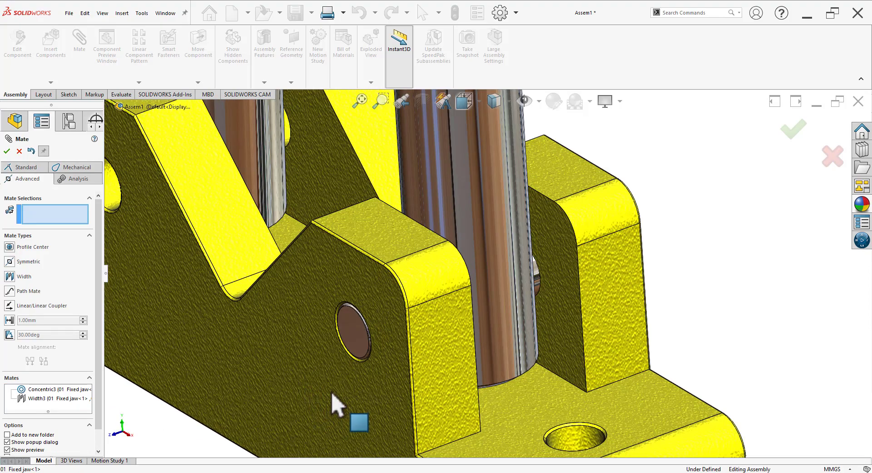
{"action": "scroll", "coordinate": [386, 352], "scroll_direction": "up", "scroll_amount": 3}
{"action": "scroll", "coordinate": [454, 309], "scroll_direction": "up", "scroll_amount": 3}
{"action": "mouse_move", "coordinate": [526, 259]}
{"action": "middle_mouse_down"}
{"action": "mouse_move", "coordinate": [468, 332]}
{"action": "mouse_move", "coordinate": [477, 321]}
{"action": "middle_mouse_up"}
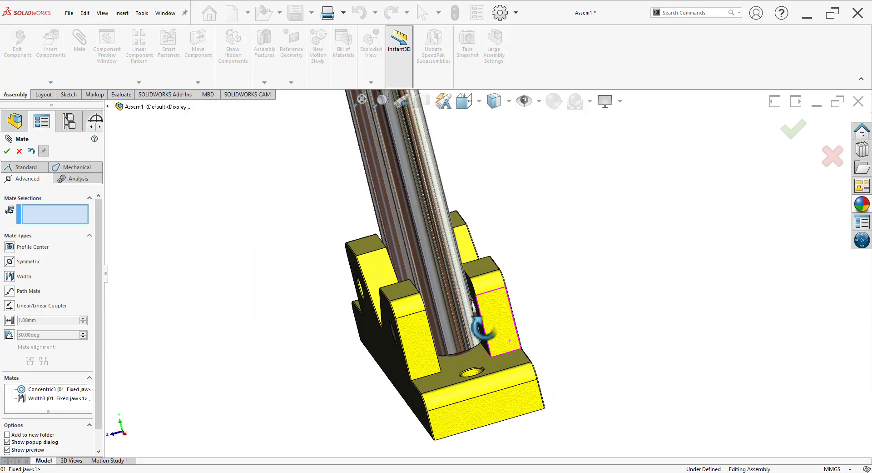
{"action": "scroll", "coordinate": [465, 369], "scroll_direction": "down", "scroll_amount": 3}
{"action": "scroll", "coordinate": [466, 369], "scroll_direction": "up", "scroll_amount": 3}
{"action": "mouse_move", "coordinate": [468, 360]}
{"action": "middle_mouse_down"}
{"action": "mouse_move", "coordinate": [502, 323]}
{"action": "mouse_move", "coordinate": [508, 348]}
{"action": "middle_mouse_up"}
{"action": "left_click", "coordinate": [7, 152]}
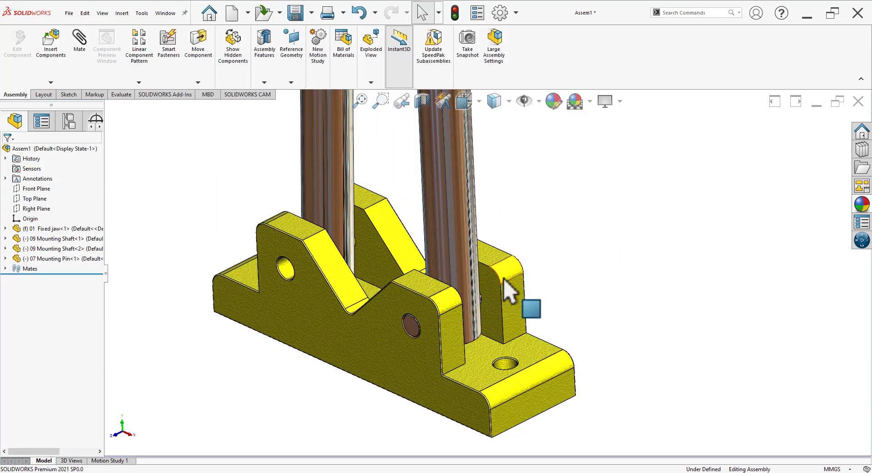
{"action": "key", "text": "alt+Tab"}
Zoom the drawing to 177% and pan to the moving pin and wedge details.
{"action": "scroll", "coordinate": [727, 273], "scroll_direction": "up", "scroll_amount": 3}
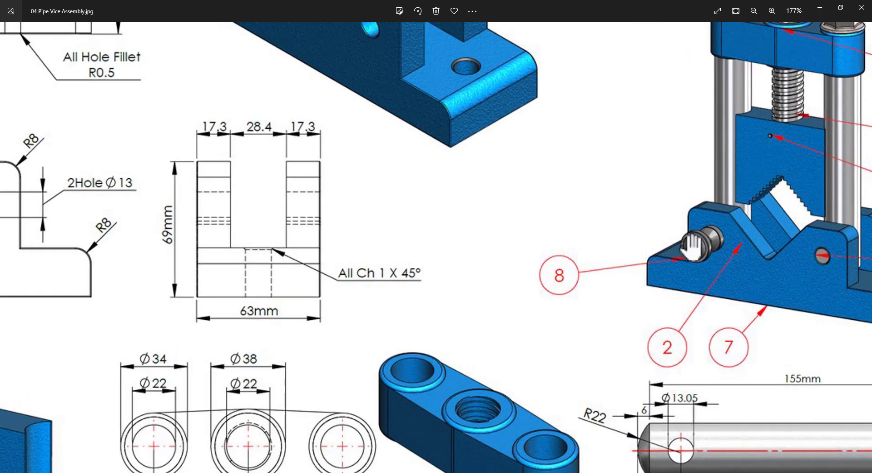
{"action": "scroll", "coordinate": [695, 247], "scroll_direction": "up", "scroll_amount": 2}
{"action": "mouse_move", "coordinate": [57, 362]}
{"action": "left_mouse_down"}
{"action": "mouse_move", "coordinate": [347, 353]}
{"action": "mouse_move", "coordinate": [508, 332]}
{"action": "left_mouse_up"}
{"action": "left_click_drag", "start_coordinate": [619, 335], "coordinate": [569, 394]}
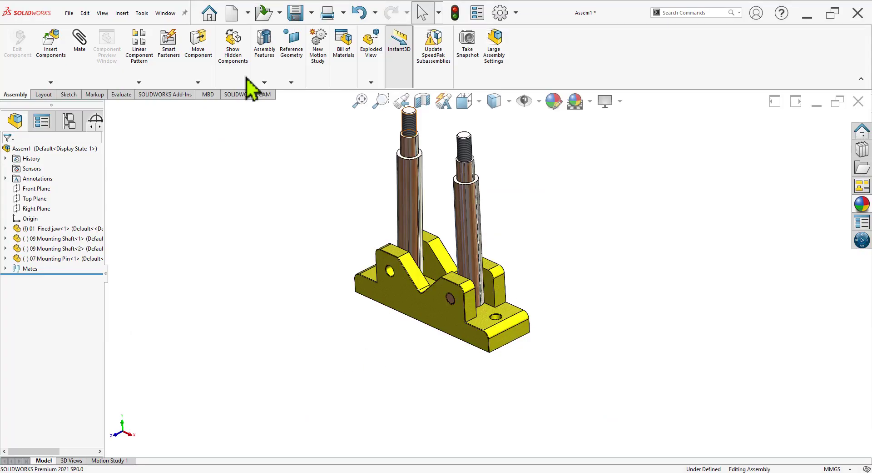
Insert the 05 Moving pin, rotated 90 degrees, beside the fixed jaw.
{"action": "left_click", "coordinate": [52, 50]}
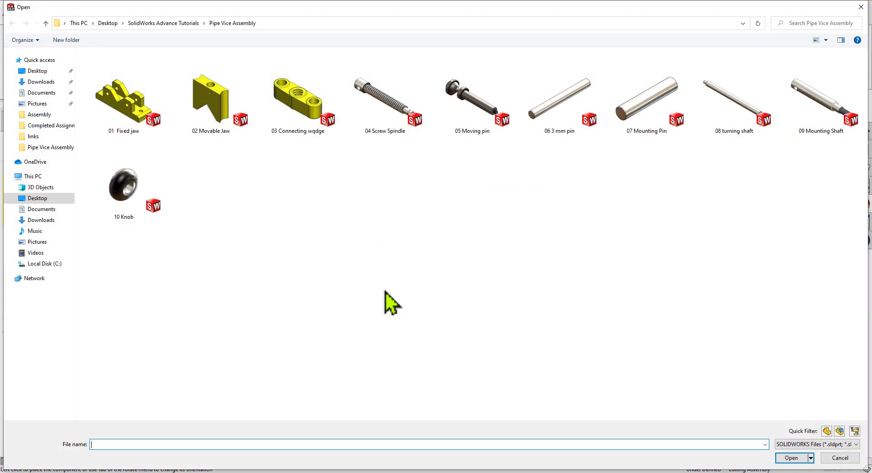
{"action": "double_click", "coordinate": [470, 110]}
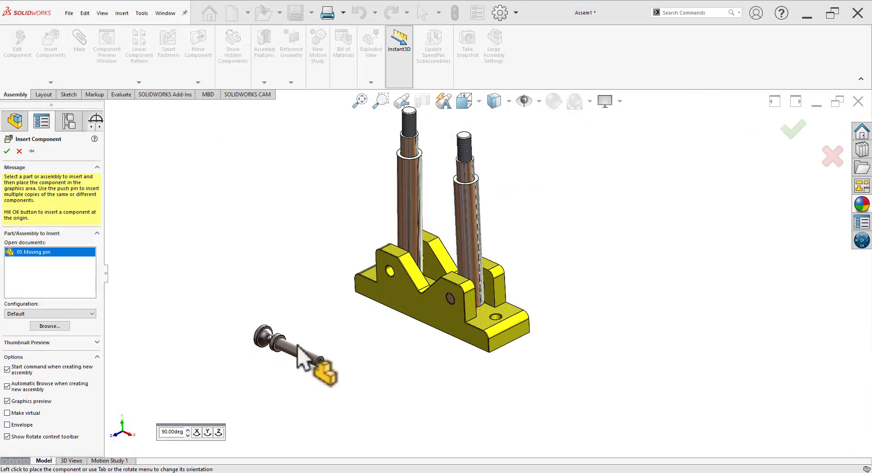
{"action": "scroll", "coordinate": [377, 241], "scroll_direction": "down", "scroll_amount": 3}
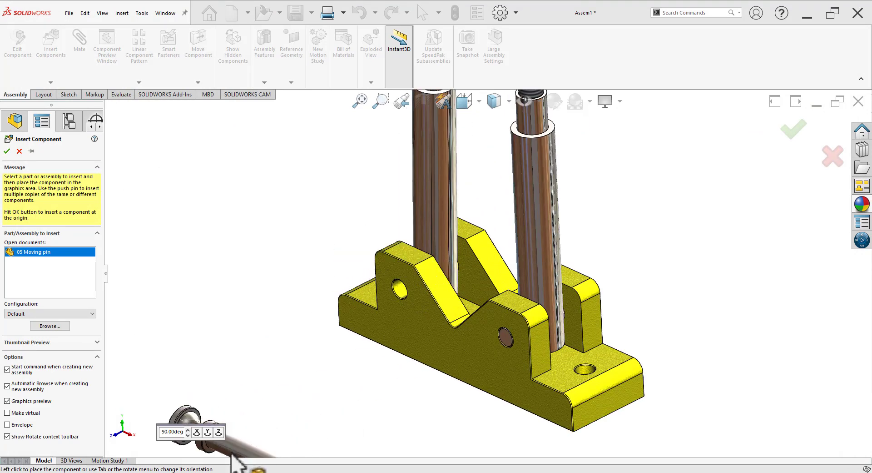
{"action": "left_click", "coordinate": [208, 432]}
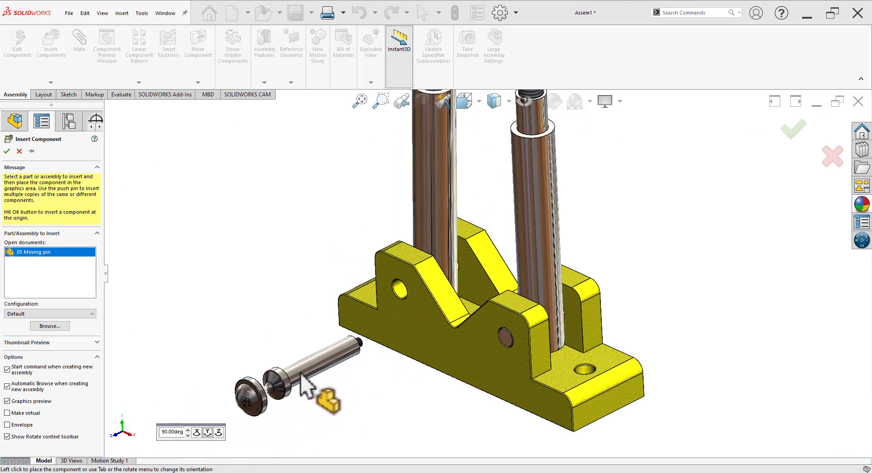
{"action": "left_click", "coordinate": [313, 382]}
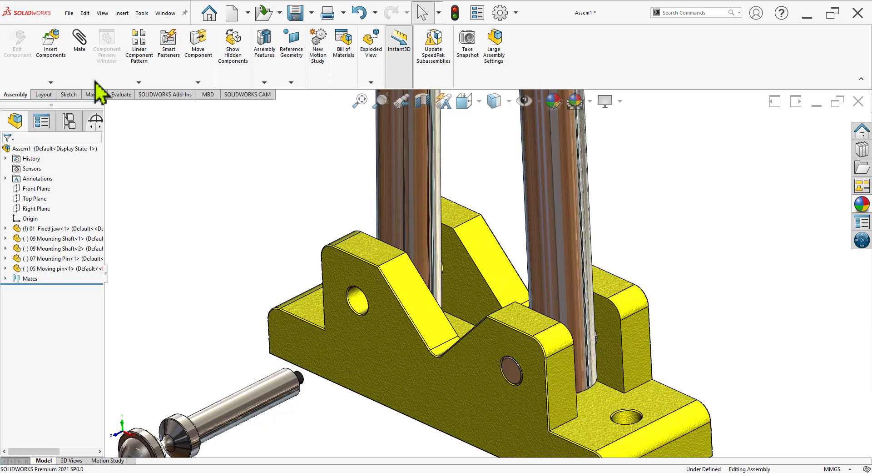
Make the moving pin concentric with the jaw's upper hole and check its drawing dimensions.
{"action": "left_click", "coordinate": [360, 303]}
{"action": "left_click", "coordinate": [272, 398]}
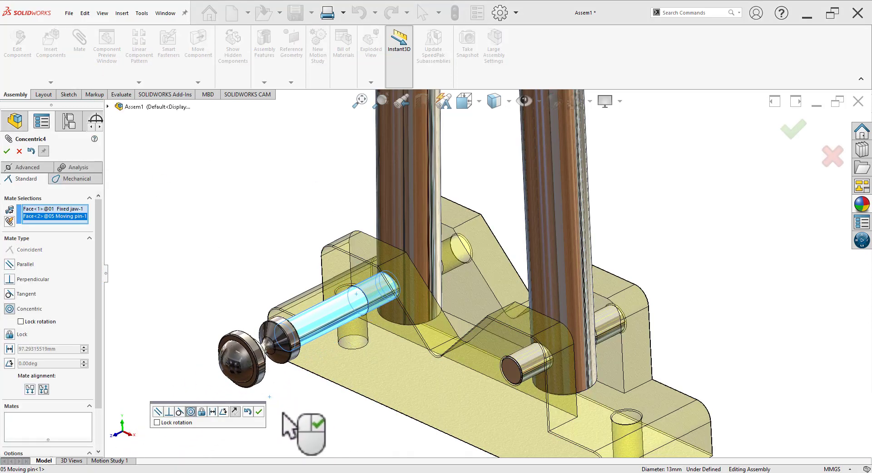
{"action": "left_click", "coordinate": [262, 412]}
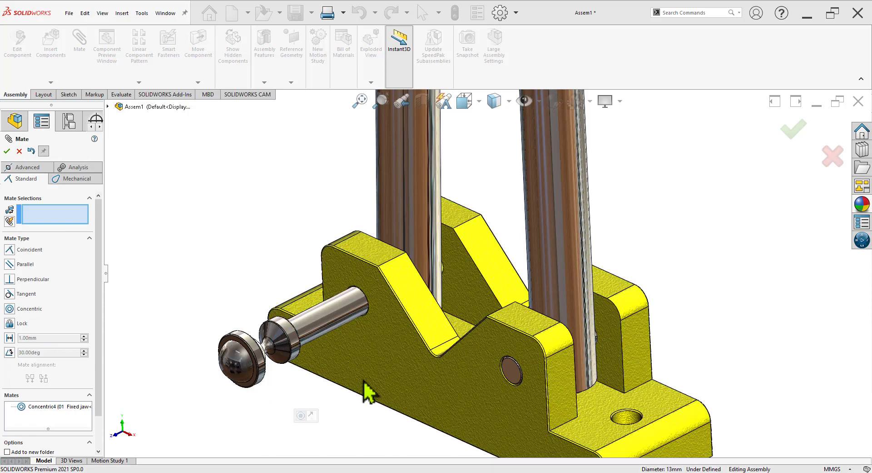
{"action": "key", "text": "alt+Tab"}
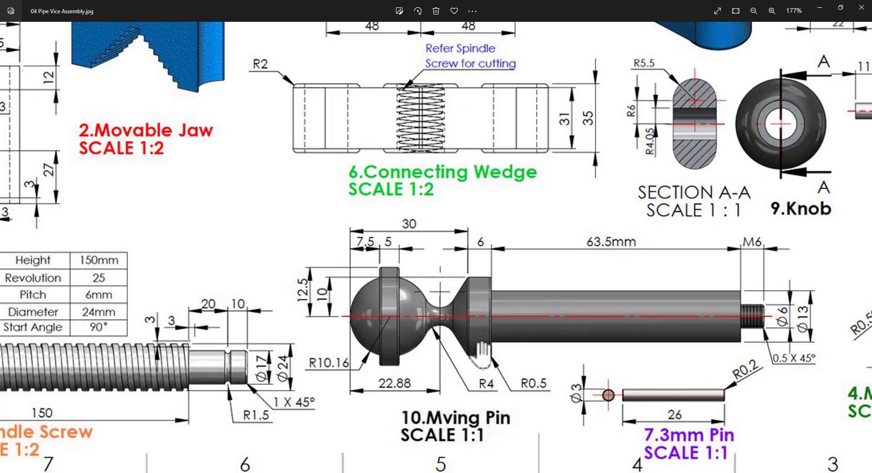
{"action": "key", "text": "alt+Tab"}
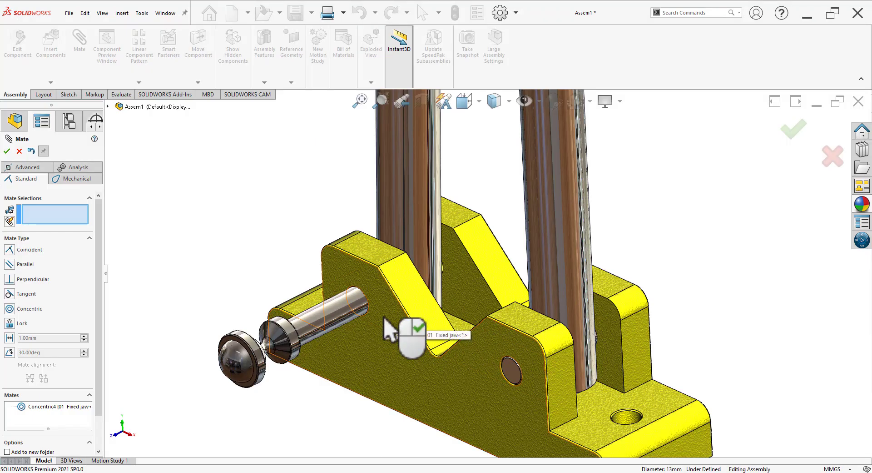
Add a Coincident mate between the fixed jaw face and the moving pin face.
{"action": "scroll", "coordinate": [387, 329], "scroll_direction": "up", "scroll_amount": 5}
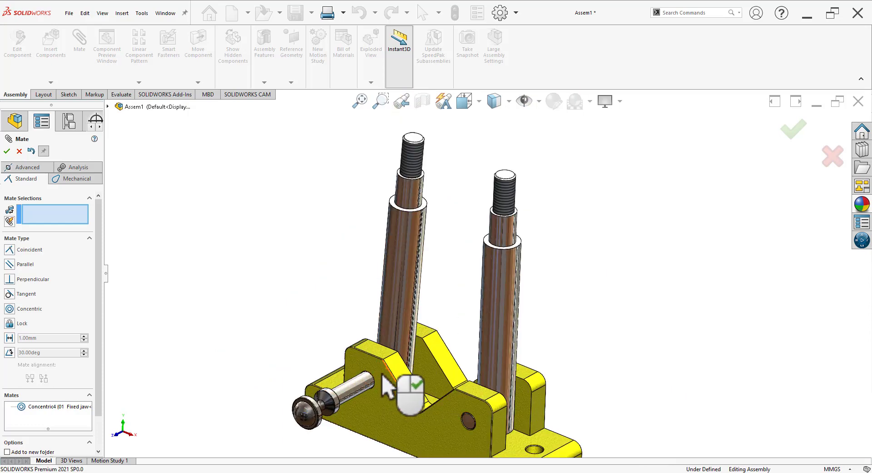
{"action": "scroll", "coordinate": [383, 377], "scroll_direction": "down", "scroll_amount": 3}
{"action": "left_click", "coordinate": [380, 351]}
{"action": "middle_click_drag", "start_coordinate": [347, 357], "coordinate": [298, 380]}
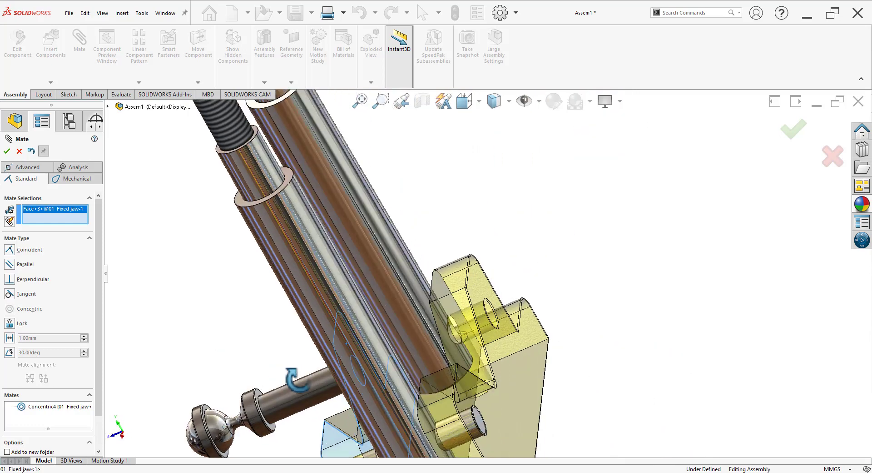
{"action": "scroll", "coordinate": [300, 386], "scroll_direction": "down", "scroll_amount": 3}
{"action": "left_click", "coordinate": [308, 402]}
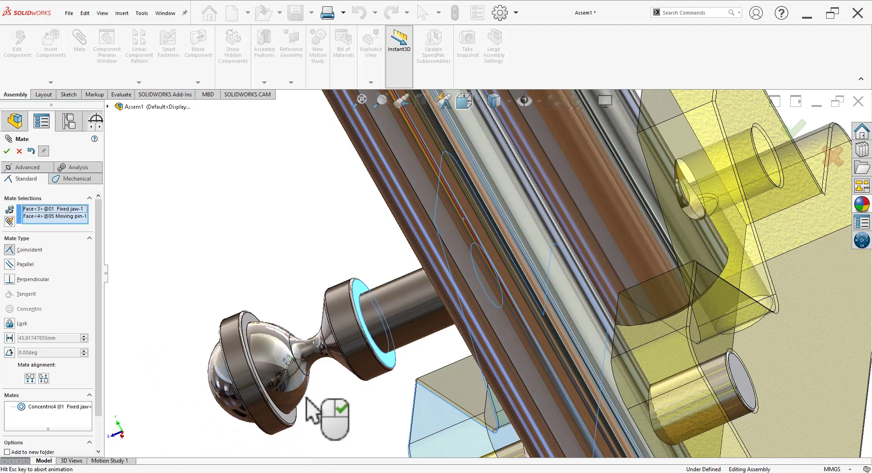
{"action": "scroll", "coordinate": [636, 250], "scroll_direction": "up", "scroll_amount": 3}
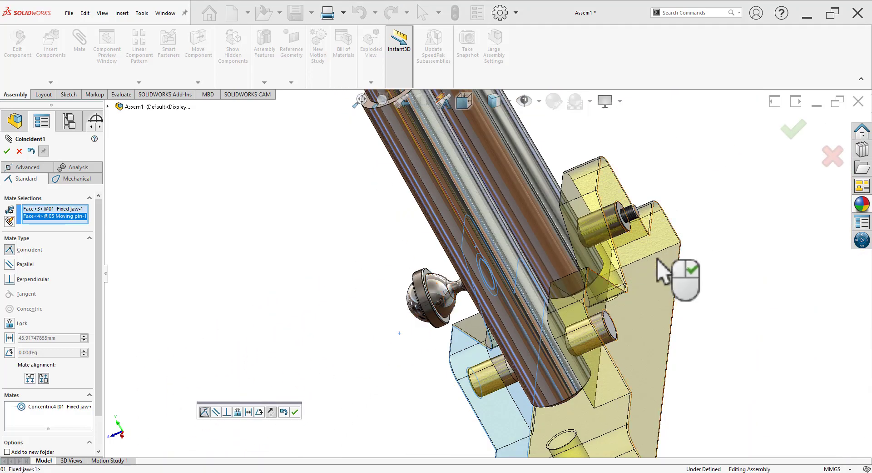
{"action": "left_click", "coordinate": [7, 151]}
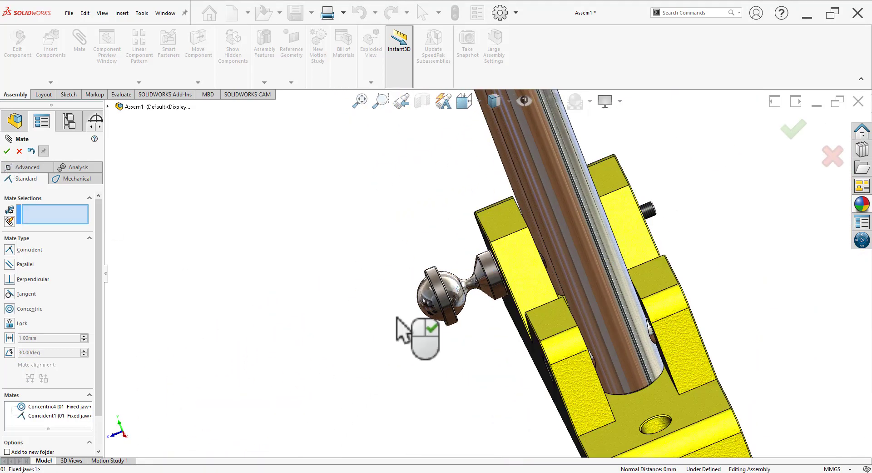
Close the mate tool and orbit the assembly to review the seated pin.
{"action": "scroll", "coordinate": [620, 247], "scroll_direction": "up", "scroll_amount": 3}
{"action": "middle_click_drag", "start_coordinate": [620, 248], "coordinate": [604, 264]}
{"action": "scroll", "coordinate": [602, 280], "scroll_direction": "down", "scroll_amount": 3}
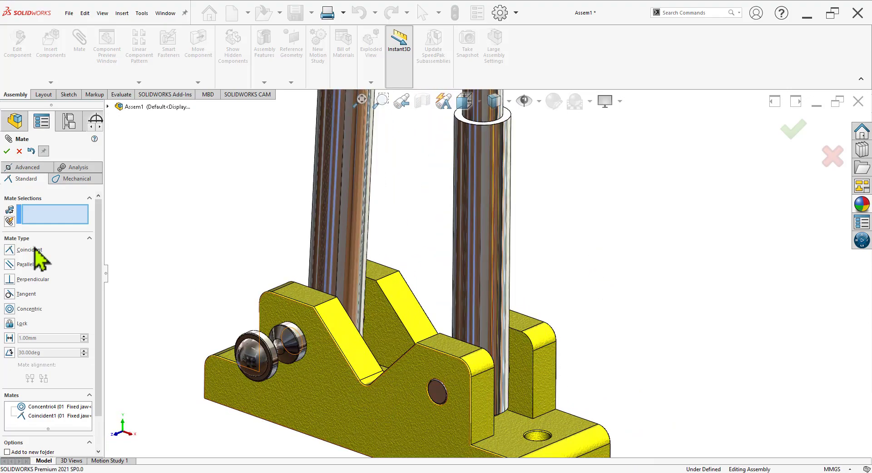
{"action": "key", "text": "Escape"}
{"action": "mouse_move", "coordinate": [460, 376]}
{"action": "middle_mouse_down"}
{"action": "mouse_move", "coordinate": [559, 341]}
{"action": "mouse_move", "coordinate": [468, 395]}
{"action": "mouse_move", "coordinate": [454, 431]}
{"action": "mouse_move", "coordinate": [430, 414]}
{"action": "mouse_move", "coordinate": [450, 410]}
{"action": "mouse_move", "coordinate": [423, 418]}
{"action": "mouse_move", "coordinate": [585, 302]}
{"action": "mouse_move", "coordinate": [532, 355]}
{"action": "mouse_move", "coordinate": [516, 312]}
{"action": "mouse_move", "coordinate": [531, 303]}
{"action": "middle_mouse_up"}
{"action": "scroll", "coordinate": [695, 205], "scroll_direction": "down", "scroll_amount": 3}
{"action": "scroll", "coordinate": [654, 261], "scroll_direction": "down", "scroll_amount": 3}
{"action": "scroll", "coordinate": [564, 284], "scroll_direction": "up", "scroll_amount": 5}
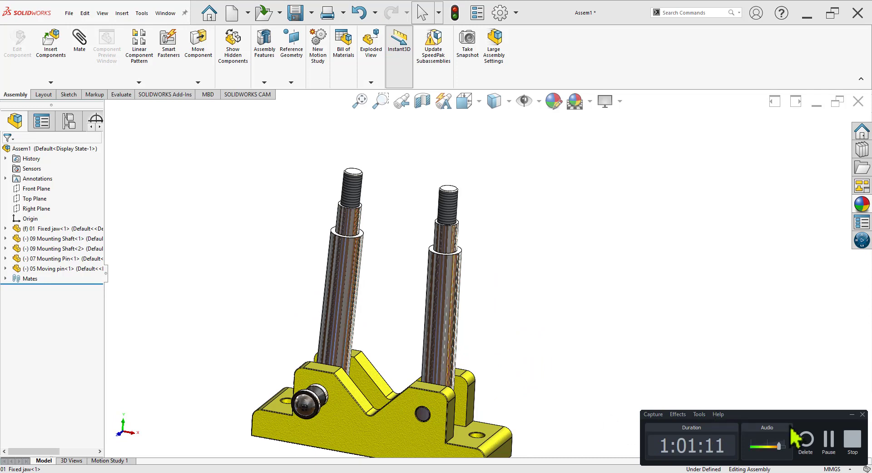
Pan the assembly drawing to show the T-handle, top nuts and upper balloons.
{"action": "left_click", "coordinate": [852, 414]}
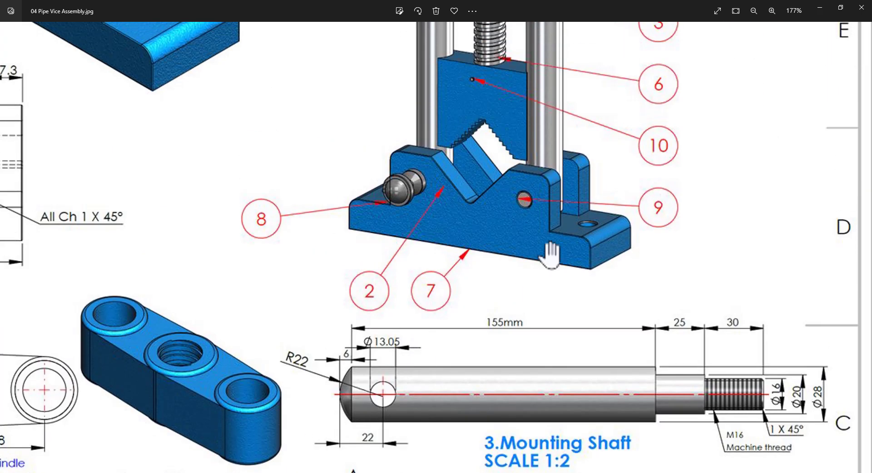
{"action": "left_click_drag", "start_coordinate": [549, 254], "coordinate": [503, 434]}
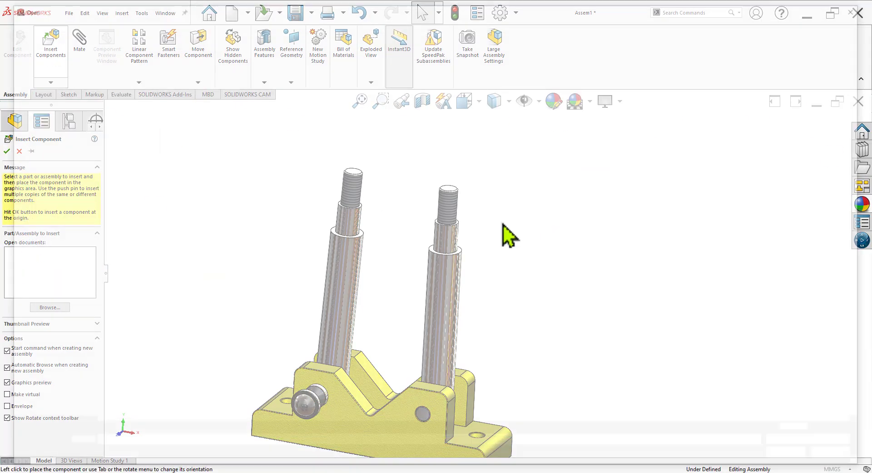
Insert the 03 Connecting wedge and make one end hole concentric with the first mounting shaft.
{"action": "double_click", "coordinate": [310, 119]}
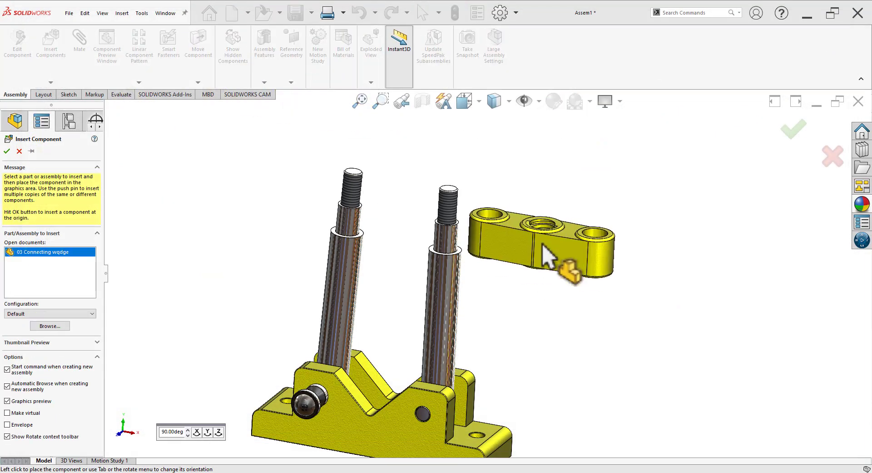
{"action": "left_click", "coordinate": [553, 263]}
{"action": "middle_click_drag", "start_coordinate": [554, 331], "coordinate": [522, 318]}
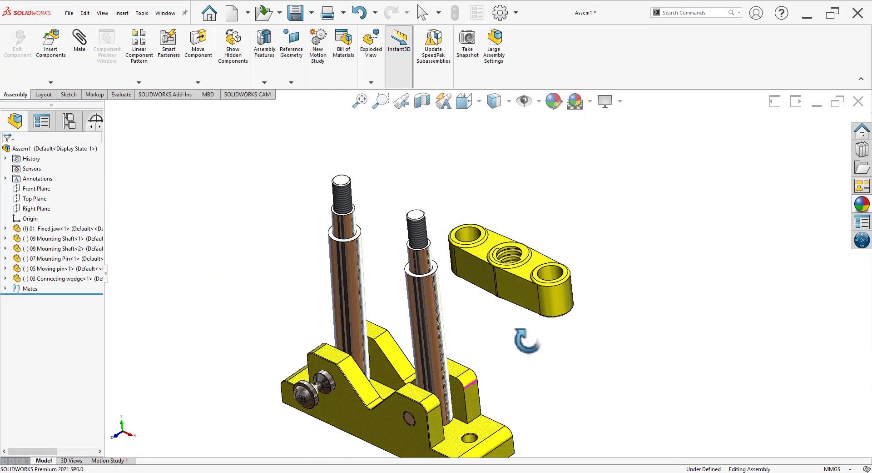
{"action": "scroll", "coordinate": [522, 325], "scroll_direction": "down", "scroll_amount": 3}
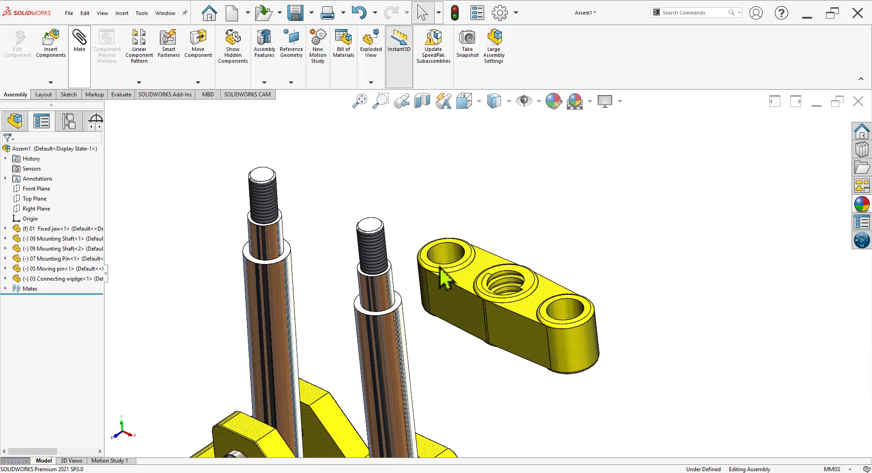
{"action": "left_click", "coordinate": [450, 255]}
{"action": "left_click", "coordinate": [278, 245]}
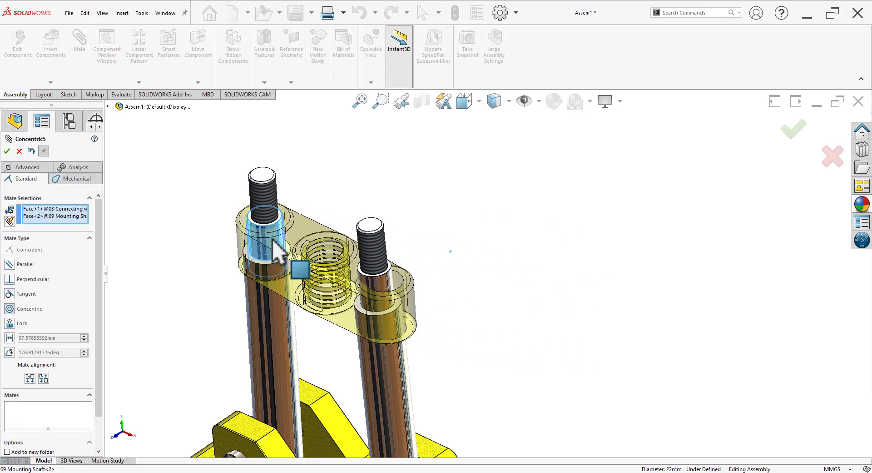
{"action": "left_click", "coordinate": [261, 218]}
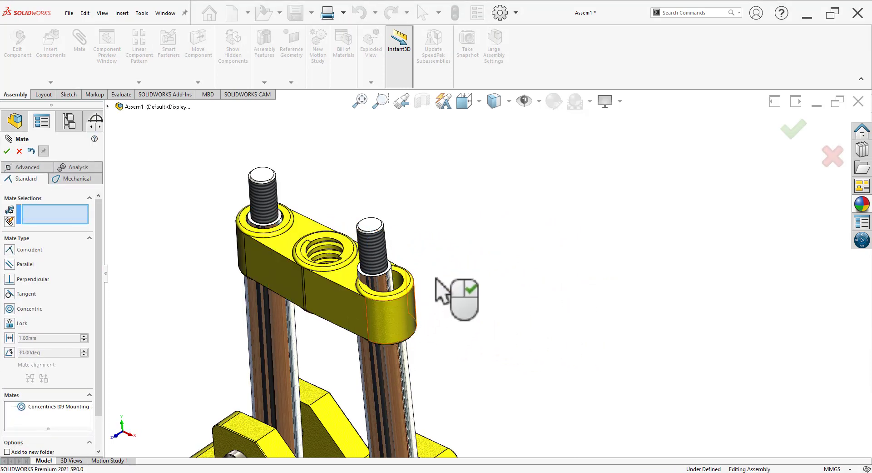
Make the wedge's other end hole concentric with the second mounting shaft.
{"action": "left_click_drag", "start_coordinate": [438, 282], "coordinate": [467, 204]}
{"action": "left_click", "coordinate": [432, 180]}
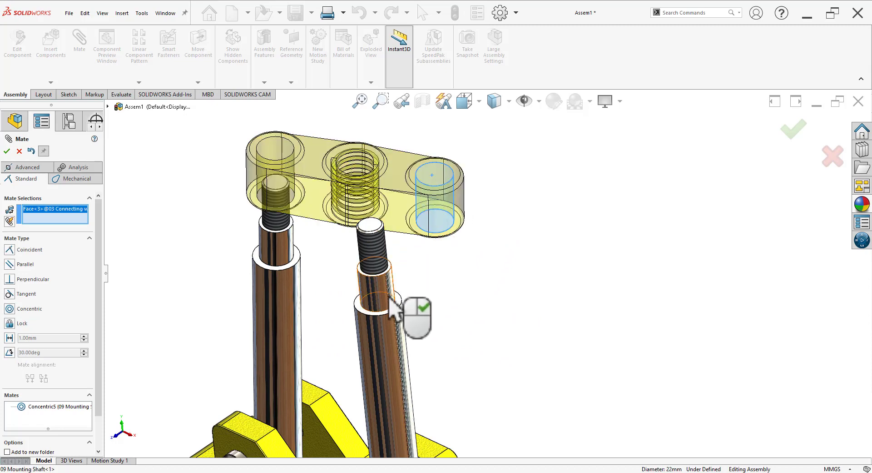
{"action": "left_click", "coordinate": [390, 301]}
{"action": "left_click", "coordinate": [377, 310]}
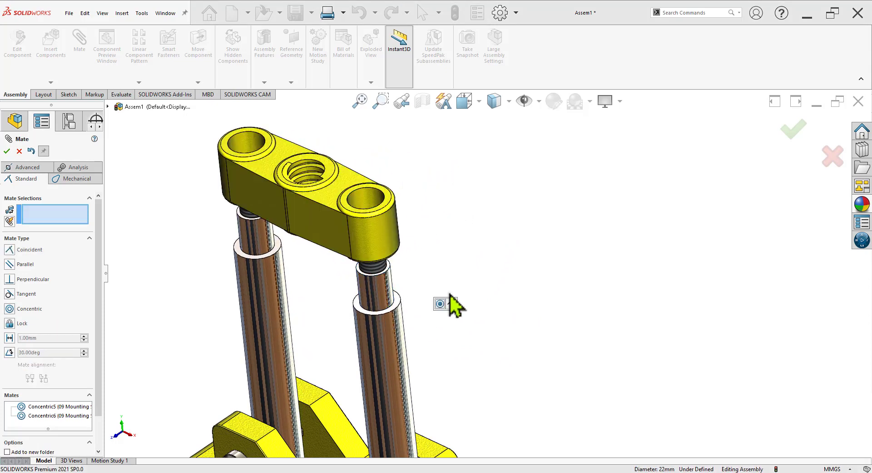
Seat the wedge's counterbore on the shaft shoulder with a Coincident mate.
{"action": "scroll", "coordinate": [434, 300], "scroll_direction": "down", "scroll_amount": 2}
{"action": "scroll", "coordinate": [433, 296], "scroll_direction": "down", "scroll_amount": 2}
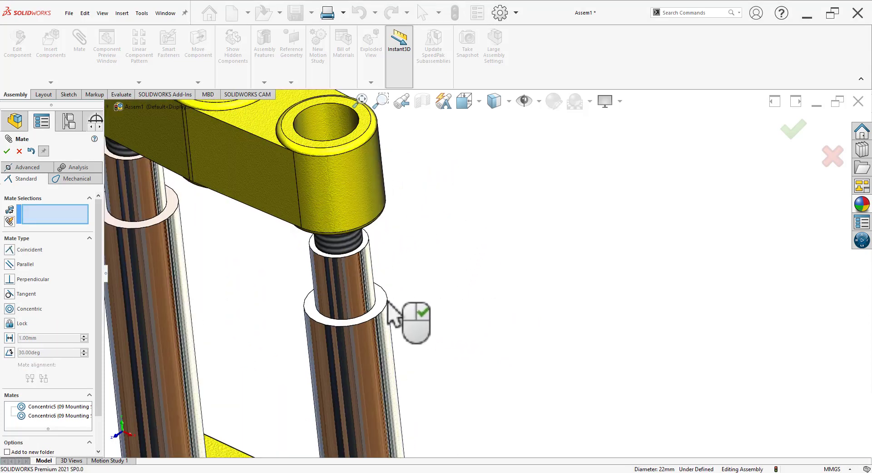
{"action": "left_click", "coordinate": [381, 302]}
{"action": "mouse_move", "coordinate": [460, 369]}
{"action": "middle_mouse_down"}
{"action": "mouse_move", "coordinate": [485, 185]}
{"action": "mouse_move", "coordinate": [399, 283]}
{"action": "middle_mouse_up"}
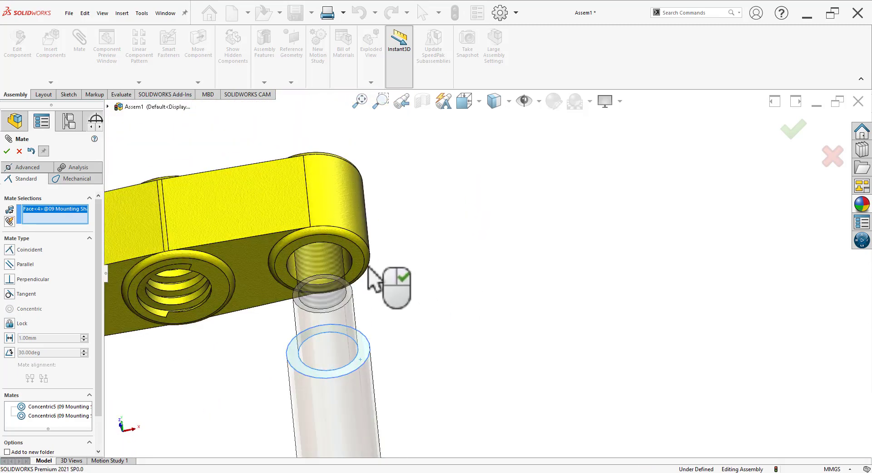
{"action": "left_click", "coordinate": [360, 268]}
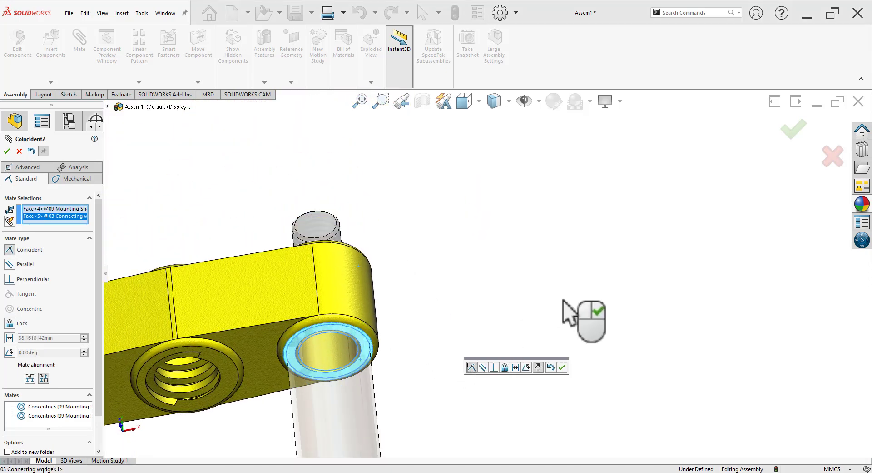
{"action": "left_click", "coordinate": [563, 367]}
{"action": "scroll", "coordinate": [536, 259], "scroll_direction": "up", "scroll_amount": 3}
{"action": "scroll", "coordinate": [520, 287], "scroll_direction": "up", "scroll_amount": 3}
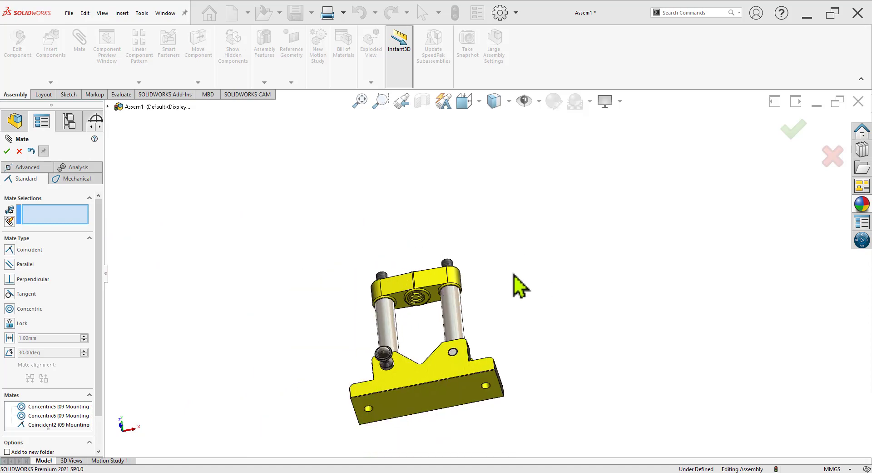
{"action": "mouse_move", "coordinate": [492, 413]}
{"action": "middle_mouse_down"}
{"action": "mouse_move", "coordinate": [484, 393]}
{"action": "mouse_move", "coordinate": [382, 457]}
{"action": "mouse_move", "coordinate": [518, 405]}
{"action": "mouse_move", "coordinate": [474, 365]}
{"action": "mouse_move", "coordinate": [510, 334]}
{"action": "mouse_move", "coordinate": [473, 395]}
{"action": "mouse_move", "coordinate": [472, 375]}
{"action": "middle_mouse_up"}
Close the Mate PropertyManager and return to the assembly feature tree.
{"action": "scroll", "coordinate": [474, 365], "scroll_direction": "down", "scroll_amount": 3}
{"action": "left_click", "coordinate": [8, 152]}
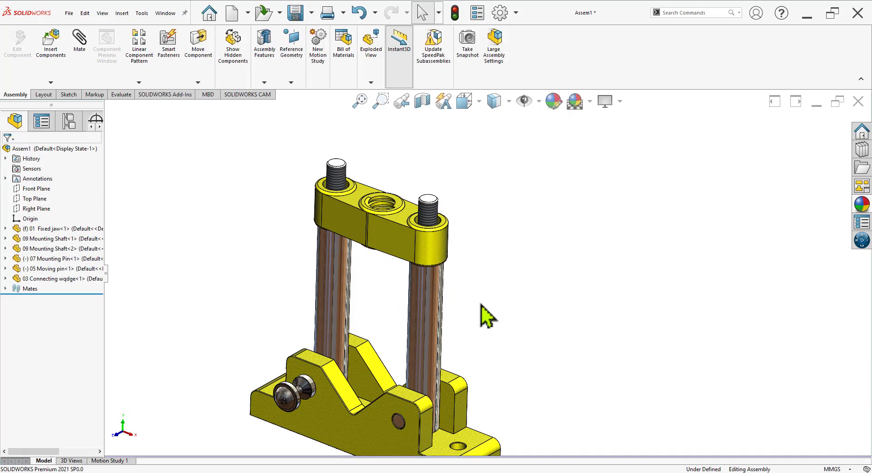
{"action": "scroll", "coordinate": [491, 300], "scroll_direction": "up", "scroll_amount": 3}
{"action": "scroll", "coordinate": [497, 292], "scroll_direction": "down", "scroll_amount": 3}
Select a mounting shaft and the connecting wedge to confirm both are fully defined.
{"action": "mouse_move", "coordinate": [497, 292]}
{"action": "middle_mouse_down"}
{"action": "mouse_move", "coordinate": [508, 292]}
{"action": "mouse_move", "coordinate": [434, 268]}
{"action": "middle_mouse_up"}
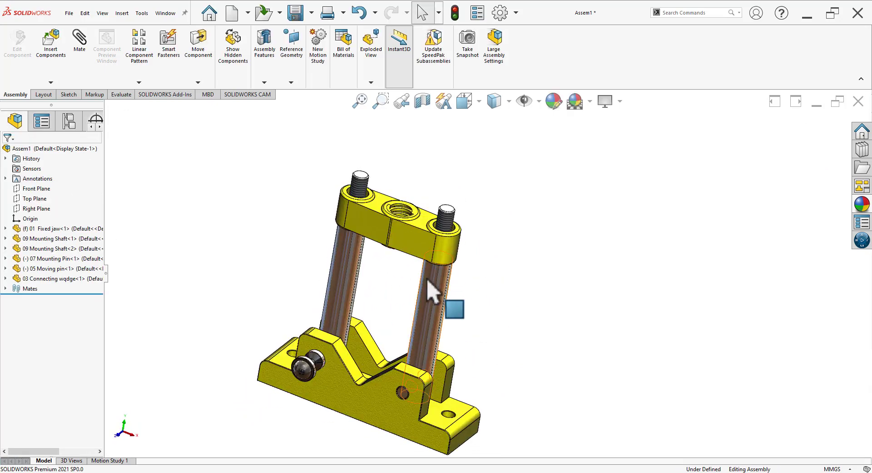
{"action": "left_click", "coordinate": [425, 288]}
{"action": "left_click", "coordinate": [480, 301]}
{"action": "left_click", "coordinate": [422, 252]}
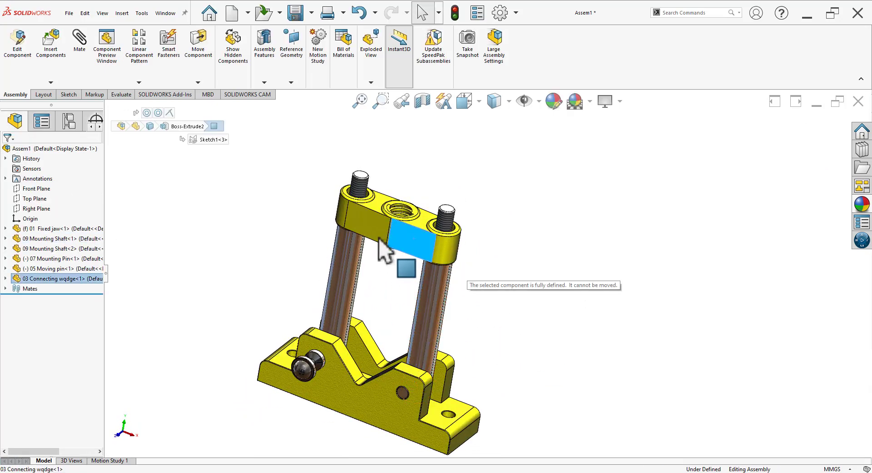
{"action": "left_click", "coordinate": [484, 311]}
Orbit and zoom around the top of the wedge to inspect the protruding shaft ends.
{"action": "scroll", "coordinate": [481, 306], "scroll_direction": "down", "scroll_amount": 3}
{"action": "mouse_move", "coordinate": [480, 305]}
{"action": "middle_mouse_down"}
{"action": "mouse_move", "coordinate": [534, 197]}
{"action": "mouse_move", "coordinate": [454, 351]}
{"action": "mouse_move", "coordinate": [458, 448]}
{"action": "middle_mouse_up"}
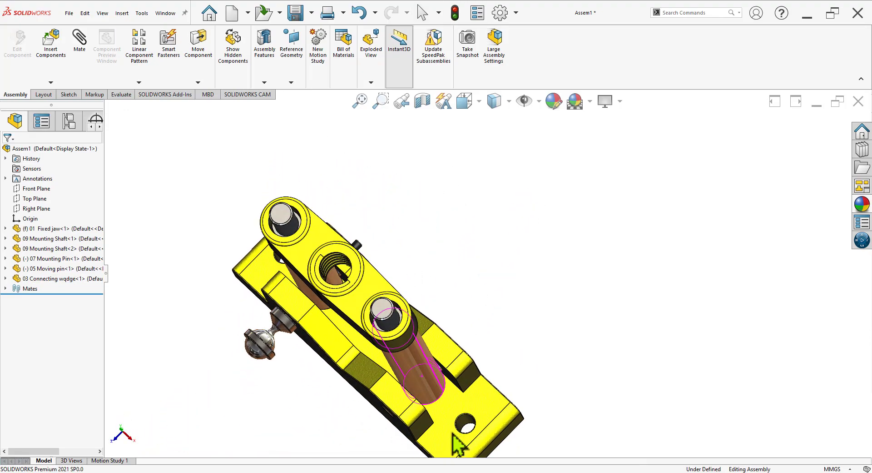
{"action": "scroll", "coordinate": [409, 400], "scroll_direction": "down", "scroll_amount": 5}
{"action": "mouse_move", "coordinate": [399, 389]}
{"action": "middle_mouse_down"}
{"action": "mouse_move", "coordinate": [390, 414]}
{"action": "mouse_move", "coordinate": [393, 445]}
{"action": "mouse_move", "coordinate": [395, 347]}
{"action": "mouse_move", "coordinate": [432, 302]}
{"action": "mouse_move", "coordinate": [425, 344]}
{"action": "mouse_move", "coordinate": [473, 380]}
{"action": "mouse_move", "coordinate": [483, 263]}
{"action": "mouse_move", "coordinate": [516, 234]}
{"action": "mouse_move", "coordinate": [447, 418]}
{"action": "mouse_move", "coordinate": [496, 224]}
{"action": "mouse_move", "coordinate": [481, 302]}
{"action": "mouse_move", "coordinate": [429, 409]}
{"action": "mouse_move", "coordinate": [444, 355]}
{"action": "mouse_move", "coordinate": [445, 403]}
{"action": "middle_mouse_up"}
{"action": "scroll", "coordinate": [389, 400], "scroll_direction": "up", "scroll_amount": 3}
{"action": "scroll", "coordinate": [434, 363], "scroll_direction": "down", "scroll_amount": 5}
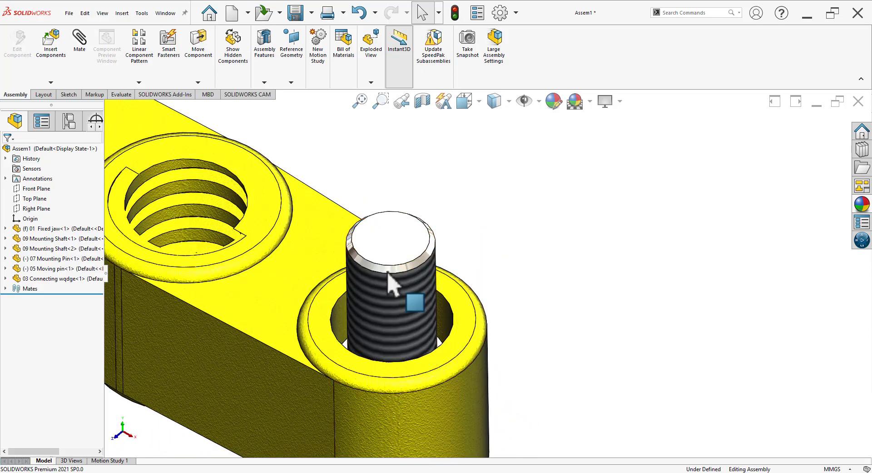
{"action": "scroll", "coordinate": [486, 318], "scroll_direction": "up", "scroll_amount": 5}
{"action": "scroll", "coordinate": [395, 213], "scroll_direction": "down", "scroll_amount": 4}
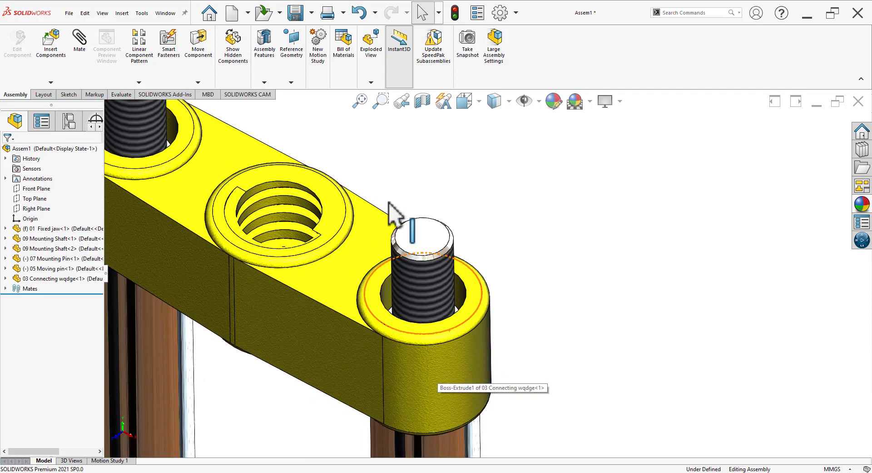
Apply a Front Plane section view and orbit to inspect the wedge seated on both shafts.
{"action": "left_click", "coordinate": [422, 101]}
{"action": "mouse_move", "coordinate": [497, 259]}
{"action": "middle_mouse_down"}
{"action": "mouse_move", "coordinate": [473, 255]}
{"action": "mouse_move", "coordinate": [522, 293]}
{"action": "mouse_move", "coordinate": [430, 284]}
{"action": "middle_mouse_up"}
{"action": "scroll", "coordinate": [474, 380], "scroll_direction": "down", "scroll_amount": 3}
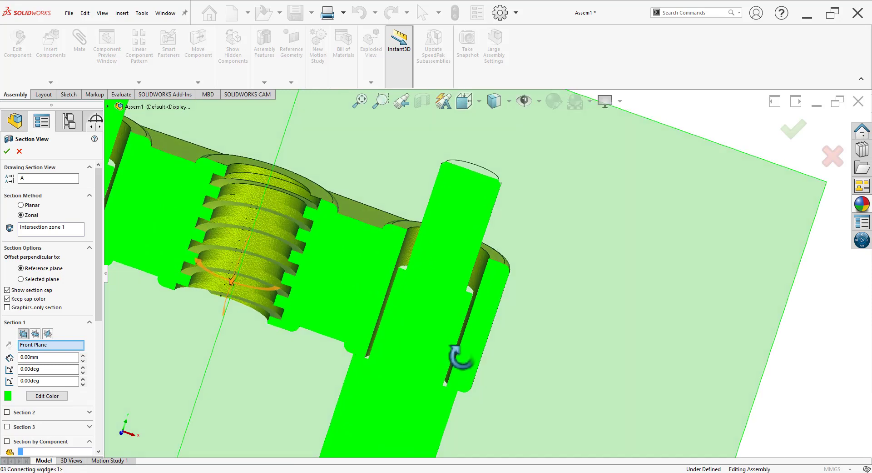
{"action": "scroll", "coordinate": [465, 354], "scroll_direction": "down", "scroll_amount": 3}
{"action": "scroll", "coordinate": [454, 354], "scroll_direction": "down", "scroll_amount": 2}
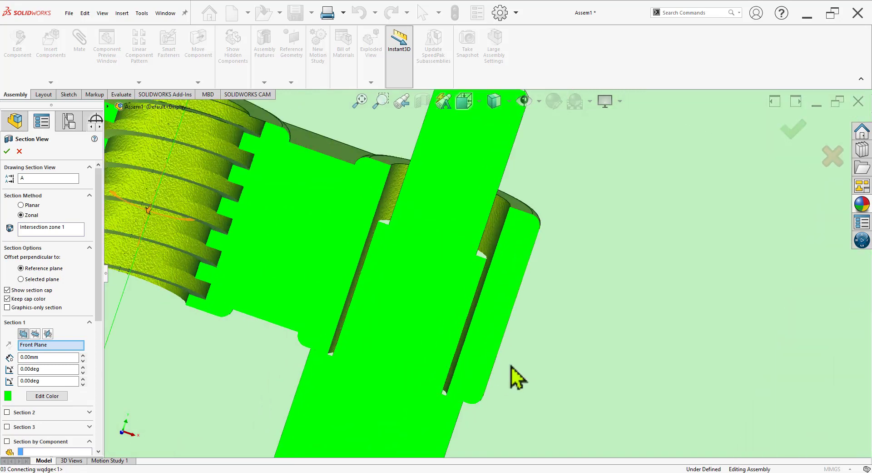
{"action": "scroll", "coordinate": [477, 352], "scroll_direction": "up", "scroll_amount": 4}
{"action": "mouse_move", "coordinate": [438, 336]}
{"action": "middle_mouse_down"}
{"action": "mouse_move", "coordinate": [505, 246]}
{"action": "mouse_move", "coordinate": [512, 314]}
{"action": "mouse_move", "coordinate": [517, 303]}
{"action": "mouse_move", "coordinate": [477, 311]}
{"action": "middle_mouse_up"}
{"action": "scroll", "coordinate": [477, 312], "scroll_direction": "up", "scroll_amount": 4}
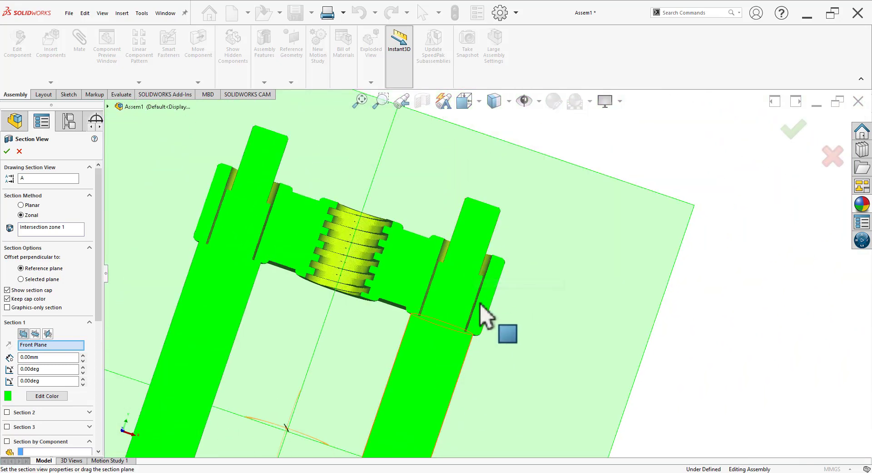
{"action": "scroll", "coordinate": [482, 307], "scroll_direction": "down", "scroll_amount": 2}
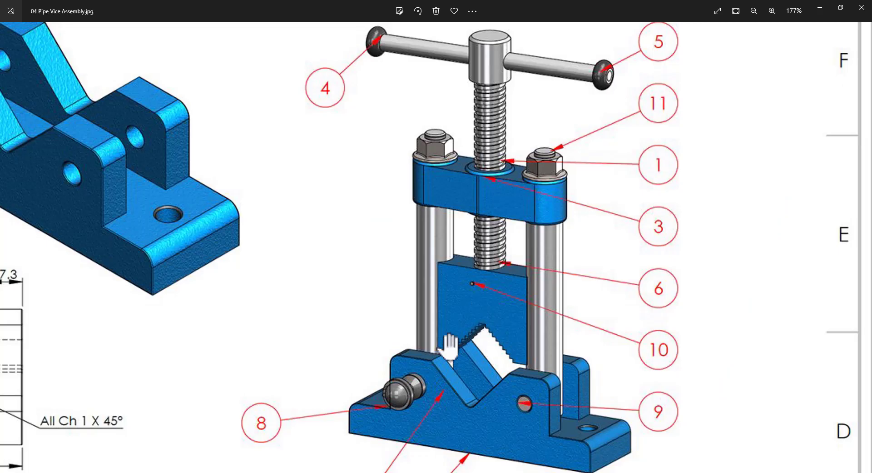
Pan across the Mounting Shaft, Knob and Turning Shaft views, then zoom out to 68%.
{"action": "left_click_drag", "start_coordinate": [448, 347], "coordinate": [584, 15]}
{"action": "left_click_drag", "start_coordinate": [470, 300], "coordinate": [331, 211]}
{"action": "left_click_drag", "start_coordinate": [308, 286], "coordinate": [288, 229]}
{"action": "mouse_move", "coordinate": [308, 178]}
{"action": "left_mouse_down"}
{"action": "mouse_move", "coordinate": [321, 237]}
{"action": "mouse_move", "coordinate": [359, 278]}
{"action": "left_mouse_up"}
{"action": "scroll", "coordinate": [347, 279], "scroll_direction": "down", "scroll_amount": 5}
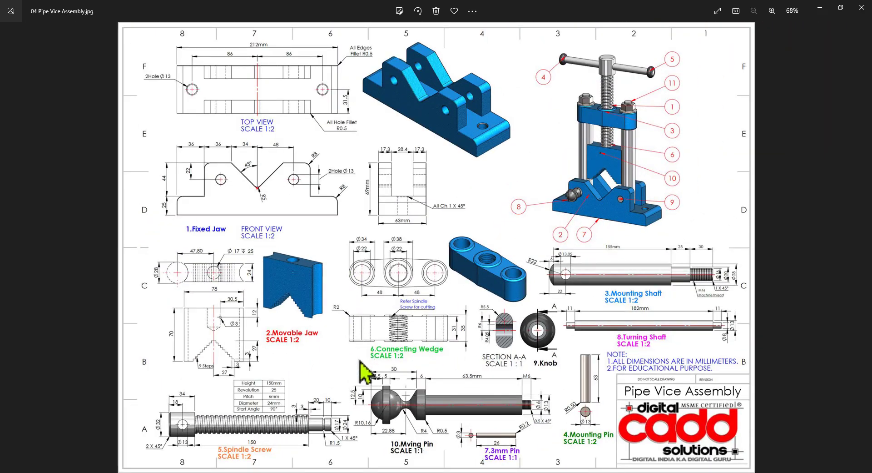
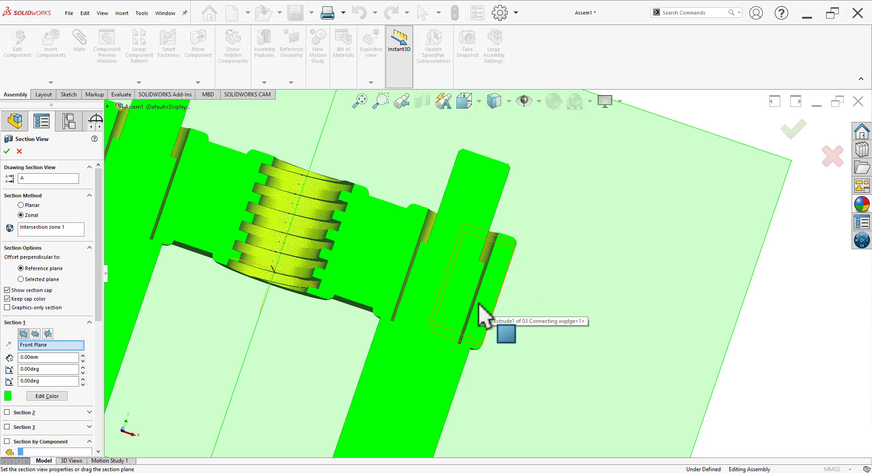
Enlarge the Pipe Vice Assembly drawing in Photos to 146% and pan to the Mounting Shaft detail.
{"action": "key", "text": "alt+Tab"}
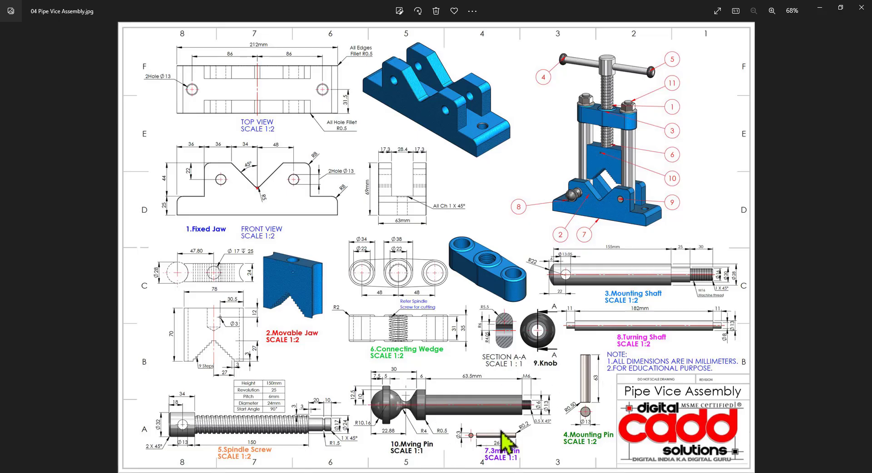
{"action": "scroll", "coordinate": [717, 302], "scroll_direction": "up", "scroll_amount": 2}
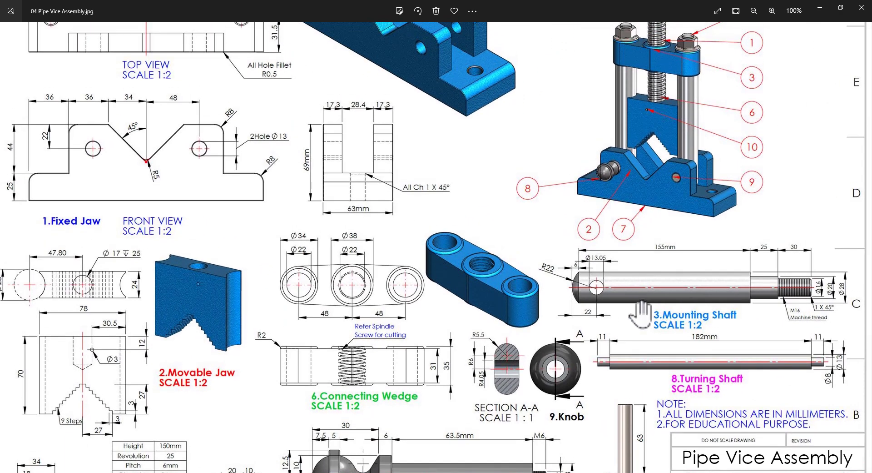
{"action": "scroll", "coordinate": [813, 309], "scroll_direction": "up", "scroll_amount": 2}
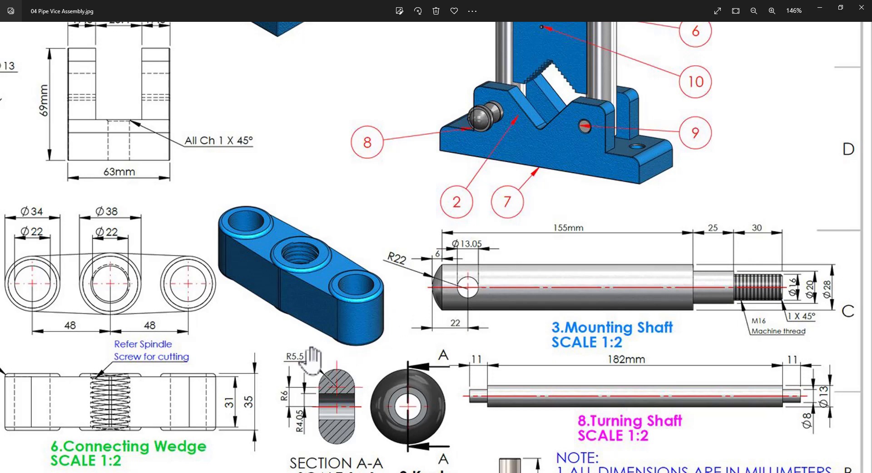
{"action": "left_click_drag", "start_coordinate": [313, 359], "coordinate": [384, 312]}
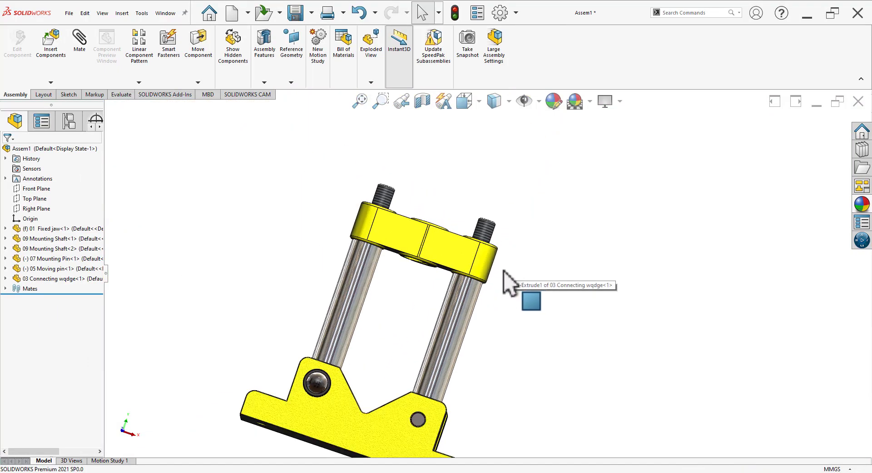
Open the mounting shaft part, set its stepped section length to 35, rebuild, and close it.
{"action": "left_click", "coordinate": [477, 304]}
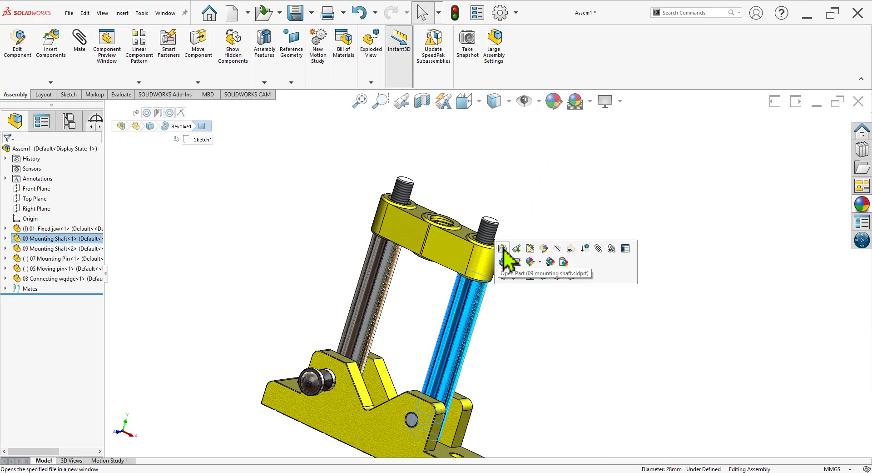
{"action": "left_click", "coordinate": [503, 248]}
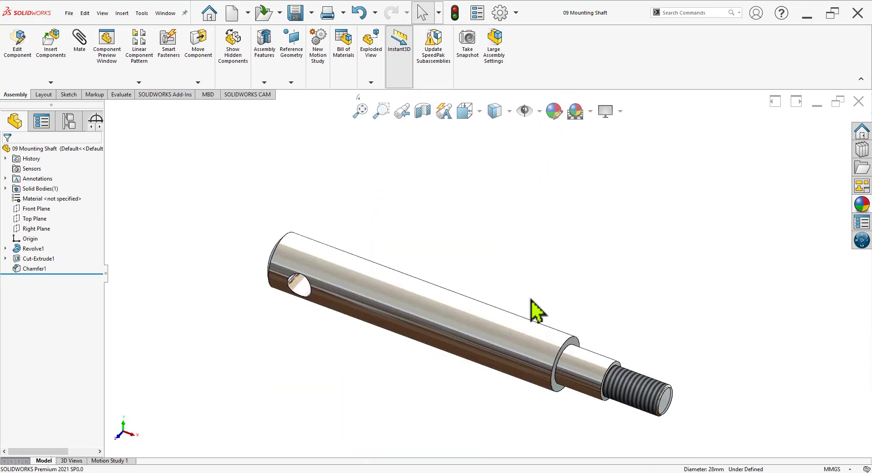
{"action": "left_click", "coordinate": [591, 377]}
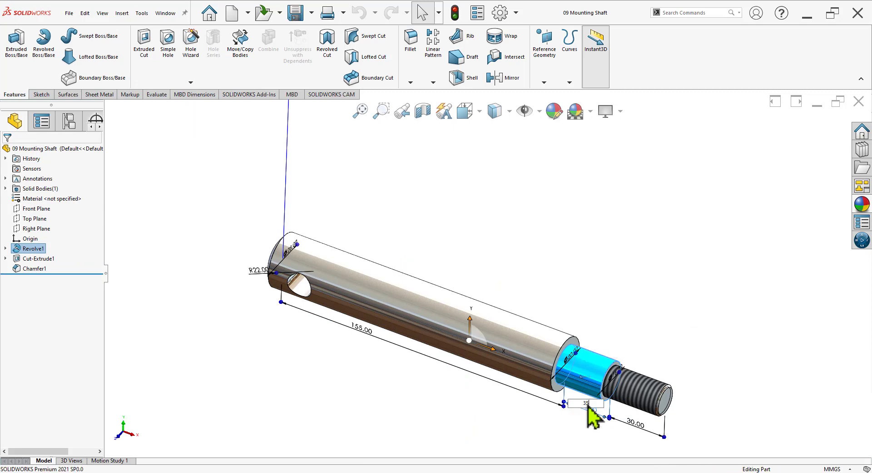
{"action": "key", "text": "Return"}
{"action": "left_click", "coordinate": [641, 290]}
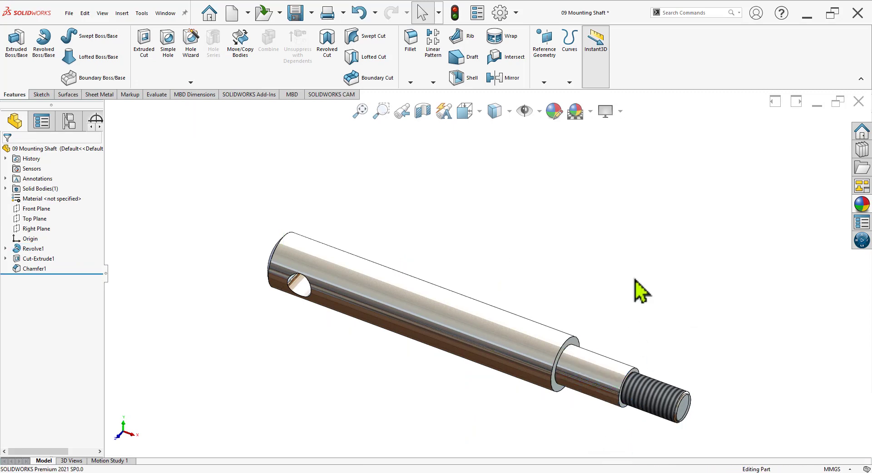
{"action": "left_click", "coordinate": [859, 101]}
{"action": "left_click", "coordinate": [107, 52]}
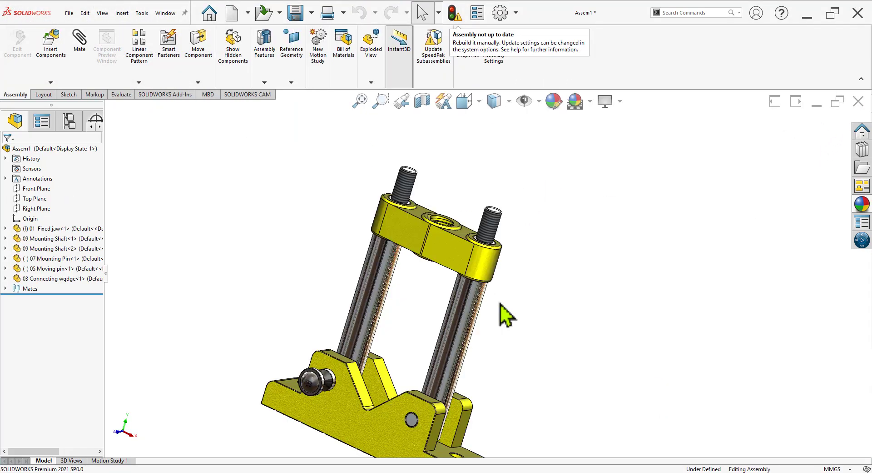
{"action": "scroll", "coordinate": [505, 281], "scroll_direction": "down", "scroll_amount": 6}
{"action": "mouse_move", "coordinate": [487, 331]}
{"action": "middle_mouse_down"}
{"action": "mouse_move", "coordinate": [450, 407]}
{"action": "mouse_move", "coordinate": [463, 334]}
{"action": "middle_mouse_up"}
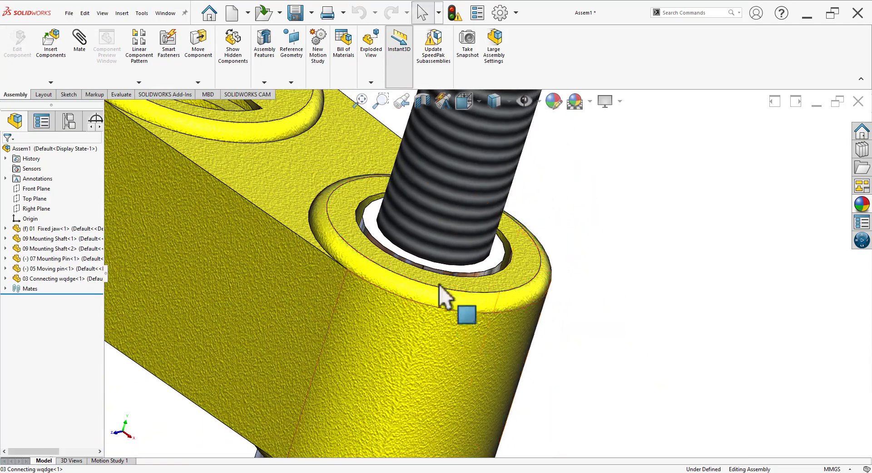
{"action": "scroll", "coordinate": [407, 236], "scroll_direction": "up", "scroll_amount": 3}
{"action": "scroll", "coordinate": [429, 223], "scroll_direction": "up", "scroll_amount": 5}
{"action": "scroll", "coordinate": [477, 277], "scroll_direction": "up", "scroll_amount": 3}
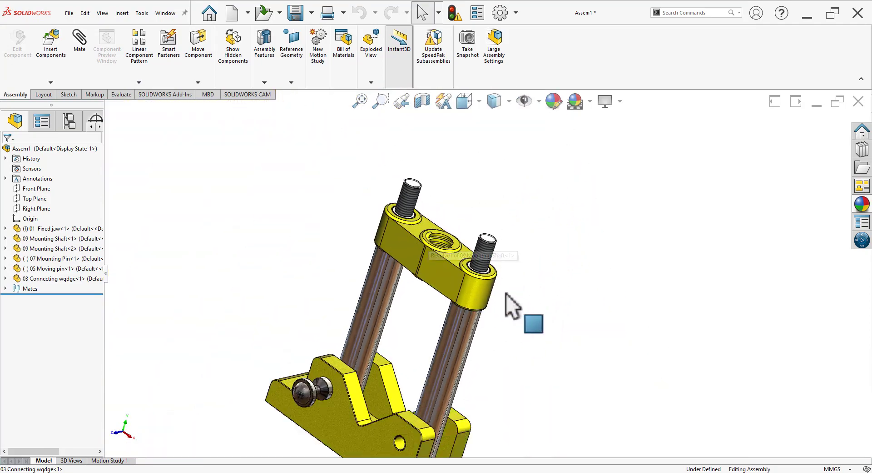
{"action": "mouse_move", "coordinate": [510, 301]}
{"action": "middle_mouse_down"}
{"action": "mouse_move", "coordinate": [509, 256]}
{"action": "mouse_move", "coordinate": [522, 255]}
{"action": "mouse_move", "coordinate": [514, 321]}
{"action": "middle_mouse_up"}
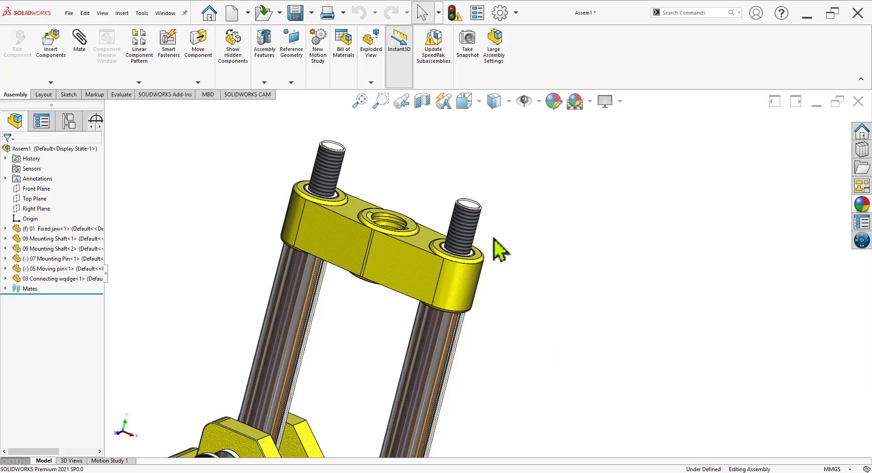
{"action": "scroll", "coordinate": [486, 259], "scroll_direction": "down", "scroll_amount": 5}
{"action": "middle_click_drag", "start_coordinate": [472, 268], "coordinate": [468, 270]}
{"action": "scroll", "coordinate": [454, 282], "scroll_direction": "down", "scroll_amount": 5}
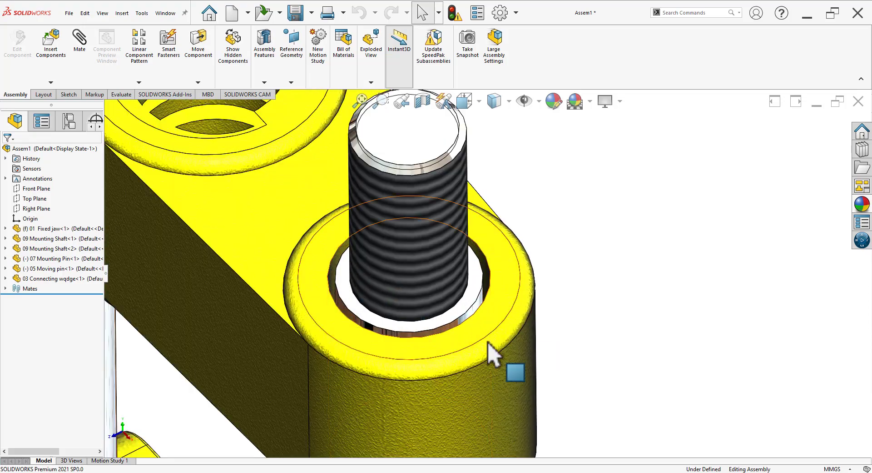
{"action": "scroll", "coordinate": [399, 300], "scroll_direction": "up", "scroll_amount": 5}
{"action": "middle_click_drag", "start_coordinate": [458, 321], "coordinate": [510, 341]}
{"action": "scroll", "coordinate": [541, 272], "scroll_direction": "down", "scroll_amount": 3}
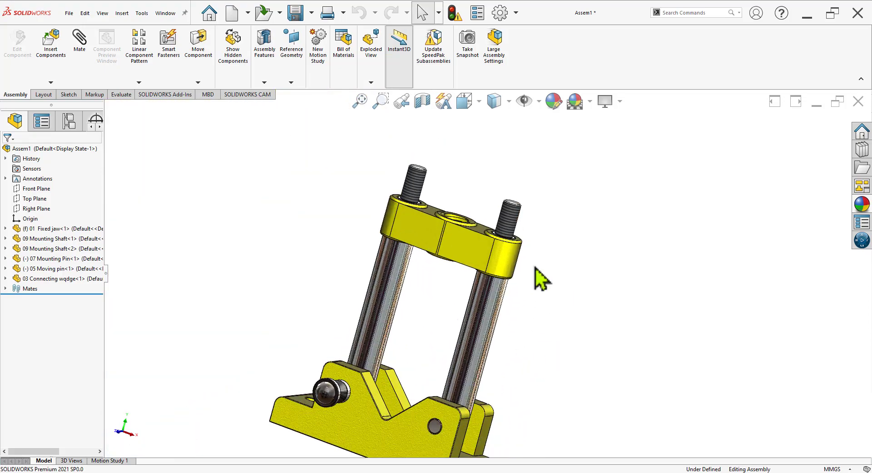
{"action": "mouse_move", "coordinate": [542, 273]}
{"action": "middle_mouse_down"}
{"action": "mouse_move", "coordinate": [566, 254]}
{"action": "mouse_move", "coordinate": [557, 255]}
{"action": "mouse_move", "coordinate": [544, 305]}
{"action": "middle_mouse_up"}
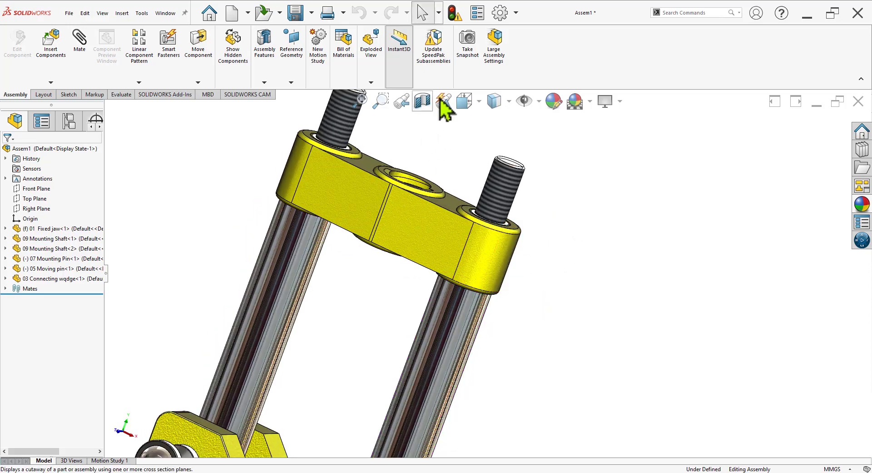
{"action": "left_click", "coordinate": [423, 103]}
{"action": "scroll", "coordinate": [523, 272], "scroll_direction": "down", "scroll_amount": 3}
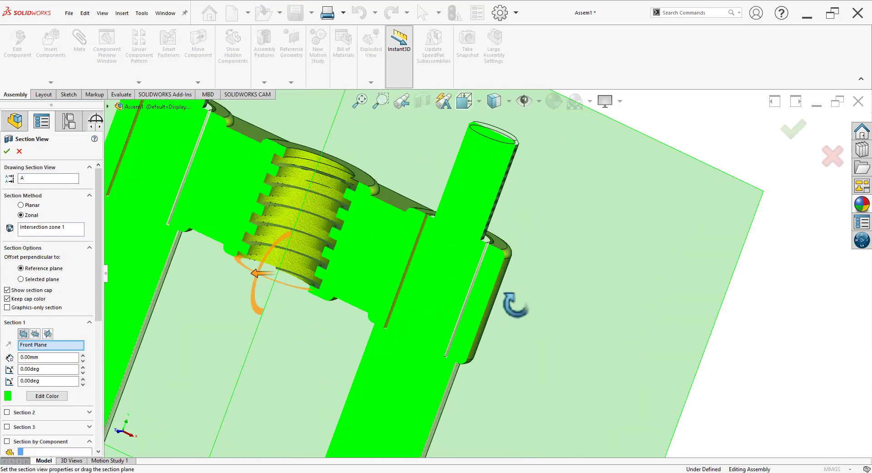
{"action": "scroll", "coordinate": [522, 295], "scroll_direction": "down", "scroll_amount": 2}
{"action": "scroll", "coordinate": [502, 265], "scroll_direction": "down", "scroll_amount": 1}
{"action": "scroll", "coordinate": [513, 254], "scroll_direction": "down", "scroll_amount": 3}
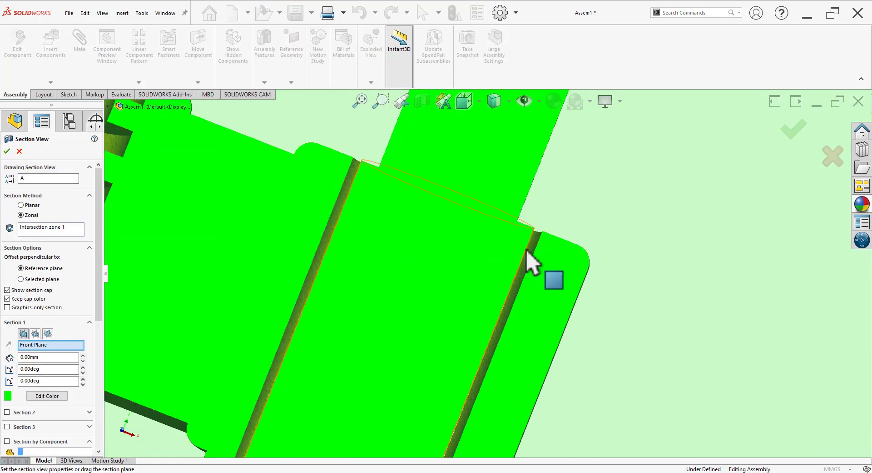
{"action": "scroll", "coordinate": [514, 259], "scroll_direction": "up", "scroll_amount": 3}
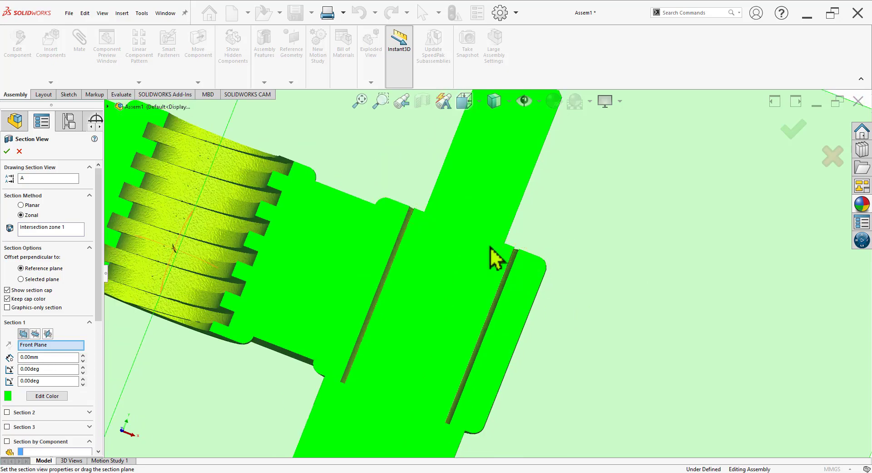
{"action": "left_click", "coordinate": [22, 152]}
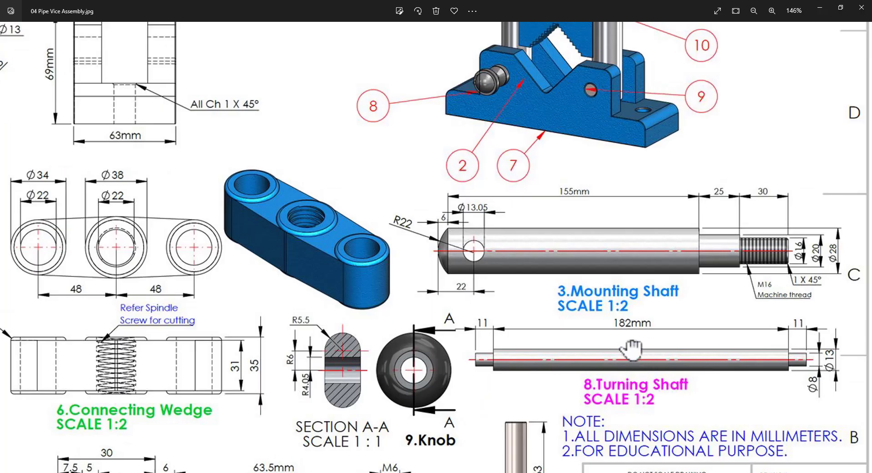
Pan the drawing along the turning and mounting shaft dimensions, then orbit the vice into full view.
{"action": "left_click_drag", "start_coordinate": [632, 349], "coordinate": [626, 351]}
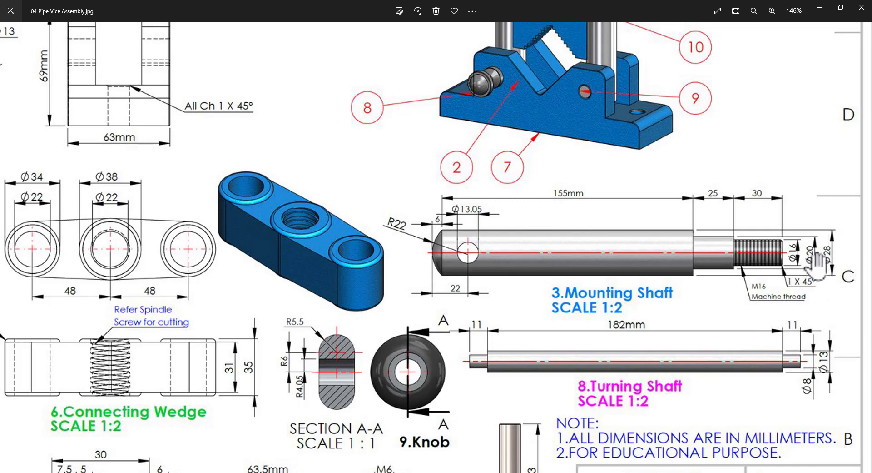
{"action": "left_click_drag", "start_coordinate": [307, 278], "coordinate": [416, 273]}
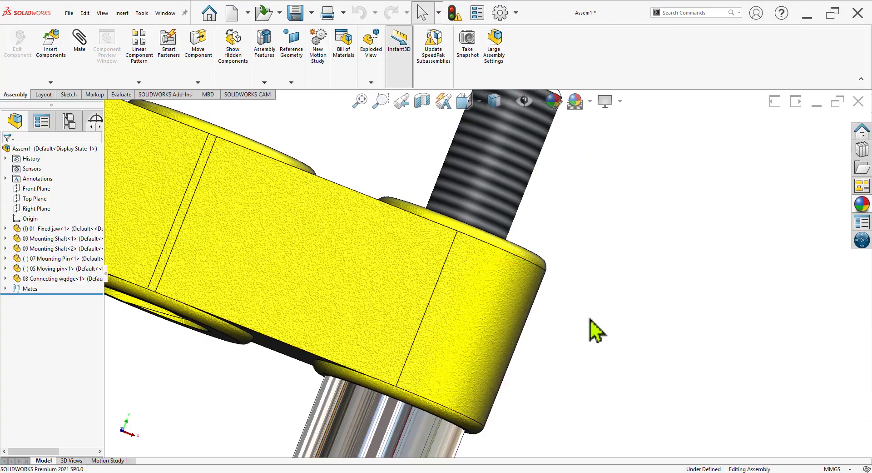
{"action": "scroll", "coordinate": [582, 322], "scroll_direction": "up", "scroll_amount": 5}
{"action": "mouse_move", "coordinate": [569, 314]}
{"action": "middle_mouse_down"}
{"action": "mouse_move", "coordinate": [522, 340]}
{"action": "mouse_move", "coordinate": [454, 350]}
{"action": "middle_mouse_up"}
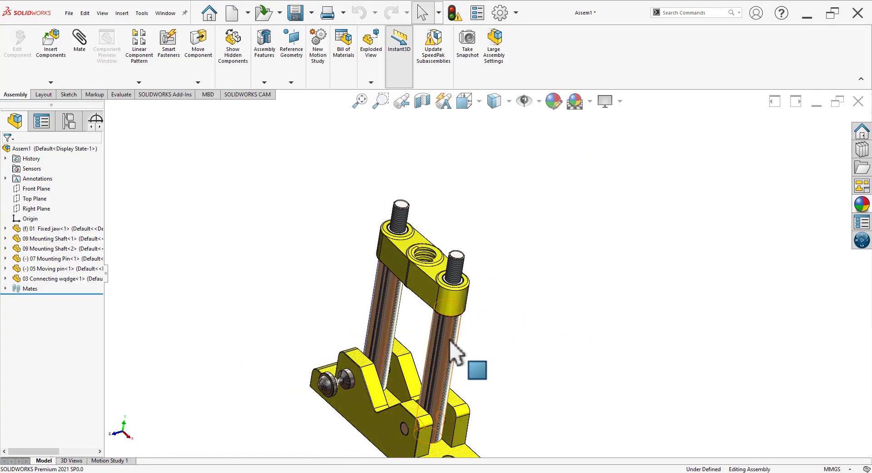
Show the mounting shaft's revolve dimensions and compare them with the shaft details on the drawing.
{"action": "left_click", "coordinate": [451, 341]}
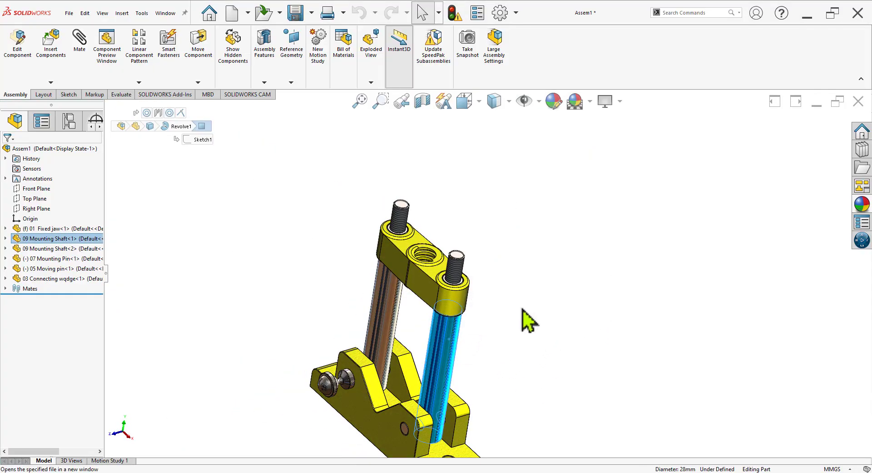
{"action": "left_click", "coordinate": [609, 383]}
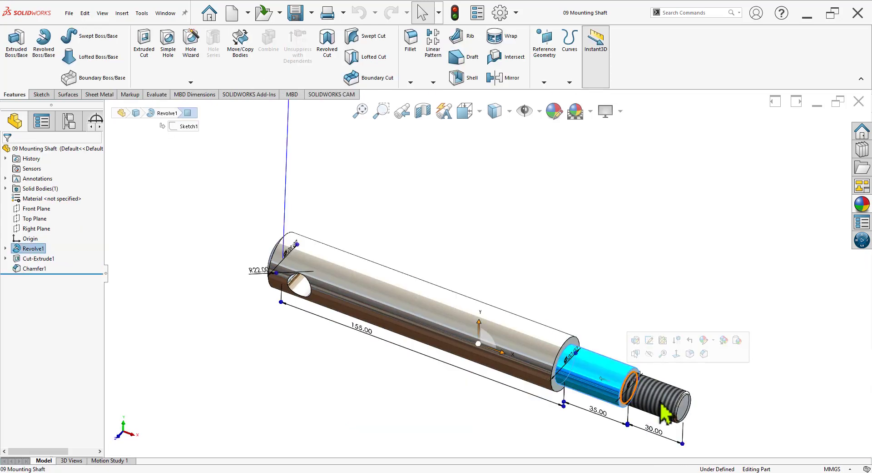
{"action": "mouse_move", "coordinate": [572, 269]}
{"action": "middle_mouse_down"}
{"action": "mouse_move", "coordinate": [553, 222]}
{"action": "mouse_move", "coordinate": [572, 260]}
{"action": "middle_mouse_up"}
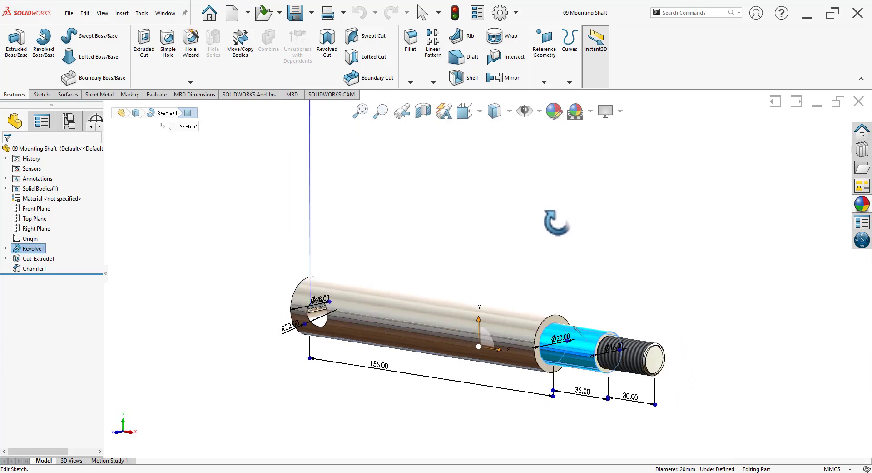
{"action": "scroll", "coordinate": [637, 386], "scroll_direction": "down", "scroll_amount": 3}
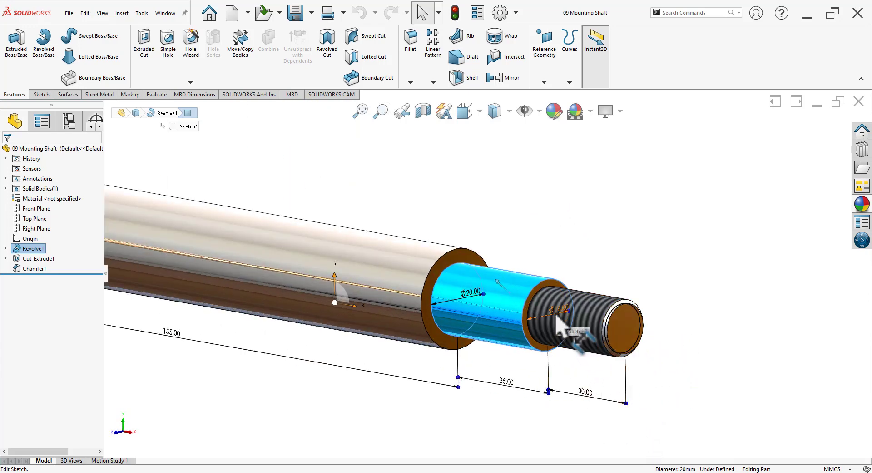
{"action": "key", "text": "alt+Tab"}
{"action": "left_click_drag", "start_coordinate": [415, 295], "coordinate": [383, 293]}
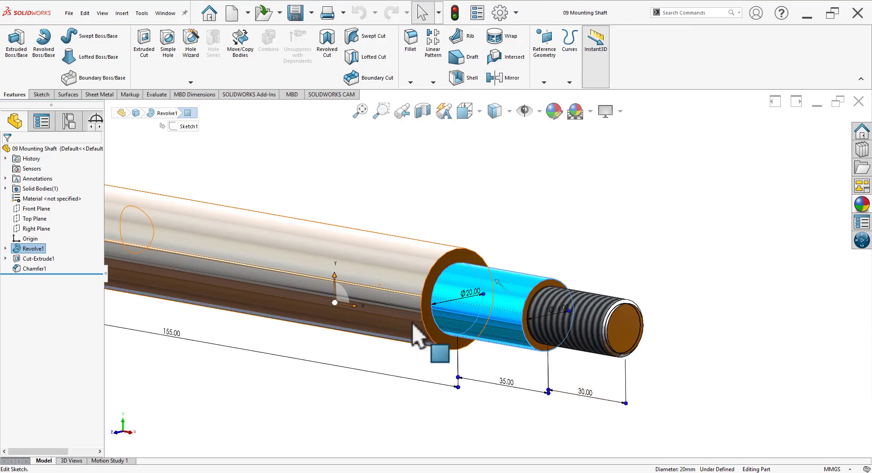
Edit the shaft's revolve sketch, changing the Ø20 diameter to 22, then return to Assem1.
{"action": "left_click", "coordinate": [404, 251]}
{"action": "left_click", "coordinate": [440, 206]}
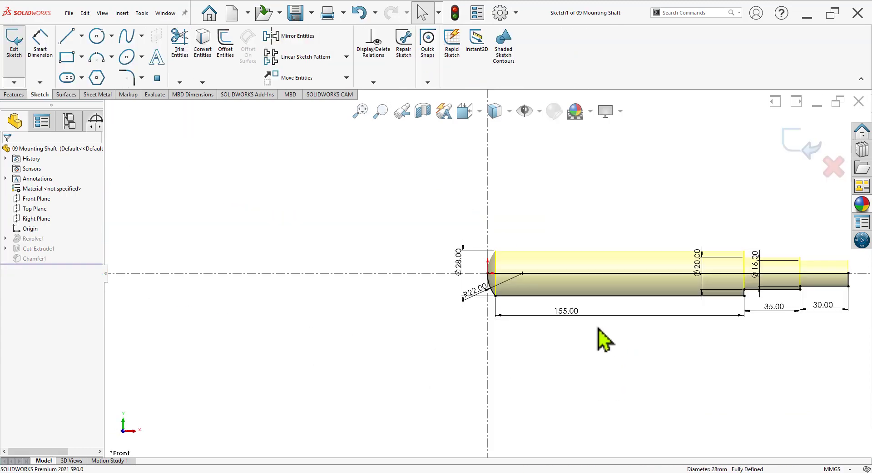
{"action": "scroll", "coordinate": [648, 331], "scroll_direction": "up", "scroll_amount": 3}
{"action": "scroll", "coordinate": [682, 293], "scroll_direction": "down", "scroll_amount": 3}
{"action": "scroll", "coordinate": [575, 314], "scroll_direction": "down", "scroll_amount": 3}
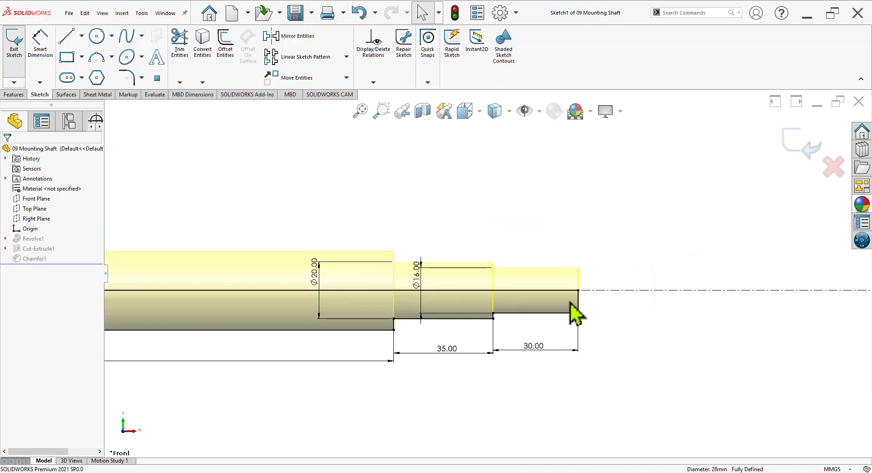
{"action": "left_click_drag", "start_coordinate": [427, 278], "coordinate": [638, 301]}
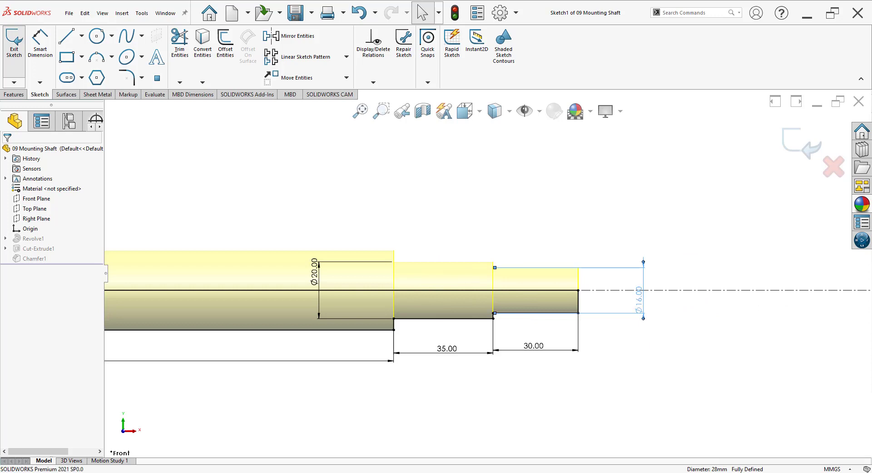
{"action": "left_click_drag", "start_coordinate": [319, 290], "coordinate": [602, 241]}
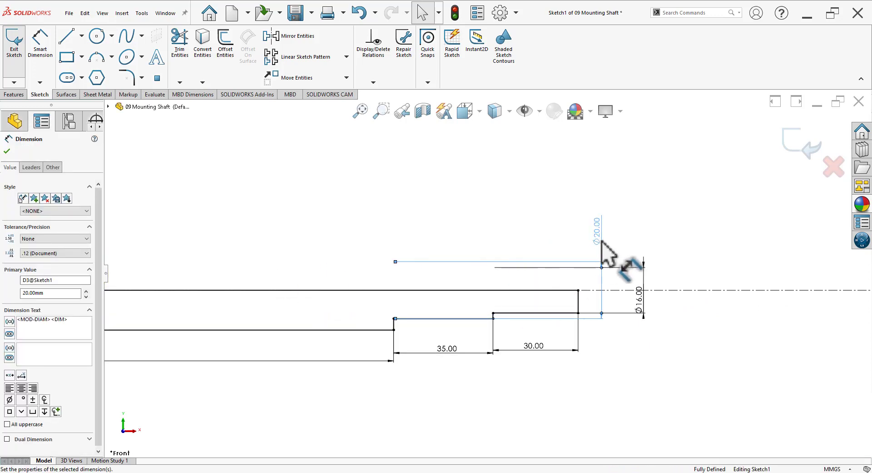
{"action": "left_click", "coordinate": [602, 234]}
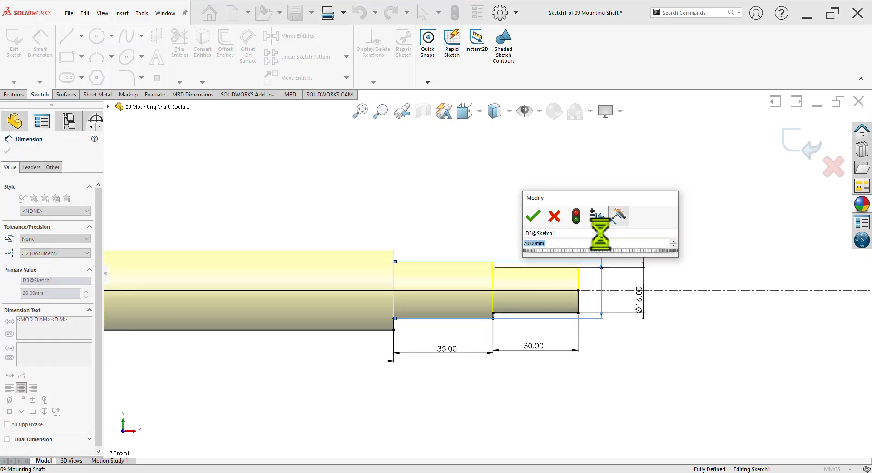
{"action": "type", "text": "22"}
{"action": "key", "text": "Return"}
{"action": "key", "text": "Escape"}
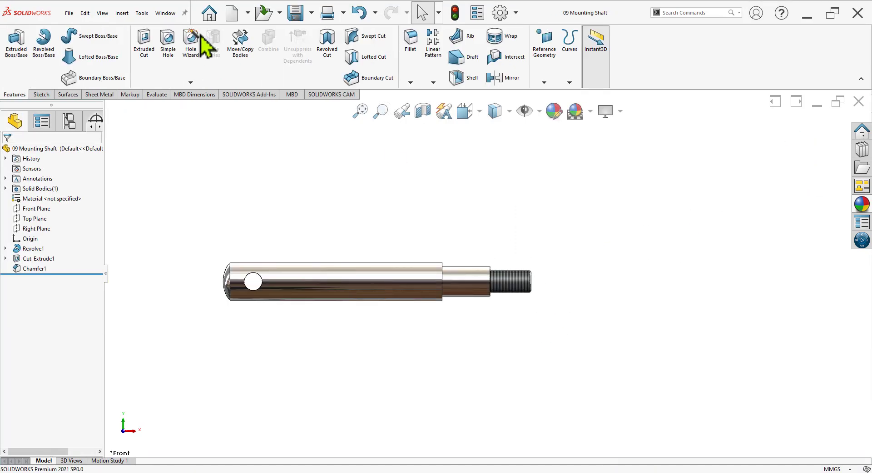
{"action": "left_click", "coordinate": [164, 18]}
{"action": "left_click", "coordinate": [189, 120]}
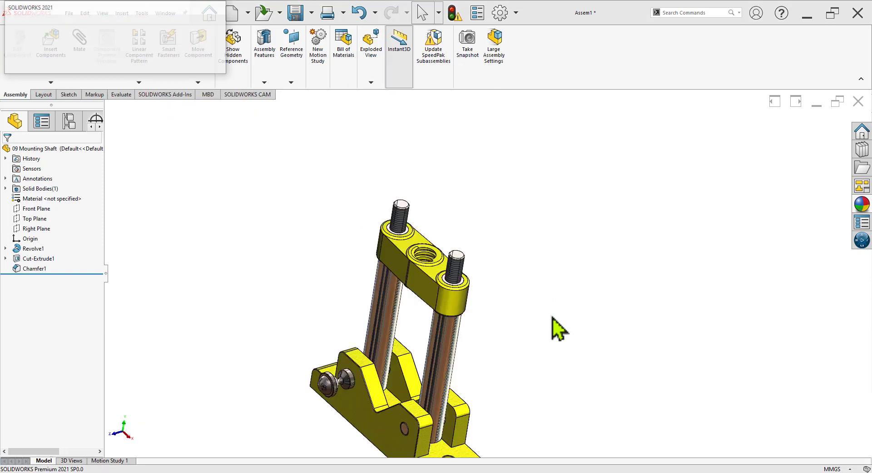
Rebuild the pipe vice assembly after the shaft changes.
{"action": "left_click", "coordinate": [122, 50]}
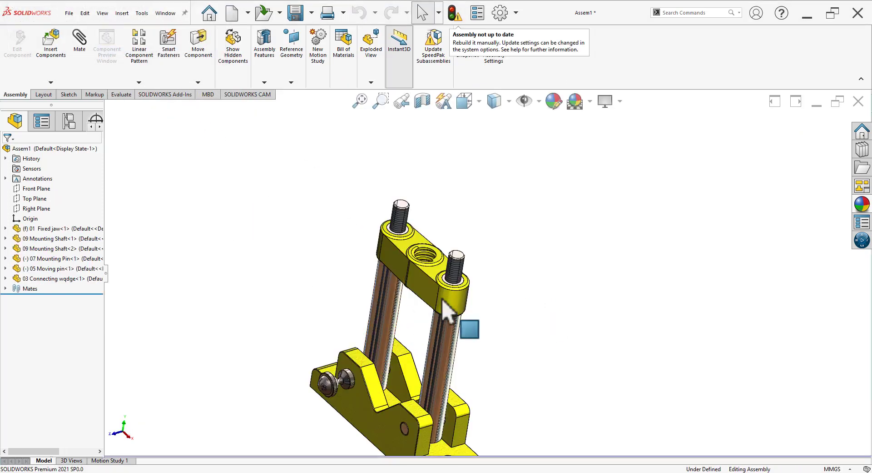
{"action": "scroll", "coordinate": [466, 284], "scroll_direction": "down", "scroll_amount": 4}
{"action": "scroll", "coordinate": [354, 270], "scroll_direction": "down", "scroll_amount": 6}
{"action": "scroll", "coordinate": [461, 321], "scroll_direction": "up", "scroll_amount": 5}
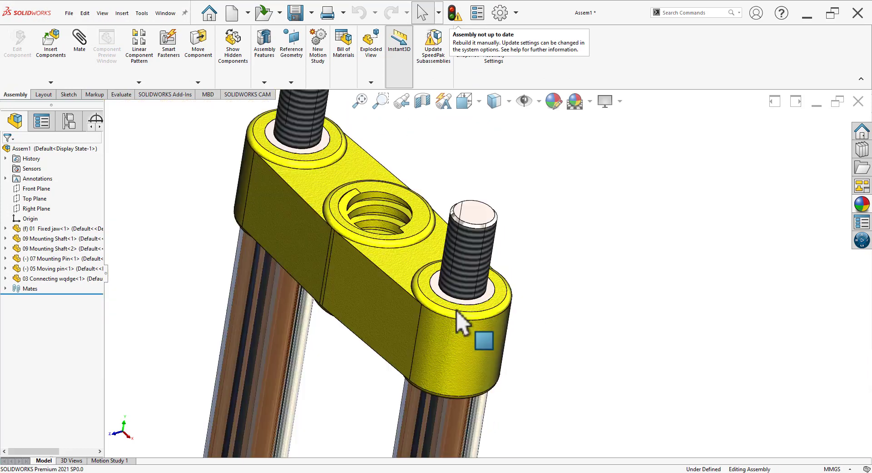
{"action": "scroll", "coordinate": [544, 358], "scroll_direction": "up", "scroll_amount": 3}
Orbit and zoom around the assembly to inspect the shafts and top clamp.
{"action": "mouse_move", "coordinate": [543, 358]}
{"action": "middle_mouse_down"}
{"action": "mouse_move", "coordinate": [589, 252]}
{"action": "mouse_move", "coordinate": [442, 118]}
{"action": "middle_mouse_up"}
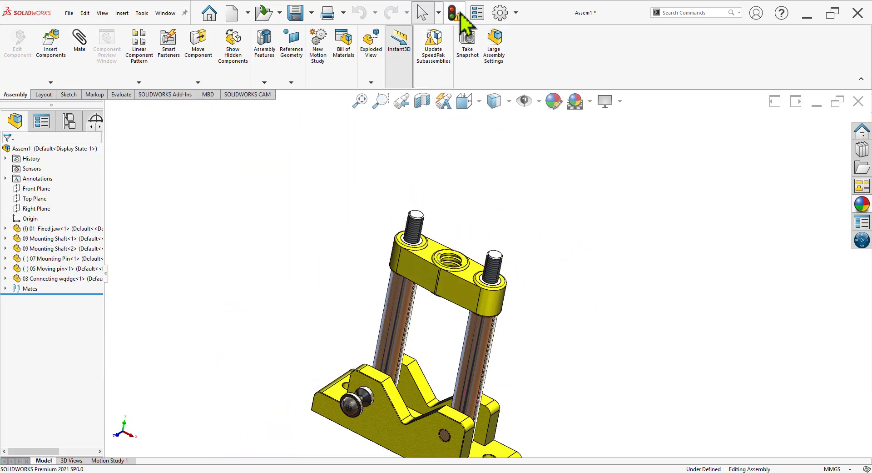
{"action": "scroll", "coordinate": [521, 297], "scroll_direction": "down", "scroll_amount": 3}
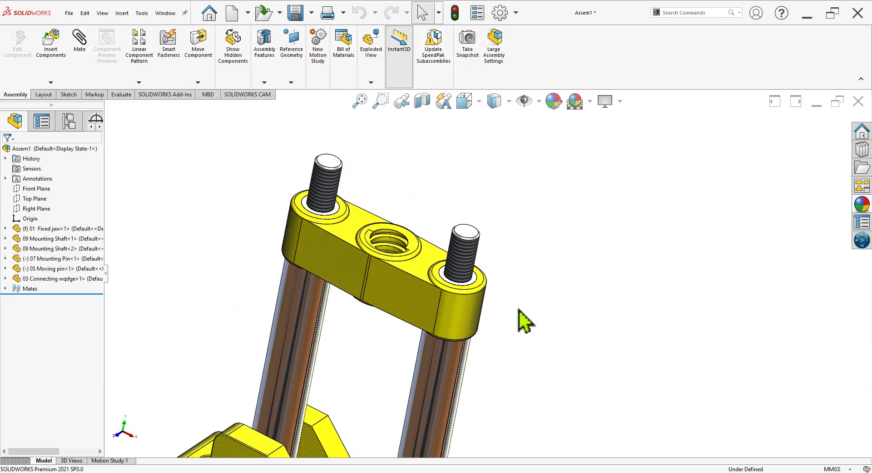
{"action": "mouse_move", "coordinate": [520, 310]}
{"action": "middle_mouse_down"}
{"action": "mouse_move", "coordinate": [552, 230]}
{"action": "mouse_move", "coordinate": [509, 361]}
{"action": "mouse_move", "coordinate": [498, 275]}
{"action": "mouse_move", "coordinate": [527, 195]}
{"action": "mouse_move", "coordinate": [498, 323]}
{"action": "mouse_move", "coordinate": [473, 374]}
{"action": "middle_mouse_up"}
{"action": "scroll", "coordinate": [513, 332], "scroll_direction": "up", "scroll_amount": 3}
{"action": "scroll", "coordinate": [516, 335], "scroll_direction": "down", "scroll_amount": 3}
{"action": "scroll", "coordinate": [476, 359], "scroll_direction": "up", "scroll_amount": 2}
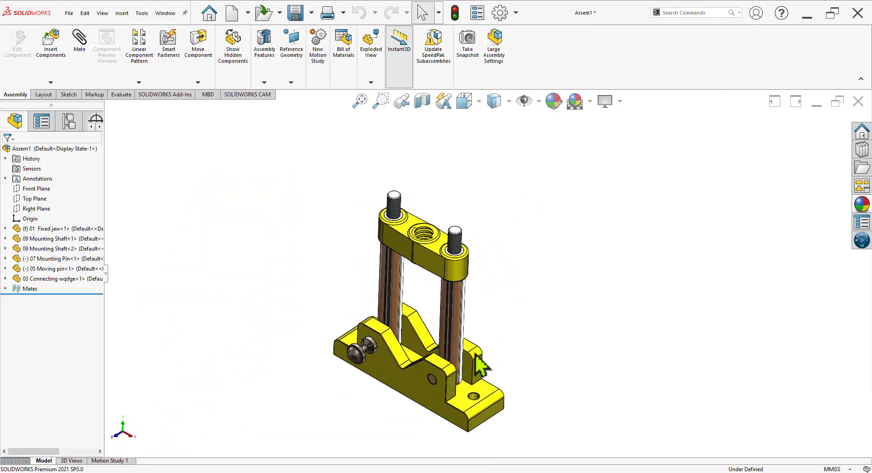
{"action": "scroll", "coordinate": [477, 296], "scroll_direction": "down", "scroll_amount": 2}
{"action": "left_click", "coordinate": [50, 51]}
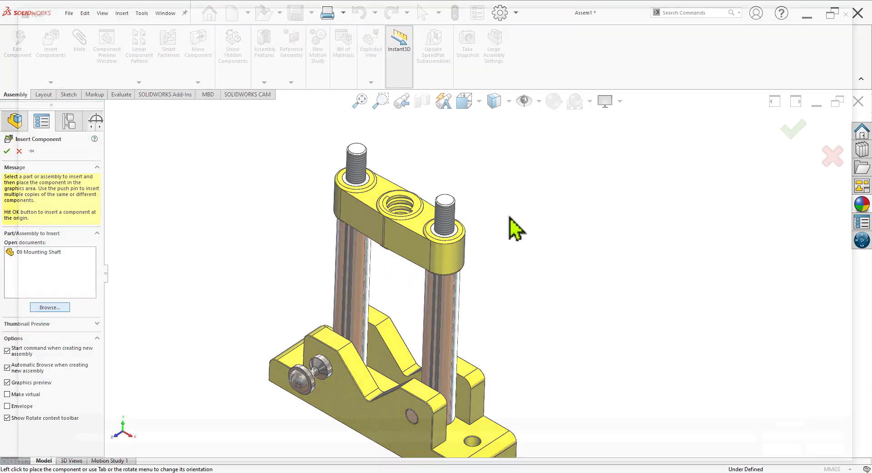
Insert the Movable Jaw, Screw Spindle, 3 mm pin and Knob, placing each beside the assembly.
{"action": "left_click", "coordinate": [389, 102]}
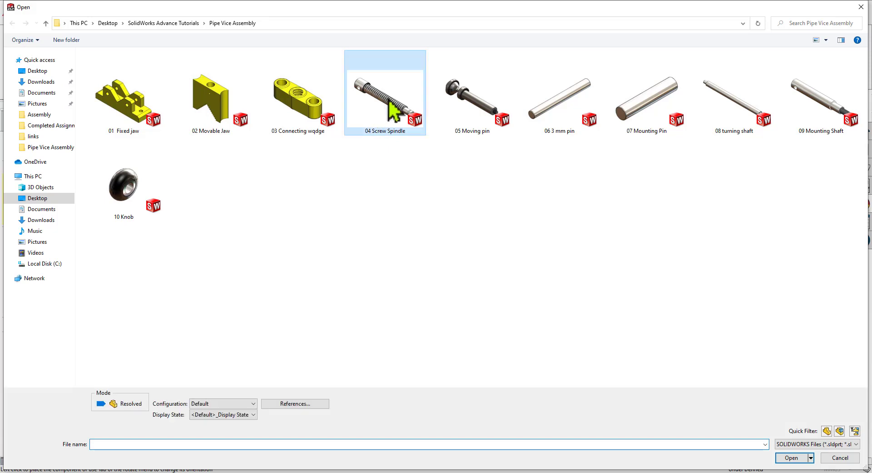
{"action": "left_click", "coordinate": [214, 130], "text": "ctrl"}
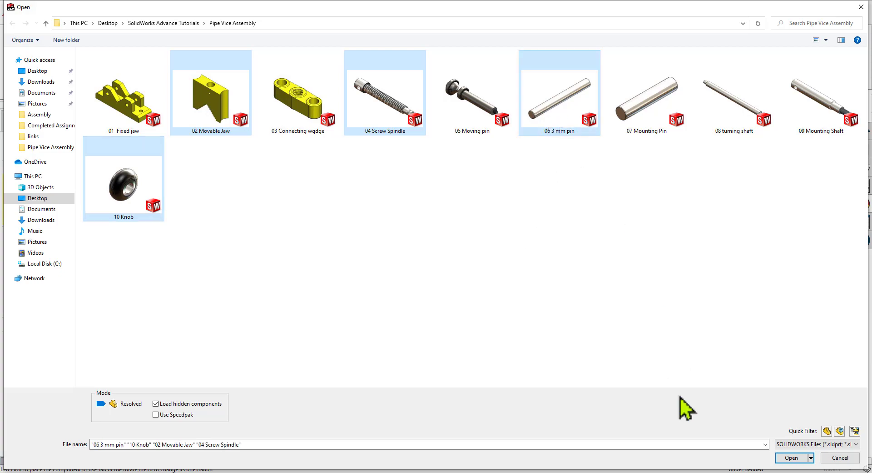
{"action": "left_click", "coordinate": [790, 458]}
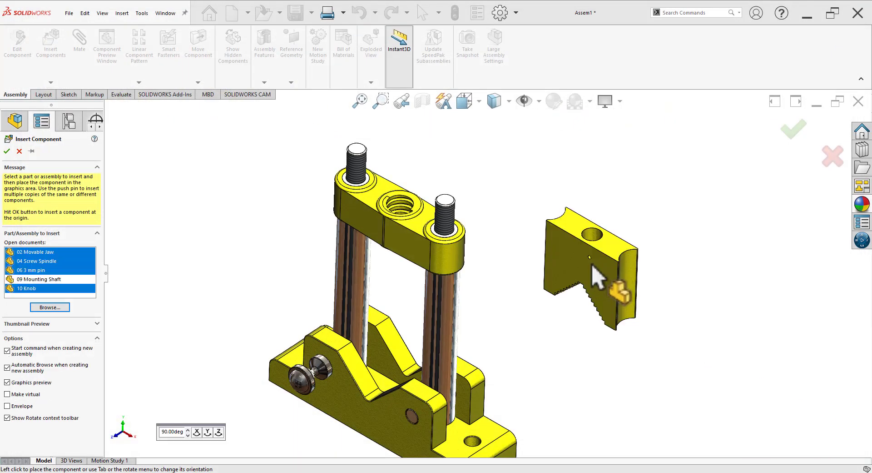
{"action": "left_click", "coordinate": [592, 251]}
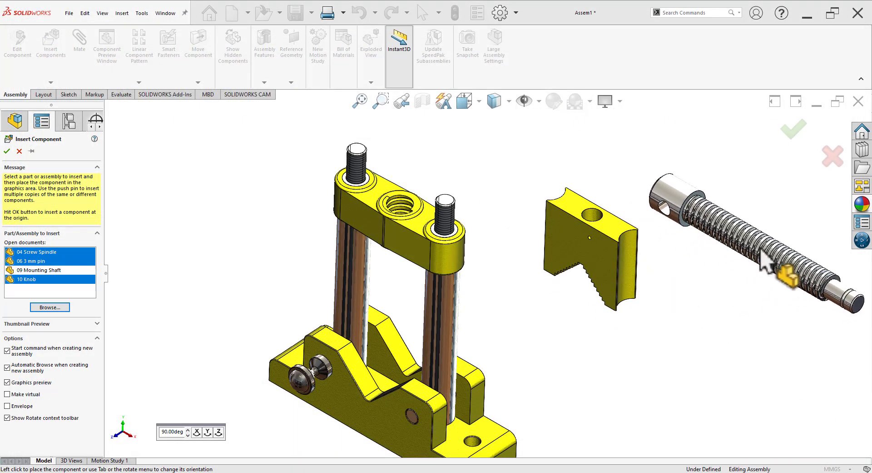
{"action": "left_click", "coordinate": [762, 253]}
{"action": "left_click", "coordinate": [640, 376]}
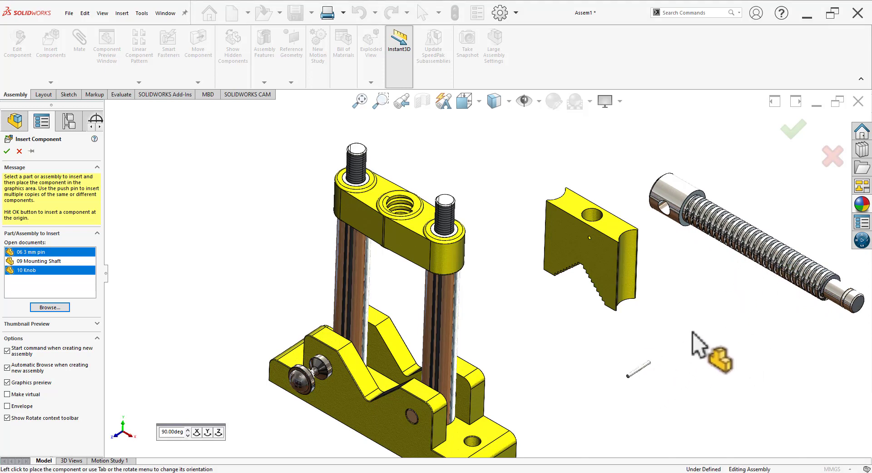
{"action": "left_click", "coordinate": [717, 351]}
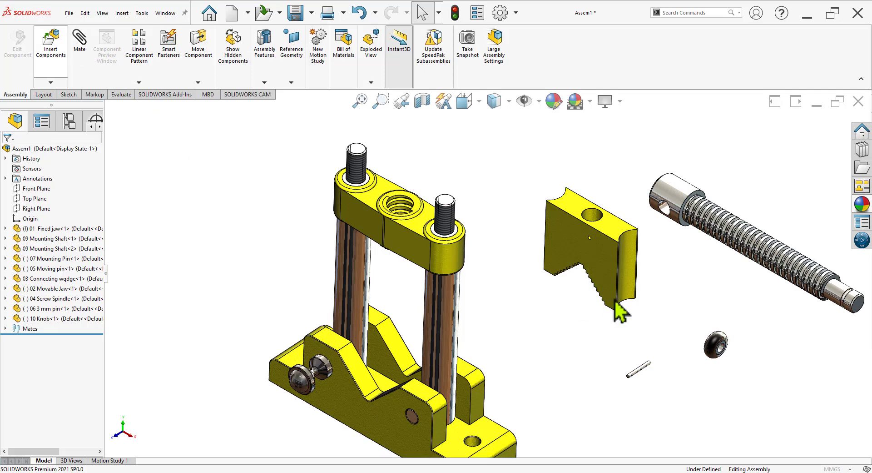
Insert the 08 turning shaft and place it beside the screw spindle.
{"action": "left_click", "coordinate": [51, 43]}
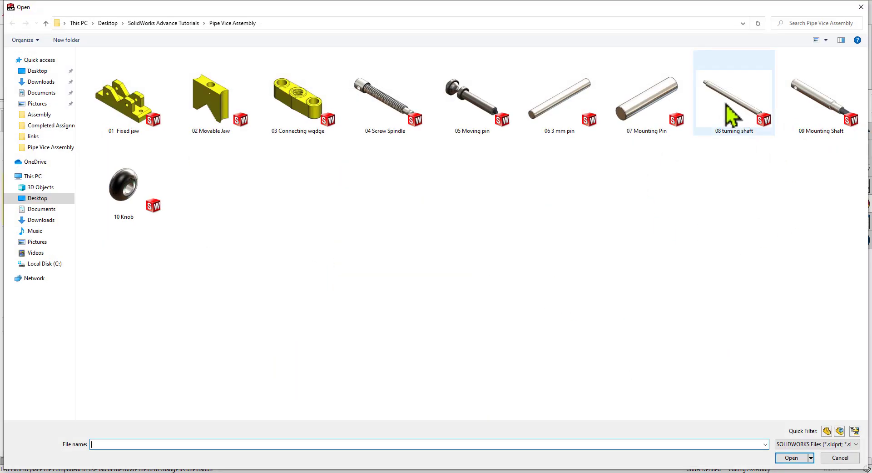
{"action": "double_click", "coordinate": [727, 102]}
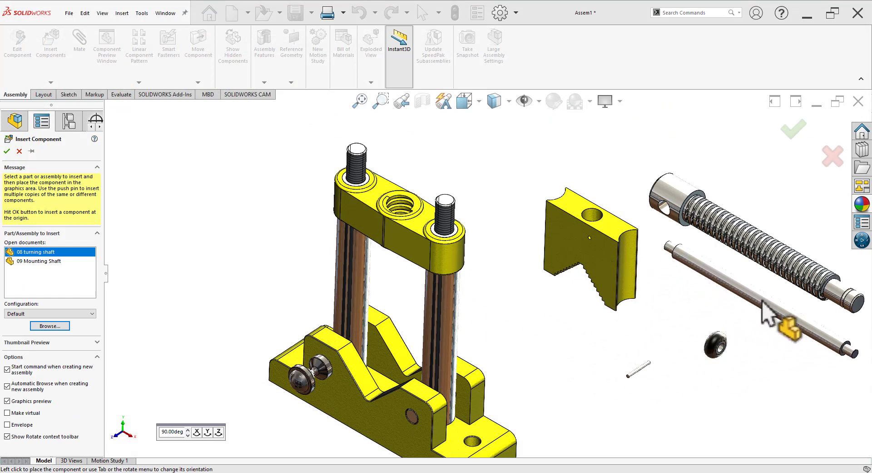
{"action": "left_click", "coordinate": [758, 309]}
Fit the view and move the knob up above the screw spindle.
{"action": "key", "text": "f"}
{"action": "scroll", "coordinate": [659, 303], "scroll_direction": "down", "scroll_amount": 2}
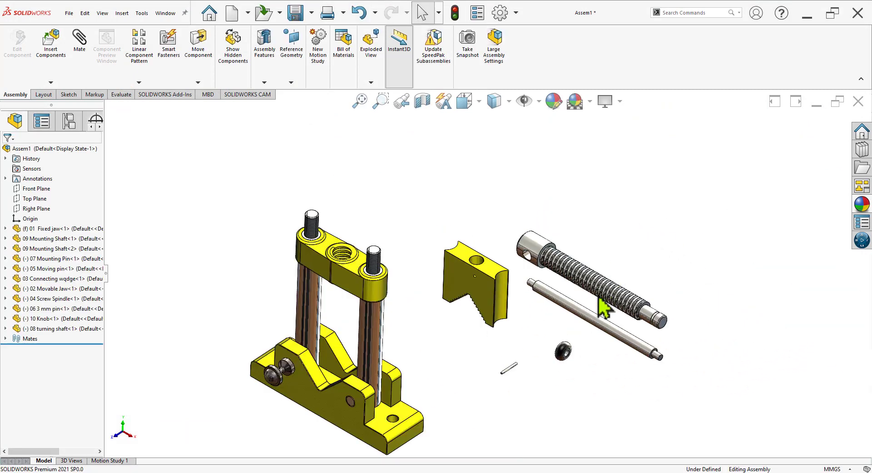
{"action": "scroll", "coordinate": [591, 323], "scroll_direction": "down", "scroll_amount": 2}
{"action": "scroll", "coordinate": [595, 256], "scroll_direction": "down", "scroll_amount": 1}
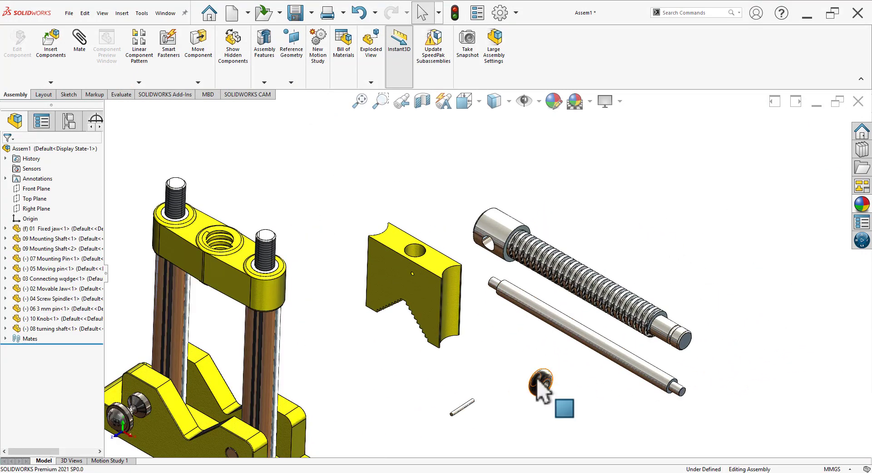
{"action": "left_click_drag", "start_coordinate": [541, 389], "coordinate": [586, 218]}
{"action": "scroll", "coordinate": [641, 259], "scroll_direction": "down", "scroll_amount": 2}
{"action": "scroll", "coordinate": [647, 267], "scroll_direction": "down", "scroll_amount": 2}
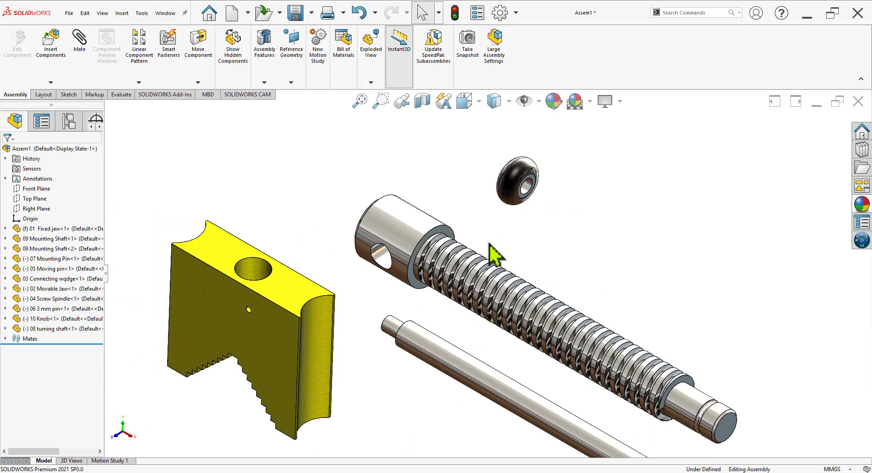
Mate the turning shaft concentric with the screw spindle's cross hole.
{"action": "left_click", "coordinate": [426, 343]}
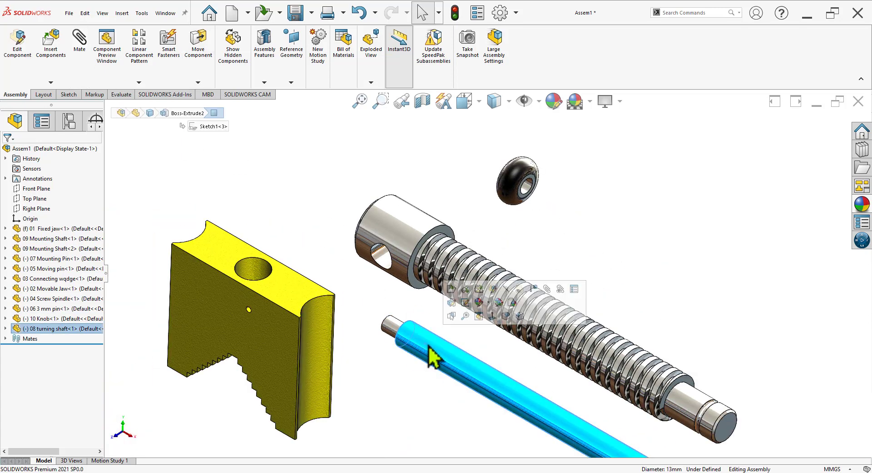
{"action": "left_click", "coordinate": [550, 290]}
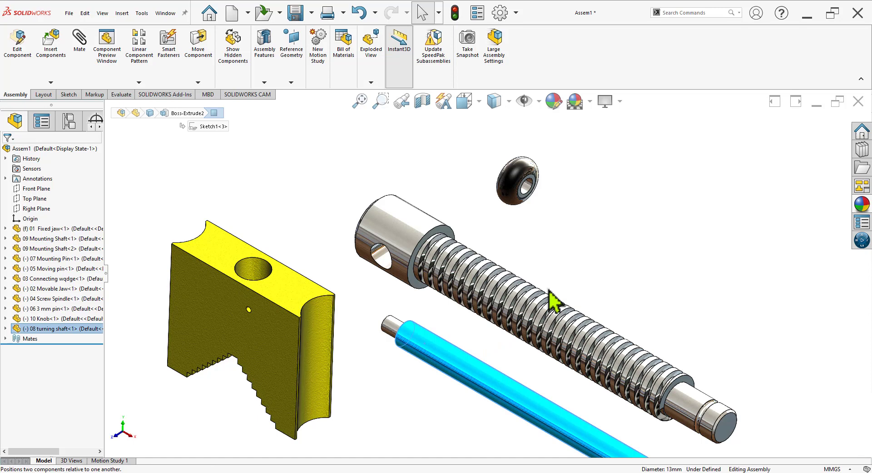
{"action": "left_click", "coordinate": [381, 253], "text": "ctrl"}
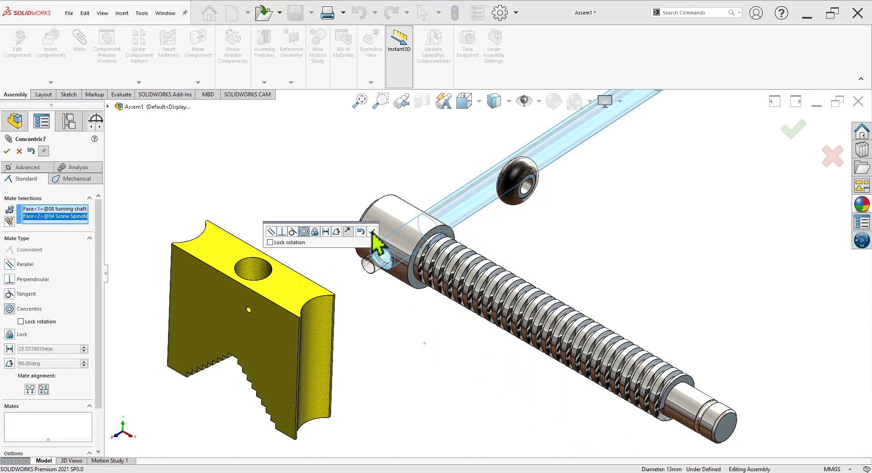
{"action": "left_click", "coordinate": [373, 232]}
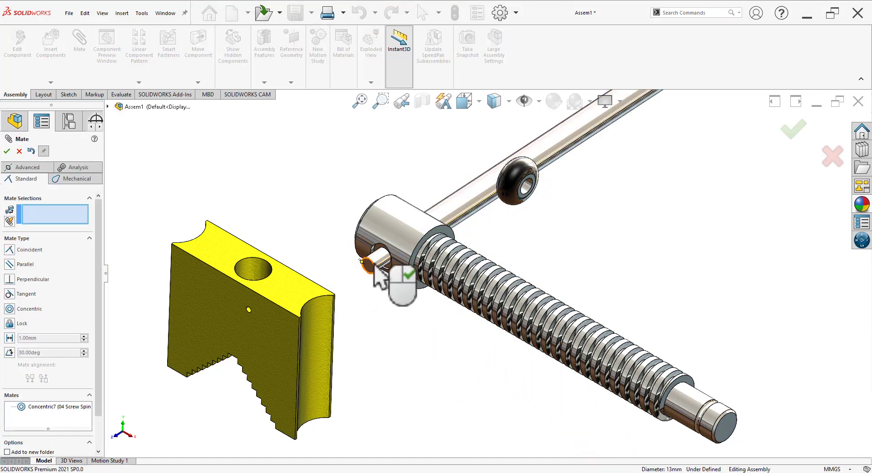
{"action": "mouse_move", "coordinate": [374, 273]}
{"action": "left_mouse_down"}
{"action": "mouse_move", "coordinate": [423, 323]}
{"action": "mouse_move", "coordinate": [350, 451]}
{"action": "left_mouse_up"}
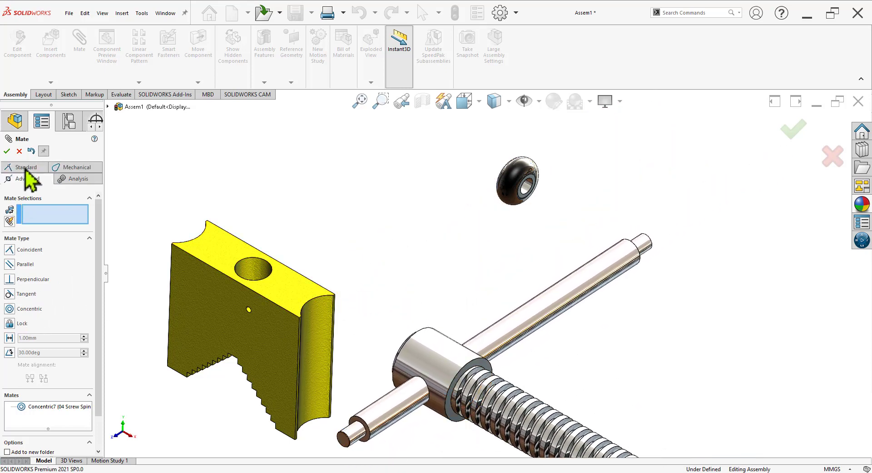
Choose an advanced Width mate and select both end faces of the turning shaft.
{"action": "left_click", "coordinate": [26, 178]}
{"action": "left_click", "coordinate": [16, 277]}
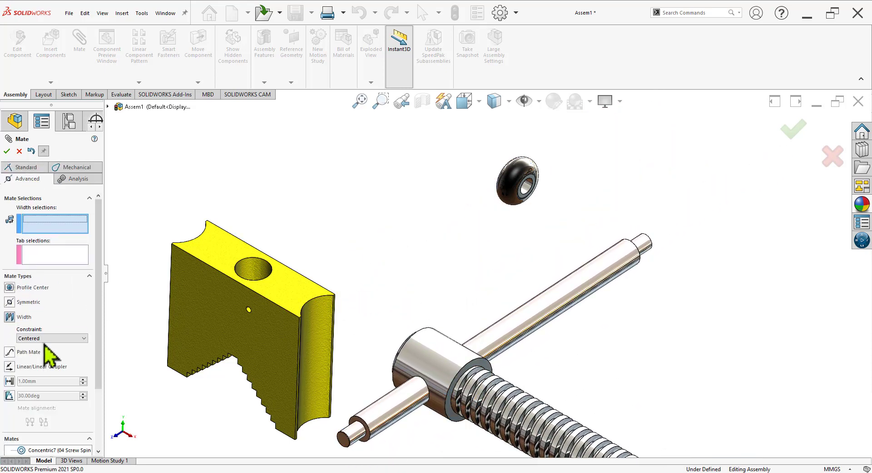
{"action": "scroll", "coordinate": [461, 352], "scroll_direction": "up", "scroll_amount": 3}
{"action": "scroll", "coordinate": [463, 346], "scroll_direction": "down", "scroll_amount": 4}
{"action": "scroll", "coordinate": [347, 432], "scroll_direction": "down", "scroll_amount": 3}
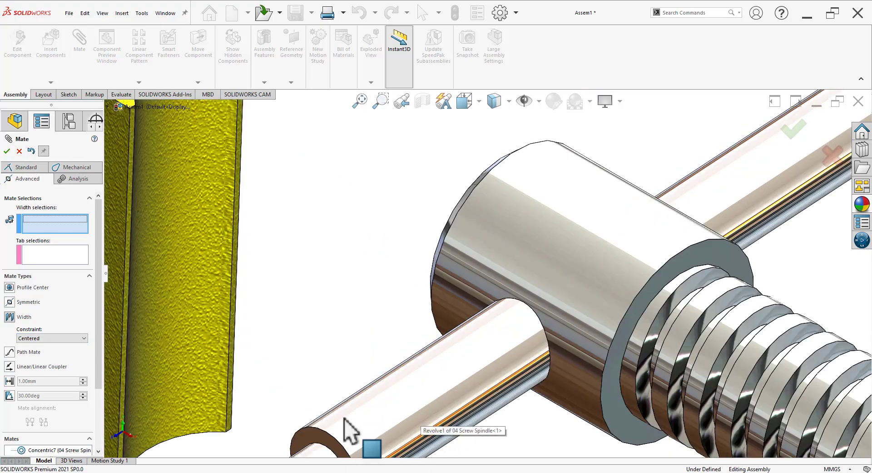
{"action": "scroll", "coordinate": [456, 377], "scroll_direction": "up", "scroll_amount": 2}
{"action": "scroll", "coordinate": [450, 371], "scroll_direction": "down", "scroll_amount": 3}
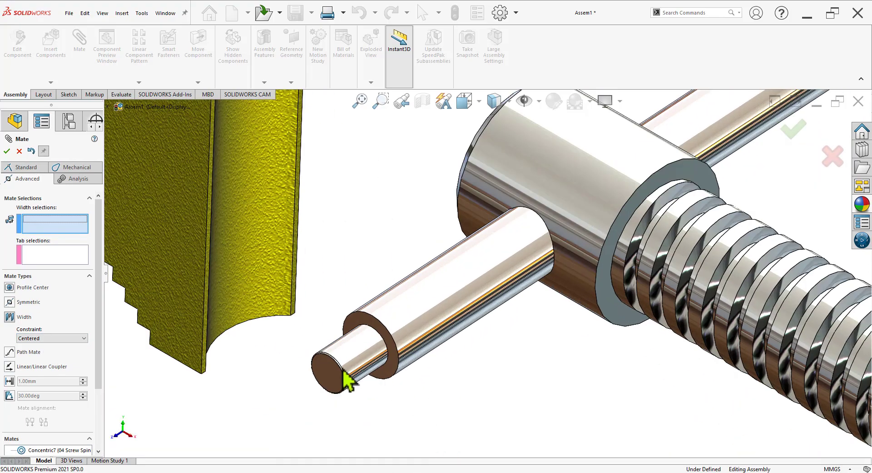
{"action": "left_click", "coordinate": [387, 375]}
{"action": "scroll", "coordinate": [375, 386], "scroll_direction": "up", "scroll_amount": 5}
{"action": "middle_click_drag", "start_coordinate": [522, 312], "coordinate": [715, 174]}
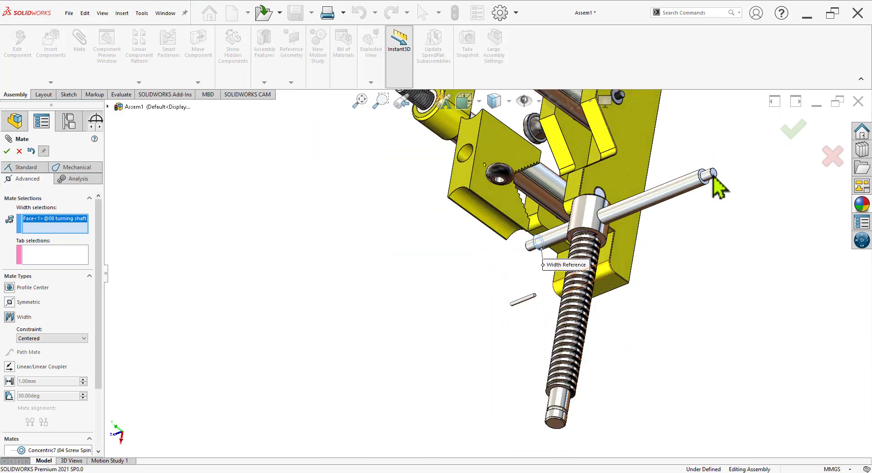
{"action": "scroll", "coordinate": [691, 213], "scroll_direction": "down", "scroll_amount": 3}
{"action": "scroll", "coordinate": [664, 254], "scroll_direction": "down", "scroll_amount": 4}
{"action": "left_click", "coordinate": [534, 284]}
Pick the spindle hole faces as references and confirm the Width mate centring the shaft.
{"action": "scroll", "coordinate": [555, 341], "scroll_direction": "up", "scroll_amount": 3}
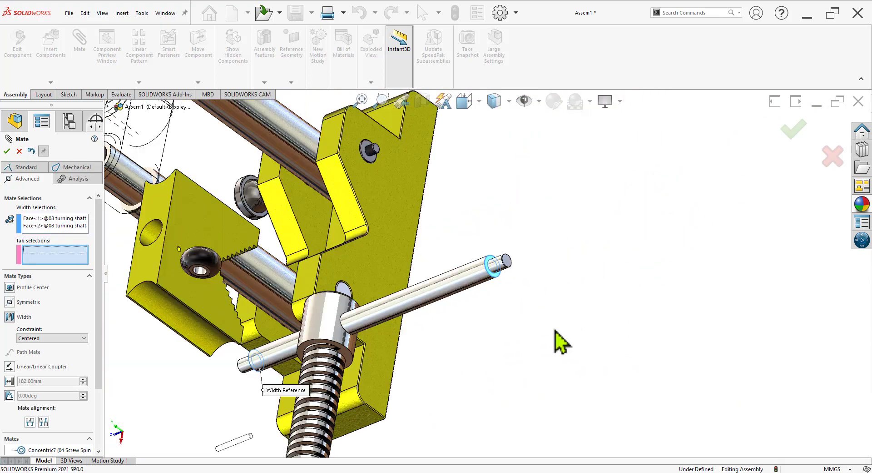
{"action": "scroll", "coordinate": [555, 341], "scroll_direction": "up", "scroll_amount": 2}
{"action": "middle_click_drag", "start_coordinate": [522, 357], "coordinate": [526, 279]}
{"action": "scroll", "coordinate": [421, 284], "scroll_direction": "down", "scroll_amount": 5}
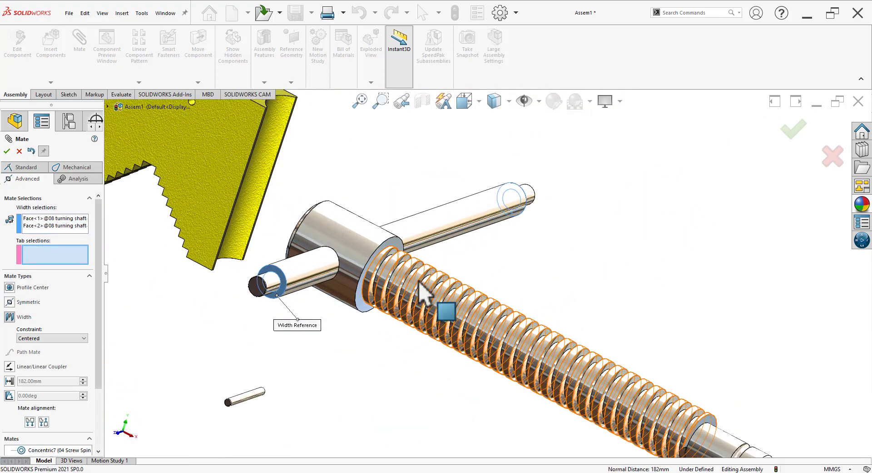
{"action": "left_click", "coordinate": [361, 231]}
{"action": "scroll", "coordinate": [362, 237], "scroll_direction": "up", "scroll_amount": 3}
{"action": "scroll", "coordinate": [360, 248], "scroll_direction": "up", "scroll_amount": 2}
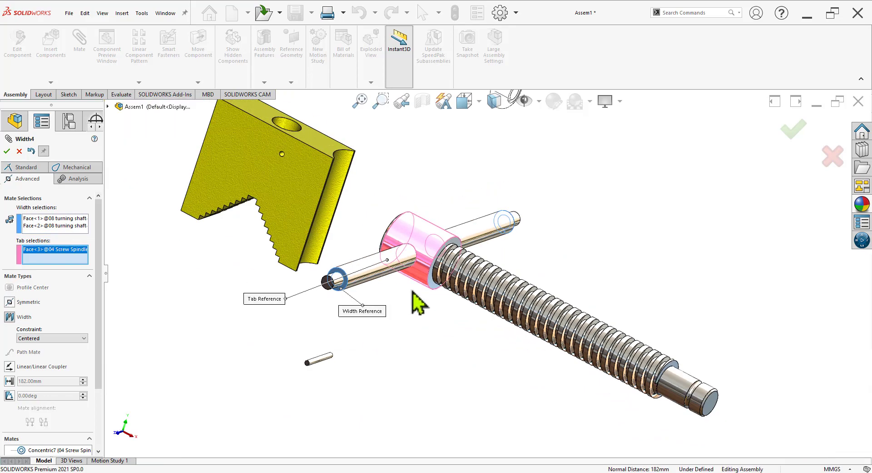
{"action": "scroll", "coordinate": [418, 303], "scroll_direction": "up", "scroll_amount": 2}
{"action": "middle_click_drag", "start_coordinate": [381, 342], "coordinate": [385, 350]}
{"action": "scroll", "coordinate": [385, 351], "scroll_direction": "up", "scroll_amount": 2}
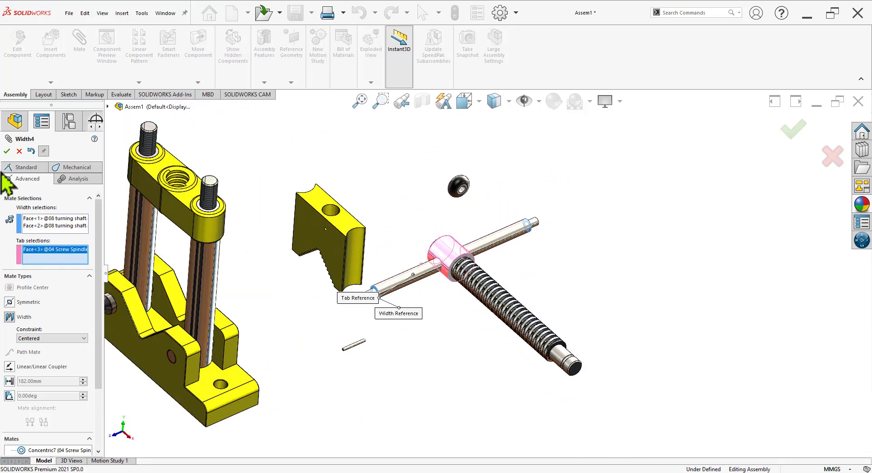
{"action": "left_click", "coordinate": [7, 151]}
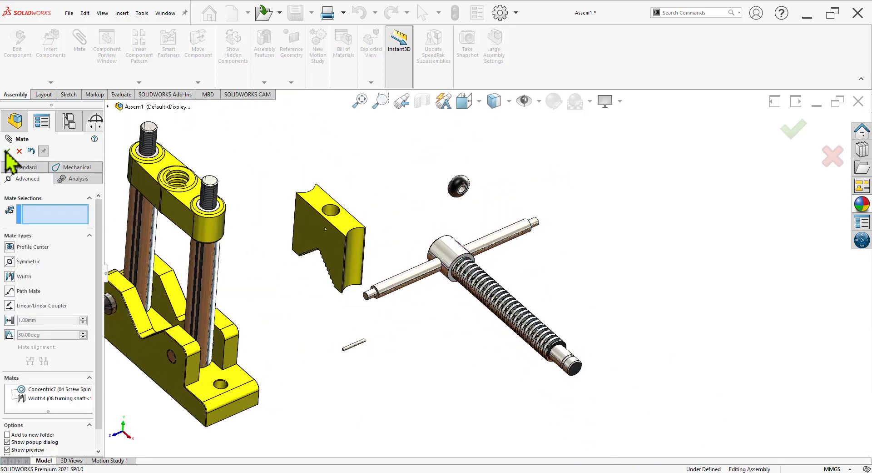
{"action": "key", "text": "Escape"}
{"action": "scroll", "coordinate": [468, 238], "scroll_direction": "down", "scroll_amount": 1}
{"action": "scroll", "coordinate": [468, 237], "scroll_direction": "down", "scroll_amount": 1}
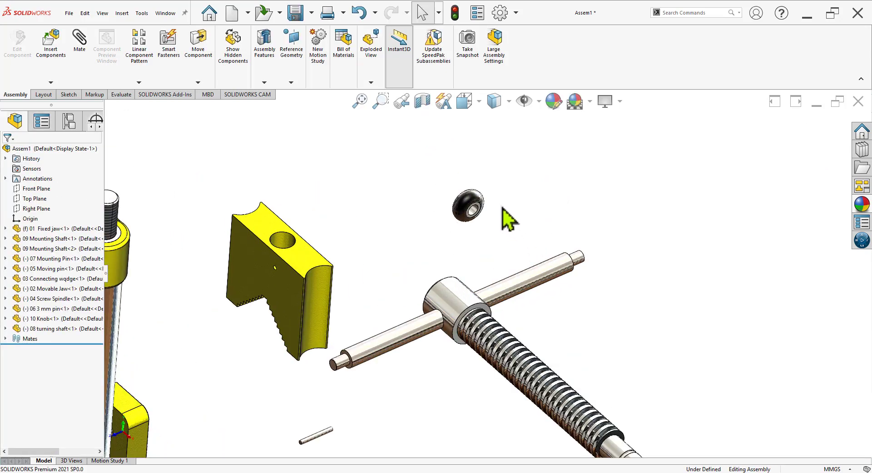
Copy a second Knob and mate its bore concentric with the turning shaft.
{"action": "left_click_drag", "start_coordinate": [482, 208], "coordinate": [418, 267], "text": "ctrl"}
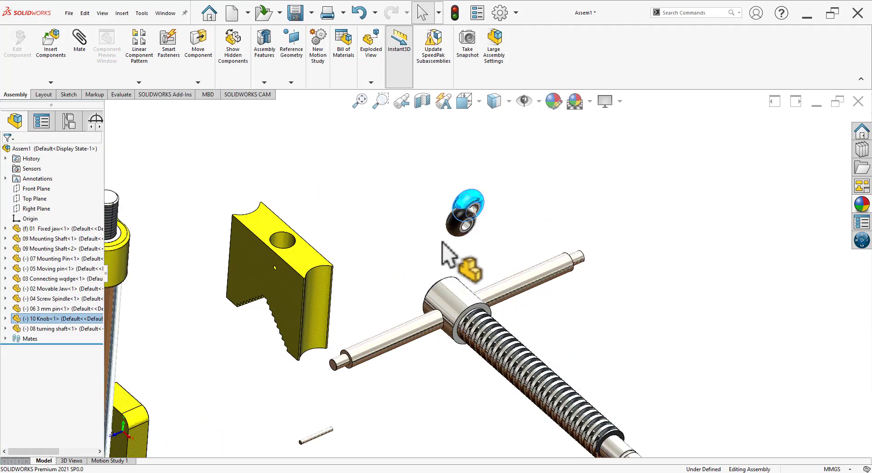
{"action": "left_click", "coordinate": [446, 399]}
{"action": "scroll", "coordinate": [446, 287], "scroll_direction": "down", "scroll_amount": 2}
{"action": "scroll", "coordinate": [300, 397], "scroll_direction": "down", "scroll_amount": 1}
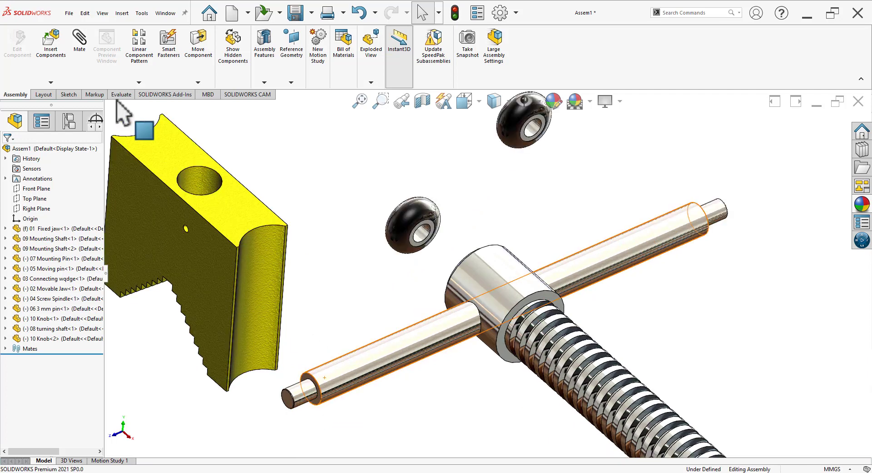
{"action": "left_click", "coordinate": [423, 237]}
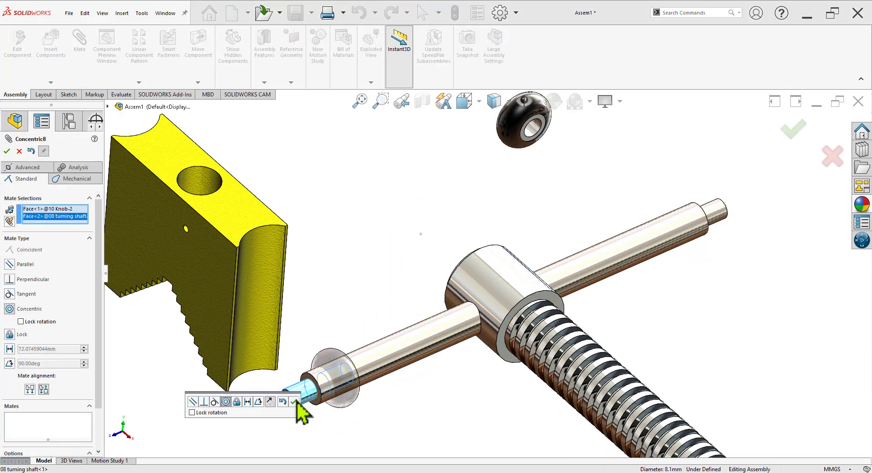
{"action": "left_click", "coordinate": [294, 401]}
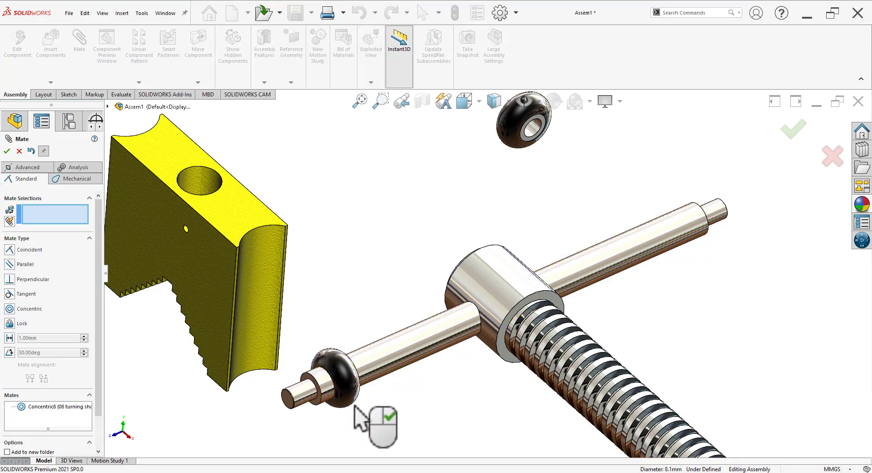
Seat the second knob against the shaft end with a coincident mate.
{"action": "middle_click_drag", "start_coordinate": [350, 402], "coordinate": [292, 406]}
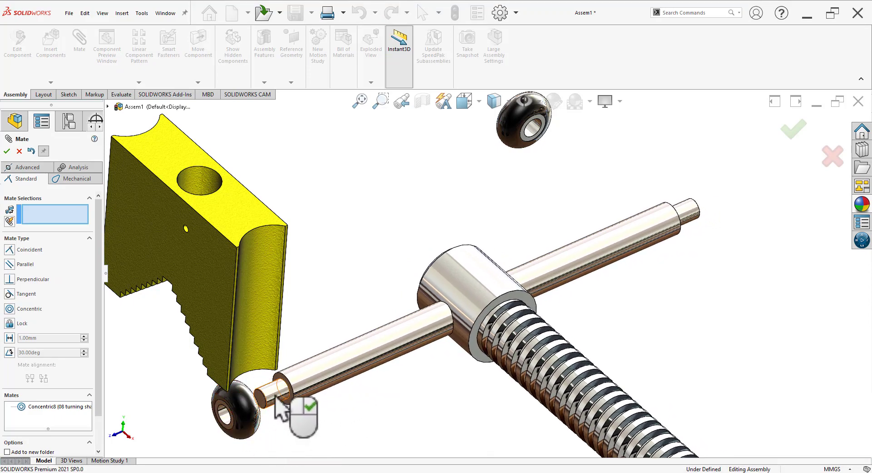
{"action": "scroll", "coordinate": [292, 405], "scroll_direction": "down", "scroll_amount": 5}
{"action": "left_click", "coordinate": [385, 386]}
{"action": "mouse_move", "coordinate": [385, 387]}
{"action": "middle_mouse_down"}
{"action": "mouse_move", "coordinate": [309, 391]}
{"action": "mouse_move", "coordinate": [415, 359]}
{"action": "middle_mouse_up"}
{"action": "scroll", "coordinate": [416, 359], "scroll_direction": "down", "scroll_amount": 2}
{"action": "left_click", "coordinate": [411, 348]}
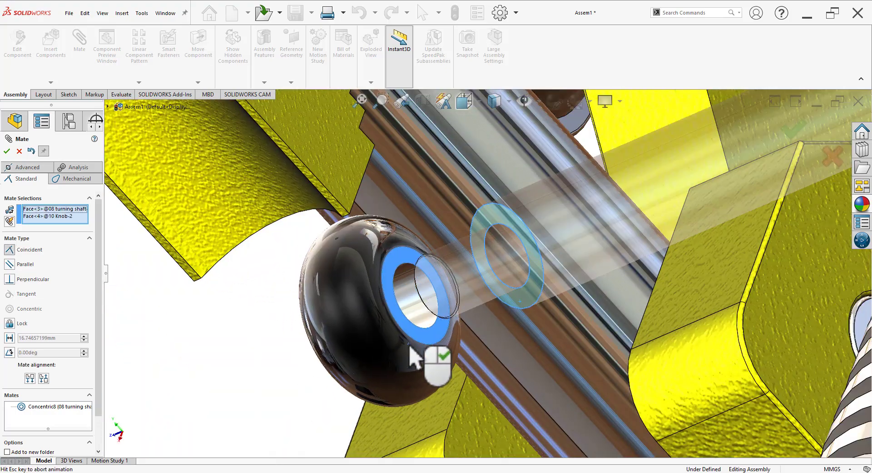
{"action": "left_click", "coordinate": [398, 359]}
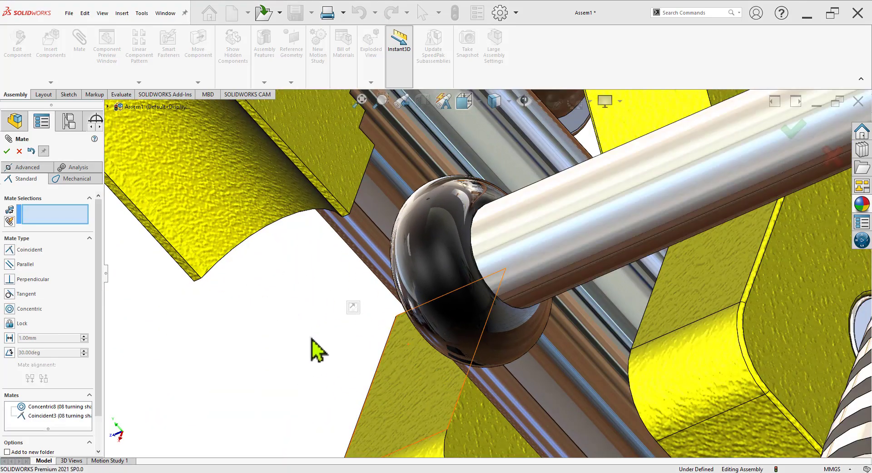
Mate the first knob's bore concentric with the other end of the turning shaft.
{"action": "scroll", "coordinate": [313, 346], "scroll_direction": "up", "scroll_amount": 10}
{"action": "mouse_move", "coordinate": [586, 307]}
{"action": "middle_mouse_down"}
{"action": "mouse_move", "coordinate": [662, 262]}
{"action": "mouse_move", "coordinate": [578, 331]}
{"action": "mouse_move", "coordinate": [583, 278]}
{"action": "mouse_move", "coordinate": [610, 286]}
{"action": "middle_mouse_up"}
{"action": "scroll", "coordinate": [415, 286], "scroll_direction": "down", "scroll_amount": 2}
{"action": "scroll", "coordinate": [415, 287], "scroll_direction": "down", "scroll_amount": 3}
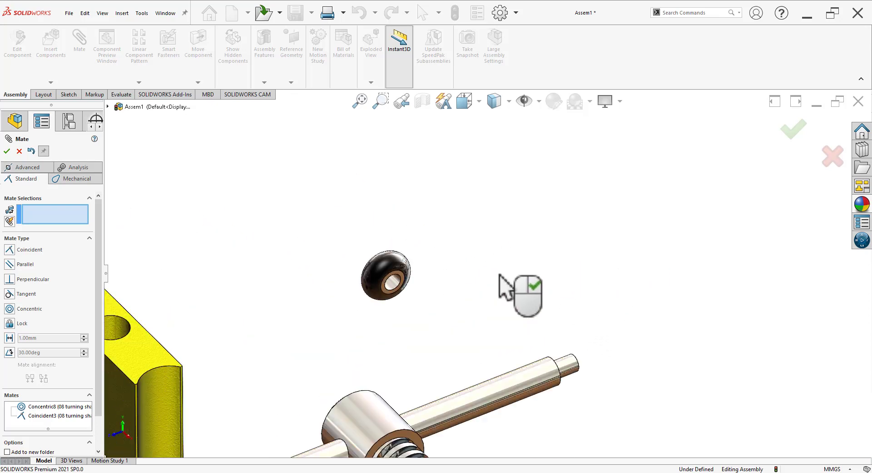
{"action": "left_click", "coordinate": [392, 284]}
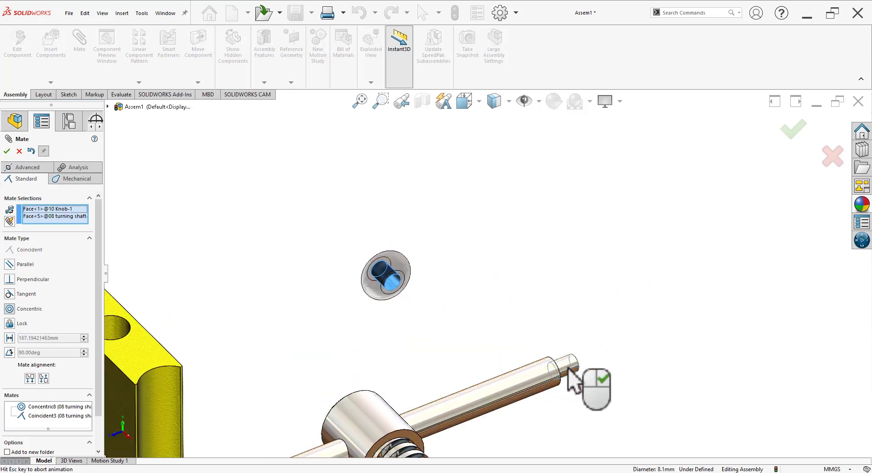
{"action": "left_click", "coordinate": [681, 383]}
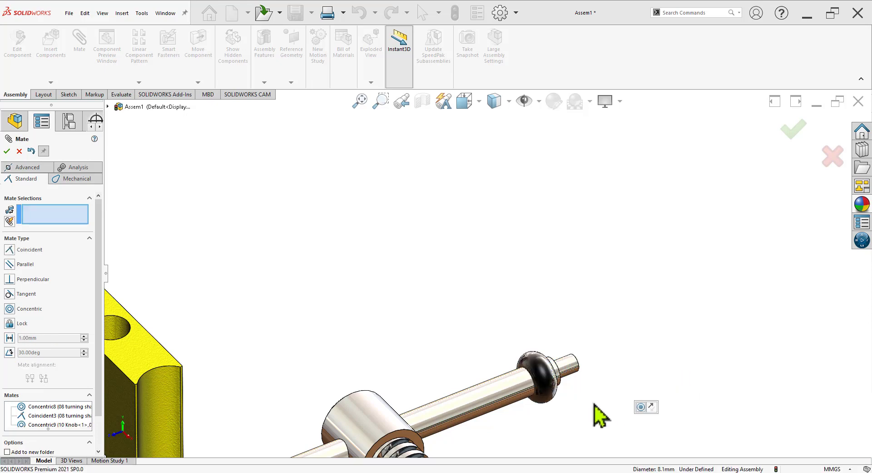
Seat the first knob on the shaft shoulder with a coincident mate and close Mate.
{"action": "scroll", "coordinate": [568, 402], "scroll_direction": "down", "scroll_amount": 4}
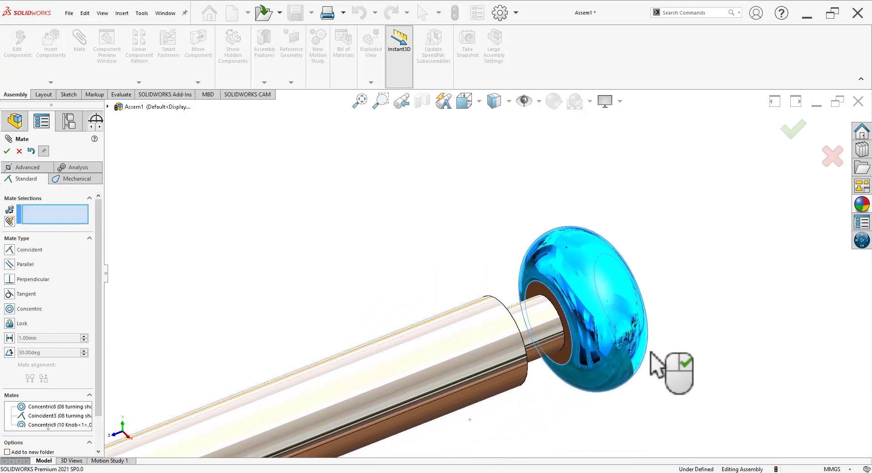
{"action": "scroll", "coordinate": [659, 364], "scroll_direction": "down", "scroll_amount": 3}
{"action": "scroll", "coordinate": [616, 302], "scroll_direction": "down", "scroll_amount": 3}
{"action": "left_click", "coordinate": [515, 272]}
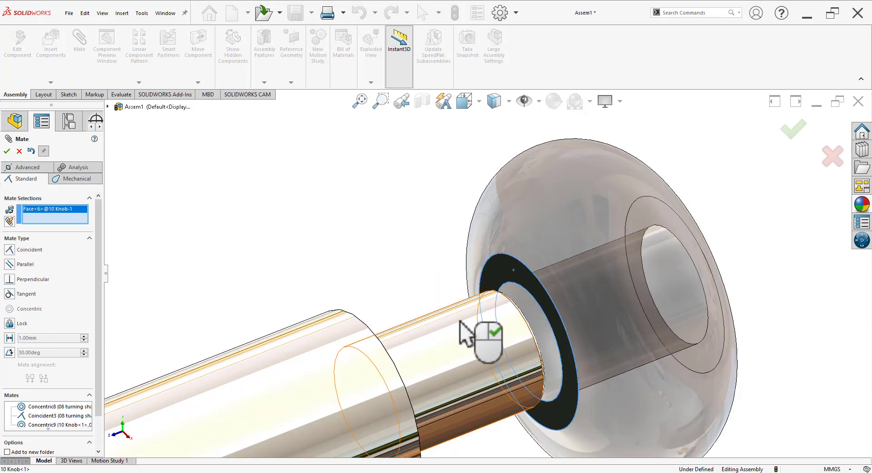
{"action": "scroll", "coordinate": [432, 351], "scroll_direction": "up", "scroll_amount": 2}
{"action": "scroll", "coordinate": [429, 331], "scroll_direction": "down", "scroll_amount": 2}
{"action": "left_click", "coordinate": [415, 309]}
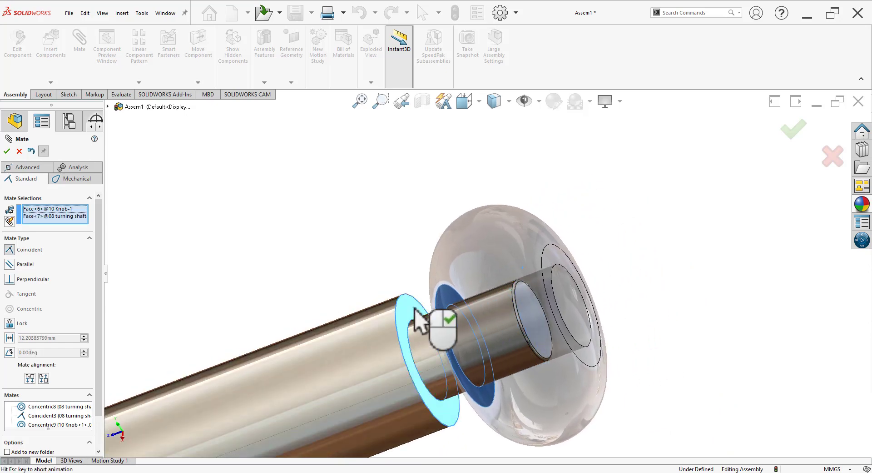
{"action": "key", "text": "Return"}
{"action": "scroll", "coordinate": [561, 224], "scroll_direction": "up", "scroll_amount": 5}
{"action": "mouse_move", "coordinate": [561, 224]}
{"action": "middle_mouse_down"}
{"action": "mouse_move", "coordinate": [438, 380]}
{"action": "mouse_move", "coordinate": [452, 329]}
{"action": "middle_mouse_up"}
{"action": "scroll", "coordinate": [451, 329], "scroll_direction": "up", "scroll_amount": 2}
{"action": "scroll", "coordinate": [409, 321], "scroll_direction": "down", "scroll_amount": 3}
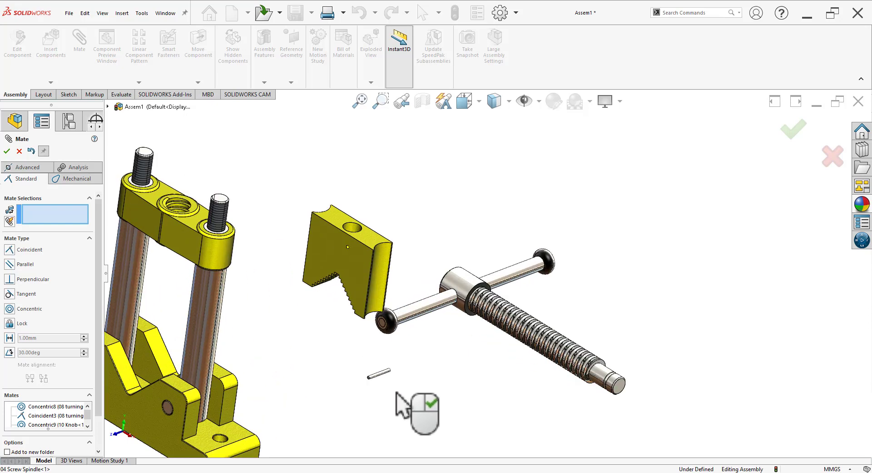
{"action": "scroll", "coordinate": [462, 347], "scroll_direction": "down", "scroll_amount": 1}
{"action": "middle_click_drag", "start_coordinate": [448, 371], "coordinate": [433, 366]}
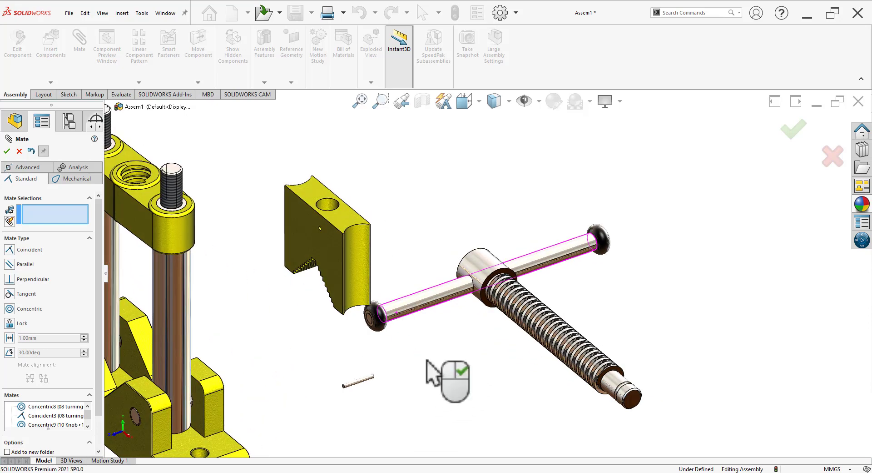
{"action": "left_click", "coordinate": [7, 152]}
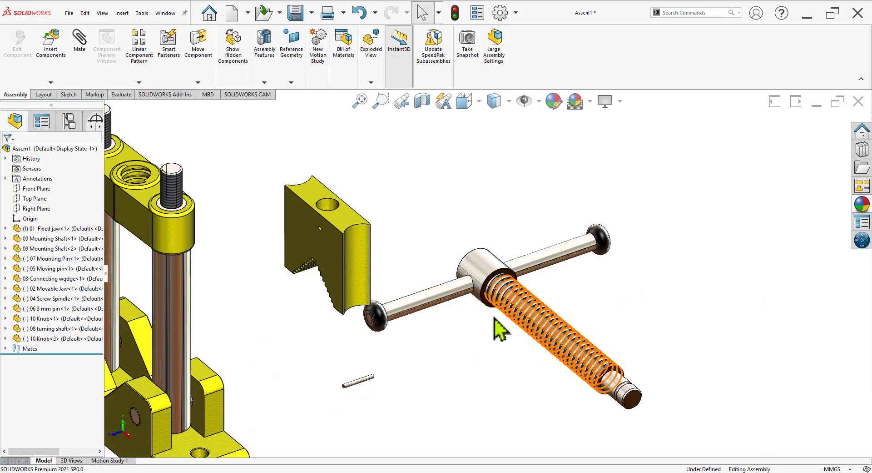
Rotate the T-handle screw so it stands upright.
{"action": "left_click", "coordinate": [200, 82]}
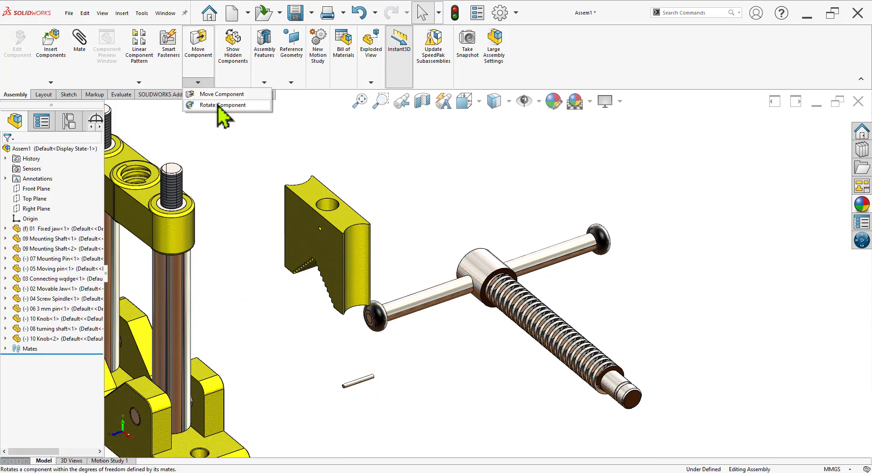
{"action": "left_click", "coordinate": [220, 104]}
{"action": "left_click_drag", "start_coordinate": [605, 443], "coordinate": [595, 290]}
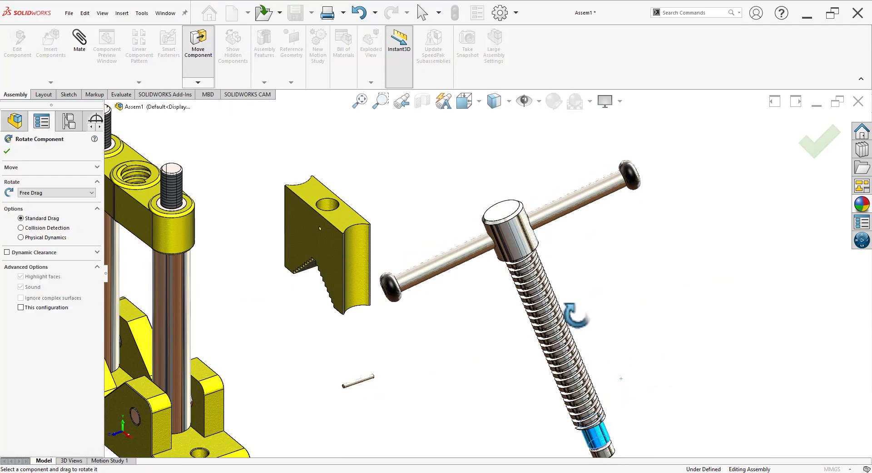
{"action": "scroll", "coordinate": [302, 243], "scroll_direction": "up", "scroll_amount": 3}
{"action": "scroll", "coordinate": [322, 214], "scroll_direction": "down", "scroll_amount": 3}
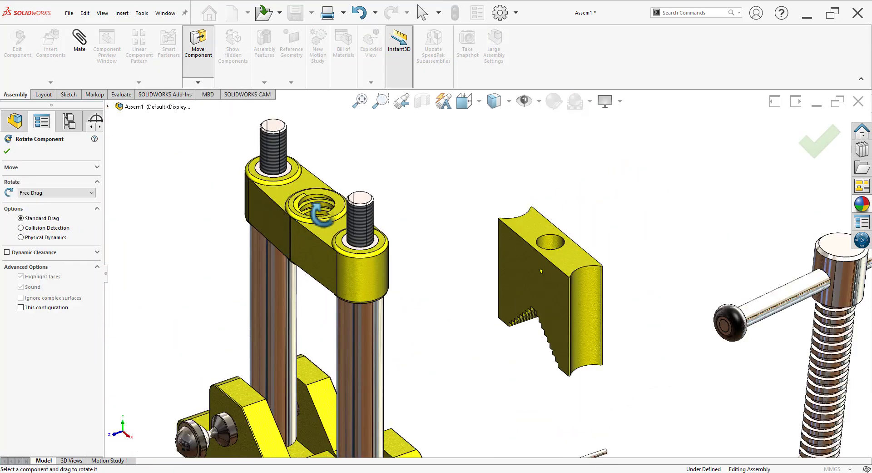
{"action": "scroll", "coordinate": [321, 214], "scroll_direction": "up", "scroll_amount": 4}
{"action": "scroll", "coordinate": [666, 329], "scroll_direction": "down", "scroll_amount": 2}
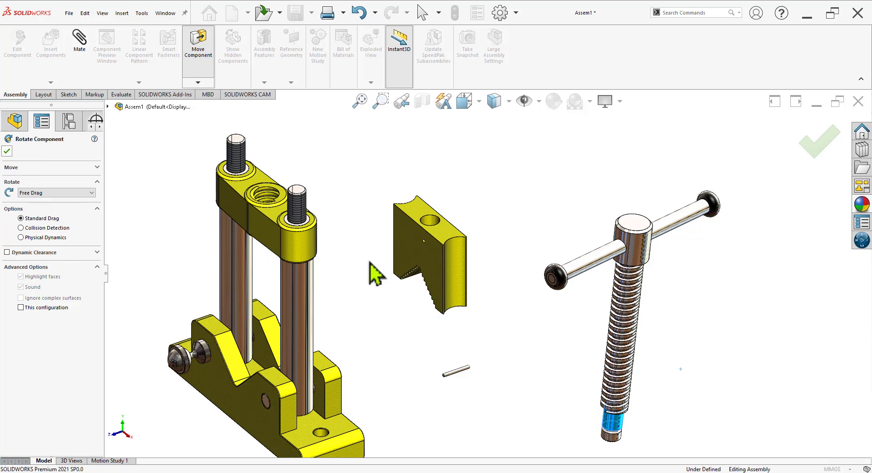
{"action": "key", "text": "Escape"}
Move the upright screw above the vise's top bar, over the wedge's threaded hole.
{"action": "left_click_drag", "start_coordinate": [633, 312], "coordinate": [151, 65]}
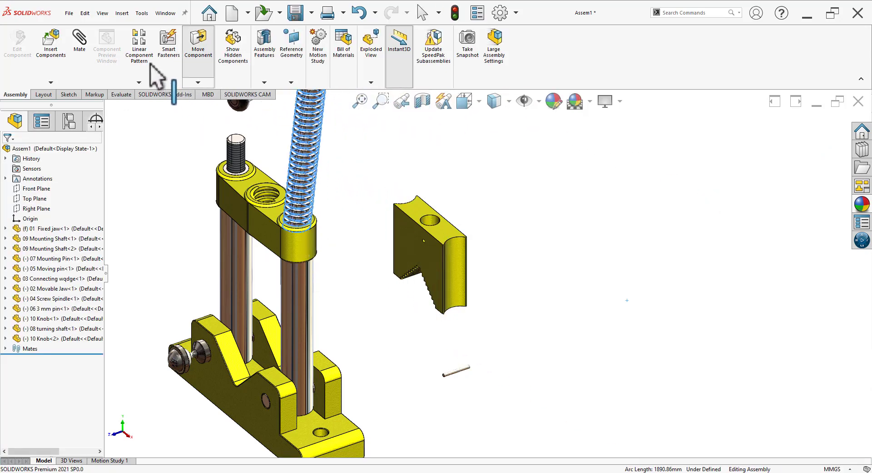
{"action": "scroll", "coordinate": [386, 246], "scroll_direction": "up", "scroll_amount": 3}
{"action": "scroll", "coordinate": [441, 175], "scroll_direction": "down", "scroll_amount": 3}
{"action": "scroll", "coordinate": [467, 334], "scroll_direction": "down", "scroll_amount": 2}
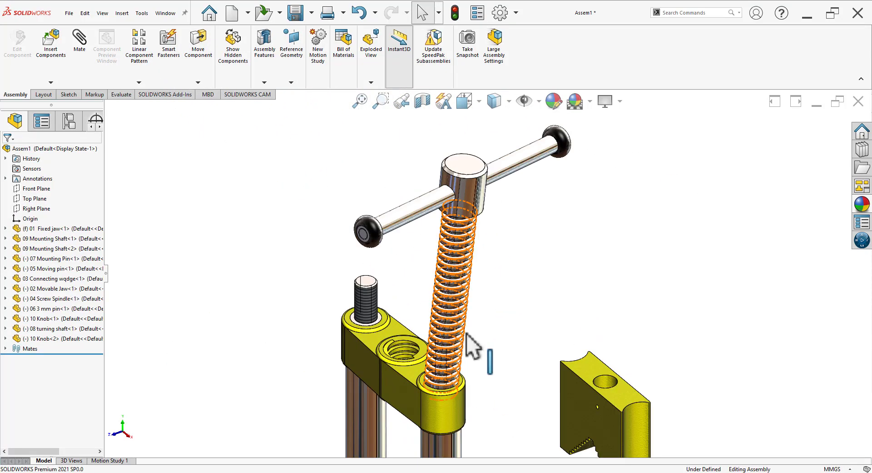
{"action": "mouse_move", "coordinate": [467, 334]}
{"action": "left_mouse_down"}
{"action": "mouse_move", "coordinate": [477, 224]}
{"action": "mouse_move", "coordinate": [516, 165]}
{"action": "mouse_move", "coordinate": [619, 259]}
{"action": "mouse_move", "coordinate": [614, 271]}
{"action": "left_mouse_up"}
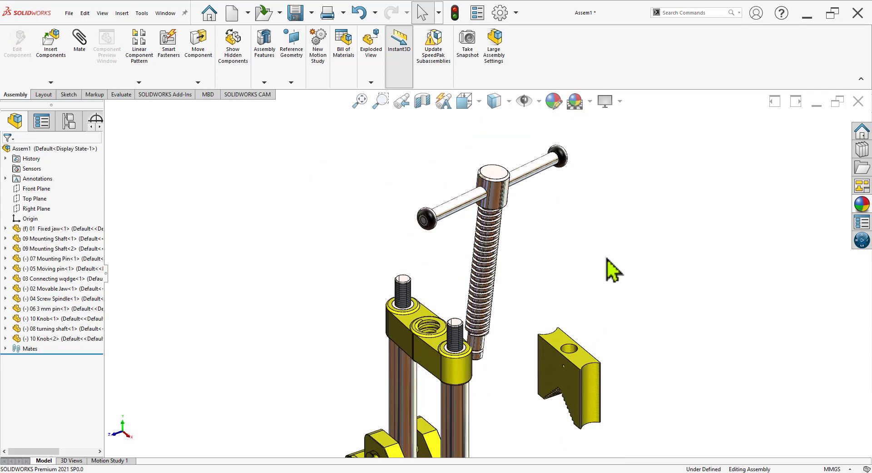
{"action": "scroll", "coordinate": [613, 270], "scroll_direction": "down", "scroll_amount": 3}
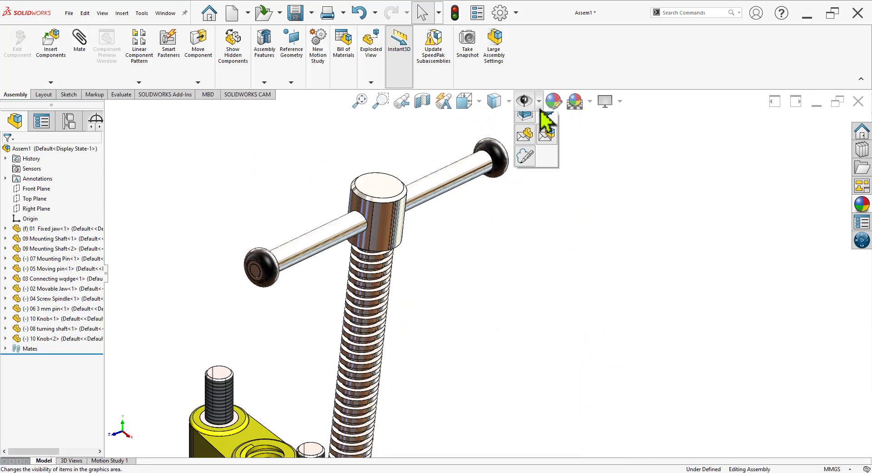
Show the temporary axes and choose the Screw mate from the Mechanical mates.
{"action": "left_click", "coordinate": [539, 101]}
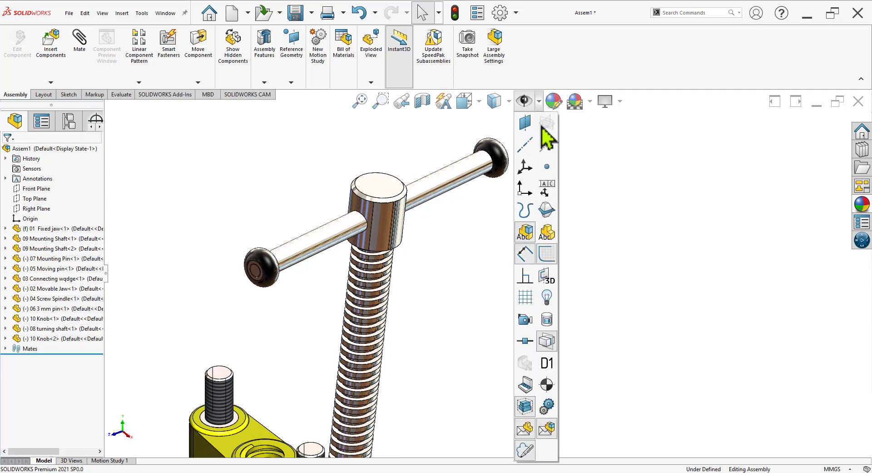
{"action": "scroll", "coordinate": [455, 403], "scroll_direction": "up", "scroll_amount": 3}
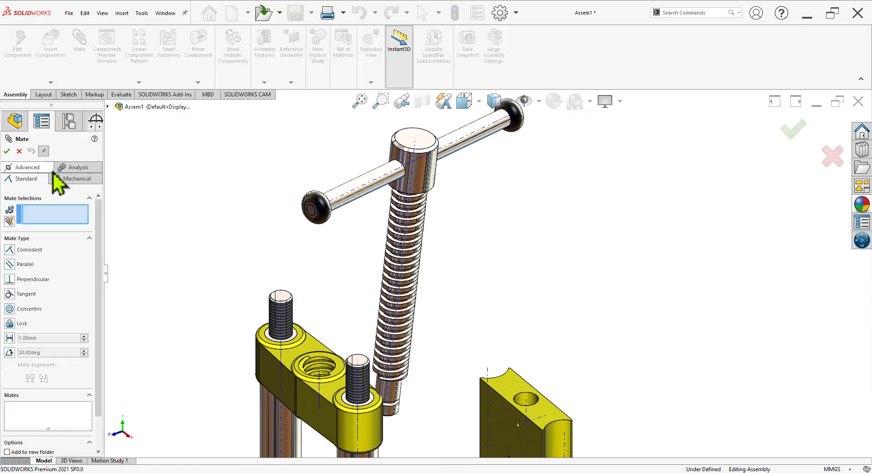
{"action": "left_click", "coordinate": [71, 181]}
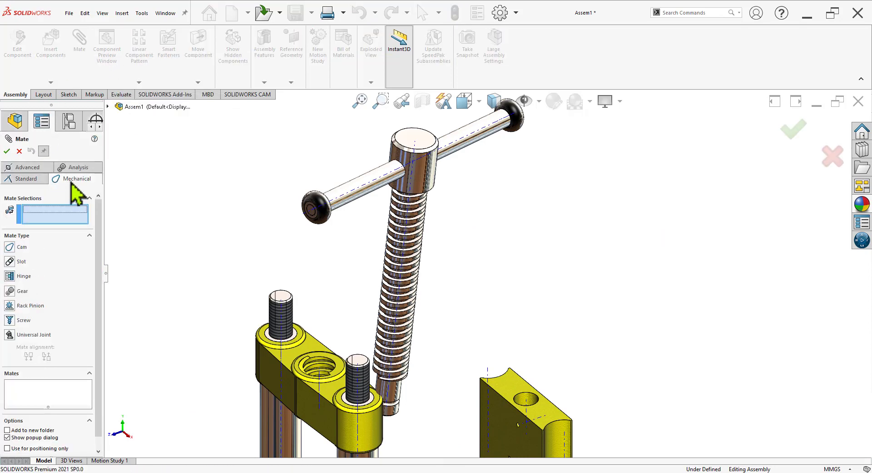
{"action": "left_click", "coordinate": [10, 320]}
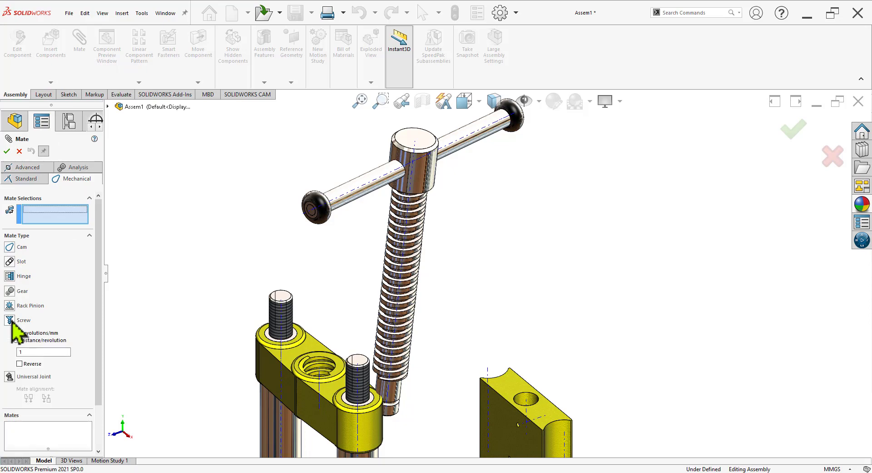
{"action": "scroll", "coordinate": [405, 257], "scroll_direction": "down", "scroll_amount": 2}
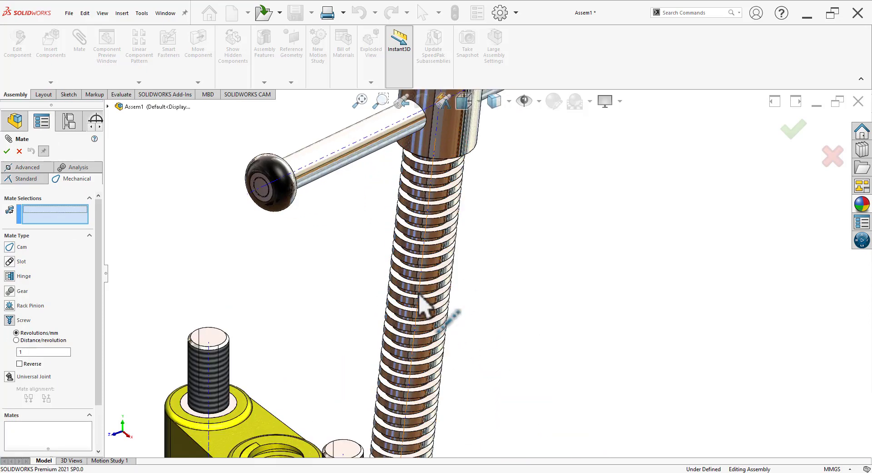
Mate the spindle axis to the wedge hole axis with a reversed screw value of 6.
{"action": "left_click", "coordinate": [423, 302]}
{"action": "scroll", "coordinate": [411, 411], "scroll_direction": "up", "scroll_amount": 2}
{"action": "scroll", "coordinate": [407, 402], "scroll_direction": "down", "scroll_amount": 2}
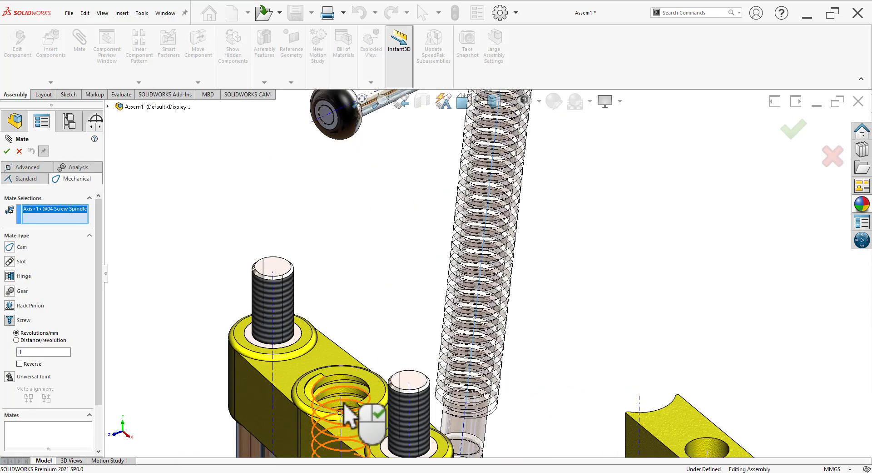
{"action": "left_click", "coordinate": [343, 407]}
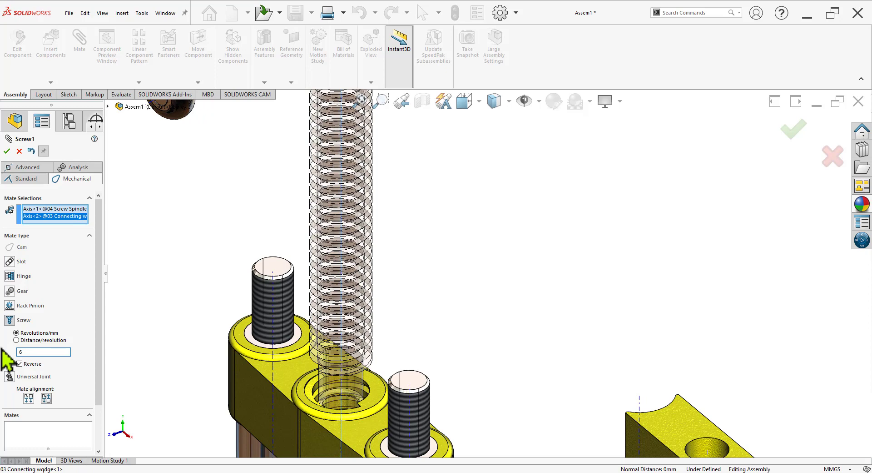
{"action": "scroll", "coordinate": [387, 284], "scroll_direction": "up", "scroll_amount": 2}
{"action": "left_click", "coordinate": [7, 151]}
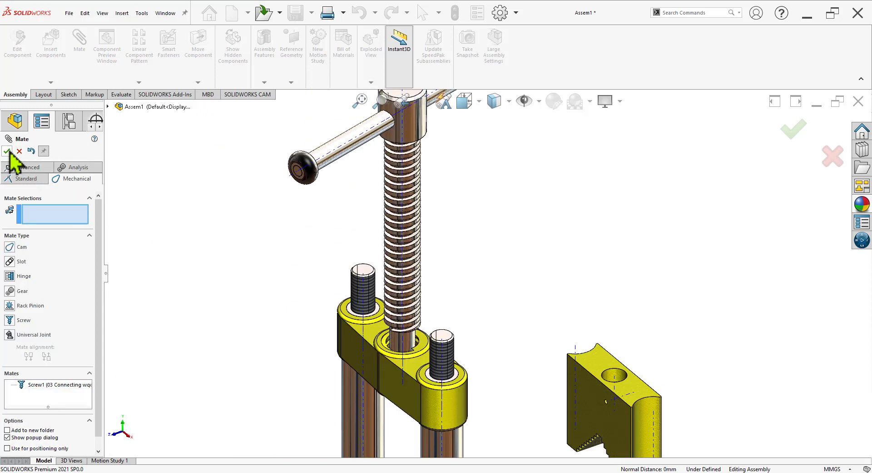
{"action": "key", "text": "Escape"}
{"action": "scroll", "coordinate": [505, 236], "scroll_direction": "up", "scroll_amount": 1}
{"action": "scroll", "coordinate": [461, 230], "scroll_direction": "down", "scroll_amount": 2}
Hide the temporary axes and slide the turning shaft down the spindle at a diagonal angle.
{"action": "scroll", "coordinate": [526, 191], "scroll_direction": "up", "scroll_amount": 3}
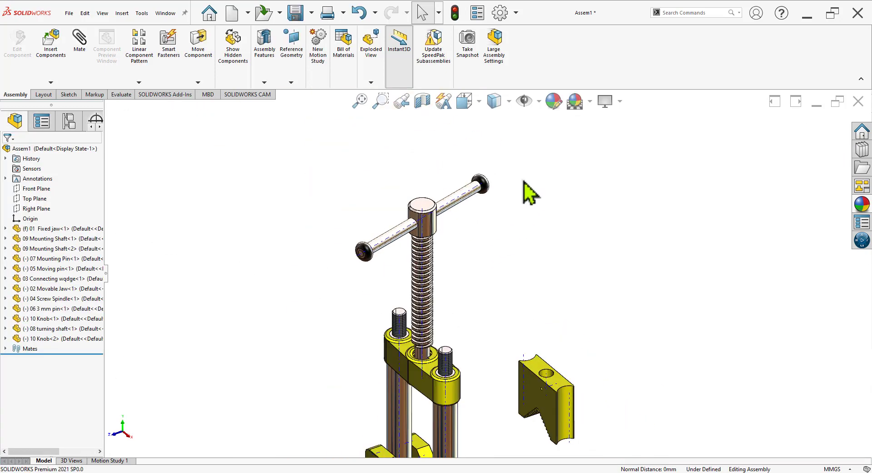
{"action": "scroll", "coordinate": [471, 216], "scroll_direction": "down", "scroll_amount": 4}
{"action": "left_click", "coordinate": [539, 105]}
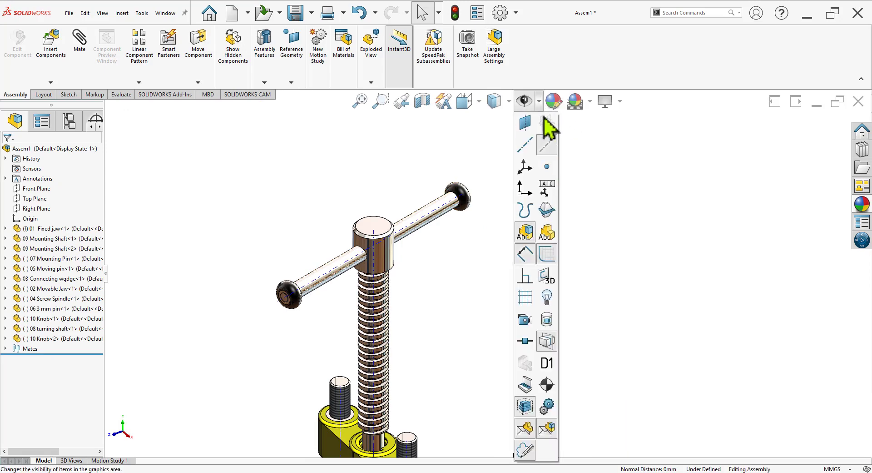
{"action": "left_click", "coordinate": [548, 145]}
{"action": "scroll", "coordinate": [594, 266], "scroll_direction": "up", "scroll_amount": 3}
{"action": "scroll", "coordinate": [450, 187], "scroll_direction": "down", "scroll_amount": 2}
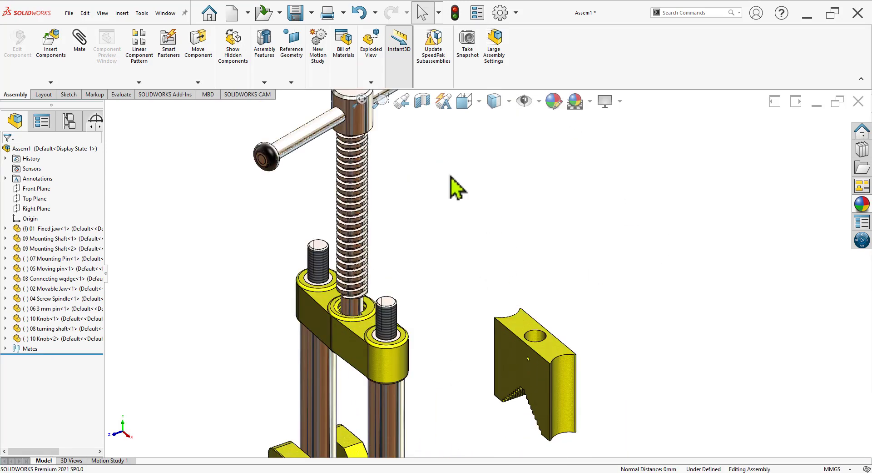
{"action": "scroll", "coordinate": [494, 195], "scroll_direction": "up", "scroll_amount": 2}
{"action": "scroll", "coordinate": [488, 184], "scroll_direction": "down", "scroll_amount": 2}
{"action": "mouse_move", "coordinate": [450, 186]}
{"action": "left_mouse_down"}
{"action": "mouse_move", "coordinate": [466, 301]}
{"action": "mouse_move", "coordinate": [410, 211]}
{"action": "mouse_move", "coordinate": [458, 328]}
{"action": "mouse_move", "coordinate": [481, 243]}
{"action": "mouse_move", "coordinate": [441, 353]}
{"action": "mouse_move", "coordinate": [494, 249]}
{"action": "mouse_move", "coordinate": [471, 327]}
{"action": "left_mouse_up"}
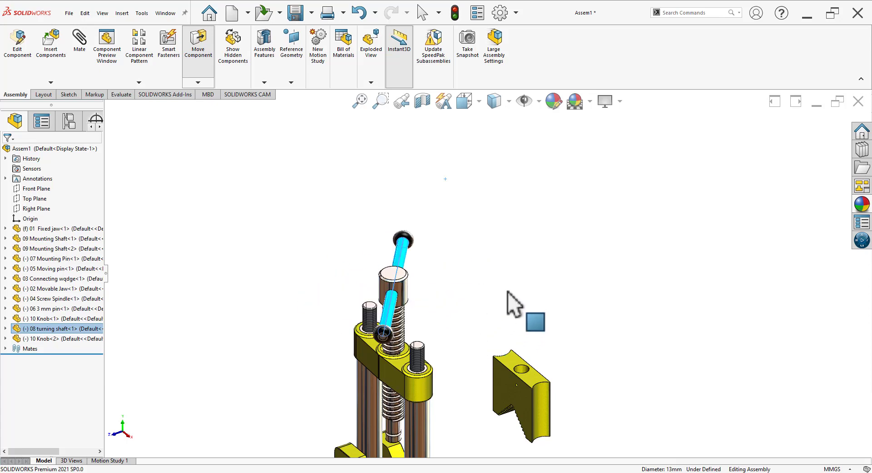
{"action": "left_click_drag", "start_coordinate": [487, 306], "coordinate": [610, 292]}
{"action": "key", "text": "Escape"}
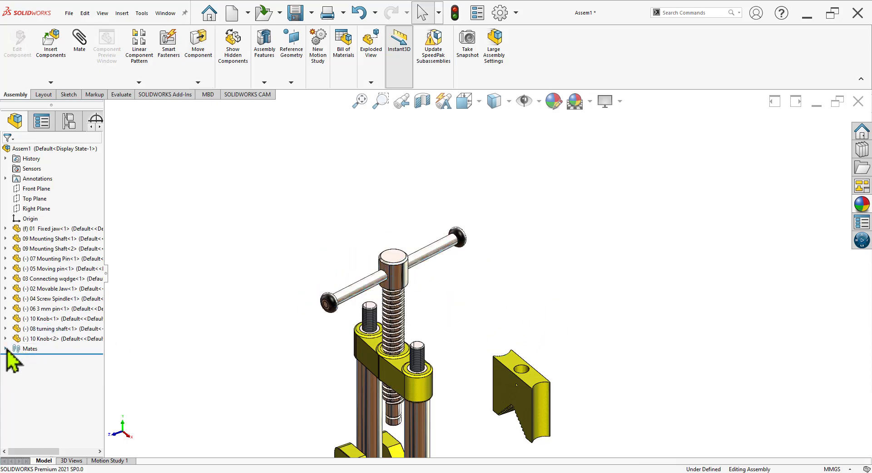
Redefine the Screw1 mate as 6.00 mm distance per revolution, still reversed.
{"action": "left_click", "coordinate": [5, 348]}
{"action": "left_click", "coordinate": [53, 439]}
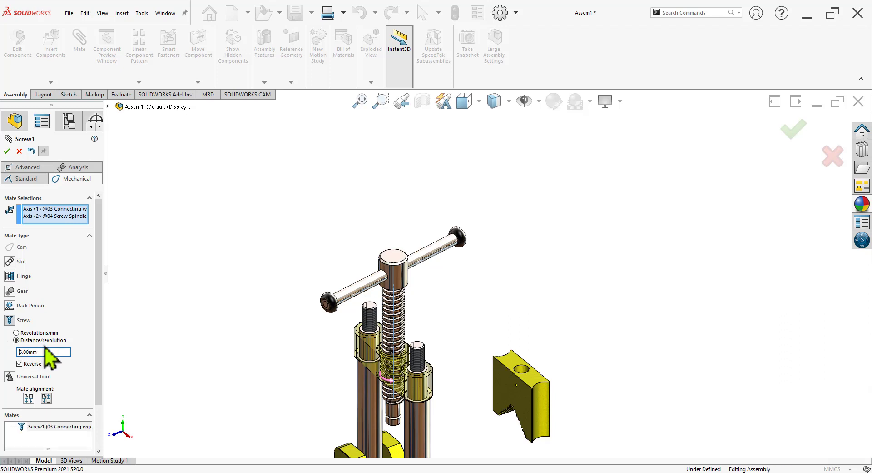
{"action": "left_click", "coordinate": [7, 150]}
{"action": "left_click", "coordinate": [7, 151]}
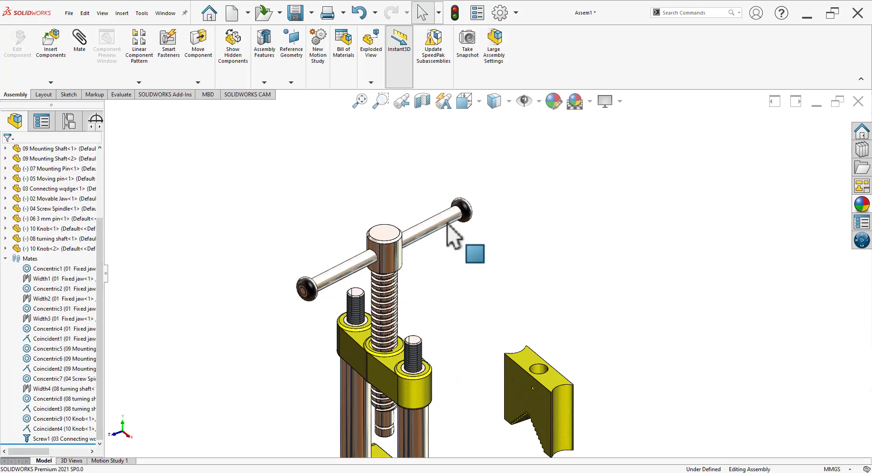
Turn the handle to check that the screw mate drives the spindle.
{"action": "mouse_move", "coordinate": [448, 224]}
{"action": "left_mouse_down"}
{"action": "mouse_move", "coordinate": [449, 316]}
{"action": "mouse_move", "coordinate": [471, 318]}
{"action": "mouse_move", "coordinate": [503, 269]}
{"action": "mouse_move", "coordinate": [501, 255]}
{"action": "mouse_move", "coordinate": [444, 326]}
{"action": "mouse_move", "coordinate": [484, 239]}
{"action": "mouse_move", "coordinate": [504, 312]}
{"action": "mouse_move", "coordinate": [520, 269]}
{"action": "left_mouse_up"}
{"action": "left_click", "coordinate": [520, 268]}
{"action": "scroll", "coordinate": [481, 370], "scroll_direction": "up", "scroll_amount": 5}
{"action": "scroll", "coordinate": [461, 377], "scroll_direction": "down", "scroll_amount": 4}
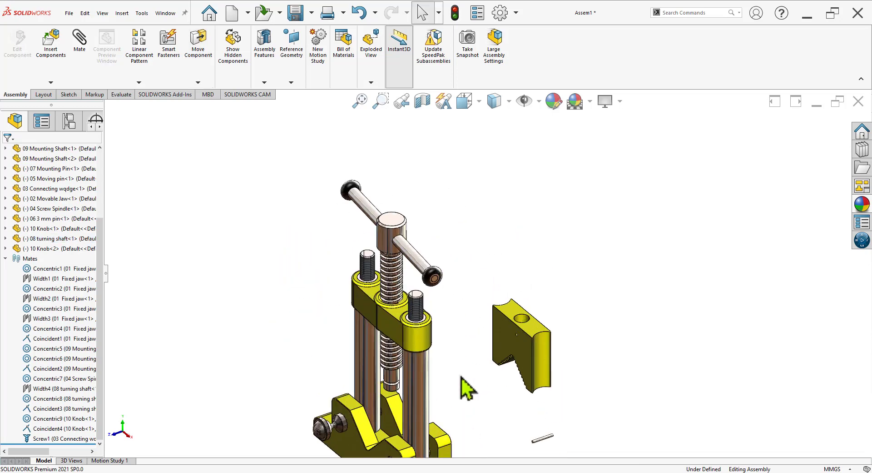
Orbit the assembly to face the movable jaw's bore.
{"action": "middle_click_drag", "start_coordinate": [468, 388], "coordinate": [538, 355]}
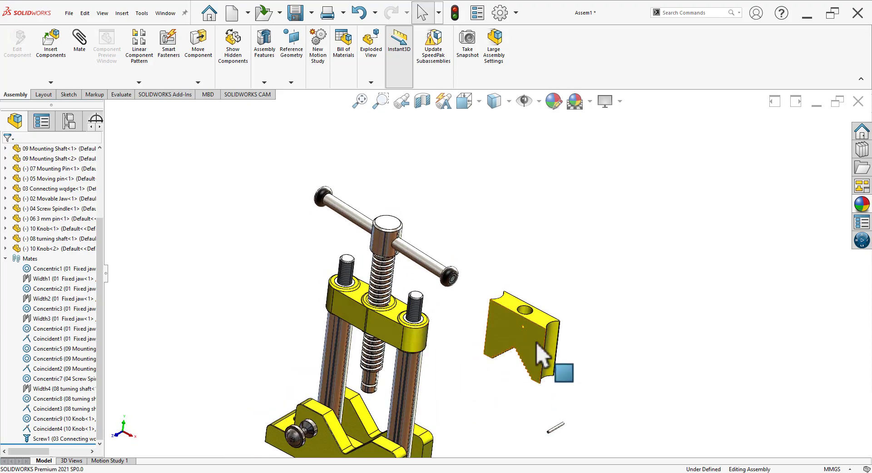
{"action": "scroll", "coordinate": [401, 382], "scroll_direction": "down", "scroll_amount": 4}
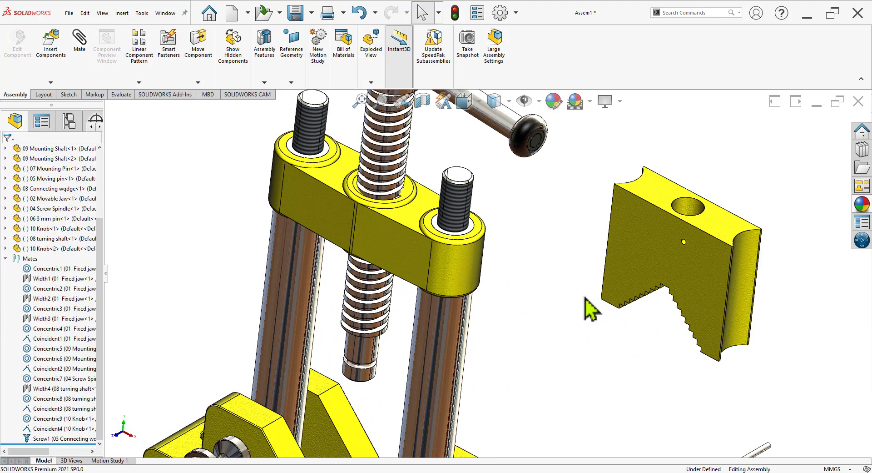
{"action": "scroll", "coordinate": [668, 230], "scroll_direction": "up", "scroll_amount": 4}
{"action": "scroll", "coordinate": [454, 318], "scroll_direction": "down", "scroll_amount": 4}
{"action": "mouse_move", "coordinate": [345, 354]}
{"action": "middle_mouse_down"}
{"action": "mouse_move", "coordinate": [382, 263]}
{"action": "mouse_move", "coordinate": [356, 346]}
{"action": "mouse_move", "coordinate": [341, 363]}
{"action": "mouse_move", "coordinate": [335, 347]}
{"action": "middle_mouse_up"}
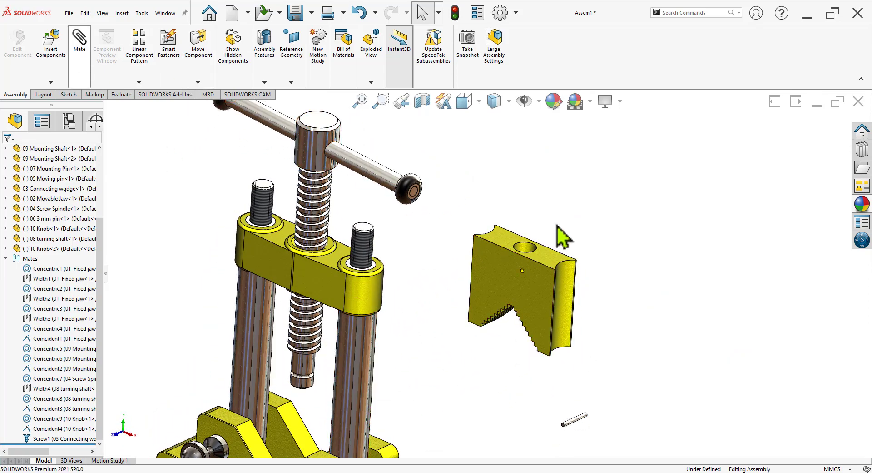
{"action": "scroll", "coordinate": [563, 234], "scroll_direction": "down", "scroll_amount": 2}
Make the movable jaw's hole concentric with the screw spindle.
{"action": "left_click", "coordinate": [521, 260]}
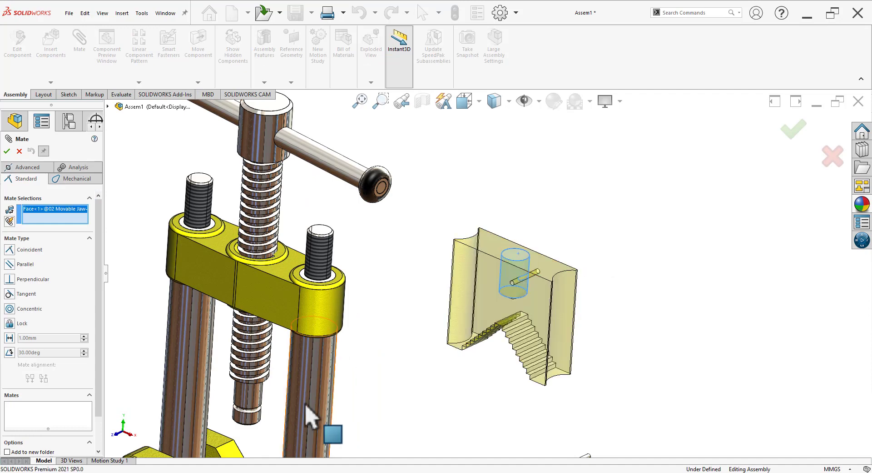
{"action": "left_click", "coordinate": [253, 395]}
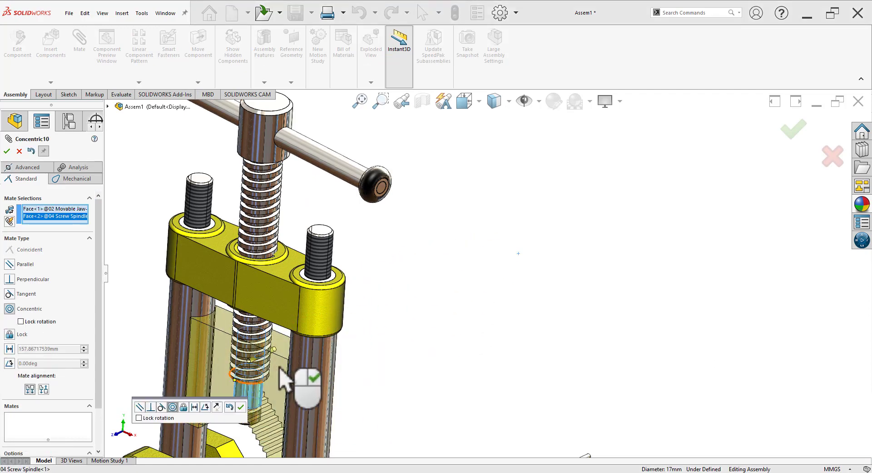
{"action": "left_click", "coordinate": [242, 406]}
{"action": "scroll", "coordinate": [454, 341], "scroll_direction": "up", "scroll_amount": 3}
{"action": "scroll", "coordinate": [345, 384], "scroll_direction": "down", "scroll_amount": 4}
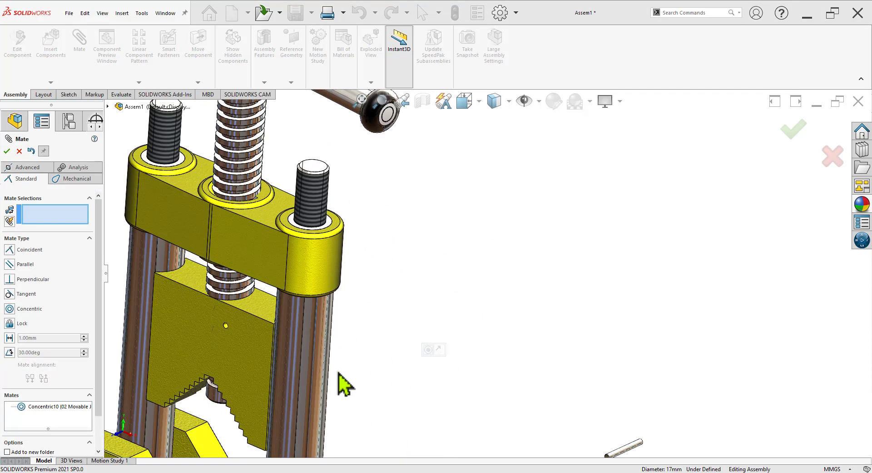
{"action": "scroll", "coordinate": [263, 372], "scroll_direction": "down", "scroll_amount": 2}
Seat the movable jaw against the spindle's end face with a coincident mate.
{"action": "left_click_drag", "start_coordinate": [260, 364], "coordinate": [249, 425]}
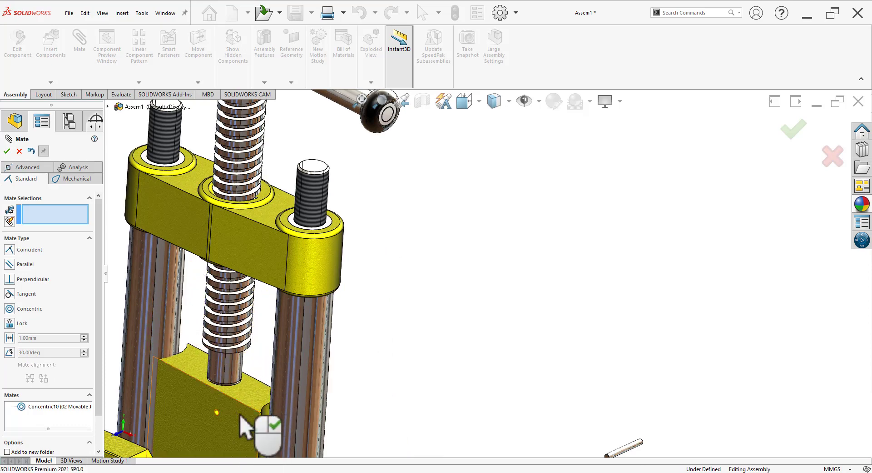
{"action": "scroll", "coordinate": [296, 386], "scroll_direction": "down", "scroll_amount": 3}
{"action": "middle_click_drag", "start_coordinate": [312, 356], "coordinate": [278, 252]}
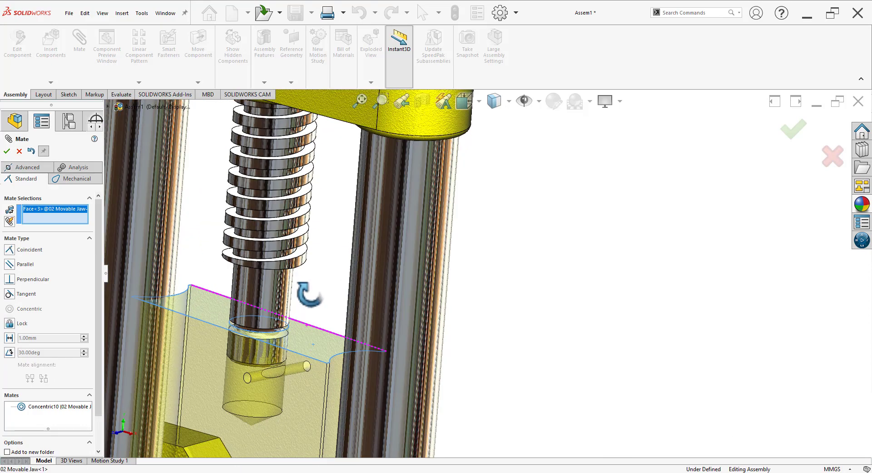
{"action": "scroll", "coordinate": [278, 251], "scroll_direction": "down", "scroll_amount": 3}
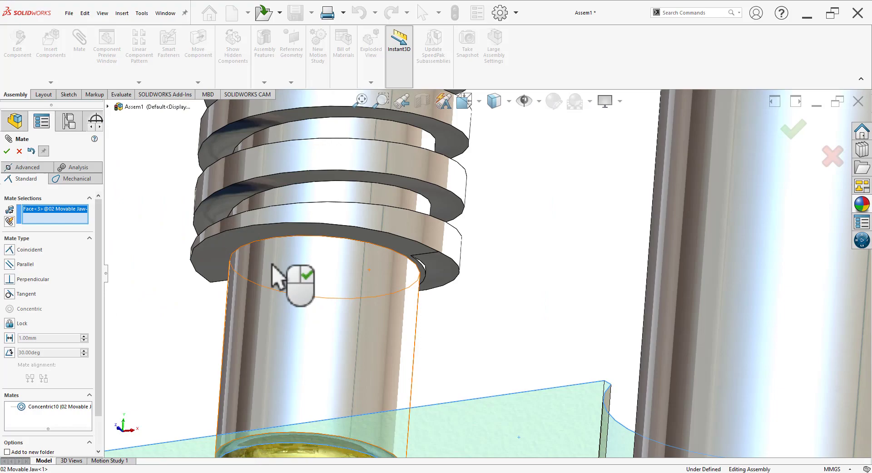
{"action": "left_click", "coordinate": [231, 246]}
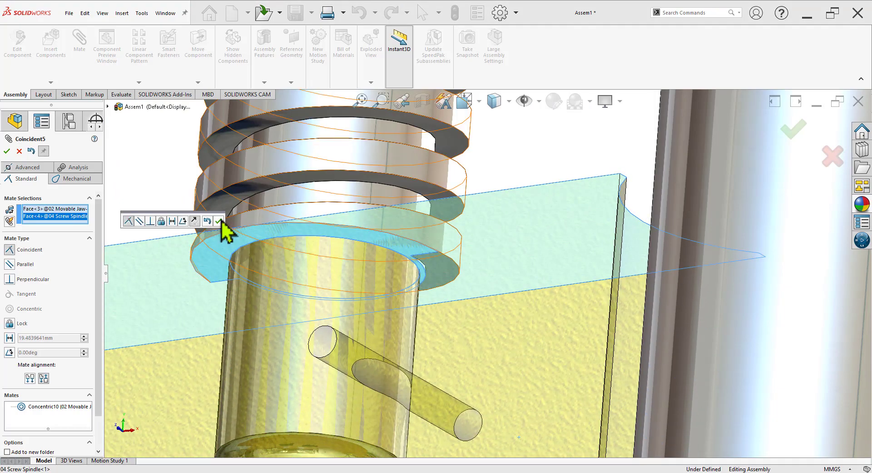
{"action": "left_click", "coordinate": [219, 221]}
Make the movable jaw parallel to the fixed jaw face.
{"action": "scroll", "coordinate": [662, 263], "scroll_direction": "up", "scroll_amount": 5}
{"action": "mouse_move", "coordinate": [662, 263]}
{"action": "middle_mouse_down"}
{"action": "mouse_move", "coordinate": [638, 315]}
{"action": "mouse_move", "coordinate": [650, 368]}
{"action": "middle_mouse_up"}
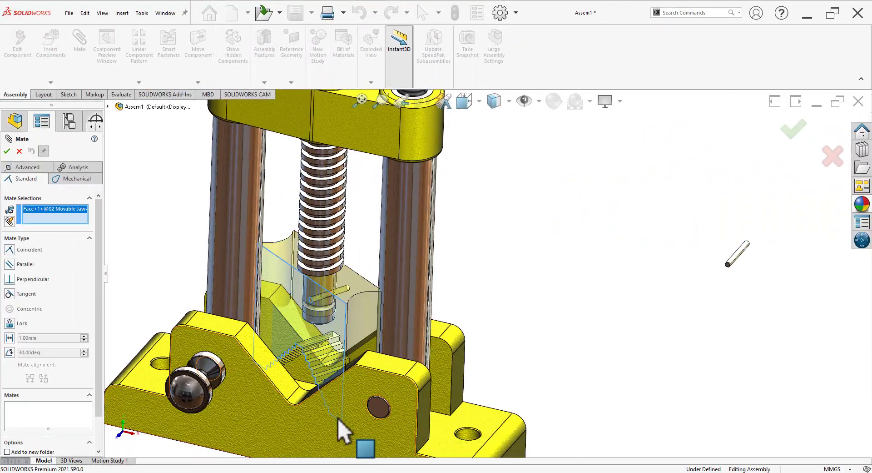
{"action": "left_click", "coordinate": [338, 443]}
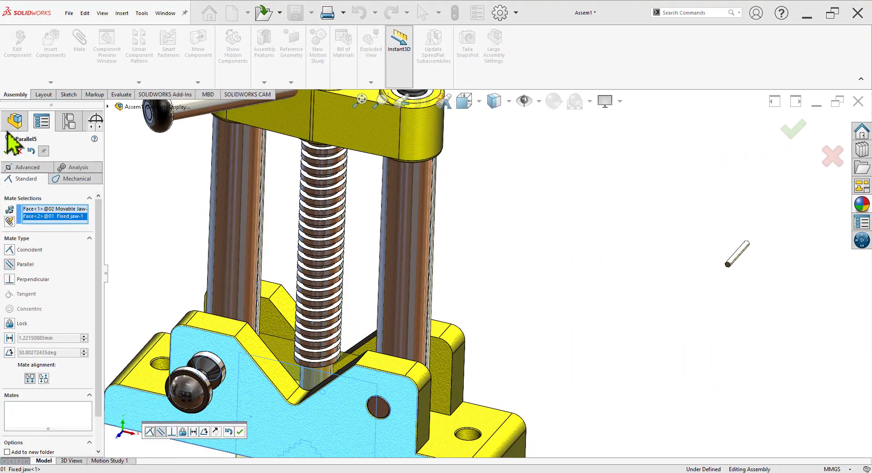
{"action": "left_click", "coordinate": [7, 151]}
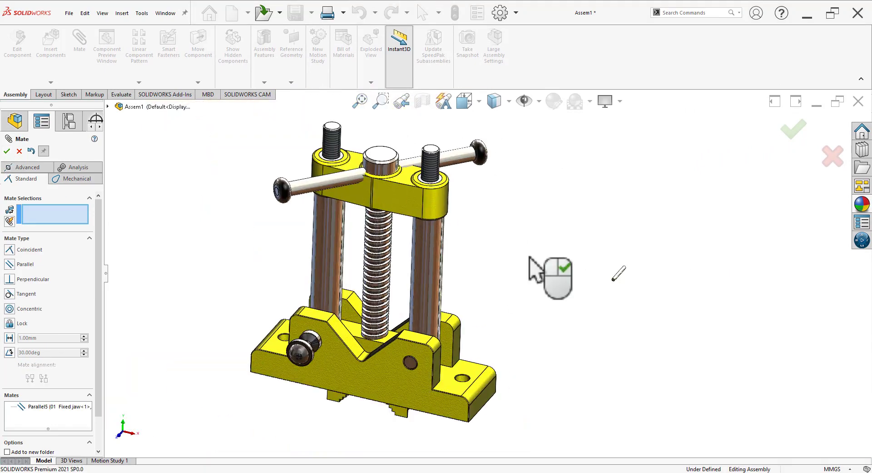
{"action": "left_click", "coordinate": [6, 153]}
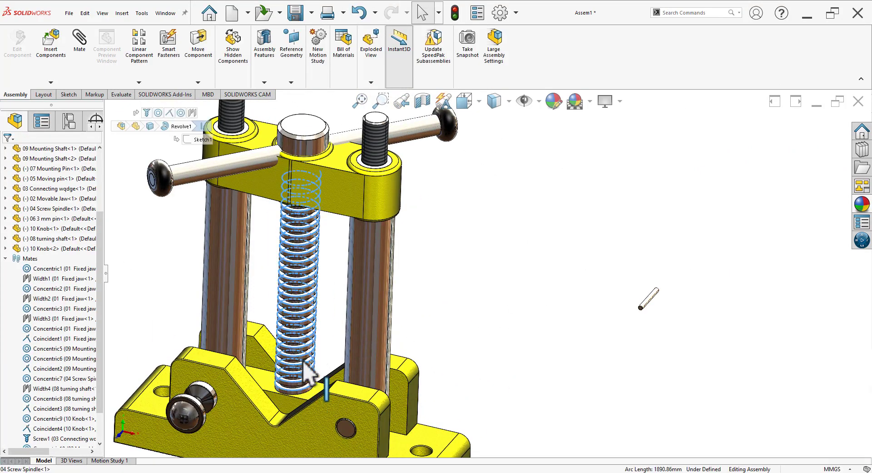
Turn the screw spindle and handle to check they drive the movable jaw.
{"action": "left_click_drag", "start_coordinate": [307, 371], "coordinate": [320, 261]}
{"action": "scroll", "coordinate": [351, 346], "scroll_direction": "down", "scroll_amount": 5}
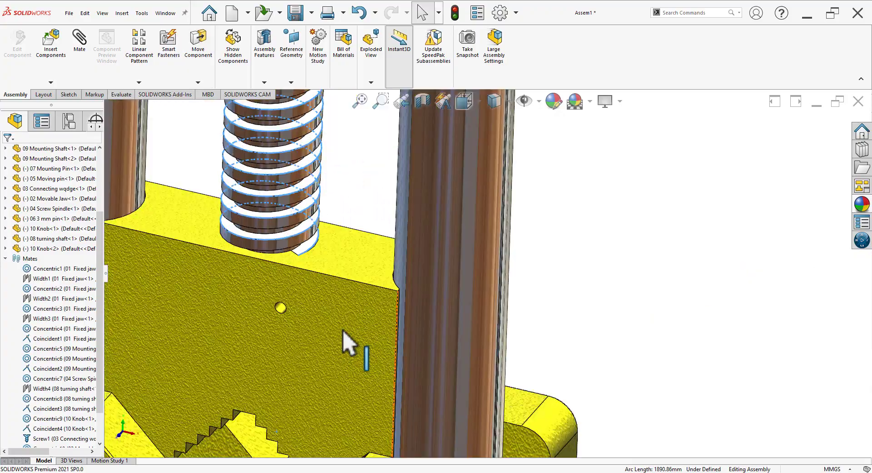
{"action": "mouse_move", "coordinate": [350, 347]}
{"action": "middle_mouse_down"}
{"action": "mouse_move", "coordinate": [486, 354]}
{"action": "mouse_move", "coordinate": [483, 455]}
{"action": "middle_mouse_up"}
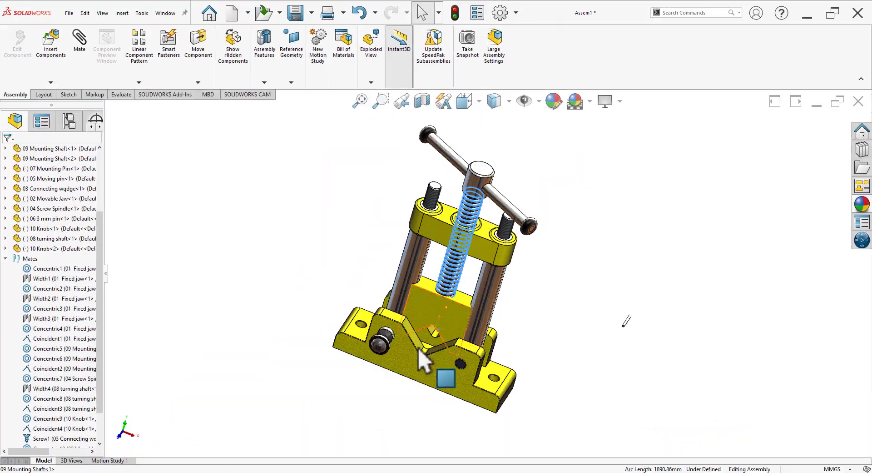
{"action": "mouse_move", "coordinate": [425, 356]}
{"action": "middle_mouse_down"}
{"action": "mouse_move", "coordinate": [485, 382]}
{"action": "mouse_move", "coordinate": [456, 322]}
{"action": "middle_mouse_up"}
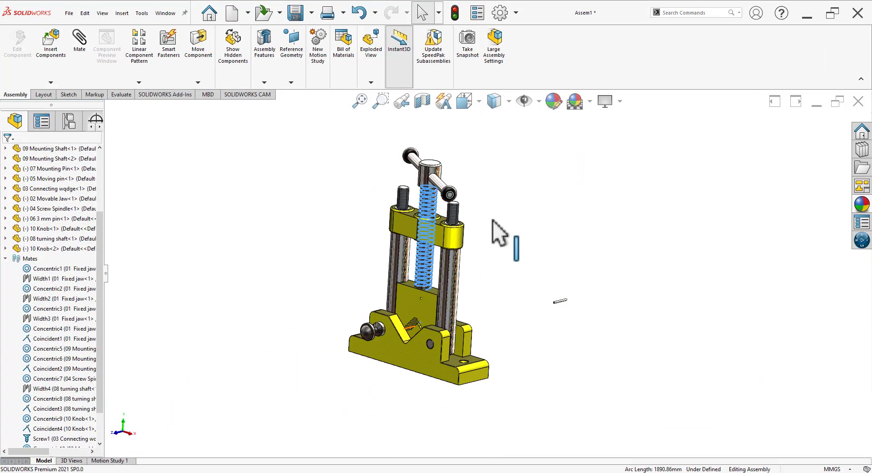
{"action": "middle_click_drag", "start_coordinate": [497, 230], "coordinate": [492, 252]}
{"action": "scroll", "coordinate": [455, 327], "scroll_direction": "up", "scroll_amount": 2}
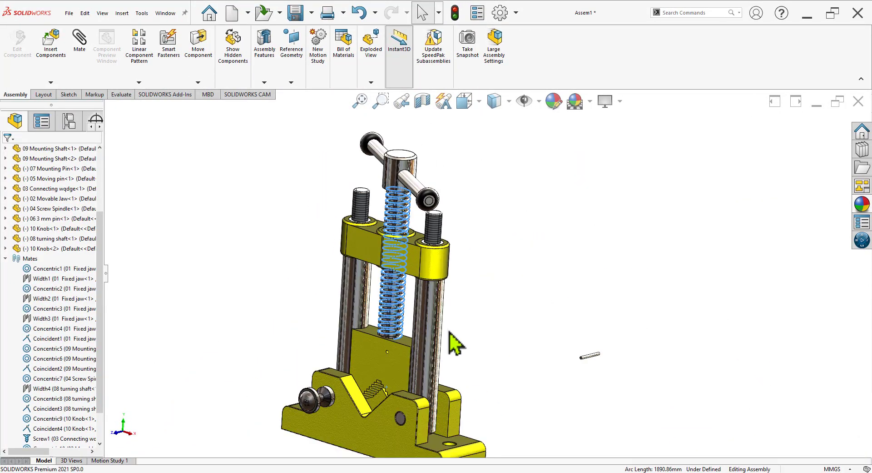
{"action": "scroll", "coordinate": [452, 282], "scroll_direction": "up", "scroll_amount": 2}
{"action": "left_click_drag", "start_coordinate": [430, 211], "coordinate": [462, 179]}
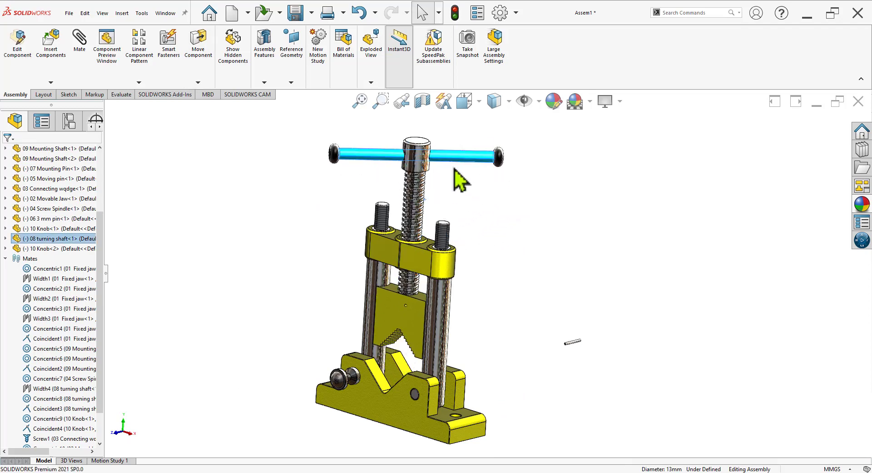
{"action": "mouse_move", "coordinate": [463, 151]}
{"action": "left_mouse_down"}
{"action": "mouse_move", "coordinate": [526, 133]}
{"action": "mouse_move", "coordinate": [515, 179]}
{"action": "left_mouse_up"}
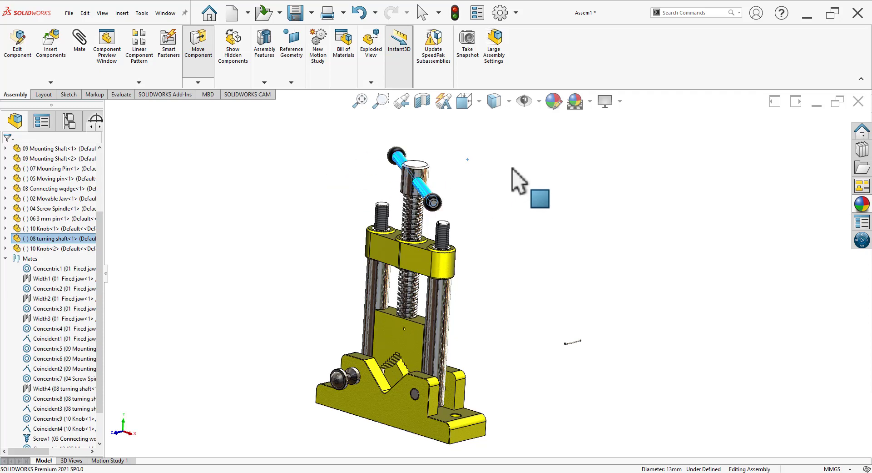
{"action": "scroll", "coordinate": [490, 352], "scroll_direction": "down", "scroll_amount": 3}
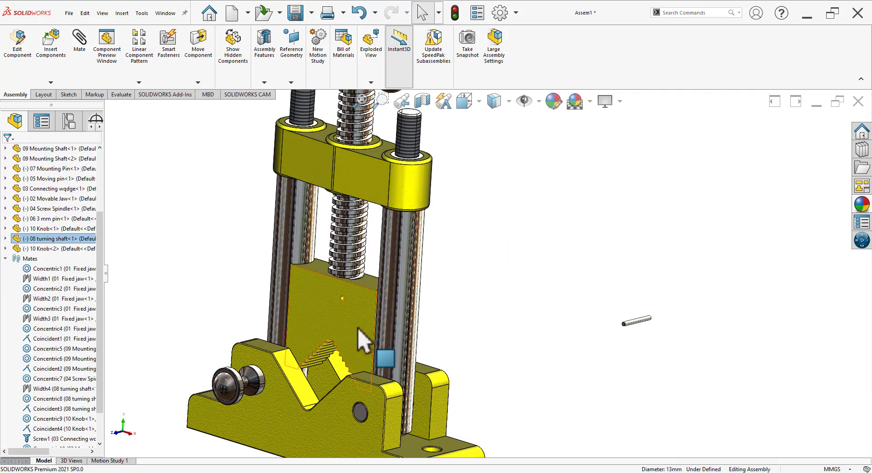
Slide the movable jaw up and back into the V, then move the 3 mm pin beside it.
{"action": "mouse_move", "coordinate": [361, 340]}
{"action": "left_mouse_down"}
{"action": "mouse_move", "coordinate": [364, 159]}
{"action": "mouse_move", "coordinate": [334, 326]}
{"action": "left_mouse_up"}
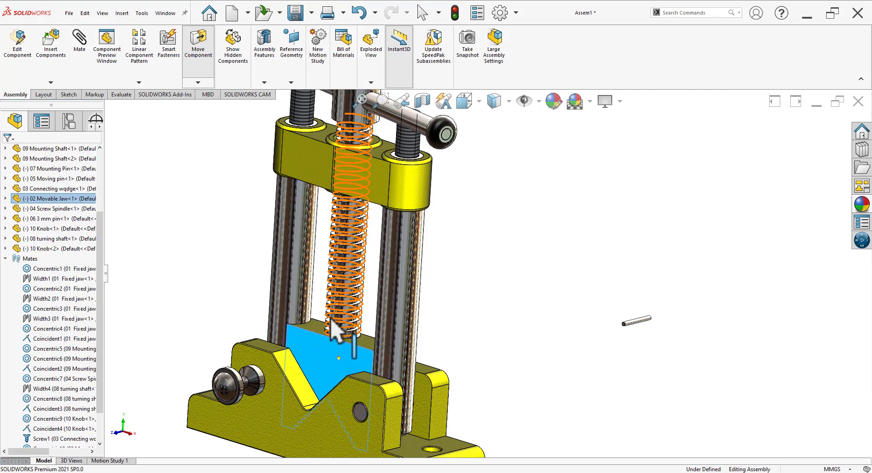
{"action": "key", "text": "z"}
{"action": "key", "text": "z"}
{"action": "key", "text": "z"}
{"action": "left_click_drag", "start_coordinate": [419, 344], "coordinate": [431, 323]}
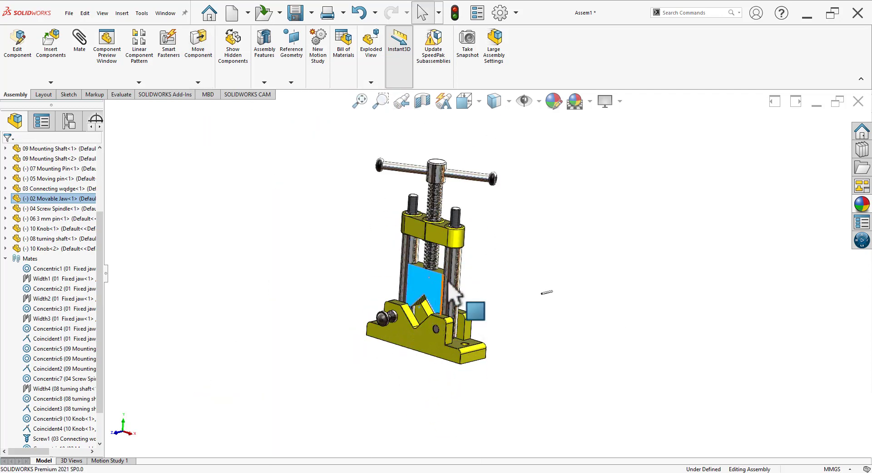
{"action": "scroll", "coordinate": [467, 288], "scroll_direction": "down", "scroll_amount": 5}
{"action": "left_click", "coordinate": [694, 354]}
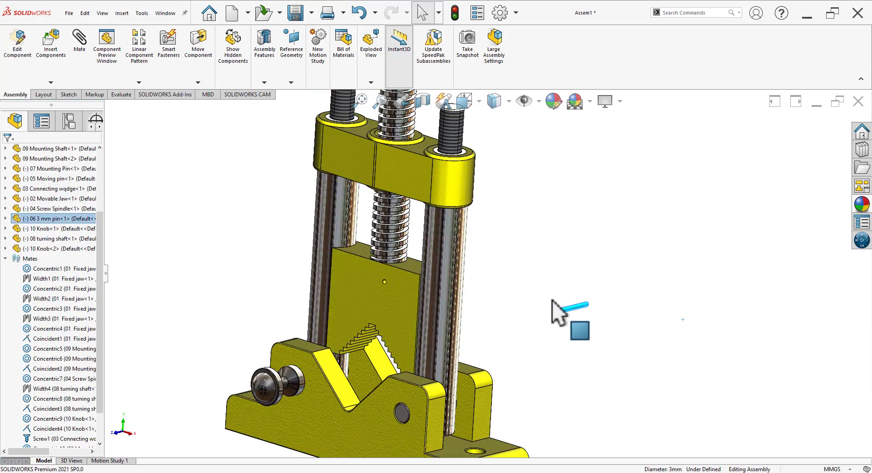
{"action": "left_click_drag", "start_coordinate": [684, 324], "coordinate": [522, 294]}
{"action": "scroll", "coordinate": [500, 248], "scroll_direction": "down", "scroll_amount": 3}
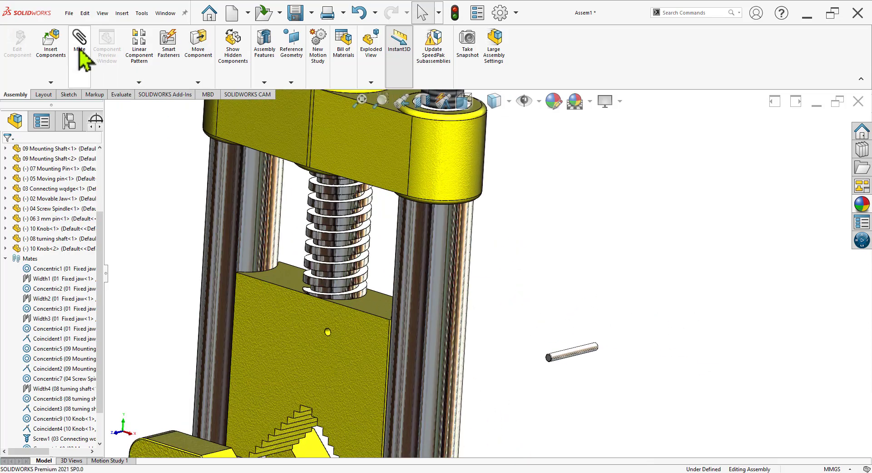
Make the 3 mm pin concentric with the movable jaw's hole.
{"action": "key", "text": "m"}
{"action": "scroll", "coordinate": [353, 338], "scroll_direction": "down", "scroll_amount": 4}
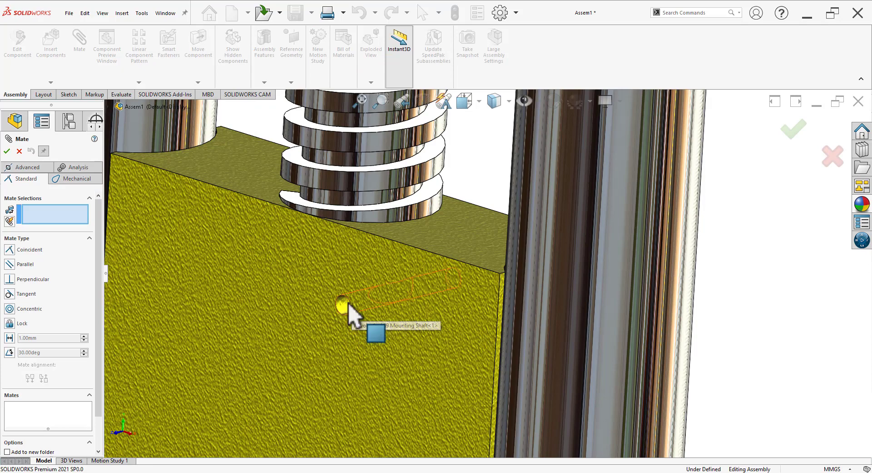
{"action": "left_click", "coordinate": [346, 309]}
{"action": "scroll", "coordinate": [486, 273], "scroll_direction": "up", "scroll_amount": 4}
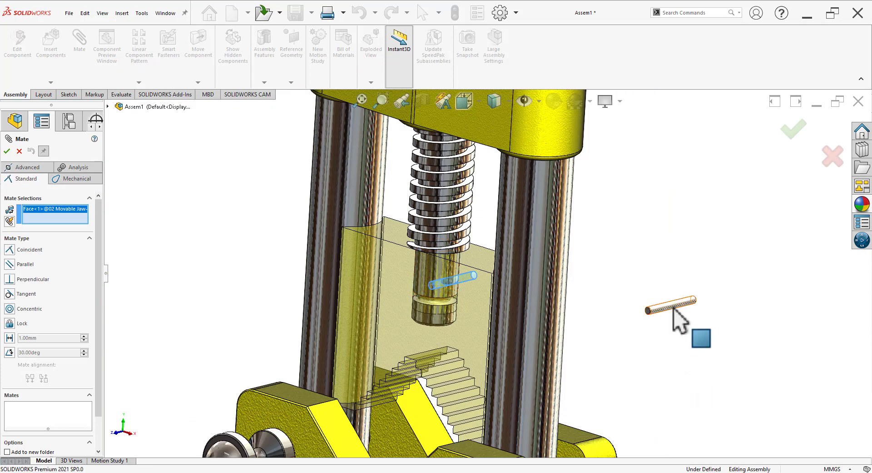
{"action": "left_click", "coordinate": [674, 307]}
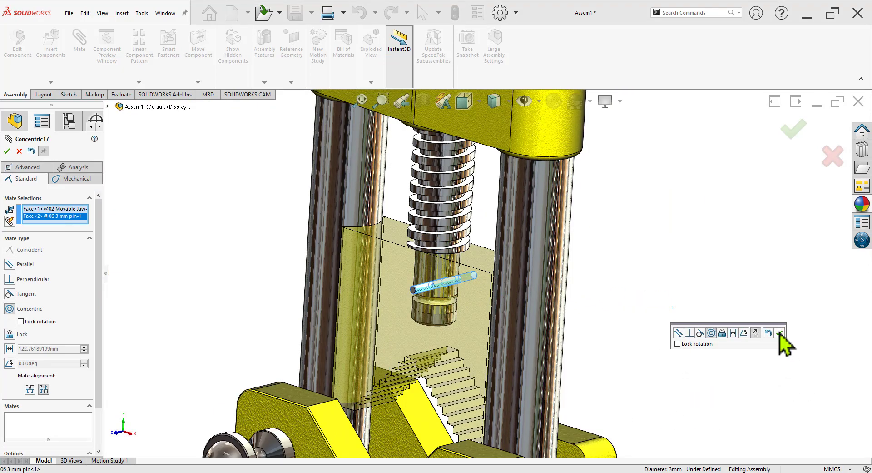
{"action": "left_click", "coordinate": [780, 334]}
Try a coincident mate between the pin end and jaw face, then undo it.
{"action": "scroll", "coordinate": [476, 268], "scroll_direction": "down", "scroll_amount": 3}
{"action": "scroll", "coordinate": [433, 331], "scroll_direction": "down", "scroll_amount": 3}
{"action": "scroll", "coordinate": [399, 364], "scroll_direction": "down", "scroll_amount": 2}
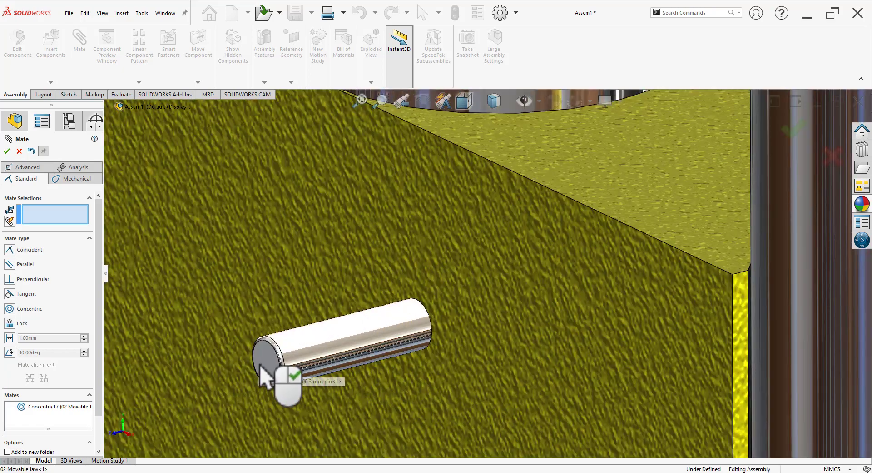
{"action": "left_click", "coordinate": [262, 366]}
{"action": "left_click", "coordinate": [366, 248]}
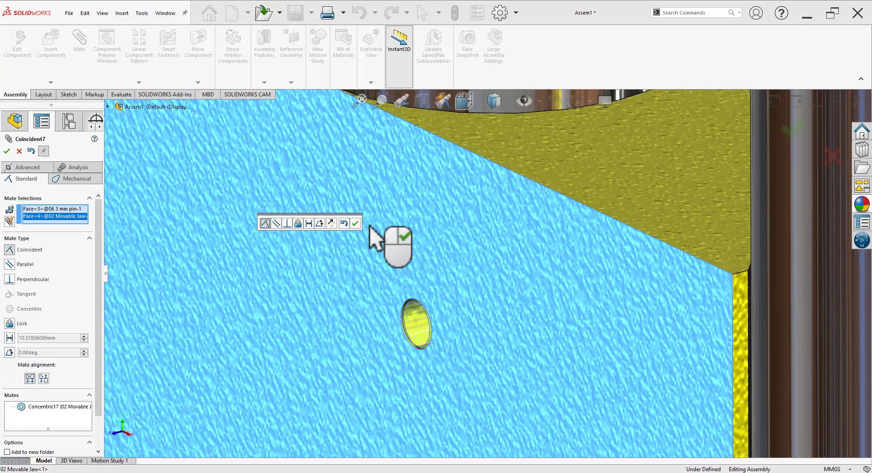
{"action": "left_click", "coordinate": [357, 225]}
{"action": "scroll", "coordinate": [384, 327], "scroll_direction": "up", "scroll_amount": 3}
{"action": "scroll", "coordinate": [545, 318], "scroll_direction": "up", "scroll_amount": 5}
{"action": "middle_click_drag", "start_coordinate": [545, 318], "coordinate": [512, 298]}
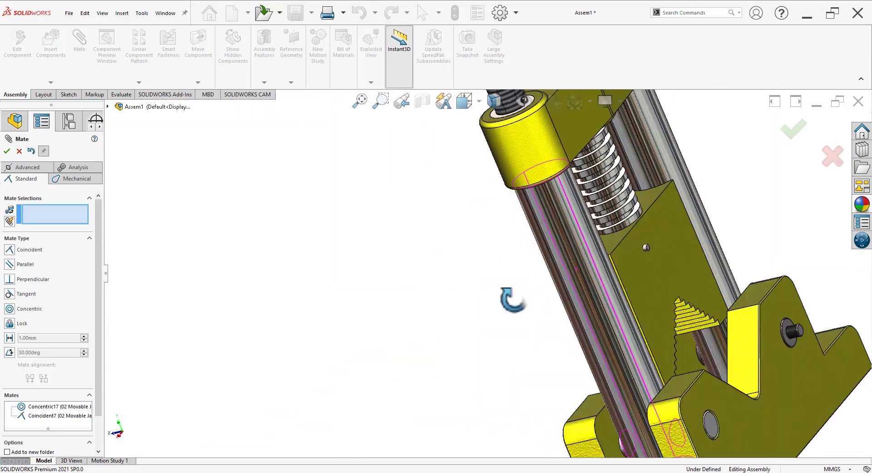
{"action": "scroll", "coordinate": [499, 307], "scroll_direction": "down", "scroll_amount": 2}
{"action": "scroll", "coordinate": [682, 263], "scroll_direction": "down", "scroll_amount": 3}
{"action": "scroll", "coordinate": [620, 331], "scroll_direction": "down", "scroll_amount": 2}
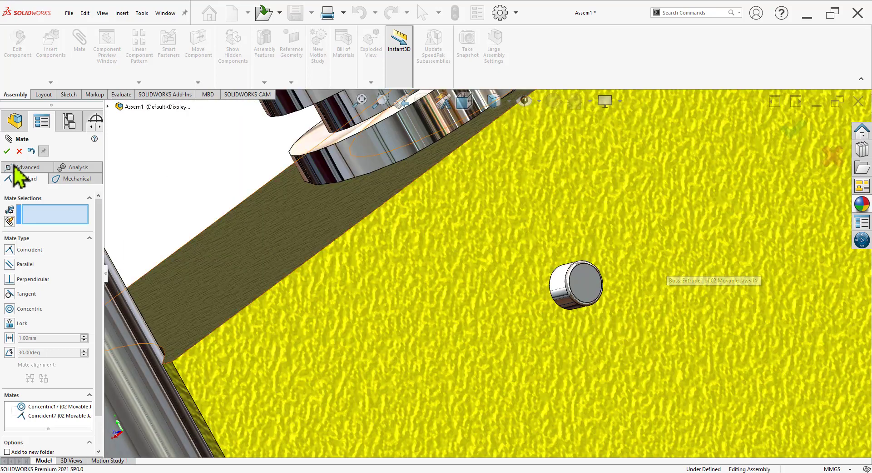
{"action": "left_click", "coordinate": [31, 151]}
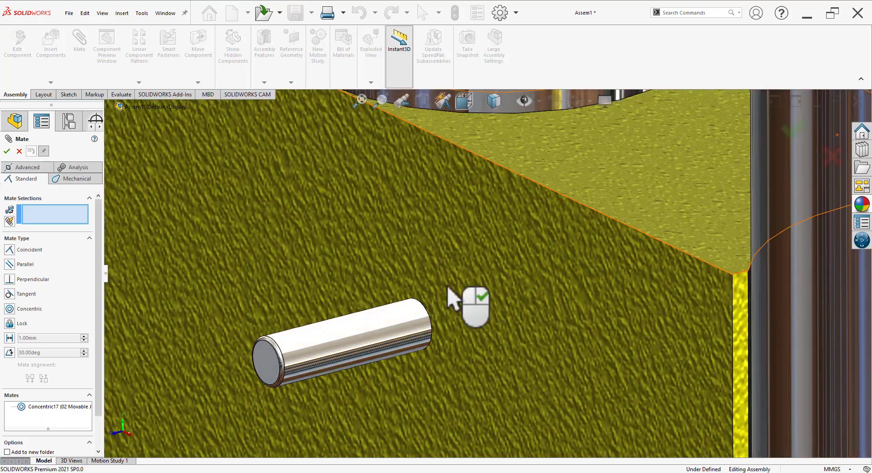
Start an Advanced Width mate with the jaw's two side faces as width references.
{"action": "scroll", "coordinate": [454, 295], "scroll_direction": "up", "scroll_amount": 2}
{"action": "scroll", "coordinate": [450, 295], "scroll_direction": "up", "scroll_amount": 2}
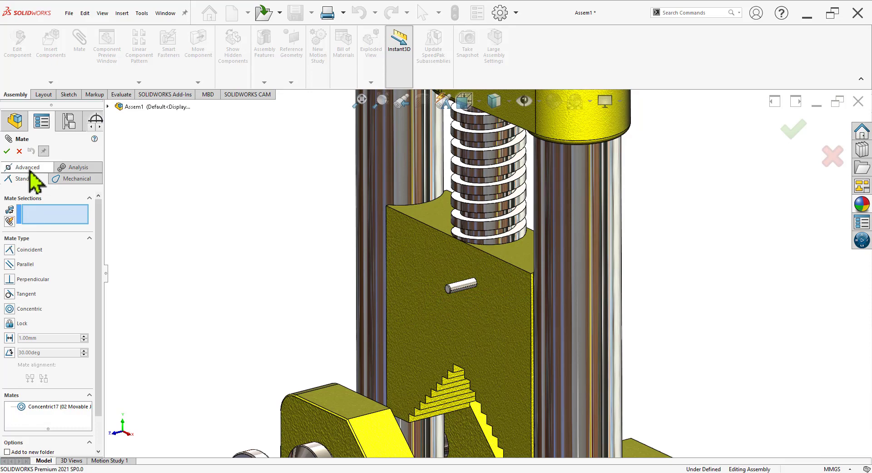
{"action": "left_click", "coordinate": [30, 169]}
{"action": "left_click", "coordinate": [10, 275]}
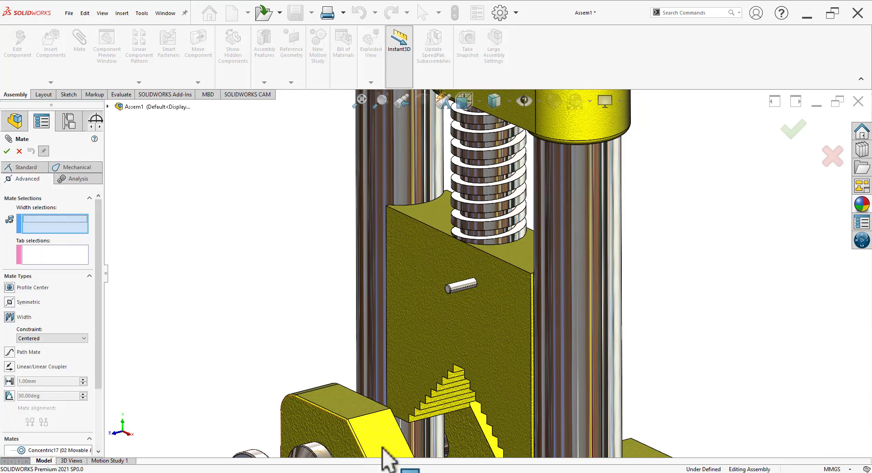
{"action": "left_click", "coordinate": [504, 287]}
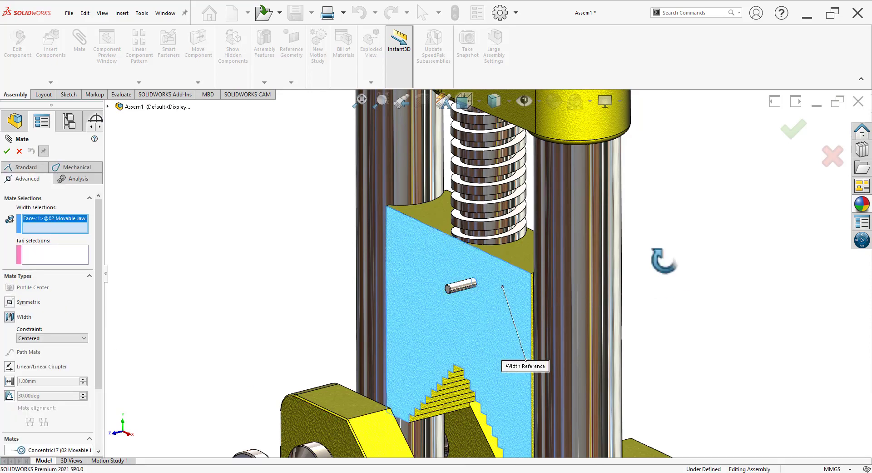
{"action": "middle_click_drag", "start_coordinate": [664, 260], "coordinate": [600, 282]}
{"action": "left_click", "coordinate": [726, 259]}
Use the pin's end faces as tab references to centre the pin across the jaw.
{"action": "mouse_move", "coordinate": [614, 354]}
{"action": "middle_mouse_down"}
{"action": "mouse_move", "coordinate": [625, 336]}
{"action": "mouse_move", "coordinate": [531, 278]}
{"action": "mouse_move", "coordinate": [381, 312]}
{"action": "middle_mouse_up"}
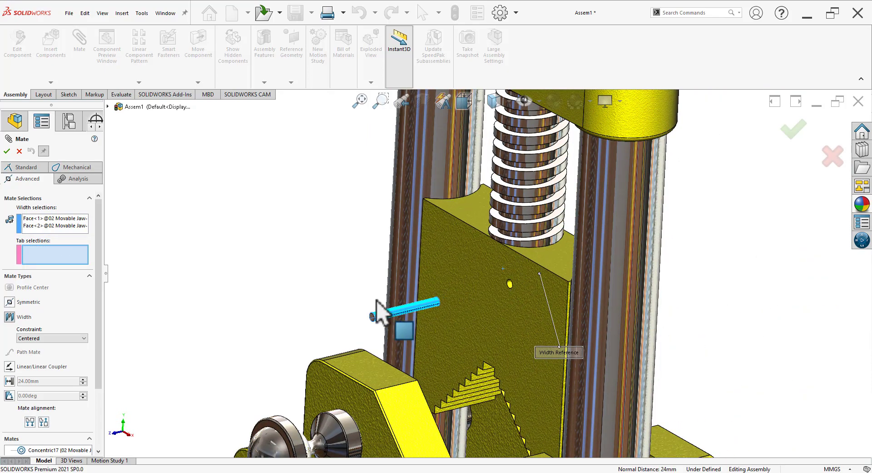
{"action": "scroll", "coordinate": [418, 321], "scroll_direction": "down", "scroll_amount": 3}
{"action": "scroll", "coordinate": [261, 404], "scroll_direction": "down", "scroll_amount": 4}
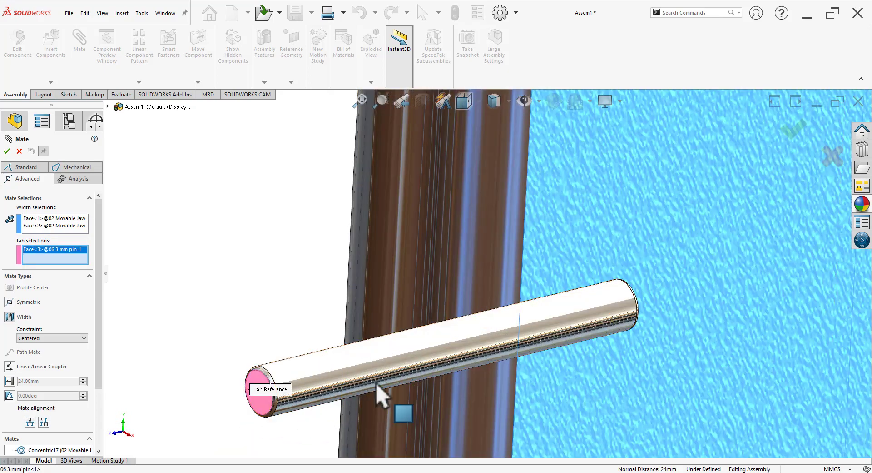
{"action": "scroll", "coordinate": [596, 312], "scroll_direction": "up", "scroll_amount": 3}
{"action": "mouse_move", "coordinate": [596, 311]}
{"action": "middle_mouse_down"}
{"action": "mouse_move", "coordinate": [541, 307]}
{"action": "mouse_move", "coordinate": [331, 345]}
{"action": "middle_mouse_up"}
{"action": "scroll", "coordinate": [298, 337], "scroll_direction": "down", "scroll_amount": 4}
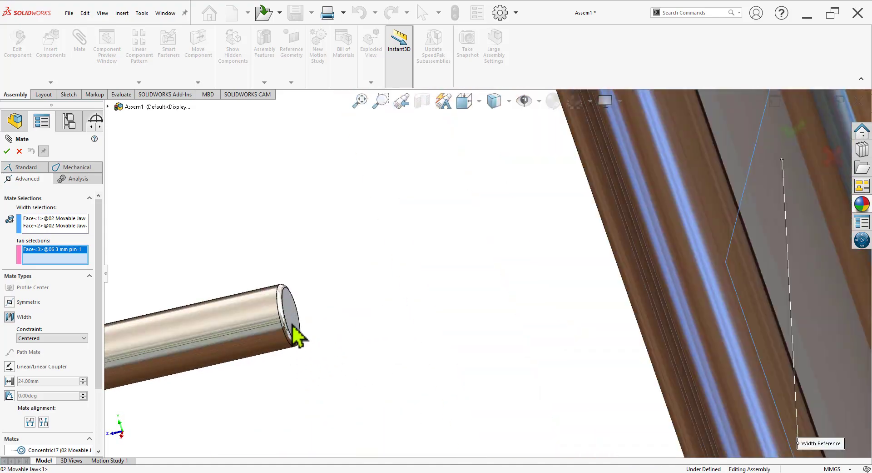
{"action": "left_click", "coordinate": [298, 336]}
{"action": "scroll", "coordinate": [291, 318], "scroll_direction": "up", "scroll_amount": 3}
{"action": "scroll", "coordinate": [282, 288], "scroll_direction": "up", "scroll_amount": 3}
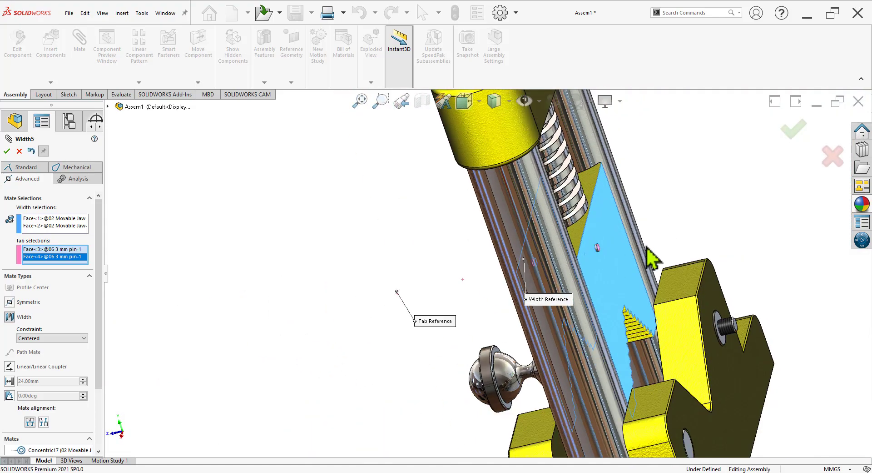
{"action": "middle_click_drag", "start_coordinate": [630, 269], "coordinate": [604, 253]}
{"action": "scroll", "coordinate": [604, 253], "scroll_direction": "down", "scroll_amount": 3}
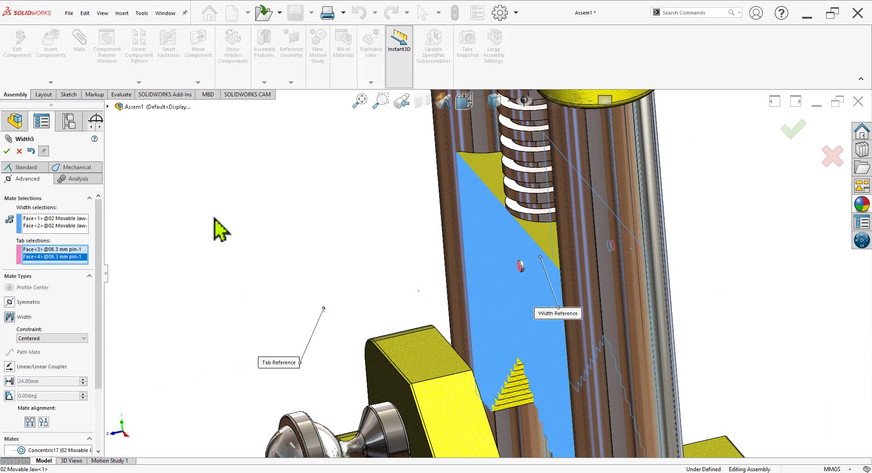
{"action": "left_click", "coordinate": [7, 151]}
{"action": "left_click", "coordinate": [7, 151]}
{"action": "scroll", "coordinate": [584, 278], "scroll_direction": "up", "scroll_amount": 3}
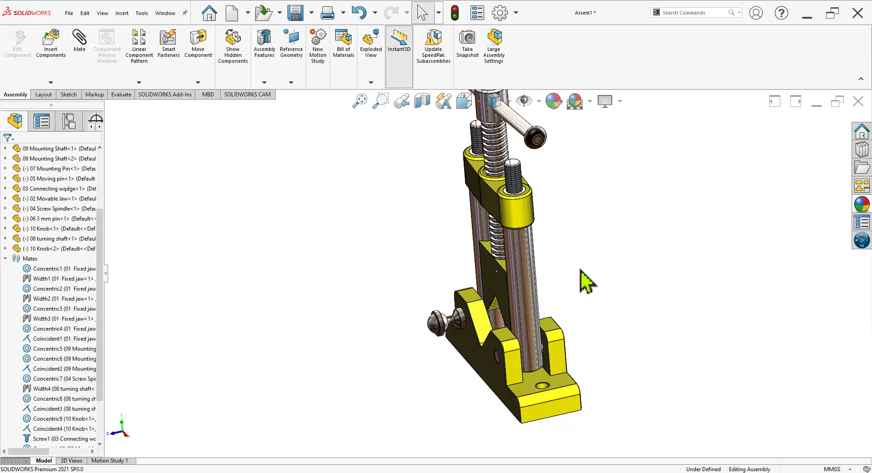
{"action": "scroll", "coordinate": [577, 304], "scroll_direction": "down", "scroll_amount": 3}
{"action": "middle_click_drag", "start_coordinate": [574, 304], "coordinate": [584, 286]}
{"action": "scroll", "coordinate": [512, 335], "scroll_direction": "up", "scroll_amount": 3}
{"action": "scroll", "coordinate": [502, 369], "scroll_direction": "down", "scroll_amount": 3}
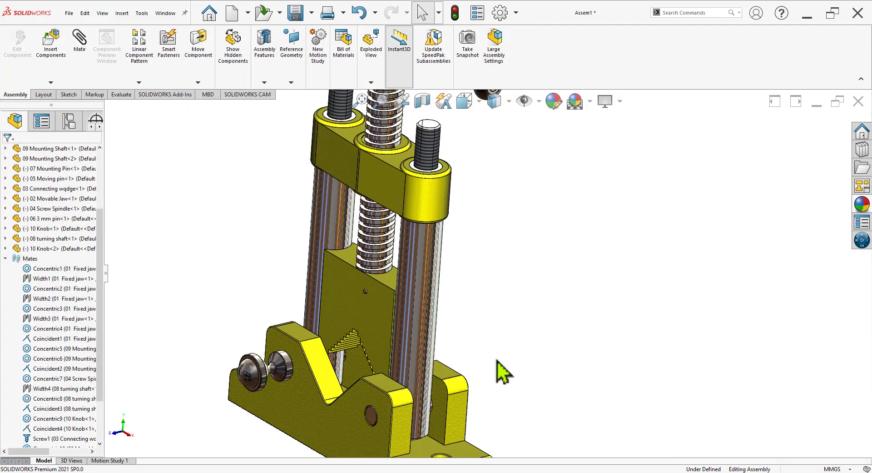
{"action": "mouse_move", "coordinate": [502, 370]}
{"action": "middle_mouse_down"}
{"action": "mouse_move", "coordinate": [476, 344]}
{"action": "mouse_move", "coordinate": [510, 395]}
{"action": "mouse_move", "coordinate": [383, 356]}
{"action": "middle_mouse_up"}
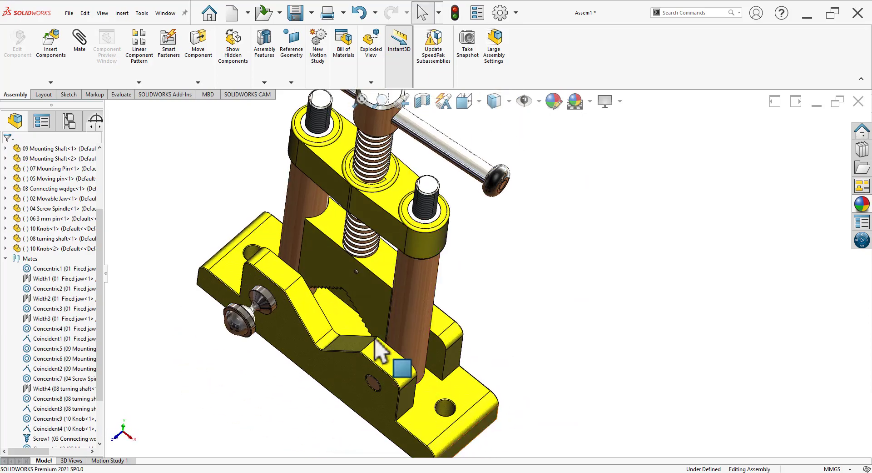
{"action": "scroll", "coordinate": [345, 248], "scroll_direction": "down", "scroll_amount": 4}
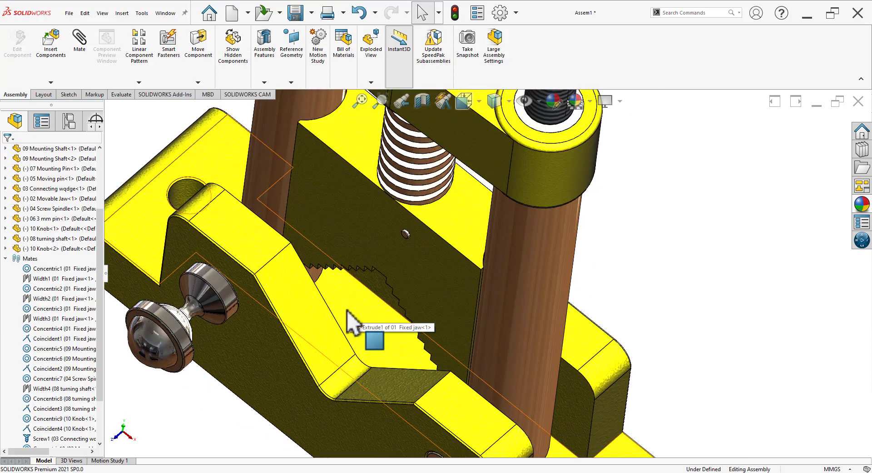
{"action": "scroll", "coordinate": [347, 311], "scroll_direction": "up", "scroll_amount": 4}
{"action": "middle_click_drag", "start_coordinate": [356, 325], "coordinate": [577, 185]}
{"action": "scroll", "coordinate": [495, 212], "scroll_direction": "down", "scroll_amount": 4}
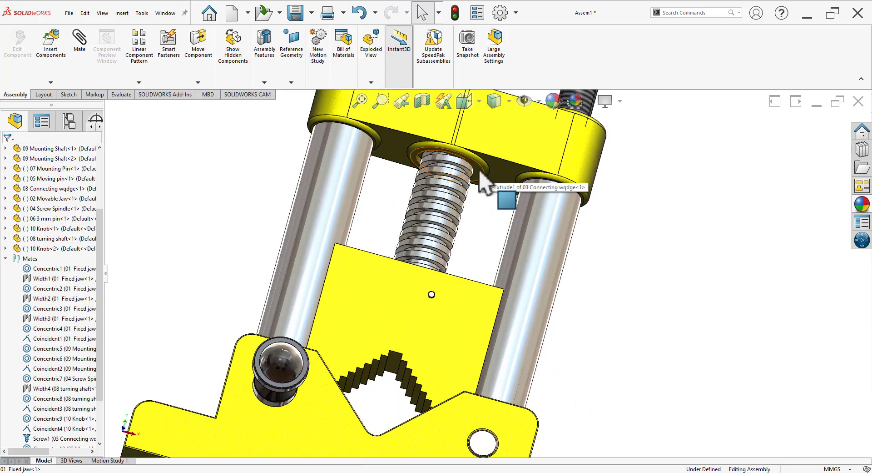
{"action": "scroll", "coordinate": [350, 229], "scroll_direction": "up", "scroll_amount": 4}
{"action": "mouse_move", "coordinate": [350, 229]}
{"action": "middle_mouse_down"}
{"action": "mouse_move", "coordinate": [580, 281]}
{"action": "mouse_move", "coordinate": [571, 355]}
{"action": "middle_mouse_up"}
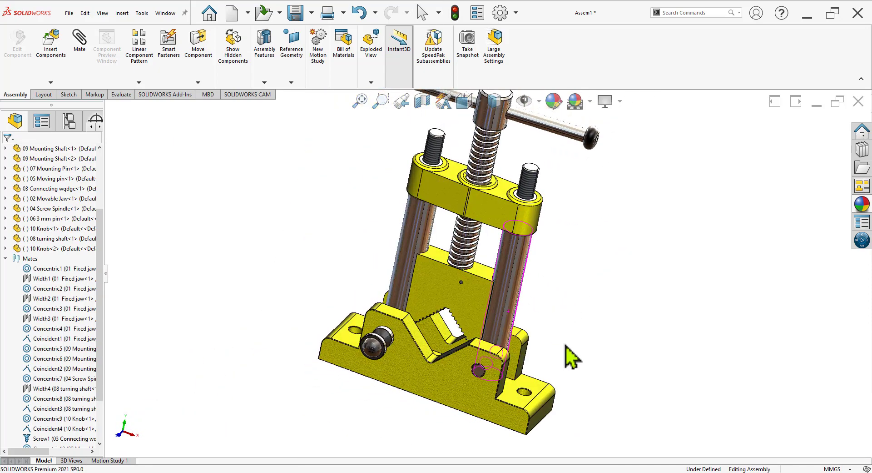
{"action": "scroll", "coordinate": [602, 318], "scroll_direction": "down", "scroll_amount": 3}
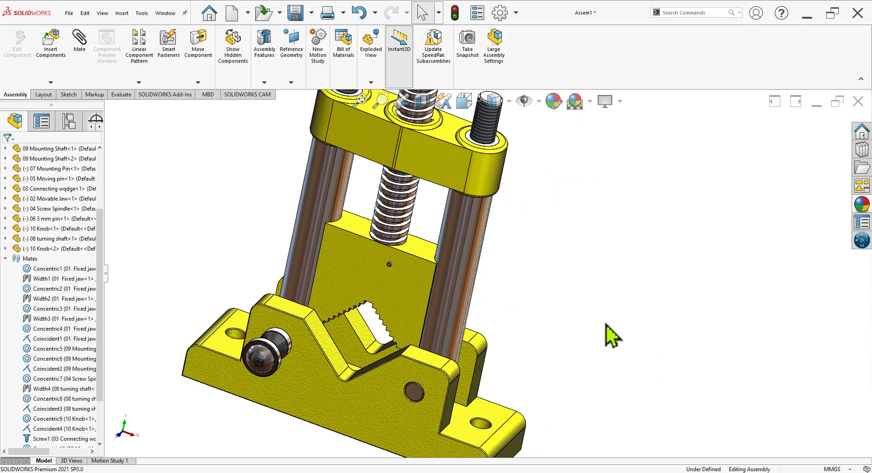
{"action": "scroll", "coordinate": [611, 336], "scroll_direction": "up", "scroll_amount": 4}
{"action": "scroll", "coordinate": [499, 296], "scroll_direction": "down", "scroll_amount": 4}
{"action": "mouse_move", "coordinate": [522, 360]}
{"action": "middle_mouse_down"}
{"action": "mouse_move", "coordinate": [503, 347]}
{"action": "mouse_move", "coordinate": [541, 393]}
{"action": "mouse_move", "coordinate": [526, 356]}
{"action": "mouse_move", "coordinate": [536, 233]}
{"action": "mouse_move", "coordinate": [551, 356]}
{"action": "mouse_move", "coordinate": [561, 242]}
{"action": "mouse_move", "coordinate": [564, 255]}
{"action": "middle_mouse_up"}
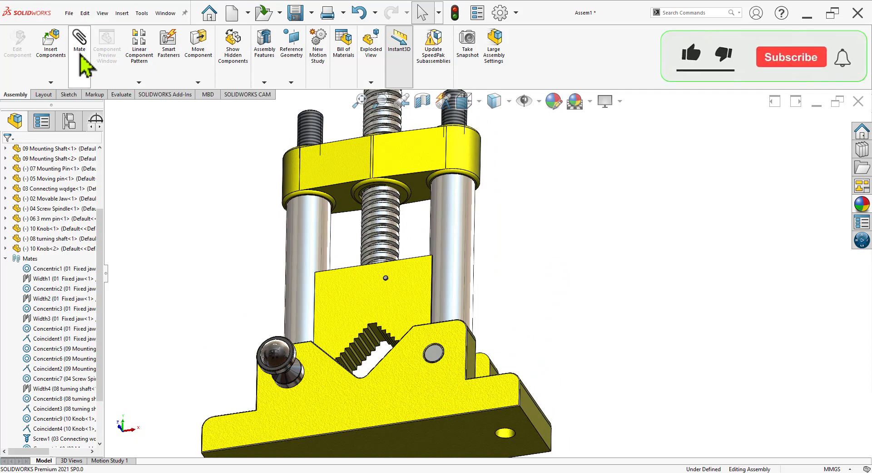
Add a coincident mate dropping the movable jaw face onto the fixed jaw's base face.
{"action": "scroll", "coordinate": [389, 223], "scroll_direction": "down", "scroll_amount": 3}
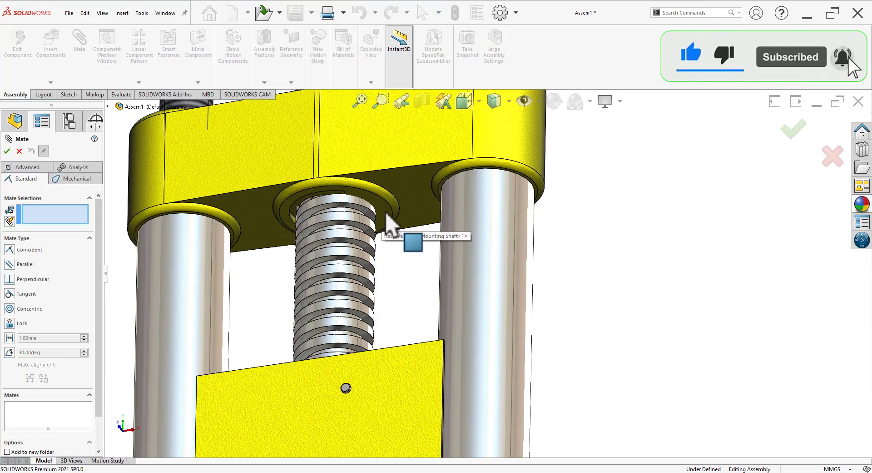
{"action": "key", "text": "f"}
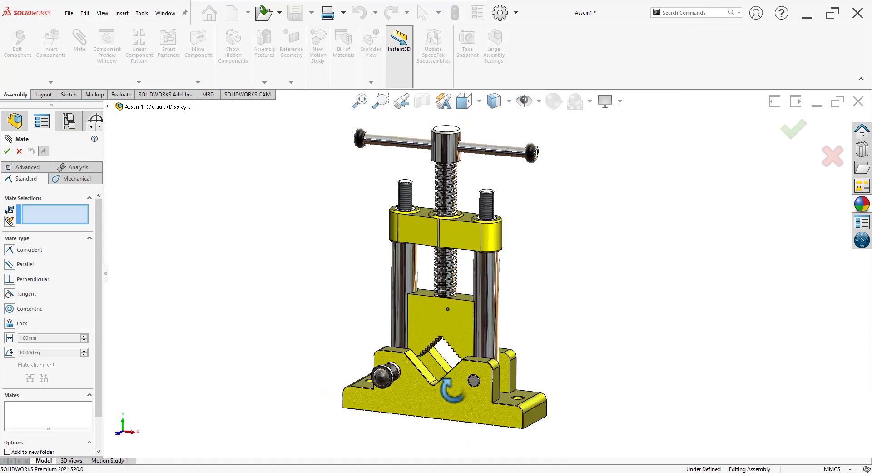
{"action": "scroll", "coordinate": [502, 372], "scroll_direction": "down", "scroll_amount": 3}
{"action": "mouse_move", "coordinate": [452, 263]}
{"action": "middle_mouse_down"}
{"action": "mouse_move", "coordinate": [395, 244]}
{"action": "mouse_move", "coordinate": [467, 331]}
{"action": "mouse_move", "coordinate": [449, 382]}
{"action": "mouse_move", "coordinate": [438, 356]}
{"action": "mouse_move", "coordinate": [448, 224]}
{"action": "mouse_move", "coordinate": [409, 356]}
{"action": "middle_mouse_up"}
{"action": "scroll", "coordinate": [458, 306], "scroll_direction": "down", "scroll_amount": 5}
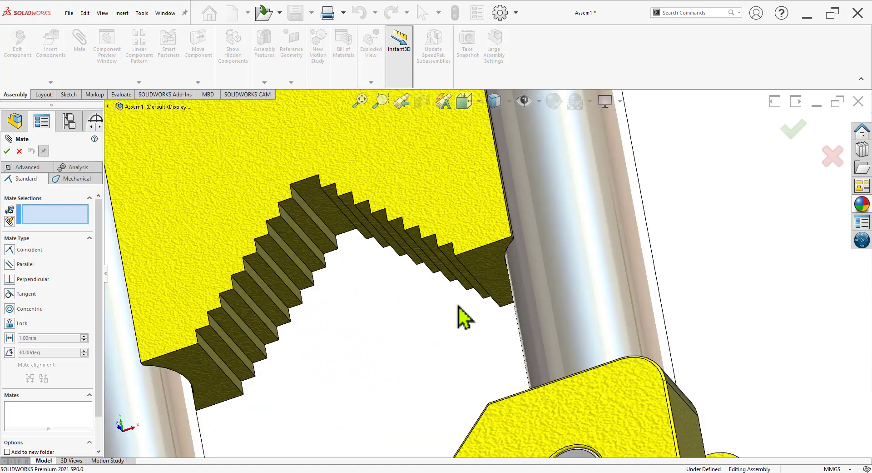
{"action": "scroll", "coordinate": [473, 295], "scroll_direction": "up", "scroll_amount": 8}
{"action": "mouse_move", "coordinate": [543, 380]}
{"action": "middle_mouse_down"}
{"action": "mouse_move", "coordinate": [574, 415]}
{"action": "mouse_move", "coordinate": [552, 361]}
{"action": "middle_mouse_up"}
{"action": "left_click", "coordinate": [552, 351]}
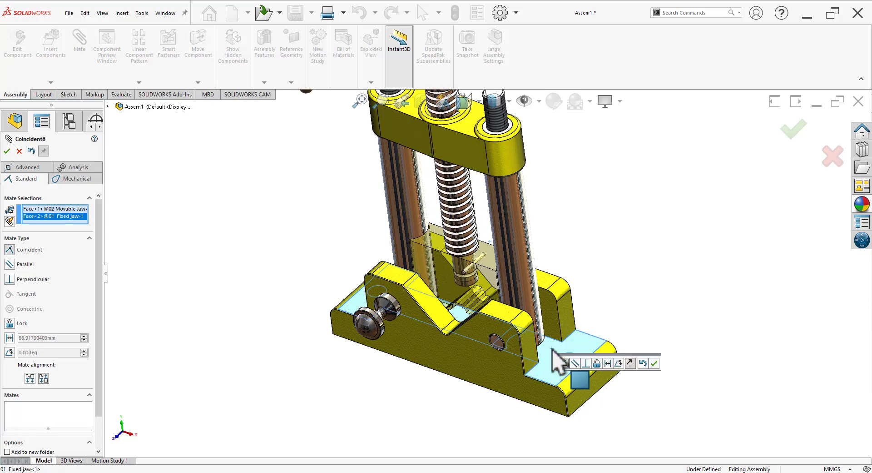
{"action": "left_click_drag", "start_coordinate": [98, 350], "coordinate": [103, 429]}
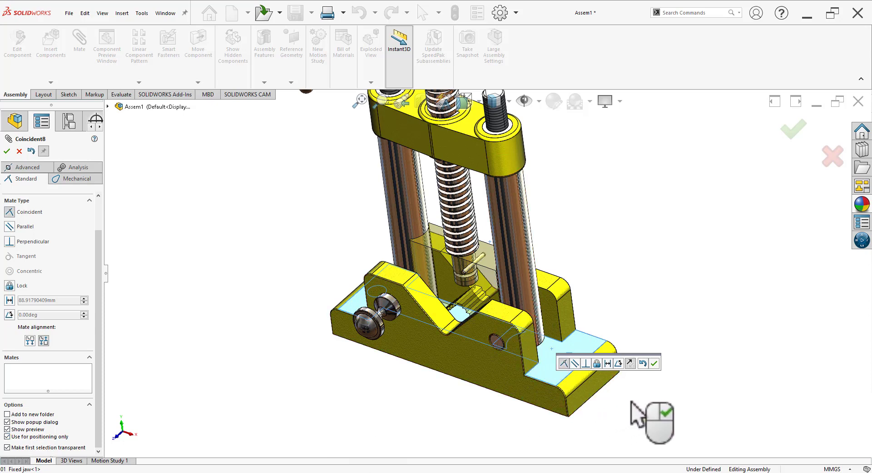
{"action": "left_click", "coordinate": [7, 152]}
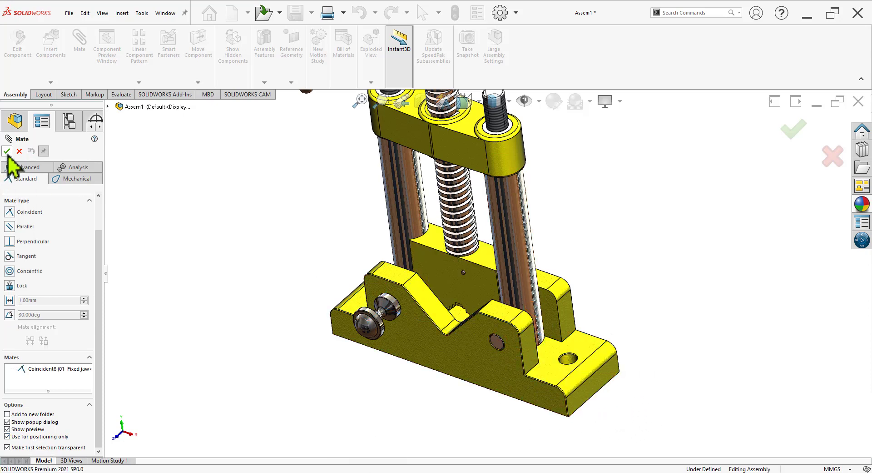
{"action": "left_click", "coordinate": [7, 151]}
{"action": "scroll", "coordinate": [101, 414], "scroll_direction": "down", "scroll_amount": 3}
Highlight the faces referenced by the Width5 mate.
{"action": "scroll", "coordinate": [73, 436], "scroll_direction": "down", "scroll_amount": 1}
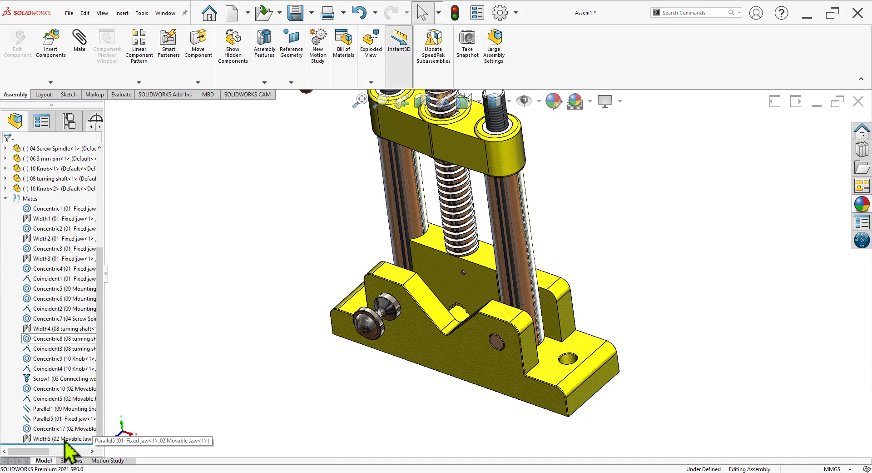
{"action": "left_click", "coordinate": [65, 439]}
{"action": "scroll", "coordinate": [623, 249], "scroll_direction": "up", "scroll_amount": 2}
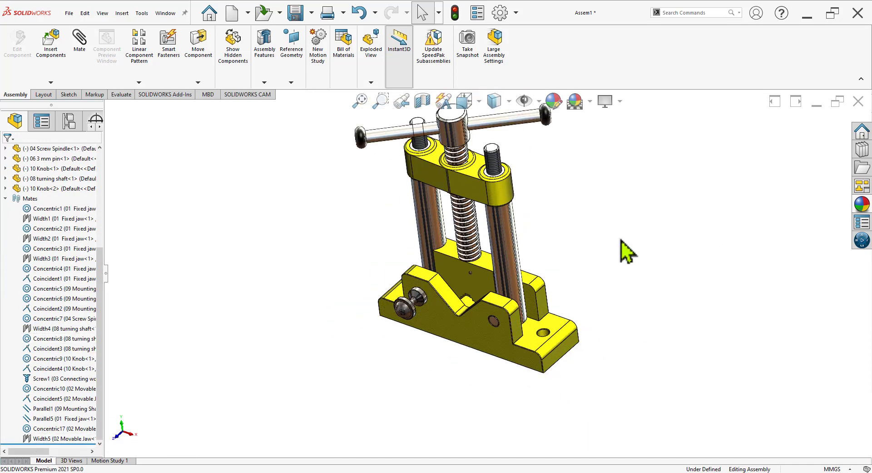
{"action": "scroll", "coordinate": [329, 239], "scroll_direction": "down", "scroll_amount": 5}
Measure from the movable jaw face to the connecting wedge face.
{"action": "left_click", "coordinate": [130, 94]}
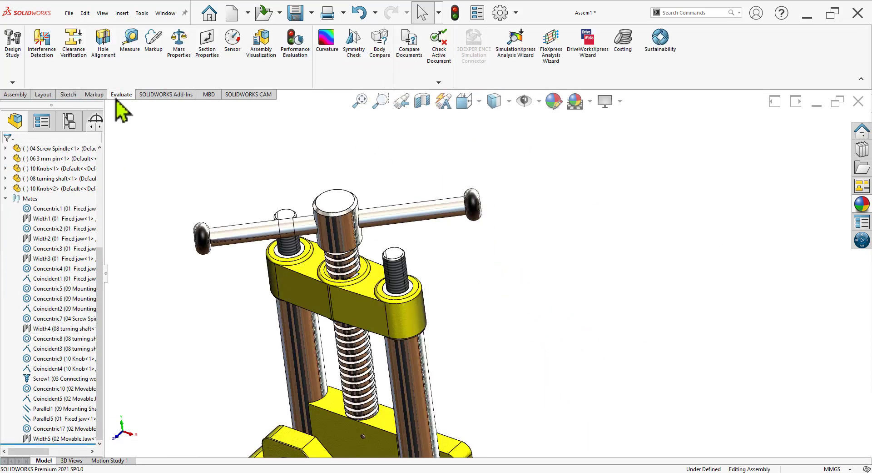
{"action": "left_click", "coordinate": [130, 40]}
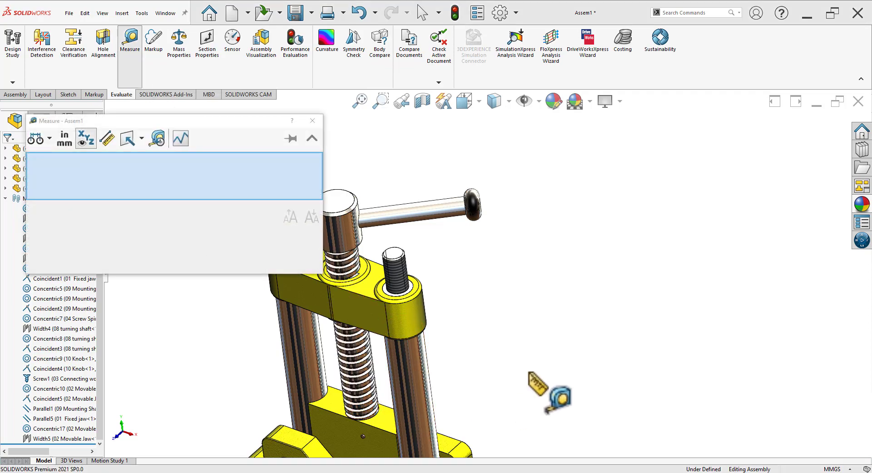
{"action": "scroll", "coordinate": [545, 400], "scroll_direction": "up", "scroll_amount": 2}
{"action": "scroll", "coordinate": [488, 396], "scroll_direction": "down", "scroll_amount": 4}
{"action": "left_click", "coordinate": [416, 363]}
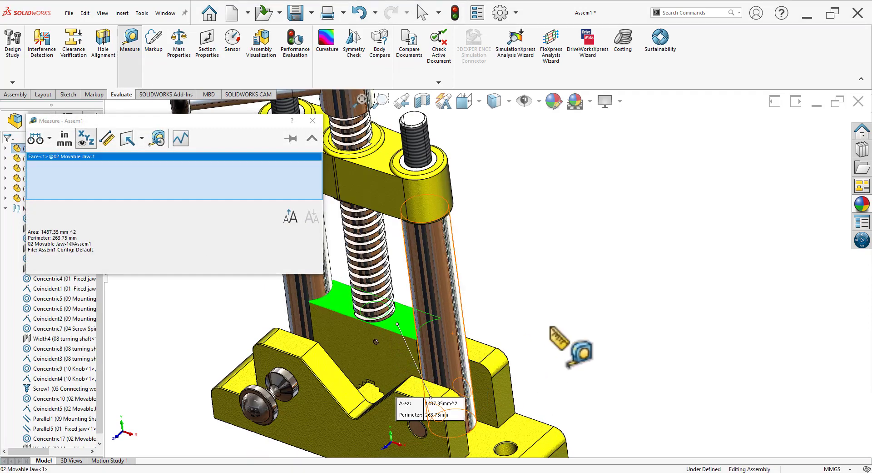
{"action": "middle_click_drag", "start_coordinate": [570, 356], "coordinate": [579, 204]}
{"action": "scroll", "coordinate": [382, 293], "scroll_direction": "down", "scroll_amount": 3}
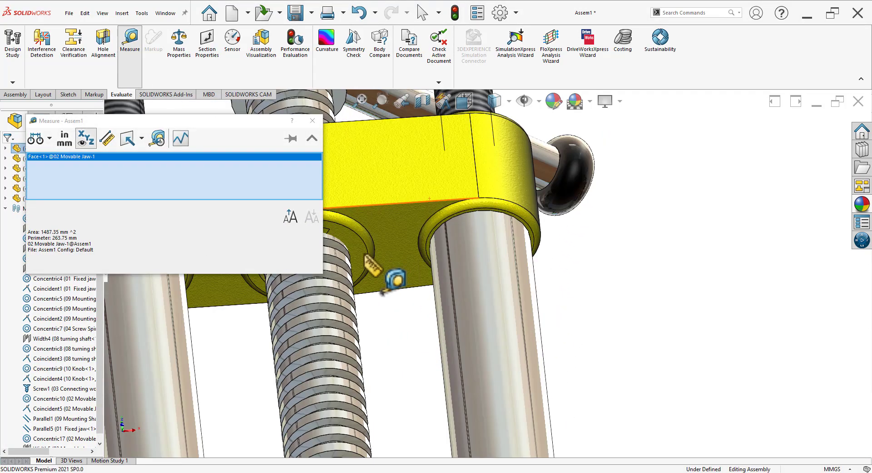
{"action": "left_click", "coordinate": [357, 249]}
Check the 90.03 mm distance from other angles, reposition its labels, and close Measure.
{"action": "scroll", "coordinate": [615, 291], "scroll_direction": "up", "scroll_amount": 2}
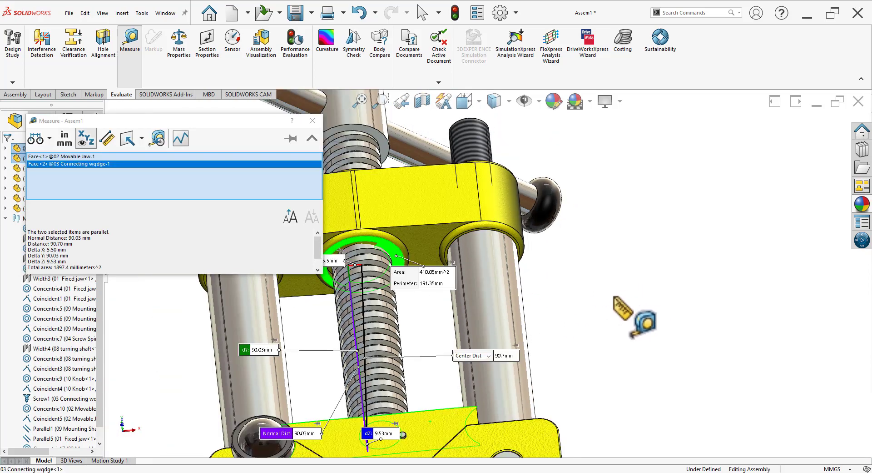
{"action": "mouse_move", "coordinate": [601, 278]}
{"action": "middle_mouse_down"}
{"action": "mouse_move", "coordinate": [566, 386]}
{"action": "mouse_move", "coordinate": [650, 379]}
{"action": "mouse_move", "coordinate": [643, 331]}
{"action": "mouse_move", "coordinate": [585, 300]}
{"action": "mouse_move", "coordinate": [627, 317]}
{"action": "middle_mouse_up"}
{"action": "scroll", "coordinate": [581, 218], "scroll_direction": "down", "scroll_amount": 3}
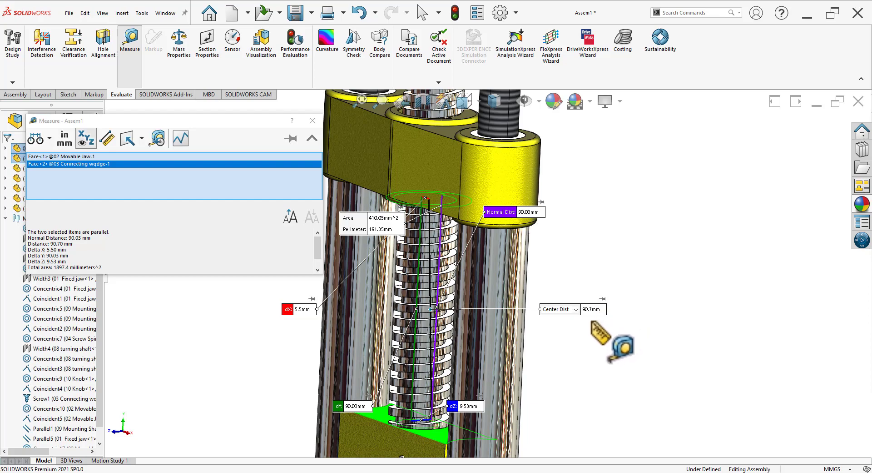
{"action": "mouse_move", "coordinate": [580, 389]}
{"action": "middle_mouse_down"}
{"action": "mouse_move", "coordinate": [568, 368]}
{"action": "mouse_move", "coordinate": [585, 388]}
{"action": "mouse_move", "coordinate": [587, 411]}
{"action": "middle_mouse_up"}
{"action": "left_click_drag", "start_coordinate": [240, 122], "coordinate": [208, 92]}
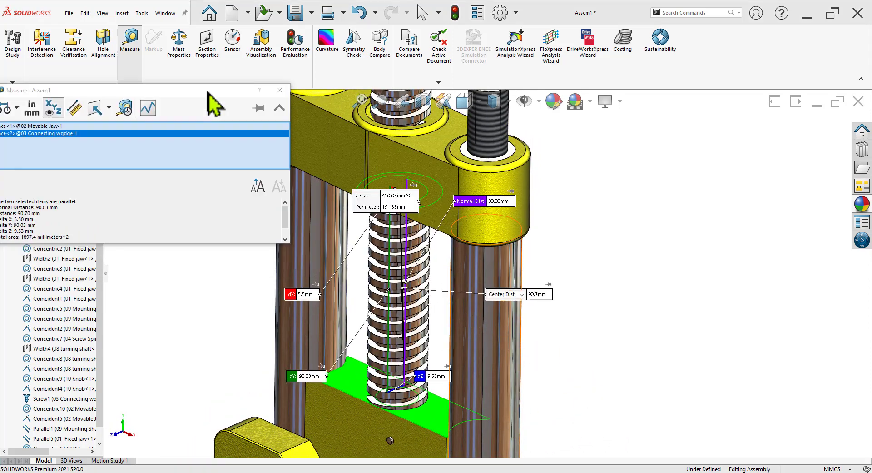
{"action": "scroll", "coordinate": [396, 230], "scroll_direction": "down", "scroll_amount": 2}
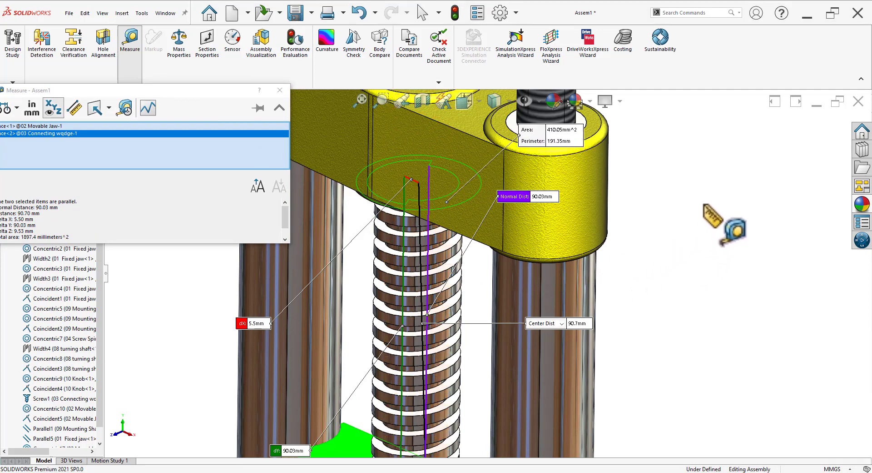
{"action": "scroll", "coordinate": [673, 218], "scroll_direction": "up", "scroll_amount": 1}
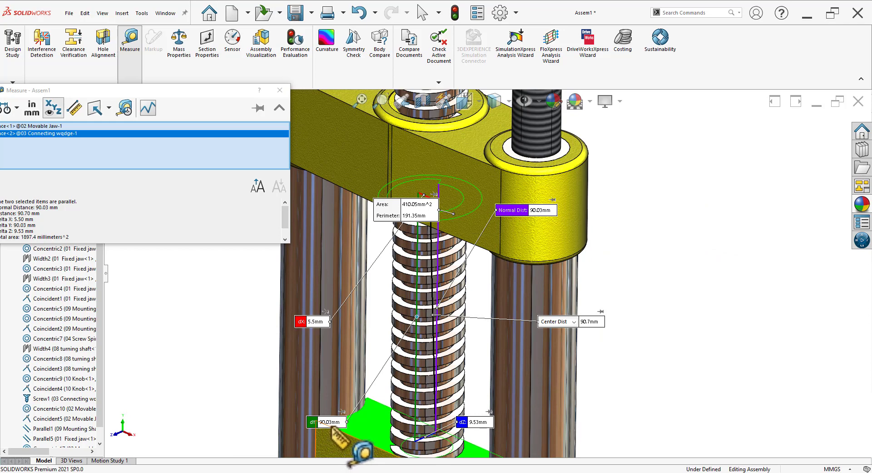
{"action": "left_click_drag", "start_coordinate": [327, 420], "coordinate": [638, 350]}
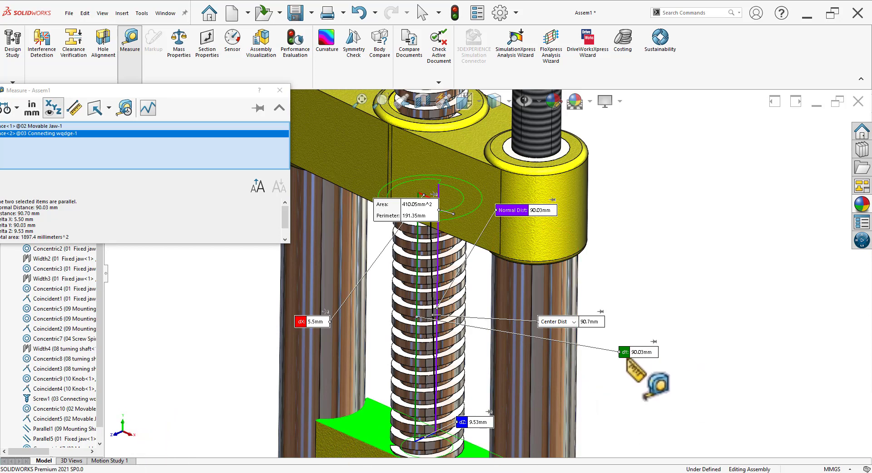
{"action": "left_click", "coordinate": [280, 90]}
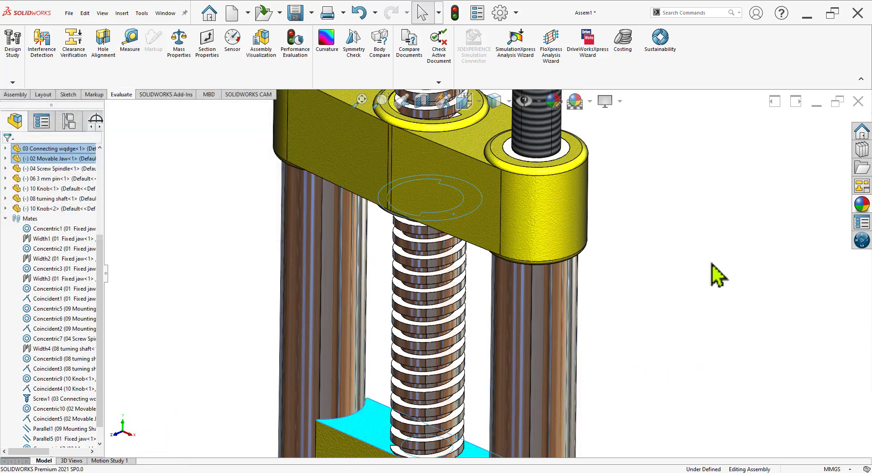
Set up a Limit Distance mate: 20 mm nominal, 90.03 mm maximum, 0 mm minimum.
{"action": "left_click", "coordinate": [16, 94]}
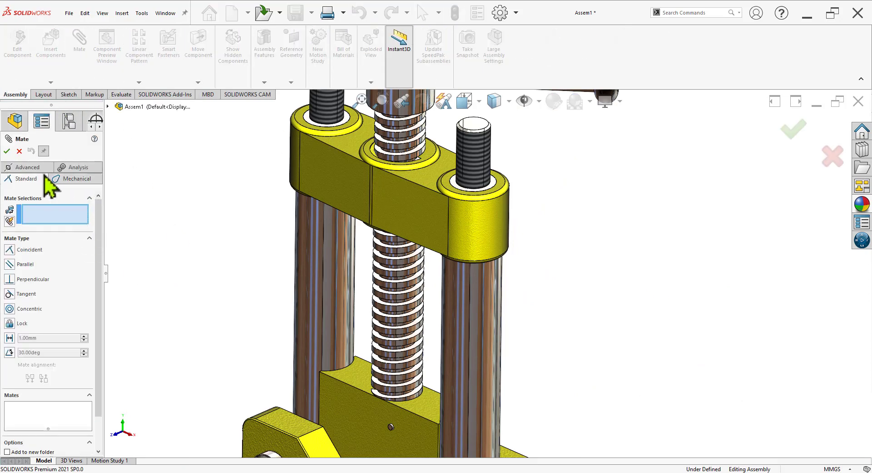
{"action": "left_click", "coordinate": [29, 167]}
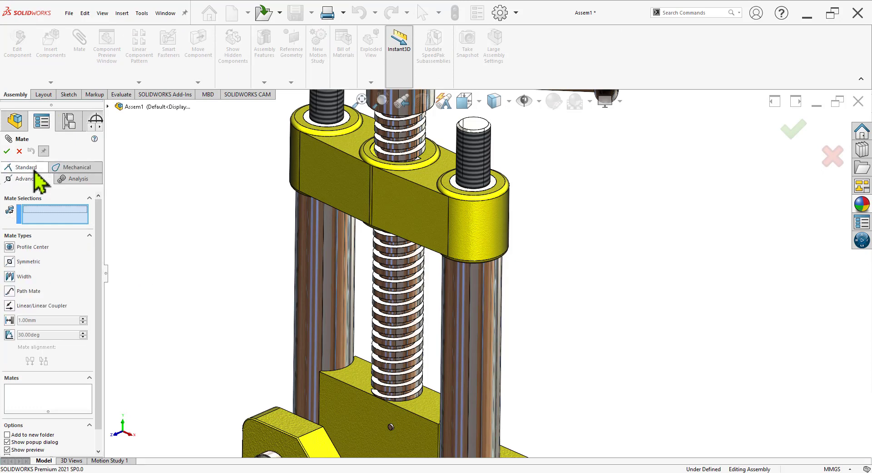
{"action": "left_click", "coordinate": [9, 320]}
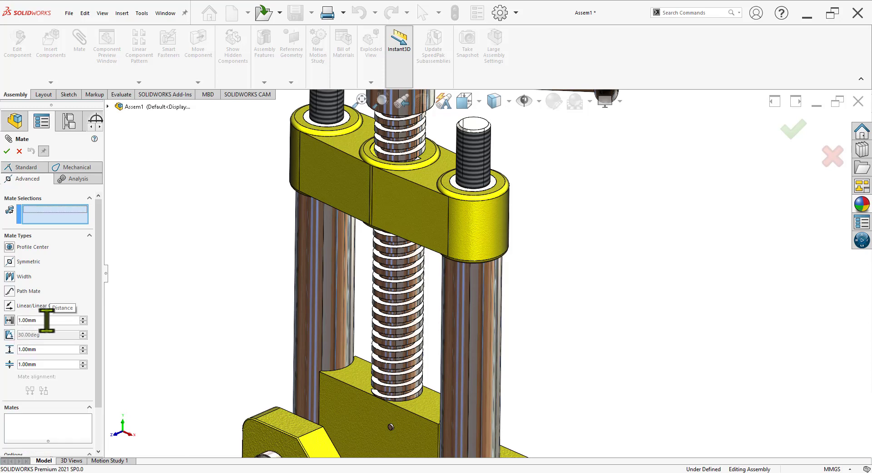
{"action": "left_click_drag", "start_coordinate": [46, 320], "coordinate": [2, 327]}
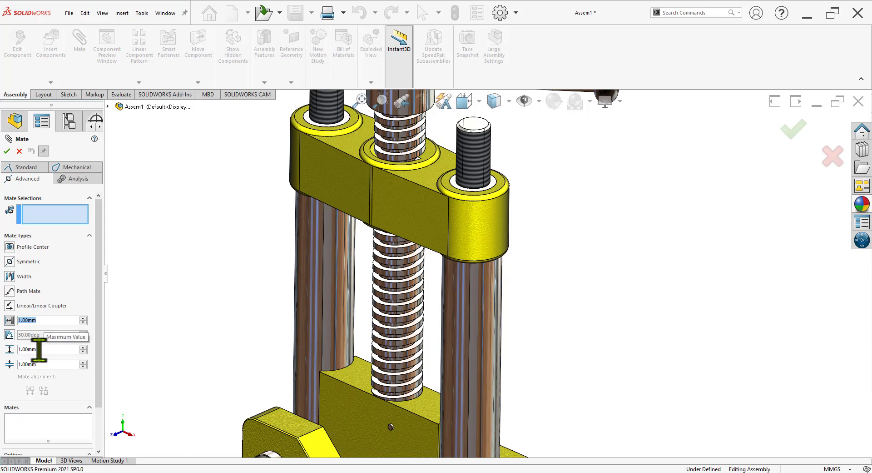
{"action": "left_click_drag", "start_coordinate": [39, 349], "coordinate": [9, 352]}
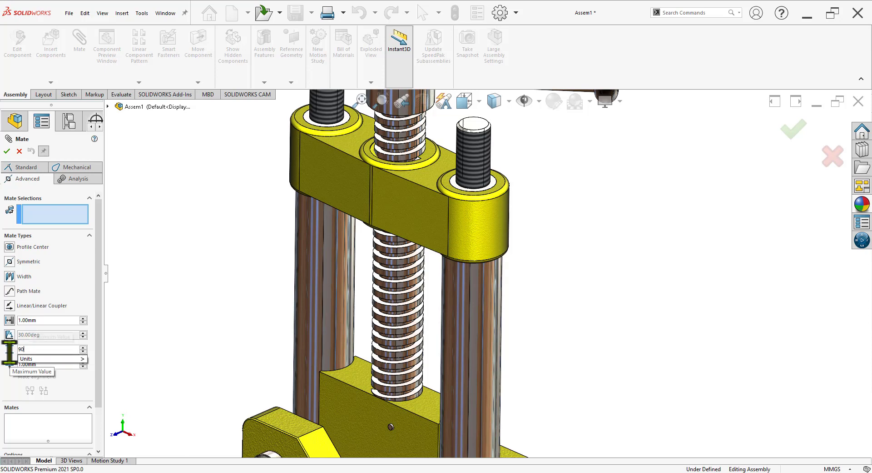
{"action": "type", "text": ".03"}
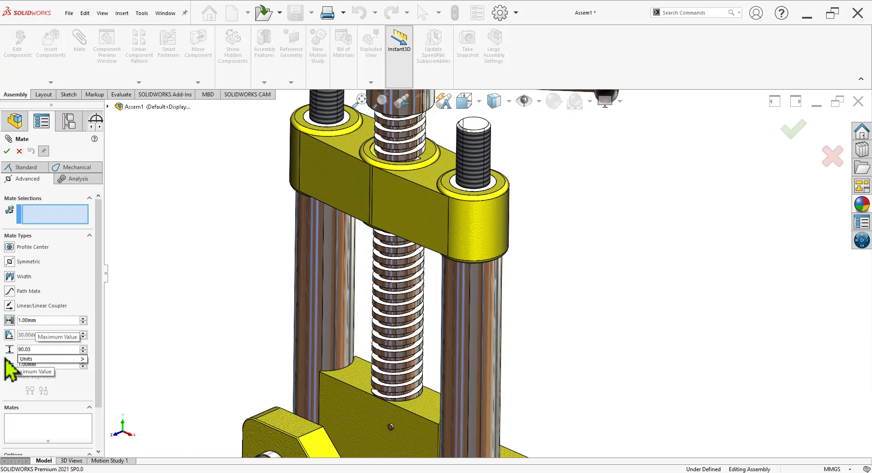
{"action": "mouse_move", "coordinate": [50, 358]}
{"action": "left_click", "coordinate": [54, 364]}
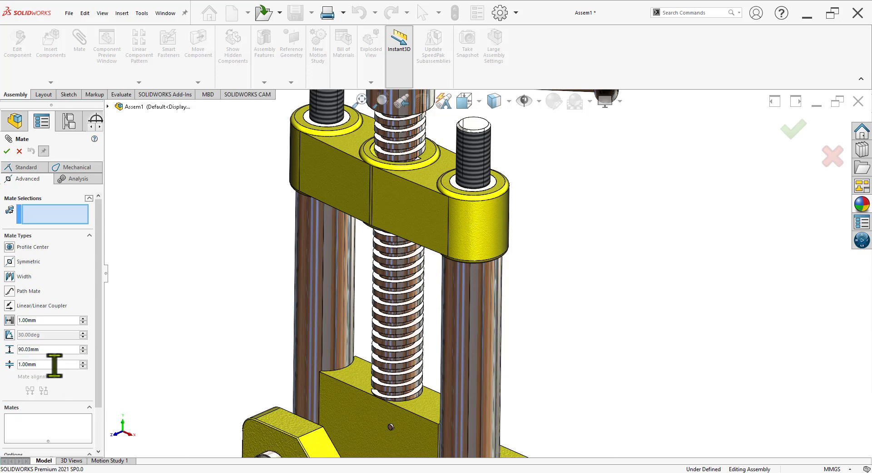
{"action": "key", "text": "Down"}
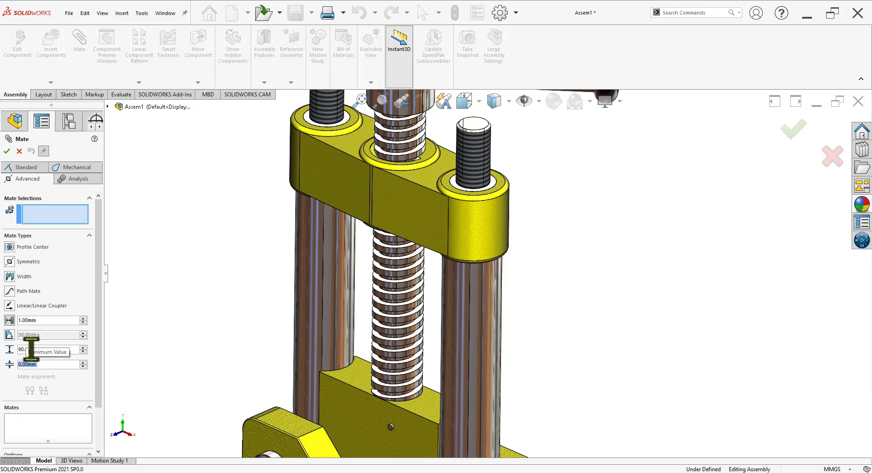
{"action": "type", "text": "20"}
{"action": "key", "text": "Return"}
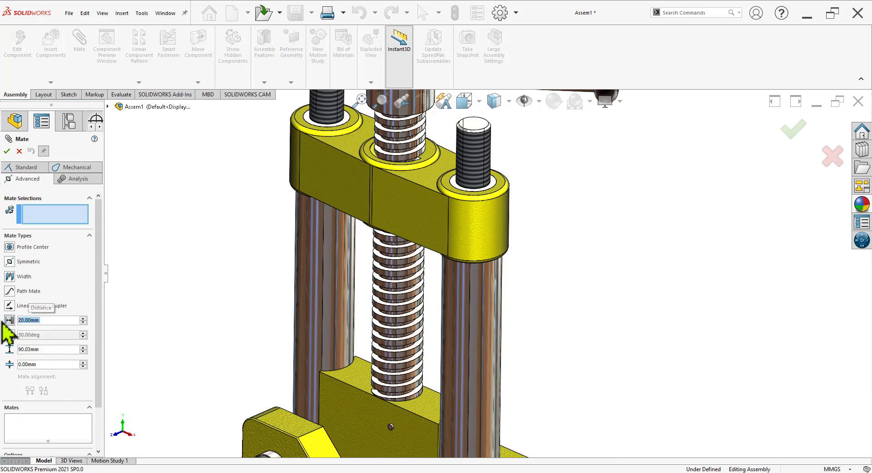
Apply the limit between the movable jaw's top face and the connecting wedge's ring face.
{"action": "left_click", "coordinate": [427, 416]}
{"action": "middle_click_drag", "start_coordinate": [541, 327], "coordinate": [540, 188]}
{"action": "scroll", "coordinate": [419, 293], "scroll_direction": "down", "scroll_amount": 3}
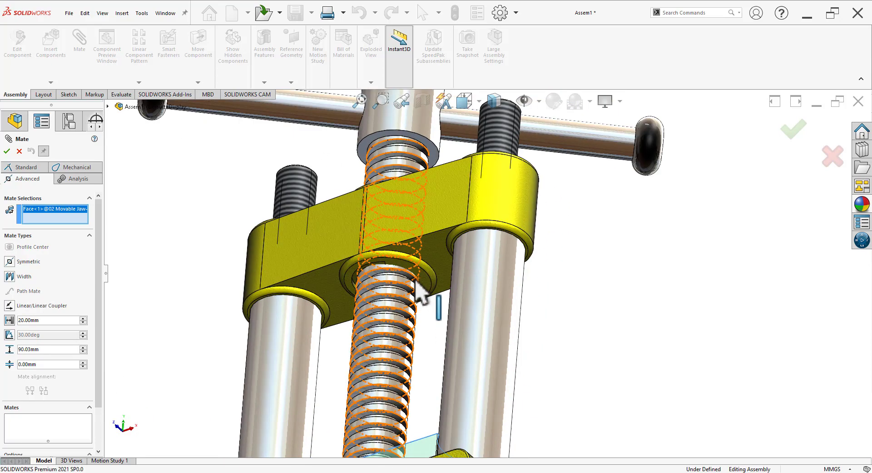
{"action": "scroll", "coordinate": [430, 293], "scroll_direction": "down", "scroll_amount": 2}
{"action": "left_click", "coordinate": [433, 281]}
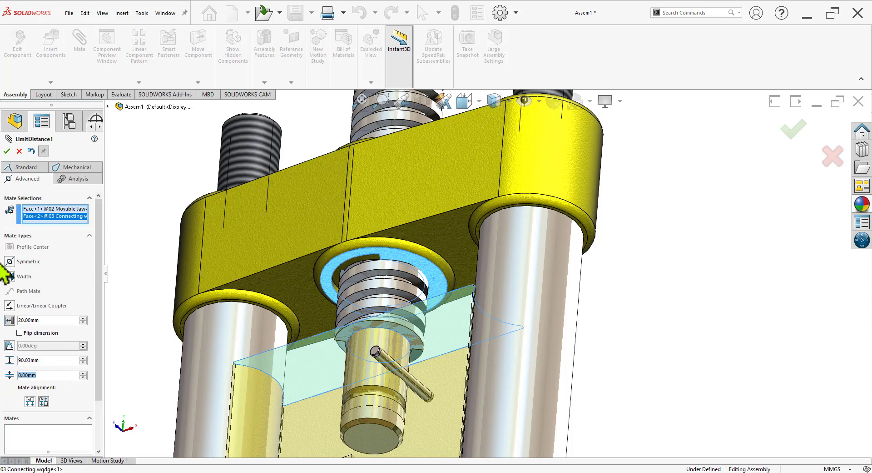
{"action": "left_click", "coordinate": [6, 151]}
{"action": "left_click", "coordinate": [7, 152]}
Slide the movable jaw down to the base, up to the top bar, and back down.
{"action": "key", "text": "f"}
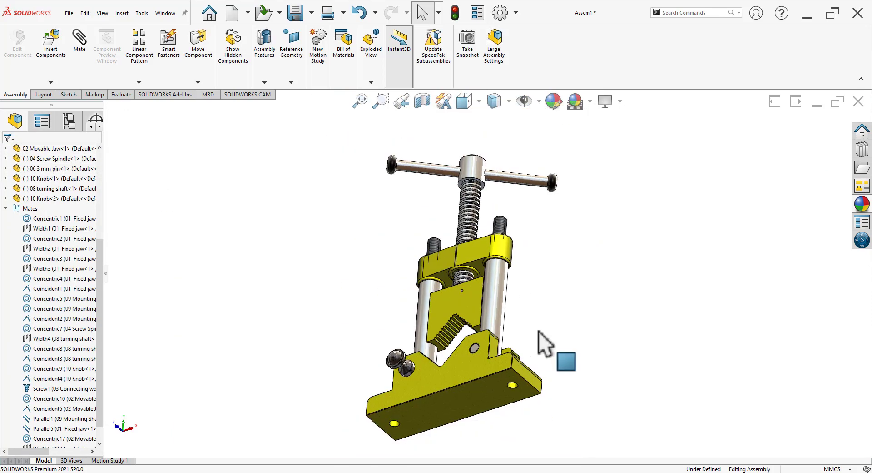
{"action": "middle_click_drag", "start_coordinate": [545, 341], "coordinate": [577, 403]}
{"action": "left_click_drag", "start_coordinate": [472, 345], "coordinate": [450, 461]}
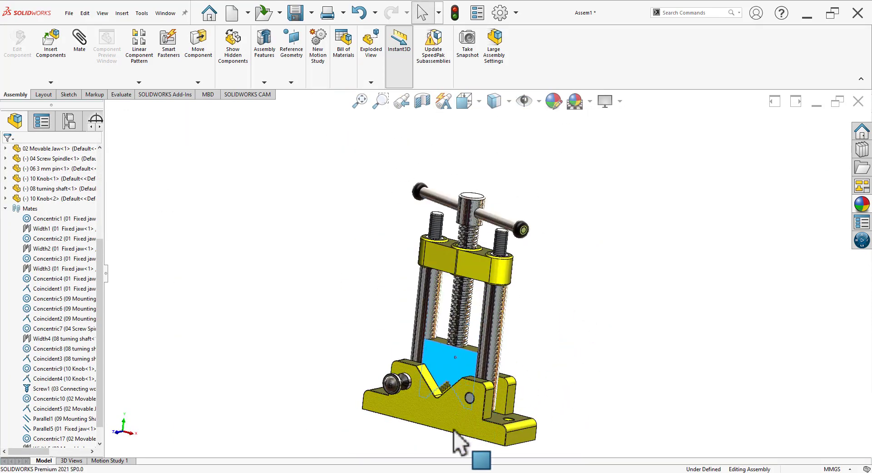
{"action": "scroll", "coordinate": [522, 296], "scroll_direction": "down", "scroll_amount": 5}
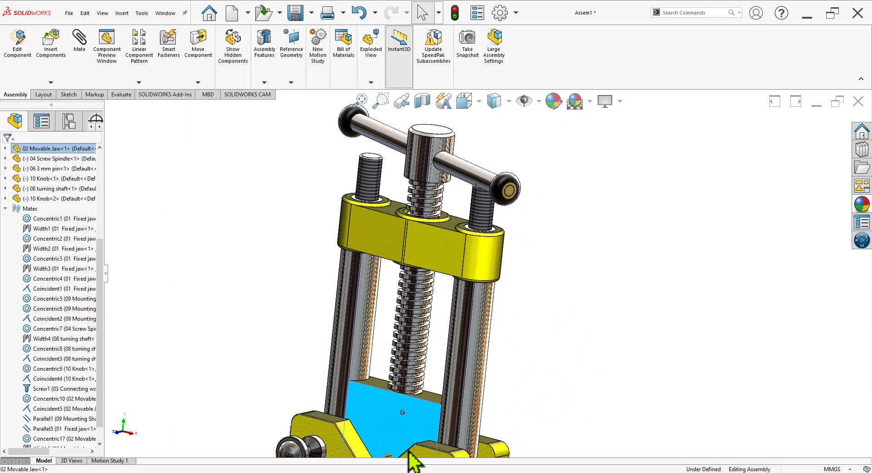
{"action": "left_click_drag", "start_coordinate": [409, 415], "coordinate": [437, 249]}
{"action": "scroll", "coordinate": [430, 318], "scroll_direction": "down", "scroll_amount": 2}
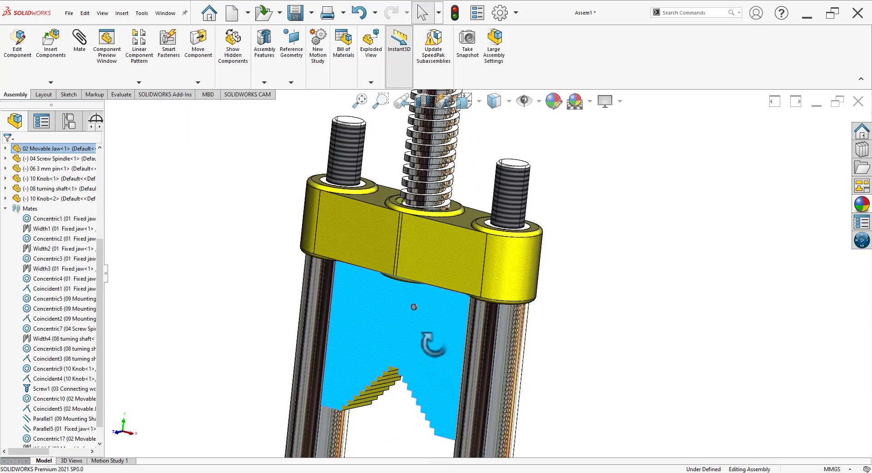
{"action": "scroll", "coordinate": [415, 277], "scroll_direction": "down", "scroll_amount": 2}
{"action": "scroll", "coordinate": [396, 309], "scroll_direction": "down", "scroll_amount": 3}
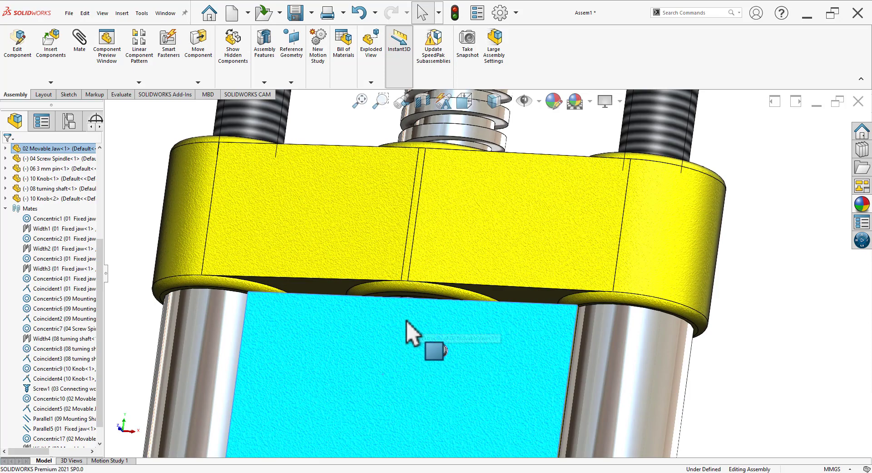
{"action": "scroll", "coordinate": [407, 321], "scroll_direction": "up", "scroll_amount": 2}
{"action": "scroll", "coordinate": [406, 320], "scroll_direction": "up", "scroll_amount": 2}
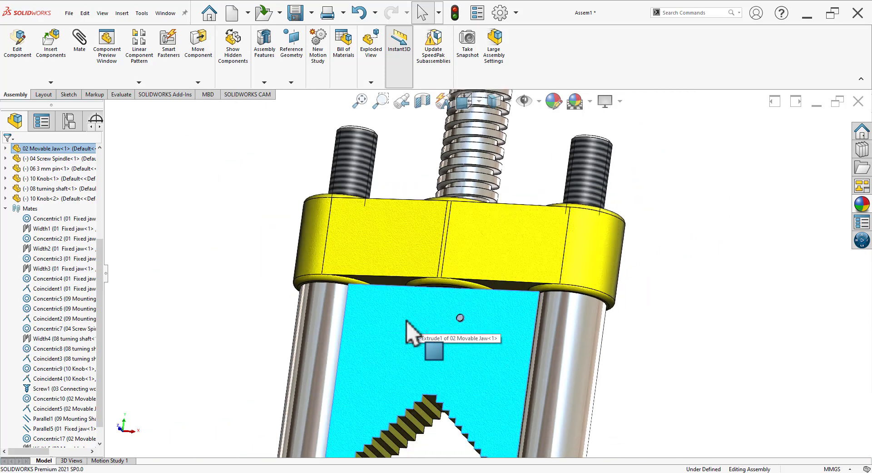
{"action": "scroll", "coordinate": [414, 331], "scroll_direction": "up", "scroll_amount": 2}
{"action": "mouse_move", "coordinate": [468, 371]}
{"action": "middle_mouse_down"}
{"action": "mouse_move", "coordinate": [552, 384]}
{"action": "mouse_move", "coordinate": [546, 353]}
{"action": "middle_mouse_up"}
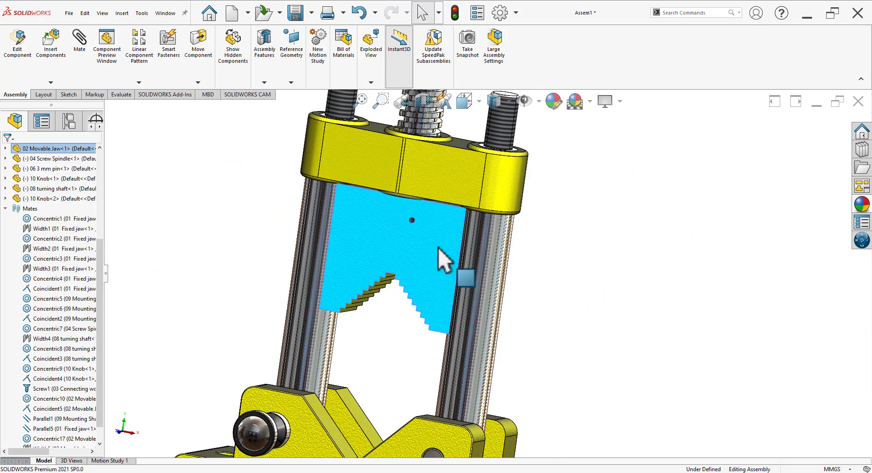
{"action": "left_click_drag", "start_coordinate": [440, 246], "coordinate": [436, 368]}
Show the whole vise in the isometric view.
{"action": "middle_click_drag", "start_coordinate": [432, 224], "coordinate": [540, 314]}
{"action": "scroll", "coordinate": [518, 321], "scroll_direction": "up", "scroll_amount": 3}
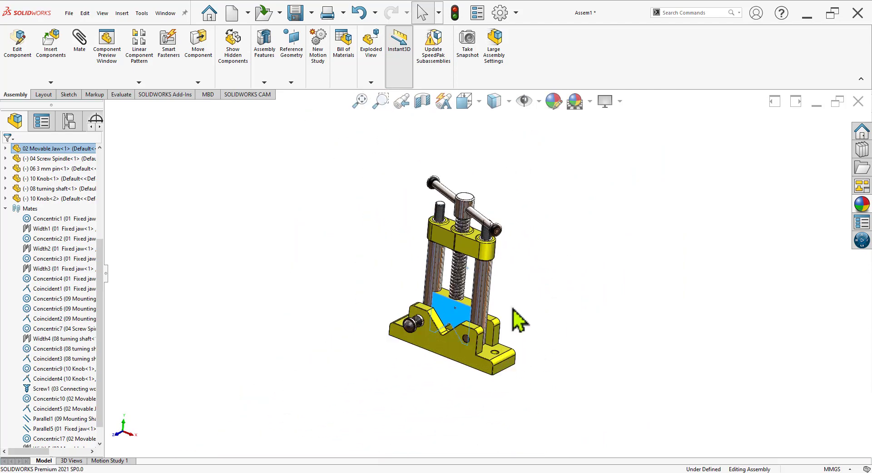
{"action": "scroll", "coordinate": [483, 292], "scroll_direction": "down", "scroll_amount": 3}
{"action": "scroll", "coordinate": [483, 292], "scroll_direction": "up", "scroll_amount": 3}
{"action": "key", "text": "space"}
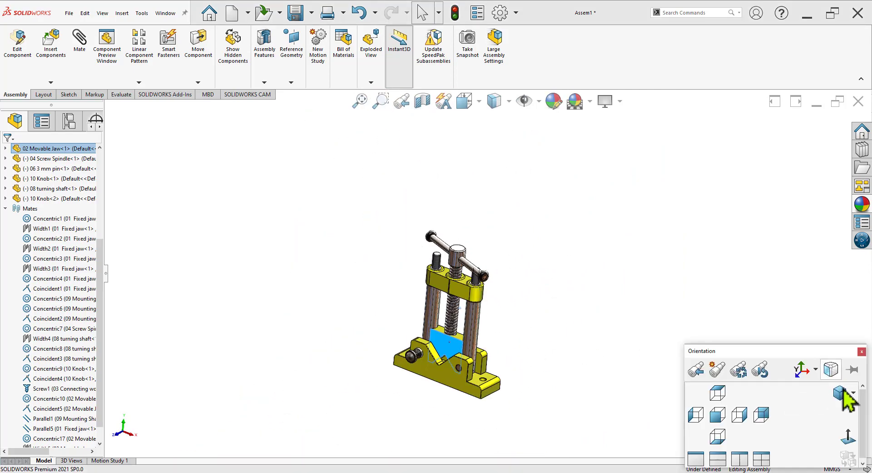
{"action": "left_click", "coordinate": [845, 398]}
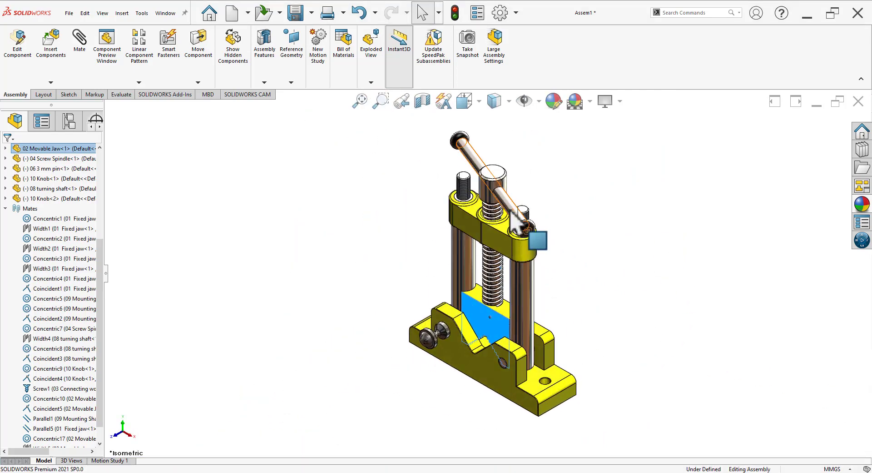
Swing the turning shaft around the spindle into several positions, including a diagonal one.
{"action": "mouse_move", "coordinate": [522, 228]}
{"action": "left_mouse_down"}
{"action": "mouse_move", "coordinate": [423, 272]}
{"action": "mouse_move", "coordinate": [562, 166]}
{"action": "mouse_move", "coordinate": [395, 172]}
{"action": "mouse_move", "coordinate": [569, 109]}
{"action": "mouse_move", "coordinate": [392, 162]}
{"action": "mouse_move", "coordinate": [370, 282]}
{"action": "mouse_move", "coordinate": [569, 322]}
{"action": "mouse_move", "coordinate": [376, 136]}
{"action": "mouse_move", "coordinate": [317, 238]}
{"action": "mouse_move", "coordinate": [479, 405]}
{"action": "mouse_move", "coordinate": [440, 185]}
{"action": "mouse_move", "coordinate": [584, 175]}
{"action": "left_mouse_up"}
{"action": "key", "text": "Escape"}
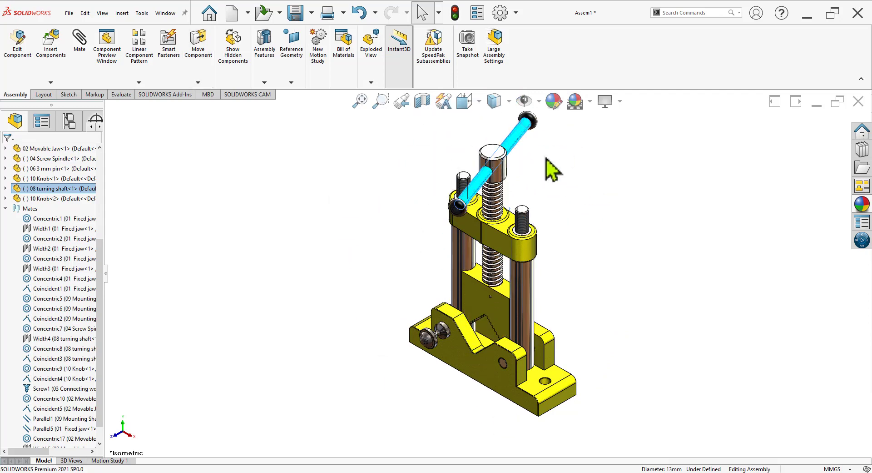
{"action": "scroll", "coordinate": [502, 301], "scroll_direction": "down", "scroll_amount": 3}
{"action": "scroll", "coordinate": [498, 290], "scroll_direction": "down", "scroll_amount": 3}
{"action": "scroll", "coordinate": [432, 328], "scroll_direction": "up", "scroll_amount": 5}
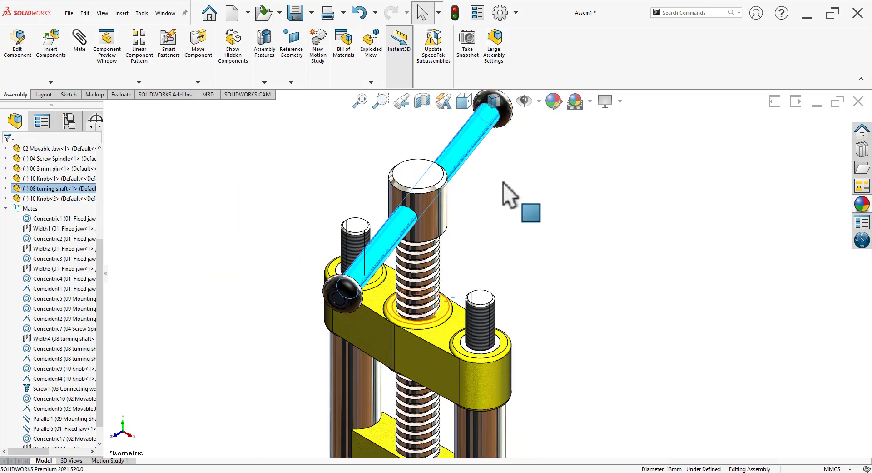
{"action": "mouse_move", "coordinate": [510, 195]}
{"action": "left_mouse_down"}
{"action": "mouse_move", "coordinate": [477, 152]}
{"action": "mouse_move", "coordinate": [490, 244]}
{"action": "mouse_move", "coordinate": [459, 286]}
{"action": "mouse_move", "coordinate": [516, 185]}
{"action": "mouse_move", "coordinate": [392, 162]}
{"action": "mouse_move", "coordinate": [205, 231]}
{"action": "mouse_move", "coordinate": [359, 318]}
{"action": "mouse_move", "coordinate": [477, 195]}
{"action": "mouse_move", "coordinate": [522, 331]}
{"action": "left_mouse_up"}
{"action": "mouse_move", "coordinate": [523, 331]}
{"action": "middle_mouse_down"}
{"action": "mouse_move", "coordinate": [609, 253]}
{"action": "mouse_move", "coordinate": [606, 271]}
{"action": "middle_mouse_up"}
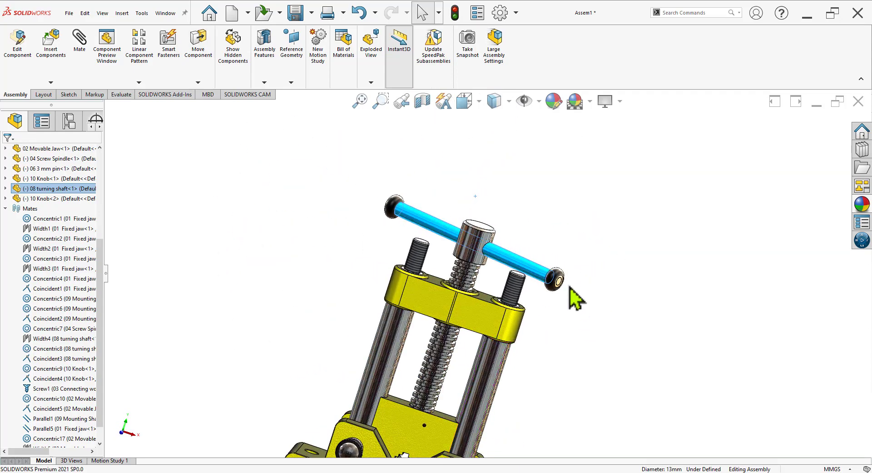
{"action": "scroll", "coordinate": [563, 318], "scroll_direction": "down", "scroll_amount": 3}
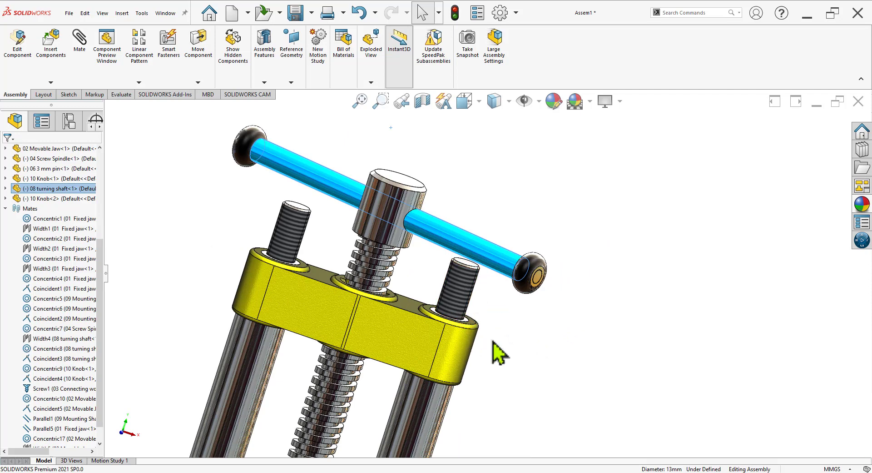
{"action": "middle_click_drag", "start_coordinate": [551, 342], "coordinate": [503, 335]}
{"action": "mouse_move", "coordinate": [454, 313]}
{"action": "left_mouse_down"}
{"action": "mouse_move", "coordinate": [448, 291]}
{"action": "mouse_move", "coordinate": [485, 252]}
{"action": "mouse_move", "coordinate": [288, 456]}
{"action": "left_mouse_up"}
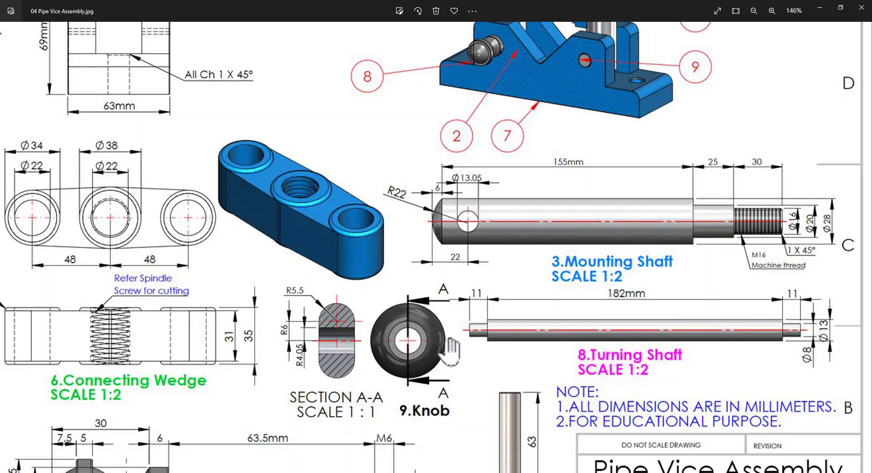
Pan and zoom the drawing to the Mounting Shaft dimensions, then return to the Assem1 assembly.
{"action": "left_click_drag", "start_coordinate": [443, 353], "coordinate": [666, 216]}
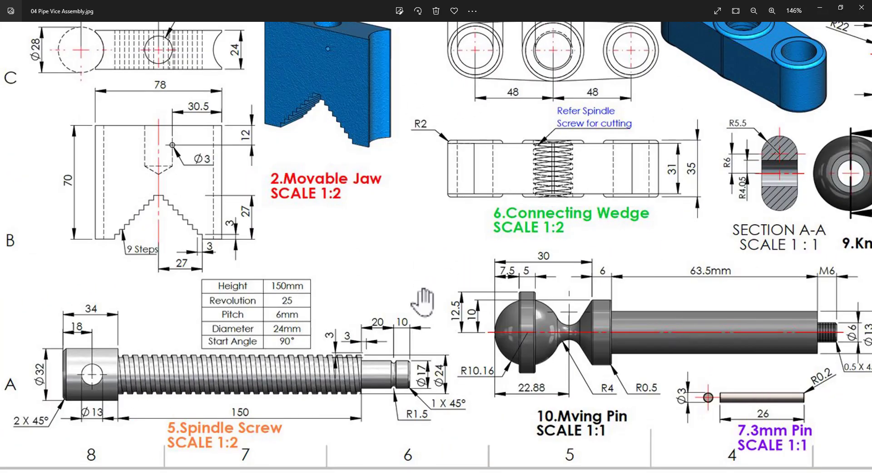
{"action": "left_click_drag", "start_coordinate": [589, 196], "coordinate": [268, 293]}
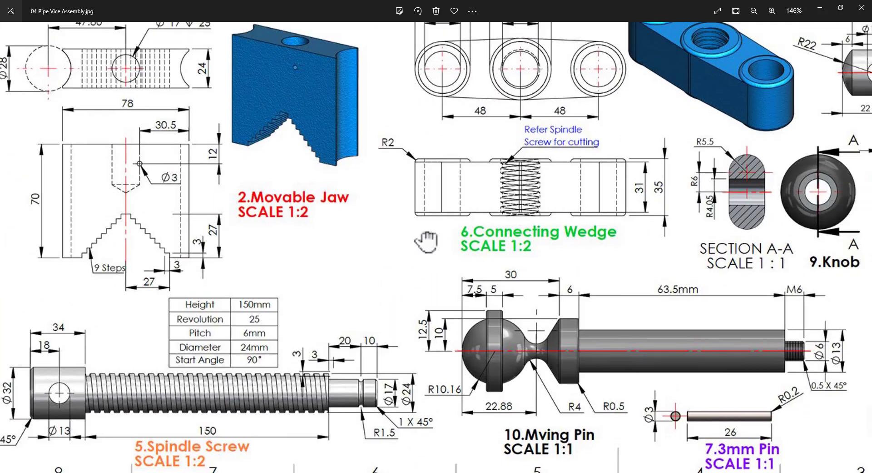
{"action": "scroll", "coordinate": [576, 273], "scroll_direction": "down", "scroll_amount": 5}
{"action": "scroll", "coordinate": [704, 318], "scroll_direction": "up", "scroll_amount": 2}
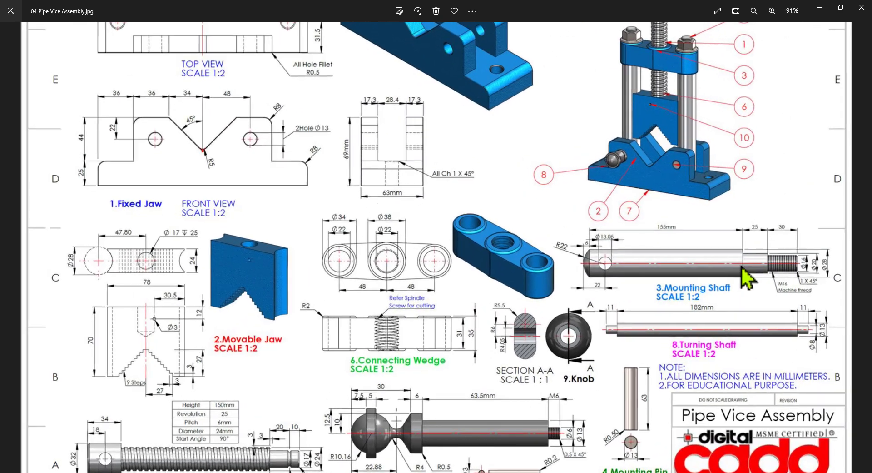
{"action": "scroll", "coordinate": [695, 291], "scroll_direction": "up", "scroll_amount": 1}
{"action": "scroll", "coordinate": [682, 314], "scroll_direction": "up", "scroll_amount": 1}
{"action": "scroll", "coordinate": [676, 314], "scroll_direction": "up", "scroll_amount": 1}
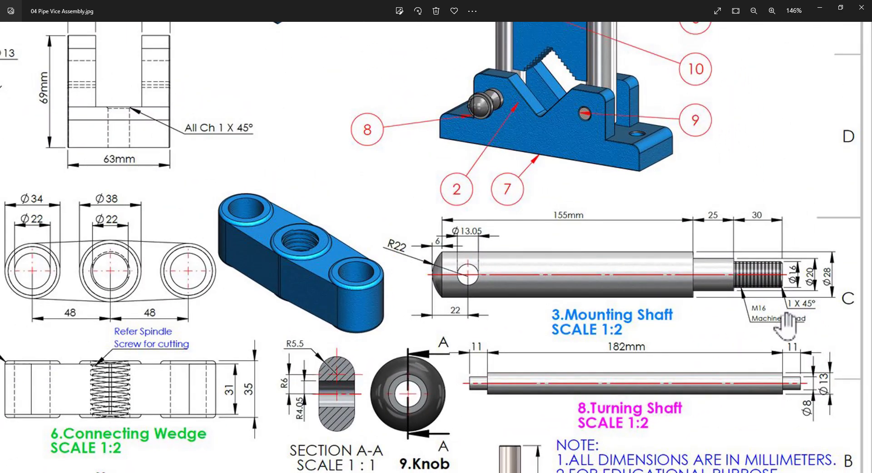
{"action": "scroll", "coordinate": [786, 325], "scroll_direction": "up", "scroll_amount": 2}
{"action": "left_click", "coordinate": [324, 472]}
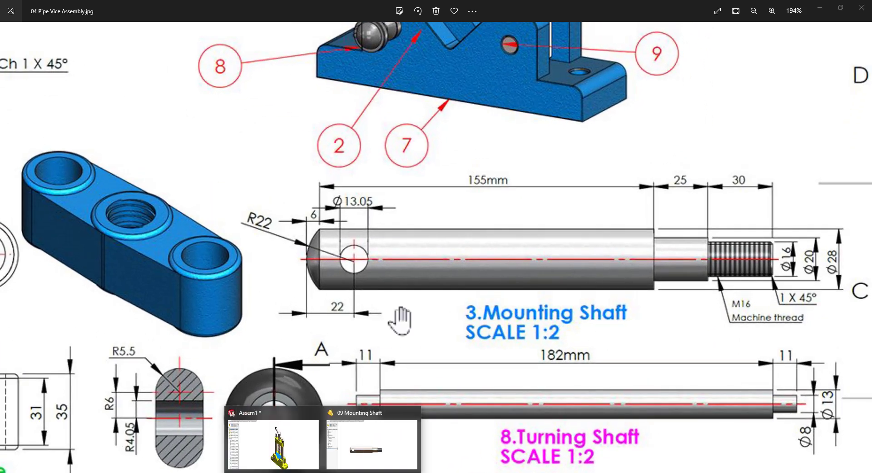
{"action": "left_click", "coordinate": [279, 456]}
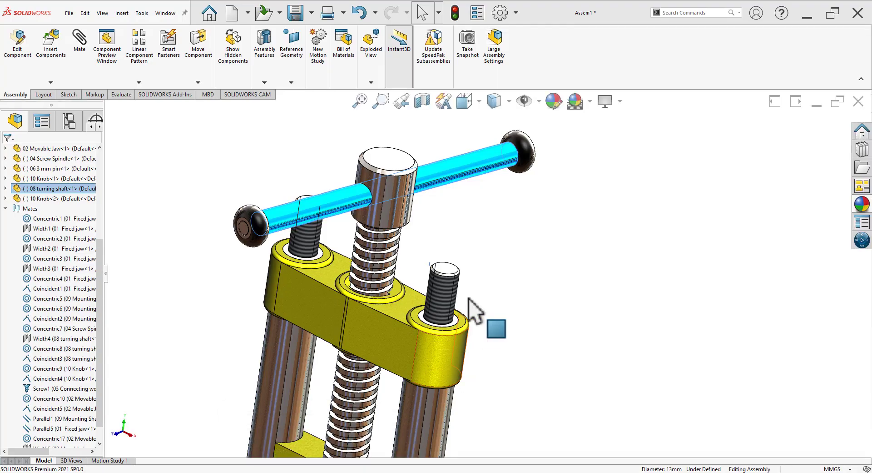
Open the Design Library and activate the Toolbox standard parts add-in.
{"action": "left_click", "coordinate": [554, 275]}
{"action": "scroll", "coordinate": [599, 274], "scroll_direction": "up", "scroll_amount": 3}
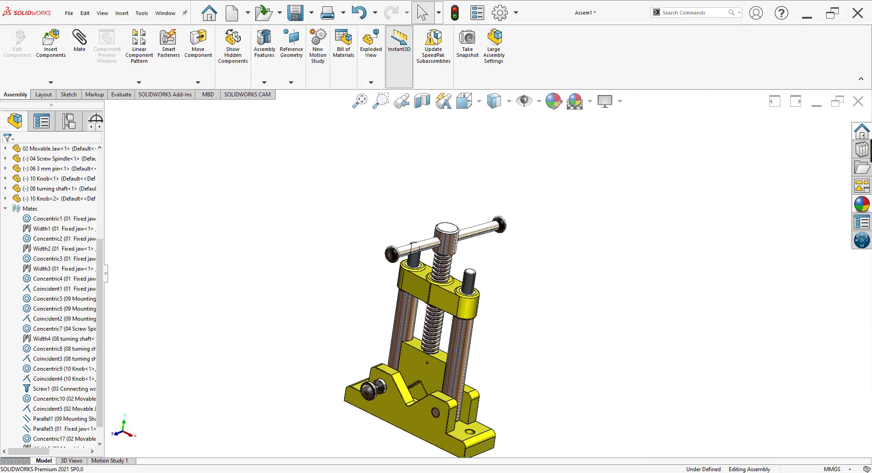
{"action": "left_click", "coordinate": [862, 152]}
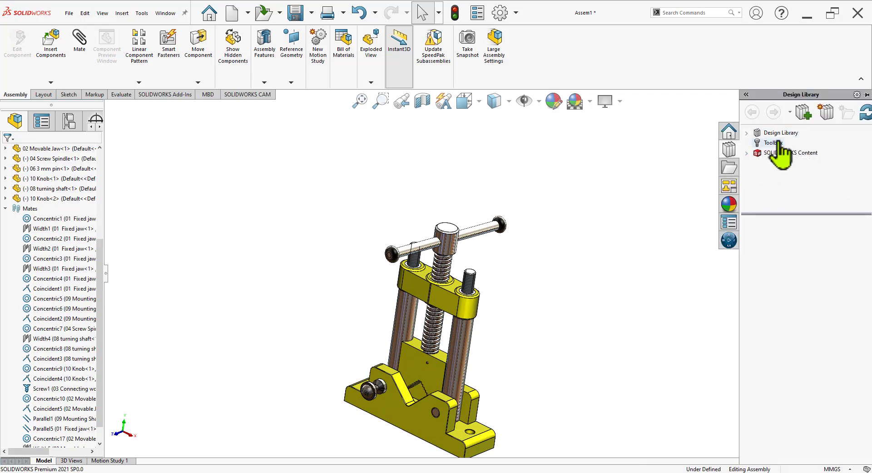
{"action": "left_click", "coordinate": [775, 143]}
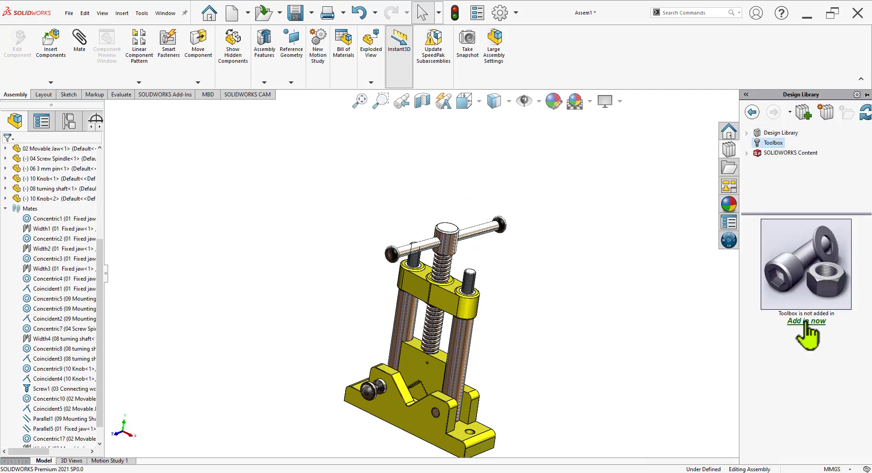
{"action": "left_click", "coordinate": [807, 321]}
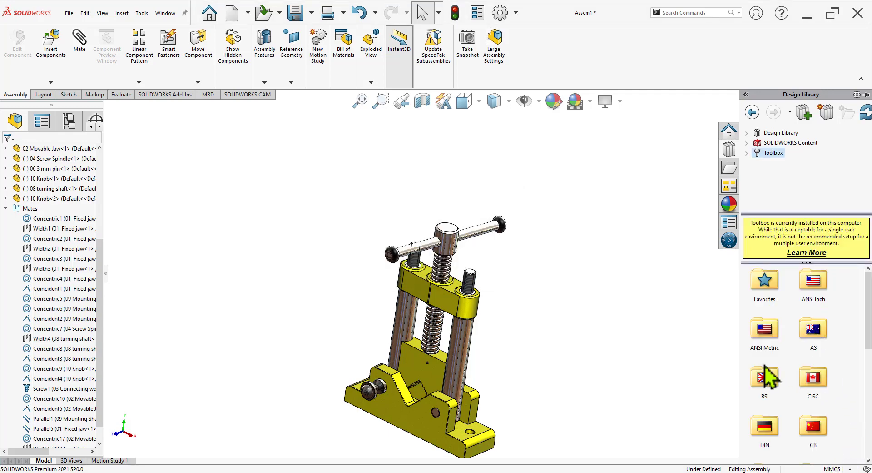
{"action": "scroll", "coordinate": [835, 385], "scroll_direction": "down", "scroll_amount": 3}
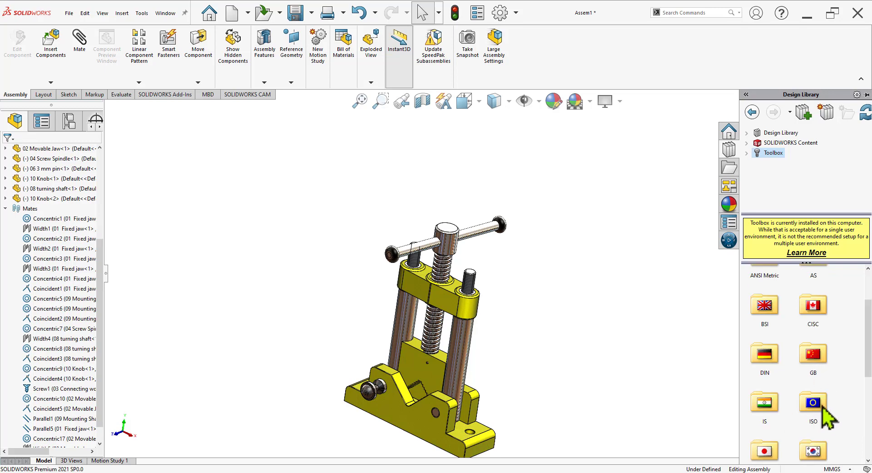
Navigate to ISO > Nuts > Hex Nuts and widen the pane to show all six nut types.
{"action": "double_click", "coordinate": [823, 406]}
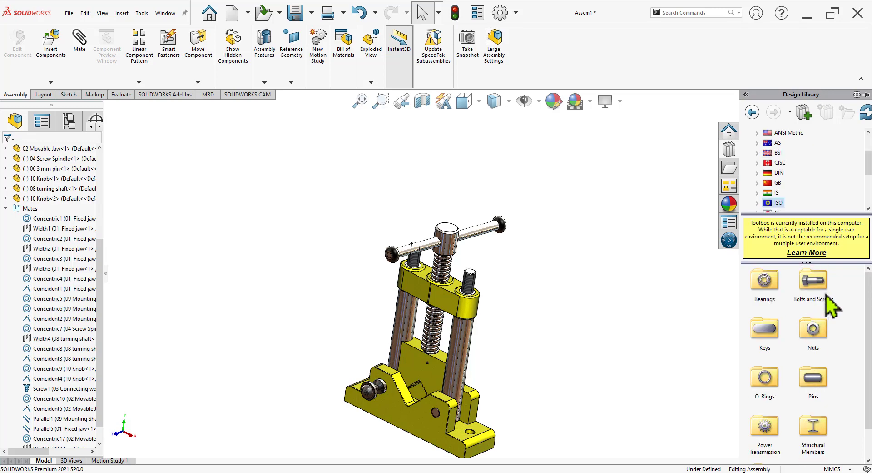
{"action": "double_click", "coordinate": [815, 336]}
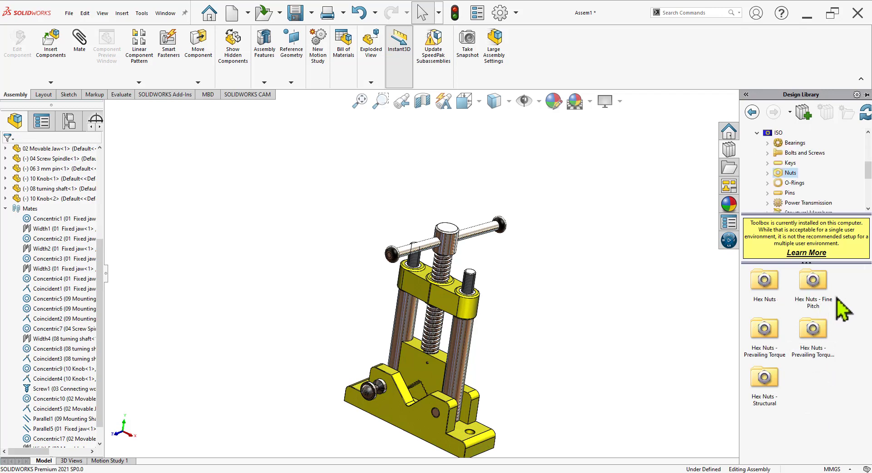
{"action": "double_click", "coordinate": [768, 287]}
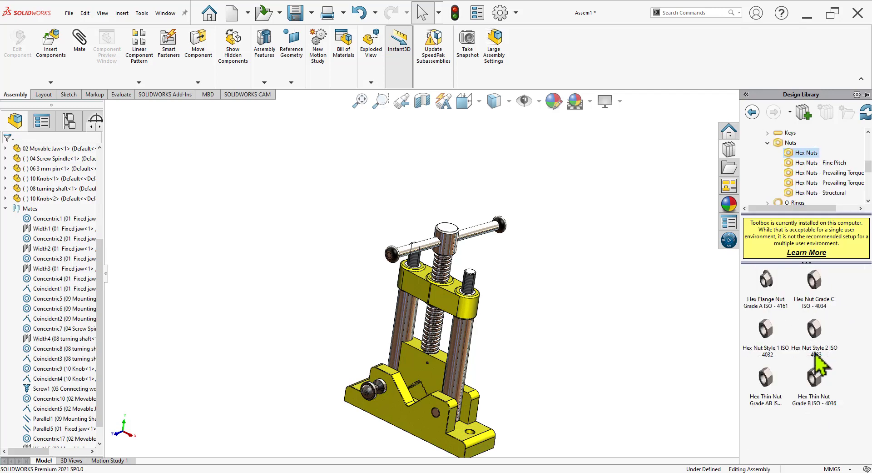
{"action": "left_click_drag", "start_coordinate": [741, 289], "coordinate": [671, 291]}
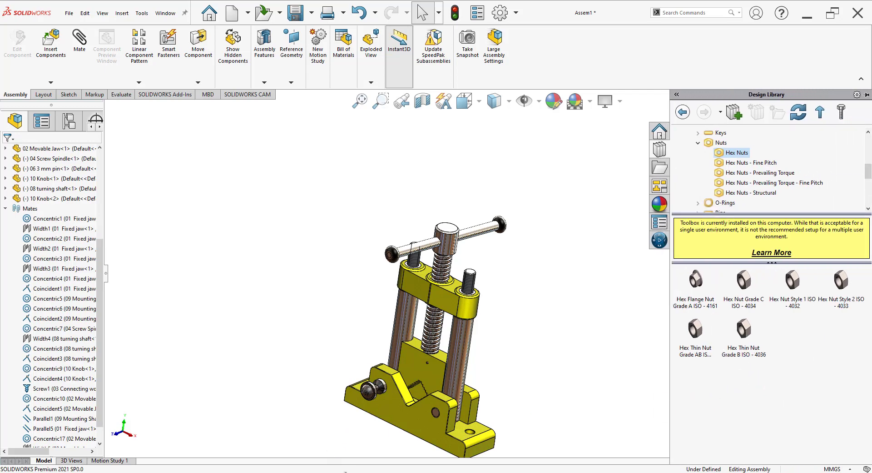
{"action": "key", "text": "alt+Tab"}
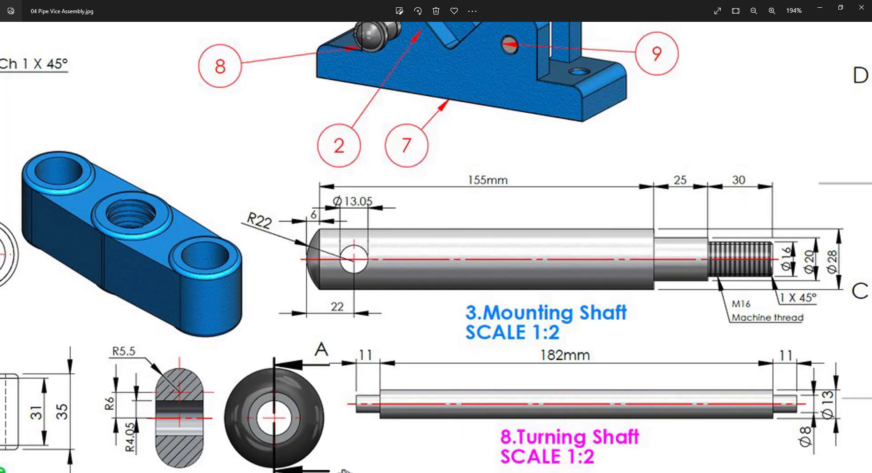
{"action": "left_click", "coordinate": [281, 447]}
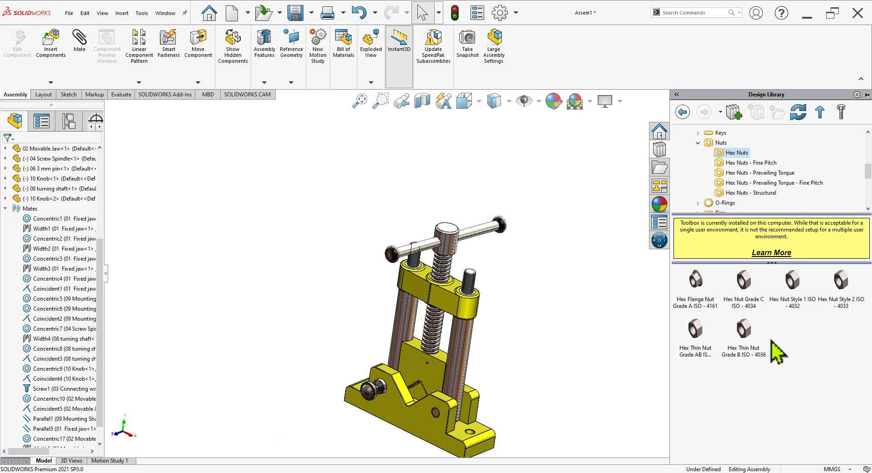
Drag the ISO 4161 hex flange nut into the assembly and set its size to M16.
{"action": "left_click_drag", "start_coordinate": [700, 287], "coordinate": [513, 266]}
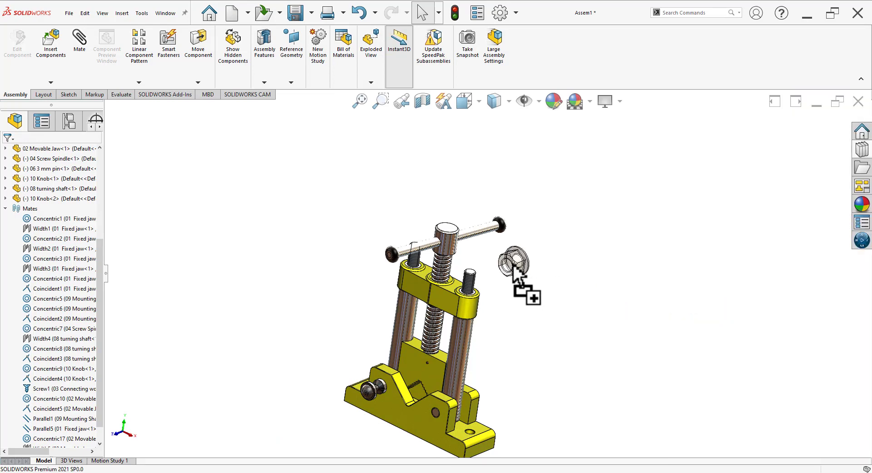
{"action": "left_click_drag", "start_coordinate": [513, 266], "coordinate": [515, 268]}
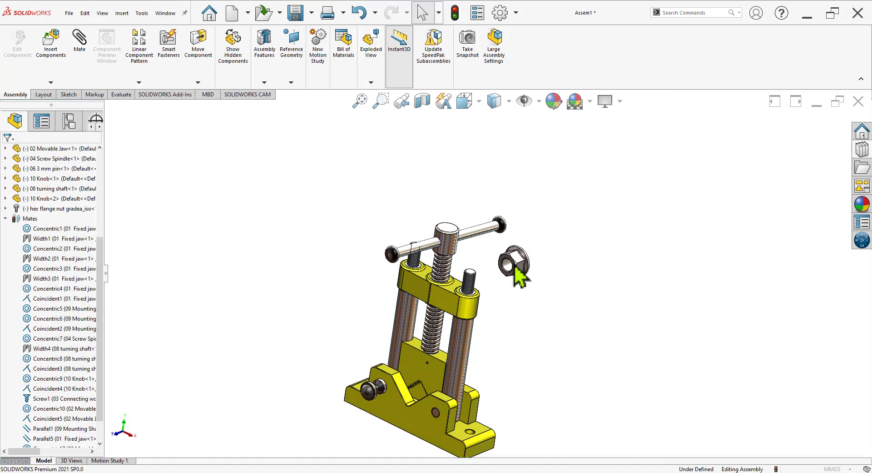
{"action": "scroll", "coordinate": [515, 267], "scroll_direction": "up", "scroll_amount": 3}
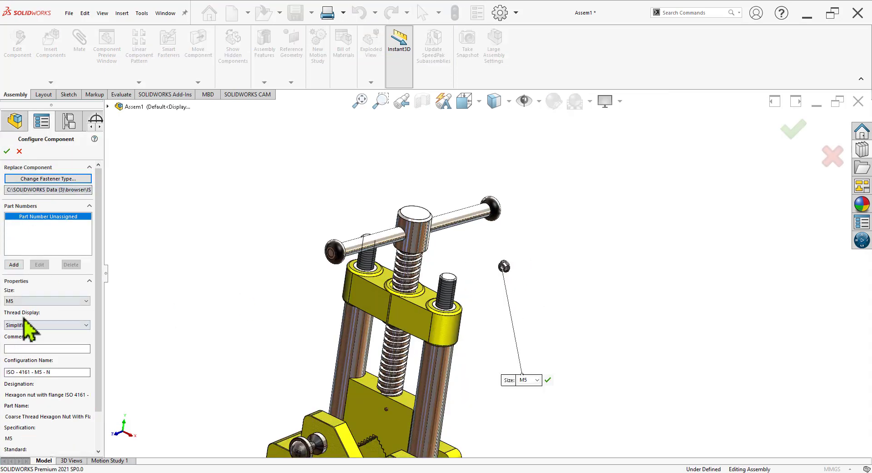
{"action": "scroll", "coordinate": [529, 303], "scroll_direction": "up", "scroll_amount": 3}
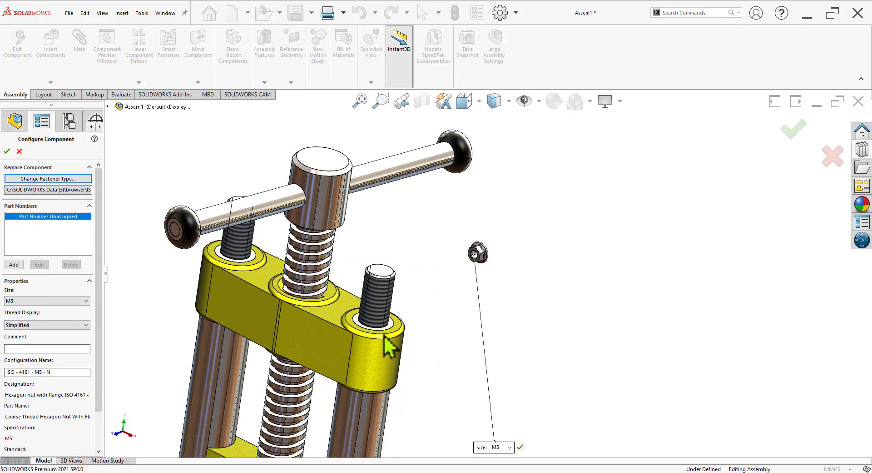
{"action": "left_click", "coordinate": [27, 300]}
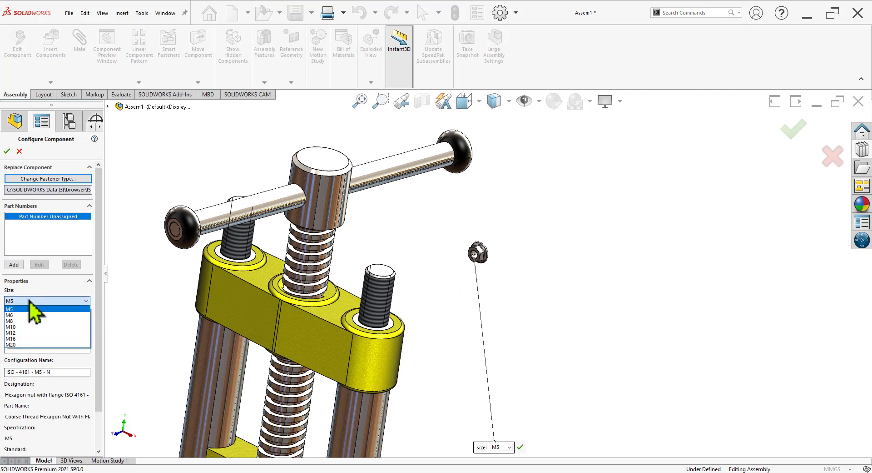
{"action": "left_click", "coordinate": [21, 338]}
{"action": "scroll", "coordinate": [456, 257], "scroll_direction": "up", "scroll_amount": 2}
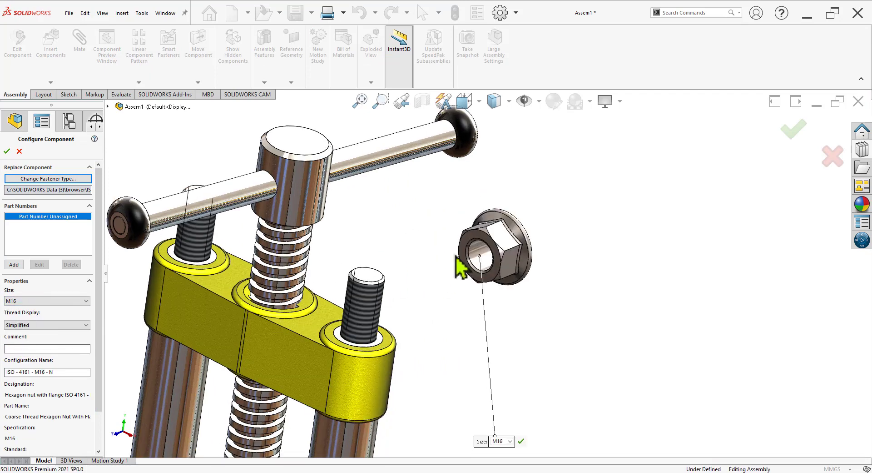
{"action": "scroll", "coordinate": [454, 258], "scroll_direction": "up", "scroll_amount": 2}
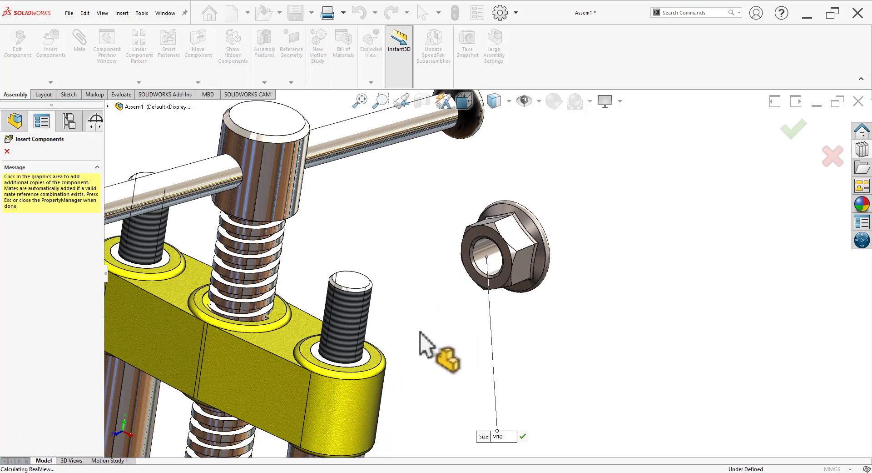
{"action": "scroll", "coordinate": [341, 359], "scroll_direction": "up", "scroll_amount": 3}
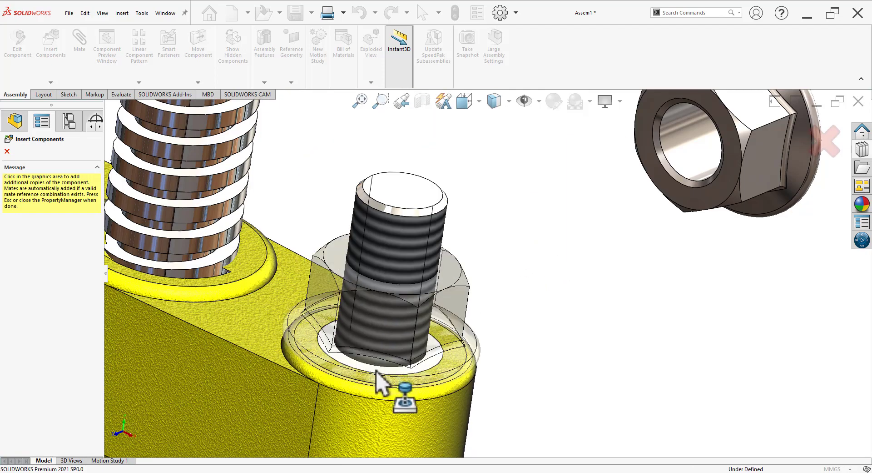
Seat the M16 nuts on the right and left mounting shafts' threaded tops.
{"action": "left_click", "coordinate": [377, 371]}
{"action": "scroll", "coordinate": [545, 361], "scroll_direction": "down", "scroll_amount": 3}
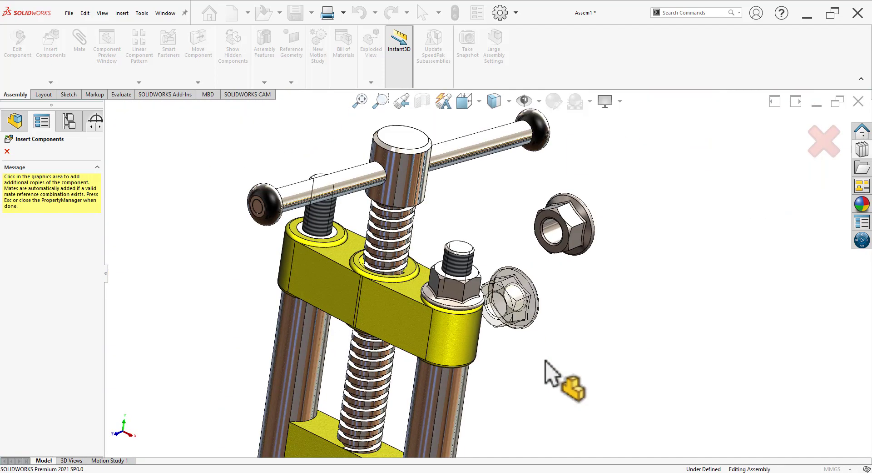
{"action": "scroll", "coordinate": [364, 253], "scroll_direction": "up", "scroll_amount": 4}
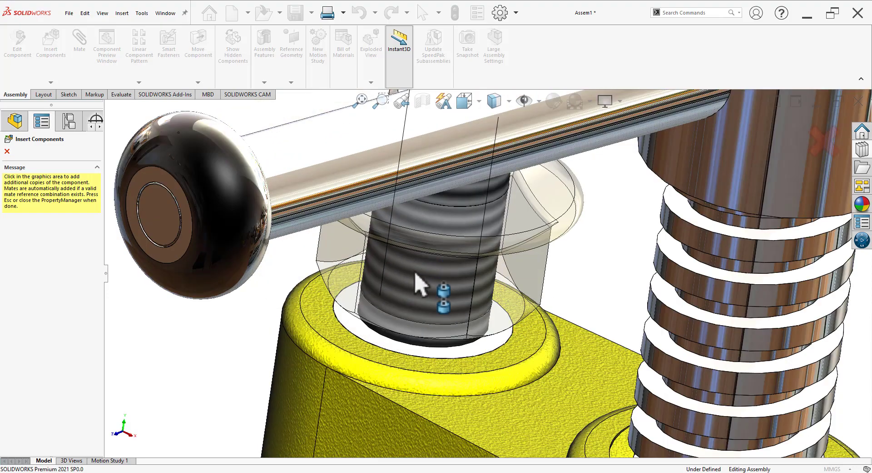
{"action": "left_click", "coordinate": [417, 346]}
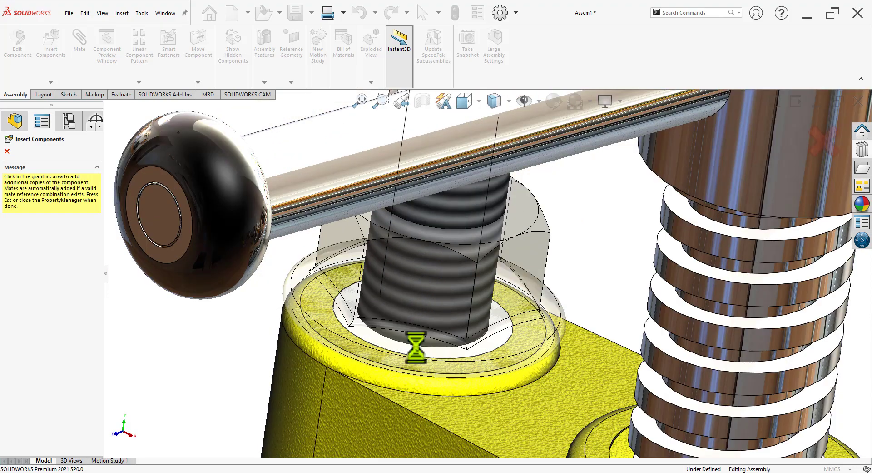
{"action": "scroll", "coordinate": [417, 346], "scroll_direction": "down", "scroll_amount": 5}
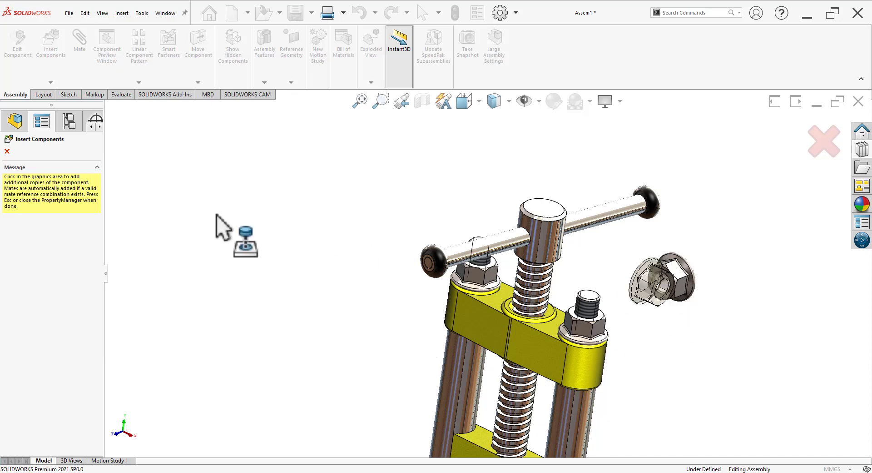
Delete the leftover floating nut copy.
{"action": "key", "text": "Escape"}
{"action": "scroll", "coordinate": [741, 293], "scroll_direction": "down", "scroll_amount": 3}
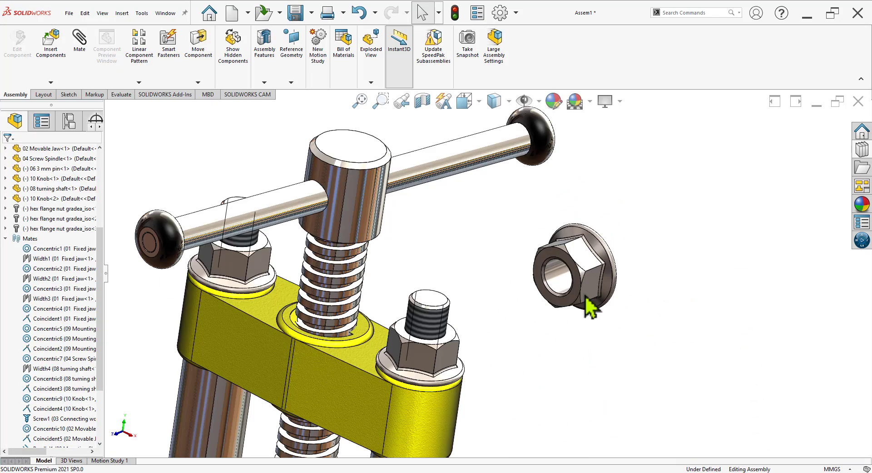
{"action": "left_click", "coordinate": [563, 284]}
{"action": "key", "text": "Delete"}
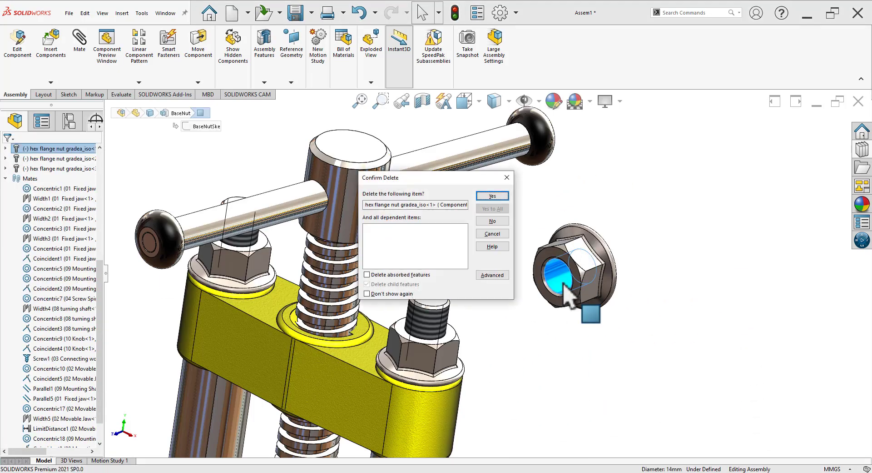
{"action": "left_click", "coordinate": [499, 197]}
Reopen the Toolbox library in the Design Library and reactivate the add-in.
{"action": "scroll", "coordinate": [520, 311], "scroll_direction": "up", "scroll_amount": 2}
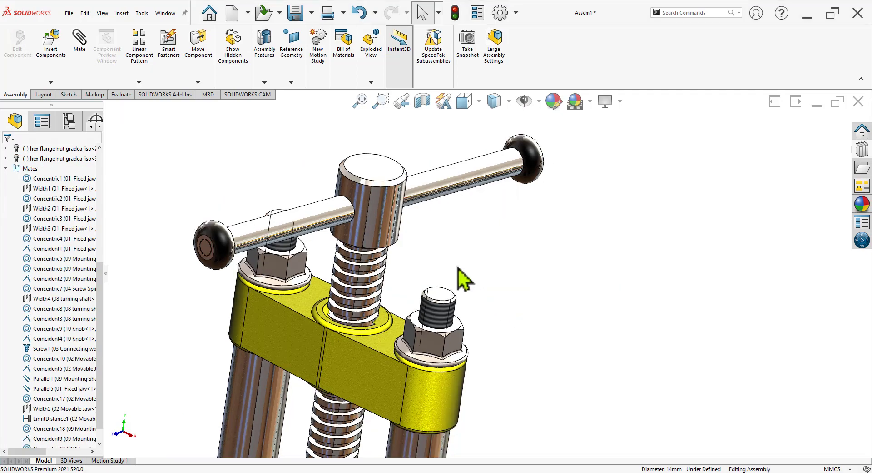
{"action": "mouse_move", "coordinate": [457, 278]}
{"action": "middle_mouse_down"}
{"action": "mouse_move", "coordinate": [480, 243]}
{"action": "mouse_move", "coordinate": [440, 369]}
{"action": "middle_mouse_up"}
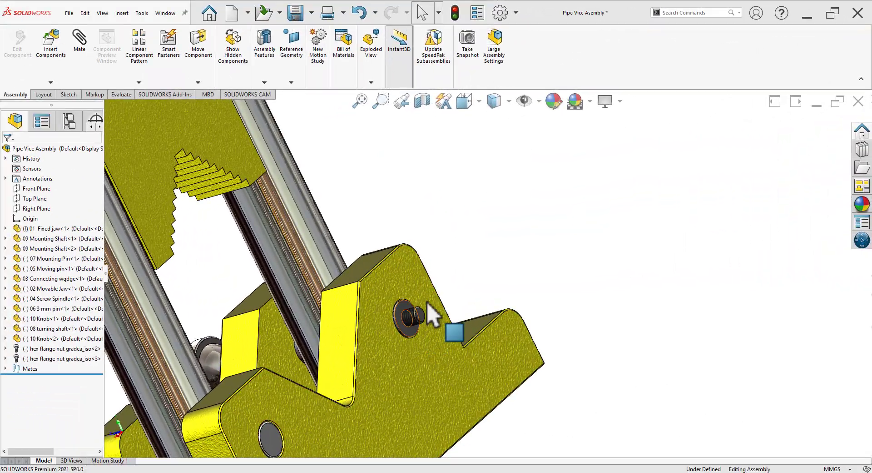
{"action": "scroll", "coordinate": [432, 313], "scroll_direction": "down", "scroll_amount": 3}
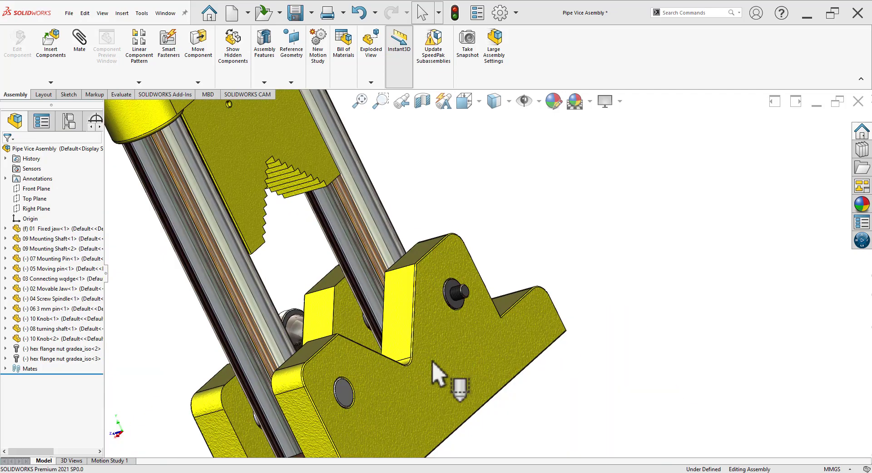
{"action": "scroll", "coordinate": [433, 363], "scroll_direction": "up", "scroll_amount": 3}
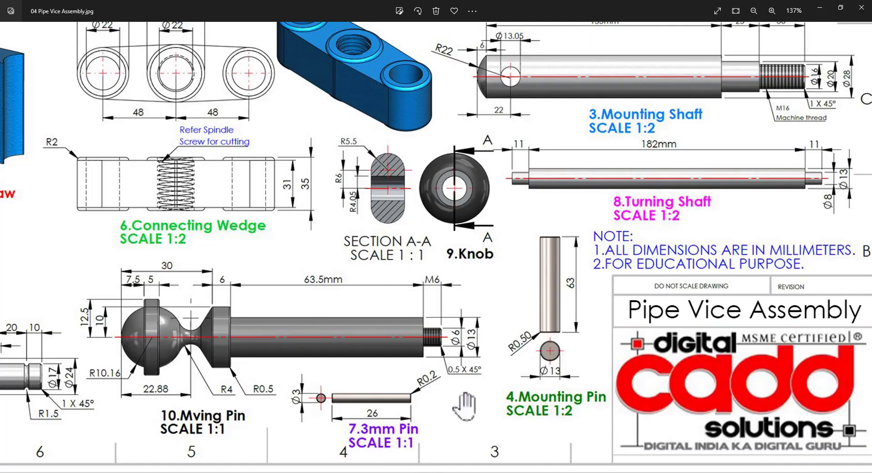
{"action": "scroll", "coordinate": [432, 394], "scroll_direction": "up", "scroll_amount": 2}
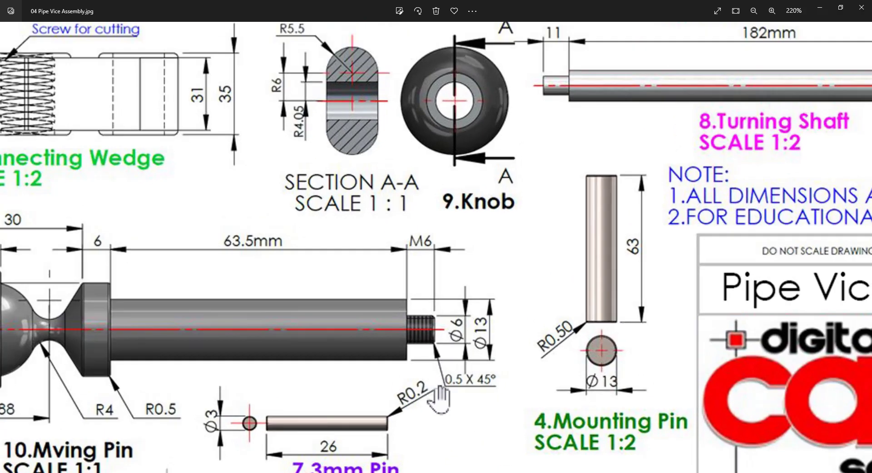
{"action": "scroll", "coordinate": [434, 391], "scroll_direction": "up", "scroll_amount": 1}
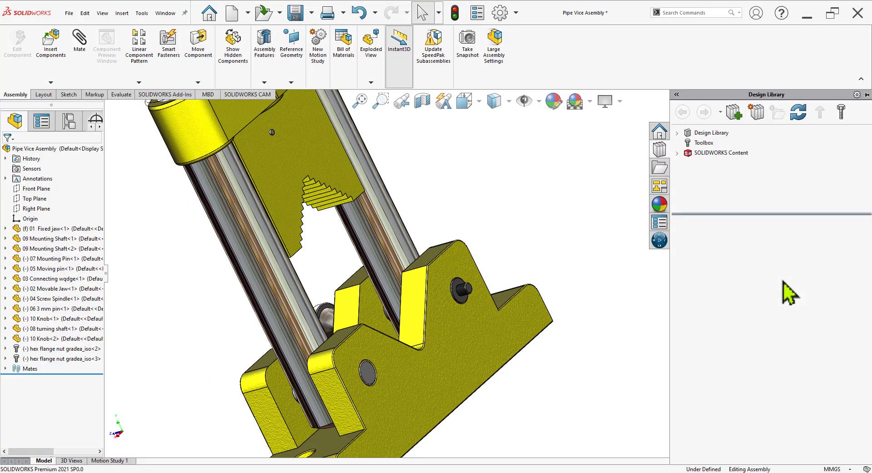
{"action": "left_click", "coordinate": [700, 142]}
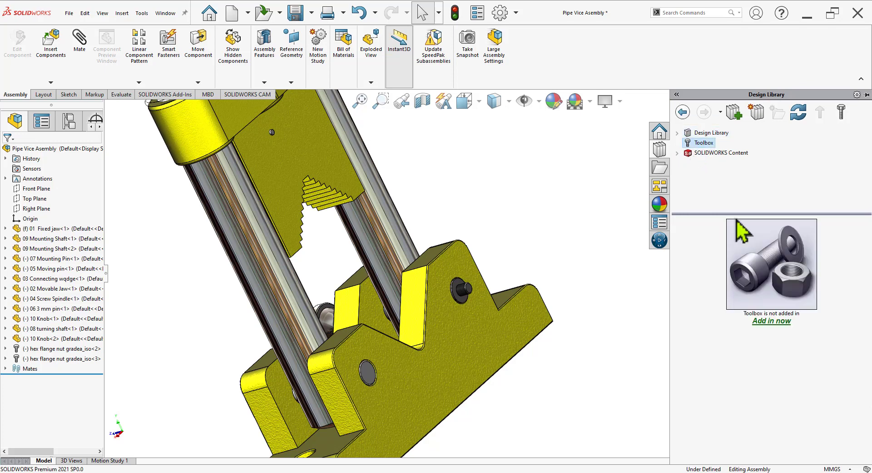
{"action": "left_click", "coordinate": [775, 324]}
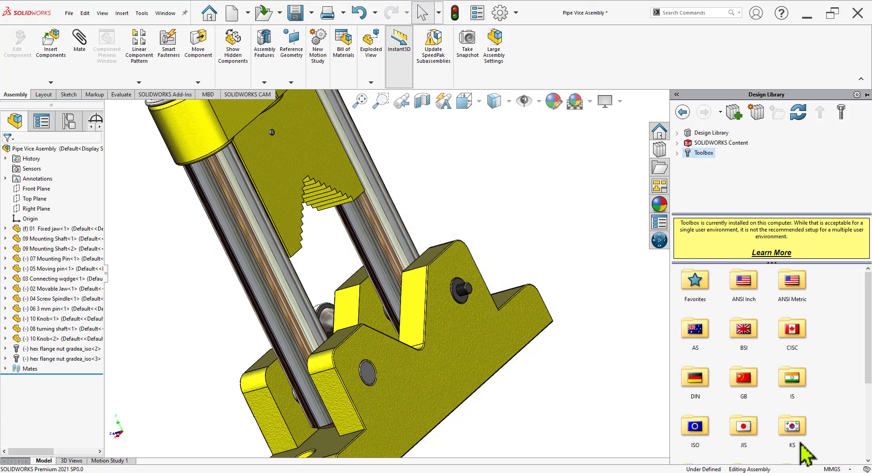
Go to ISO > Nuts > Hex Nuts and pick Hex Flange Nut Grade A ISO - 4161.
{"action": "double_click", "coordinate": [696, 433]}
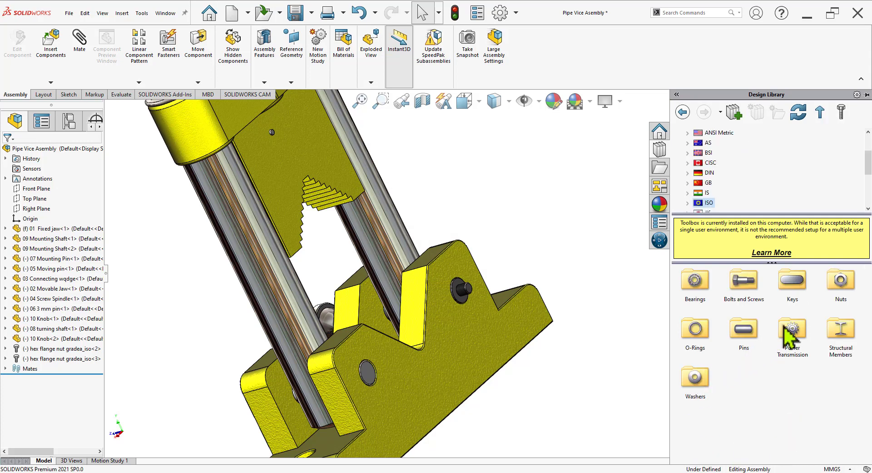
{"action": "double_click", "coordinate": [846, 288]}
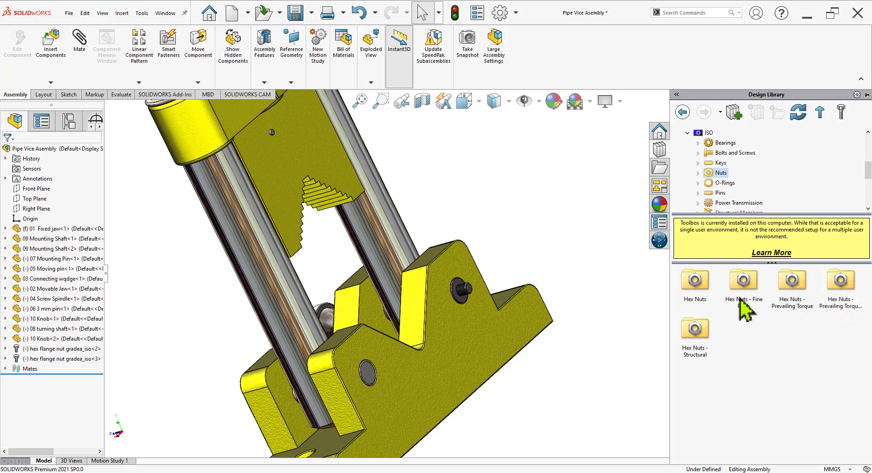
{"action": "double_click", "coordinate": [699, 280]}
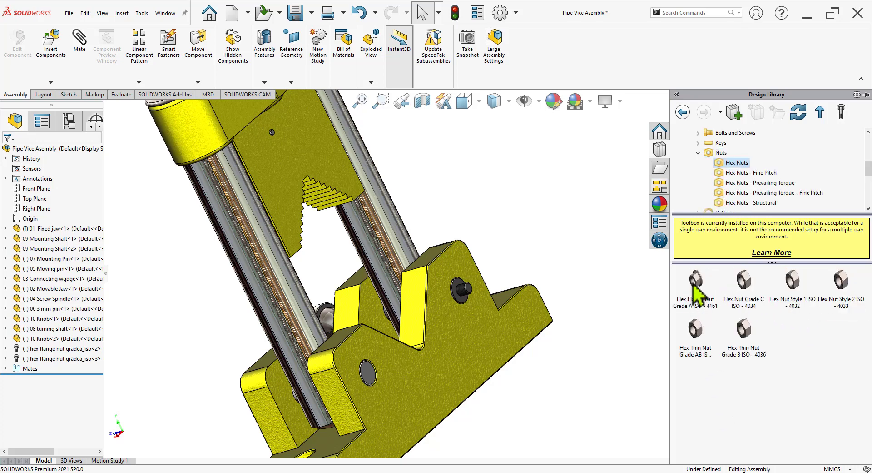
{"action": "mouse_move", "coordinate": [696, 281]}
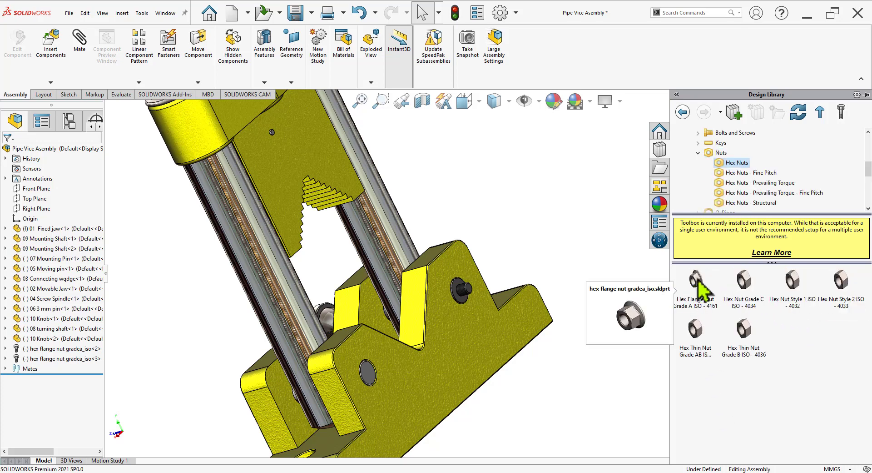
{"action": "left_click", "coordinate": [699, 282]}
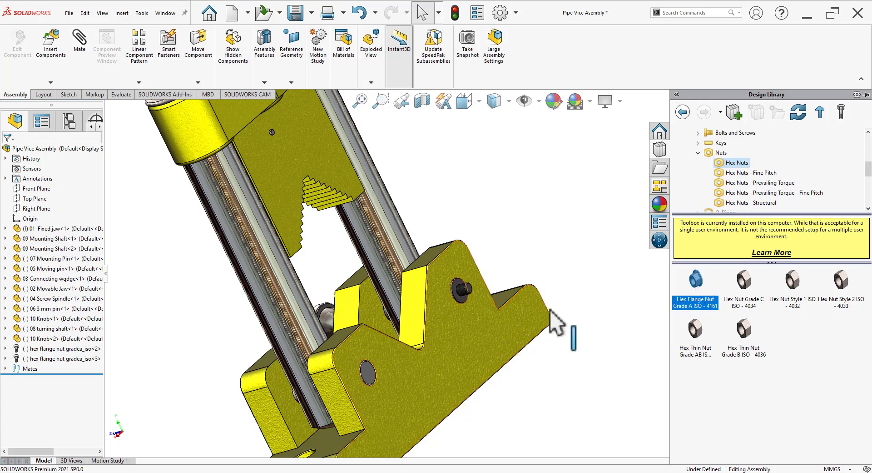
Place a hex flange nut on the pin end and configure it as size M6.
{"action": "mouse_move", "coordinate": [488, 309]}
{"action": "left_mouse_down"}
{"action": "mouse_move", "coordinate": [709, 295]}
{"action": "mouse_move", "coordinate": [529, 265]}
{"action": "left_mouse_up"}
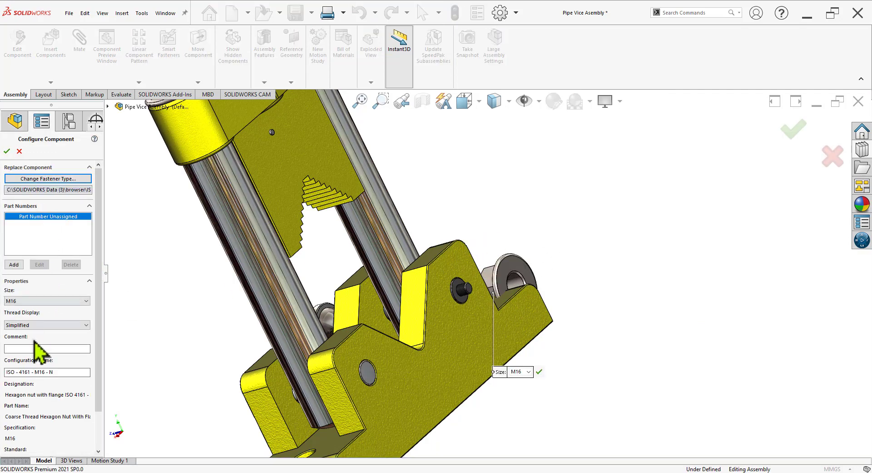
{"action": "left_click", "coordinate": [36, 302]}
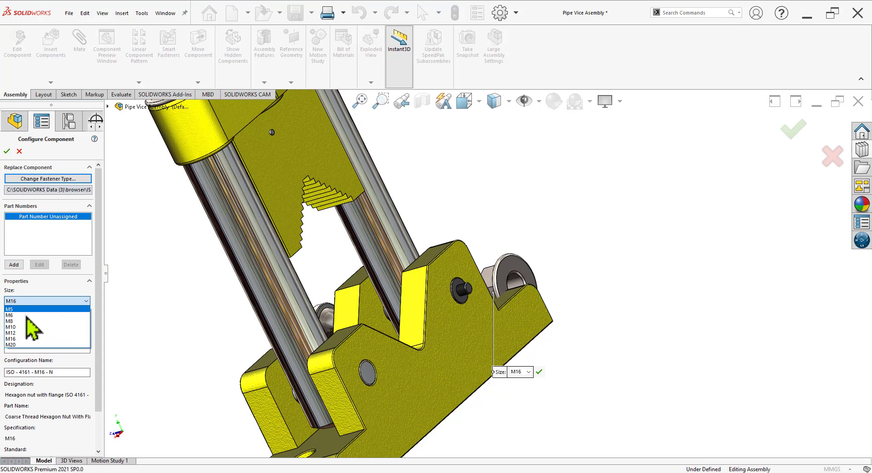
{"action": "left_click", "coordinate": [35, 320]}
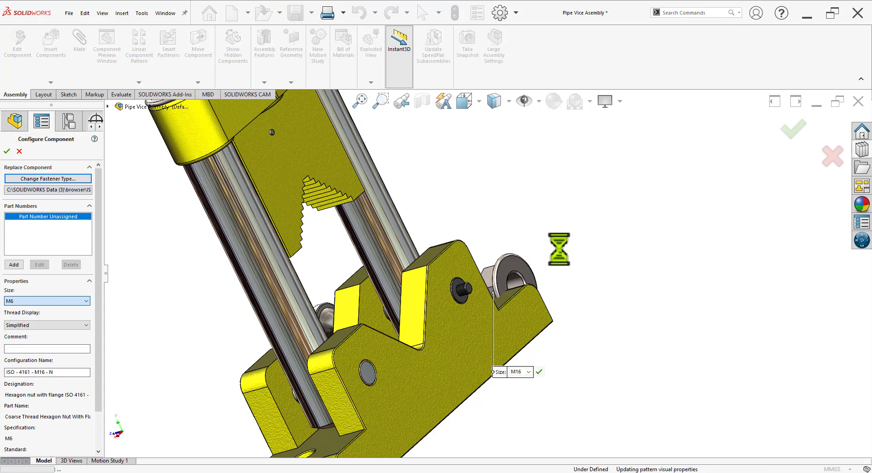
{"action": "scroll", "coordinate": [505, 272], "scroll_direction": "down", "scroll_amount": 3}
{"action": "scroll", "coordinate": [493, 312], "scroll_direction": "down", "scroll_amount": 3}
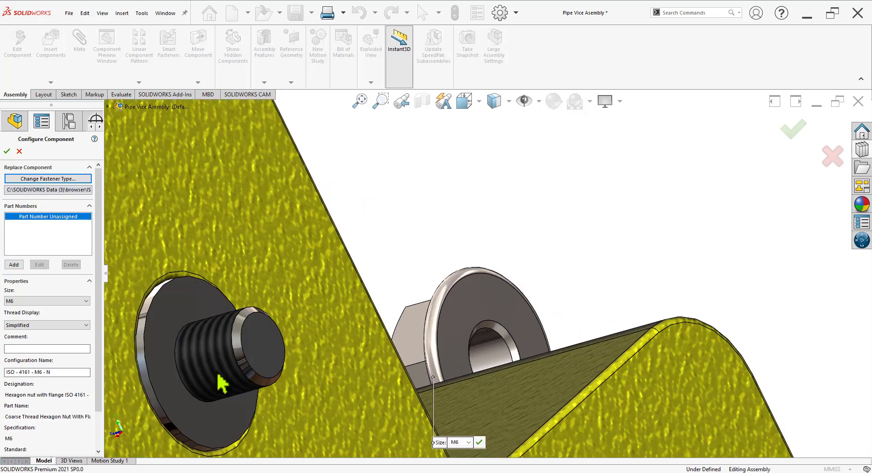
{"action": "left_click", "coordinate": [7, 151]}
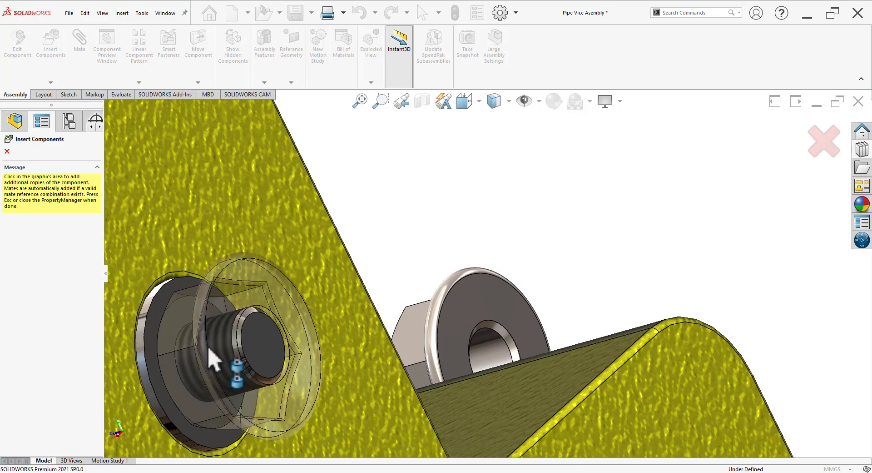
Place a second M6 nut on the other threaded end.
{"action": "scroll", "coordinate": [241, 352], "scroll_direction": "up", "scroll_amount": 5}
{"action": "scroll", "coordinate": [376, 306], "scroll_direction": "down", "scroll_amount": 3}
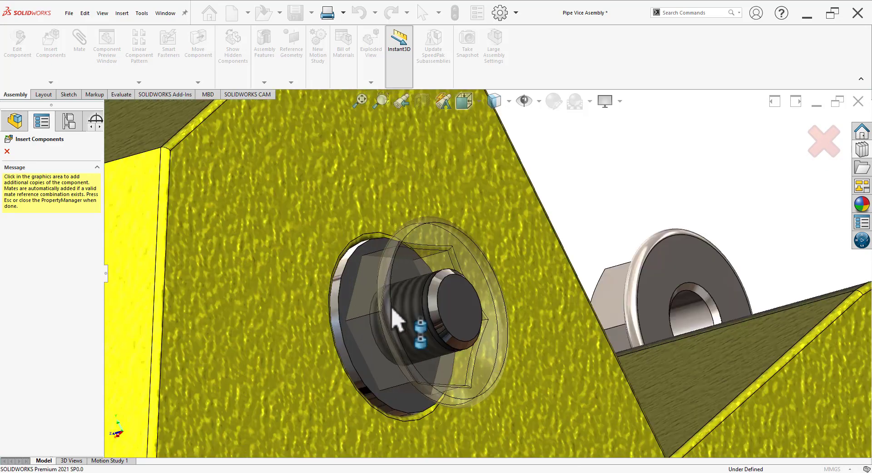
{"action": "scroll", "coordinate": [391, 322], "scroll_direction": "down", "scroll_amount": 3}
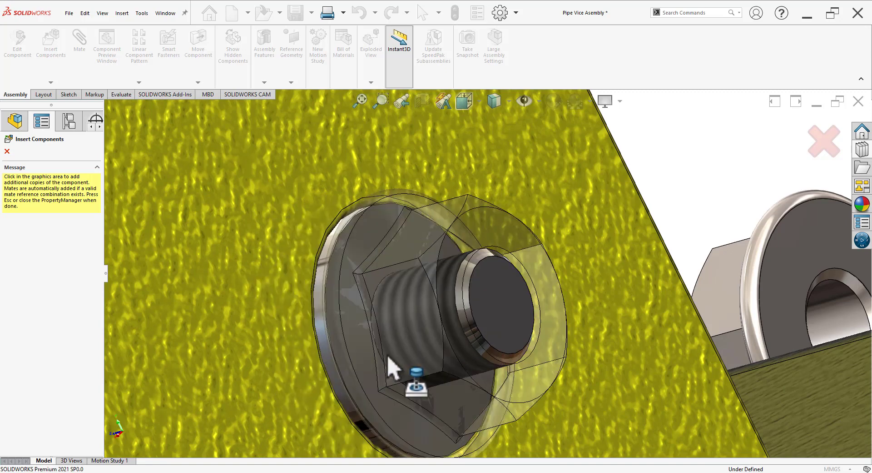
{"action": "left_click", "coordinate": [389, 357]}
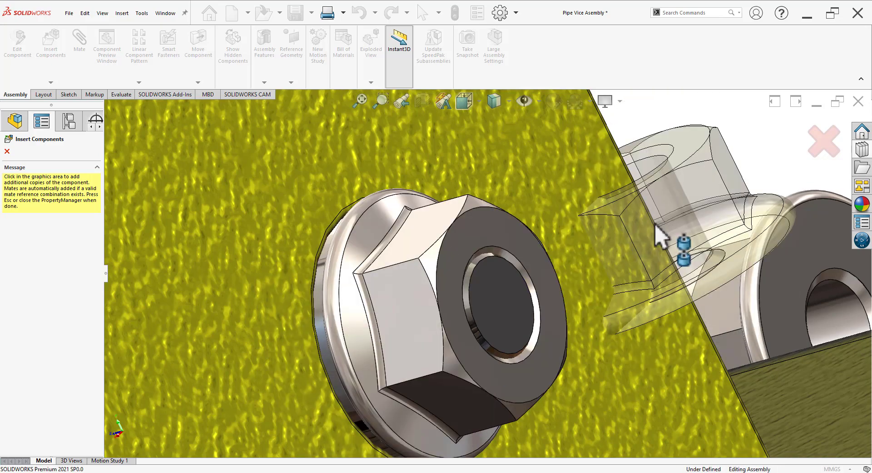
{"action": "scroll", "coordinate": [655, 225], "scroll_direction": "up", "scroll_amount": 2}
{"action": "scroll", "coordinate": [659, 254], "scroll_direction": "up", "scroll_amount": 4}
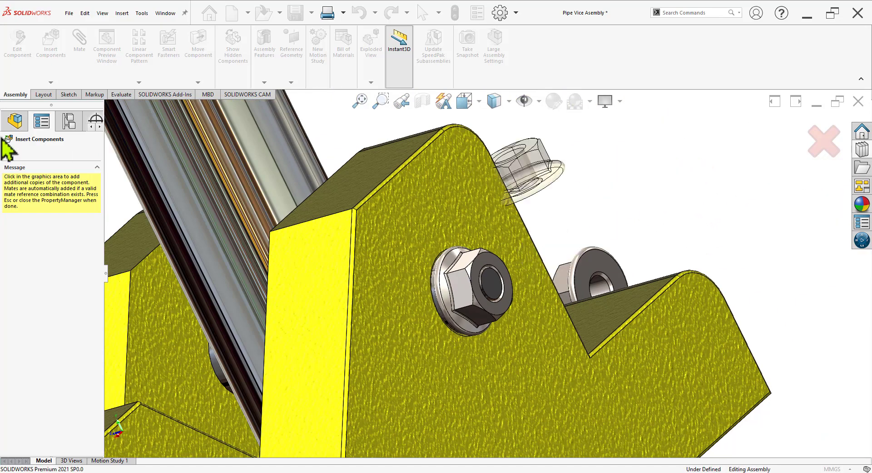
Stop inserting nut copies and delete the extra hex flange nut.
{"action": "key", "text": "Escape"}
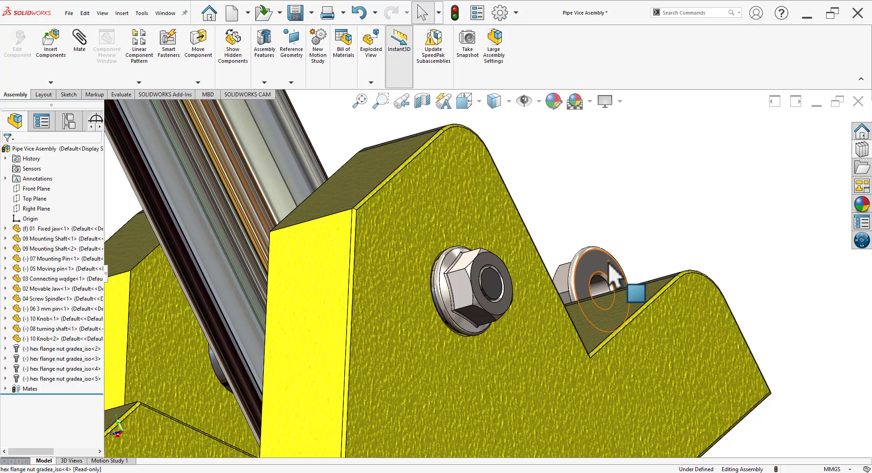
{"action": "left_click", "coordinate": [609, 265]}
{"action": "key", "text": "Delete"}
{"action": "key", "text": "Escape"}
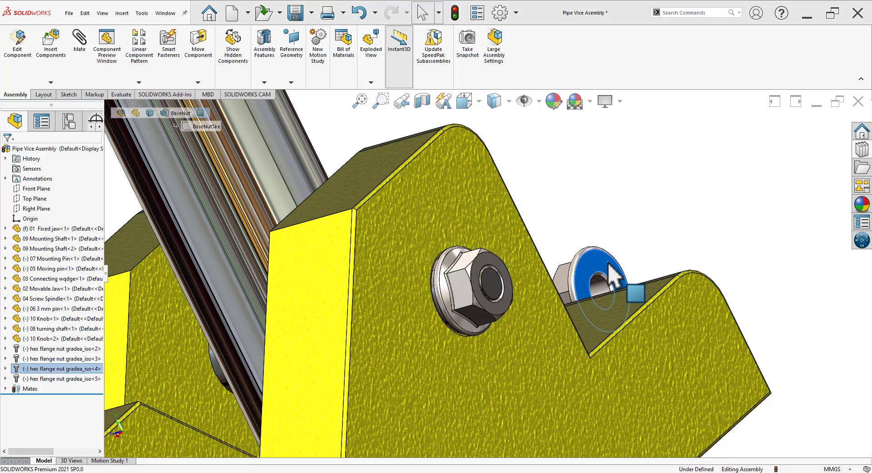
Orbit and zoom around the vice to inspect the remaining nut and spindle collar.
{"action": "scroll", "coordinate": [473, 347], "scroll_direction": "down", "scroll_amount": 3}
{"action": "scroll", "coordinate": [434, 345], "scroll_direction": "down", "scroll_amount": 2}
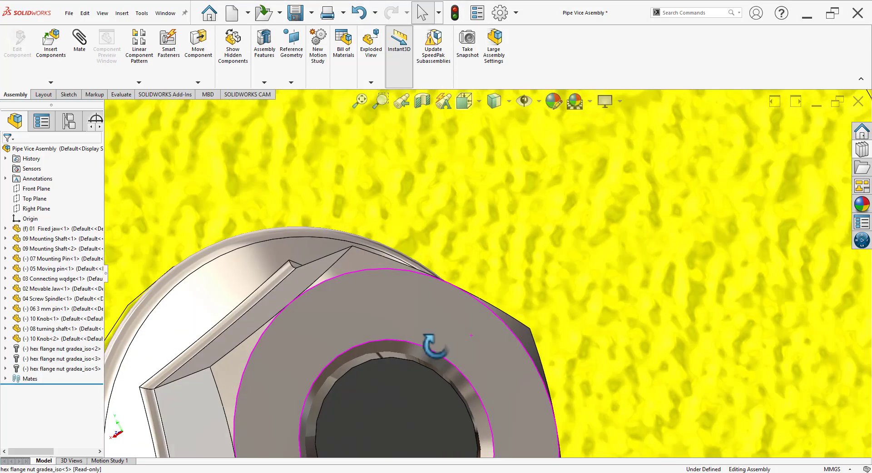
{"action": "middle_click_drag", "start_coordinate": [434, 346], "coordinate": [481, 287]}
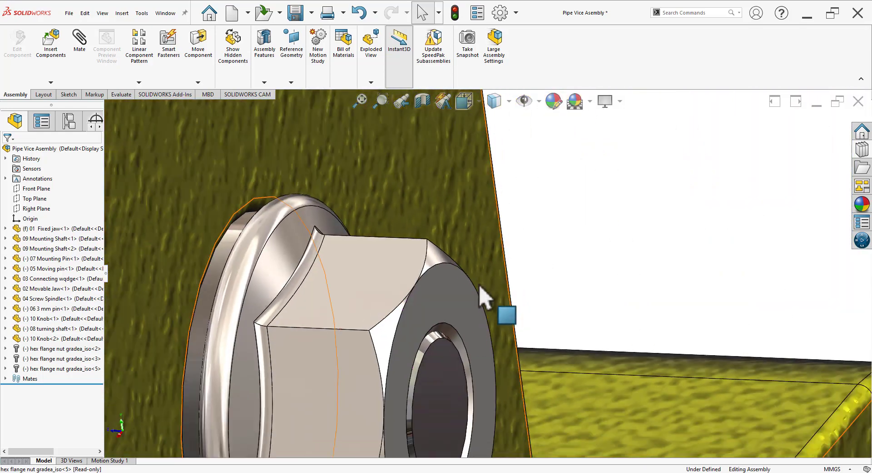
{"action": "scroll", "coordinate": [481, 287], "scroll_direction": "up", "scroll_amount": 5}
{"action": "scroll", "coordinate": [487, 273], "scroll_direction": "up", "scroll_amount": 2}
{"action": "scroll", "coordinate": [483, 322], "scroll_direction": "down", "scroll_amount": 2}
{"action": "scroll", "coordinate": [489, 316], "scroll_direction": "up", "scroll_amount": 2}
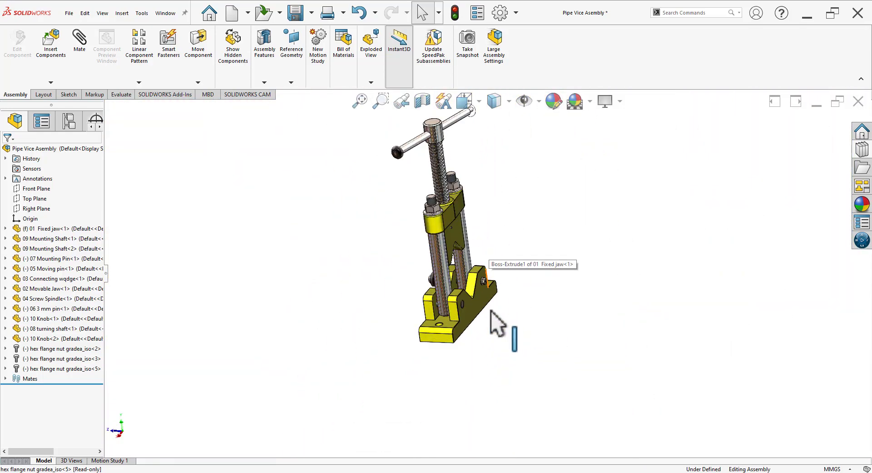
{"action": "scroll", "coordinate": [490, 311], "scroll_direction": "down", "scroll_amount": 2}
{"action": "scroll", "coordinate": [497, 322], "scroll_direction": "up", "scroll_amount": 2}
{"action": "scroll", "coordinate": [487, 332], "scroll_direction": "down", "scroll_amount": 3}
{"action": "mouse_move", "coordinate": [491, 286]}
{"action": "middle_mouse_down"}
{"action": "mouse_move", "coordinate": [534, 245]}
{"action": "mouse_move", "coordinate": [538, 277]}
{"action": "middle_mouse_up"}
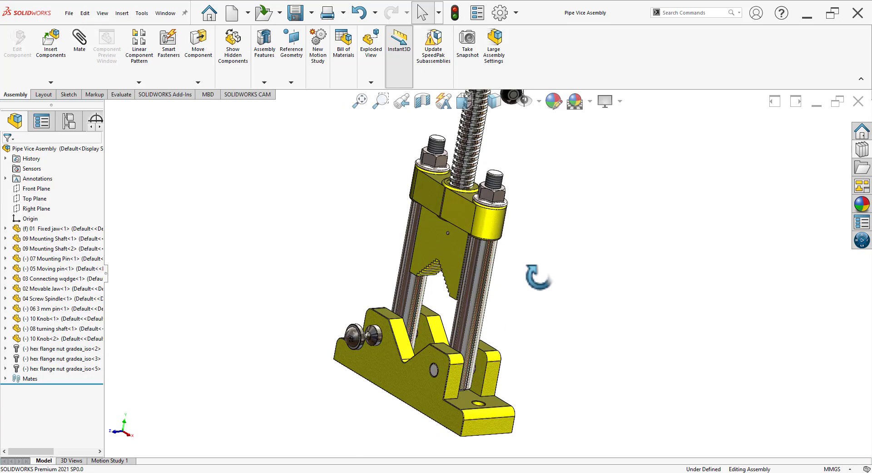
{"action": "scroll", "coordinate": [546, 288], "scroll_direction": "up", "scroll_amount": 2}
{"action": "scroll", "coordinate": [522, 203], "scroll_direction": "up", "scroll_amount": 2}
{"action": "scroll", "coordinate": [468, 356], "scroll_direction": "down", "scroll_amount": 4}
{"action": "middle_click_drag", "start_coordinate": [468, 356], "coordinate": [470, 375]}
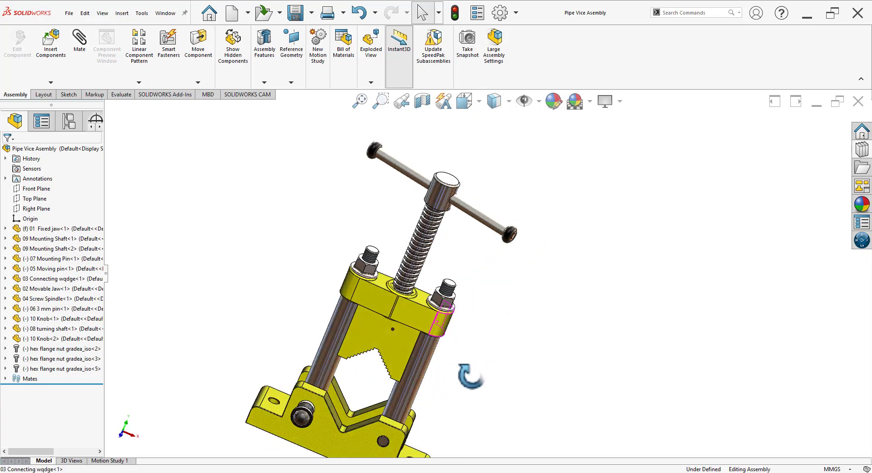
{"action": "scroll", "coordinate": [424, 302], "scroll_direction": "down", "scroll_amount": 1}
{"action": "scroll", "coordinate": [422, 301], "scroll_direction": "down", "scroll_amount": 3}
{"action": "scroll", "coordinate": [441, 311], "scroll_direction": "down", "scroll_amount": 3}
{"action": "mouse_move", "coordinate": [440, 311]}
{"action": "middle_mouse_down"}
{"action": "mouse_move", "coordinate": [454, 278]}
{"action": "mouse_move", "coordinate": [452, 304]}
{"action": "mouse_move", "coordinate": [448, 255]}
{"action": "middle_mouse_up"}
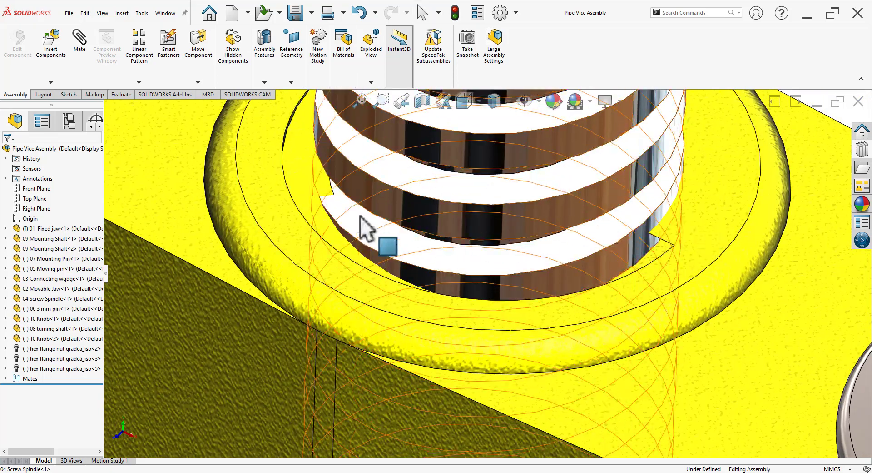
Turn the screw spindle to check it moves freely, then bring the whole vice back to a frontal angle.
{"action": "mouse_move", "coordinate": [361, 218]}
{"action": "left_mouse_down"}
{"action": "mouse_move", "coordinate": [523, 288]}
{"action": "mouse_move", "coordinate": [651, 247]}
{"action": "mouse_move", "coordinate": [681, 253]}
{"action": "mouse_move", "coordinate": [429, 269]}
{"action": "left_mouse_up"}
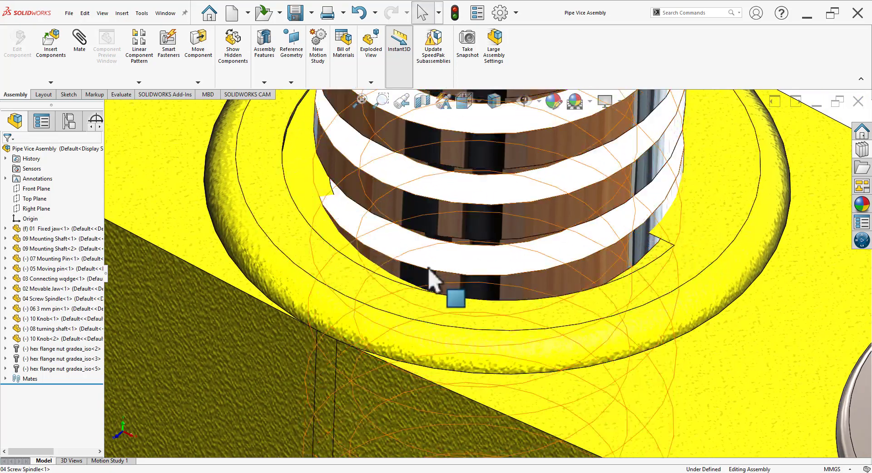
{"action": "scroll", "coordinate": [430, 279], "scroll_direction": "up", "scroll_amount": 5}
{"action": "scroll", "coordinate": [424, 282], "scroll_direction": "up", "scroll_amount": 4}
{"action": "scroll", "coordinate": [424, 282], "scroll_direction": "up", "scroll_amount": 2}
{"action": "middle_click_drag", "start_coordinate": [659, 306], "coordinate": [577, 307]}
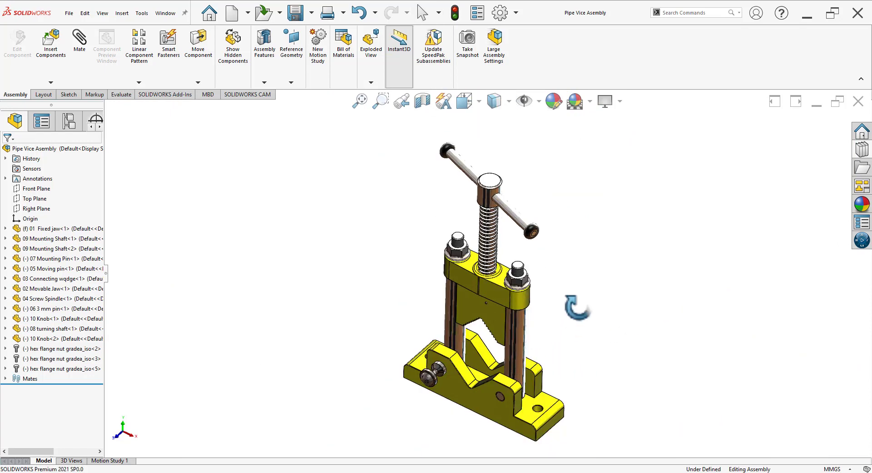
{"action": "middle_click_drag", "start_coordinate": [569, 359], "coordinate": [568, 317]}
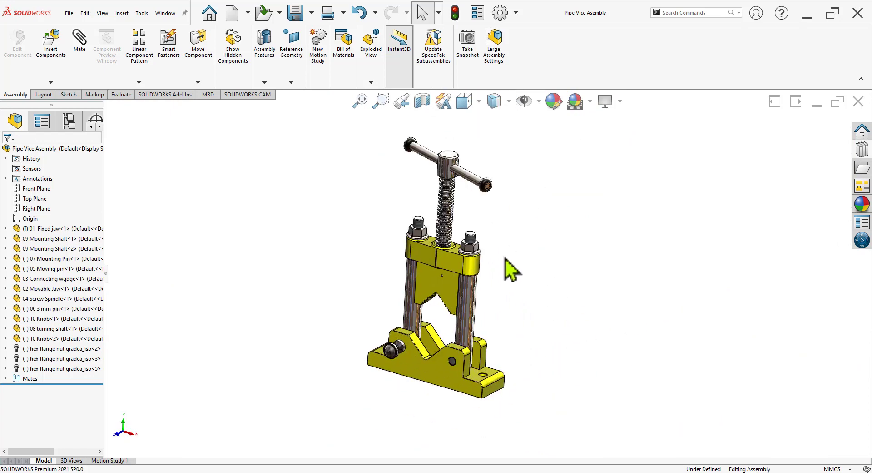
{"action": "scroll", "coordinate": [505, 258], "scroll_direction": "down", "scroll_amount": 2}
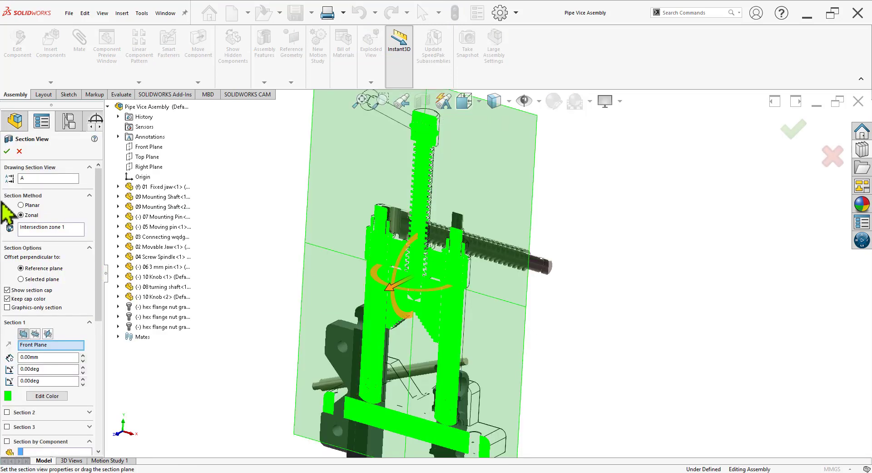
Apply the Front Plane section cut and view the sectioned vice from the Front.
{"action": "left_click", "coordinate": [6, 152]}
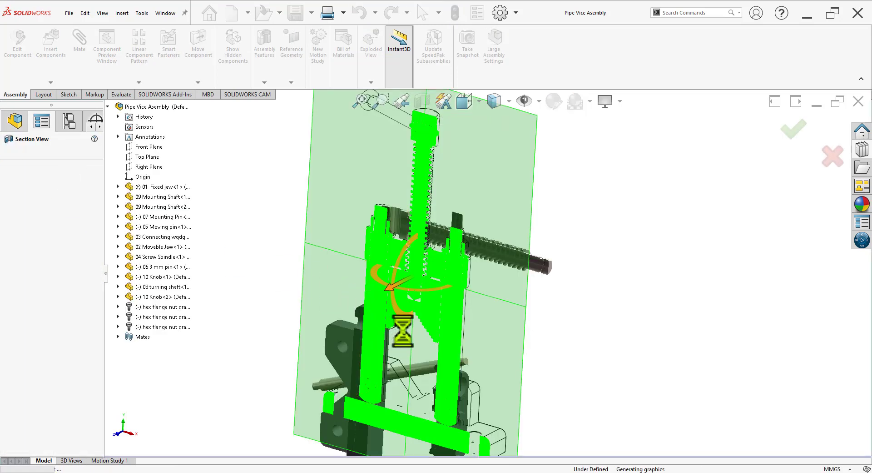
{"action": "scroll", "coordinate": [452, 302], "scroll_direction": "down", "scroll_amount": 5}
{"action": "key", "text": "space"}
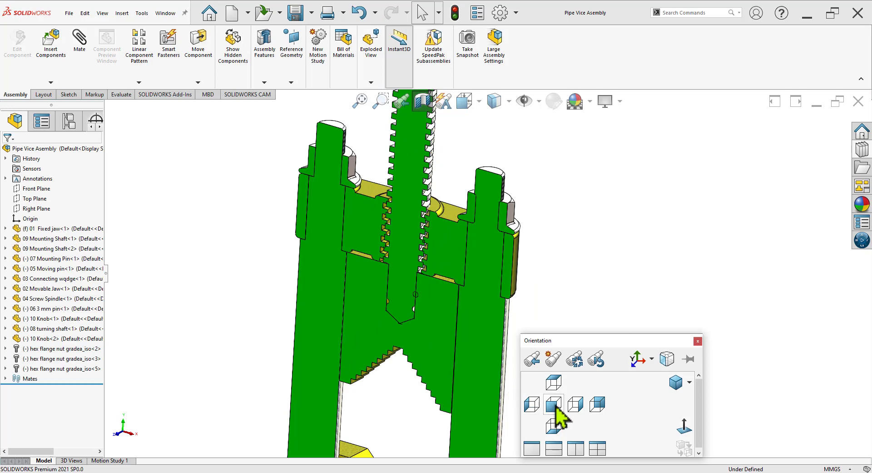
{"action": "left_click", "coordinate": [555, 406]}
Zoom in and slide the screw spindle to check its threads engage the wedge's threaded hole.
{"action": "scroll", "coordinate": [515, 263], "scroll_direction": "down", "scroll_amount": 3}
{"action": "scroll", "coordinate": [509, 269], "scroll_direction": "down", "scroll_amount": 3}
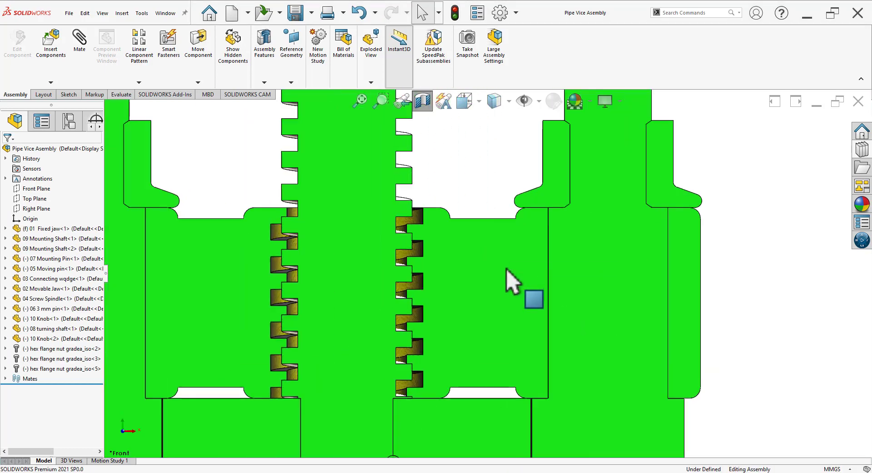
{"action": "mouse_move", "coordinate": [361, 260]}
{"action": "left_mouse_down"}
{"action": "mouse_move", "coordinate": [358, 276]}
{"action": "mouse_move", "coordinate": [394, 264]}
{"action": "mouse_move", "coordinate": [339, 296]}
{"action": "mouse_move", "coordinate": [352, 292]}
{"action": "mouse_move", "coordinate": [355, 279]}
{"action": "left_mouse_up"}
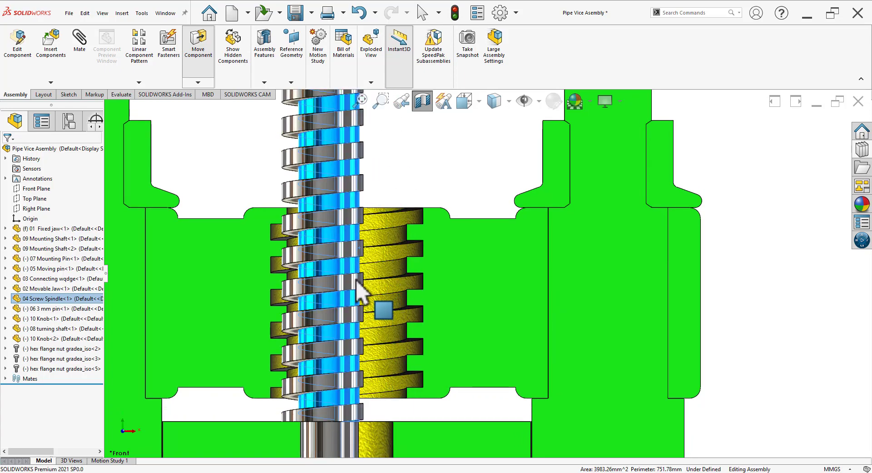
{"action": "scroll", "coordinate": [336, 214], "scroll_direction": "down", "scroll_amount": 3}
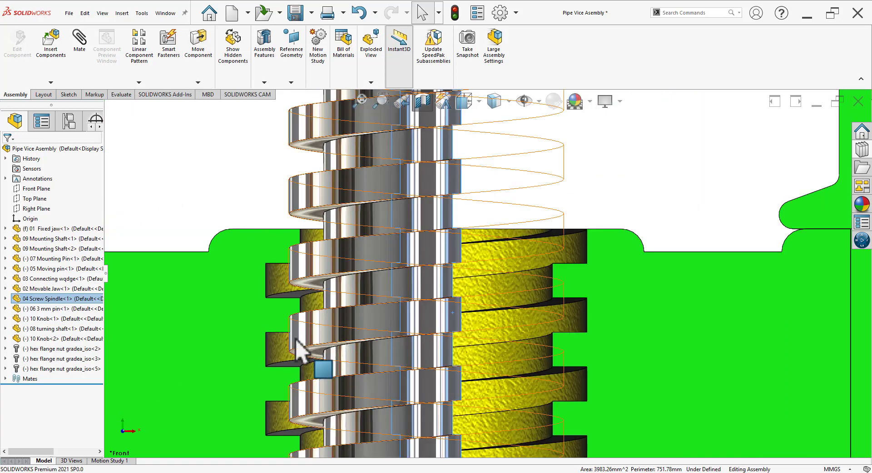
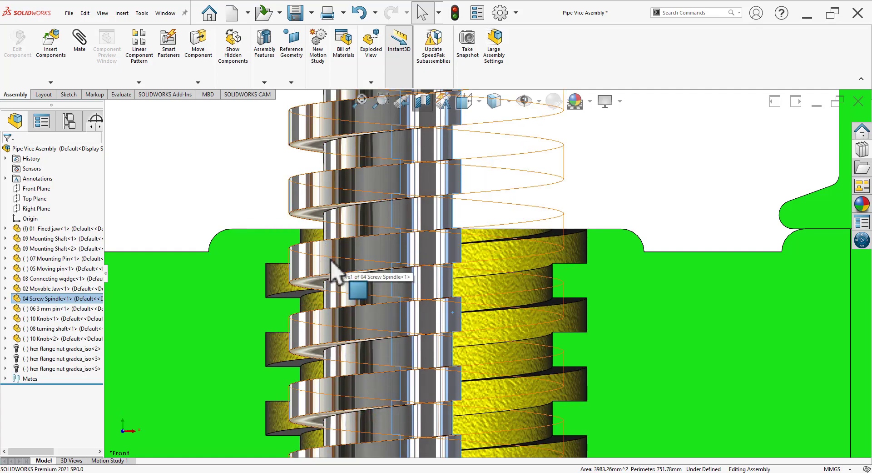
Compare the vice with the reference drawing, then open 04 Screw Spindle as its own part.
{"action": "left_click_drag", "start_coordinate": [330, 260], "coordinate": [348, 267]}
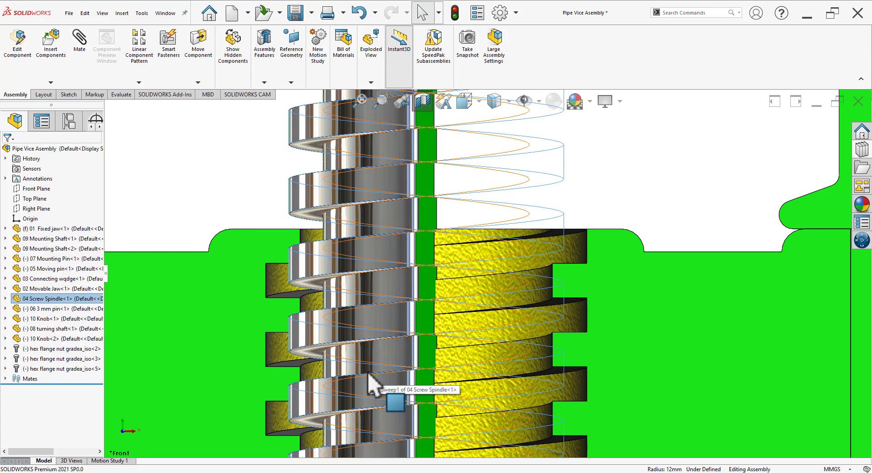
{"action": "key", "text": "alt+Tab"}
{"action": "scroll", "coordinate": [363, 334], "scroll_direction": "down", "scroll_amount": 3}
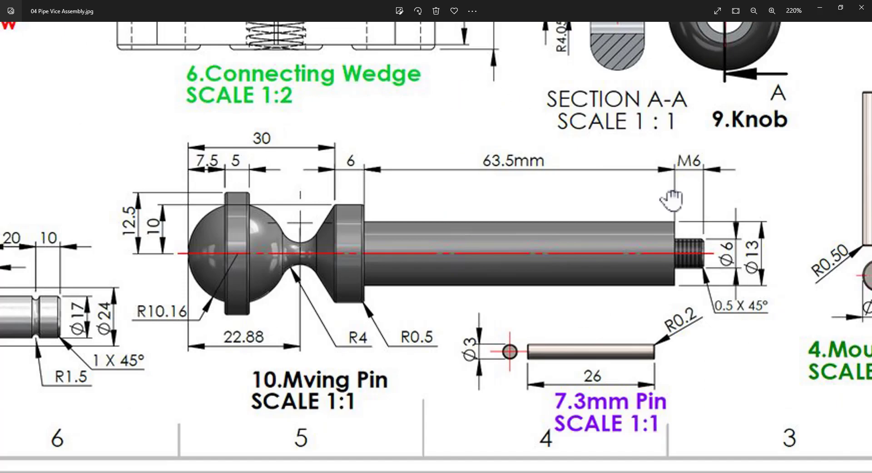
{"action": "left_click_drag", "start_coordinate": [672, 194], "coordinate": [758, 198]}
{"action": "scroll", "coordinate": [316, 322], "scroll_direction": "up", "scroll_amount": 3}
{"action": "scroll", "coordinate": [316, 322], "scroll_direction": "up", "scroll_amount": 1}
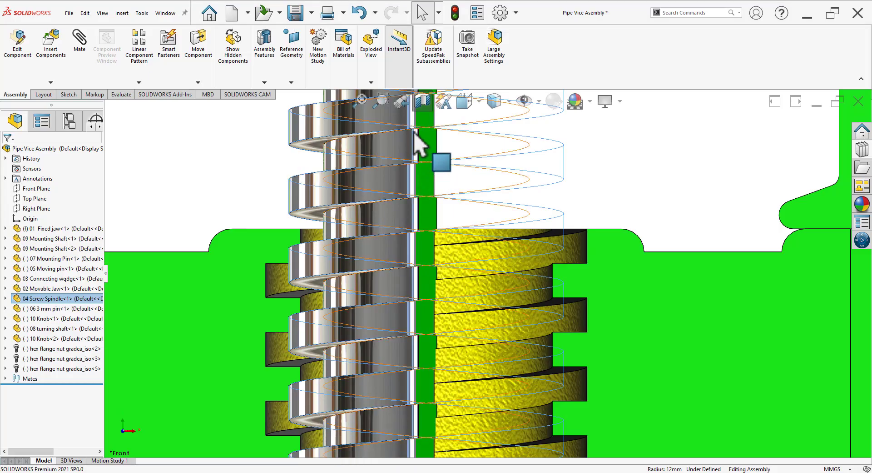
{"action": "key", "text": "f"}
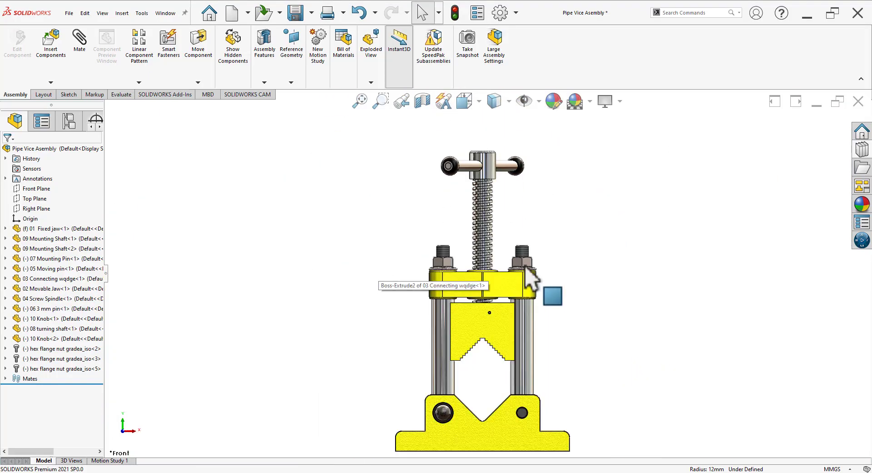
{"action": "middle_click_drag", "start_coordinate": [607, 305], "coordinate": [555, 347]}
{"action": "scroll", "coordinate": [589, 252], "scroll_direction": "down", "scroll_amount": 5}
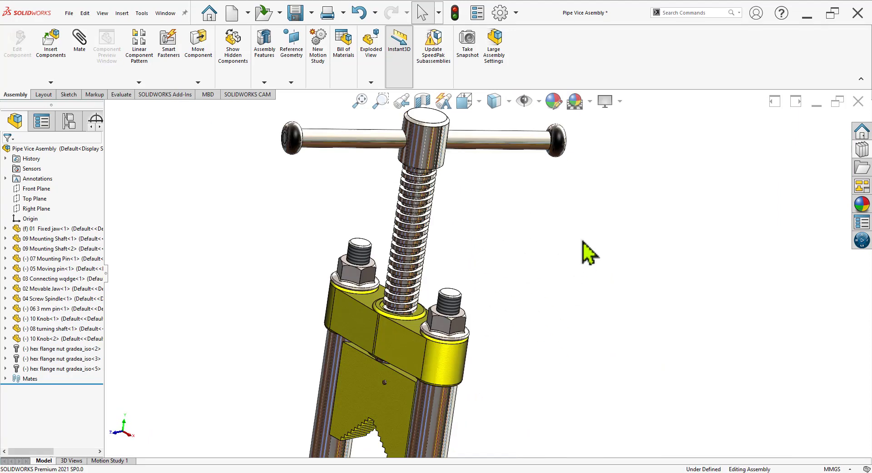
{"action": "left_click", "coordinate": [433, 157]}
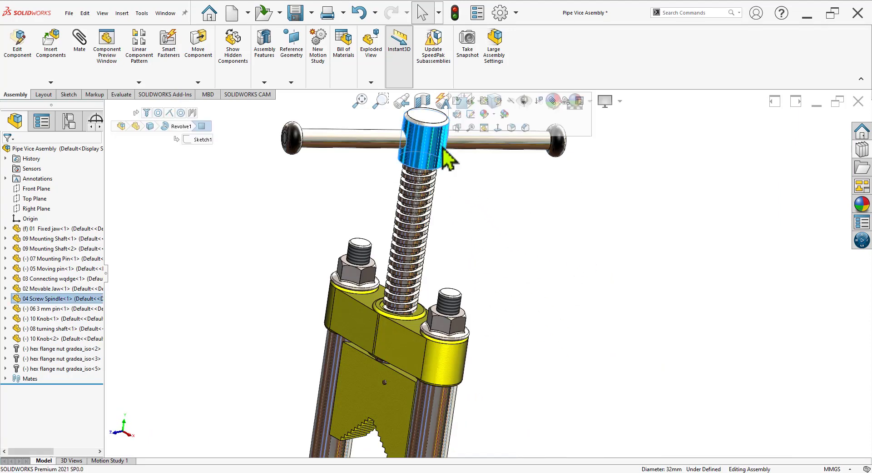
{"action": "left_click", "coordinate": [458, 106]}
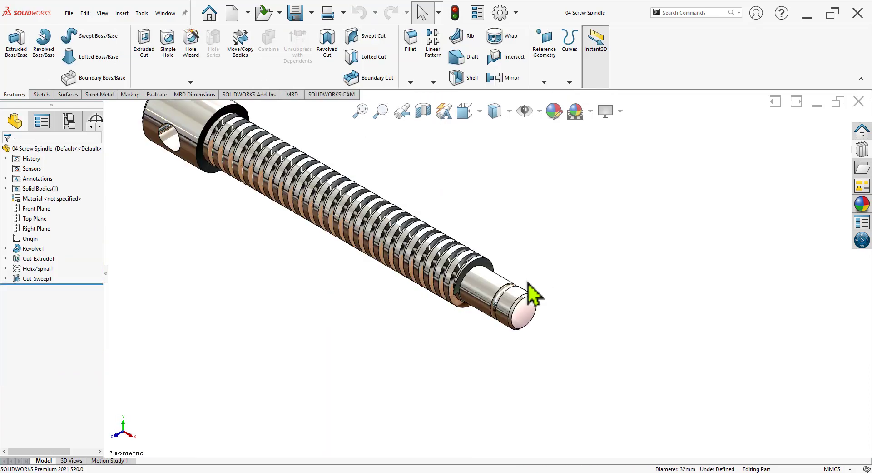
Edit Sketch5 under Cut-Sweep1 with Helix/Spiral1 shown.
{"action": "mouse_move", "coordinate": [528, 284]}
{"action": "middle_mouse_down"}
{"action": "mouse_move", "coordinate": [399, 311]}
{"action": "mouse_move", "coordinate": [525, 230]}
{"action": "mouse_move", "coordinate": [432, 332]}
{"action": "mouse_move", "coordinate": [421, 356]}
{"action": "middle_mouse_up"}
{"action": "scroll", "coordinate": [372, 268], "scroll_direction": "down", "scroll_amount": 2}
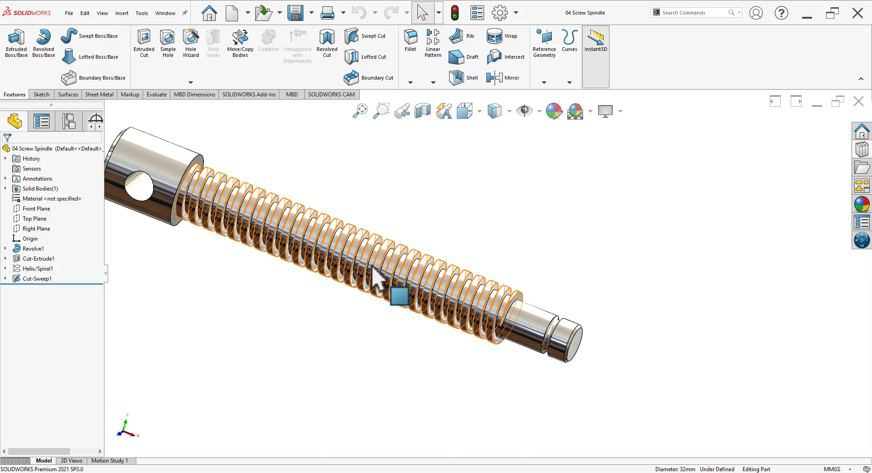
{"action": "left_click", "coordinate": [5, 278]}
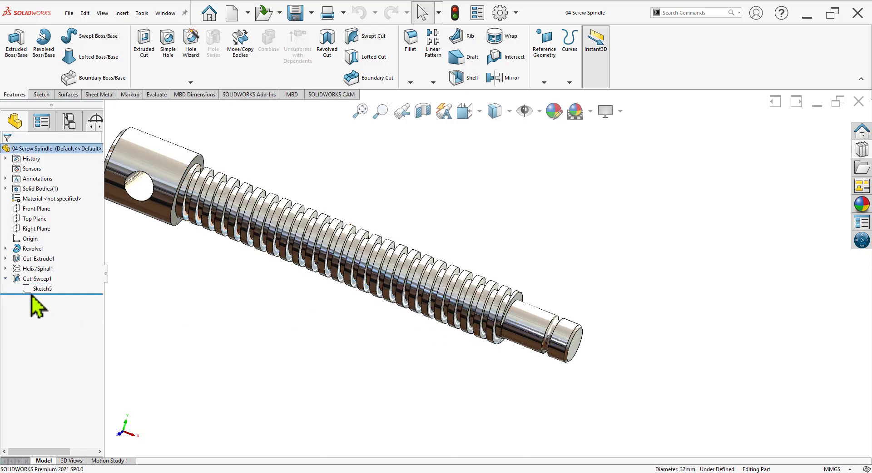
{"action": "left_click", "coordinate": [49, 288]}
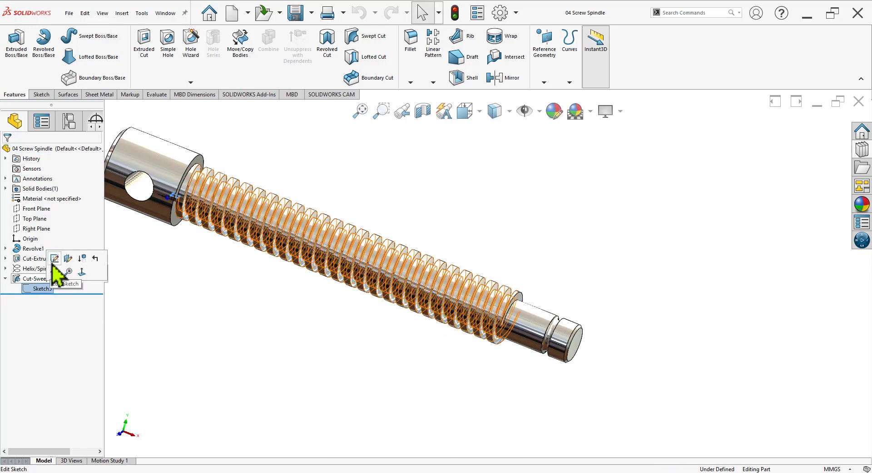
{"action": "left_click", "coordinate": [55, 269]}
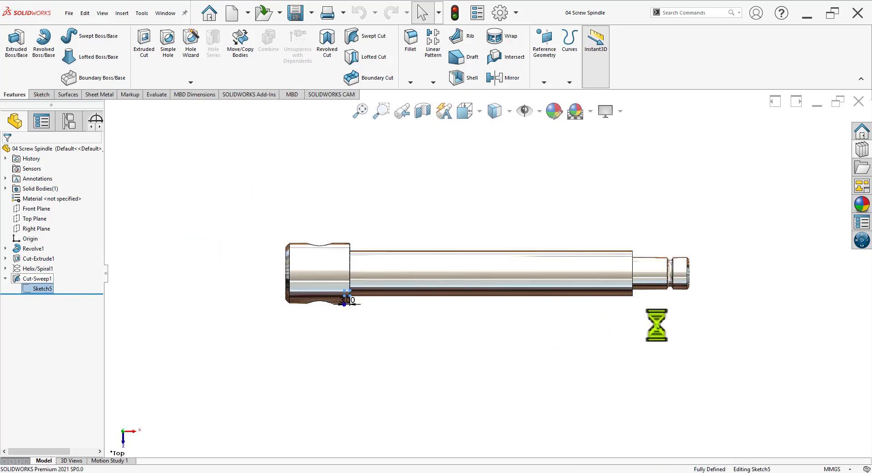
{"action": "scroll", "coordinate": [366, 295], "scroll_direction": "down", "scroll_amount": 4}
{"action": "scroll", "coordinate": [366, 293], "scroll_direction": "down", "scroll_amount": 3}
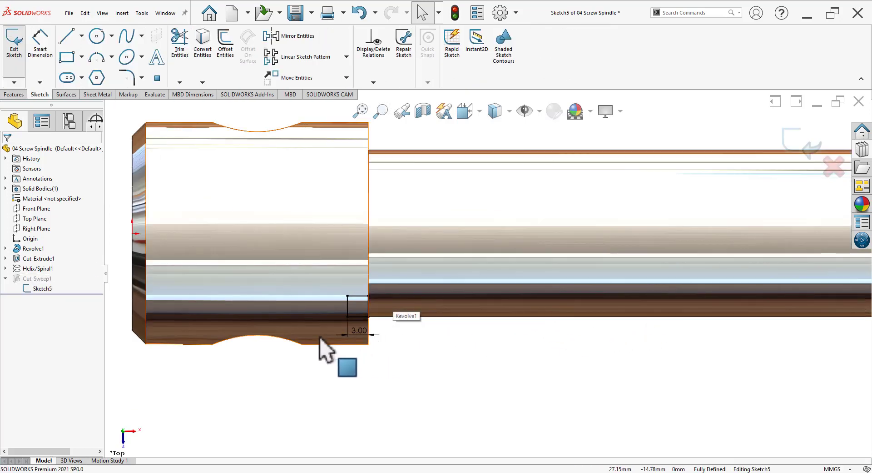
{"action": "scroll", "coordinate": [455, 291], "scroll_direction": "up", "scroll_amount": 2}
{"action": "scroll", "coordinate": [469, 285], "scroll_direction": "down", "scroll_amount": 3}
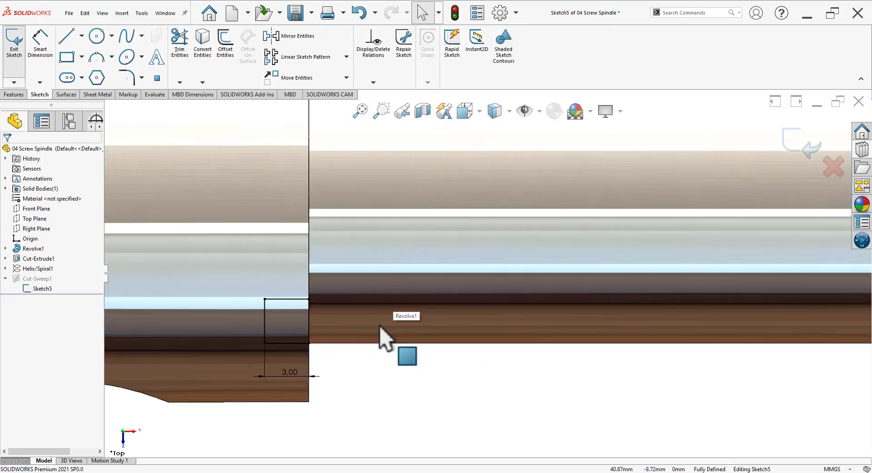
{"action": "left_click", "coordinate": [46, 269]}
{"action": "left_click", "coordinate": [57, 256]}
{"action": "left_click", "coordinate": [409, 415]}
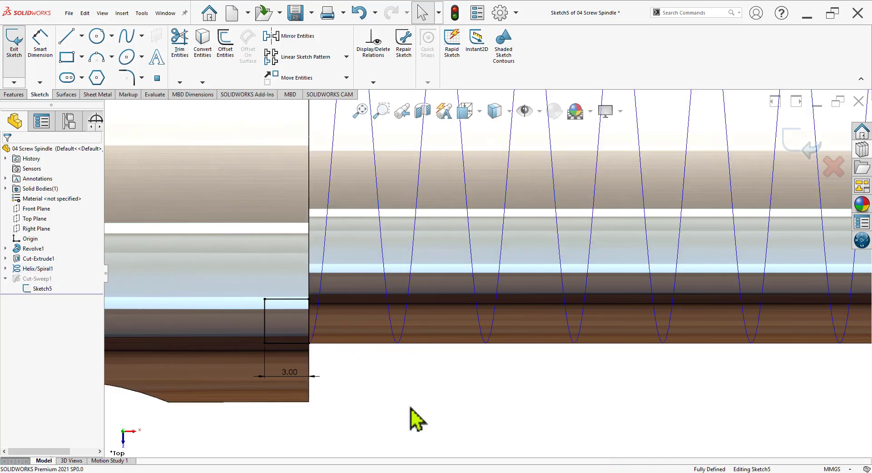
Replace the old square profile with a centre rectangle near the helix start.
{"action": "scroll", "coordinate": [328, 316], "scroll_direction": "down", "scroll_amount": 1}
{"action": "scroll", "coordinate": [313, 300], "scroll_direction": "down", "scroll_amount": 1}
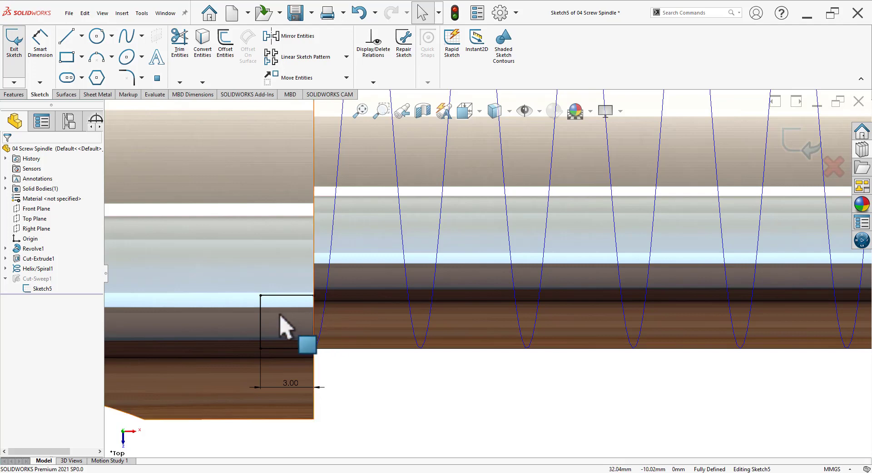
{"action": "mouse_move", "coordinate": [246, 283]}
{"action": "left_mouse_down"}
{"action": "mouse_move", "coordinate": [304, 359]}
{"action": "mouse_move", "coordinate": [322, 358]}
{"action": "left_mouse_up"}
{"action": "key", "text": "Delete"}
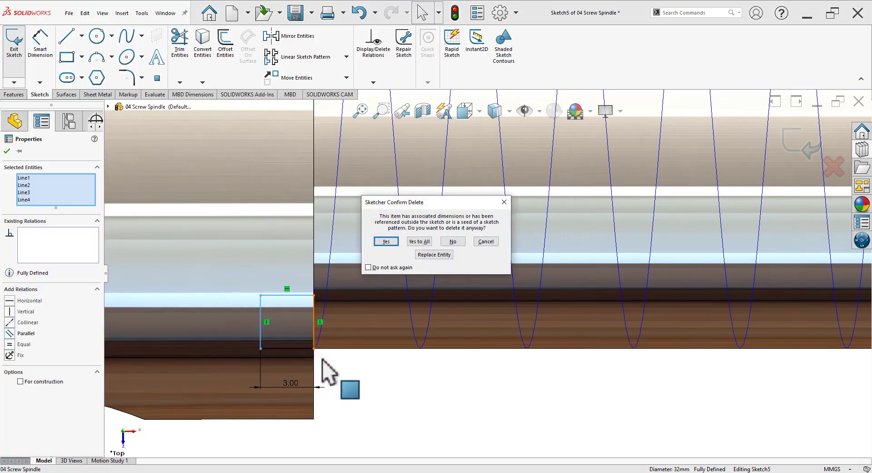
{"action": "left_click", "coordinate": [419, 242]}
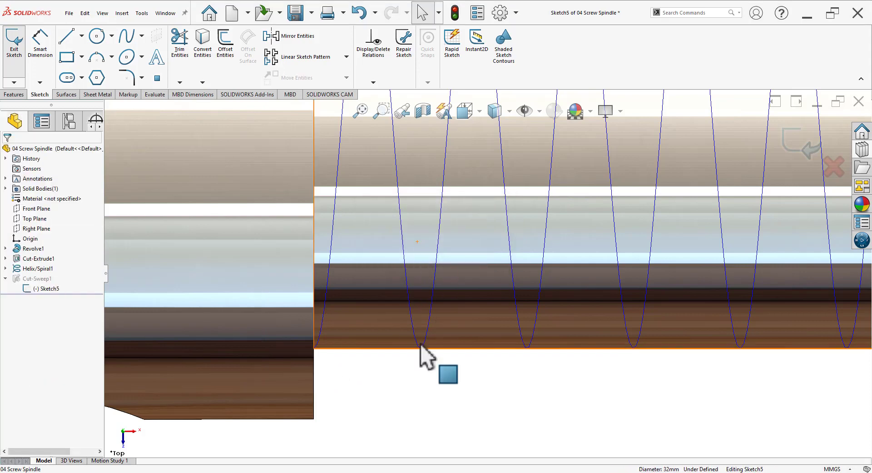
{"action": "left_click", "coordinate": [81, 57]}
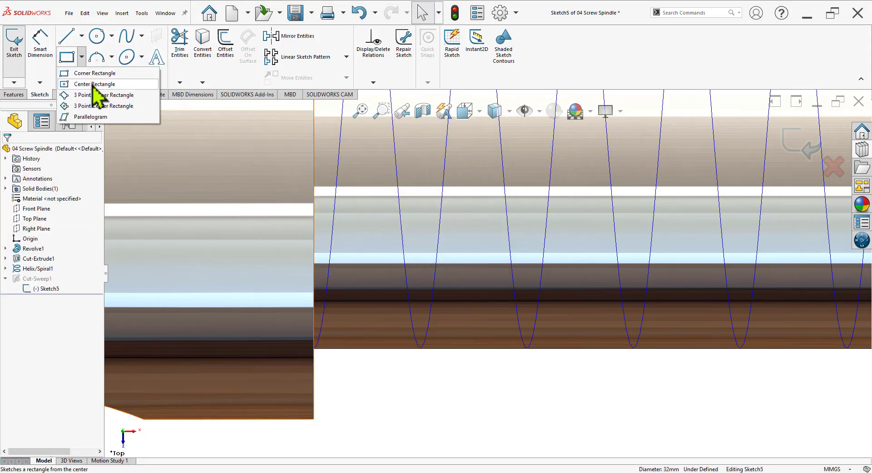
{"action": "left_click", "coordinate": [98, 81]}
{"action": "left_click", "coordinate": [265, 340]}
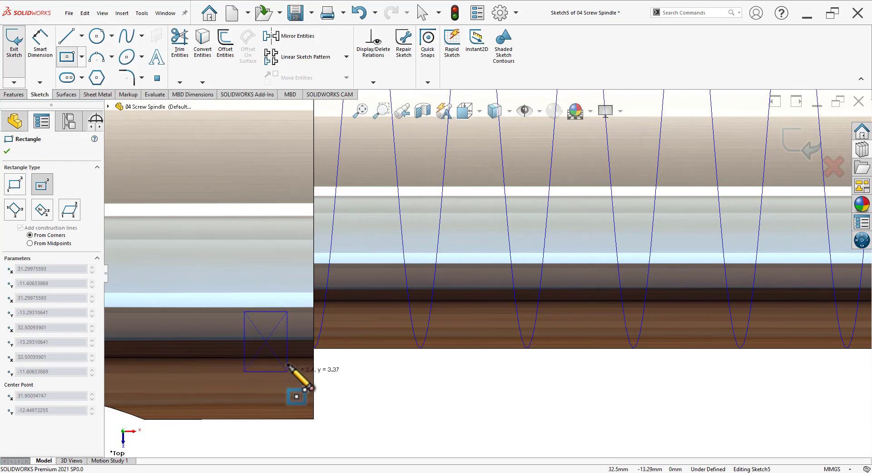
{"action": "left_click", "coordinate": [289, 363]}
{"action": "key", "text": "Escape"}
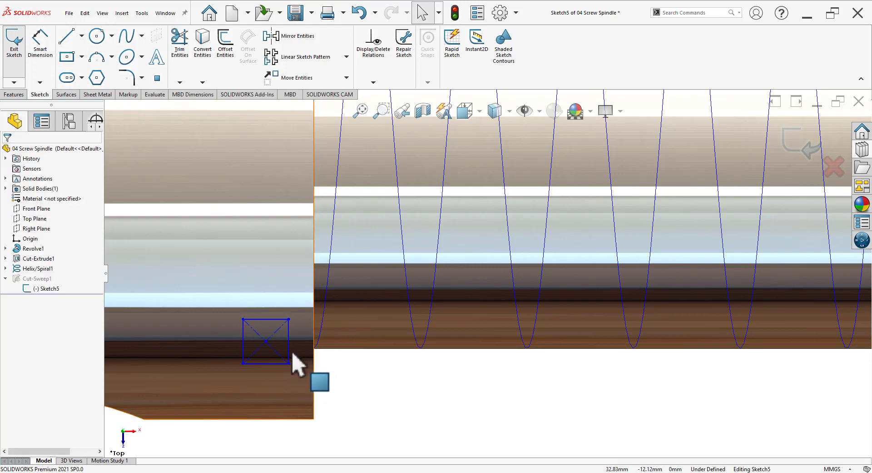
Make two rectangle sides Equal and Pierce its centre onto the helix.
{"action": "left_click", "coordinate": [289, 354]}
{"action": "left_click", "coordinate": [282, 366], "text": "ctrl"}
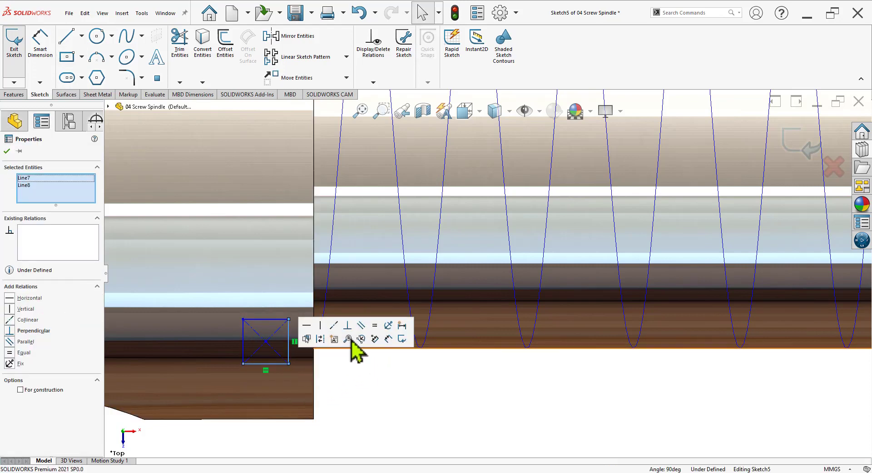
{"action": "left_click", "coordinate": [380, 388]}
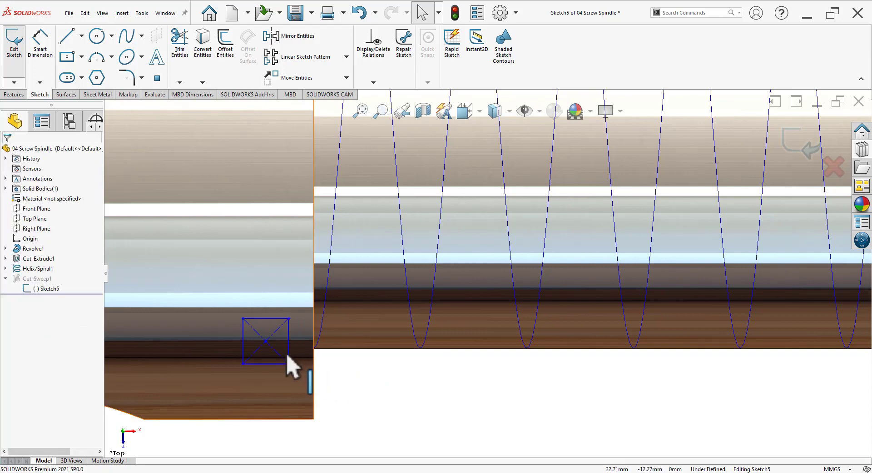
{"action": "left_click", "coordinate": [266, 340]}
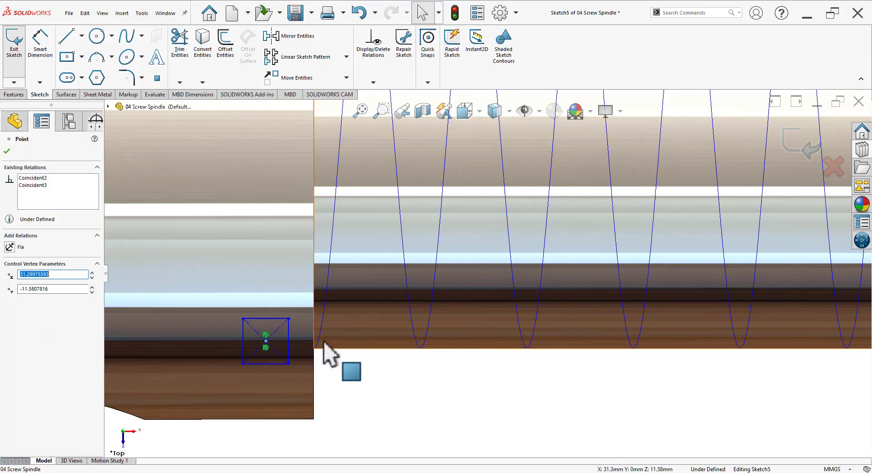
{"action": "left_click", "coordinate": [323, 348], "text": "ctrl"}
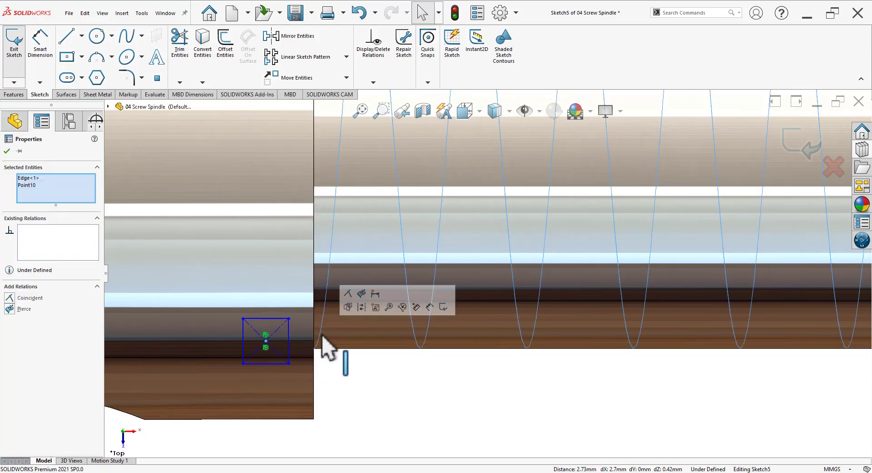
Dimension the square's side to 3.00 mm and check it against the reference drawing.
{"action": "left_click", "coordinate": [40, 54]}
{"action": "left_click", "coordinate": [328, 371]}
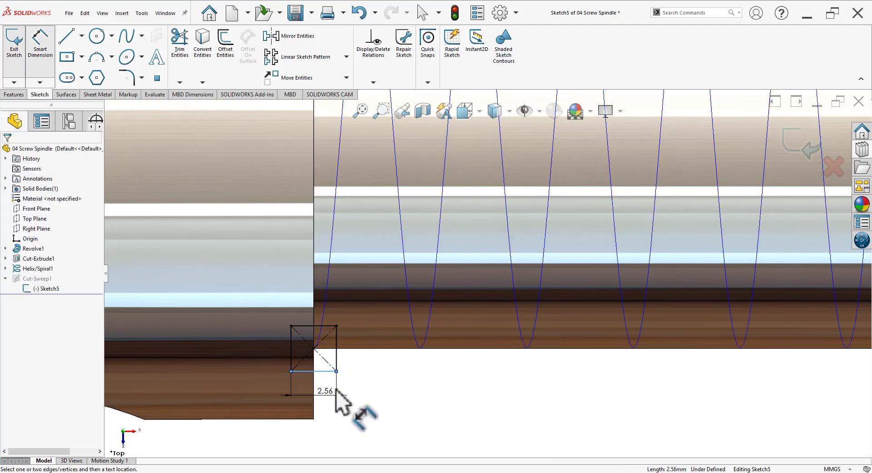
{"action": "left_click", "coordinate": [339, 395]}
{"action": "type", "text": "3"}
{"action": "key", "text": "Return"}
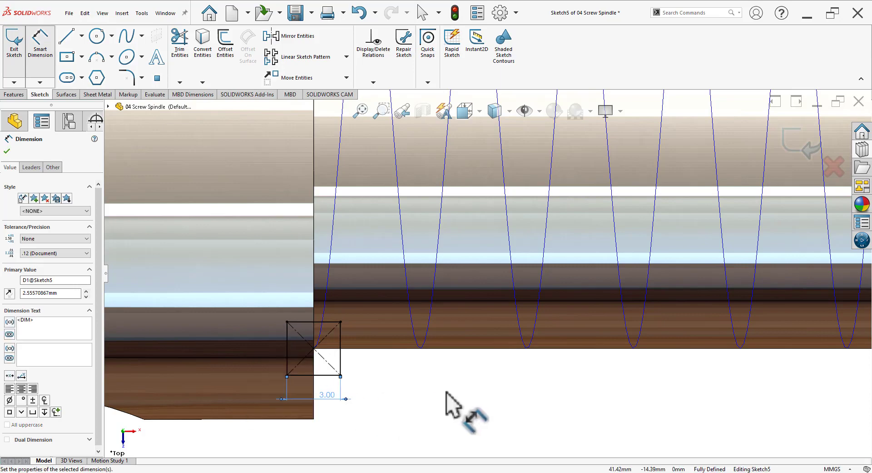
{"action": "key", "text": "alt+Tab"}
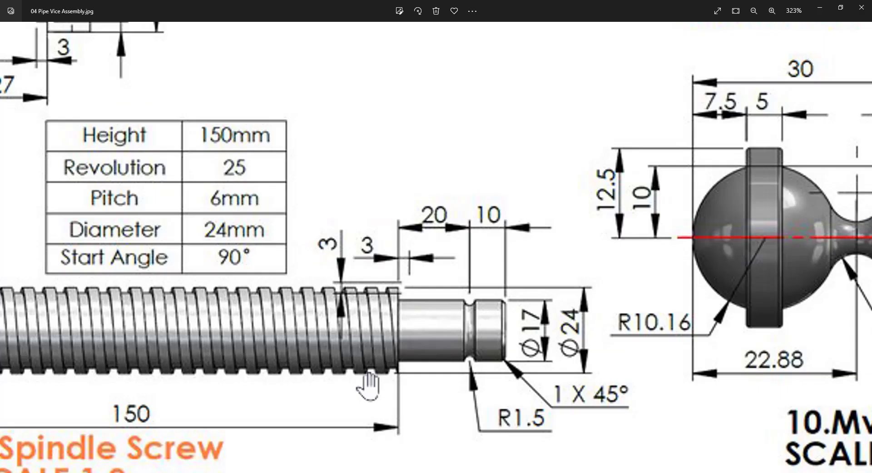
{"action": "key", "text": "alt+Tab"}
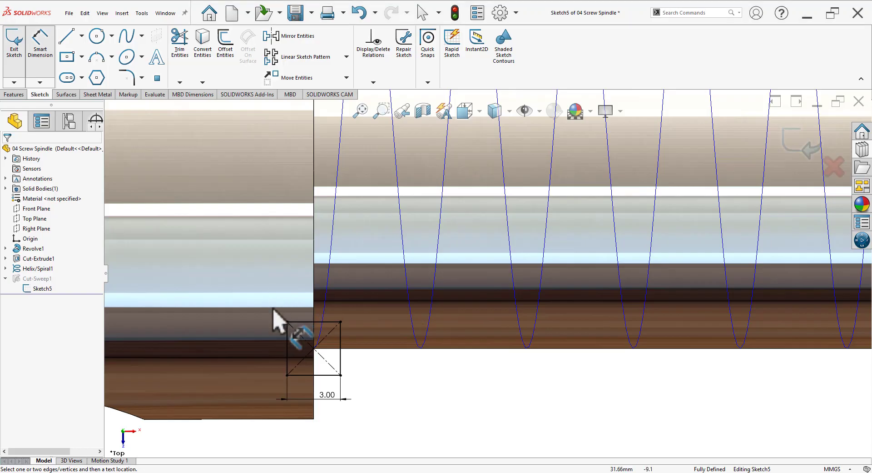
{"action": "key", "text": "f"}
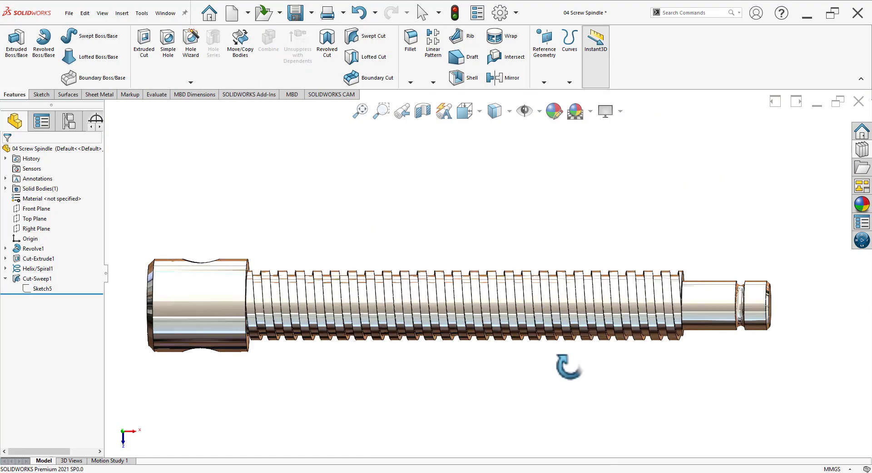
Inspect the spindle's Helix/Spiral1 and compare it with the reference drawing.
{"action": "scroll", "coordinate": [263, 311], "scroll_direction": "down", "scroll_amount": 4}
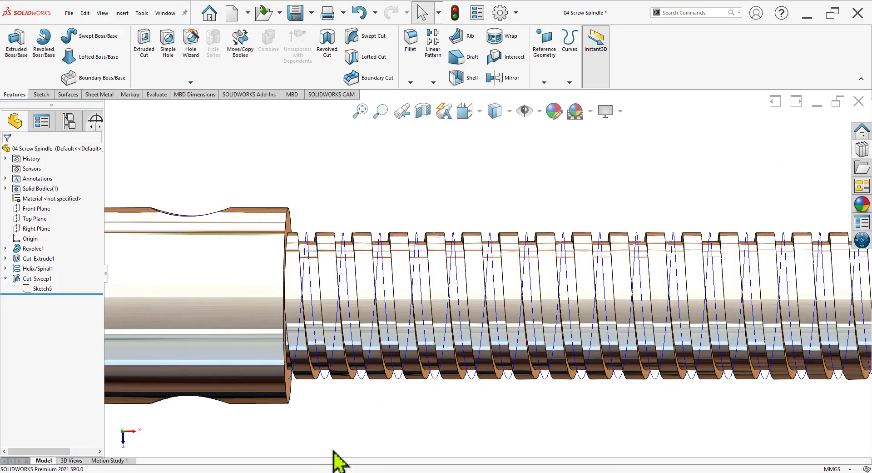
{"action": "left_click", "coordinate": [34, 268]}
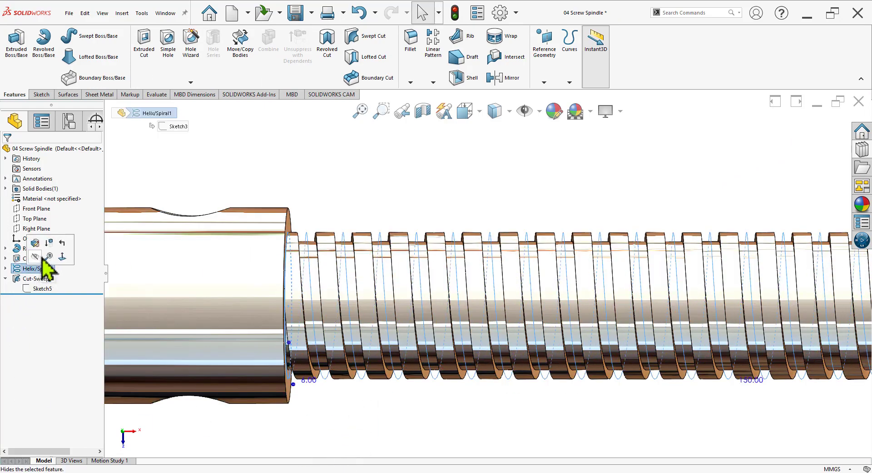
{"action": "left_click", "coordinate": [36, 257]}
{"action": "scroll", "coordinate": [499, 368], "scroll_direction": "up", "scroll_amount": 5}
{"action": "scroll", "coordinate": [702, 284], "scroll_direction": "down", "scroll_amount": 1}
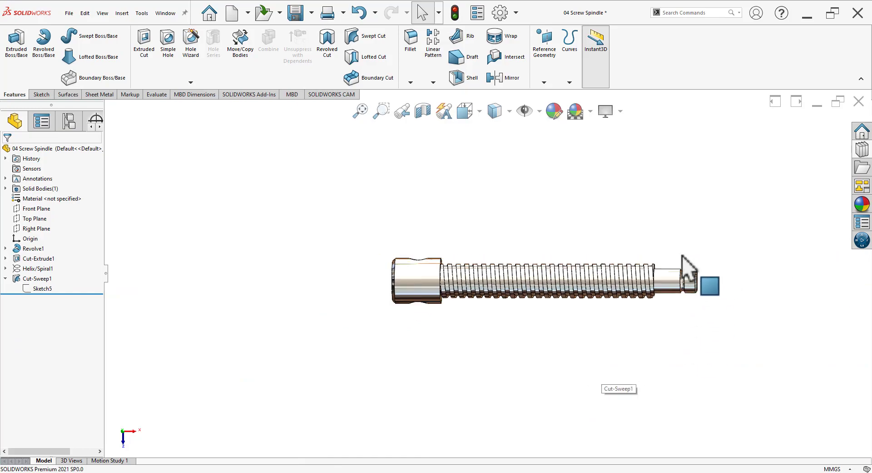
{"action": "scroll", "coordinate": [682, 290], "scroll_direction": "down", "scroll_amount": 4}
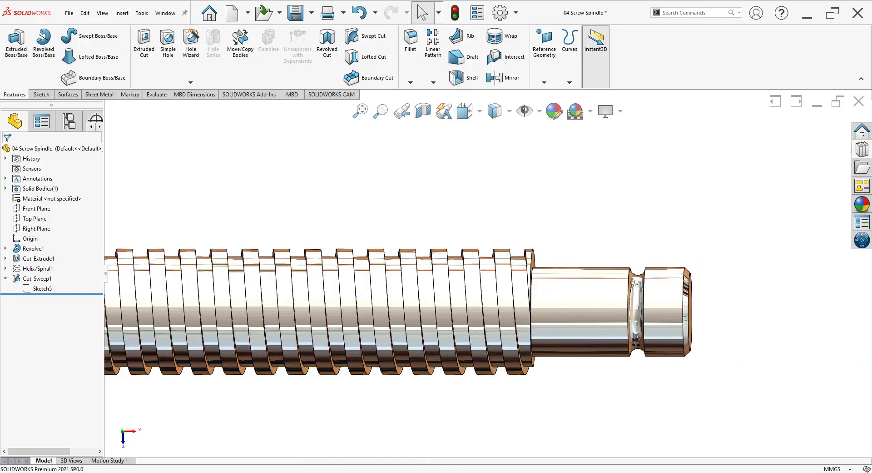
{"action": "key", "text": "alt+Tab"}
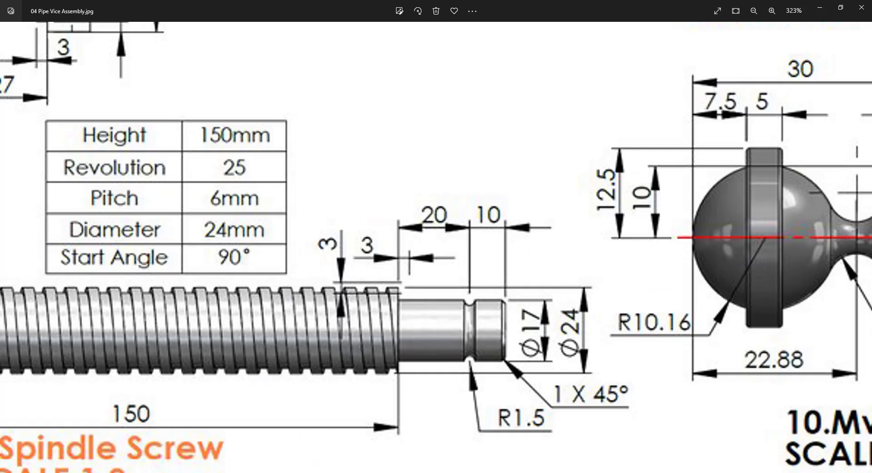
{"action": "left_click", "coordinate": [415, 448]}
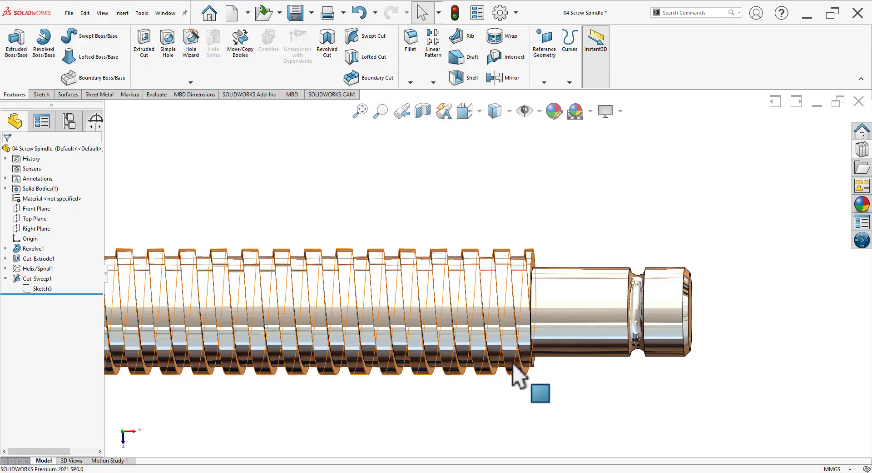
Orbit and zoom the screw spindle to examine its new thread from oblique angles.
{"action": "key", "text": "f"}
{"action": "mouse_move", "coordinate": [514, 370]}
{"action": "middle_mouse_down"}
{"action": "mouse_move", "coordinate": [335, 306]}
{"action": "mouse_move", "coordinate": [347, 146]}
{"action": "mouse_move", "coordinate": [333, 342]}
{"action": "mouse_move", "coordinate": [241, 362]}
{"action": "mouse_move", "coordinate": [185, 399]}
{"action": "mouse_move", "coordinate": [177, 444]}
{"action": "mouse_move", "coordinate": [281, 380]}
{"action": "mouse_move", "coordinate": [366, 346]}
{"action": "mouse_move", "coordinate": [312, 367]}
{"action": "middle_mouse_up"}
{"action": "scroll", "coordinate": [353, 353], "scroll_direction": "up", "scroll_amount": 3}
{"action": "scroll", "coordinate": [407, 338], "scroll_direction": "down", "scroll_amount": 3}
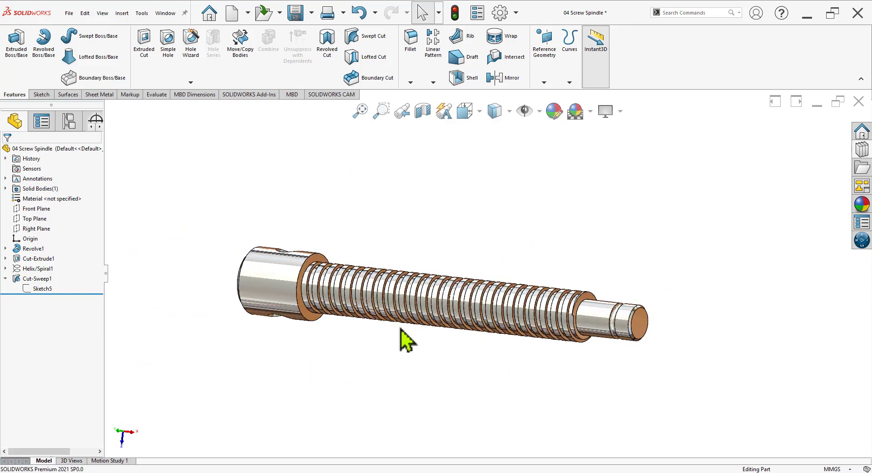
{"action": "middle_click_drag", "start_coordinate": [401, 329], "coordinate": [414, 370]}
{"action": "scroll", "coordinate": [399, 365], "scroll_direction": "down", "scroll_amount": 2}
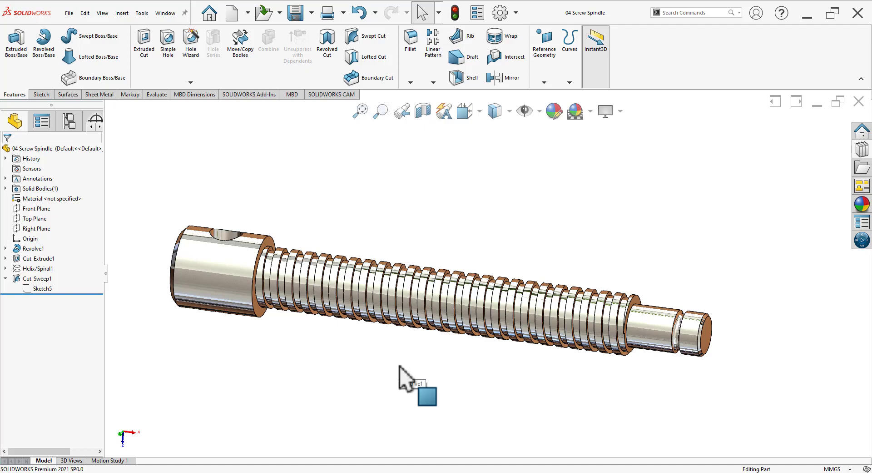
{"action": "scroll", "coordinate": [650, 302], "scroll_direction": "down", "scroll_amount": 2}
{"action": "scroll", "coordinate": [607, 351], "scroll_direction": "down", "scroll_amount": 3}
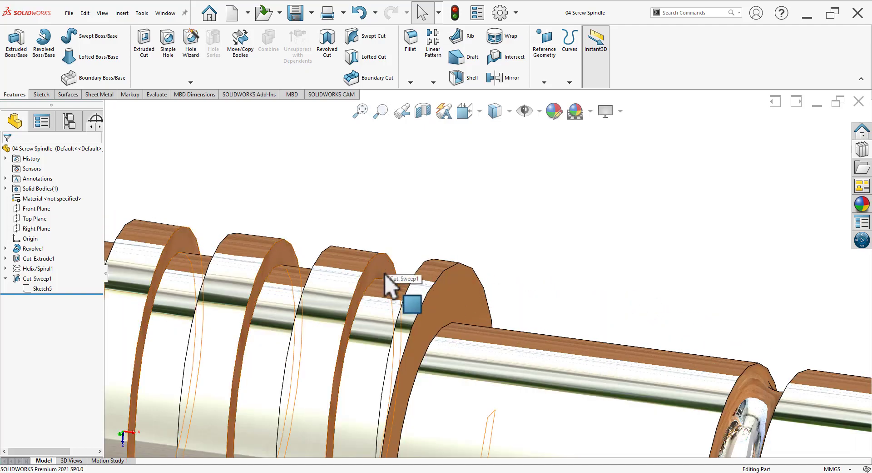
{"action": "scroll", "coordinate": [596, 259], "scroll_direction": "up", "scroll_amount": 5}
{"action": "mouse_move", "coordinate": [424, 366]}
{"action": "middle_mouse_down"}
{"action": "mouse_move", "coordinate": [444, 337]}
{"action": "mouse_move", "coordinate": [421, 346]}
{"action": "middle_mouse_up"}
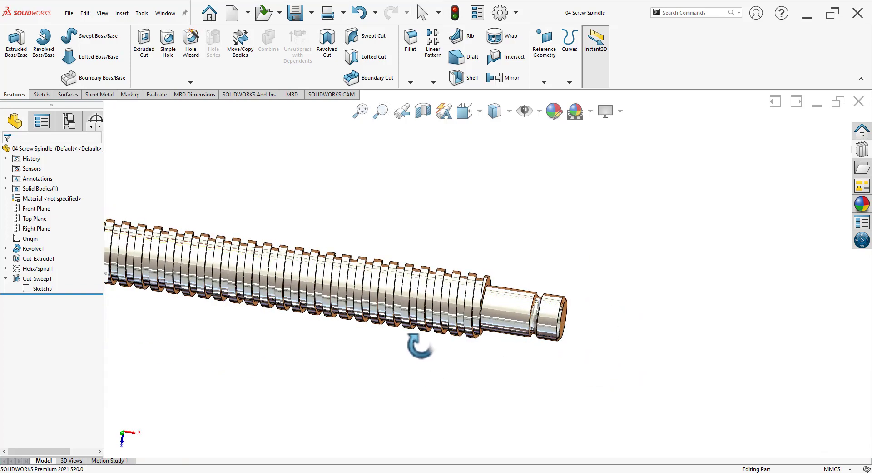
{"action": "scroll", "coordinate": [486, 296], "scroll_direction": "up", "scroll_amount": 2}
Return to Pipe Vice Assembly, declining the rebuild, and zoom in.
{"action": "key", "text": "ctrl+Tab"}
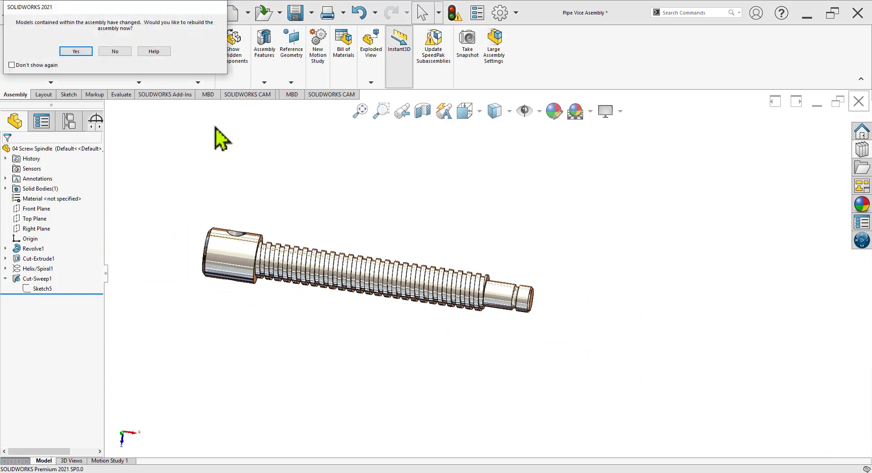
{"action": "left_click", "coordinate": [115, 51]}
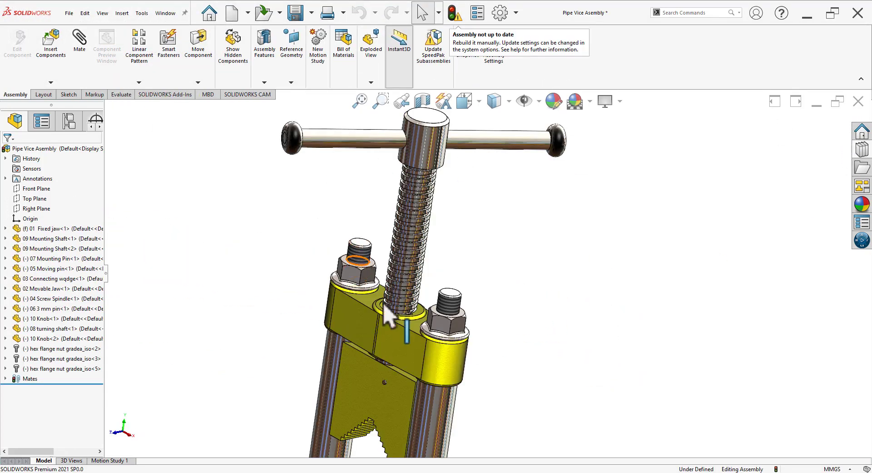
{"action": "scroll", "coordinate": [407, 312], "scroll_direction": "down", "scroll_amount": 2}
{"action": "scroll", "coordinate": [400, 326], "scroll_direction": "down", "scroll_amount": 3}
{"action": "scroll", "coordinate": [389, 334], "scroll_direction": "down", "scroll_amount": 1}
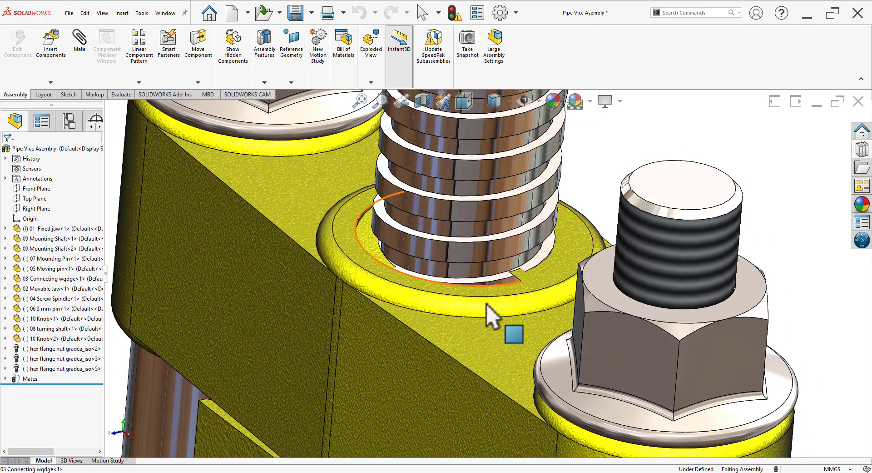
{"action": "scroll", "coordinate": [483, 314], "scroll_direction": "up", "scroll_amount": 4}
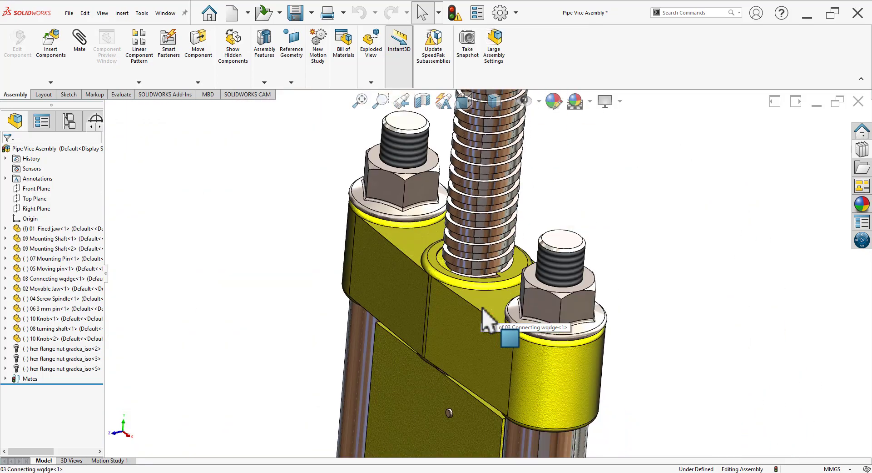
Open the 03 Connecting wqdge part from the assembly and orbit it obliquely.
{"action": "left_click", "coordinate": [422, 247]}
{"action": "left_click", "coordinate": [442, 189]}
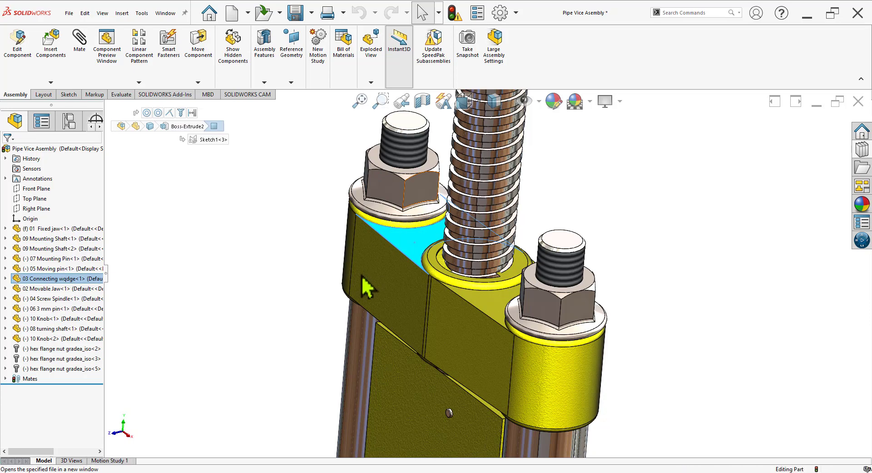
{"action": "mouse_move", "coordinate": [468, 321]}
{"action": "middle_mouse_down"}
{"action": "mouse_move", "coordinate": [425, 341]}
{"action": "mouse_move", "coordinate": [399, 269]}
{"action": "middle_mouse_up"}
{"action": "scroll", "coordinate": [411, 312], "scroll_direction": "down", "scroll_amount": 5}
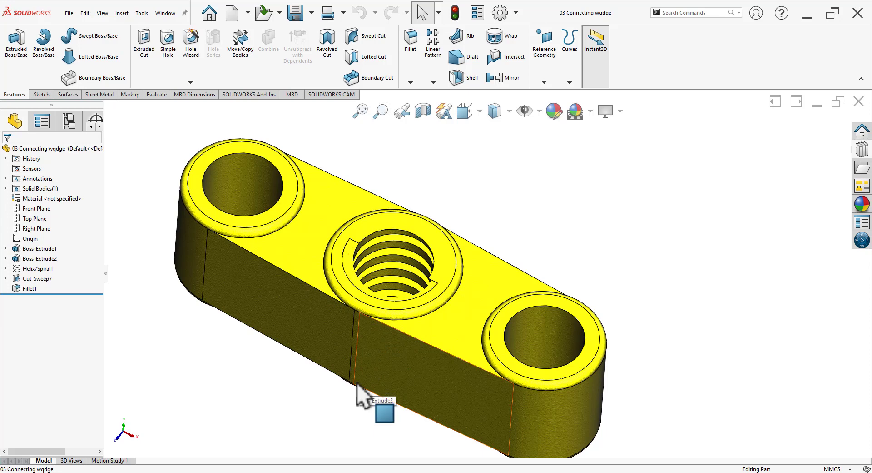
Edit the wedge's thread-cut profile Sketch5.
{"action": "left_click", "coordinate": [34, 269]}
{"action": "left_click", "coordinate": [184, 400]}
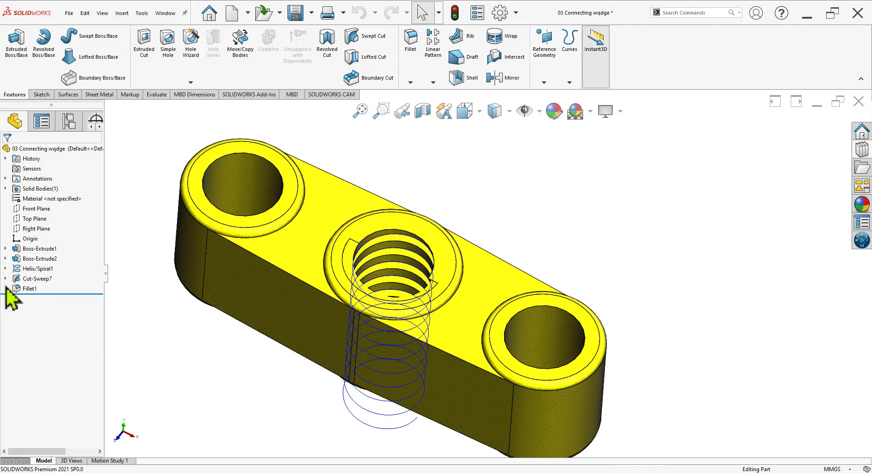
{"action": "left_click", "coordinate": [42, 290]}
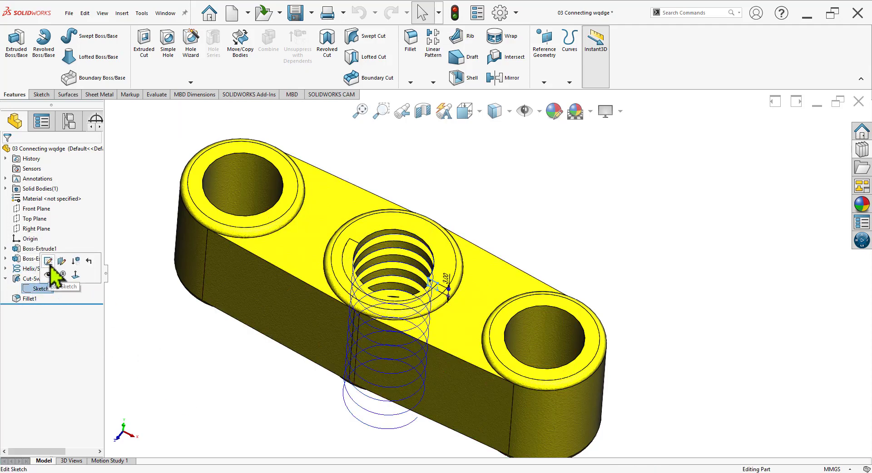
{"action": "left_click", "coordinate": [49, 262]}
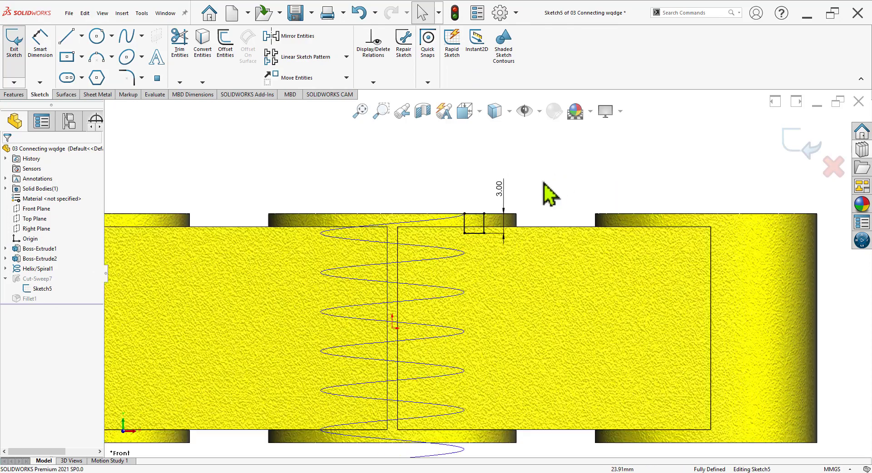
{"action": "scroll", "coordinate": [518, 182], "scroll_direction": "down", "scroll_amount": 3}
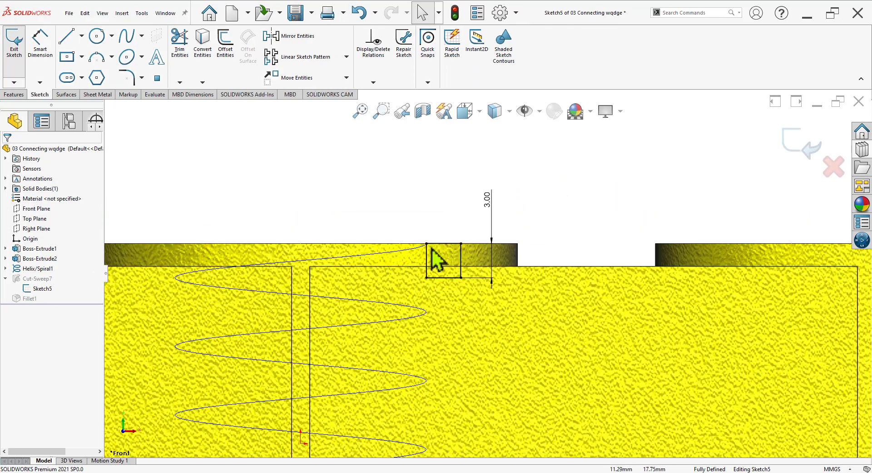
{"action": "scroll", "coordinate": [432, 250], "scroll_direction": "down", "scroll_amount": 2}
Replace the old square profile with a new centre rectangle.
{"action": "mouse_move", "coordinate": [411, 236]}
{"action": "left_mouse_down"}
{"action": "mouse_move", "coordinate": [479, 317]}
{"action": "mouse_move", "coordinate": [476, 311]}
{"action": "left_mouse_up"}
{"action": "key", "text": "Delete"}
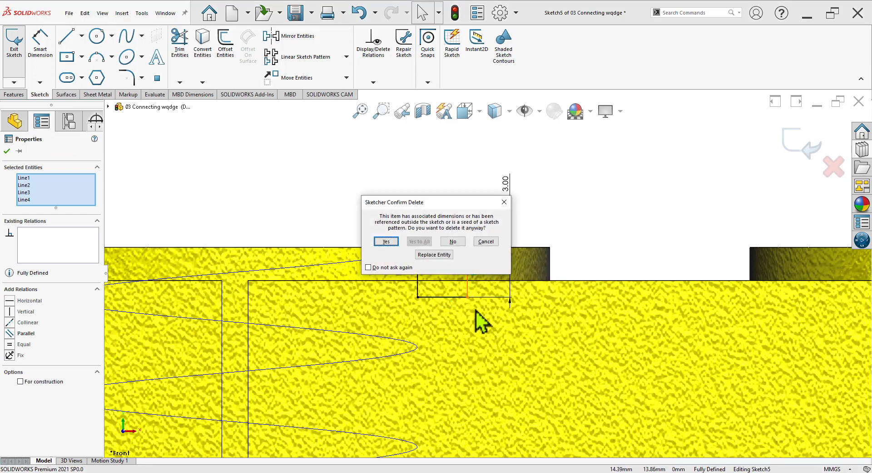
{"action": "left_click", "coordinate": [389, 243]}
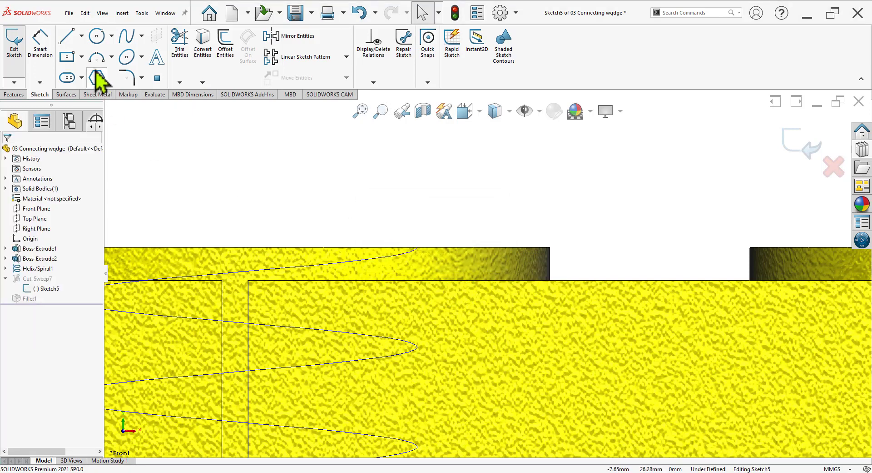
{"action": "left_click", "coordinate": [67, 58]}
{"action": "left_click", "coordinate": [425, 208]}
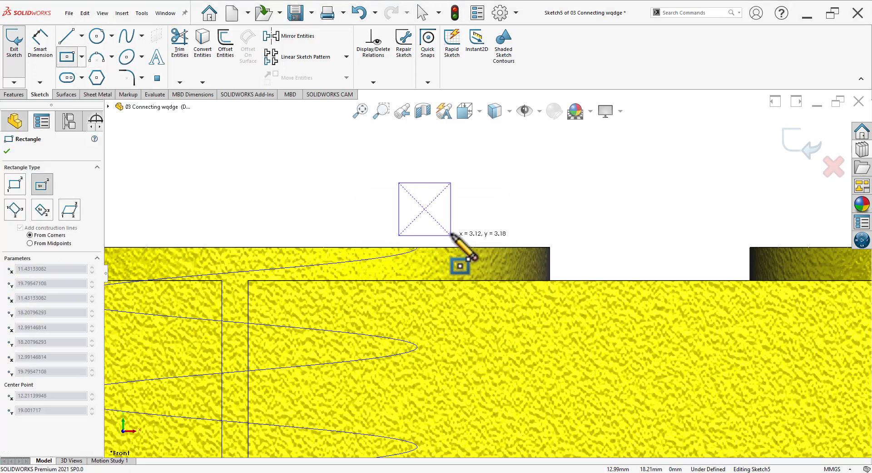
{"action": "left_click", "coordinate": [452, 234]}
{"action": "key", "text": "Escape"}
Make the rectangle a square with Equal sides dimensioned to 3.00 mm.
{"action": "left_click", "coordinate": [453, 214]}
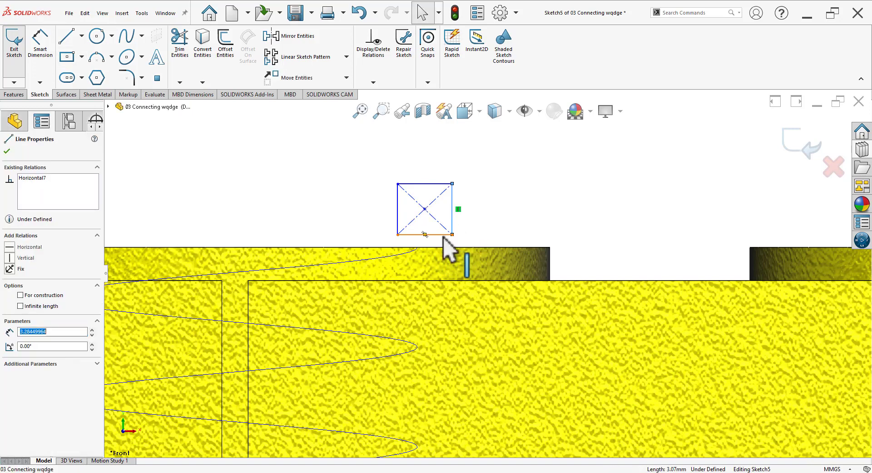
{"action": "left_click", "coordinate": [444, 235], "text": "ctrl"}
{"action": "left_click", "coordinate": [539, 198]}
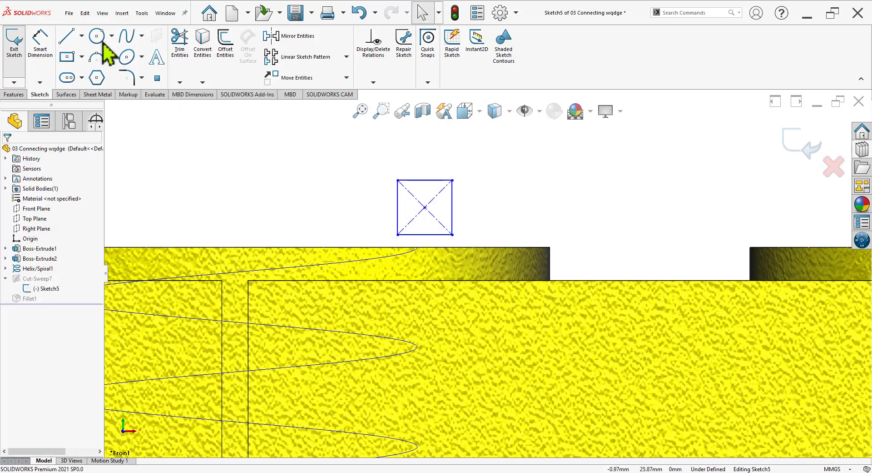
{"action": "left_click", "coordinate": [46, 48]}
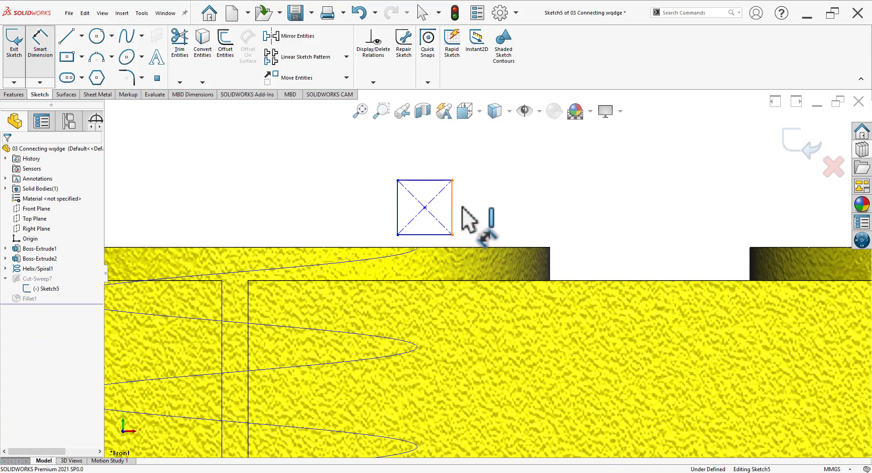
{"action": "left_click", "coordinate": [462, 209]}
{"action": "left_click", "coordinate": [477, 219]}
{"action": "type", "text": "3"}
{"action": "key", "text": "Return"}
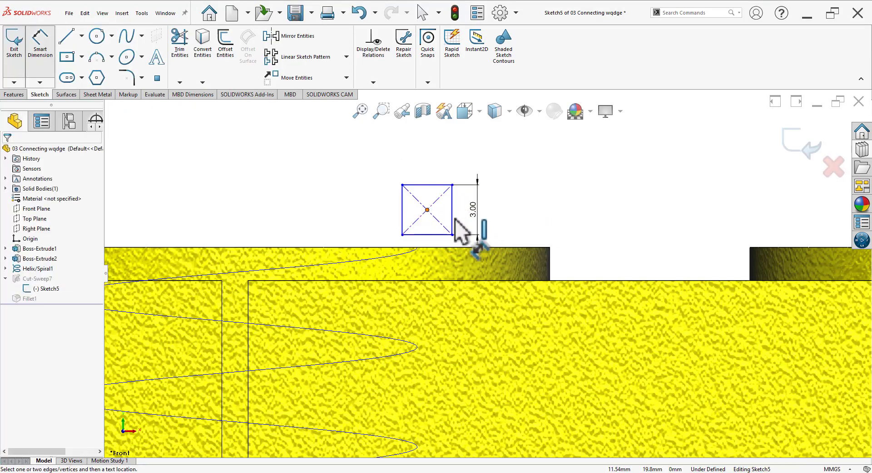
{"action": "key", "text": "Escape"}
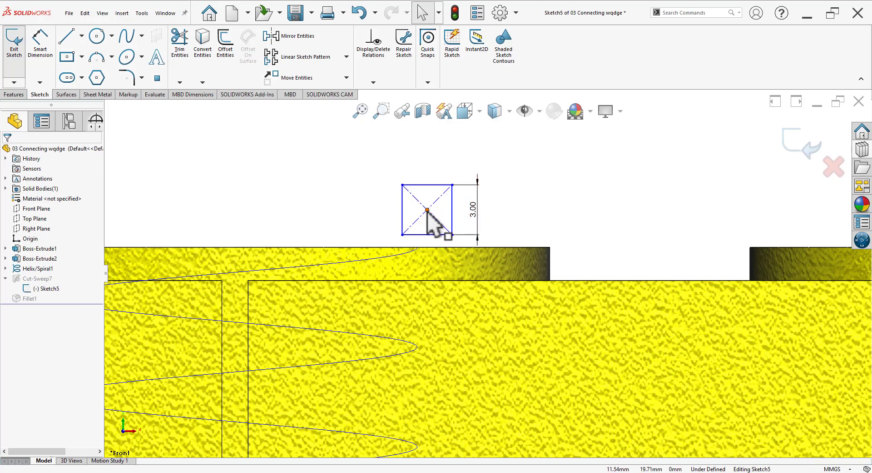
Pierce the square's centre point onto the helix edge.
{"action": "left_click", "coordinate": [428, 209]}
{"action": "left_click", "coordinate": [414, 250]}
{"action": "left_click", "coordinate": [427, 210], "text": "ctrl"}
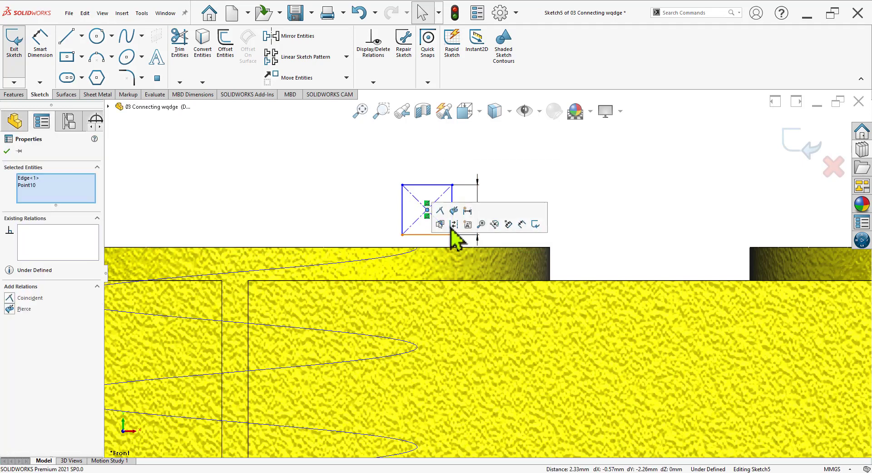
{"action": "left_click", "coordinate": [454, 210]}
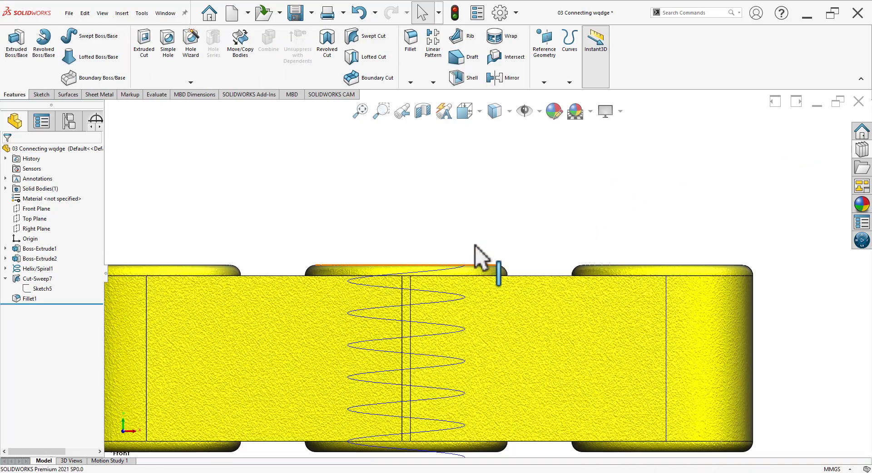
Hide Helix/Spiral1, inspect the threaded hole, then rebuild and save all documents.
{"action": "middle_click_drag", "start_coordinate": [483, 253], "coordinate": [502, 311]}
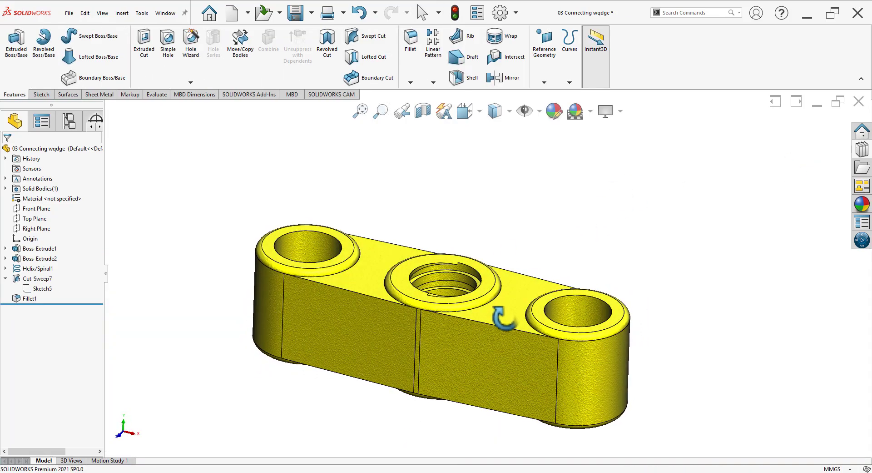
{"action": "scroll", "coordinate": [448, 329], "scroll_direction": "down", "scroll_amount": 5}
{"action": "scroll", "coordinate": [364, 282], "scroll_direction": "up", "scroll_amount": 3}
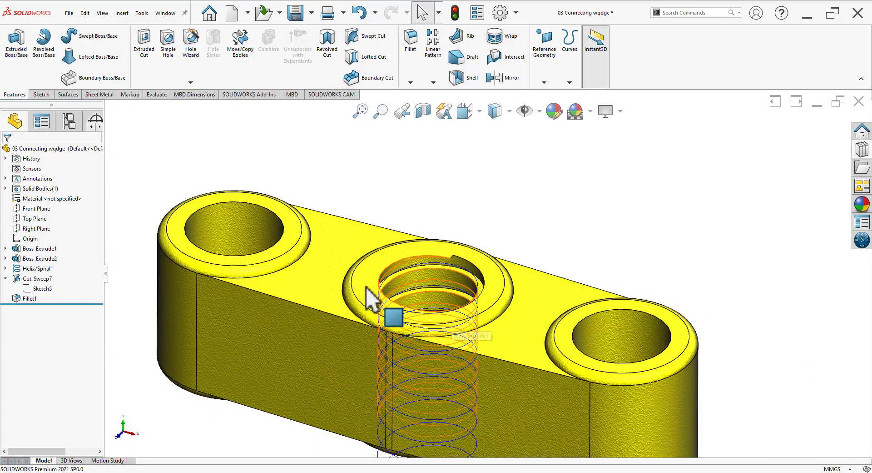
{"action": "scroll", "coordinate": [370, 301], "scroll_direction": "up", "scroll_amount": 2}
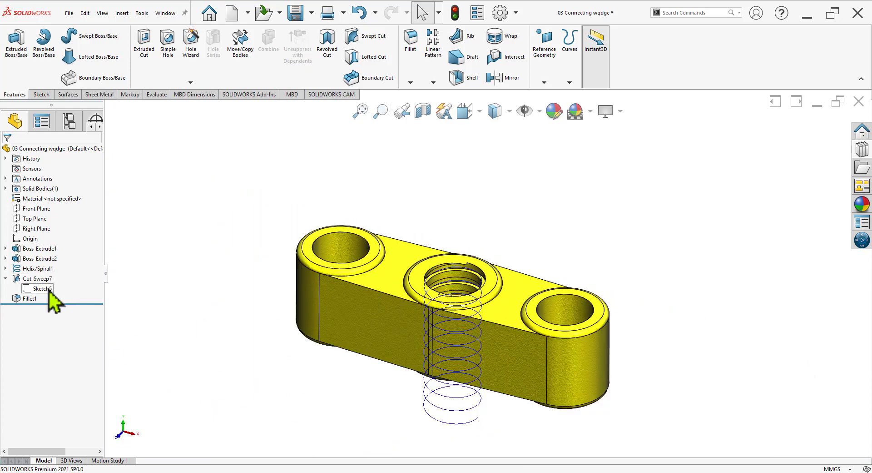
{"action": "left_click", "coordinate": [50, 268]}
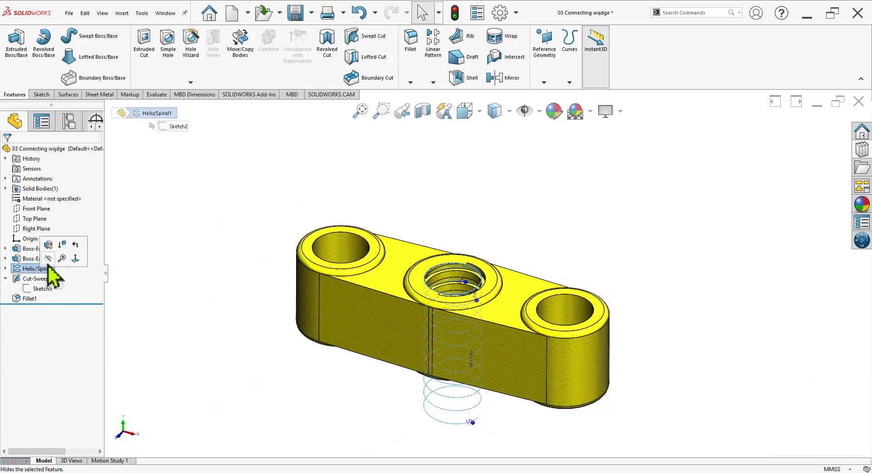
{"action": "left_click", "coordinate": [48, 258]}
{"action": "scroll", "coordinate": [473, 331], "scroll_direction": "down", "scroll_amount": 3}
{"action": "mouse_move", "coordinate": [473, 332]}
{"action": "middle_mouse_down"}
{"action": "mouse_move", "coordinate": [444, 334]}
{"action": "mouse_move", "coordinate": [450, 322]}
{"action": "middle_mouse_up"}
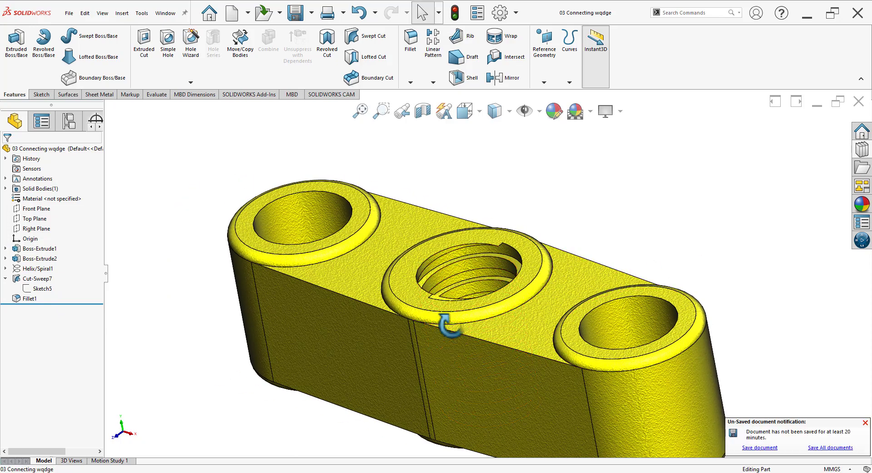
{"action": "left_click", "coordinate": [839, 447]}
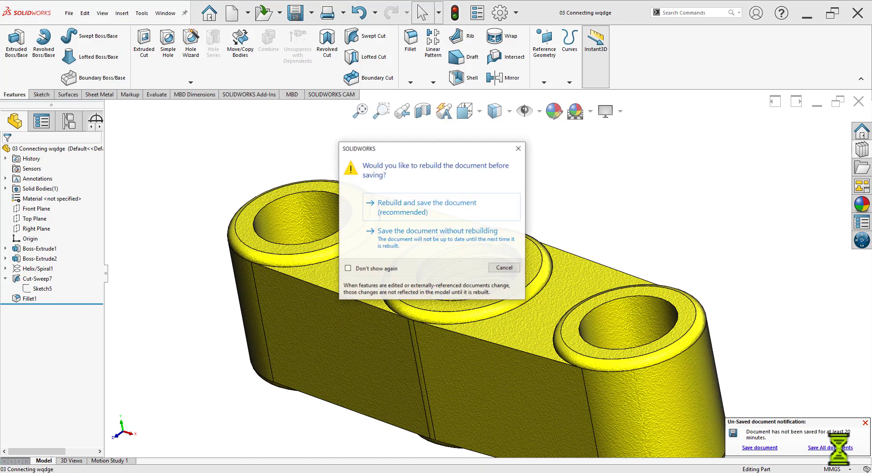
{"action": "left_click", "coordinate": [412, 212]}
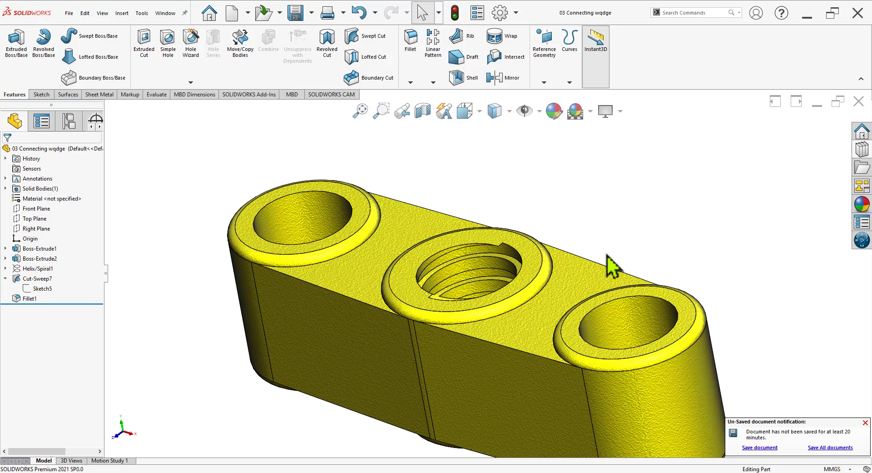
Close the wedge part, return to the assembly without rebuilding, and inspect the spindle and nuts.
{"action": "key", "text": "z"}
{"action": "key", "text": "z"}
{"action": "key", "text": "z"}
{"action": "left_click", "coordinate": [859, 101]}
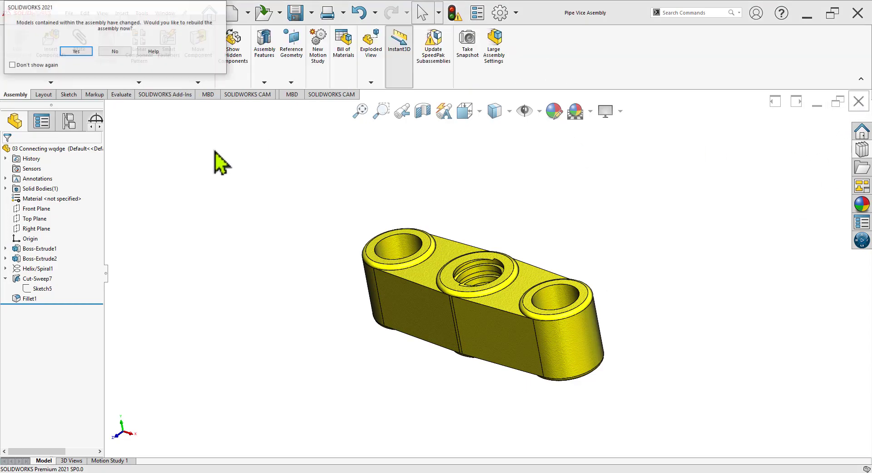
{"action": "left_click", "coordinate": [117, 55]}
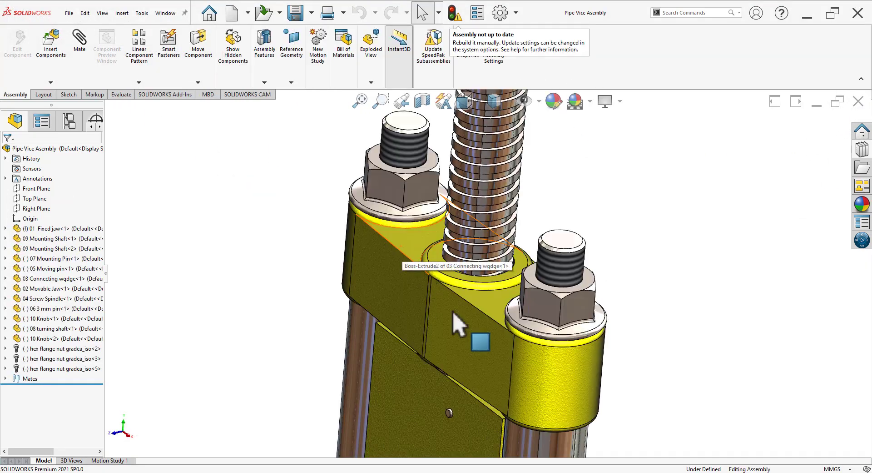
{"action": "scroll", "coordinate": [530, 279], "scroll_direction": "down", "scroll_amount": 2}
{"action": "scroll", "coordinate": [505, 290], "scroll_direction": "down", "scroll_amount": 4}
{"action": "mouse_move", "coordinate": [459, 295]}
{"action": "middle_mouse_down"}
{"action": "mouse_move", "coordinate": [436, 417]}
{"action": "mouse_move", "coordinate": [444, 403]}
{"action": "mouse_move", "coordinate": [451, 412]}
{"action": "mouse_move", "coordinate": [438, 263]}
{"action": "mouse_move", "coordinate": [463, 273]}
{"action": "mouse_move", "coordinate": [407, 305]}
{"action": "middle_mouse_up"}
{"action": "scroll", "coordinate": [454, 291], "scroll_direction": "up", "scroll_amount": 3}
{"action": "scroll", "coordinate": [545, 245], "scroll_direction": "up", "scroll_amount": 4}
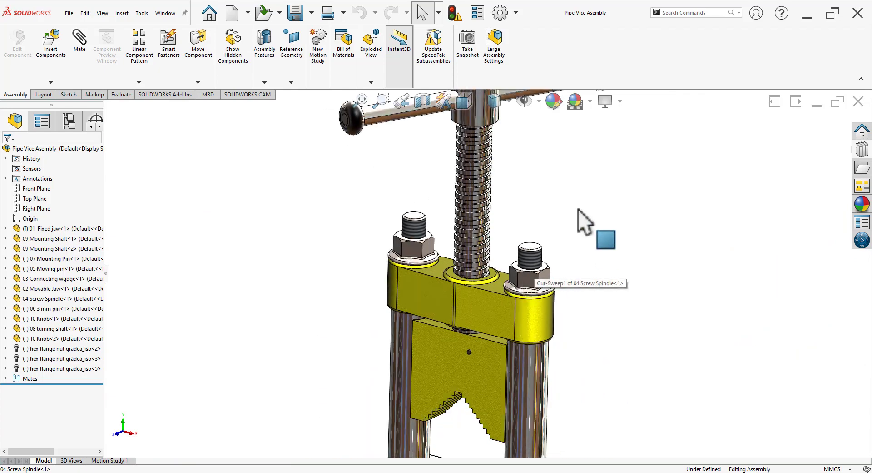
{"action": "scroll", "coordinate": [538, 298], "scroll_direction": "up", "scroll_amount": 1}
{"action": "scroll", "coordinate": [623, 362], "scroll_direction": "down", "scroll_amount": 3}
{"action": "scroll", "coordinate": [418, 328], "scroll_direction": "up", "scroll_amount": 2}
{"action": "scroll", "coordinate": [487, 283], "scroll_direction": "up", "scroll_amount": 3}
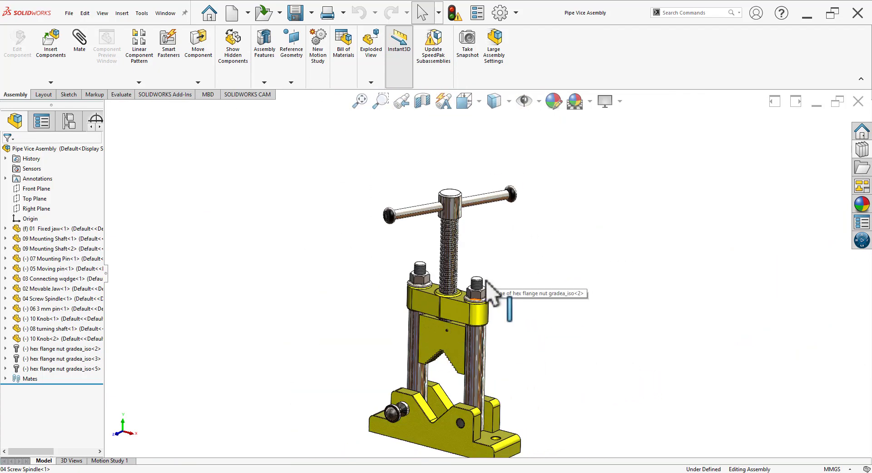
In isometric view, rotate the T-handle upright and begin an Exploded View.
{"action": "key", "text": "space"}
{"action": "left_click", "coordinate": [739, 396]}
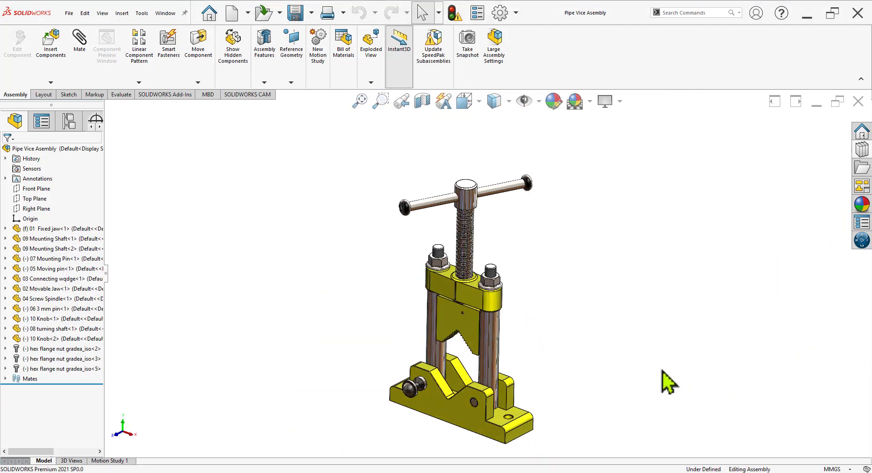
{"action": "scroll", "coordinate": [576, 310], "scroll_direction": "down", "scroll_amount": 2}
{"action": "left_click", "coordinate": [509, 151]}
{"action": "left_click_drag", "start_coordinate": [480, 184], "coordinate": [475, 295]}
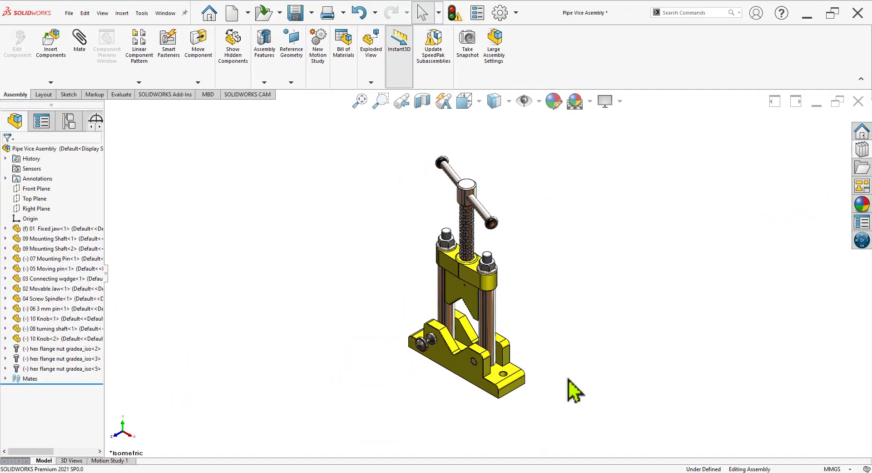
{"action": "middle_click_drag", "start_coordinate": [555, 347], "coordinate": [623, 351]}
{"action": "scroll", "coordinate": [547, 320], "scroll_direction": "down", "scroll_amount": 5}
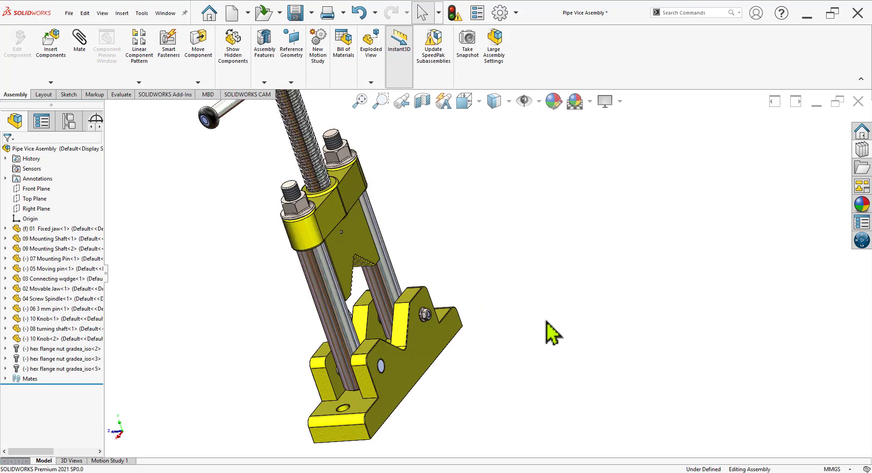
{"action": "left_click", "coordinate": [391, 94]}
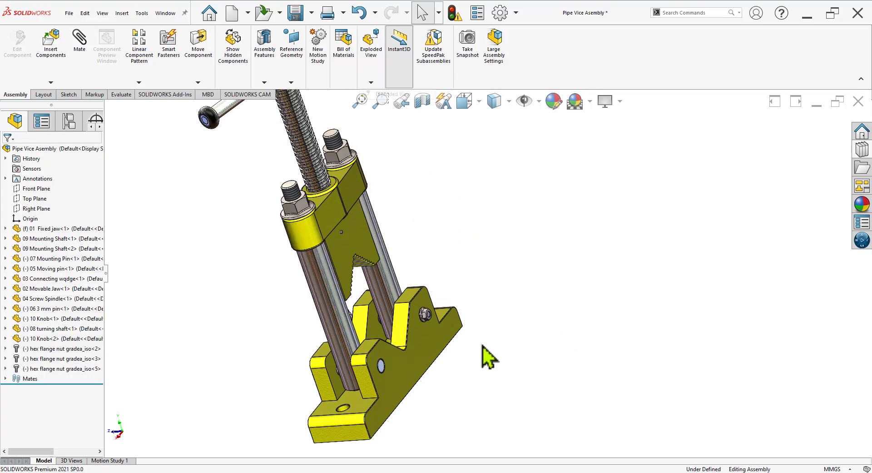
Pull the hex flange nut off the base along Z as the first explode step.
{"action": "left_click", "coordinate": [427, 321]}
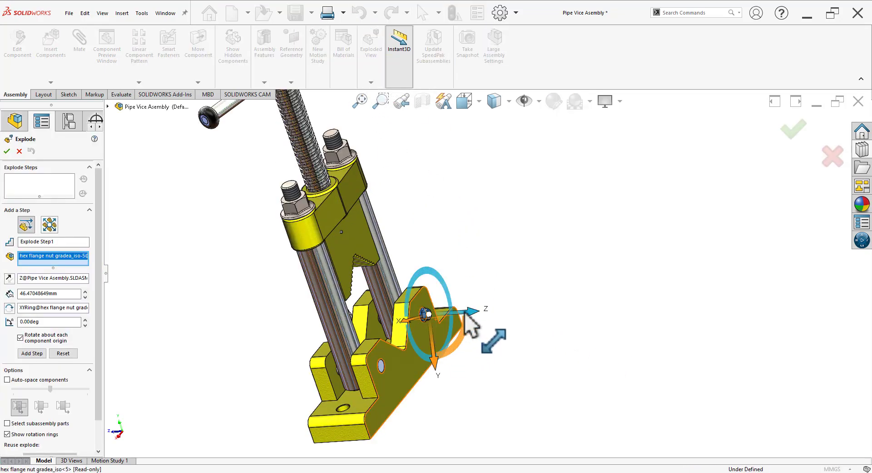
{"action": "mouse_move", "coordinate": [475, 322]}
{"action": "left_mouse_down"}
{"action": "mouse_move", "coordinate": [549, 303]}
{"action": "mouse_move", "coordinate": [590, 306]}
{"action": "left_mouse_up"}
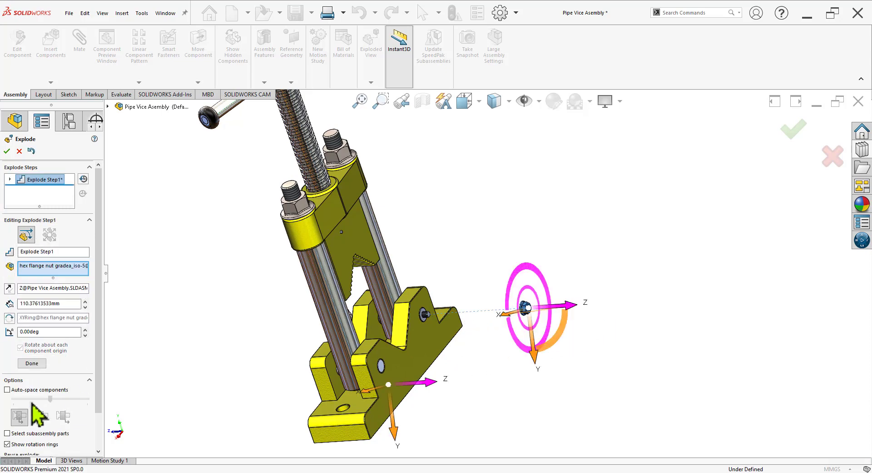
{"action": "left_click", "coordinate": [32, 363]}
Slide the mounting pin and moving pin out sideways along X as the second explode step.
{"action": "mouse_move", "coordinate": [604, 308]}
{"action": "middle_mouse_down"}
{"action": "mouse_move", "coordinate": [584, 327]}
{"action": "mouse_move", "coordinate": [648, 313]}
{"action": "middle_mouse_up"}
{"action": "scroll", "coordinate": [588, 373], "scroll_direction": "down", "scroll_amount": 3}
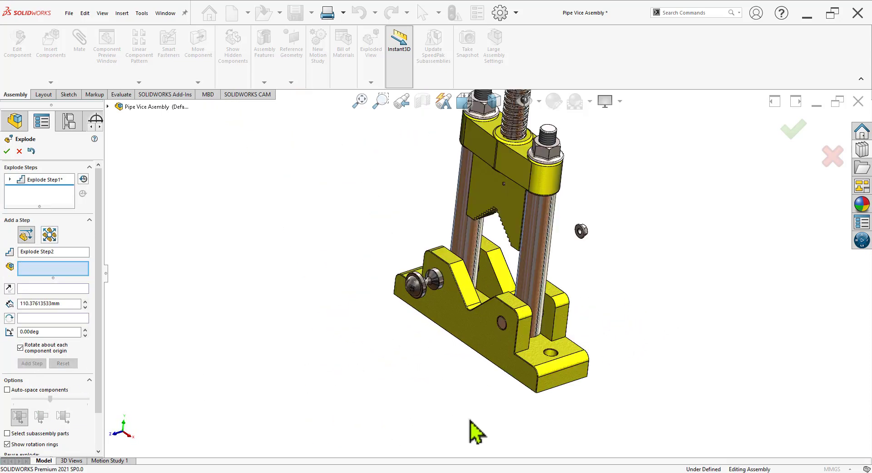
{"action": "left_click", "coordinate": [502, 324]}
{"action": "left_click", "coordinate": [421, 295]}
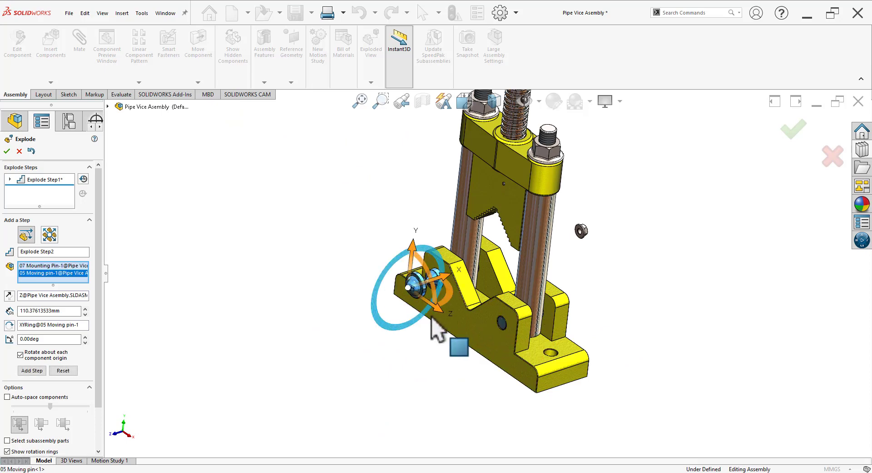
{"action": "left_click_drag", "start_coordinate": [447, 291], "coordinate": [334, 342]}
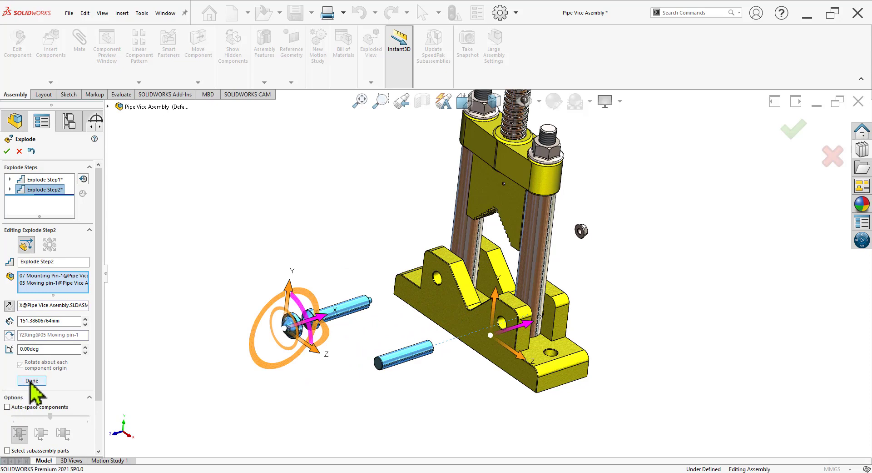
{"action": "left_click", "coordinate": [31, 381]}
{"action": "scroll", "coordinate": [576, 194], "scroll_direction": "up", "scroll_amount": 3}
{"action": "scroll", "coordinate": [547, 259], "scroll_direction": "down", "scroll_amount": 2}
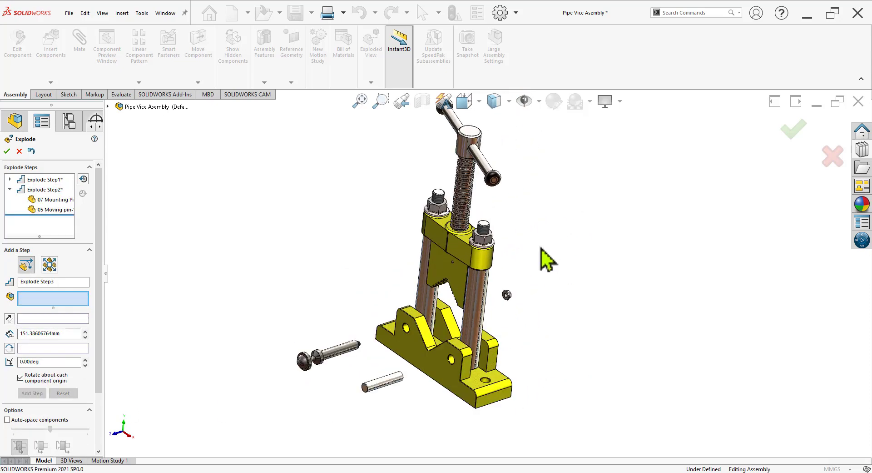
Select both hex flange nuts, the connecting wedge, movable jaw and screw spindle for Step3.
{"action": "scroll", "coordinate": [523, 302], "scroll_direction": "down", "scroll_amount": 3}
{"action": "middle_click_drag", "start_coordinate": [522, 302], "coordinate": [556, 279]}
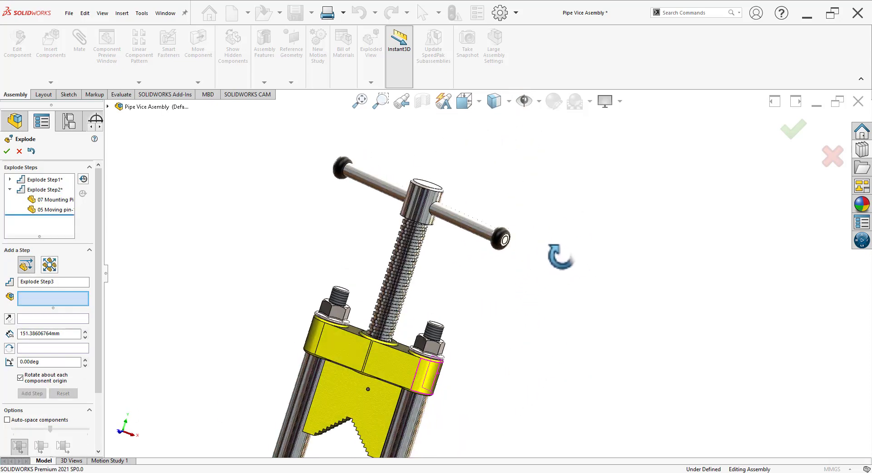
{"action": "scroll", "coordinate": [318, 381], "scroll_direction": "down", "scroll_amount": 3}
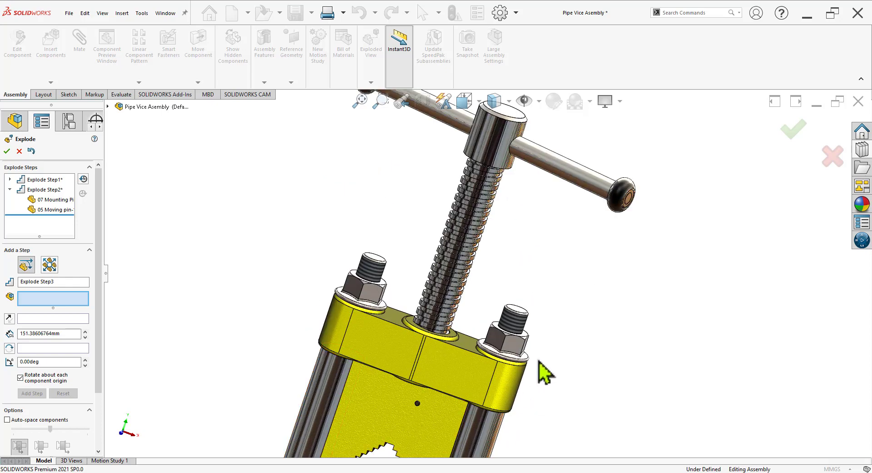
{"action": "left_click", "coordinate": [516, 350]}
{"action": "left_click", "coordinate": [370, 304]}
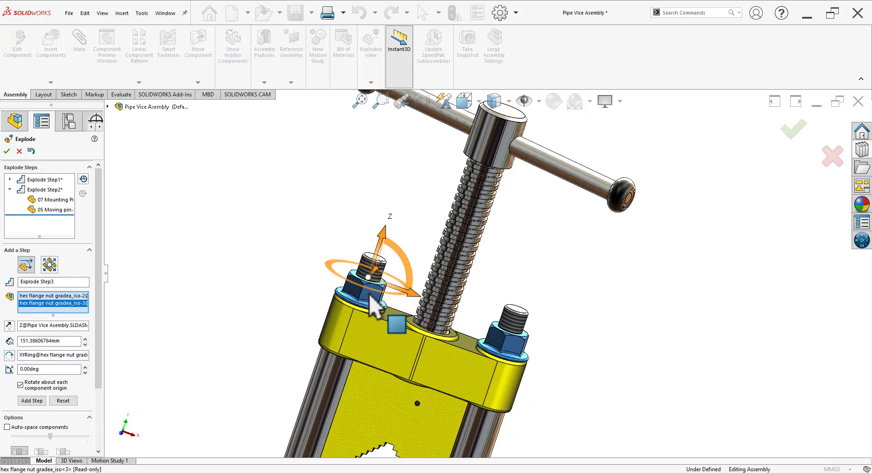
{"action": "left_click", "coordinate": [451, 375]}
{"action": "left_click", "coordinate": [432, 418]}
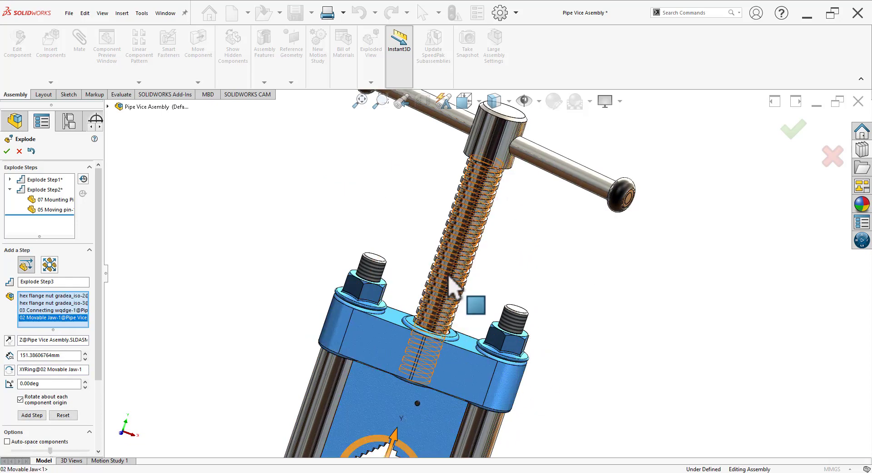
{"action": "left_click", "coordinate": [450, 286]}
Add both knobs and the turning shaft, lift the group about 187.41 mm, and commit Step3.
{"action": "mouse_move", "coordinate": [555, 356]}
{"action": "middle_mouse_down"}
{"action": "mouse_move", "coordinate": [545, 201]}
{"action": "mouse_move", "coordinate": [574, 268]}
{"action": "middle_mouse_up"}
{"action": "left_click", "coordinate": [547, 284]}
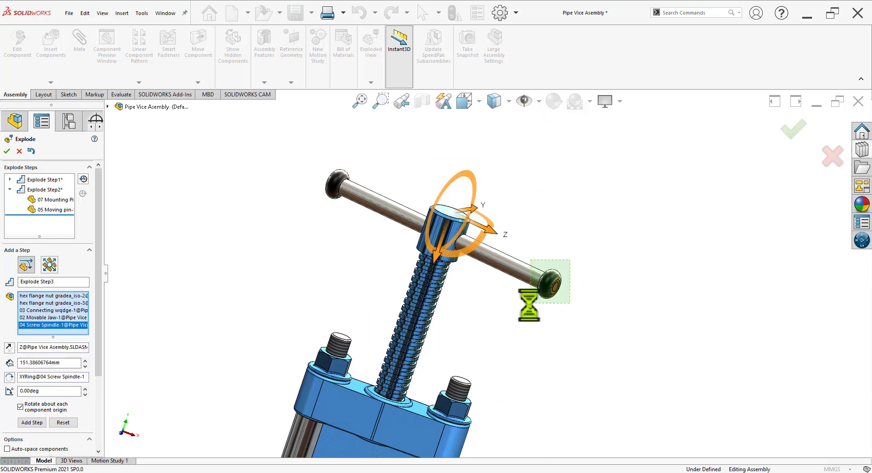
{"action": "left_click", "coordinate": [369, 210]}
{"action": "left_click", "coordinate": [346, 182]}
{"action": "scroll", "coordinate": [363, 183], "scroll_direction": "up", "scroll_amount": 5}
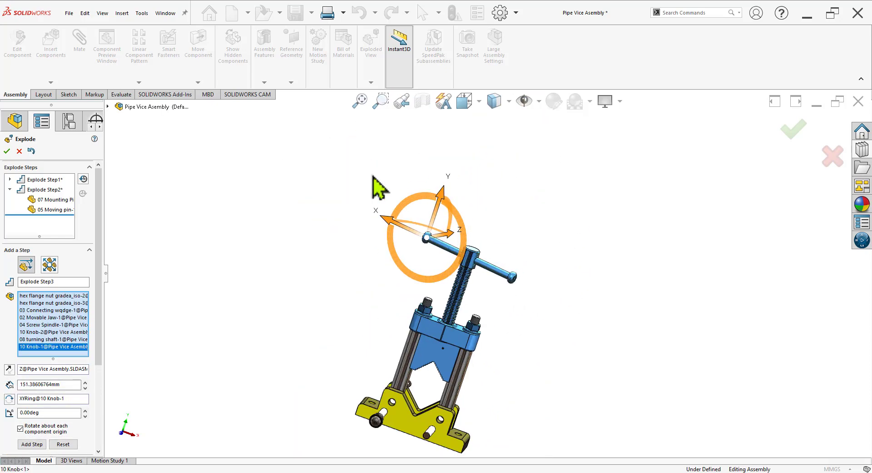
{"action": "mouse_move", "coordinate": [448, 193]}
{"action": "left_mouse_down"}
{"action": "mouse_move", "coordinate": [468, 170]}
{"action": "mouse_move", "coordinate": [476, 112]}
{"action": "mouse_move", "coordinate": [487, 117]}
{"action": "left_mouse_up"}
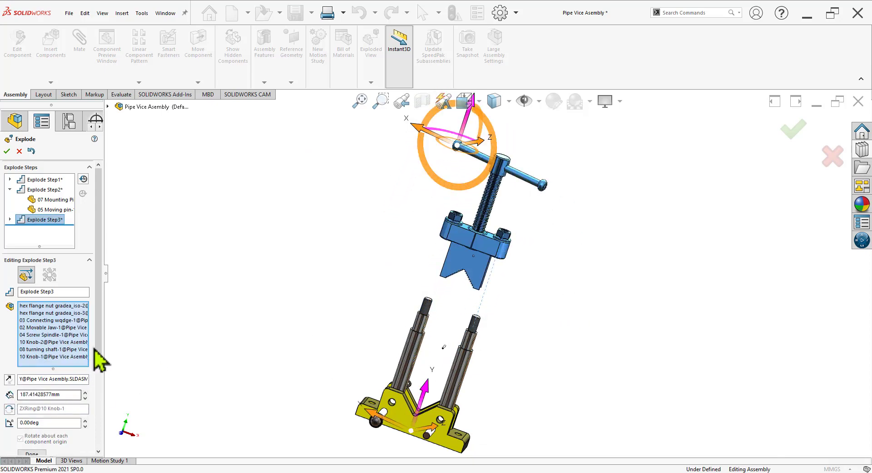
{"action": "scroll", "coordinate": [93, 373], "scroll_direction": "down", "scroll_amount": 3}
{"action": "left_click", "coordinate": [32, 395]}
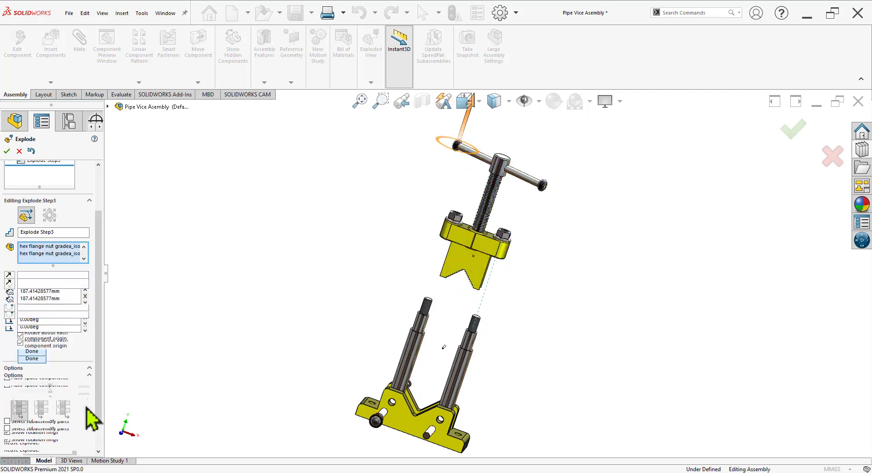
Raise the hex nuts and connecting wedge 41.48 mm off the jaw as Step4.
{"action": "middle_click_drag", "start_coordinate": [549, 339], "coordinate": [520, 334]}
{"action": "scroll", "coordinate": [511, 237], "scroll_direction": "up", "scroll_amount": 2}
{"action": "scroll", "coordinate": [503, 189], "scroll_direction": "down", "scroll_amount": 3}
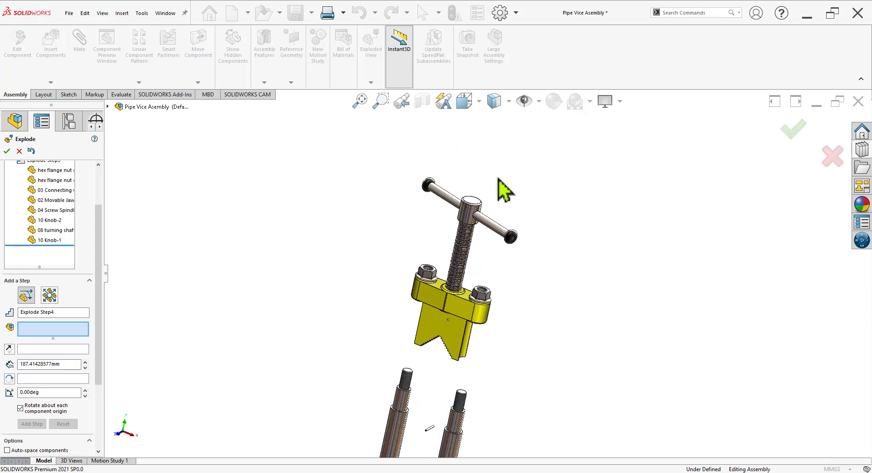
{"action": "scroll", "coordinate": [511, 214], "scroll_direction": "down", "scroll_amount": 2}
{"action": "scroll", "coordinate": [504, 222], "scroll_direction": "up", "scroll_amount": 1}
{"action": "scroll", "coordinate": [522, 350], "scroll_direction": "down", "scroll_amount": 2}
{"action": "scroll", "coordinate": [487, 347], "scroll_direction": "up", "scroll_amount": 2}
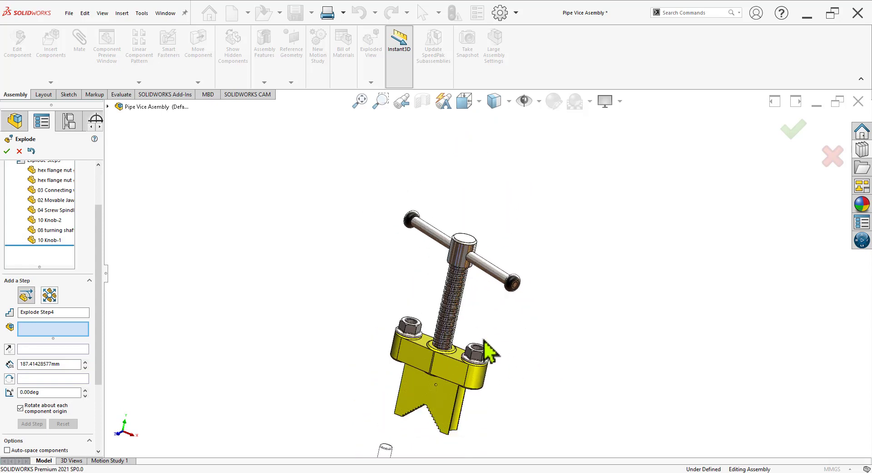
{"action": "scroll", "coordinate": [488, 368], "scroll_direction": "down", "scroll_amount": 2}
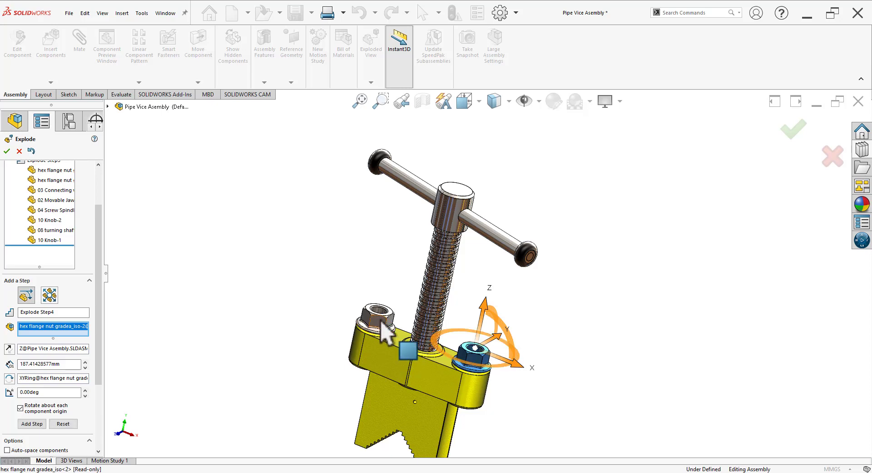
{"action": "left_click", "coordinate": [380, 318]}
{"action": "left_click", "coordinate": [428, 394]}
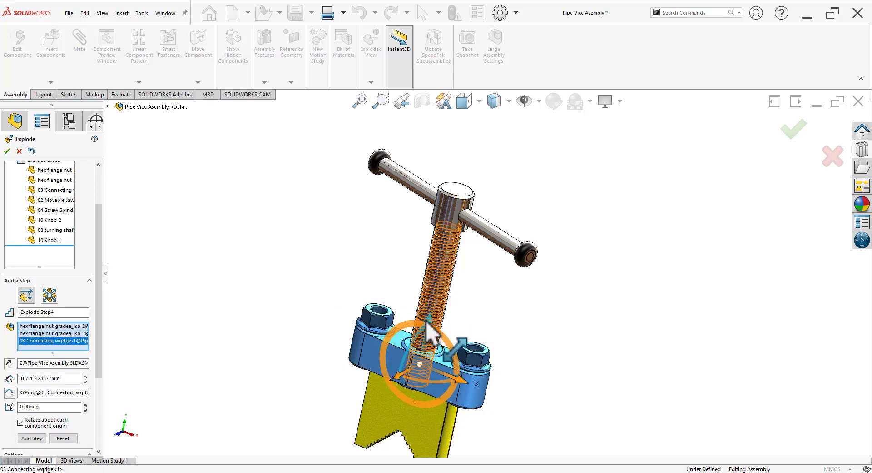
{"action": "left_click_drag", "start_coordinate": [428, 325], "coordinate": [447, 291]}
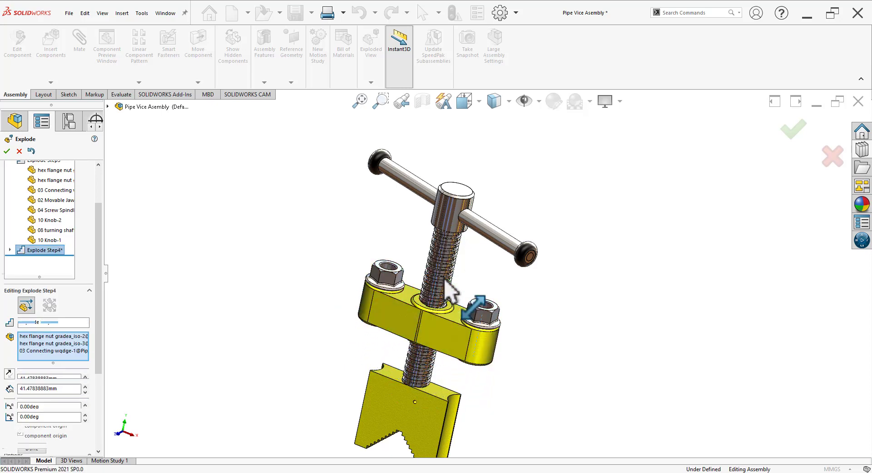
{"action": "left_click", "coordinate": [32, 449]}
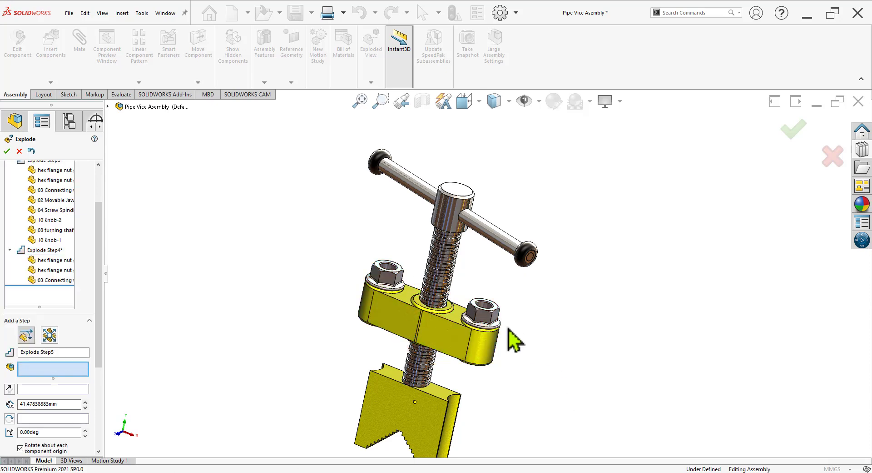
Lift both hex flange nuts another 34.82 mm above the clamp bar as Step5.
{"action": "left_click", "coordinate": [488, 320]}
{"action": "left_click", "coordinate": [390, 278]}
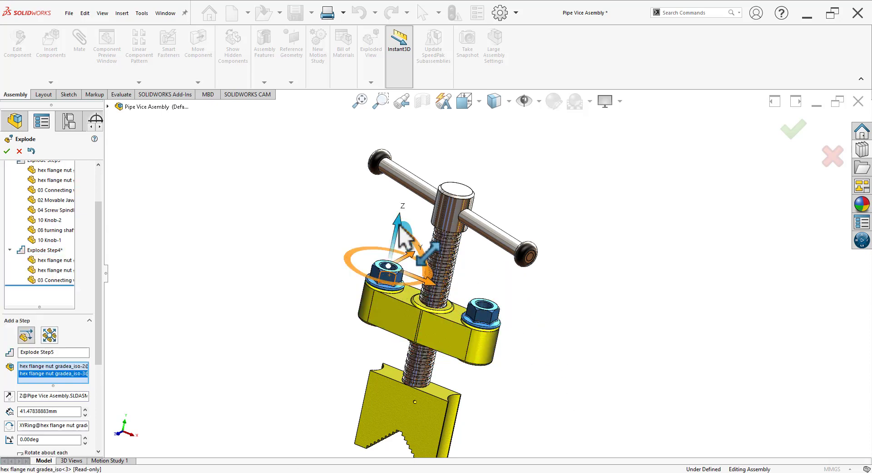
{"action": "left_click_drag", "start_coordinate": [400, 227], "coordinate": [402, 186]}
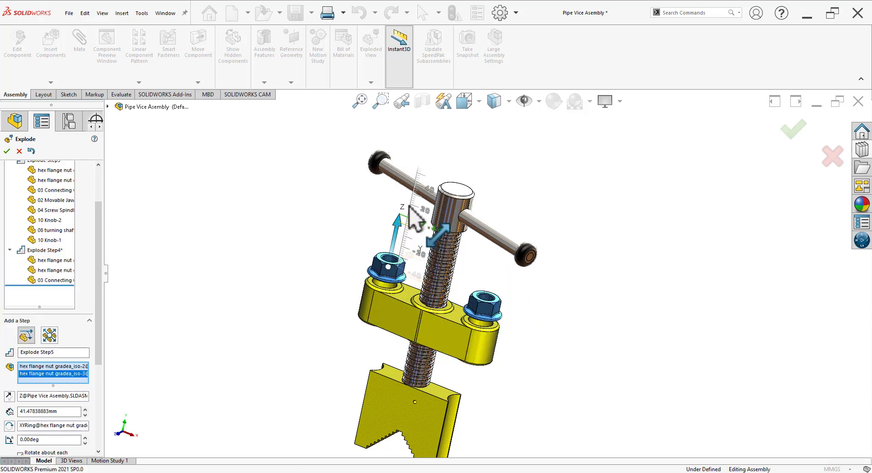
{"action": "right_click", "coordinate": [112, 341]}
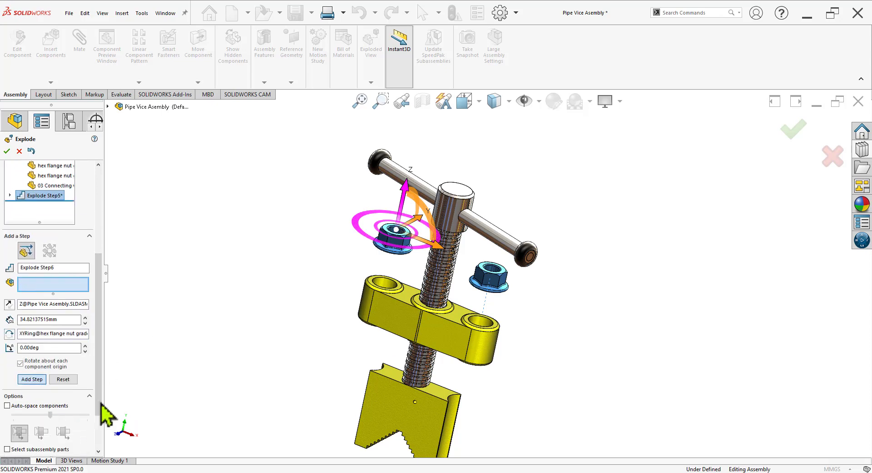
Drop the movable jaw down away from the bar as Step6.
{"action": "left_click", "coordinate": [551, 382]}
{"action": "mouse_move", "coordinate": [551, 382]}
{"action": "middle_mouse_down"}
{"action": "mouse_move", "coordinate": [551, 331]}
{"action": "mouse_move", "coordinate": [536, 337]}
{"action": "mouse_move", "coordinate": [571, 261]}
{"action": "mouse_move", "coordinate": [525, 318]}
{"action": "middle_mouse_up"}
{"action": "scroll", "coordinate": [506, 386], "scroll_direction": "up", "scroll_amount": 3}
{"action": "scroll", "coordinate": [440, 376], "scroll_direction": "down", "scroll_amount": 2}
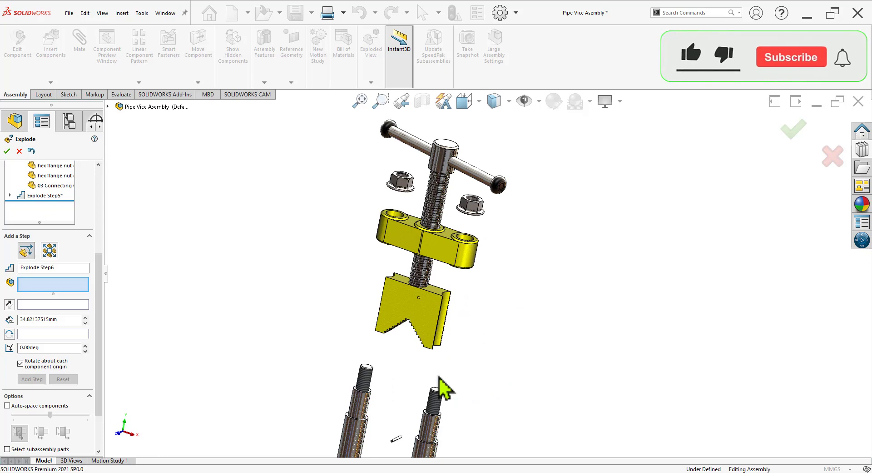
{"action": "left_click", "coordinate": [421, 324]}
{"action": "left_click_drag", "start_coordinate": [417, 299], "coordinate": [418, 350]}
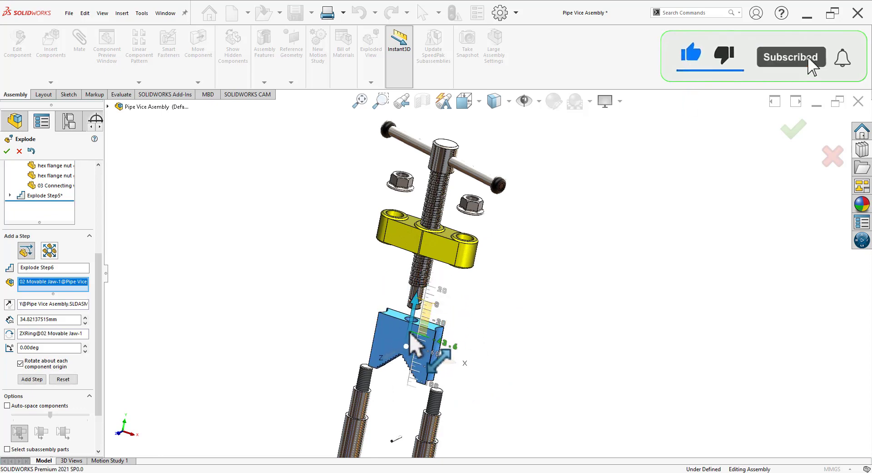
{"action": "left_click", "coordinate": [32, 389]}
Spread both knobs 153.68 mm apart along the handle as a radial Step7.
{"action": "mouse_move", "coordinate": [467, 364]}
{"action": "middle_mouse_down"}
{"action": "mouse_move", "coordinate": [638, 383]}
{"action": "mouse_move", "coordinate": [607, 389]}
{"action": "middle_mouse_up"}
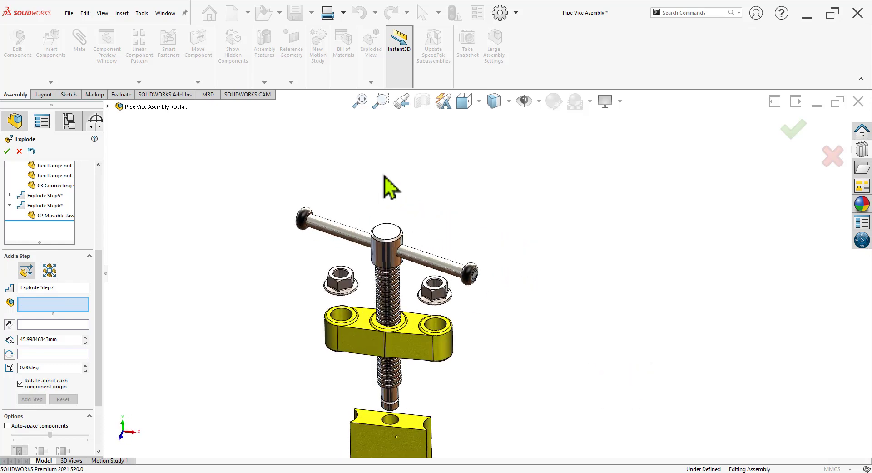
{"action": "mouse_move", "coordinate": [383, 185]}
{"action": "middle_mouse_down"}
{"action": "mouse_move", "coordinate": [475, 224]}
{"action": "mouse_move", "coordinate": [511, 268]}
{"action": "middle_mouse_up"}
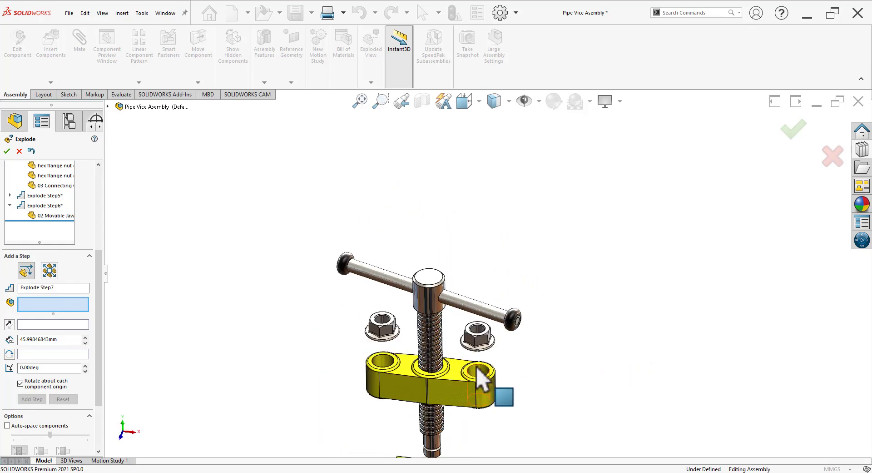
{"action": "scroll", "coordinate": [477, 371], "scroll_direction": "down", "scroll_amount": 2}
{"action": "left_click", "coordinate": [522, 314]}
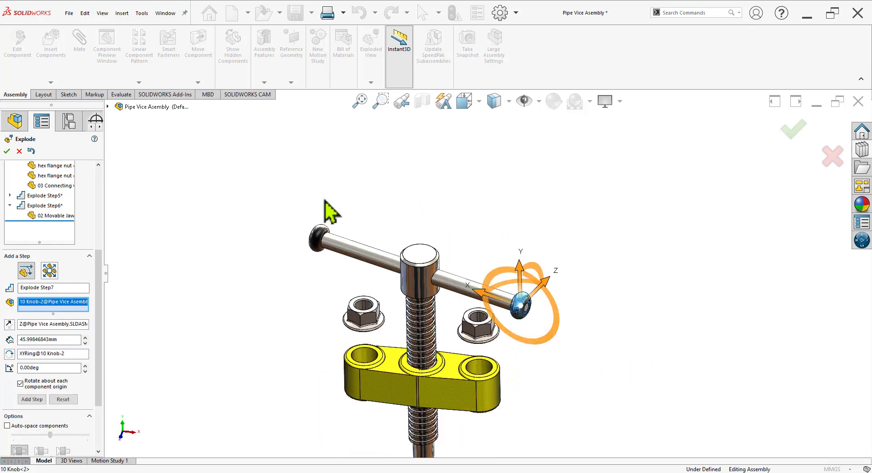
{"action": "left_click", "coordinate": [319, 232]}
{"action": "left_click", "coordinate": [53, 269]}
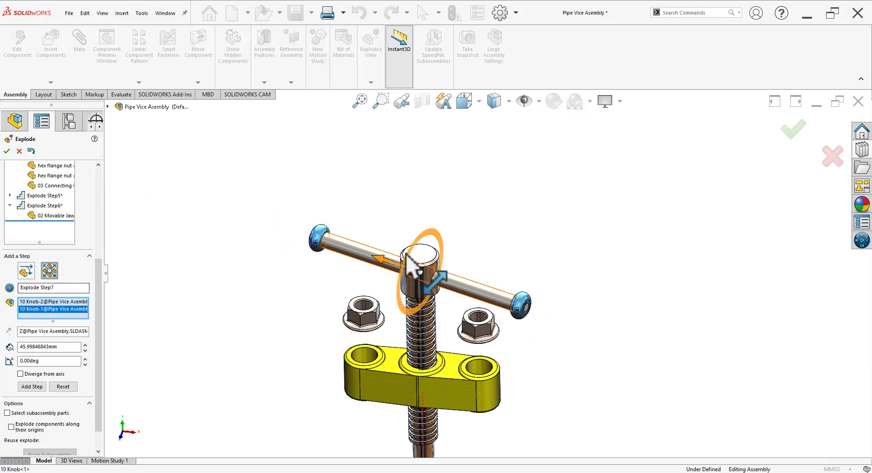
{"action": "left_click_drag", "start_coordinate": [377, 258], "coordinate": [189, 234]}
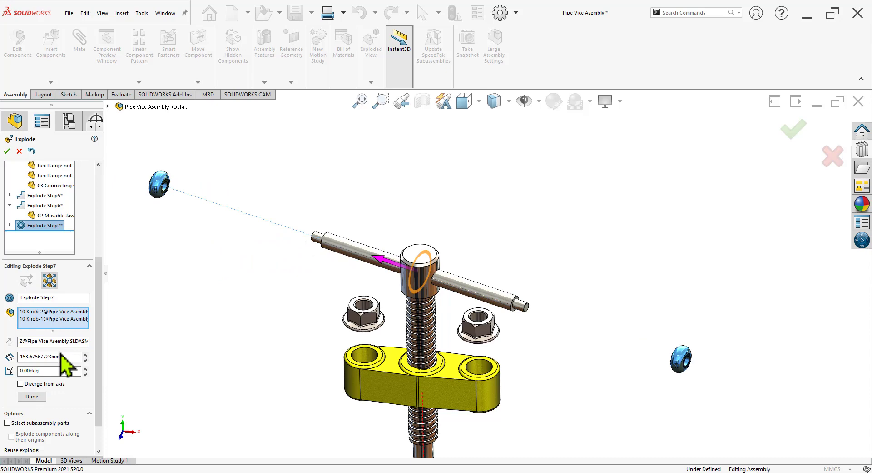
{"action": "left_click", "coordinate": [42, 398]}
Slide the turning shaft 132.28 mm out as regular Step8 and close the exploded view.
{"action": "left_click", "coordinate": [495, 293]}
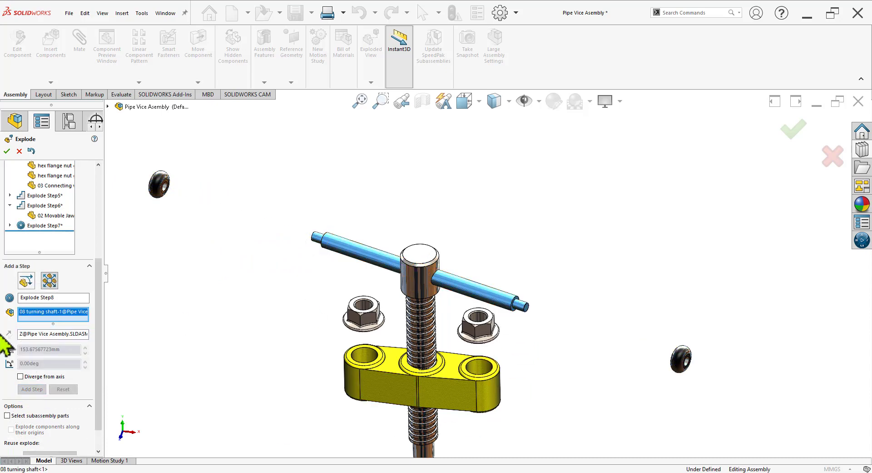
{"action": "left_click", "coordinate": [26, 281]}
{"action": "left_click_drag", "start_coordinate": [462, 297], "coordinate": [604, 339]}
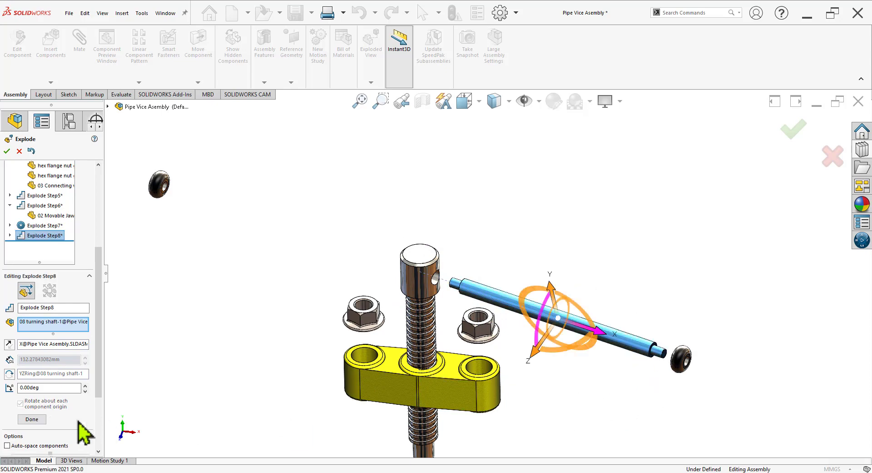
{"action": "left_click", "coordinate": [32, 419]}
{"action": "scroll", "coordinate": [399, 242], "scroll_direction": "up", "scroll_amount": 5}
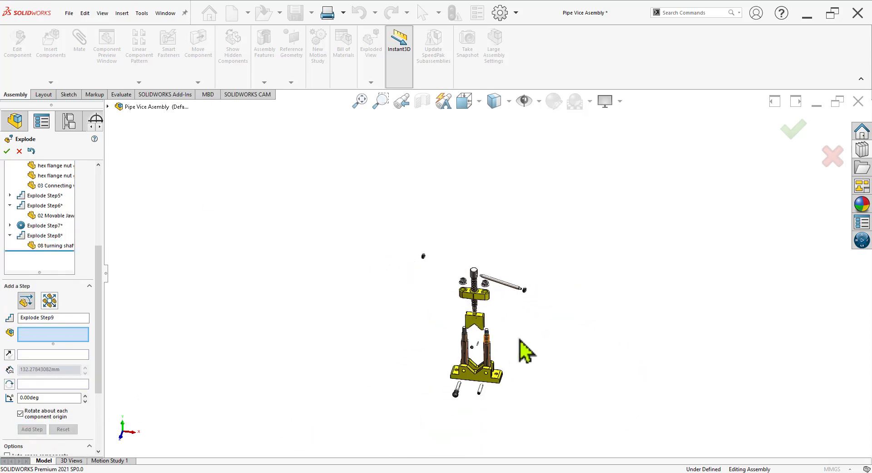
{"action": "mouse_move", "coordinate": [520, 350]}
{"action": "middle_mouse_down"}
{"action": "mouse_move", "coordinate": [559, 381]}
{"action": "mouse_move", "coordinate": [534, 271]}
{"action": "mouse_move", "coordinate": [536, 346]}
{"action": "middle_mouse_up"}
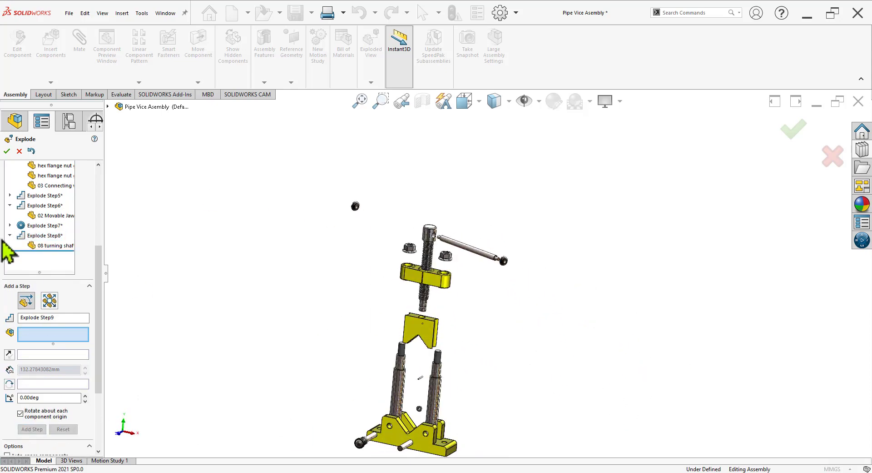
{"action": "left_click", "coordinate": [7, 151]}
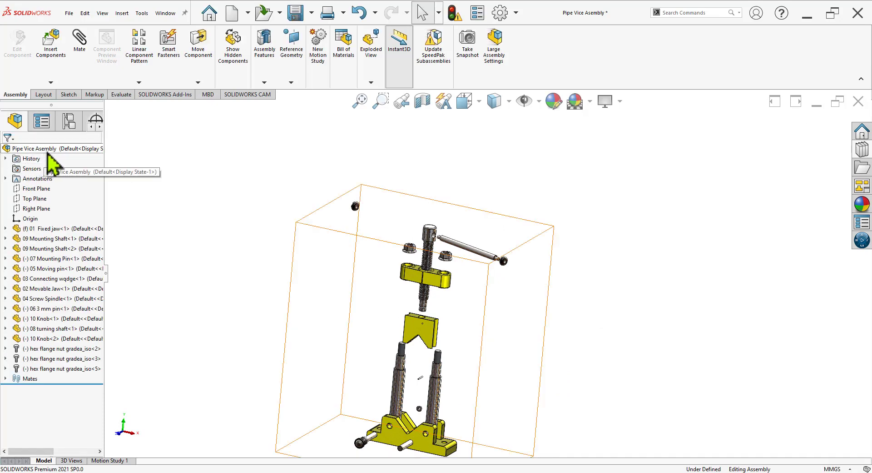
Run Animate collapse on the Pipe Vice Assembly and move the Animation Controller aside.
{"action": "right_click", "coordinate": [50, 149]}
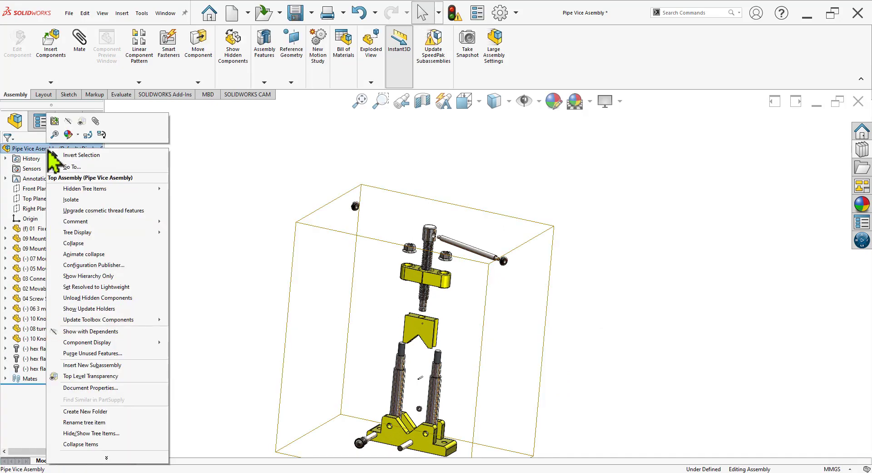
{"action": "left_click", "coordinate": [78, 254]}
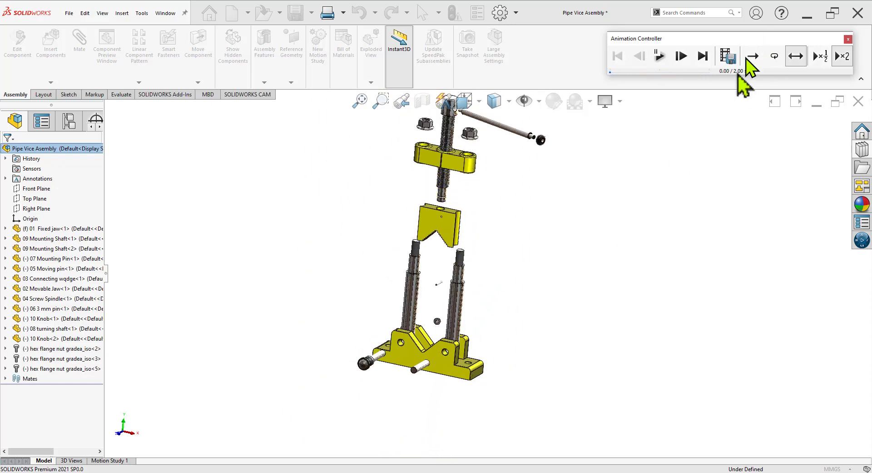
{"action": "left_click_drag", "start_coordinate": [746, 57], "coordinate": [689, 183]}
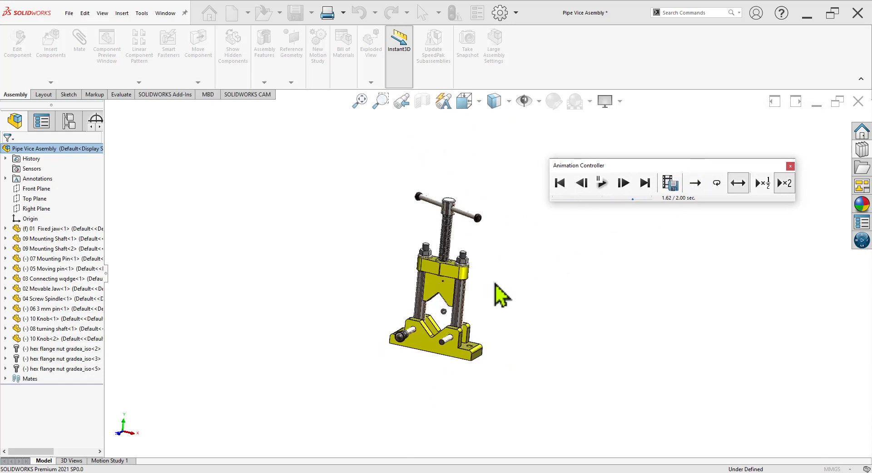